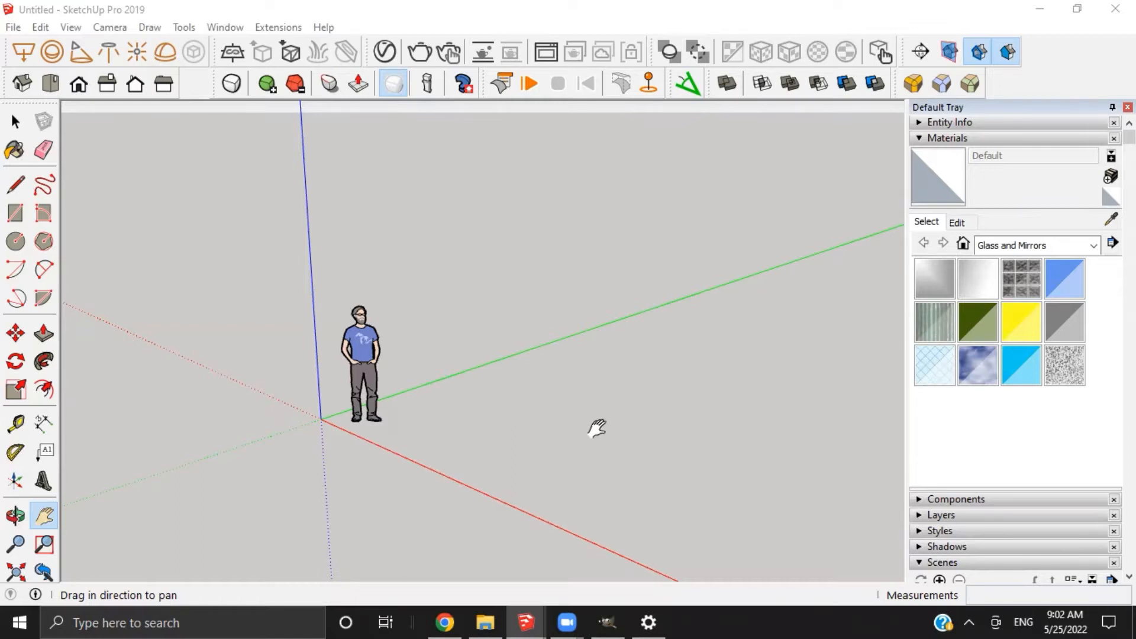
Delete the standing human figure next to the origin
middle_drag(556, 431, 500, 430)
scroll(514, 431, down, 3)
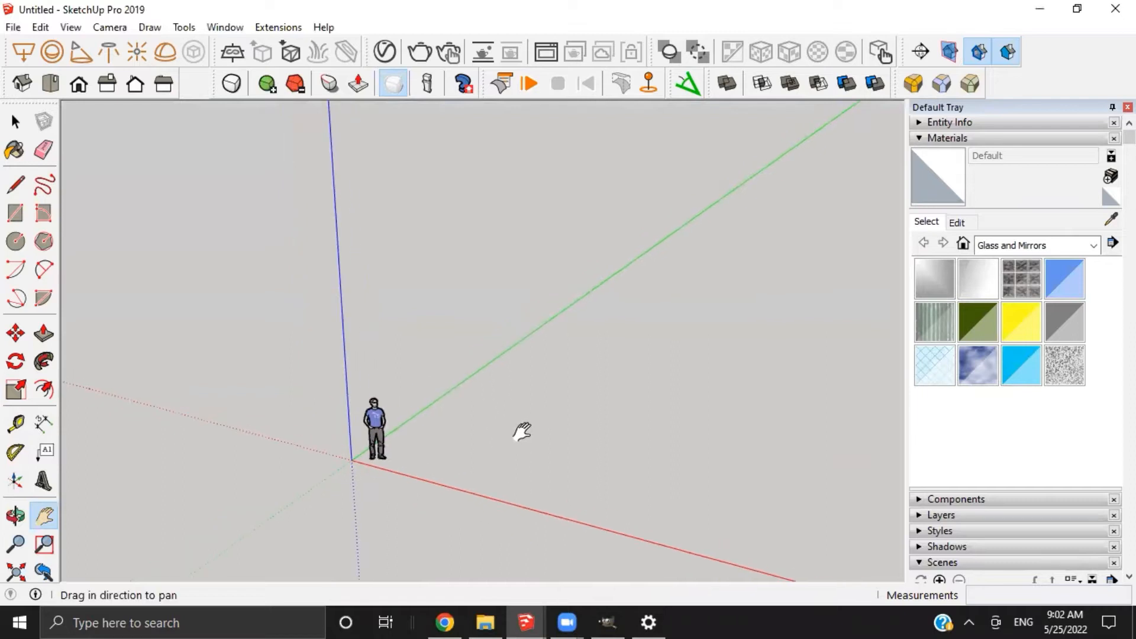
drag(430, 448, 448, 391)
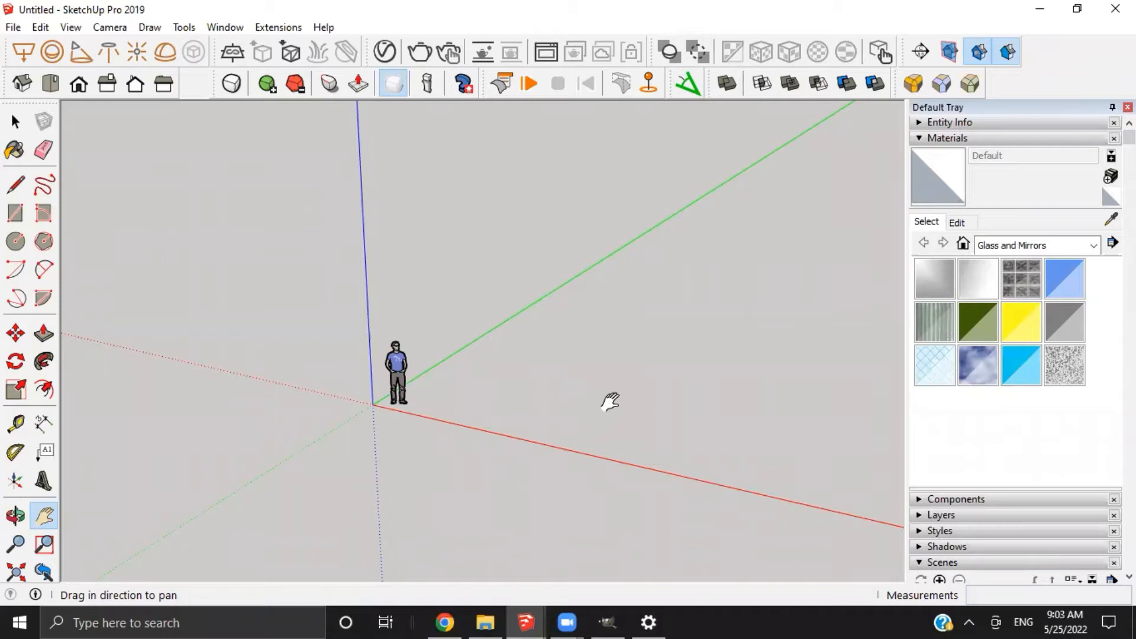
scroll(568, 311, up, 3)
scroll(563, 322, down, 5)
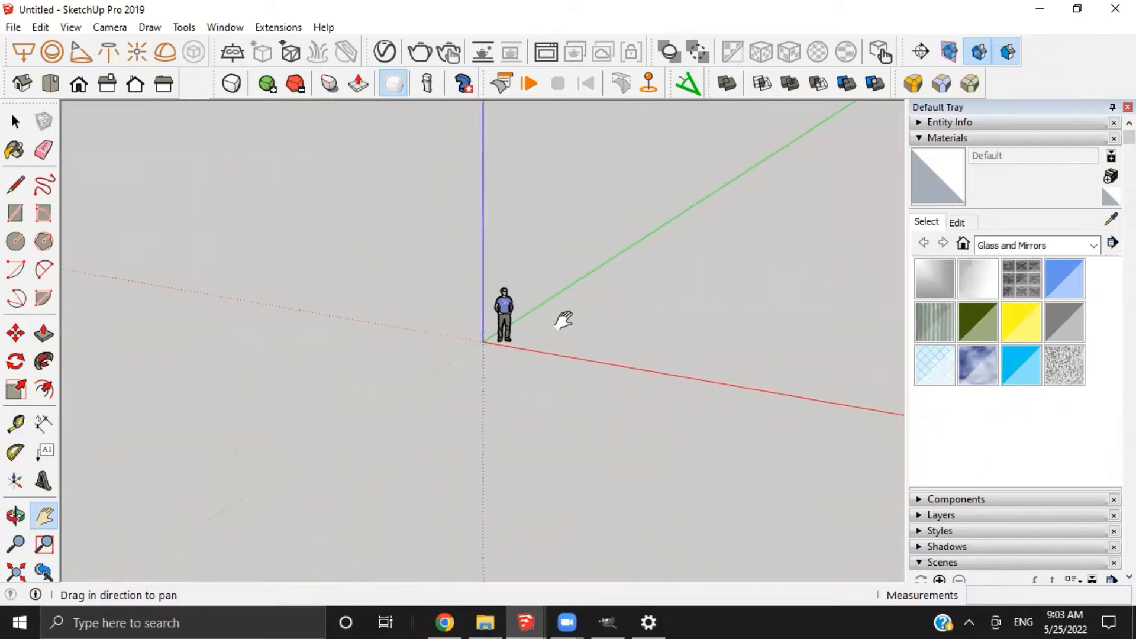
scroll(568, 338, up, 3)
key(o)
middle_drag(568, 340, 320, 447)
scroll(403, 420, up, 3)
middle_drag(452, 384, 553, 349)
key(space)
click(409, 406)
key(Delete)
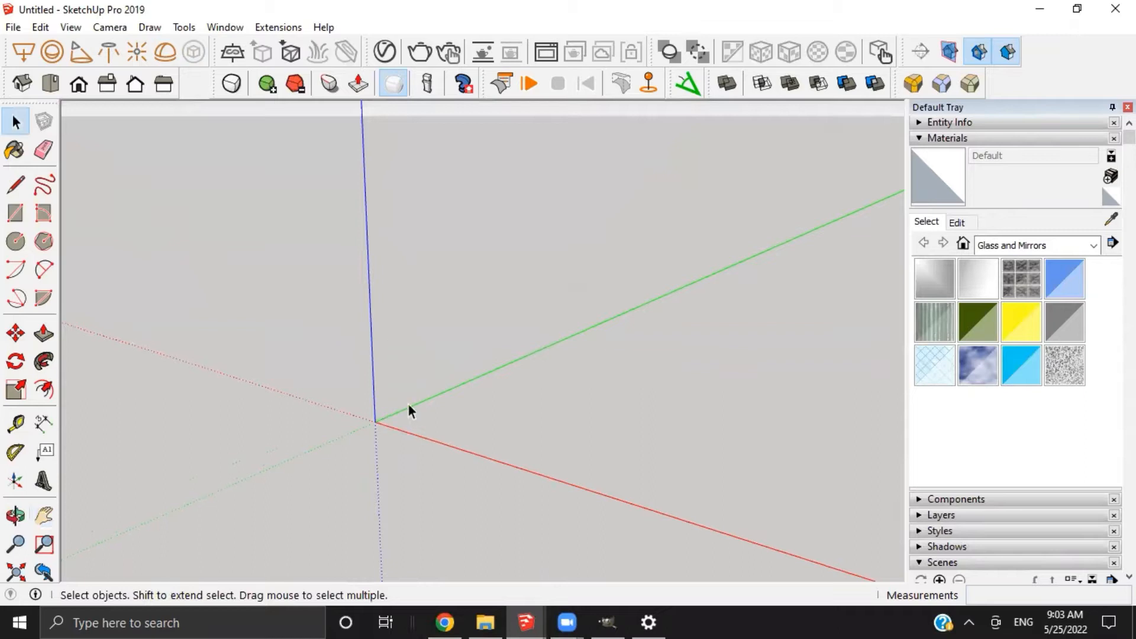
Draw a square about 1312 mm per side on the ground plane, with one corner at the origin
middle_drag(411, 406, 381, 423)
key(r)
click(371, 423)
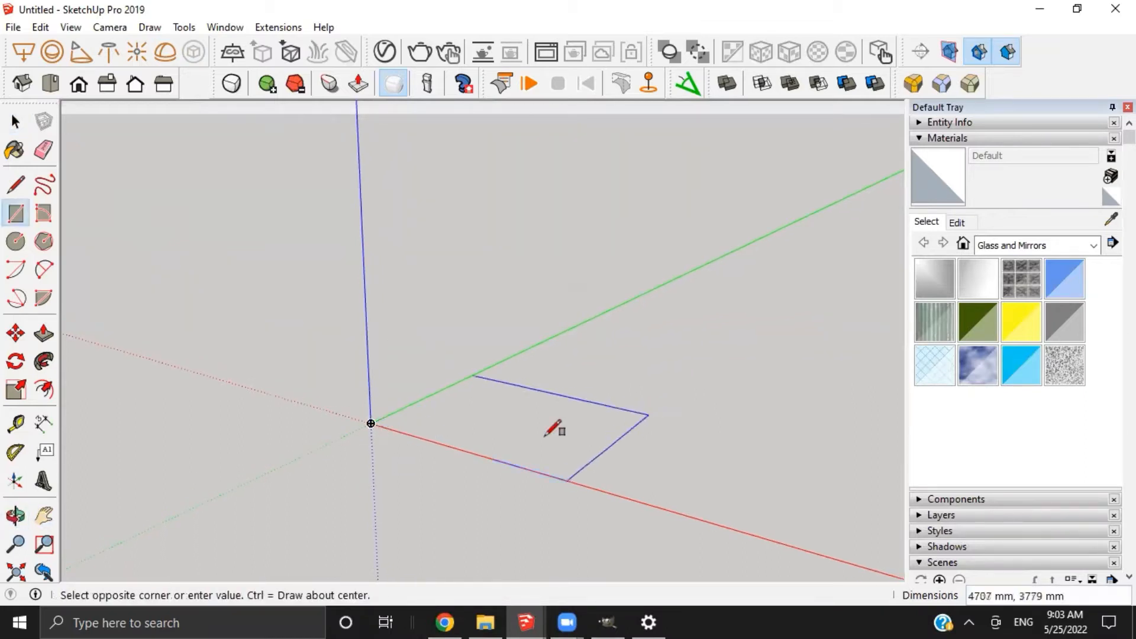
middle_drag(505, 410, 454, 412)
click(454, 412)
key(space)
Draw a circle on the ground beside the square, slightly apart from its far corner
mouse_move(472, 545)
shift+middle_down()
mouse_move(436, 494)
mouse_move(527, 441)
mouse_move(470, 448)
shift+middle_up()
key(c)
click(470, 416)
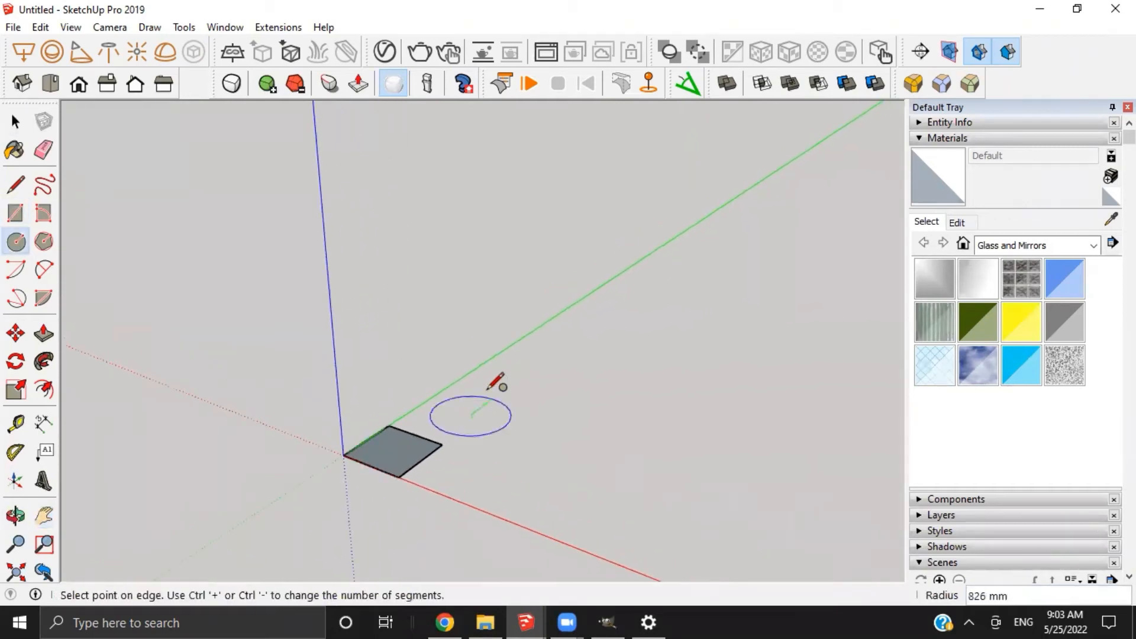
click(481, 396)
key(space)
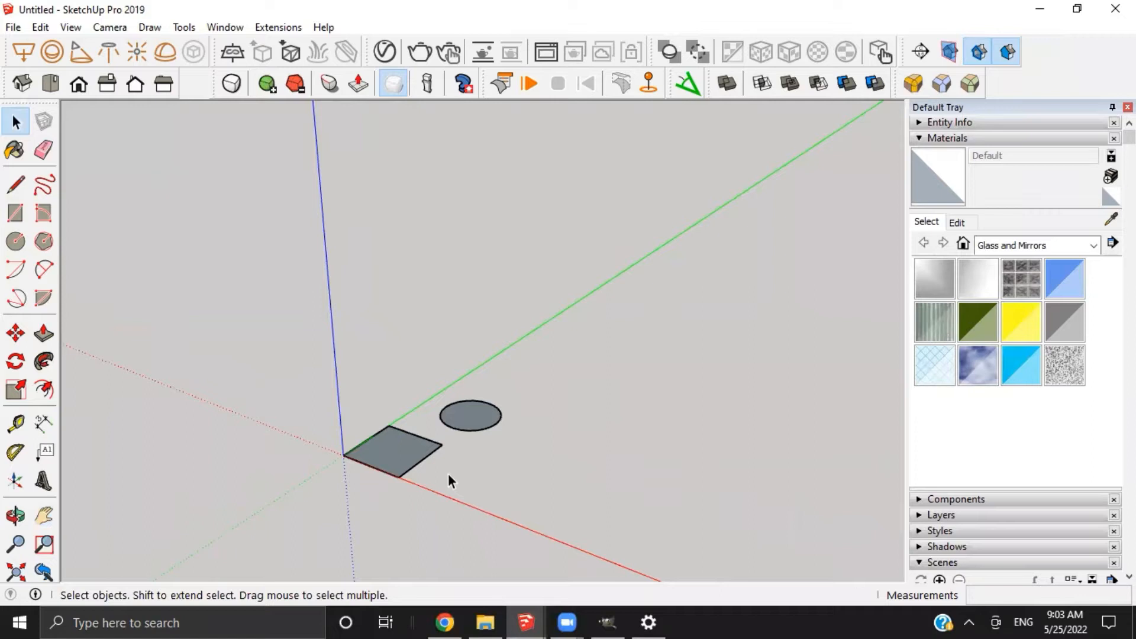
Push/Pull the square up into a box and the circle up into a cylinder
middle_drag(448, 473, 398, 465)
key(p)
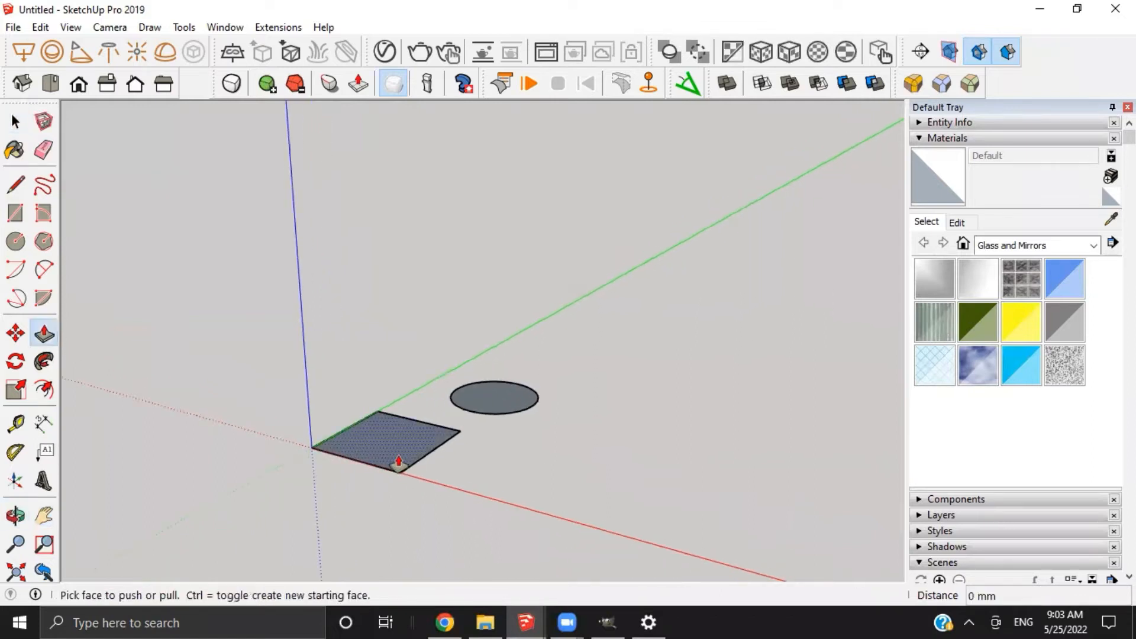
click(398, 463)
click(399, 460)
click(398, 449)
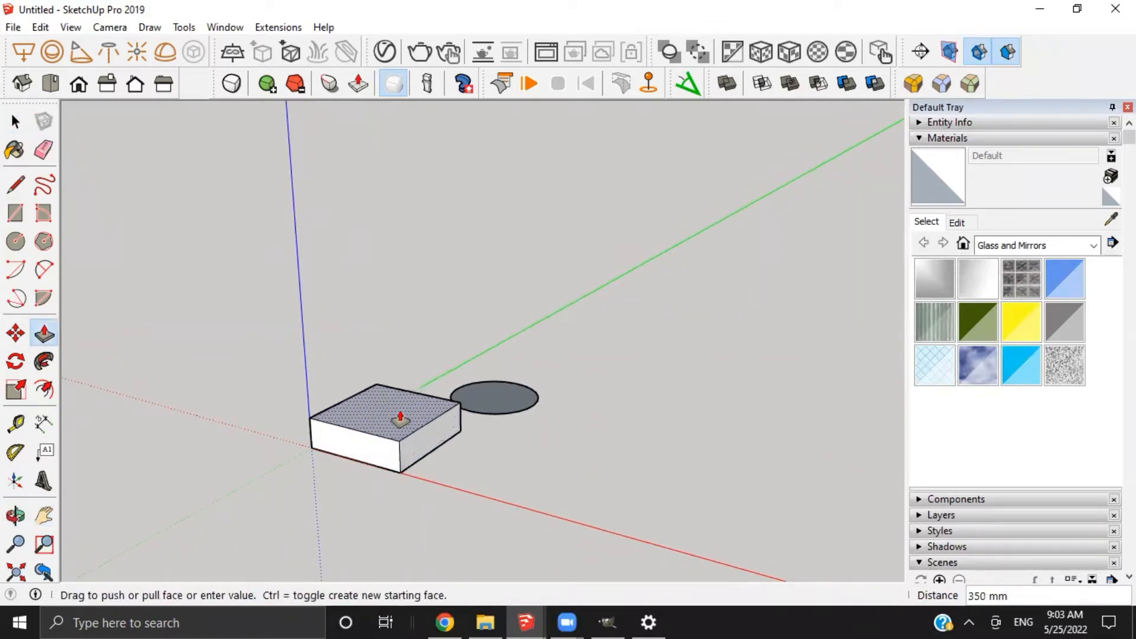
click(402, 408)
middle_drag(447, 459, 408, 465)
click(489, 406)
click(410, 381)
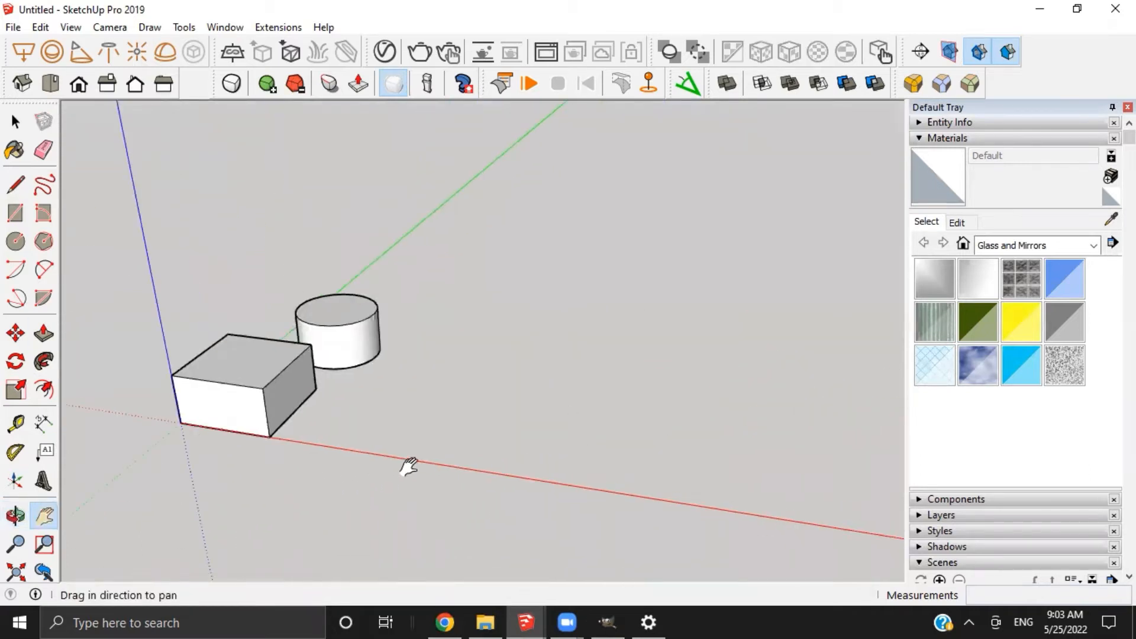
Try a Tape Measure guide line parallel to the box's bottom side edge, offset along the red axis, and undo it
scroll(343, 449, up, 2)
key(t)
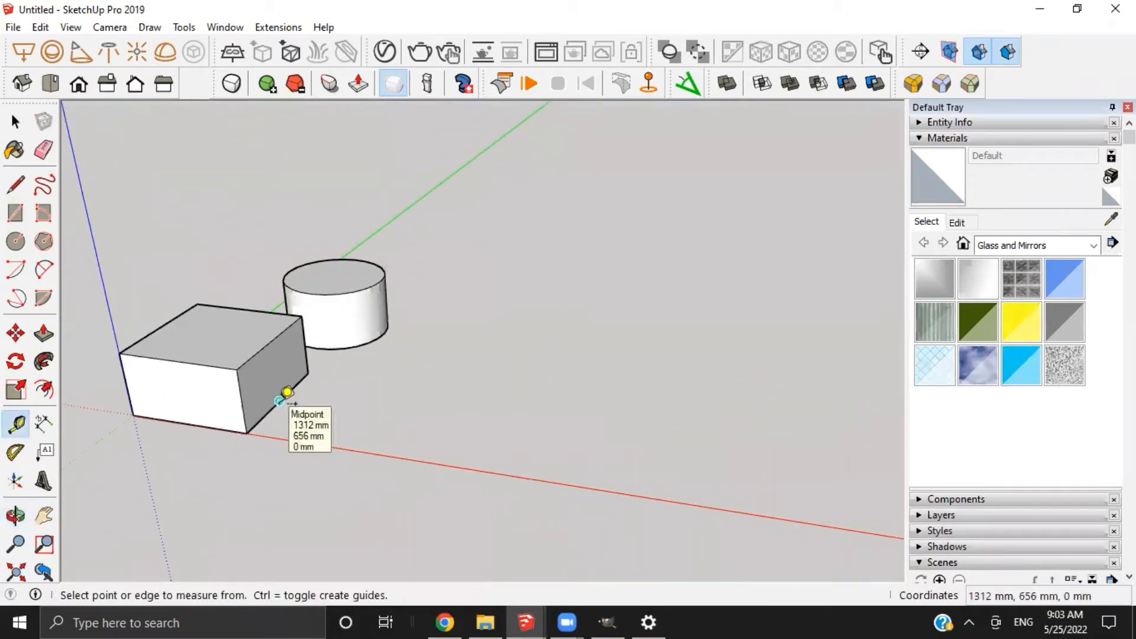
click(280, 400)
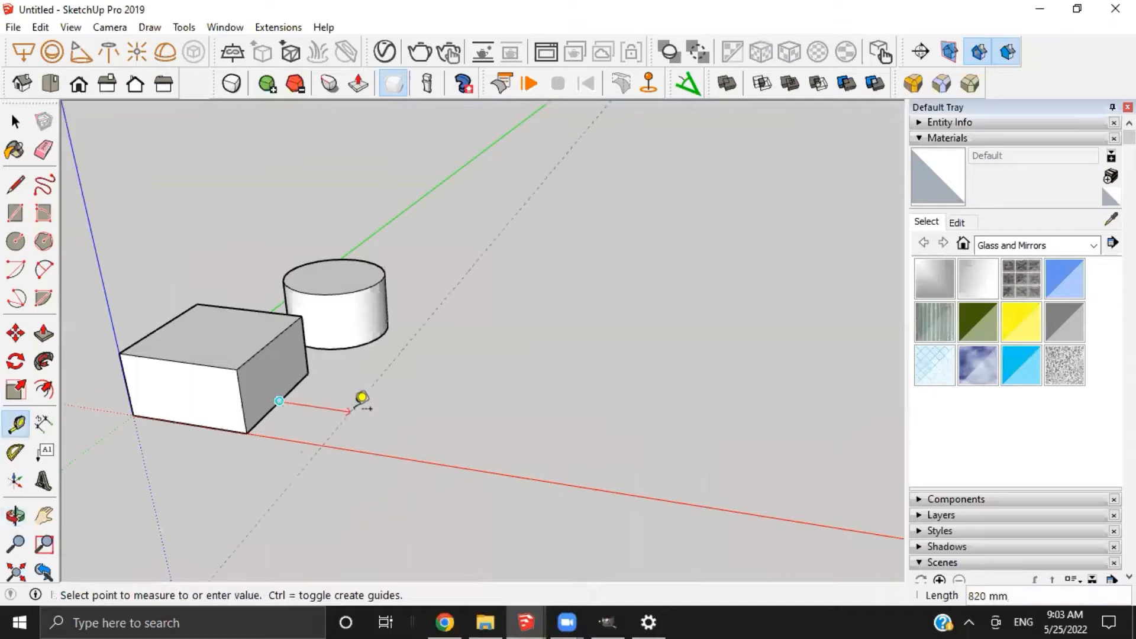
click(479, 412)
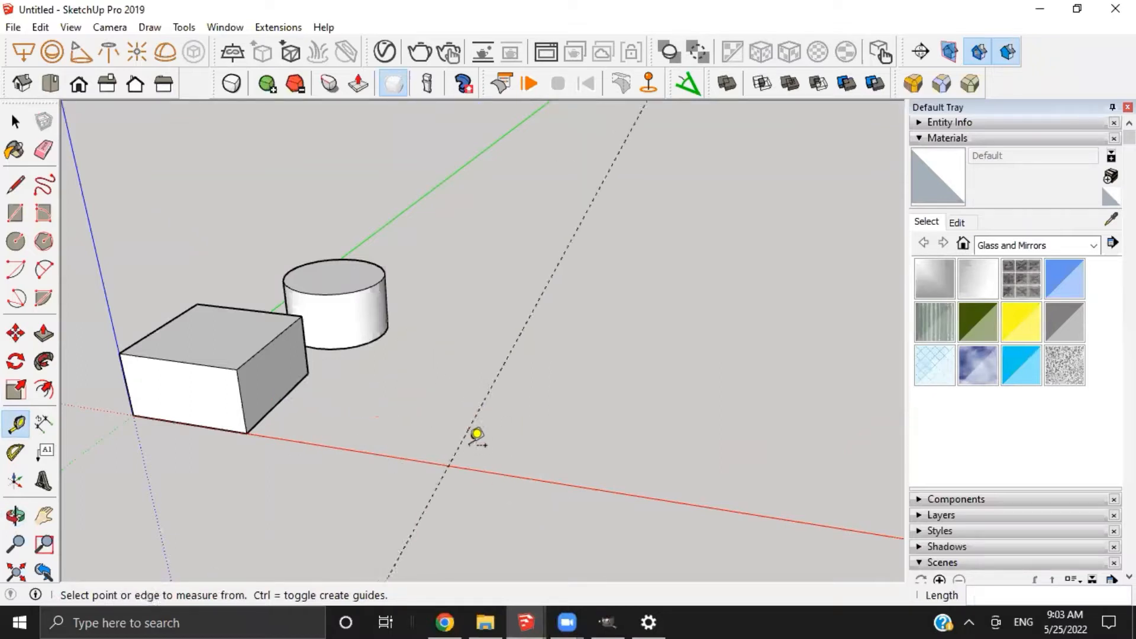
click(463, 438)
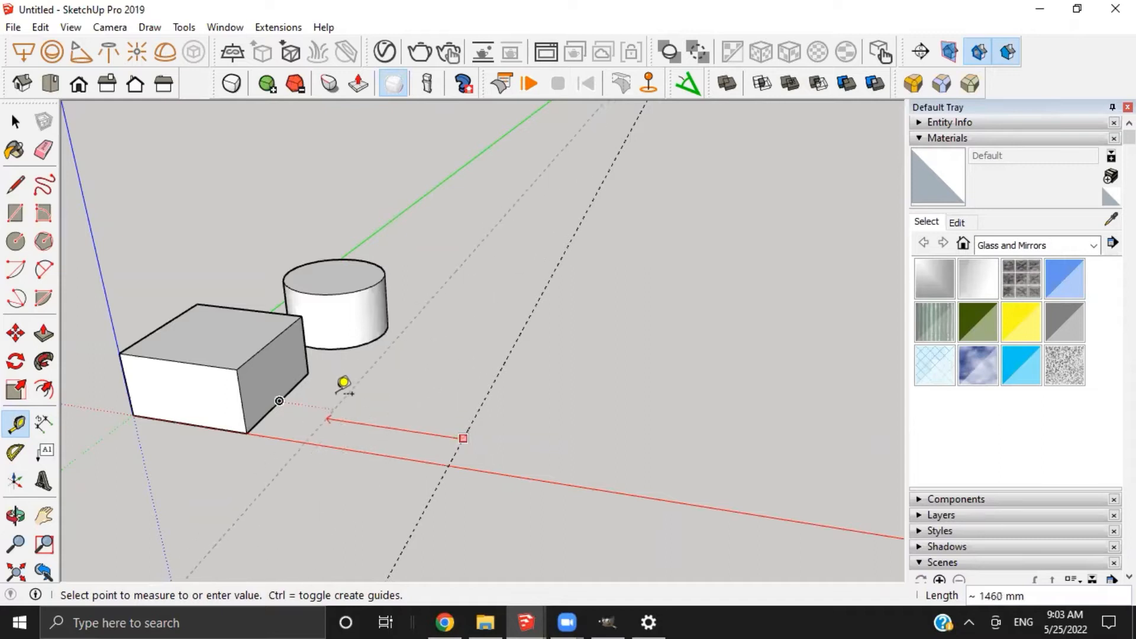
key(ctrl+z)
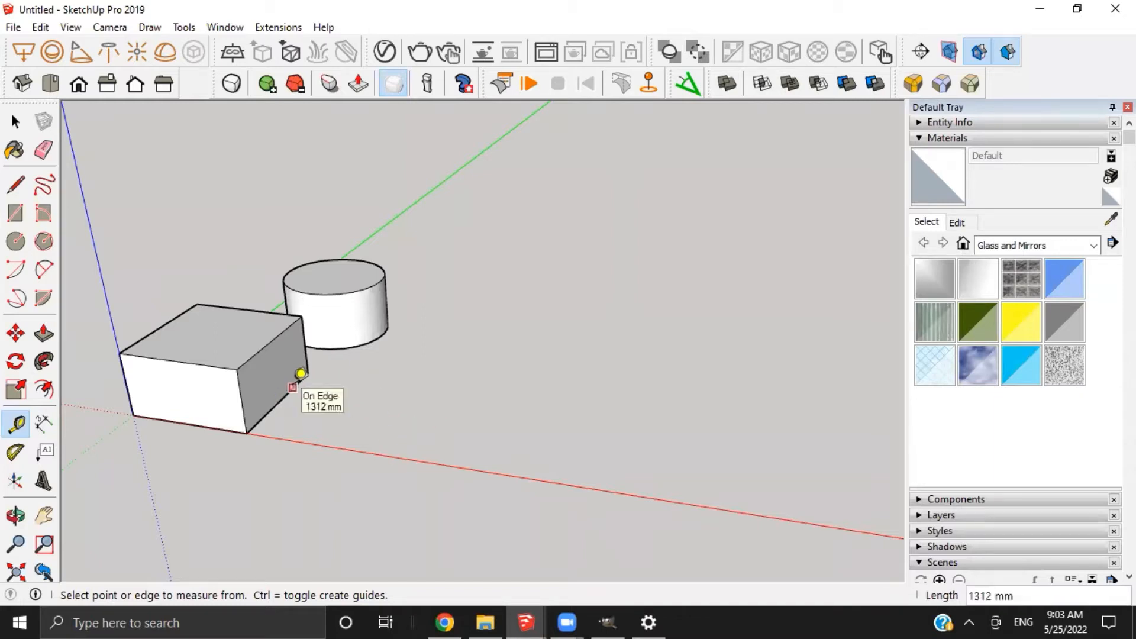
click(300, 373)
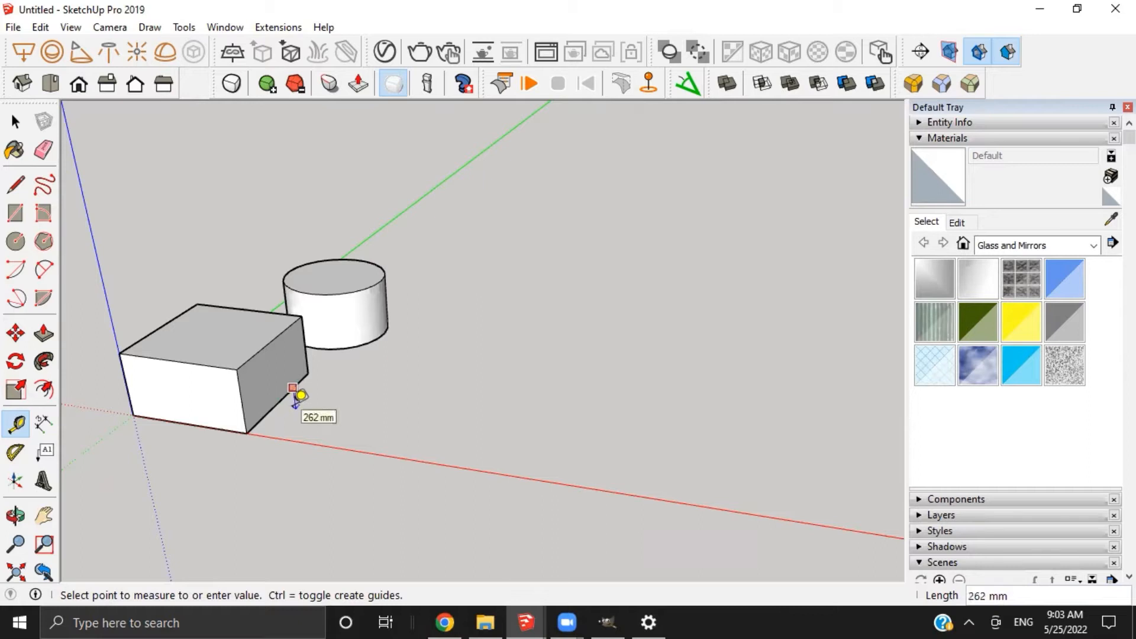
click(300, 394)
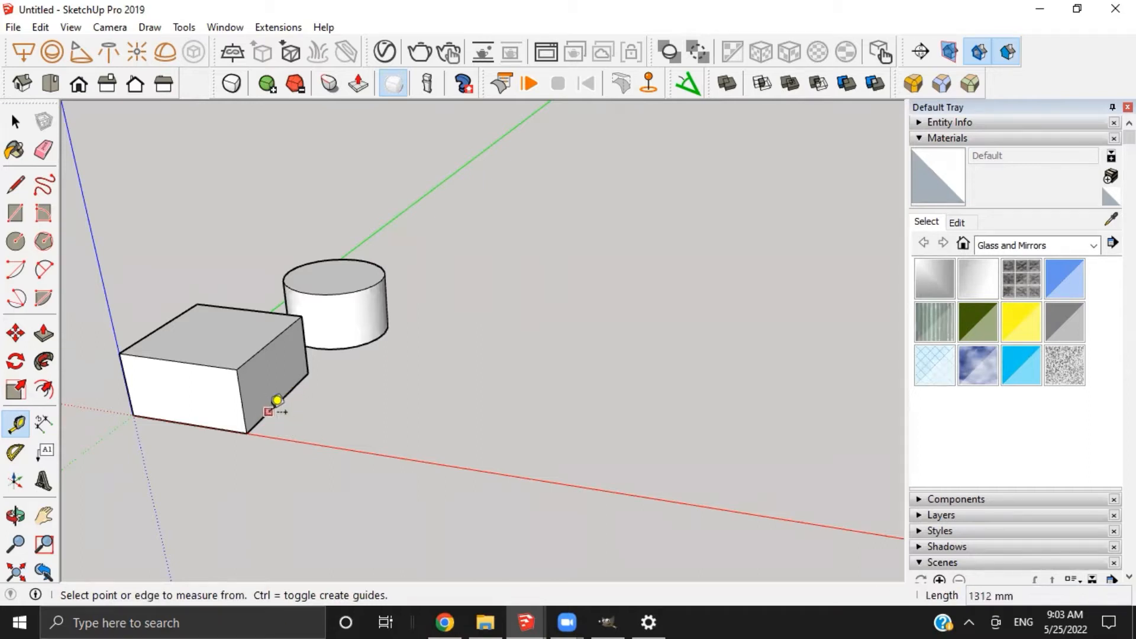
click(276, 400)
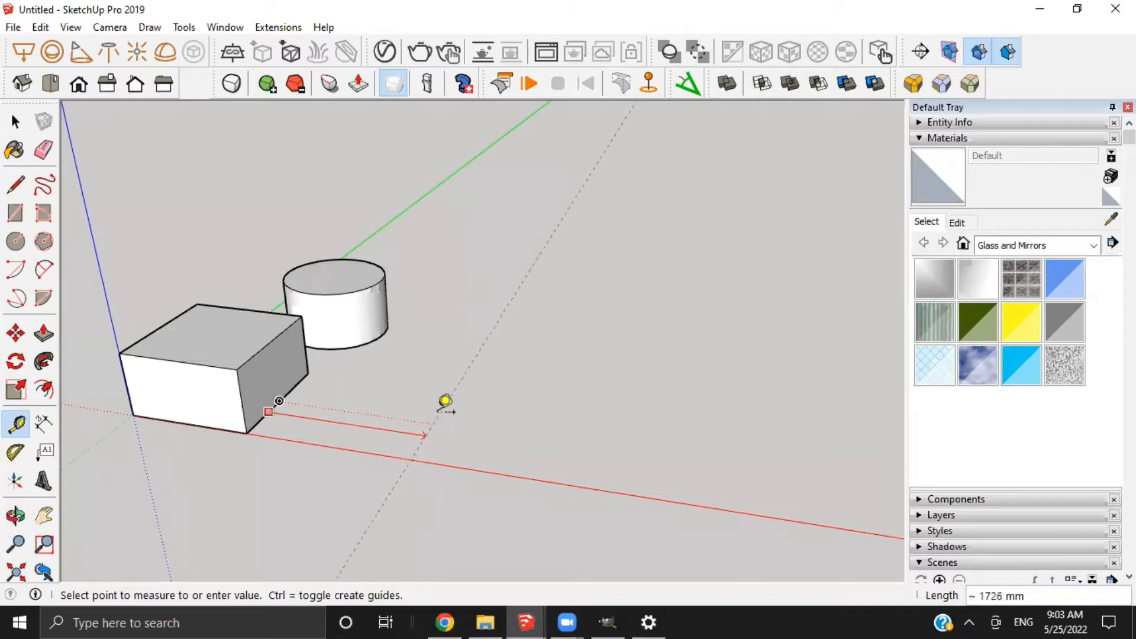
middle_drag(443, 398, 324, 436)
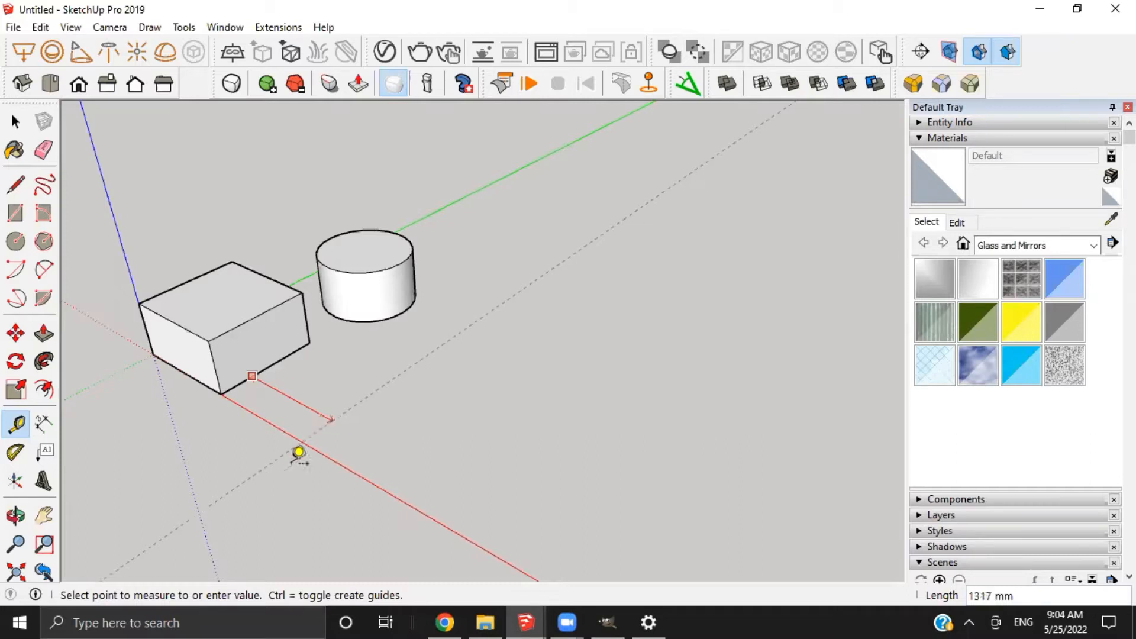
key(space)
Switch to the Webinar project model of the apartment
click(526, 620)
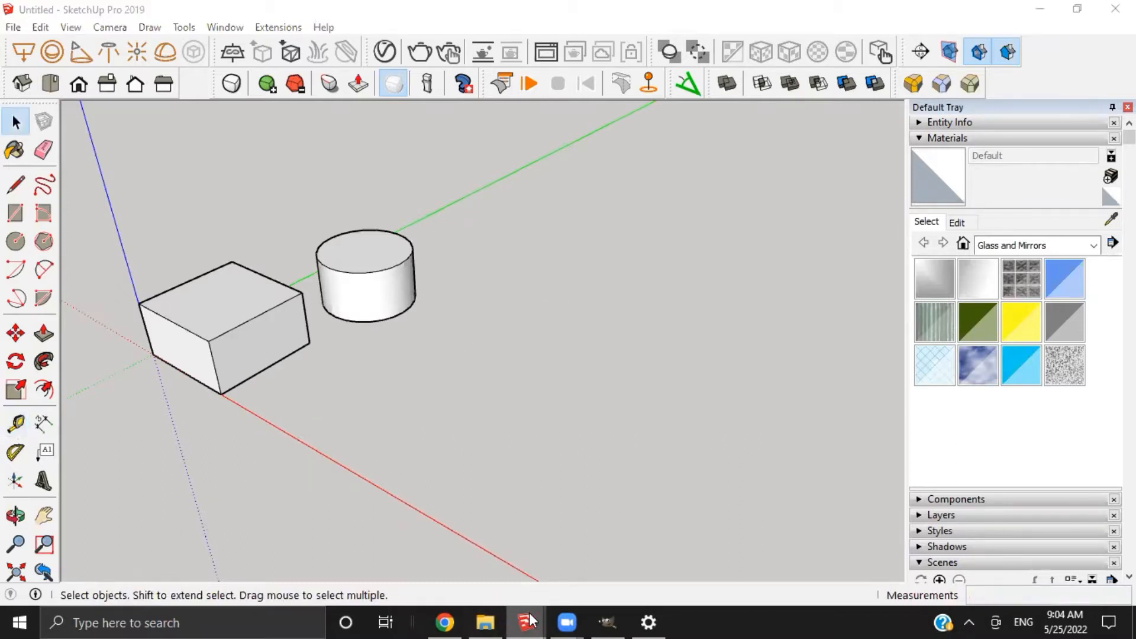
click(457, 551)
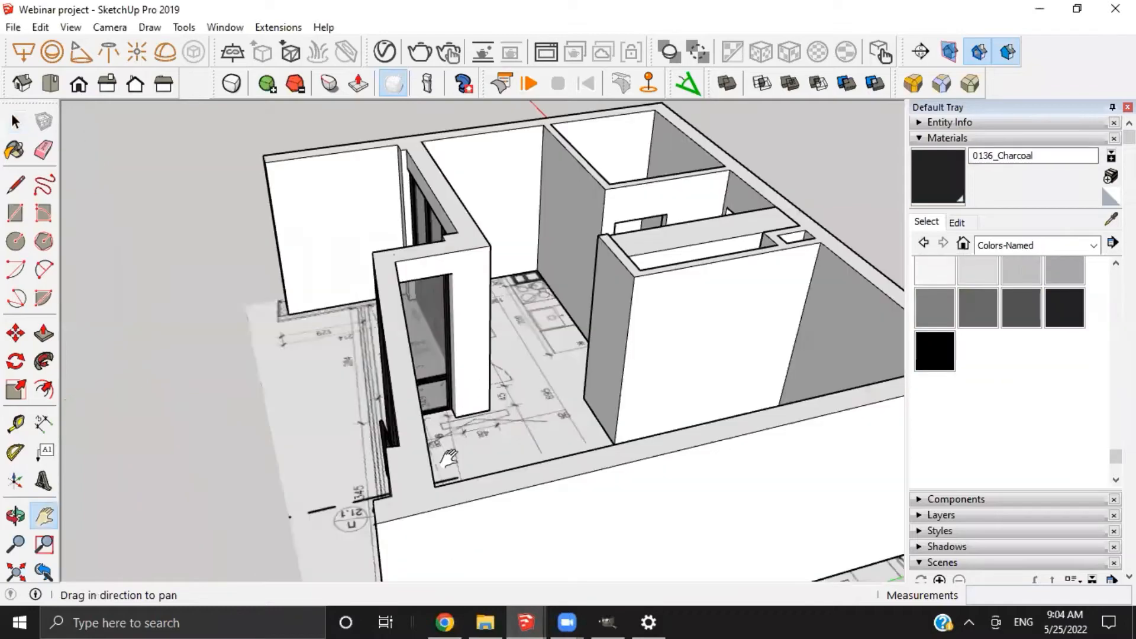
middle_drag(449, 458, 458, 374)
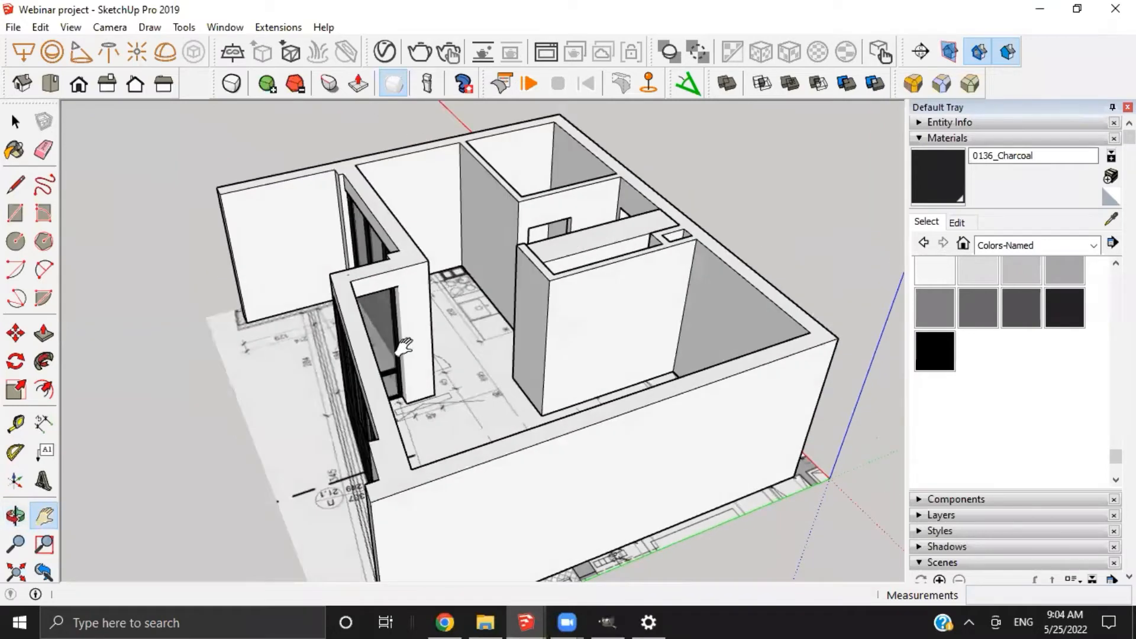
drag(450, 314, 427, 351)
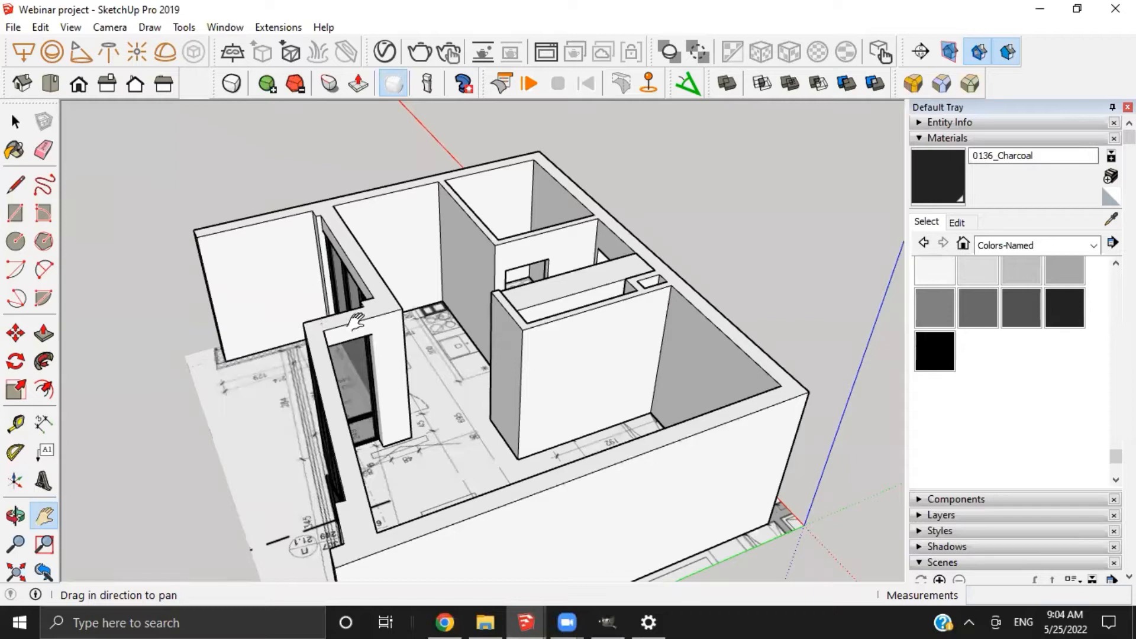
middle_drag(352, 337, 413, 348)
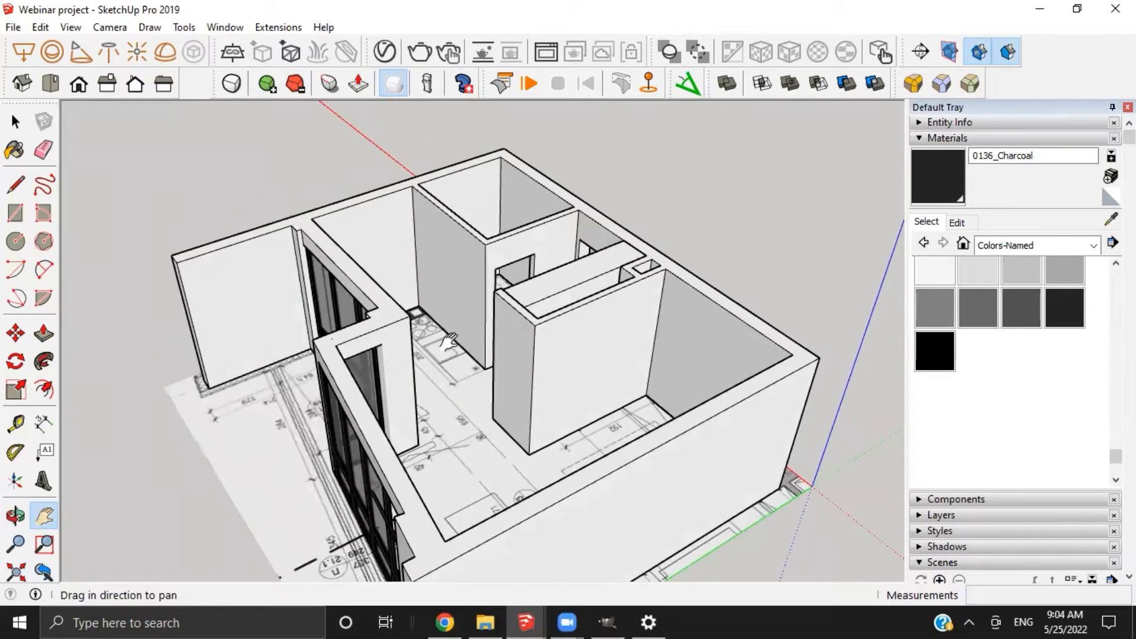
drag(385, 339, 446, 328)
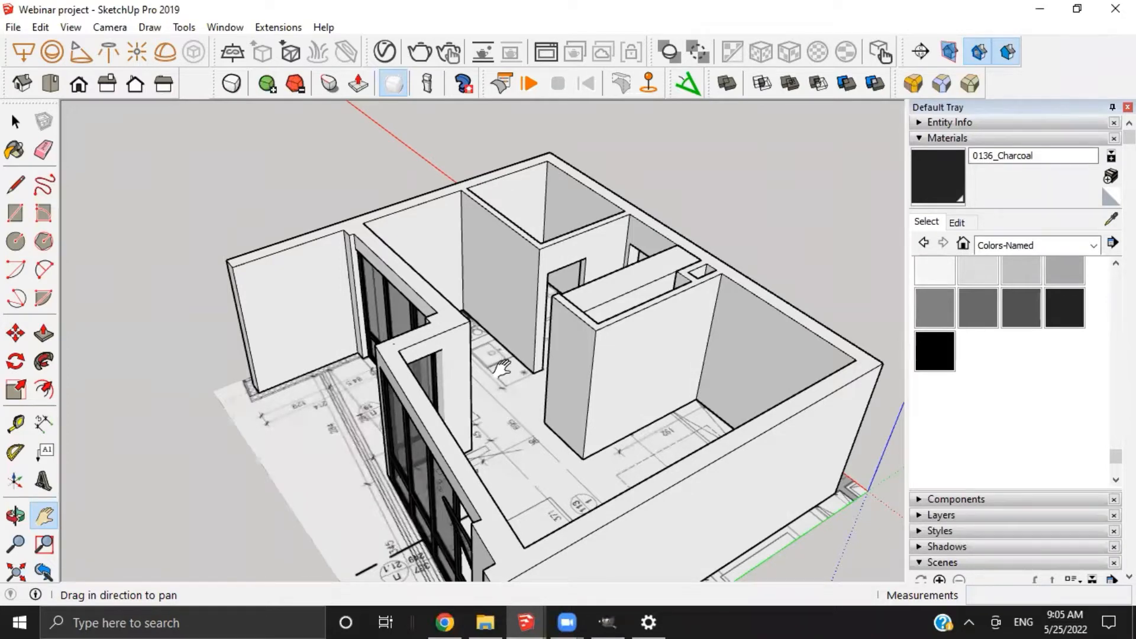
middle_drag(492, 358, 426, 376)
scroll(408, 367, up, 6)
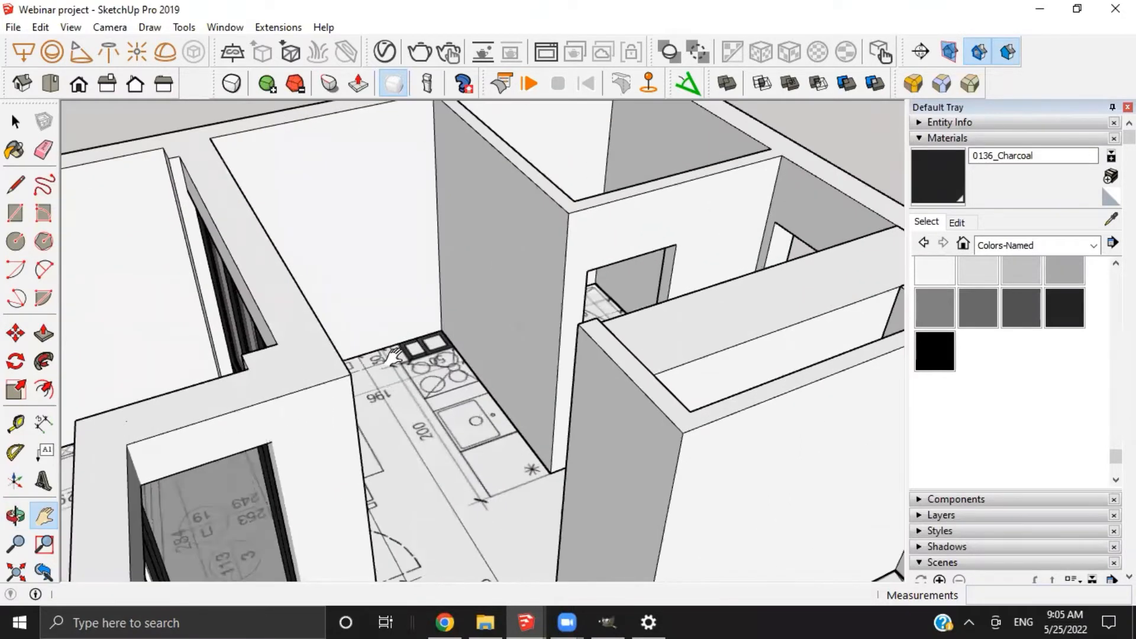
key(t)
click(386, 346)
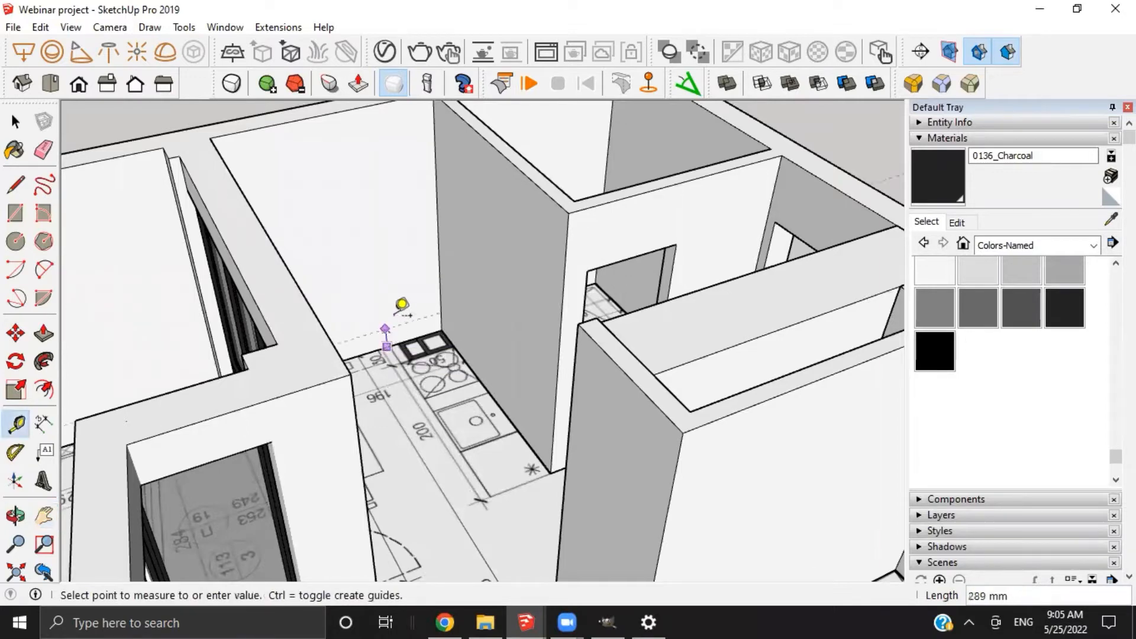
key(space)
Place a horizontal Tape Measure guide on the kitchen's end wall, offset upward from the floor edge by an exact height
scroll(400, 329, down, 5)
middle_drag(400, 330, 454, 466)
scroll(436, 251, up, 4)
scroll(325, 278, up, 2)
scroll(395, 221, down, 4)
scroll(459, 237, up, 3)
middle_drag(458, 195, 486, 296)
shift+middle_drag(459, 207, 440, 426)
scroll(520, 457, up, 3)
middle_drag(520, 457, 653, 459)
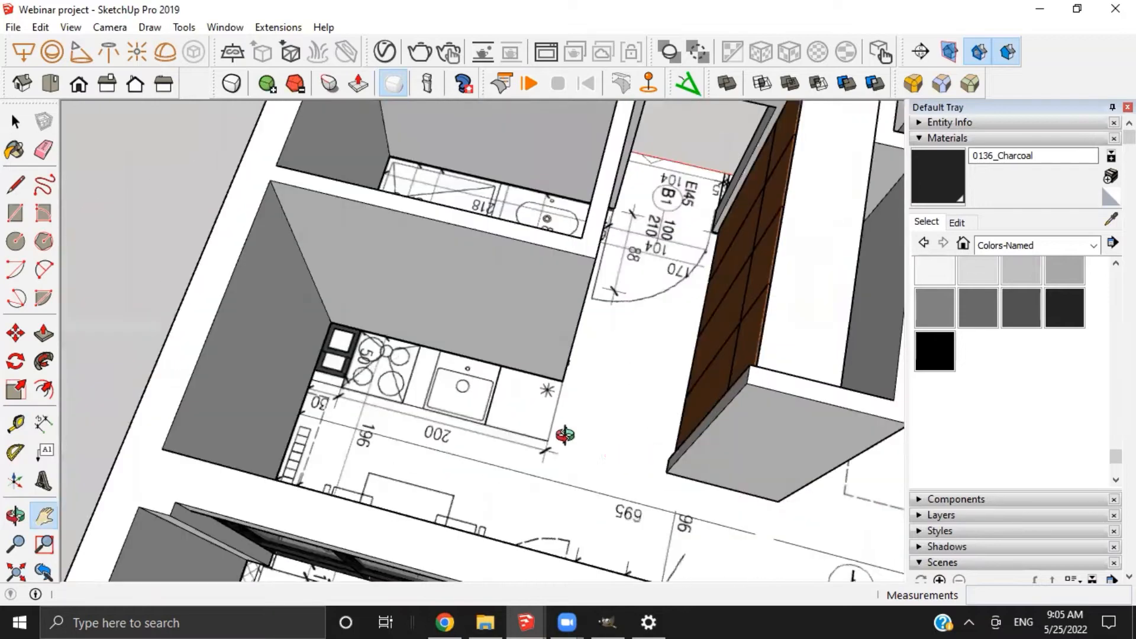
scroll(544, 402, up, 2)
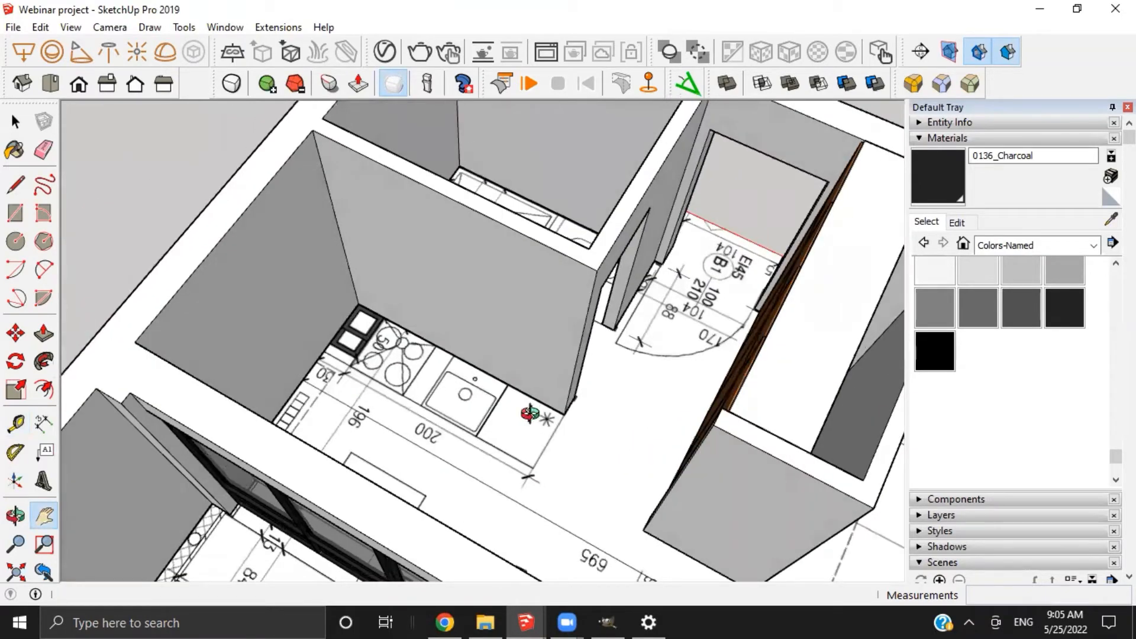
middle_drag(528, 414, 407, 383)
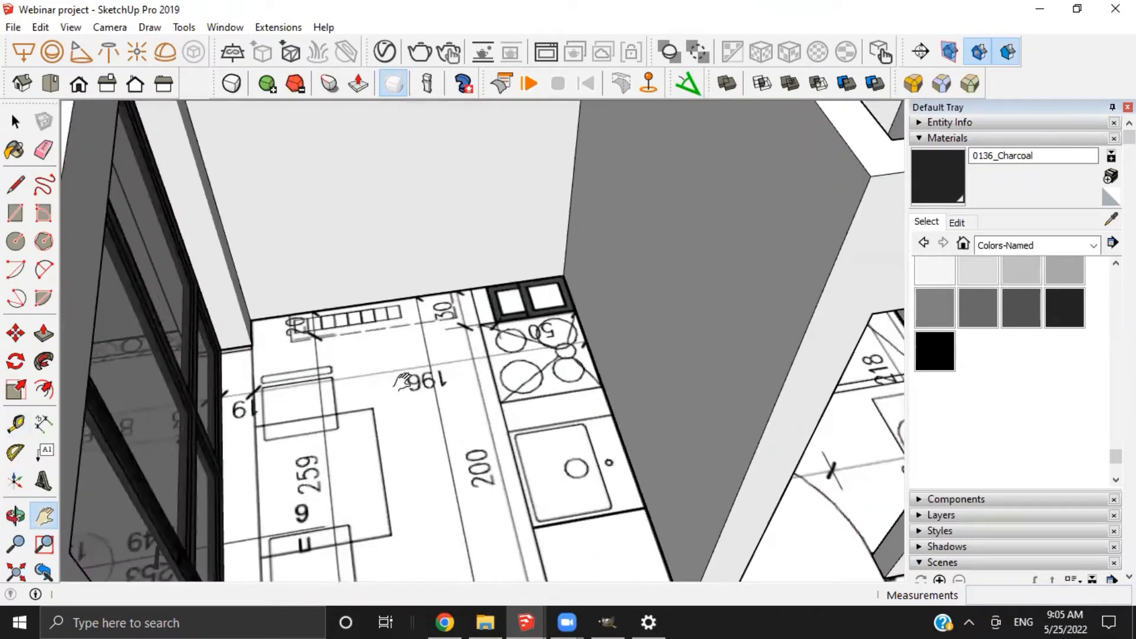
shift+middle_drag(461, 314, 432, 416)
scroll(432, 416, down, 2)
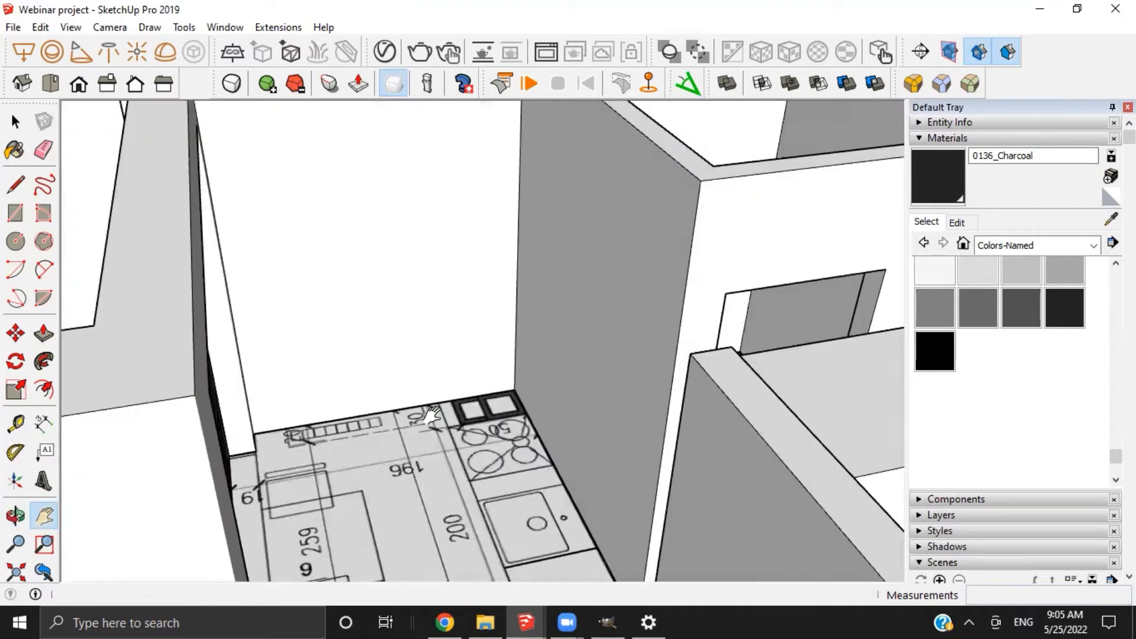
key(t)
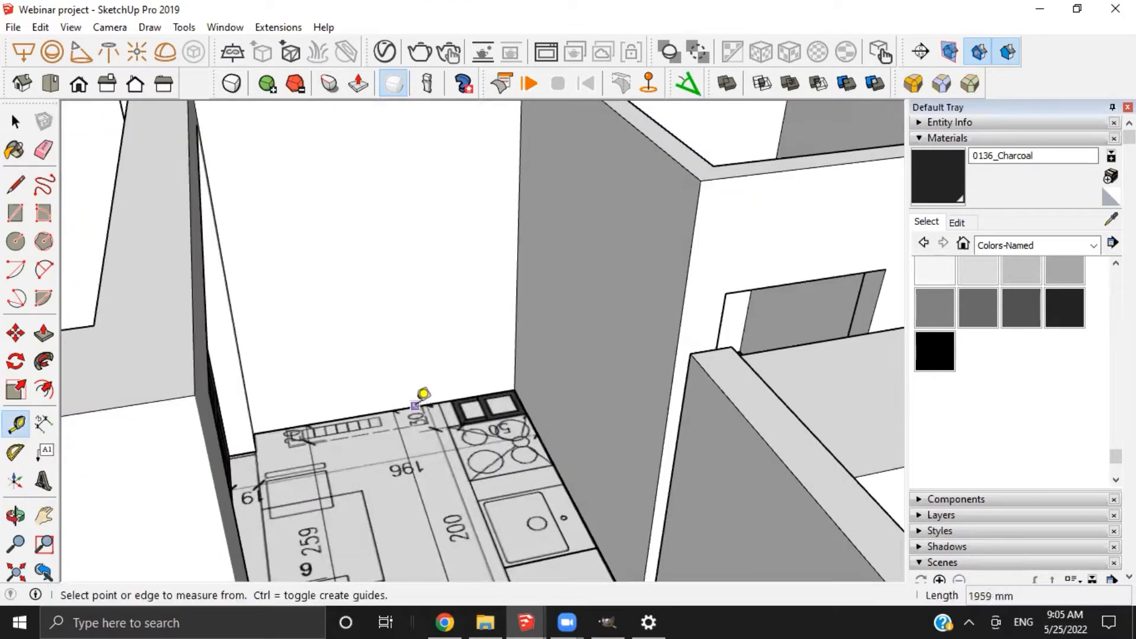
click(415, 406)
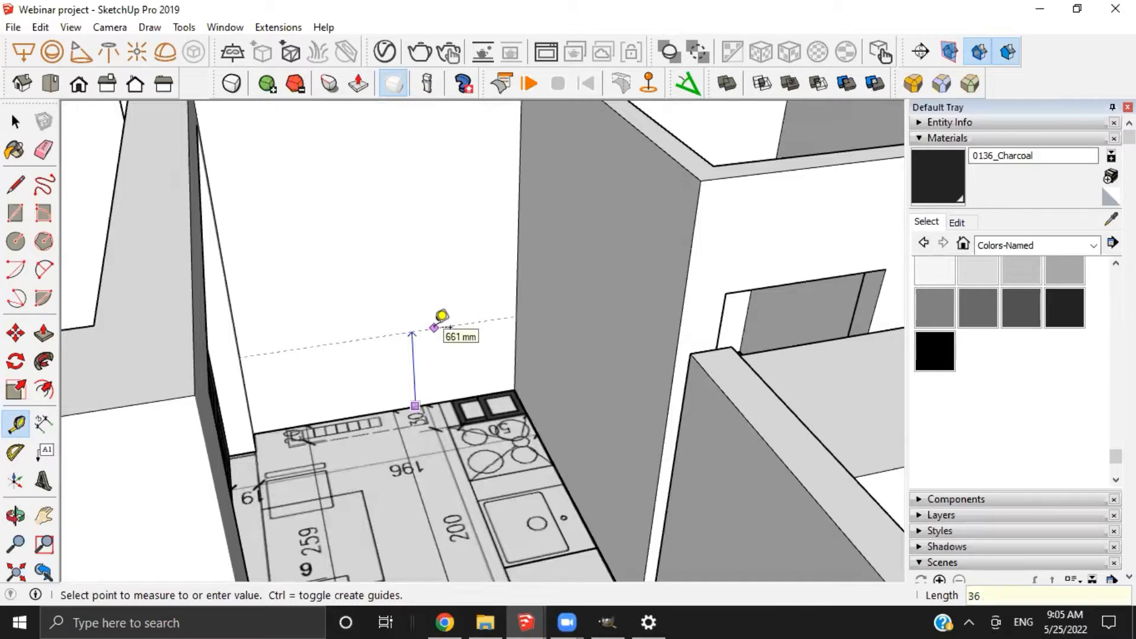
key(Return)
middle_drag(393, 347, 465, 431)
scroll(413, 386, up, 2)
scroll(448, 454, up, 3)
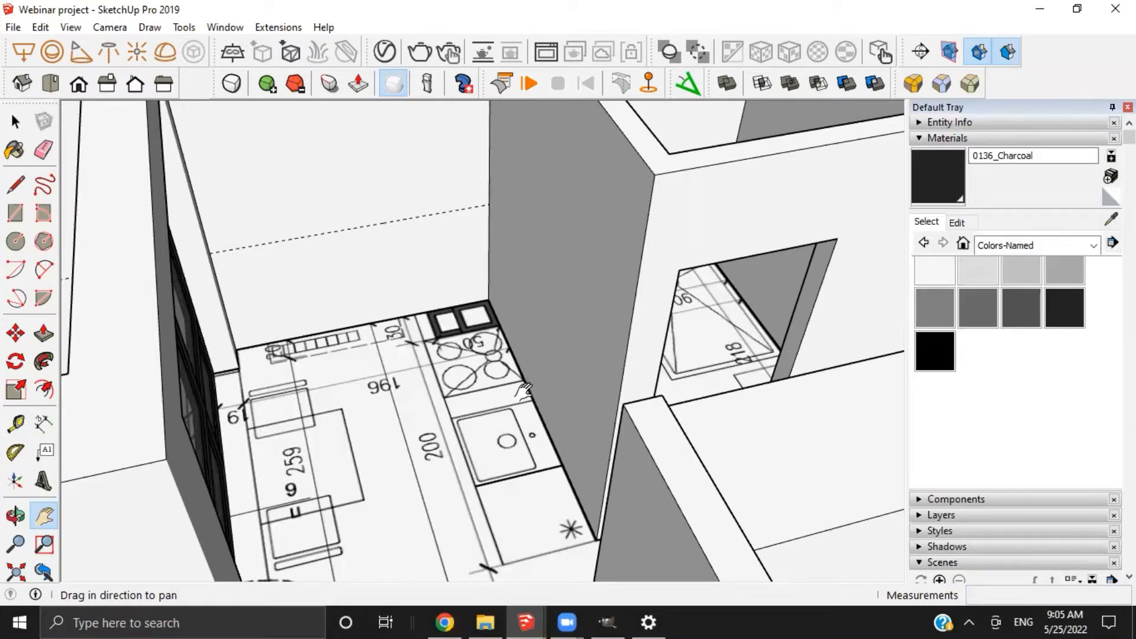
scroll(391, 360, down, 5)
middle_drag(390, 360, 405, 387)
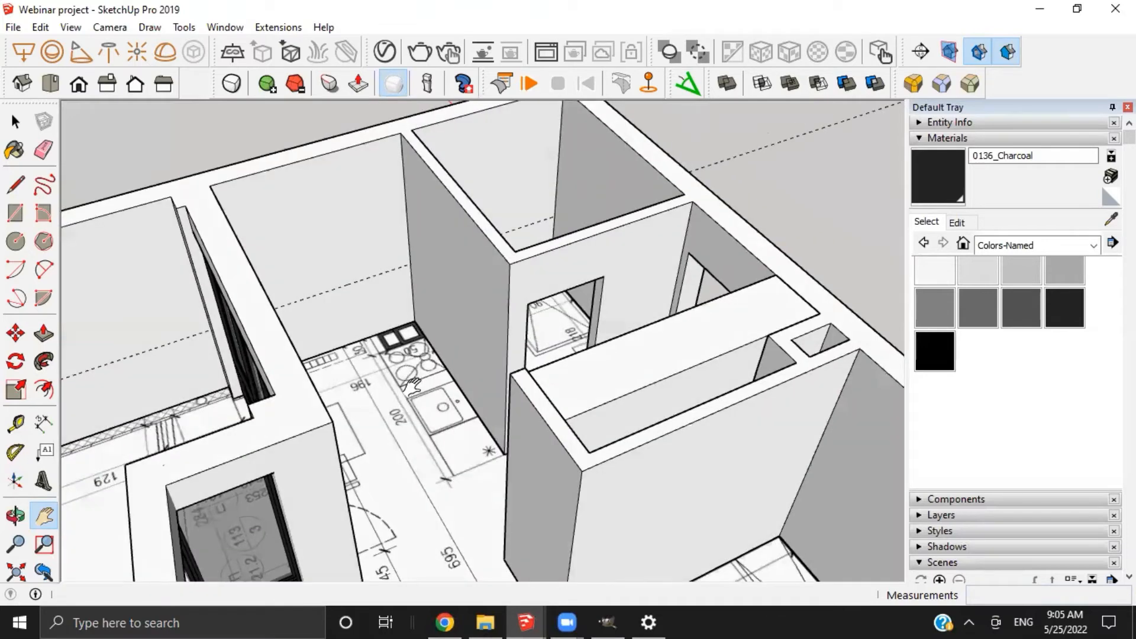
Place a Tape Measure guide on the kitchen floor, offset 24" from the floor edge of the long side wall
scroll(414, 385, up, 2)
key(t)
click(462, 368)
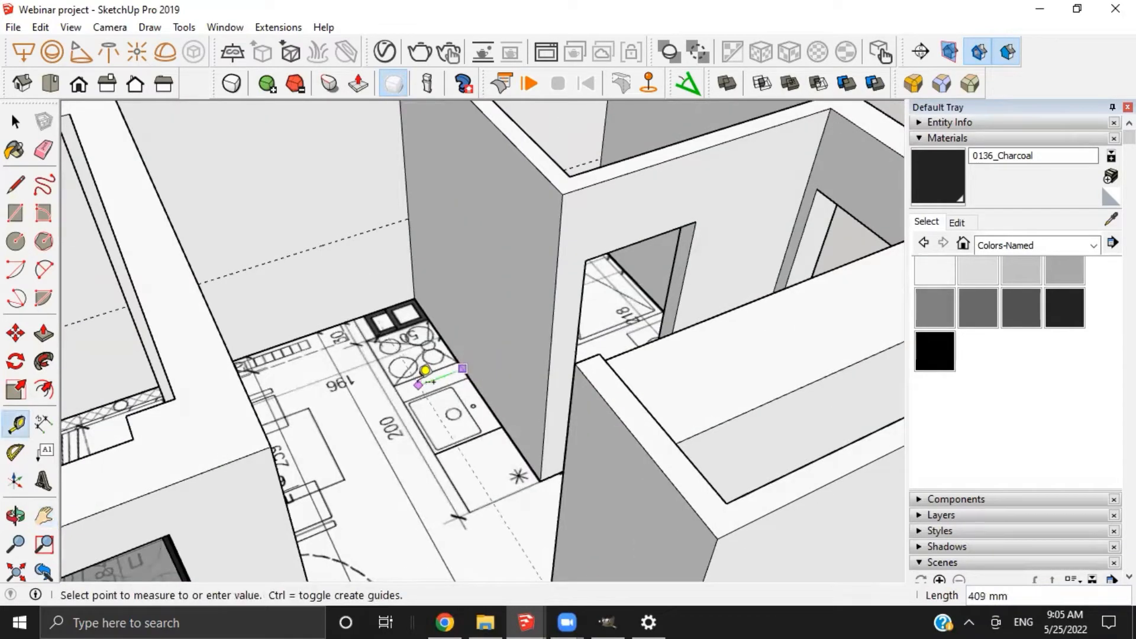
text(24")
key(Return)
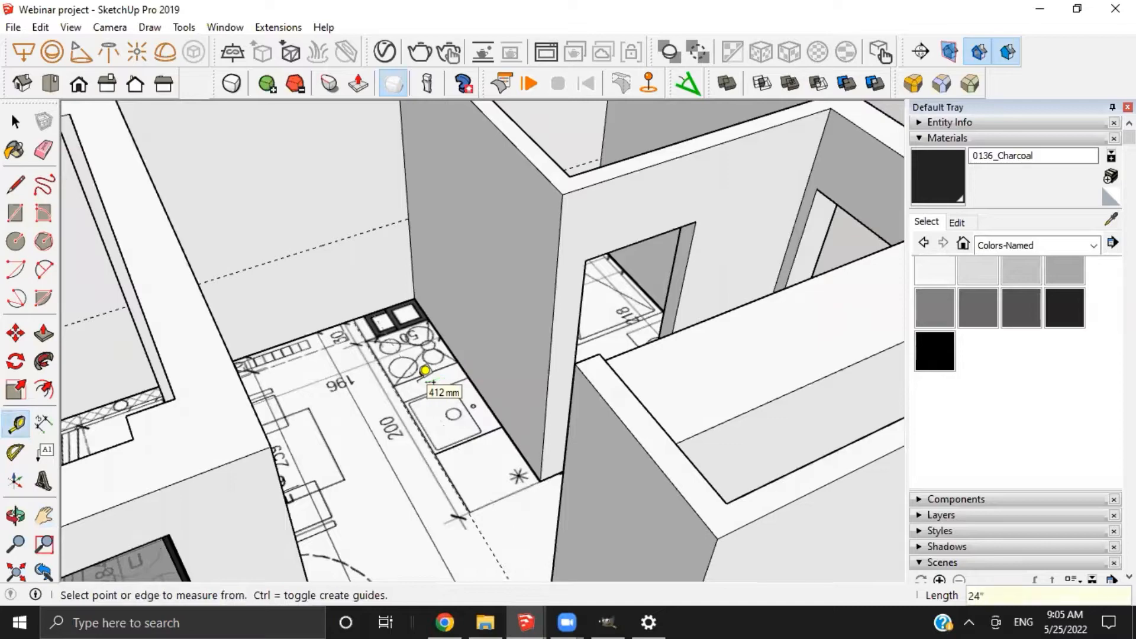
Place a guide parallel to the end wall's floor edge, running through the free corner of the kitchen's long side wall
scroll(424, 371, down, 3)
middle_drag(408, 379, 502, 401)
scroll(414, 398, up, 5)
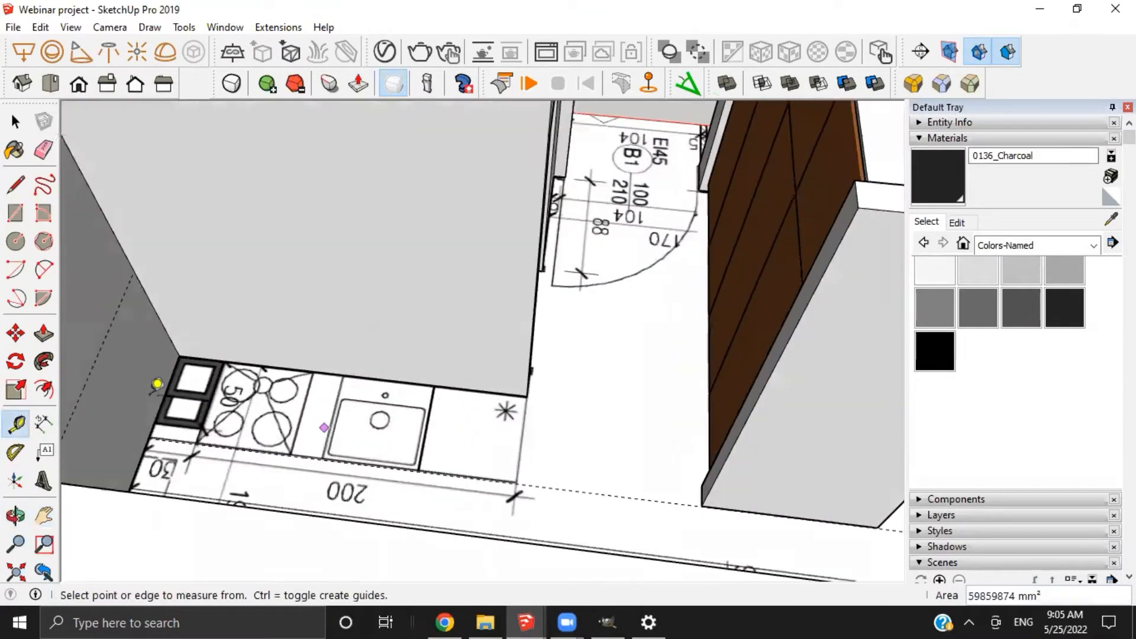
click(165, 385)
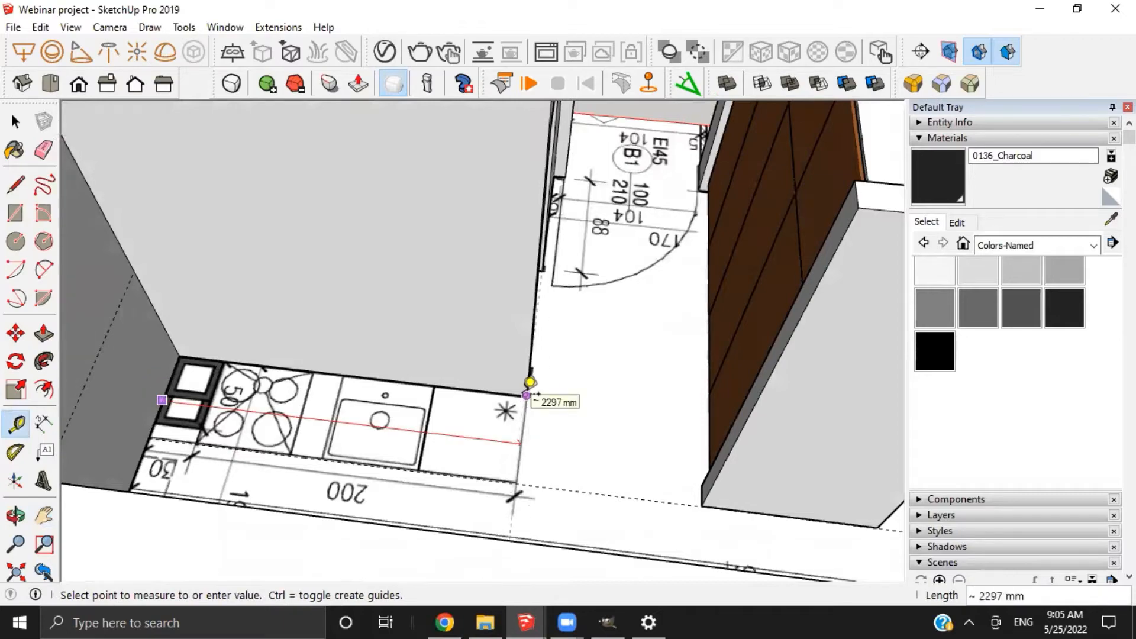
click(530, 382)
scroll(527, 397, down, 5)
middle_drag(499, 406, 434, 410)
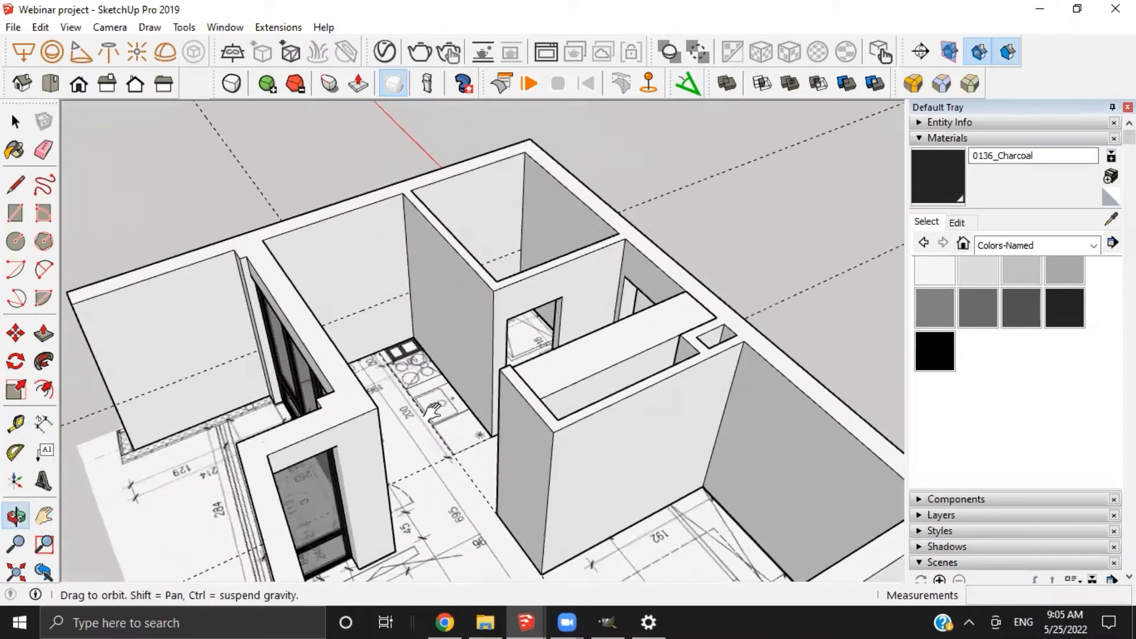
scroll(434, 409, up, 5)
key(space)
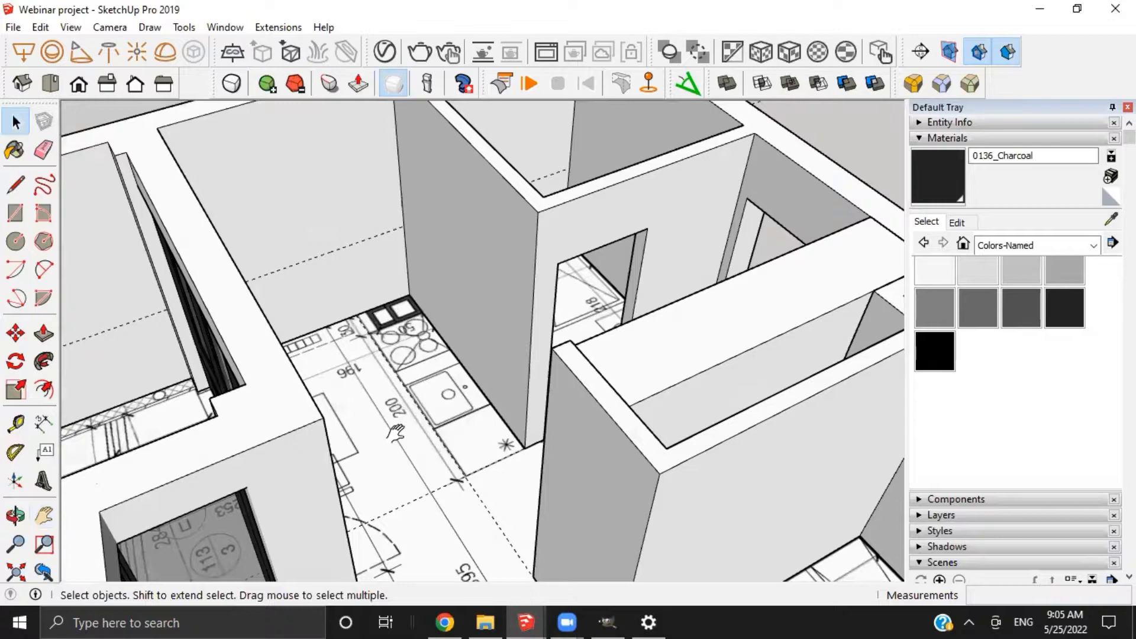
Draw a floor rectangle along the long side wall, from the kitchen's inner corner to the intersection of the two floor guides
scroll(396, 433, down, 6)
middle_drag(403, 435, 435, 395)
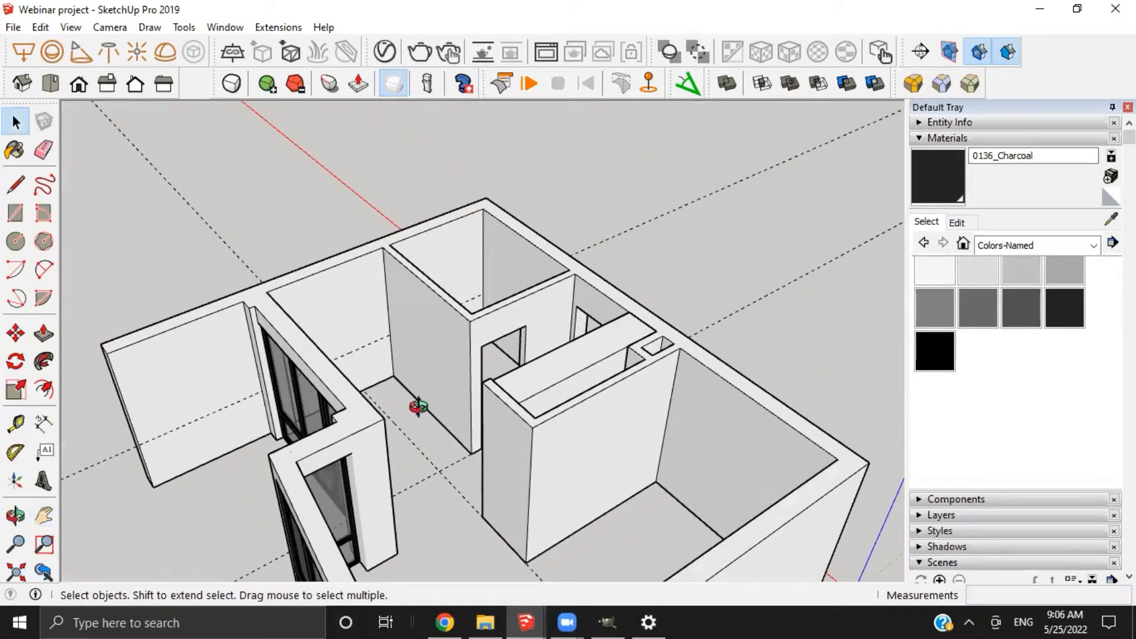
scroll(415, 410, up, 5)
middle_drag(419, 425, 312, 378)
key(r)
click(298, 314)
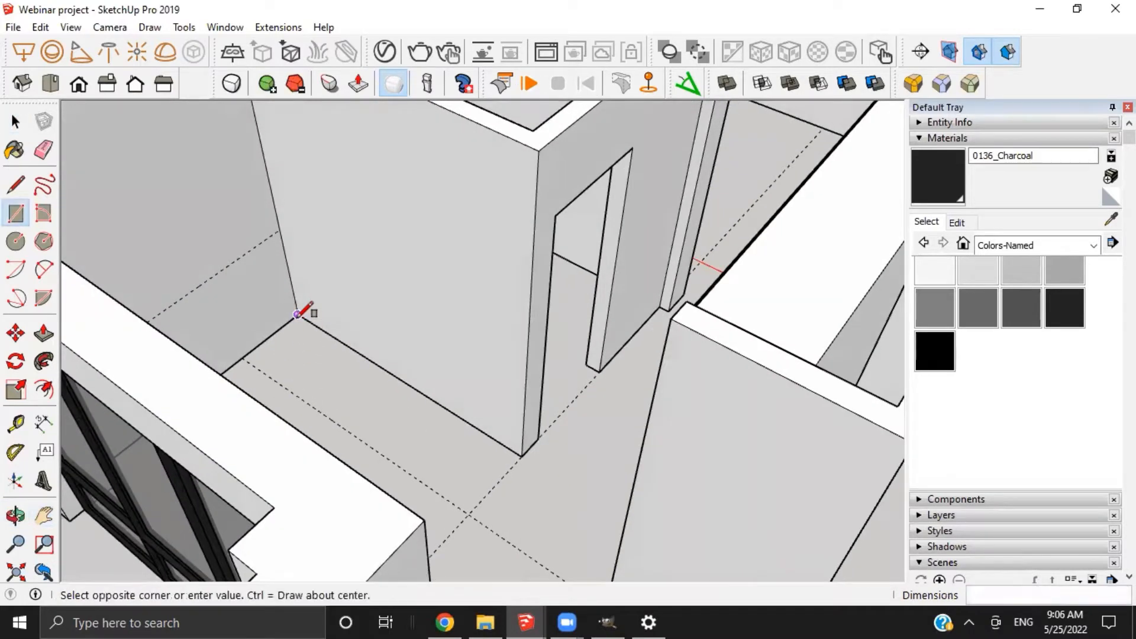
click(465, 507)
key(space)
Measure the width of the floor rectangle, from its wall edge to its outer edge
middle_drag(465, 507, 411, 352)
scroll(411, 353, up, 4)
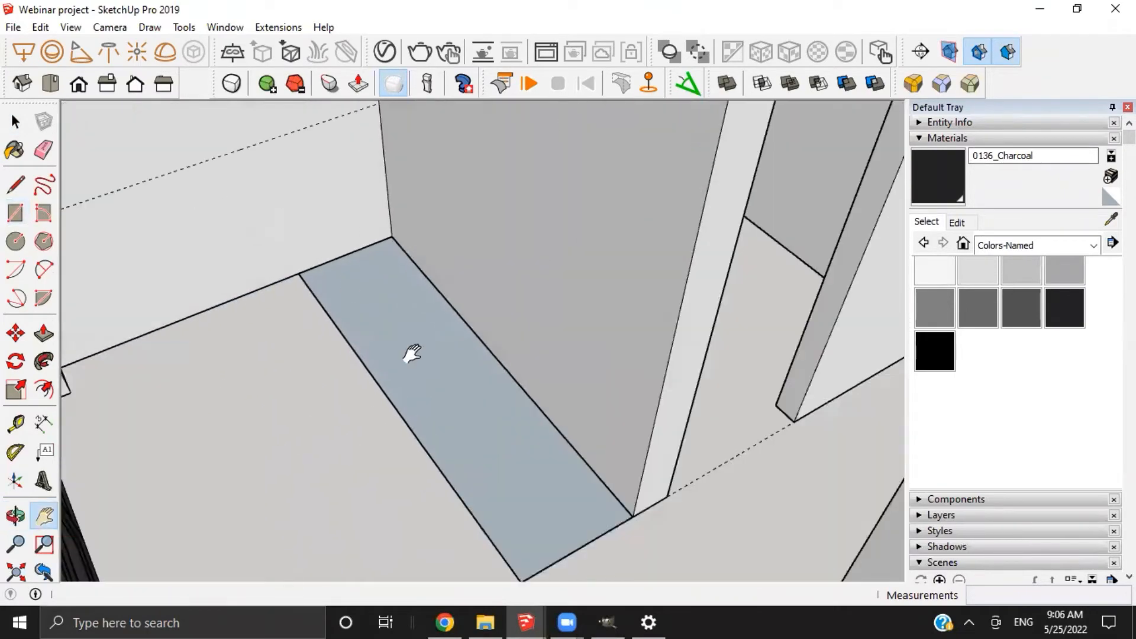
key(t)
click(495, 357)
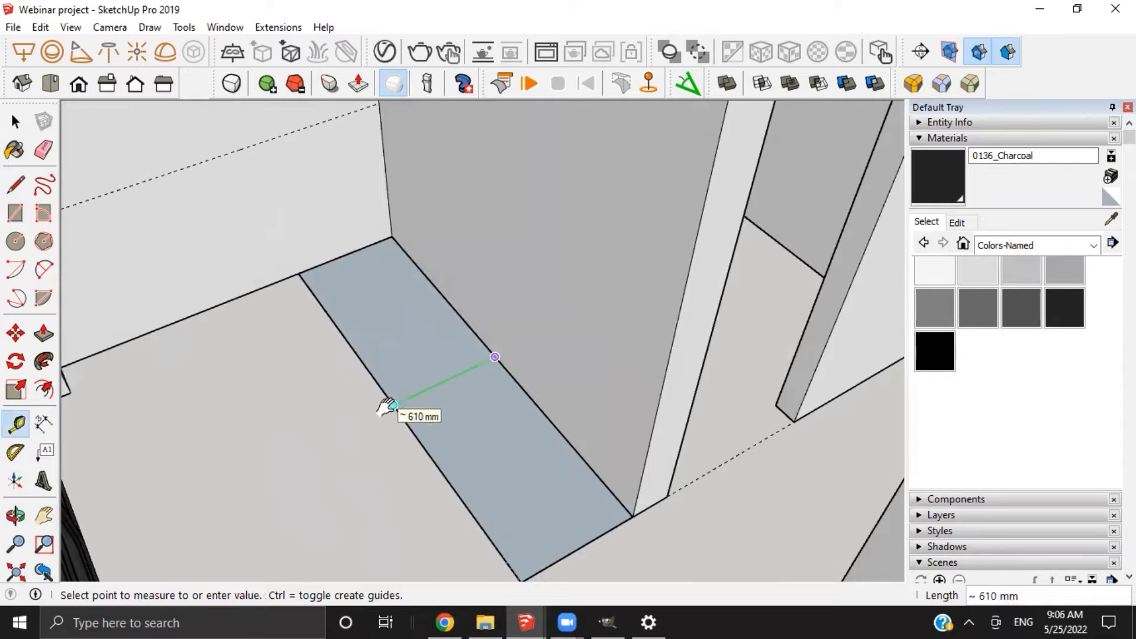
key(space)
Select the floor rectangle with its edges and make it a group
scroll(388, 363, down, 3)
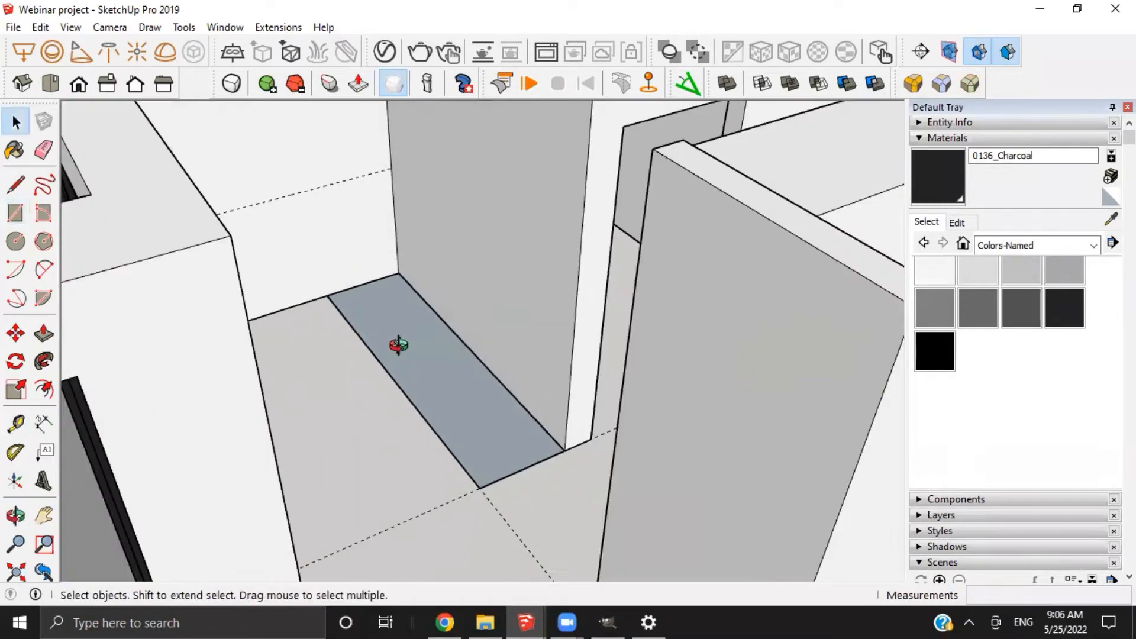
shift+middle_drag(395, 345, 437, 385)
scroll(437, 386, up, 2)
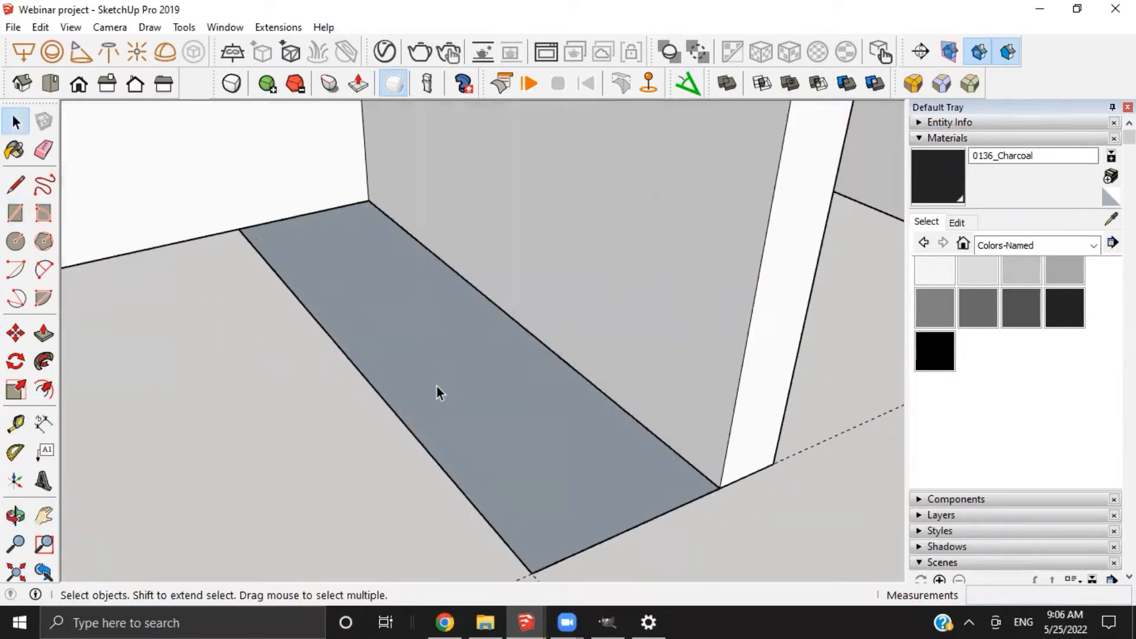
click(436, 392)
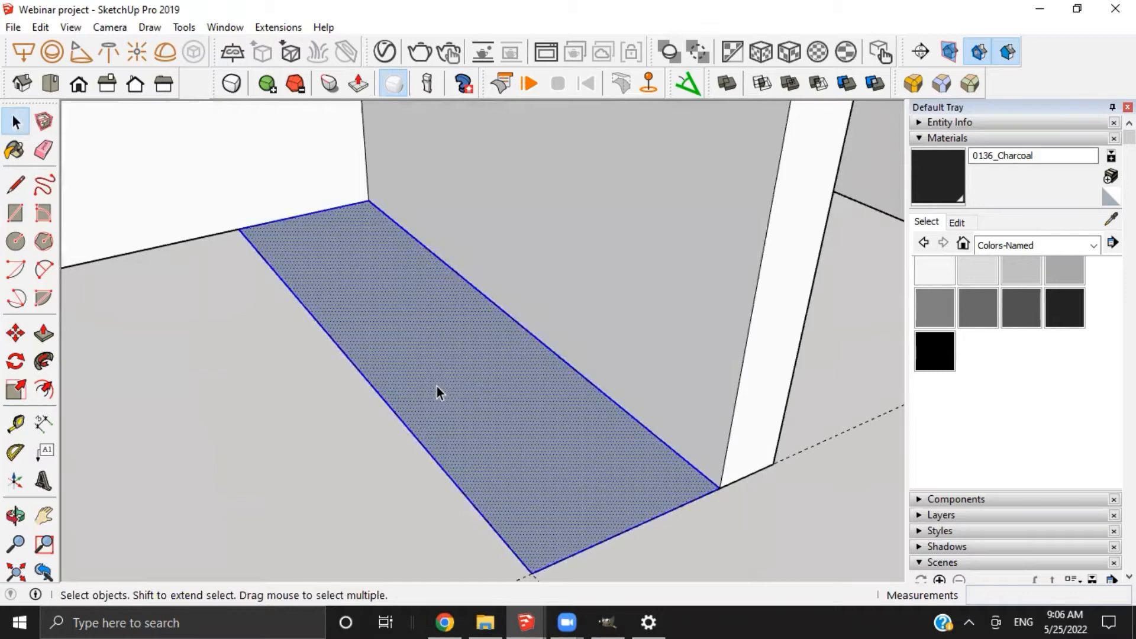
scroll(436, 386, down, 3)
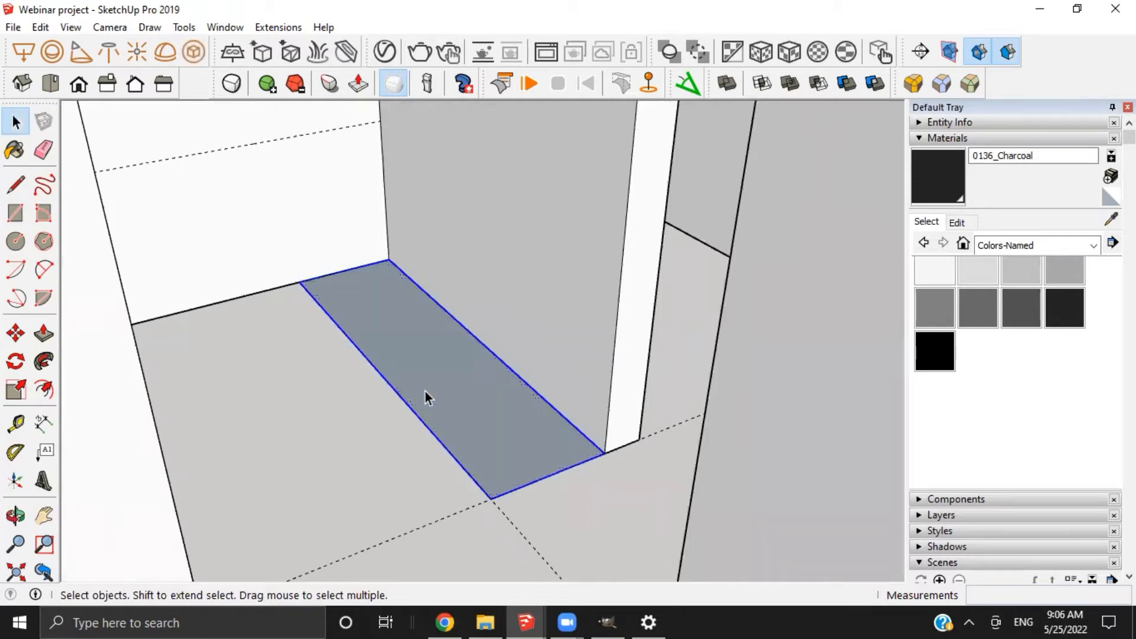
key(k)
Inside the rectangle's group, Push/Pull the face up about 59 mm into a thin slab and close the group
key(p)
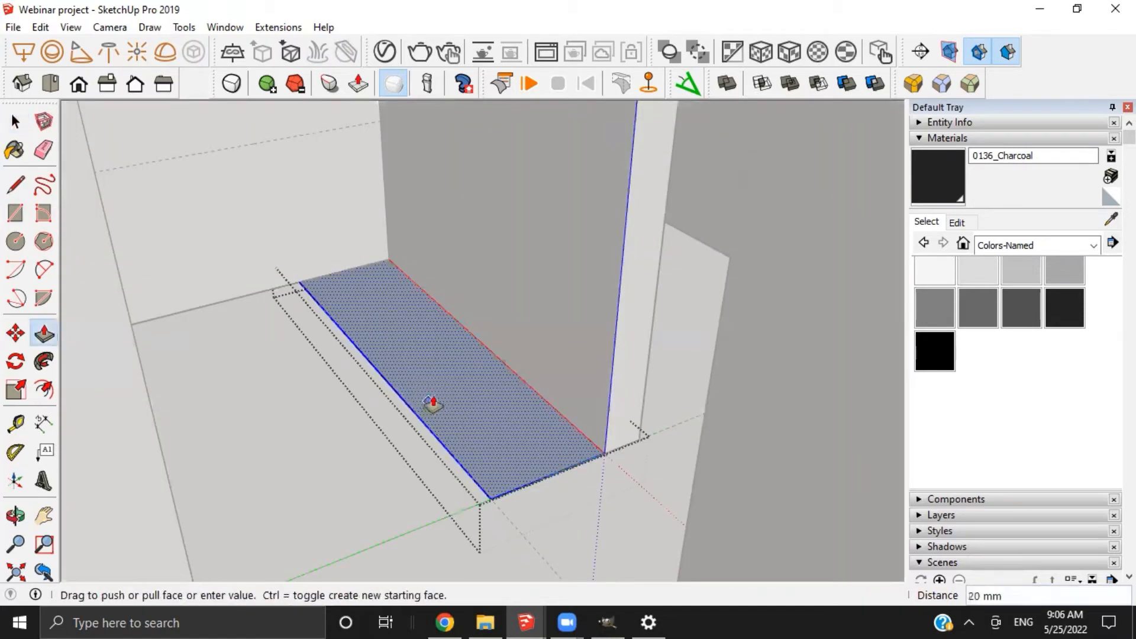
click(434, 401)
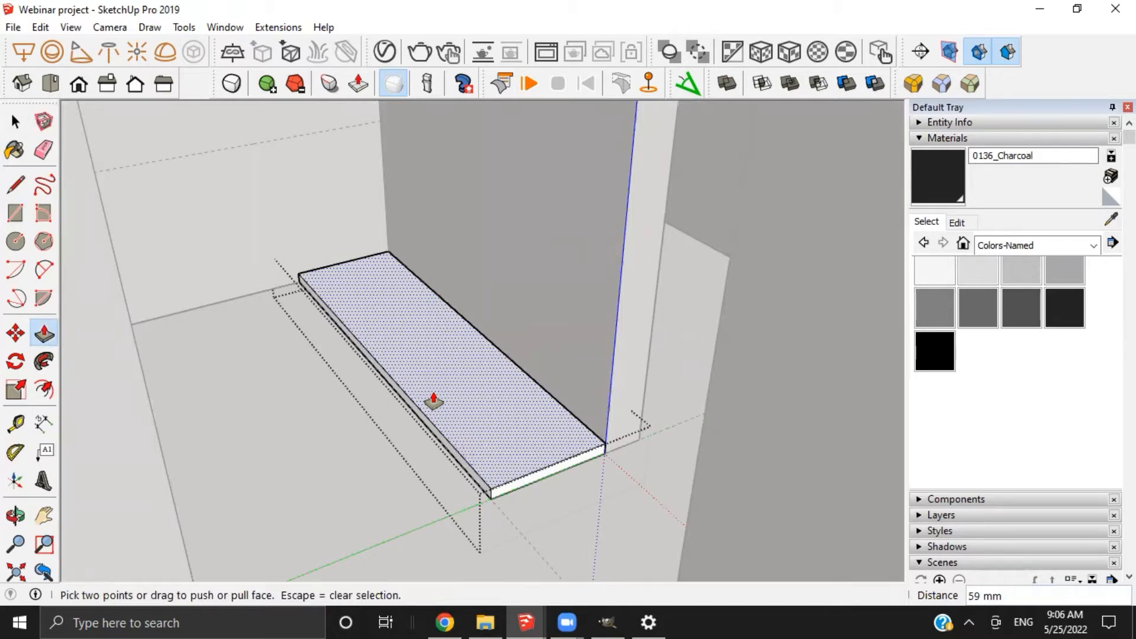
key(Return)
key(space)
key(Escape)
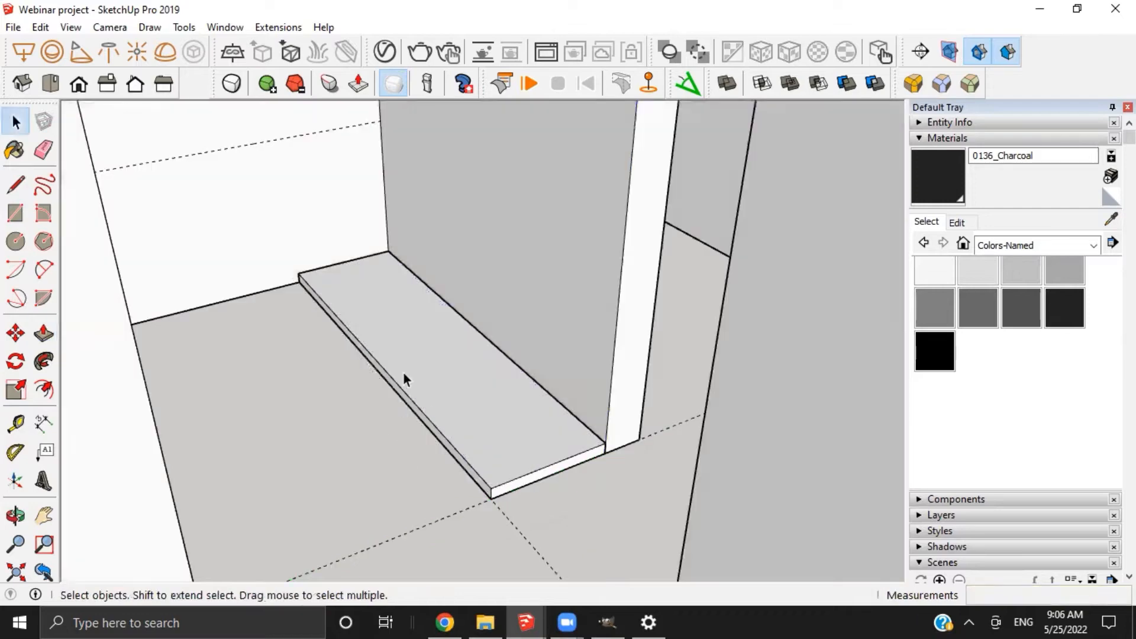
Open the slab group for editing at its narrow free end
middle_drag(403, 373, 454, 402)
scroll(482, 465, up, 4)
mouse_move(484, 466)
shift+middle_down()
mouse_move(489, 503)
mouse_move(480, 445)
shift+middle_up()
double_click(485, 454)
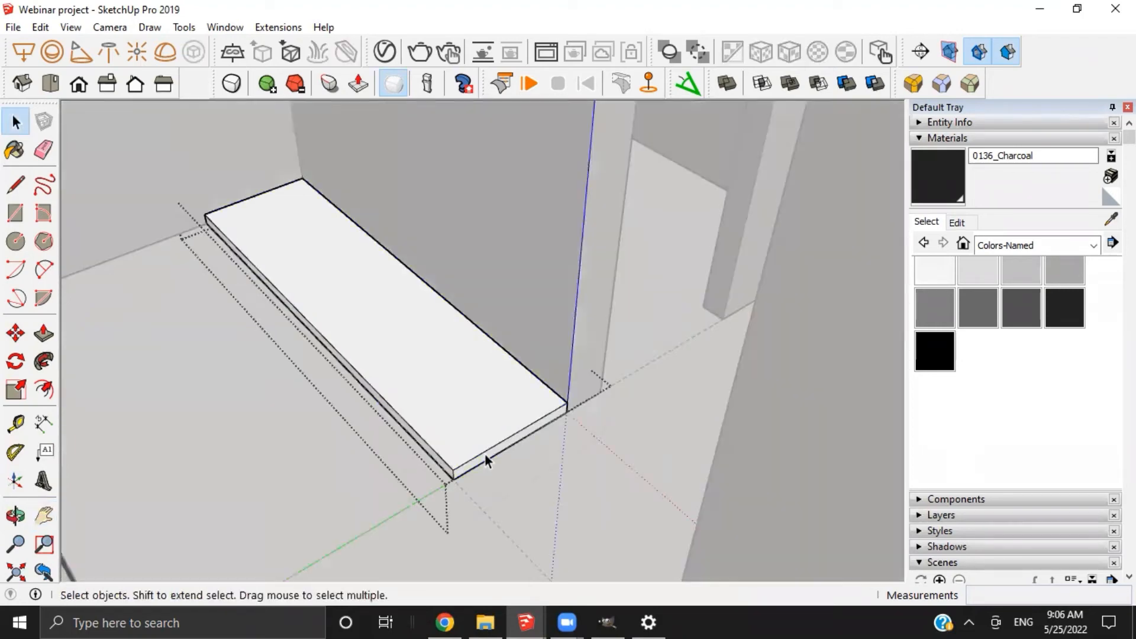
triple_click(485, 455)
Try to Push/Pull the slab's narrow end face inward about 97 mm
key(p)
click(485, 453)
click(481, 433)
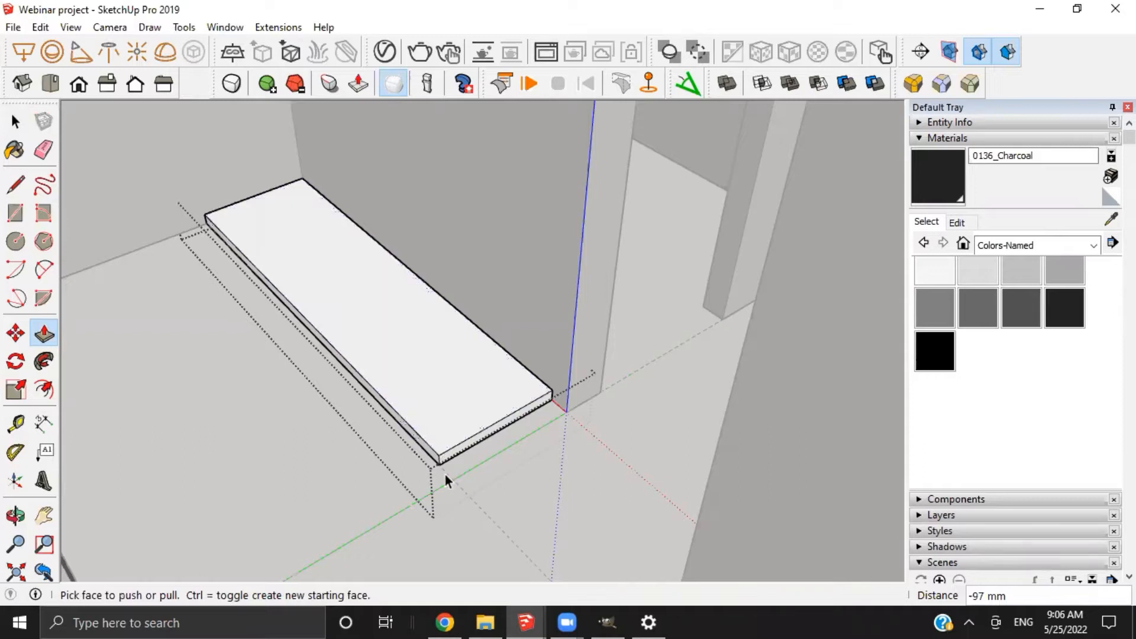
Push the slab's narrow end face inward 700 mm to shorten the slab, and close the group
click(481, 451)
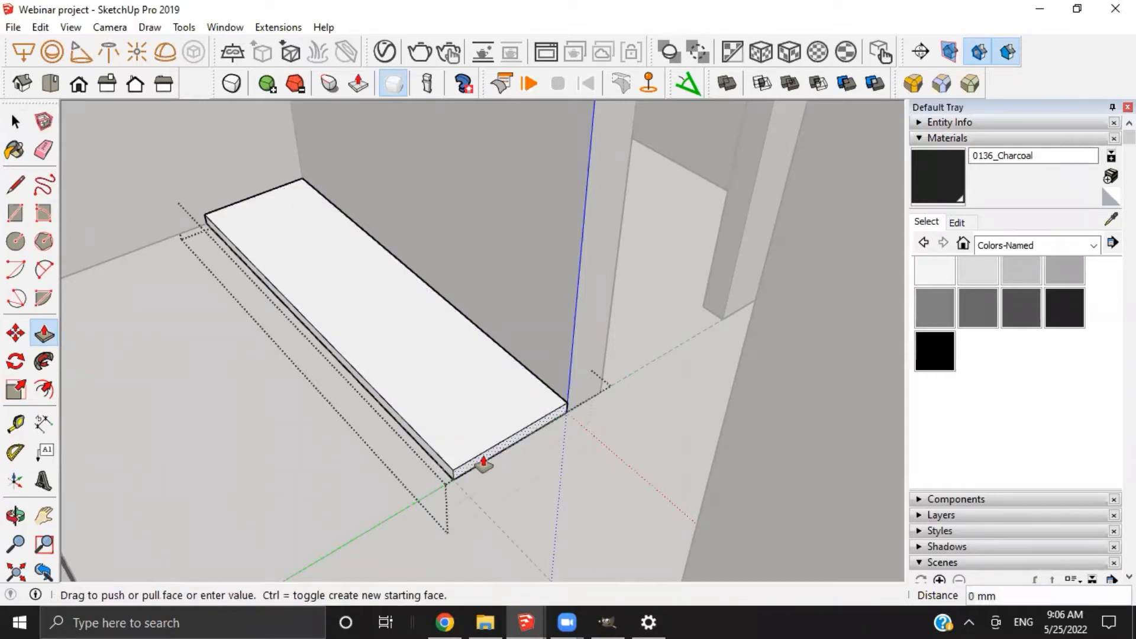
click(472, 440)
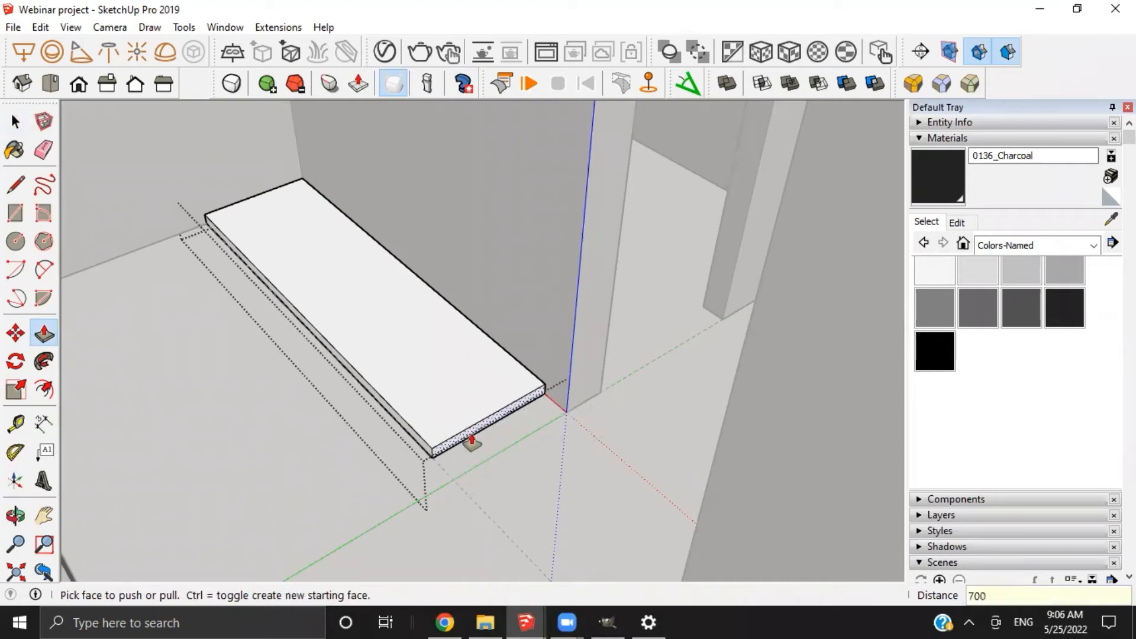
text(700)
key(Return)
middle_drag(471, 442, 418, 479)
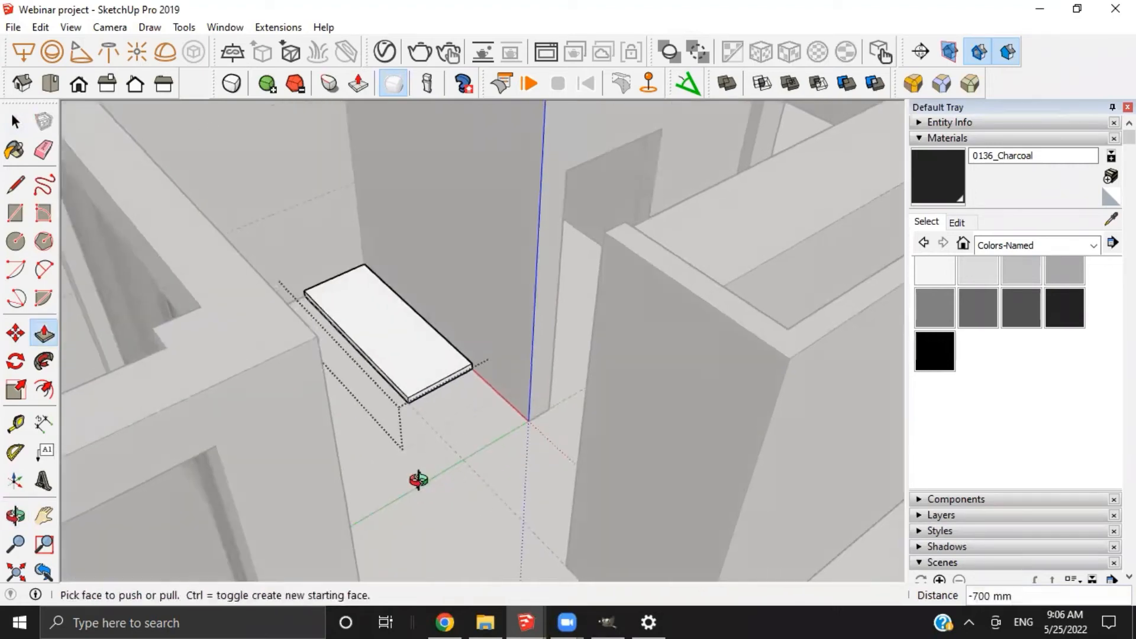
key(space)
click(393, 411)
Draw a rectangle corner to corner over the slab's narrow end face and group it separately
middle_drag(393, 412, 386, 435)
scroll(383, 443, up, 3)
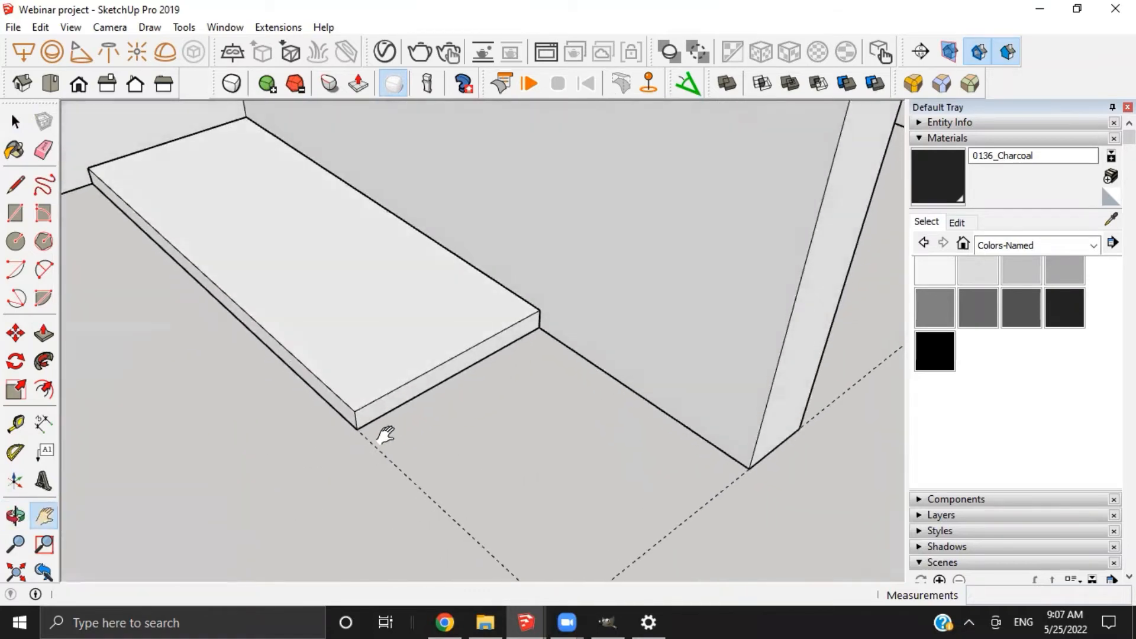
key(r)
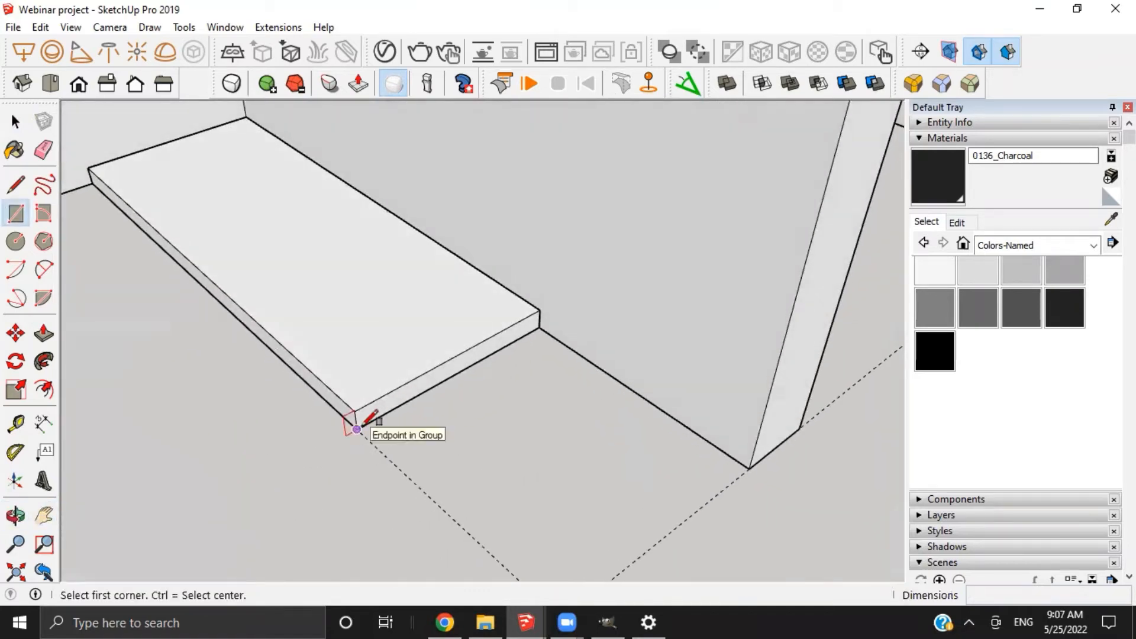
click(356, 429)
click(540, 311)
key(space)
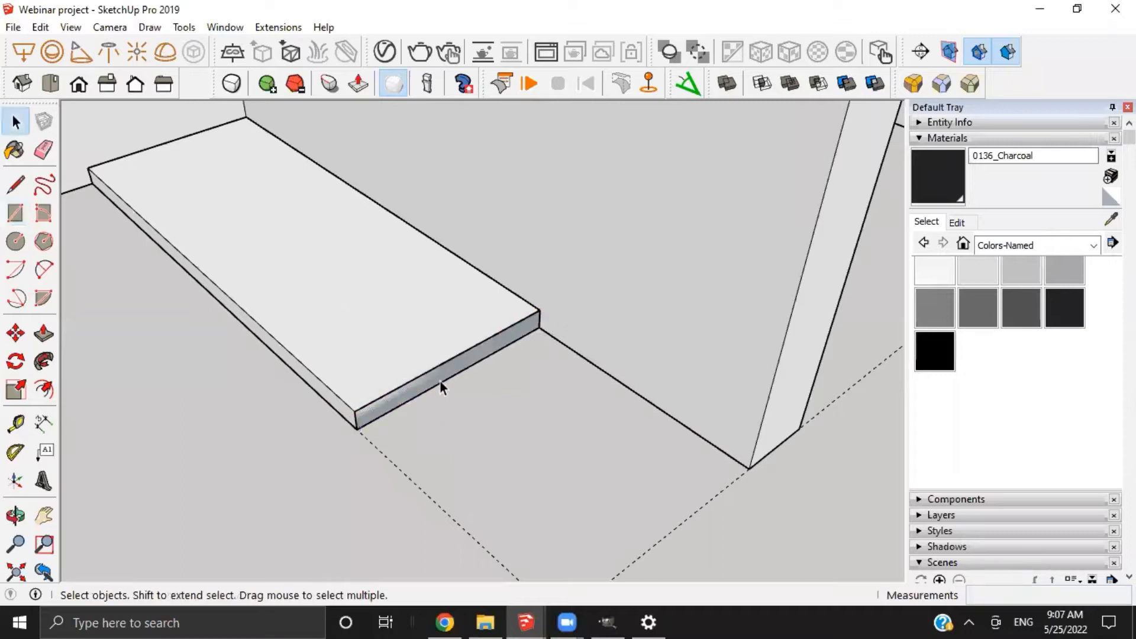
click(435, 379)
key(ctrl+g)
Open the end rectangle's group and Push/Pull its face outward about 22 mm to give the panel thickness
double_click(432, 377)
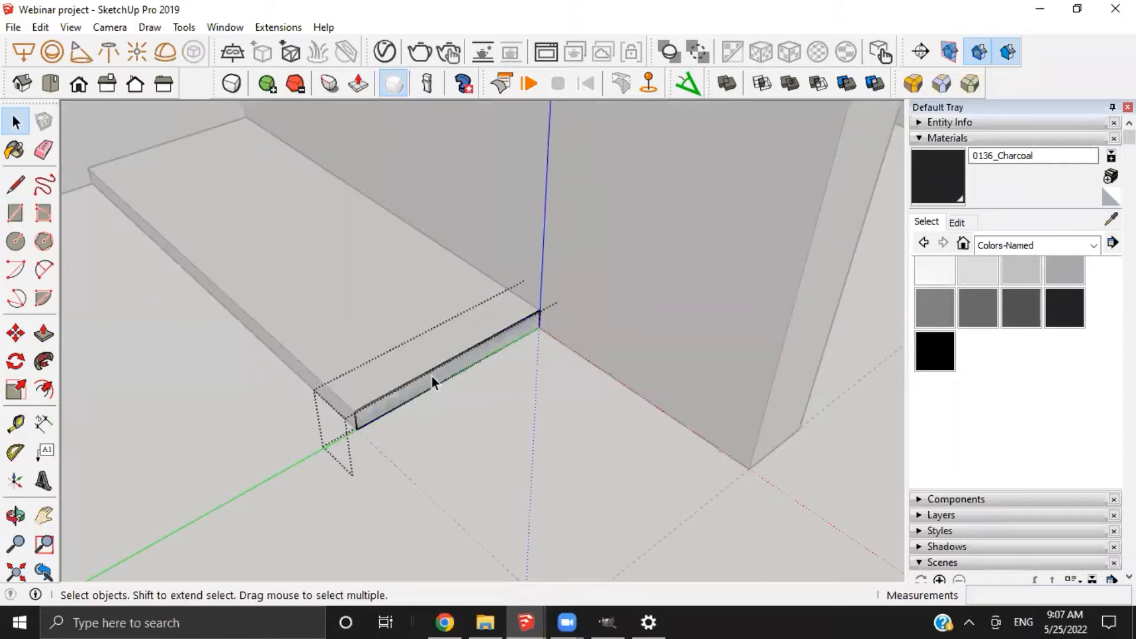
key(p)
click(432, 379)
click(435, 390)
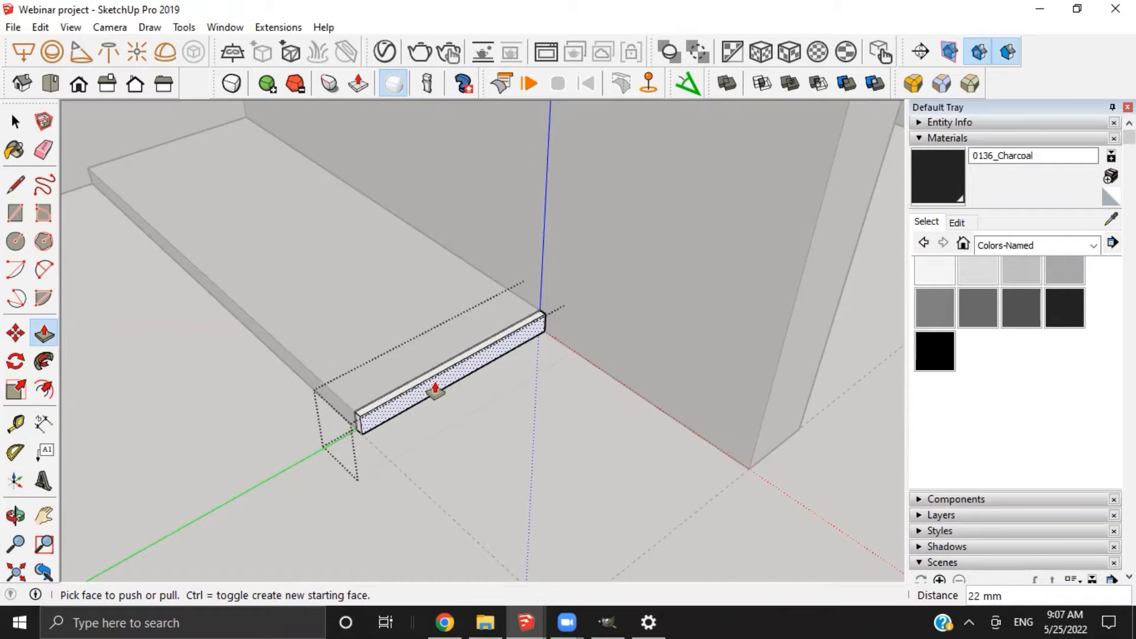
click(436, 391)
key(space)
scroll(425, 385, up, 3)
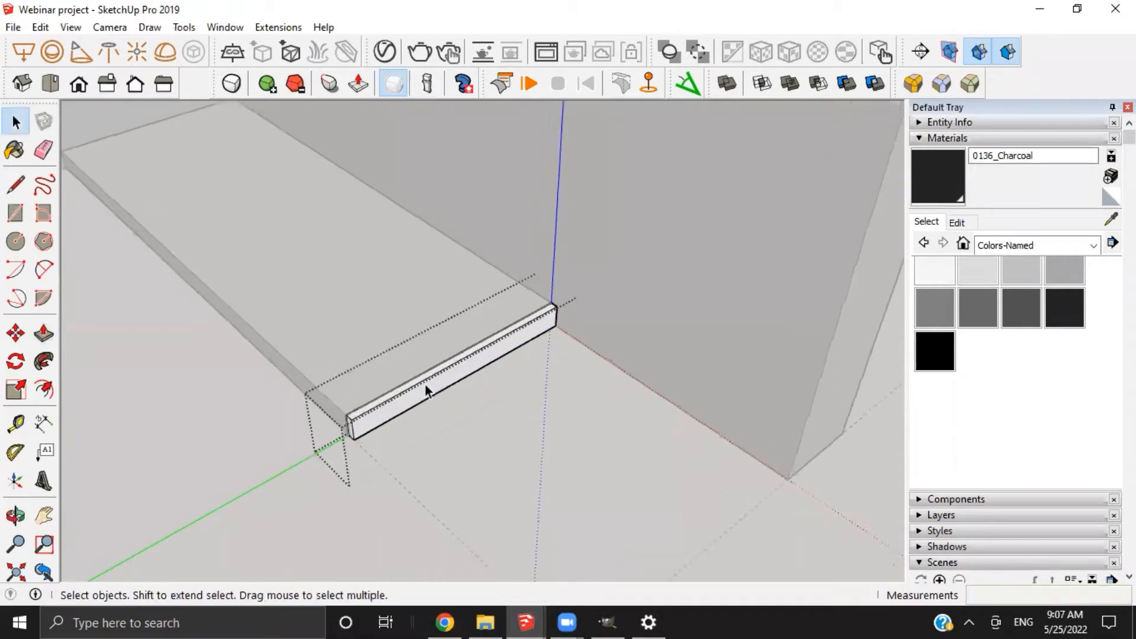
Pull the end panel's top face up to the height of the adjoining wall's top corner and close the group
key(p)
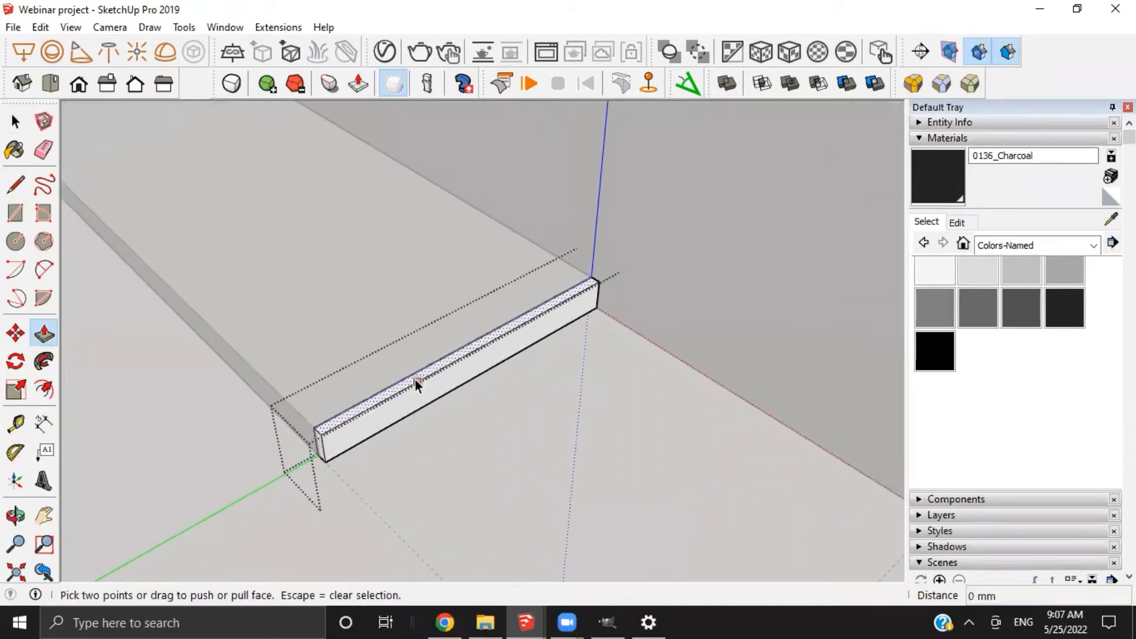
click(417, 385)
middle_drag(483, 292, 490, 334)
scroll(490, 334, down, 5)
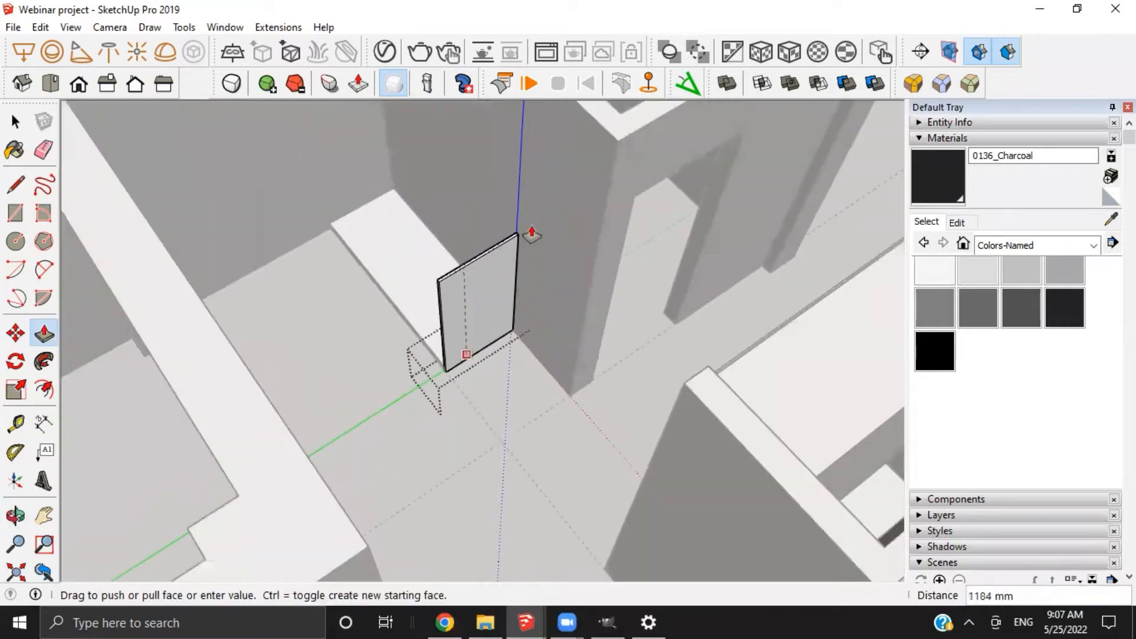
click(619, 144)
key(space)
click(619, 143)
scroll(365, 221, down, 8)
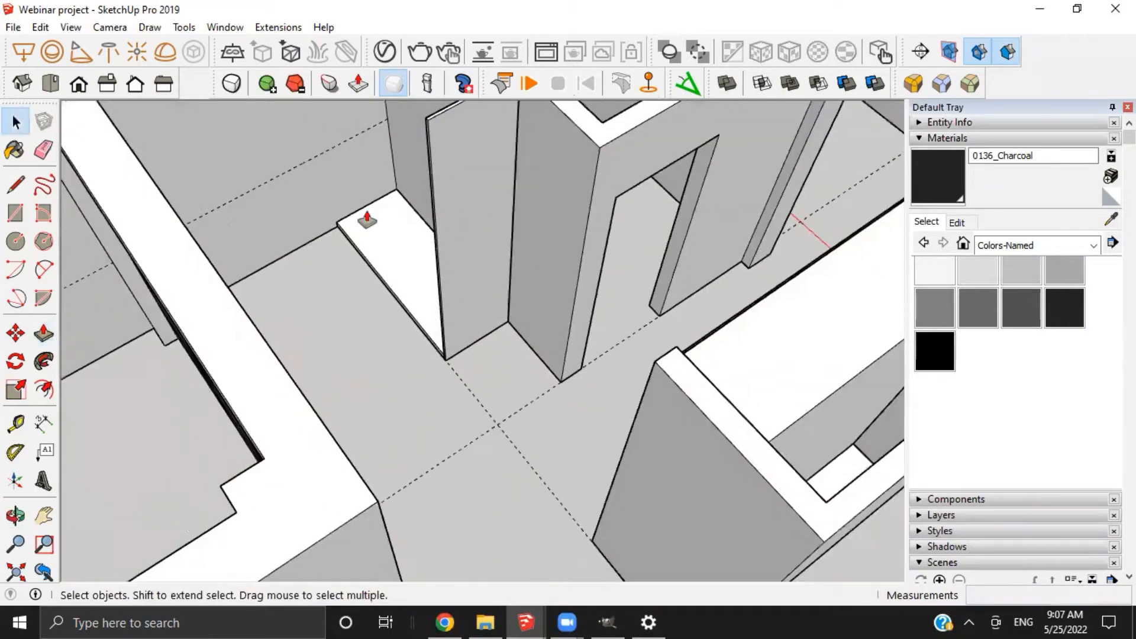
Copy the tall end panel along the wall, away from the base slab, to form a second side panel
shift+middle_drag(363, 278, 195, 405)
scroll(355, 355, up, 5)
mouse_move(414, 332)
middle_down()
mouse_move(455, 292)
mouse_move(460, 335)
mouse_move(322, 337)
mouse_move(359, 357)
mouse_move(420, 349)
middle_up()
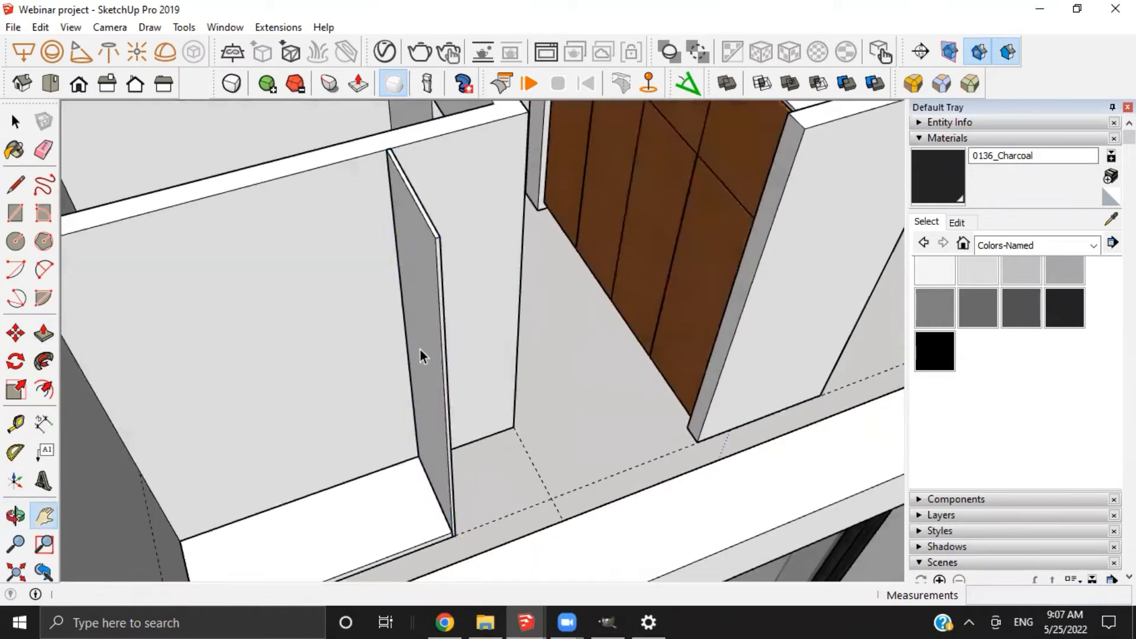
click(418, 348)
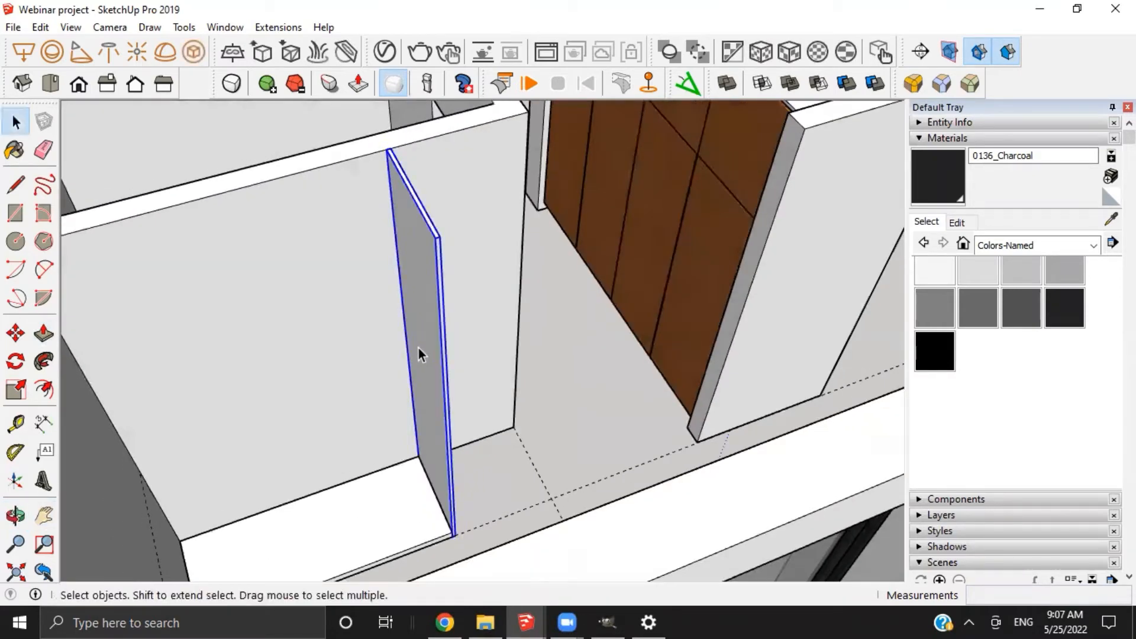
key(m)
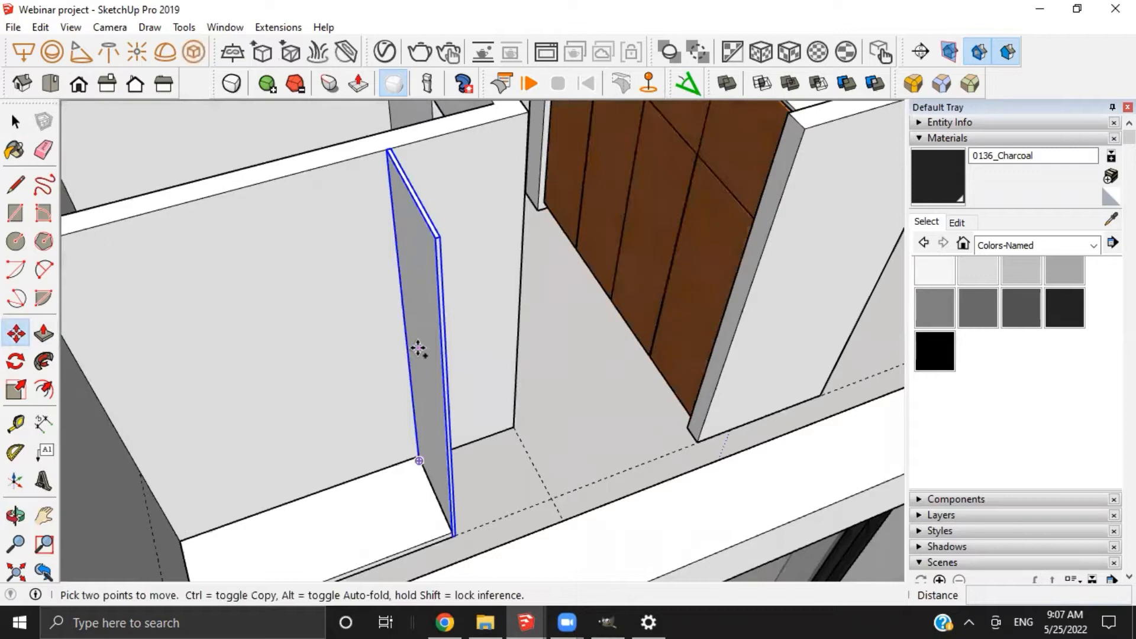
key(ctrl)
click(418, 348)
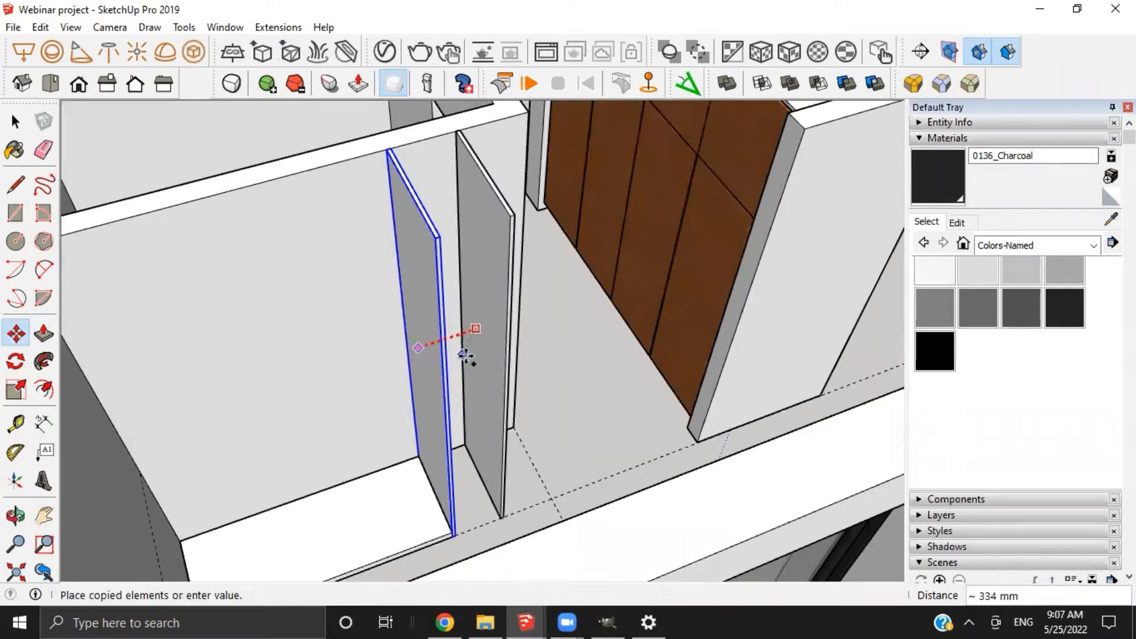
click(510, 358)
Move the copied panel by its bottom back corner onto the wall's bottom end corner
middle_drag(495, 409, 378, 450)
middle_drag(482, 464, 473, 407)
scroll(453, 402, up, 4)
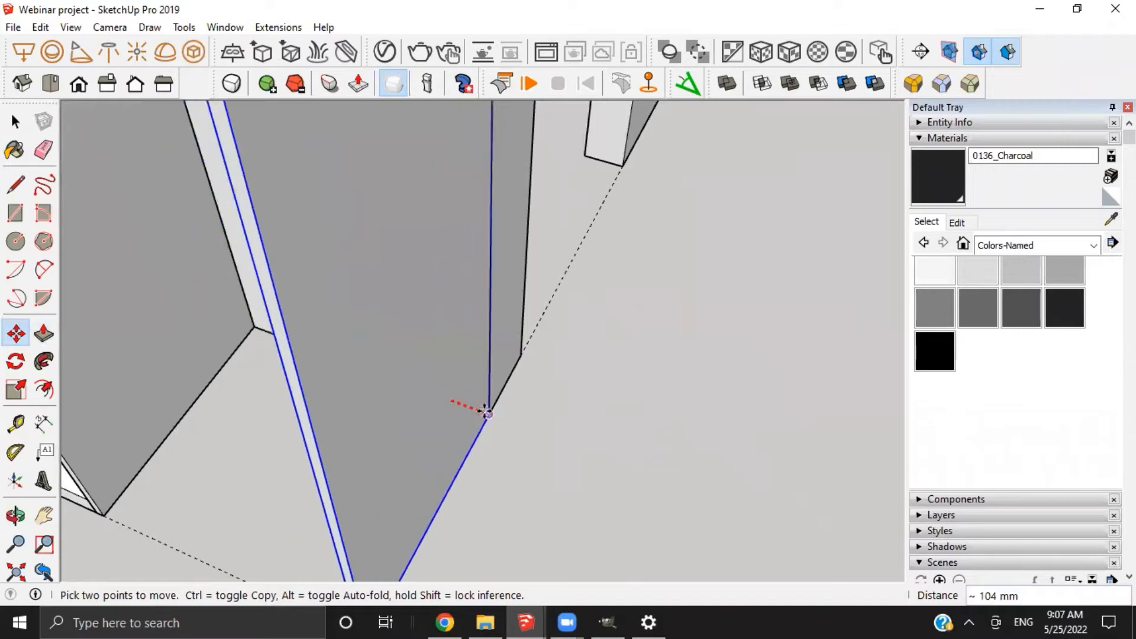
scroll(517, 405, up, 5)
click(512, 399)
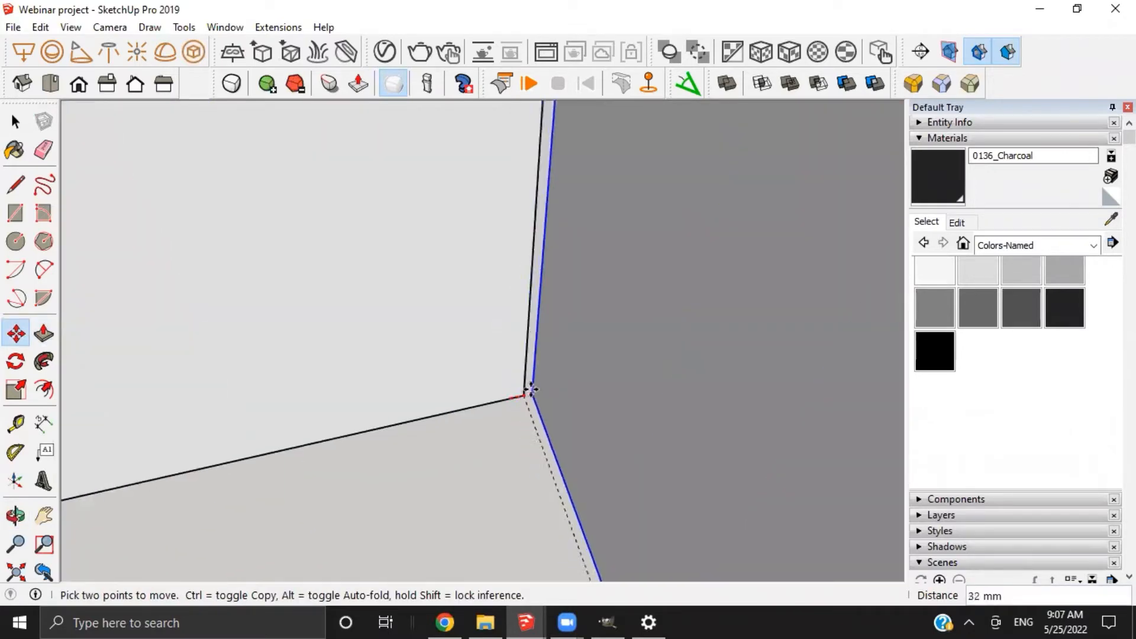
click(521, 395)
Place a horizontal guide 1750 mm above the wall's floor edge between the two tall panels
scroll(518, 397, down, 2)
scroll(518, 397, down, 3)
middle_drag(453, 401, 350, 373)
scroll(482, 406, down, 4)
middle_drag(435, 284, 381, 311)
scroll(462, 403, up, 5)
middle_drag(468, 404, 524, 403)
key(t)
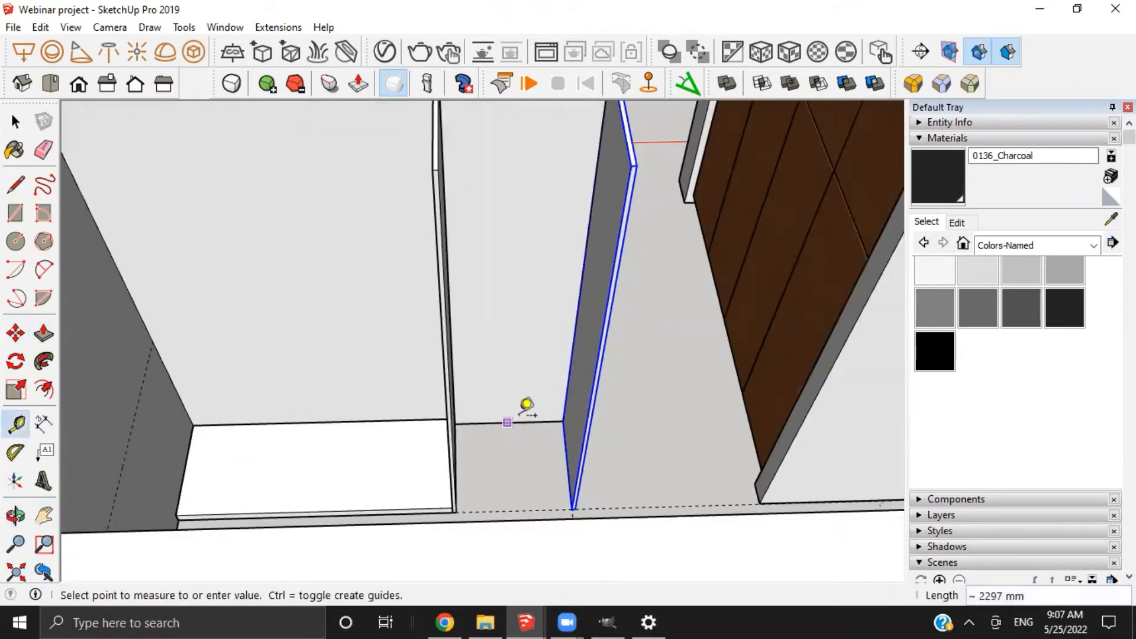
click(507, 423)
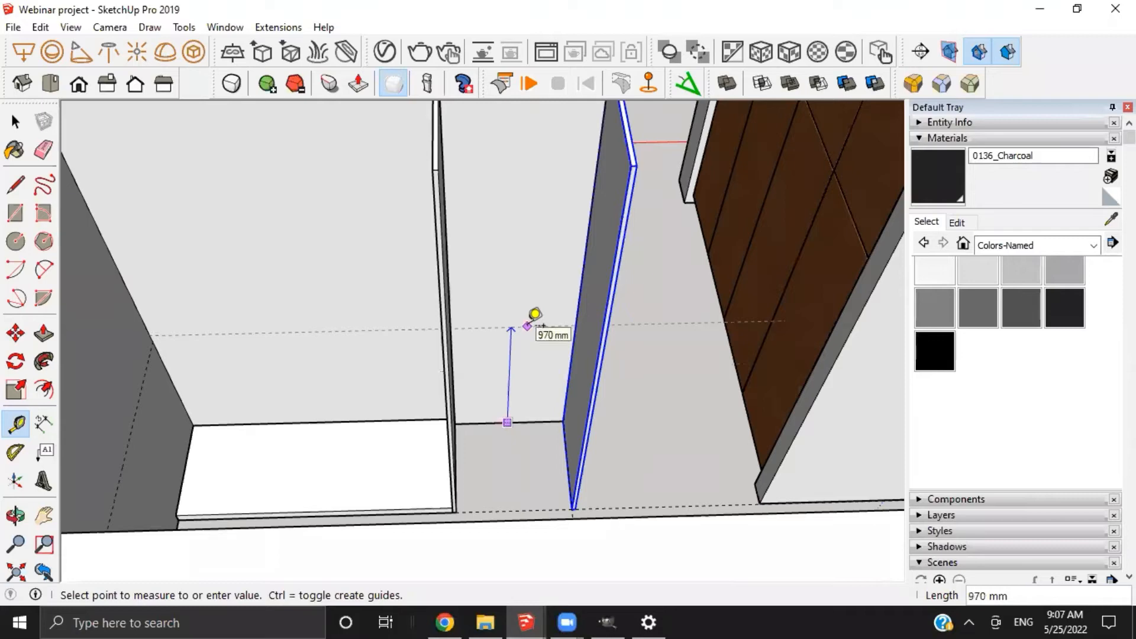
middle_drag(530, 332, 552, 275)
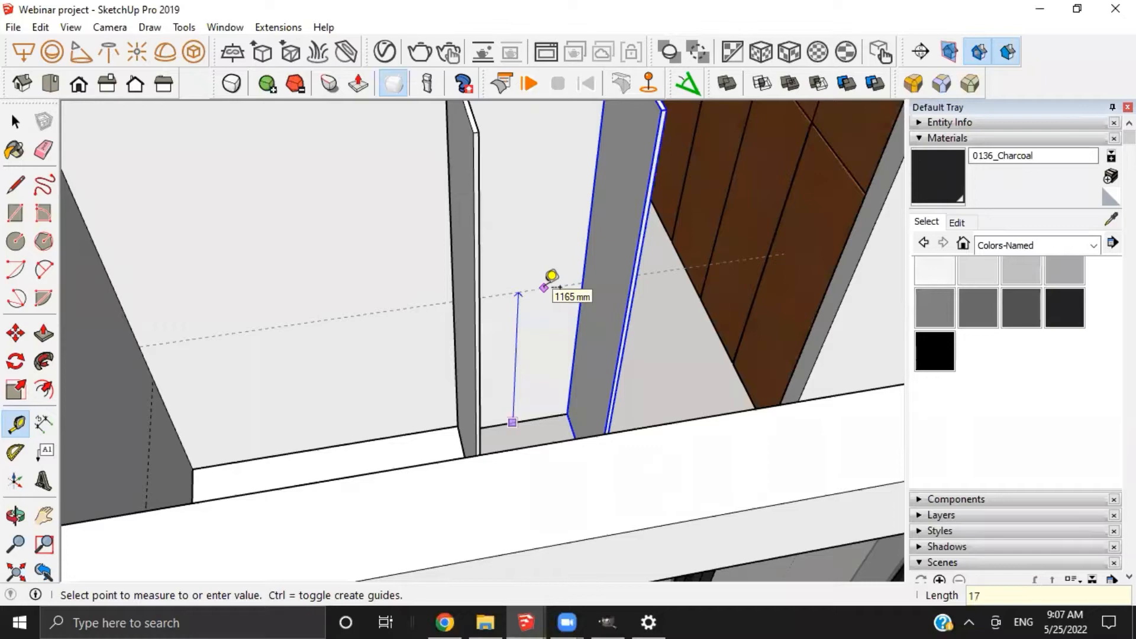
text(1750)
key(Return)
Measure the guide's height above the floor edge and the gap between the two tall panels
middle_drag(552, 277, 496, 457)
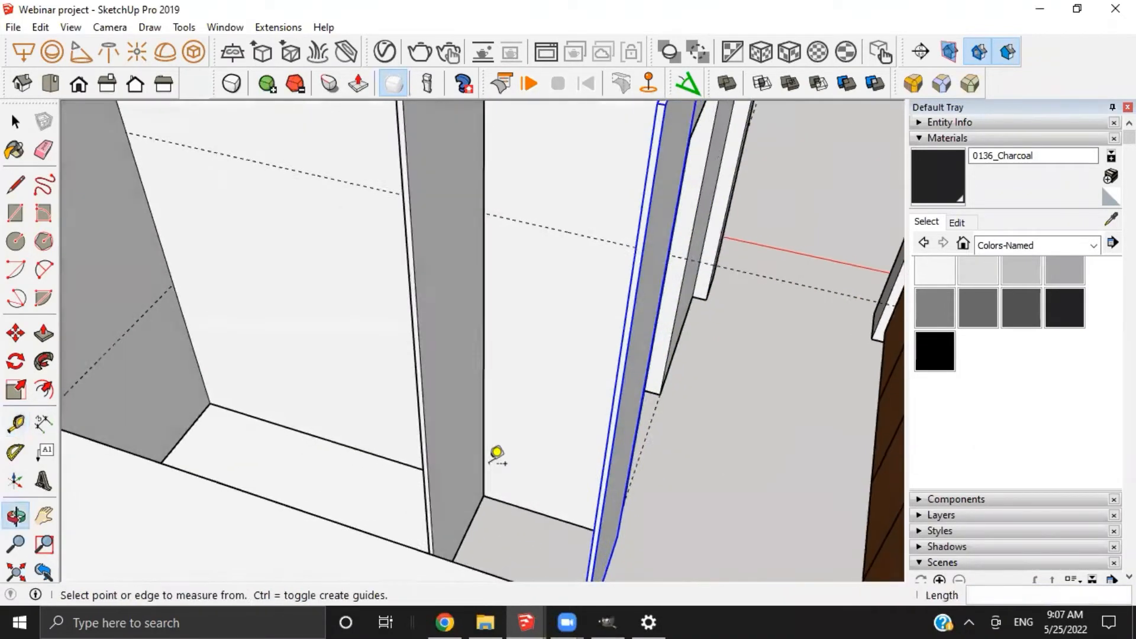
click(517, 506)
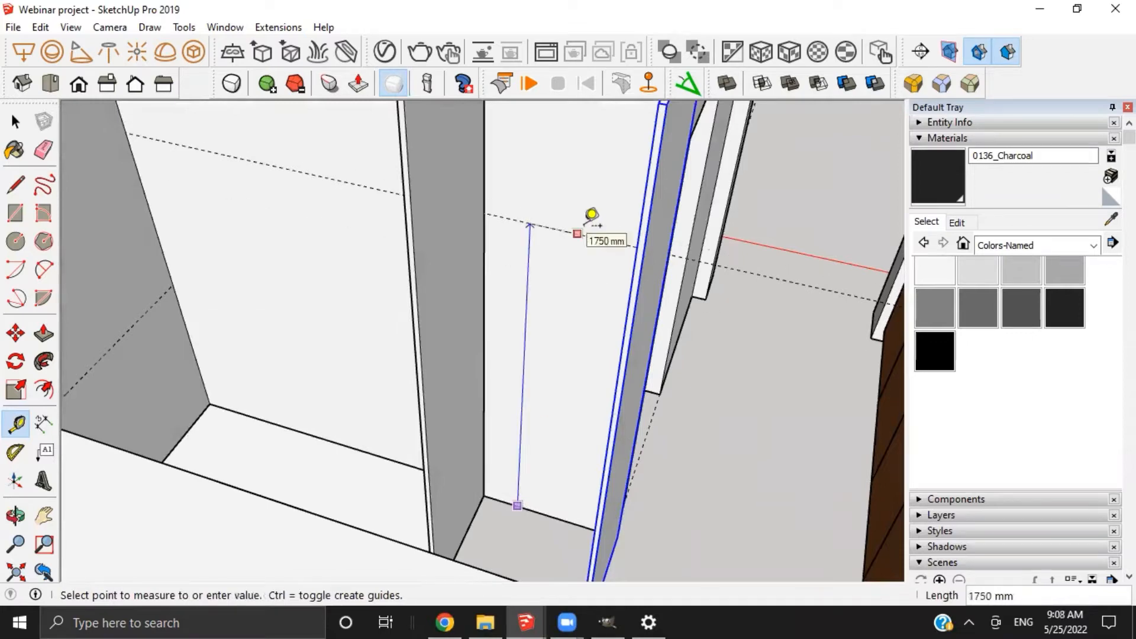
key(space)
middle_drag(532, 438, 526, 537)
key(t)
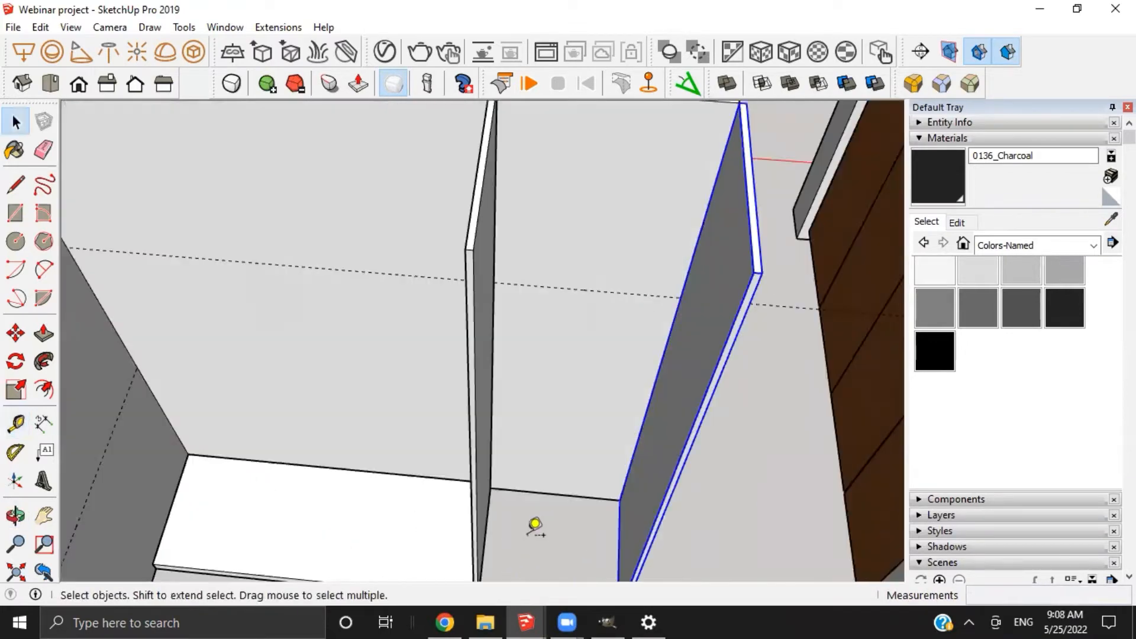
click(485, 540)
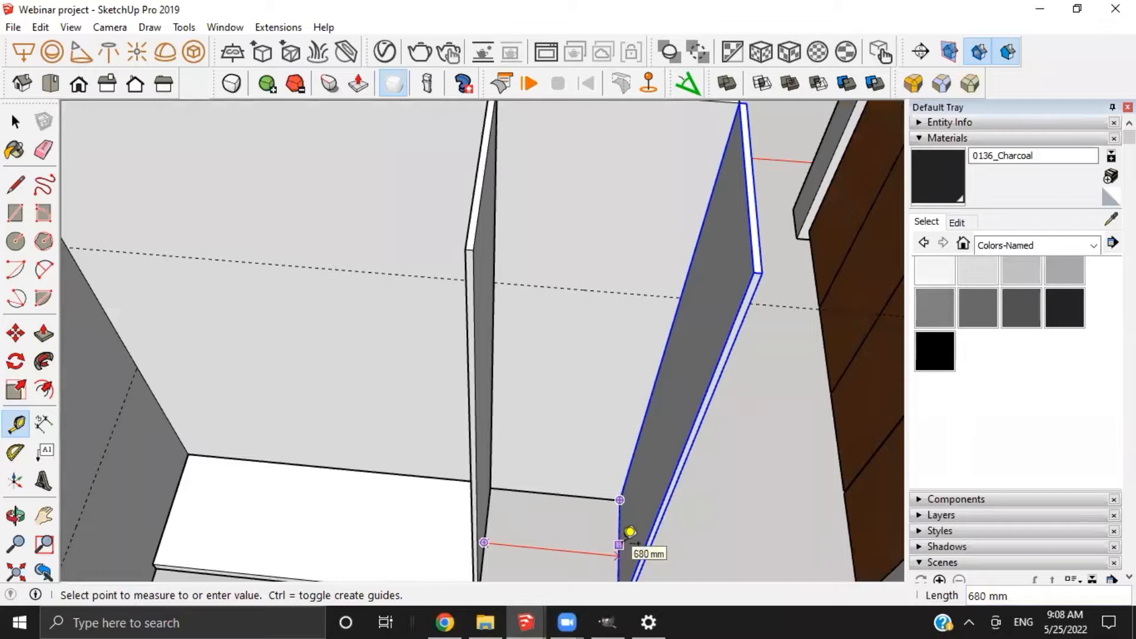
key(space)
middle_drag(630, 532, 532, 501)
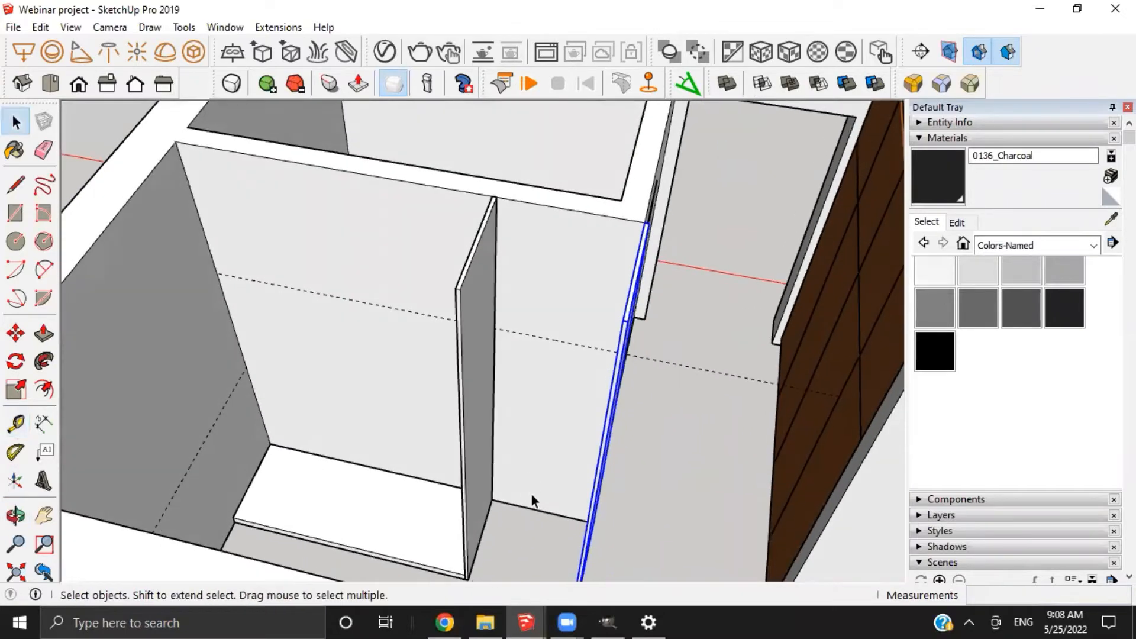
key(t)
click(534, 509)
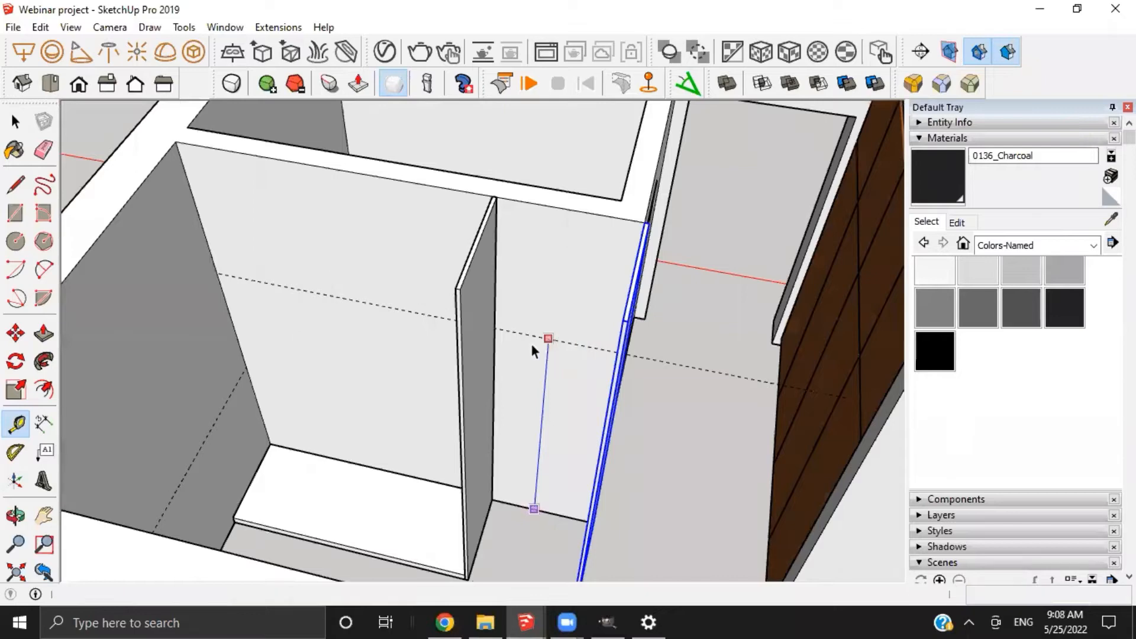
key(space)
Draw a rectangle on the wall between the tall panels, from the guide to the top corner, and group it
mouse_move(533, 346)
middle_down()
mouse_move(550, 314)
mouse_move(531, 330)
middle_up()
key(r)
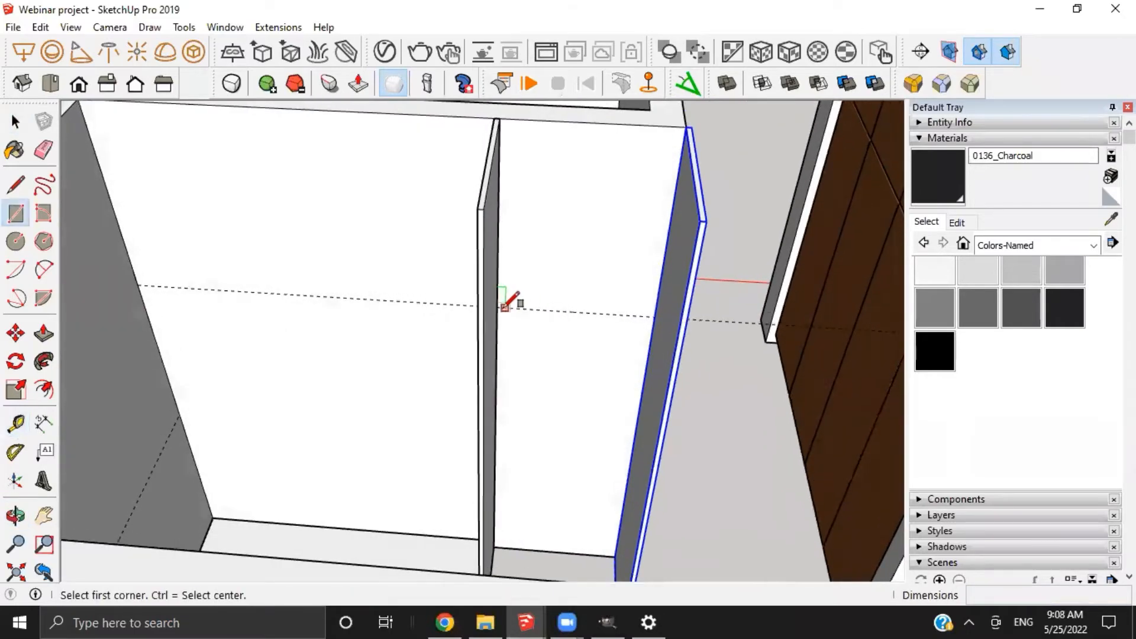
click(496, 307)
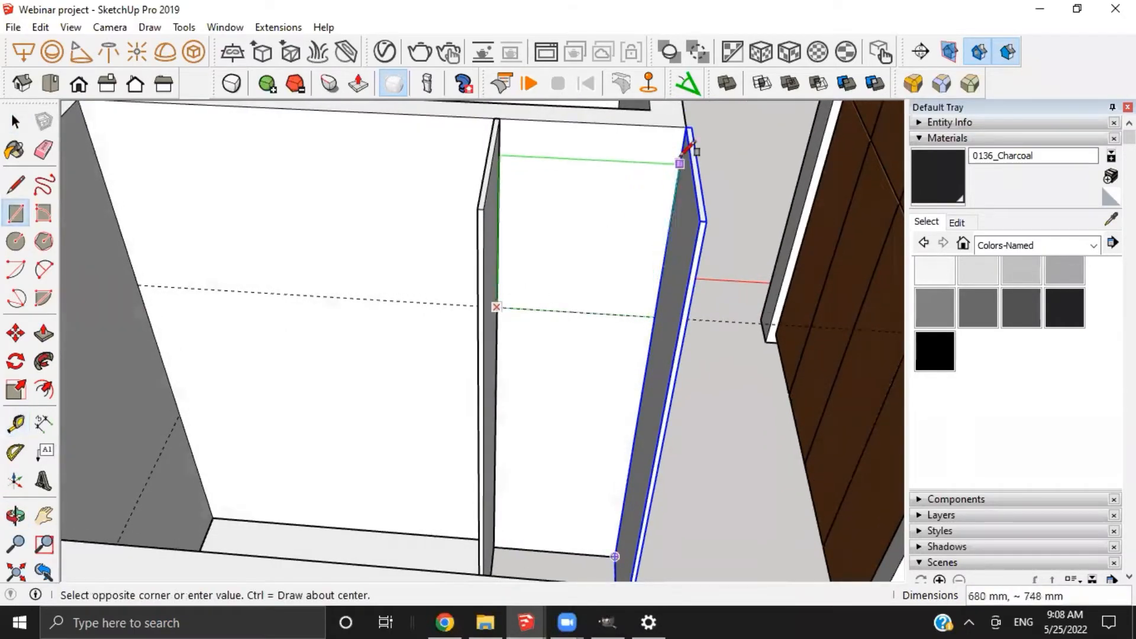
click(685, 127)
key(space)
middle_drag(449, 245, 494, 225)
click(493, 224)
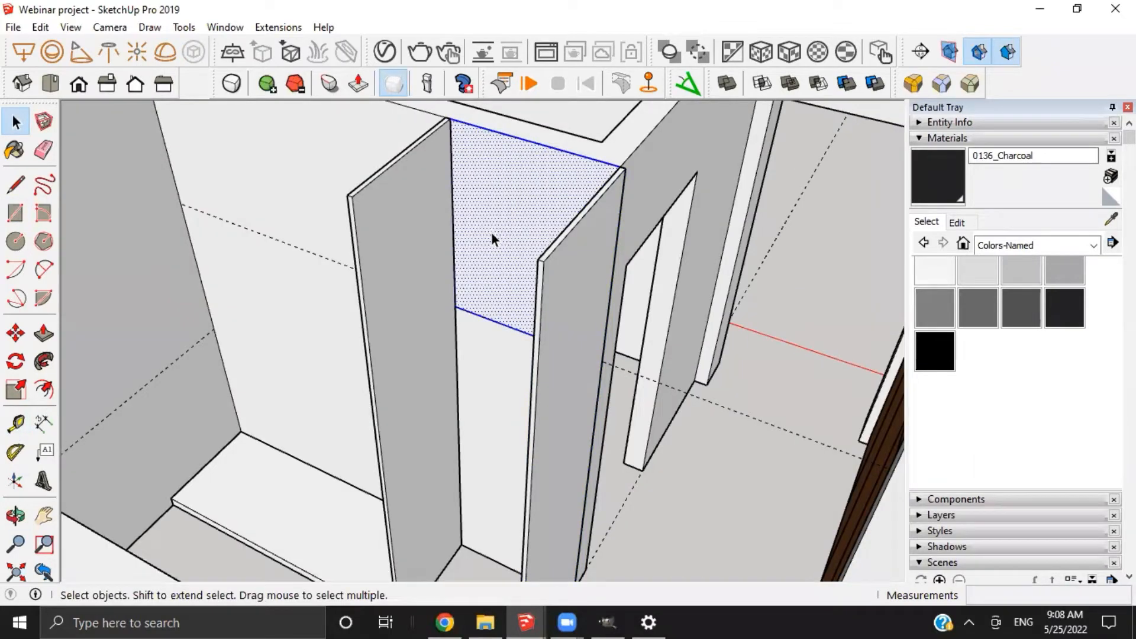
key(Delete)
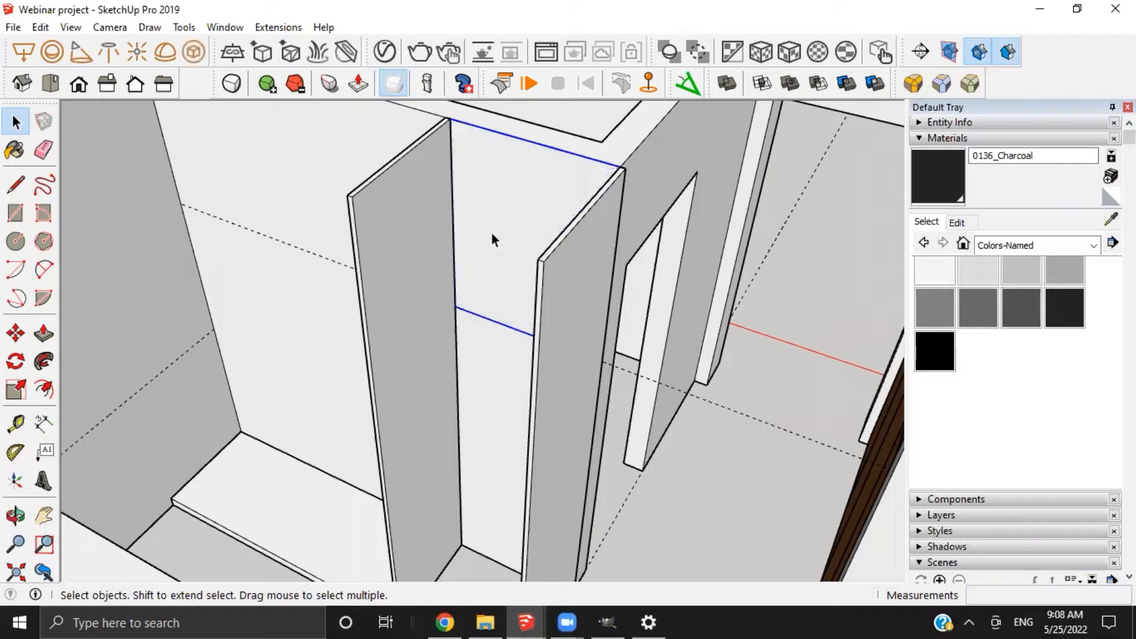
key(ctrl+z)
Open the rectangle's group, pull its face out to the tall panels' front edges, and close the group
key(p)
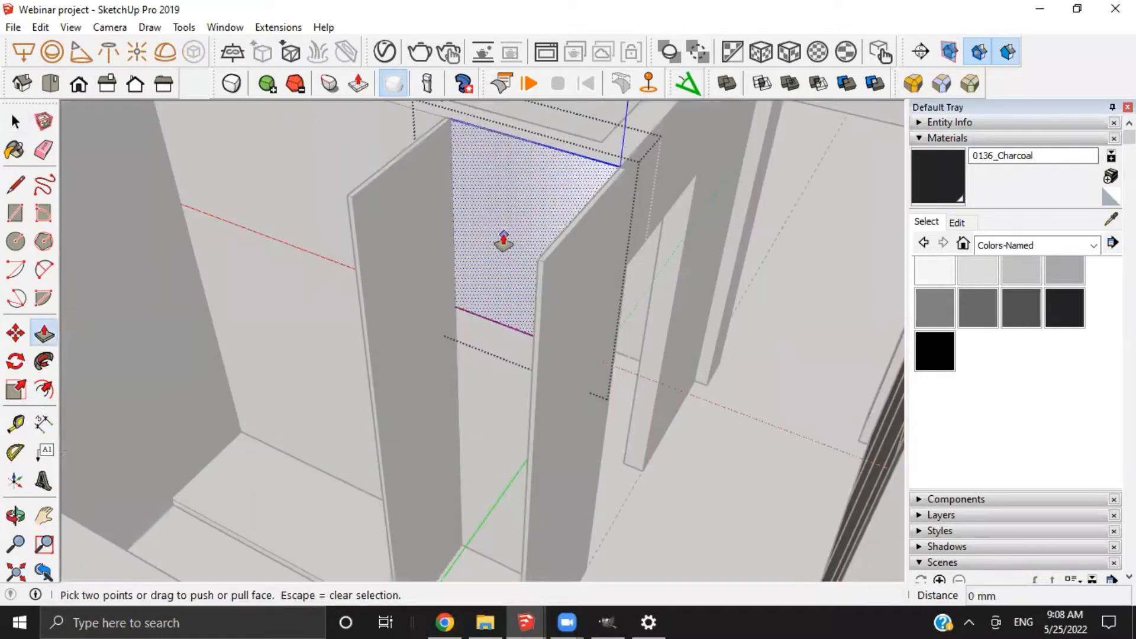
click(503, 234)
click(527, 325)
middle_drag(533, 325, 477, 256)
scroll(477, 256, up, 3)
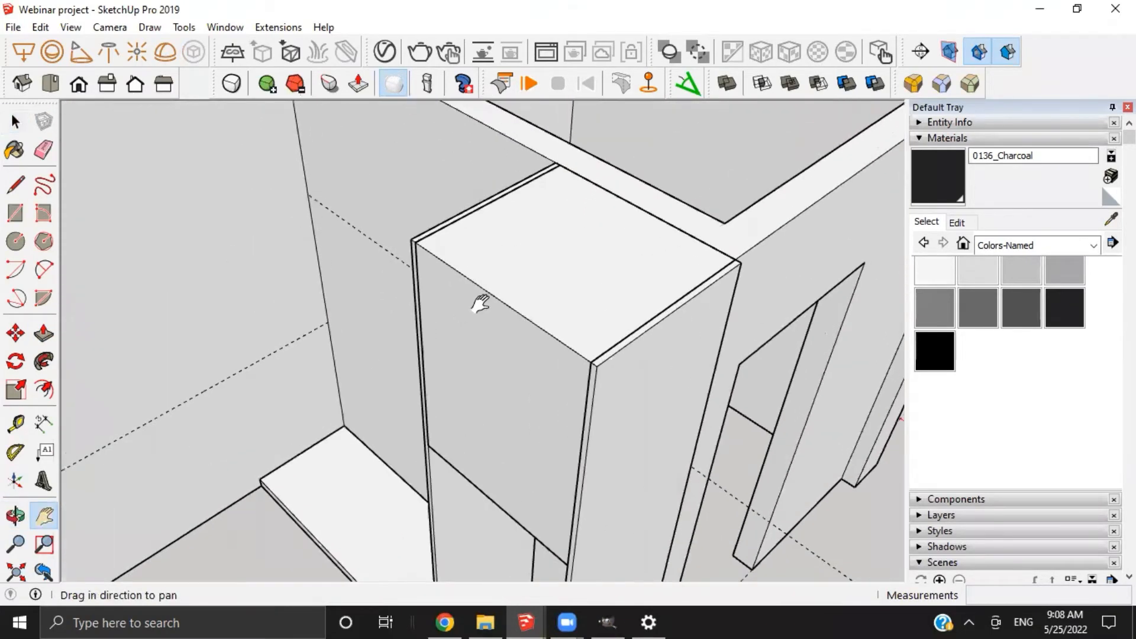
middle_drag(480, 302, 470, 358)
double_click(471, 358)
triple_click(471, 358)
scroll(464, 376, down, 3)
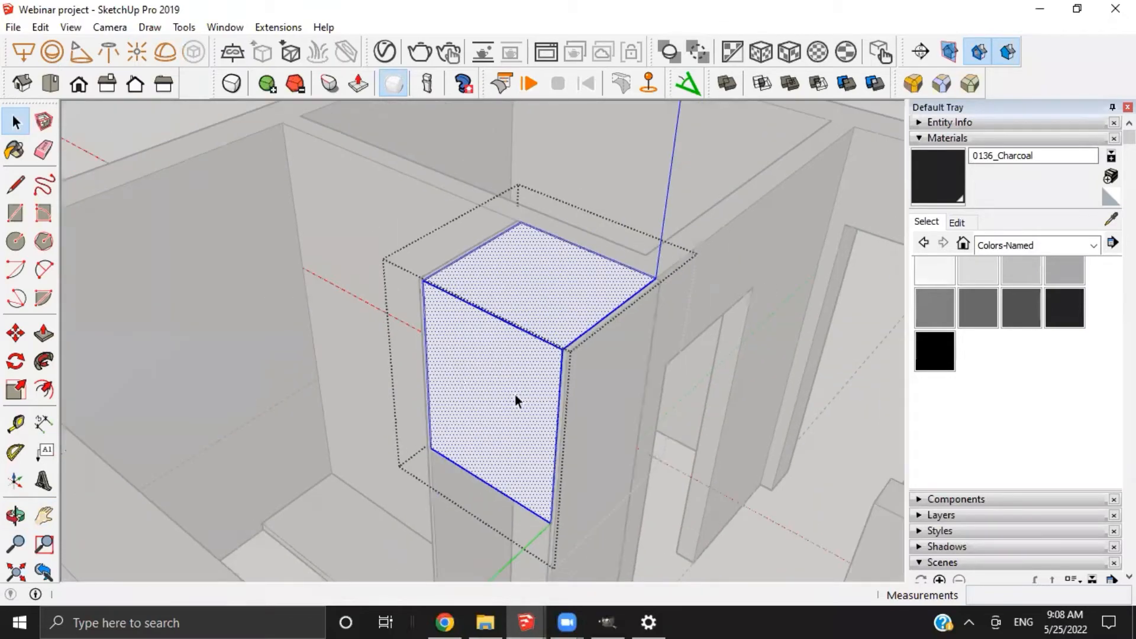
key(Escape)
Copy the base slab straight up so the copy rests on top of the original
middle_drag(515, 396, 299, 321)
mouse_move(263, 265)
shift+middle_down()
mouse_move(380, 343)
mouse_move(272, 345)
mouse_move(556, 373)
mouse_move(330, 271)
mouse_move(381, 332)
mouse_move(405, 404)
mouse_move(439, 413)
shift+middle_up()
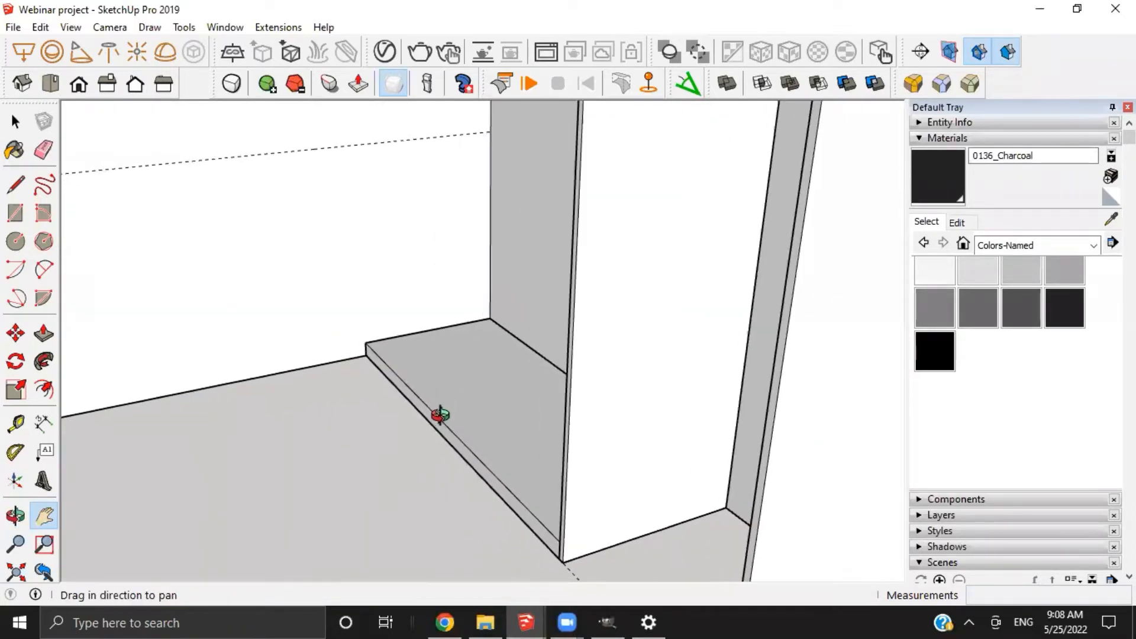
key(space)
click(445, 413)
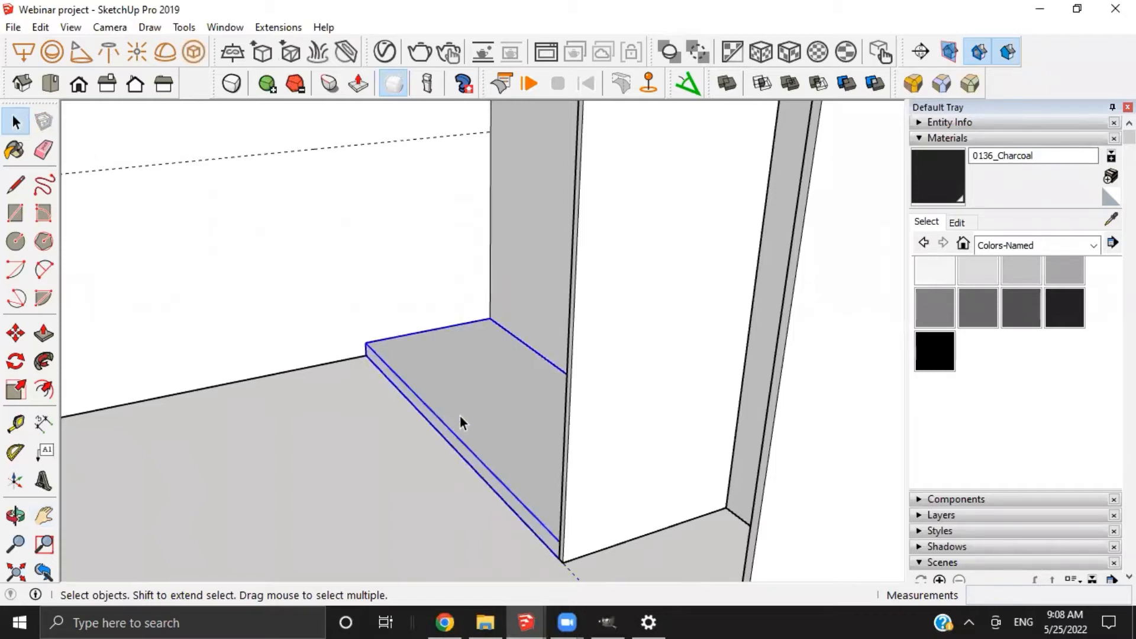
key(m)
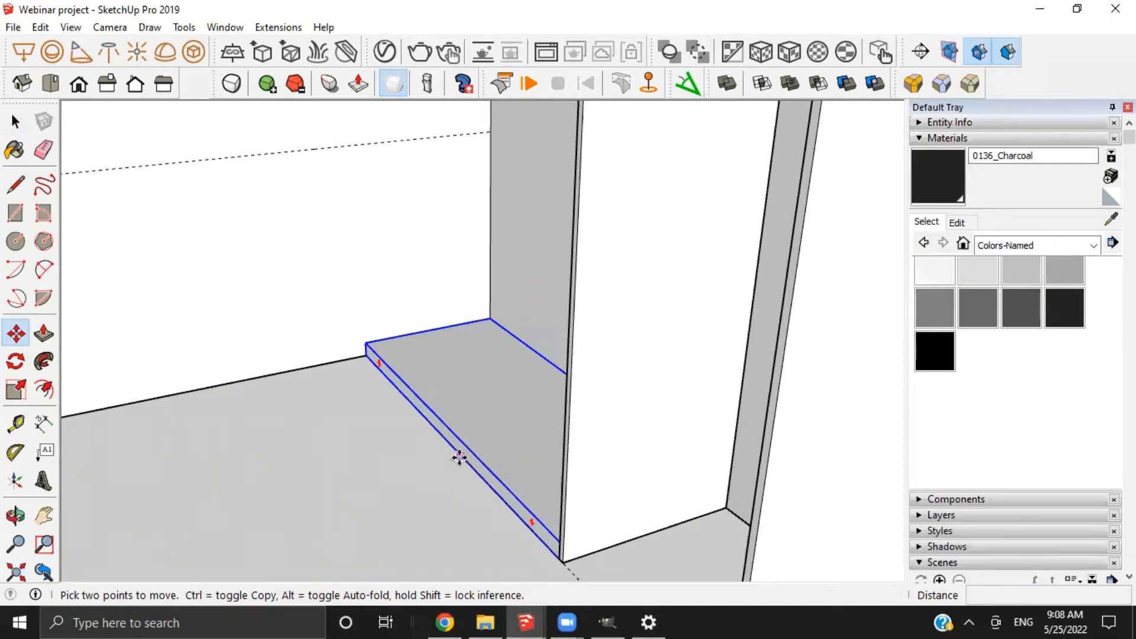
click(459, 457)
key(ctrl)
click(459, 435)
Open the copied slab's group and pull its top face up about 794 mm to the wall's horizontal guide
middle_drag(459, 434, 433, 406)
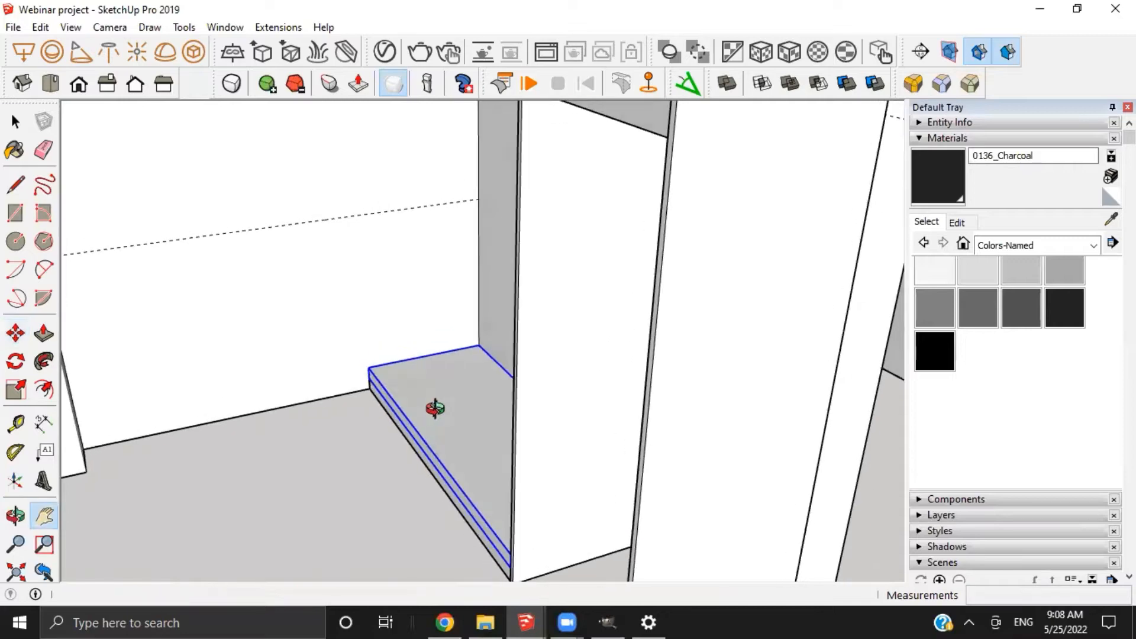
key(space)
click(434, 406)
key(p)
drag(433, 405, 325, 215)
middle_drag(339, 248, 398, 238)
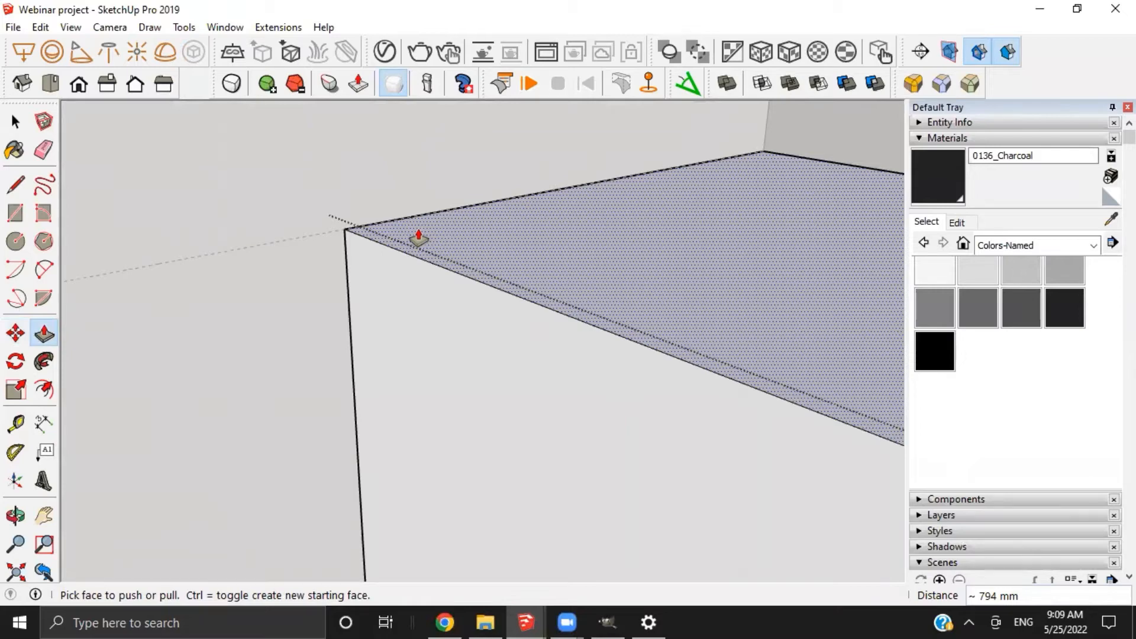
Push the base cabinet's top face down 30 mm from the guide and close the group
mouse_move(417, 240)
mouse_down()
mouse_move(411, 257)
mouse_move(420, 258)
mouse_up()
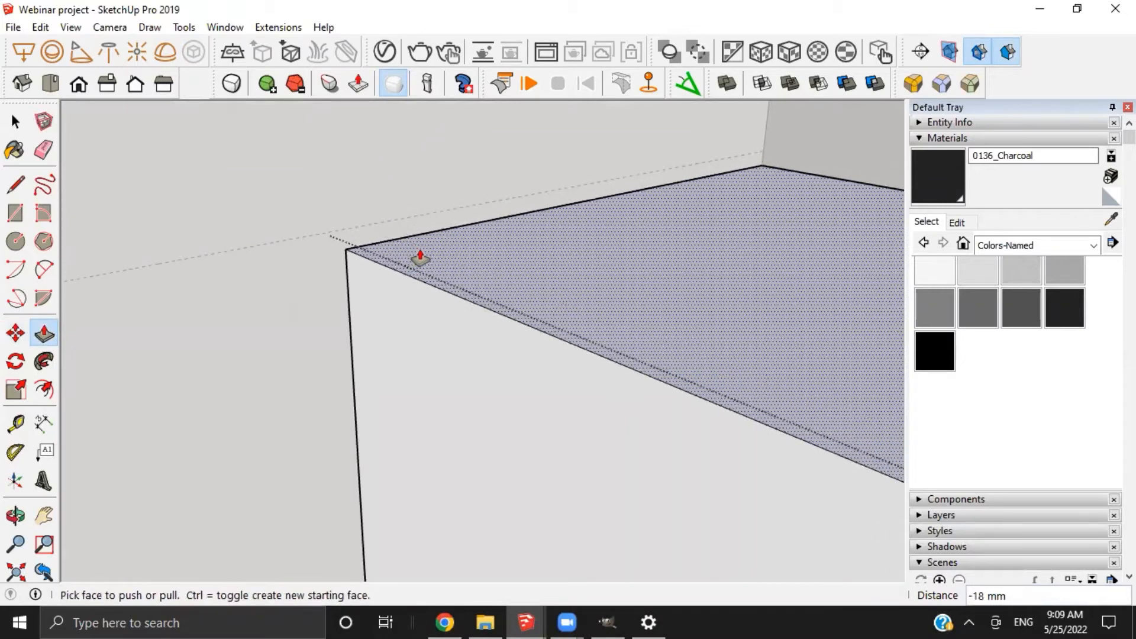
click(432, 261)
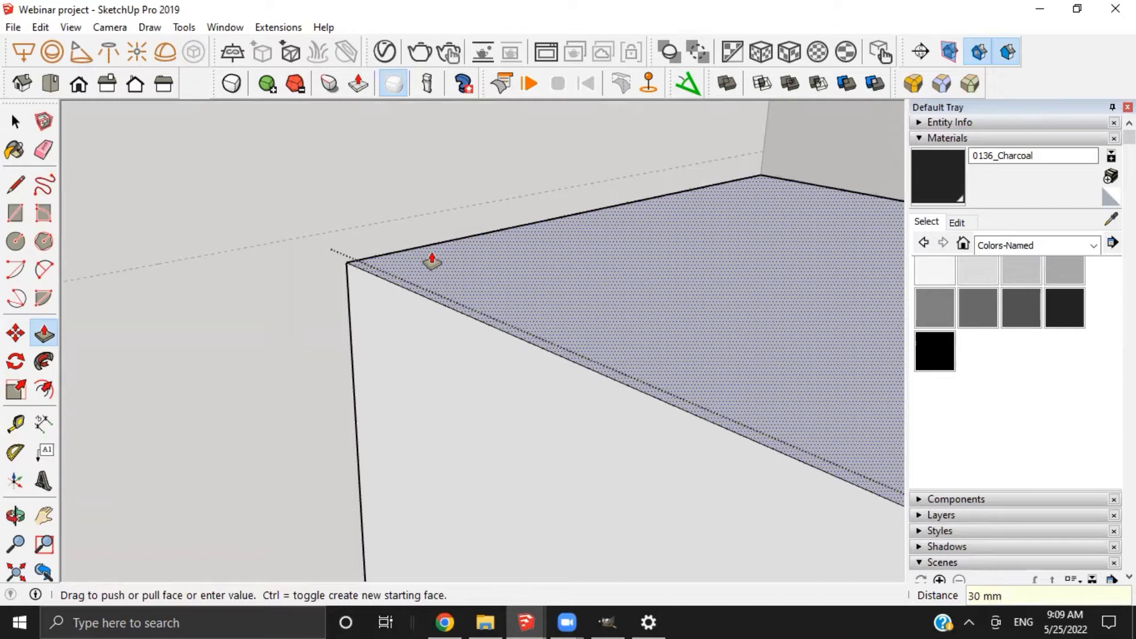
click(411, 267)
key(space)
Draw a rectangle corner to corner over the base cabinet's top and group it separately
scroll(414, 267, down, 3)
shift+middle_drag(581, 325, 462, 311)
scroll(284, 264, up, 4)
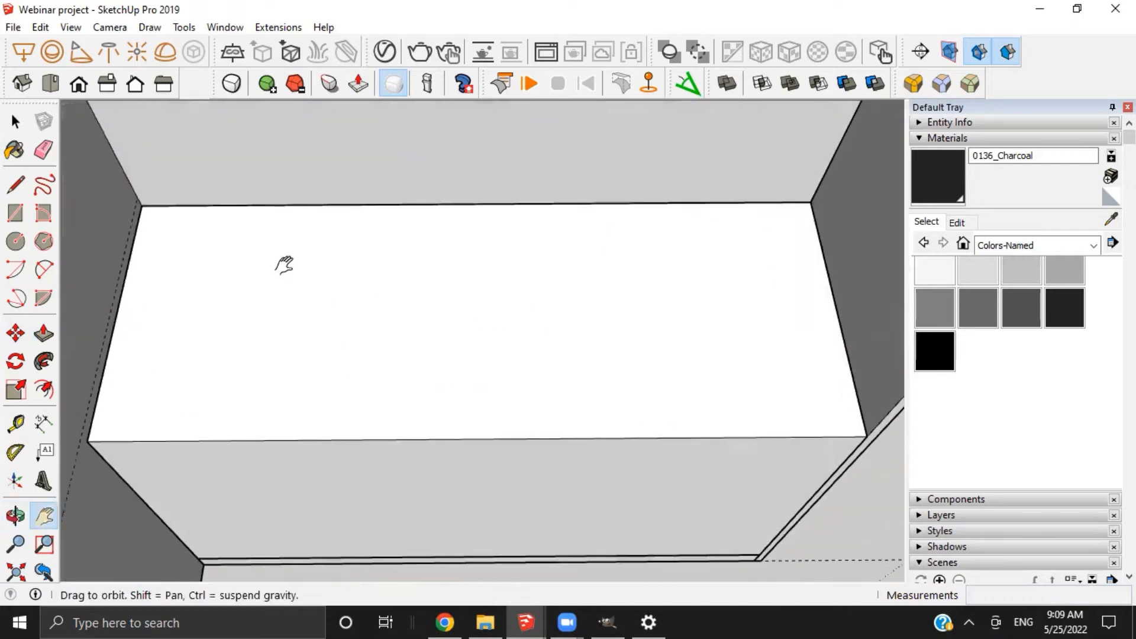
key(r)
click(145, 197)
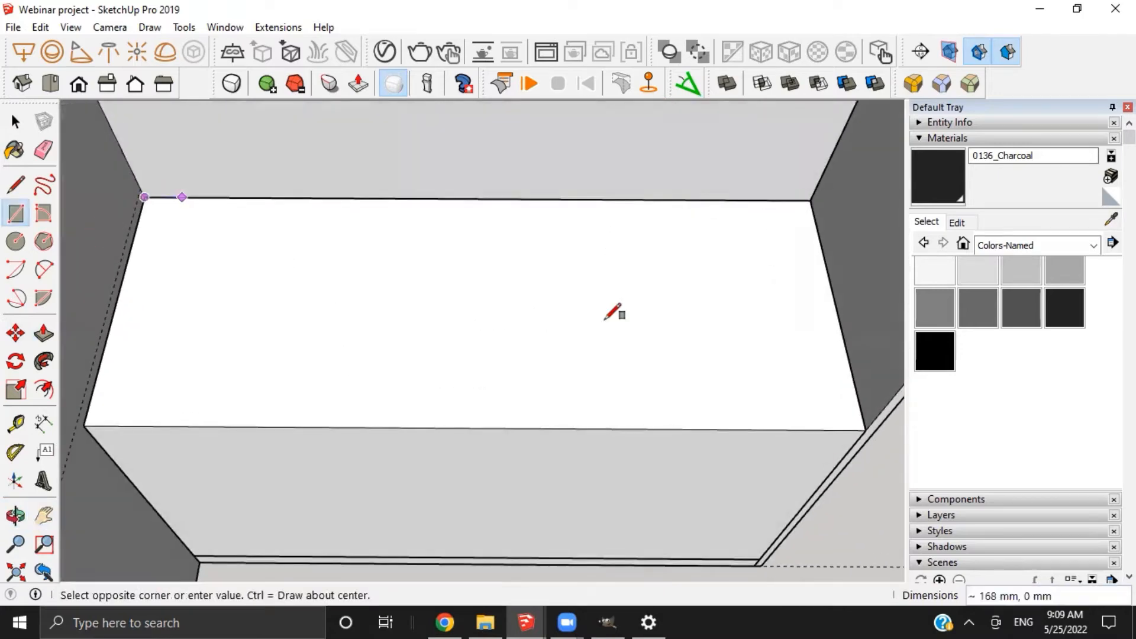
click(865, 430)
middle_drag(817, 429, 346, 286)
key(space)
double_click(346, 286)
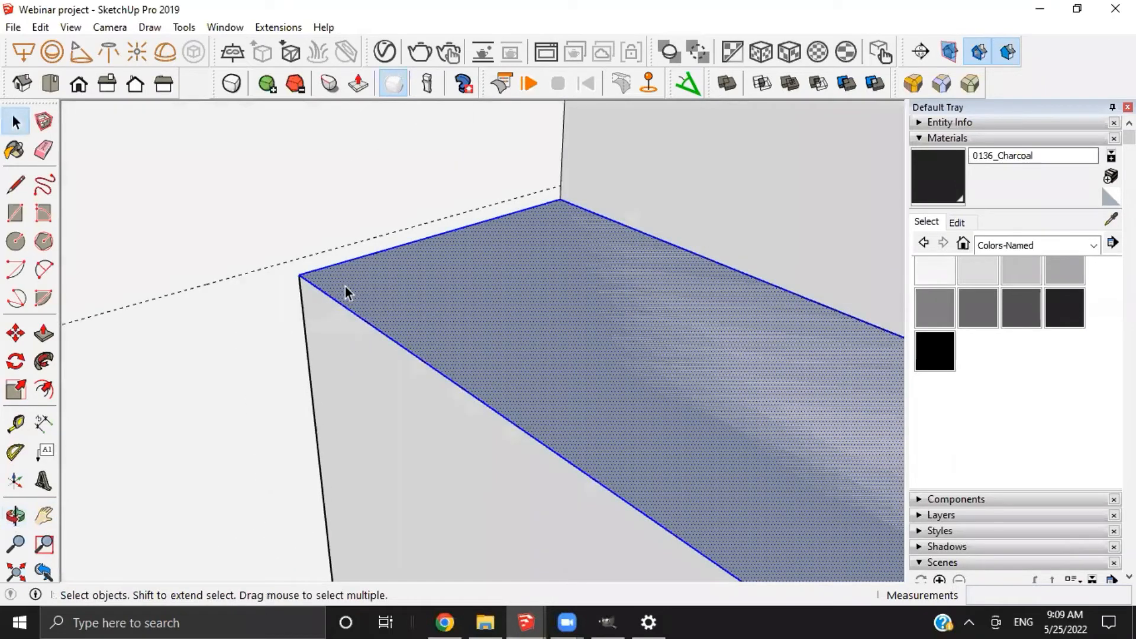
key(ctrl+g)
Open the top rectangle's group and pull its face up 30 mm to the guide, forming the countertop
scroll(346, 286, up, 3)
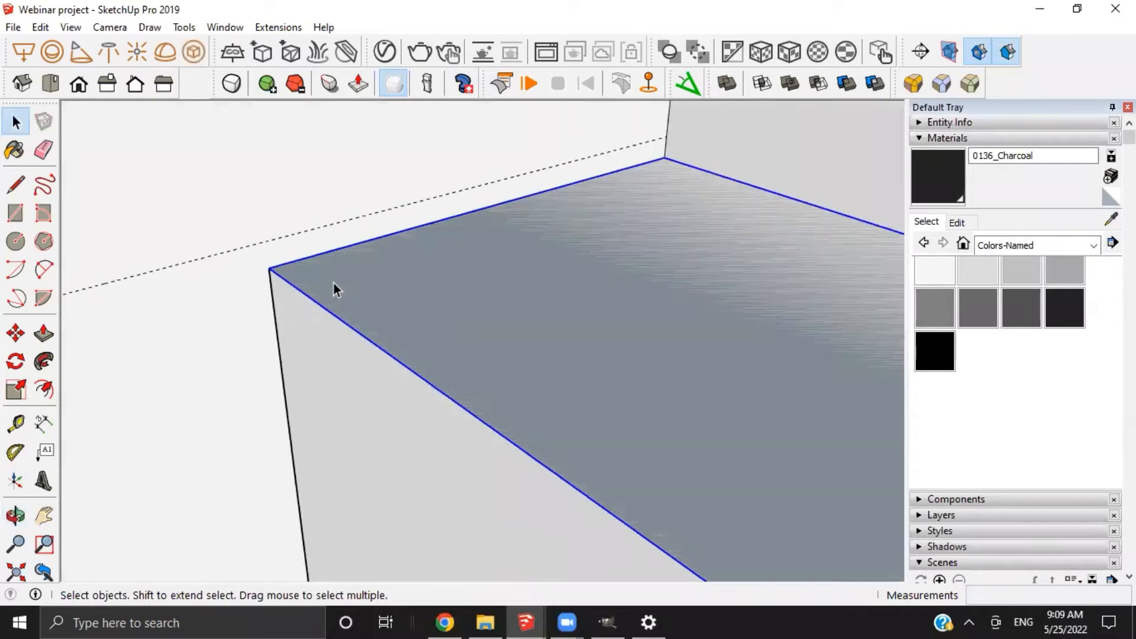
double_click(328, 285)
key(p)
click(309, 288)
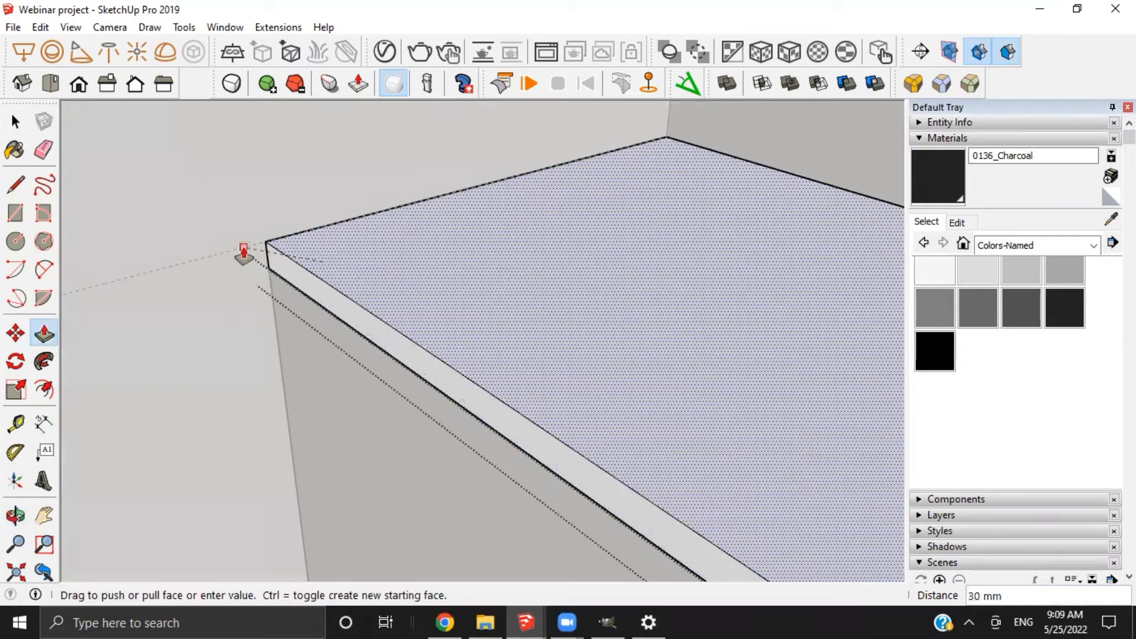
click(244, 250)
scroll(244, 251, down, 2)
scroll(260, 278, down, 1)
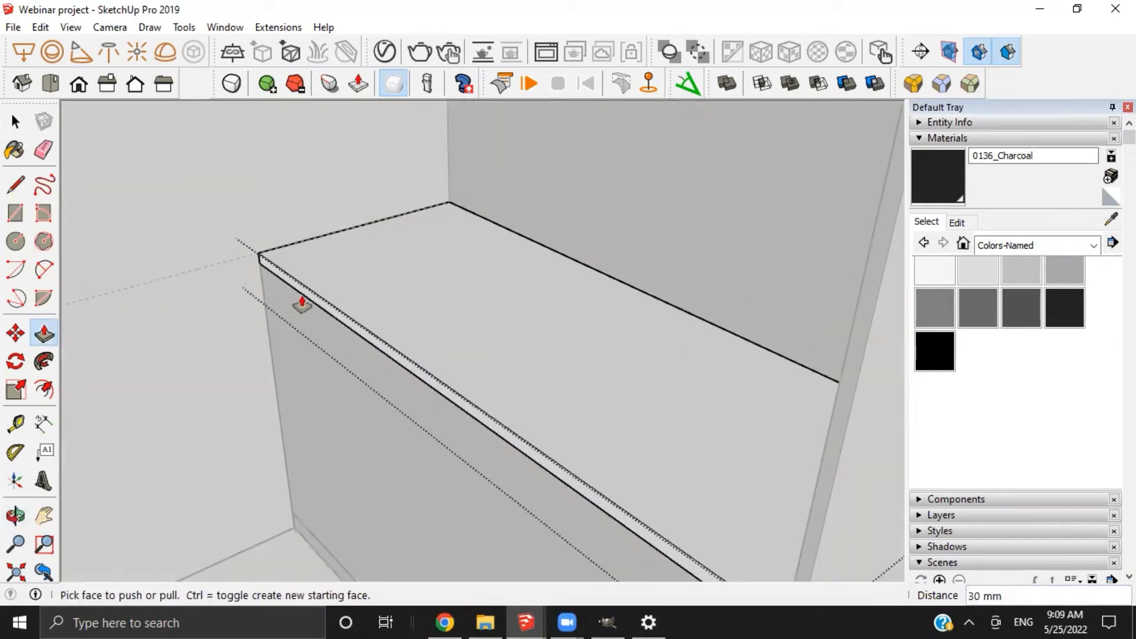
Examine the kitchen's base cabinet, countertop, tall side panels and free back wall from several angles
middle_drag(302, 305, 130, 325)
scroll(335, 431, down, 3)
scroll(641, 416, down, 3)
middle_drag(307, 403, 488, 359)
scroll(441, 334, up, 3)
scroll(429, 339, up, 3)
scroll(409, 343, down, 3)
scroll(487, 359, down, 2)
middle_drag(487, 359, 500, 391)
scroll(499, 390, down, 2)
shift+middle_drag(500, 390, 513, 321)
middle_drag(585, 398, 507, 409)
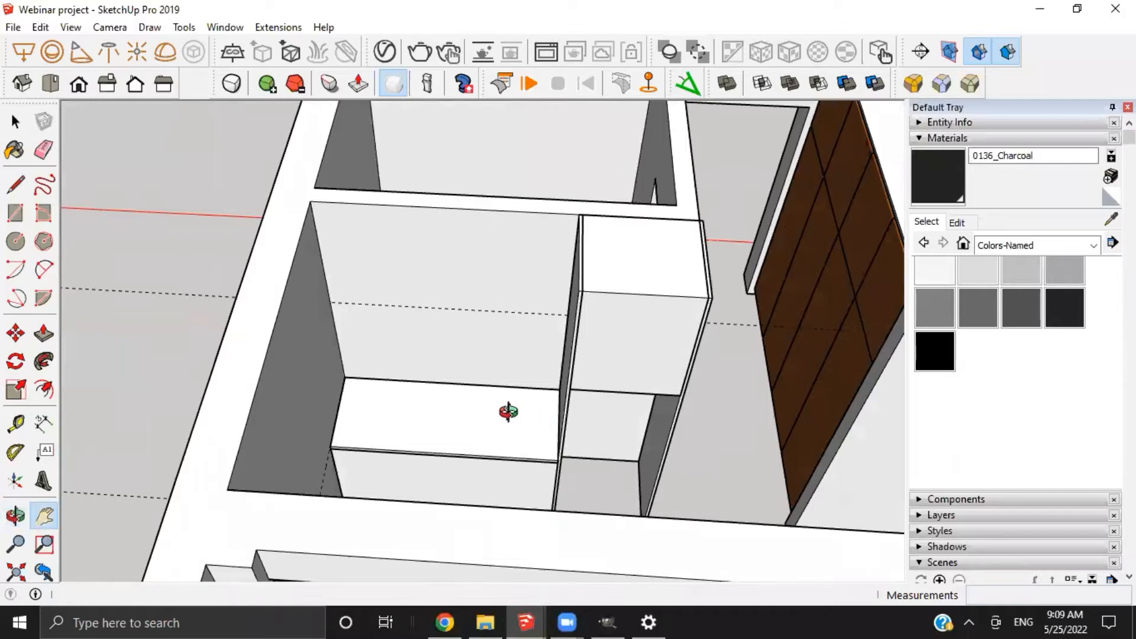
scroll(347, 474, up, 3)
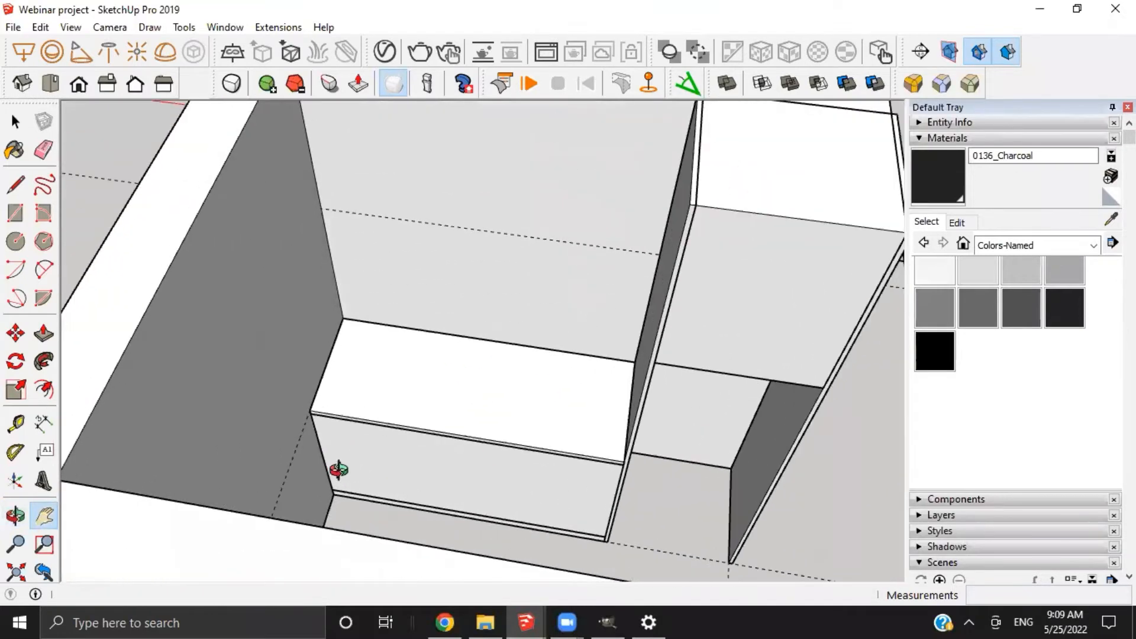
scroll(449, 359, down, 3)
middle_drag(448, 359, 440, 288)
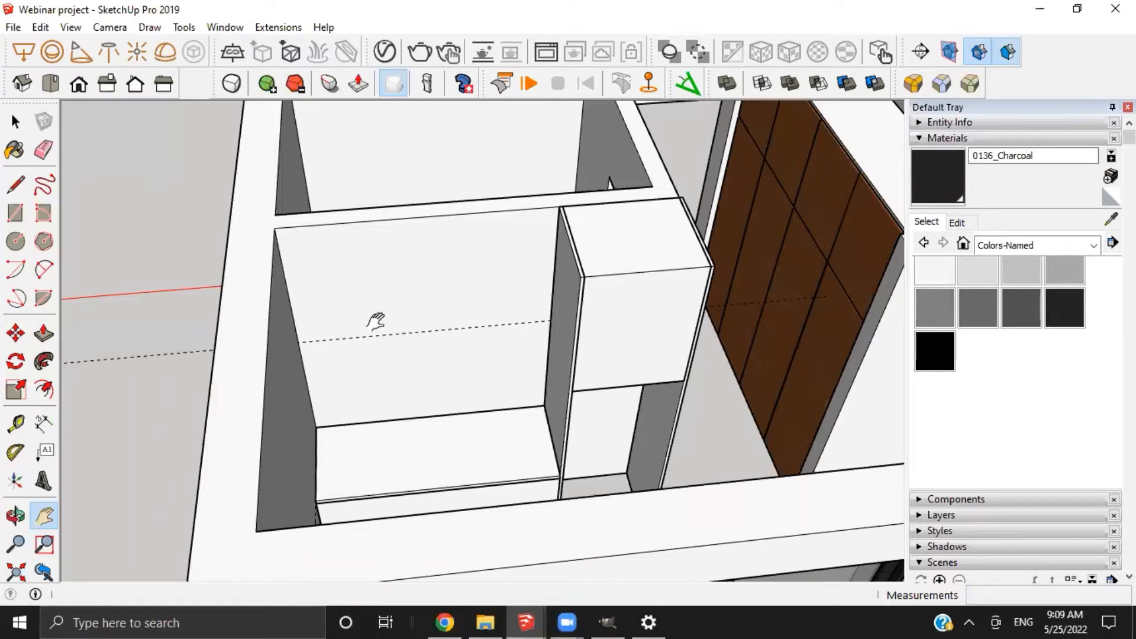
middle_drag(251, 432, 312, 368)
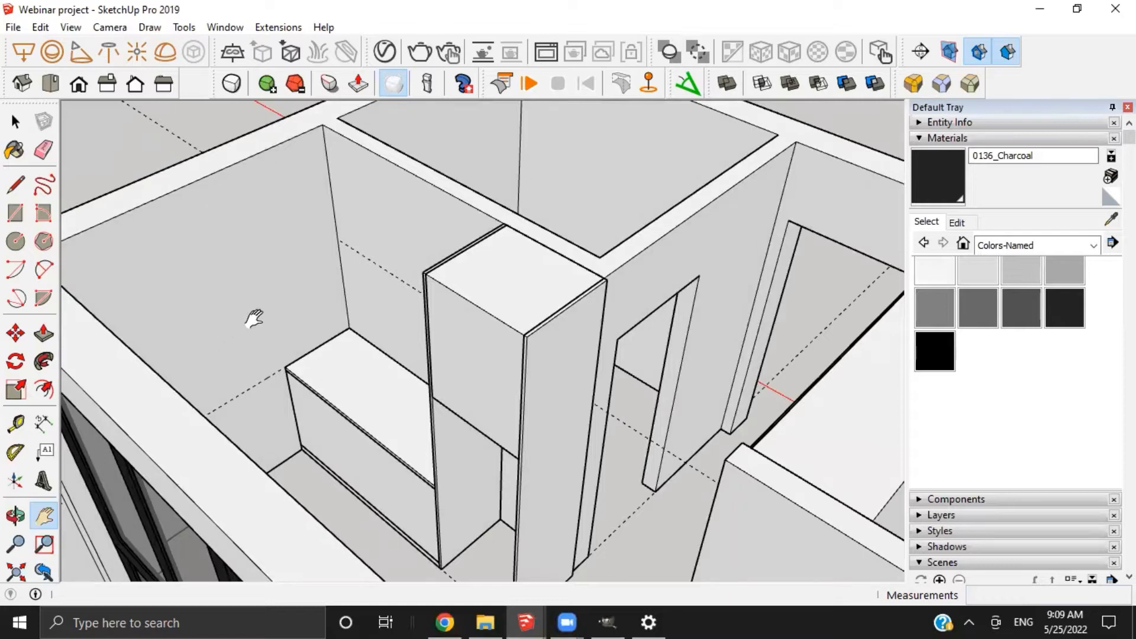
middle_drag(265, 310, 470, 326)
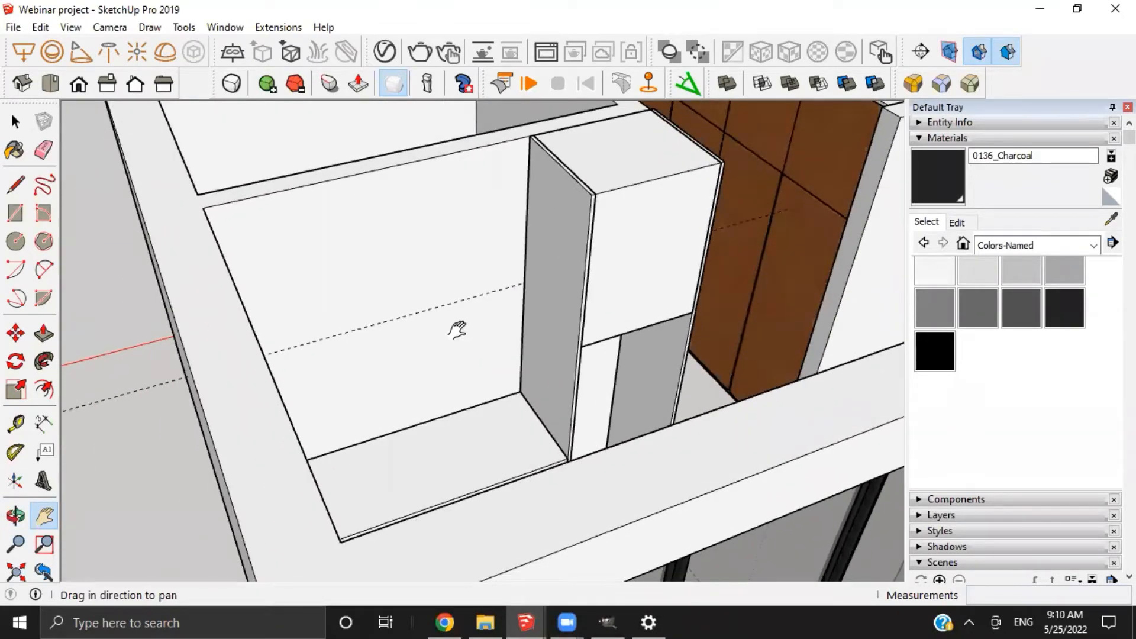
middle_drag(513, 348, 484, 362)
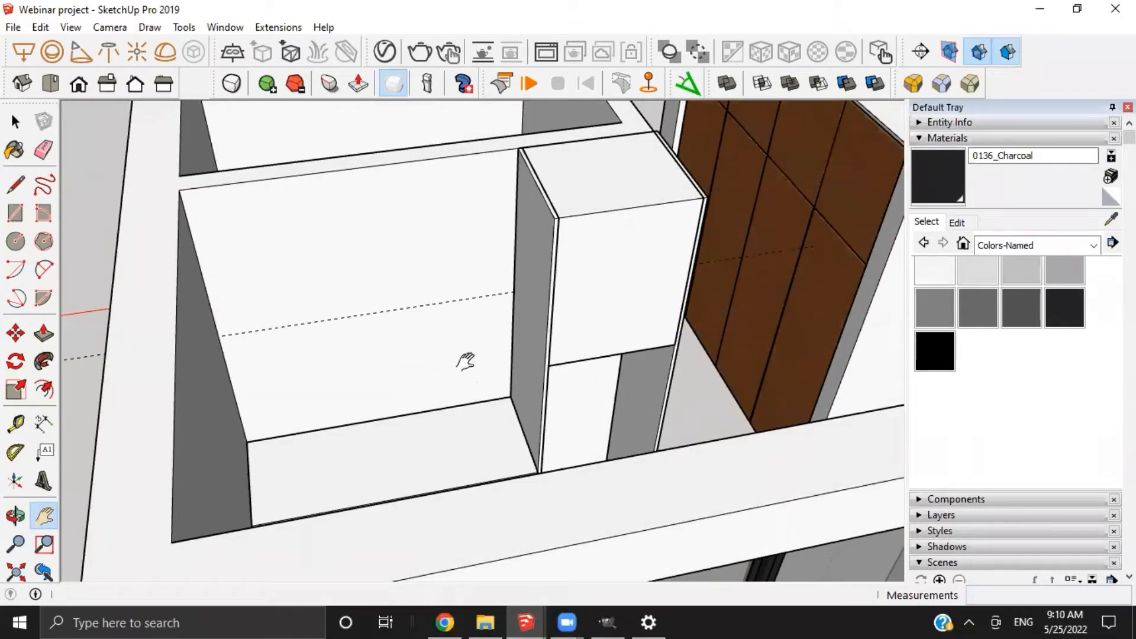
scroll(447, 349, down, 3)
middle_drag(469, 337, 577, 363)
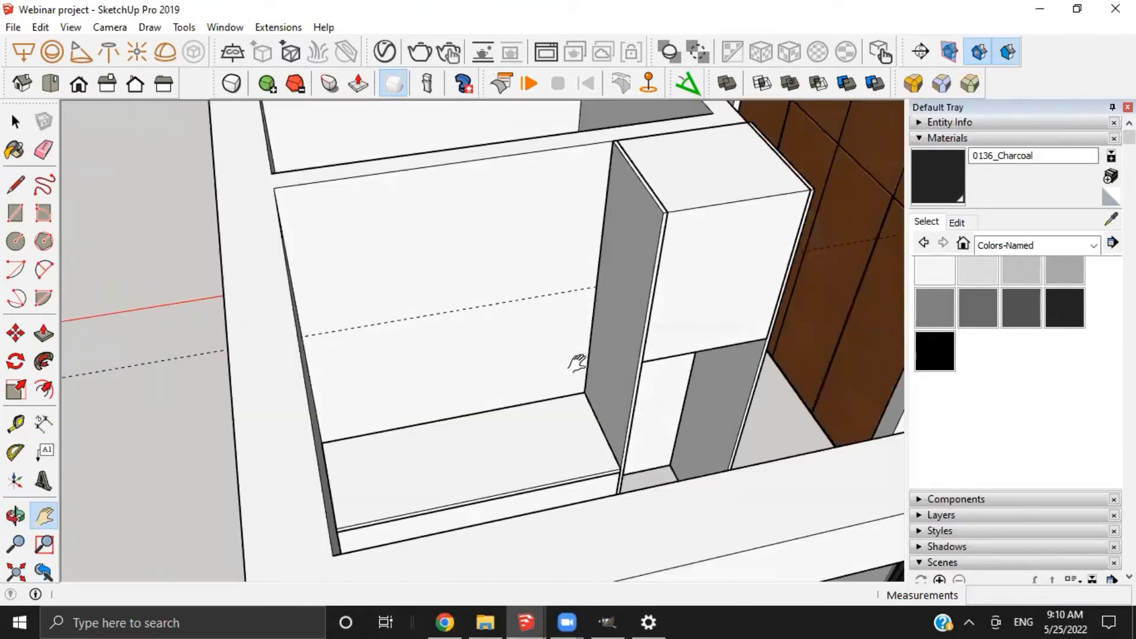
Place a vertical guide on the back wall, offset from the tall side panel's edge over the countertop
middle_drag(588, 284, 436, 302)
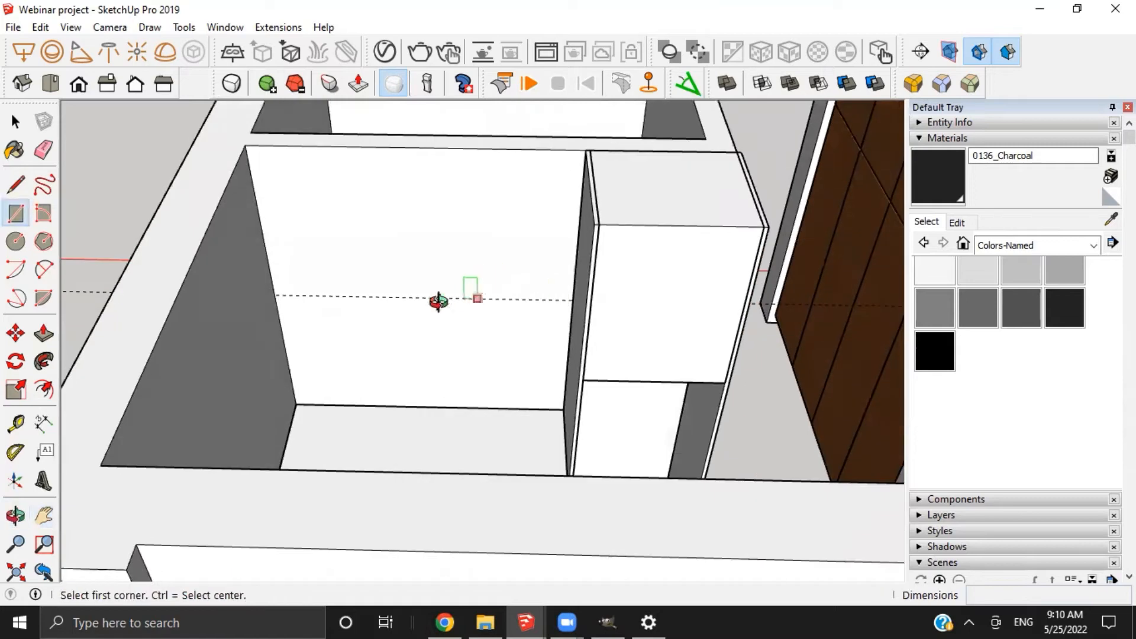
key(t)
middle_drag(272, 246, 325, 241)
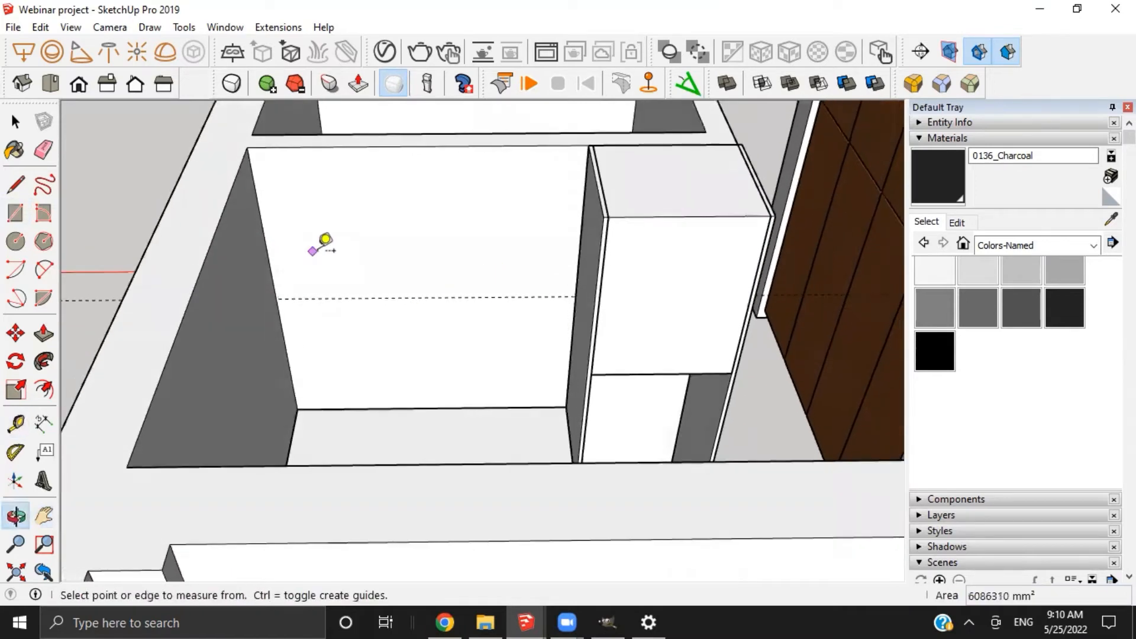
click(586, 236)
middle_drag(461, 233, 443, 255)
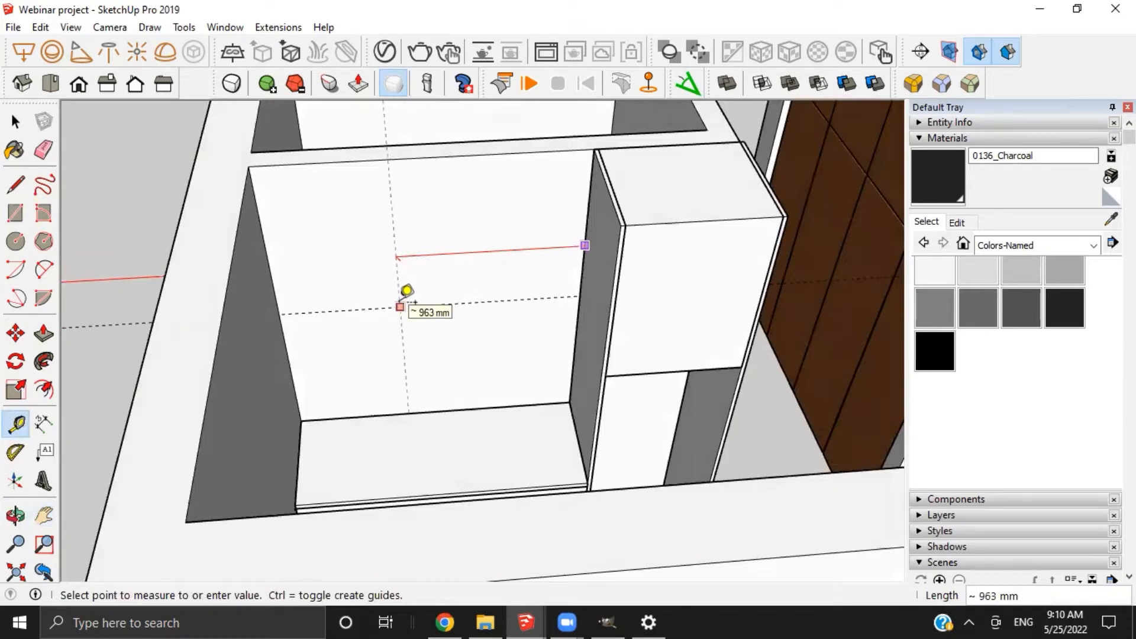
key(Return)
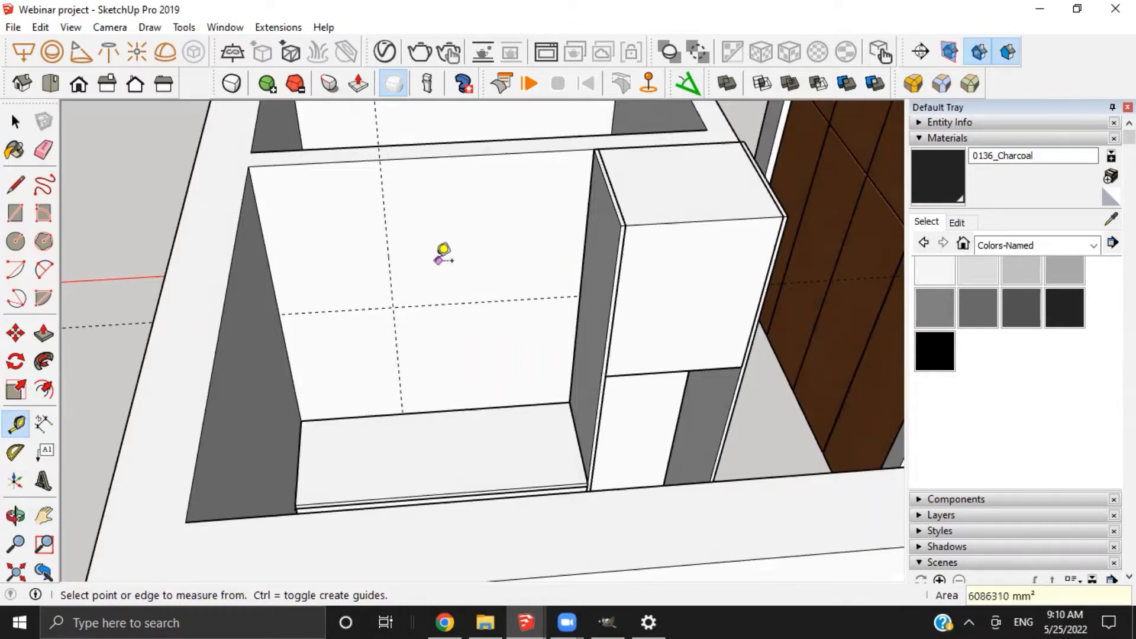
Draw a rectangle on the back wall from the guide intersection to the tall panel's upper rear corner and group it
middle_drag(438, 253, 526, 320)
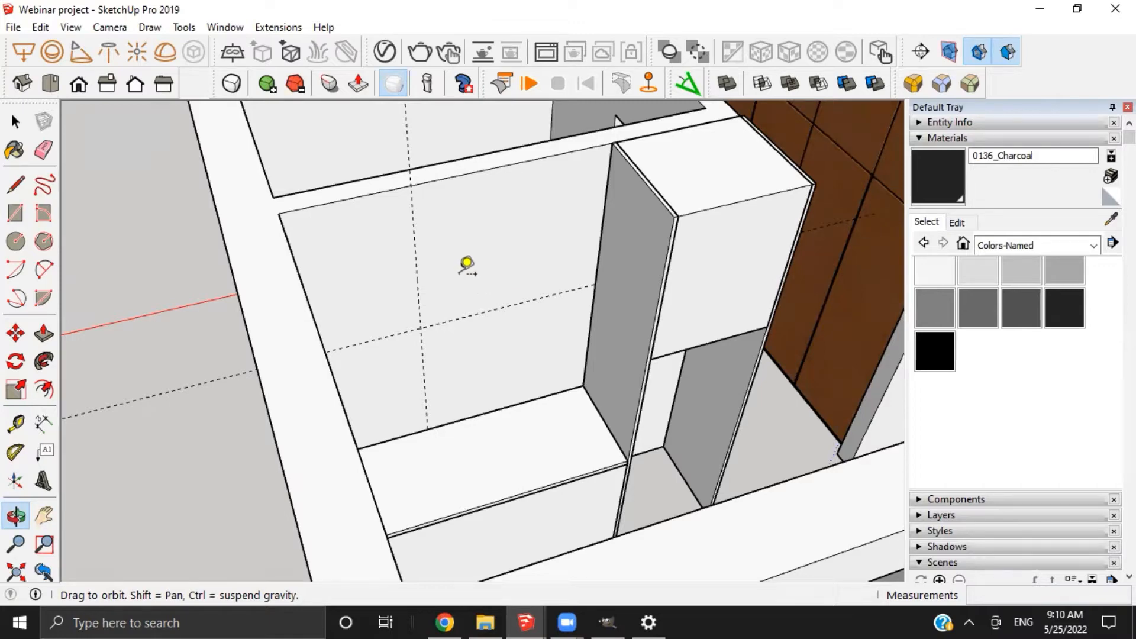
drag(445, 285, 451, 282)
key(t)
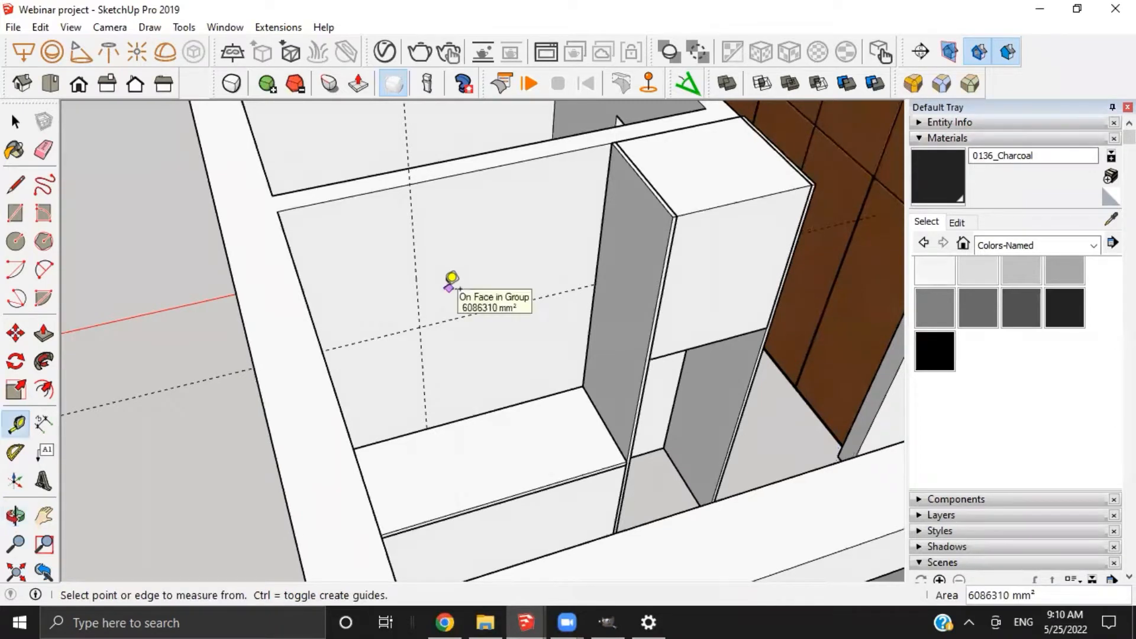
key(r)
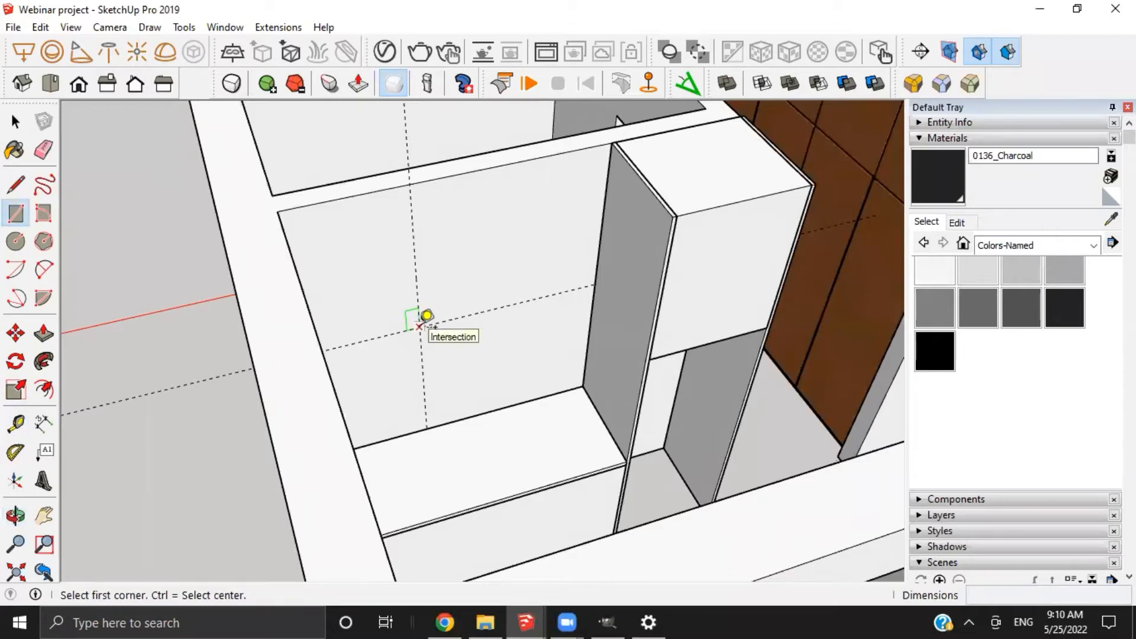
middle_drag(535, 294, 474, 274)
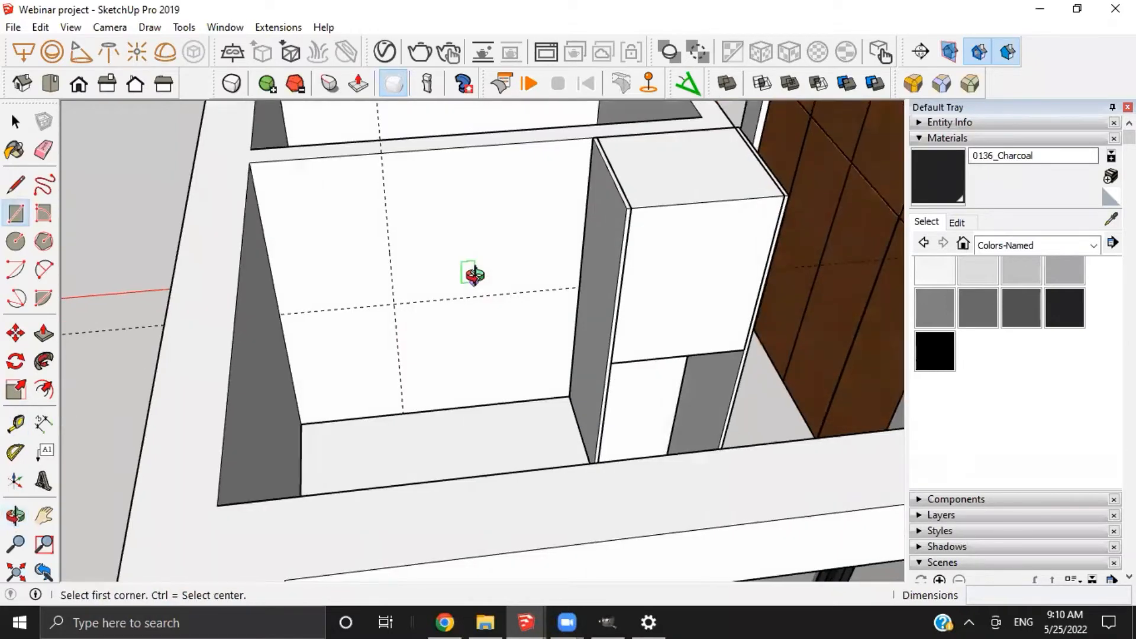
click(393, 304)
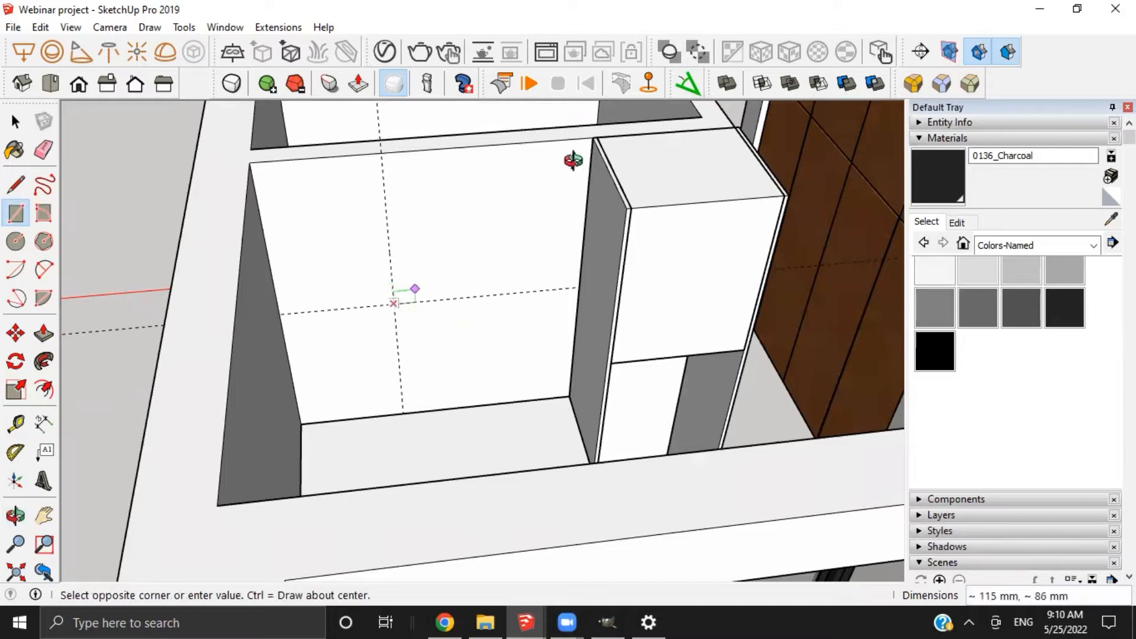
click(590, 140)
middle_drag(499, 185, 526, 189)
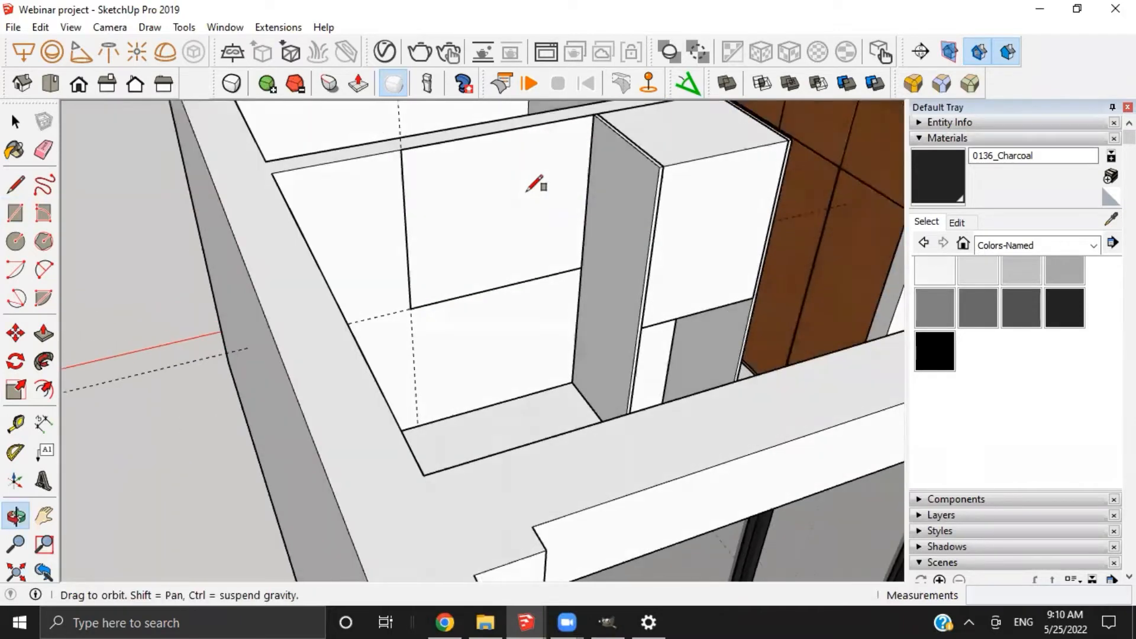
key(space)
click(504, 234)
key(g)
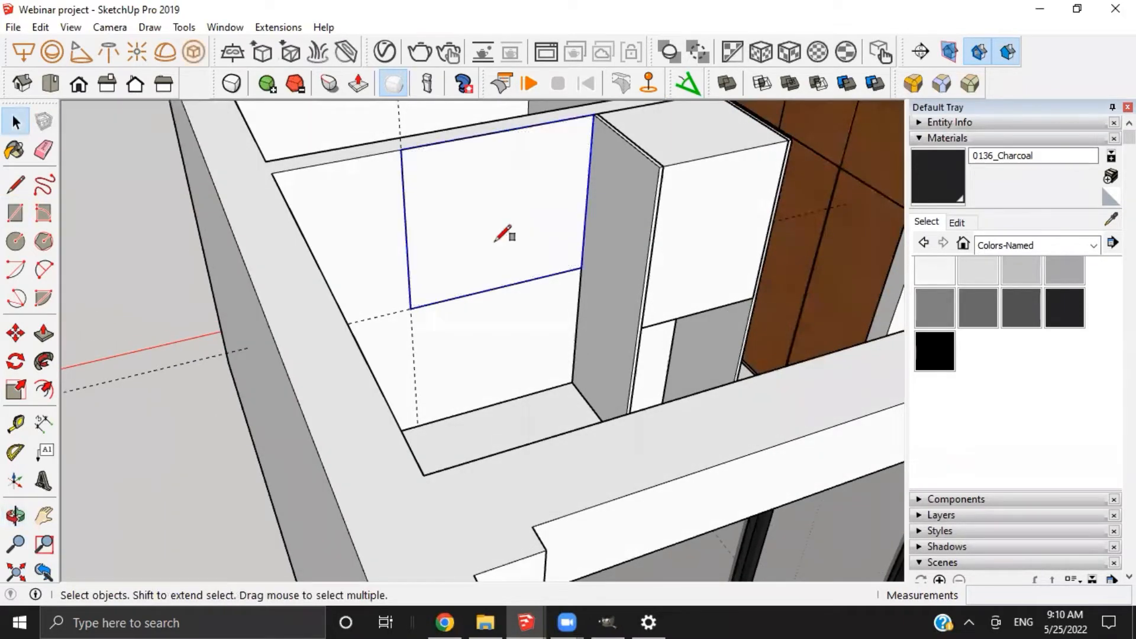
Open the wall rectangle's group and pull its face out about 457 mm to form a second upper cabinet
double_click(503, 225)
key(p)
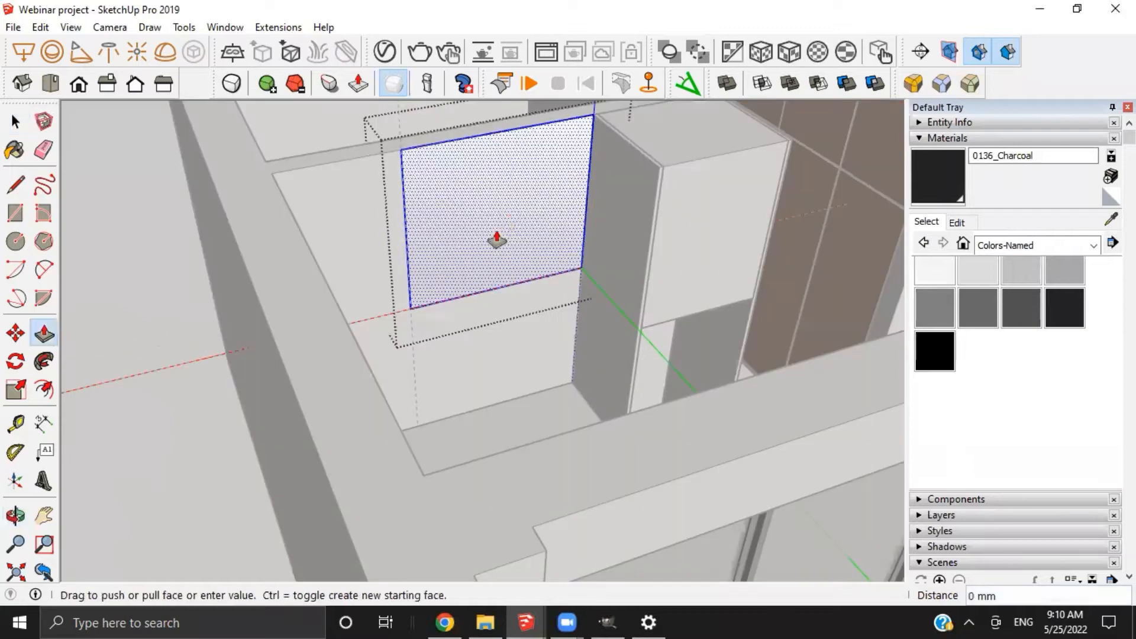
drag(494, 246, 539, 252)
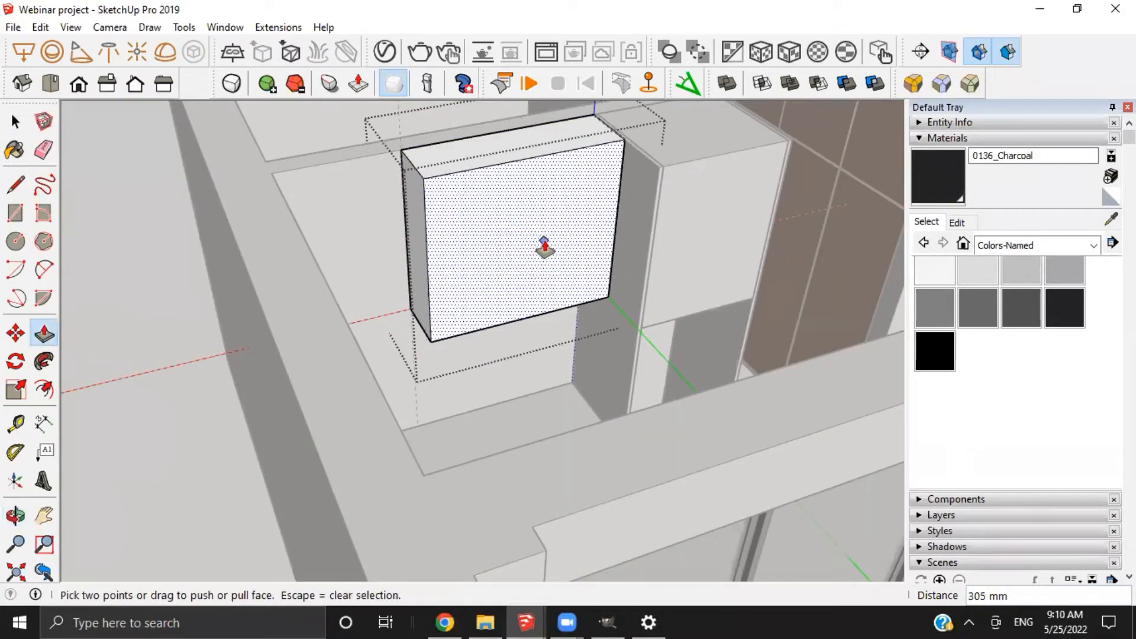
drag(544, 247, 545, 250)
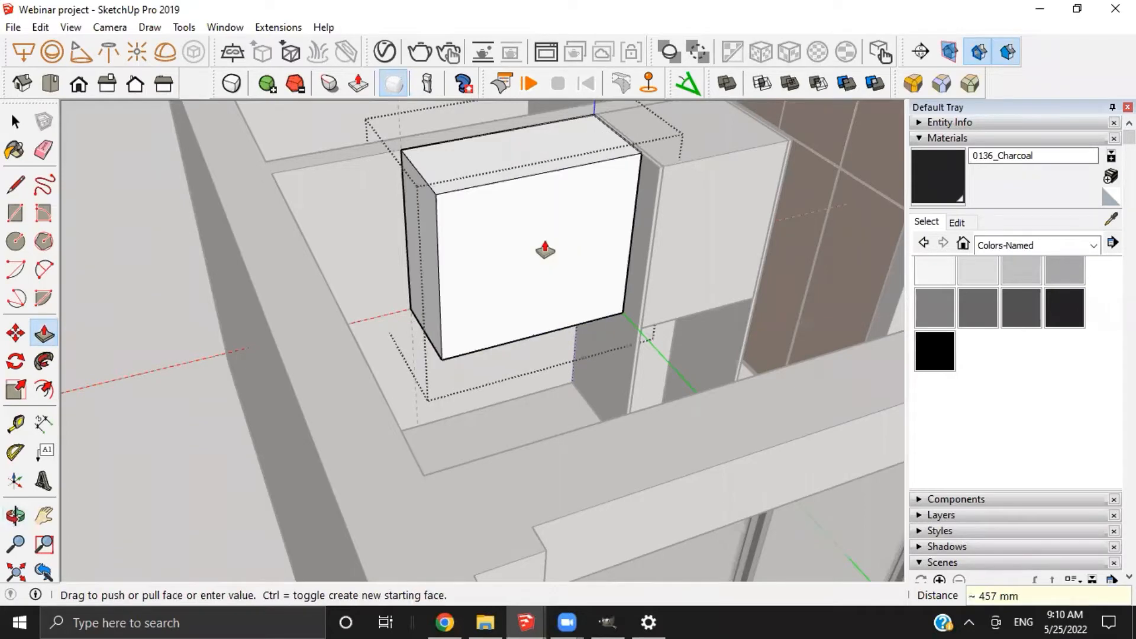
Push the new upper cabinet's front face back about 25 mm and close the group
middle_drag(545, 250, 571, 329)
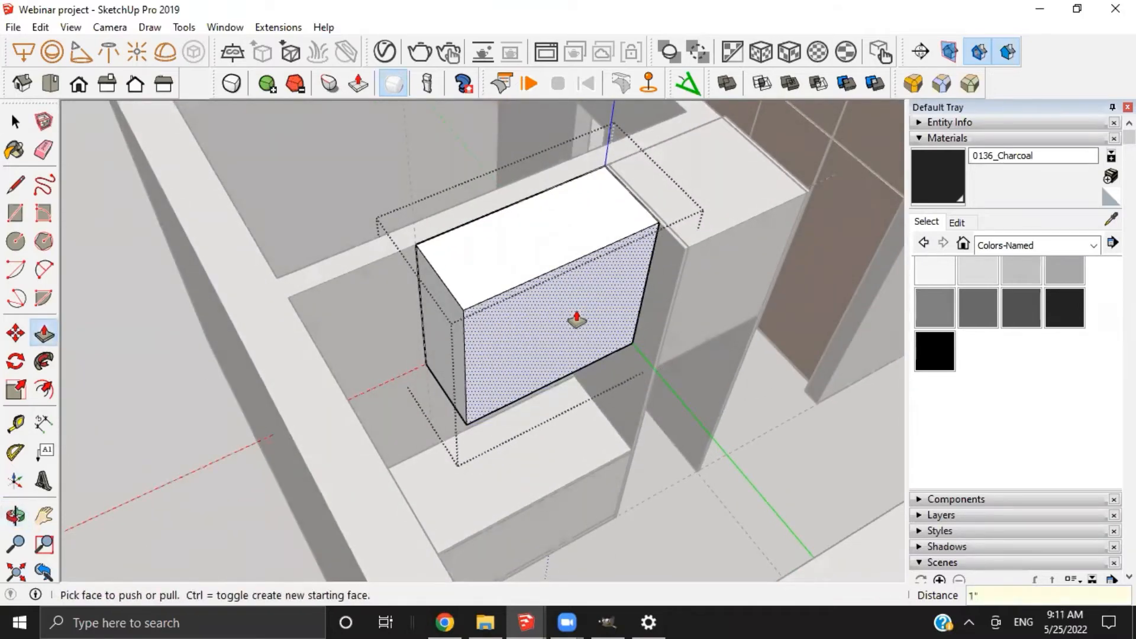
click(577, 320)
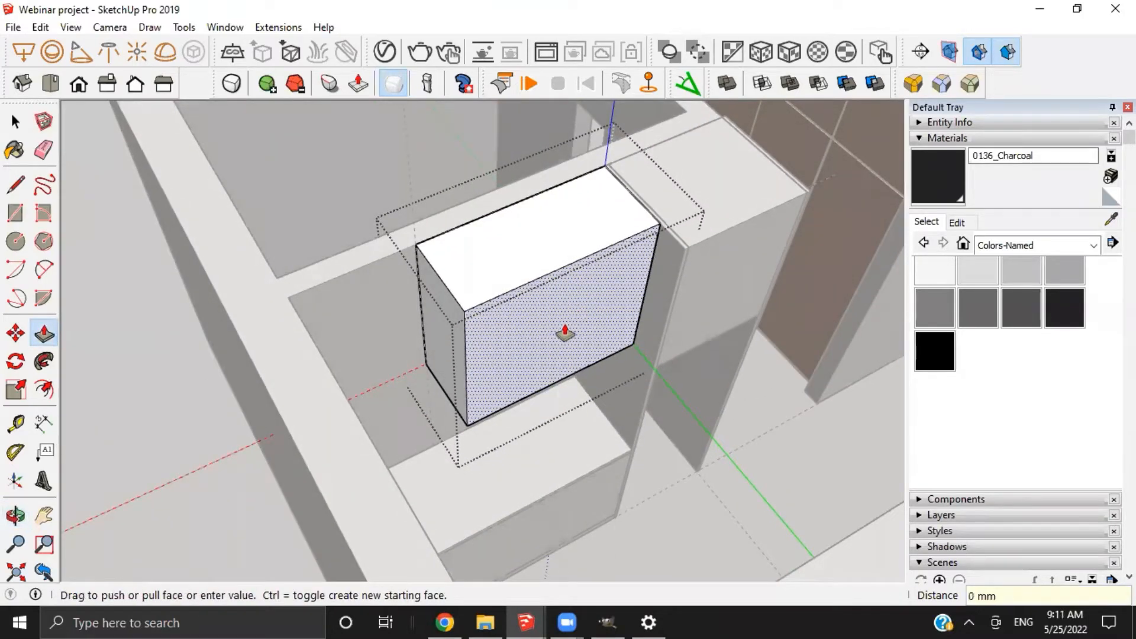
click(565, 326)
click(565, 326)
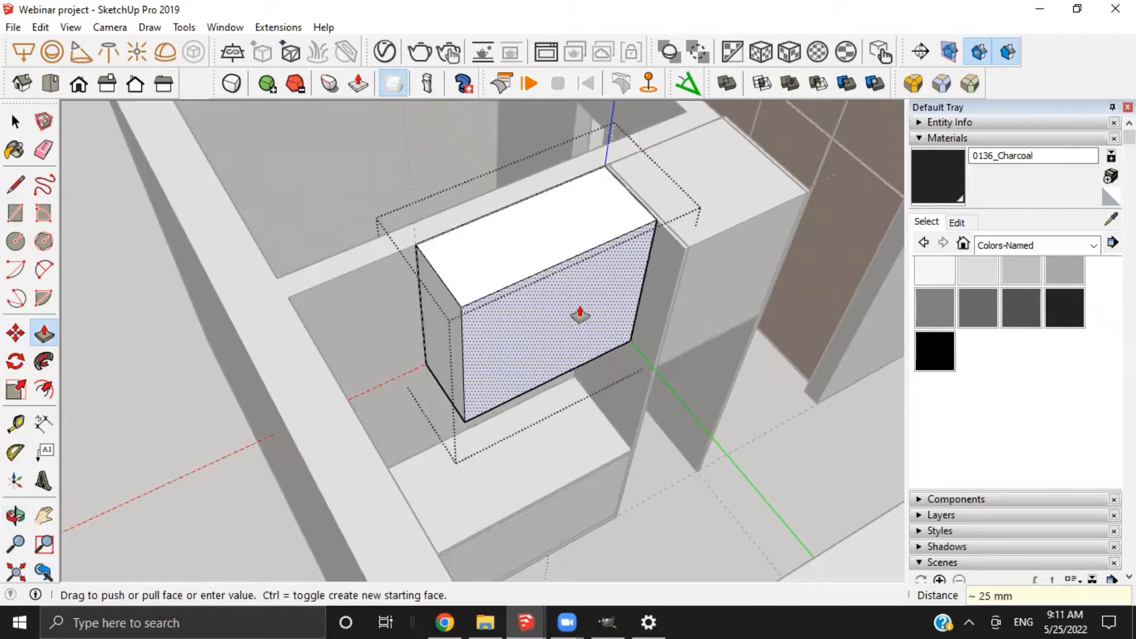
scroll(580, 315, down, 3)
middle_drag(580, 315, 452, 317)
key(space)
click(225, 316)
Draw a rectangle of 900 mm by about 406 mm over the new upper cabinet's exposed side face
middle_drag(651, 433, 430, 409)
middle_drag(363, 172, 680, 416)
middle_drag(497, 389, 602, 393)
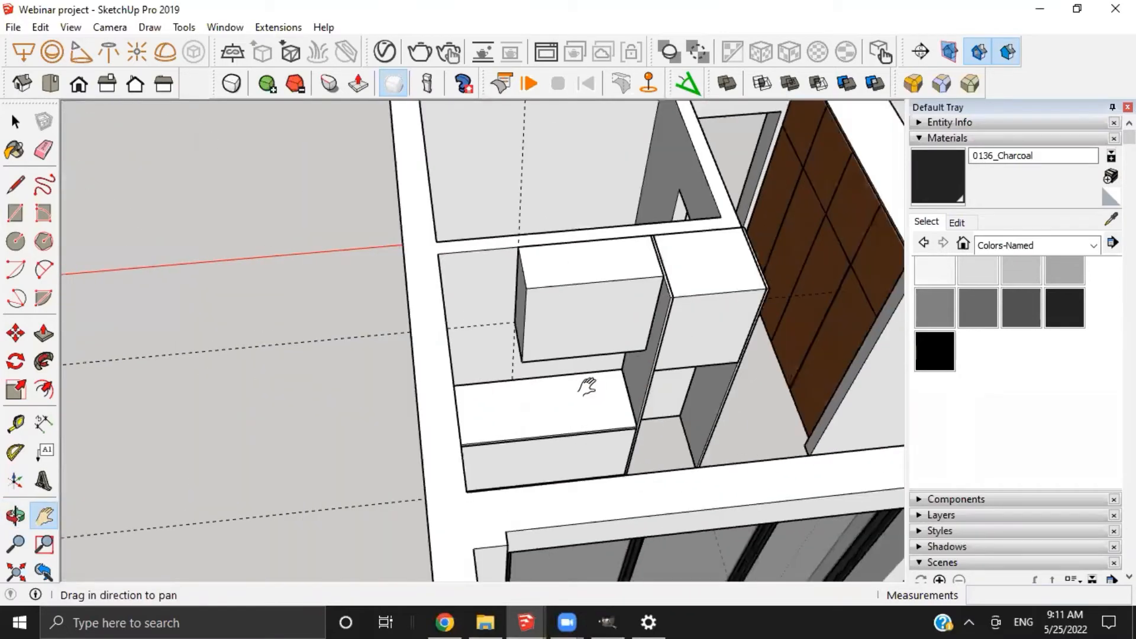
middle_drag(485, 350, 437, 359)
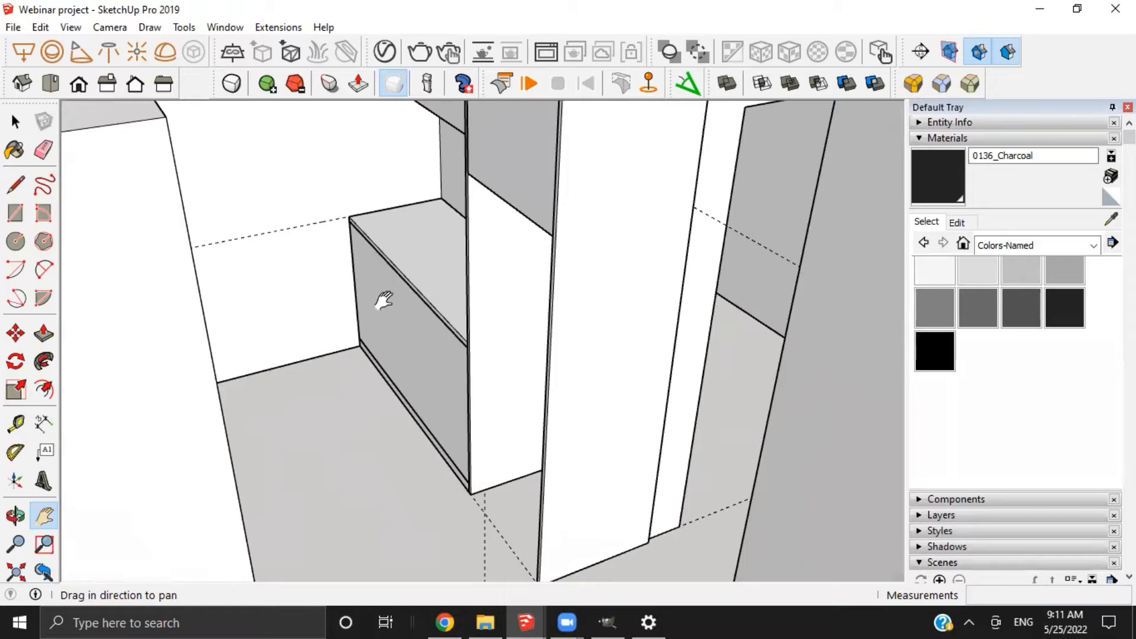
mouse_move(353, 292)
middle_down()
mouse_move(568, 420)
mouse_move(312, 335)
mouse_move(507, 373)
mouse_move(355, 313)
middle_up()
scroll(356, 312, up, 3)
key(space)
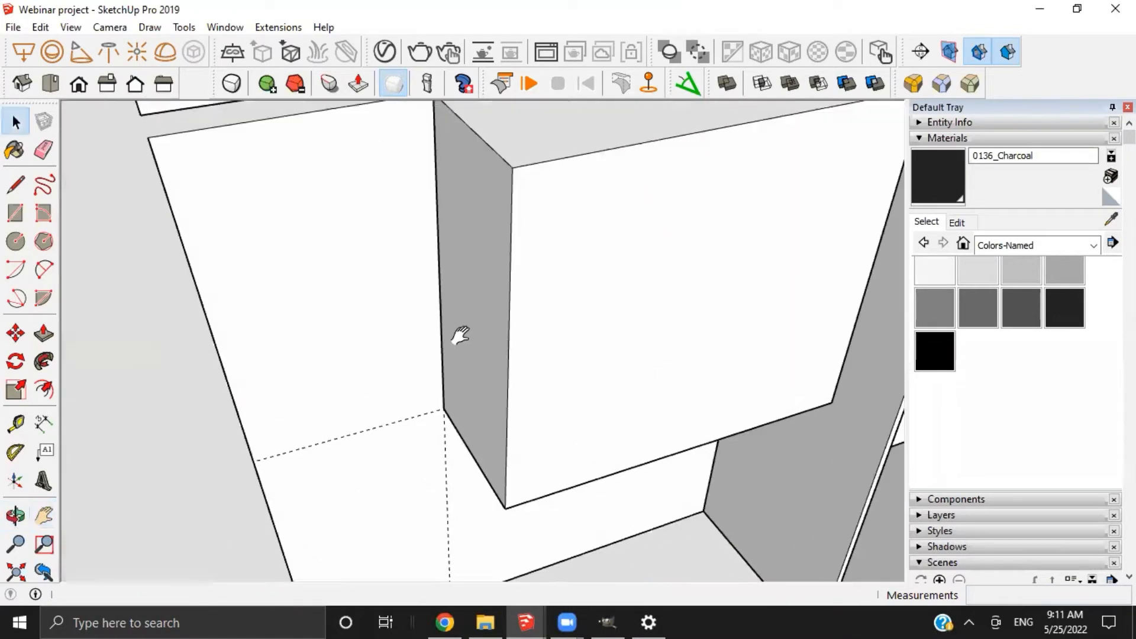
key(r)
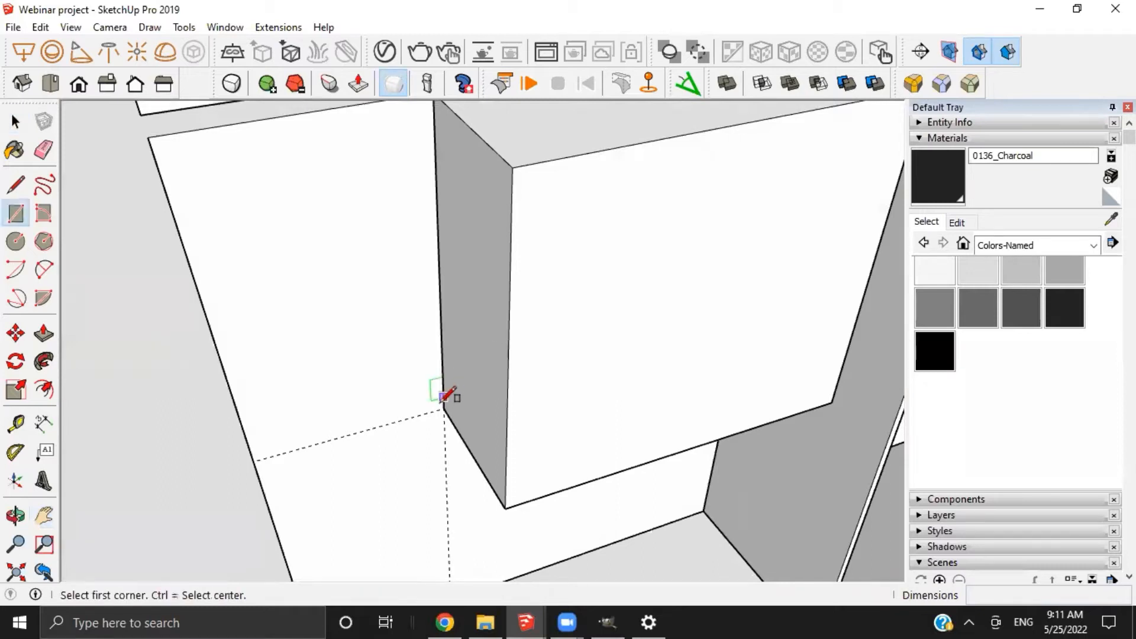
click(444, 408)
click(513, 168)
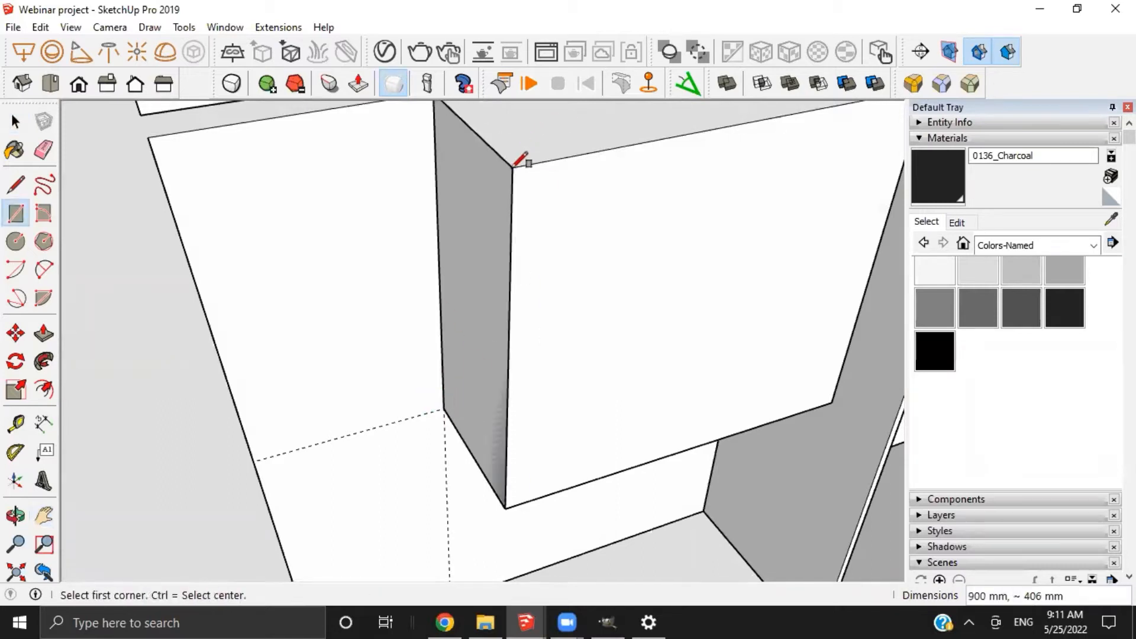
Pull the side rectangle out 20 mm to form the upper cabinet's end panel
key(space)
click(488, 236)
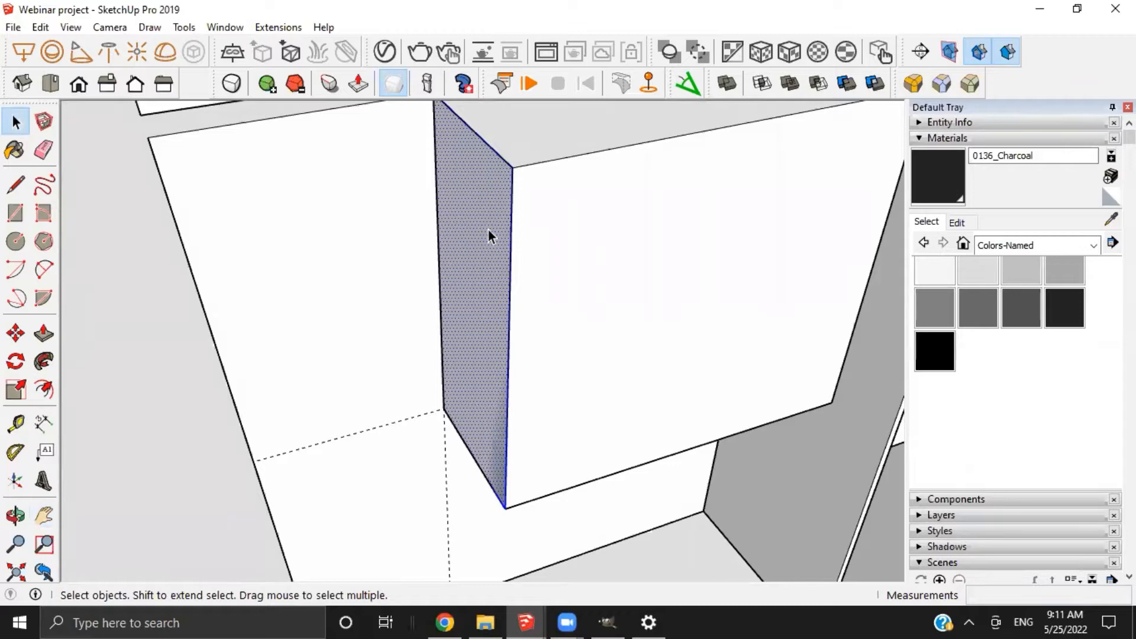
key(p)
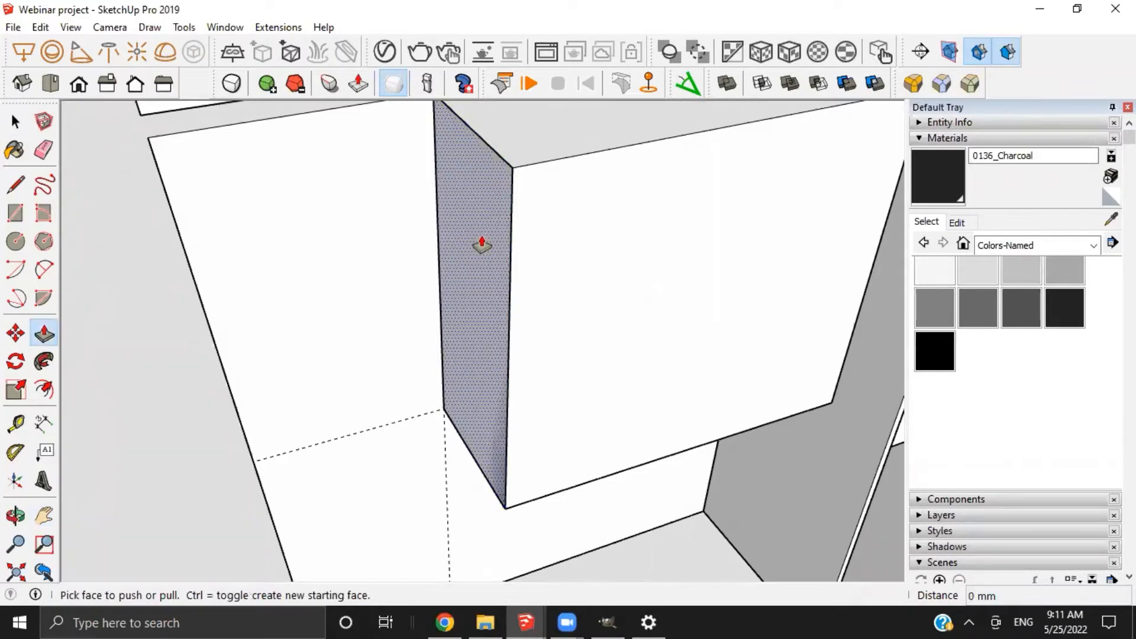
drag(476, 244, 475, 253)
key(Return)
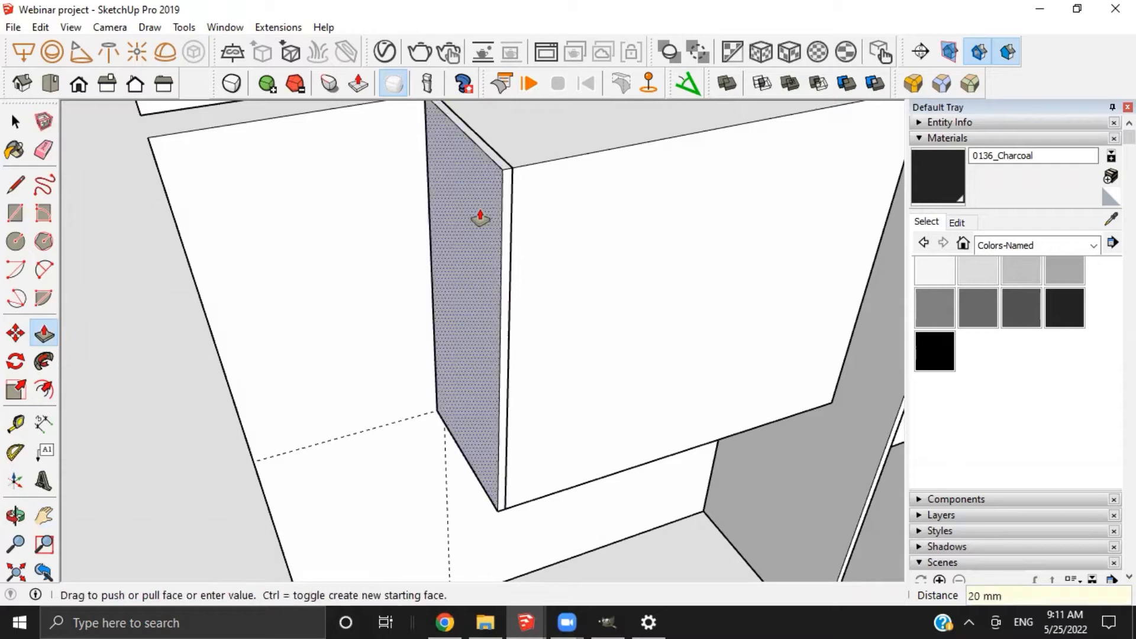
Push the new upper cabinet's front face in 24 mm inside its group and close the group
scroll(479, 219, down, 3)
middle_drag(812, 254, 485, 272)
key(p)
drag(481, 301, 485, 300)
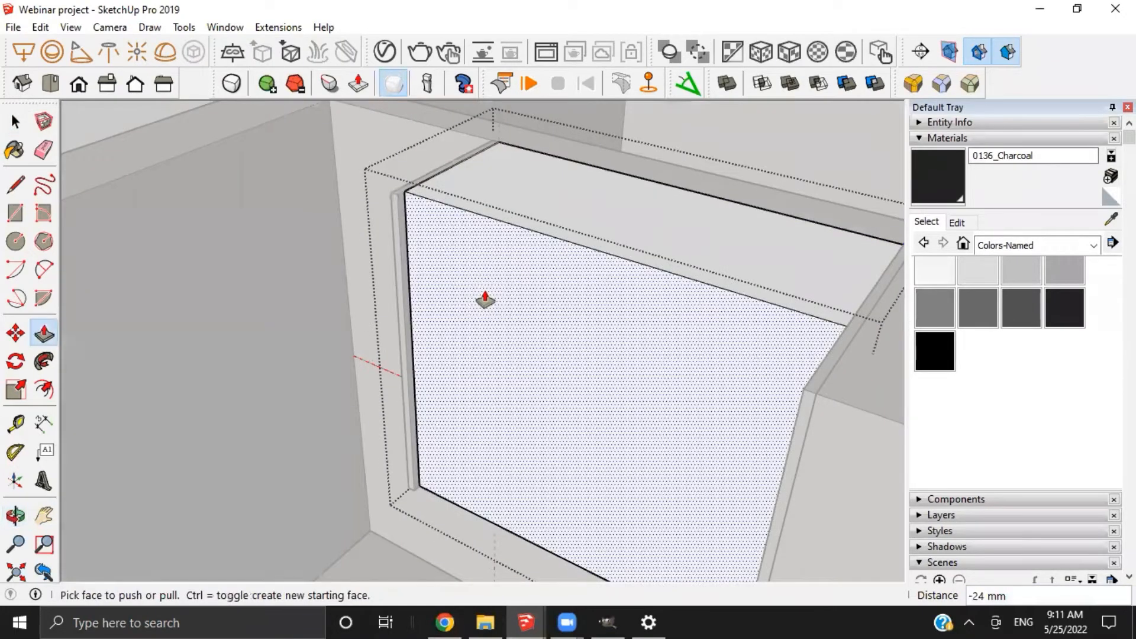
middle_drag(479, 297, 651, 315)
key(space)
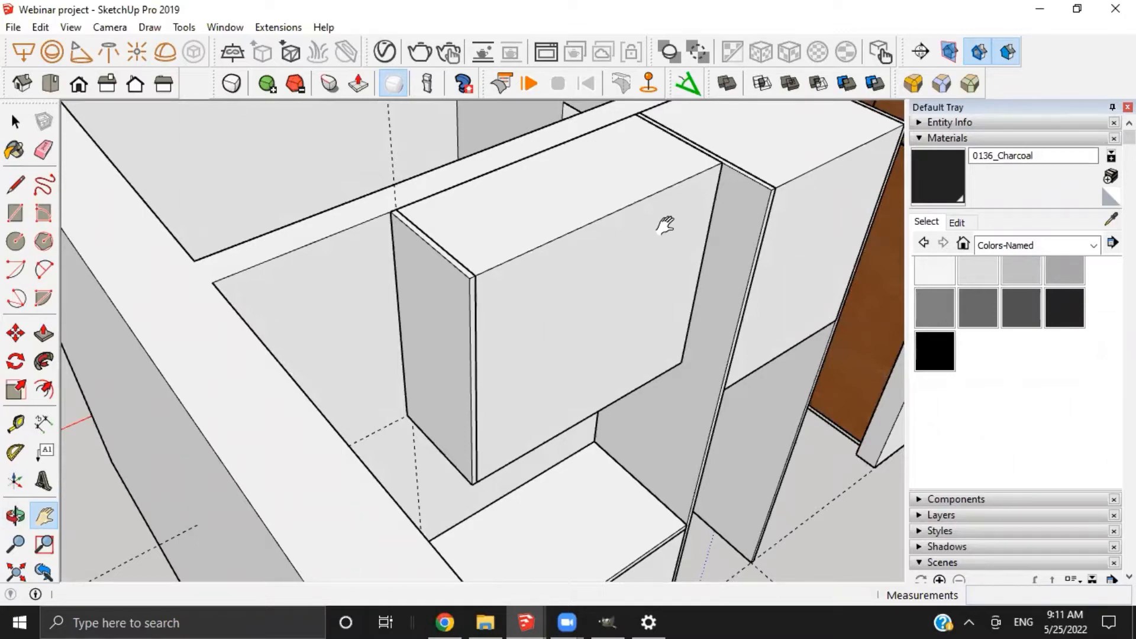
middle_drag(695, 337, 430, 303)
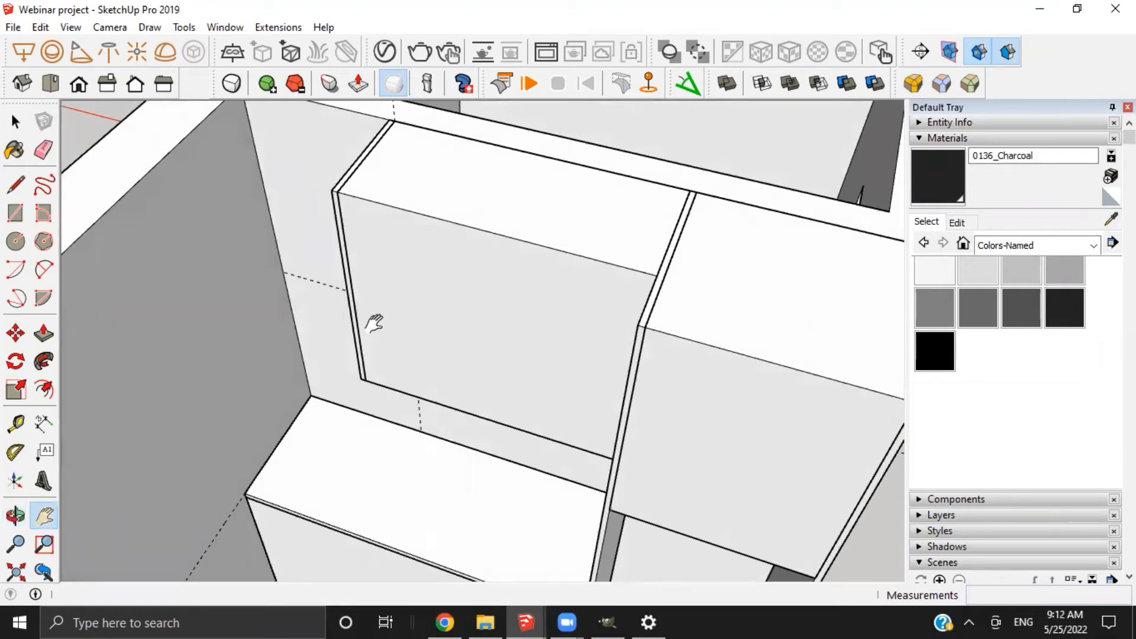
Push the wider upper cabinet's front face in 20 mm inside its group and close the group
middle_drag(374, 323, 352, 261)
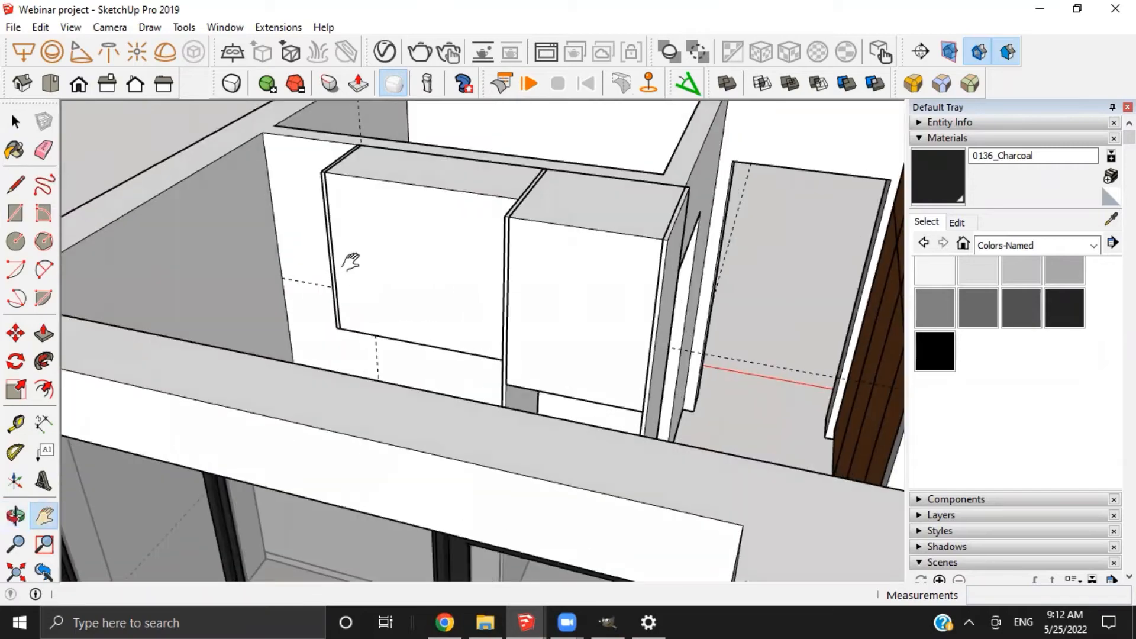
drag(352, 260, 376, 282)
middle_drag(377, 282, 446, 263)
middle_drag(322, 236, 414, 302)
scroll(296, 301, up, 3)
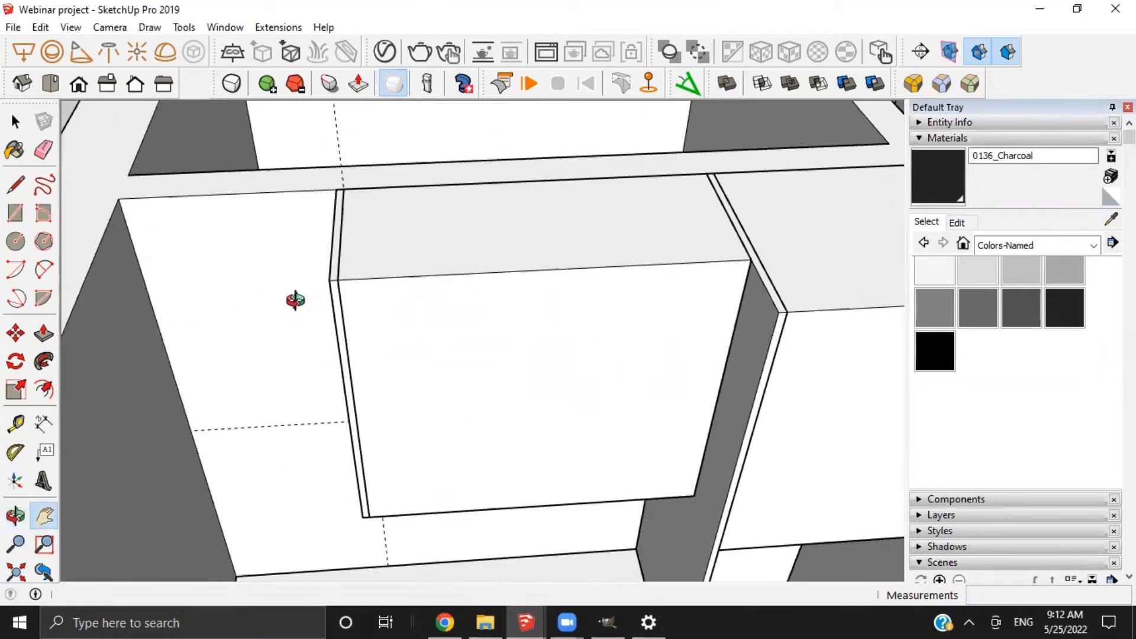
middle_drag(295, 300, 341, 249)
double_click(350, 292)
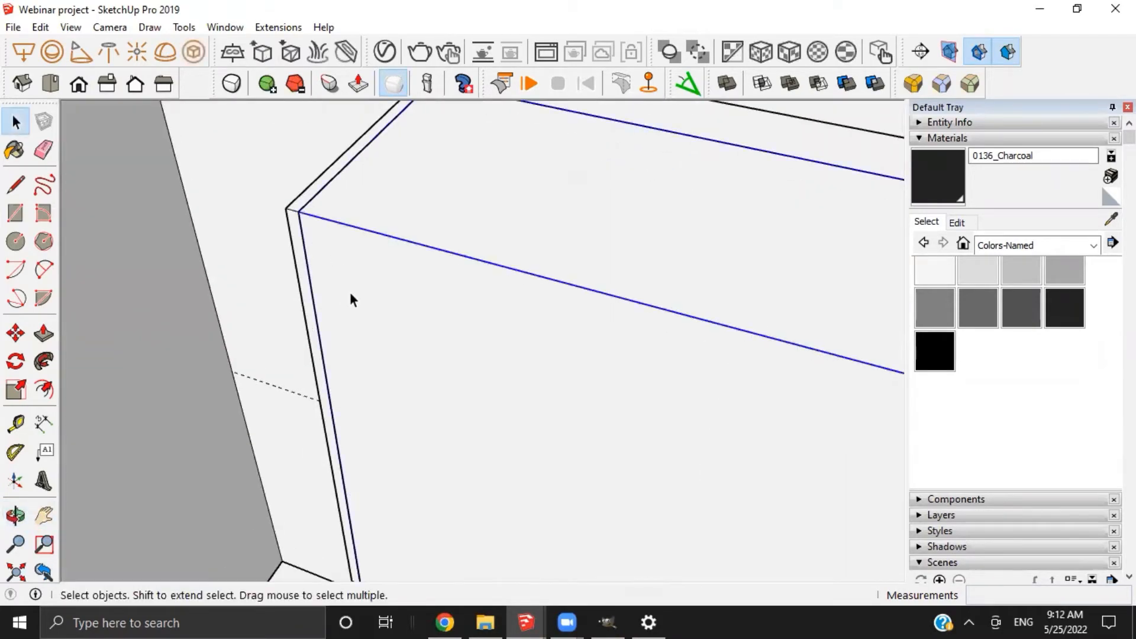
key(p)
drag(357, 310, 373, 302)
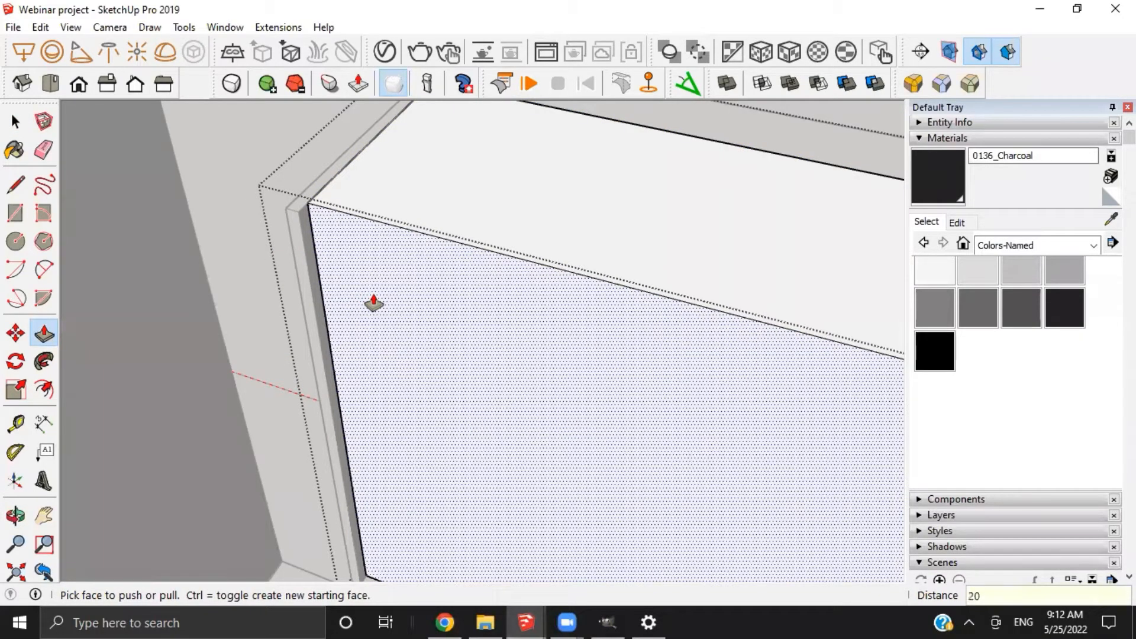
text(20)
key(Return)
key(space)
key(Escape)
scroll(371, 292, down, 4)
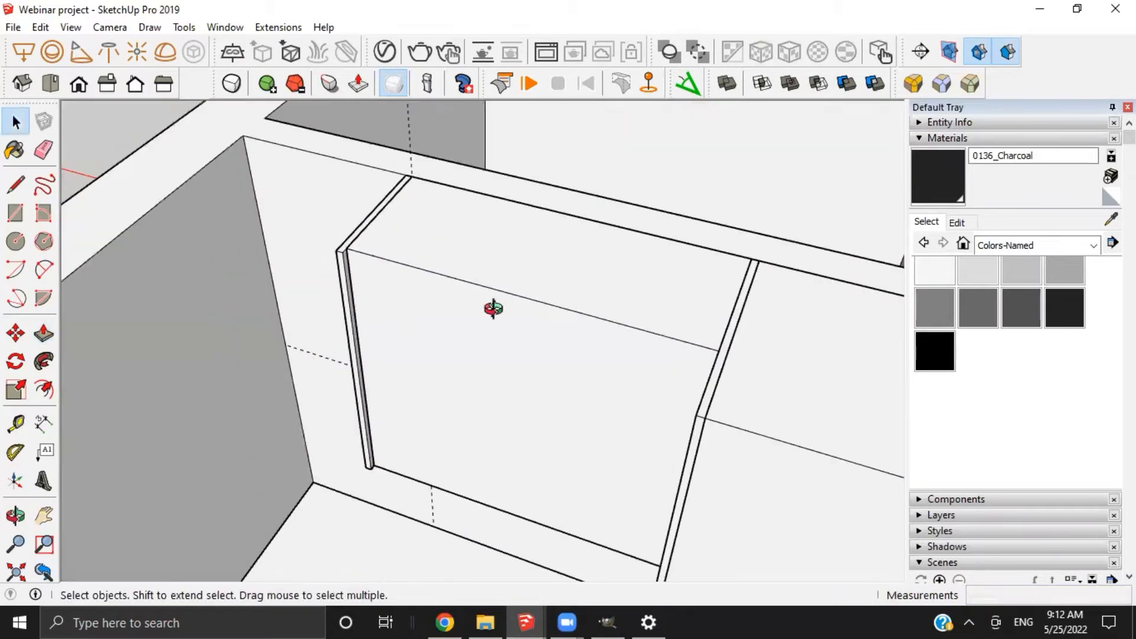
Draw a rectangle of 340 mm by 900 mm over half of the front of the upper cabinet between the tall panels
middle_drag(495, 309, 476, 297)
scroll(571, 315, up, 2)
middle_drag(570, 315, 543, 244)
scroll(422, 252, up, 3)
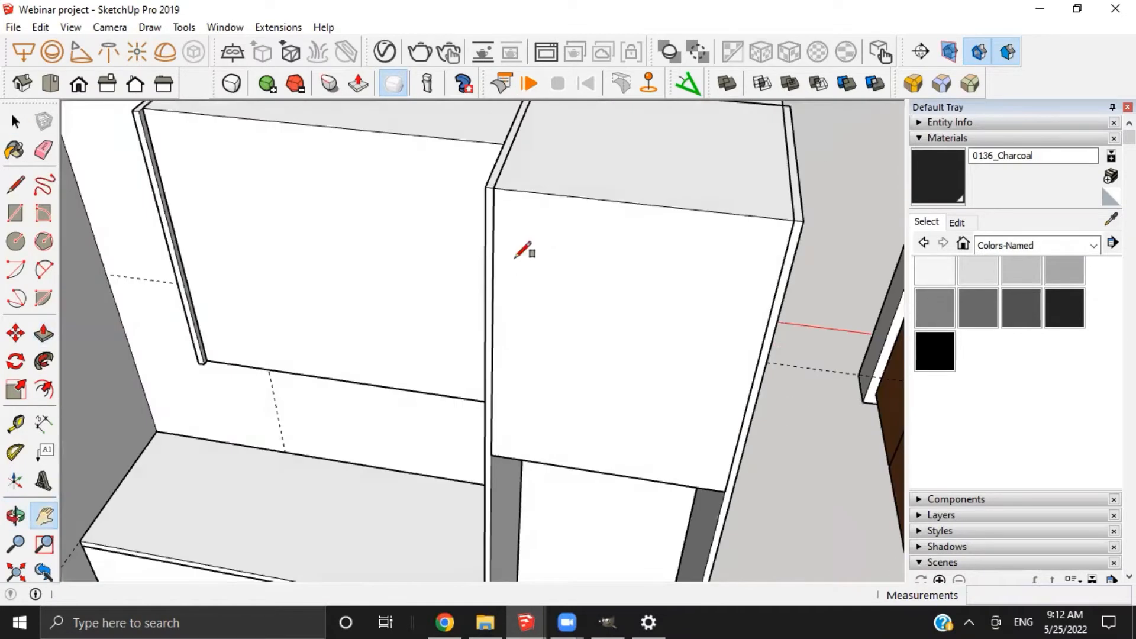
key(r)
click(493, 188)
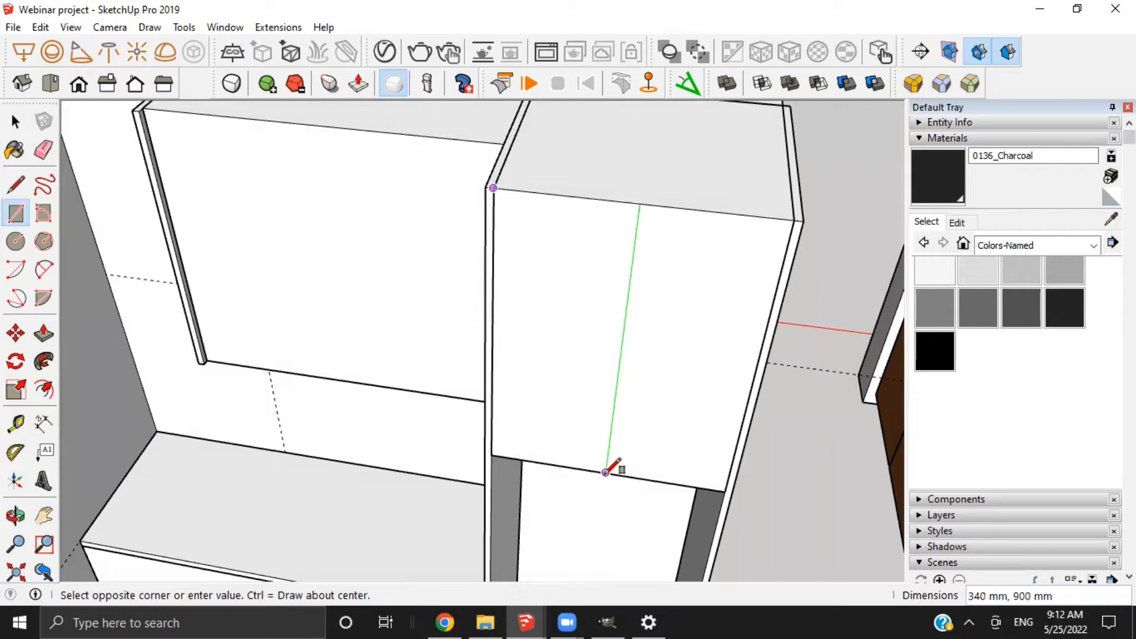
click(605, 472)
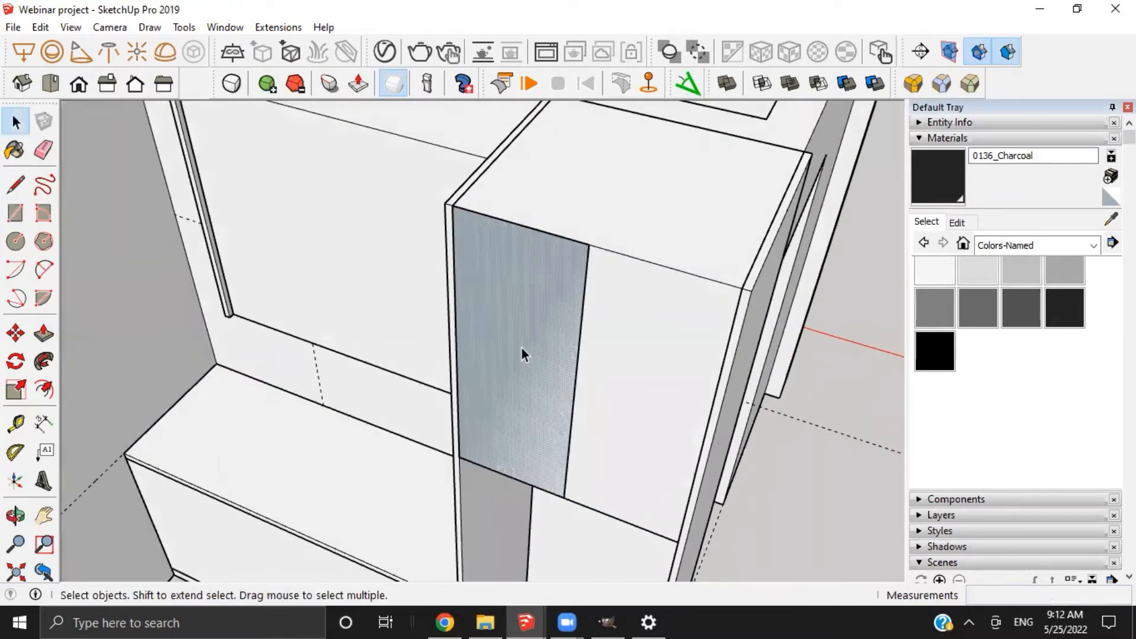
Group the front rectangle, pull it out 20 mm as a trial door, and close the group
double_click(521, 348)
click(520, 347)
key(p)
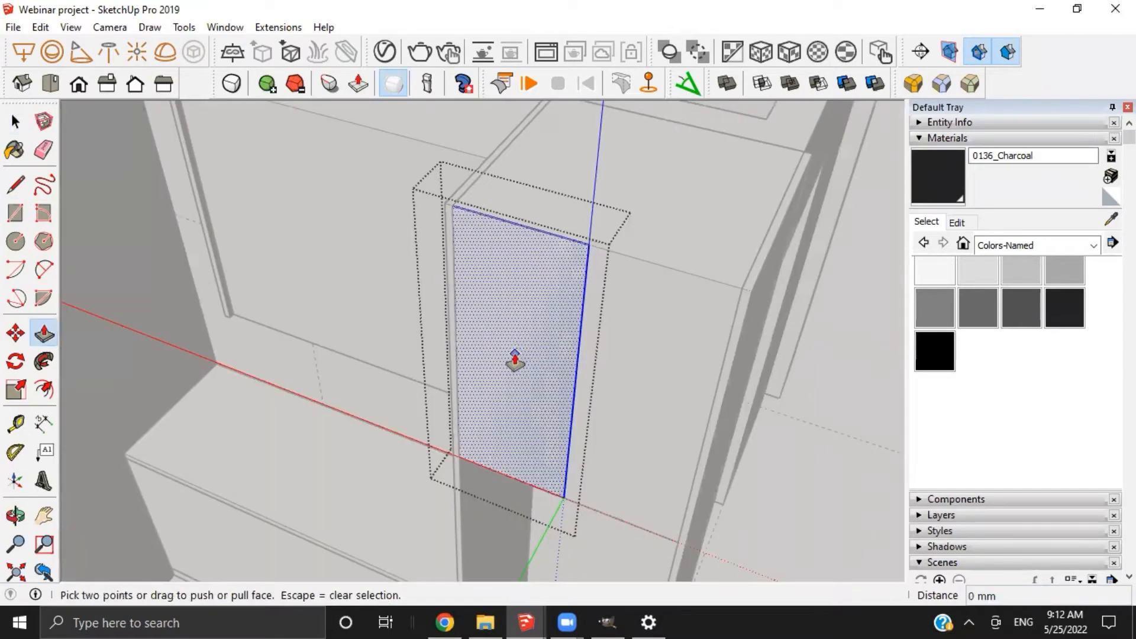
drag(515, 358, 528, 372)
text(20)
key(Return)
key(space)
key(Escape)
scroll(423, 338, down, 4)
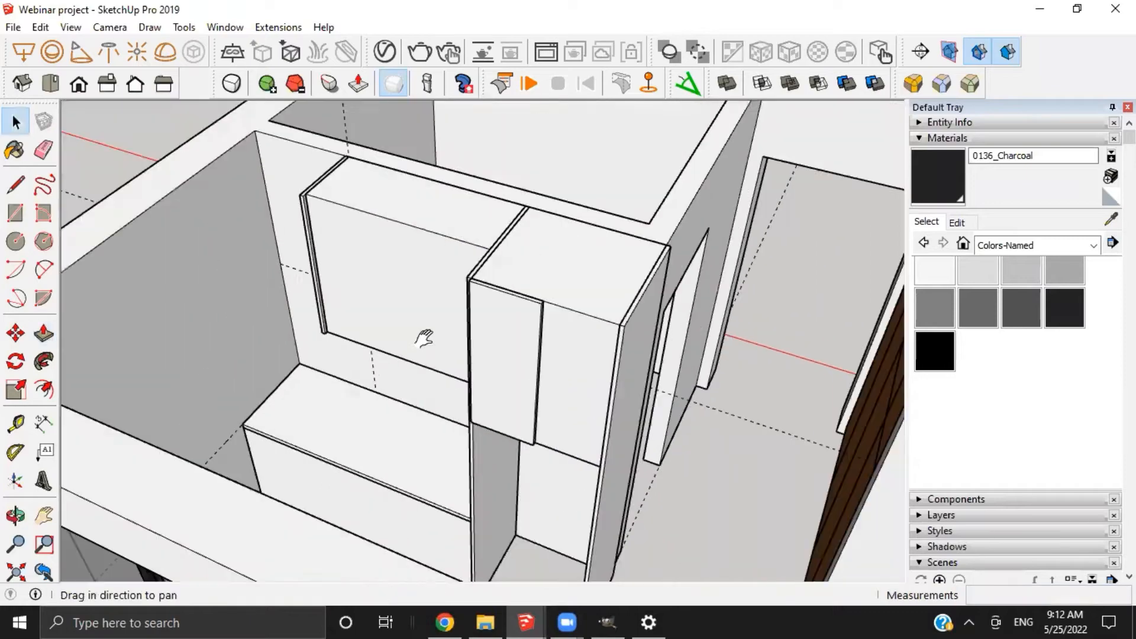
Remove the trial door from the front of the upper cabinet between the tall panels
middle_drag(423, 337, 539, 247)
scroll(697, 271, up, 5)
shift+middle_drag(512, 192, 524, 300)
click(524, 294)
Push the front face of the upper cabinet between the tall panels in 18 mm and close its group
middle_drag(592, 315, 512, 302)
scroll(512, 302, up, 2)
triple_click(500, 319)
key(p)
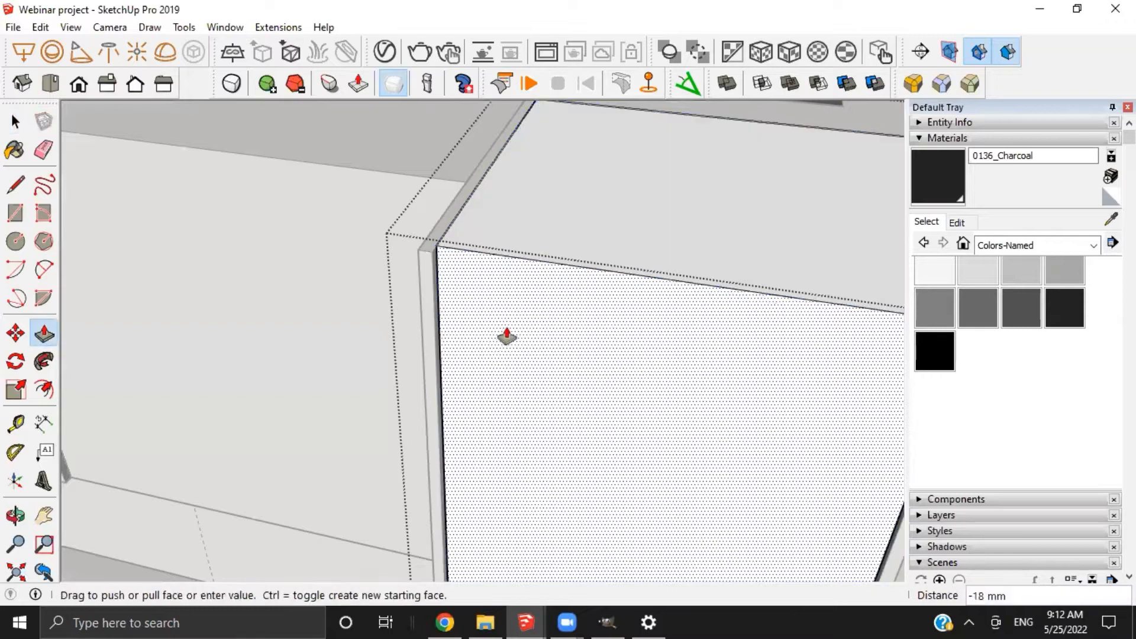
click(507, 334)
key(space)
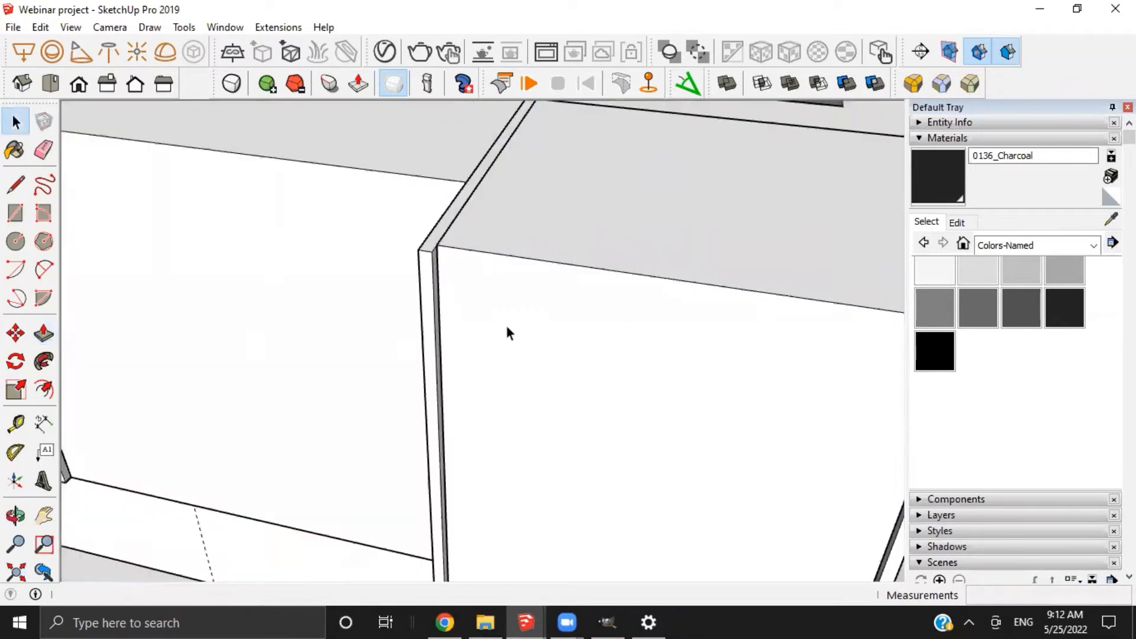
Place vertical guides 5 mm inside both side edges of the recessed upper cabinet front
scroll(424, 307, up, 5)
key(t)
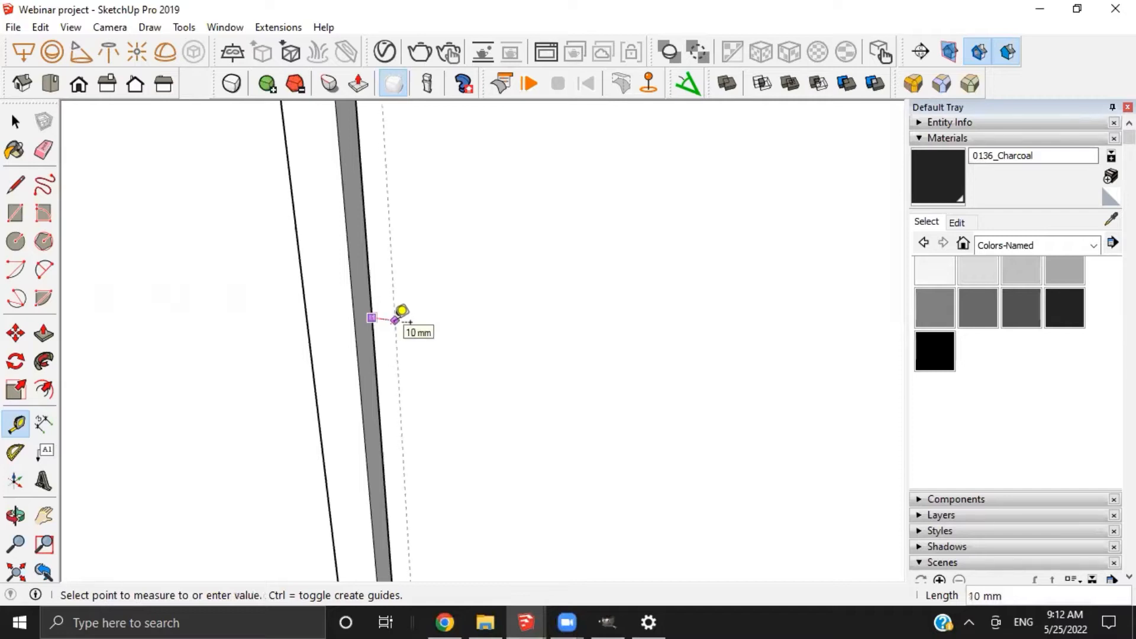
text(5)
key(Return)
scroll(447, 343, down, 5)
middle_drag(557, 392, 625, 301)
scroll(625, 302, up, 5)
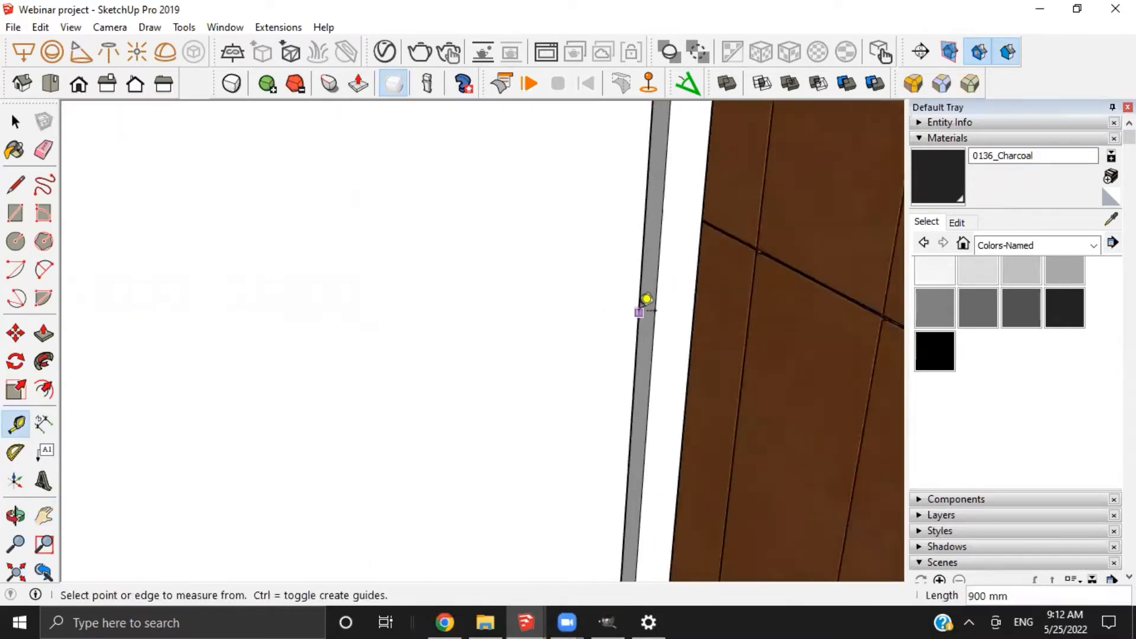
key(Return)
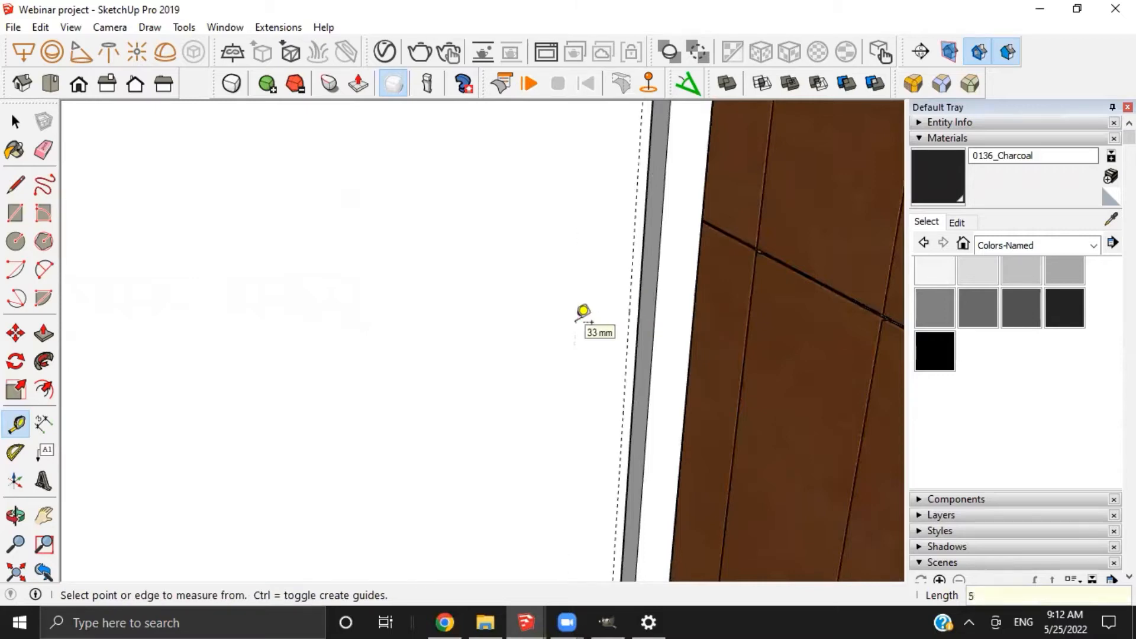
Place a vertical guide halfway across the 670 mm span between the two side guides on the cabinet front
scroll(563, 330, down, 4)
scroll(594, 336, up, 3)
click(593, 337)
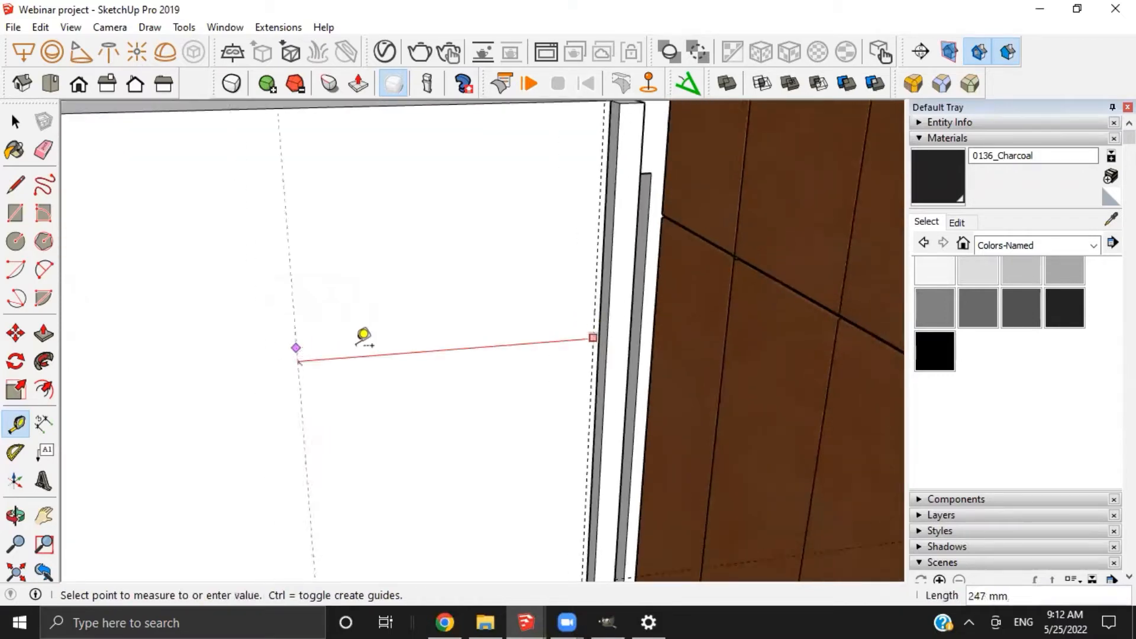
scroll(356, 345, down, 3)
middle_drag(354, 348, 300, 338)
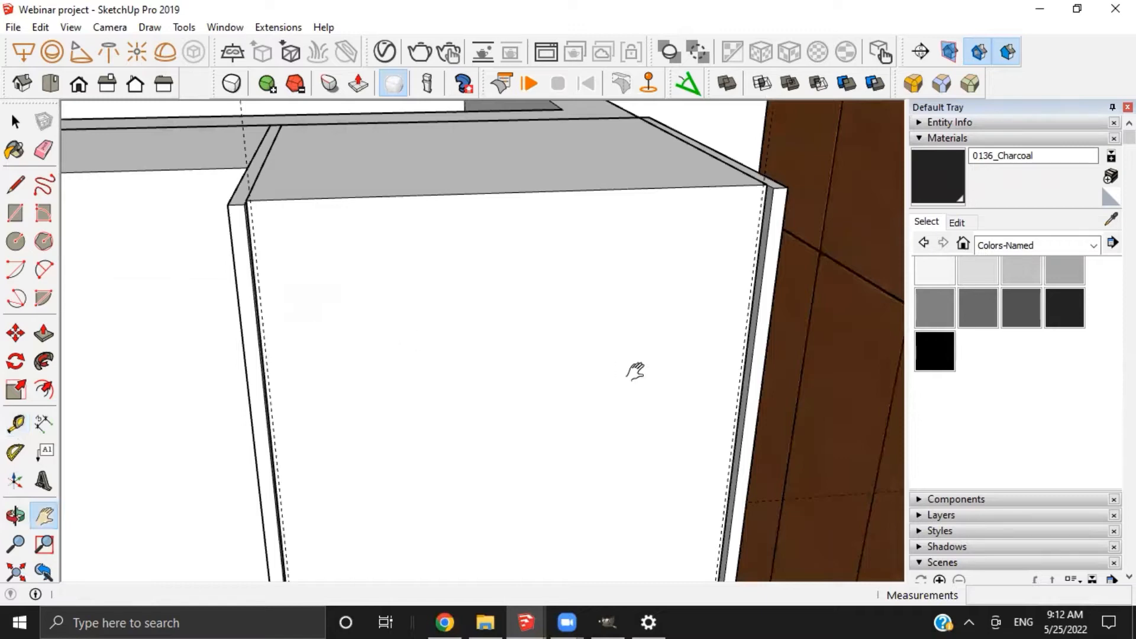
scroll(737, 354, up, 3)
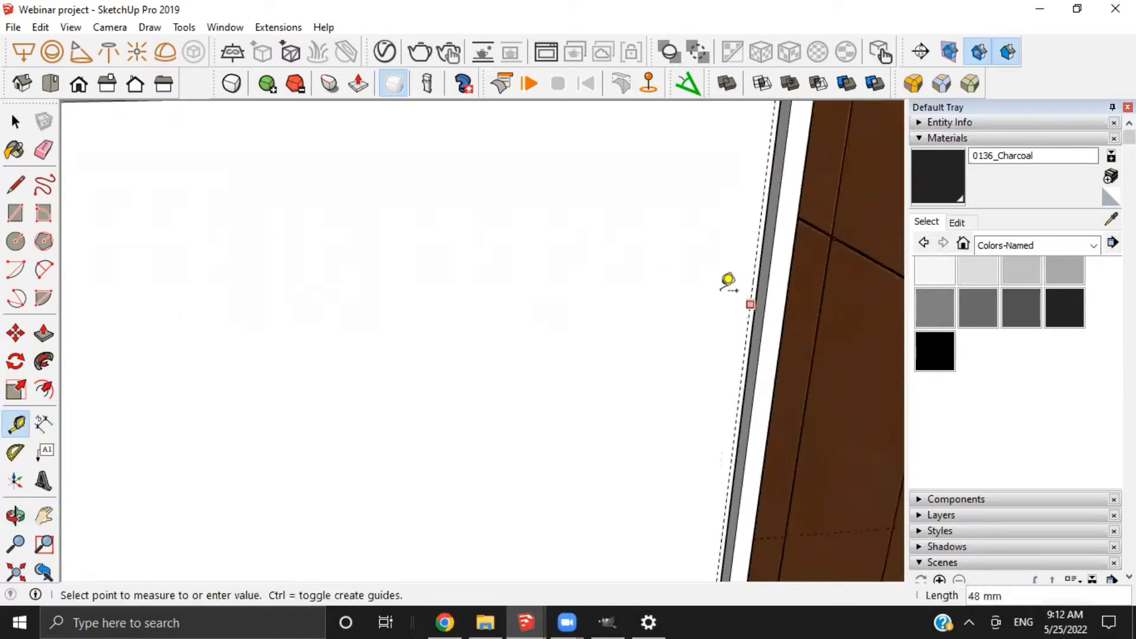
scroll(180, 322, down, 3)
scroll(249, 314, up, 4)
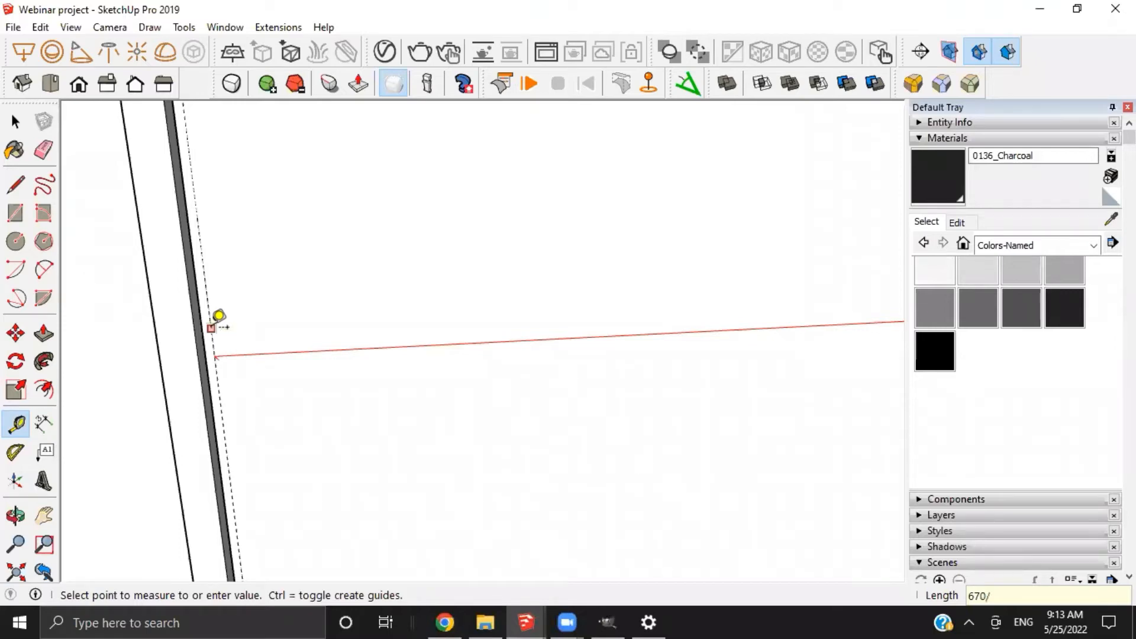
key(Return)
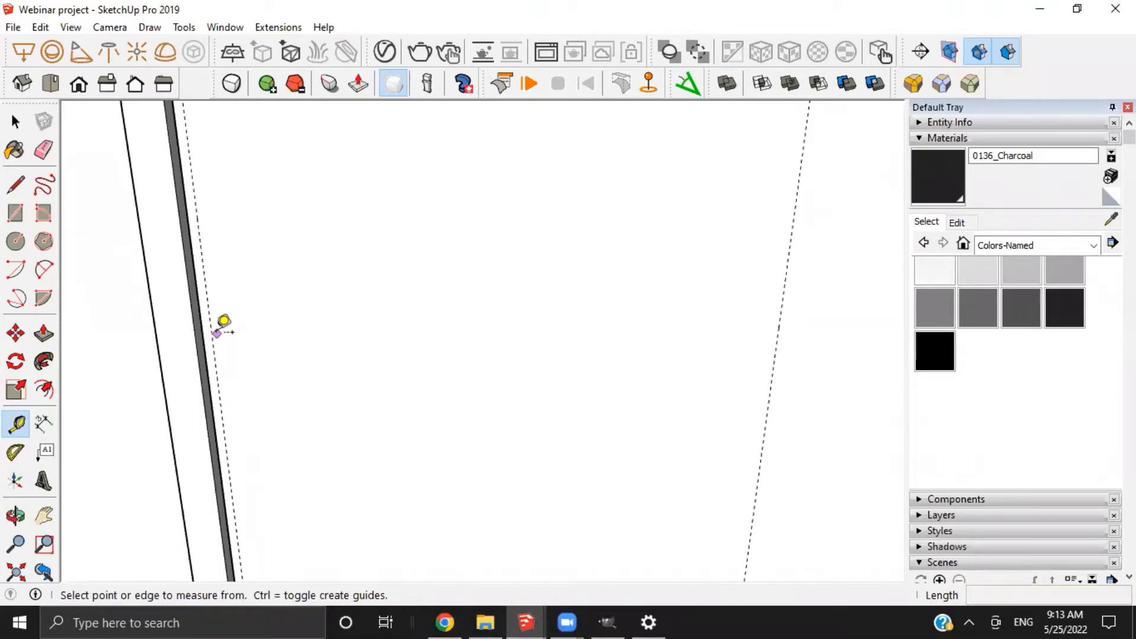
Draw a full-height door rectangle on the cabinet front, from the guide beside the wider cabinet to the middle guide
scroll(211, 329, down, 4)
key(h)
scroll(416, 357, down, 4)
middle_drag(408, 490, 301, 505)
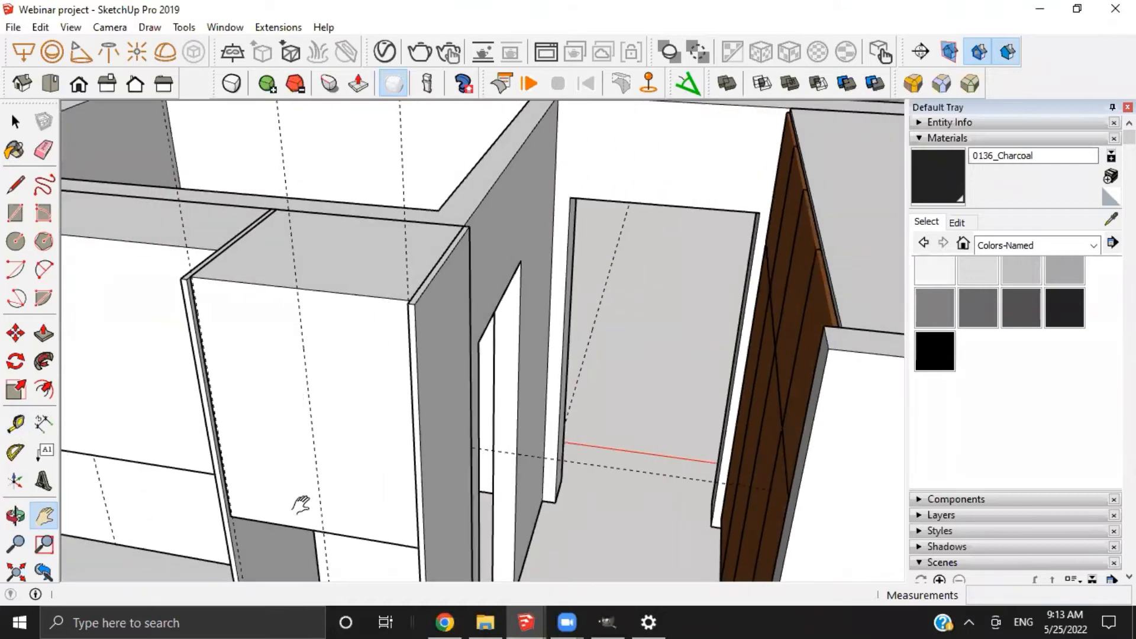
middle_drag(294, 397, 398, 314)
scroll(399, 315, up, 3)
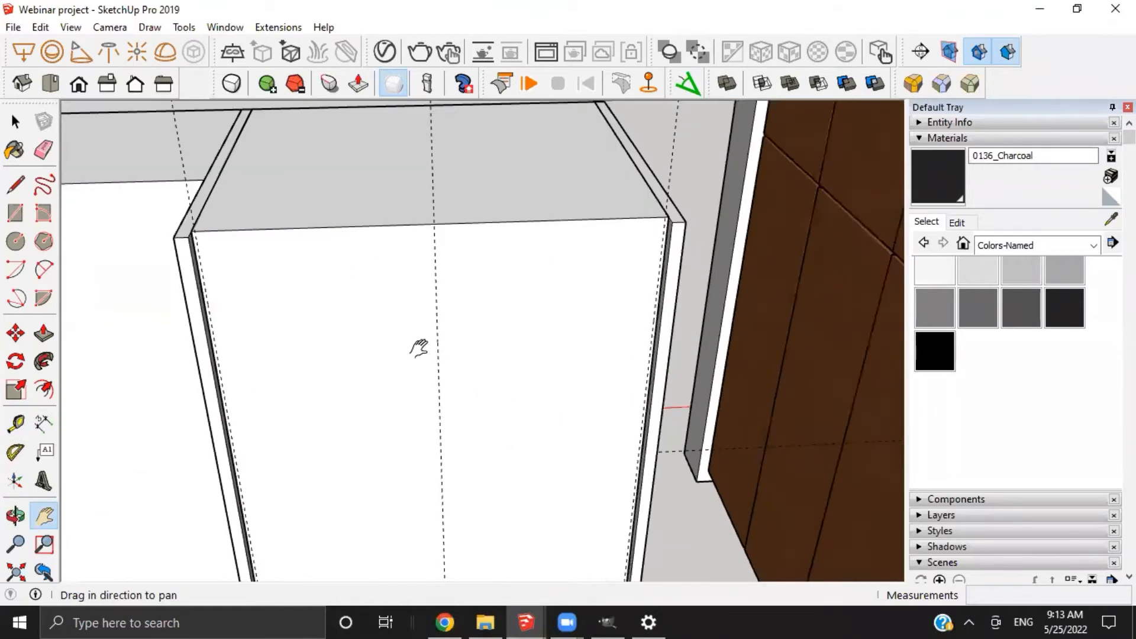
scroll(423, 342, up, 2)
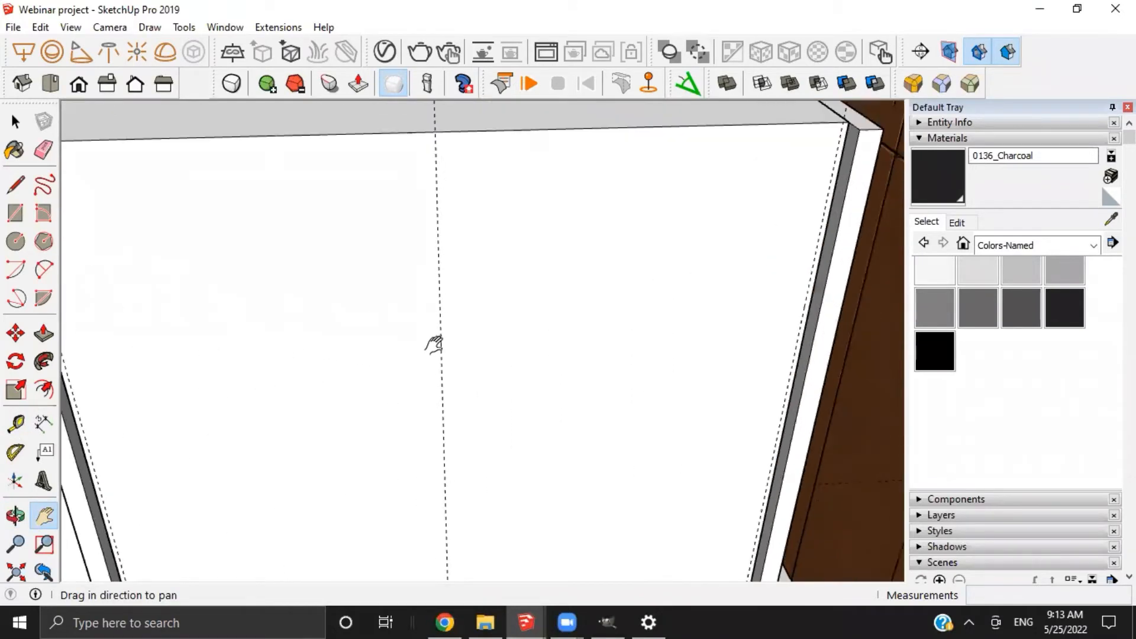
scroll(216, 292, down, 2)
key(r)
scroll(197, 246, up, 4)
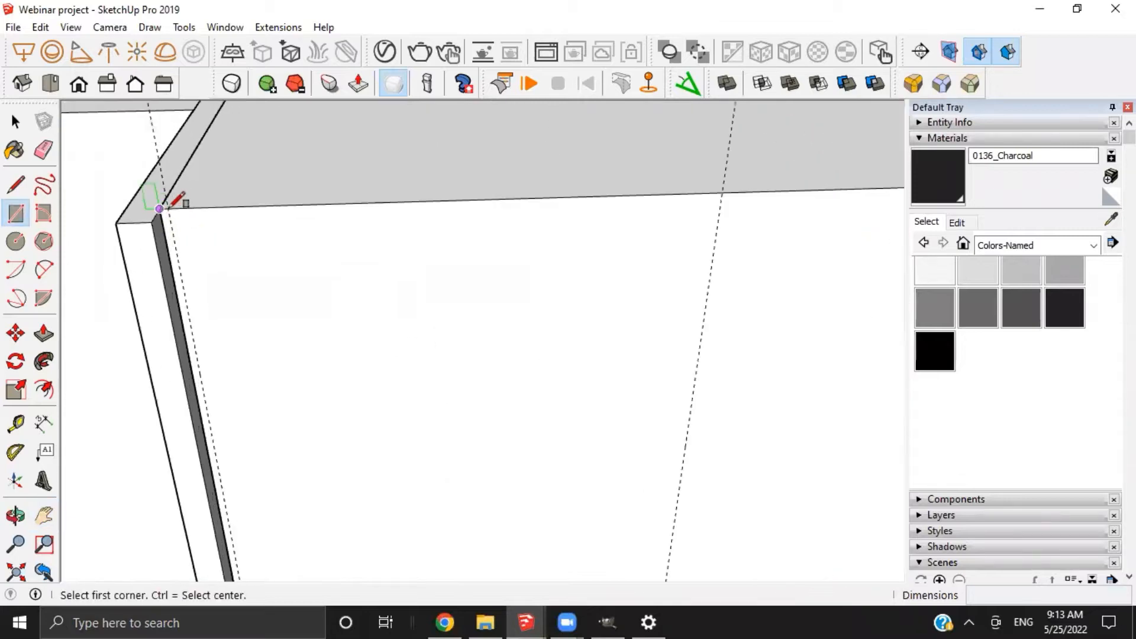
click(159, 208)
key(space)
scroll(168, 212, up, 2)
key(r)
click(168, 210)
scroll(354, 407, down, 4)
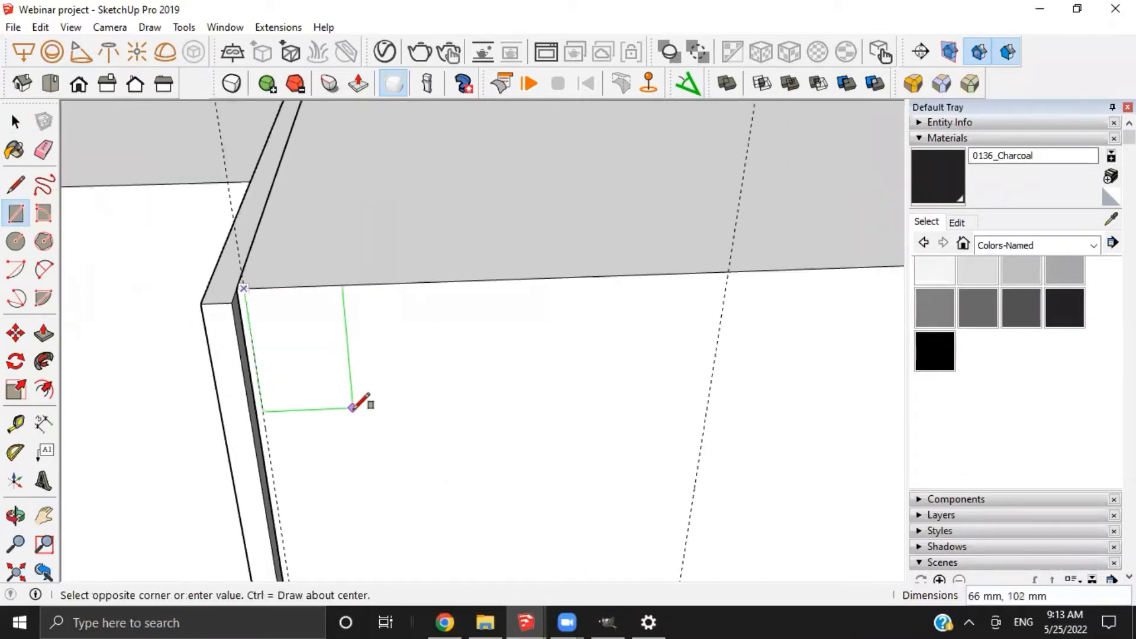
shift+middle_drag(383, 417, 241, 210)
scroll(365, 307, up, 2)
shift+middle_drag(365, 307, 312, 159)
scroll(414, 417, up, 2)
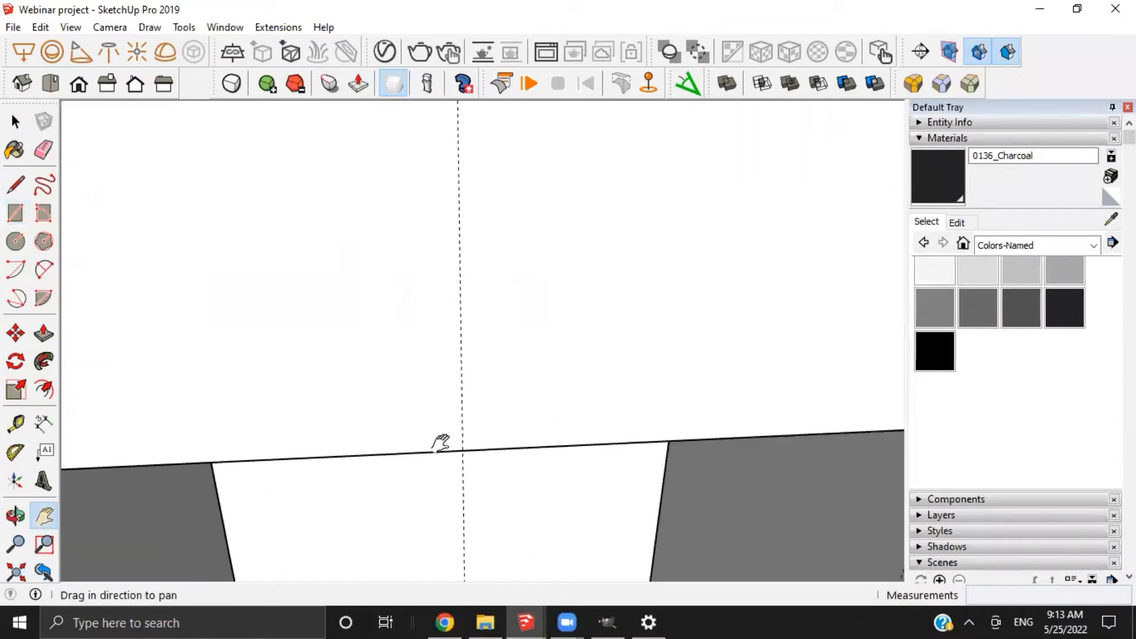
click(463, 449)
key(space)
Group the door rectangle, pull its face out 20 mm inside the group, and close the group
scroll(340, 421, down, 4)
middle_drag(357, 444, 361, 351)
shift+middle_drag(361, 350, 387, 325)
double_click(387, 325)
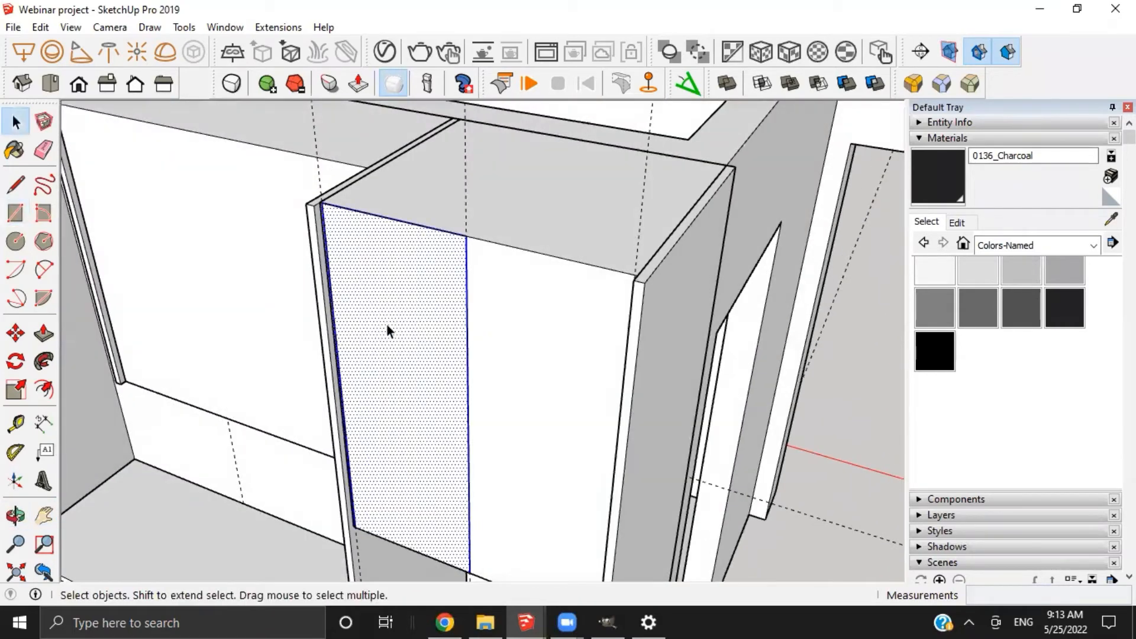
key(ctrl+g)
double_click(387, 326)
key(p)
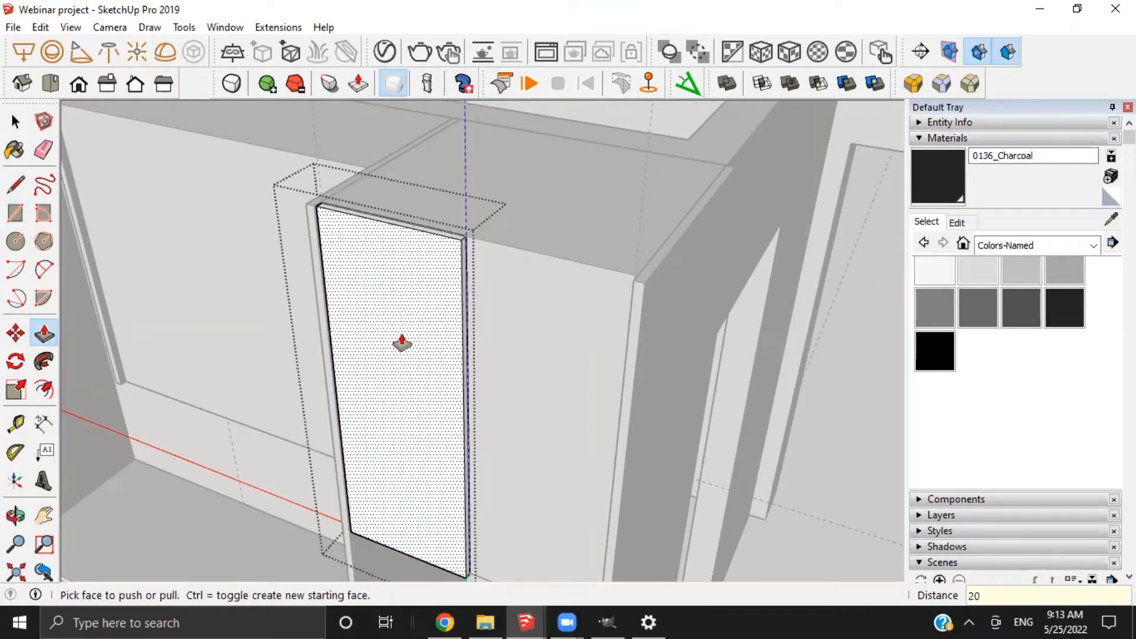
key(Return)
key(space)
key(Escape)
scroll(384, 336, down, 3)
Enter the door group on the recessed upper cabinet and turn the door into a component
middle_drag(386, 336, 471, 315)
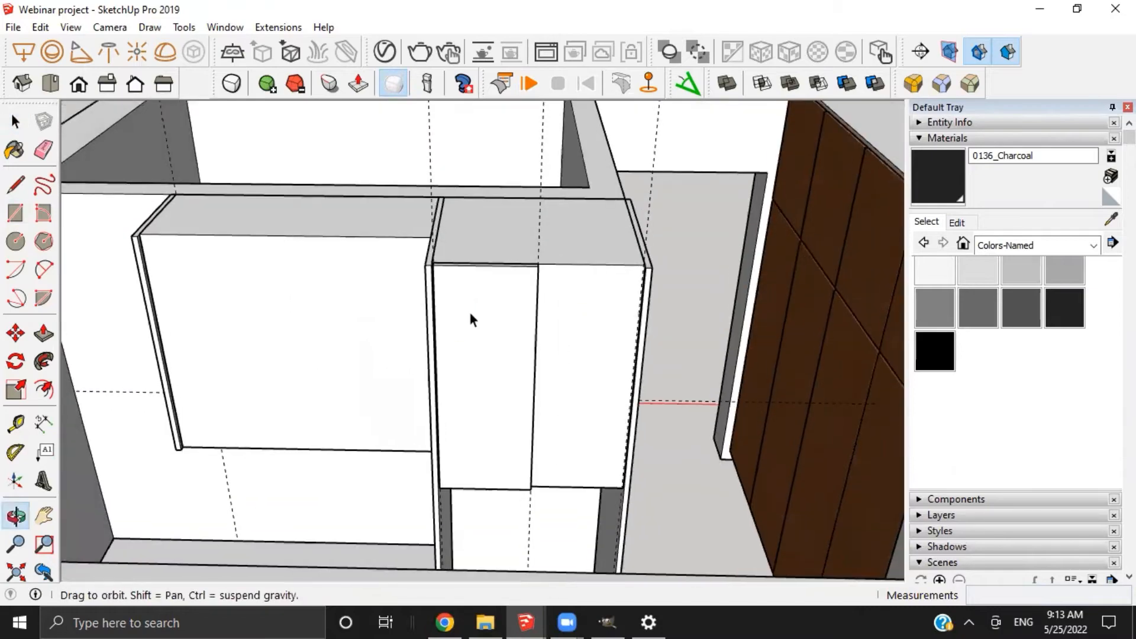
scroll(471, 313, up, 3)
click(471, 309)
scroll(469, 308, down, 6)
mouse_move(390, 296)
shift+middle_down()
mouse_move(375, 316)
mouse_move(360, 305)
mouse_move(380, 253)
mouse_move(398, 317)
shift+middle_up()
scroll(398, 312, up, 5)
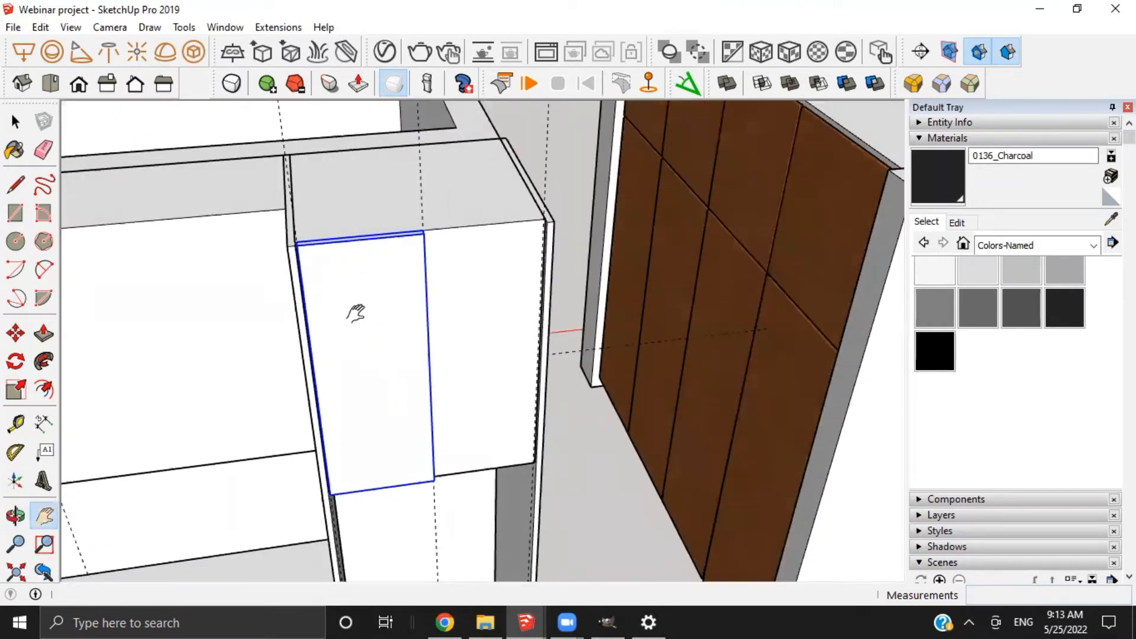
shift+middle_drag(356, 313, 378, 345)
middle_drag(305, 297, 372, 280)
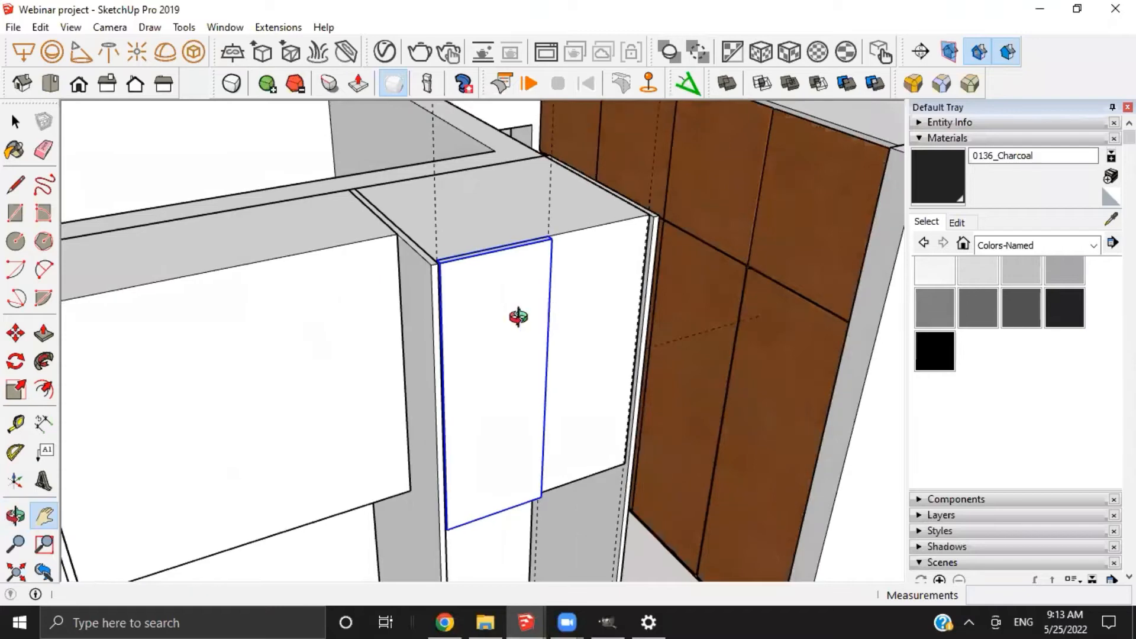
middle_drag(517, 317, 363, 291)
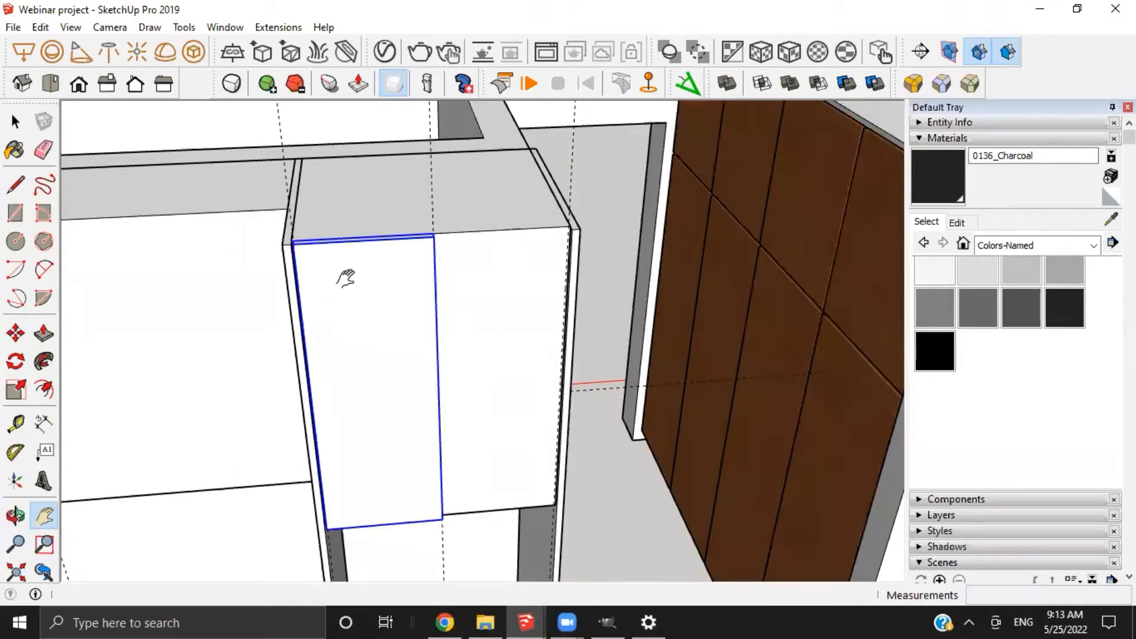
middle_drag(325, 274, 359, 260)
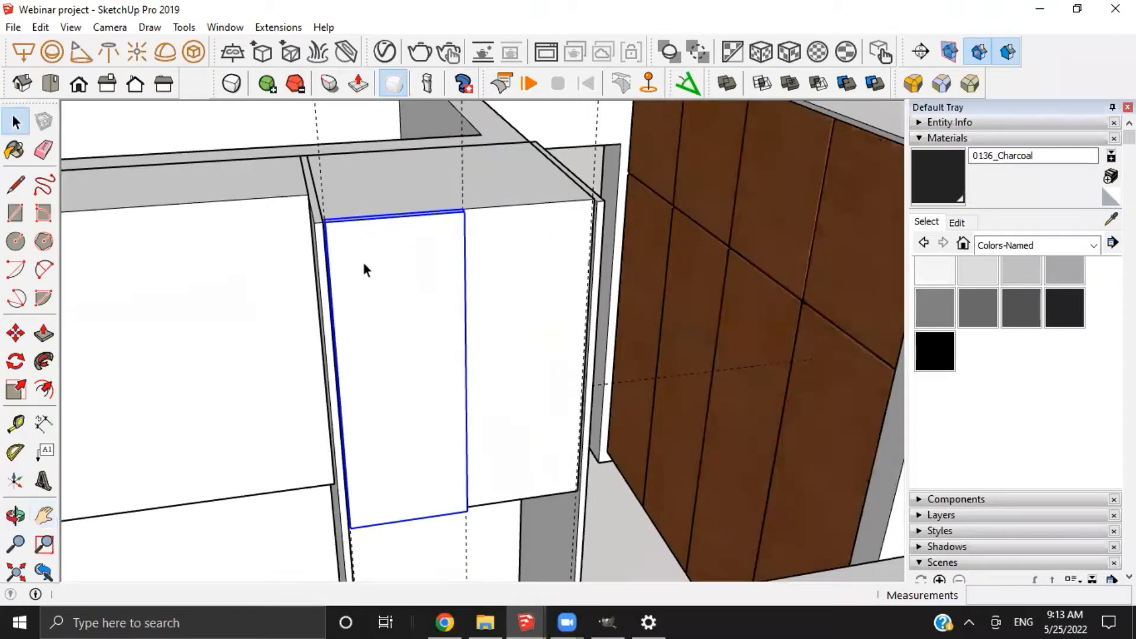
double_click(362, 269)
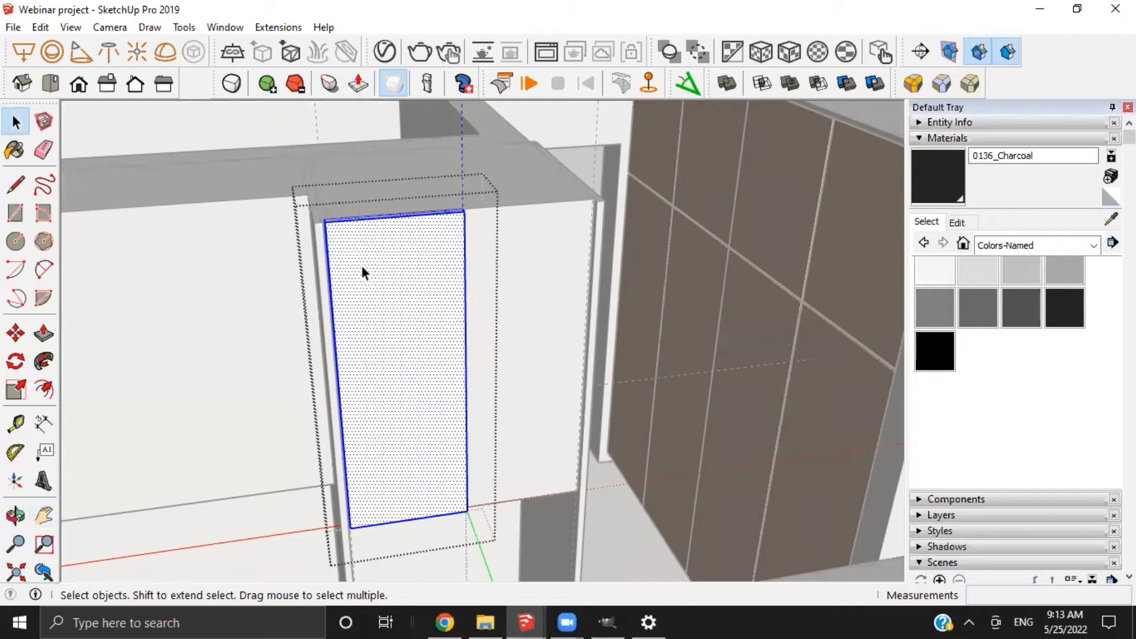
key(g)
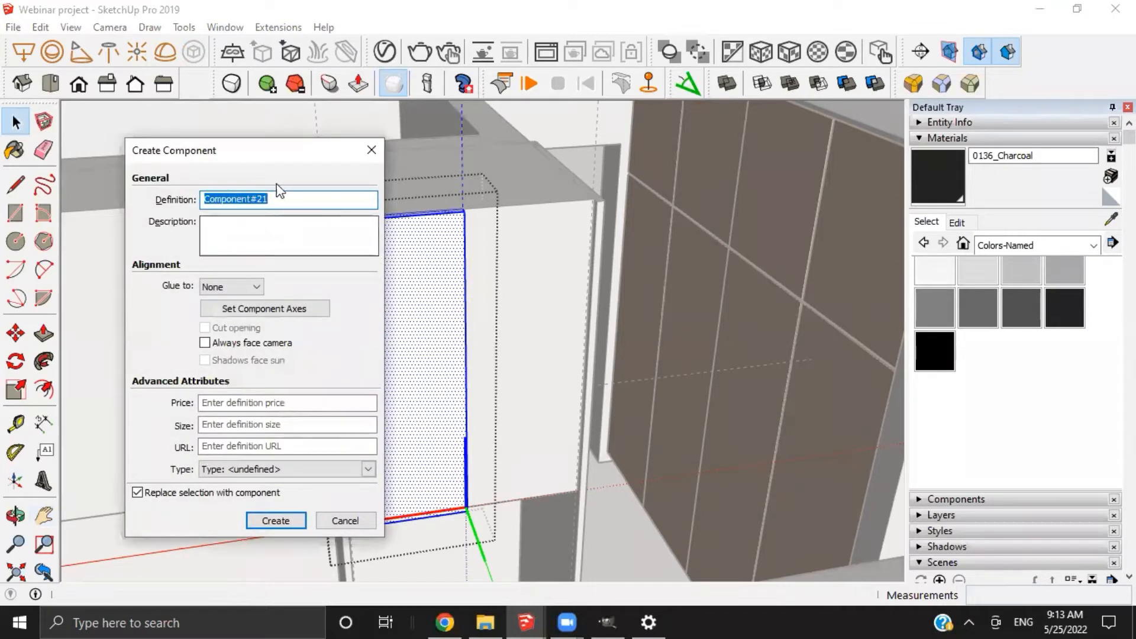
drag(269, 155, 222, 94)
click(236, 459)
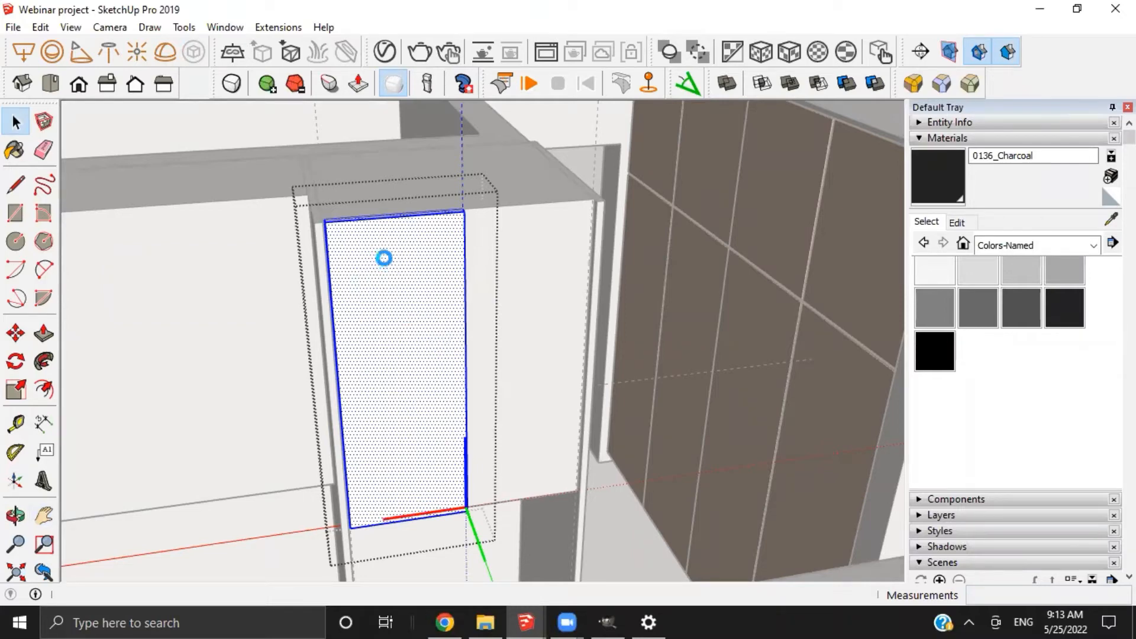
Copy the door component sideways so its corner meets the original door's opposite top corner
middle_drag(384, 258, 399, 279)
scroll(303, 232, up, 5)
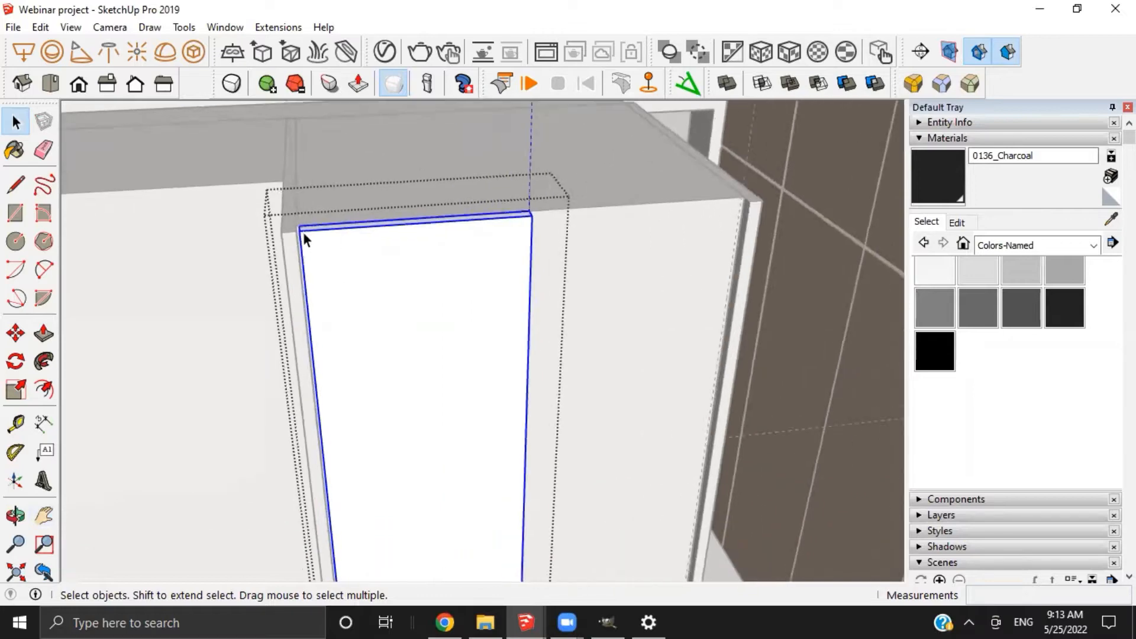
key(m)
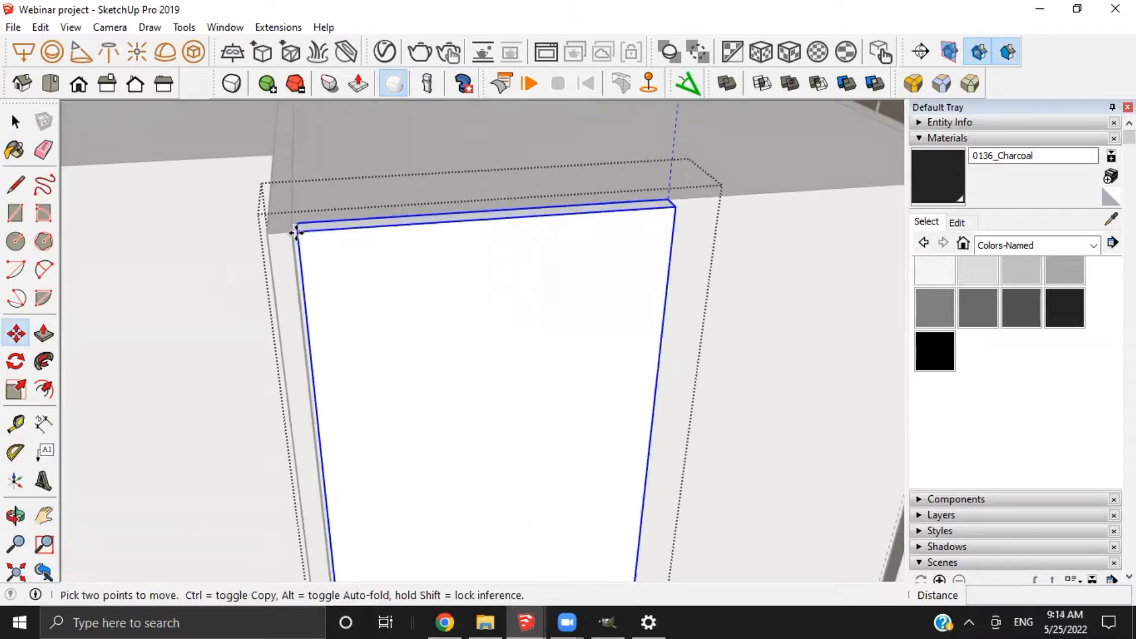
key(ctrl)
click(297, 232)
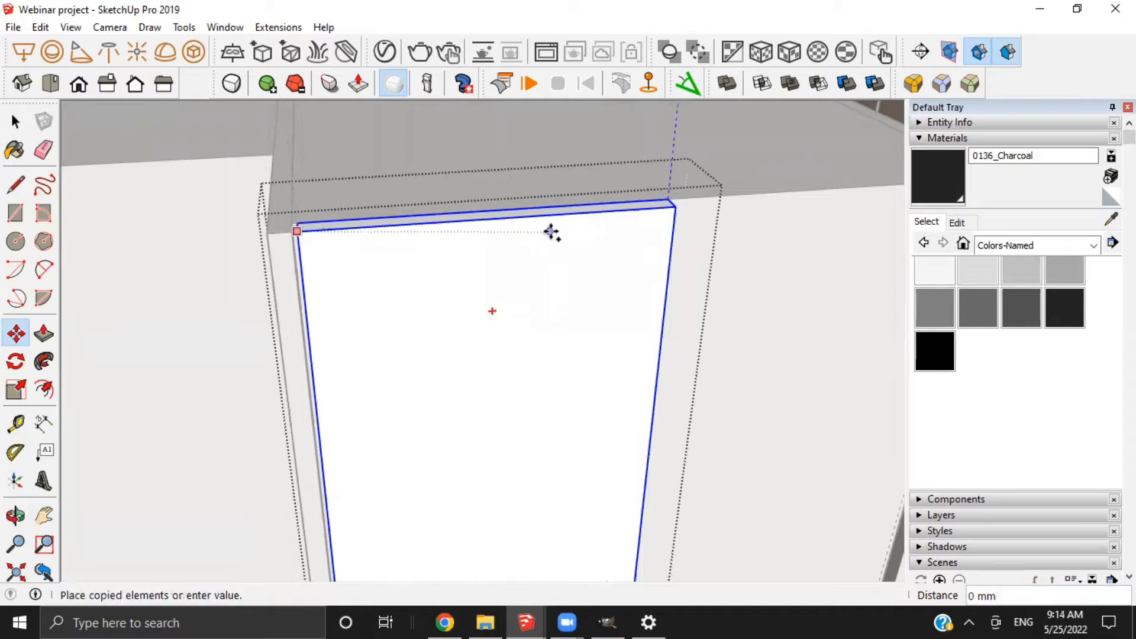
click(673, 206)
Move the copied door 5 mm away from the first door to leave a gap between them
key(h)
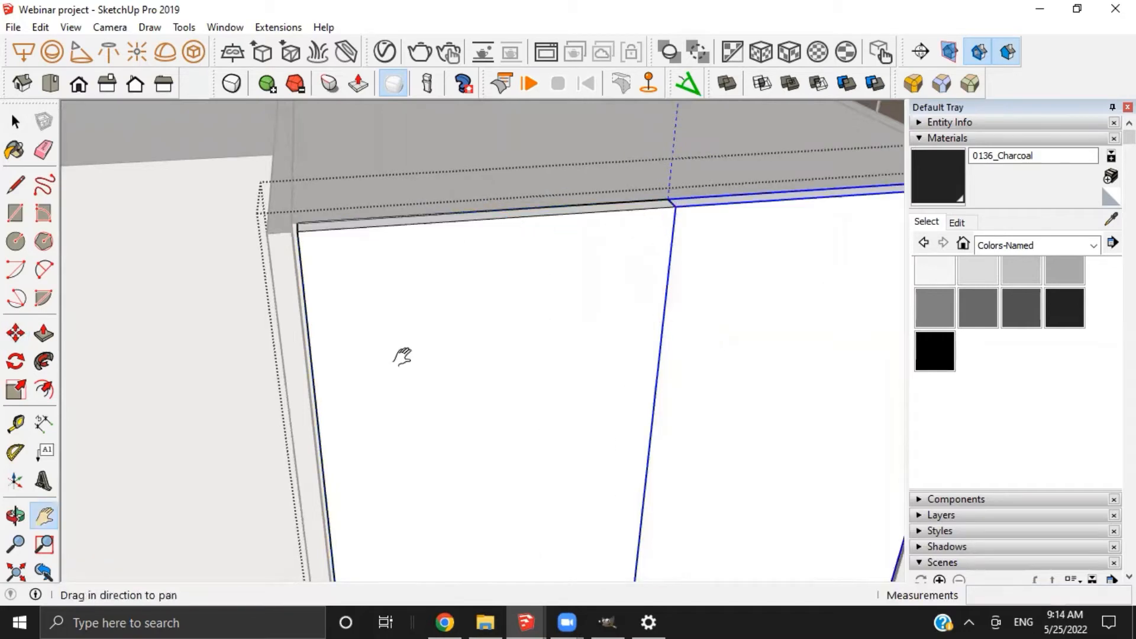
drag(402, 357, 343, 245)
scroll(355, 244, up, 6)
key(m)
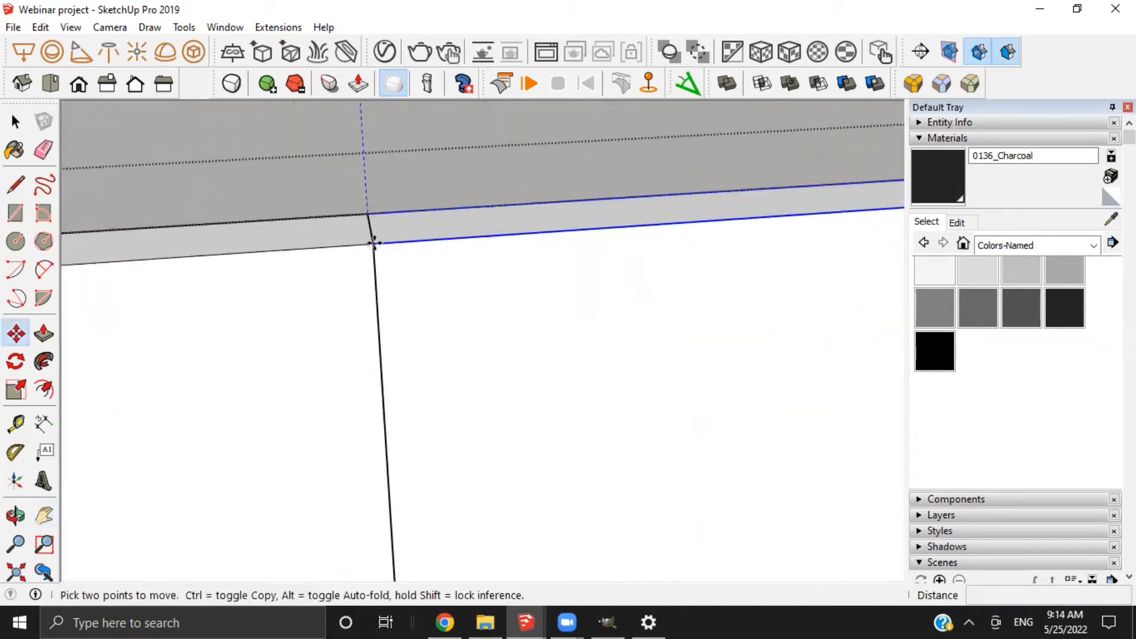
click(373, 242)
click(392, 241)
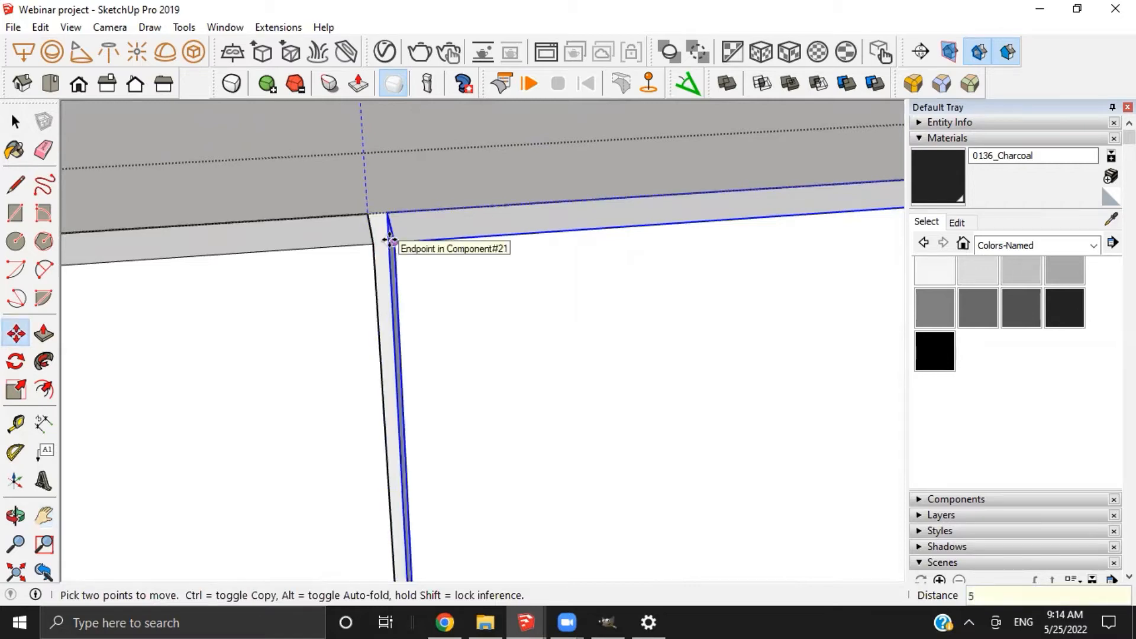
Scale both doors together in width until they end at the outer side guide, and close the group
scroll(431, 297, down, 5)
middle_drag(431, 297, 405, 309)
key(space)
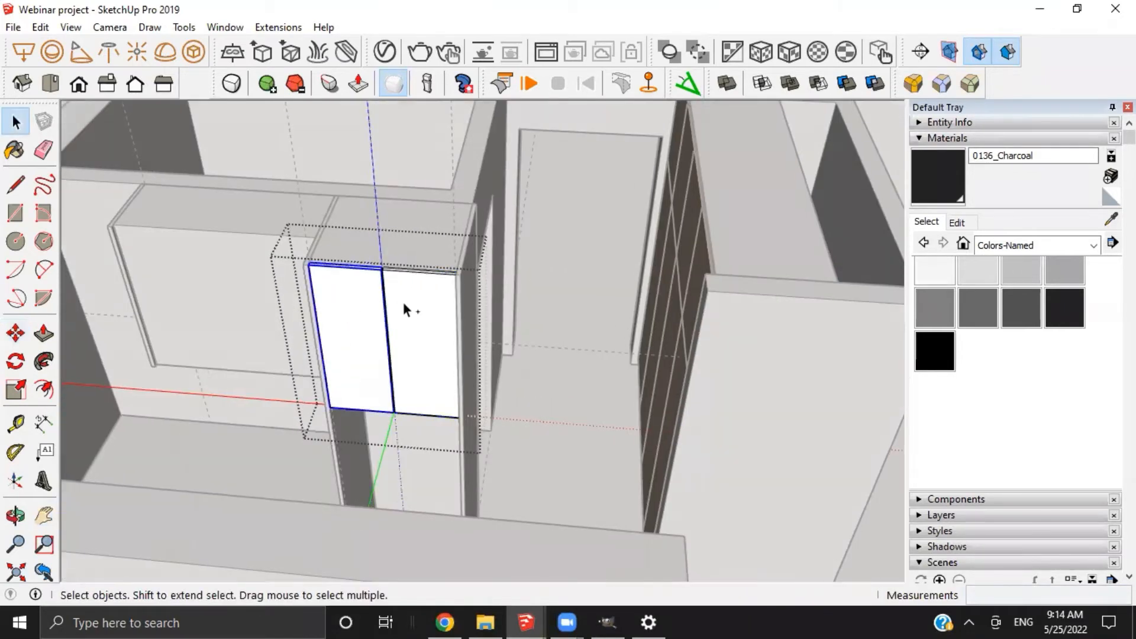
middle_drag(380, 253, 502, 441)
scroll(562, 349, up, 2)
key(s)
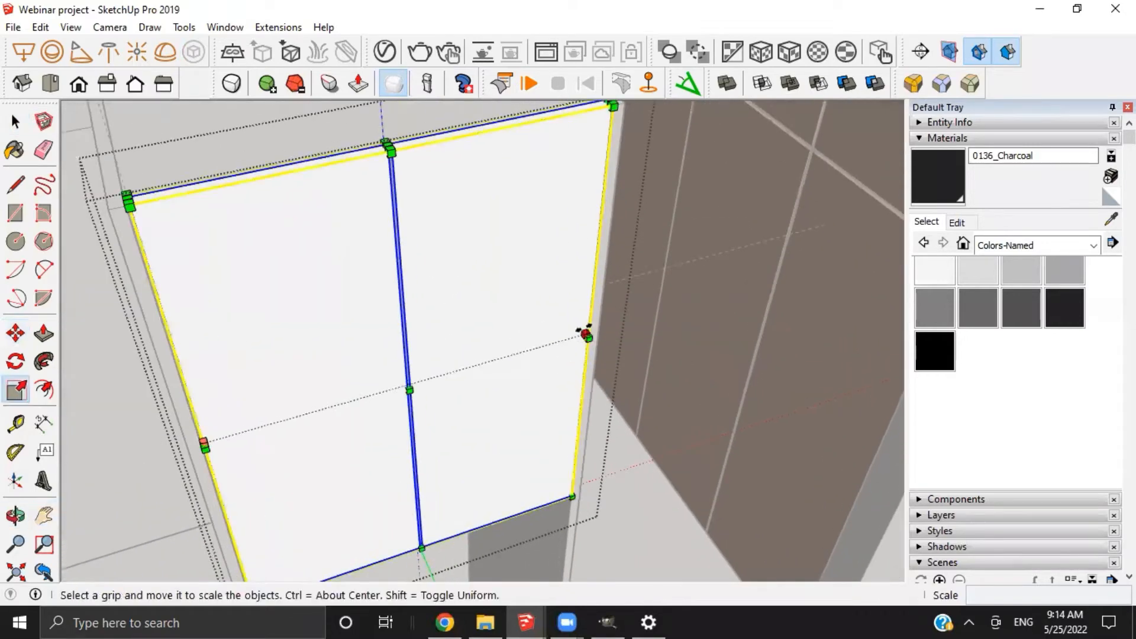
click(583, 329)
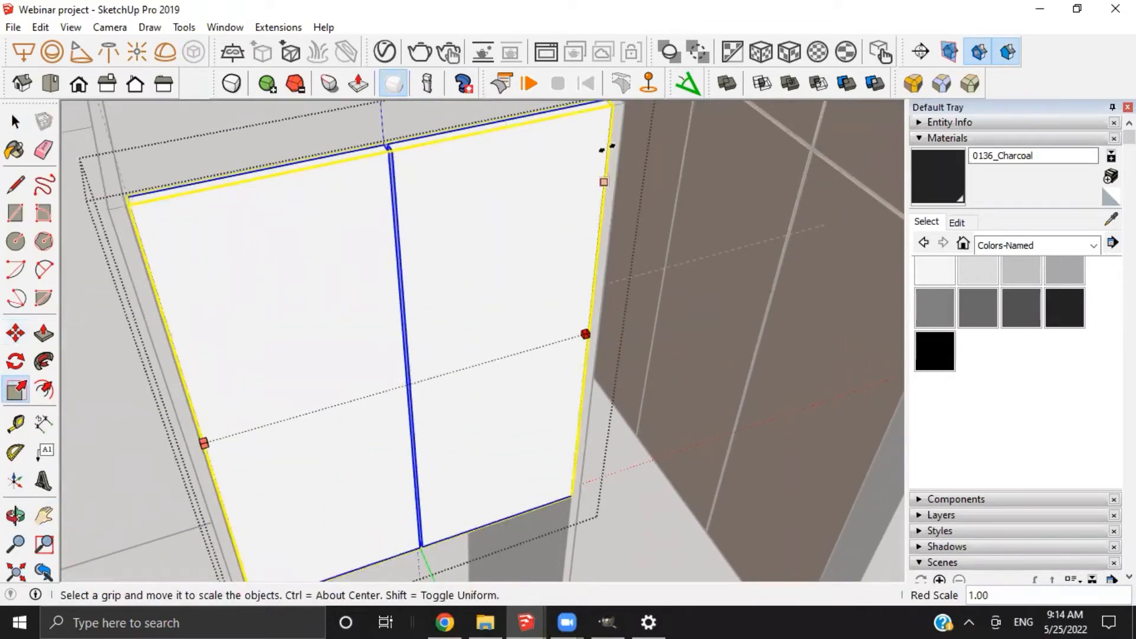
middle_drag(538, 211, 584, 200)
scroll(583, 200, up, 5)
scroll(565, 199, up, 3)
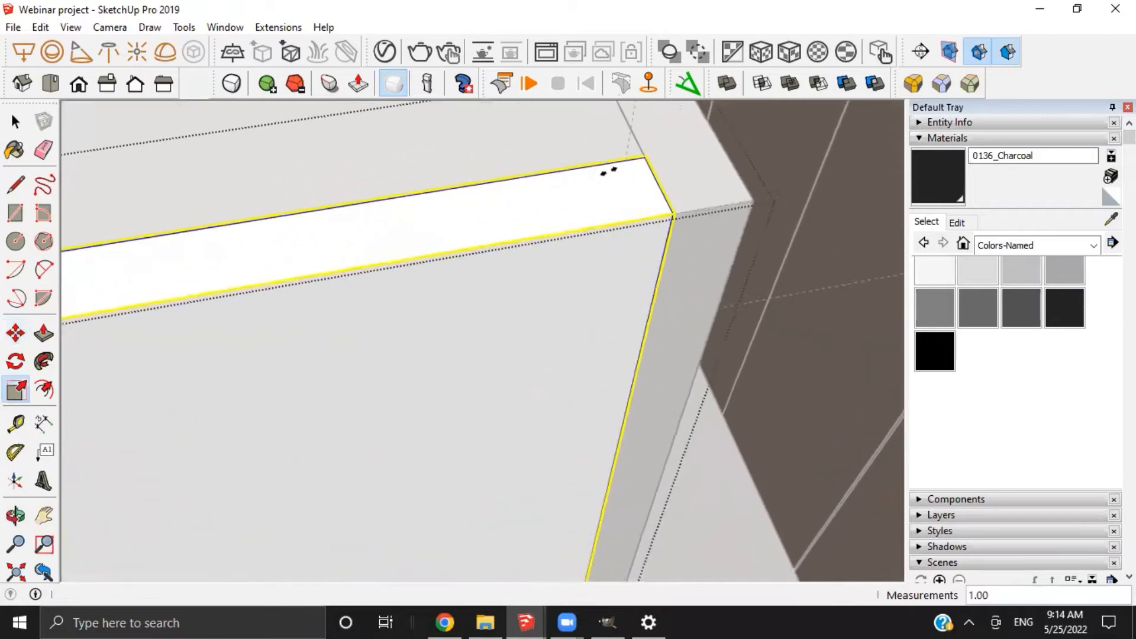
click(627, 165)
scroll(606, 175, down, 5)
scroll(562, 281, down, 5)
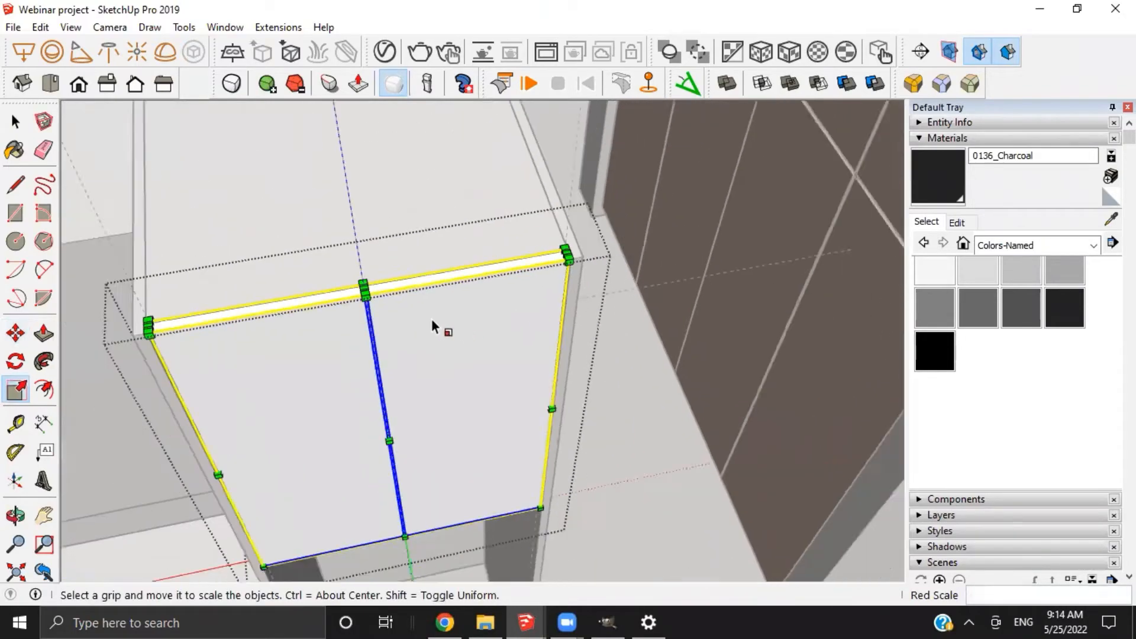
shift+middle_drag(431, 318, 463, 386)
key(space)
click(474, 218)
Place vertical guides 5 mm inside both side edges of the wider upper cabinet front
scroll(463, 386, down, 3)
middle_drag(621, 387, 442, 352)
scroll(436, 432, up, 3)
scroll(444, 398, down, 3)
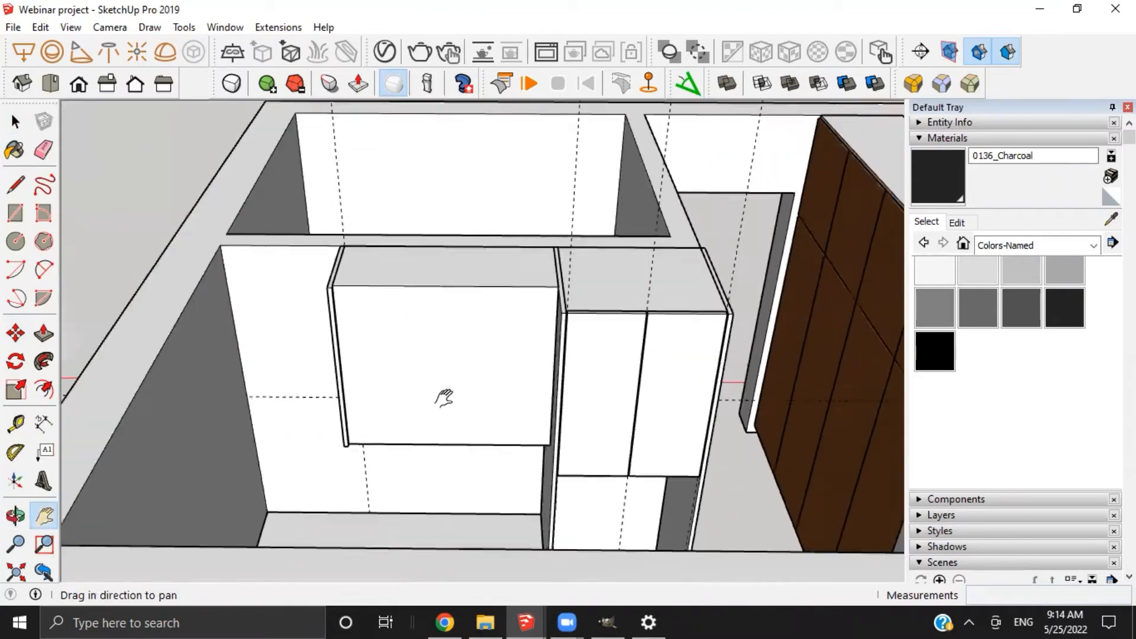
scroll(535, 385, up, 4)
key(t)
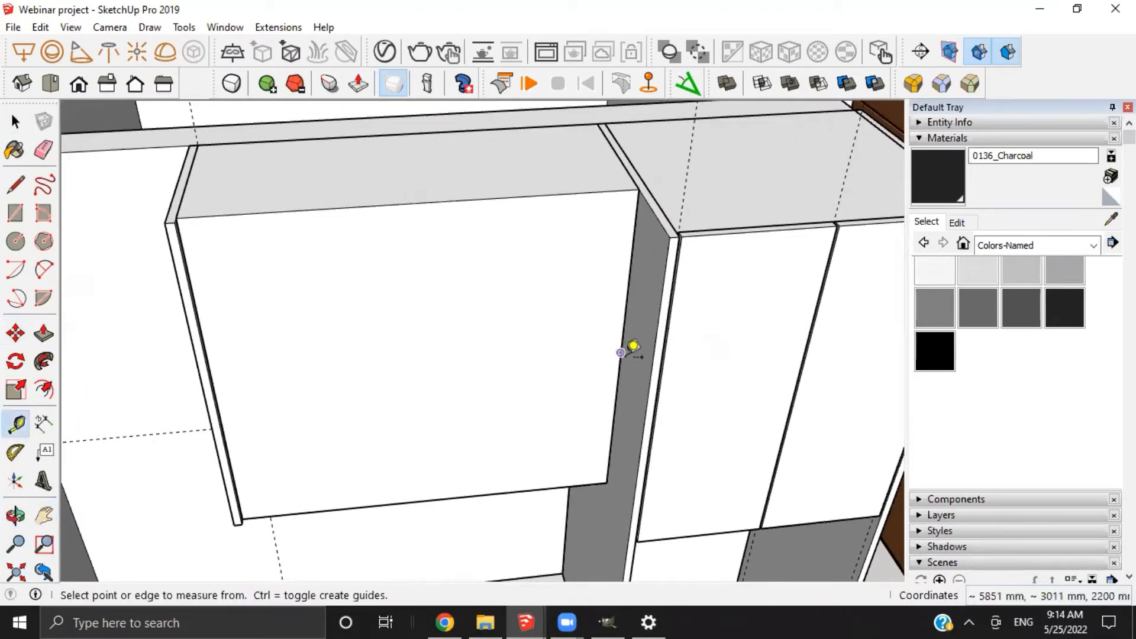
click(596, 354)
text(5)
key(Return)
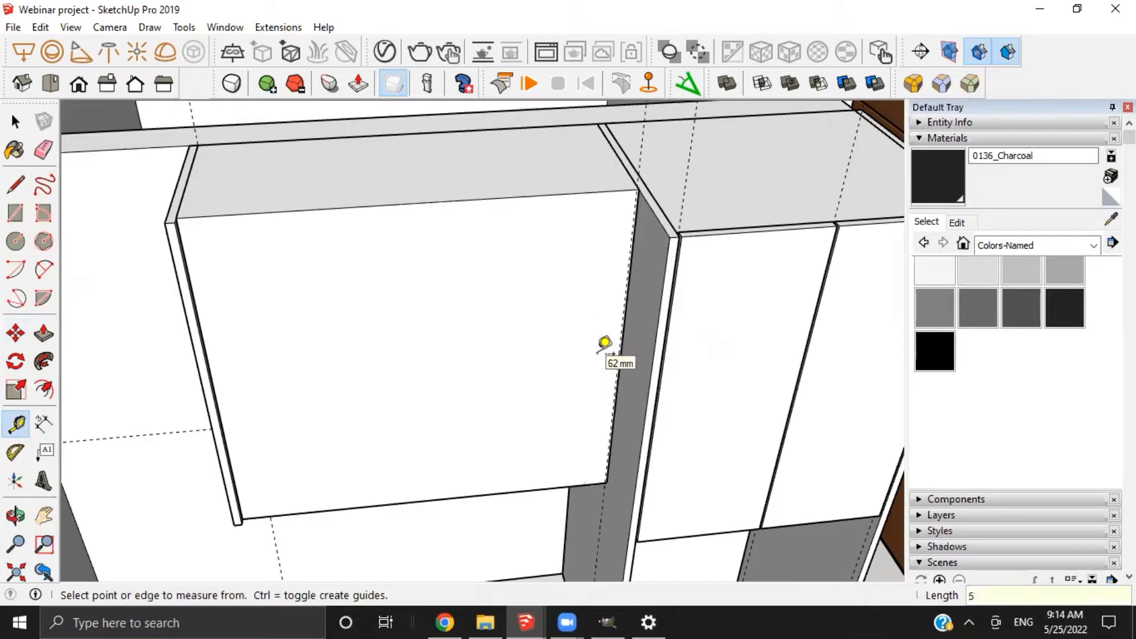
scroll(592, 361, up, 3)
scroll(95, 376, down, 2)
shift+middle_drag(378, 391, 241, 360)
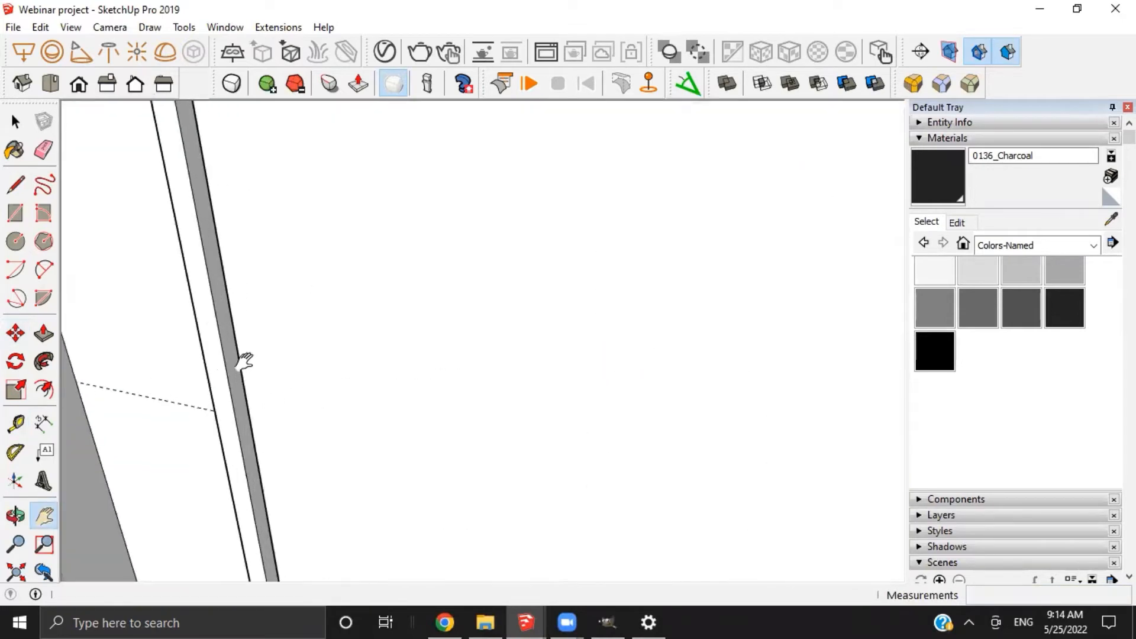
click(235, 343)
key(Return)
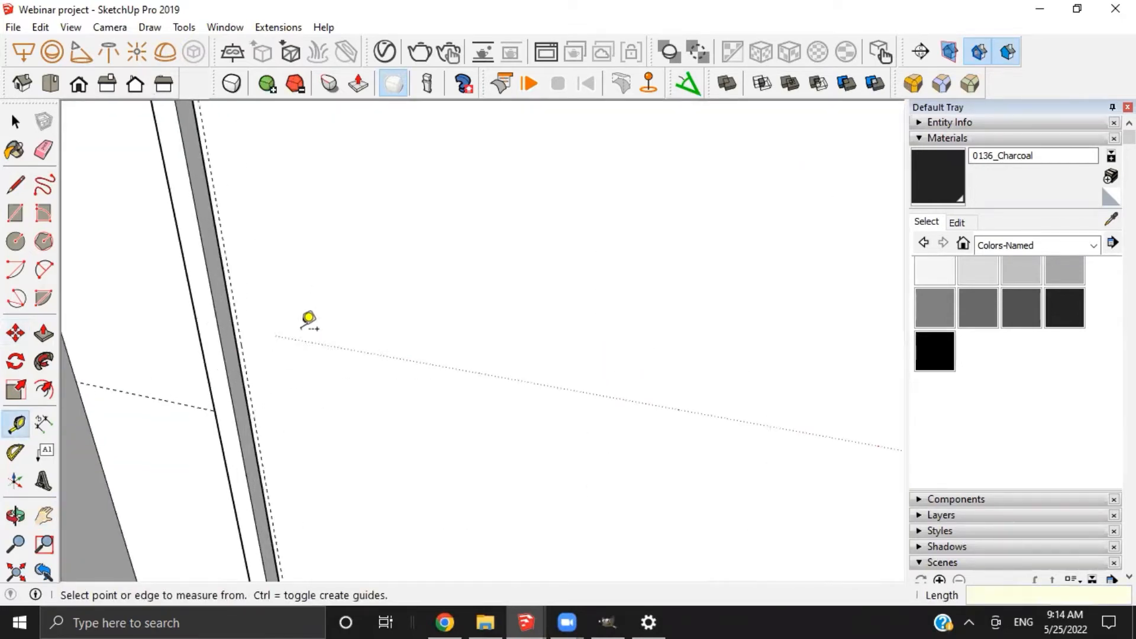
Place a vertical guide halfway between the wider cabinet's two side guides, at 990/2 mm
scroll(260, 355, up, 1)
click(234, 371)
scroll(349, 379, down, 5)
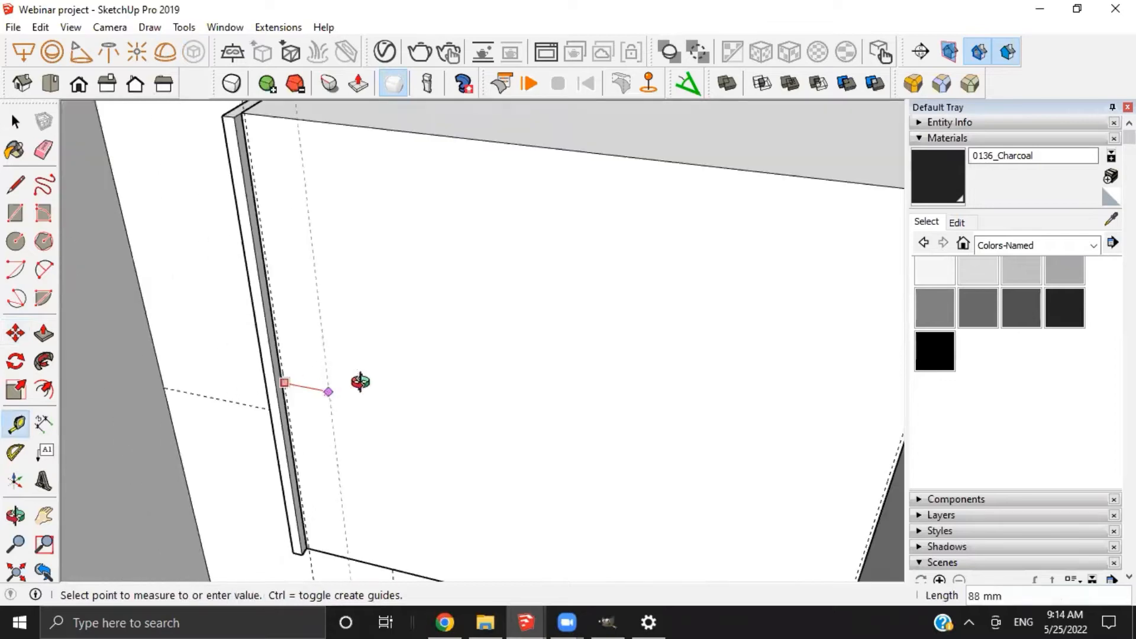
scroll(733, 349, up, 4)
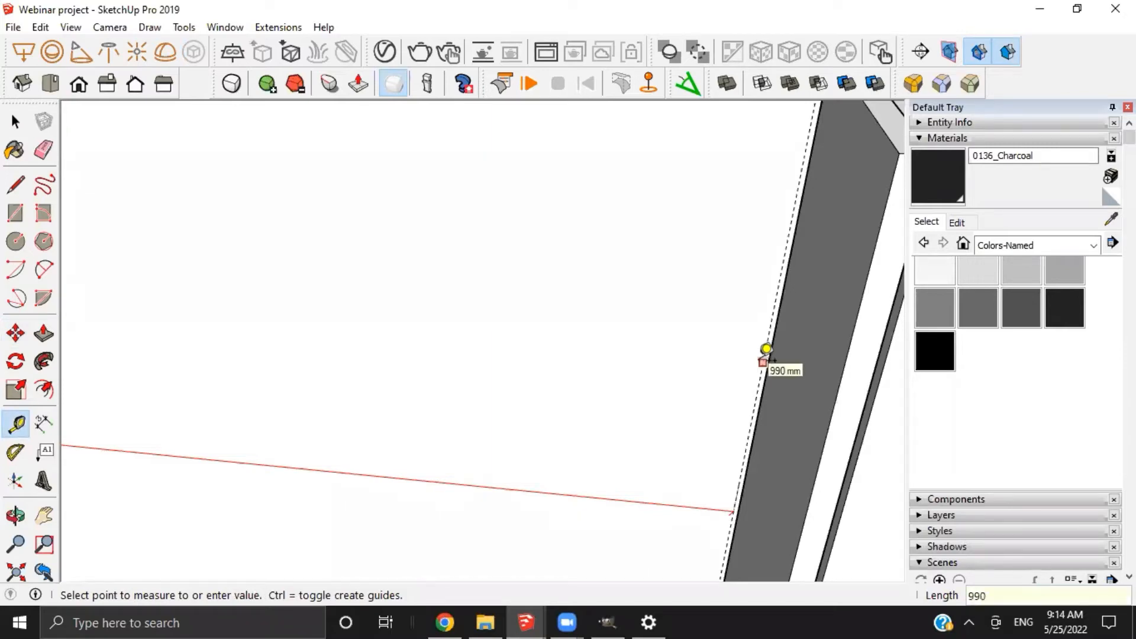
text(990/2)
key(Return)
scroll(592, 416, down, 5)
shift+middle_drag(544, 423, 500, 341)
scroll(619, 494, up, 3)
scroll(598, 449, up, 3)
scroll(565, 518, down, 5)
shift+middle_drag(500, 340, 654, 331)
scroll(486, 298, up, 4)
key(space)
click(487, 290)
scroll(541, 302, down, 3)
key(m)
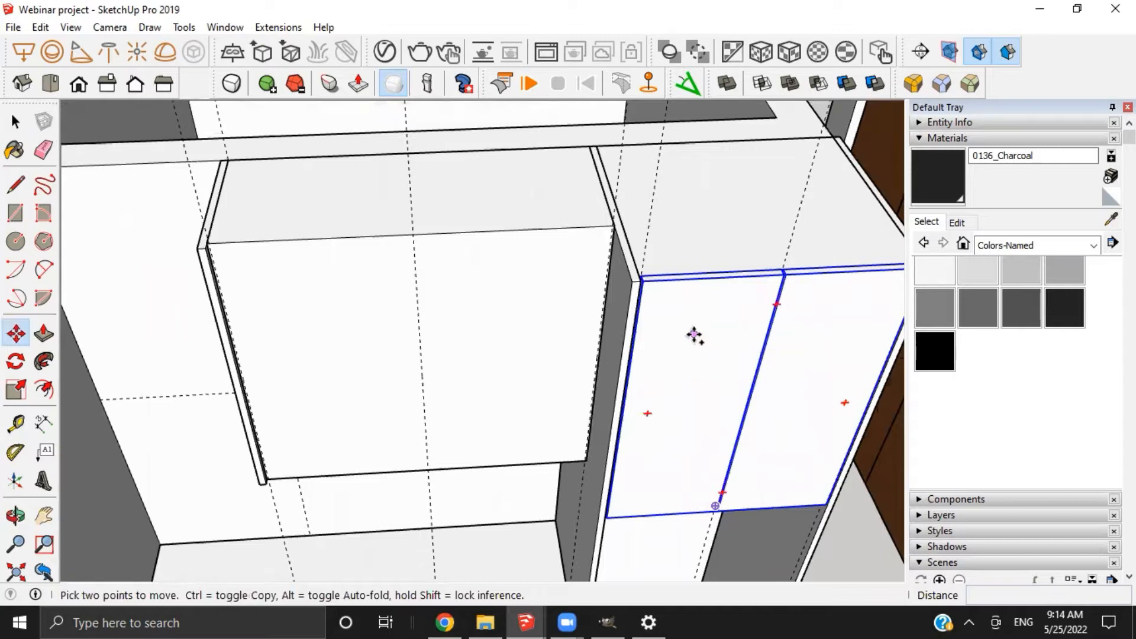
key(ctrl)
click(693, 334)
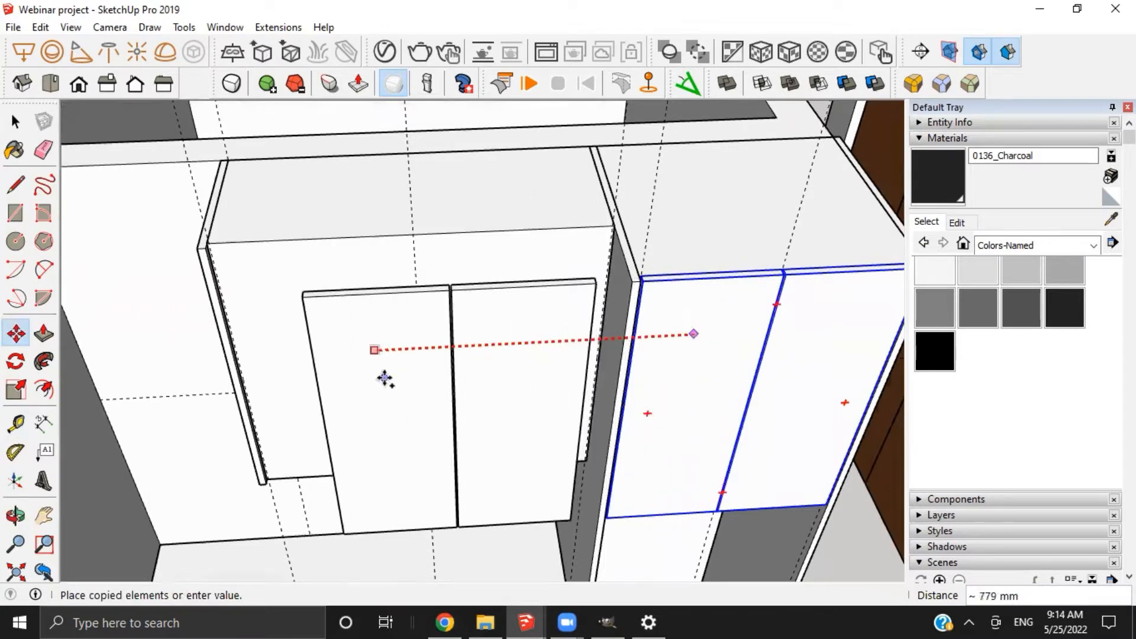
click(385, 375)
key(space)
Inside the door group, copy the door nearest the wider cabinet to a spot in front of that cabinet
click(693, 349)
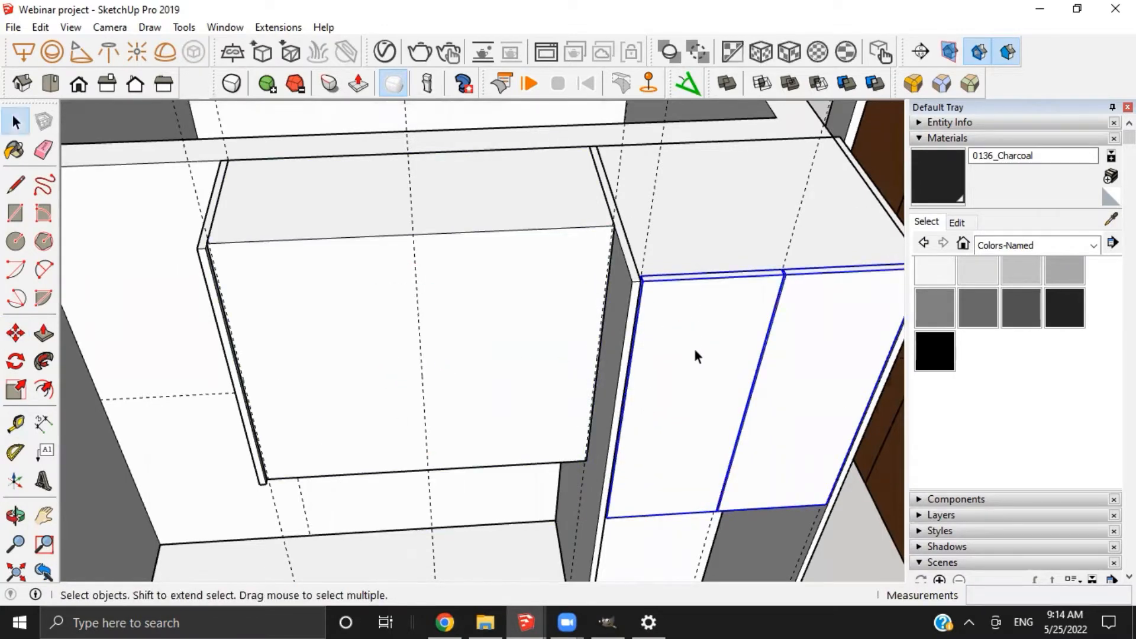
double_click(694, 349)
click(693, 349)
key(m)
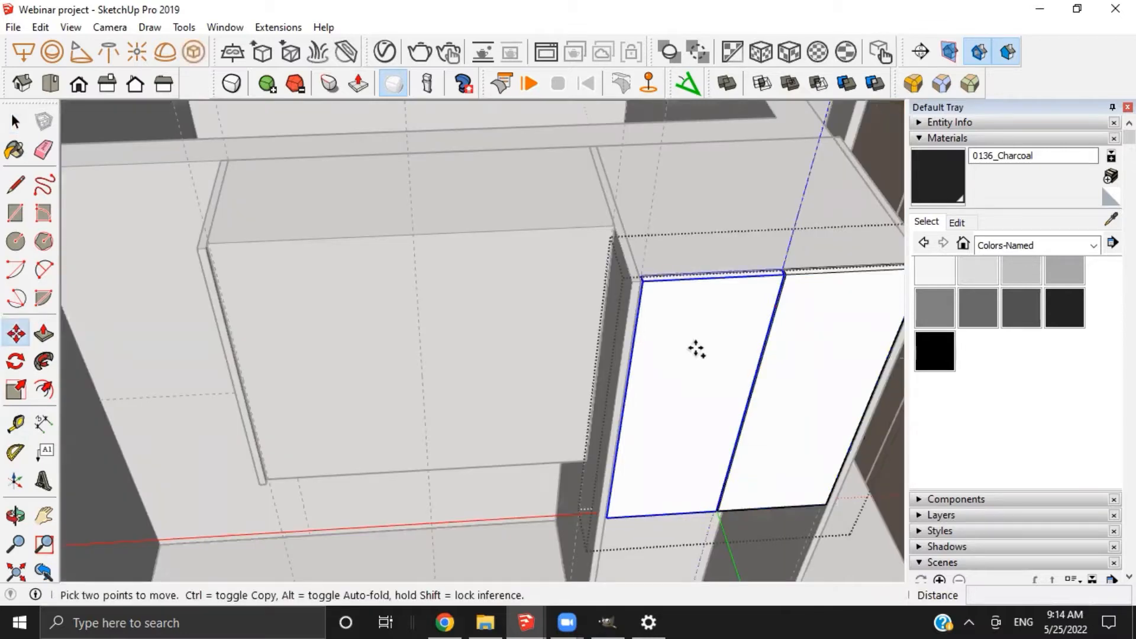
click(695, 349)
click(500, 390)
Move the copied door back onto the wider cabinet's front face and align its top corner with the nearer side guide
middle_drag(418, 261, 509, 325)
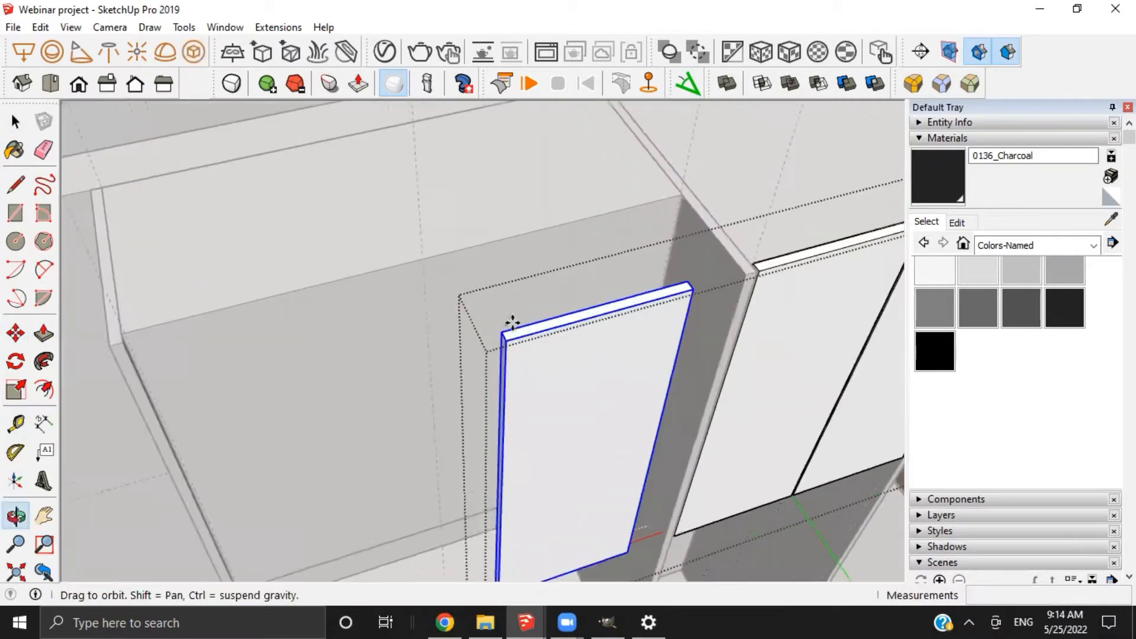
scroll(515, 336, up, 2)
click(518, 339)
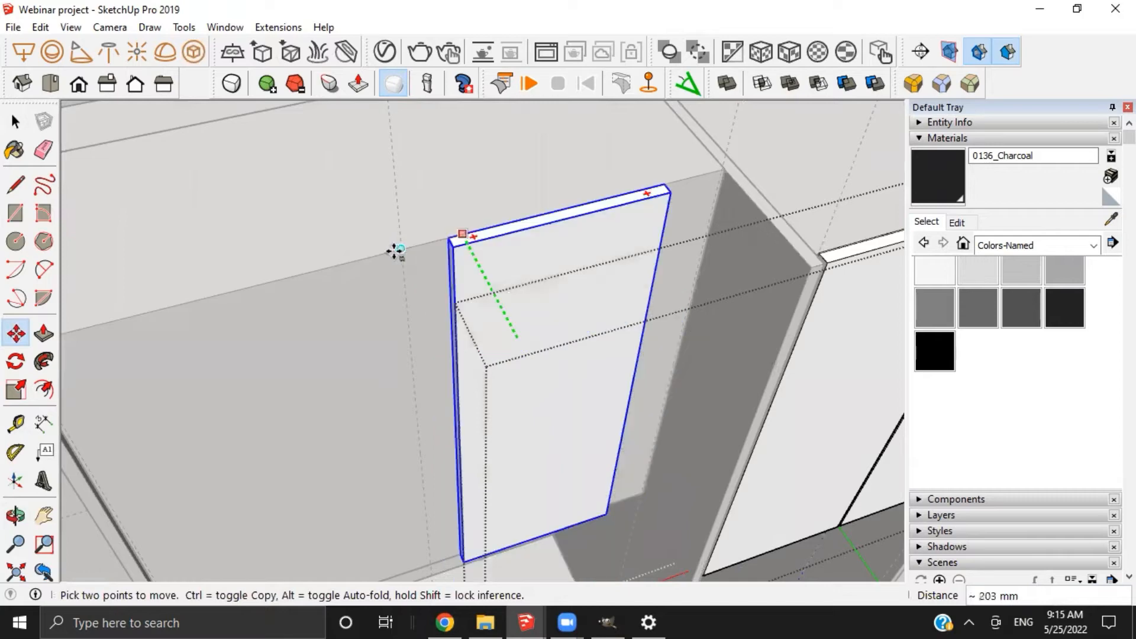
middle_drag(393, 251, 593, 223)
scroll(601, 291, up, 4)
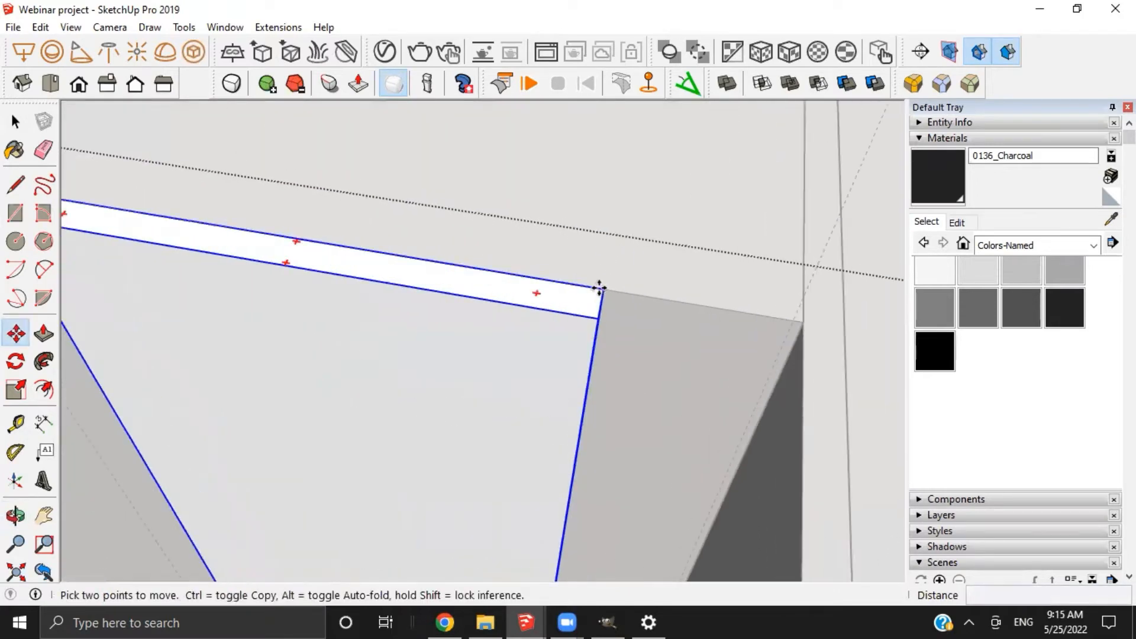
scroll(773, 322, down, 3)
click(791, 325)
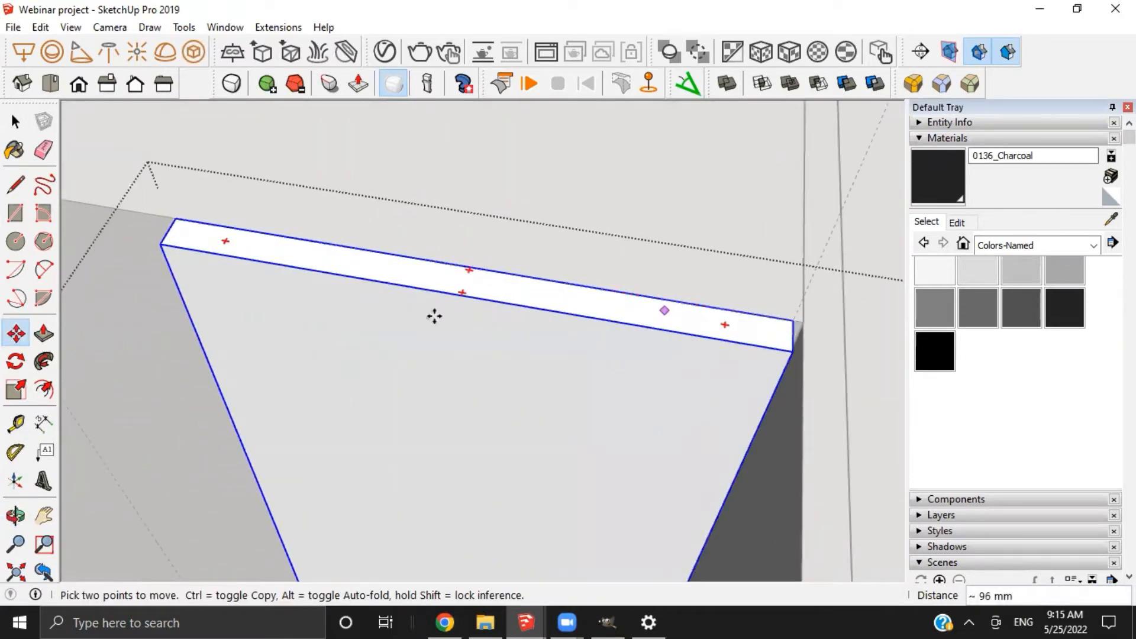
Scale the copied door sideways so it spans from the wider cabinet's side guide to its middle guide
middle_drag(434, 314, 555, 348)
scroll(499, 314, down, 3)
key(s)
scroll(556, 353, up, 5)
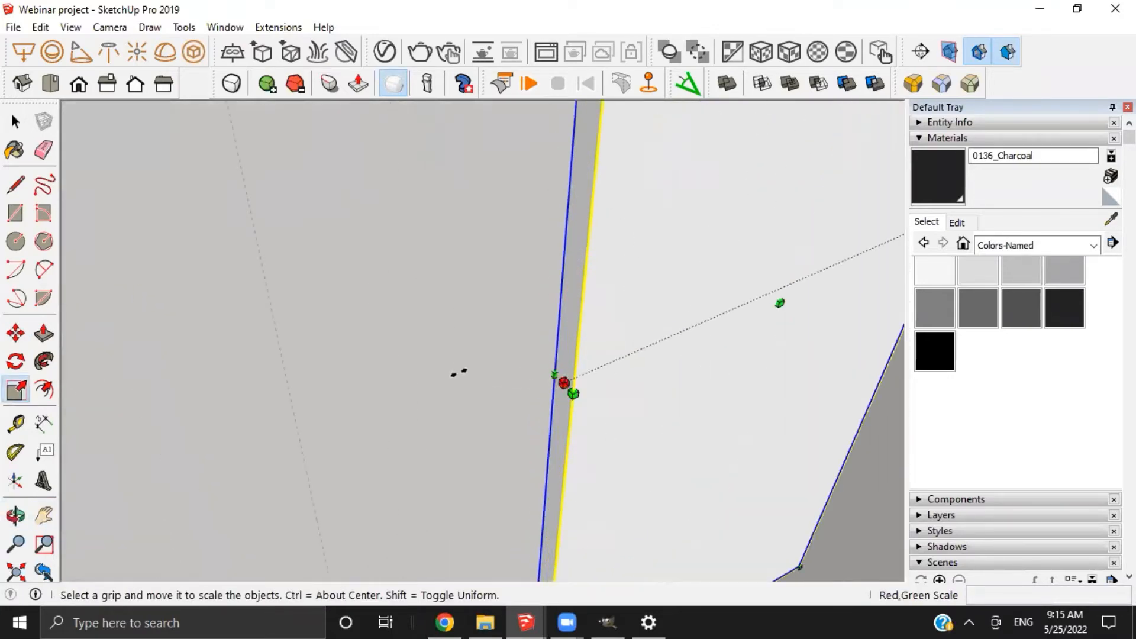
scroll(453, 373, down, 6)
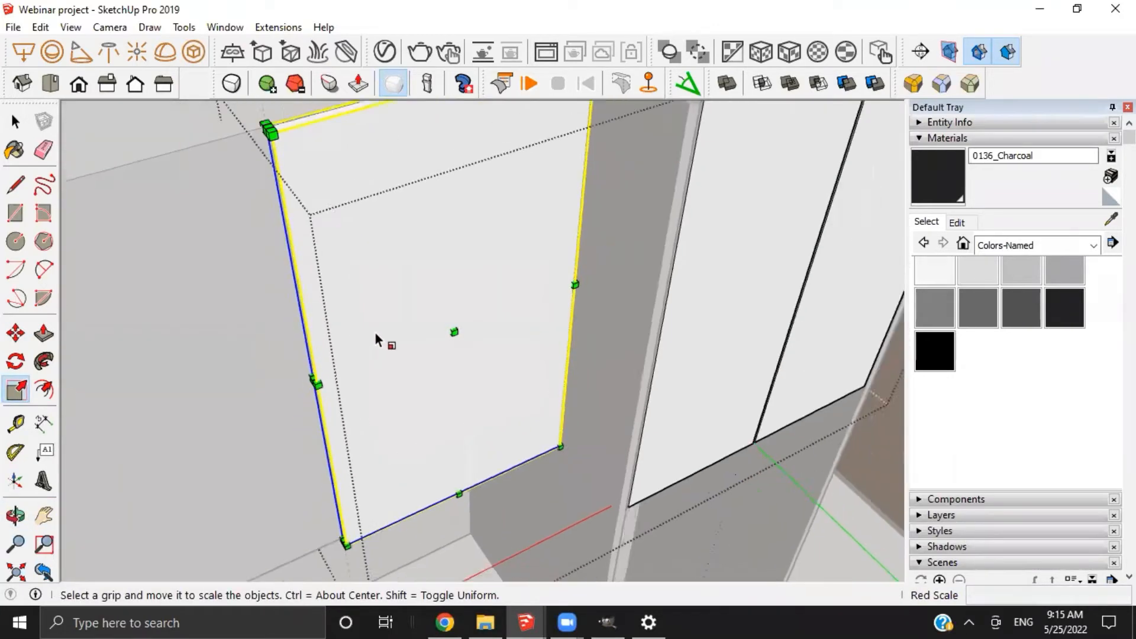
middle_drag(376, 340, 420, 345)
scroll(277, 279, down, 5)
scroll(420, 345, up, 1)
key(space)
key(Escape)
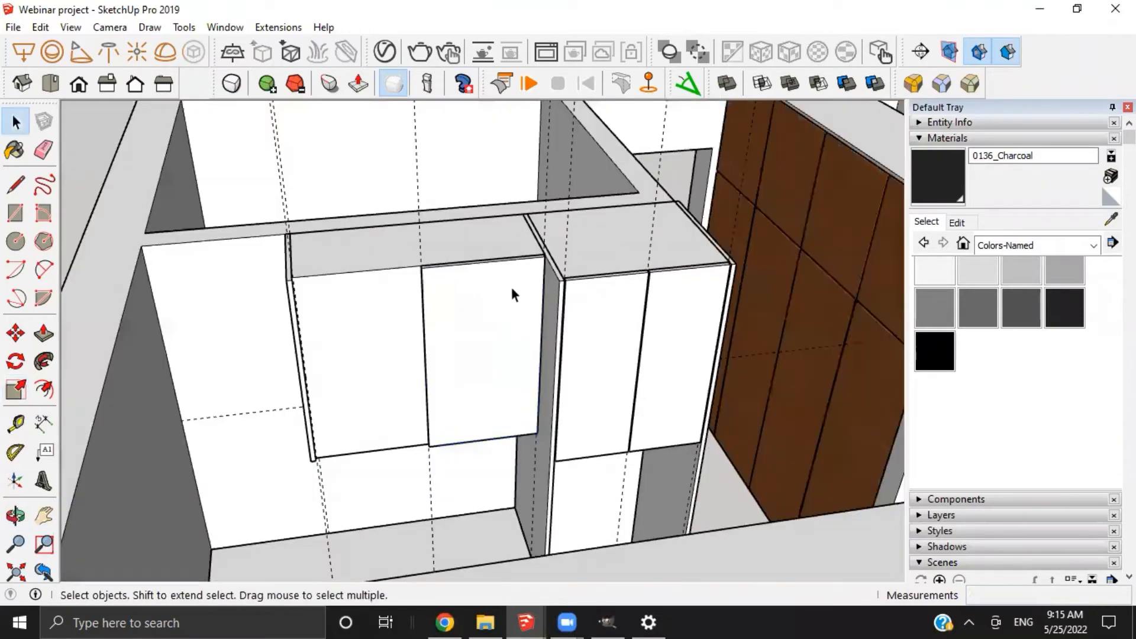
Copy the resized door onto the other half of the wider cabinet's front, 5 mm away from the first door
click(512, 294)
double_click(512, 294)
key(m)
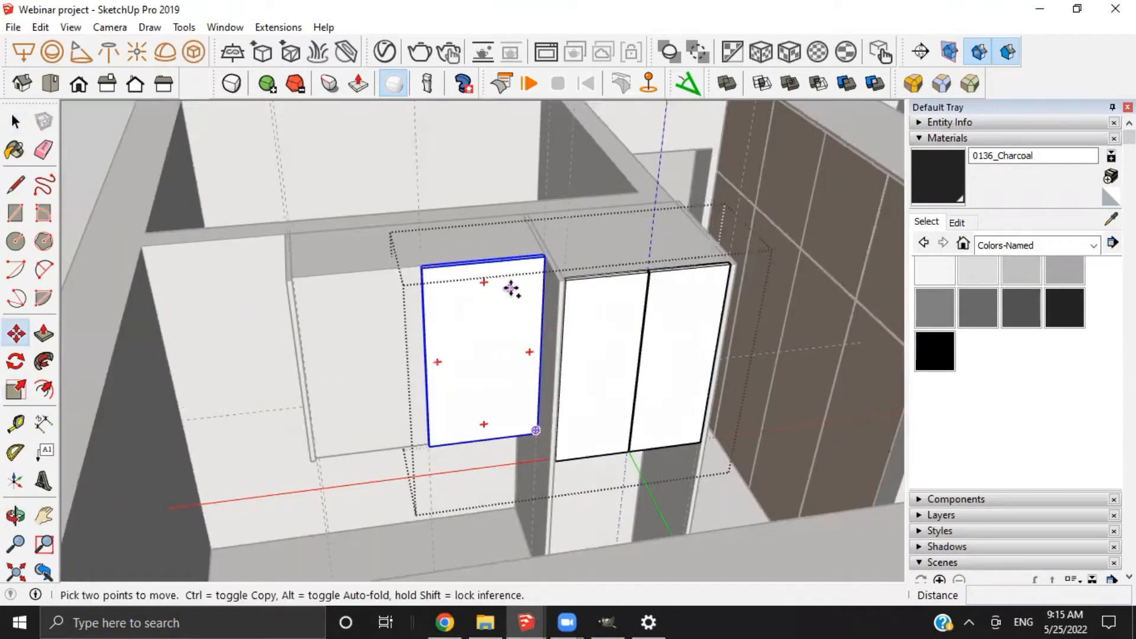
key(ctrl)
click(509, 291)
click(372, 303)
click(365, 297)
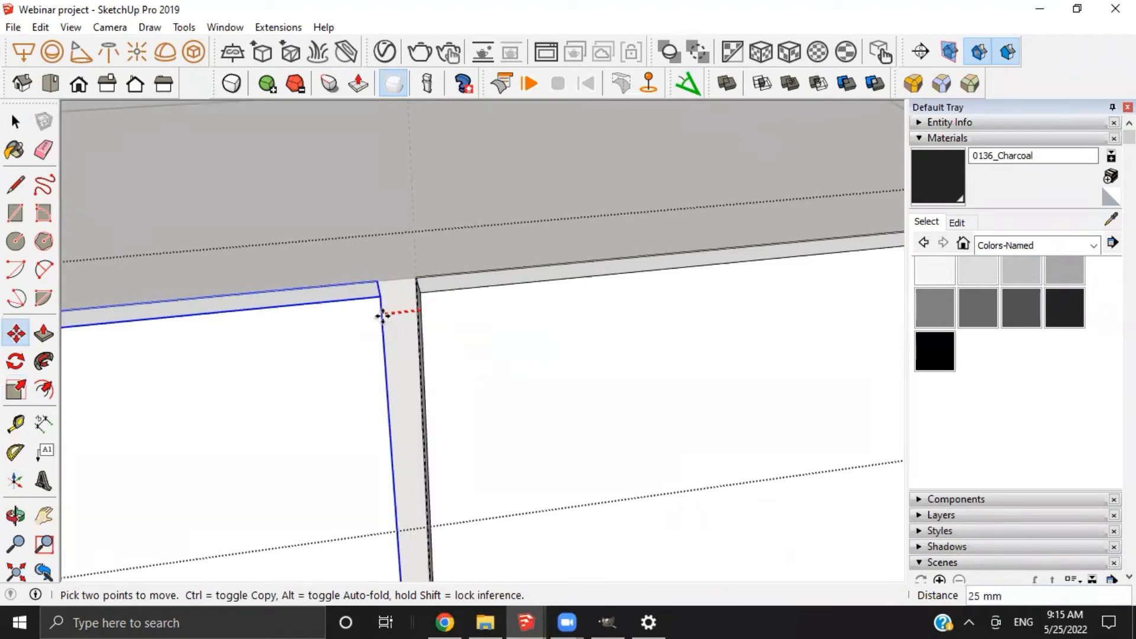
text(5)
scroll(383, 313, down, 5)
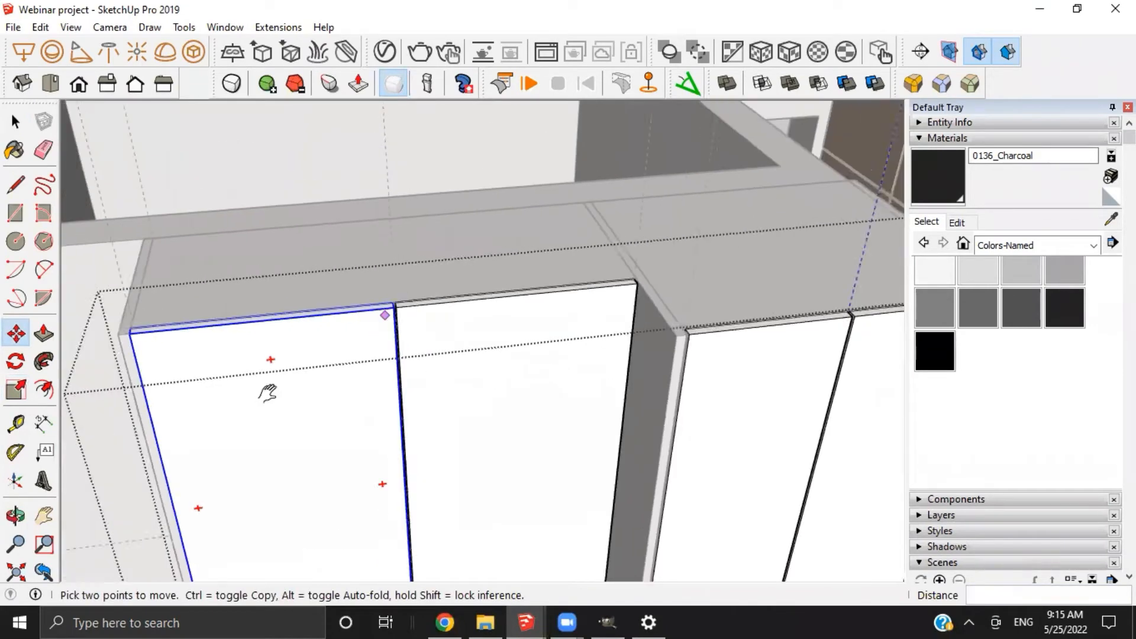
Select both doors of the wider cabinet and scale them together horizontally so their outer edge meets the far side guide
shift+middle_drag(269, 392, 276, 289)
shift+middle_drag(525, 351, 514, 272)
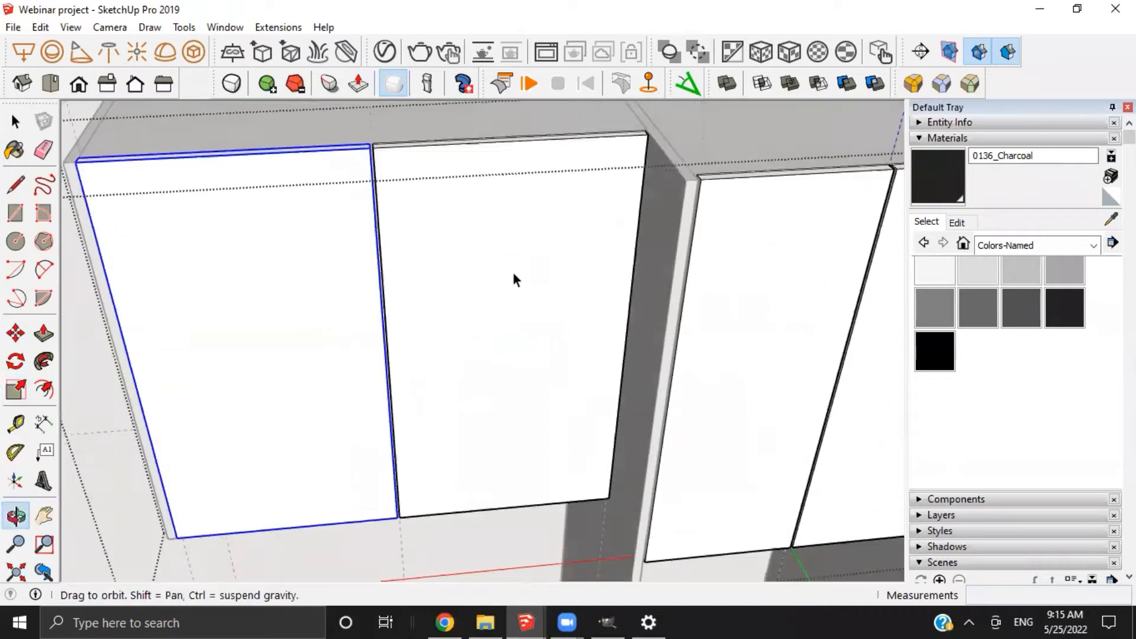
scroll(467, 290, down, 3)
click(461, 292)
ctrl+click(335, 271)
scroll(336, 265, down, 4)
shift+middle_drag(336, 265, 360, 302)
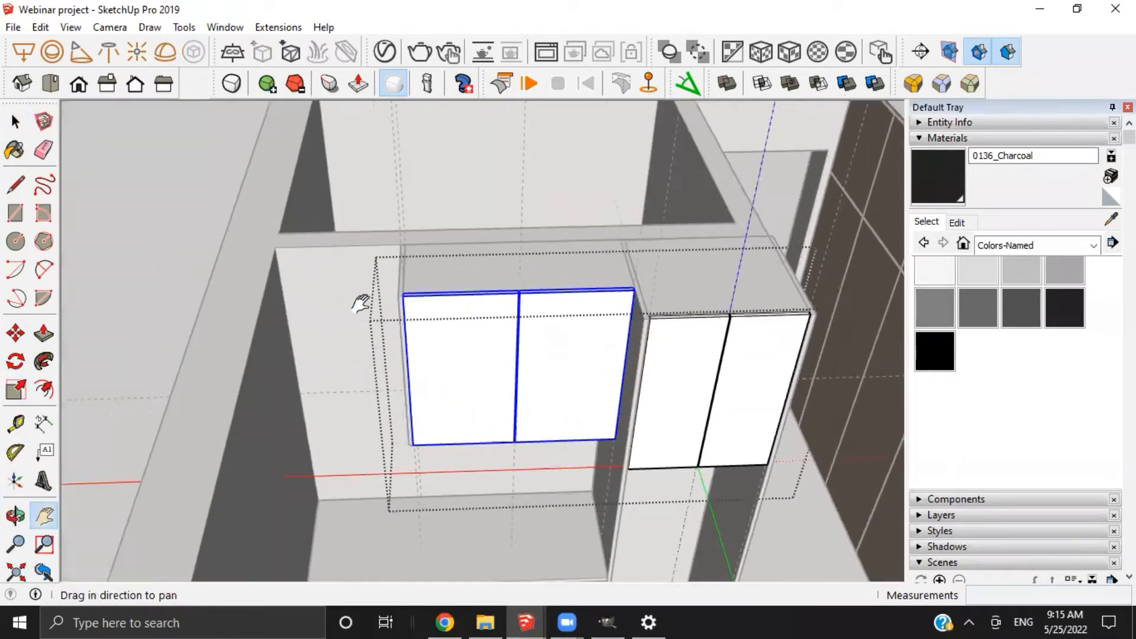
scroll(379, 314, up, 4)
middle_drag(486, 337, 382, 355)
key(s)
scroll(376, 368, up, 3)
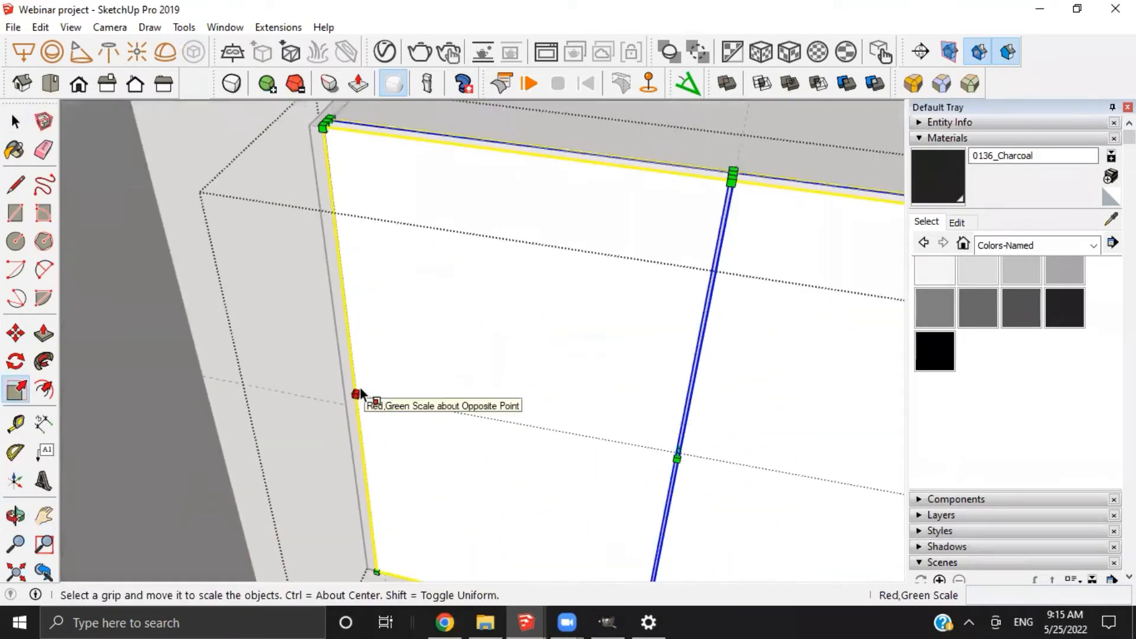
drag(359, 389, 387, 156)
middle_drag(386, 156, 310, 152)
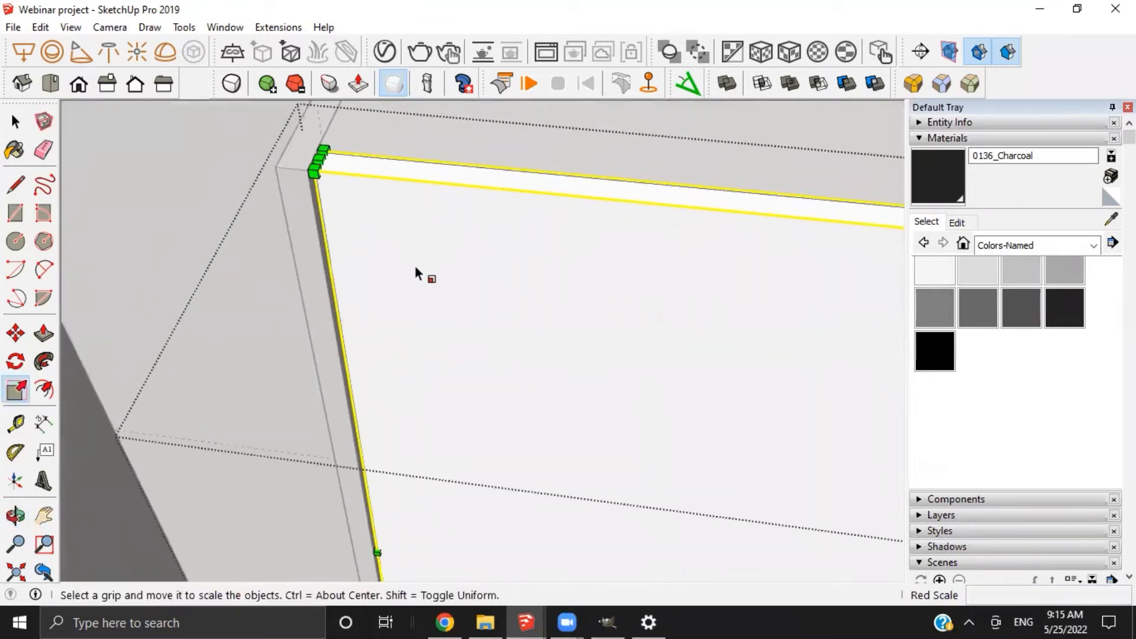
scroll(416, 273, down, 5)
Inside the plinth group, push the front face below the base cabinet inward by 50 mm
middle_drag(431, 330, 464, 436)
scroll(473, 441, up, 5)
scroll(487, 452, down, 4)
shift+middle_drag(318, 410, 460, 471)
scroll(301, 418, up, 3)
scroll(459, 472, up, 3)
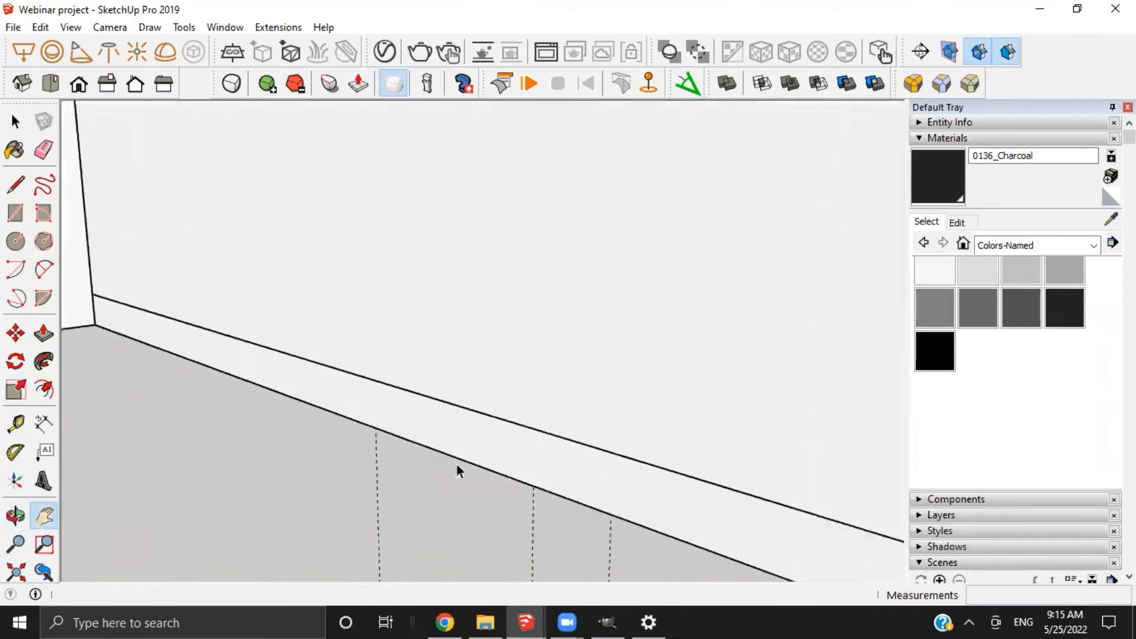
double_click(432, 434)
double_click(433, 433)
key(p)
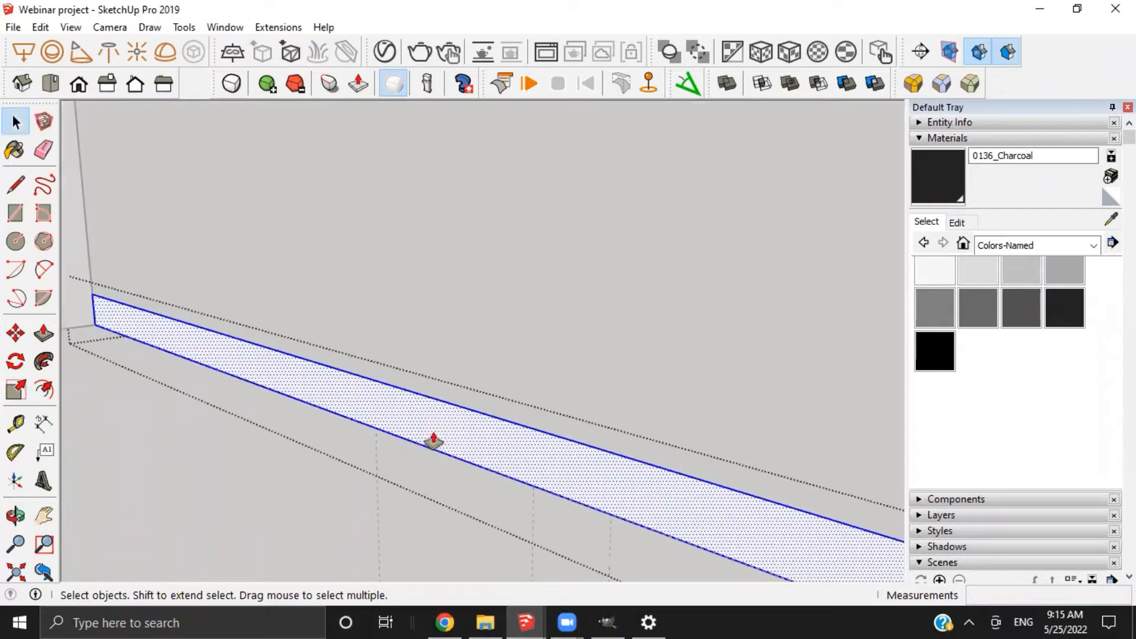
drag(433, 441, 473, 442)
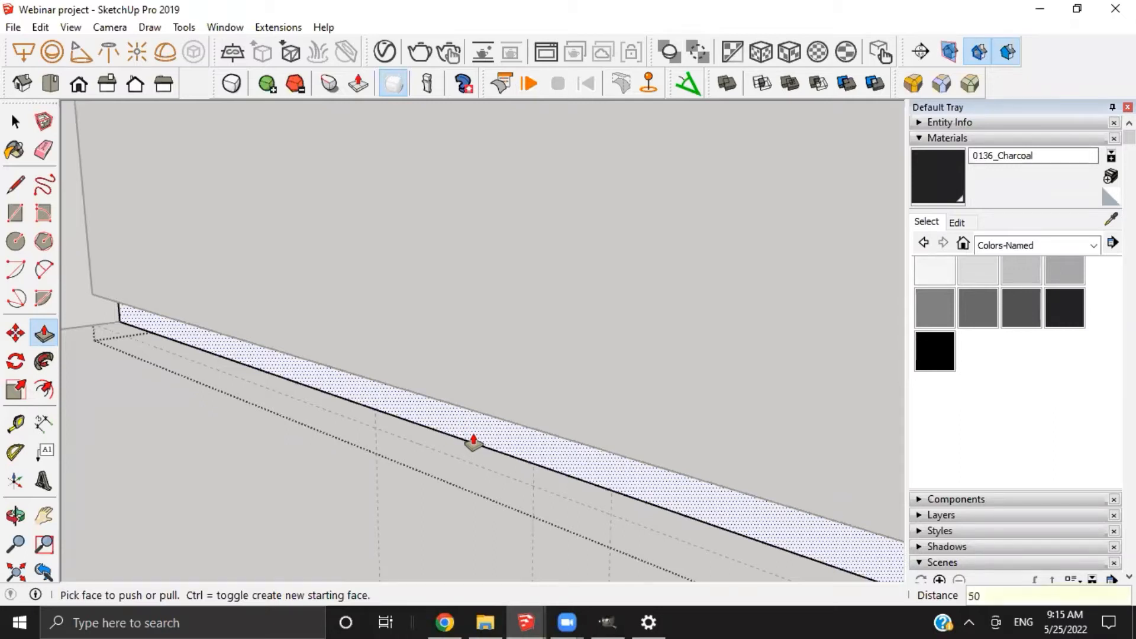
click(474, 434)
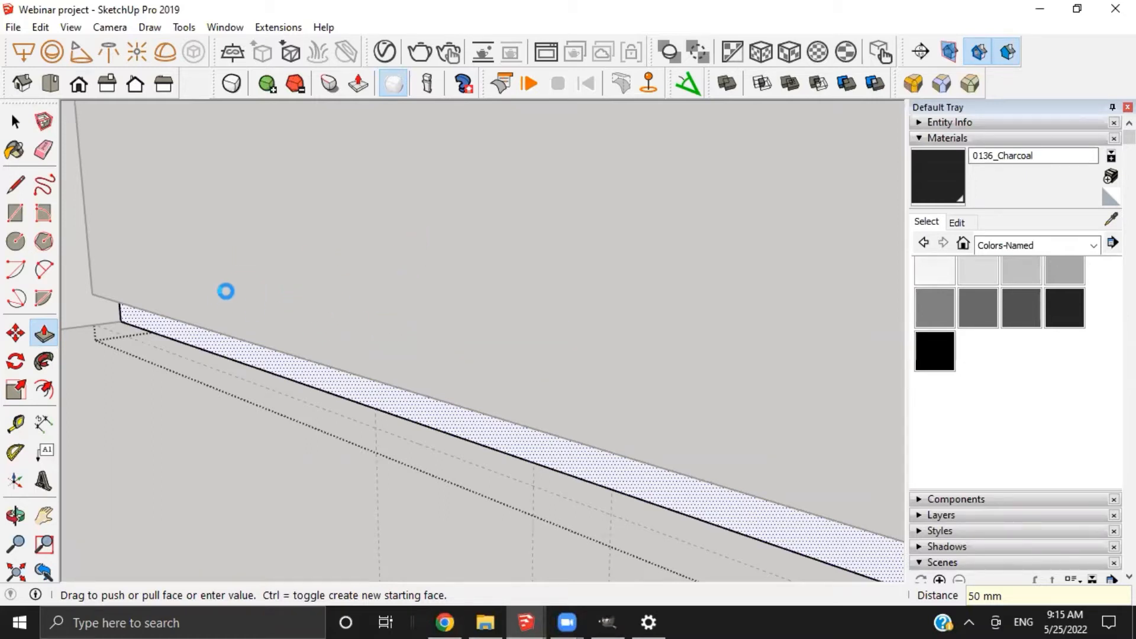
key(space)
click(297, 279)
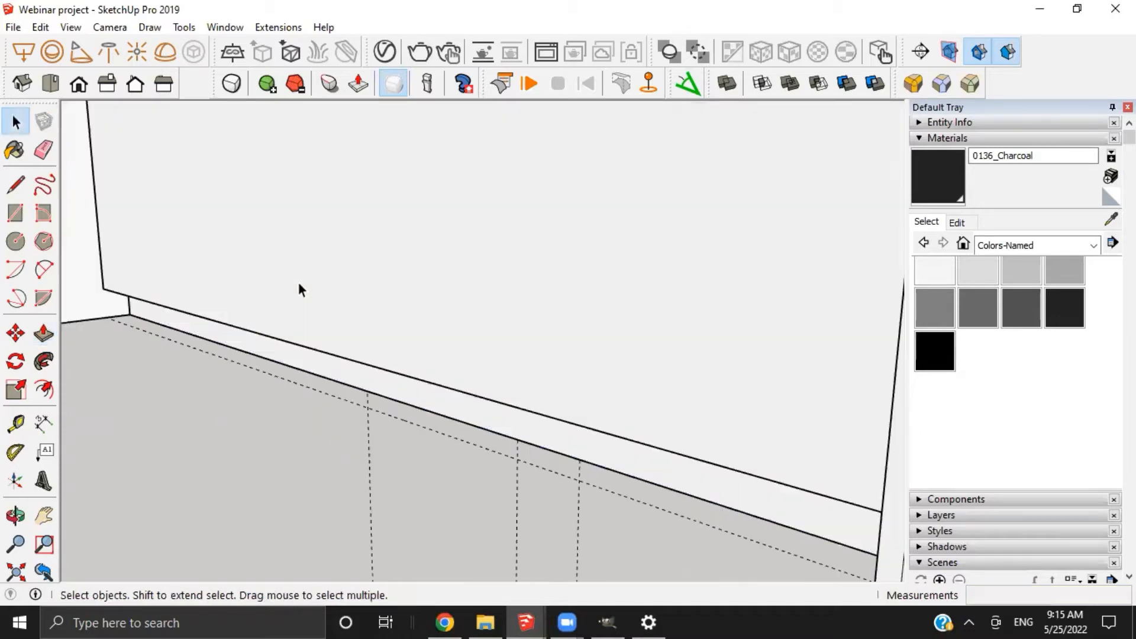
Erase the leftover construction guides crossing the tops and fronts of the two upper cabinets
mouse_move(297, 279)
middle_down()
mouse_move(281, 388)
mouse_move(413, 403)
mouse_move(307, 354)
mouse_move(432, 406)
mouse_move(208, 400)
mouse_move(302, 322)
mouse_move(487, 354)
mouse_move(443, 361)
mouse_move(373, 335)
mouse_move(469, 337)
mouse_move(709, 248)
mouse_move(660, 260)
middle_up()
key(e)
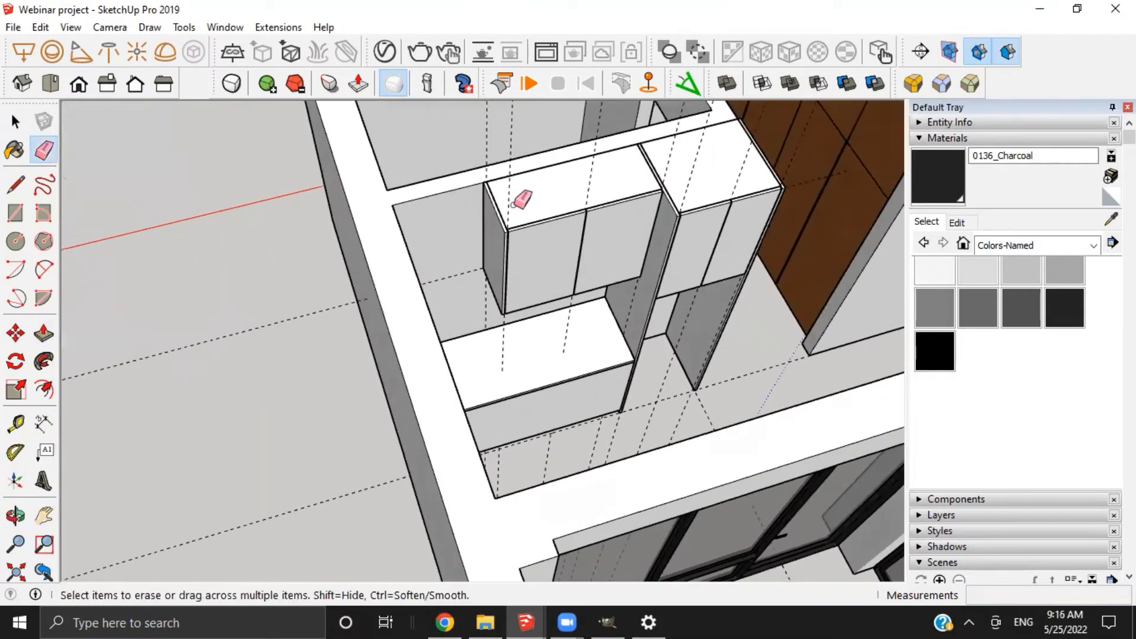
scroll(511, 203, up, 4)
click(511, 191)
drag(635, 185, 675, 182)
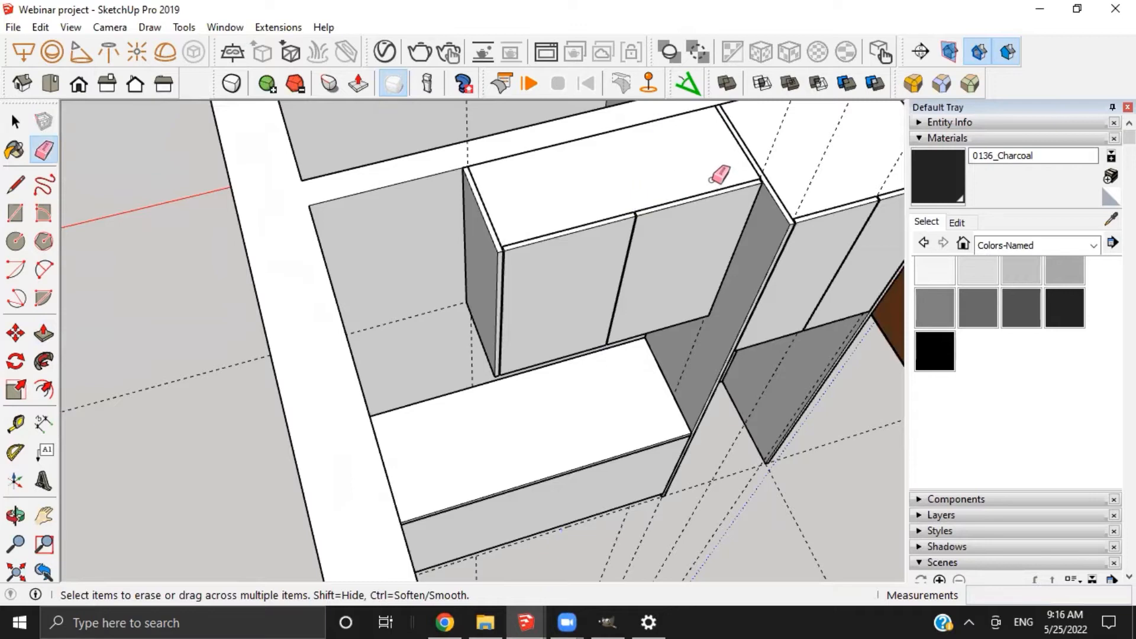
shift+middle_drag(716, 177, 521, 220)
scroll(521, 220, up, 2)
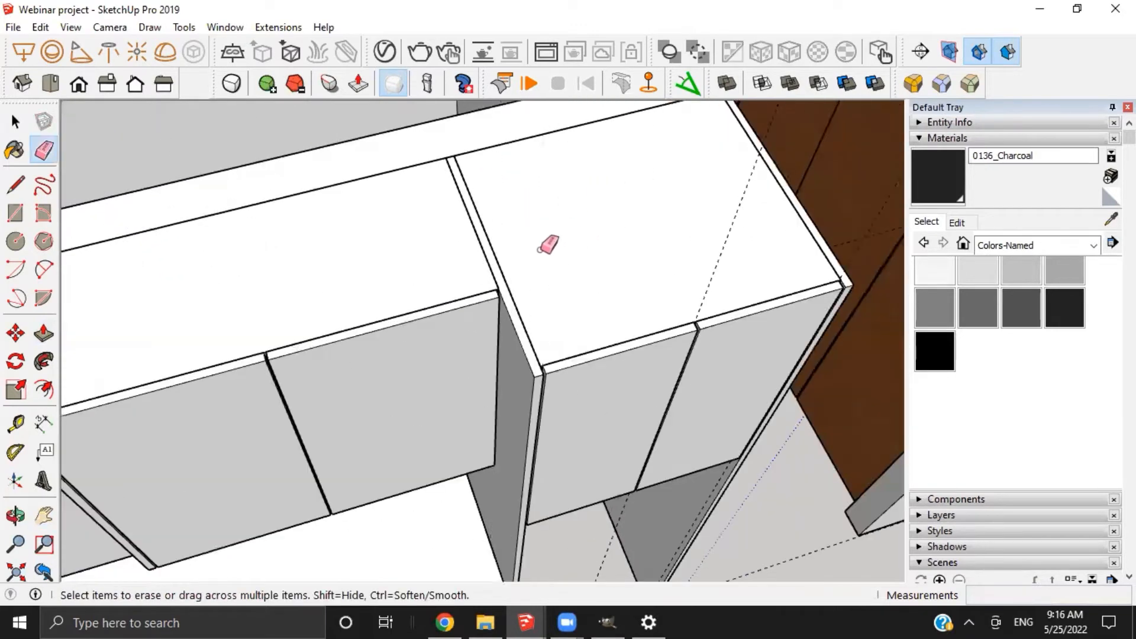
scroll(753, 230, down, 2)
scroll(632, 322, down, 3)
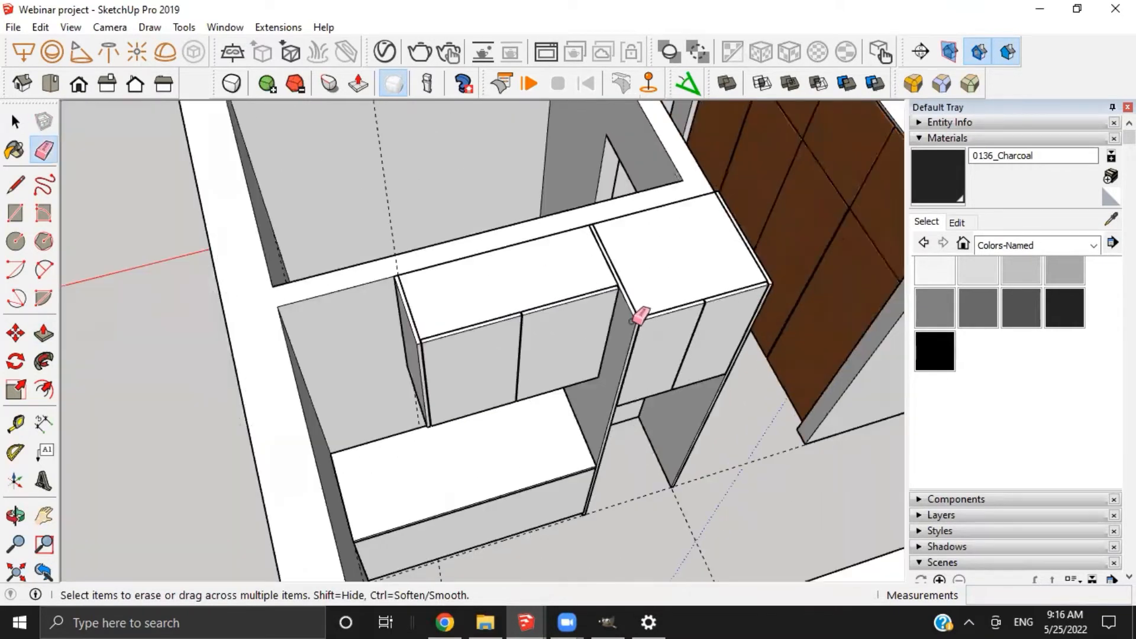
middle_drag(631, 321, 382, 321)
scroll(380, 226, up, 3)
scroll(388, 411, down, 4)
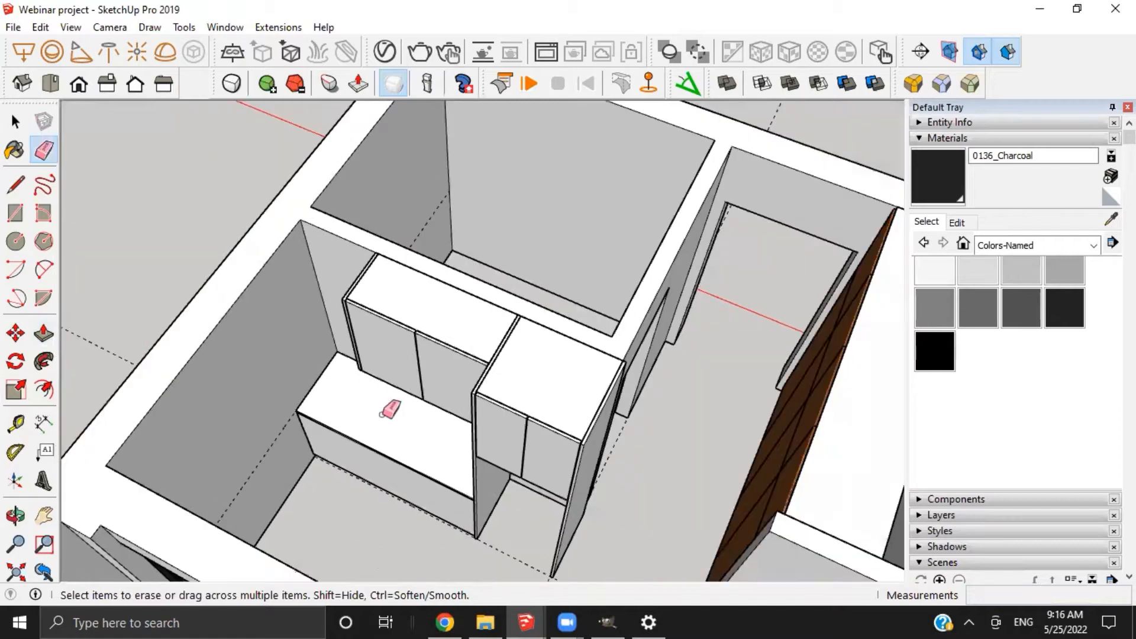
Inside the base cabinet group, push the front face slightly back beneath the countertop's front edge
middle_drag(388, 413, 269, 335)
scroll(346, 462, up, 3)
scroll(346, 462, down, 2)
middle_drag(269, 334, 468, 415)
shift+middle_drag(467, 414, 435, 361)
shift+middle_drag(435, 361, 347, 371)
shift+middle_drag(164, 367, 332, 343)
scroll(229, 320, up, 3)
shift+middle_drag(331, 343, 583, 269)
shift+middle_drag(582, 269, 541, 284)
shift+middle_drag(541, 284, 504, 317)
scroll(515, 317, up, 2)
click(515, 321)
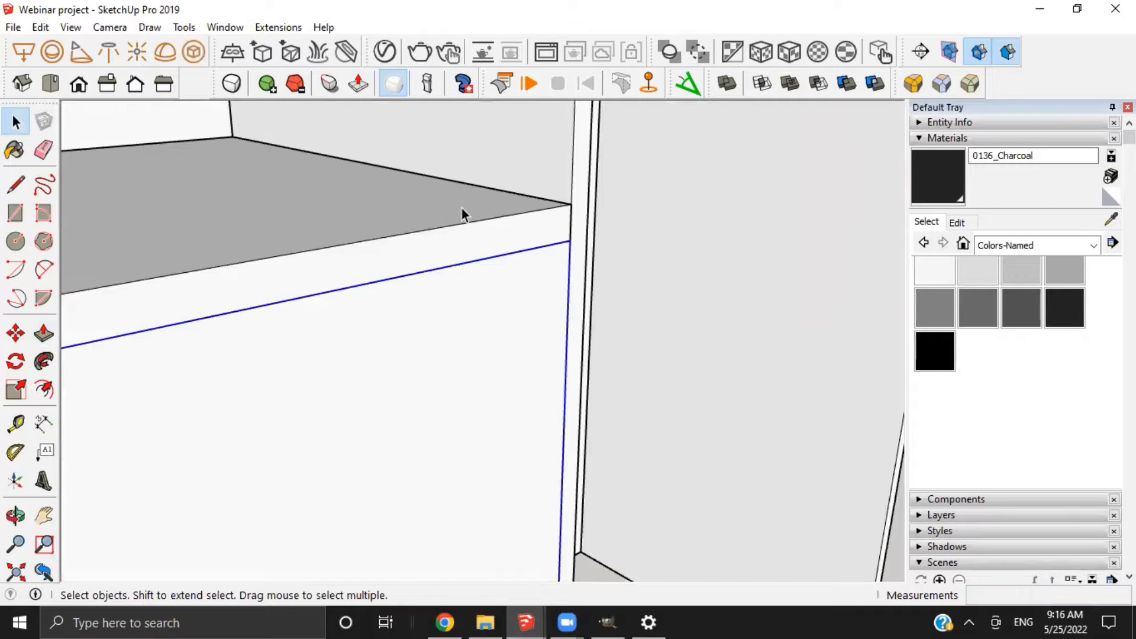
click(476, 344)
double_click(482, 357)
click(483, 359)
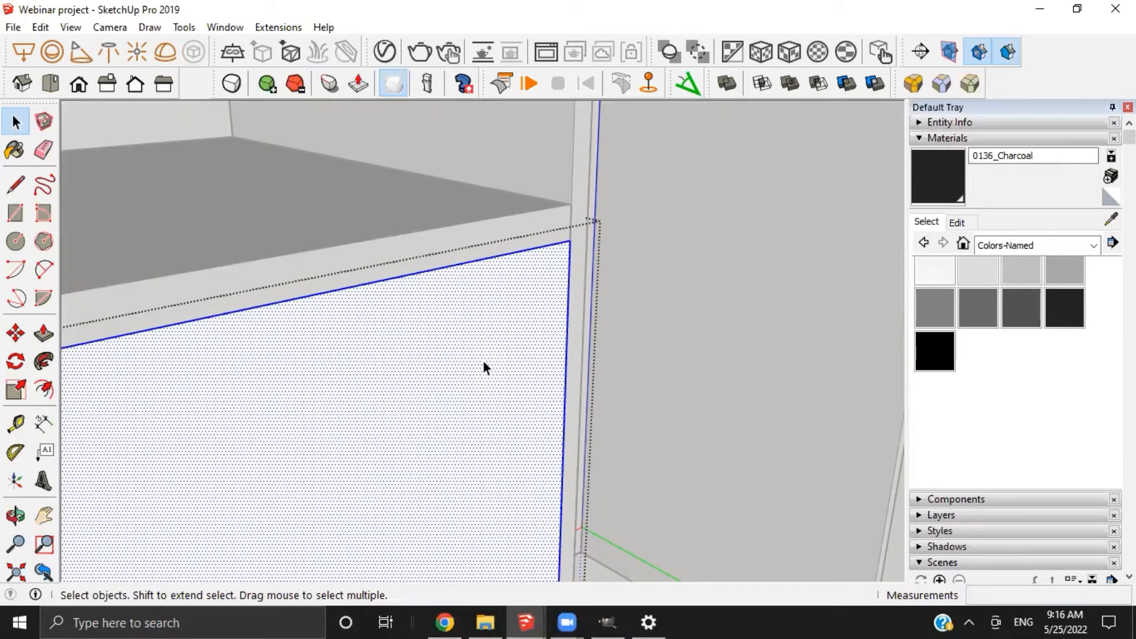
key(p)
drag(512, 392, 518, 384)
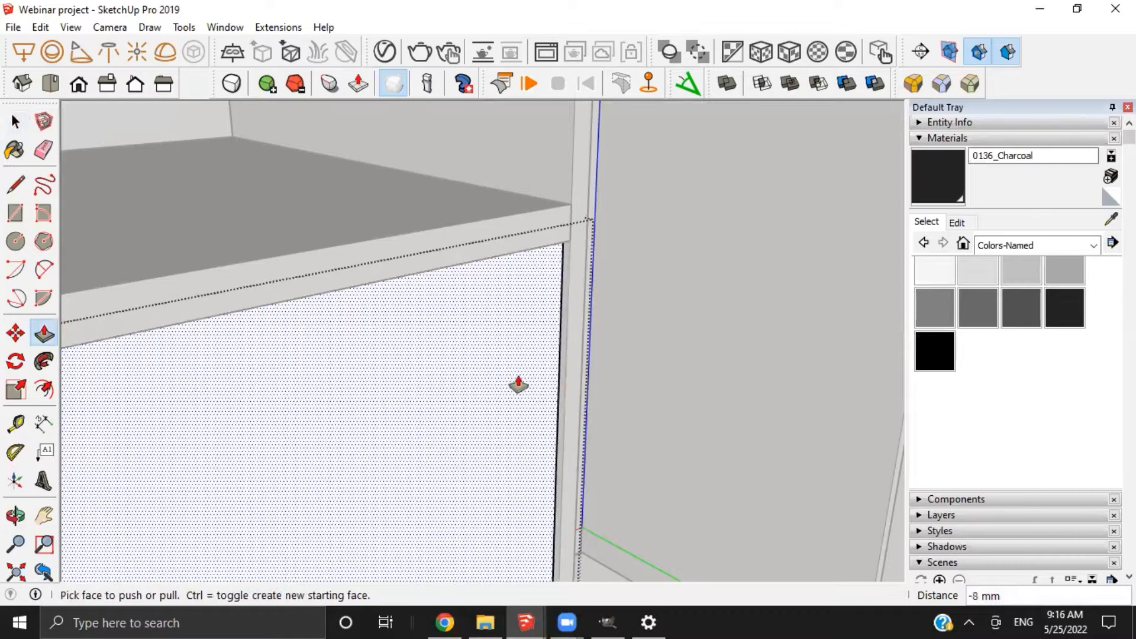
key(Return)
key(space)
key(Escape)
Examine the kitchen cabinets and the countertop's front corner where it meets the side wall
middle_drag(518, 379, 254, 435)
shift+middle_drag(254, 435, 613, 363)
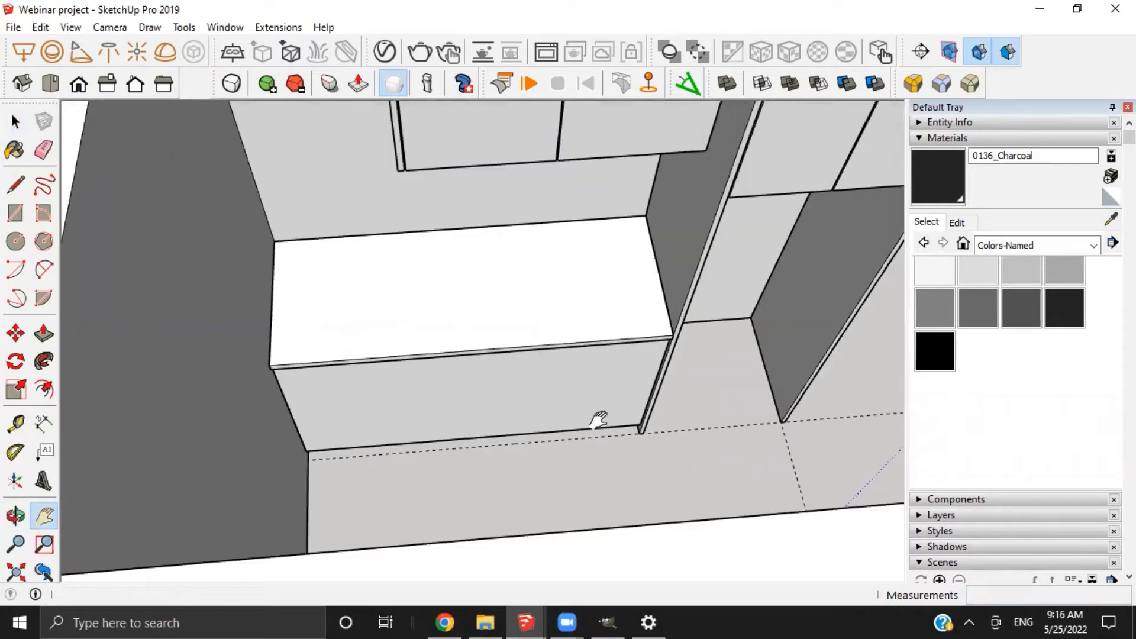
shift+middle_drag(598, 420, 254, 373)
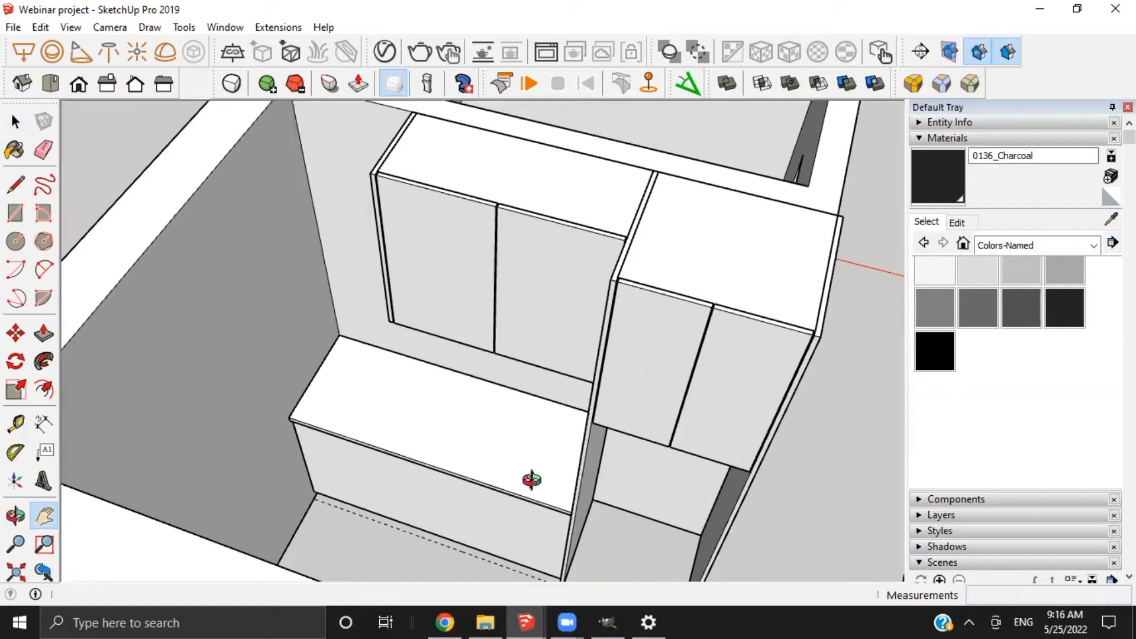
middle_drag(531, 479, 335, 457)
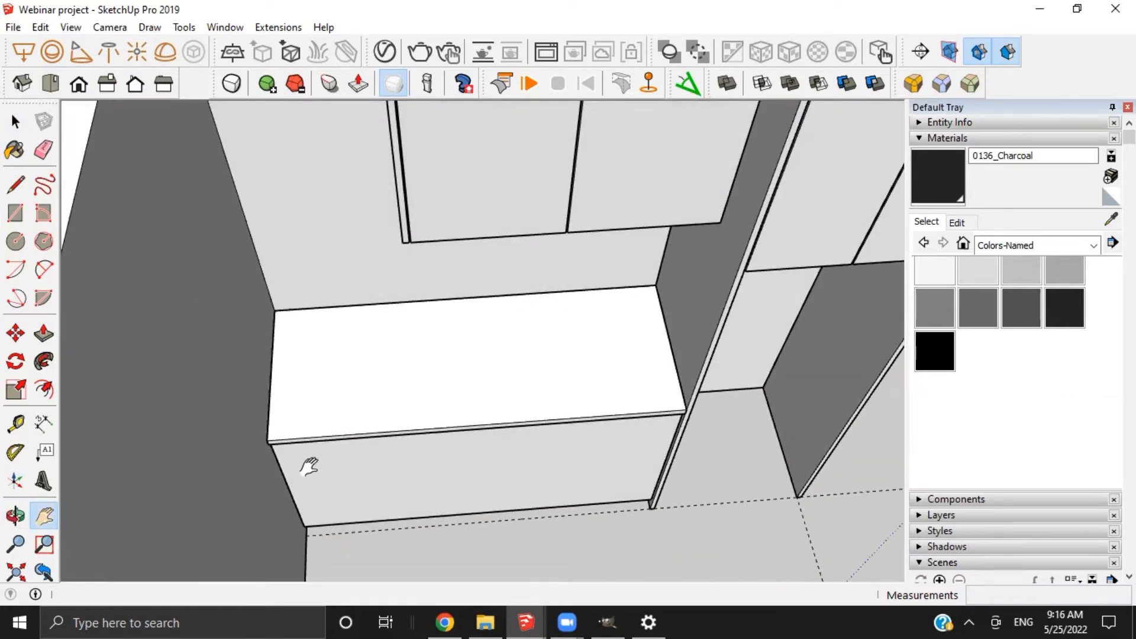
middle_drag(294, 442, 277, 404)
key(space)
triple_click(301, 441)
scroll(298, 443, up, 3)
scroll(272, 408, up, 2)
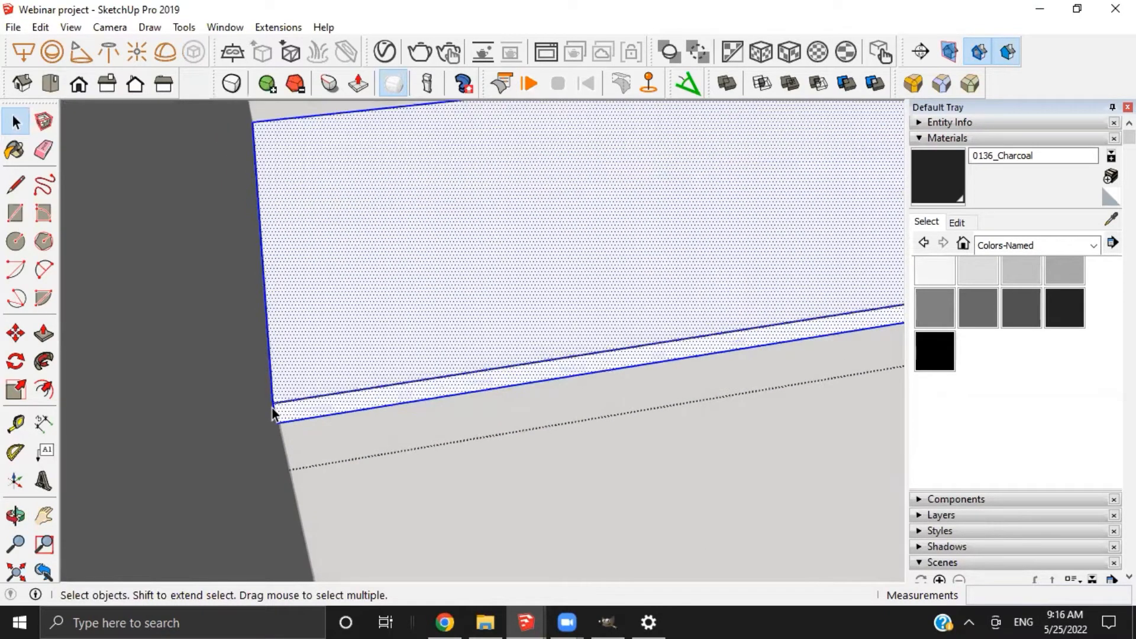
scroll(333, 405, down, 1)
shift+middle_drag(488, 382, 509, 375)
scroll(325, 474, down, 5)
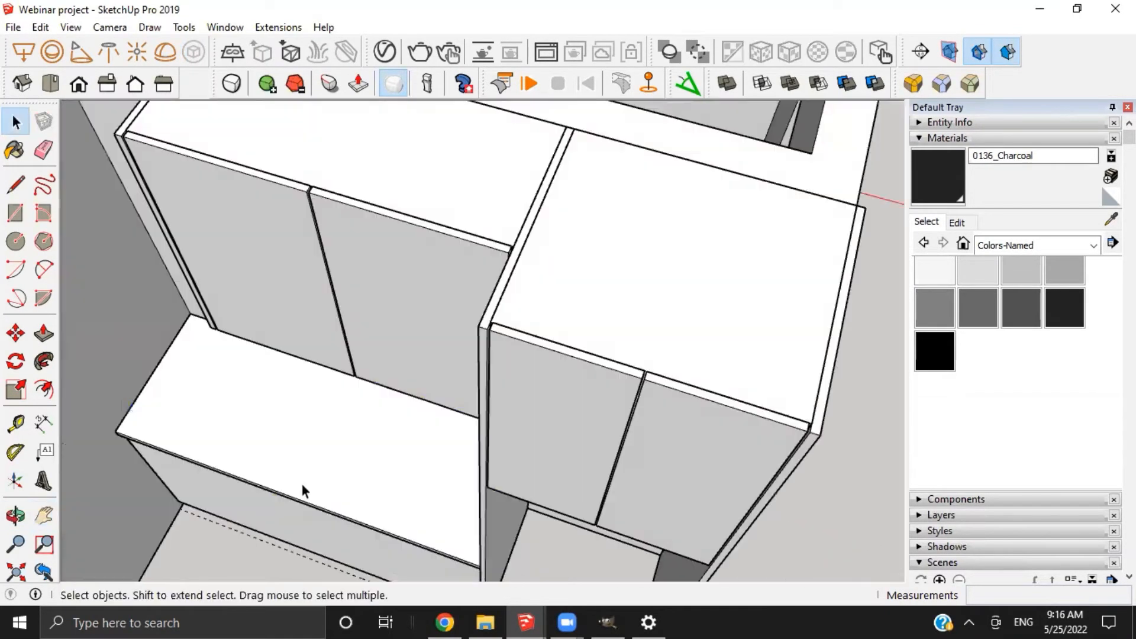
Inside the countertop group, push the end face beside the side wall inward by 20 mm
shift+middle_drag(259, 456, 343, 400)
double_click(304, 383)
double_click(303, 381)
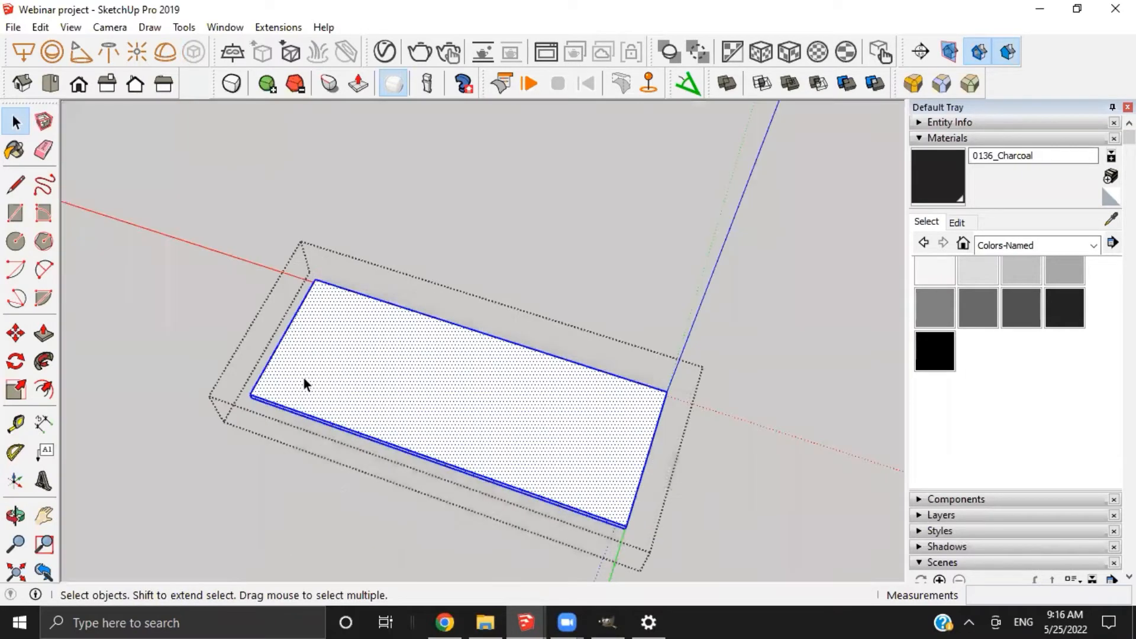
middle_drag(303, 376, 608, 165)
scroll(414, 471, up, 5)
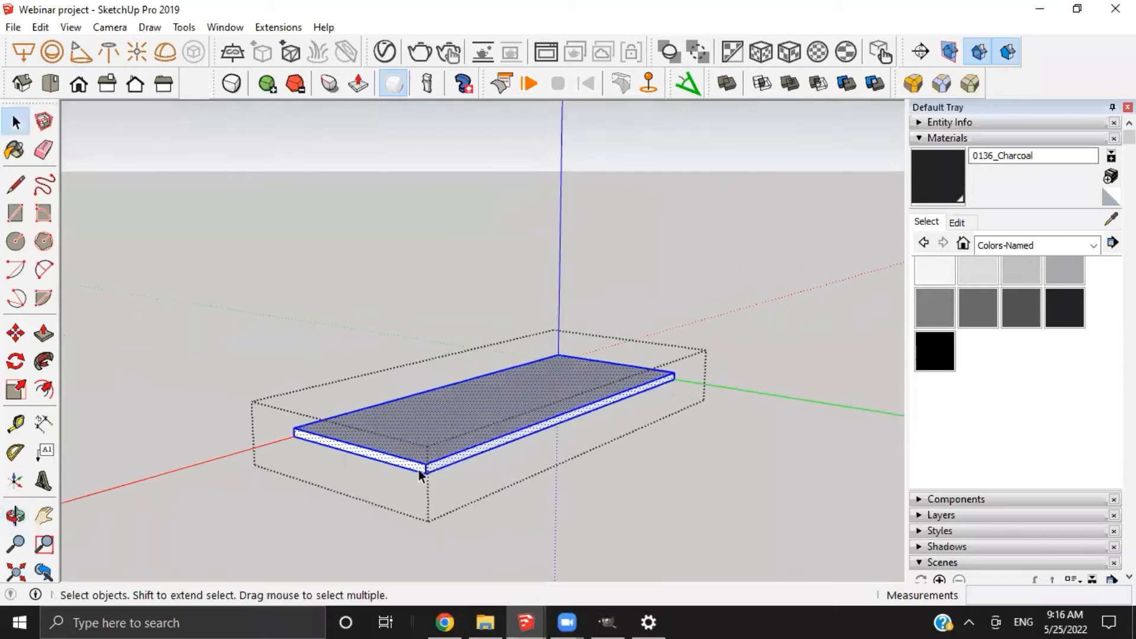
scroll(414, 464, up, 1)
key(p)
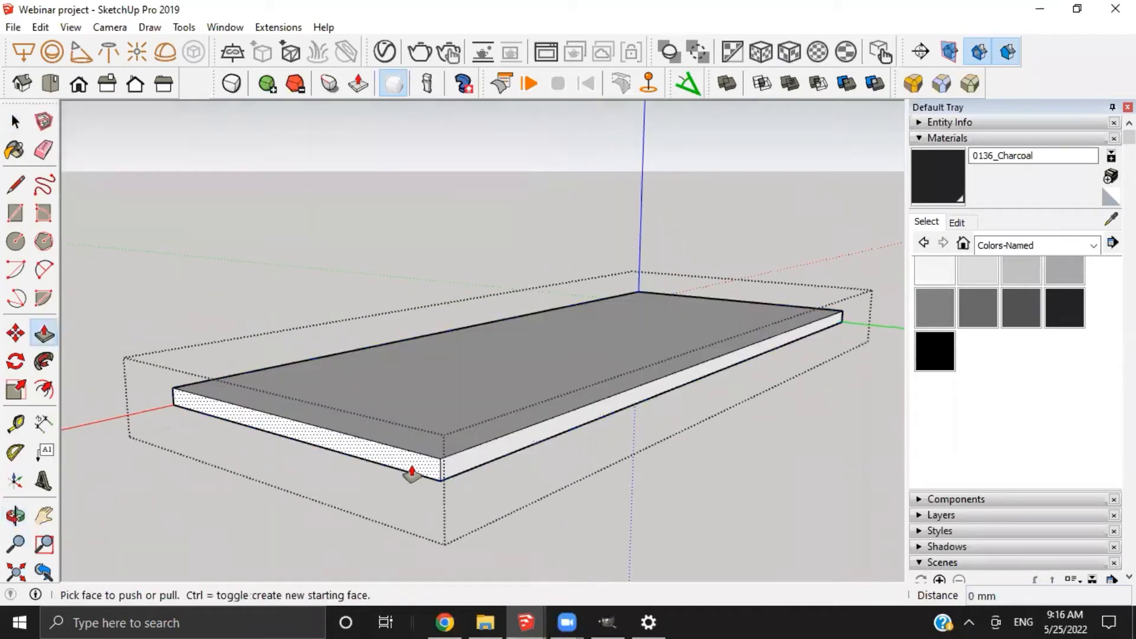
drag(412, 474, 419, 469)
click(418, 469)
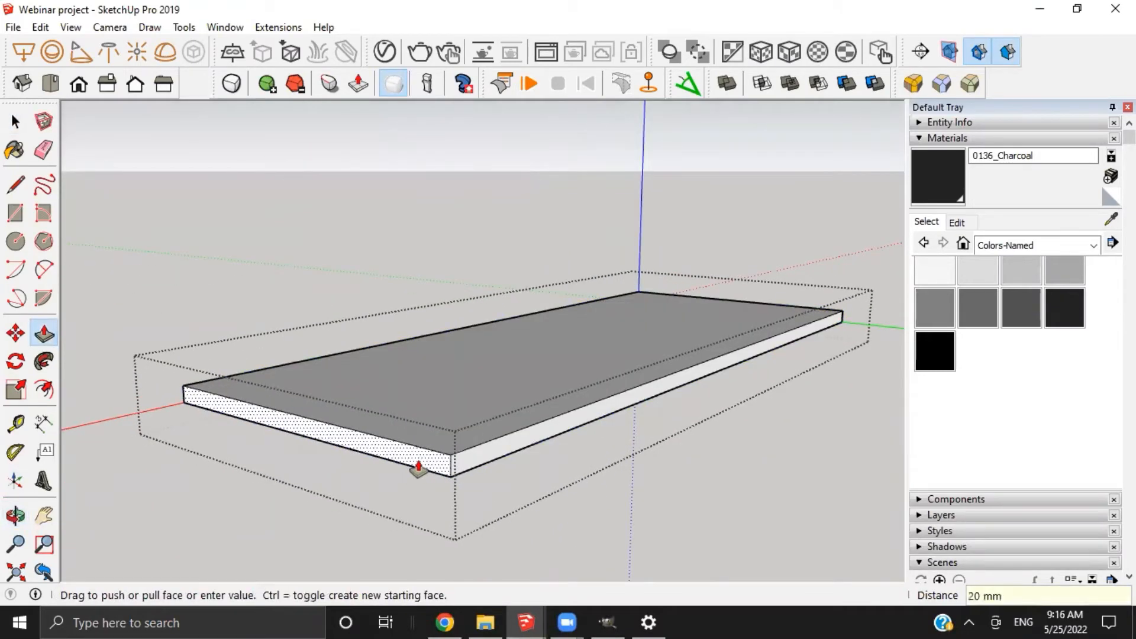
click(418, 469)
Open the base cabinet group and push its end face beside the side wall inward to match the countertop
middle_drag(424, 444, 215, 512)
key(space)
click(215, 513)
middle_drag(308, 491, 365, 350)
double_click(255, 523)
key(p)
key(space)
Inside the plinth group, push the end face beside the side wall inward by 20 mm
double_click(365, 349)
triple_click(366, 350)
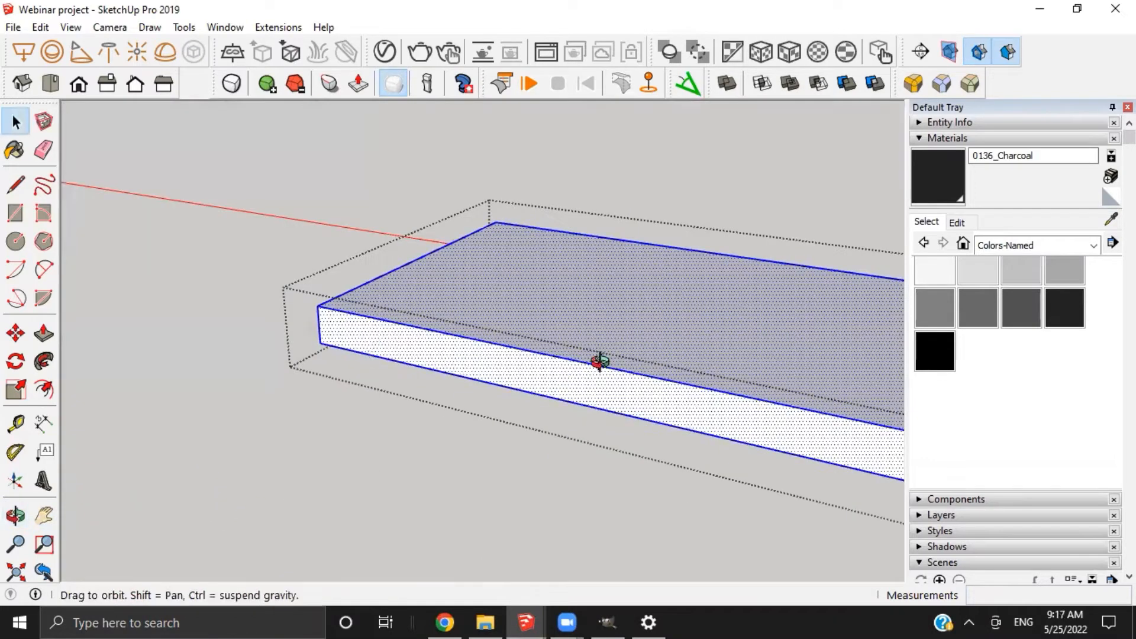
middle_drag(598, 361, 494, 367)
key(p)
drag(463, 357, 472, 356)
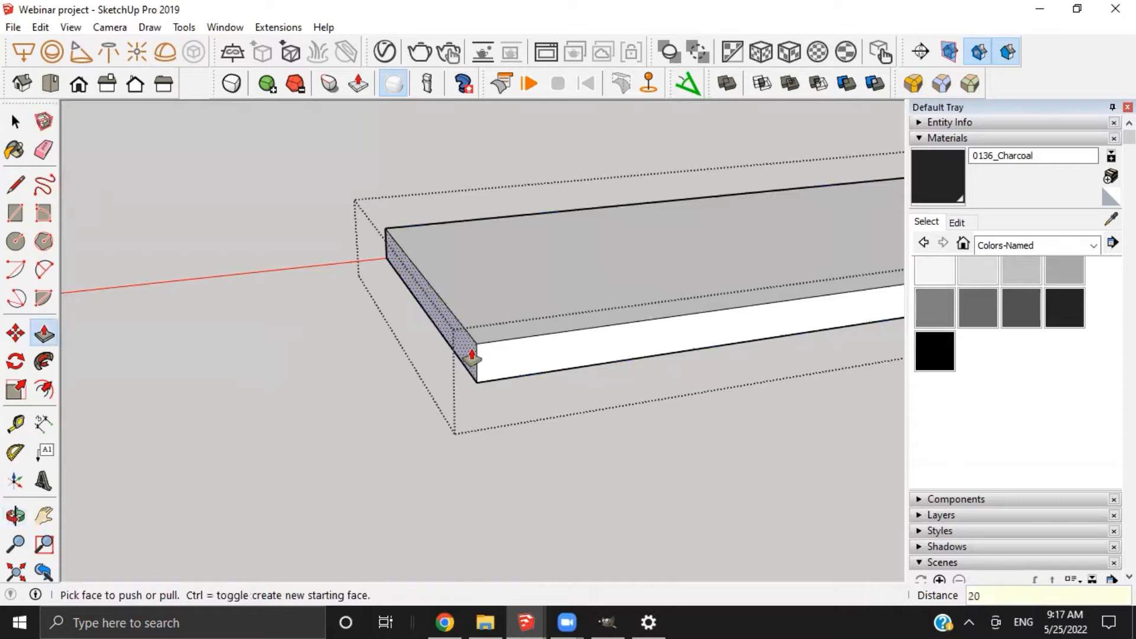
key(Return)
key(space)
key(Escape)
scroll(466, 359, down, 5)
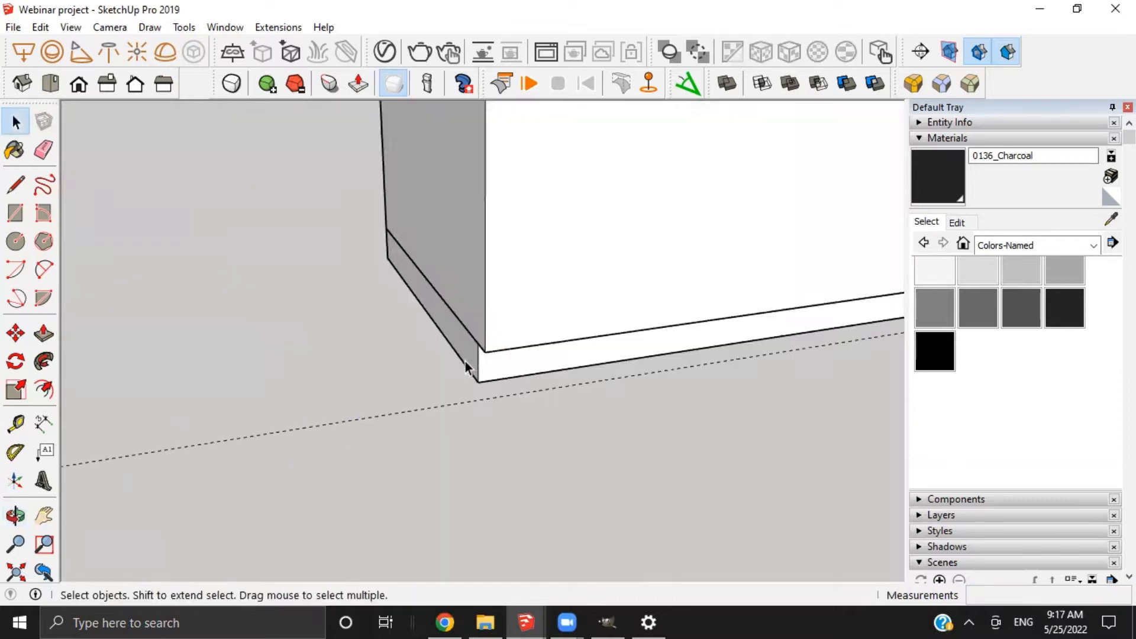
Draw a rectangle over the base cabinet's exposed end, from the plinth's rear floor corner to the front corner beneath the countertop
middle_drag(465, 361, 520, 363)
key(e)
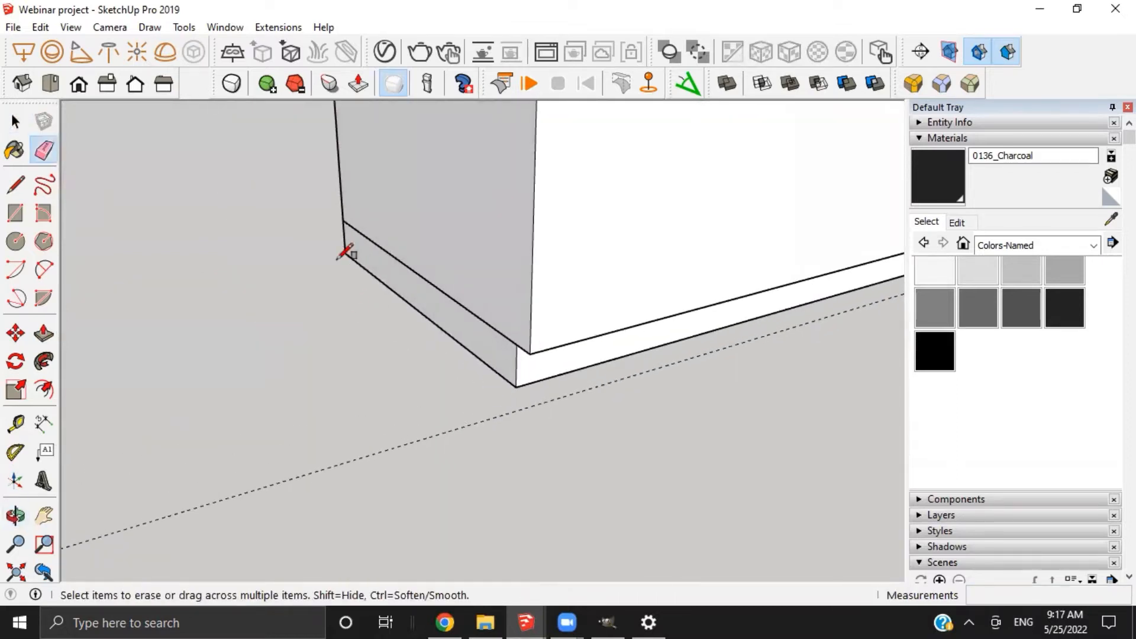
key(r)
click(346, 253)
scroll(452, 135, down, 3)
shift+middle_drag(452, 135, 496, 396)
shift+middle_drag(528, 261, 577, 186)
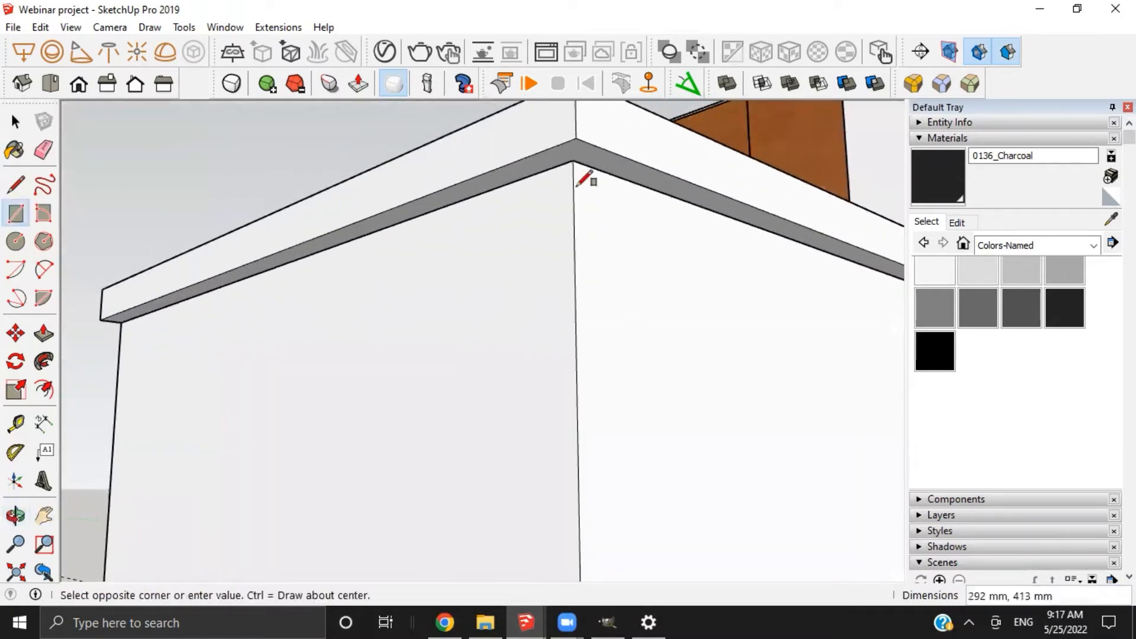
click(572, 161)
Make the new end rectangle a group and open that group for editing
key(space)
double_click(512, 259)
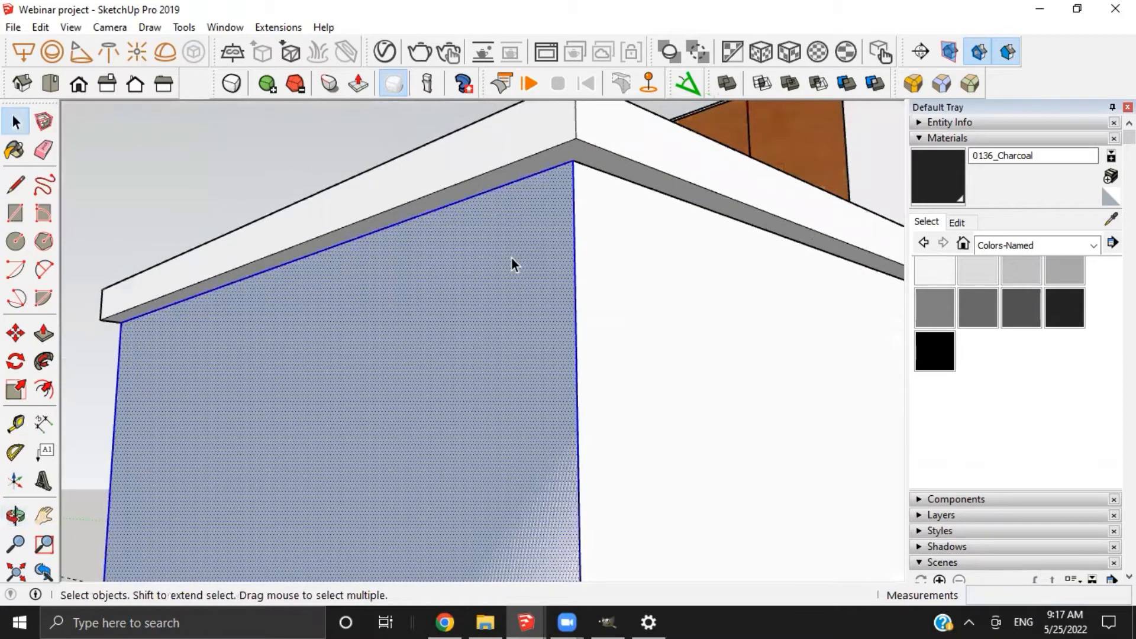
scroll(512, 278, down, 5)
shift+middle_drag(576, 274, 533, 267)
middle_drag(532, 266, 495, 265)
key(ctrl+g)
triple_click(496, 264)
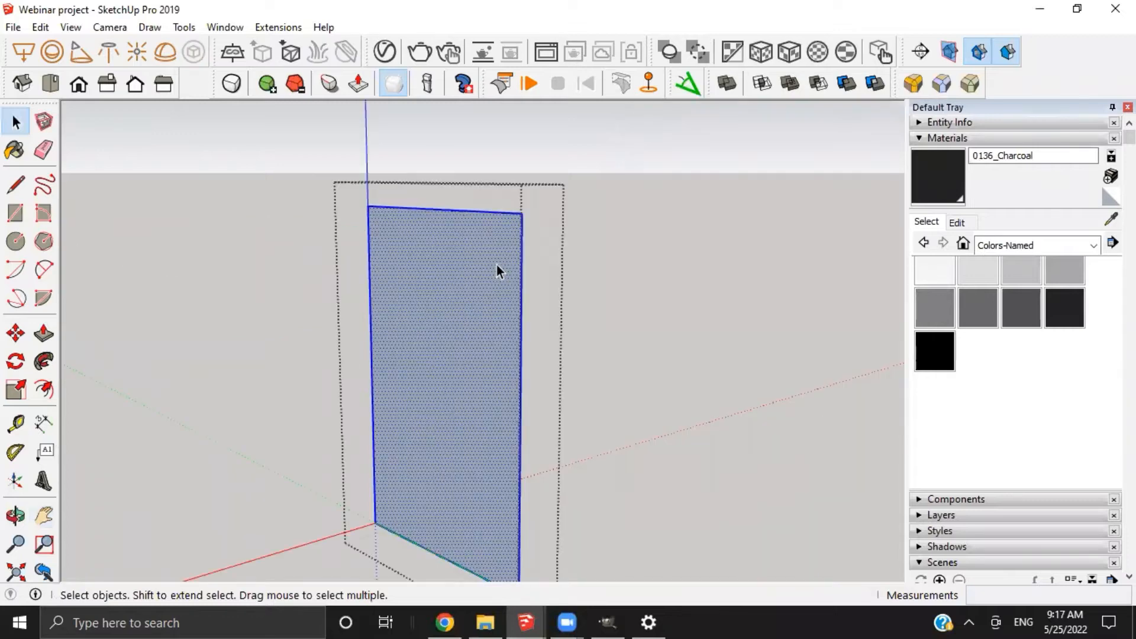
Extrude the rectangle 20 mm to form the base cabinet's end panel, and leave the group
scroll(497, 261, up, 3)
key(p)
click(501, 258)
click(512, 272)
text(20)
key(Return)
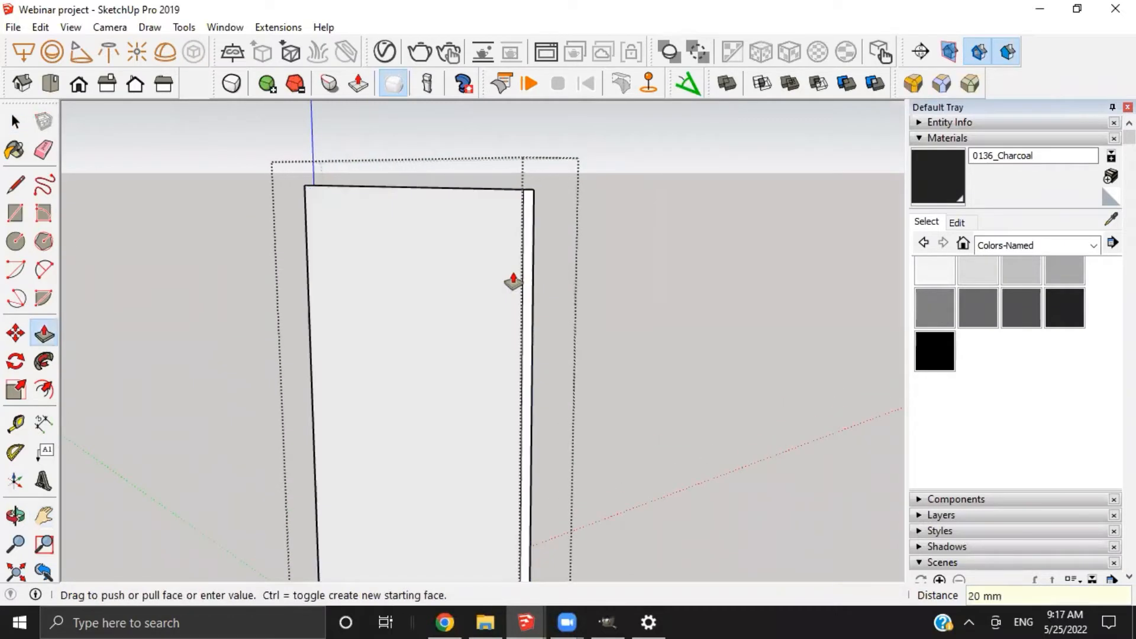
key(space)
key(Escape)
Open the end panel group and pull its narrow front face forward to align with the countertop's front
middle_drag(512, 274, 387, 208)
scroll(387, 209, up, 1)
triple_click(371, 220)
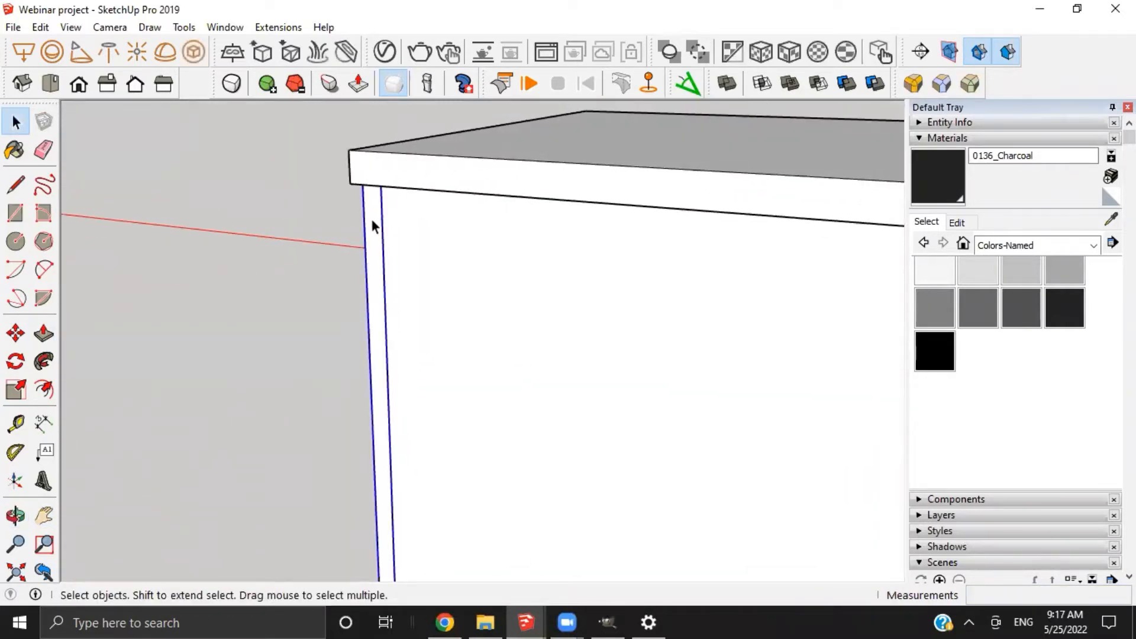
key(p)
click(371, 221)
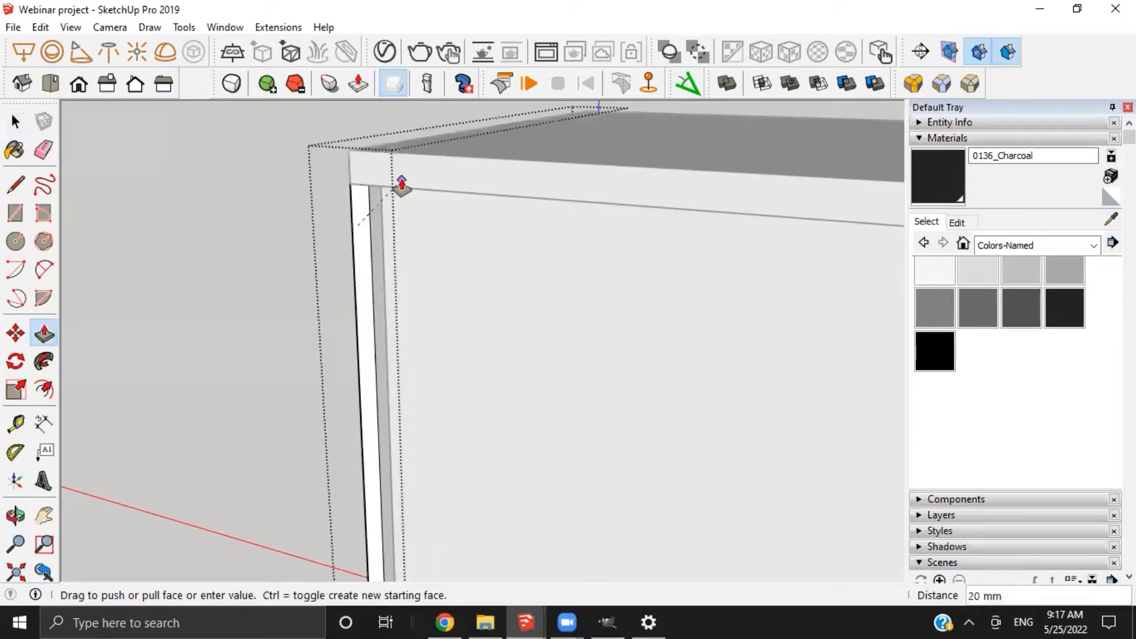
click(400, 185)
key(space)
key(Escape)
Delete the two objects obstructing the view of the base cabinet's front
middle_drag(391, 196, 431, 360)
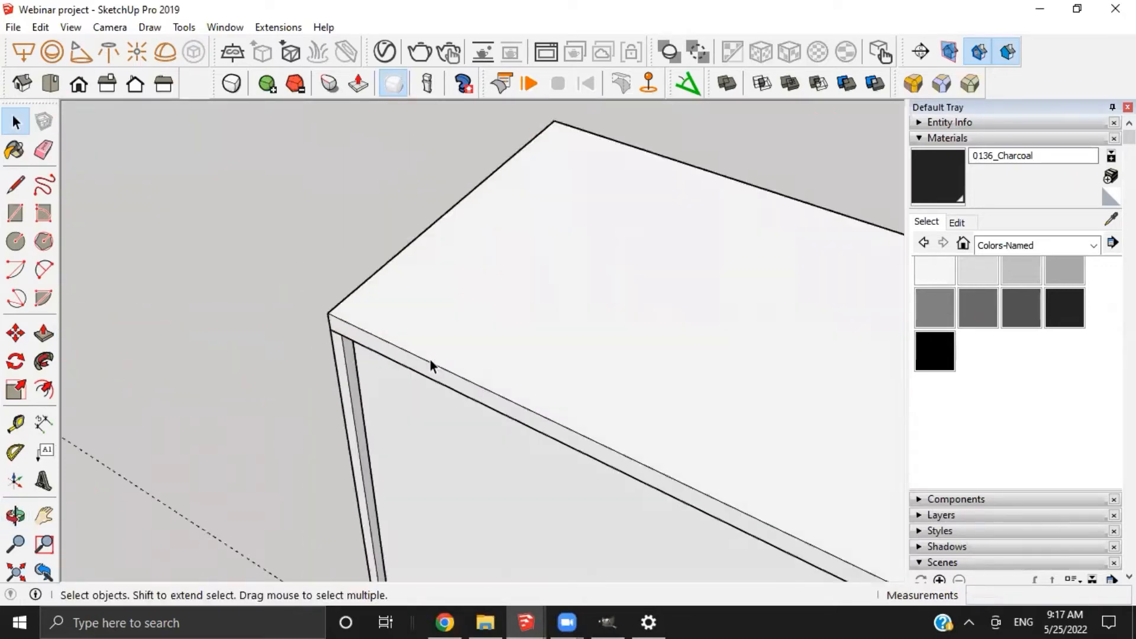
scroll(430, 360, down, 3)
shift+middle_drag(494, 430, 606, 378)
click(534, 361)
key(Delete)
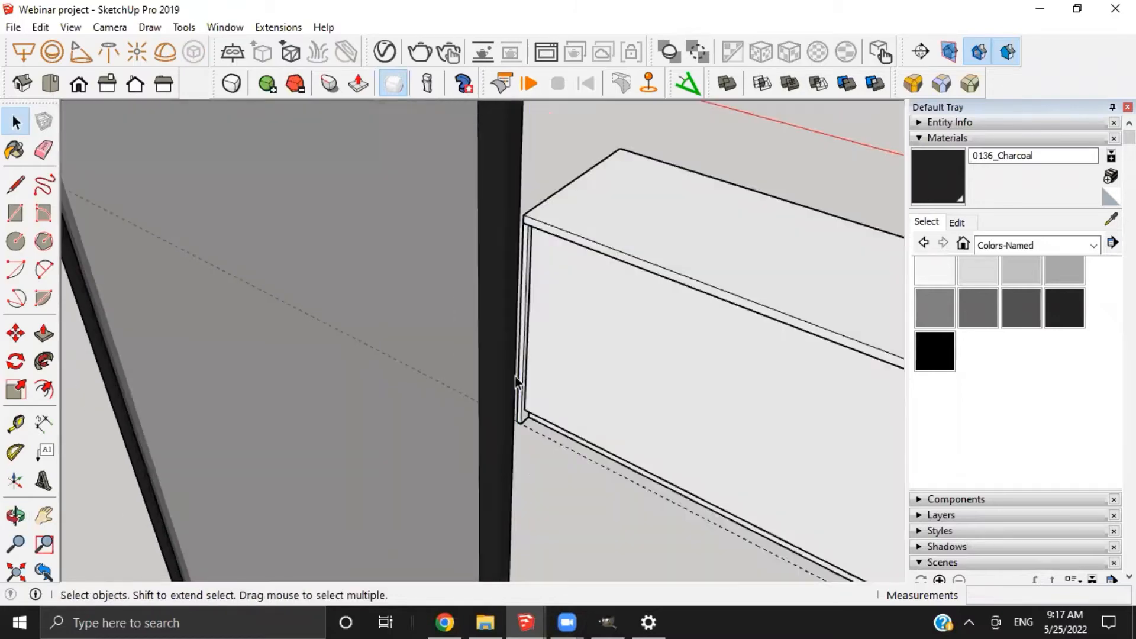
scroll(553, 389, down, 5)
middle_drag(515, 377, 603, 285)
click(553, 388)
key(Delete)
Examine the base cabinet's front, the gap beside its end panel and its position relative to the upper cabinets
scroll(553, 388, down, 1)
scroll(605, 432, up, 2)
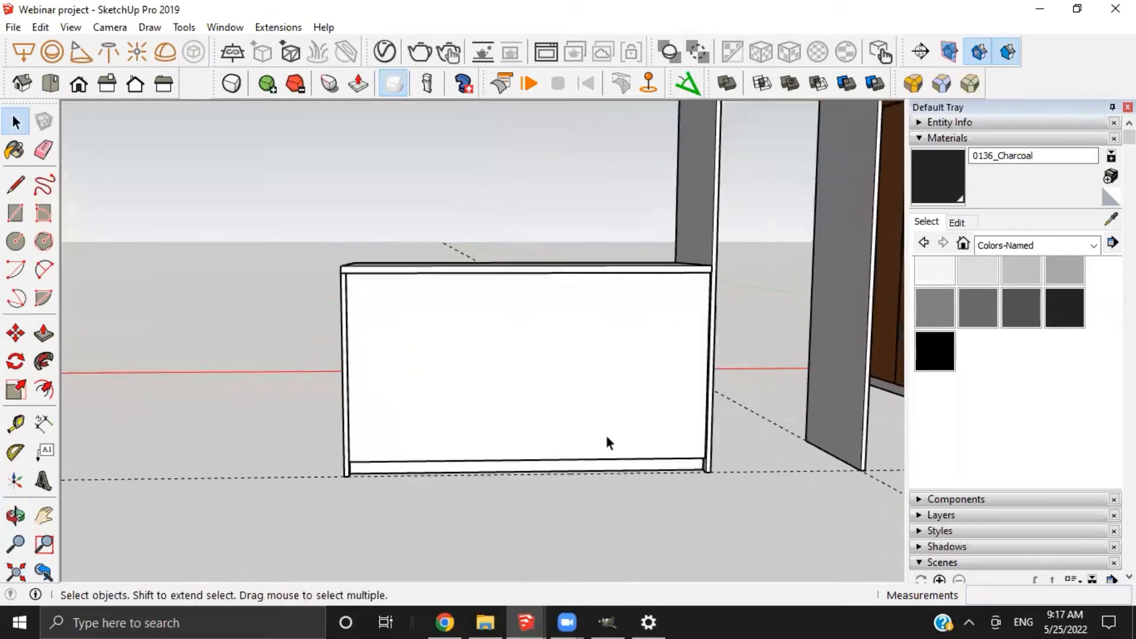
scroll(411, 408, up, 2)
scroll(292, 384, up, 3)
scroll(461, 416, up, 4)
middle_drag(462, 417, 467, 421)
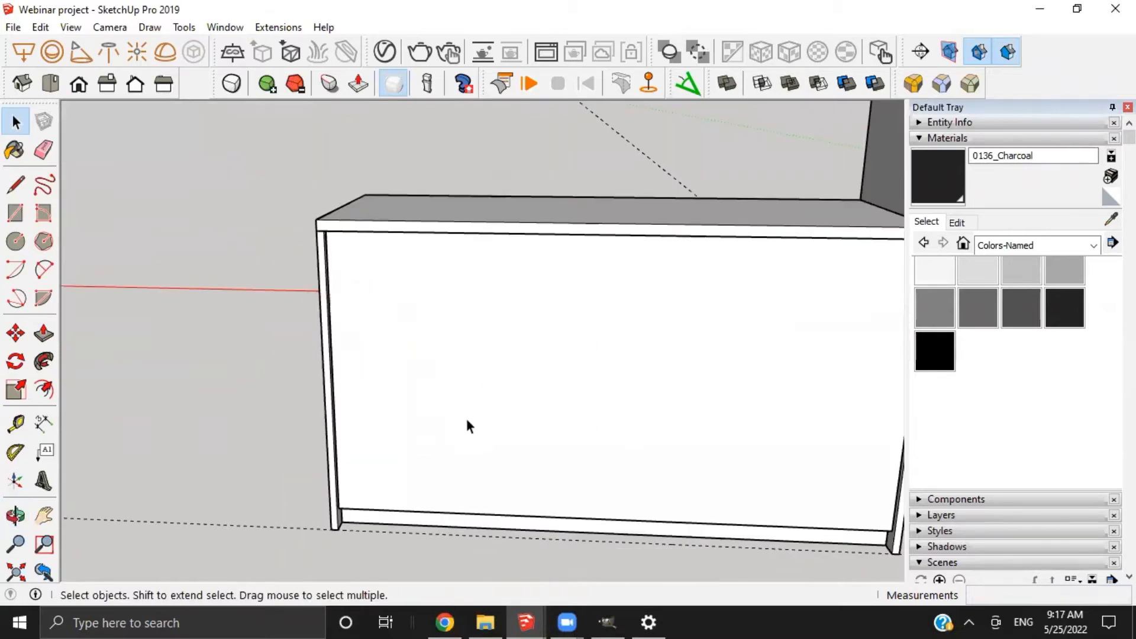
mouse_move(726, 340)
shift+middle_down()
mouse_move(482, 413)
mouse_move(612, 462)
shift+middle_up()
scroll(608, 447, down, 4)
mouse_move(576, 361)
middle_down()
mouse_move(537, 378)
mouse_move(516, 412)
middle_up()
scroll(516, 412, down, 2)
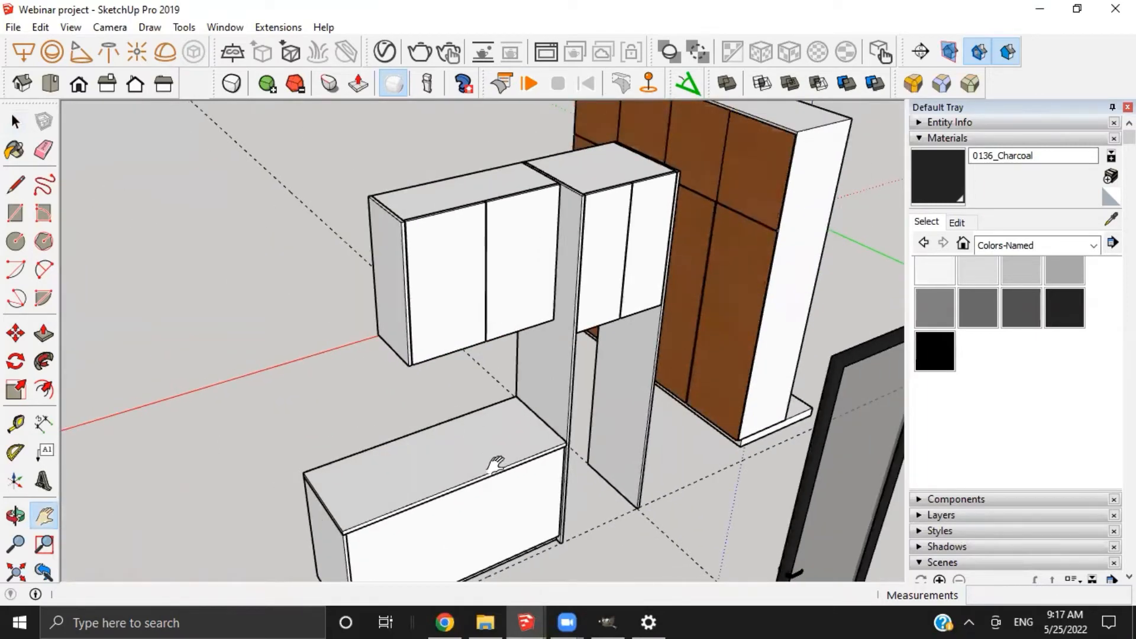
shift+middle_drag(496, 465, 529, 379)
middle_drag(529, 379, 382, 344)
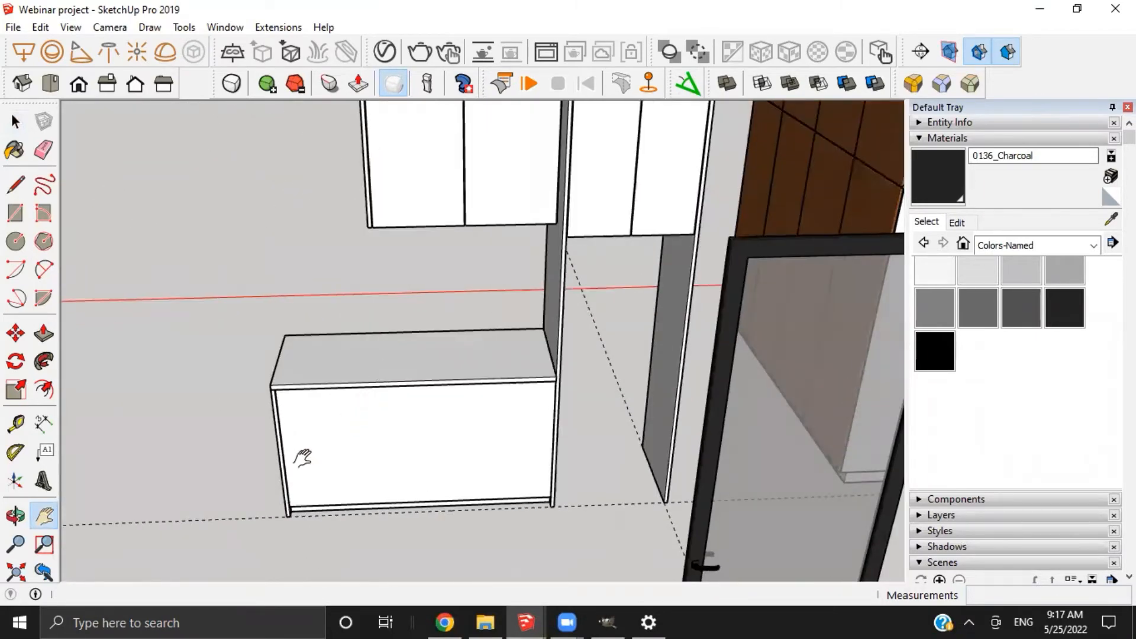
middle_drag(290, 467, 281, 456)
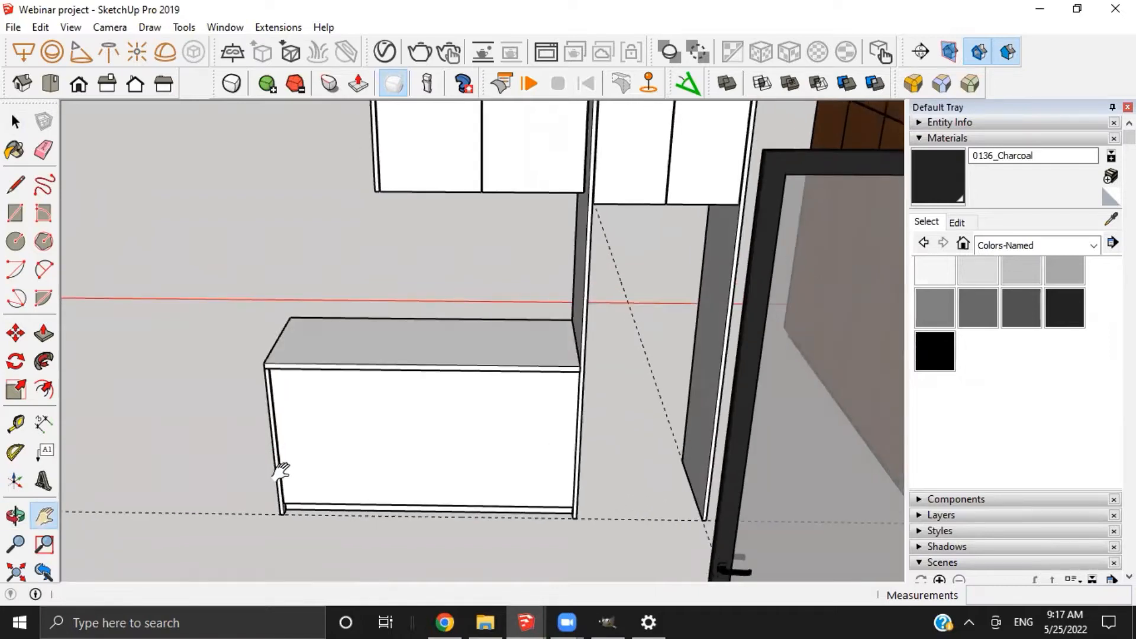
scroll(286, 468, up, 3)
scroll(274, 453, up, 3)
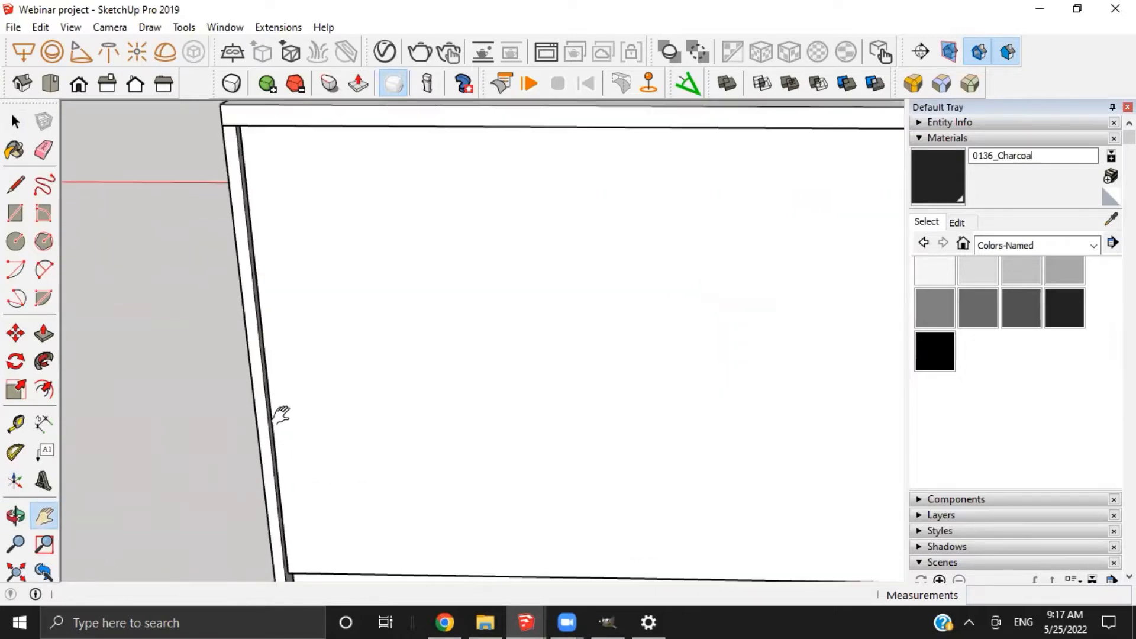
scroll(282, 414, up, 2)
scroll(343, 418, down, 5)
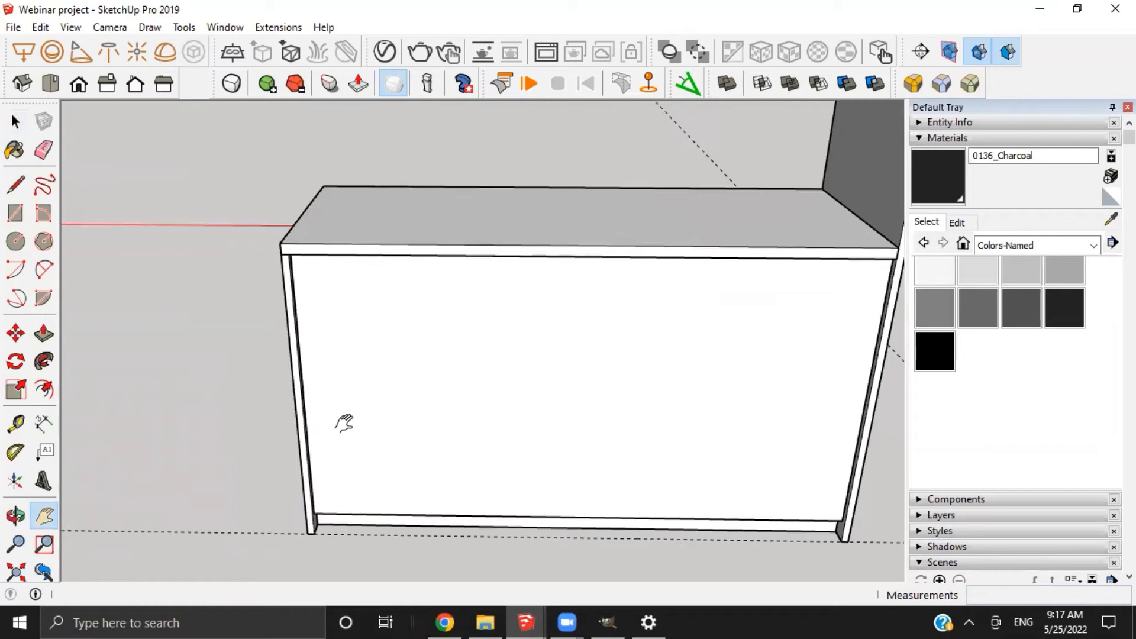
scroll(319, 325, up, 2)
scroll(303, 345, up, 4)
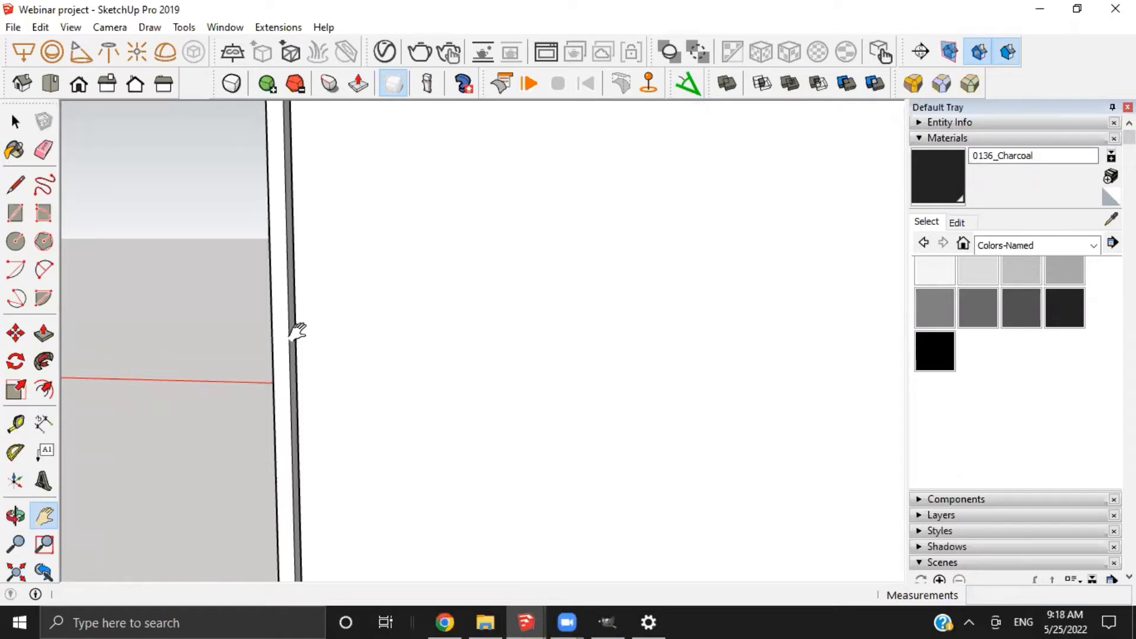
key(t)
click(295, 335)
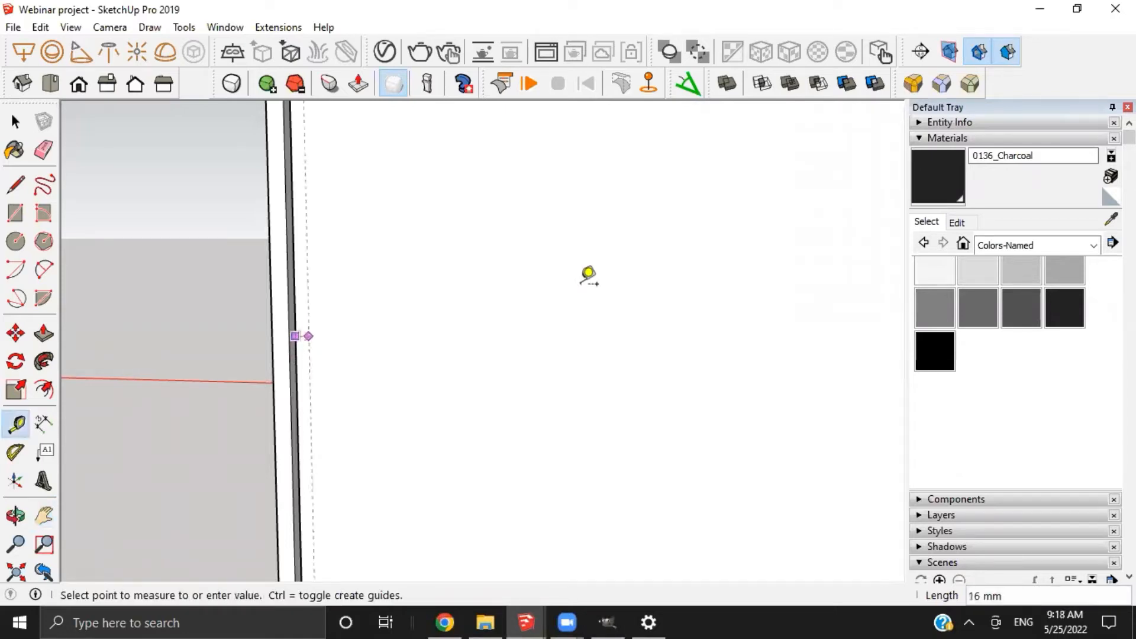
scroll(592, 284, down, 3)
scroll(470, 331, up, 3)
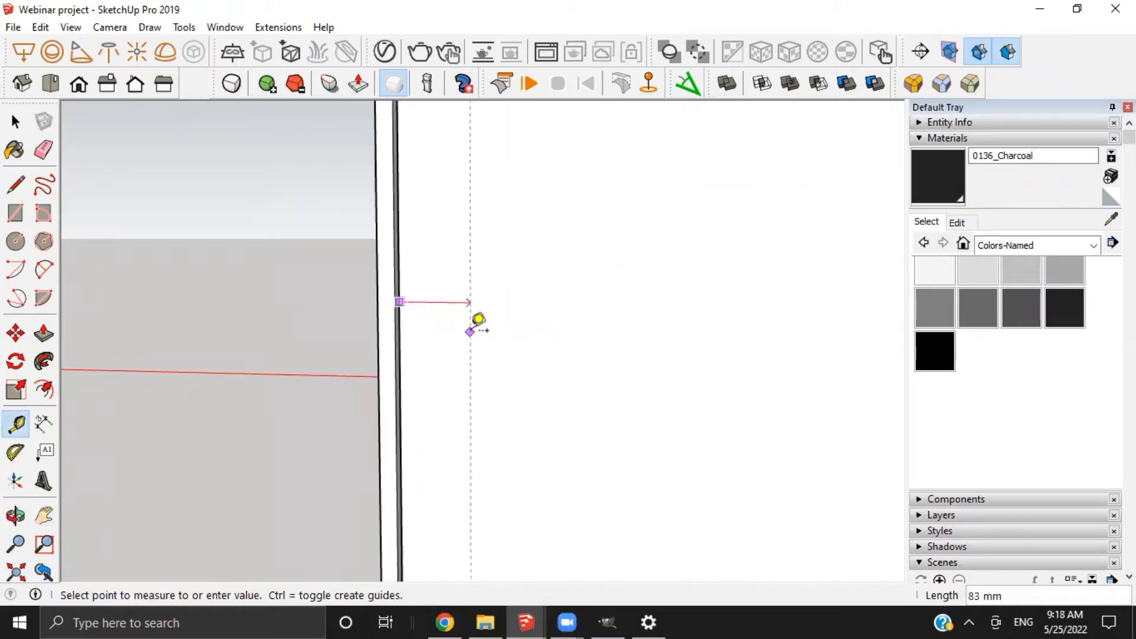
key(space)
scroll(435, 301, up, 1)
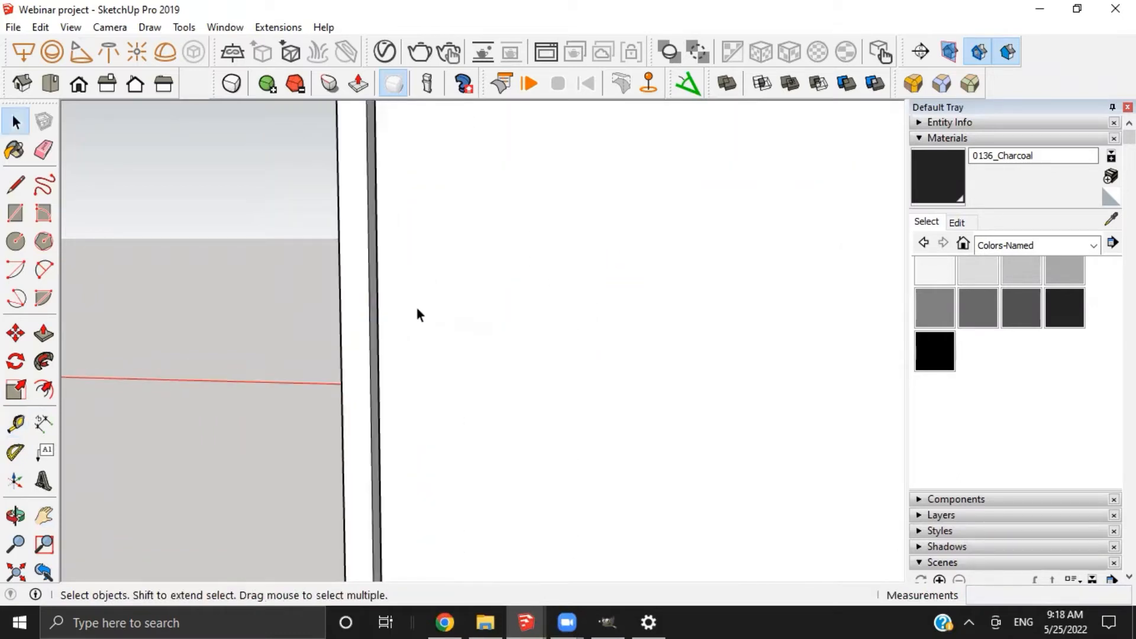
scroll(393, 290, up, 1)
key(t)
click(365, 290)
scroll(451, 317, down, 3)
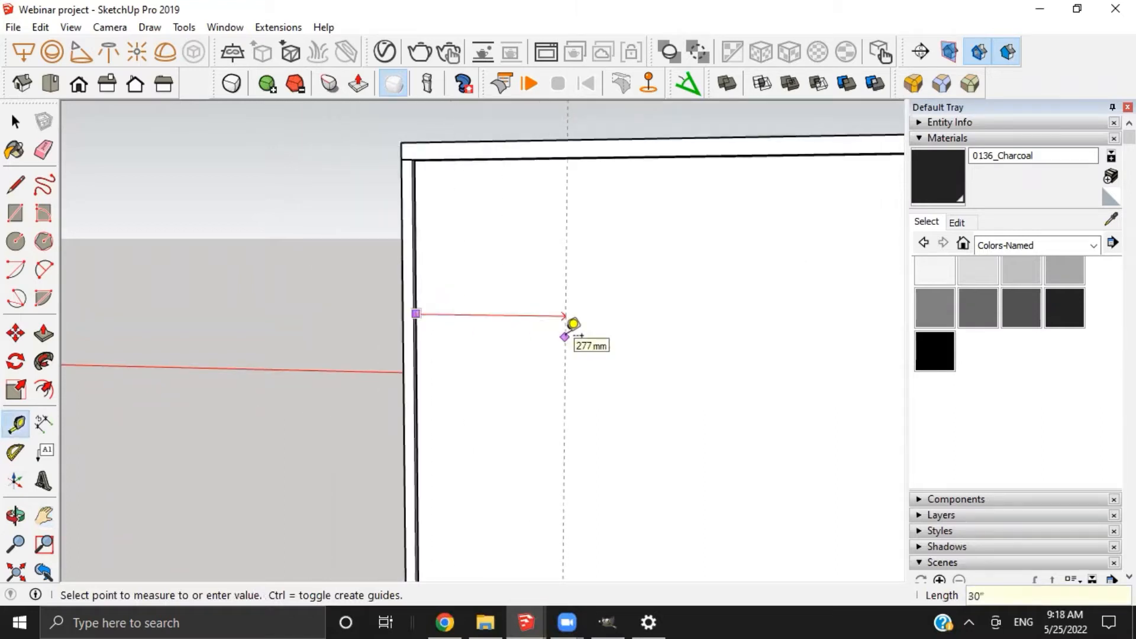
scroll(489, 381, down, 4)
Place a vertical guide across the base cabinet's front, parallel to the cabinet edge beside the end panel
middle_drag(450, 383, 509, 432)
mouse_move(438, 351)
middle_down()
mouse_move(514, 363)
mouse_move(690, 345)
mouse_move(499, 304)
mouse_move(516, 380)
mouse_move(426, 363)
middle_up()
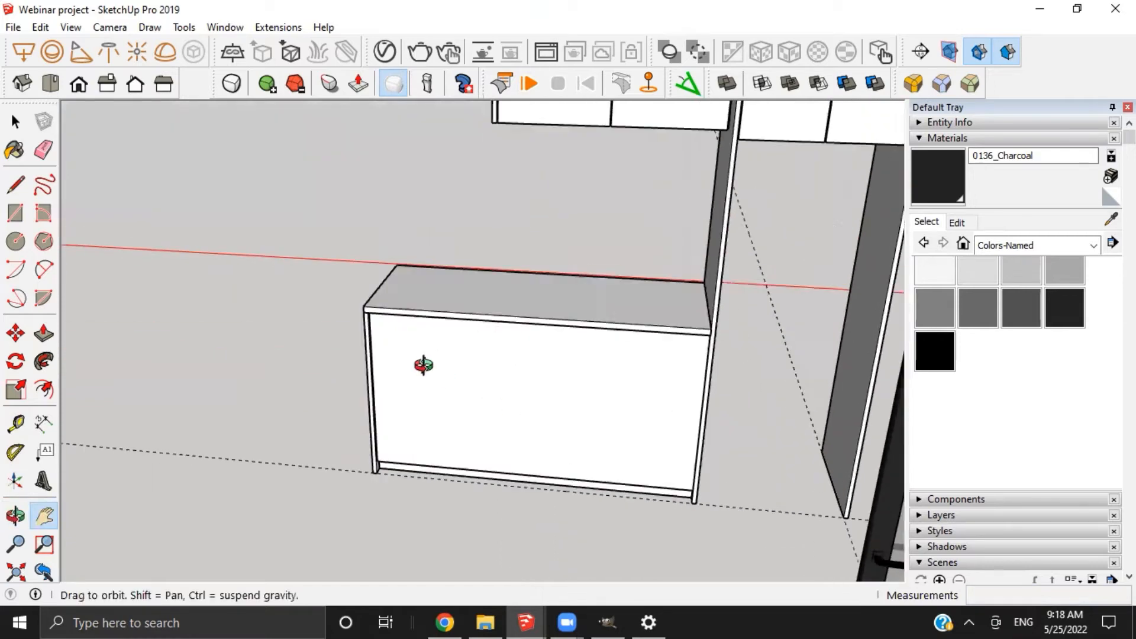
scroll(414, 379, up, 3)
scroll(391, 387, up, 5)
key(t)
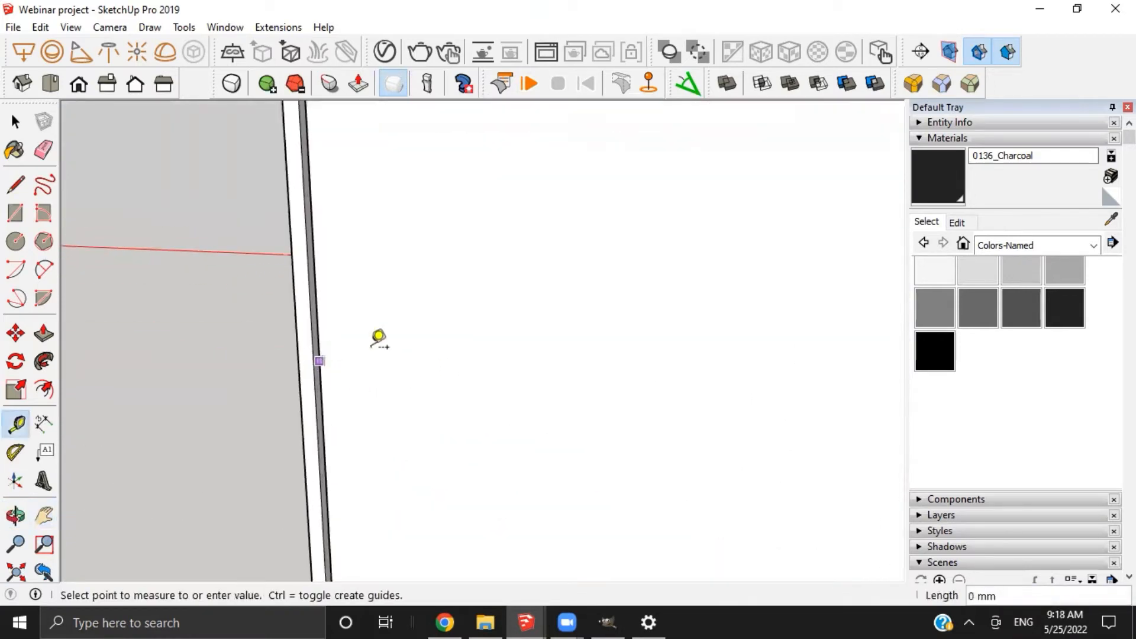
scroll(402, 340, down, 5)
middle_drag(507, 335, 573, 345)
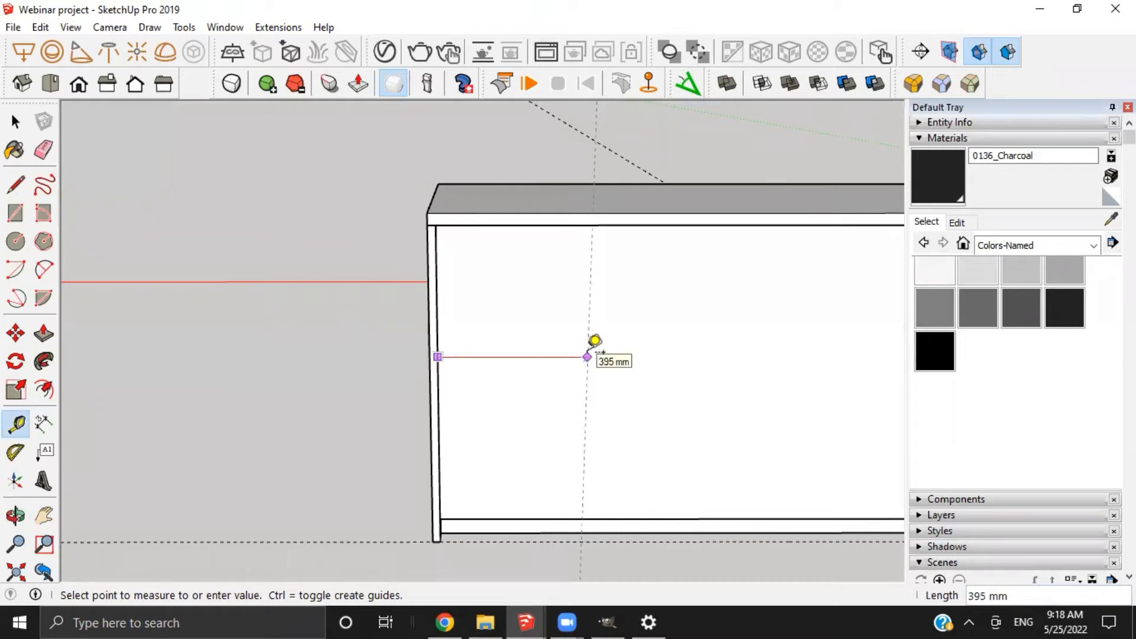
scroll(594, 343, down, 6)
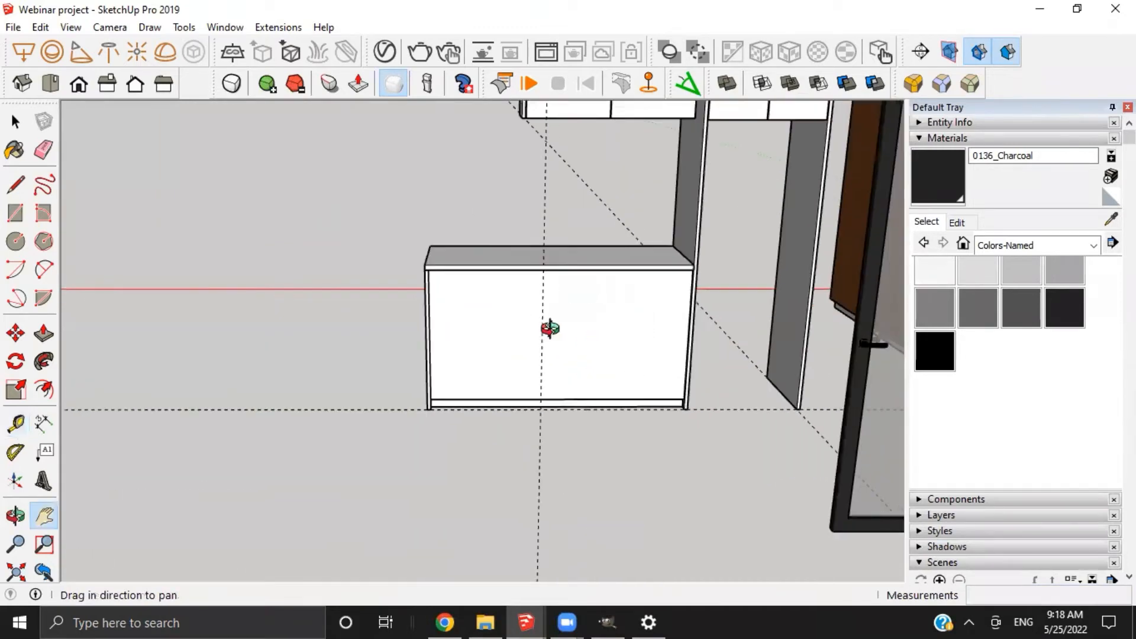
Place a horizontal guide on the base cabinet's front, 27 inches below its upper edge under the countertop
middle_drag(548, 330, 509, 332)
scroll(500, 320, up, 3)
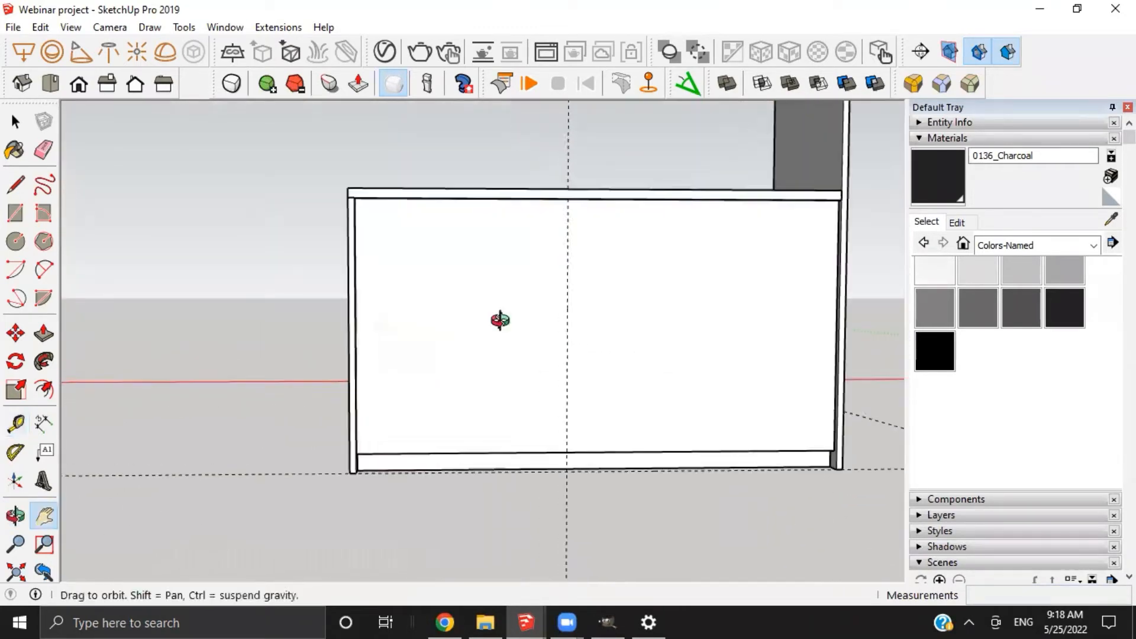
scroll(474, 172, up, 4)
scroll(488, 232, up, 3)
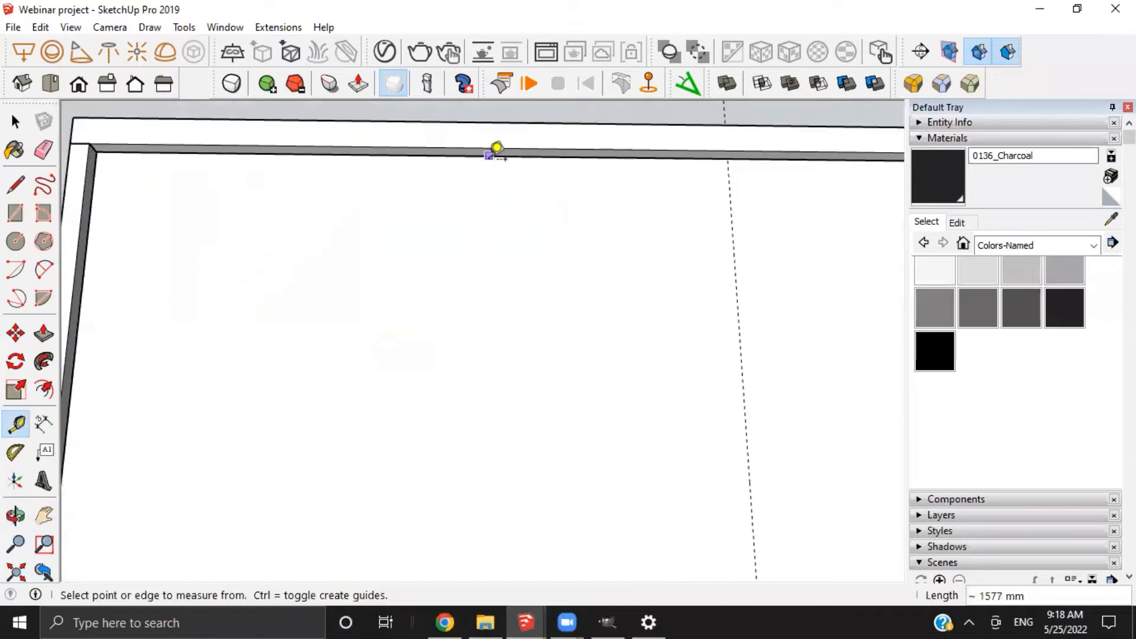
click(497, 147)
scroll(490, 332, down, 3)
scroll(523, 365, down, 2)
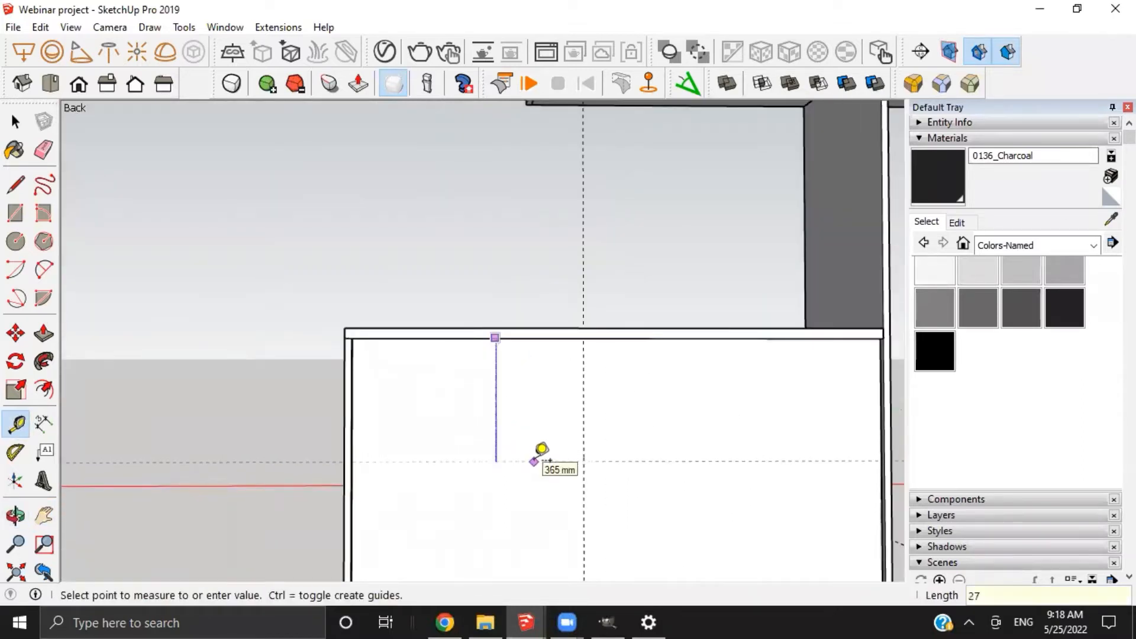
click(541, 449)
Inside the base cabinet group, draw a rectangle from the horizontal guide at the end panel to the vertical guide beneath the countertop
middle_drag(540, 452, 299, 437)
scroll(322, 418, up, 3)
scroll(322, 416, down, 4)
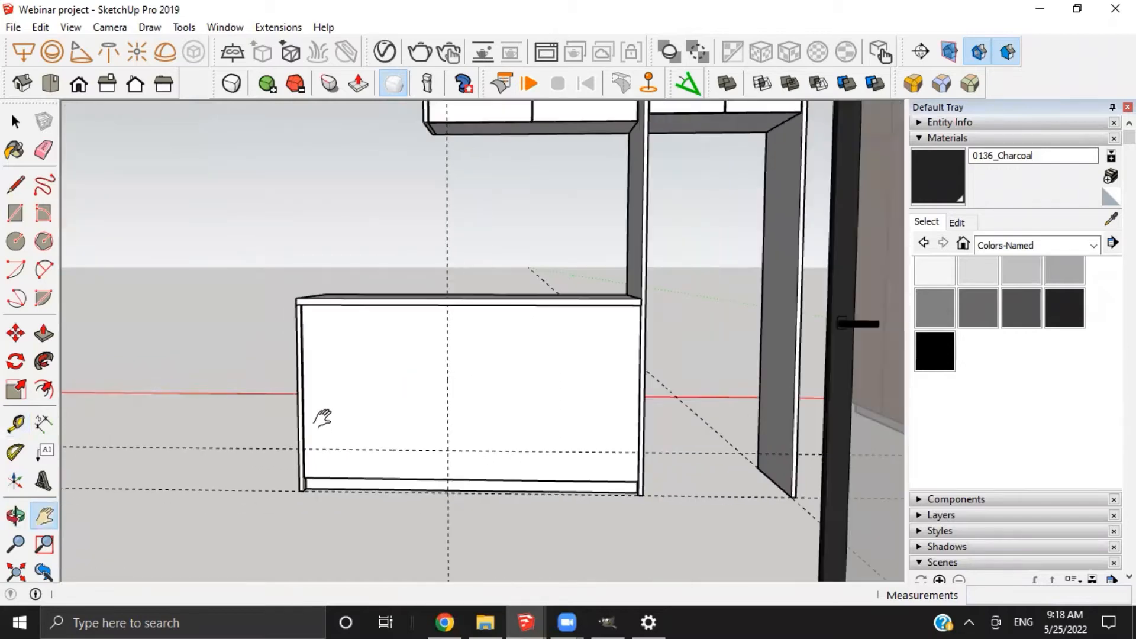
scroll(309, 441, up, 3)
middle_drag(346, 423, 330, 444)
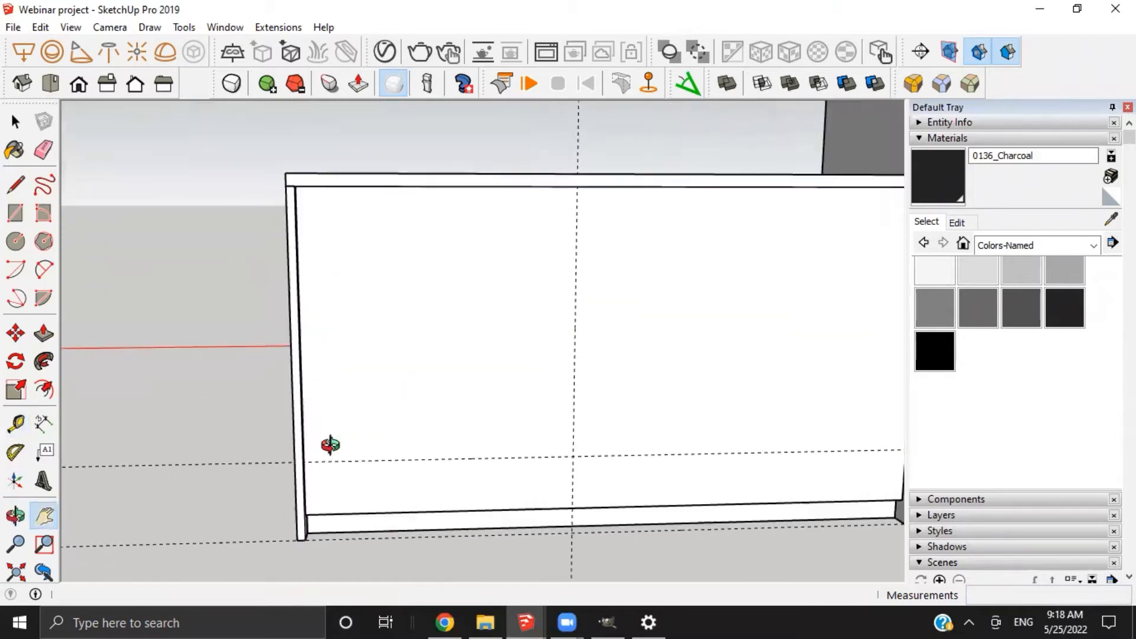
key(space)
scroll(309, 432, up, 6)
scroll(261, 470, up, 2)
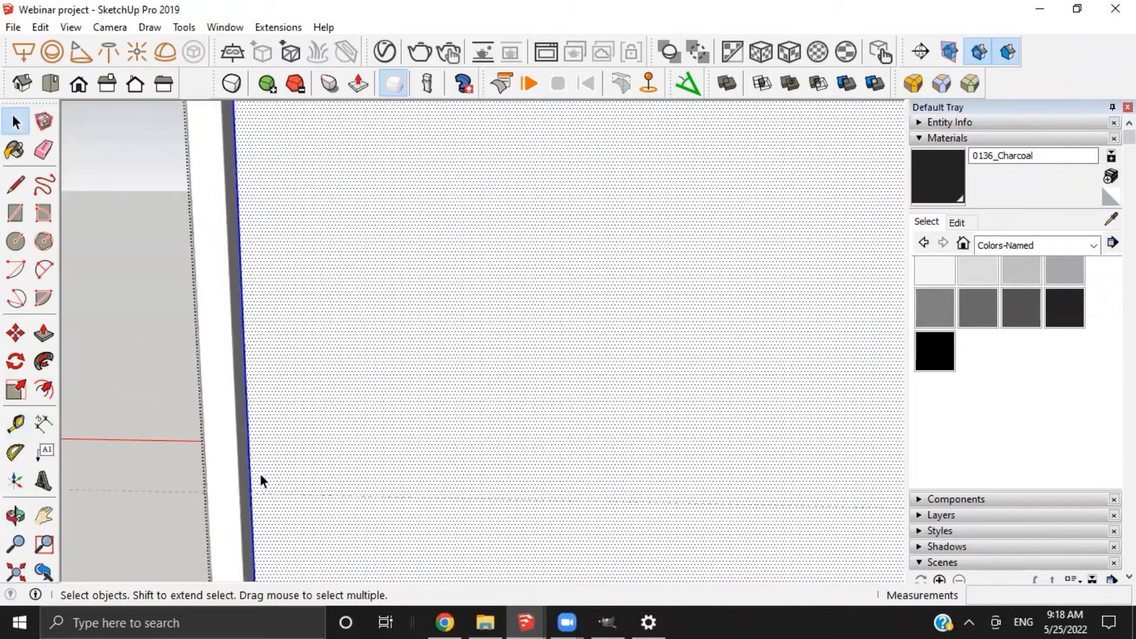
key(r)
click(246, 495)
scroll(584, 325, down, 3)
mouse_move(572, 328)
middle_down()
mouse_move(542, 219)
mouse_move(504, 318)
mouse_move(558, 221)
mouse_move(377, 370)
mouse_move(425, 327)
middle_up()
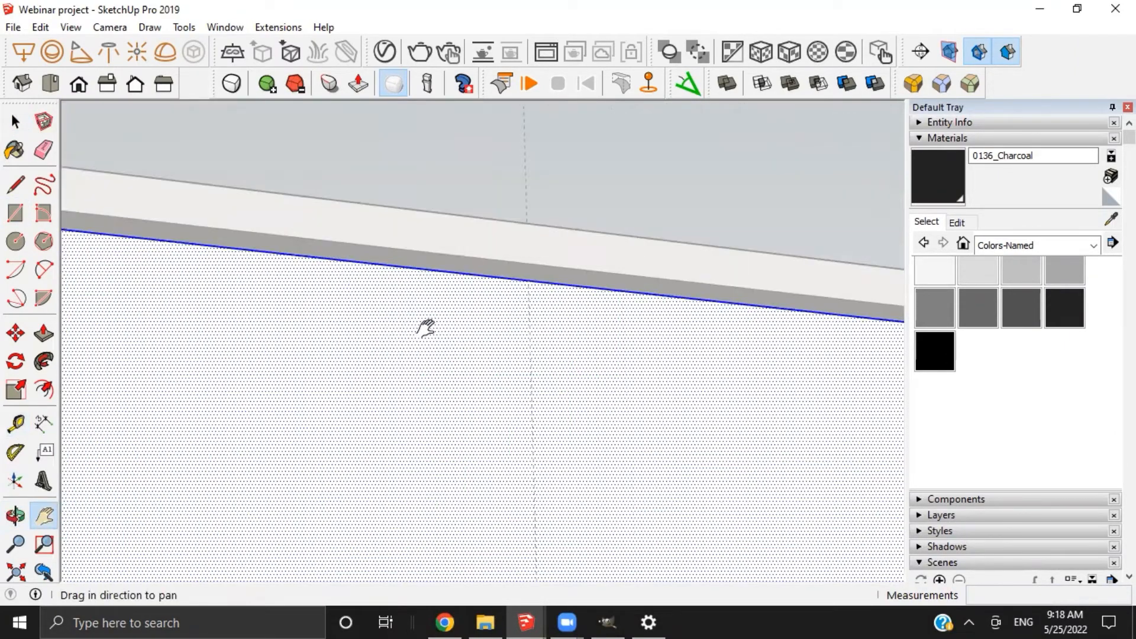
click(528, 280)
key(space)
Push the rectangle inward about 590 mm to hollow out an open compartment in the base cabinet, and close the group
middle_drag(509, 305, 412, 388)
key(p)
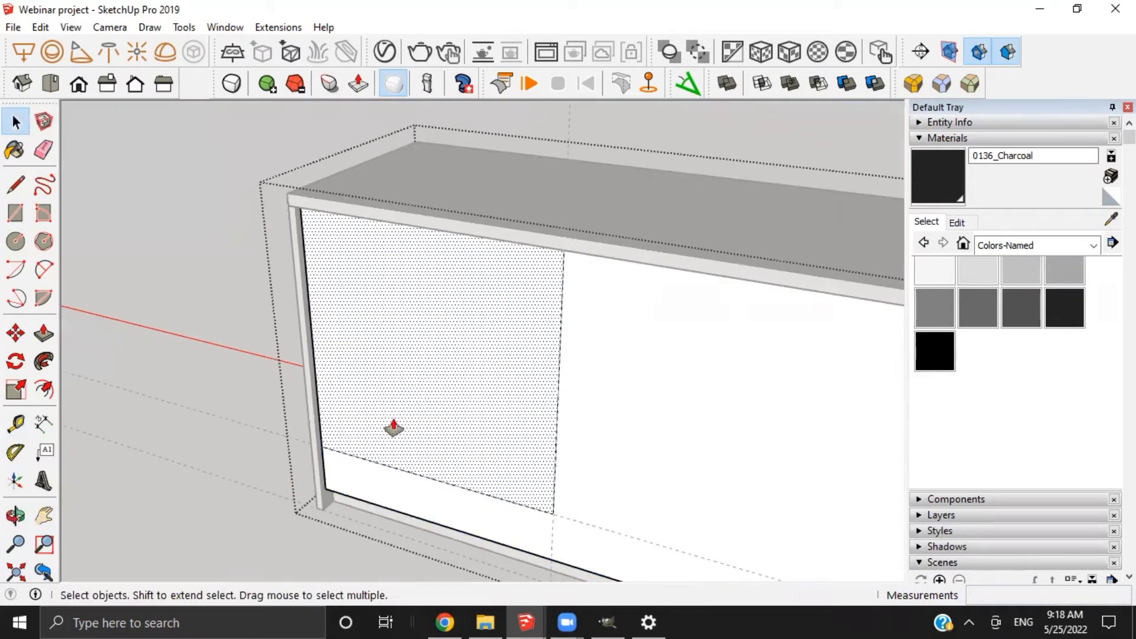
click(392, 426)
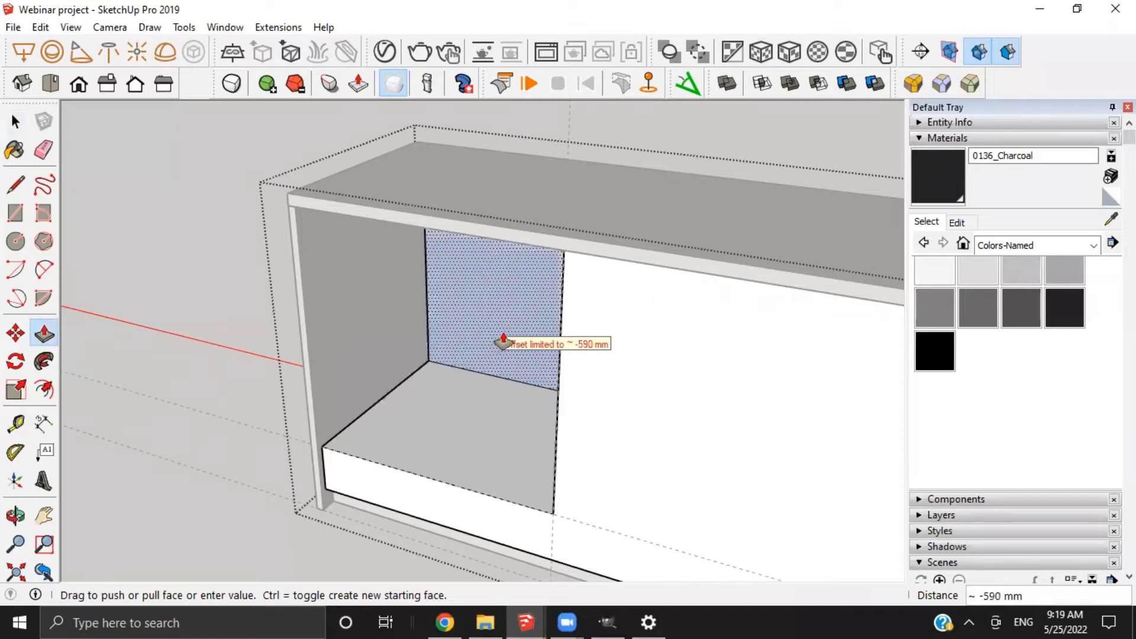
click(503, 343)
middle_drag(502, 343, 633, 364)
scroll(636, 385, down, 3)
key(space)
click(638, 439)
middle_drag(638, 439, 379, 402)
scroll(524, 357, down, 3)
scroll(510, 382, down, 3)
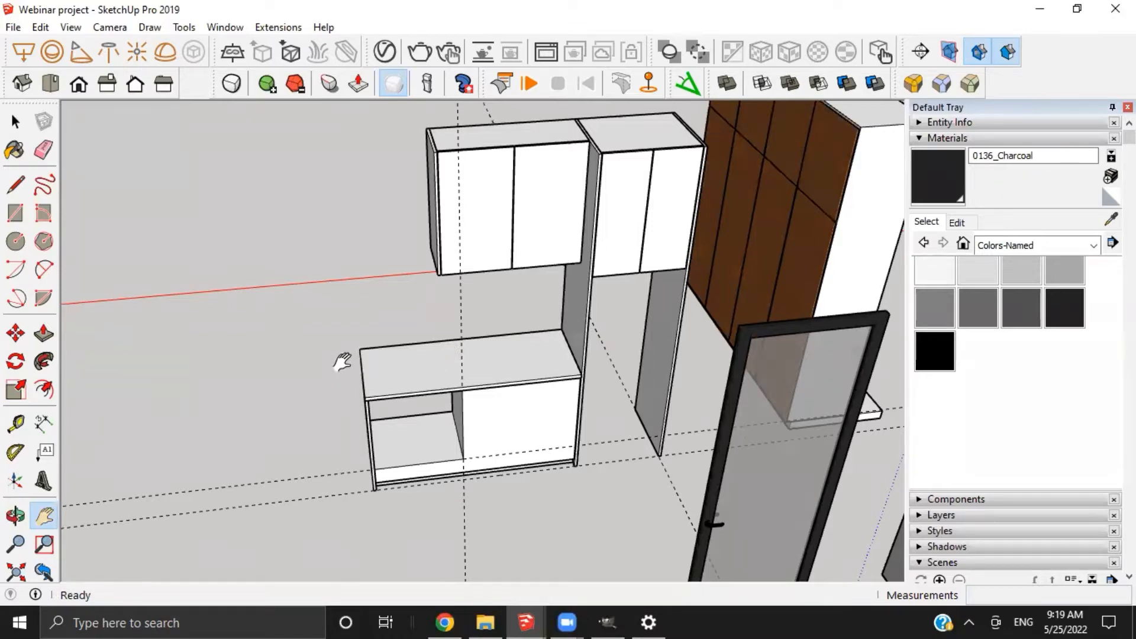
Switch to 3D Warehouse in Chrome, search for oven, and compare the model and product results
click(445, 622)
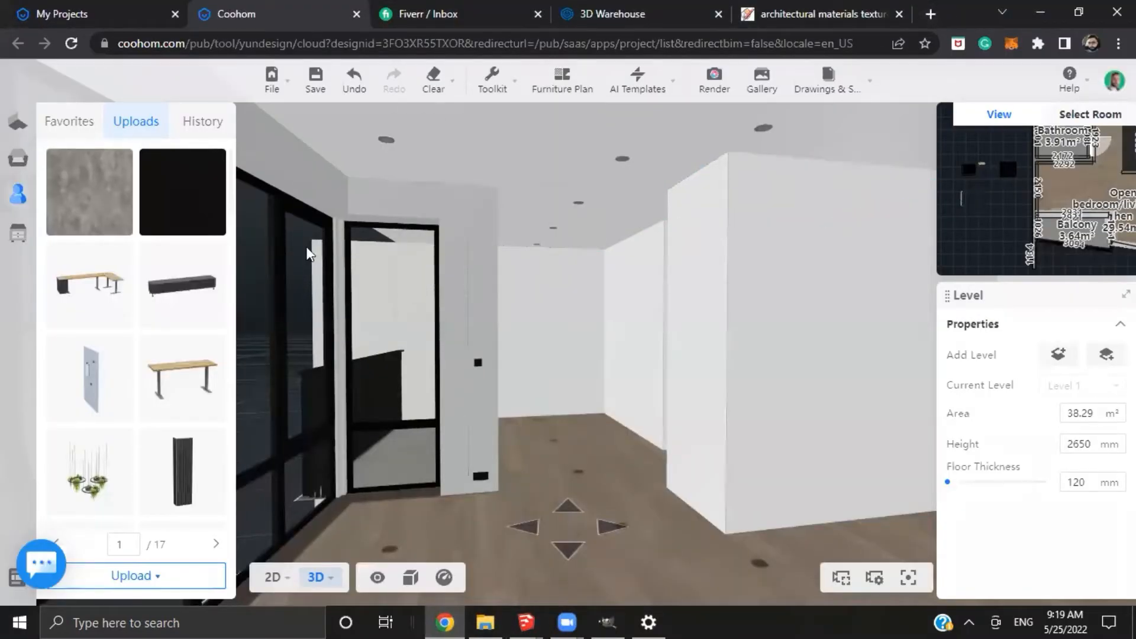
click(628, 8)
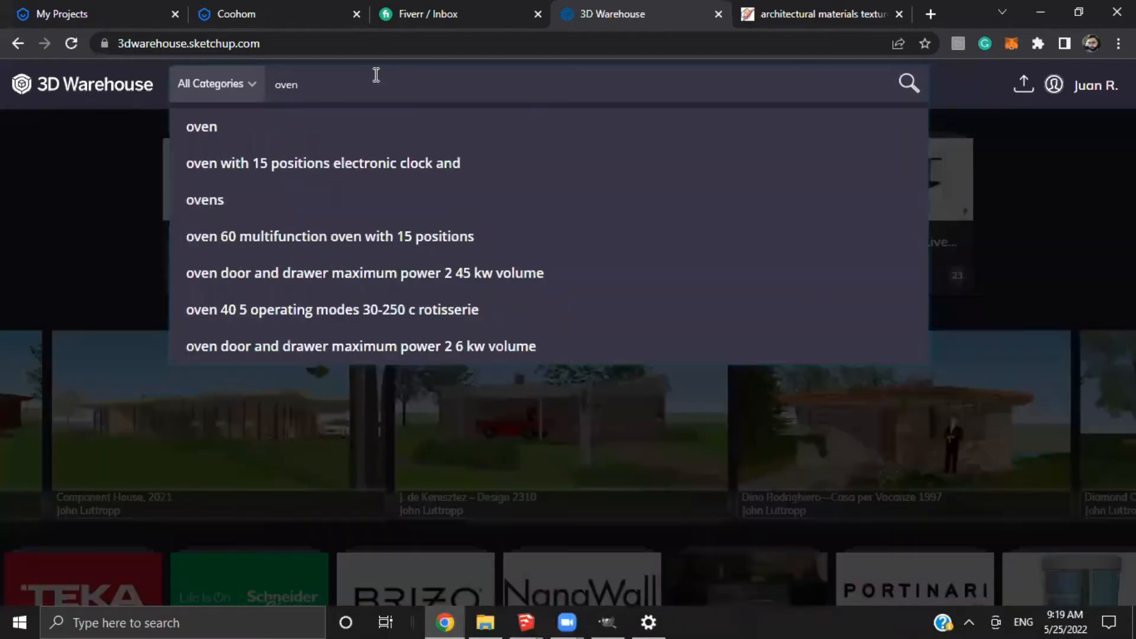
key(Return)
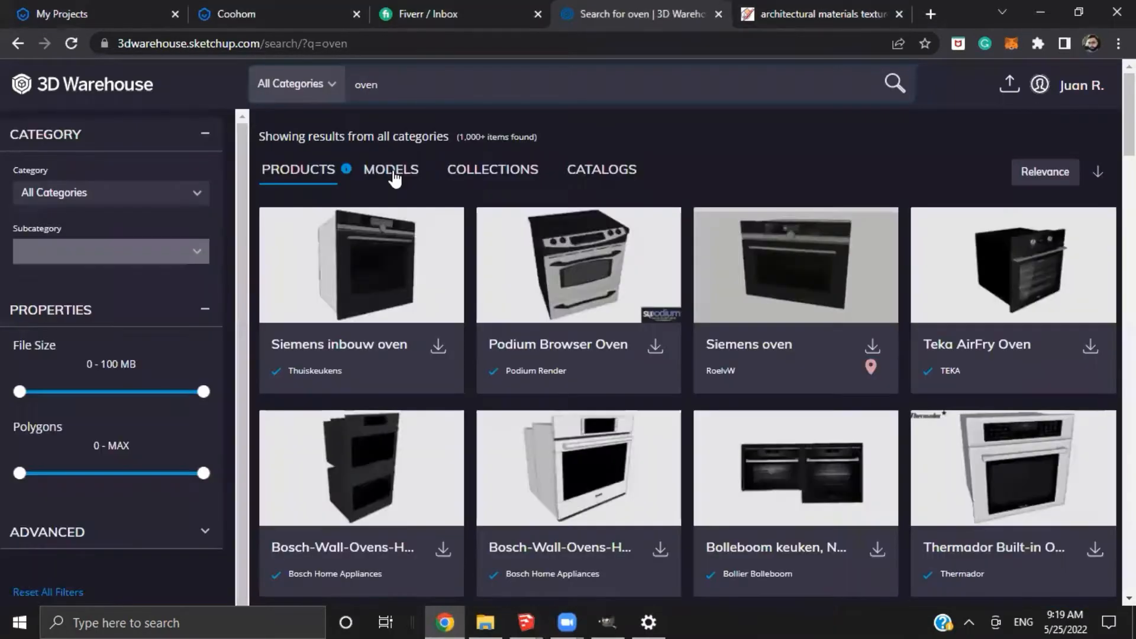
click(390, 176)
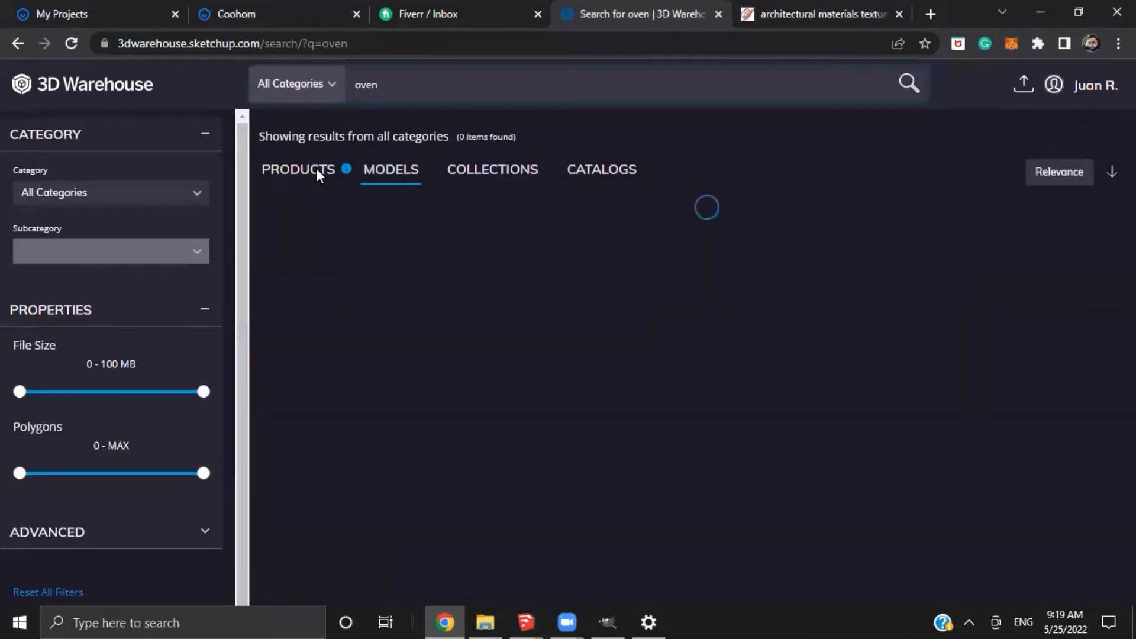
click(316, 168)
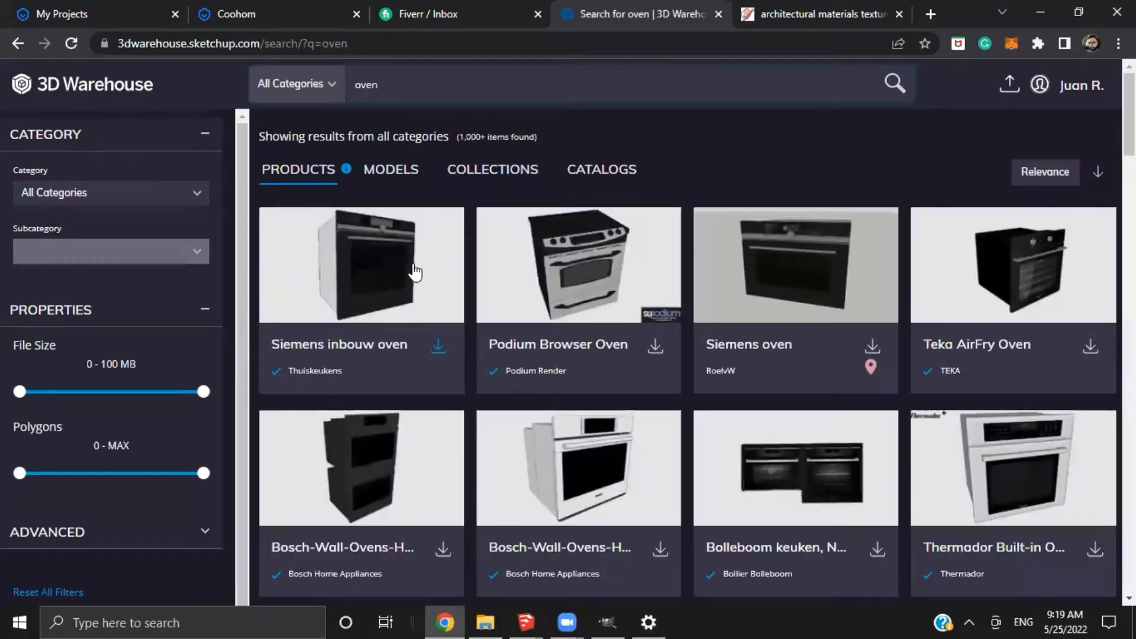
Open the Bosch-Wall-Ovens-HBL8451UC and Thermador built-in oven product details, and return to the results
click(607, 457)
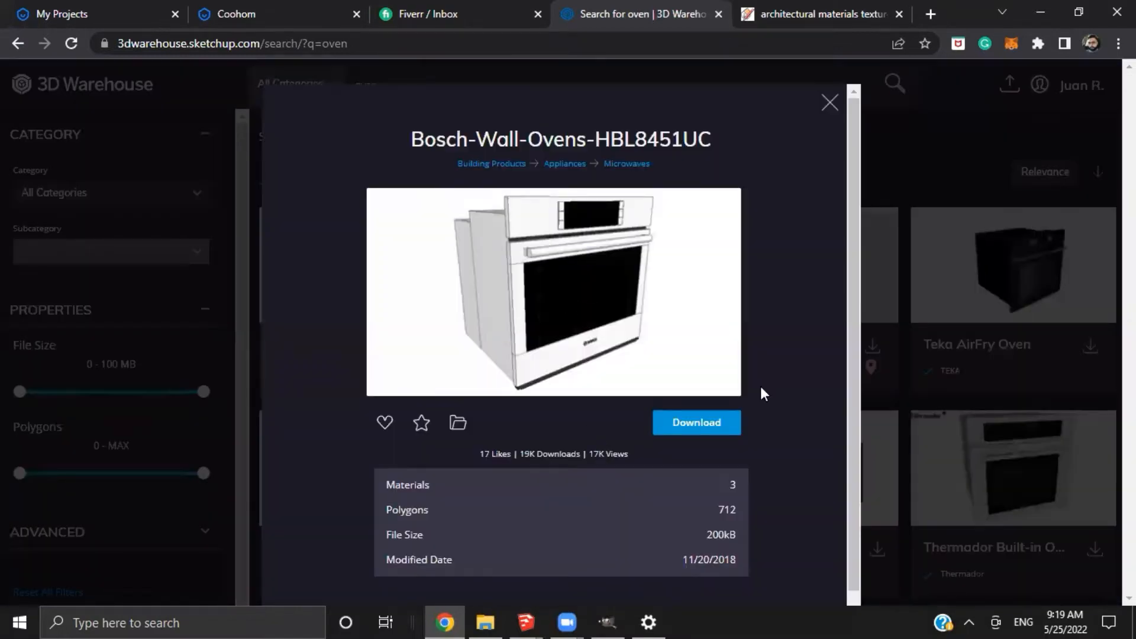
click(932, 177)
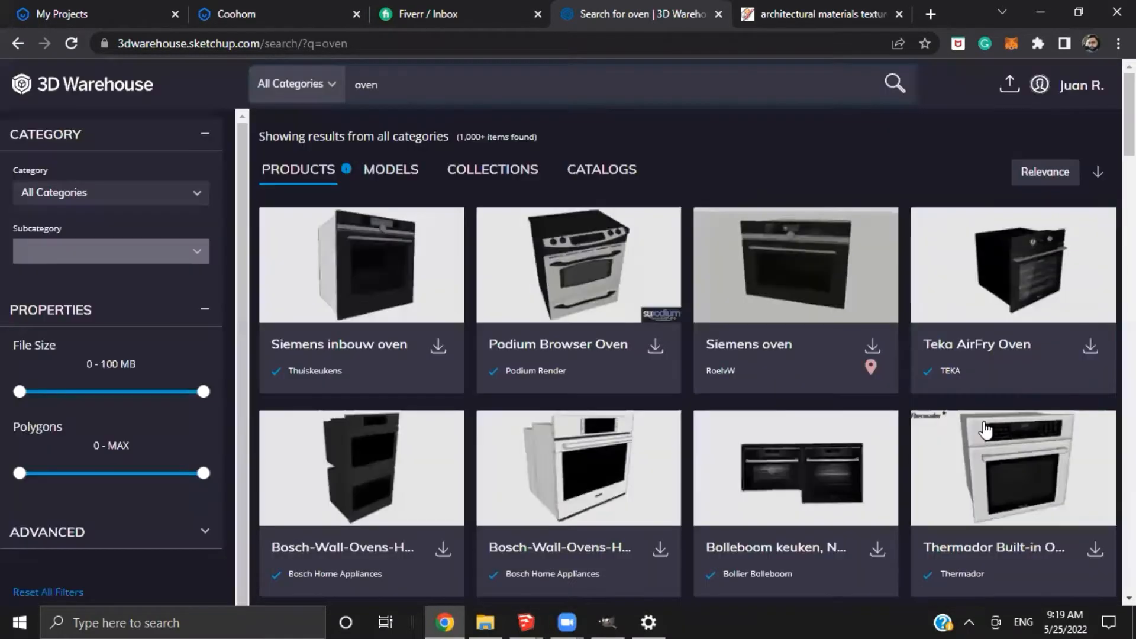
click(1013, 467)
click(904, 173)
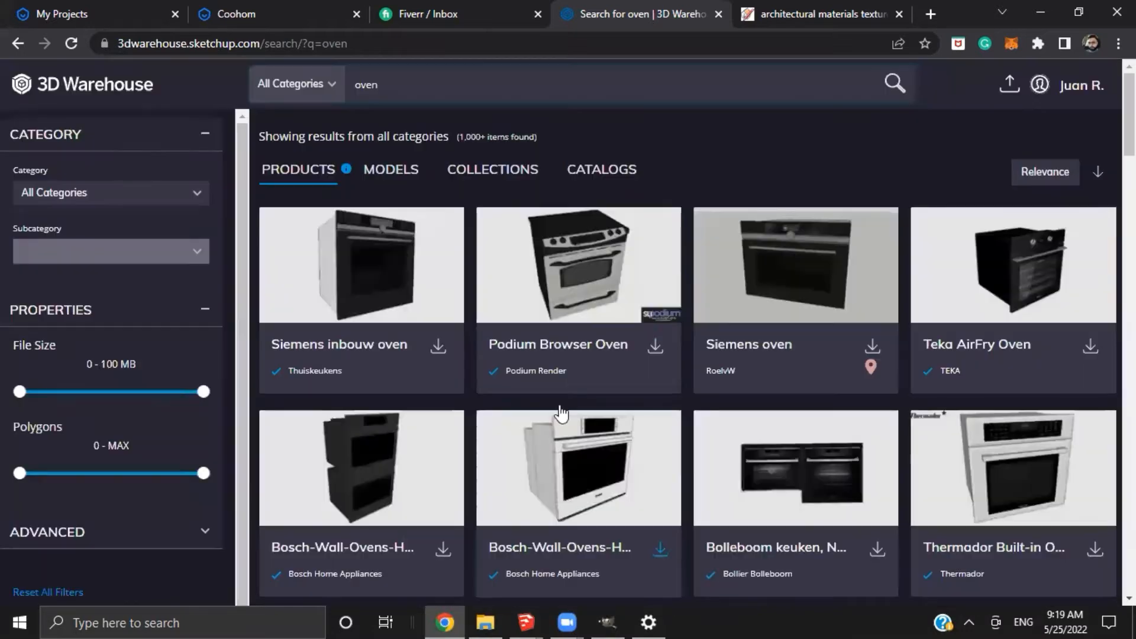
Switch back to the Webinar project in SketchUp and start a file import from the webinar 2 folder in Documents
mouse_move(525, 621)
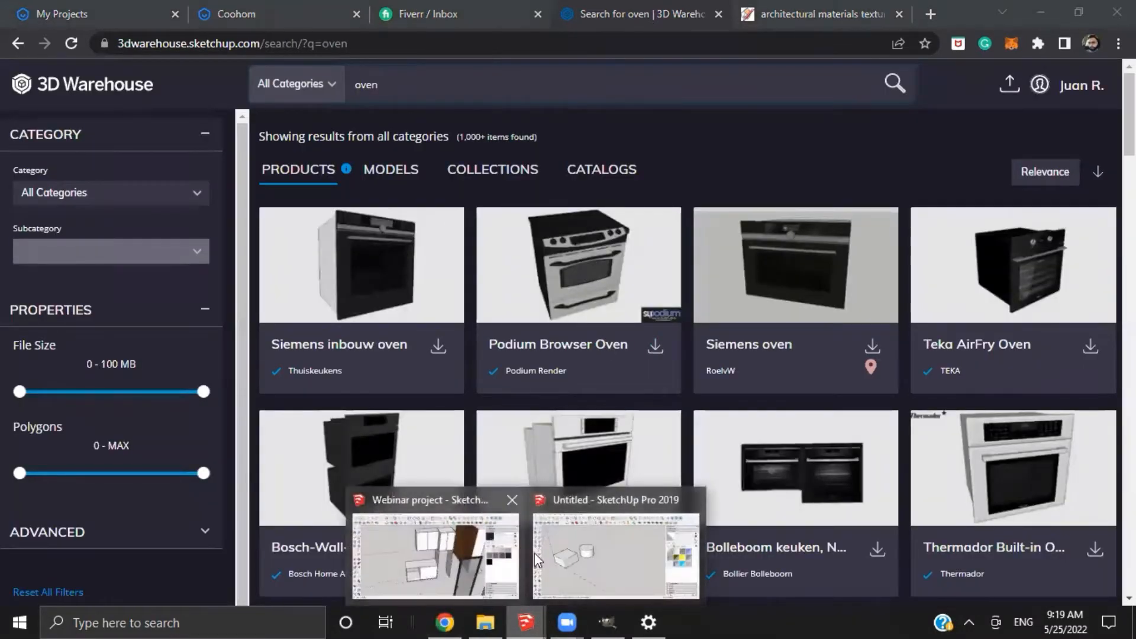
click(458, 565)
click(18, 28)
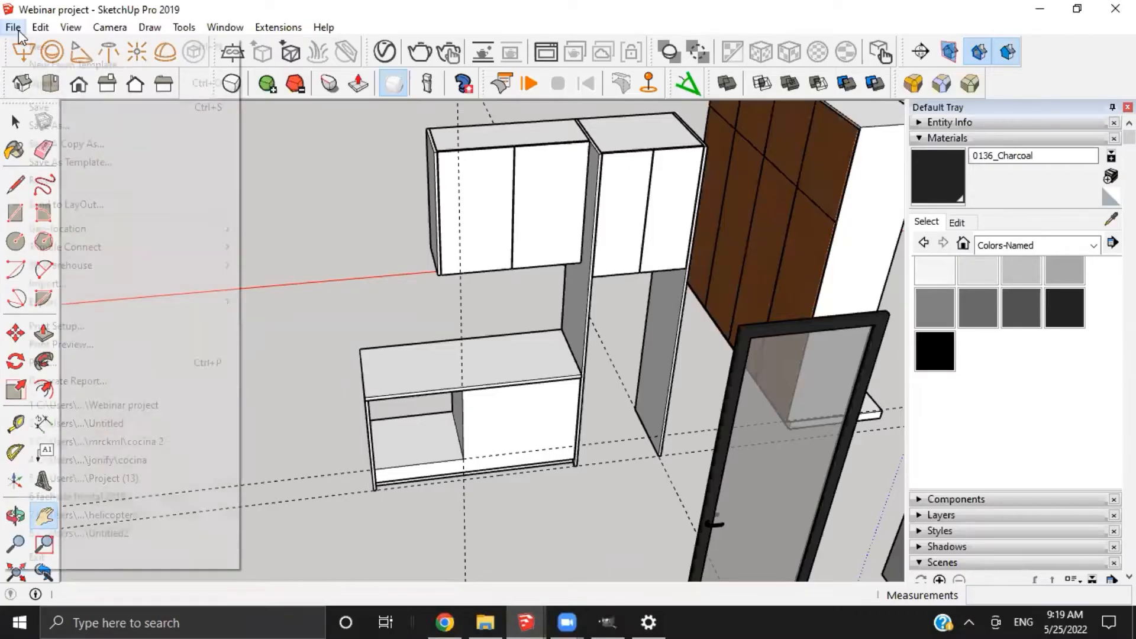
click(53, 281)
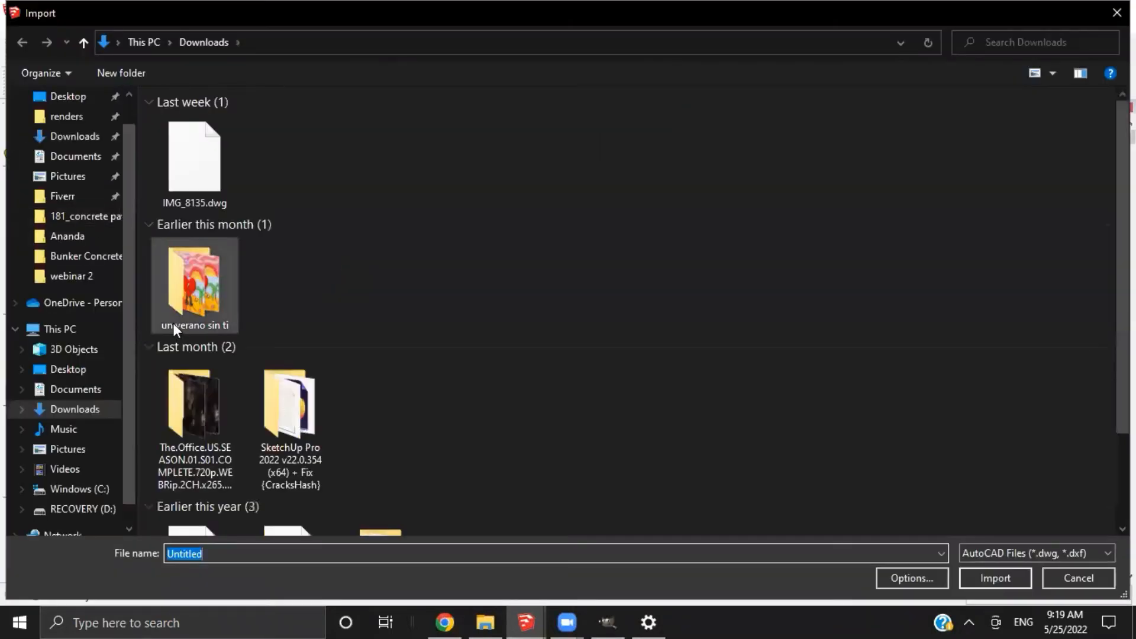
click(67, 197)
click(73, 156)
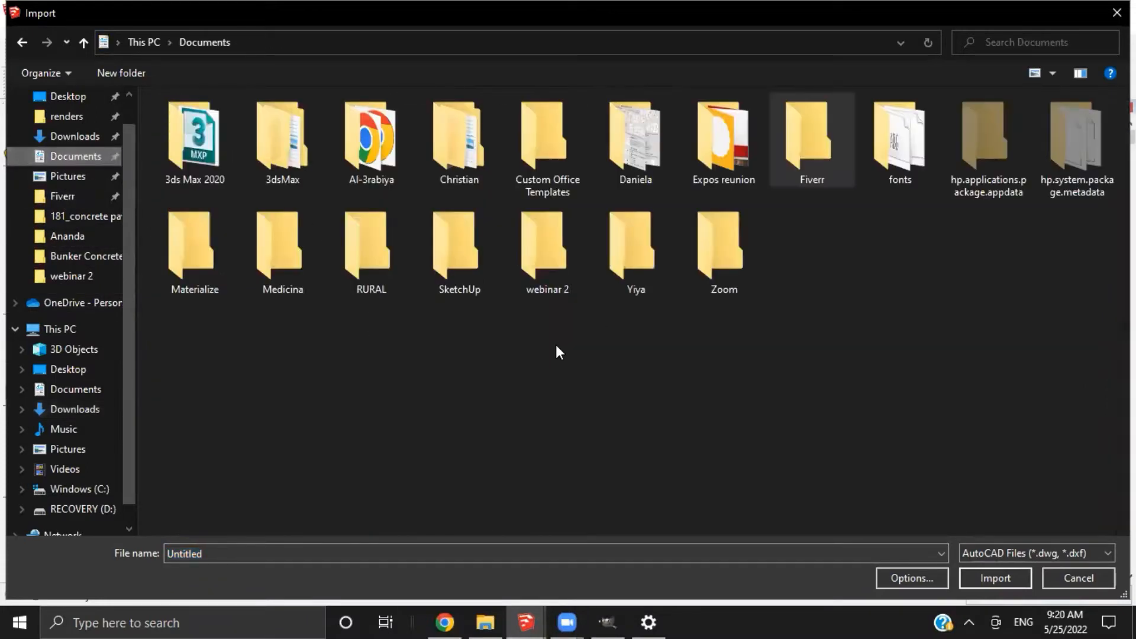
double_click(521, 262)
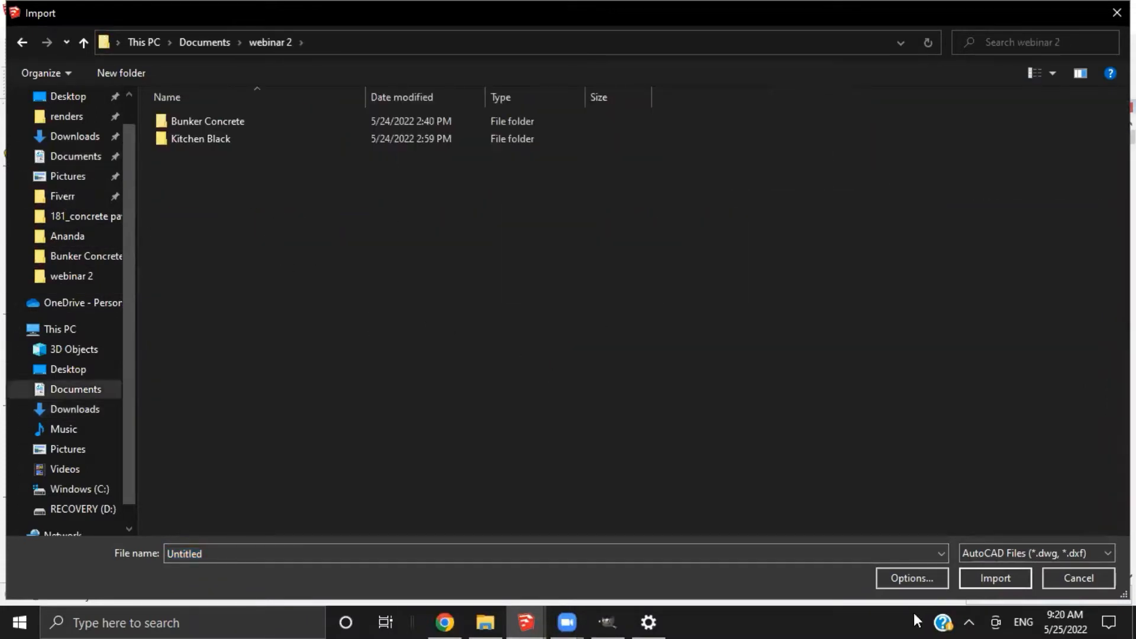
Import the Oven model as a SketchUp file (*.skp) and place it in front of the base cabinet's open compartment
click(1095, 551)
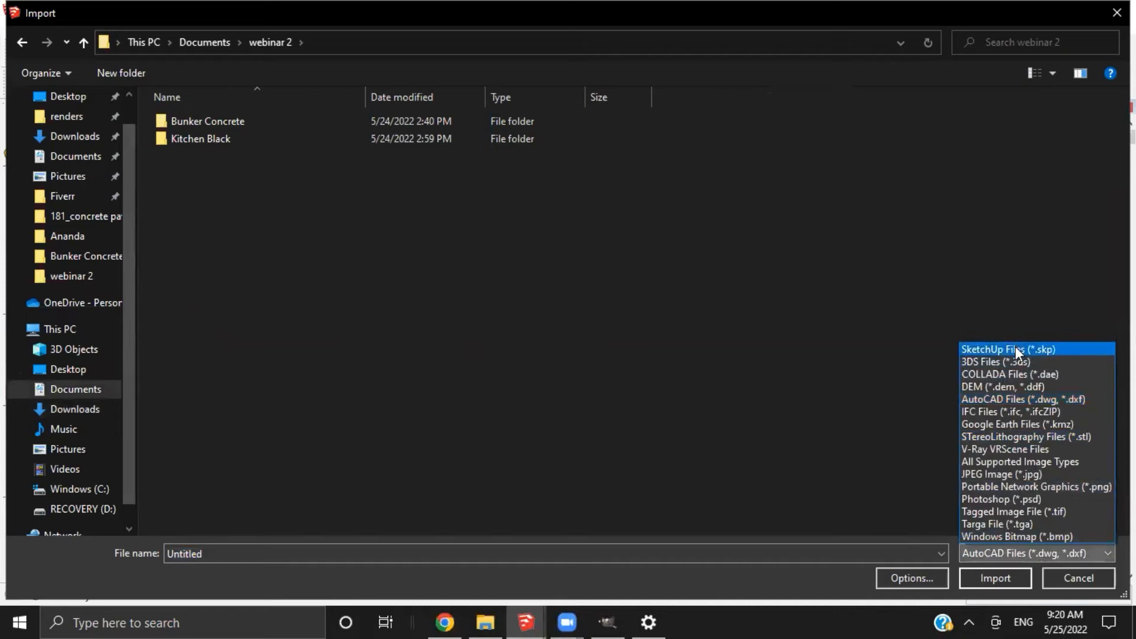
click(1014, 346)
click(205, 176)
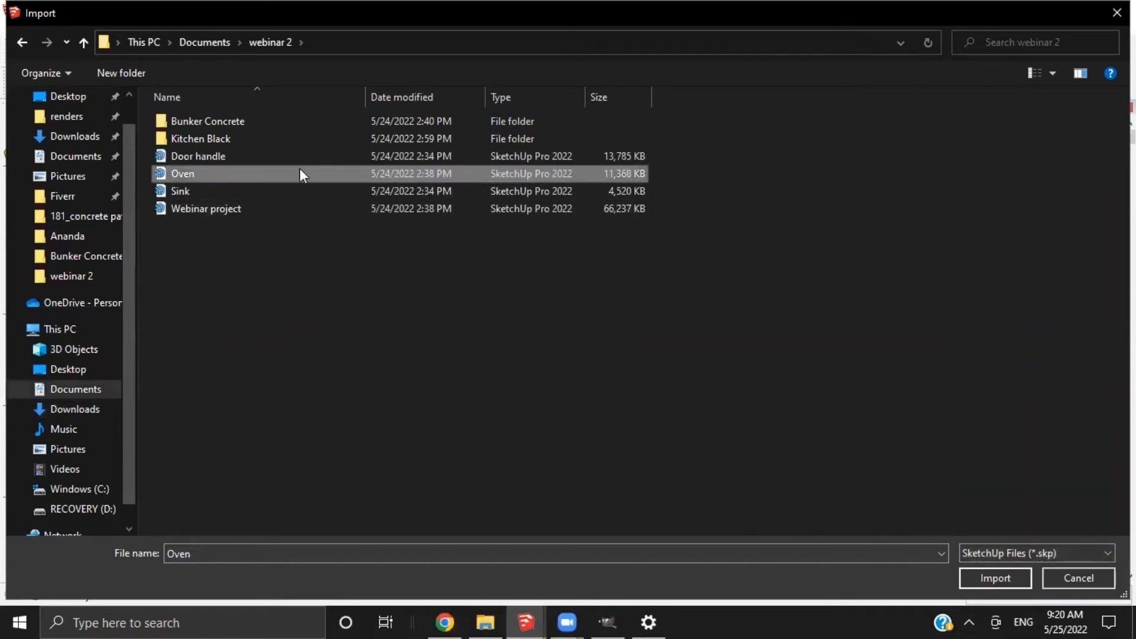
click(995, 578)
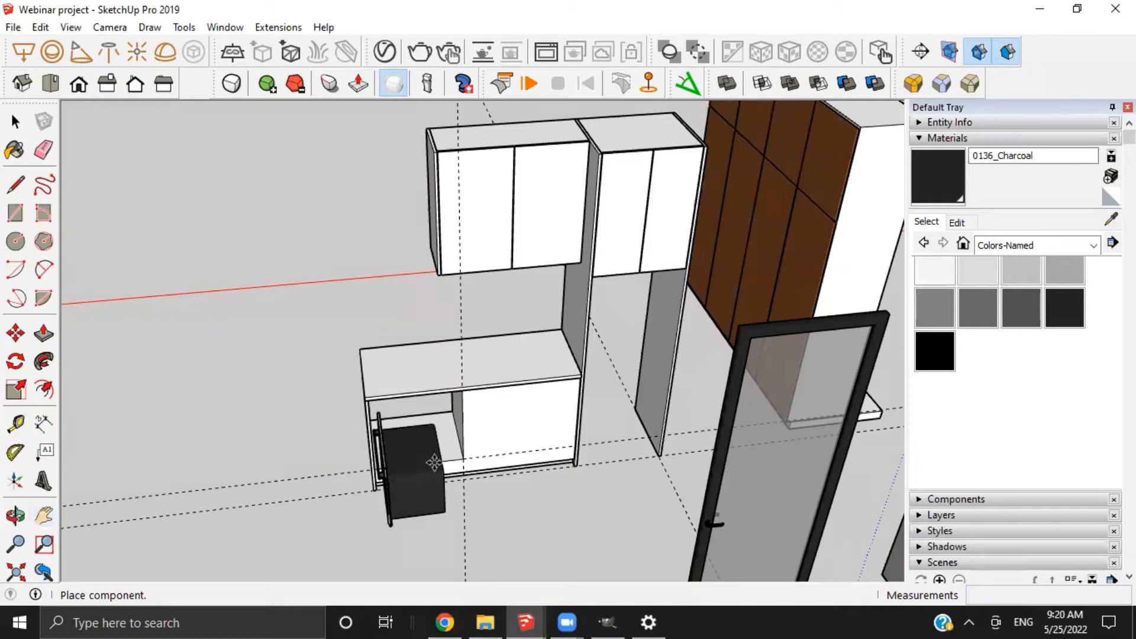
click(434, 463)
Rotate the oven 90 degrees about the vertical axis so its door faces out of the cabinet
middle_drag(621, 386, 400, 454)
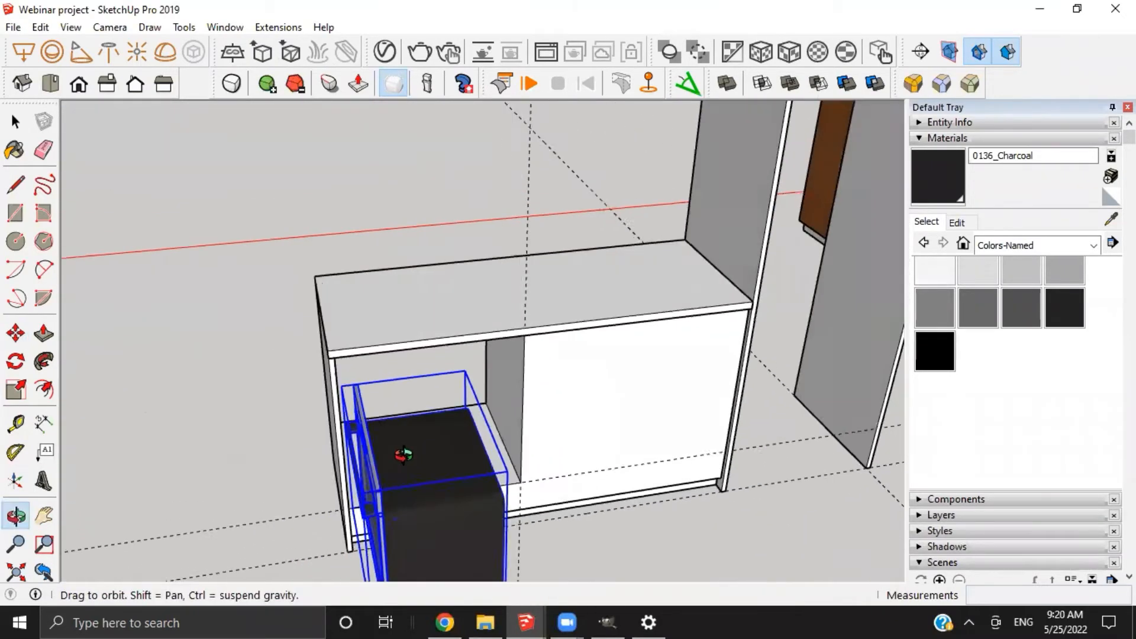
scroll(405, 458, up, 5)
key(q)
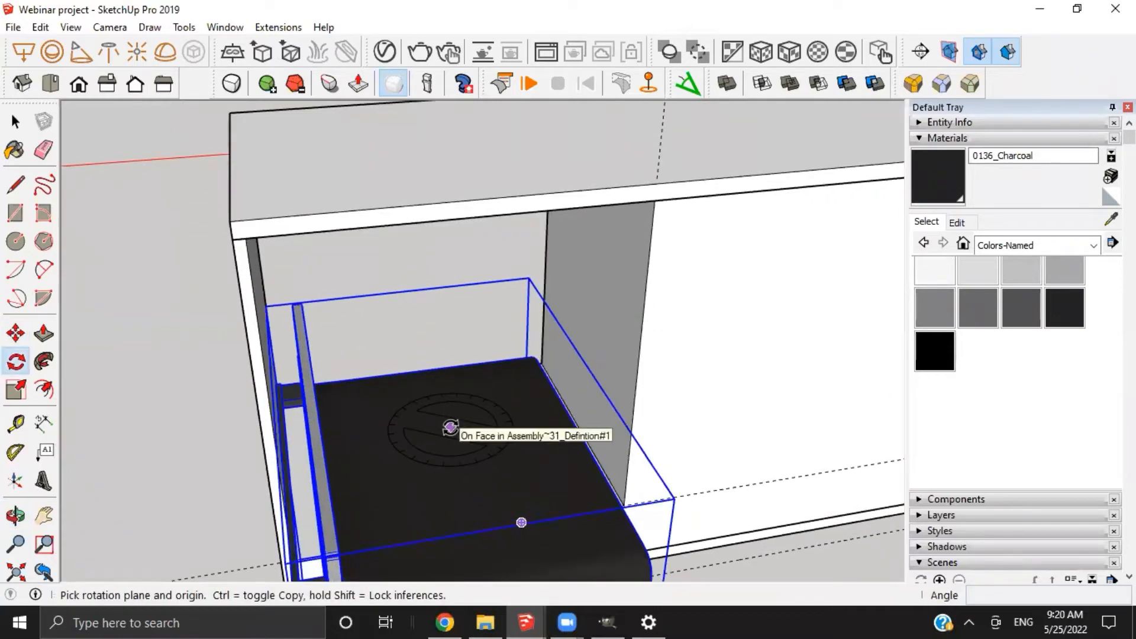
scroll(449, 427, down, 3)
scroll(449, 437, up, 1)
key(space)
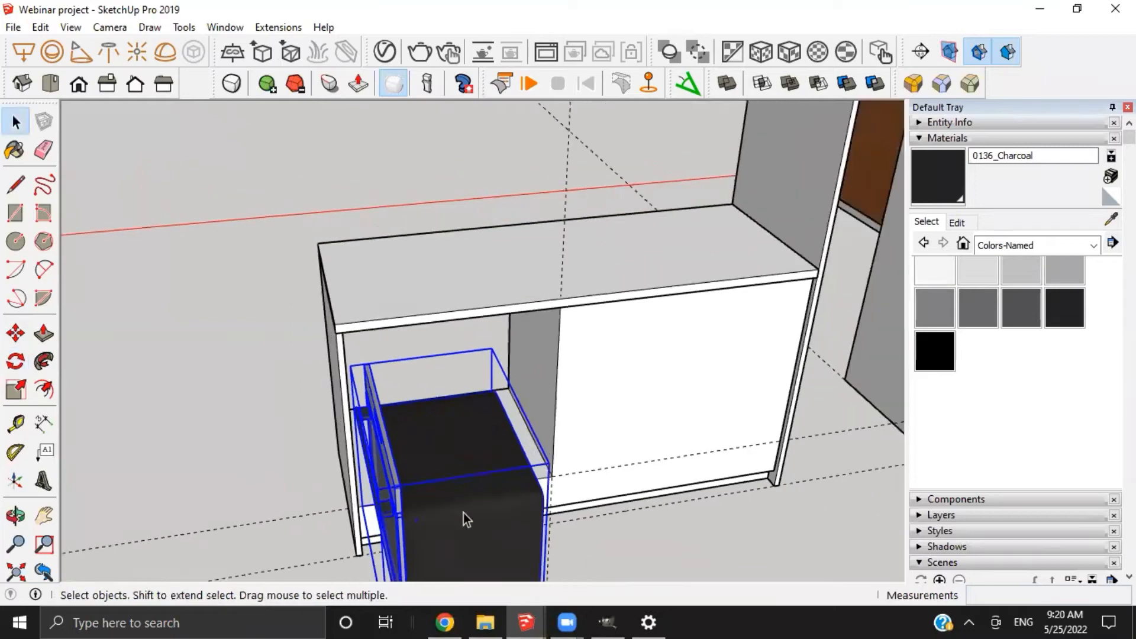
middle_drag(464, 513, 442, 372)
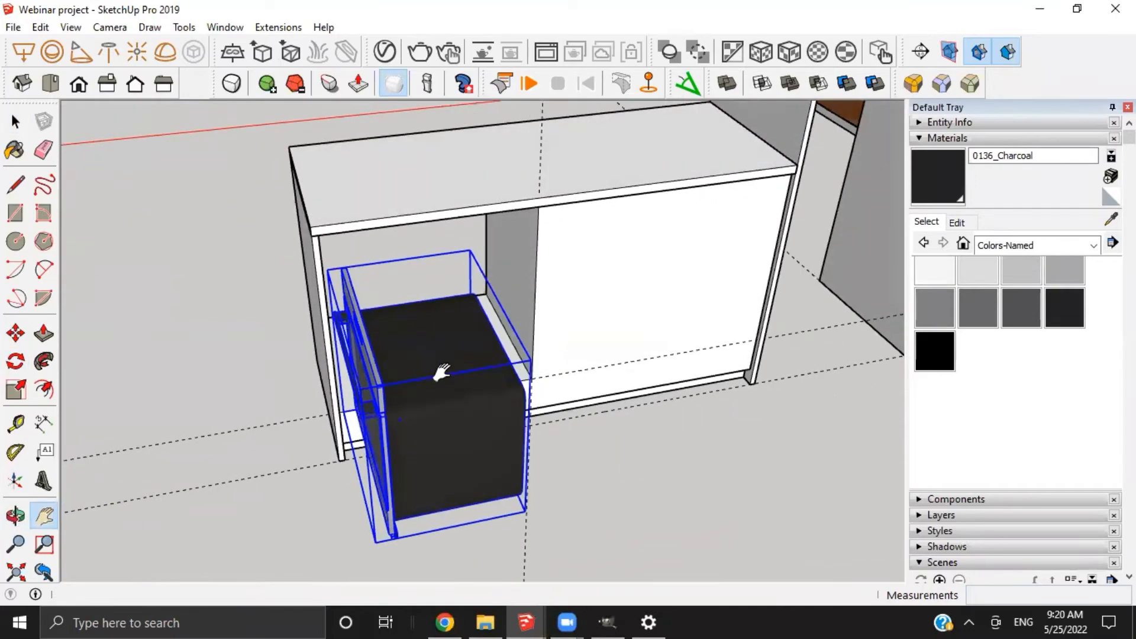
key(q)
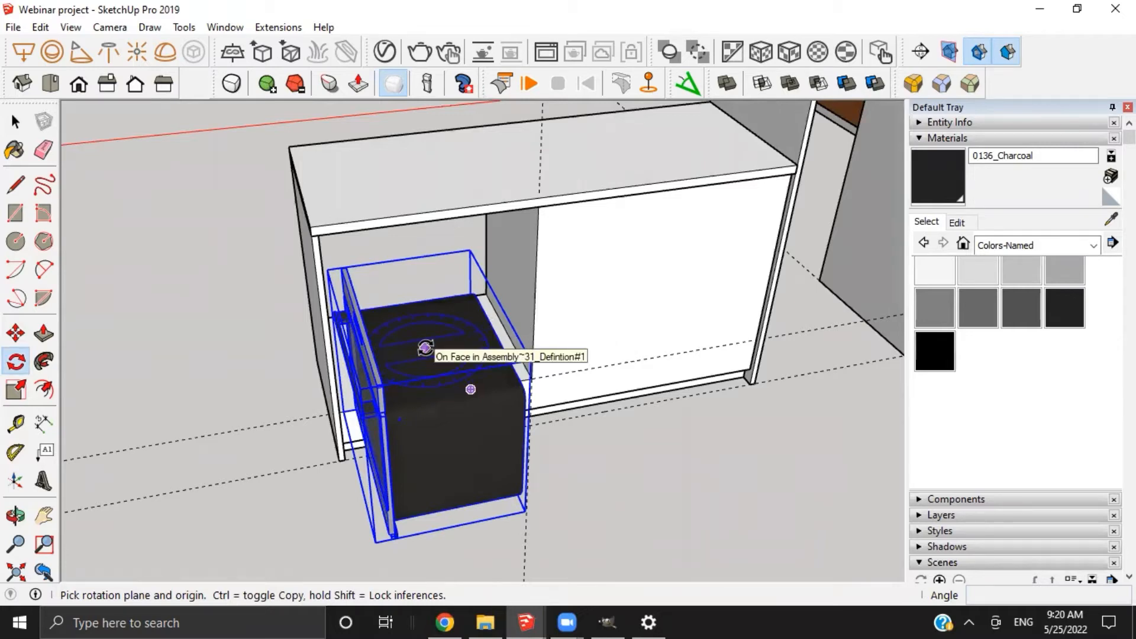
drag(425, 348, 438, 390)
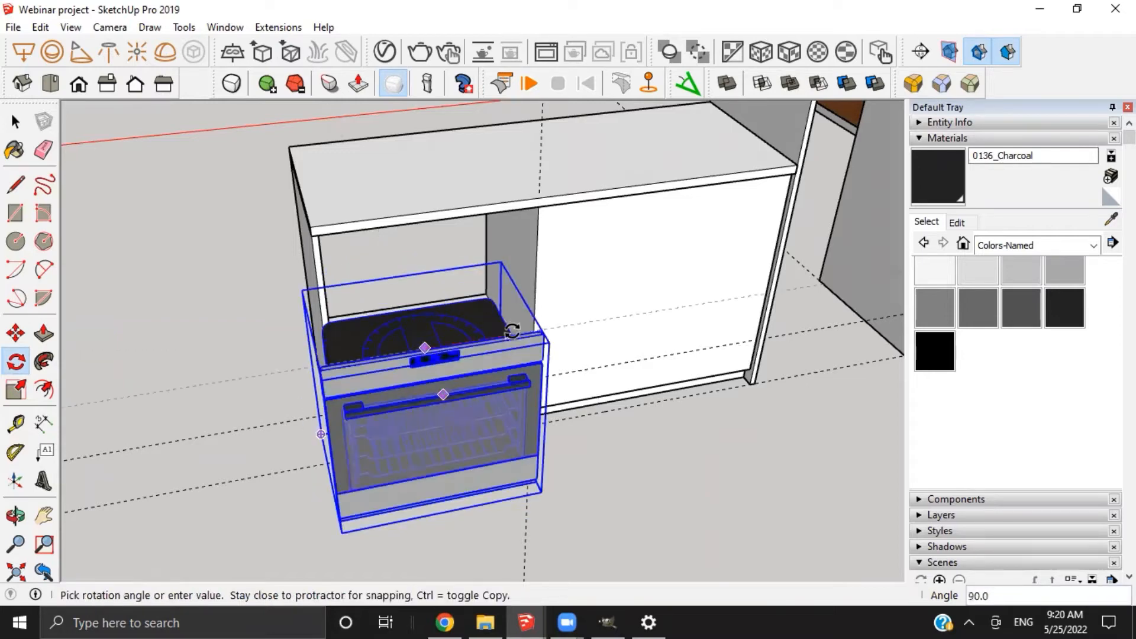
click(512, 329)
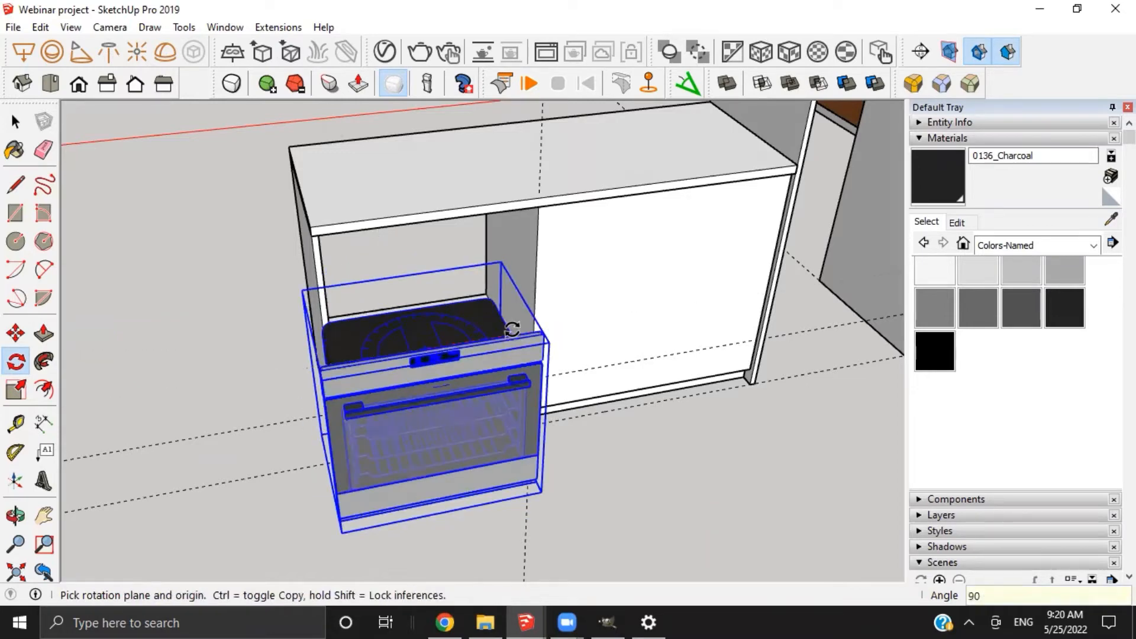
Move the oven backward along the green axis into the base cabinet's open compartment
middle_drag(482, 368, 421, 437)
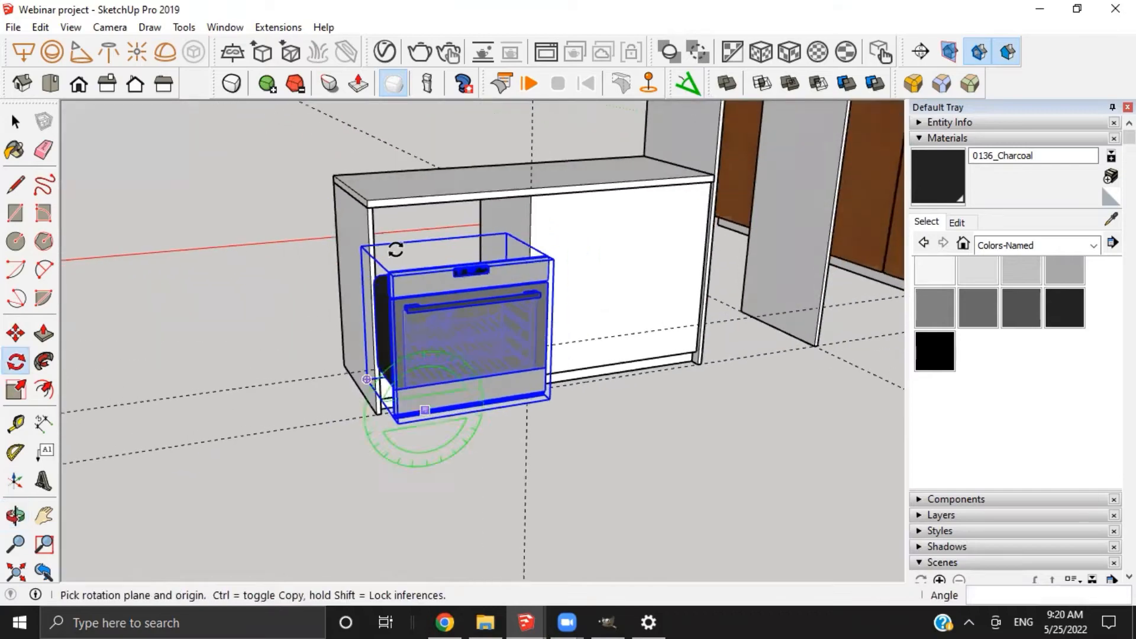
middle_drag(417, 239, 332, 402)
scroll(525, 330, up, 4)
middle_drag(520, 329, 471, 385)
scroll(259, 290, down, 4)
key(m)
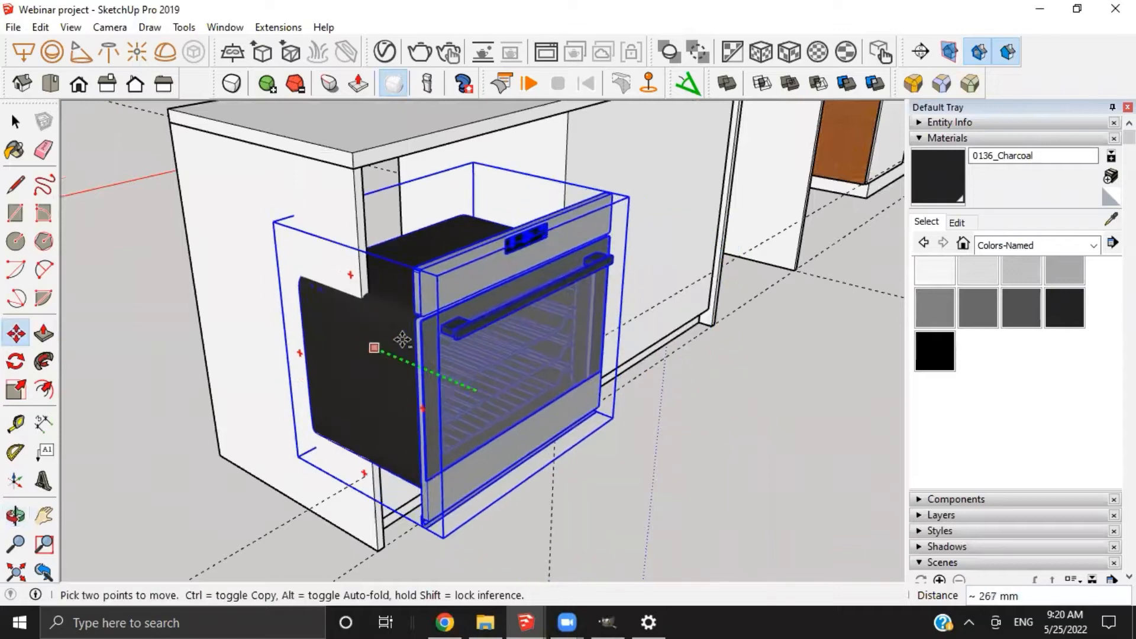
click(297, 329)
Move the oven by its lower corner endpoint so it rests on the compartment floor
middle_drag(698, 450, 550, 416)
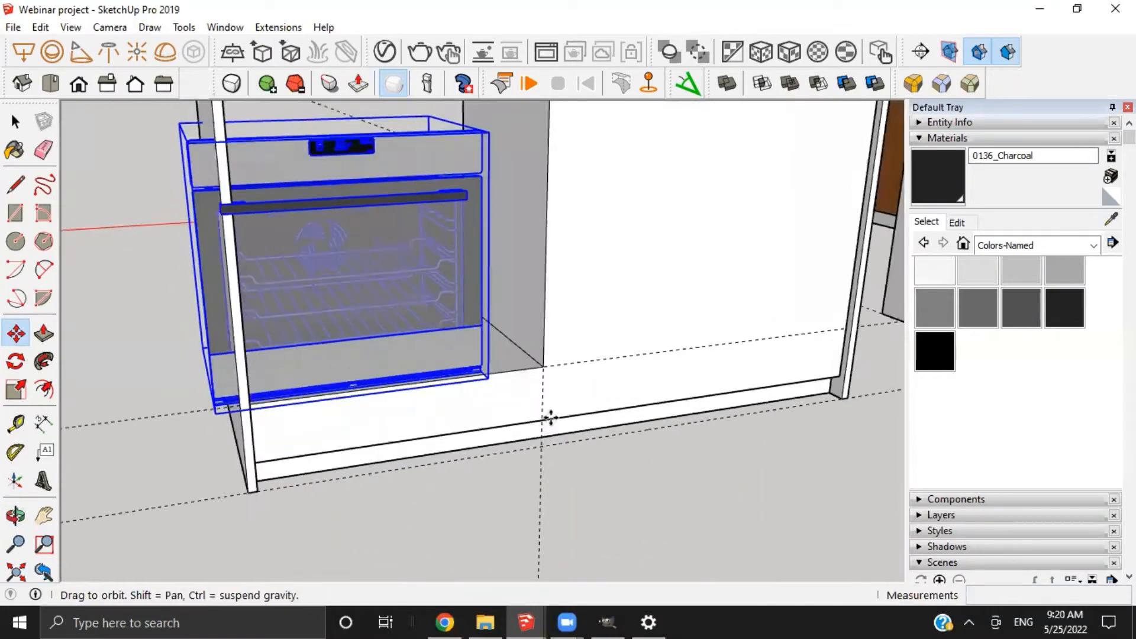
scroll(452, 353, up, 3)
middle_drag(515, 355, 428, 281)
scroll(429, 280, up, 4)
scroll(438, 284, up, 3)
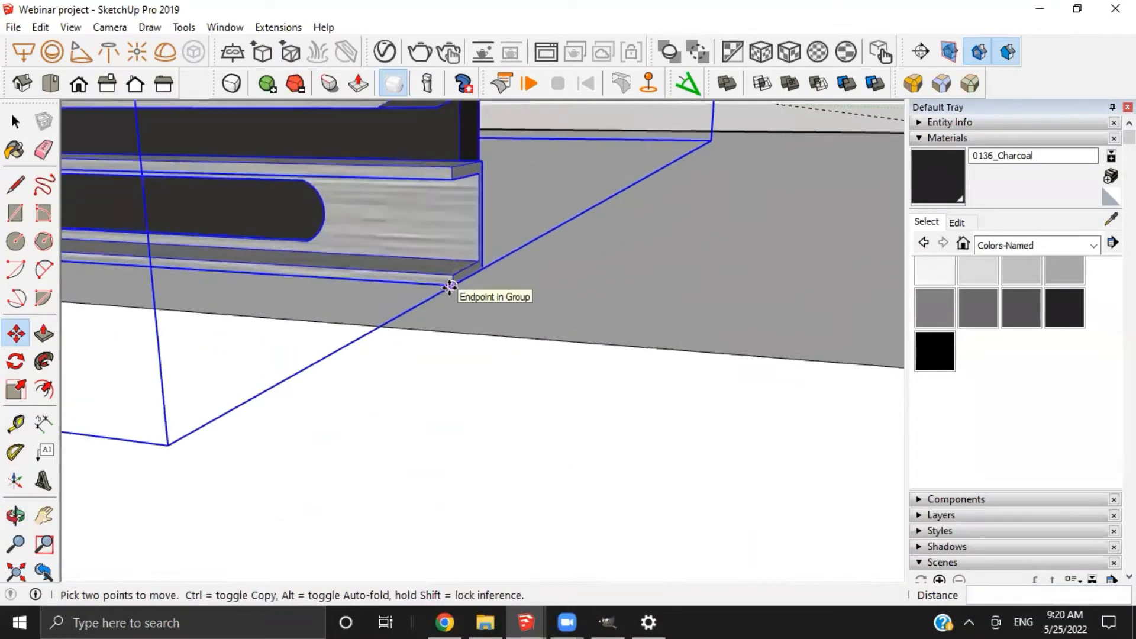
click(450, 286)
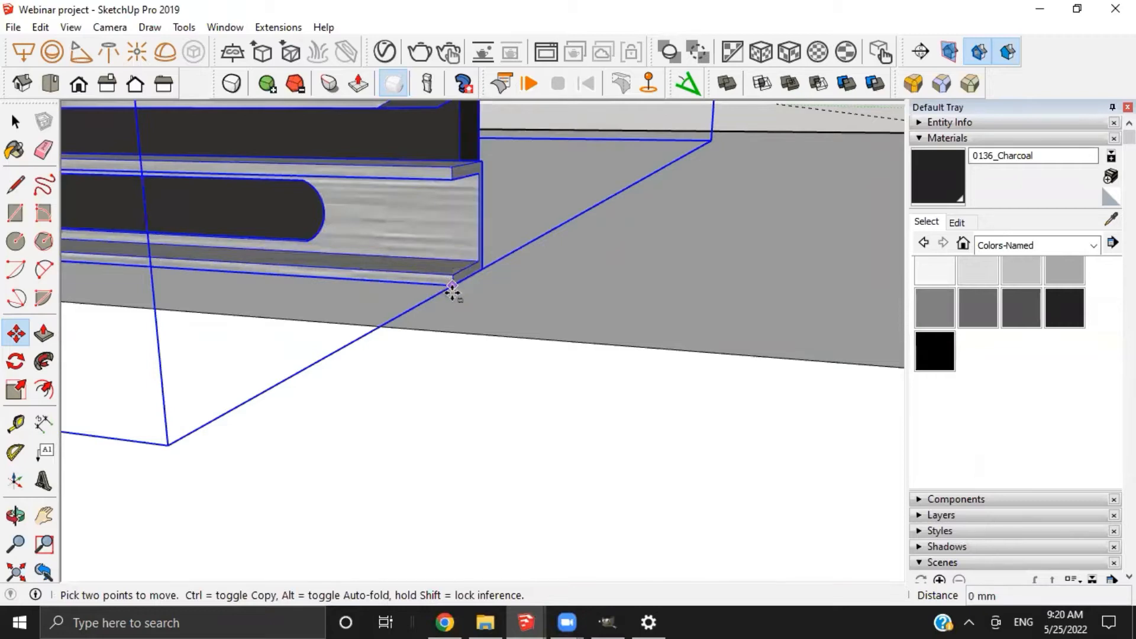
click(498, 330)
Shift the oven sideways along the red axis so it clears the cabinet's end panel
middle_drag(387, 268, 546, 313)
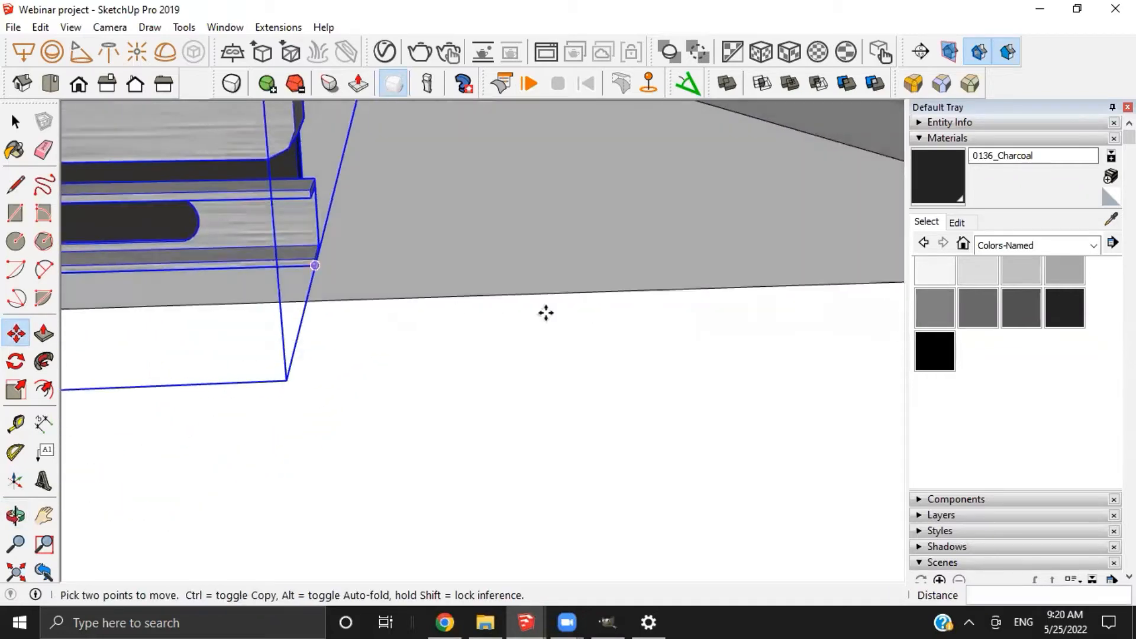
scroll(438, 293, down, 5)
shift+middle_drag(249, 266, 434, 347)
scroll(434, 347, down, 3)
shift+middle_drag(290, 369, 371, 347)
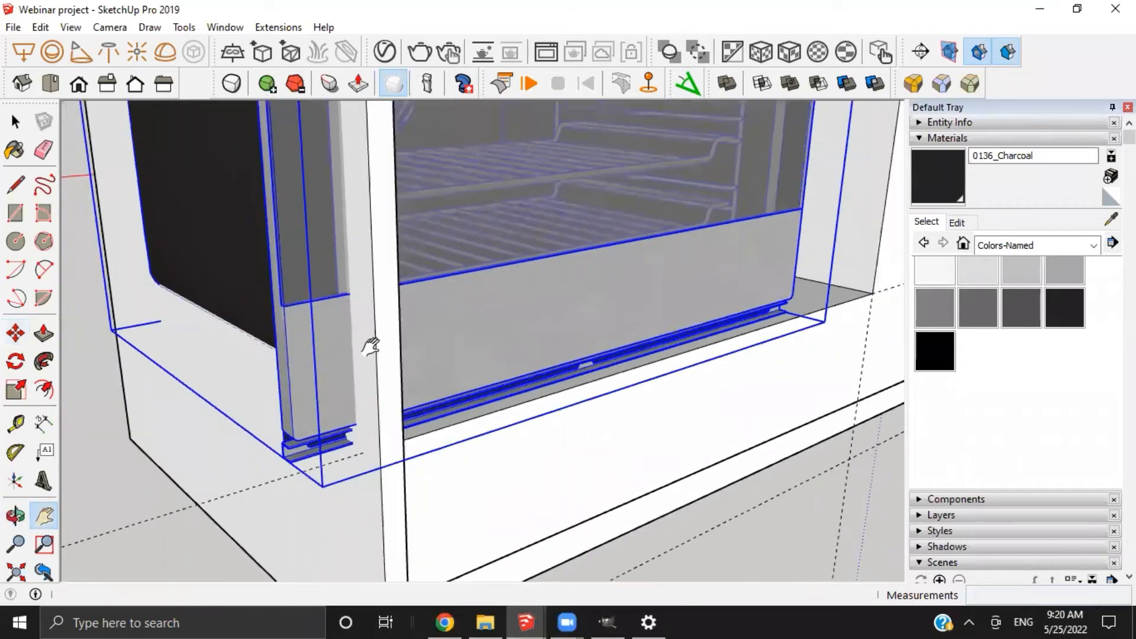
middle_drag(441, 349, 373, 345)
click(372, 344)
click(451, 334)
Move the oven by its lower corner to the compartment's front corner, fitting it against the end panel
scroll(314, 403, up, 3)
middle_drag(305, 384, 213, 357)
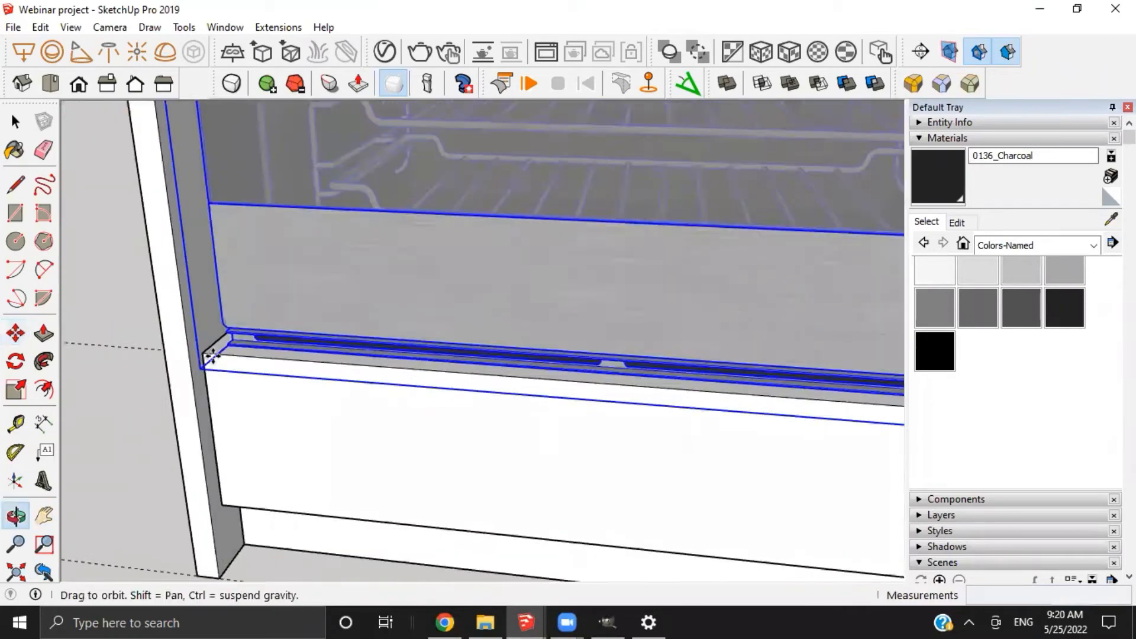
scroll(212, 362, up, 3)
middle_drag(266, 313, 238, 318)
click(288, 300)
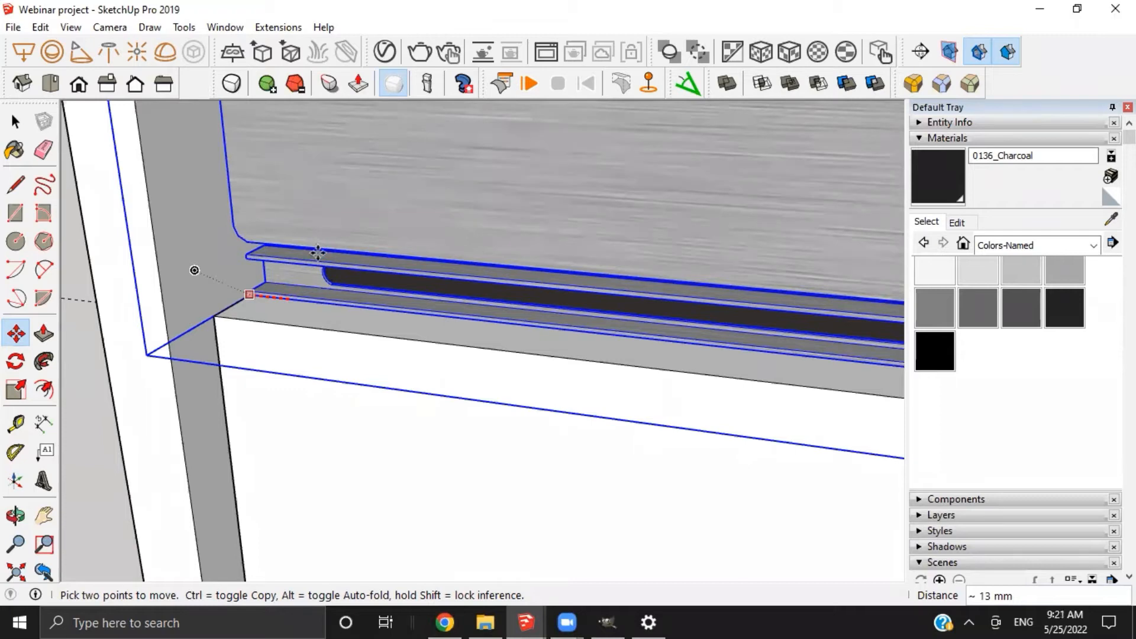
scroll(245, 290, up, 3)
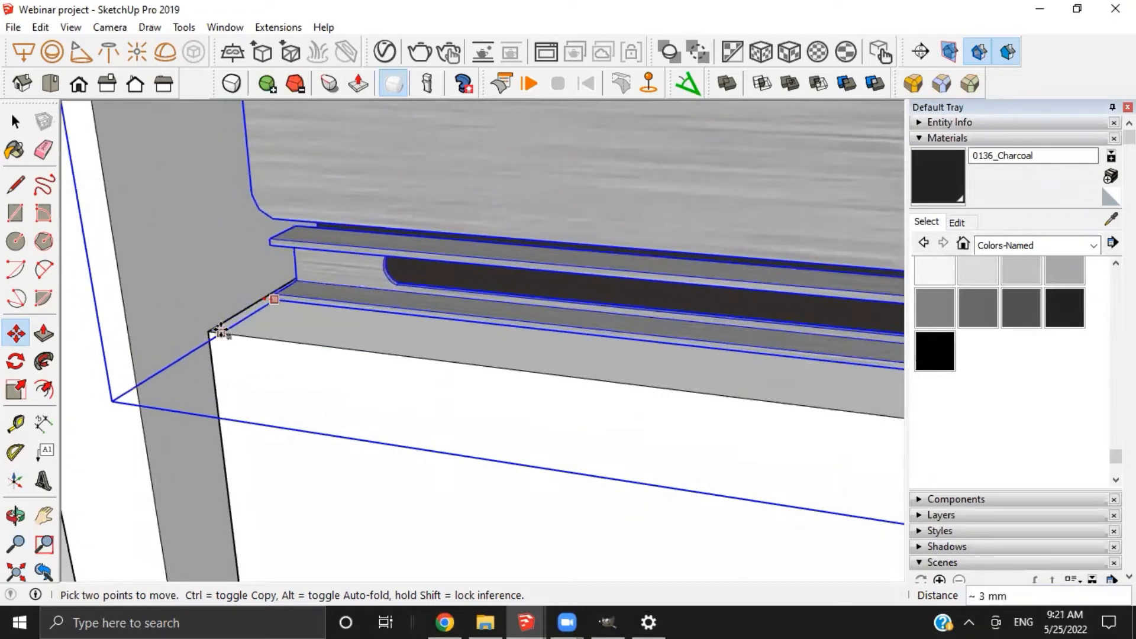
scroll(208, 337, up, 5)
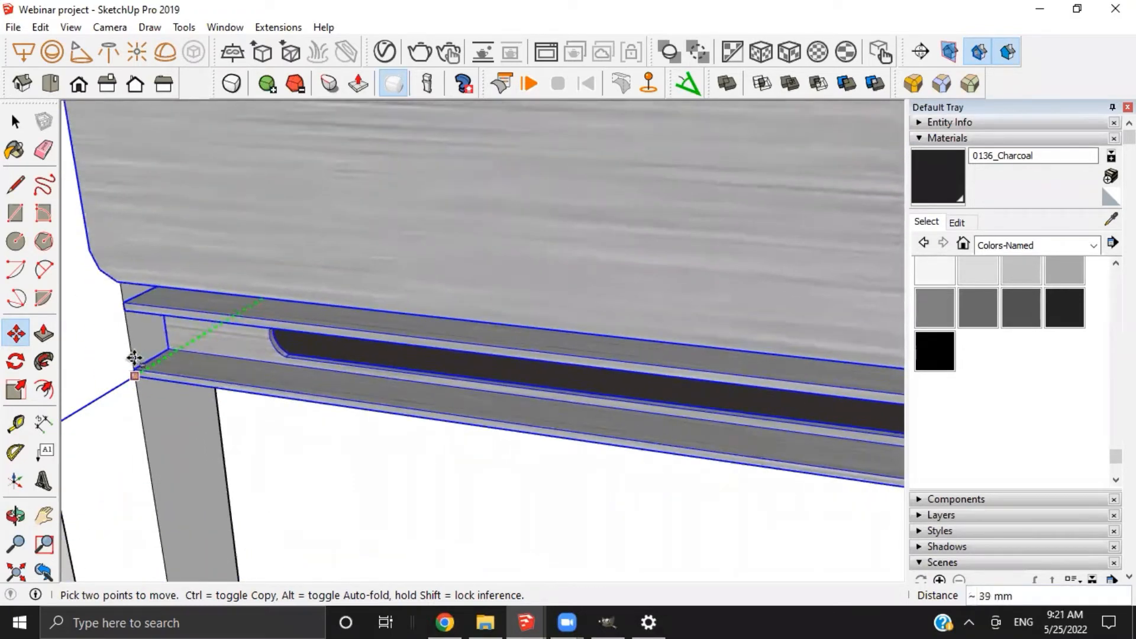
middle_drag(112, 337, 343, 315)
scroll(474, 332, down, 3)
scroll(388, 393, down, 3)
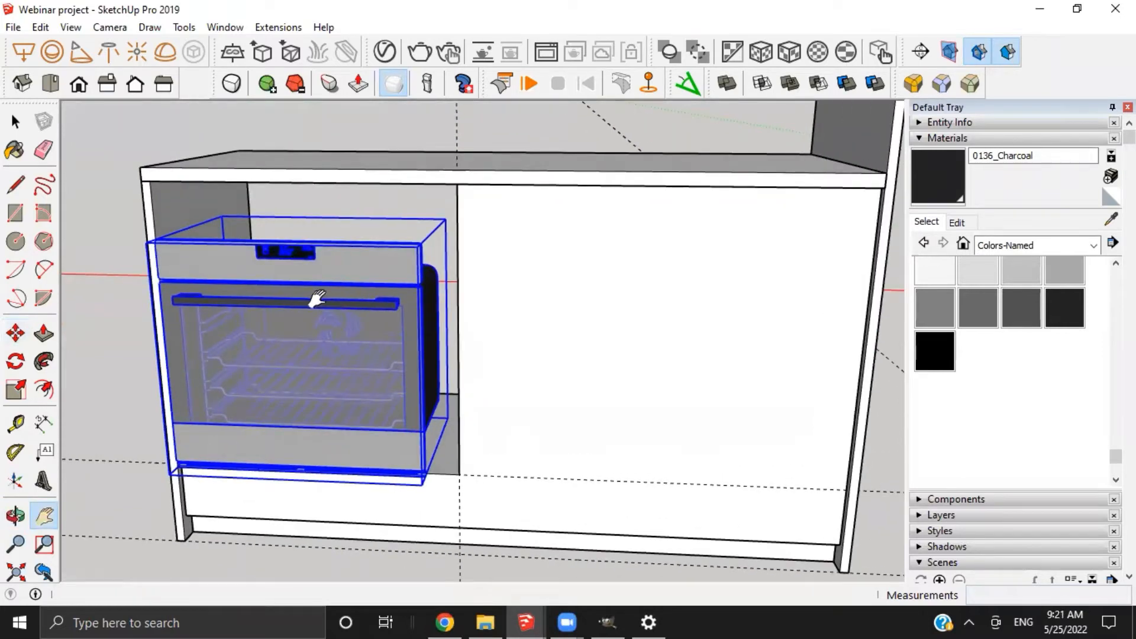
Raise the oven about 111 mm along the blue axis toward the underside of the countertop
middle_drag(197, 261, 223, 248)
key(m)
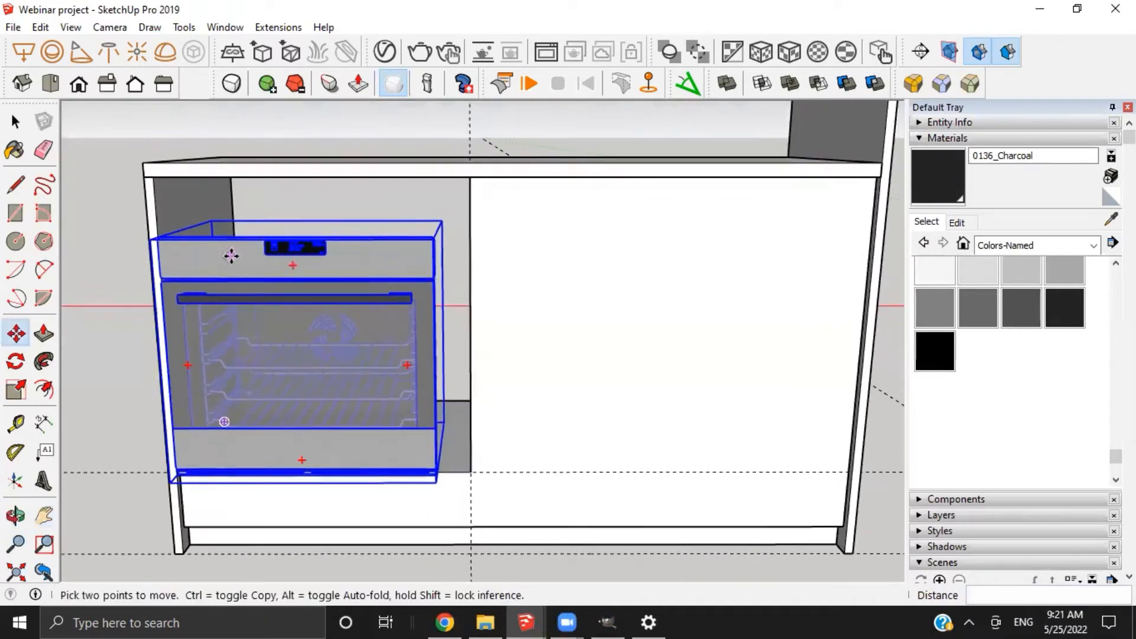
click(231, 258)
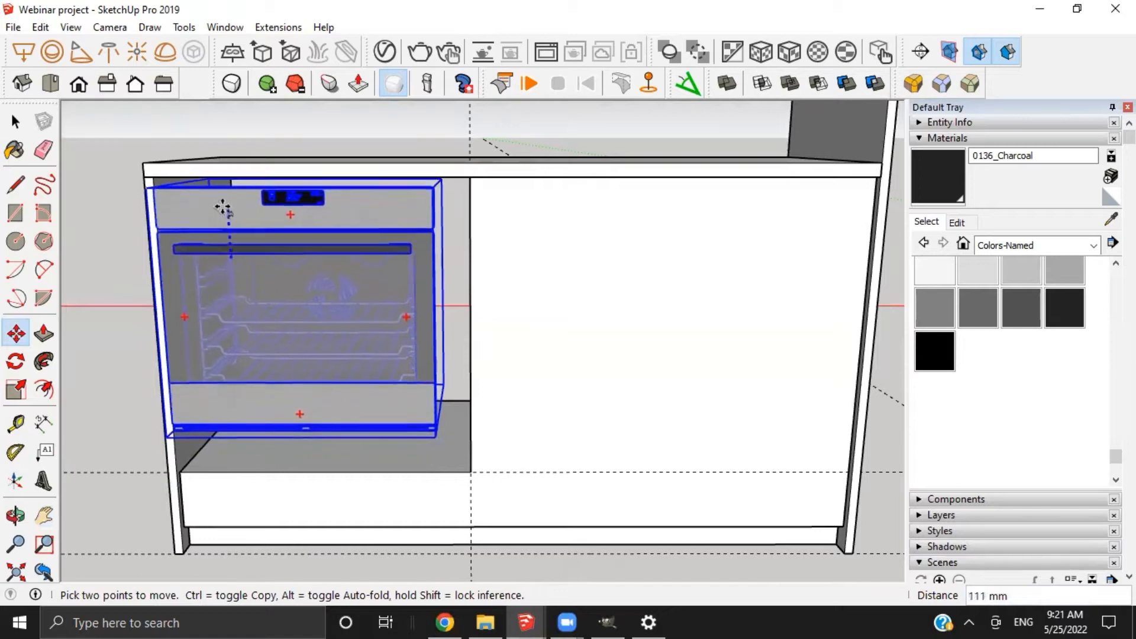
click(222, 207)
Move the oven up by about 15 mm more so its top edge meets the countertop's underside
scroll(196, 172, up, 3)
mouse_move(288, 189)
middle_down()
mouse_move(220, 172)
mouse_move(296, 177)
middle_up()
scroll(311, 177, up, 5)
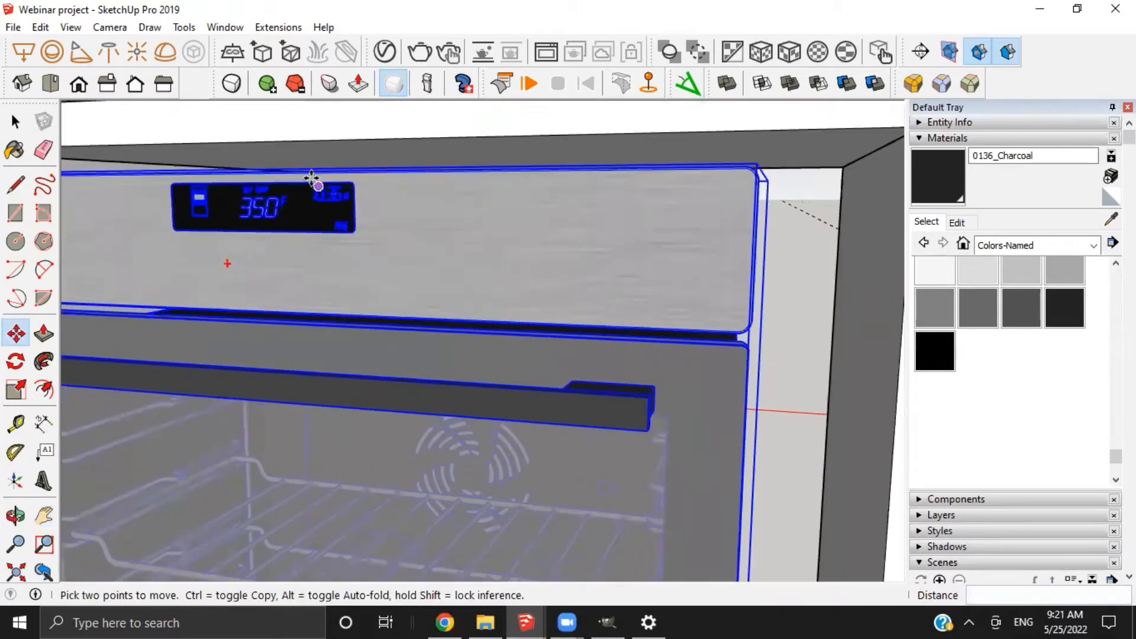
click(369, 218)
key(Escape)
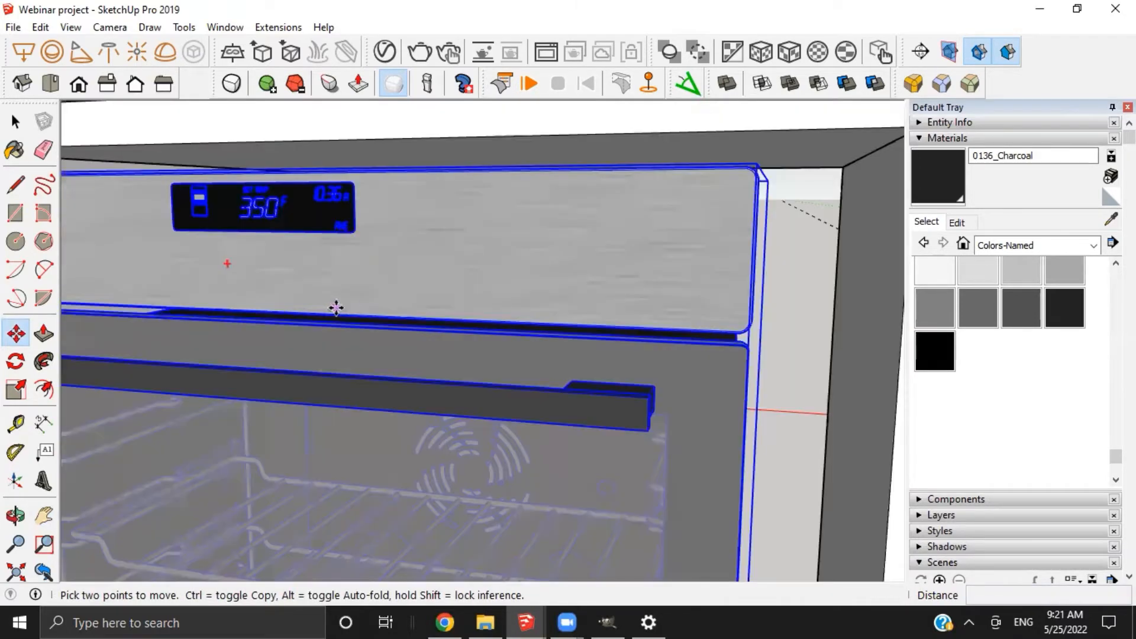
scroll(543, 304, down, 3)
middle_drag(542, 304, 507, 229)
scroll(520, 264, up, 4)
scroll(521, 266, down, 3)
scroll(509, 269, up, 3)
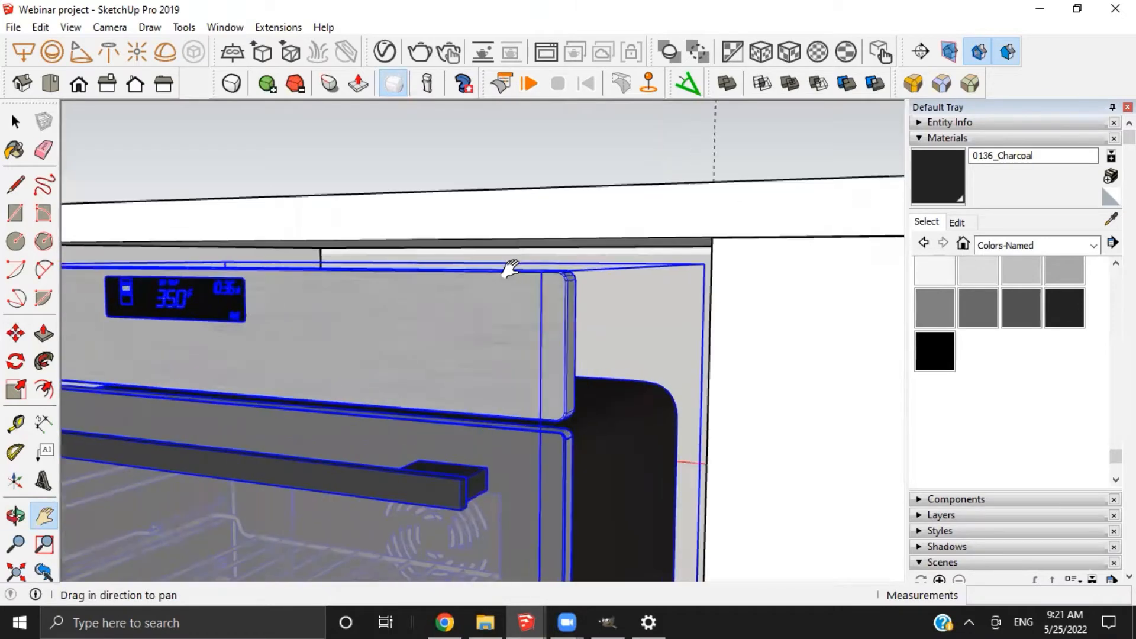
key(m)
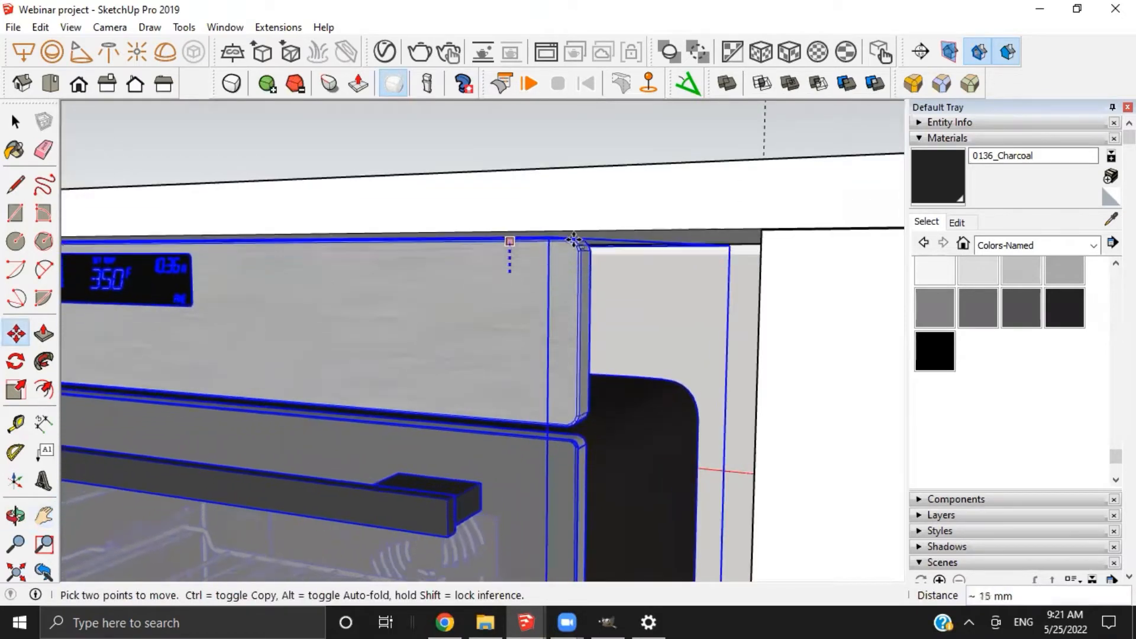
click(580, 235)
Scale the oven's width about the opposite side so it fills the compartment between the end panel and the cabinet front
scroll(579, 236, down, 2)
middle_drag(579, 235, 574, 374)
scroll(574, 374, down, 3)
key(h)
drag(573, 375, 515, 365)
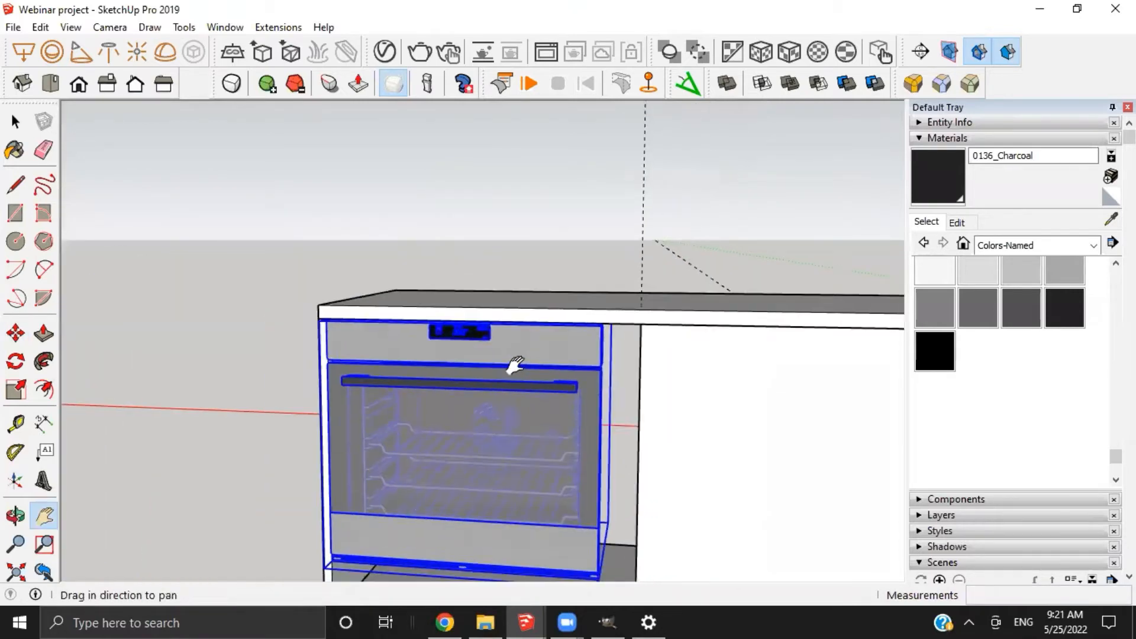
scroll(487, 401, up, 2)
middle_drag(515, 365, 507, 400)
key(s)
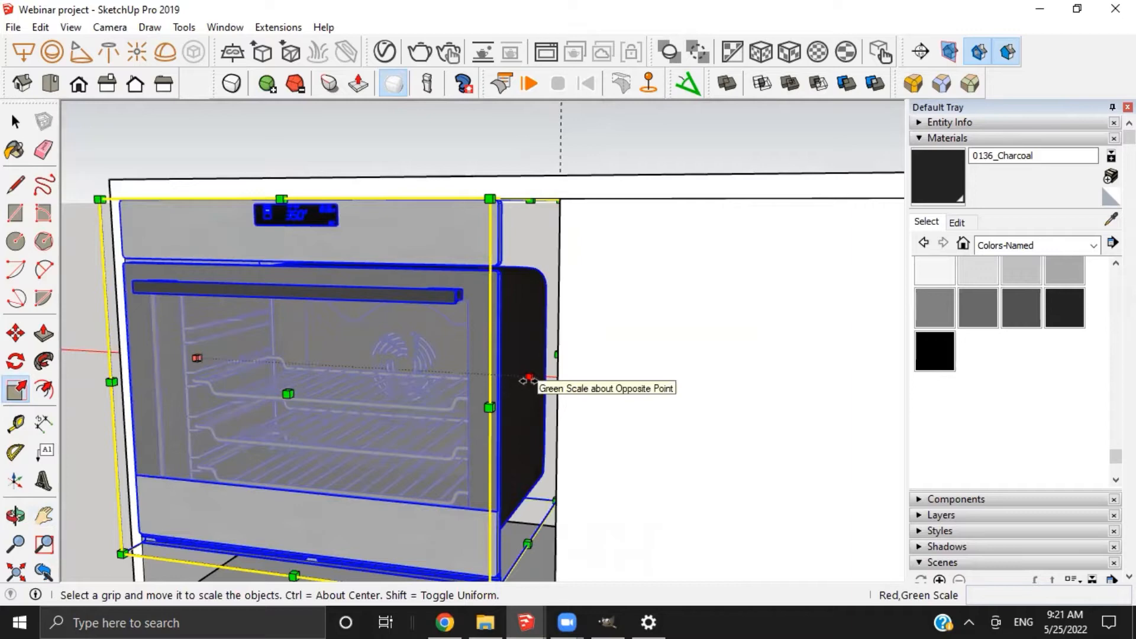
scroll(399, 355, down, 1)
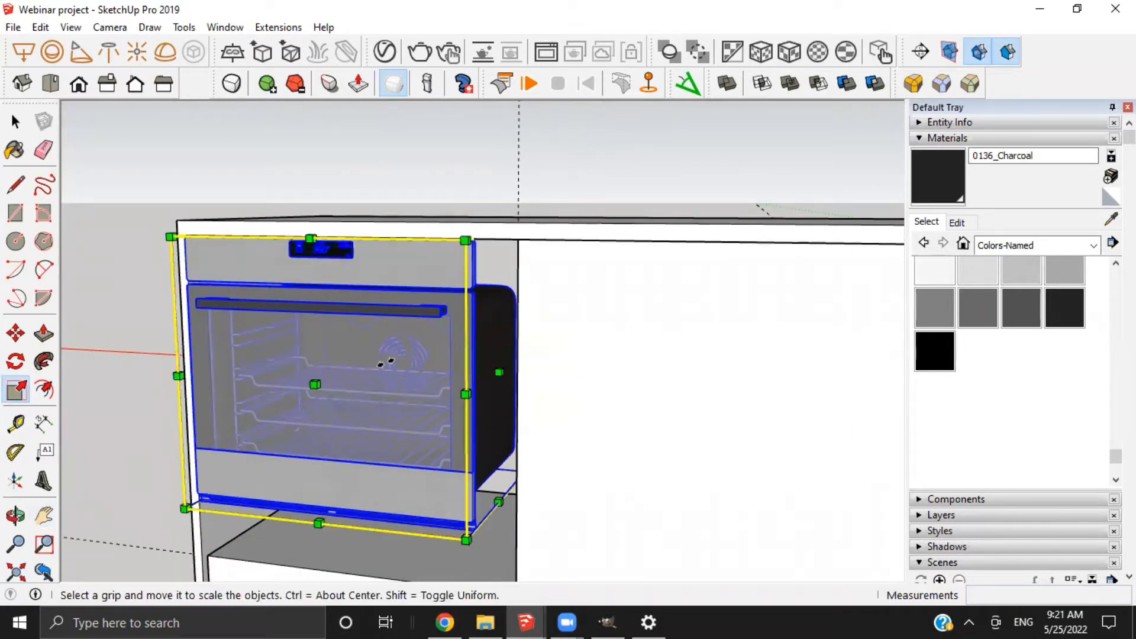
click(499, 371)
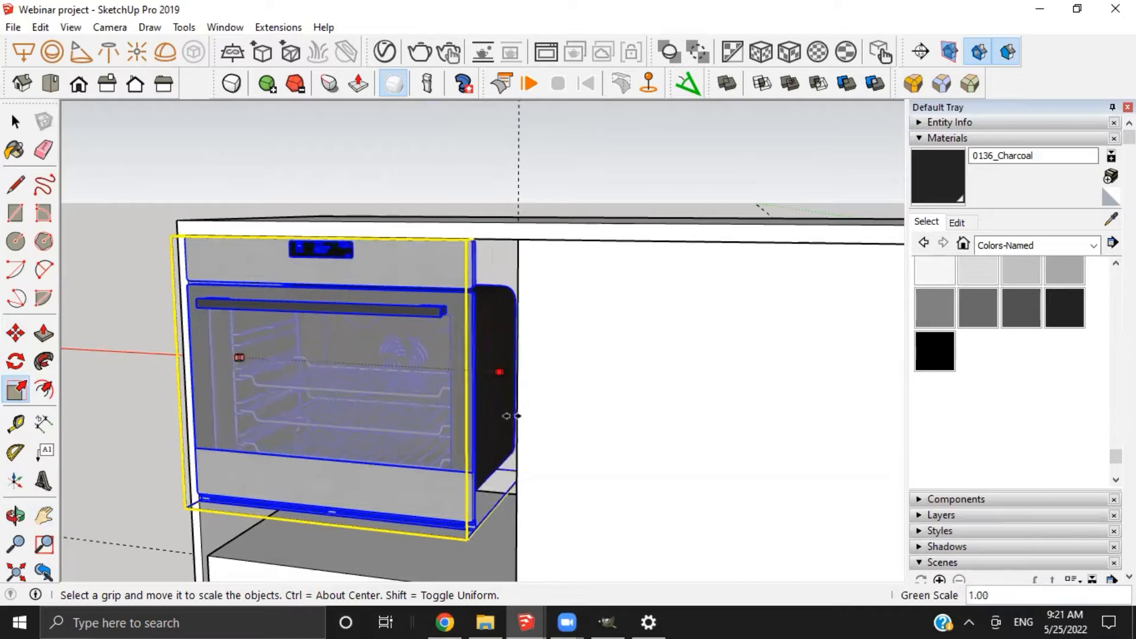
Stretch the oven's height downward from its base toward the compartment floor
middle_drag(477, 355, 469, 395)
scroll(485, 391, down, 5)
scroll(467, 393, down, 2)
scroll(468, 396, up, 2)
scroll(465, 412, up, 3)
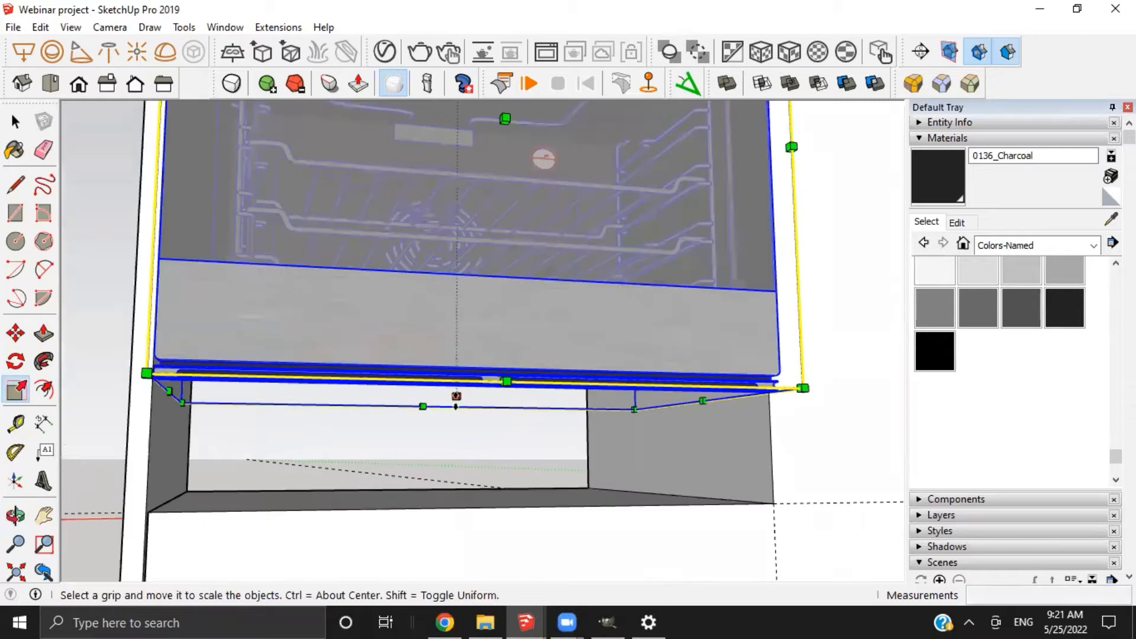
drag(453, 398, 454, 425)
Open the base cabinet group and Push/Pull the compartment floor up to the bottom of the oven
scroll(497, 356, down, 4)
middle_drag(507, 355, 516, 431)
click(516, 431)
scroll(516, 431, up, 5)
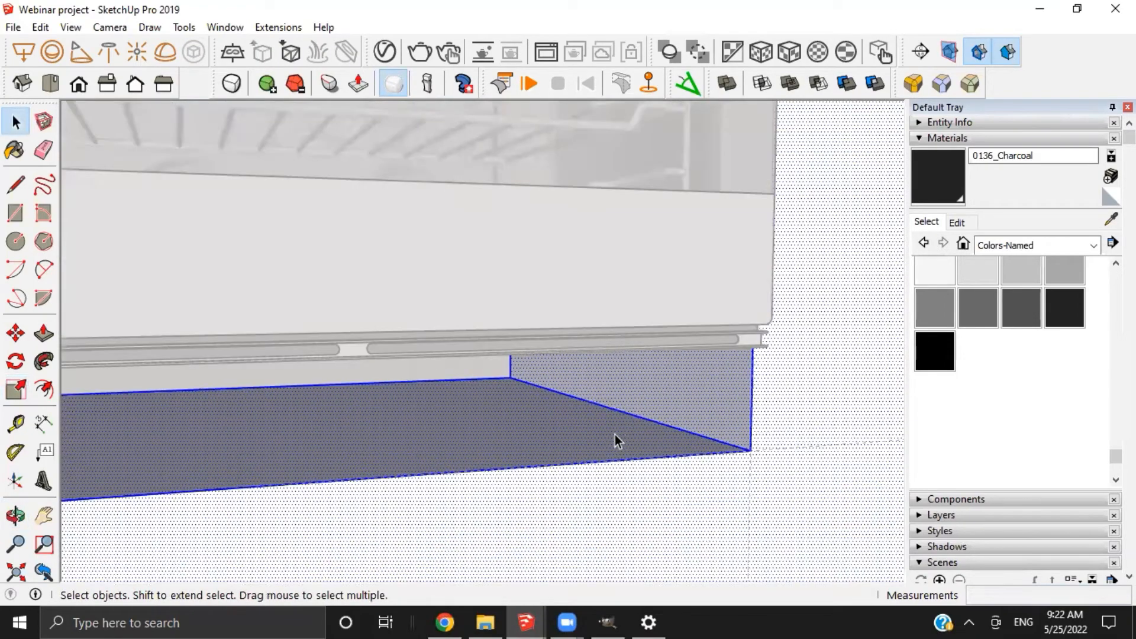
key(p)
drag(700, 389, 755, 349)
Move the oven about 20 mm by its lower front corner to the compartment opening's front corner, flush with the cabinet front
middle_drag(755, 349, 401, 385)
scroll(396, 378, up, 1)
key(space)
click(363, 365)
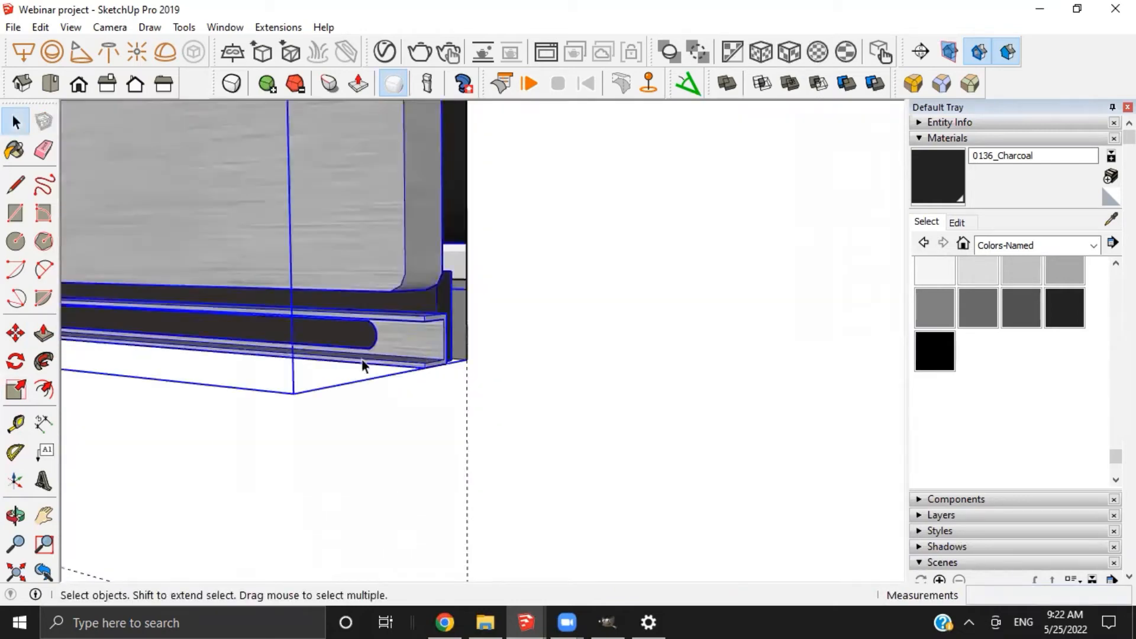
scroll(517, 358, up, 2)
scroll(443, 367, up, 2)
key(m)
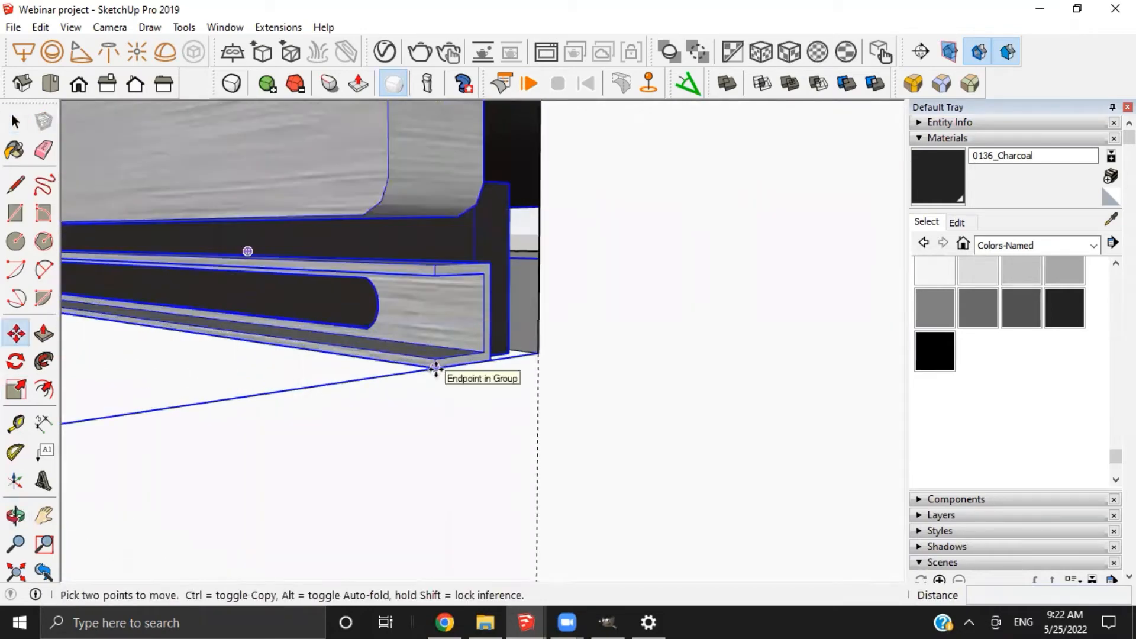
click(540, 353)
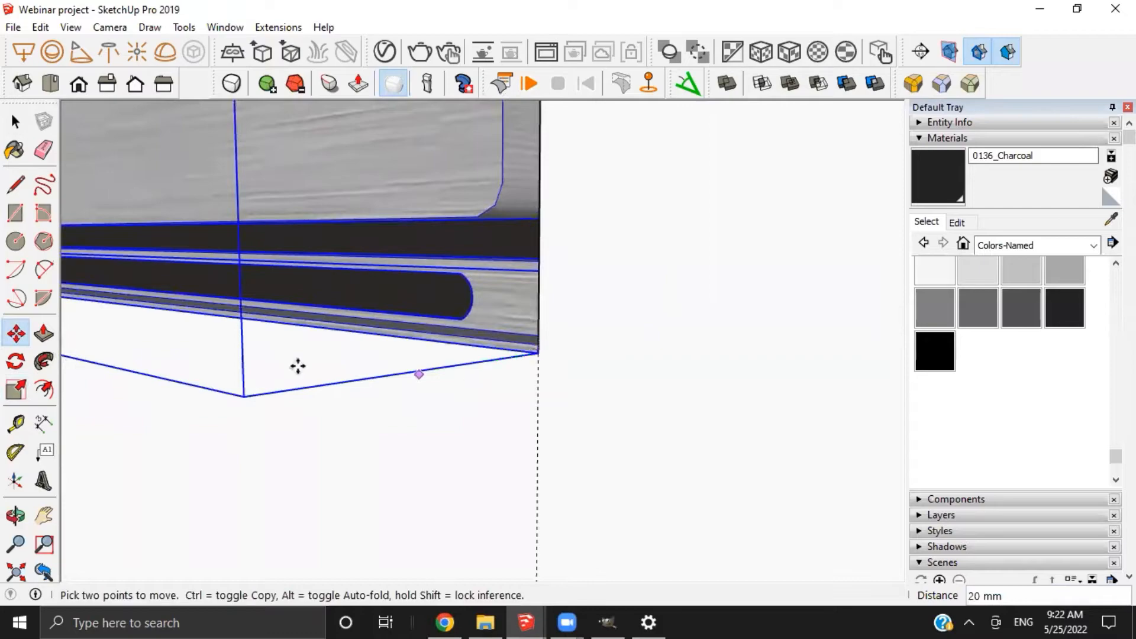
Deselect the oven and erase the guide lines running across the front of the base cabinet
middle_drag(296, 365, 525, 414)
scroll(525, 414, down, 6)
key(h)
scroll(459, 372, down, 3)
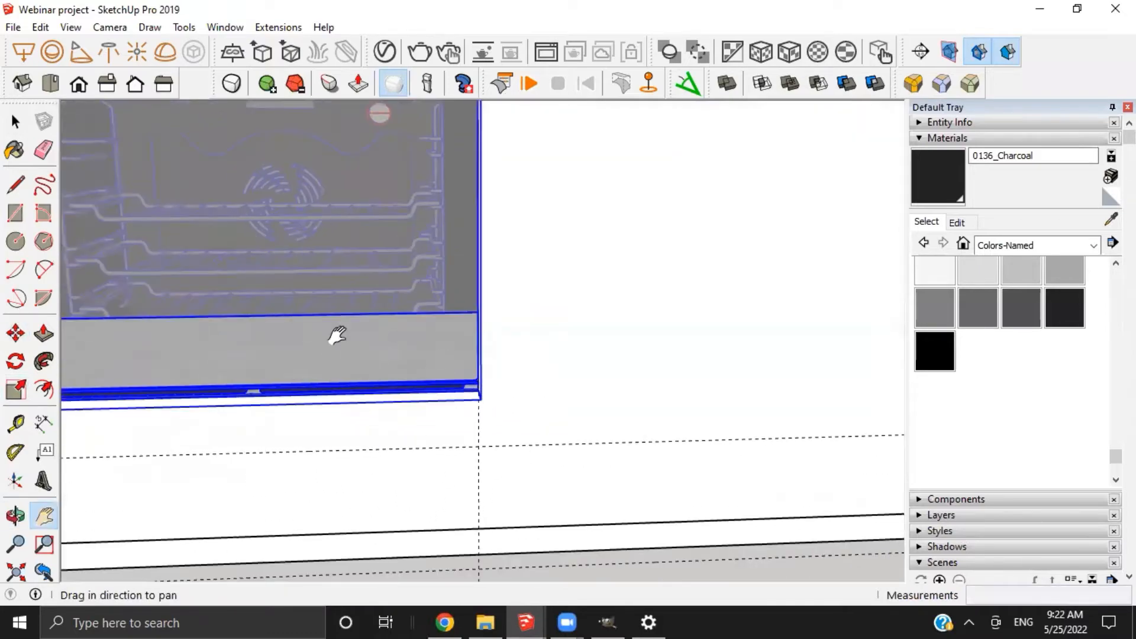
drag(295, 311, 453, 405)
scroll(454, 405, down, 4)
middle_drag(571, 380, 622, 392)
key(space)
click(378, 408)
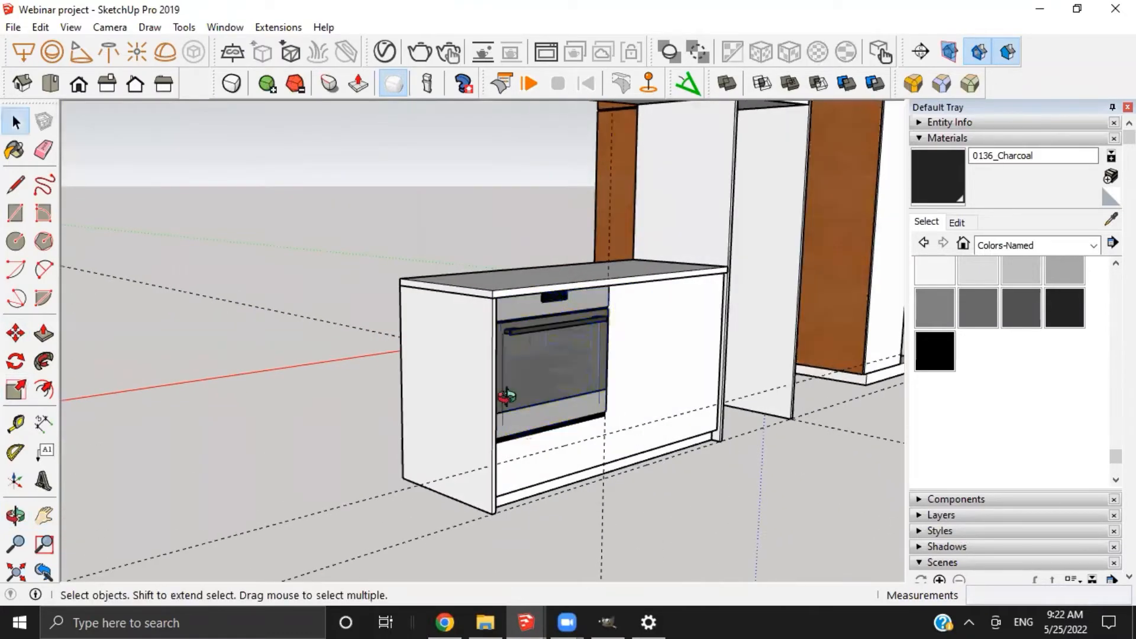
mouse_move(504, 396)
middle_down()
mouse_move(401, 470)
mouse_move(499, 517)
mouse_move(441, 436)
mouse_move(457, 452)
mouse_move(722, 449)
mouse_move(475, 469)
middle_up()
key(e)
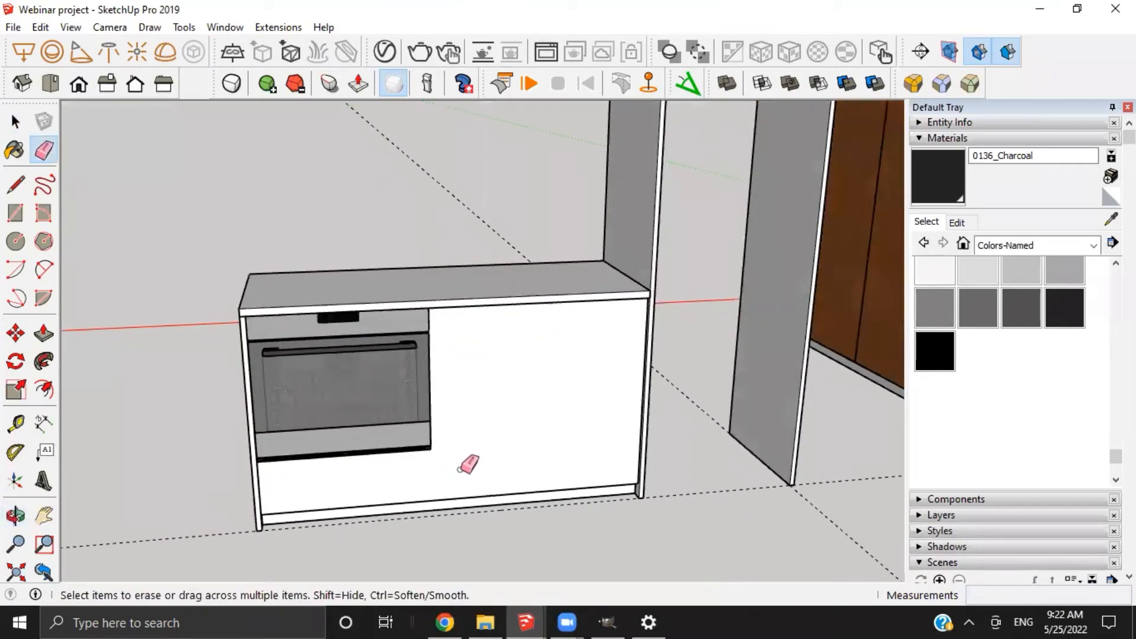
key(h)
middle_drag(593, 337, 525, 361)
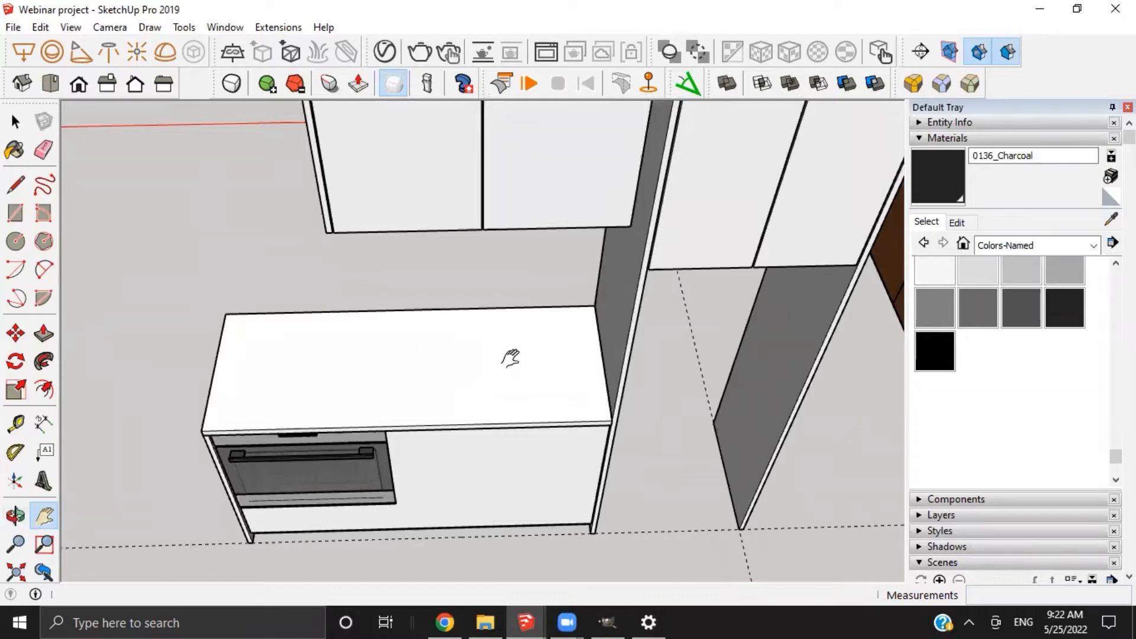
key(r)
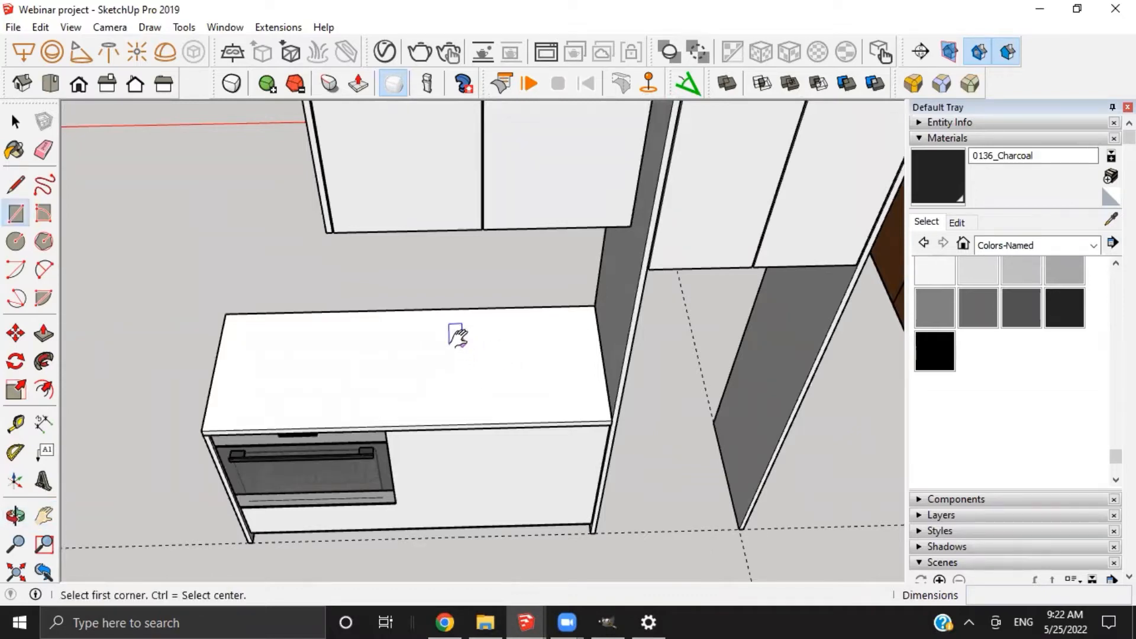
click(463, 338)
key(space)
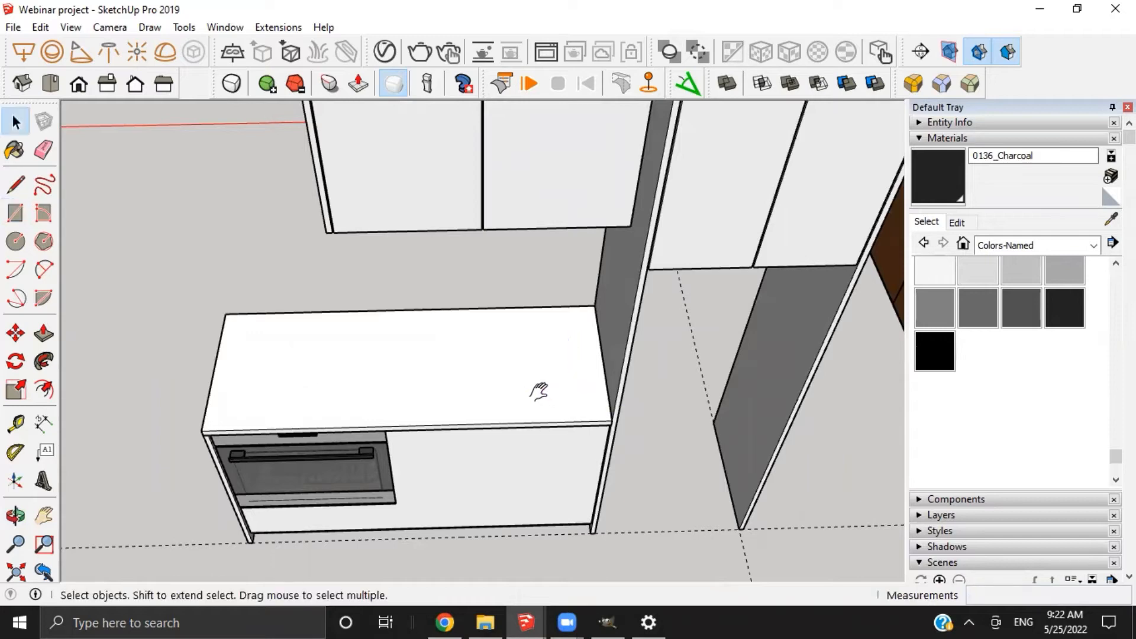
Open the countertop group, draw a rectangle on its top surface near the tall side panel, and select the rectangle's face
double_click(539, 391)
click(472, 341)
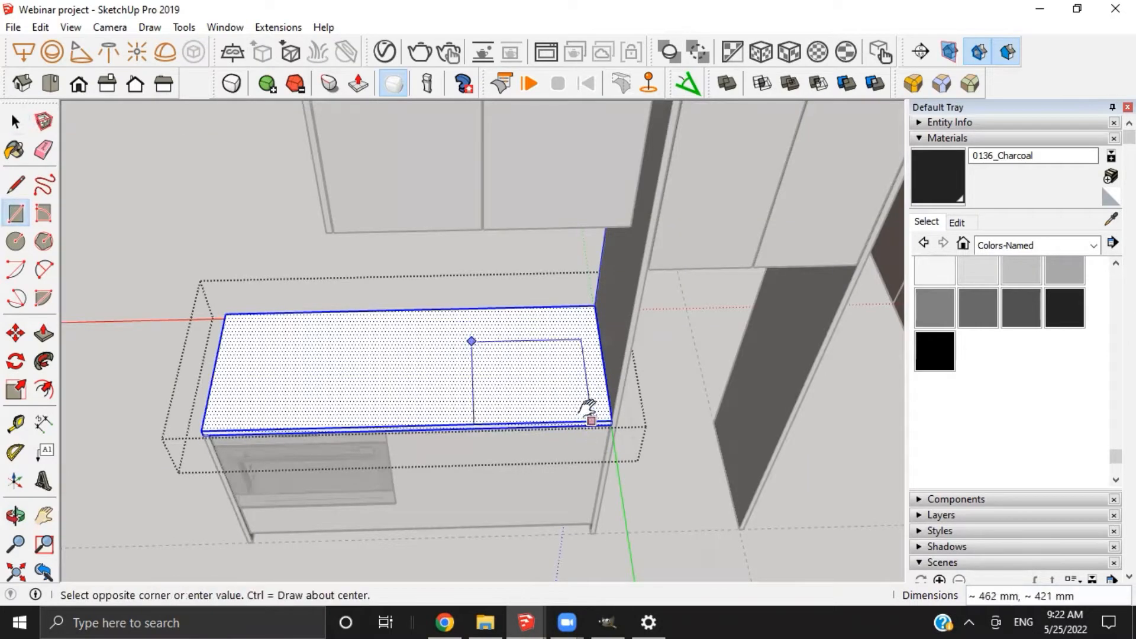
click(585, 391)
key(space)
click(538, 376)
scroll(541, 373, up, 4)
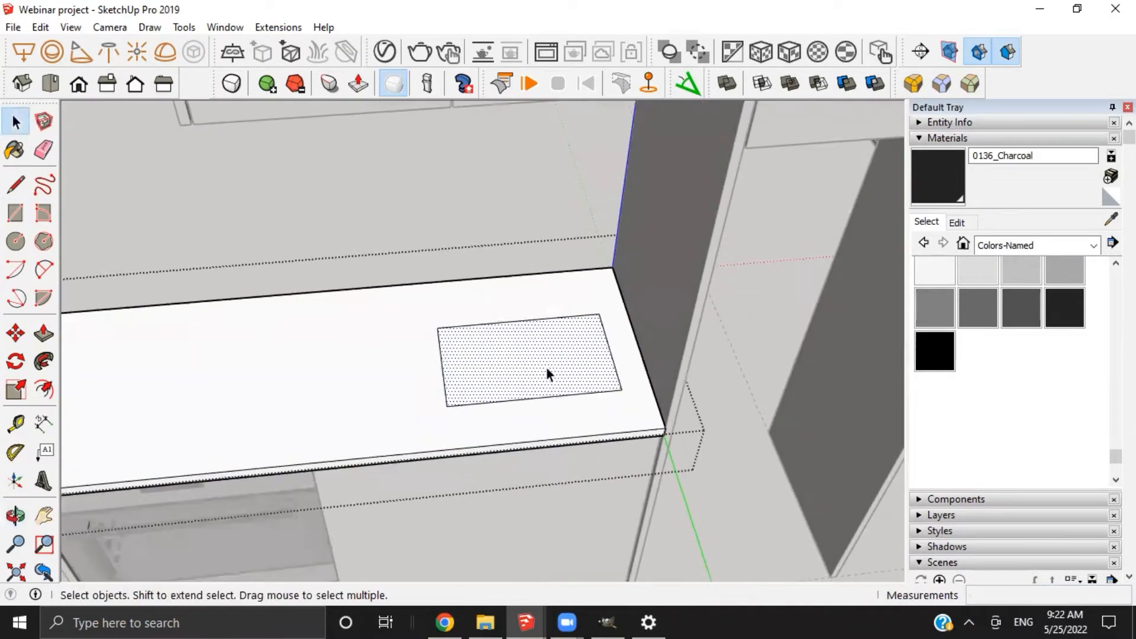
Push the rectangle on the countertop downward through the slab to cut a sink opening
key(p)
click(546, 366)
click(652, 471)
scroll(650, 471, down, 3)
middle_drag(529, 356, 497, 296)
key(space)
click(540, 416)
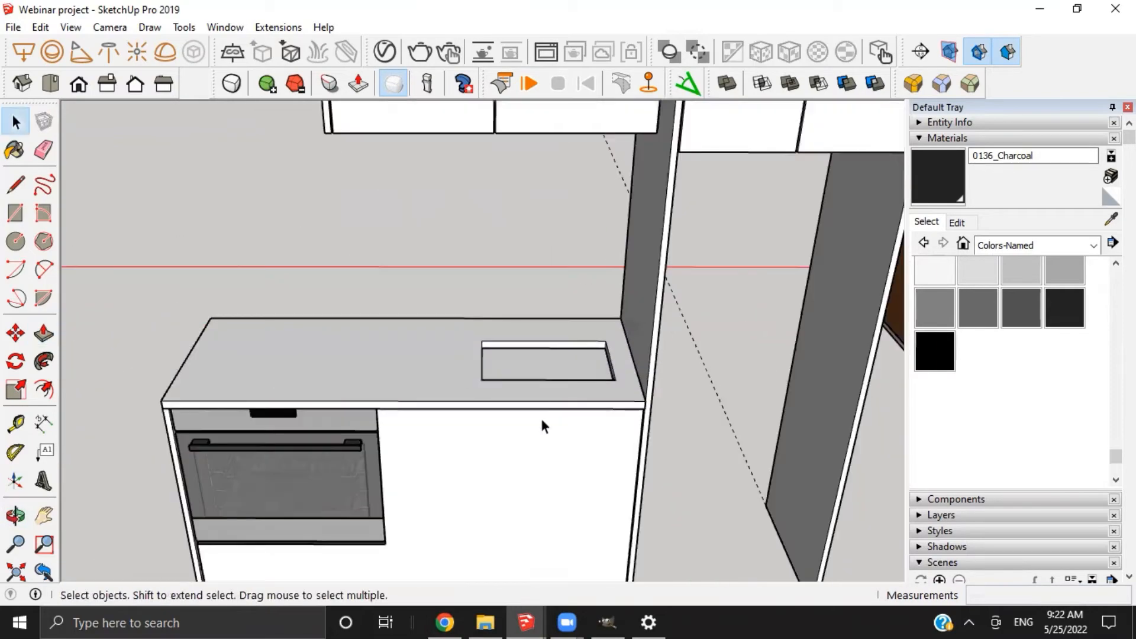
scroll(542, 418, down, 3)
shift+middle_drag(514, 390, 535, 379)
scroll(495, 332, up, 2)
shift+middle_drag(535, 379, 609, 363)
scroll(543, 409, up, 3)
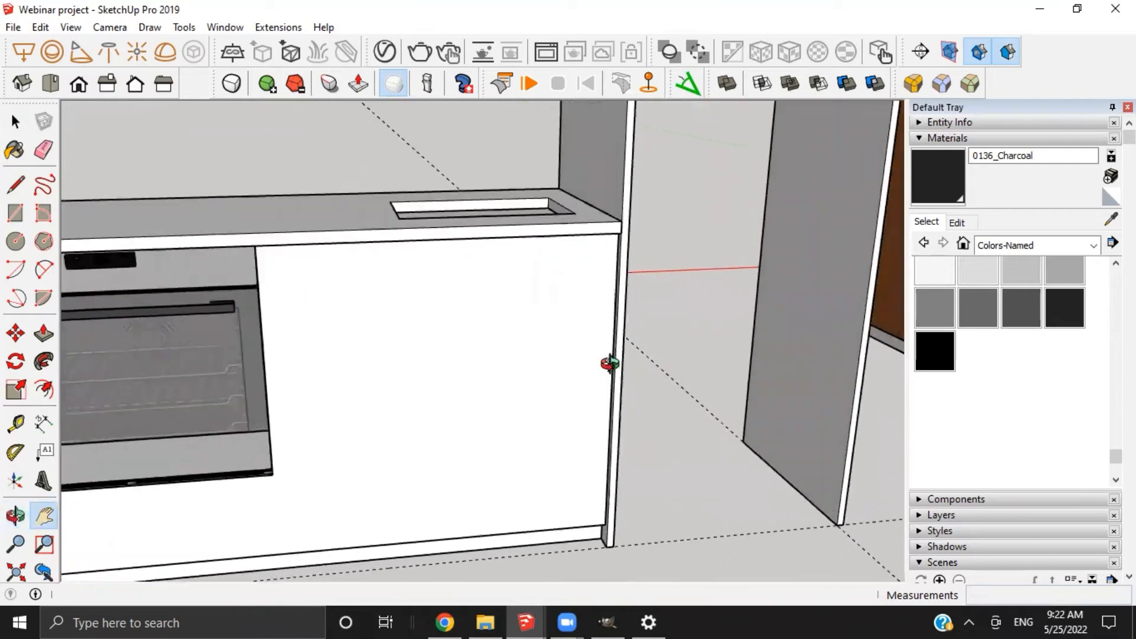
scroll(613, 363, up, 3)
key(t)
click(618, 353)
key(space)
scroll(507, 381, down, 5)
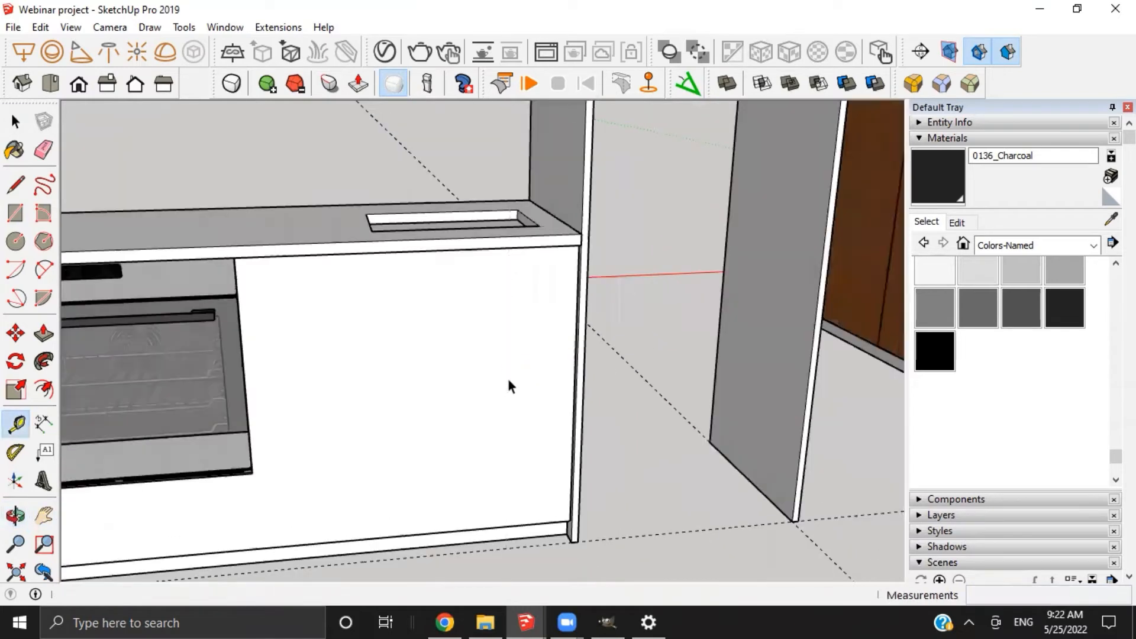
Undo the sink opening and the rectangle drawn on the countertop
key(ctrl+z)
key(ctrl+z)
middle_drag(468, 336, 439, 422)
key(ctrl+z)
scroll(439, 421, down, 1)
click(439, 421)
scroll(455, 408, down, 5)
shift+middle_drag(486, 383, 527, 412)
scroll(523, 414, down, 2)
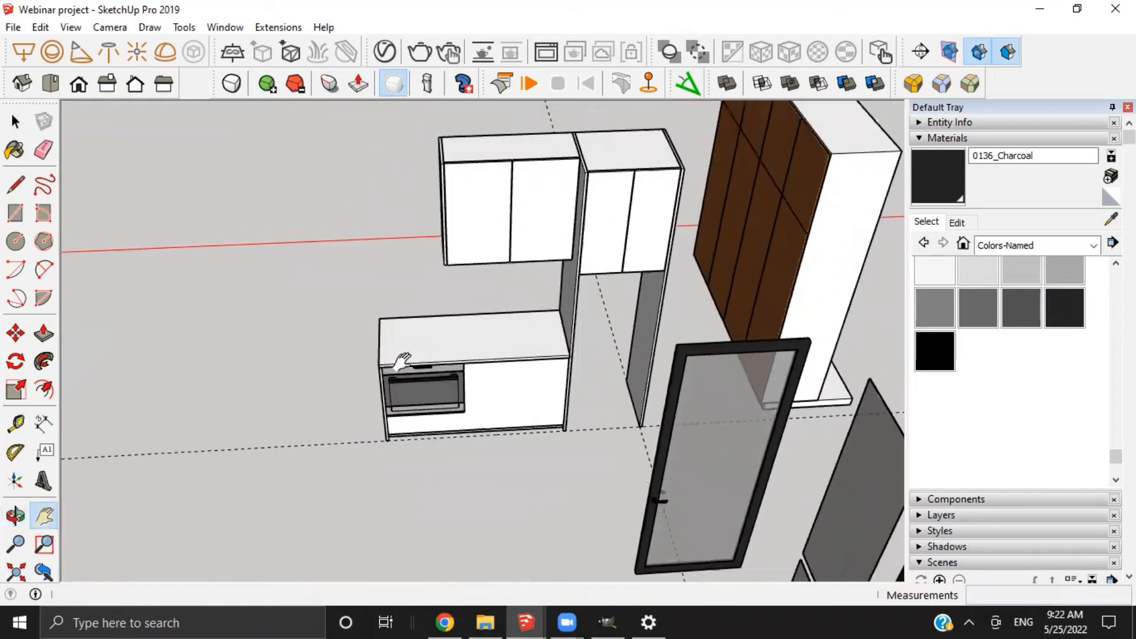
Import the Sink model from the webinar 2 folder and place it on the countertop beside the oven
click(13, 28)
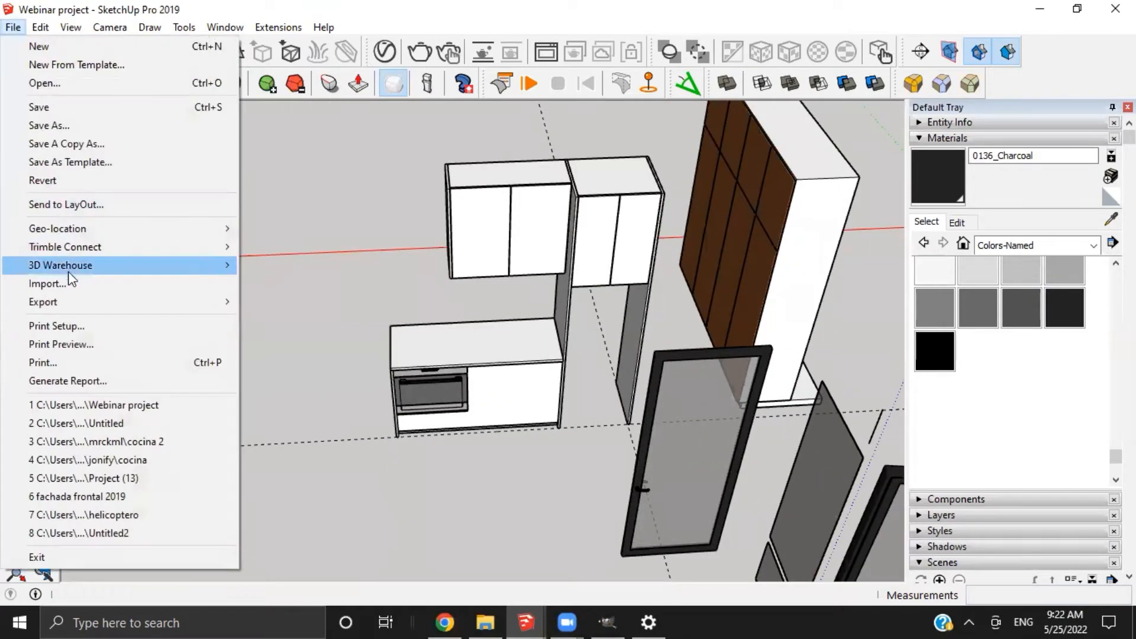
click(365, 213)
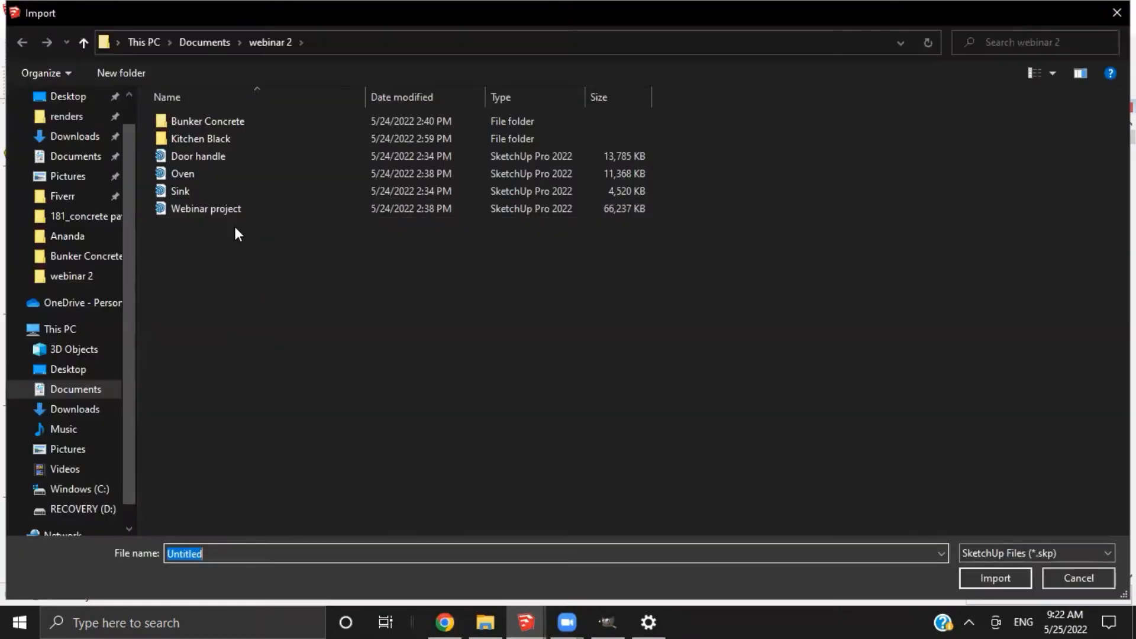
click(233, 191)
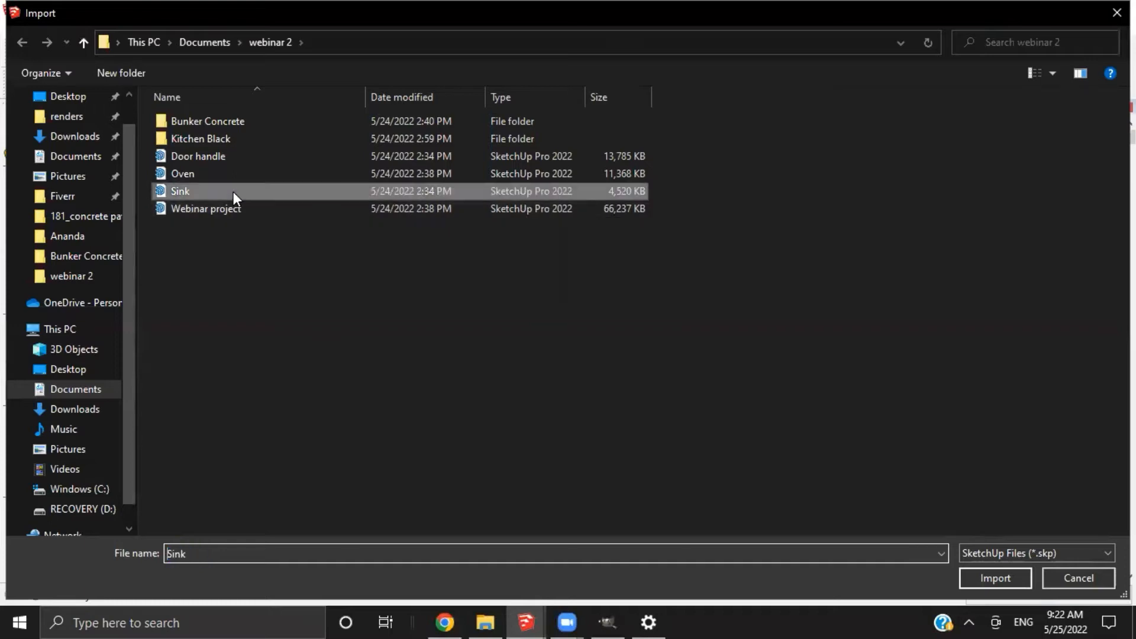
click(992, 580)
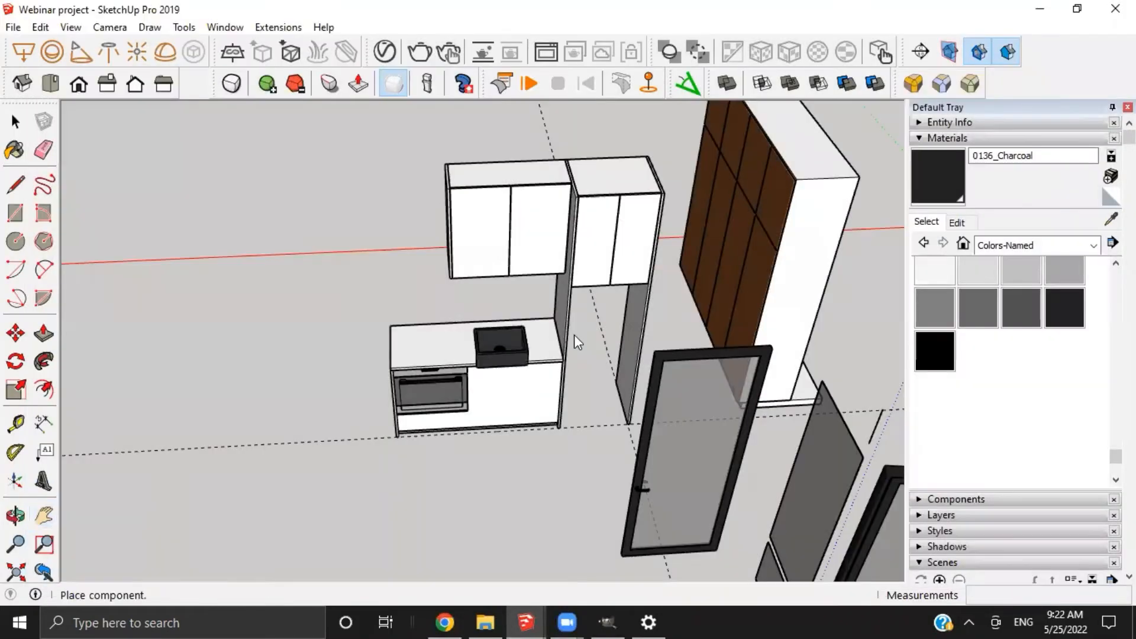
click(471, 340)
Move the sink about 78 mm toward the back edge of the countertop
middle_drag(470, 340, 510, 385)
scroll(485, 349, up, 5)
middle_drag(556, 304, 455, 311)
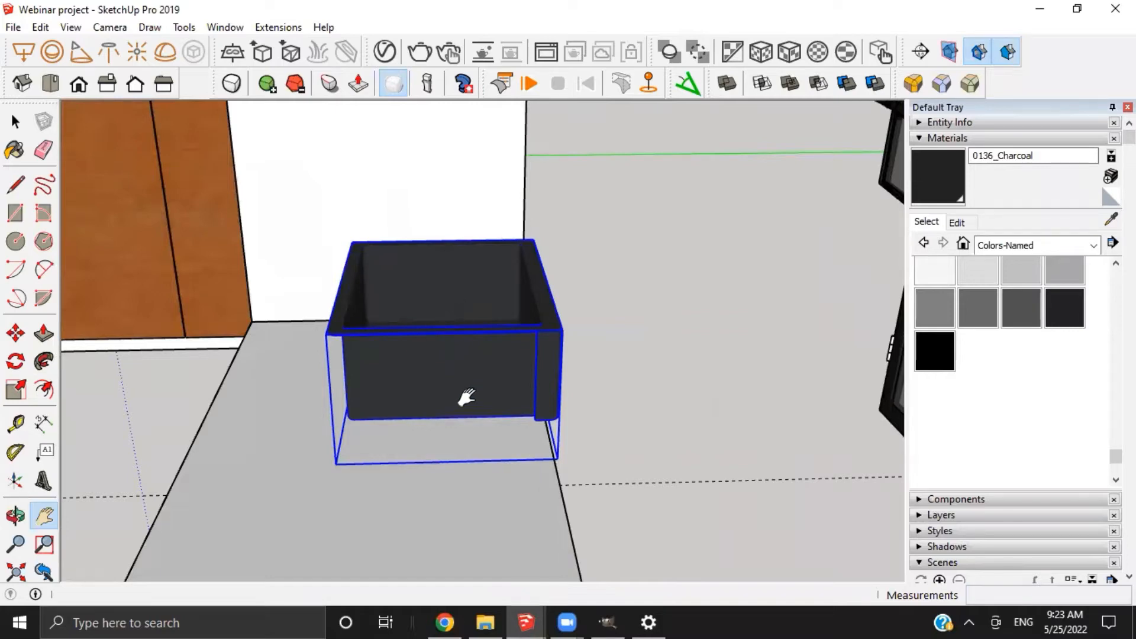
key(m)
click(466, 362)
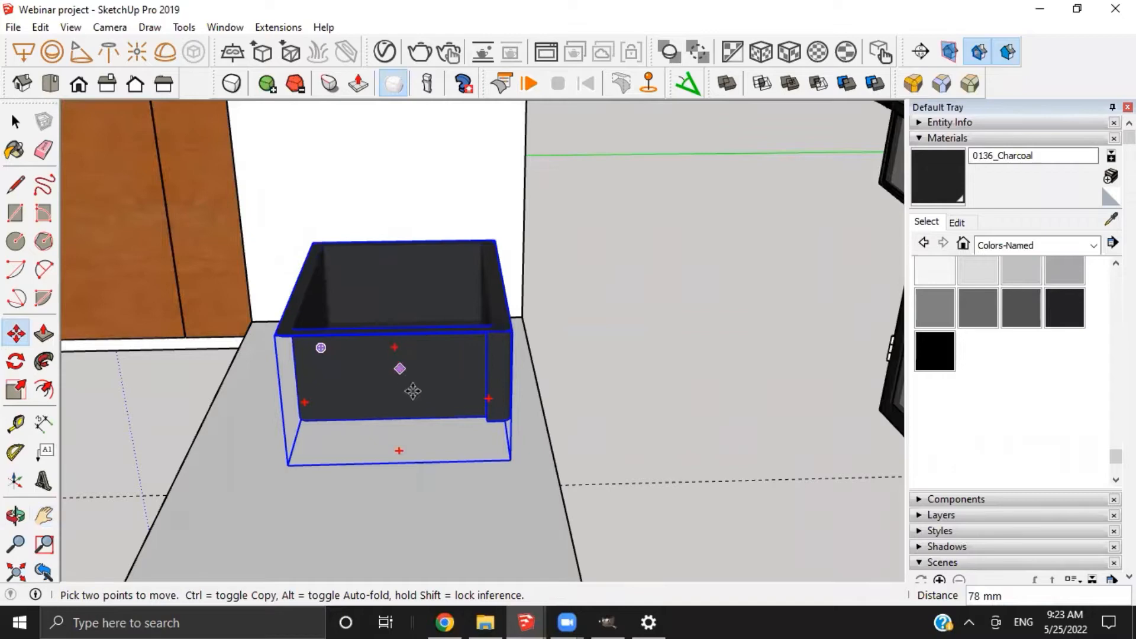
Lower the sink by its top rim until it is level with the countertop surface
middle_drag(406, 388, 390, 309)
scroll(515, 245, up, 6)
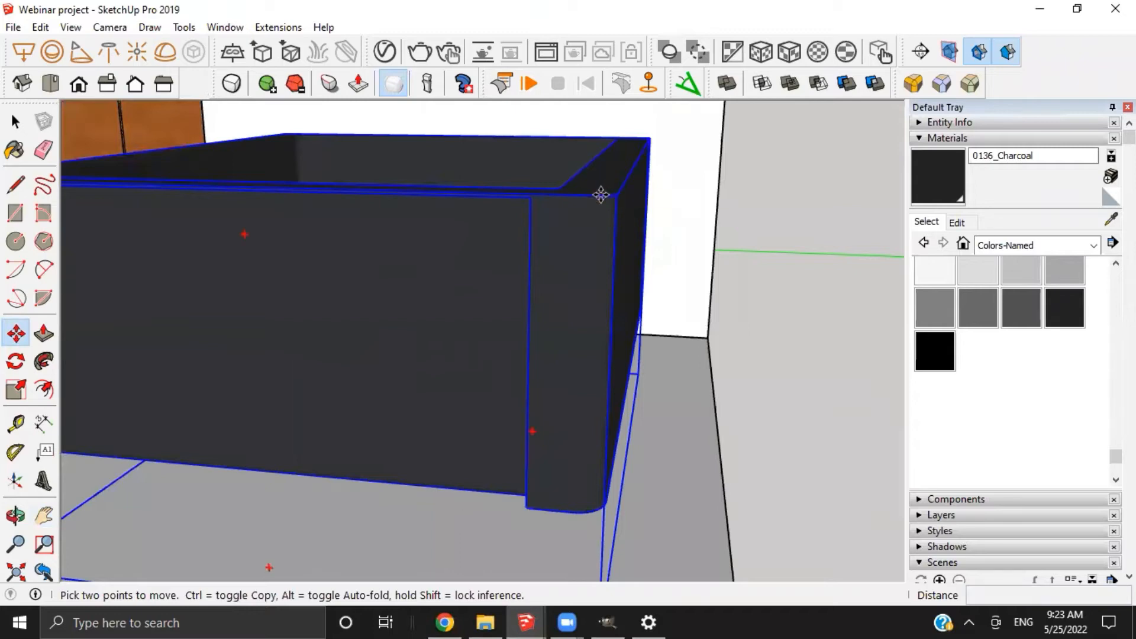
click(600, 194)
click(667, 534)
Shift the sink 55 mm across the countertop, toward its back edge and the side panel
scroll(499, 447, down, 5)
shift+middle_drag(454, 390, 449, 355)
scroll(459, 343, down, 3)
click(469, 346)
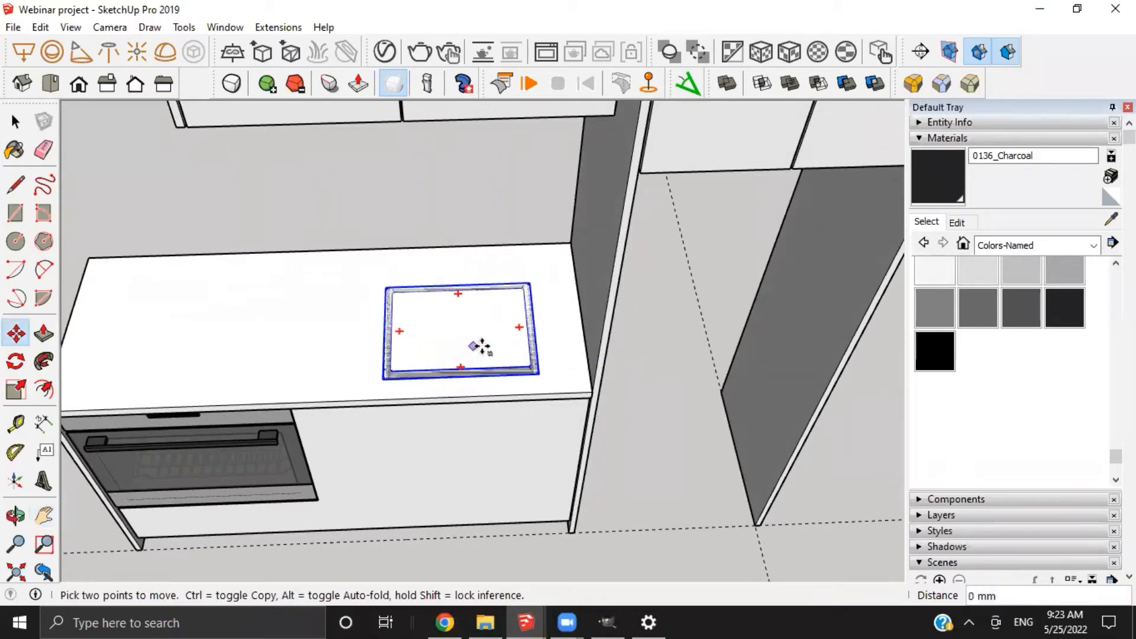
text(55)
key(Return)
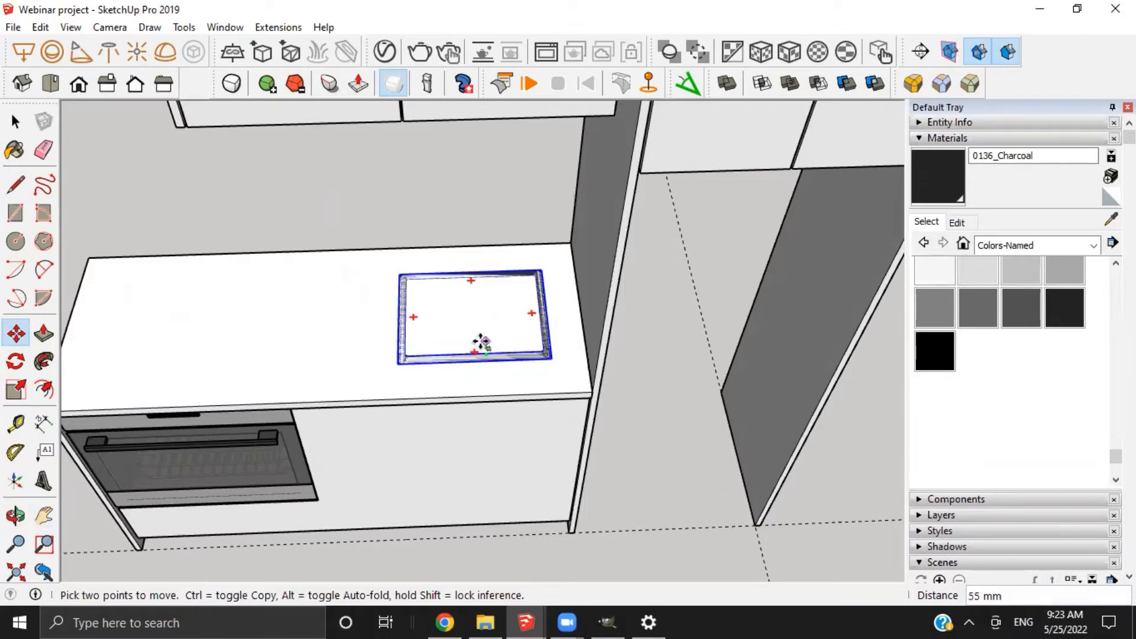
Open the countertop group for editing and draw a rectangle on its top face inside the sink outline
middle_drag(480, 342, 388, 309)
scroll(388, 306, up, 5)
key(space)
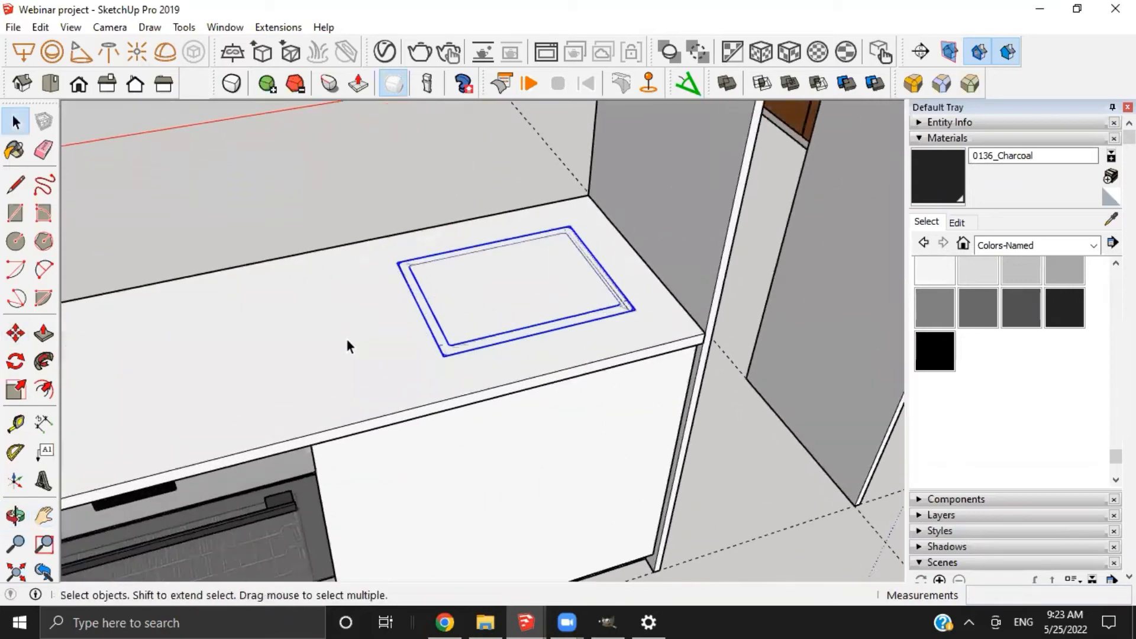
click(347, 342)
middle_drag(346, 341, 419, 307)
scroll(419, 308, up, 3)
key(r)
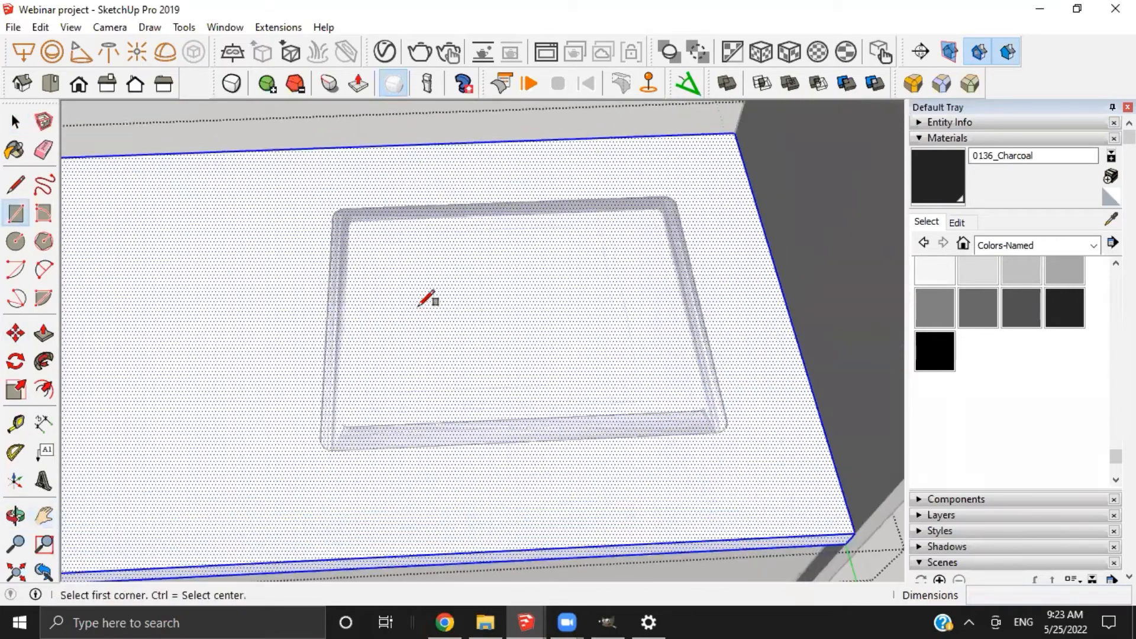
click(404, 270)
click(651, 364)
Push the rectangle inside the sink outline down through the countertop to cut an opening
middle_drag(562, 355, 545, 258)
key(space)
click(542, 261)
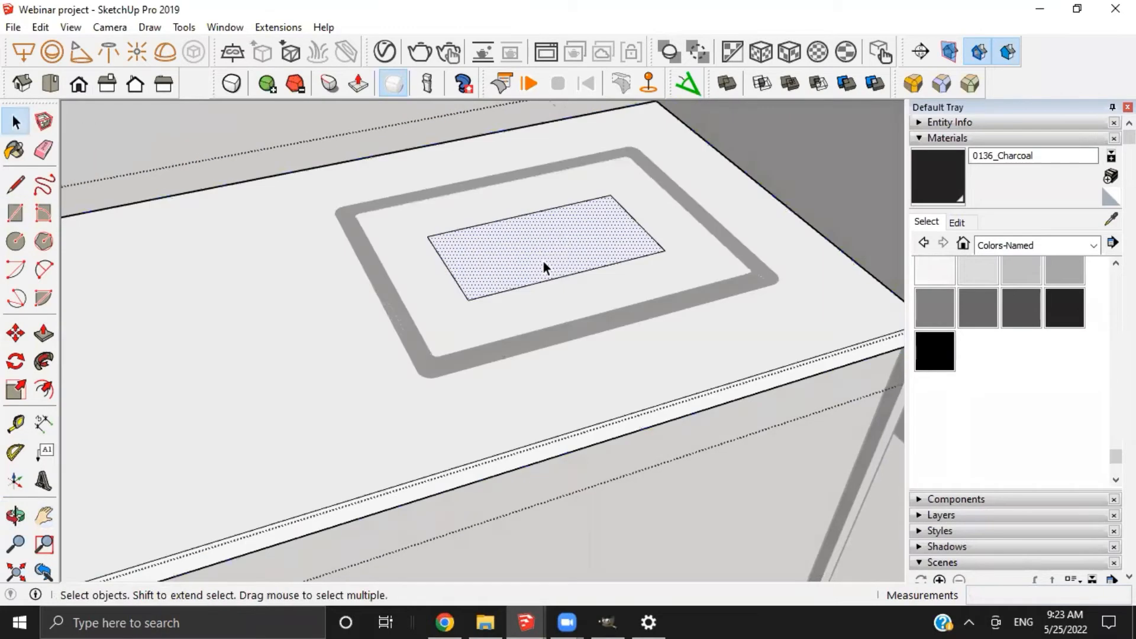
key(p)
click(542, 261)
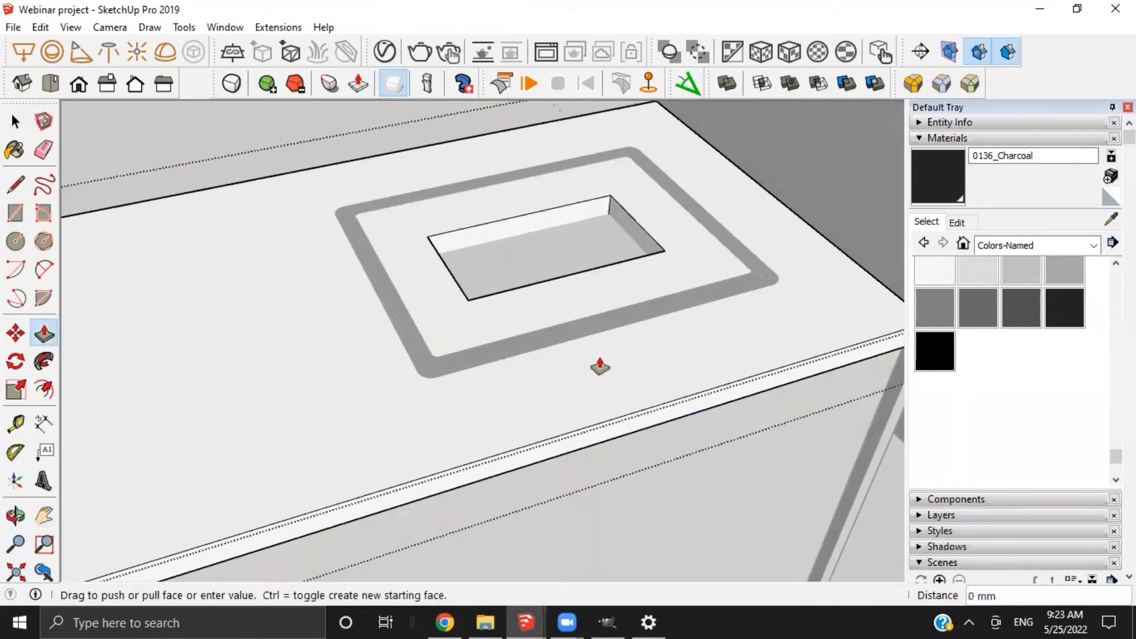
click(623, 442)
Push the opening's inner wall nearest the side panel out to the sink's outer edge
middle_drag(680, 246, 521, 349)
scroll(514, 341, up, 4)
key(space)
key(p)
click(541, 358)
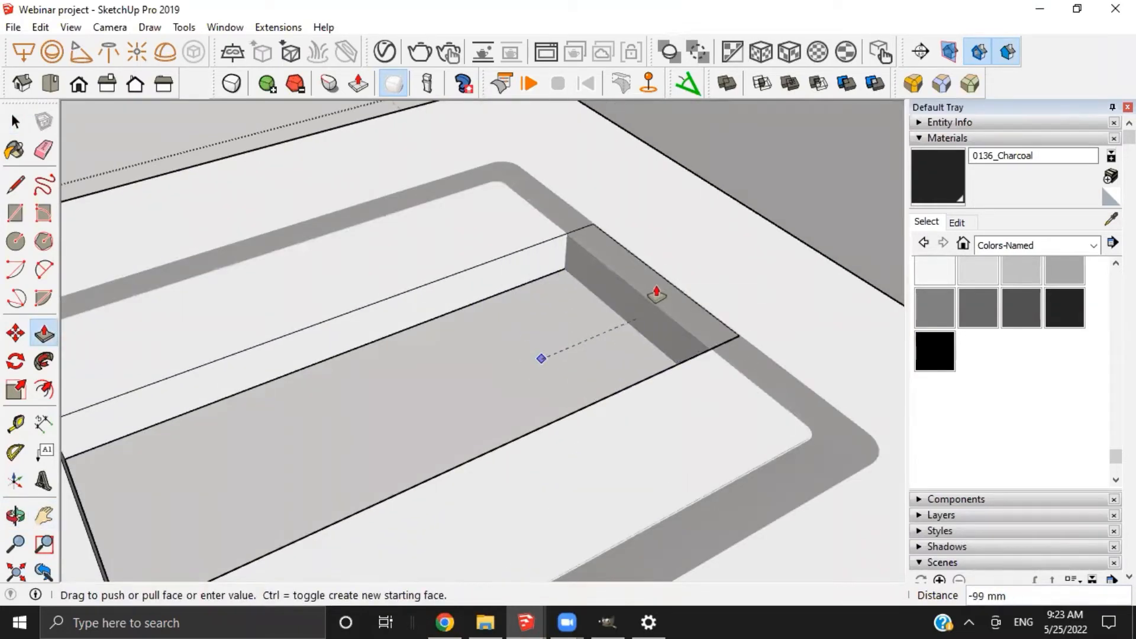
click(656, 294)
Push the opening's back wall out to the sink's outer back edge
scroll(495, 335, down, 3)
scroll(398, 332, up, 3)
key(space)
click(395, 330)
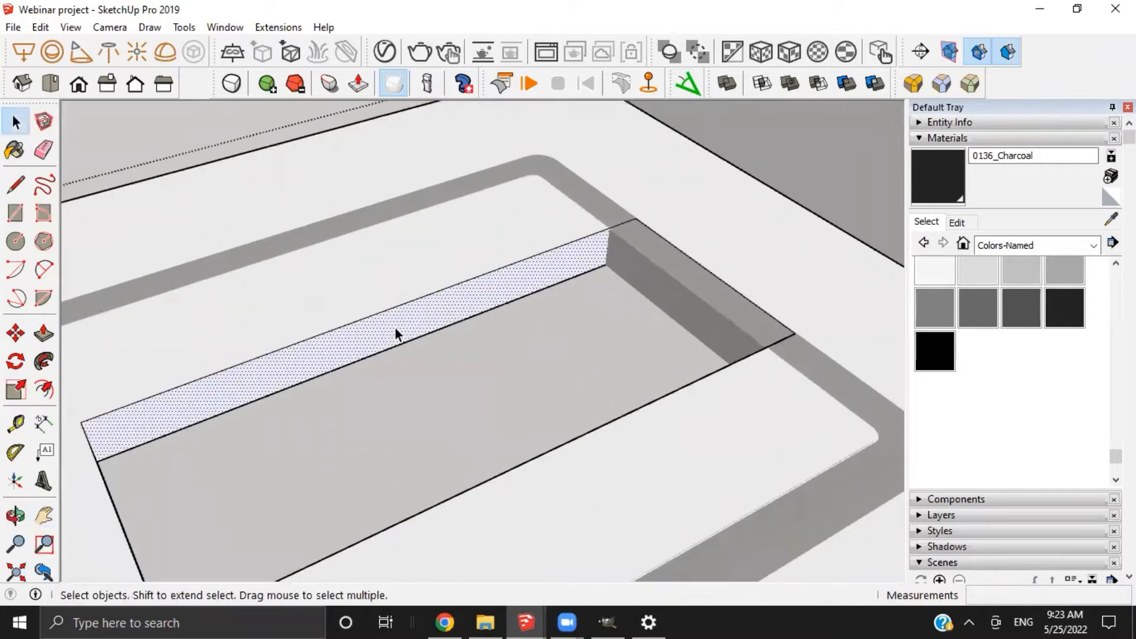
key(p)
click(396, 329)
click(359, 211)
scroll(421, 267, down, 3)
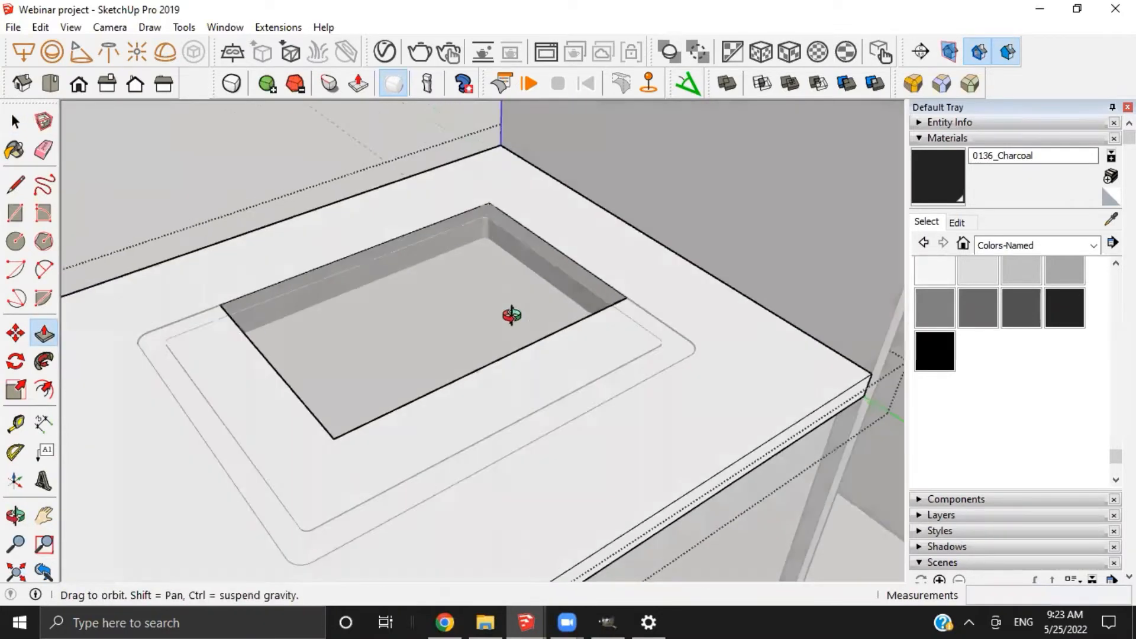
Undo the Push/Pull edits on the opening, going back to the plain rectangle on the countertop
middle_drag(510, 314, 424, 348)
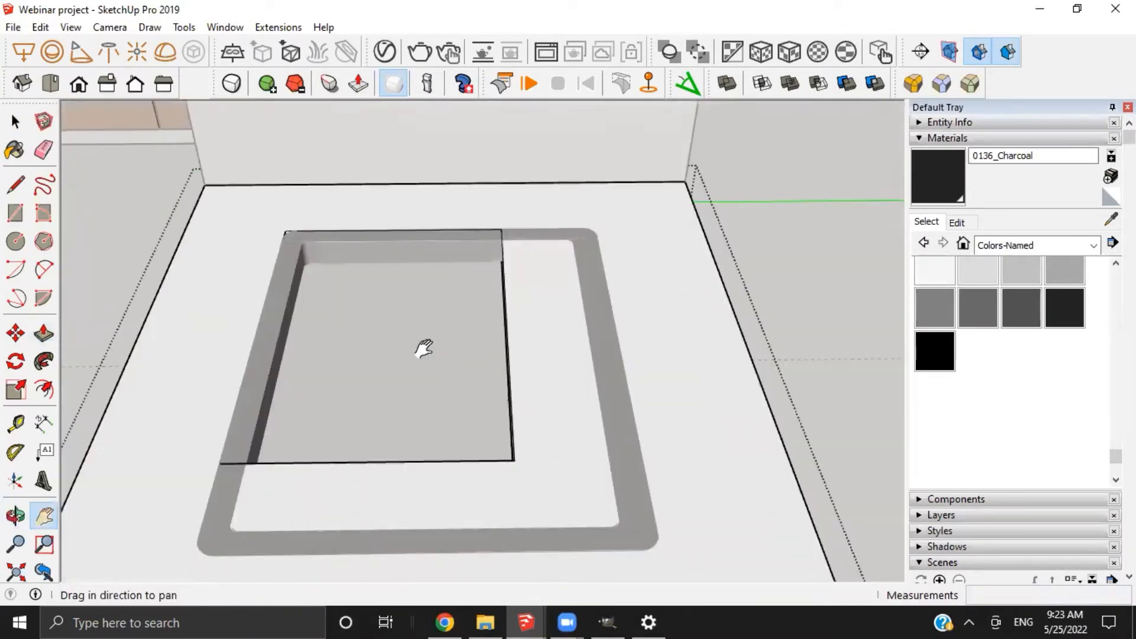
key(ctrl+z)
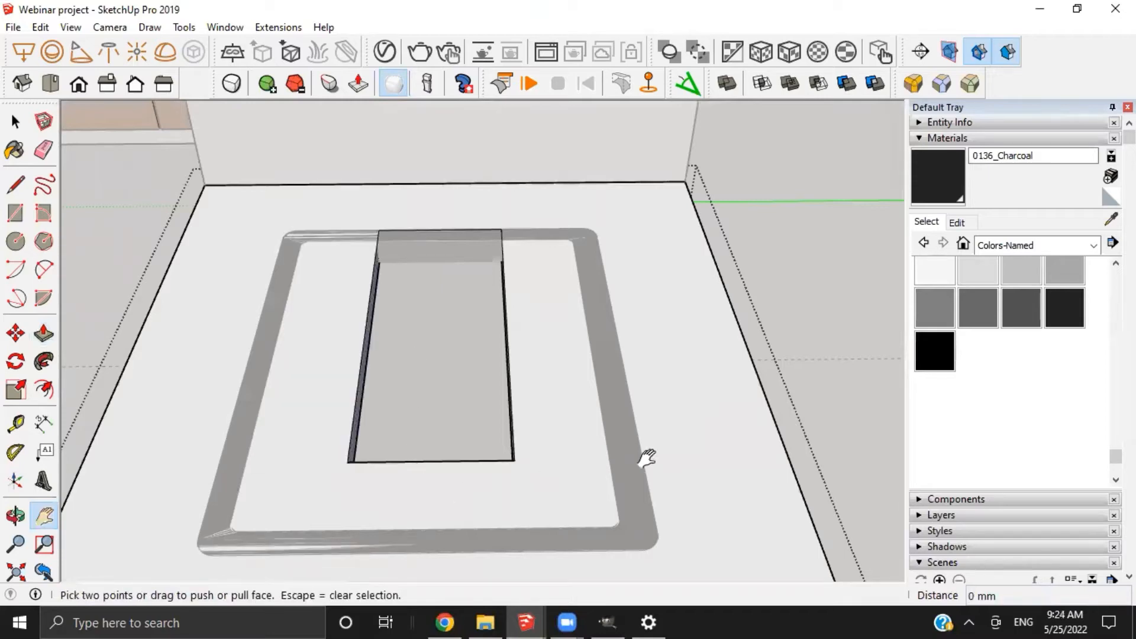
scroll(520, 274, down, 3)
middle_drag(520, 274, 398, 284)
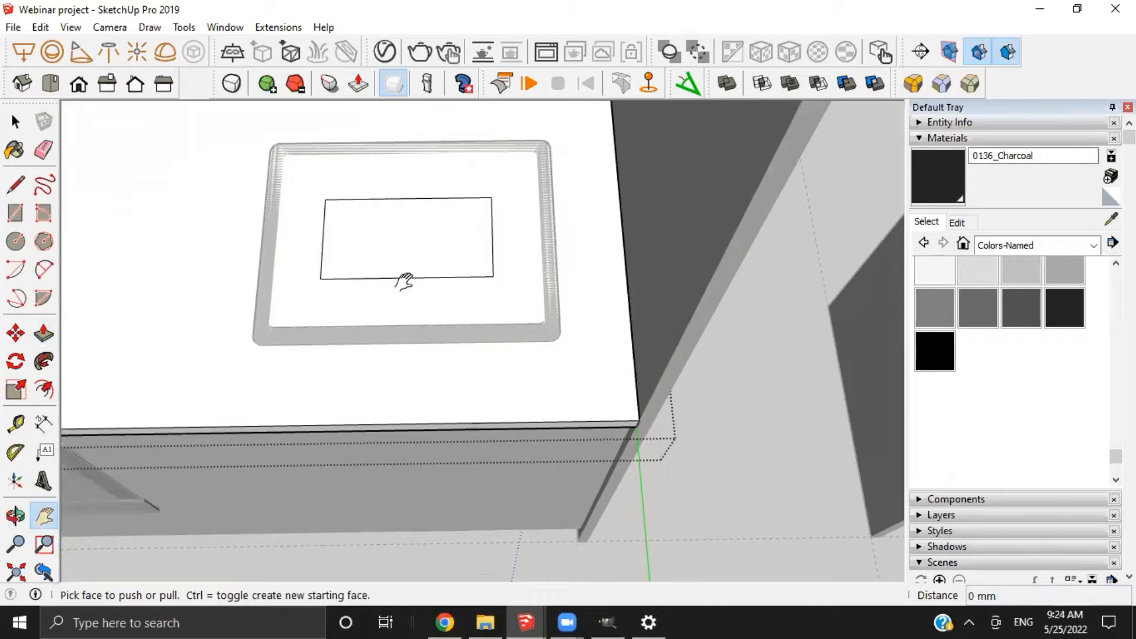
key(ctrl+z)
key(ctrl+y)
scroll(400, 281, up, 3)
key(space)
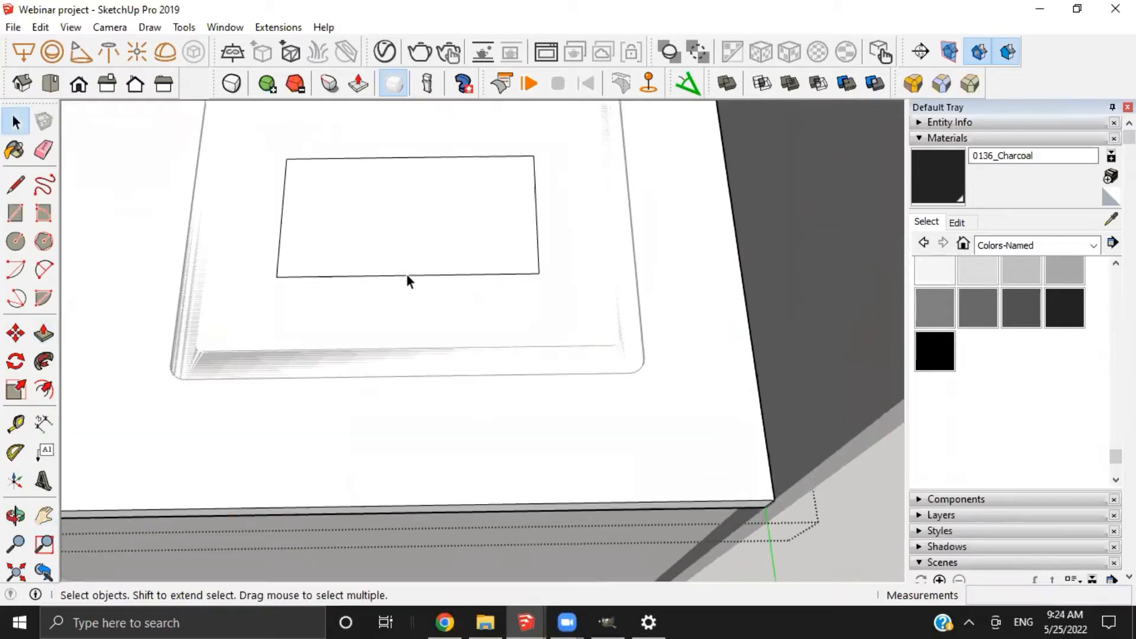
Move the rectangle's front edge and the edge nearest the side panel outward to the sink's outer outline
click(407, 275)
scroll(407, 276, down, 5)
middle_drag(407, 277, 420, 322)
scroll(416, 325, up, 3)
key(m)
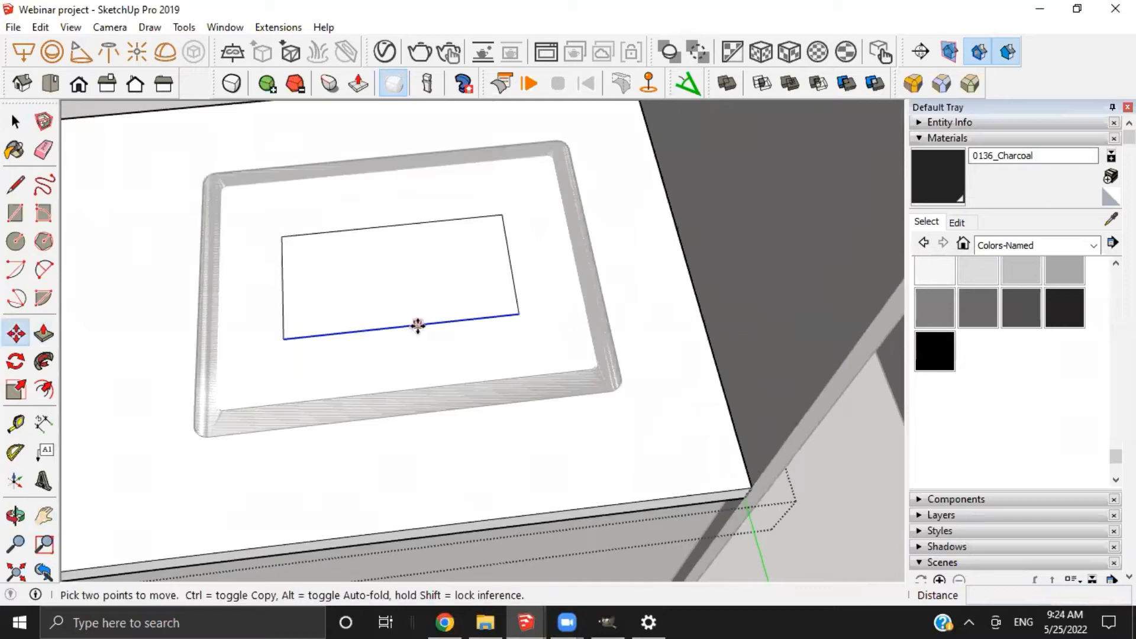
click(418, 324)
click(452, 407)
key(space)
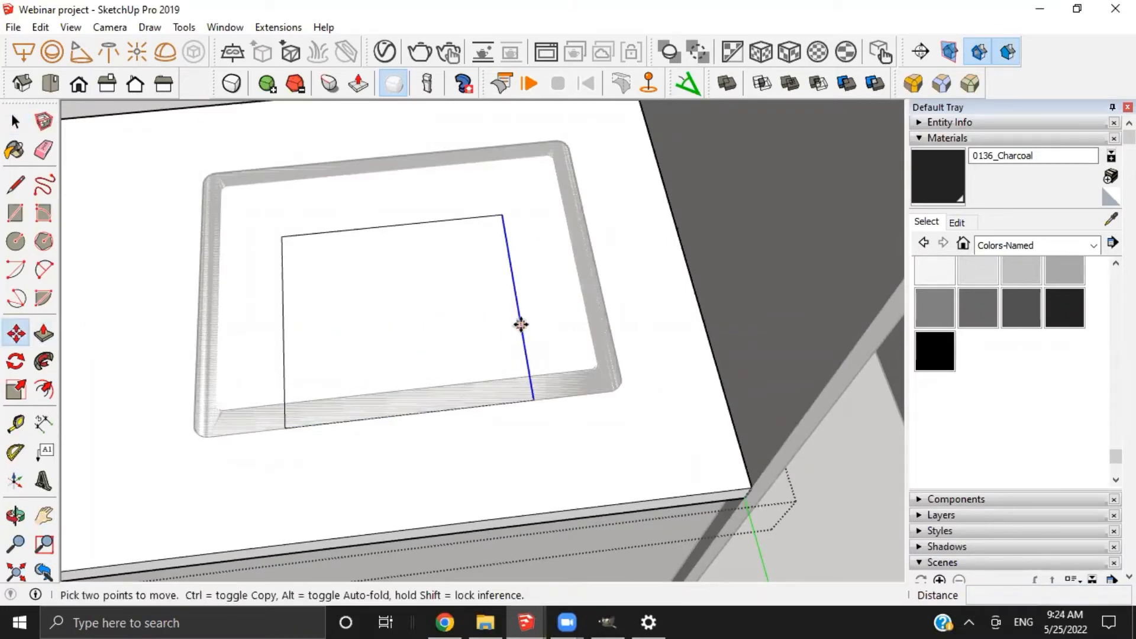
click(520, 325)
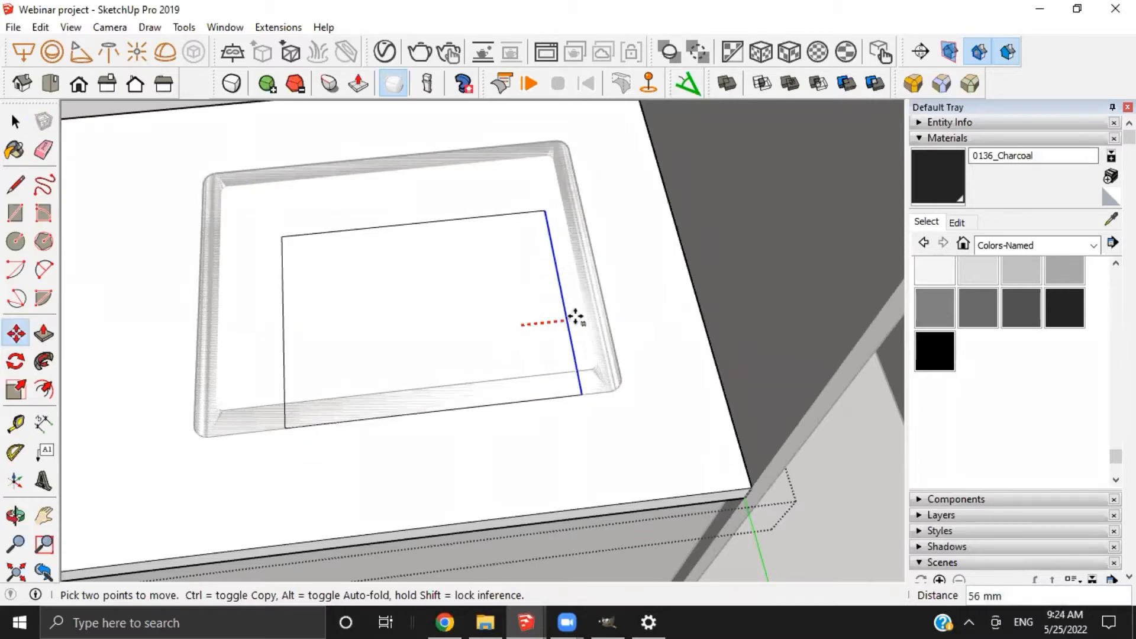
click(601, 296)
Move the rectangle's back edge outward to line up with the sink's outer back edge
scroll(544, 304, down, 2)
middle_drag(378, 332, 509, 321)
scroll(510, 321, up, 2)
key(space)
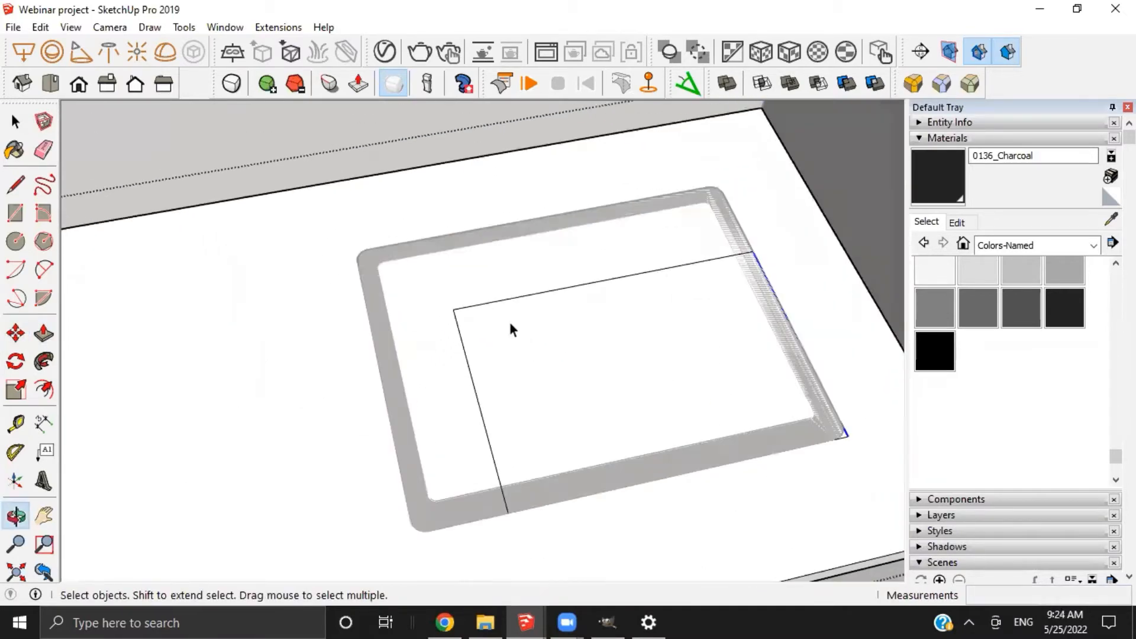
click(522, 300)
key(m)
click(521, 298)
scroll(520, 298, up, 2)
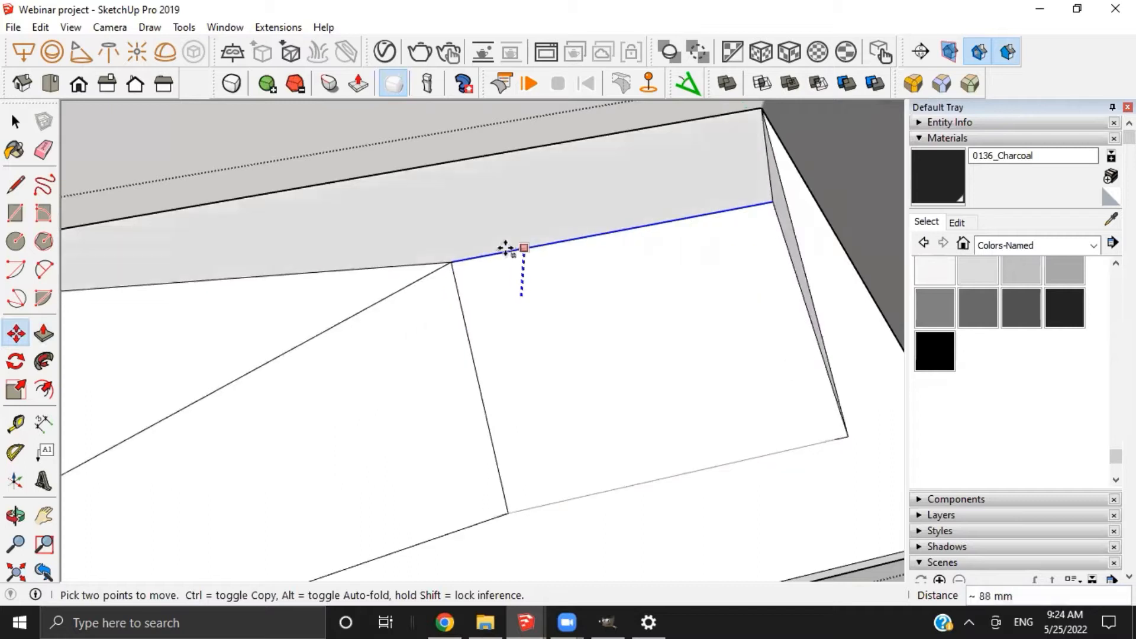
scroll(507, 246, down, 2)
click(499, 226)
key(space)
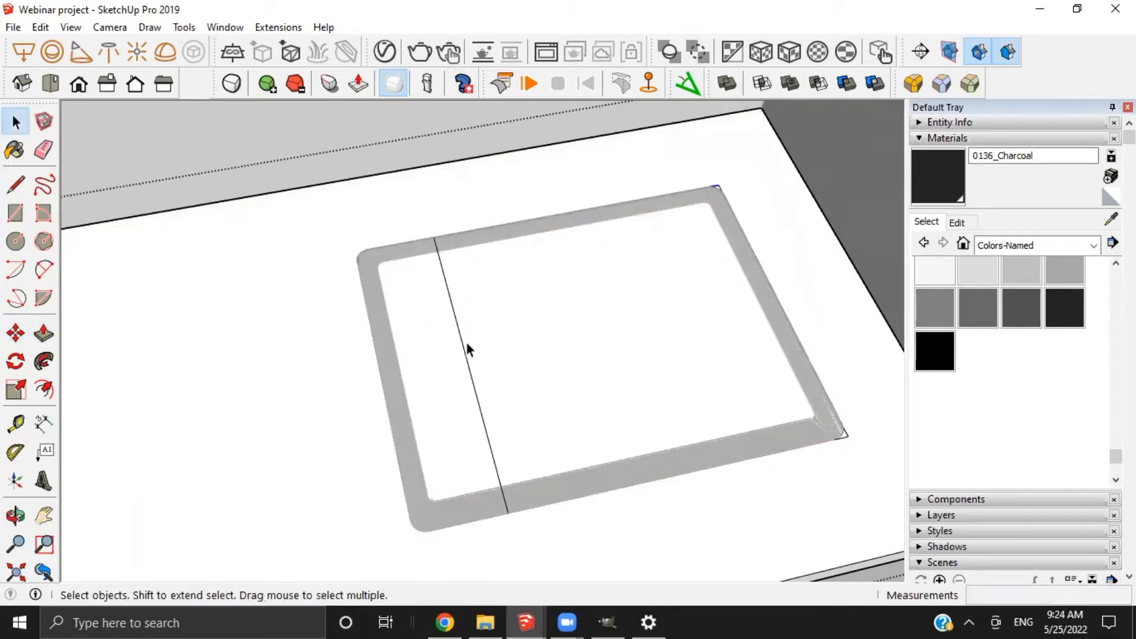
Move the rectangle's remaining side edge, toward the oven, out to the sink's outer edge
key(m)
click(464, 347)
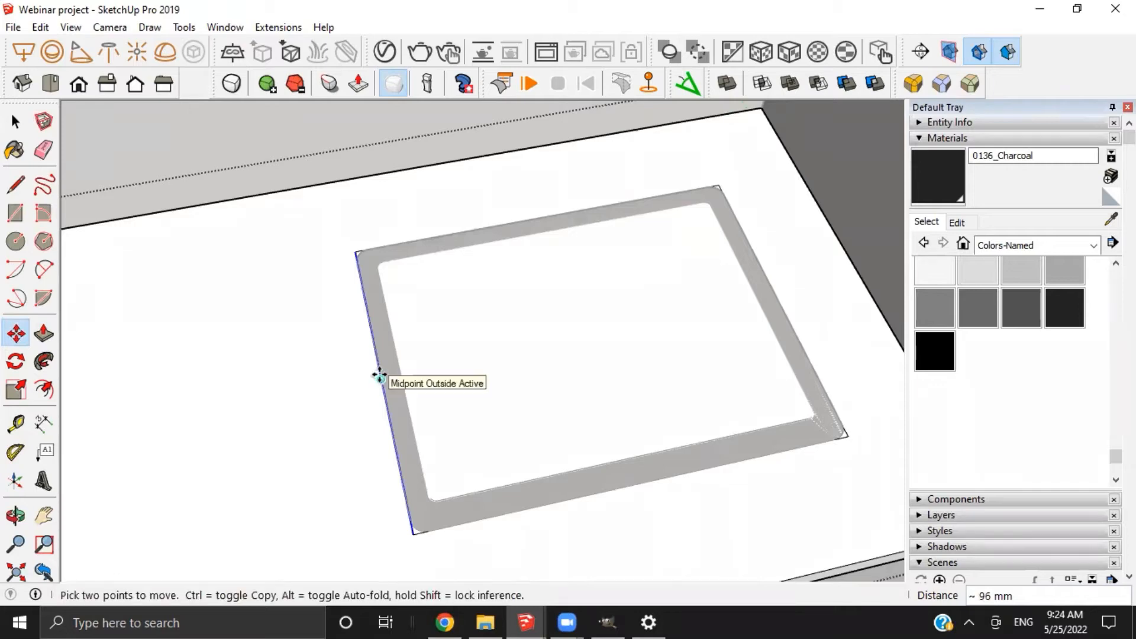
click(380, 375)
Select the countertop geometry and add guide lines 40 mm inside all four edges of the sink rectangle
scroll(507, 405, down, 3)
mouse_move(433, 338)
middle_down()
mouse_move(317, 221)
mouse_move(414, 349)
middle_up()
scroll(485, 388, up, 3)
key(space)
triple_click(473, 353)
key(t)
click(398, 403)
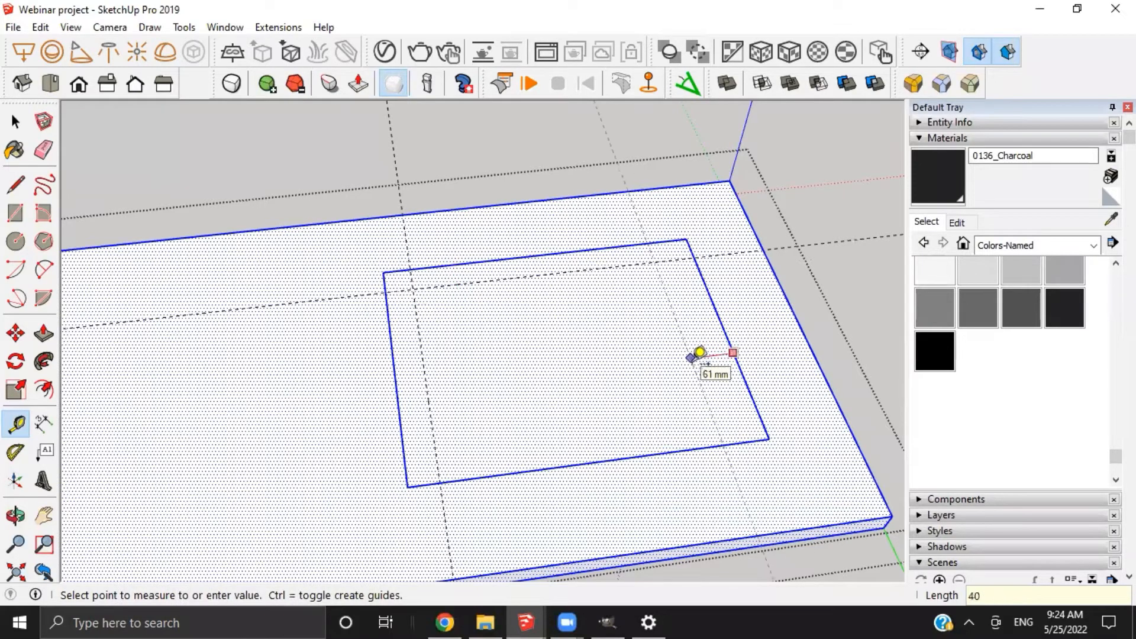
click(644, 456)
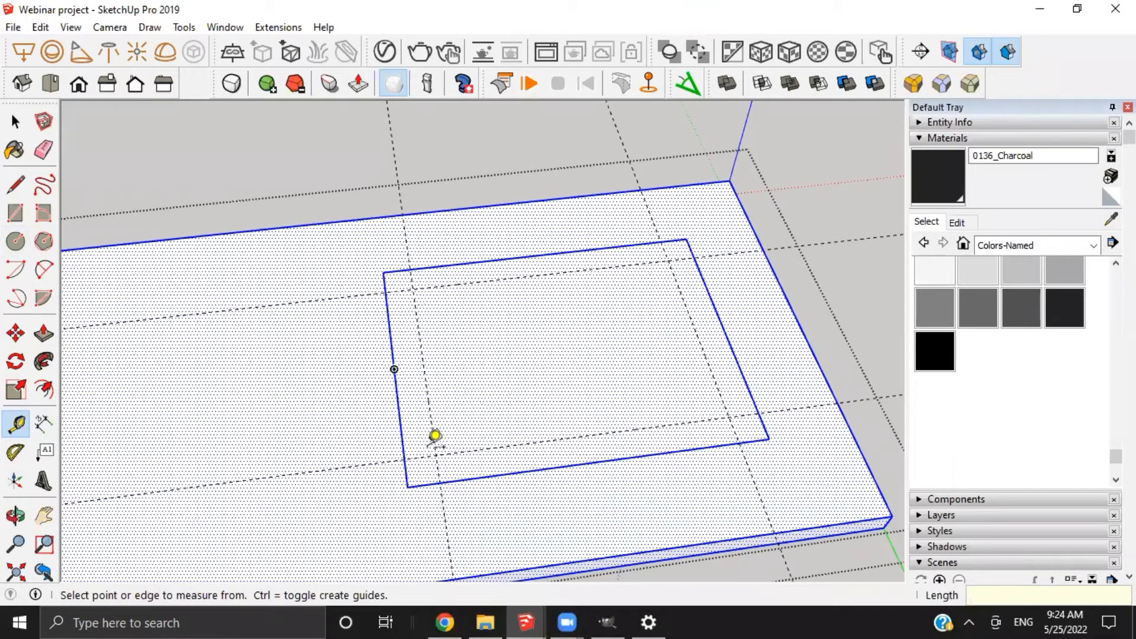
Draw circles with a 40 mm radius centred on the two front guide-line intersections inside the sink rectangle
key(c)
scroll(436, 454, up, 5)
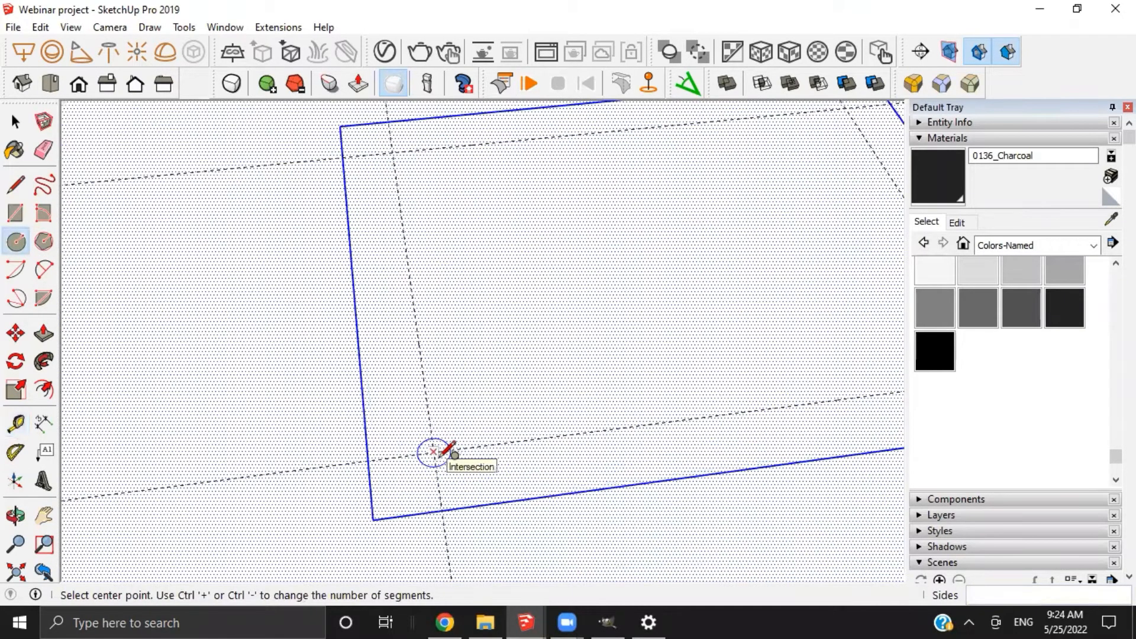
click(429, 444)
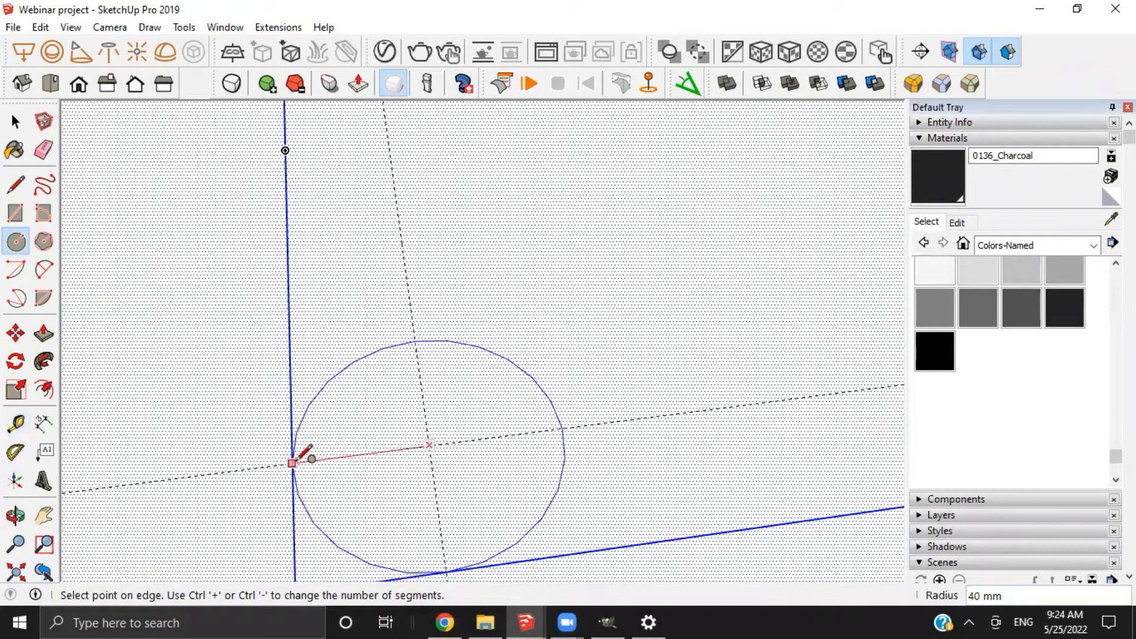
click(291, 464)
scroll(293, 462, down, 5)
shift+middle_drag(293, 462, 512, 461)
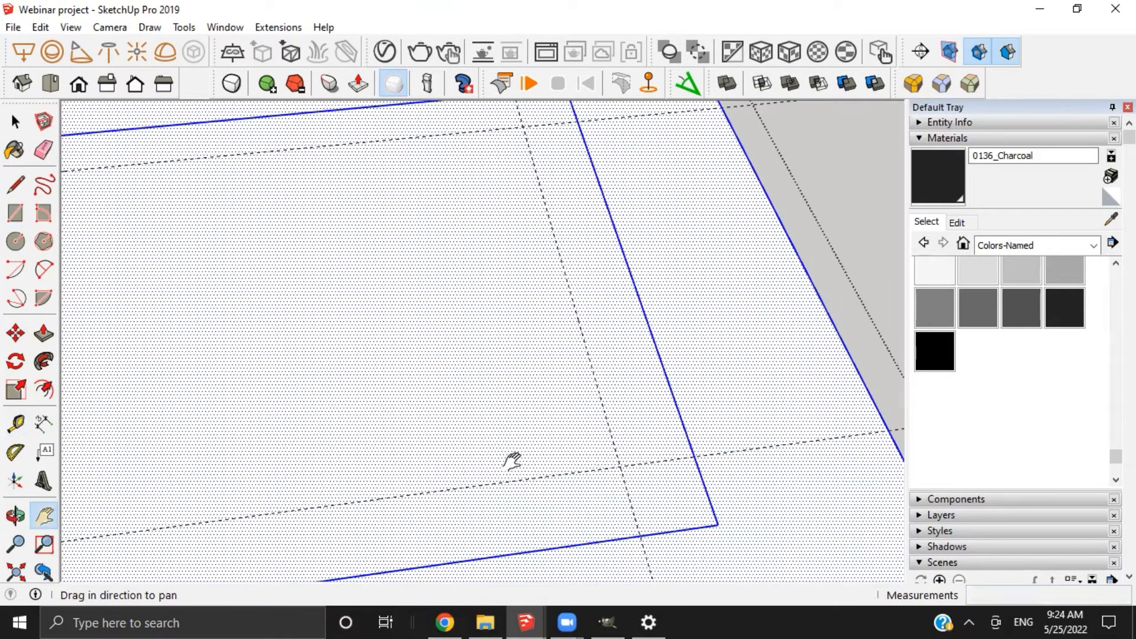
scroll(596, 466, down, 2)
click(653, 453)
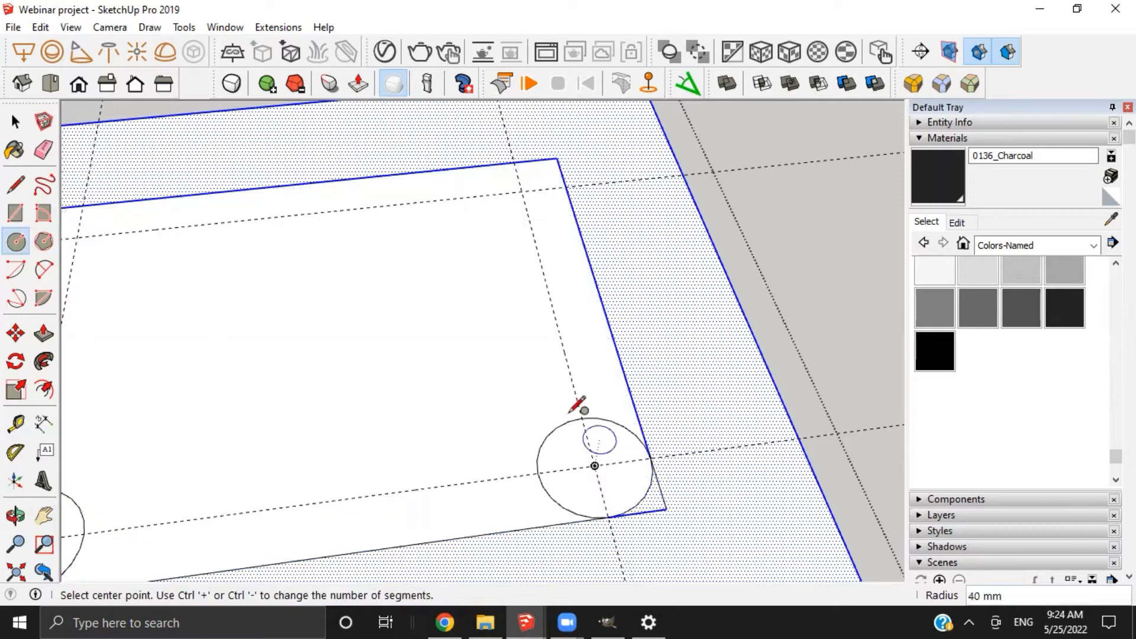
Draw circles centred on the two back guide-line intersections, each reaching out to the sink rectangle's edges
shift+middle_drag(578, 400, 542, 396)
click(548, 359)
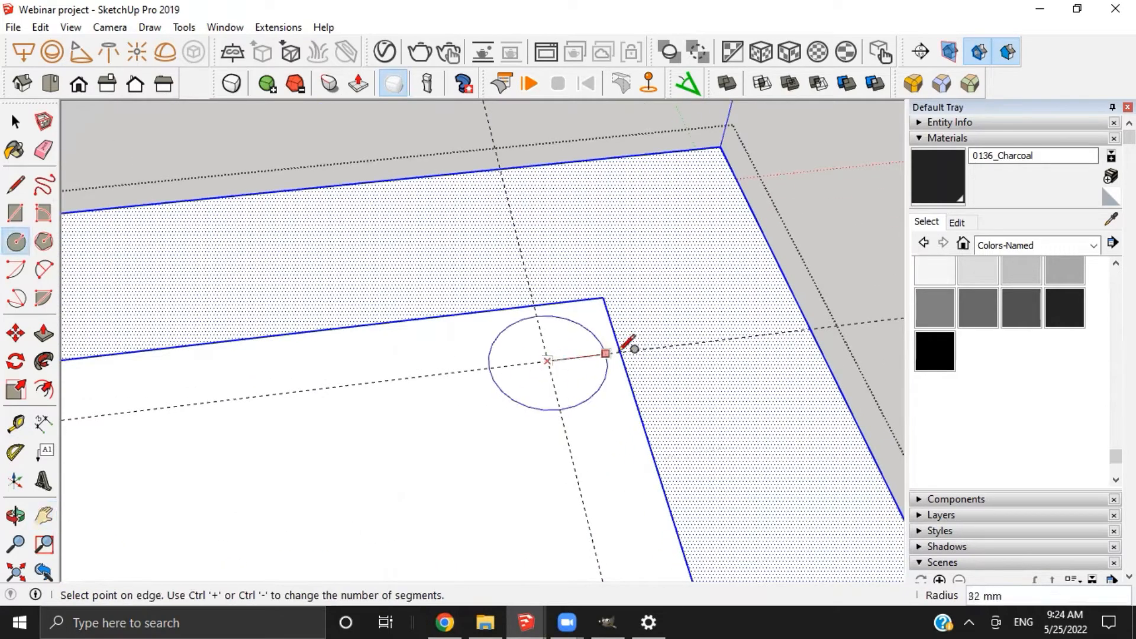
click(622, 352)
shift+middle_drag(470, 358, 568, 373)
scroll(300, 421, up, 2)
shift+middle_drag(300, 421, 520, 424)
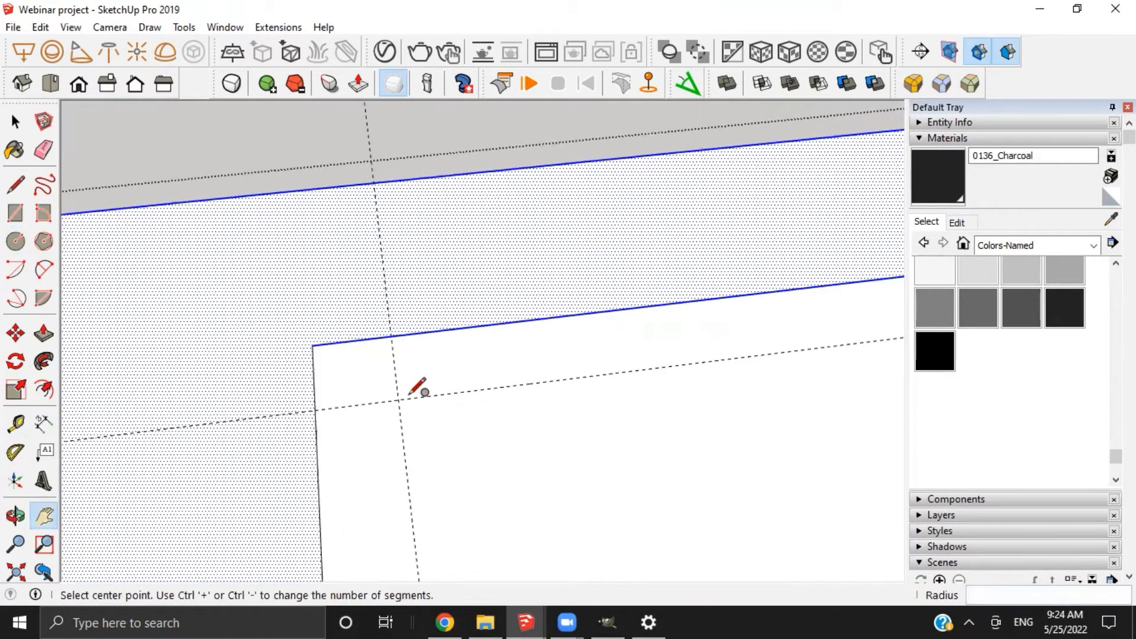
click(398, 400)
click(391, 335)
key(space)
scroll(386, 355, down, 4)
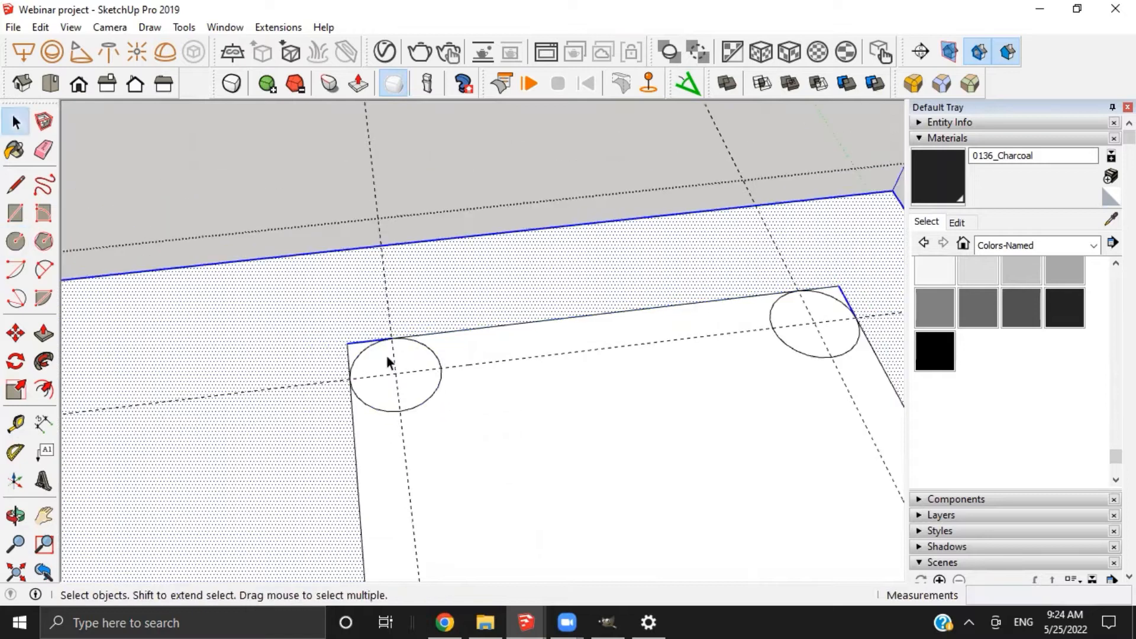
Erase the rectangle's square corners and the inner arcs of all four circles, leaving a round-cornered sink outline
scroll(358, 358, up, 3)
key(e)
scroll(372, 353, down, 3)
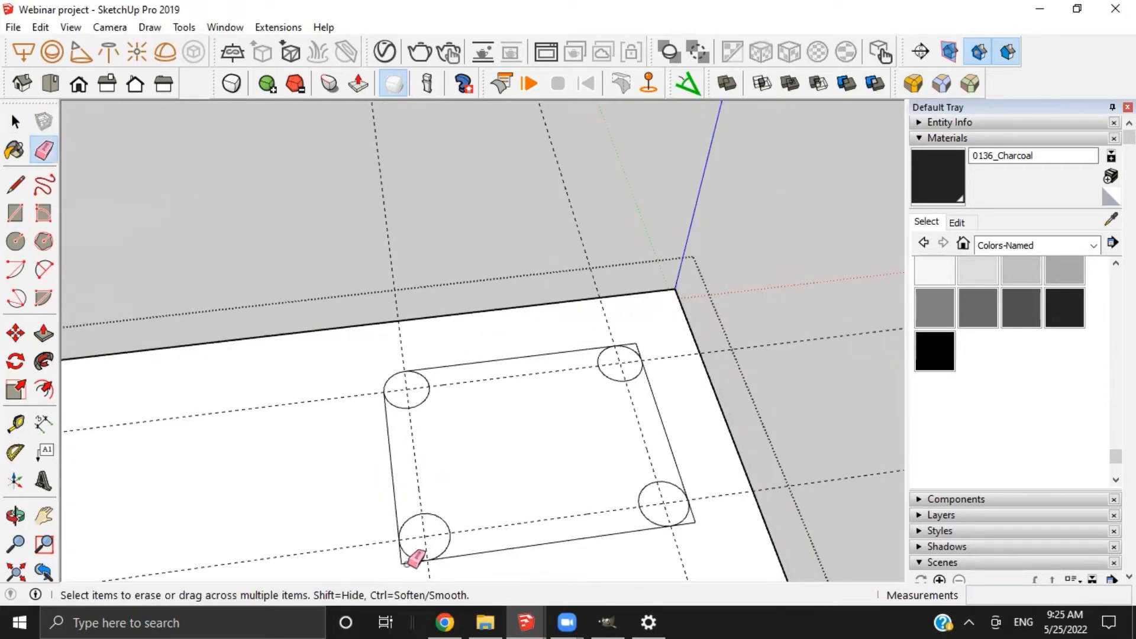
drag(640, 349, 625, 343)
click(607, 379)
click(417, 408)
click(449, 523)
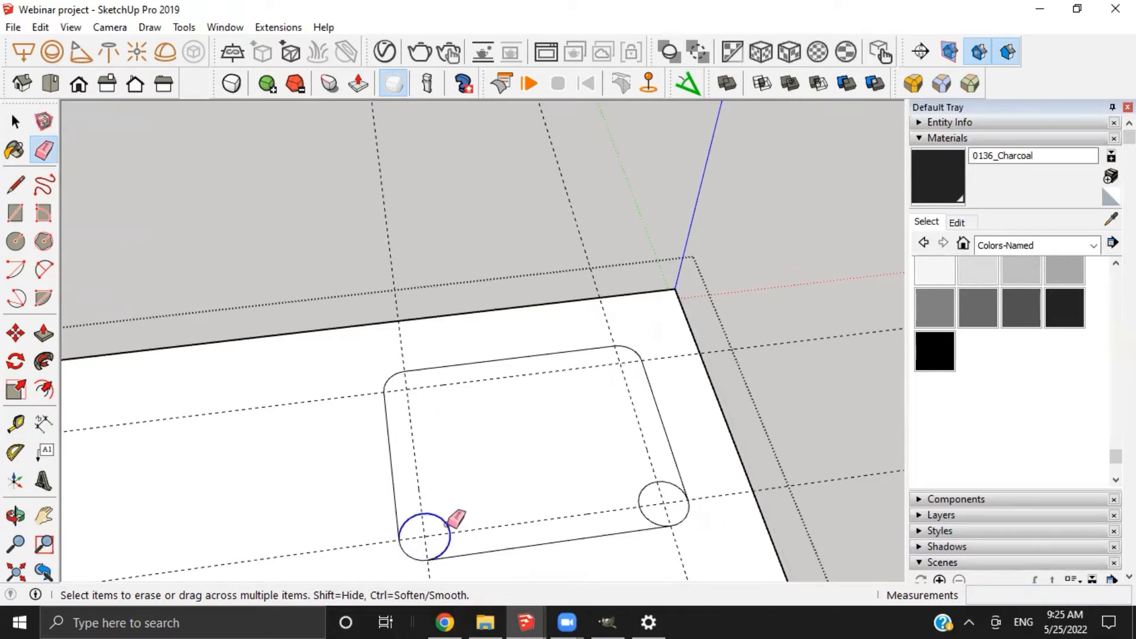
click(646, 501)
Erase the guide lines crossing the countertop around the rounded sink outline
mouse_move(598, 517)
middle_down()
mouse_move(435, 508)
mouse_move(555, 414)
mouse_move(562, 432)
mouse_move(507, 406)
mouse_move(485, 428)
middle_up()
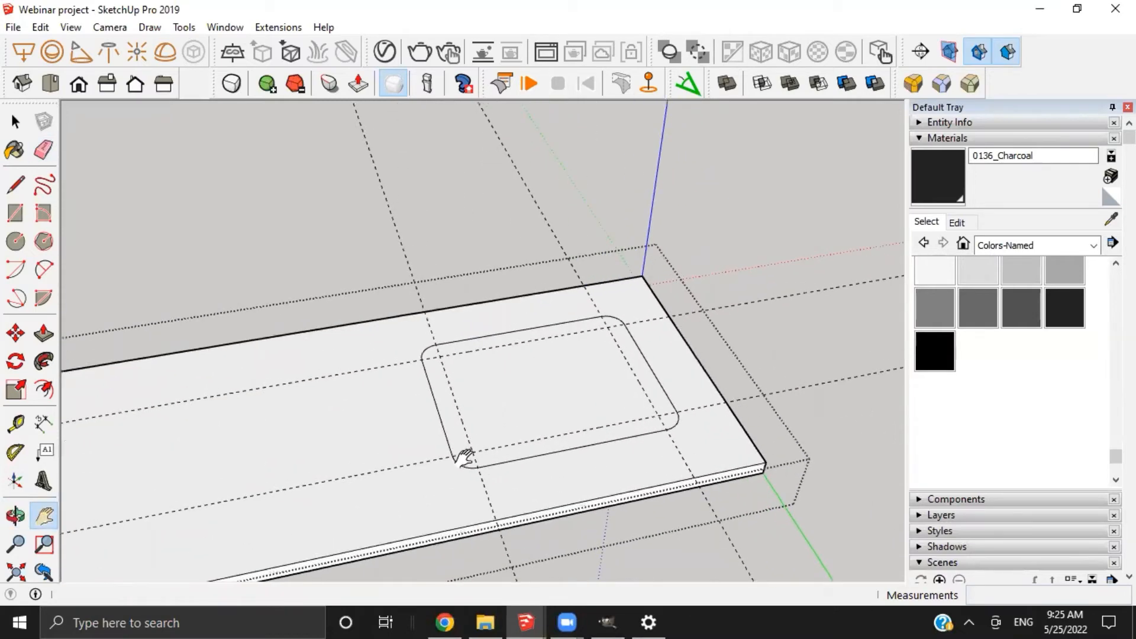
click(474, 449)
click(478, 349)
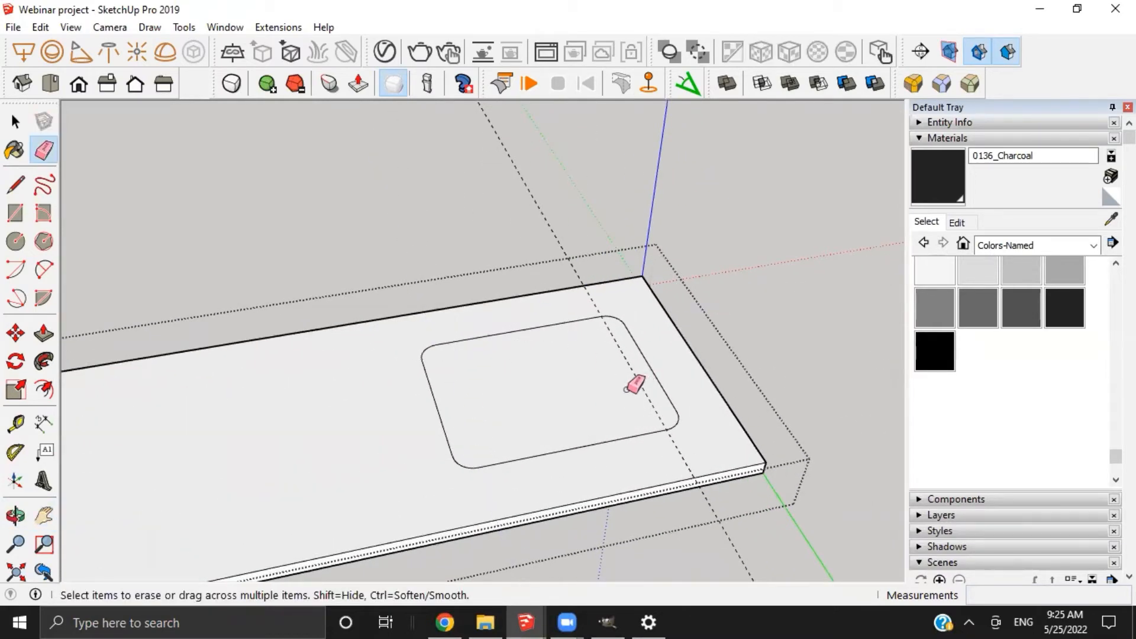
click(638, 383)
Push the round-cornered face down through the countertop to cut the sink opening, and finish editing the countertop
key(space)
click(599, 400)
key(p)
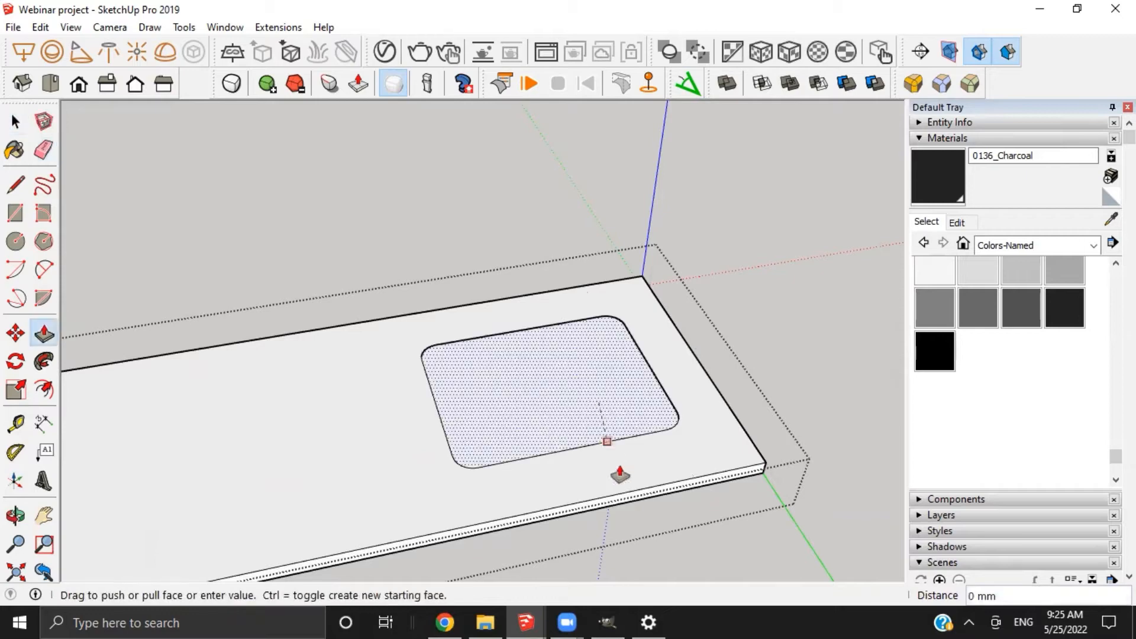
click(594, 494)
middle_drag(687, 242, 451, 437)
key(space)
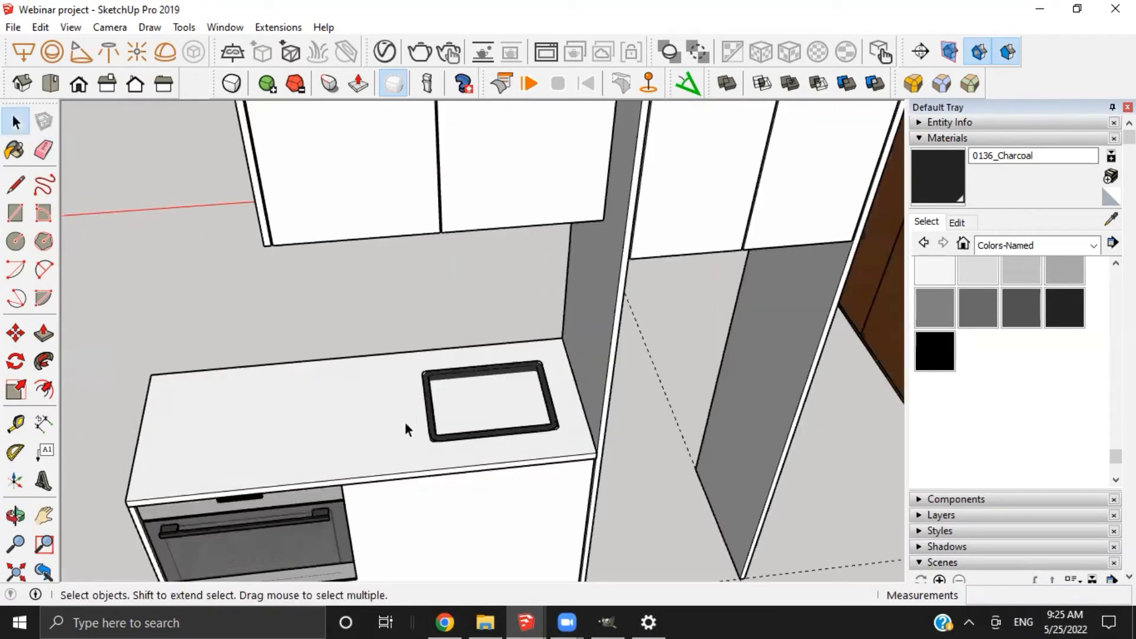
Hide the sink sitting in the countertop opening
middle_drag(497, 426, 455, 406)
scroll(485, 441, up, 8)
click(562, 370)
middle_drag(562, 370, 456, 328)
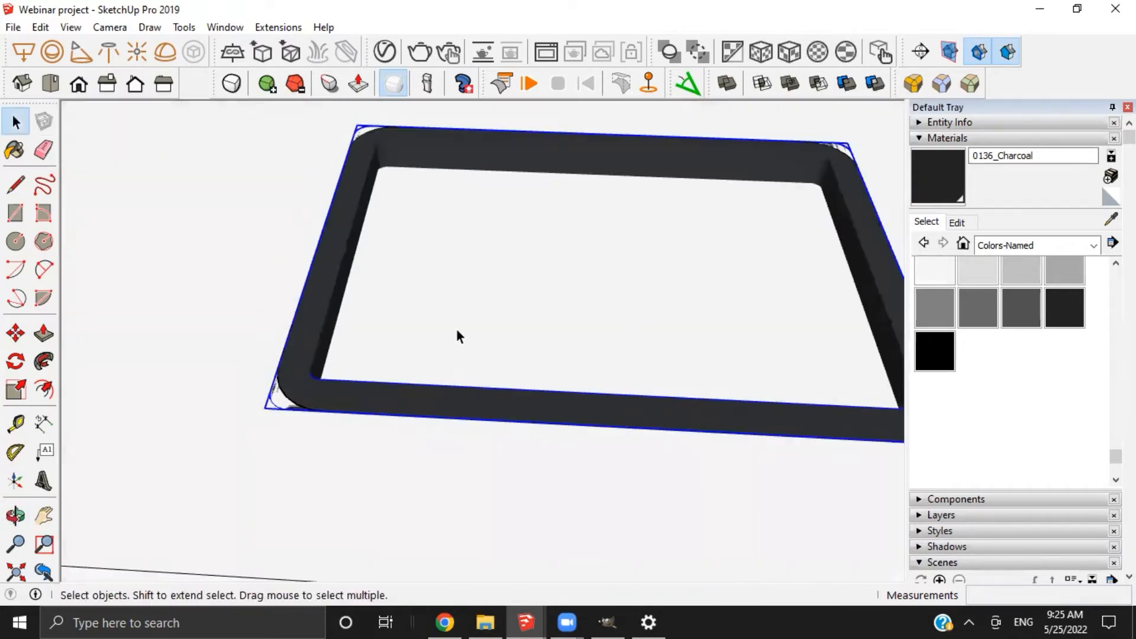
key(Delete)
Open the cabinet body beneath the opening for editing and draw a rectangle about 192 x 156 mm on its top face
double_click(421, 335)
triple_click(422, 336)
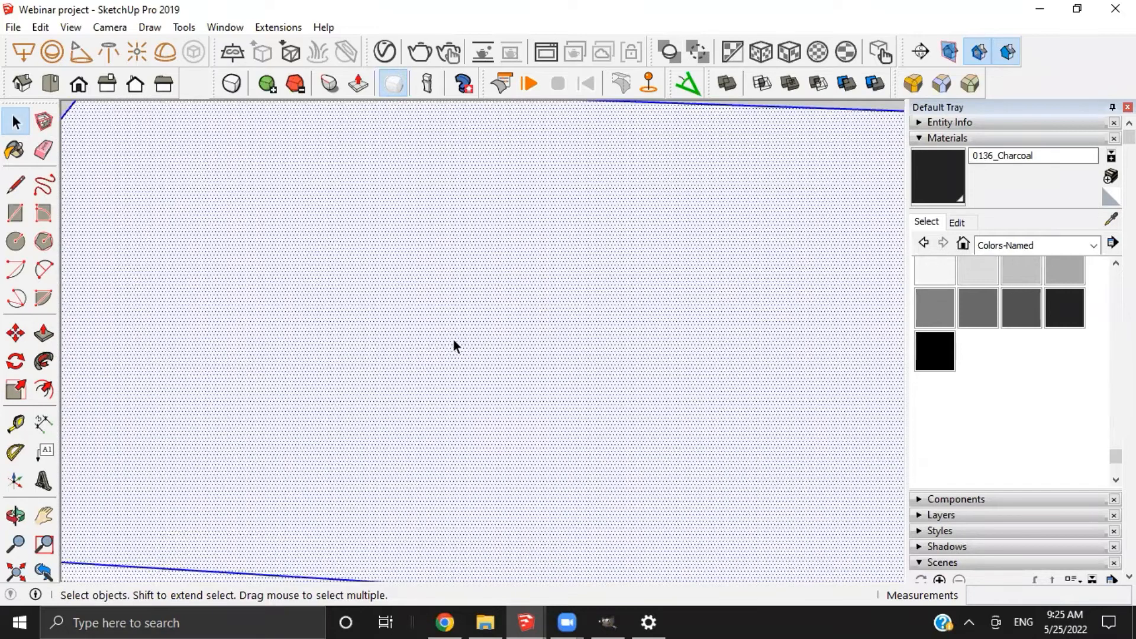
scroll(454, 339, down, 5)
middle_drag(454, 340, 461, 289)
key(i)
scroll(461, 287, up, 4)
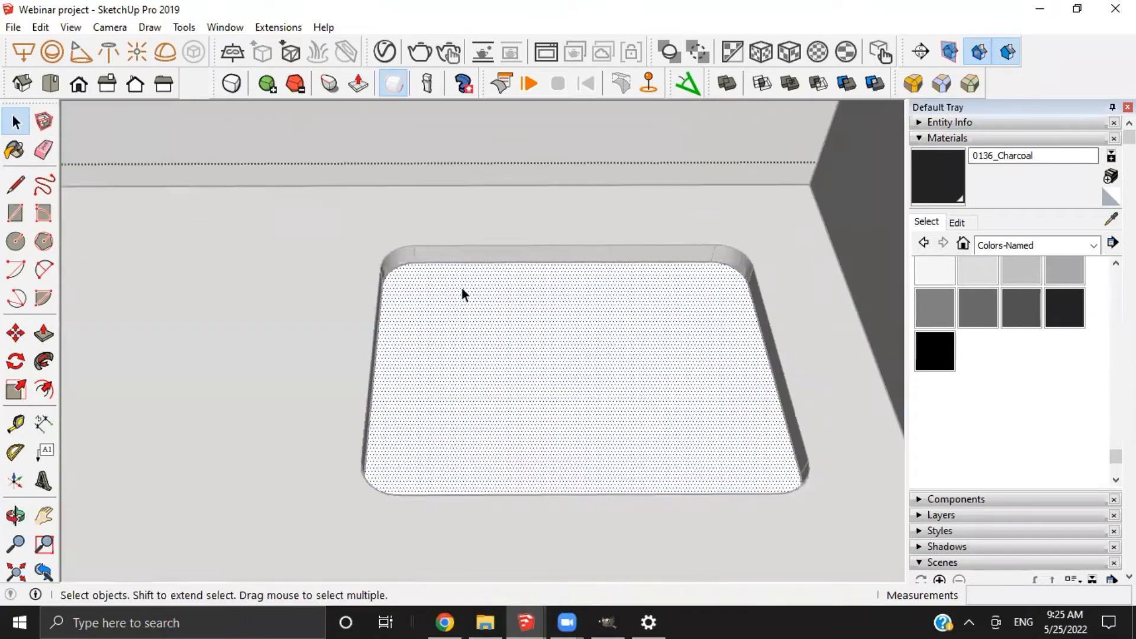
key(r)
click(497, 345)
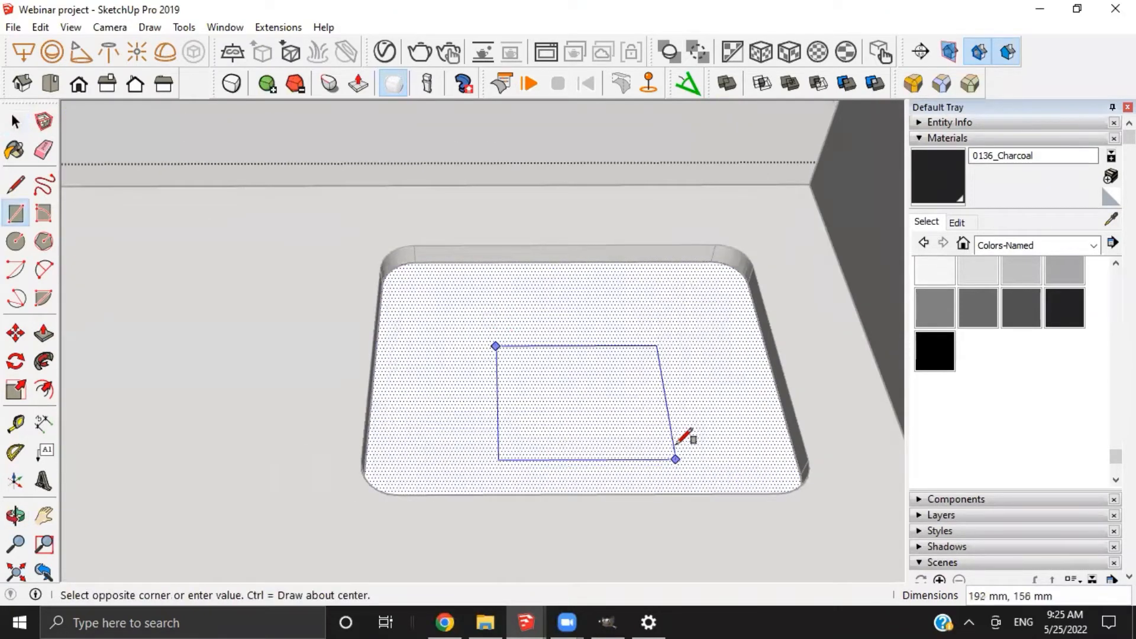
click(684, 442)
Push the small rectangle 500 mm down into the cabinet body
key(space)
click(591, 390)
middle_drag(591, 391, 745, 388)
key(p)
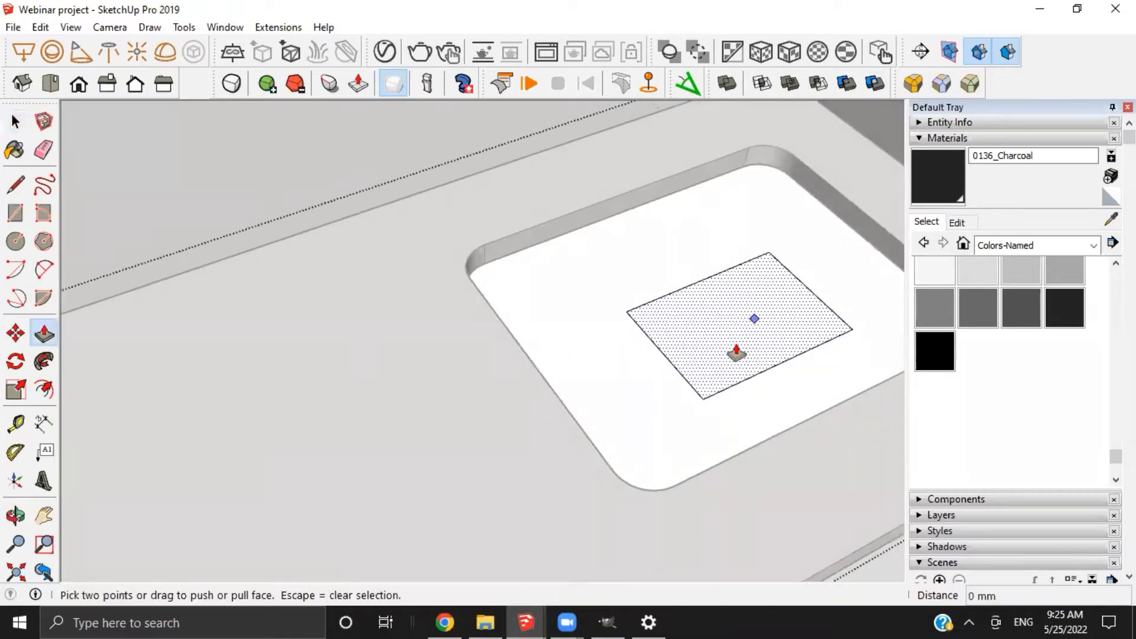
drag(733, 352, 710, 368)
text(500)
key(Return)
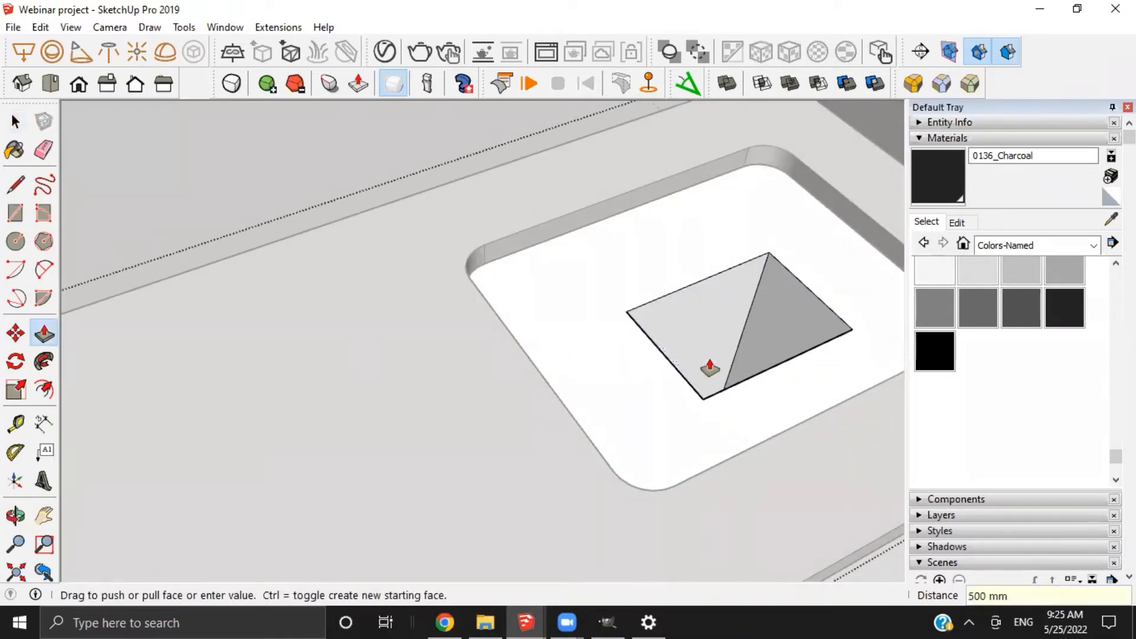
Push the cabinet cutout's back wall outward about 152 mm and the wall nearest the side panel outward about 132 mm
key(h)
middle_drag(670, 335, 542, 410)
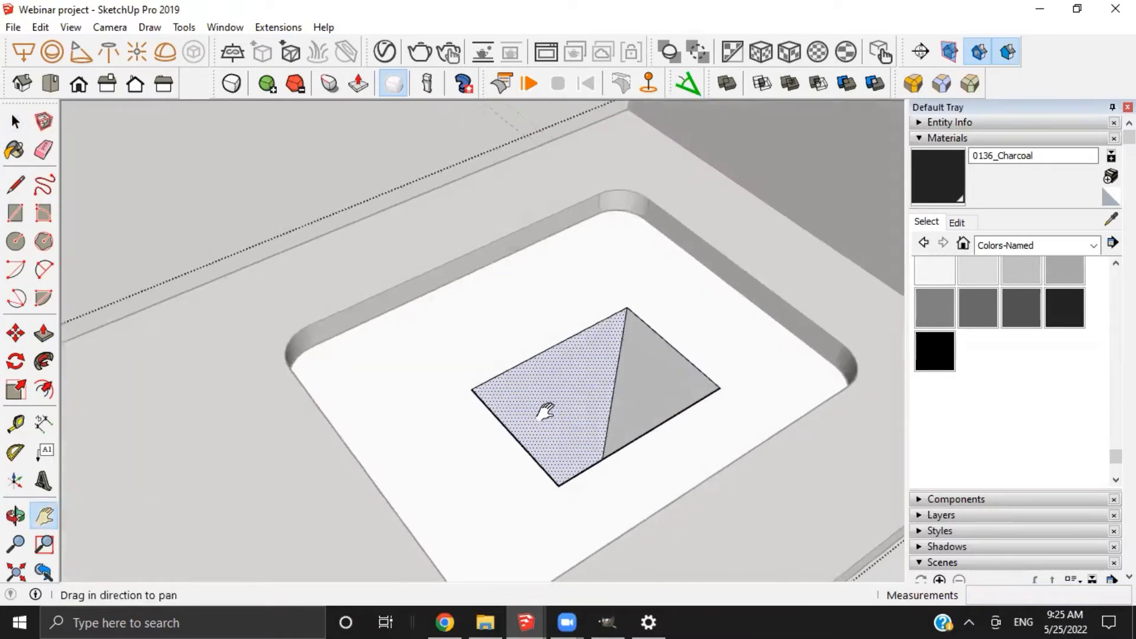
scroll(543, 411, up, 3)
click(542, 410)
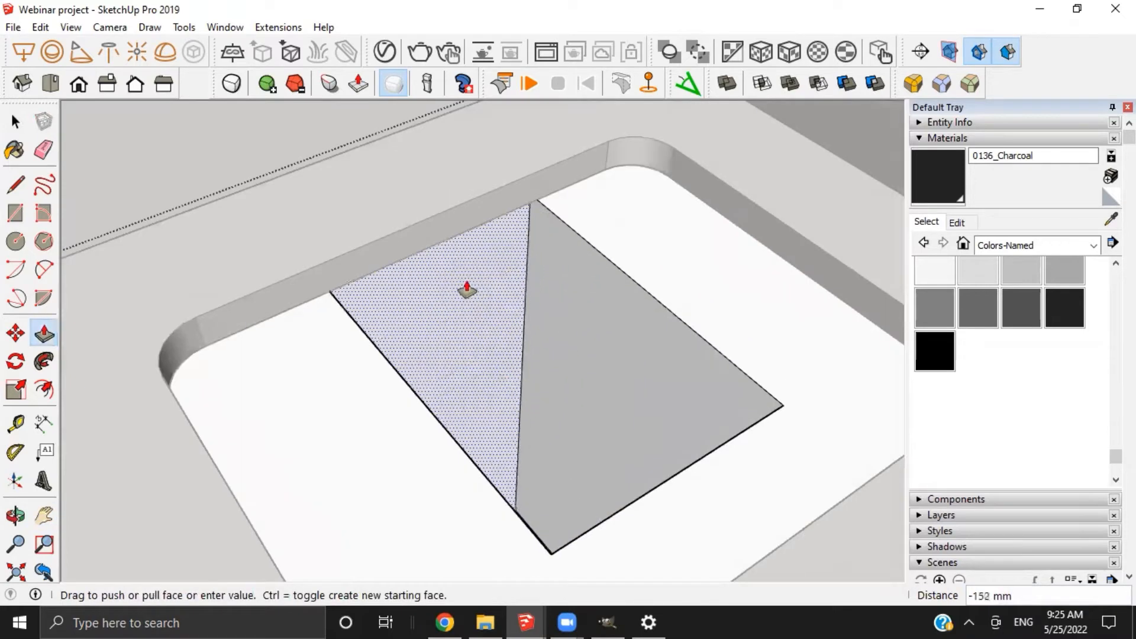
click(467, 286)
click(592, 350)
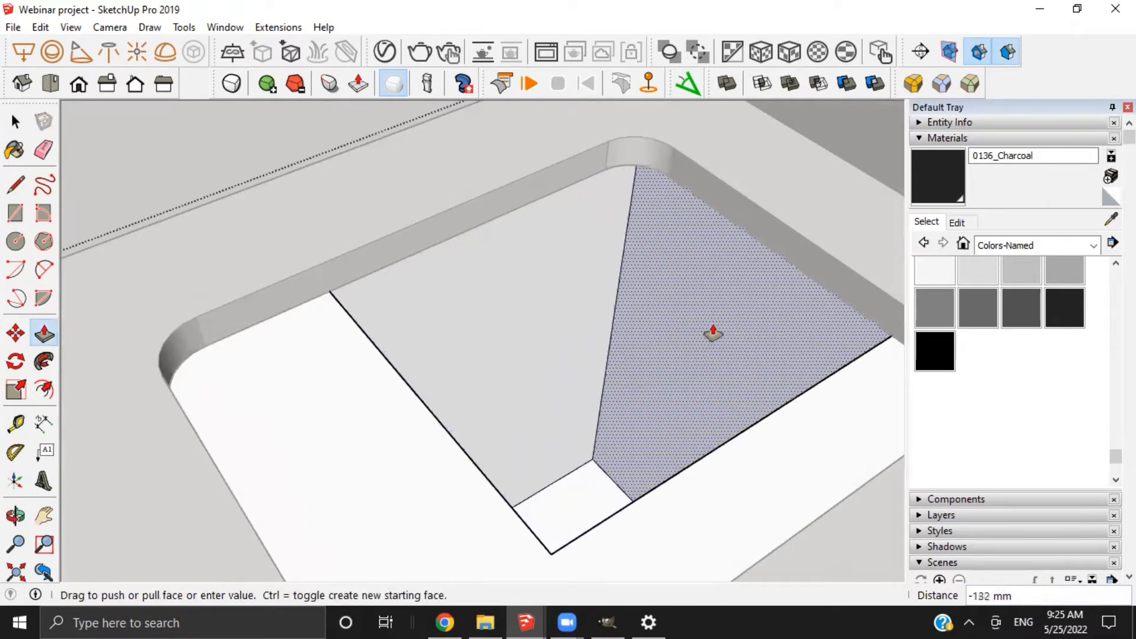
click(717, 331)
Push the cabinet cutout's oven-side wall outward about 160 mm, extend its front wall toward the opening's front edge, and show the sink again
mouse_move(717, 331)
middle_down()
mouse_move(426, 373)
mouse_move(728, 343)
middle_up()
middle_drag(727, 343, 470, 338)
click(402, 367)
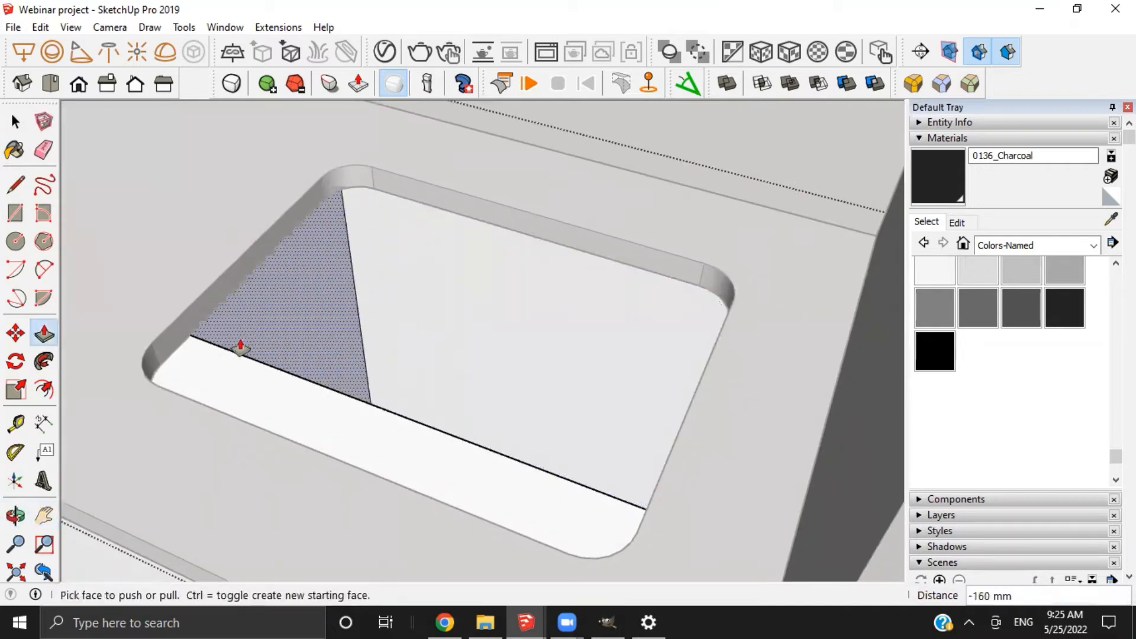
click(241, 343)
middle_drag(241, 342, 540, 360)
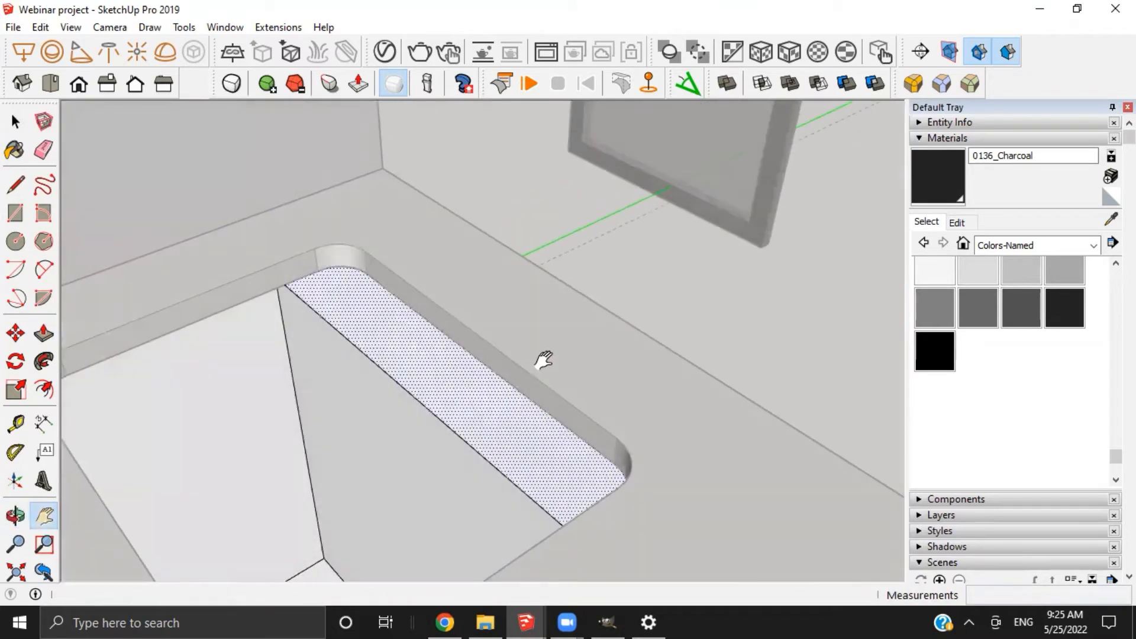
click(426, 457)
click(497, 413)
middle_drag(497, 412, 308, 367)
shift+middle_drag(308, 367, 367, 308)
shift+middle_drag(367, 308, 449, 360)
scroll(449, 361, down, 1)
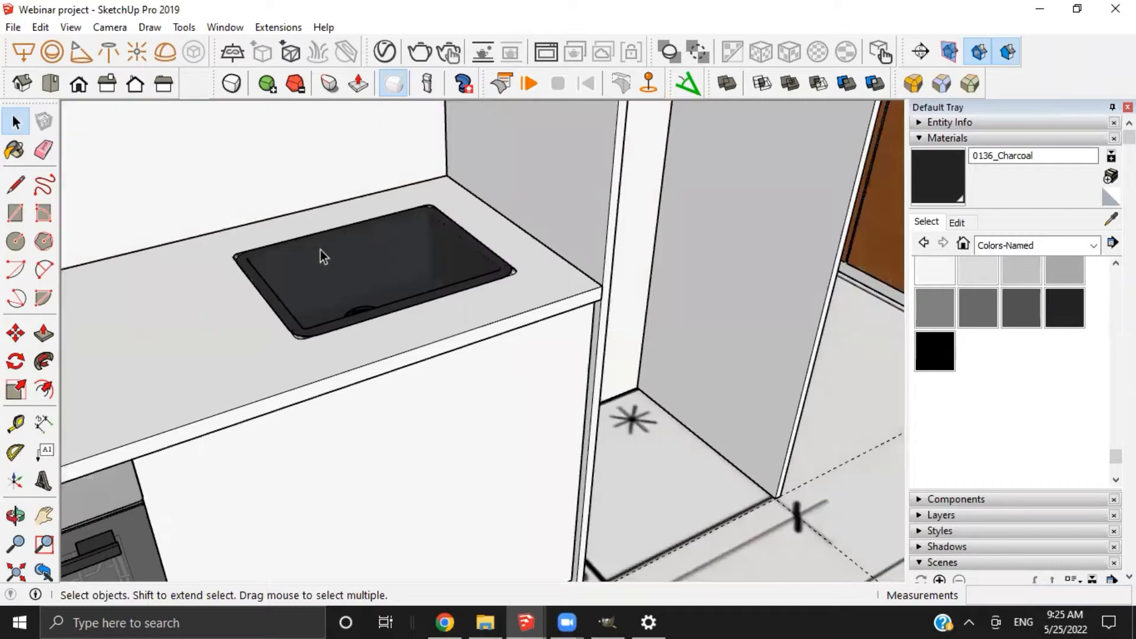
Move the sink straight down so its rim sits at the underside of the countertop opening
shift+middle_drag(318, 252, 335, 461)
scroll(335, 461, up, 2)
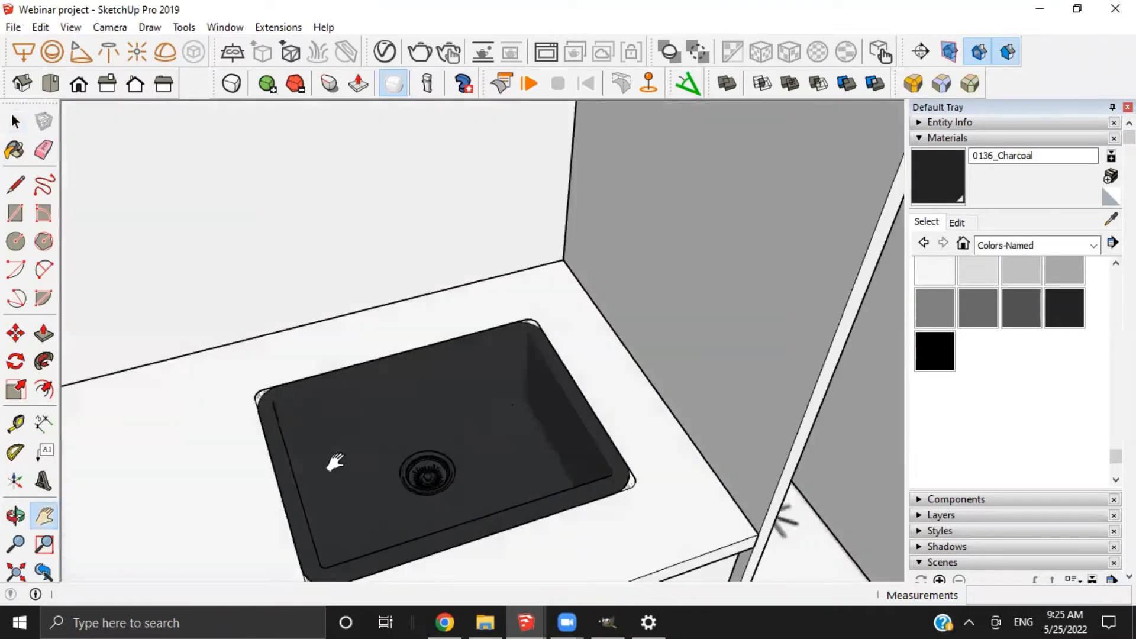
scroll(320, 452, up, 3)
click(274, 383)
scroll(260, 337, up, 3)
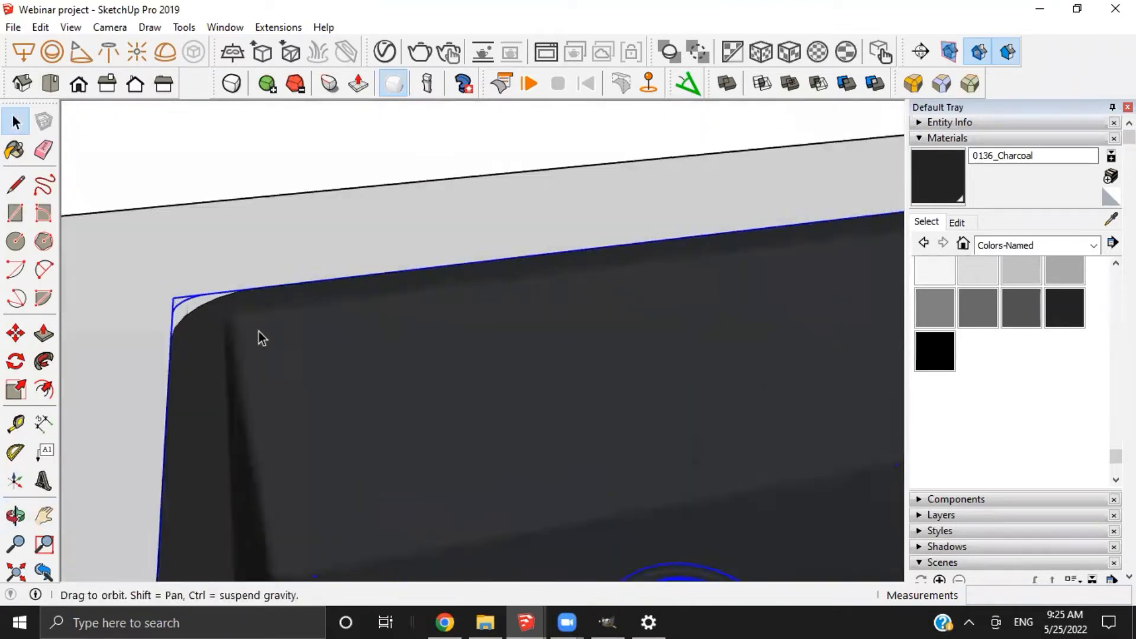
middle_drag(258, 332, 254, 310)
key(m)
click(259, 297)
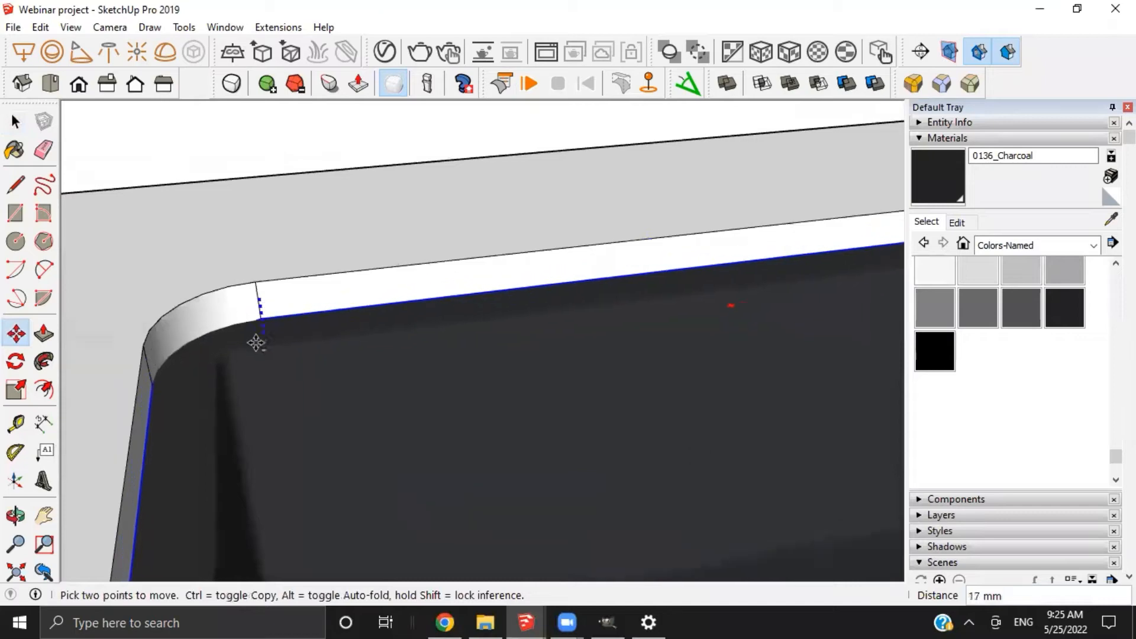
click(213, 363)
scroll(296, 345, up, 1)
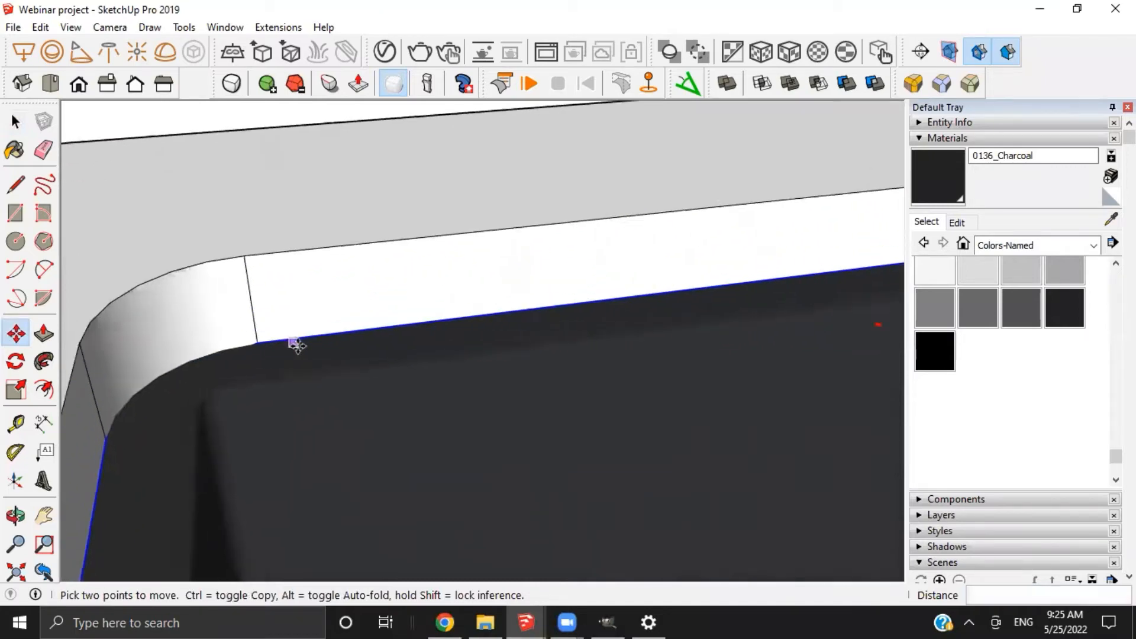
scroll(296, 345, up, 1)
click(296, 343)
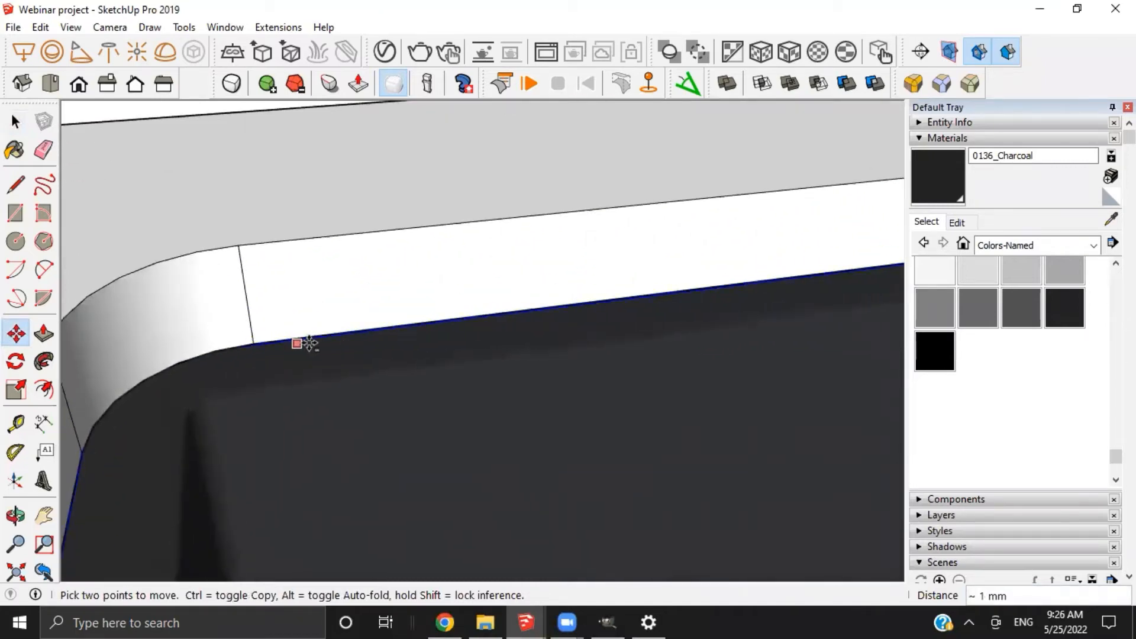
Examine how the sink's rim fits against the rounded corners and edges of the countertop opening
scroll(289, 361, down, 6)
middle_drag(404, 417, 662, 390)
scroll(532, 412, up, 3)
scroll(467, 301, up, 3)
mouse_move(468, 301)
middle_down()
mouse_move(430, 267)
mouse_move(462, 357)
mouse_move(444, 304)
mouse_move(514, 349)
mouse_move(463, 312)
middle_up()
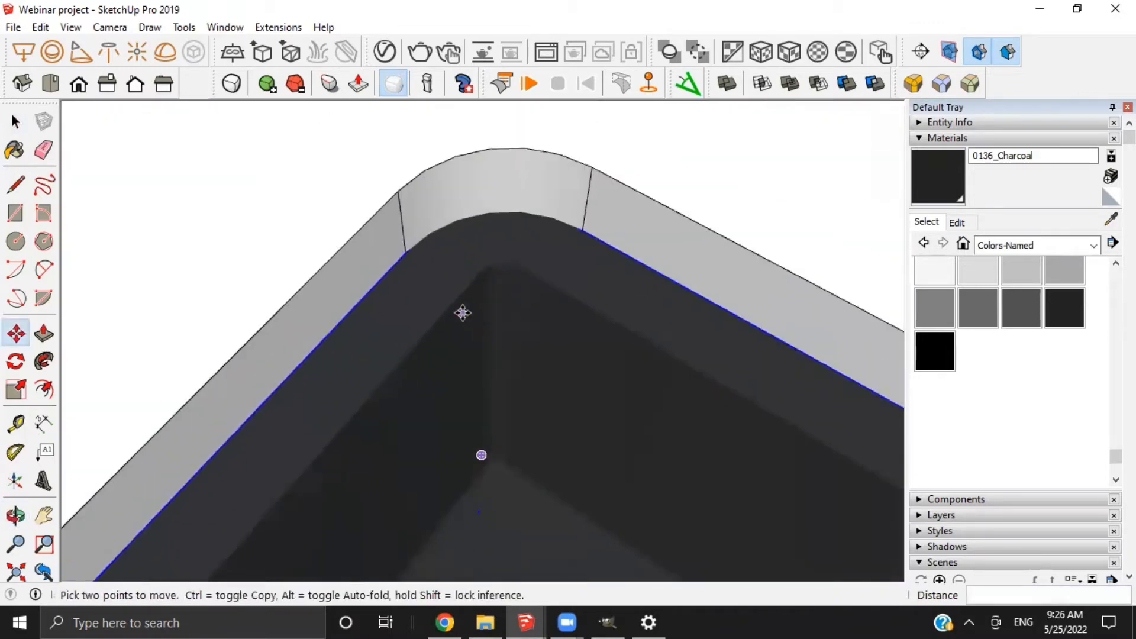
scroll(446, 322, down, 3)
middle_drag(375, 362, 387, 293)
scroll(373, 330, down, 3)
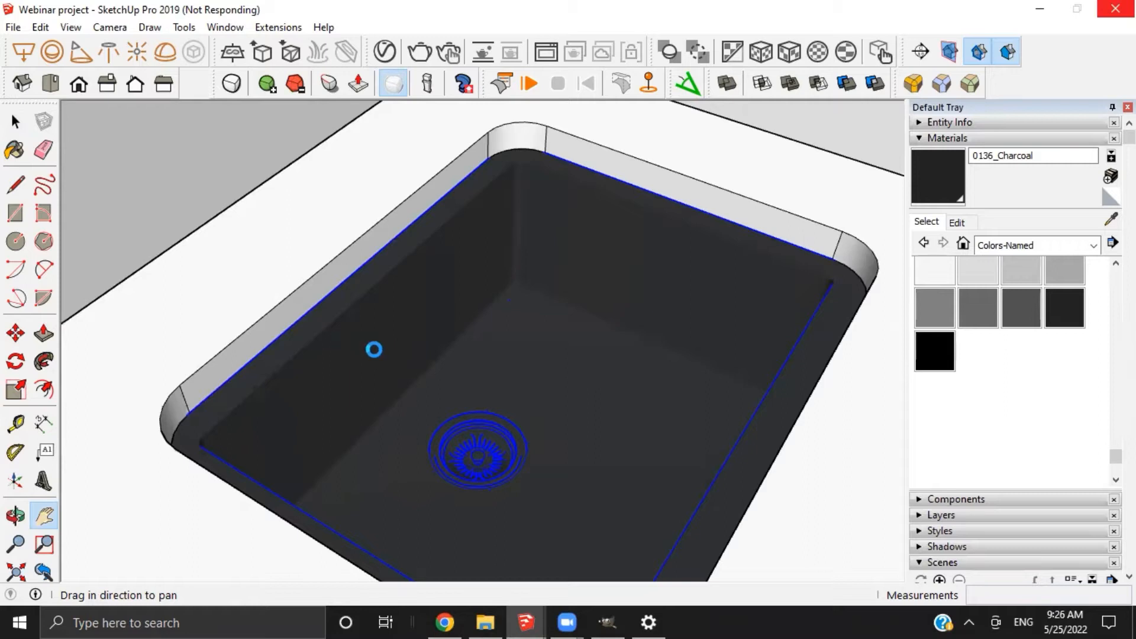
scroll(346, 362, down, 1)
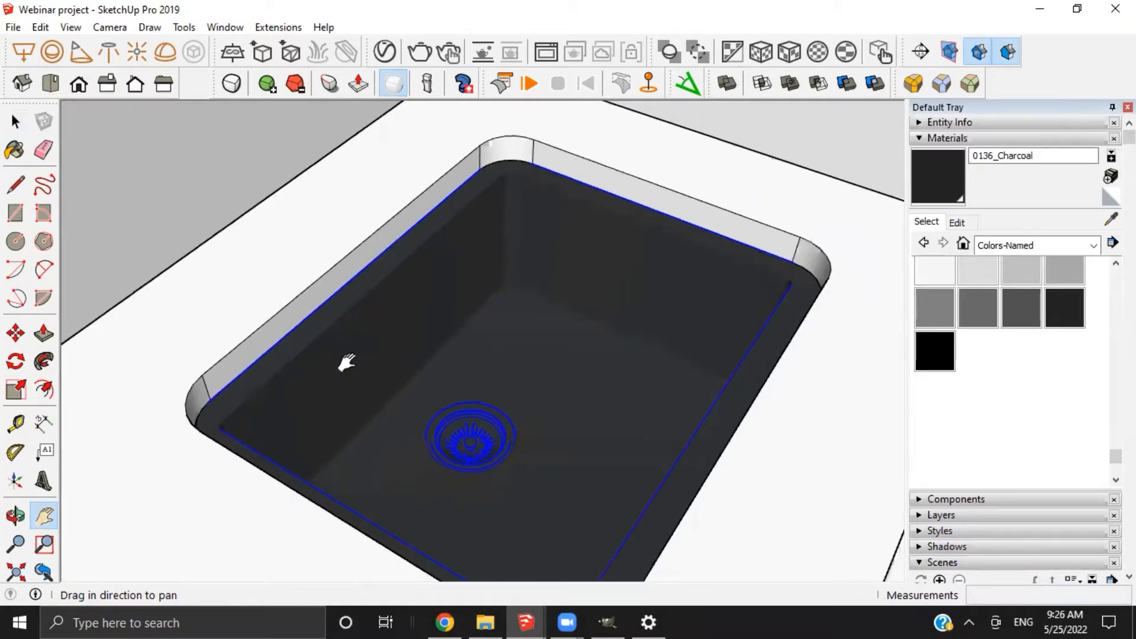
Stretch the sink toward the countertop's back edge by factors of 1.05 and 1.03, and toward the side panel by 1.06
key(s)
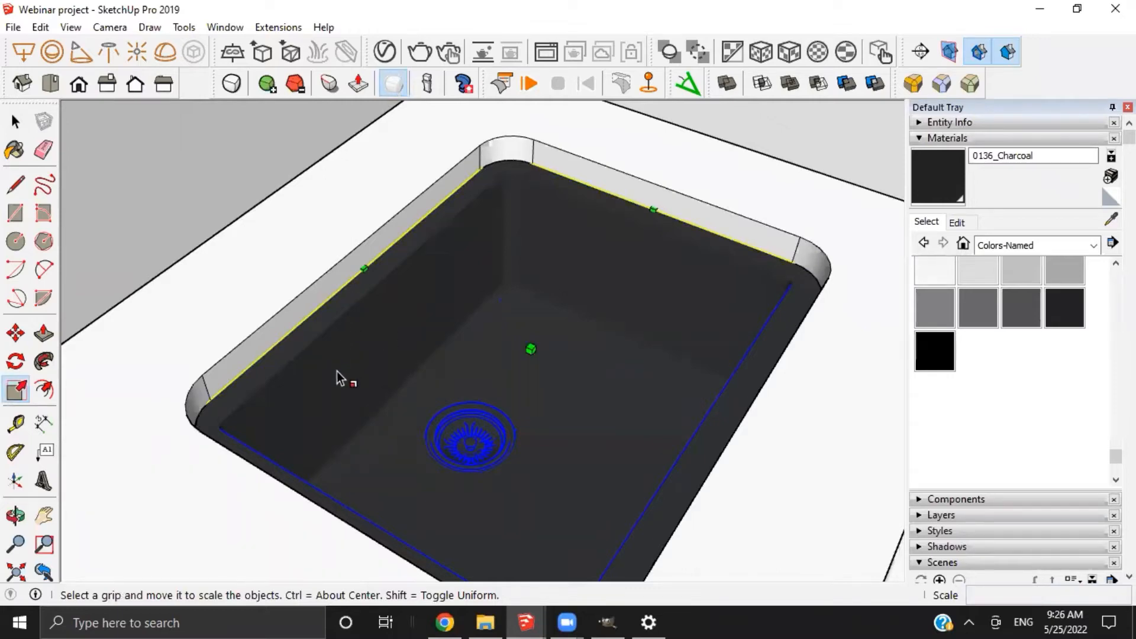
scroll(413, 359, down, 2)
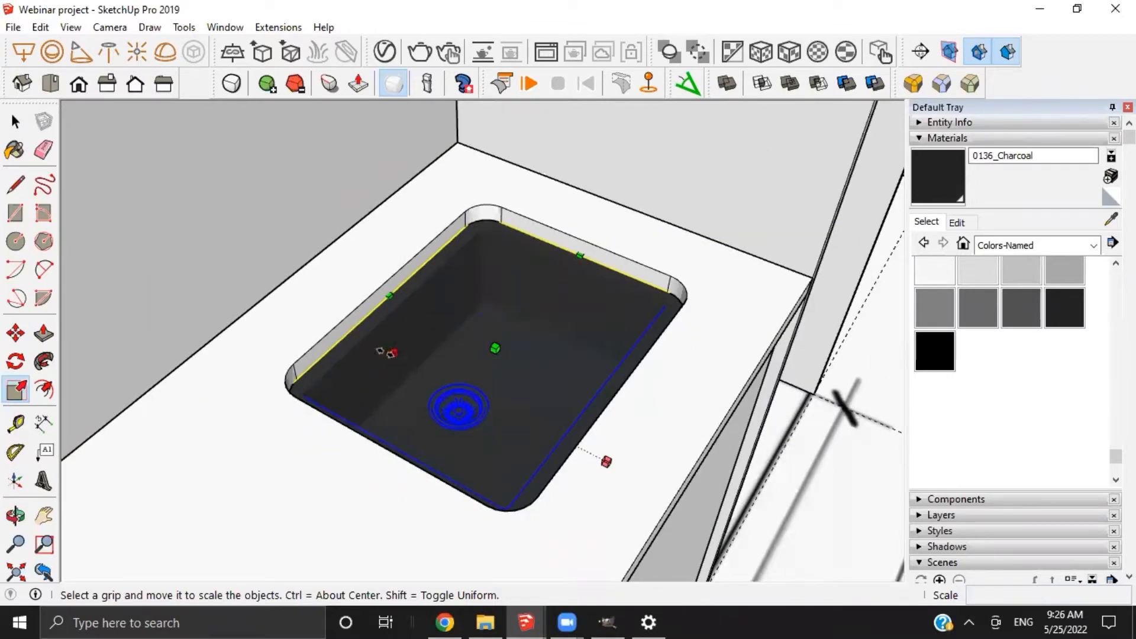
drag(377, 347, 371, 345)
middle_drag(465, 475, 413, 320)
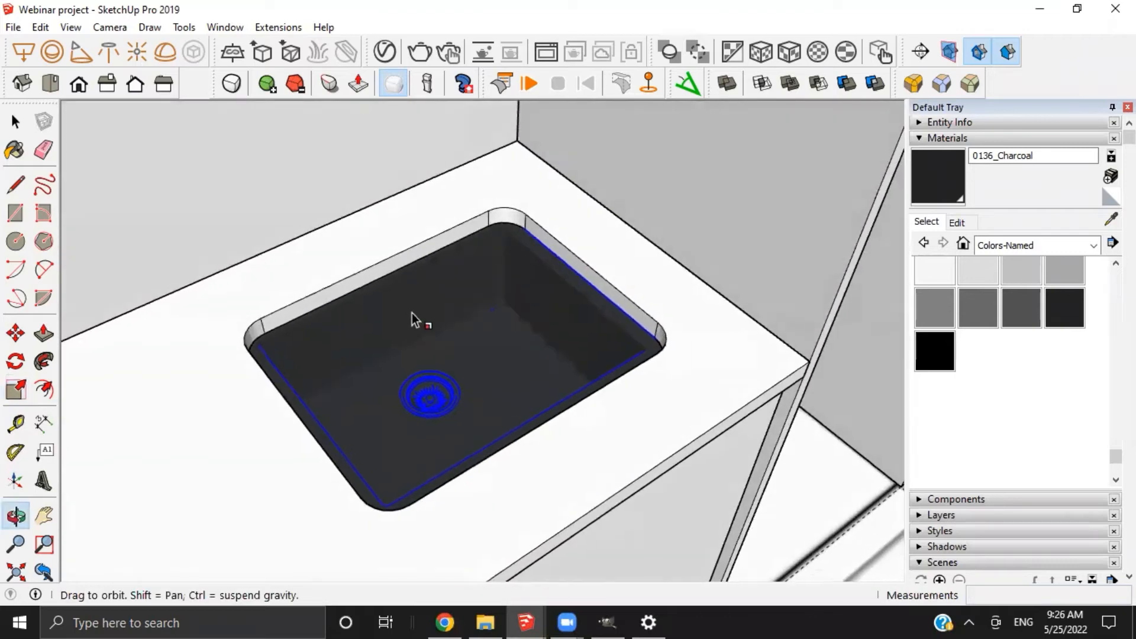
scroll(370, 344, up, 2)
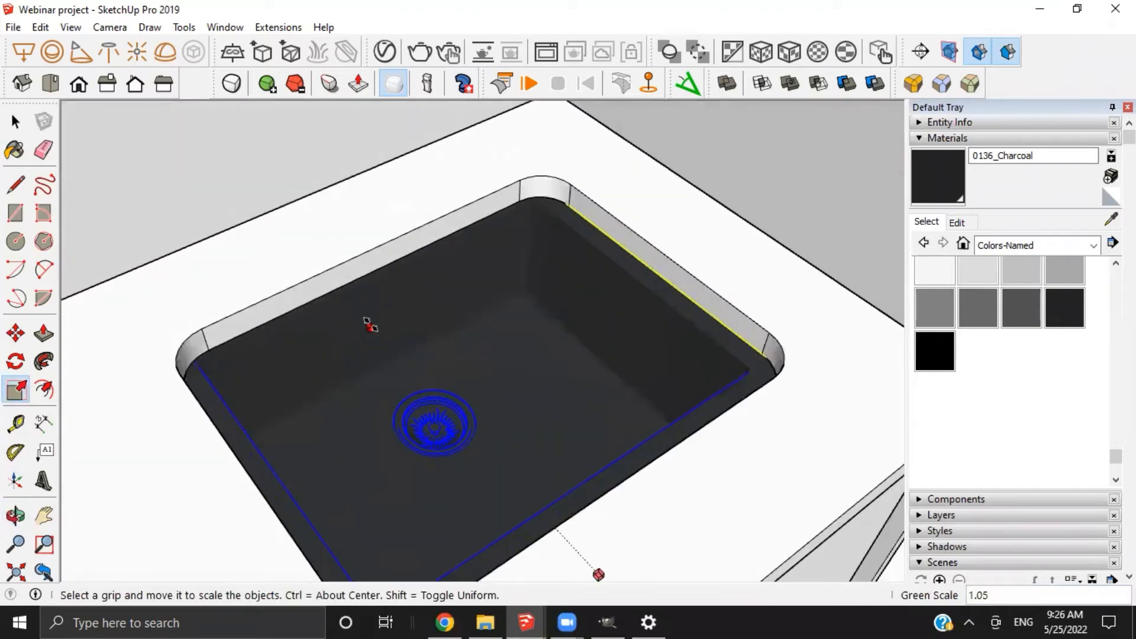
middle_drag(420, 344, 495, 308)
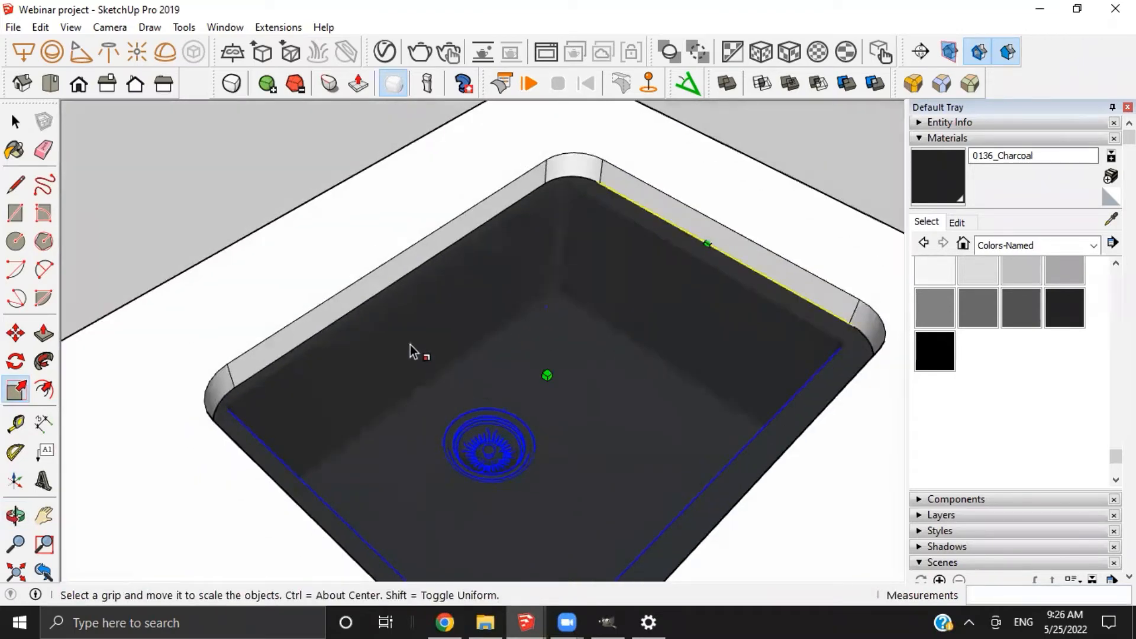
drag(393, 344, 389, 339)
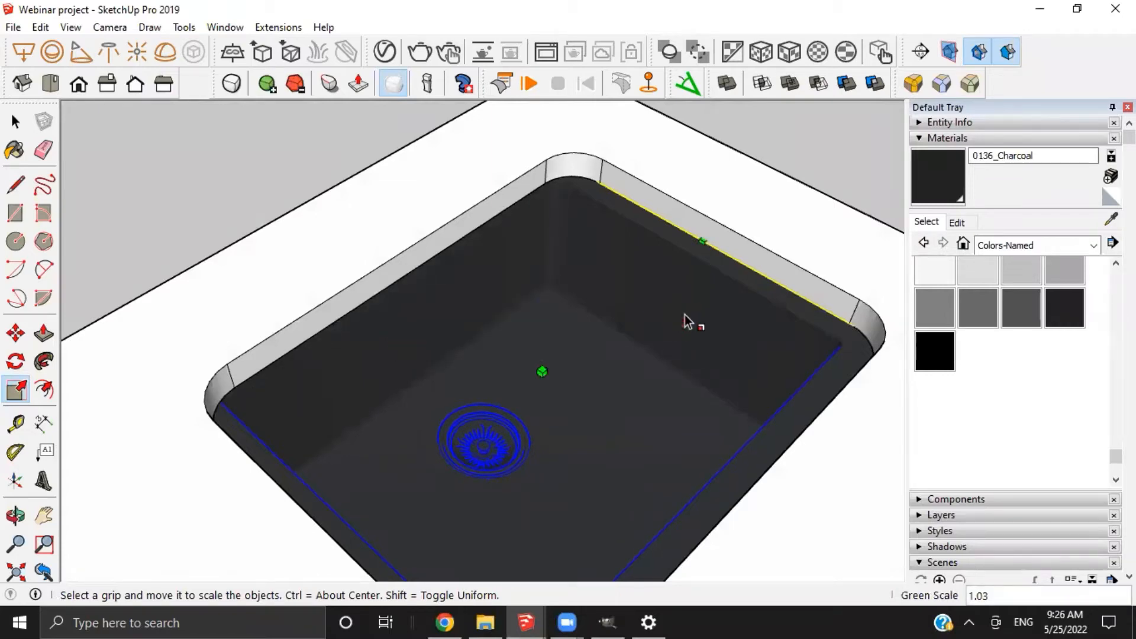
drag(681, 321, 691, 315)
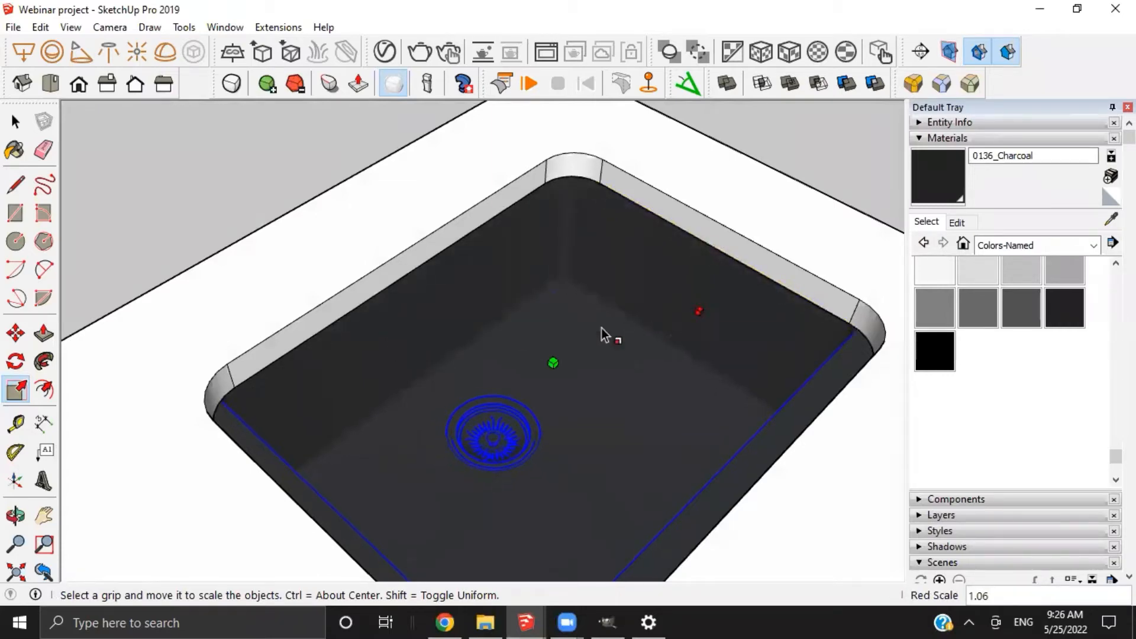
Stretch the sink toward the countertop's front edge by a factor of 1.10 and toward the oven side by 1.06
scroll(504, 330, down, 3)
middle_drag(504, 330, 444, 413)
scroll(444, 413, up, 2)
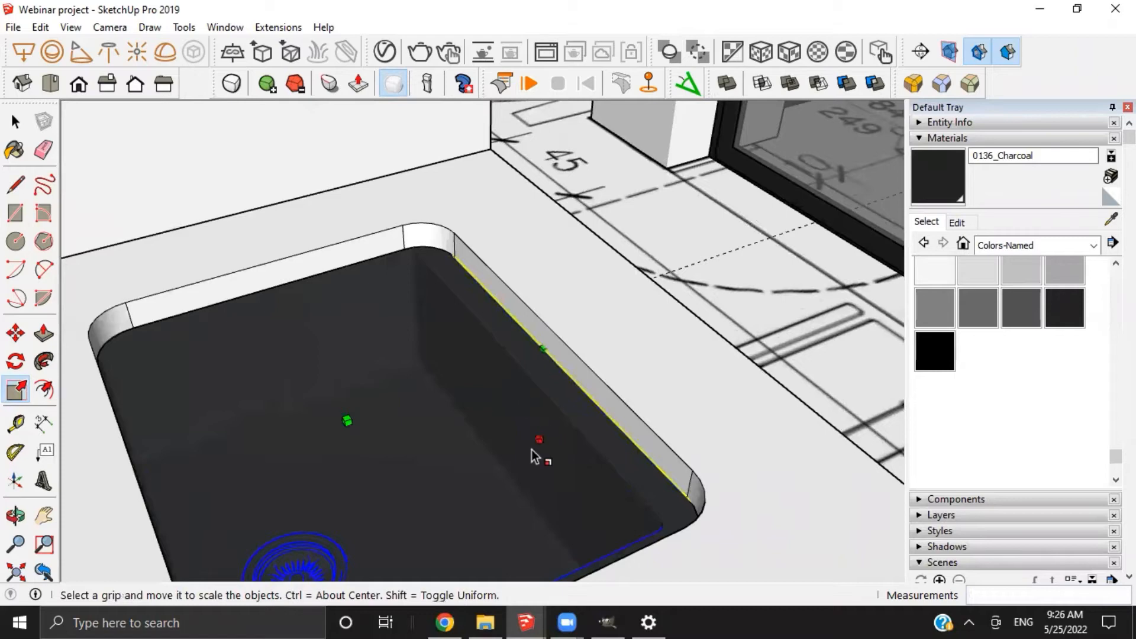
drag(540, 437, 551, 435)
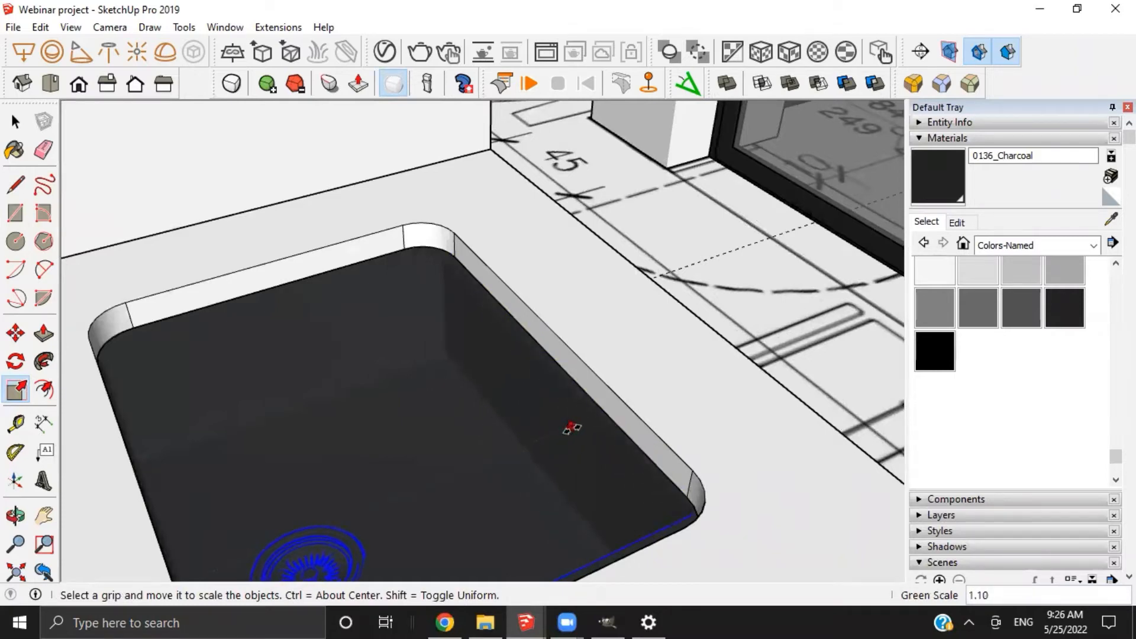
middle_drag(584, 409, 77, 390)
shift+middle_drag(612, 367, 799, 384)
middle_drag(798, 385, 465, 380)
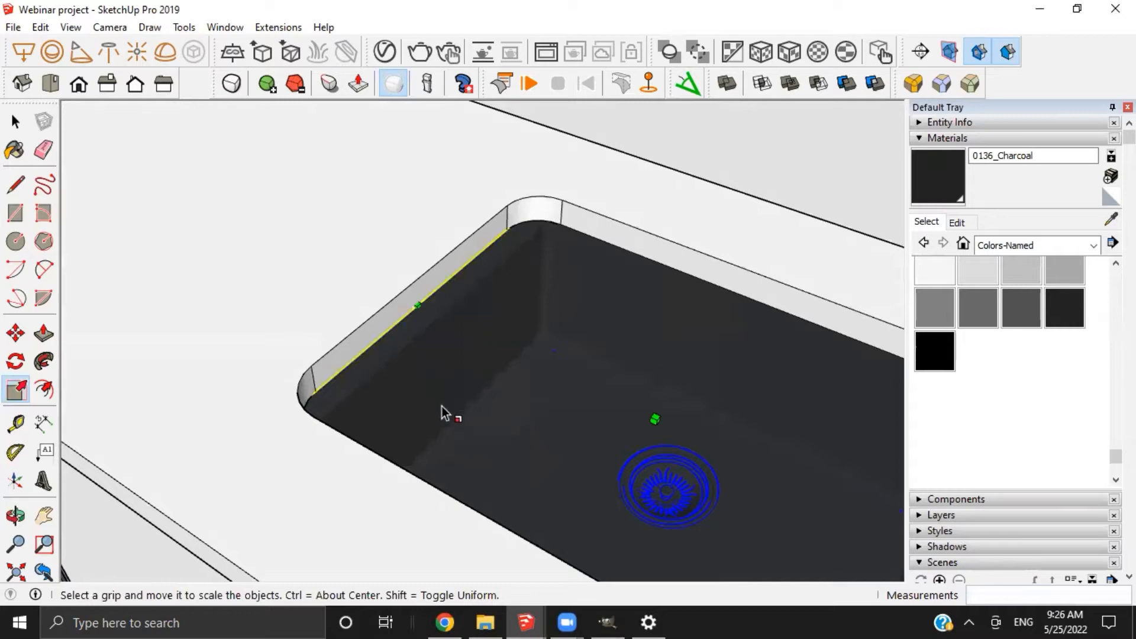
drag(420, 392, 400, 380)
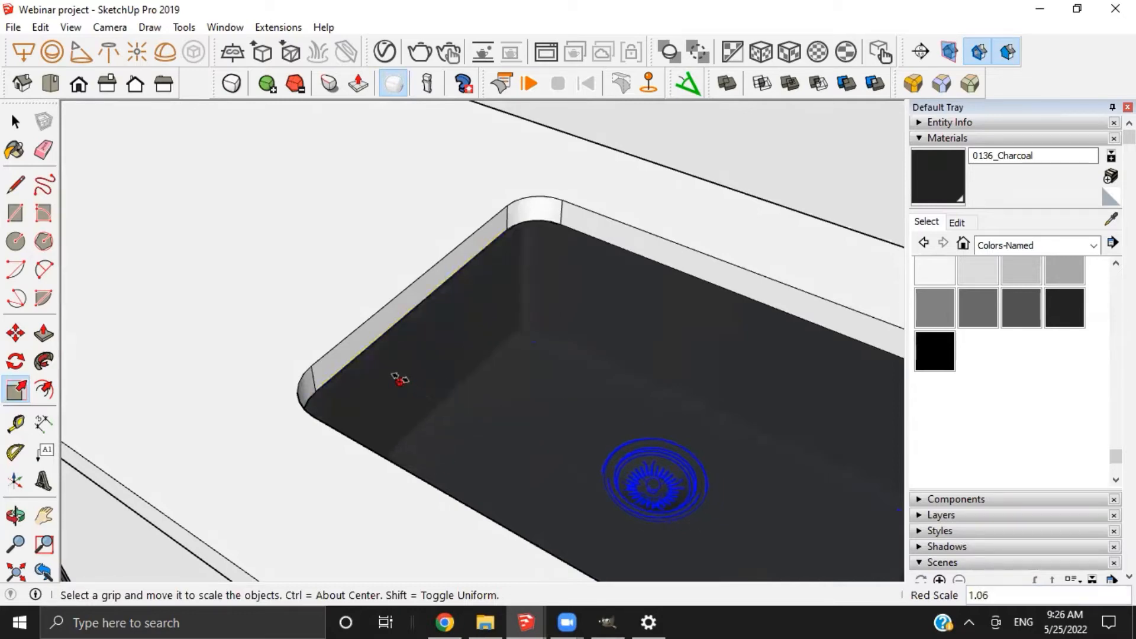
scroll(348, 379, down, 2)
middle_drag(349, 380, 527, 386)
scroll(527, 385, down, 4)
shift+middle_drag(443, 390, 481, 421)
key(space)
Delete the dark kitchen copy with the wooden countertop that stands beside the white kitchen
scroll(485, 420, down, 6)
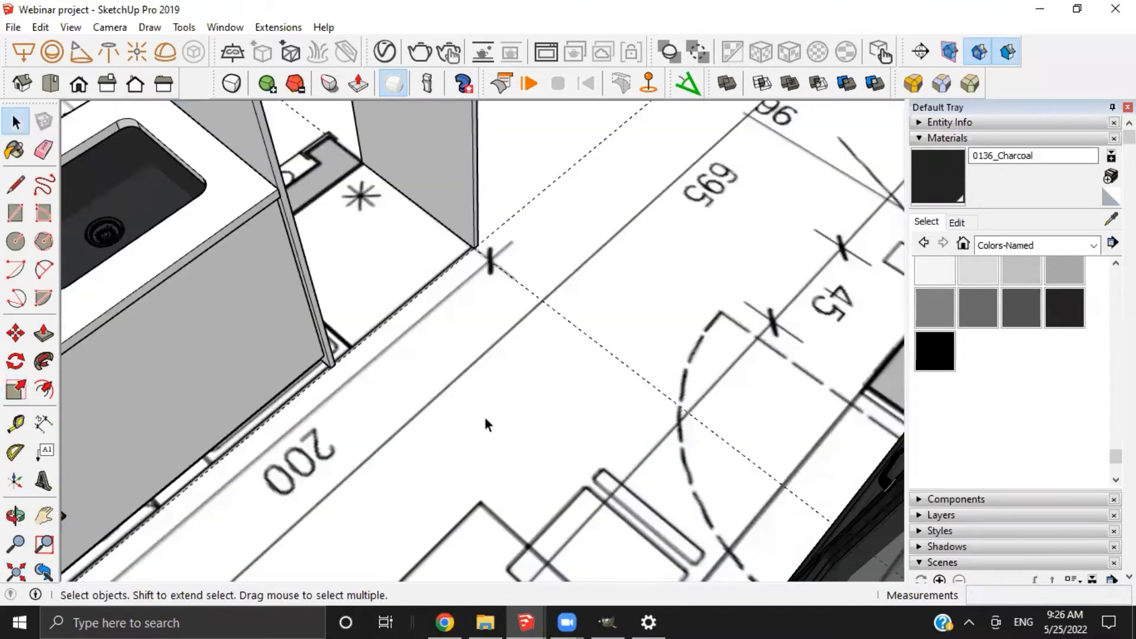
scroll(482, 417, down, 4)
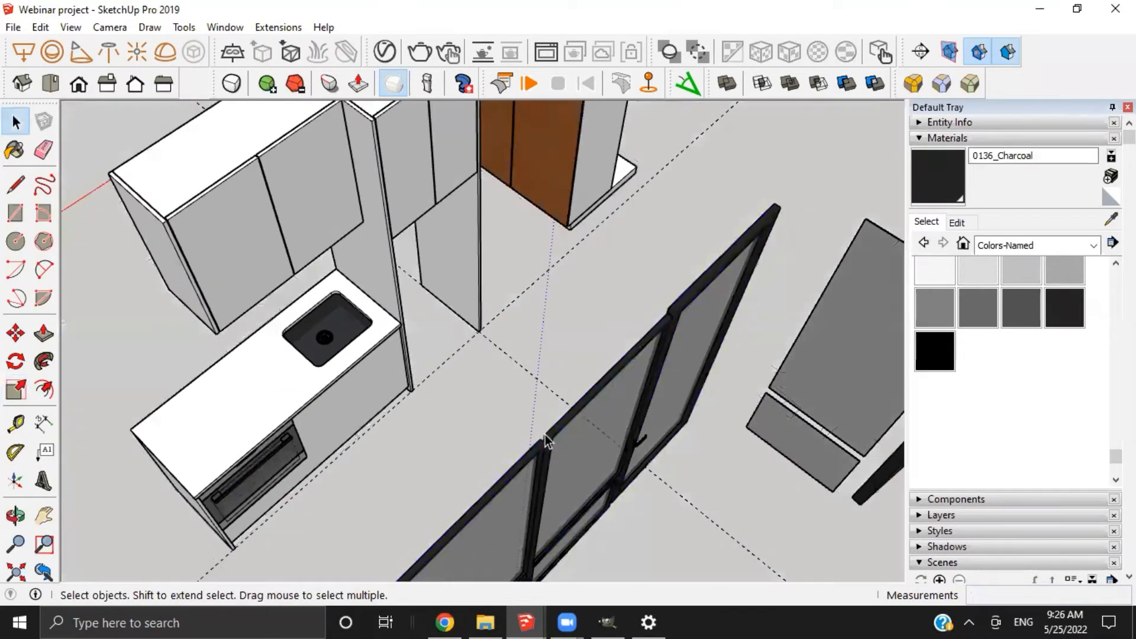
scroll(548, 449, down, 4)
middle_drag(309, 352, 444, 297)
scroll(168, 305, down, 1)
click(168, 304)
scroll(168, 304, down, 3)
middle_drag(444, 297, 473, 179)
shift+middle_drag(473, 179, 459, 242)
shift+middle_drag(459, 243, 416, 307)
scroll(416, 307, up, 3)
scroll(598, 314, down, 2)
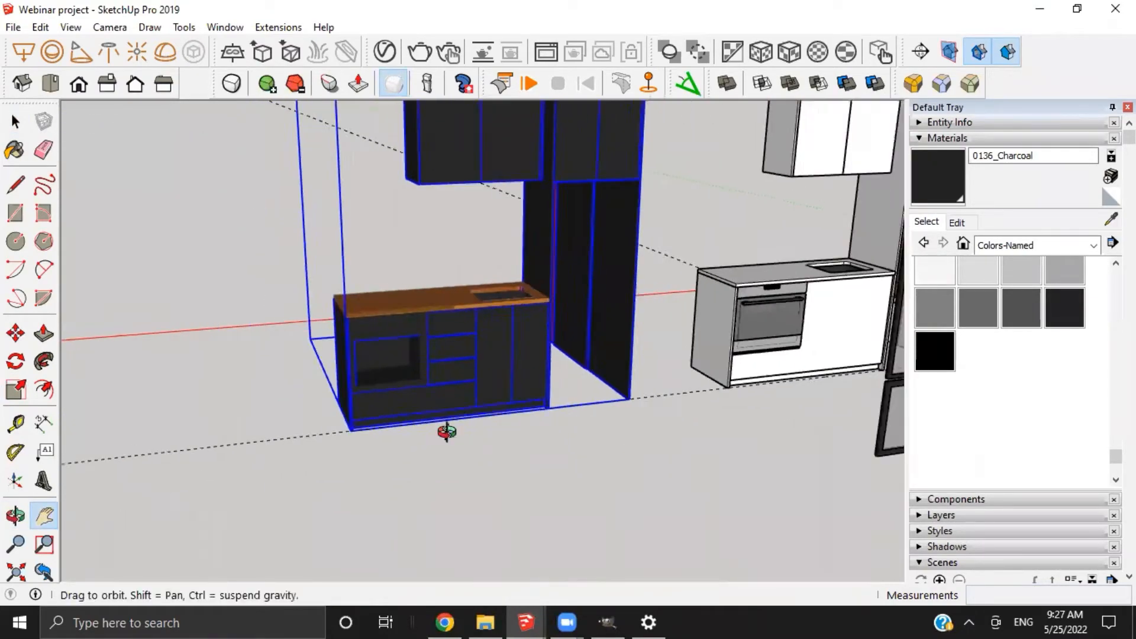
middle_drag(446, 432, 367, 491)
shift+middle_drag(367, 491, 413, 336)
key(Delete)
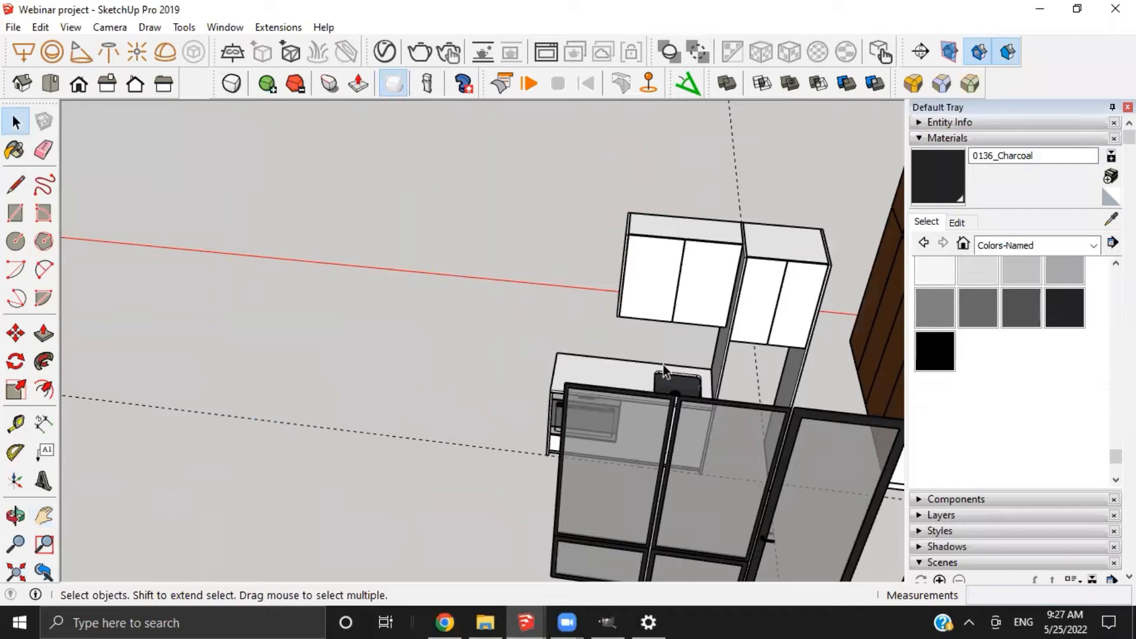
Place a vertical guide on the cabinet front about 340 mm from the edge beside the side panel, in line with the sink's middle
shift+middle_drag(663, 366, 408, 408)
click(477, 450)
scroll(413, 378, down, 2)
scroll(471, 418, up, 4)
shift+middle_drag(409, 408, 414, 432)
shift+middle_drag(415, 432, 426, 378)
scroll(497, 384, down, 3)
shift+middle_drag(426, 379, 525, 289)
scroll(597, 336, up, 3)
shift+middle_drag(598, 336, 540, 296)
scroll(532, 293, up, 3)
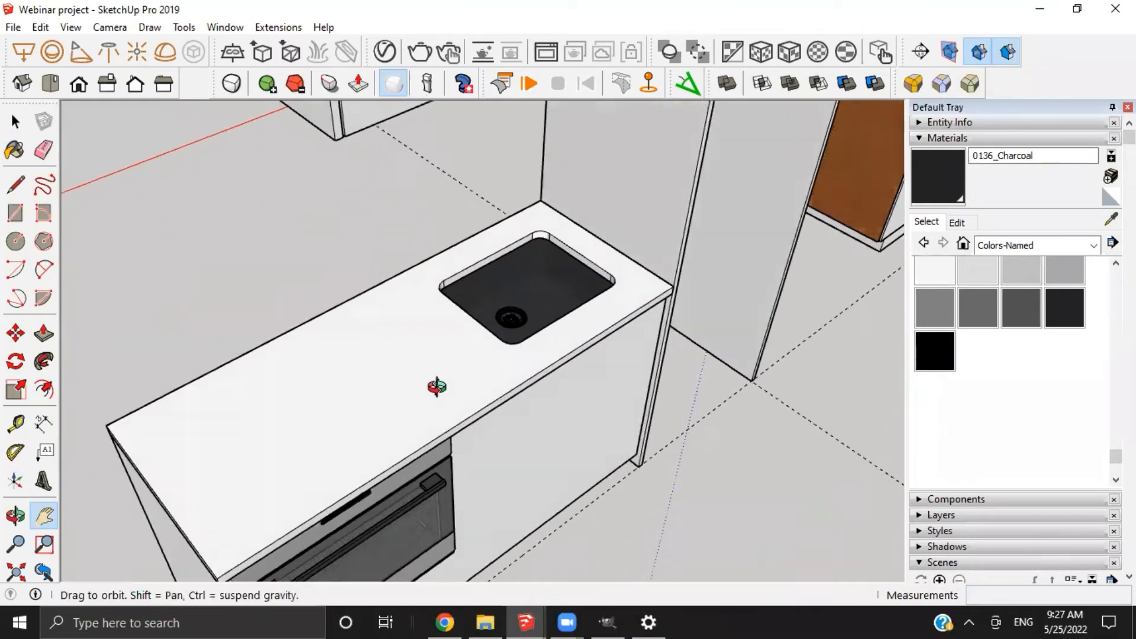
middle_drag(436, 388, 530, 388)
key(t)
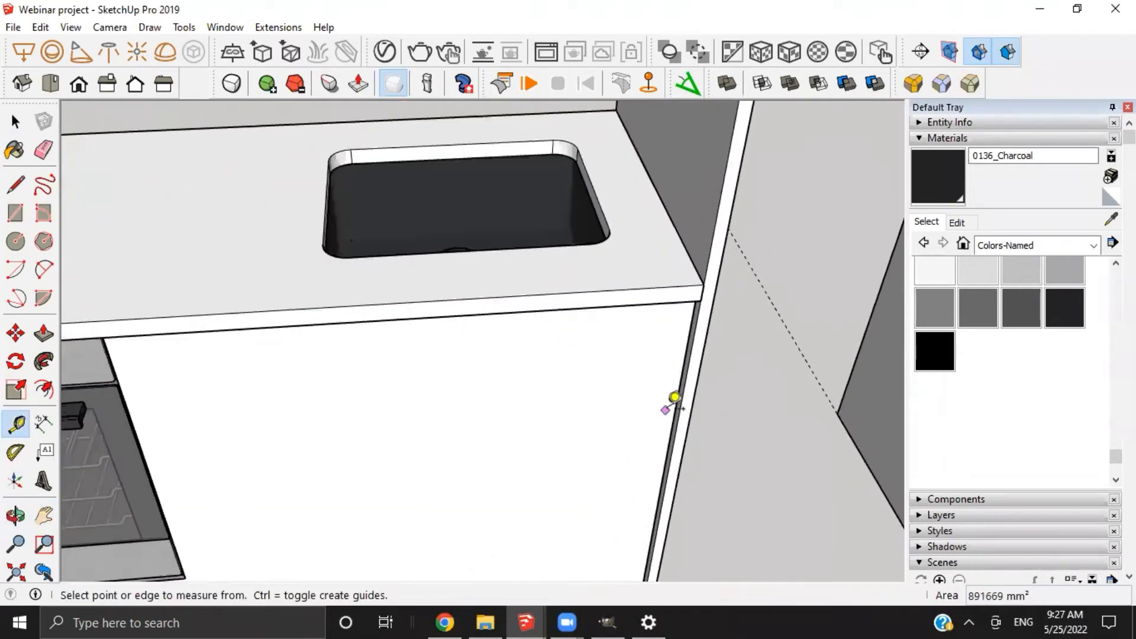
click(675, 409)
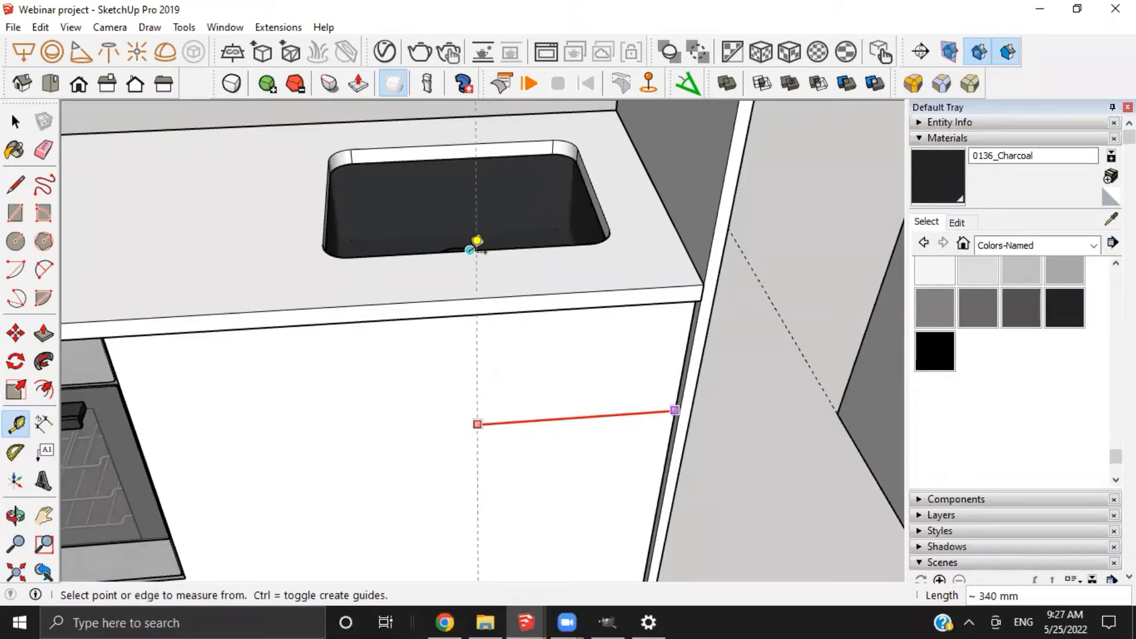
Remove the glass partition panels and glass door standing in front of the kitchen
scroll(476, 379, up, 5)
middle_drag(476, 379, 576, 481)
key(space)
key(ctrl+x)
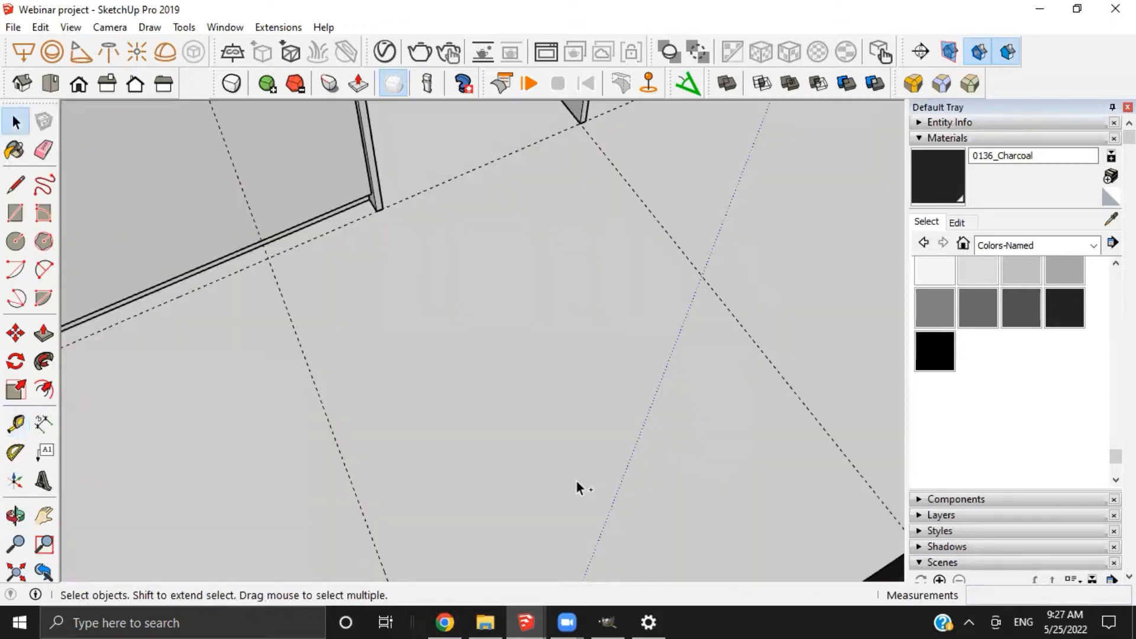
scroll(576, 481, down, 5)
middle_drag(485, 442, 397, 425)
scroll(418, 444, down, 3)
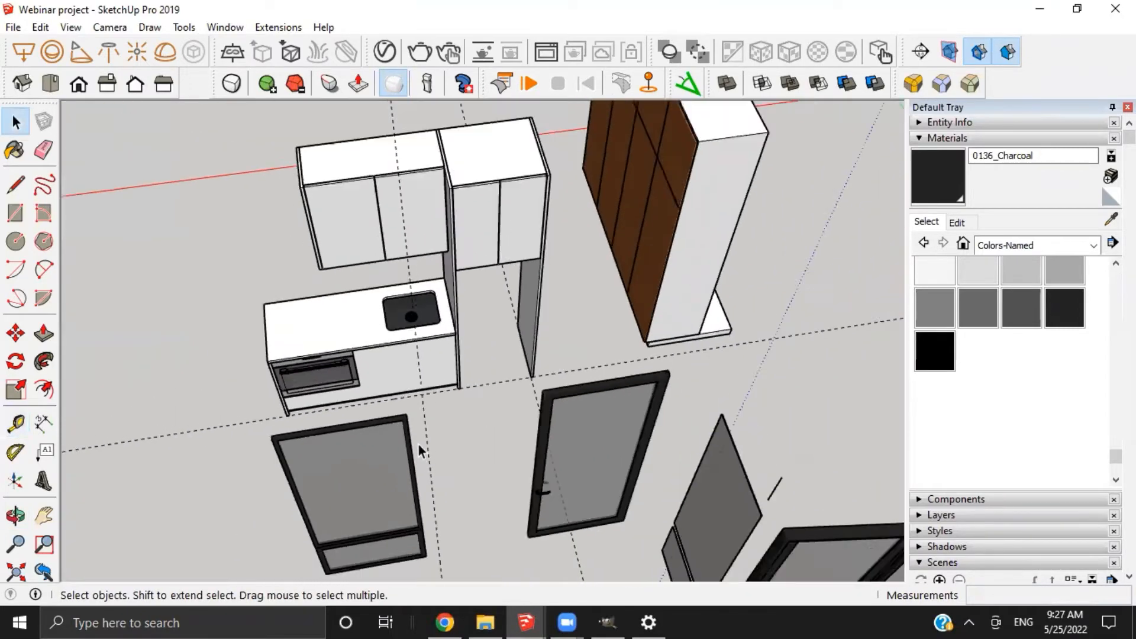
scroll(417, 445, down, 3)
middle_drag(308, 390, 242, 385)
drag(284, 385, 712, 552)
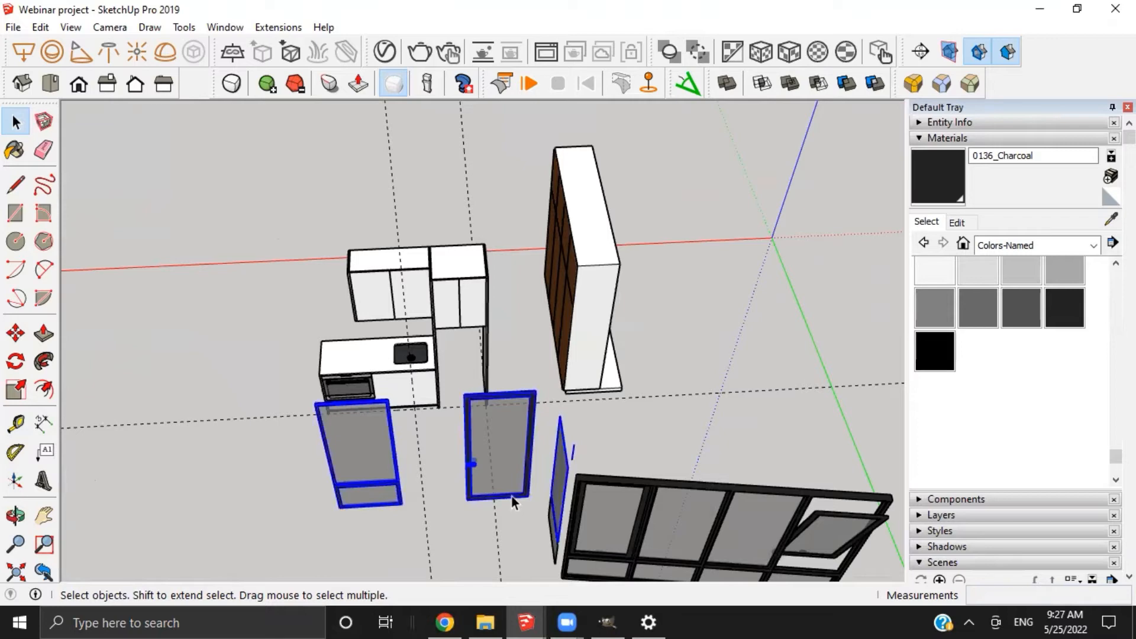
key(Delete)
Place a vertical guide on the cabinet front just inside the edge beside the side panel
scroll(402, 341, up, 6)
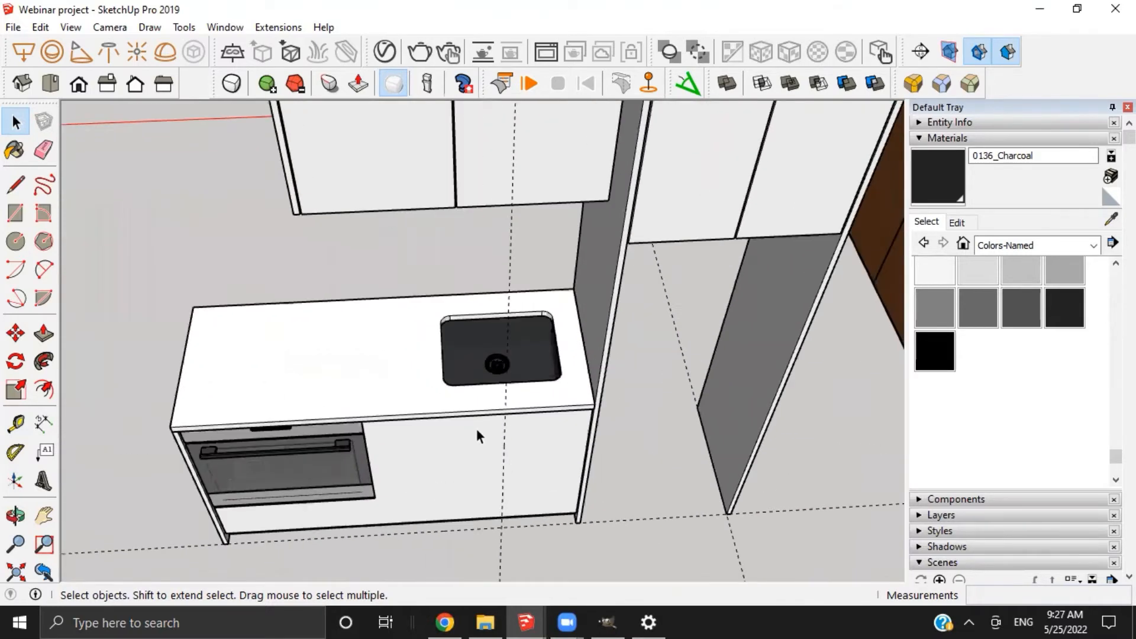
middle_drag(477, 434, 489, 327)
scroll(506, 380, up, 5)
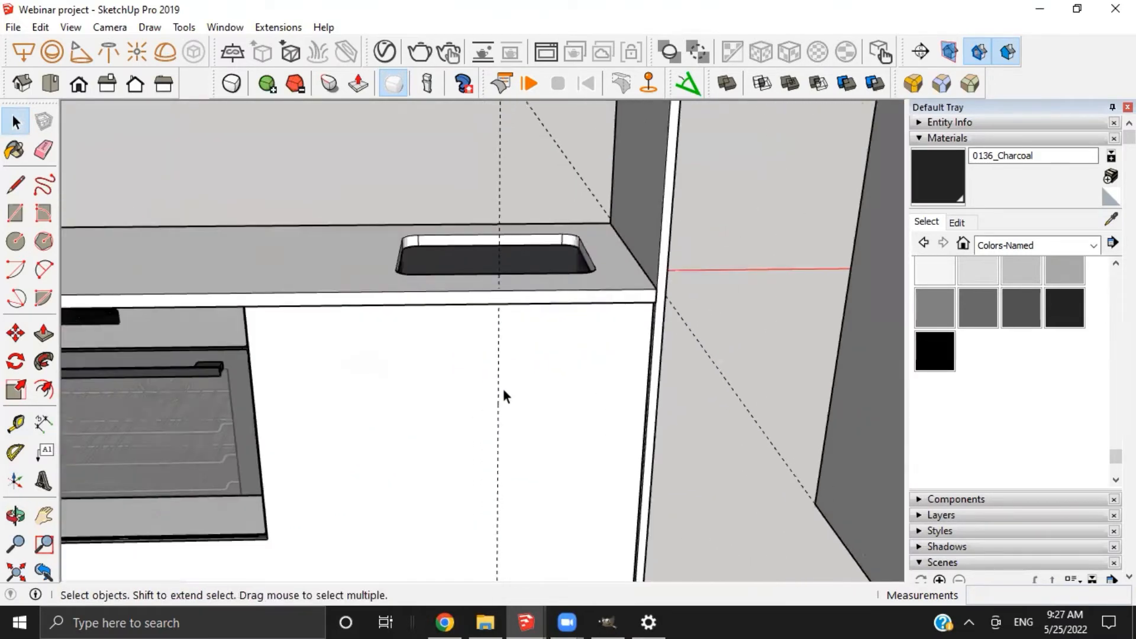
key(t)
click(498, 399)
key(space)
scroll(591, 390, up, 5)
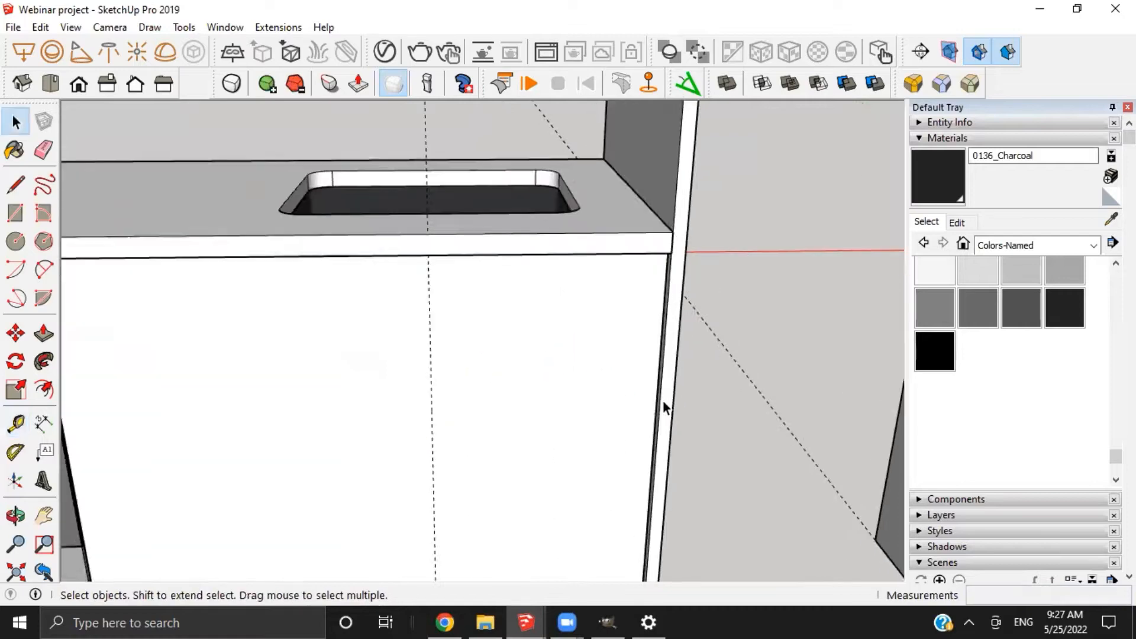
key(t)
click(657, 397)
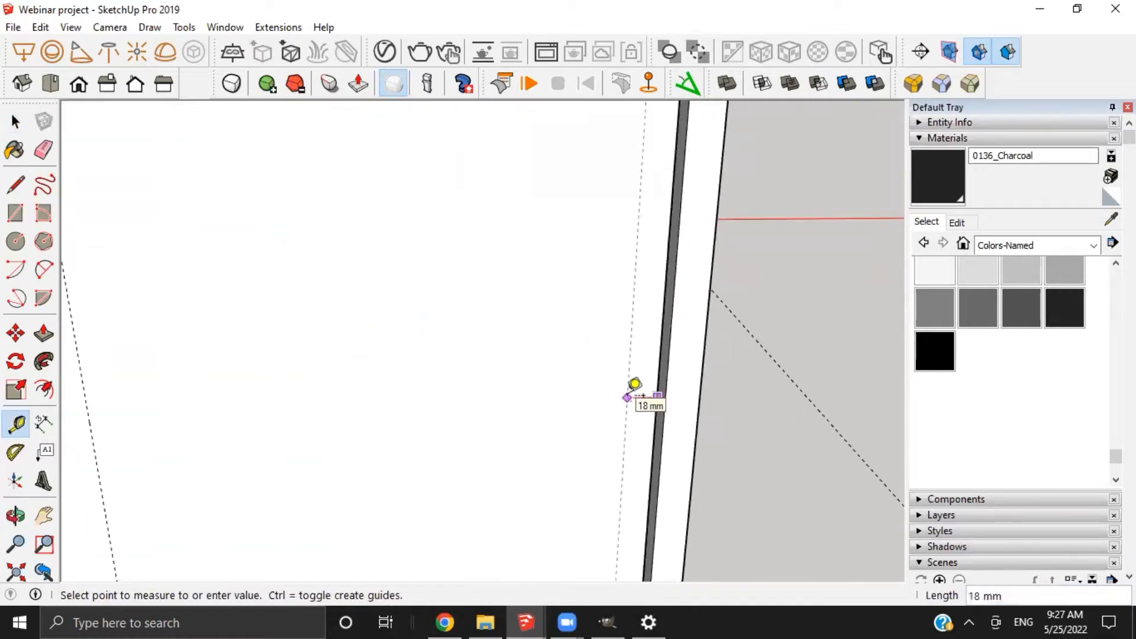
Measure the distance on the cabinet front between the guide at the sink's middle and the guide near the side panel
scroll(562, 414, down, 4)
shift+middle_drag(350, 435, 585, 398)
scroll(583, 399, down, 2)
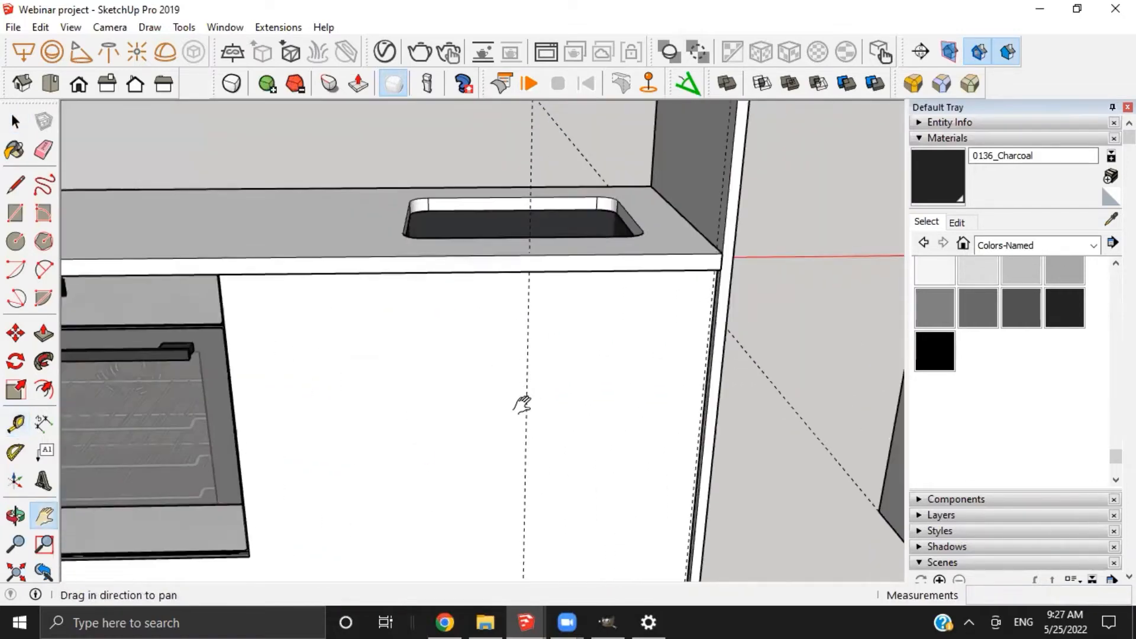
scroll(527, 406, up, 1)
scroll(734, 326, up, 2)
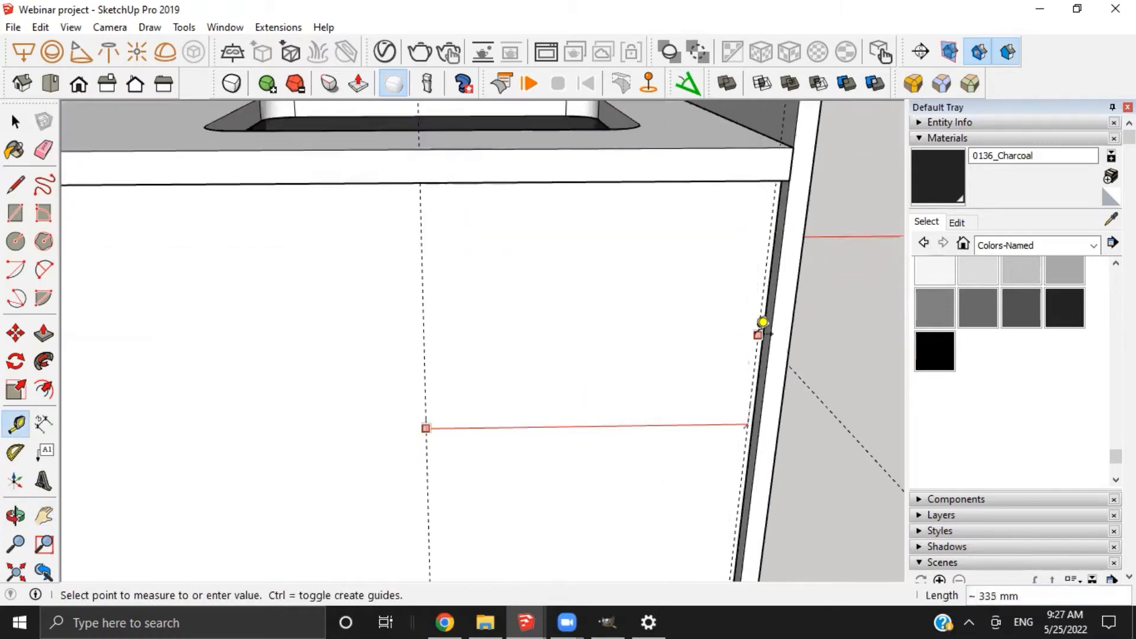
key(space)
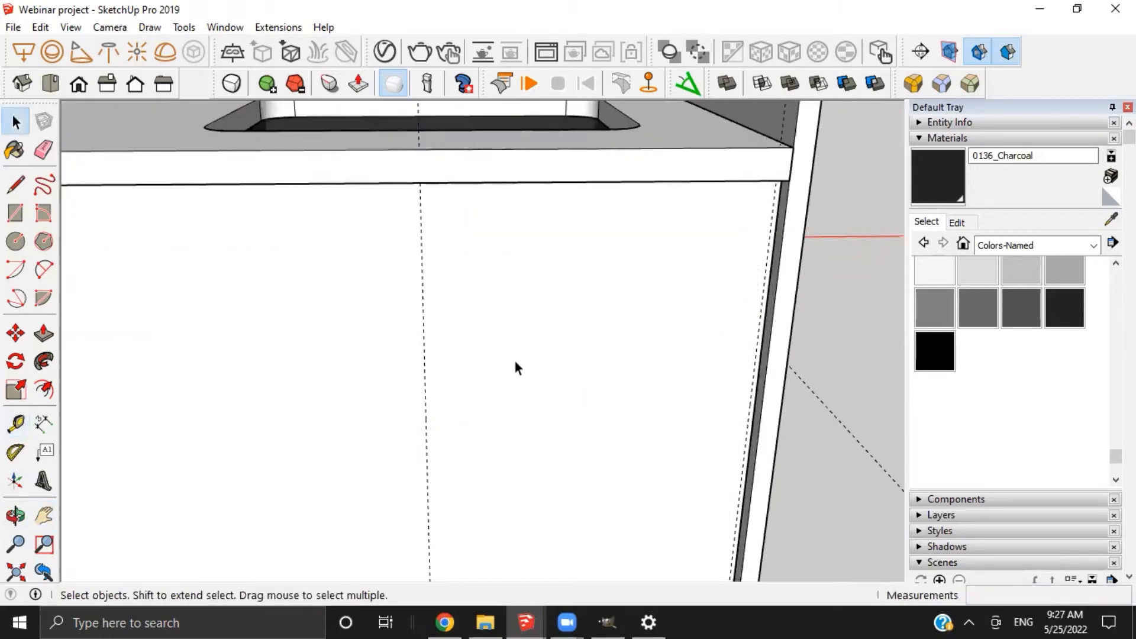
Offset another vertical guide from the sink-middle guide toward the oven, at about the same spacing as the guide near the side panel
key(t)
click(424, 392)
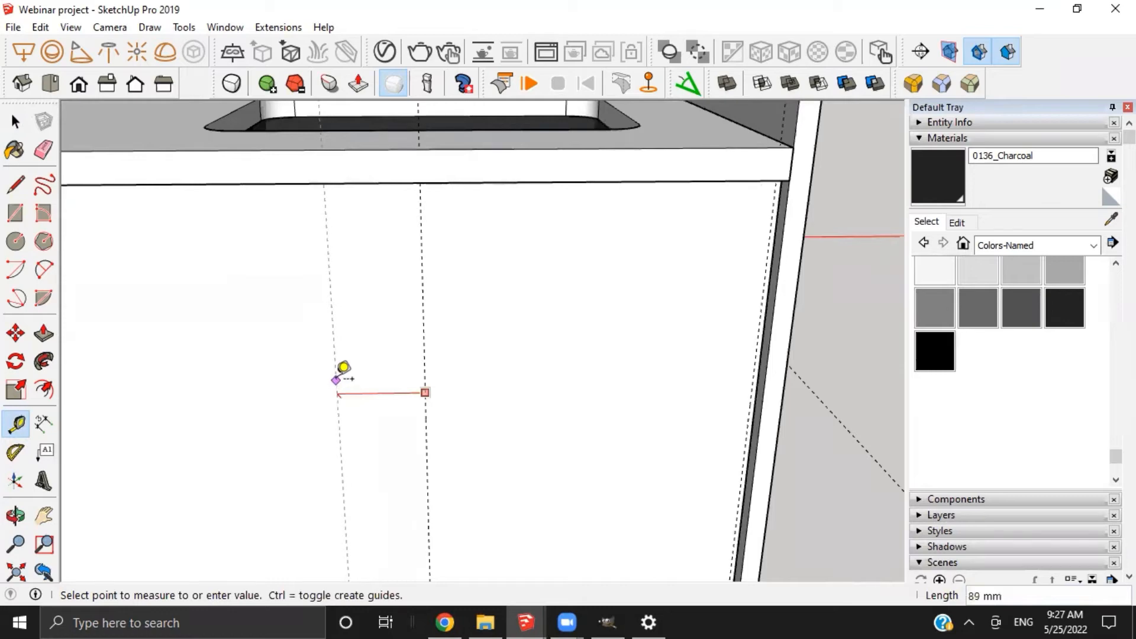
key(Return)
Examine how the vertical guides divide the cabinet front between the oven and the side panel
scroll(379, 414, down, 4)
shift+middle_drag(402, 447, 449, 431)
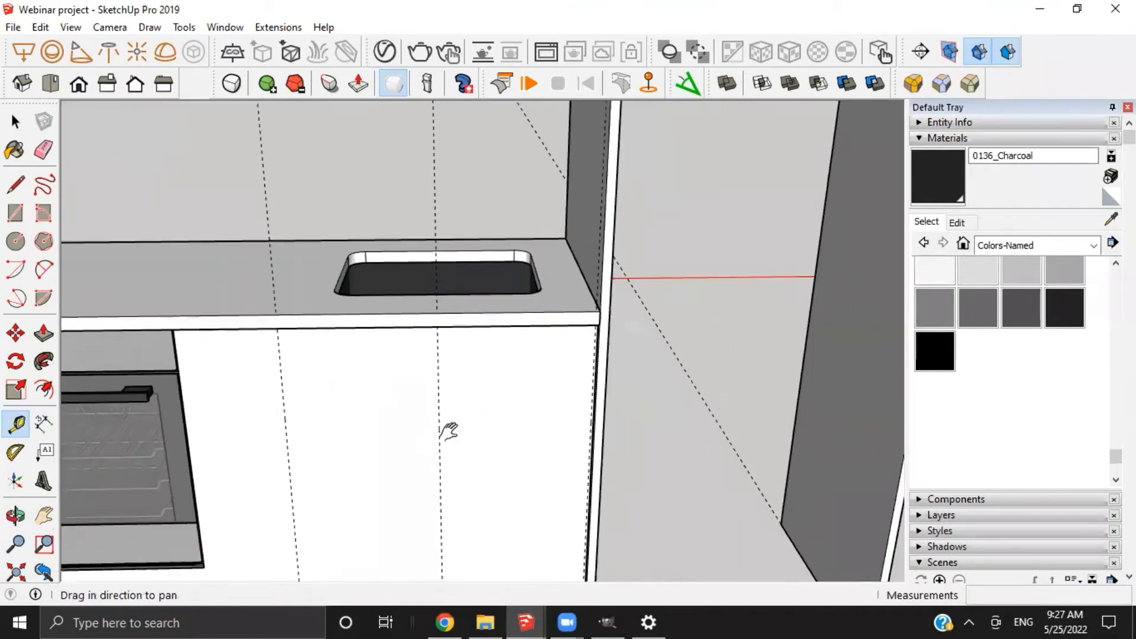
scroll(438, 429, down, 2)
shift+middle_drag(358, 419, 419, 326)
scroll(598, 328, down, 2)
shift+middle_drag(597, 328, 550, 367)
scroll(439, 370, down, 2)
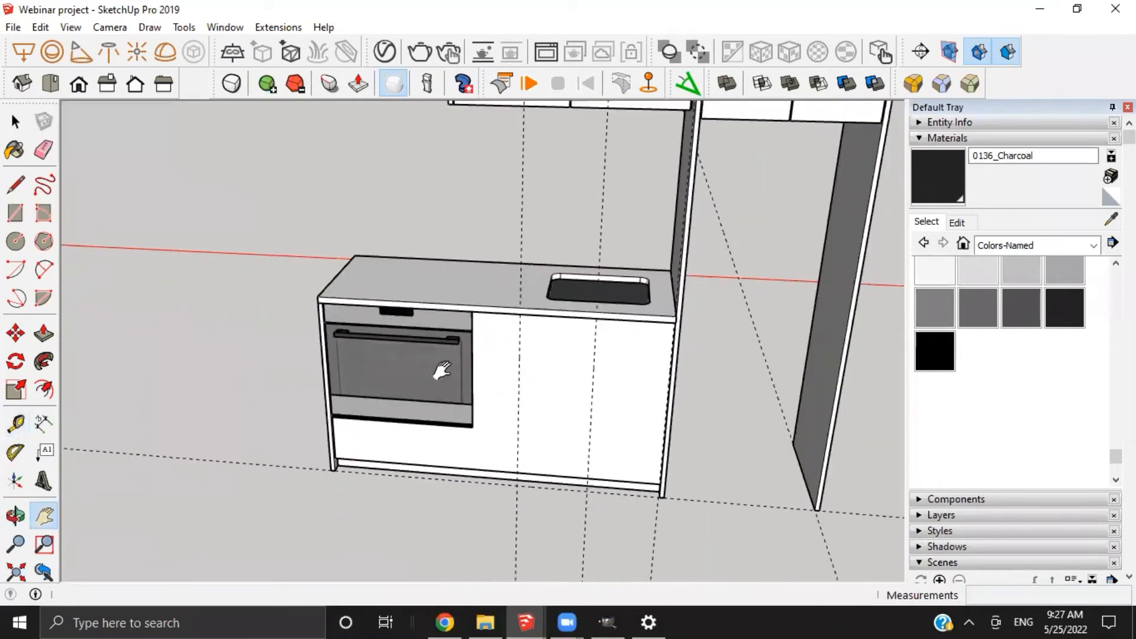
shift+middle_drag(439, 370, 500, 355)
mouse_move(571, 343)
middle_down()
mouse_move(540, 278)
mouse_move(525, 350)
mouse_move(583, 361)
middle_up()
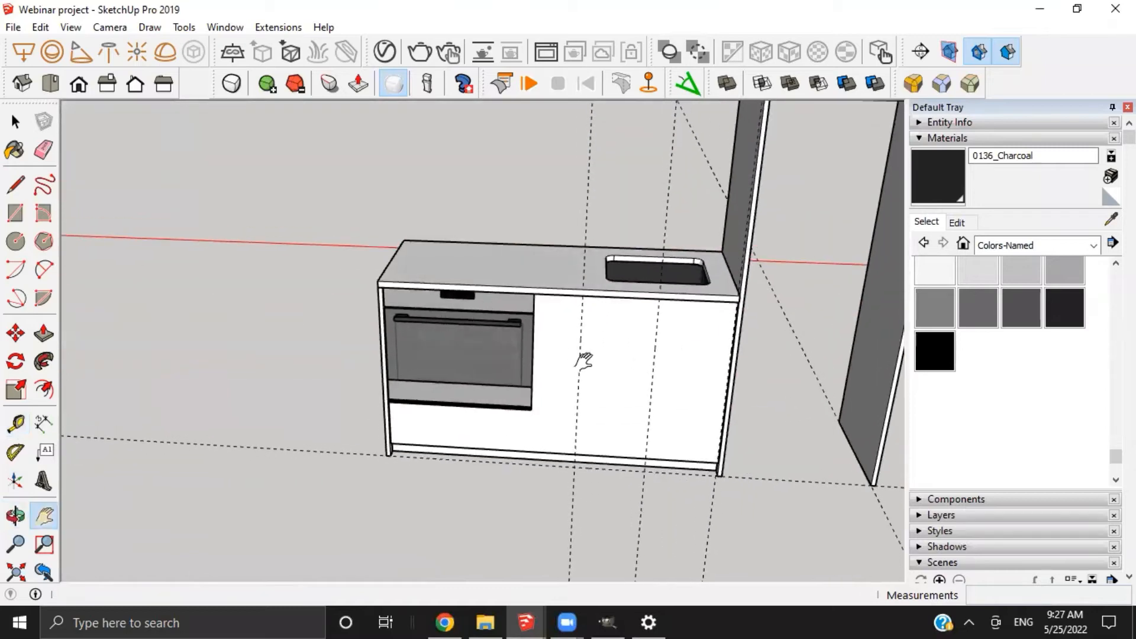
scroll(384, 335, down, 2)
middle_drag(449, 307, 473, 263)
shift+middle_drag(474, 263, 471, 319)
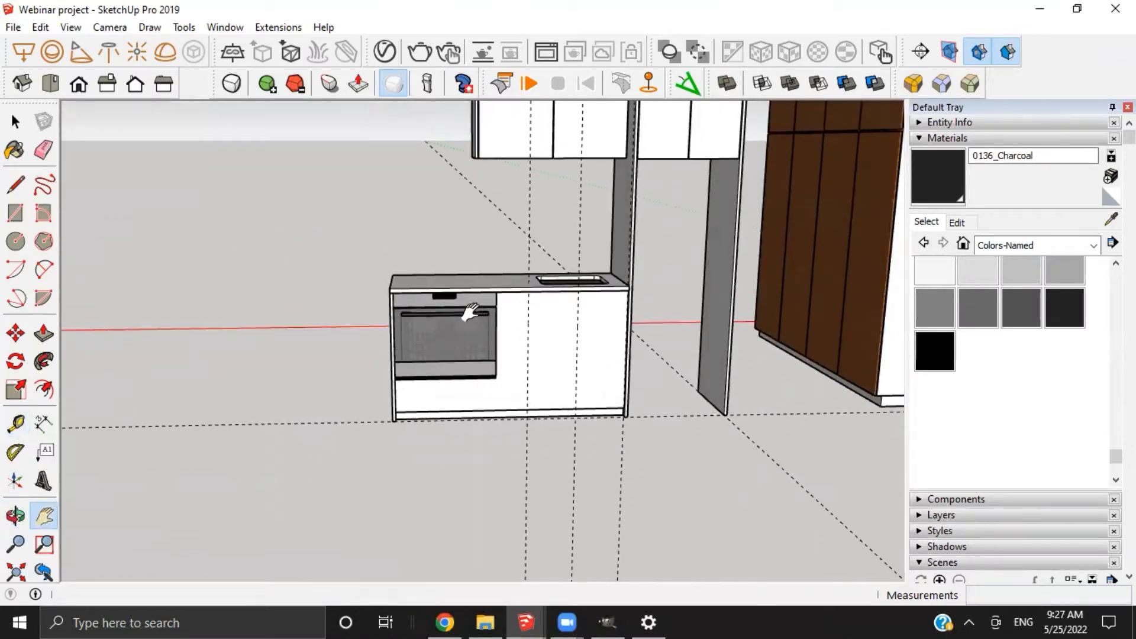
mouse_move(470, 312)
middle_down()
mouse_move(562, 400)
mouse_move(931, 388)
mouse_move(455, 381)
middle_up()
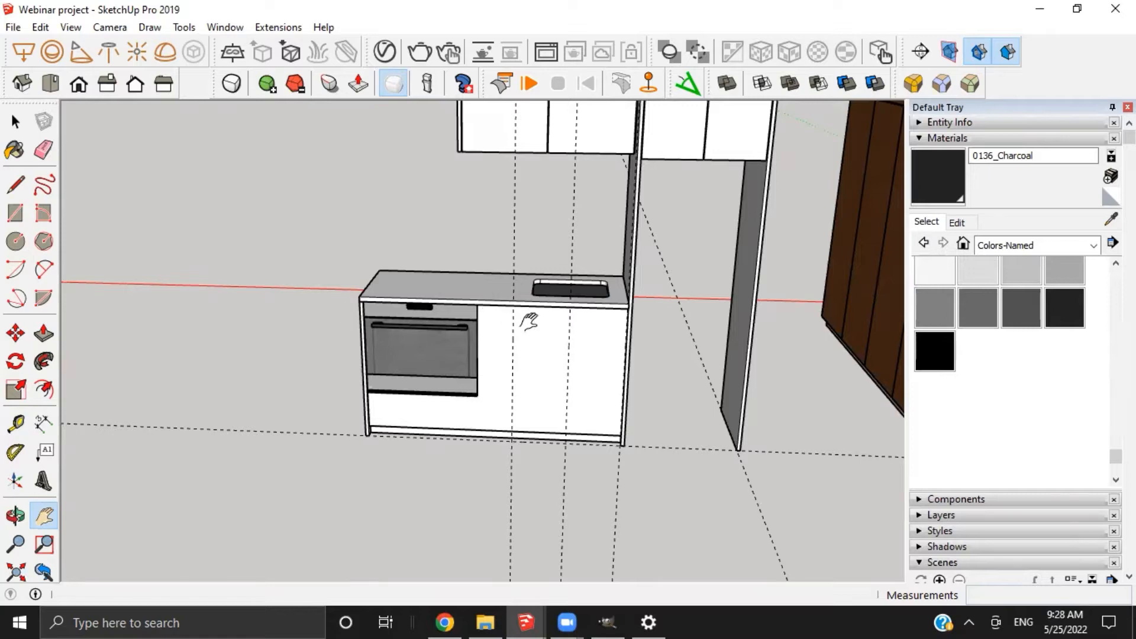
scroll(572, 321, up, 2)
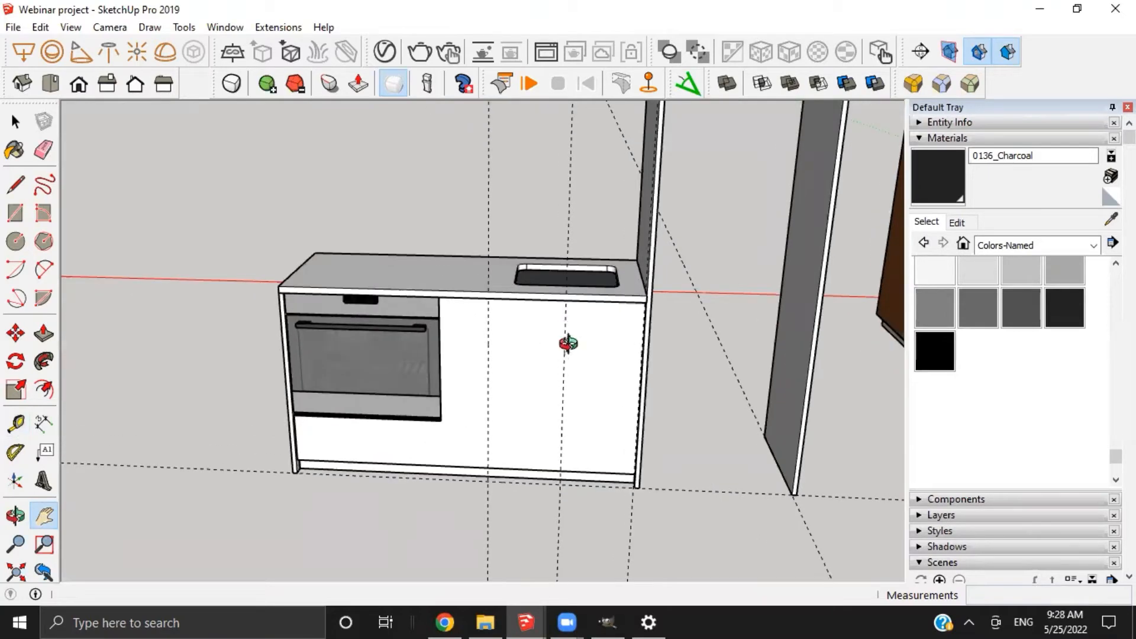
Place a horizontal guide on the cabinet front 20 mm below the countertop's lower edge
mouse_move(568, 343)
middle_down()
mouse_move(548, 294)
mouse_move(567, 314)
mouse_move(562, 228)
middle_up()
scroll(594, 309, up, 2)
scroll(563, 228, up, 3)
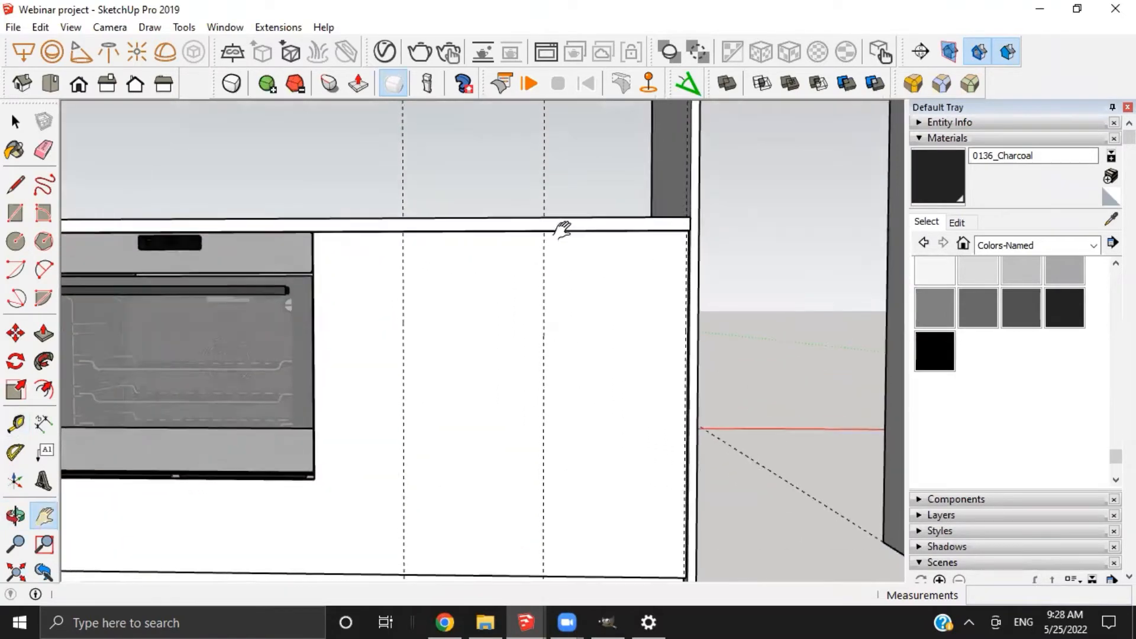
mouse_move(510, 387)
middle_down()
mouse_move(507, 370)
mouse_move(563, 268)
middle_up()
scroll(562, 268, up, 3)
mouse_move(547, 385)
middle_down()
mouse_move(562, 352)
mouse_move(524, 388)
middle_up()
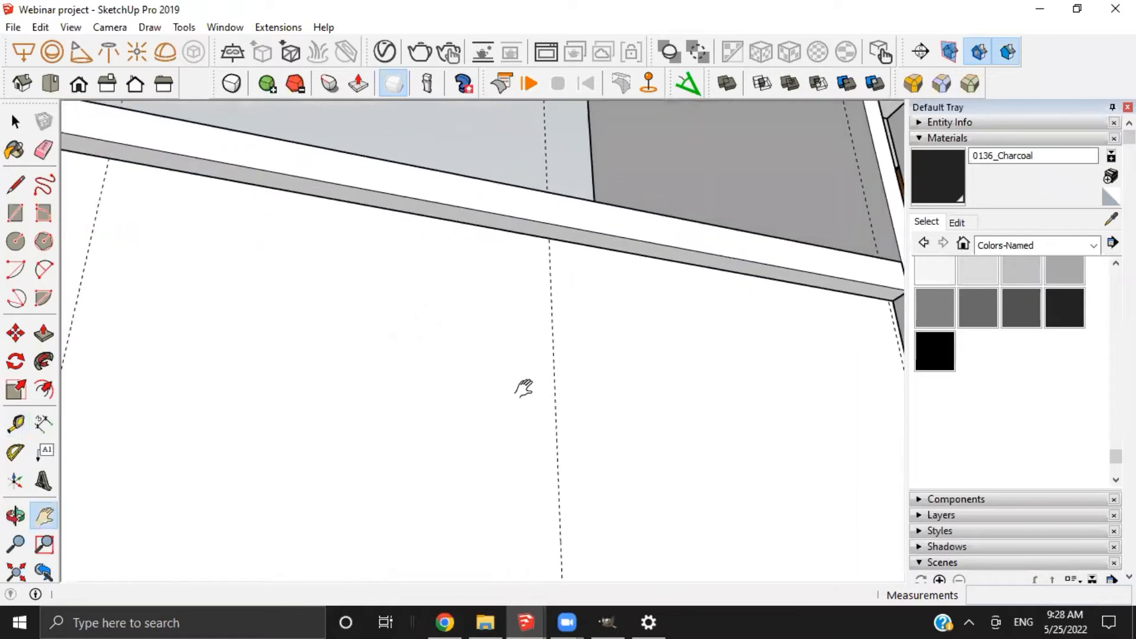
key(t)
click(614, 250)
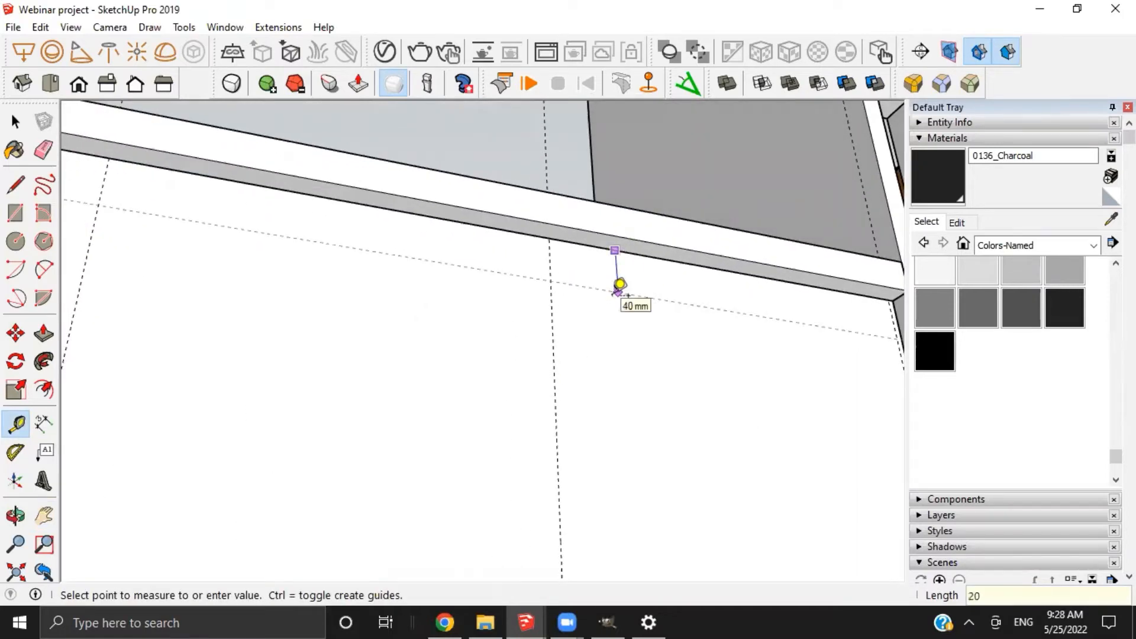
scroll(607, 324, down, 3)
scroll(607, 325, down, 2)
middle_drag(608, 324, 580, 459)
middle_drag(580, 459, 720, 317)
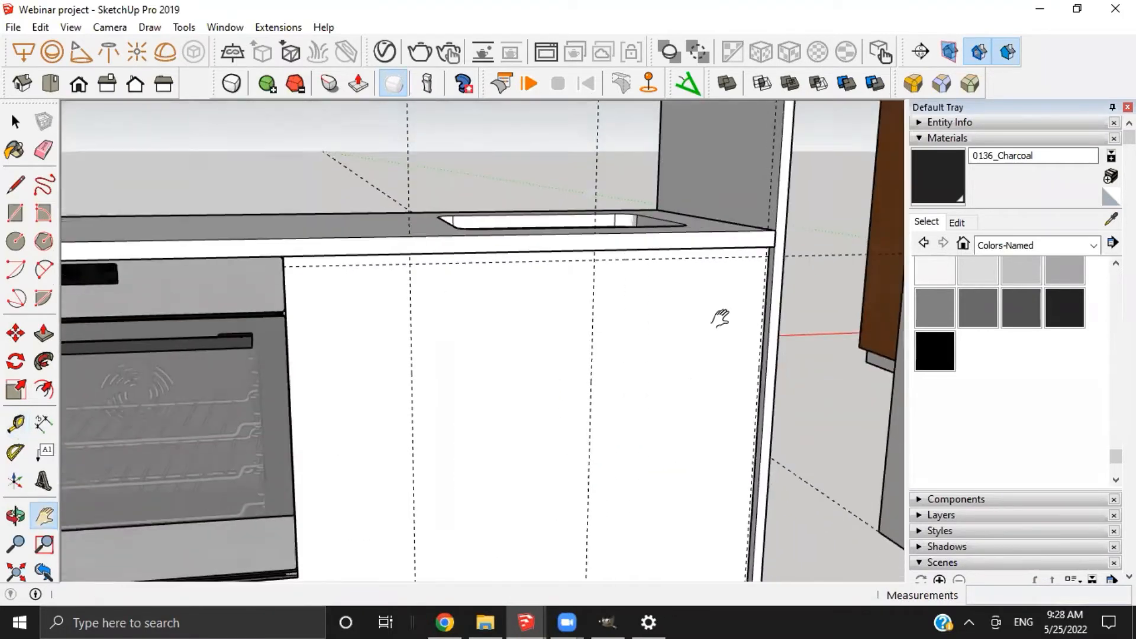
Draw a door rectangle from the guide intersection beside the side panel to the sink-middle guide at the cabinet front's lower edge
scroll(757, 265, up, 2)
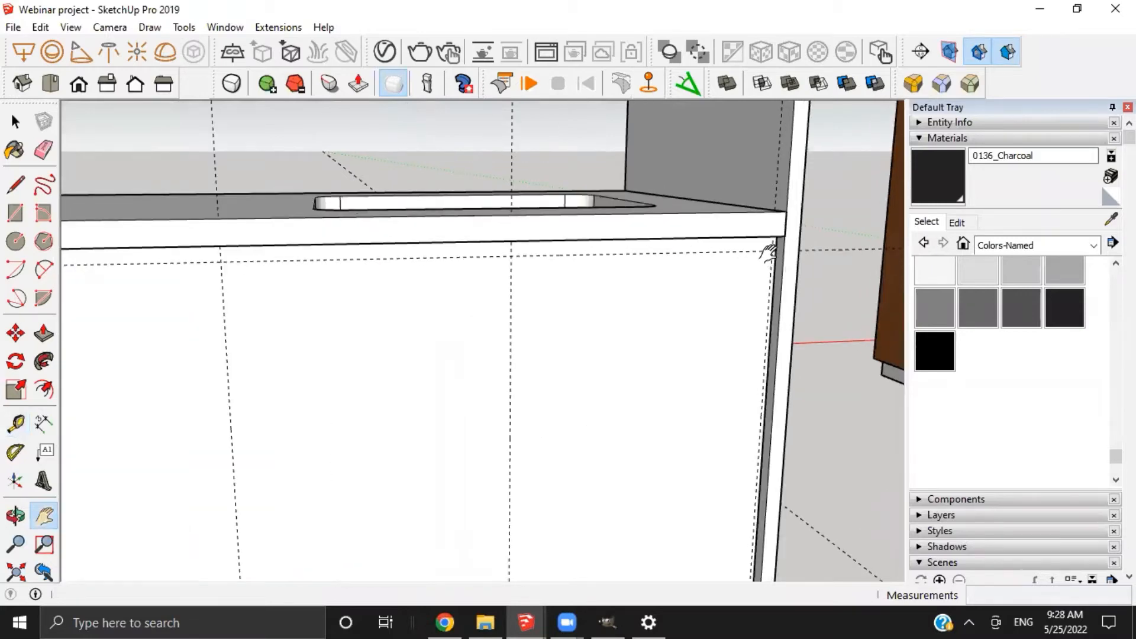
scroll(770, 253, up, 3)
key(r)
click(771, 244)
key(space)
key(r)
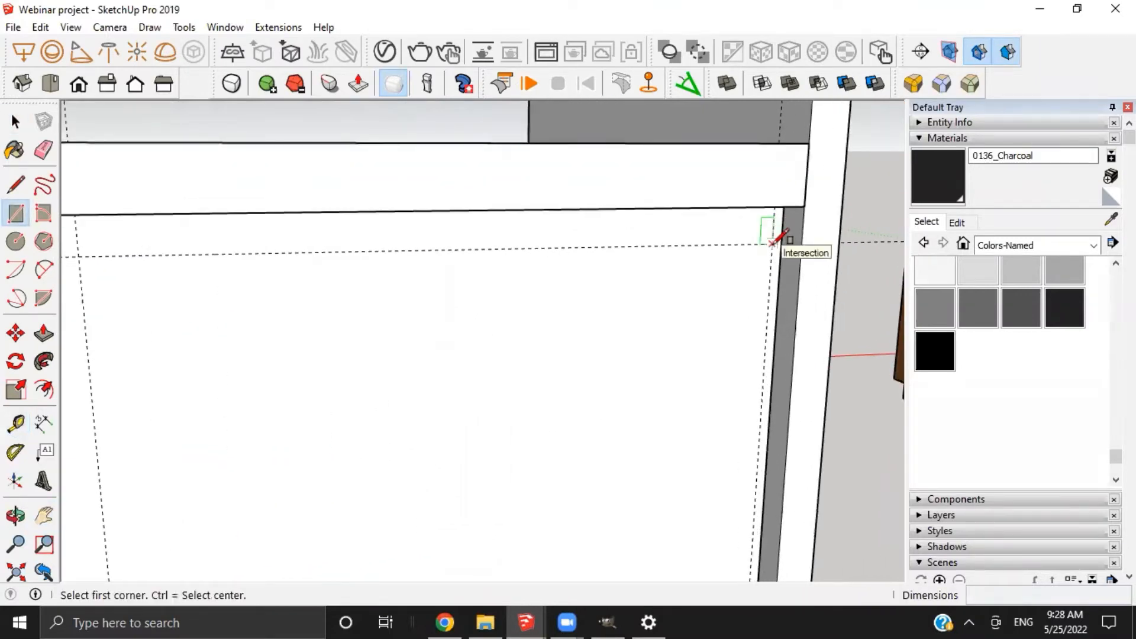
click(771, 244)
scroll(509, 418, down, 4)
shift+middle_drag(510, 417, 507, 355)
scroll(490, 481, up, 3)
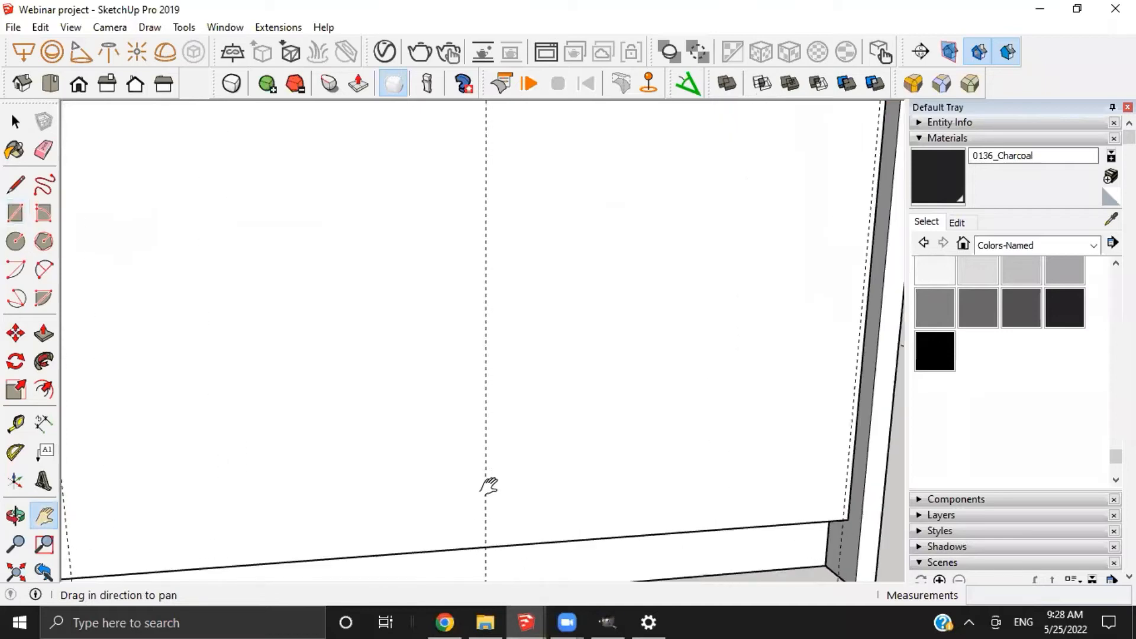
shift+middle_drag(489, 485, 501, 377)
click(498, 432)
middle_drag(498, 430, 568, 463)
key(space)
scroll(572, 464, down, 5)
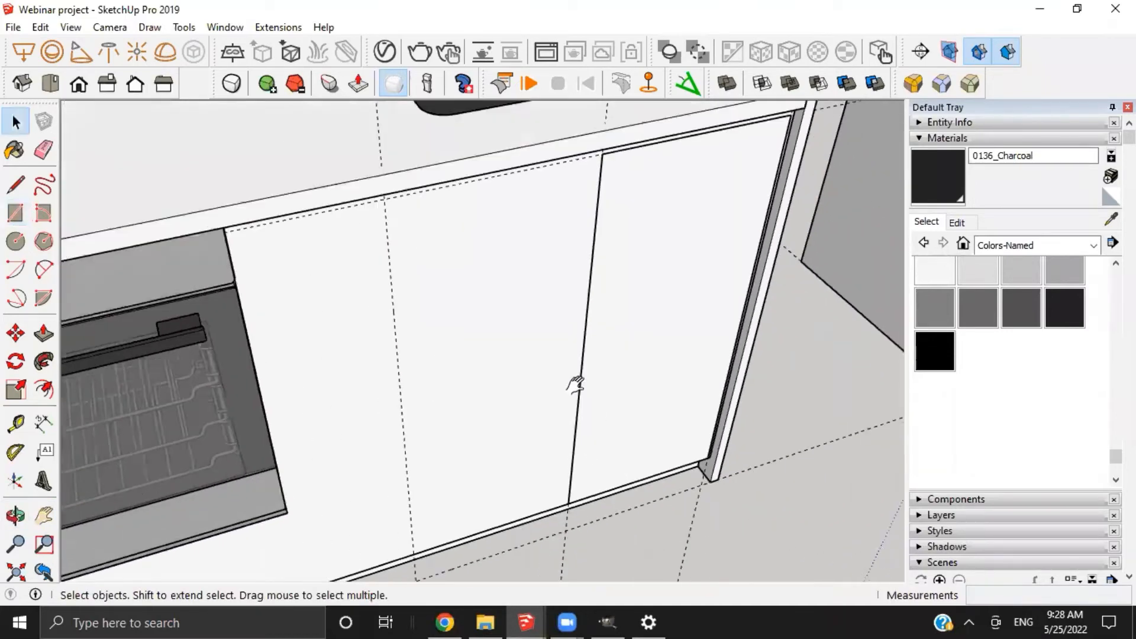
Group the door rectangle and extrude its face 20 mm outward
shift+middle_drag(576, 385, 478, 334)
double_click(480, 334)
double_click(479, 334)
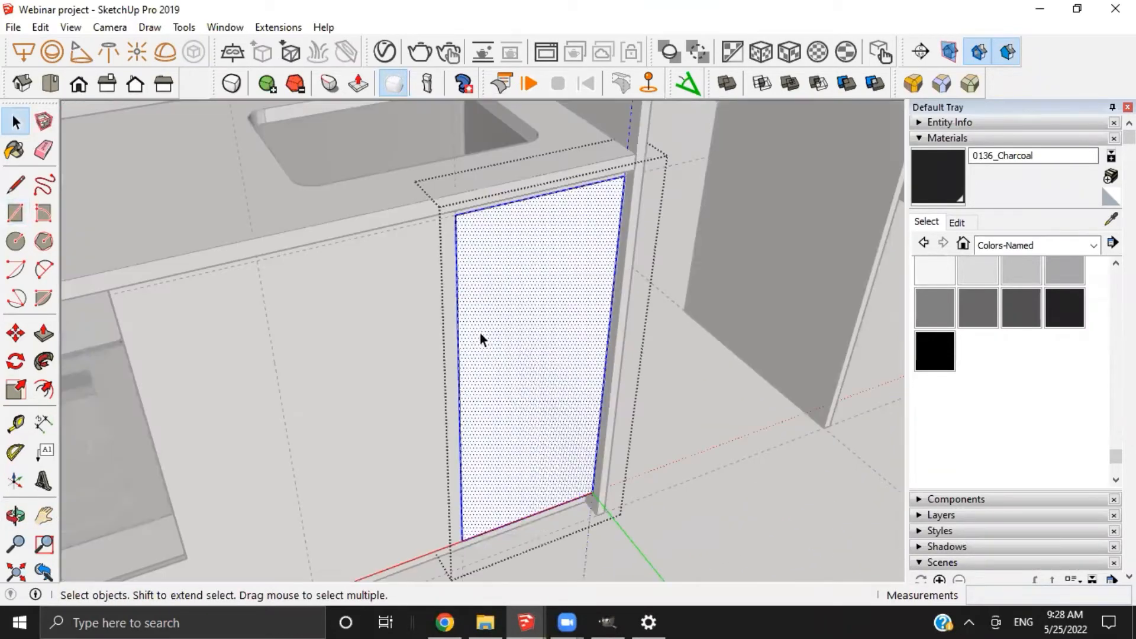
key(p)
click(486, 332)
text(20)
key(Return)
key(space)
key(Escape)
Copy the door along the cabinet front toward the oven, past the sink-middle guide
click(499, 331)
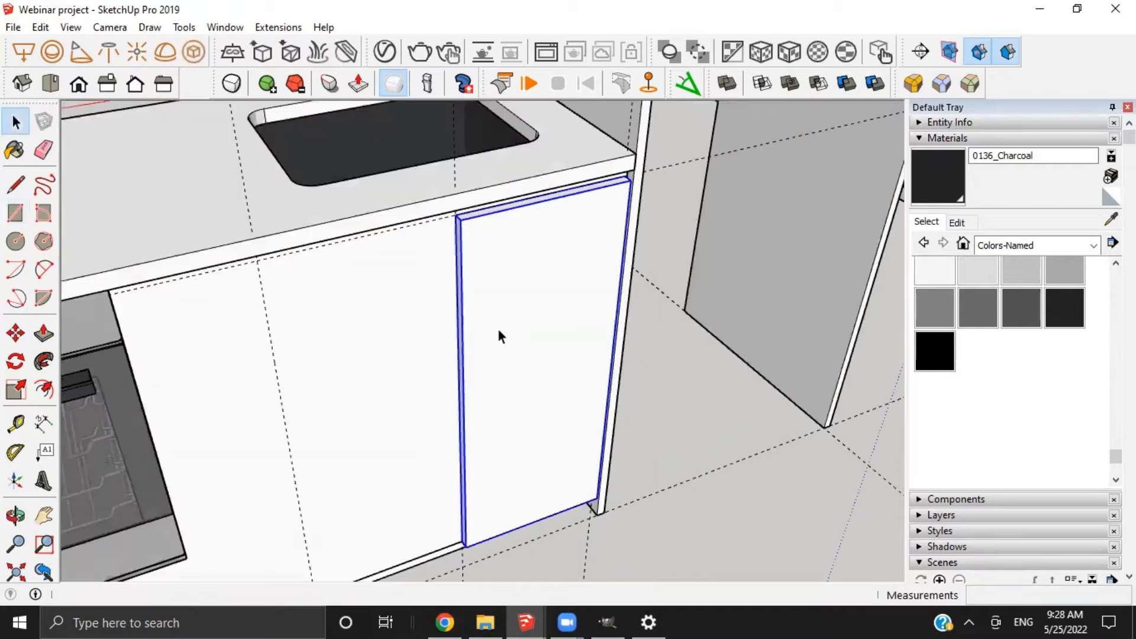
key(m)
key(ctrl)
click(499, 332)
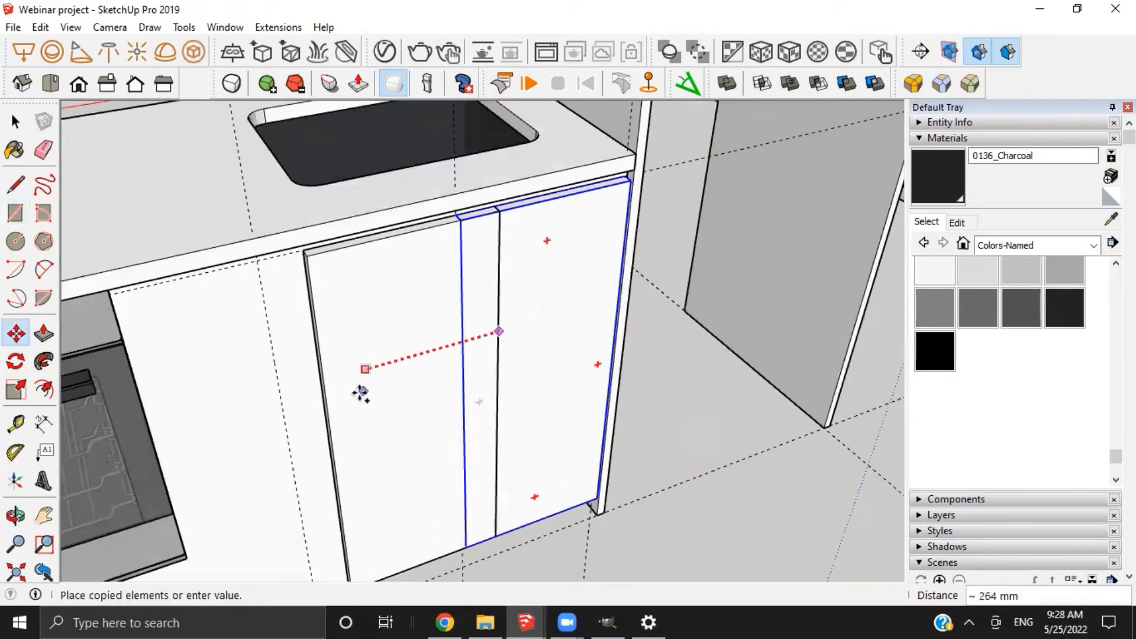
click(322, 385)
Move the copied door closer to the first one, leaving a narrow gap between the two fronts
scroll(444, 214, up, 4)
scroll(438, 222, up, 3)
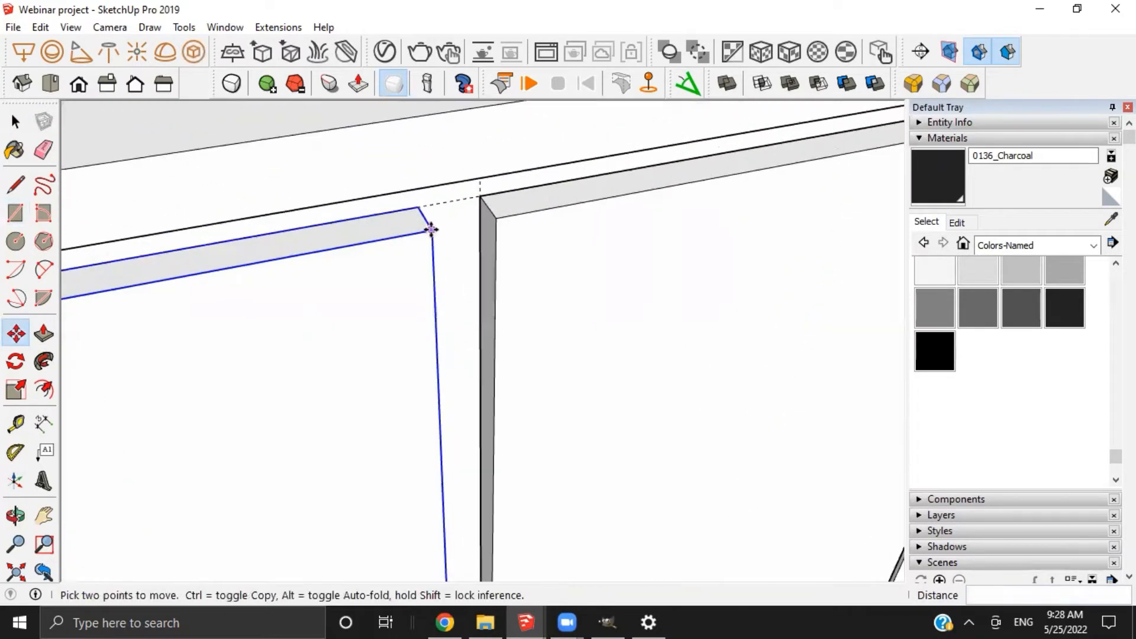
click(430, 231)
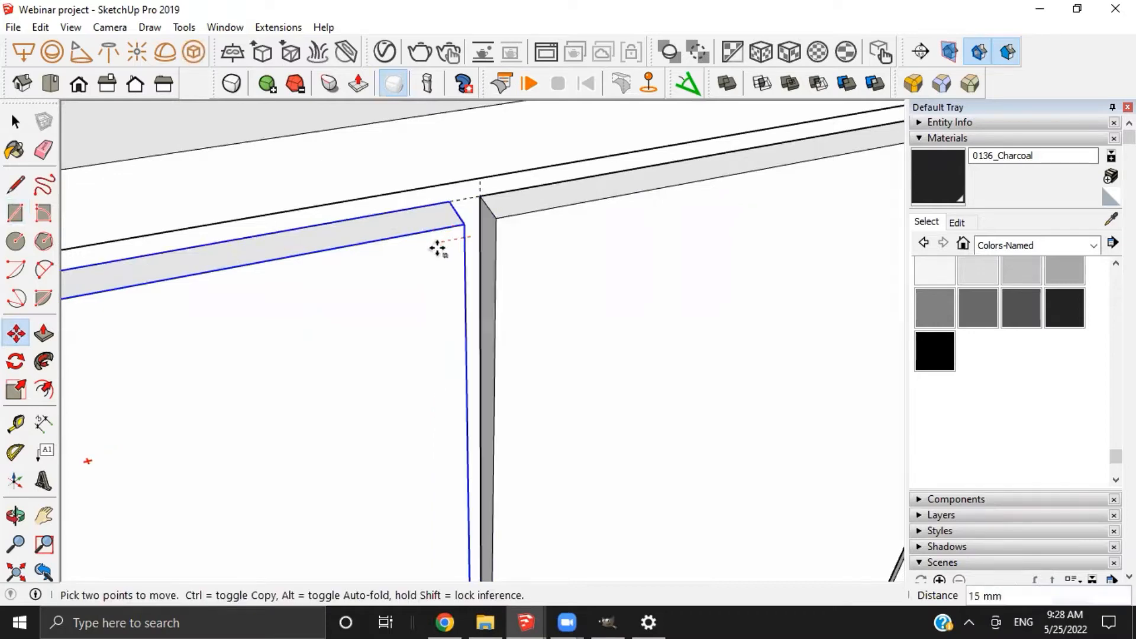
text(5)
key(Return)
key(space)
Erase the vertical sink-middle guide running between the two doors
scroll(436, 260, down, 8)
middle_drag(434, 281, 400, 289)
shift+middle_drag(400, 290, 380, 275)
scroll(449, 272, down, 2)
mouse_move(434, 373)
middle_down()
mouse_move(426, 364)
mouse_move(456, 408)
mouse_move(441, 260)
middle_up()
scroll(426, 364, down, 2)
mouse_move(441, 260)
shift+middle_down()
mouse_move(444, 436)
mouse_move(469, 375)
mouse_move(545, 363)
mouse_move(469, 283)
mouse_move(503, 292)
mouse_move(464, 274)
shift+middle_up()
key(e)
shift+middle_drag(464, 273, 464, 307)
scroll(345, 385, up, 3)
Hide the oven to expose its opening in the base cabinet
key(space)
click(488, 325)
scroll(485, 329, down, 4)
shift+middle_drag(464, 308, 486, 365)
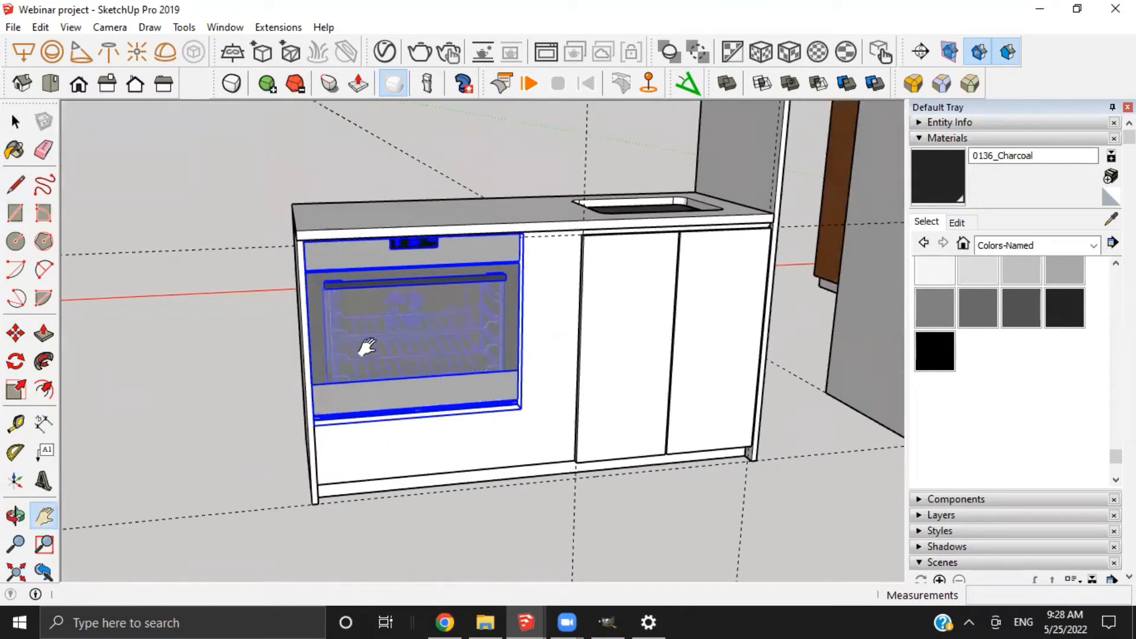
key(m)
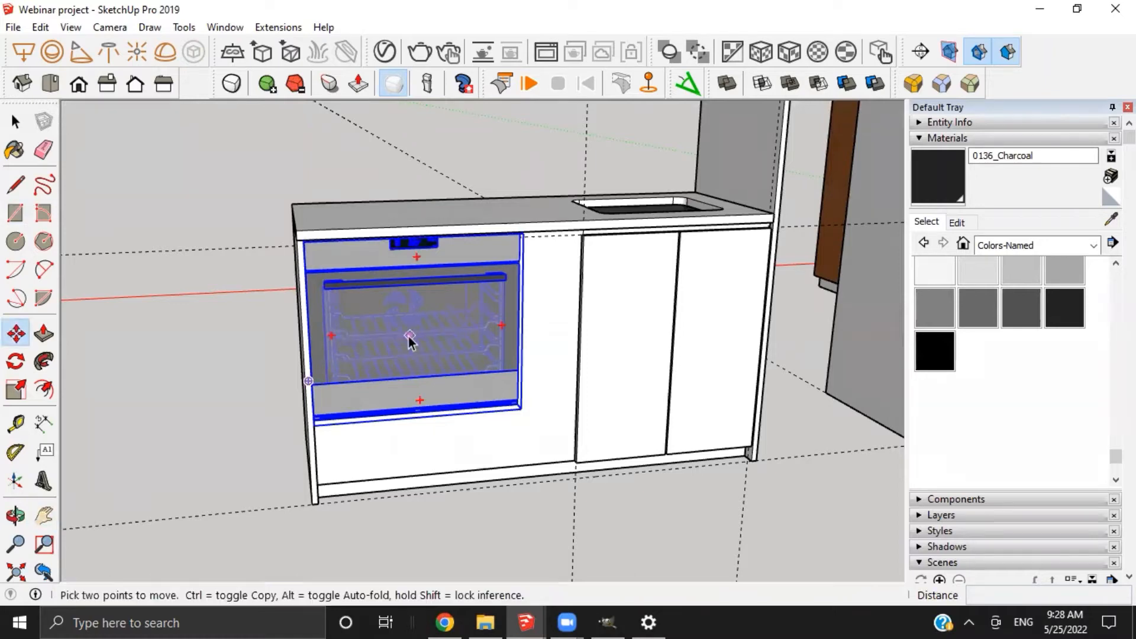
key(space)
key(Delete)
scroll(412, 345, up, 3)
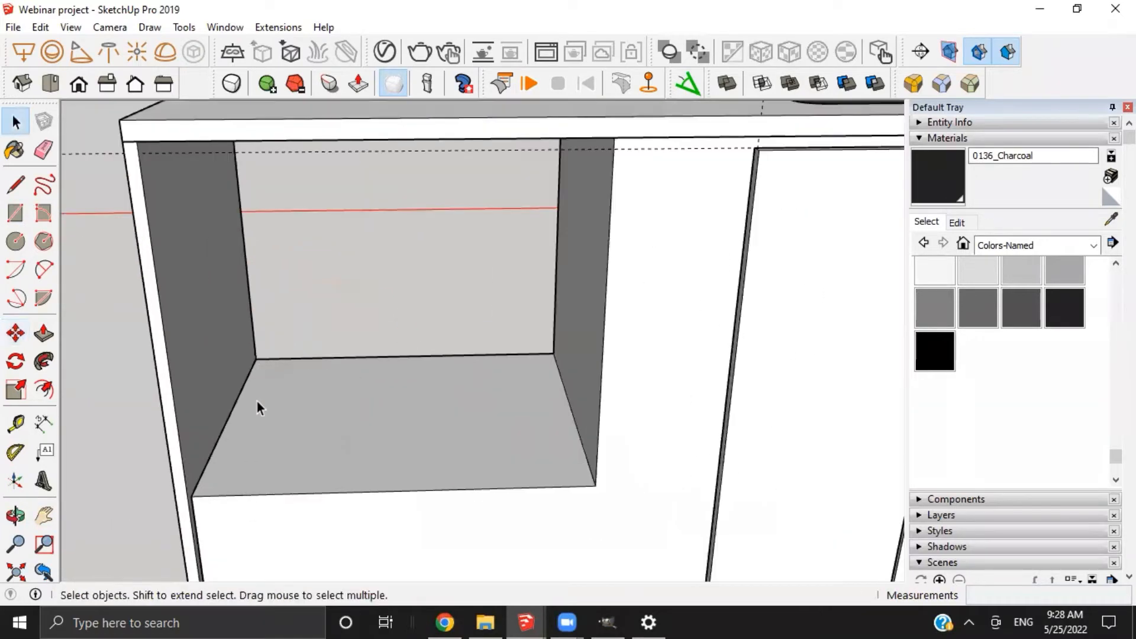
Place a guide on the floor of the oven opening, 24" from the side wall at the cabinet's outer end
key(t)
click(212, 452)
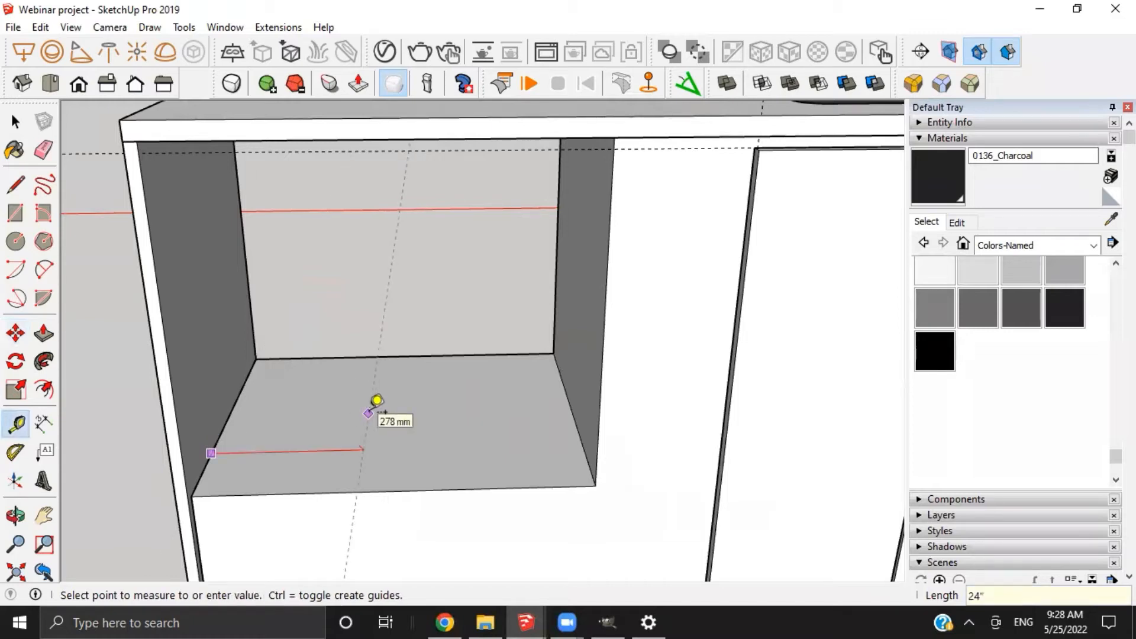
key(Return)
key(space)
Push the opening's side wall nearest the doors inward to the 24" guide
middle_drag(570, 402, 590, 388)
click(597, 380)
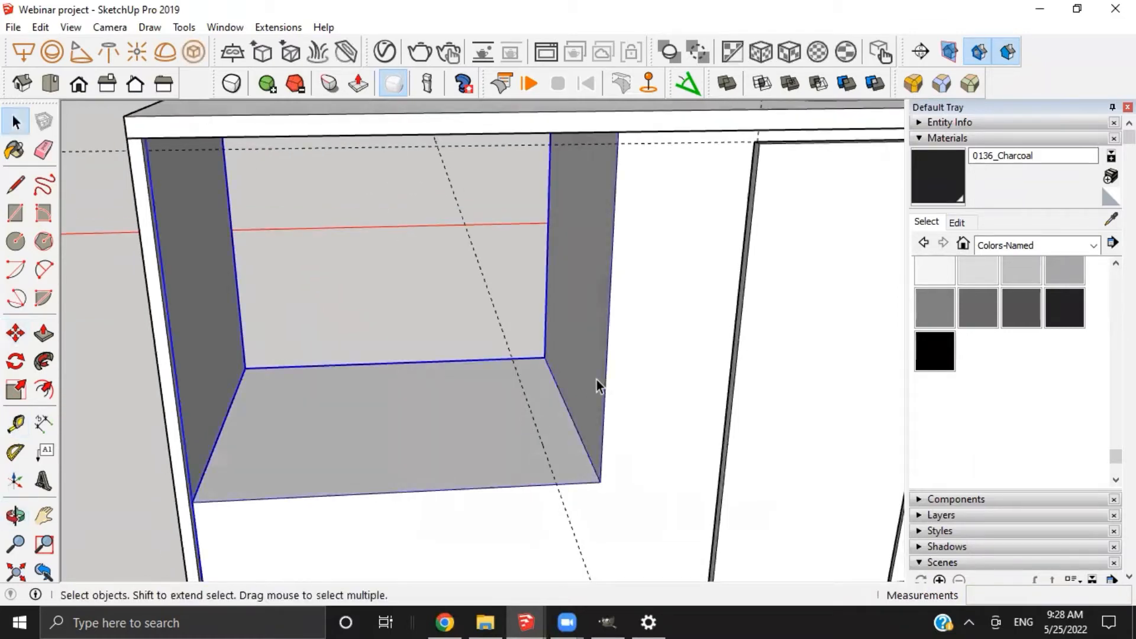
double_click(597, 379)
key(p)
click(593, 399)
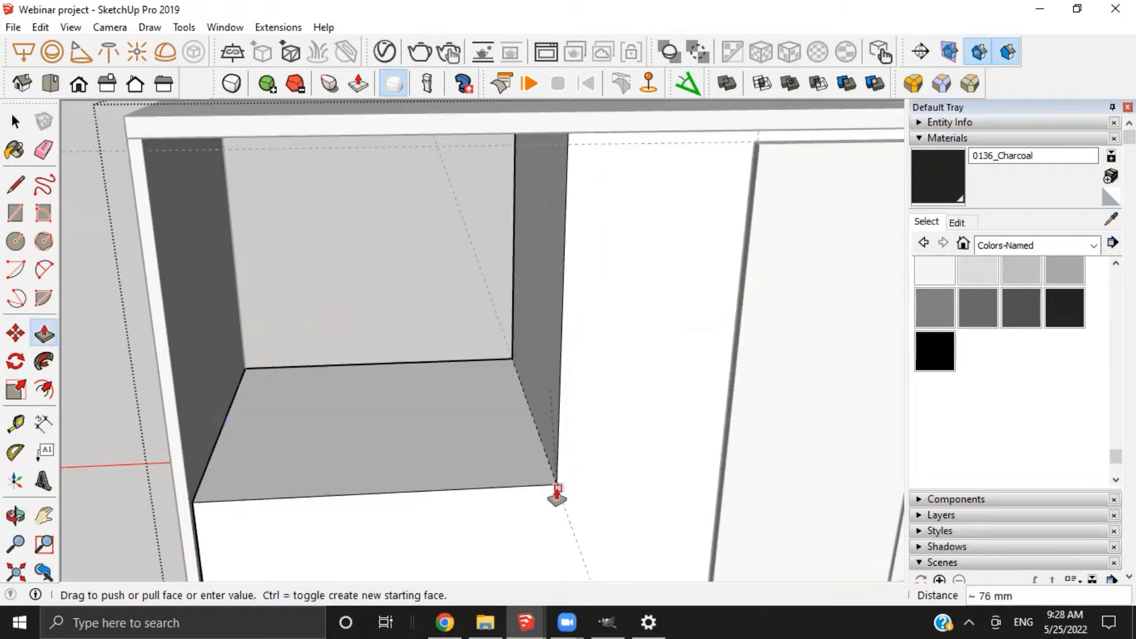
click(557, 494)
scroll(543, 471, down, 5)
key(space)
scroll(509, 438, up, 3)
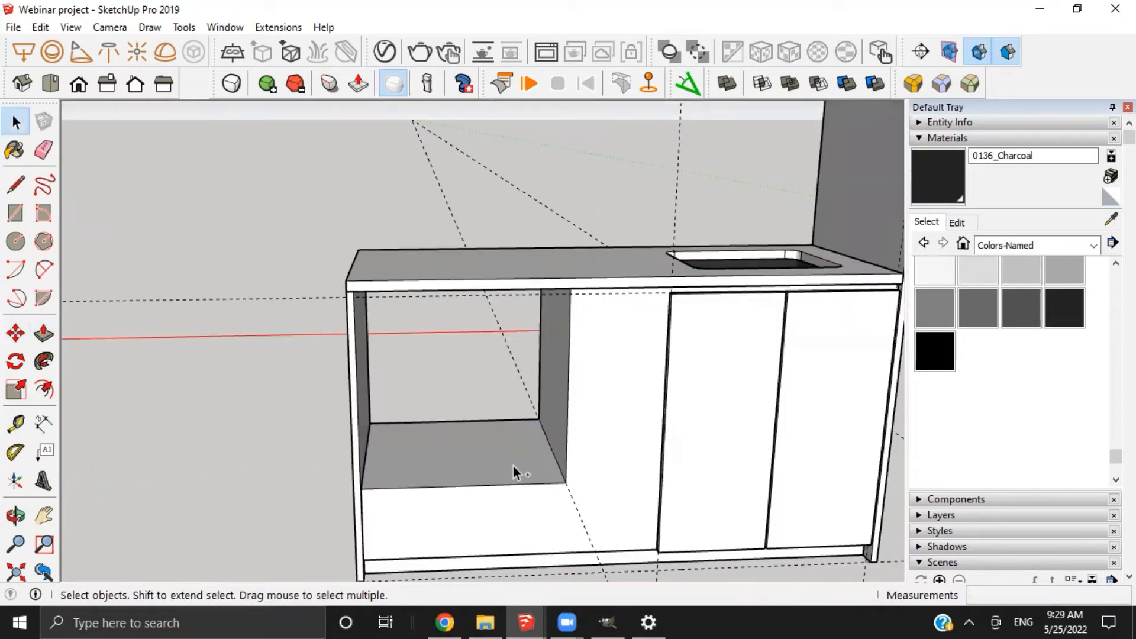
Unhide all objects and hide the ones blocking the view of the base cabinet
key(ctrl+u)
click(350, 471)
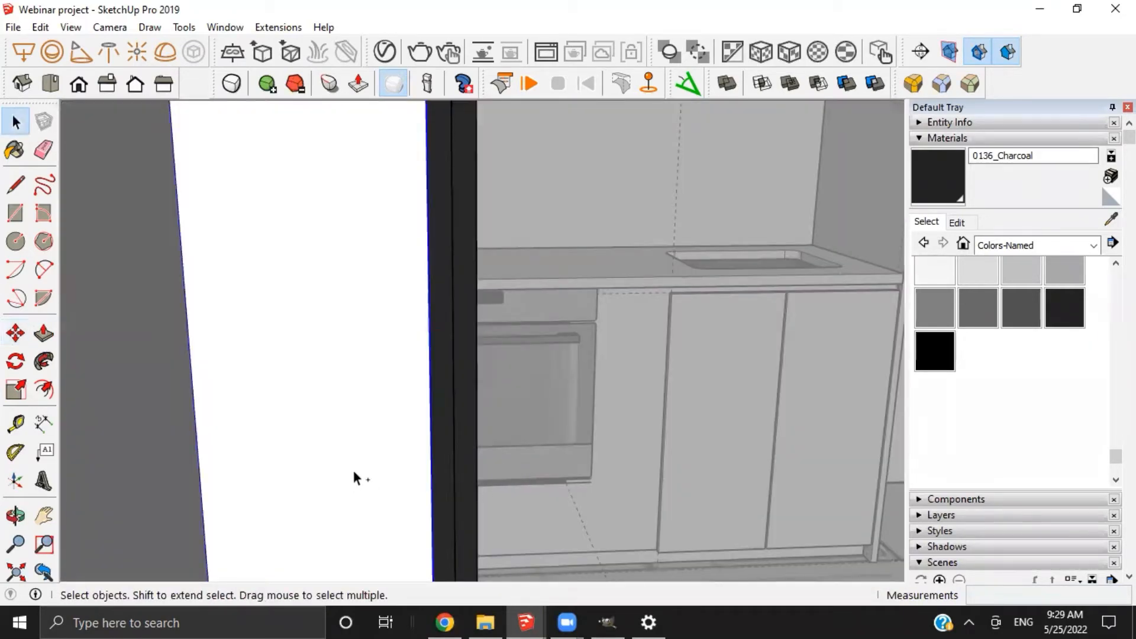
key(ctrl+h)
middle_drag(473, 503, 655, 337)
scroll(643, 557, down, 1)
click(644, 558)
key(ctrl+h)
Hide the oven again to look inside its narrowed opening
scroll(478, 435, up, 3)
scroll(503, 353, up, 2)
click(503, 354)
scroll(488, 332, down, 1)
key(s)
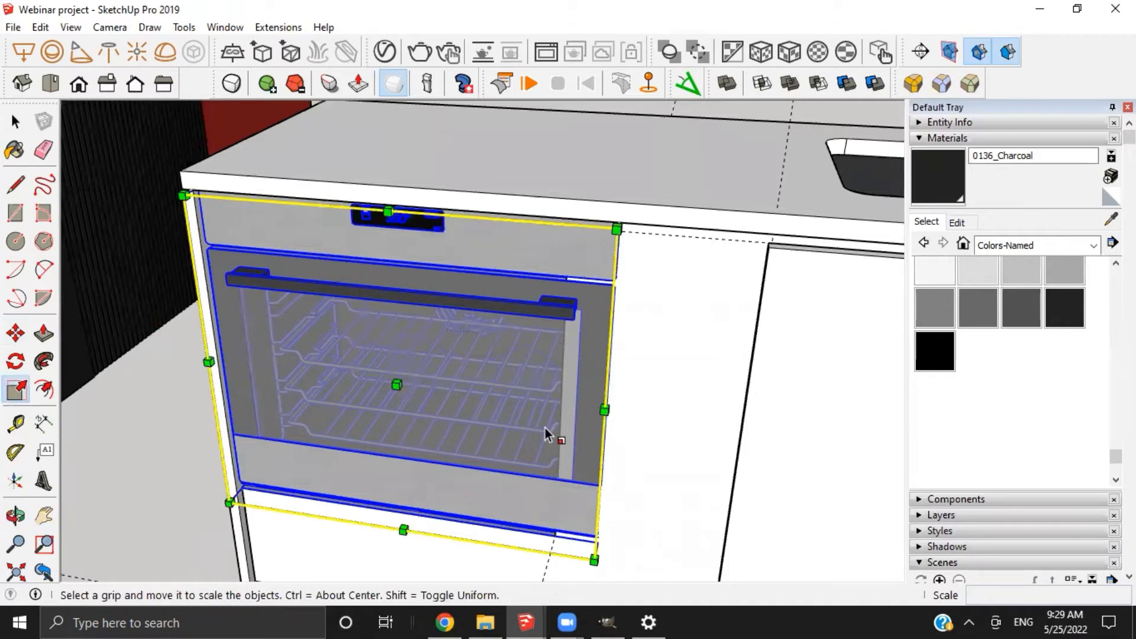
key(space)
key(Delete)
middle_drag(494, 409, 329, 241)
Place a guide on the opening's side wall 24" below its upper edge
key(r)
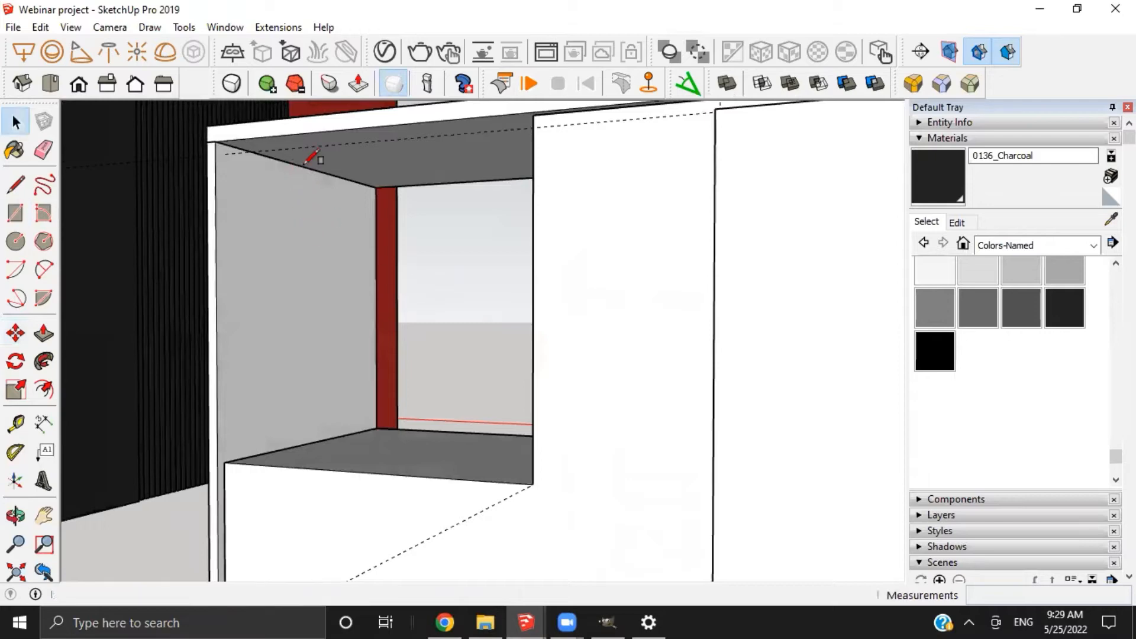
key(t)
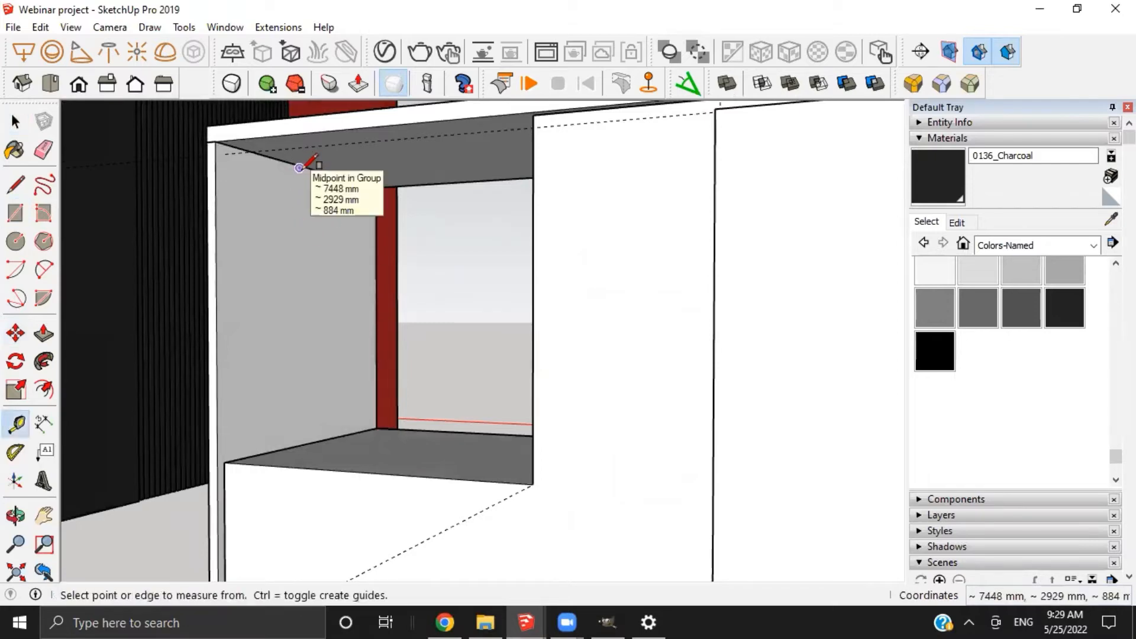
click(311, 165)
key(space)
scroll(319, 189, up, 3)
key(t)
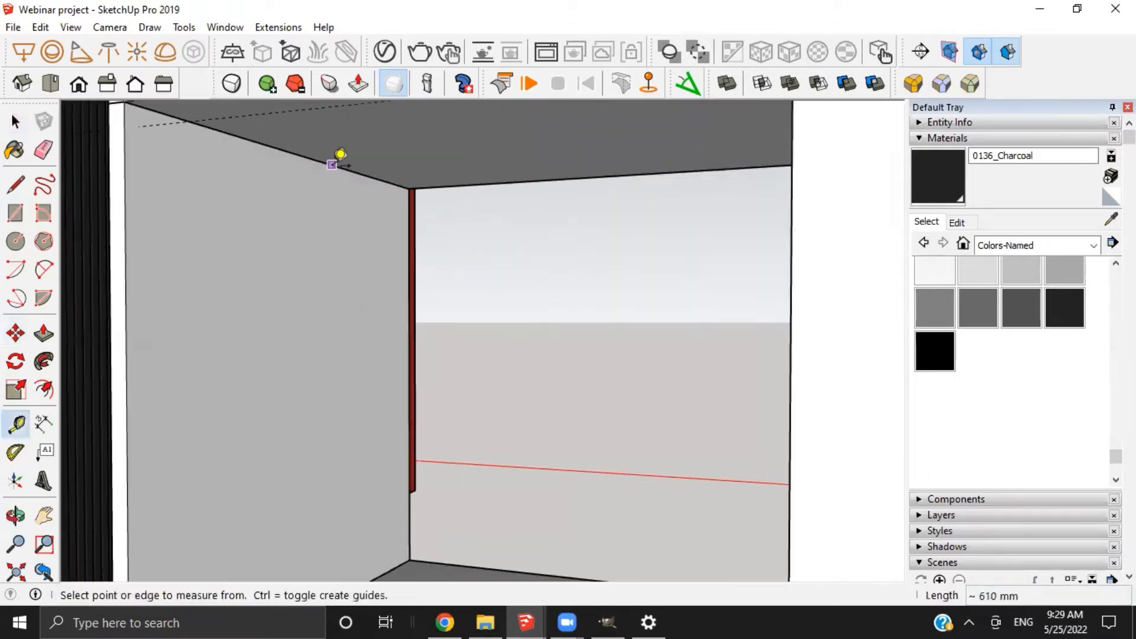
click(334, 165)
text(24")
key(Return)
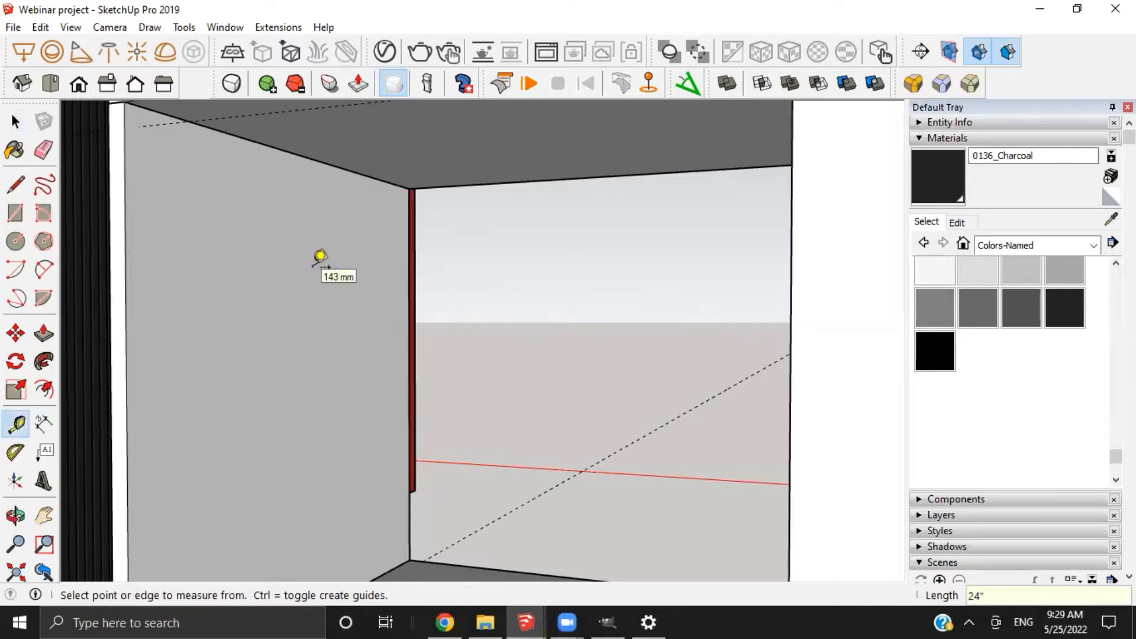
Push the floor of the oven opening down to the guide on its side wall
scroll(312, 267, down, 3)
middle_drag(364, 367, 389, 402)
key(space)
click(274, 533)
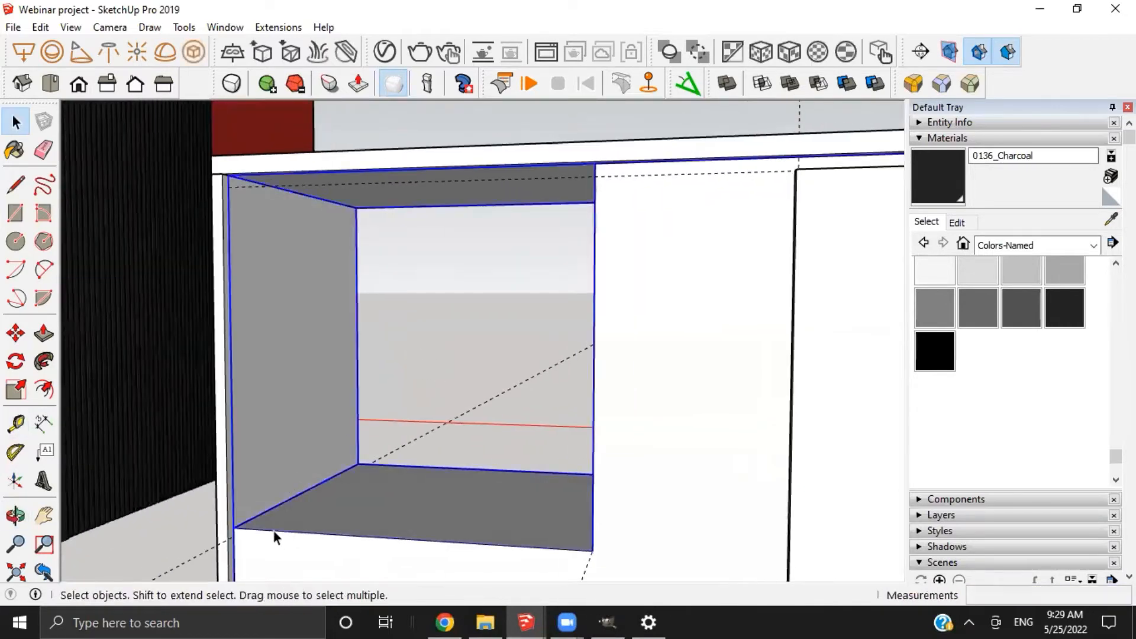
double_click(281, 519)
key(p)
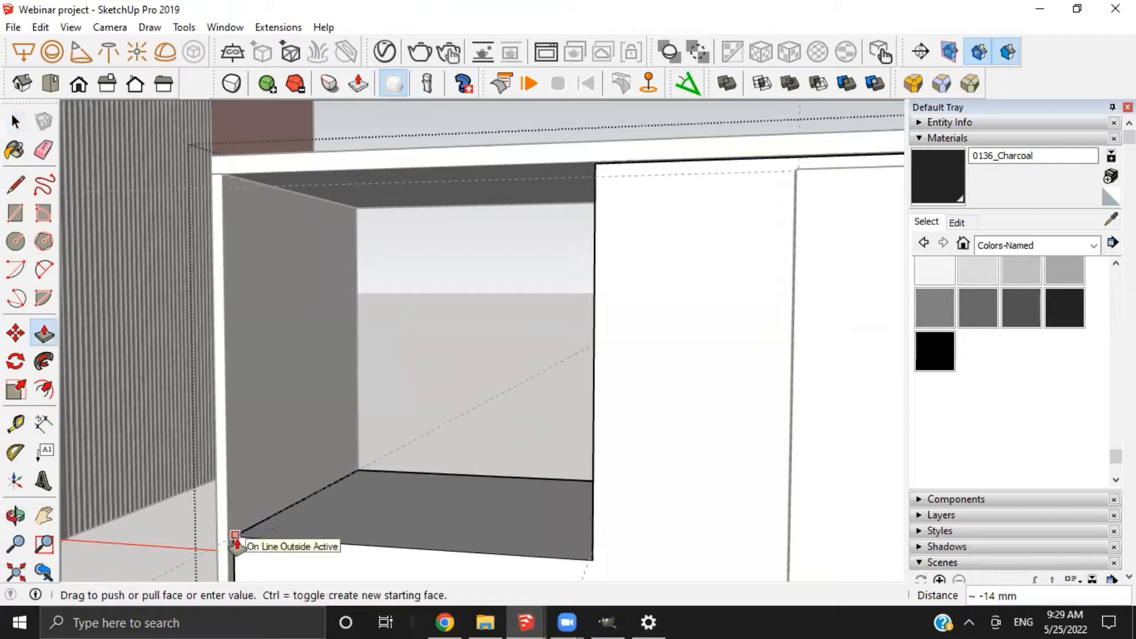
click(234, 540)
key(space)
Bring back the hidden oven and clear the restored objects standing in front of the base cabinet
scroll(278, 503, down, 2)
click(376, 493)
middle_drag(374, 492, 414, 500)
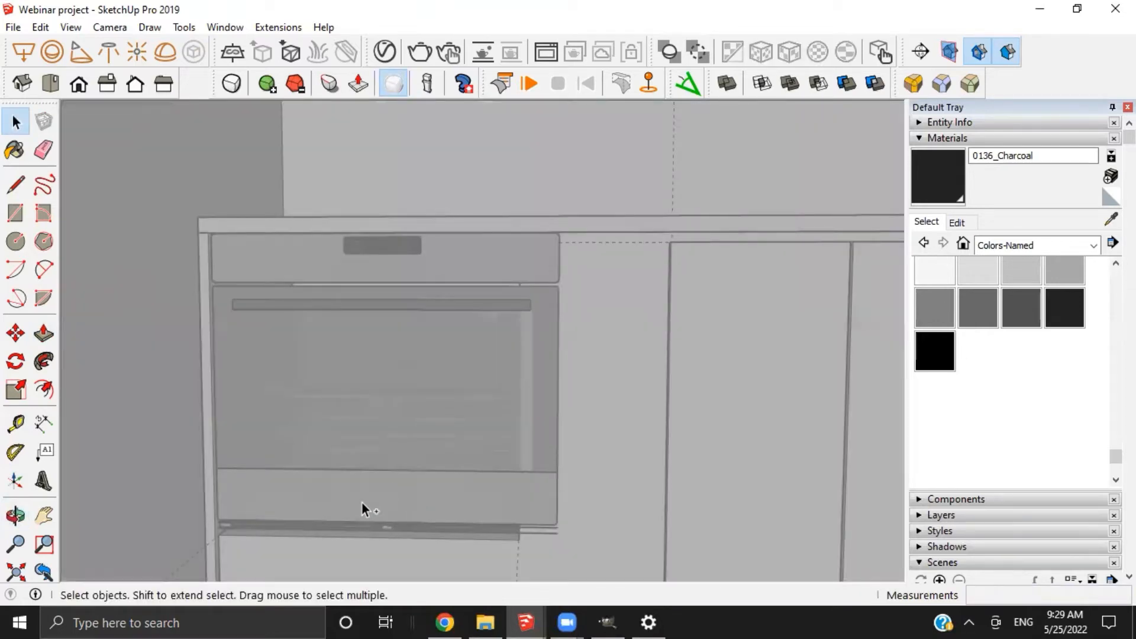
middle_drag(362, 503, 355, 466)
click(235, 455)
middle_drag(236, 456, 357, 380)
Scale the oven's width by about 0.89 so its side meets the edge of the narrowed opening
scroll(365, 460, up, 2)
click(385, 455)
key(s)
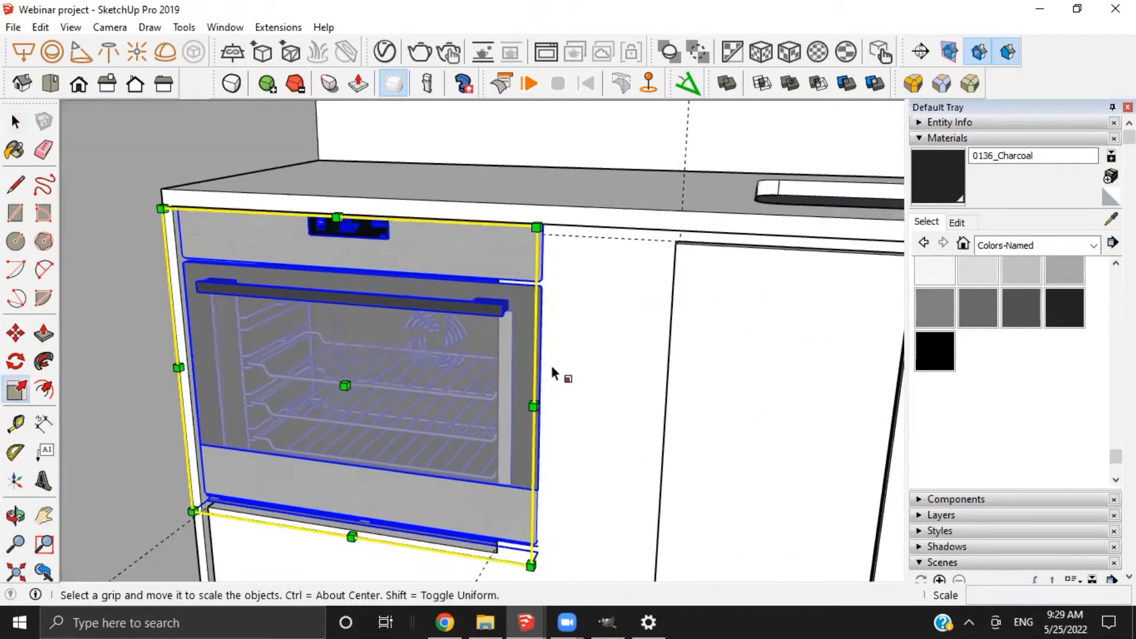
drag(554, 366, 496, 553)
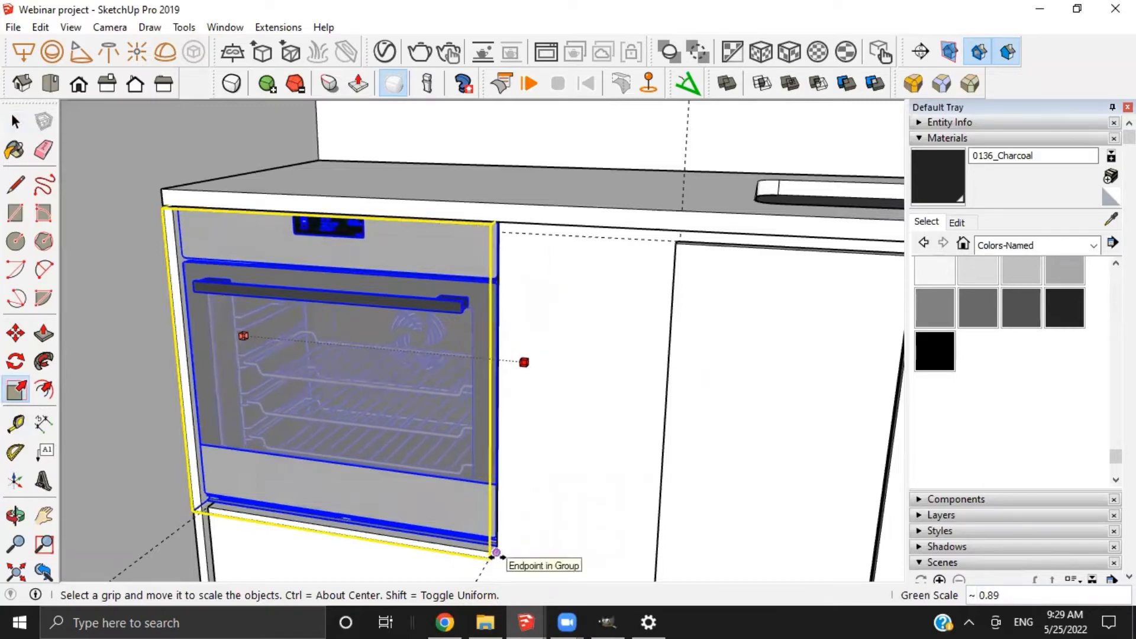
middle_drag(499, 483, 416, 432)
scroll(326, 471, up, 3)
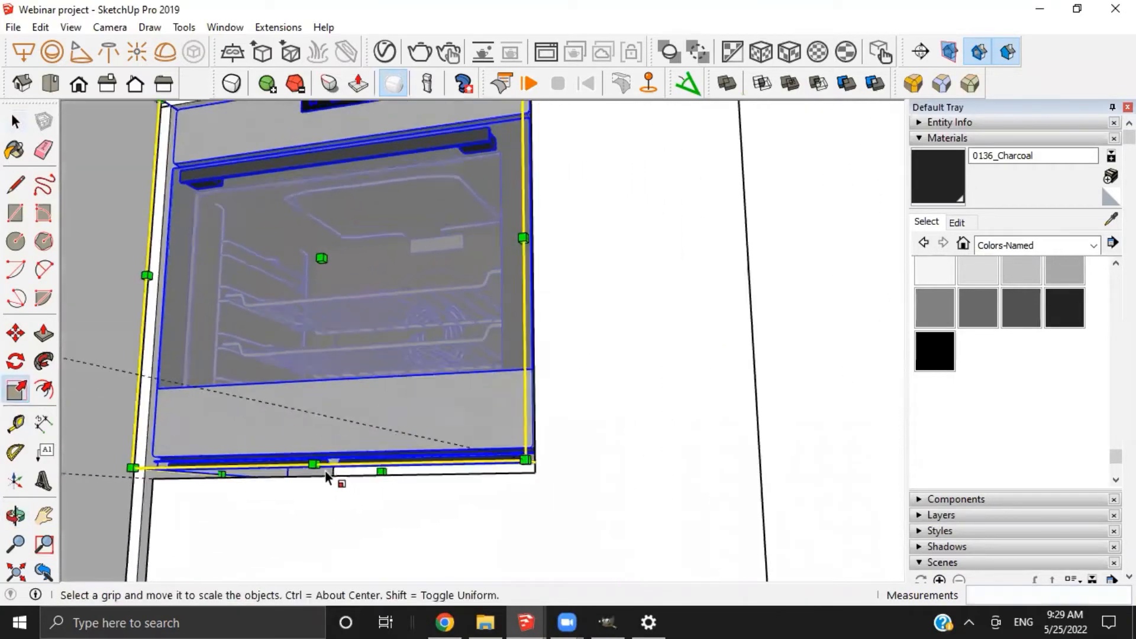
middle_drag(329, 474, 505, 428)
key(h)
key(space)
Hide the surrounding walls and the finished dark kitchen standing beside the base cabinet
click(491, 389)
scroll(506, 428, down, 10)
click(305, 312)
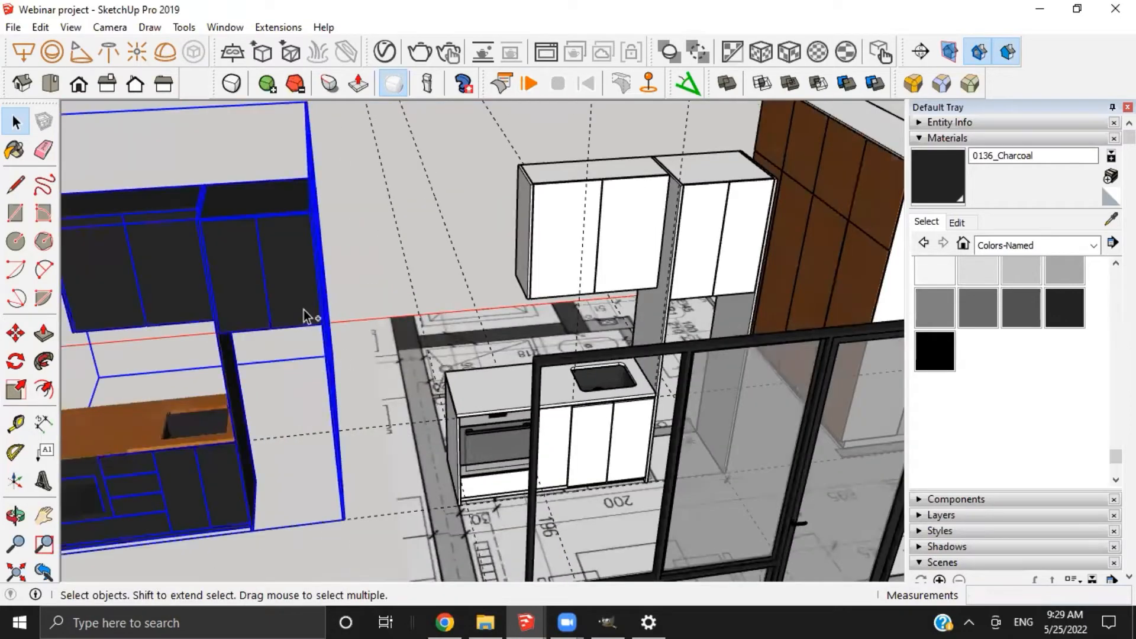
mouse_move(303, 310)
middle_down()
mouse_move(443, 297)
mouse_move(502, 434)
middle_up()
scroll(550, 302, up, 5)
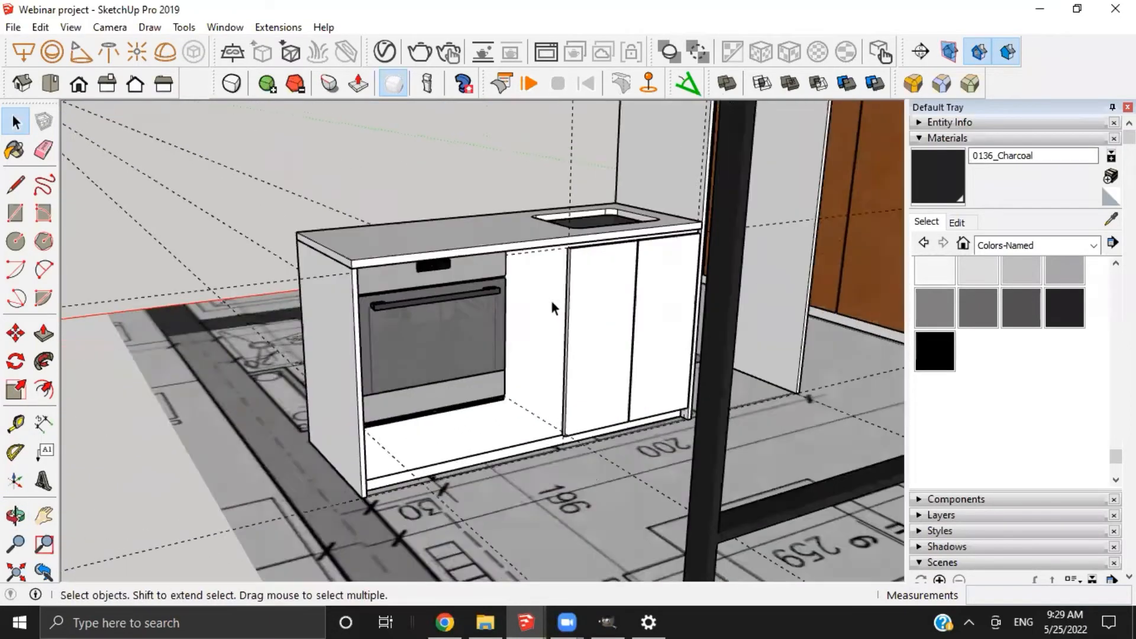
Examine how the resized oven and the two doors divide the base cabinet front
middle_drag(550, 302, 470, 226)
scroll(470, 226, up, 4)
middle_drag(543, 225, 436, 380)
scroll(436, 381, down, 4)
middle_drag(412, 448, 515, 349)
scroll(577, 372, down, 3)
scroll(598, 411, down, 3)
shift+middle_drag(514, 349, 510, 297)
scroll(628, 305, up, 3)
scroll(510, 296, up, 3)
middle_drag(577, 346, 520, 340)
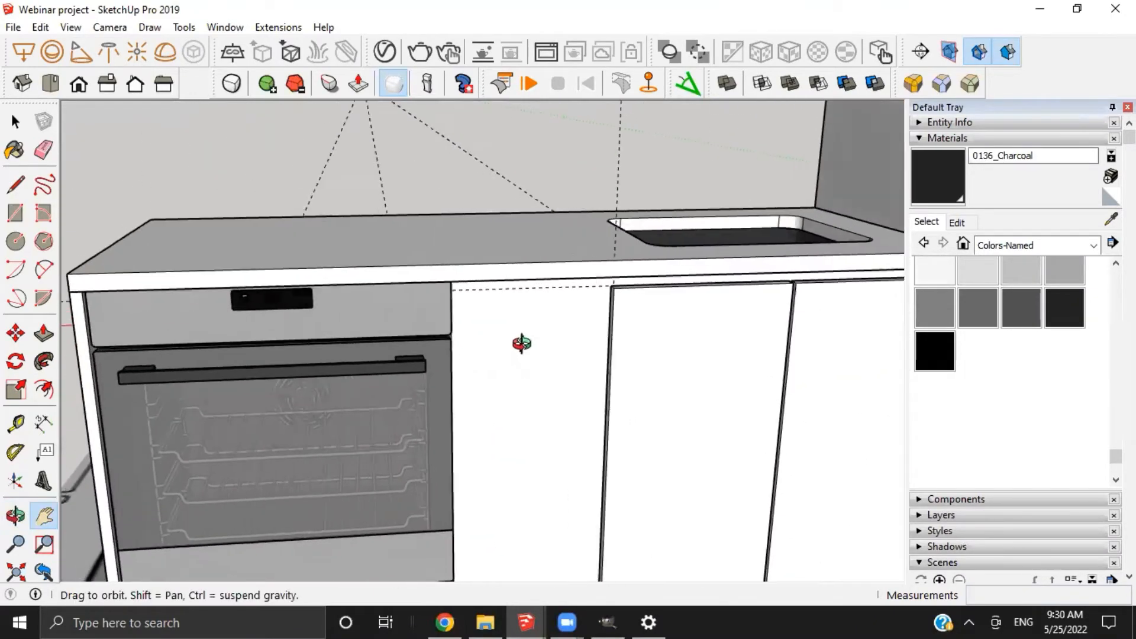
Place a vertical guide 5 mm from the oven's side edge, on the front of the narrow bay beside it
scroll(481, 327, up, 5)
scroll(462, 317, up, 2)
middle_drag(462, 317, 745, 395)
key(t)
click(767, 387)
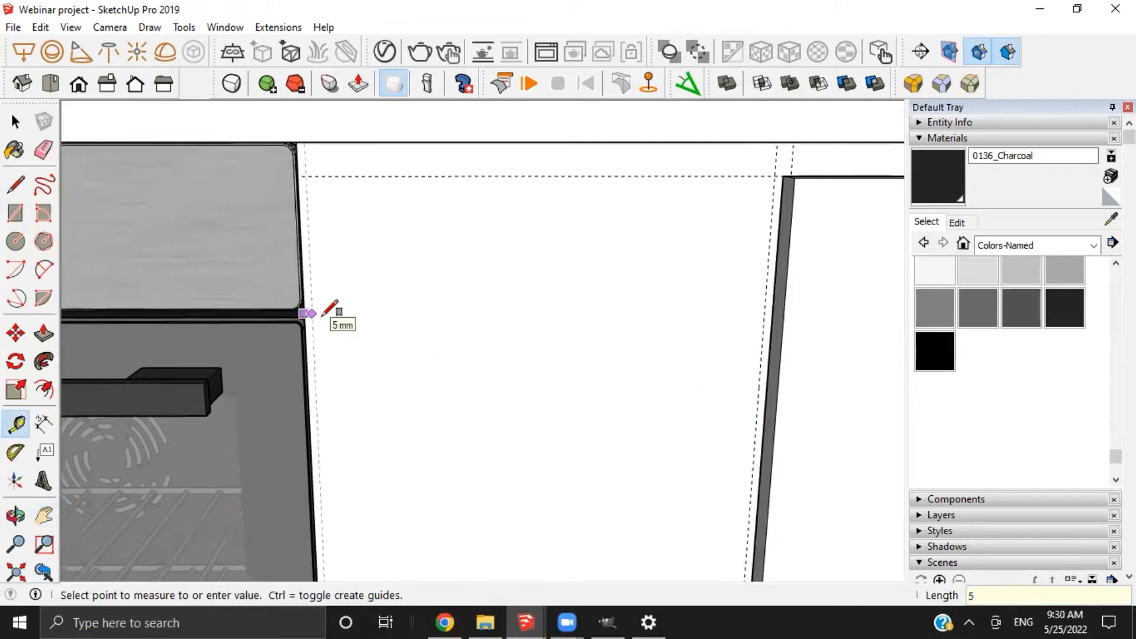
key(Return)
Inspect the narrow bay between the oven and the doors from the countertop down to the plinth
middle_drag(330, 316, 495, 193)
click(486, 207)
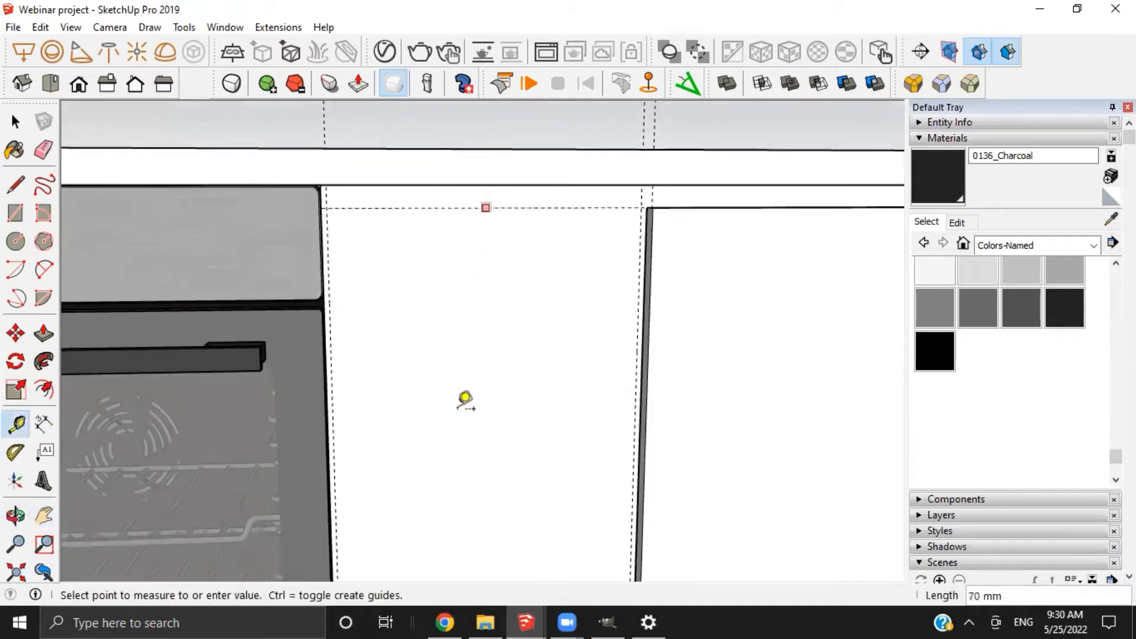
shift+middle_drag(465, 401, 474, 377)
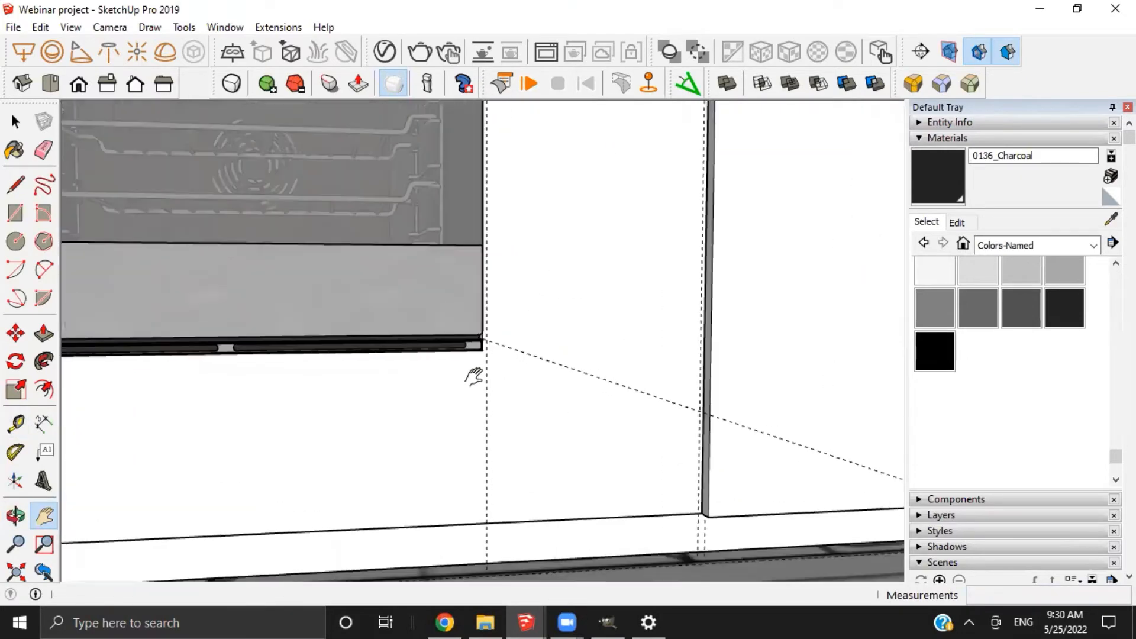
scroll(435, 388, down, 5)
shift+middle_drag(286, 416, 353, 375)
shift+middle_drag(474, 389, 148, 376)
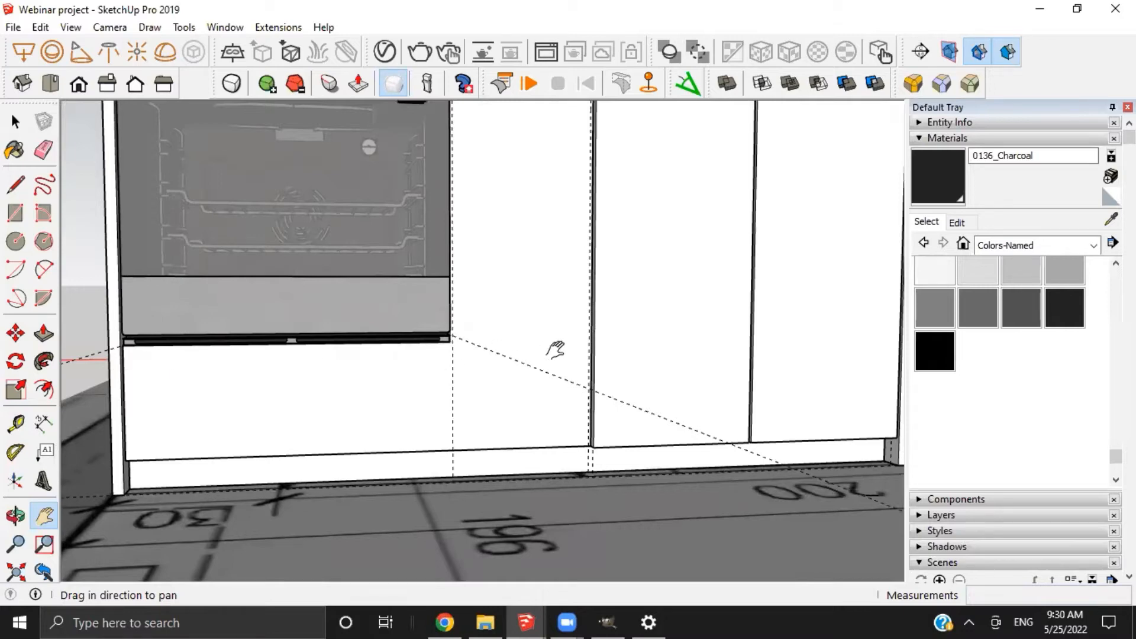
drag(528, 358, 478, 451)
drag(456, 368, 488, 552)
drag(469, 407, 454, 472)
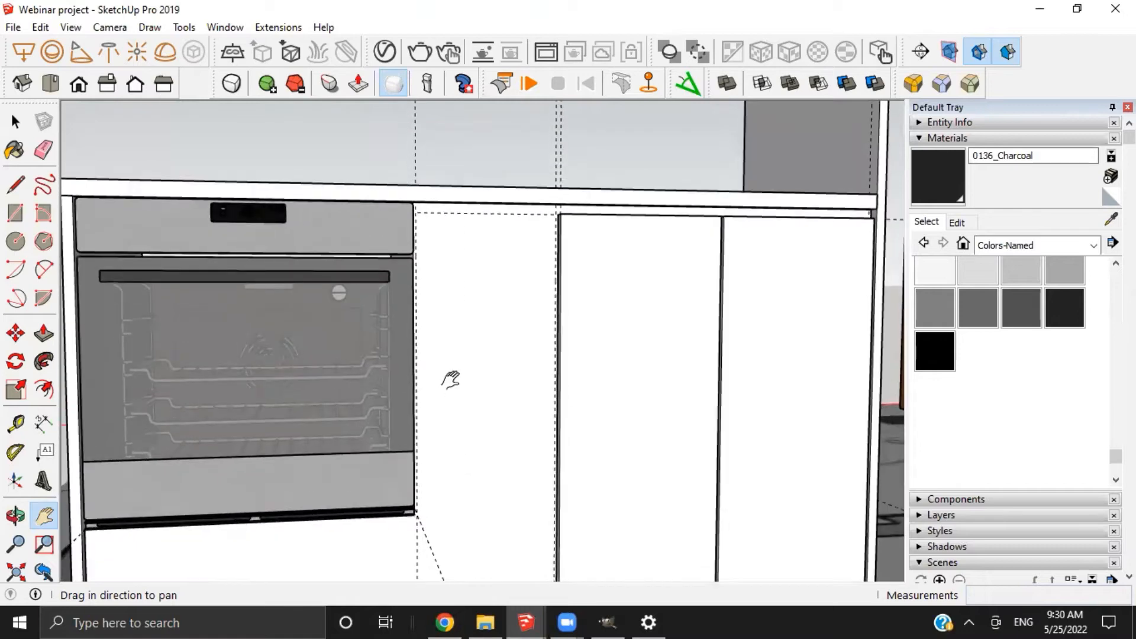
scroll(417, 343, down, 3)
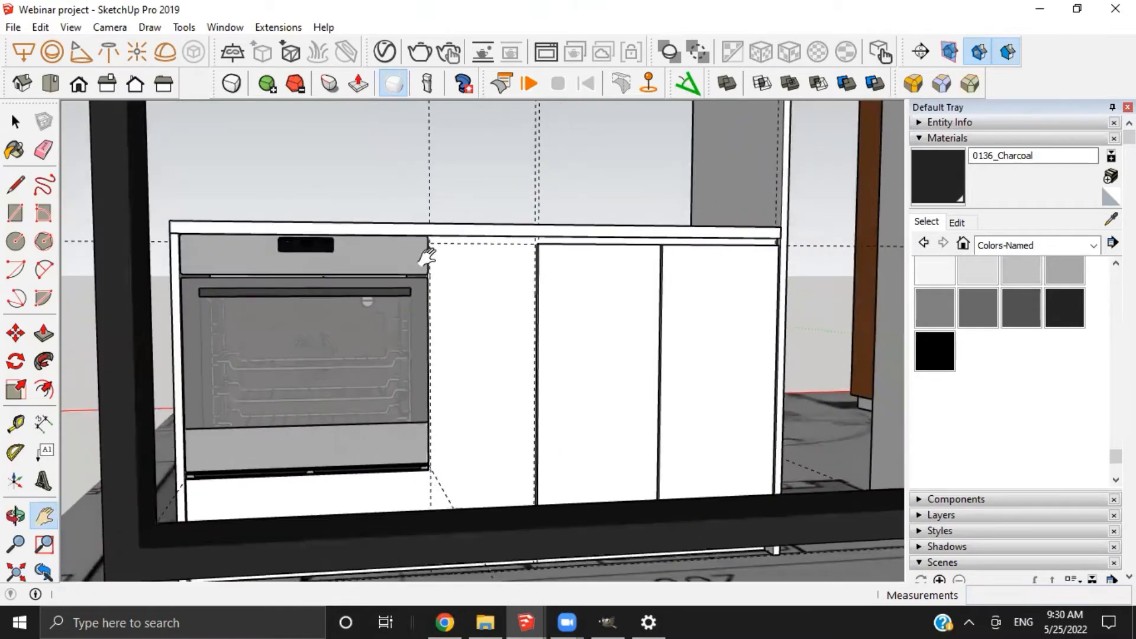
Delete the dark frame standing in front of the base cabinet
drag(401, 439, 591, 207)
drag(187, 506, 262, 374)
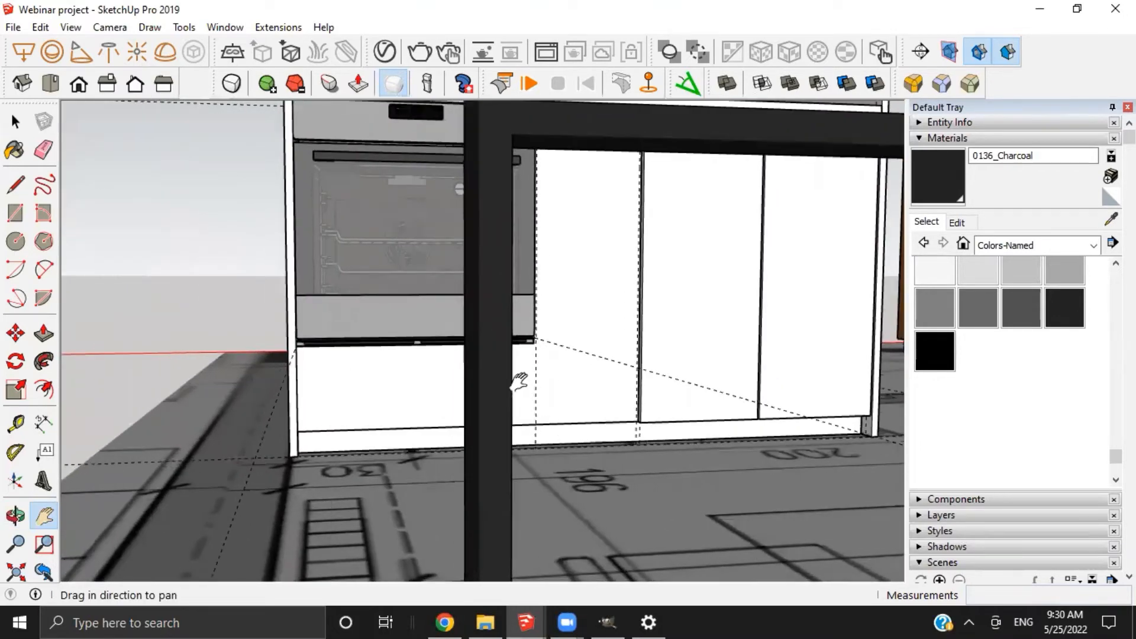
key(space)
click(484, 385)
key(Delete)
mouse_move(486, 386)
middle_down()
mouse_move(504, 378)
mouse_move(501, 390)
middle_up()
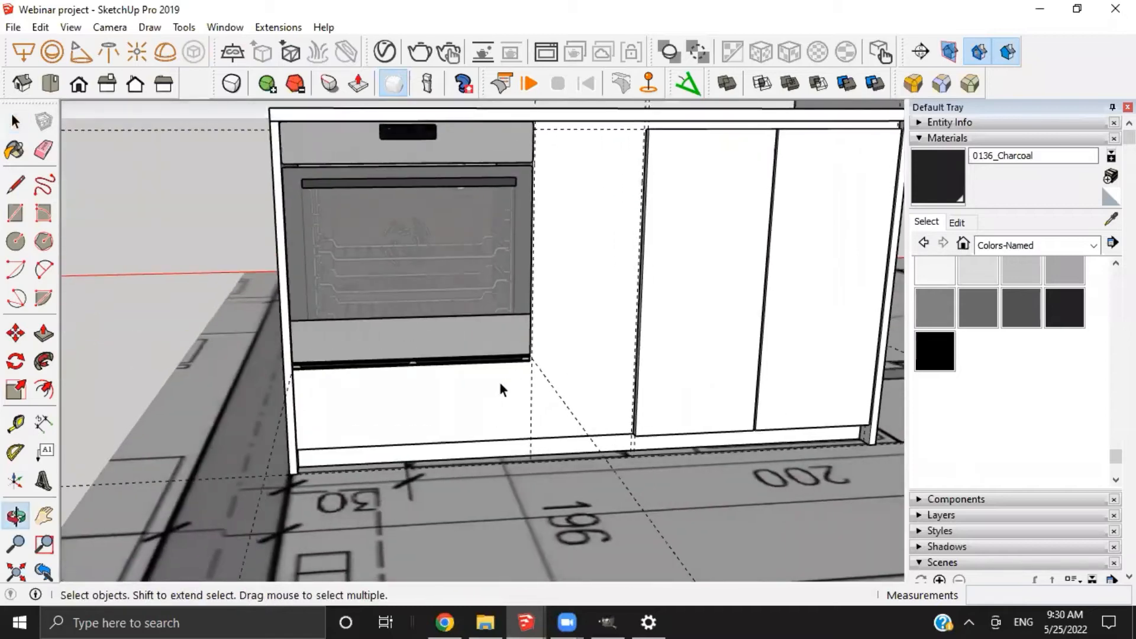
Check the guides framing the upper edge of the bay beside the oven
key(h)
scroll(537, 286, down, 2)
scroll(538, 286, up, 3)
scroll(506, 237, up, 3)
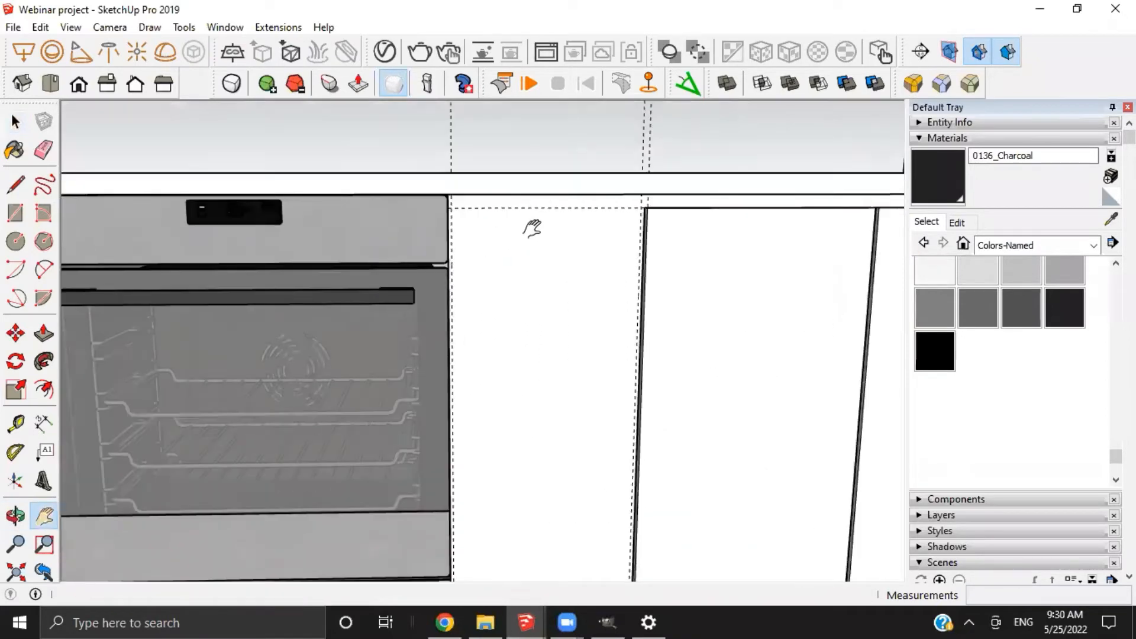
drag(532, 228, 448, 254)
scroll(447, 255, up, 1)
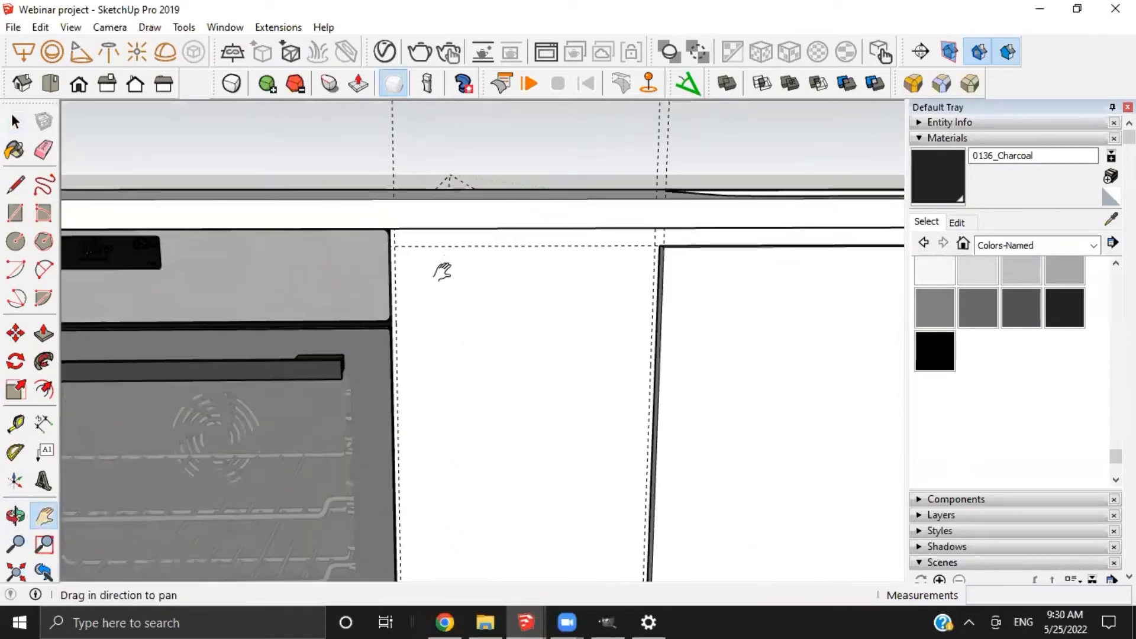
scroll(403, 251, up, 1)
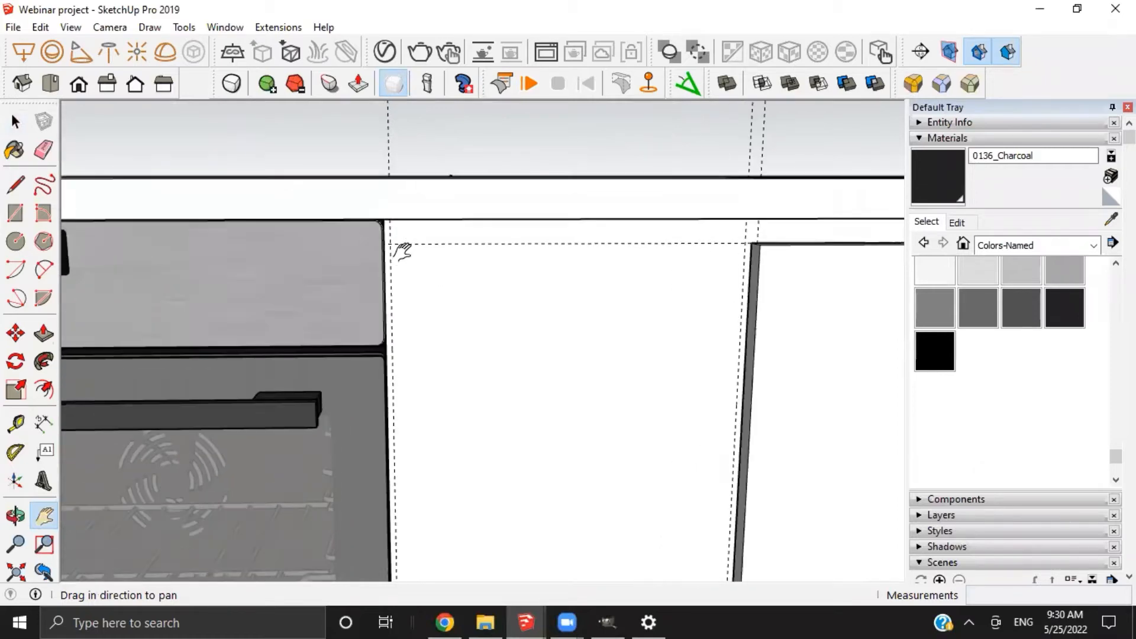
scroll(590, 330, down, 5)
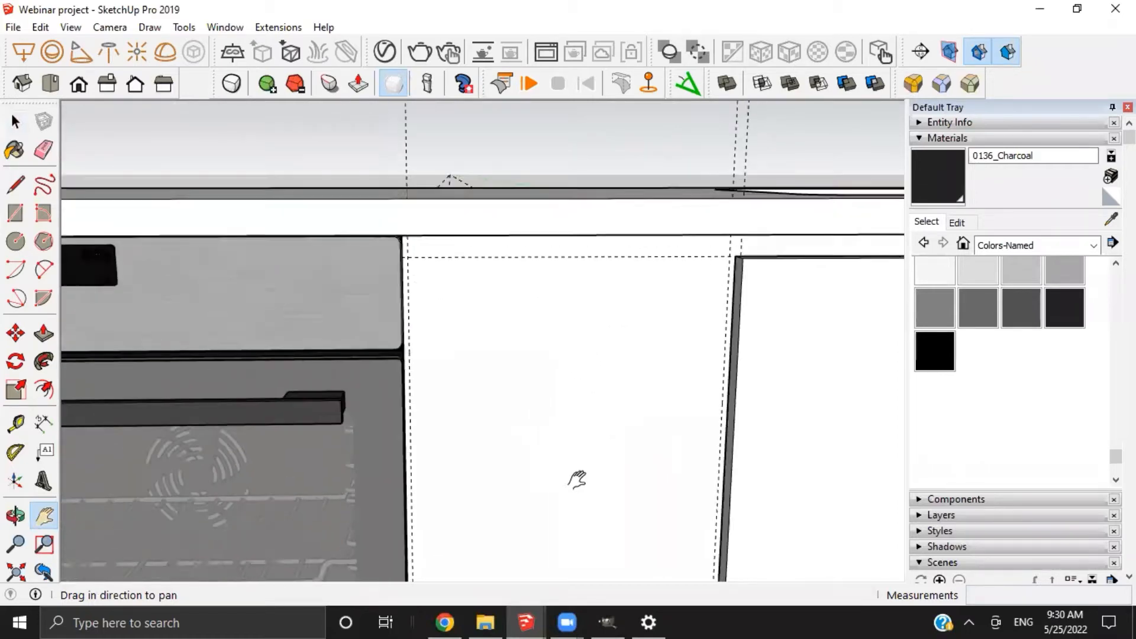
Place a horizontal guide across the bay level with the oven's lower edge
key(space)
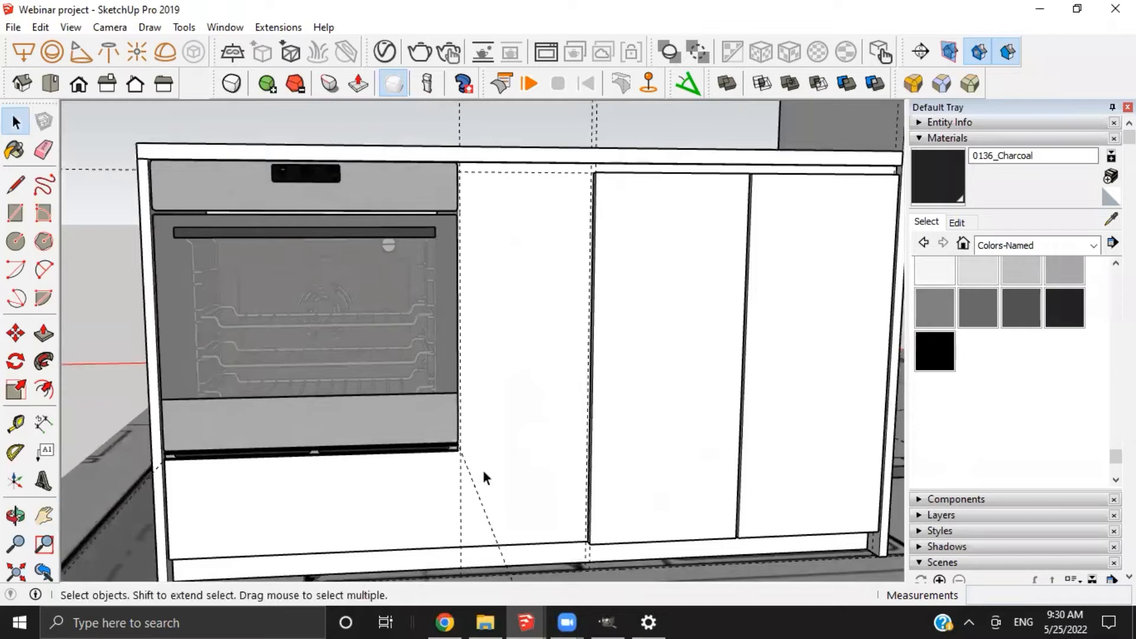
key(e)
key(t)
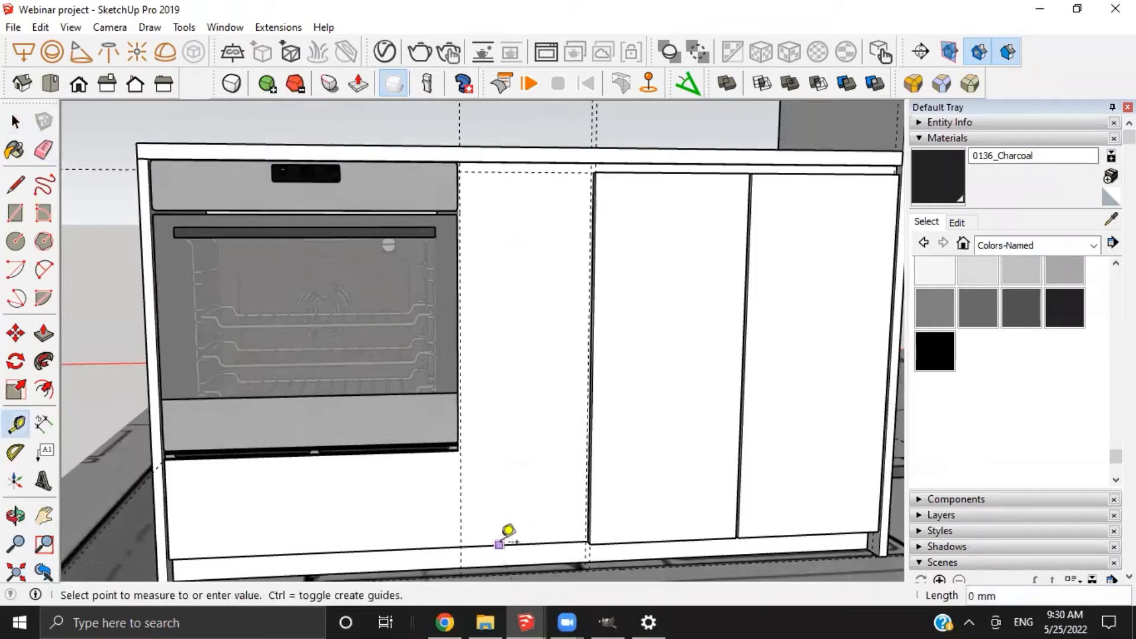
scroll(474, 448, up, 6)
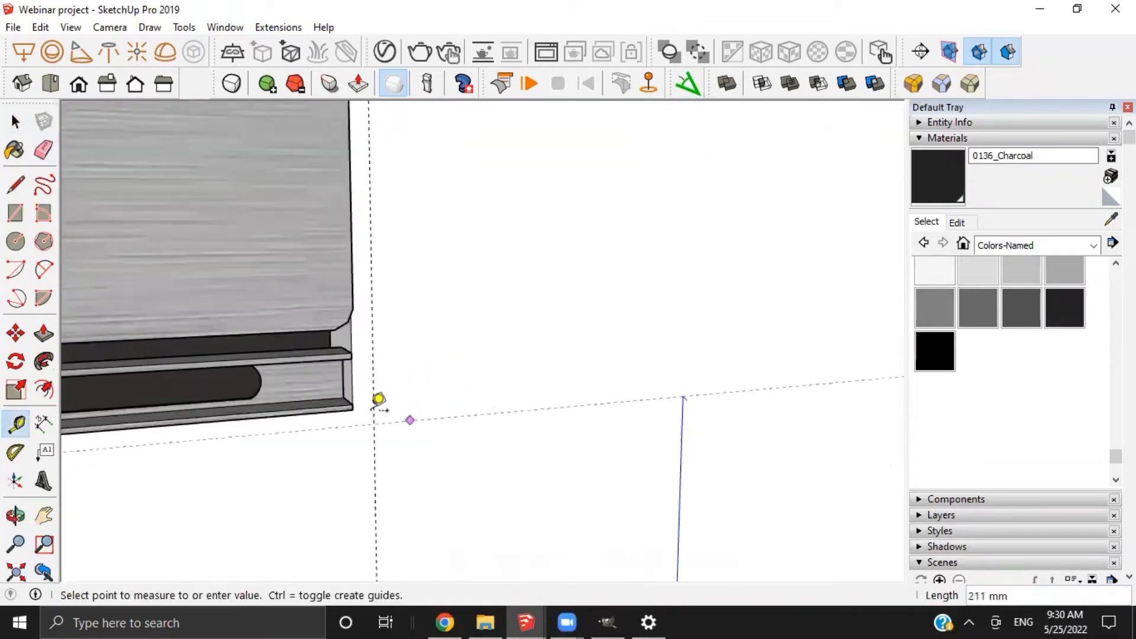
click(353, 408)
key(space)
scroll(461, 410, down, 9)
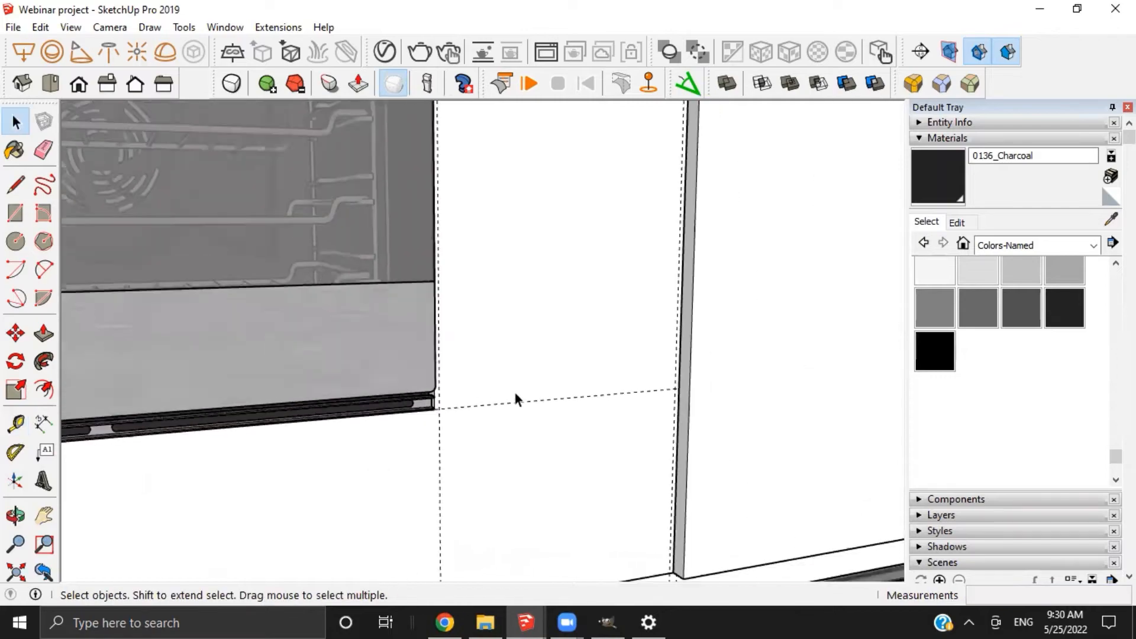
Place a horizontal guide one third of the bay height (590/3 mm) above the guide at the oven's lower edge
key(h)
middle_drag(558, 472, 538, 431)
scroll(581, 312, down, 2)
scroll(520, 458, down, 3)
middle_drag(468, 446, 460, 419)
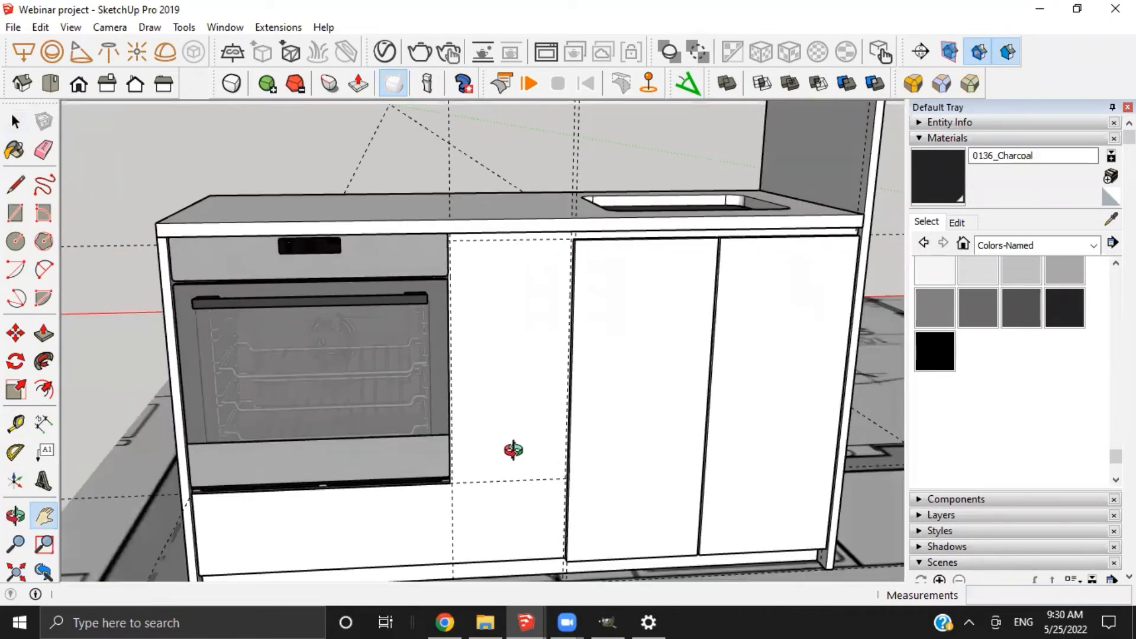
key(t)
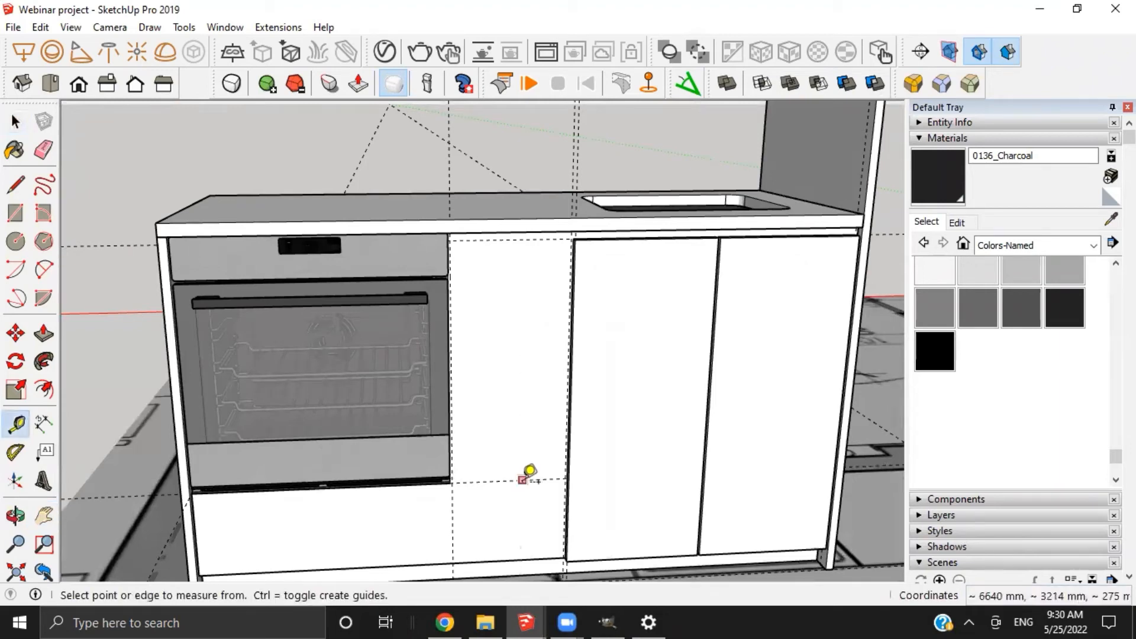
click(522, 479)
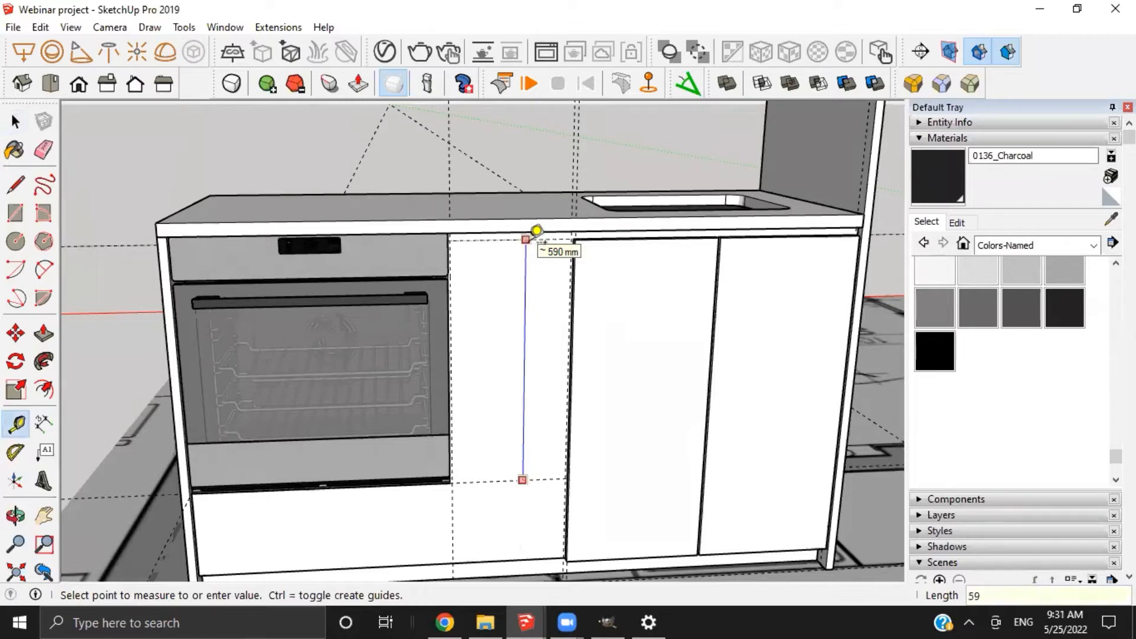
text(3)
key(Return)
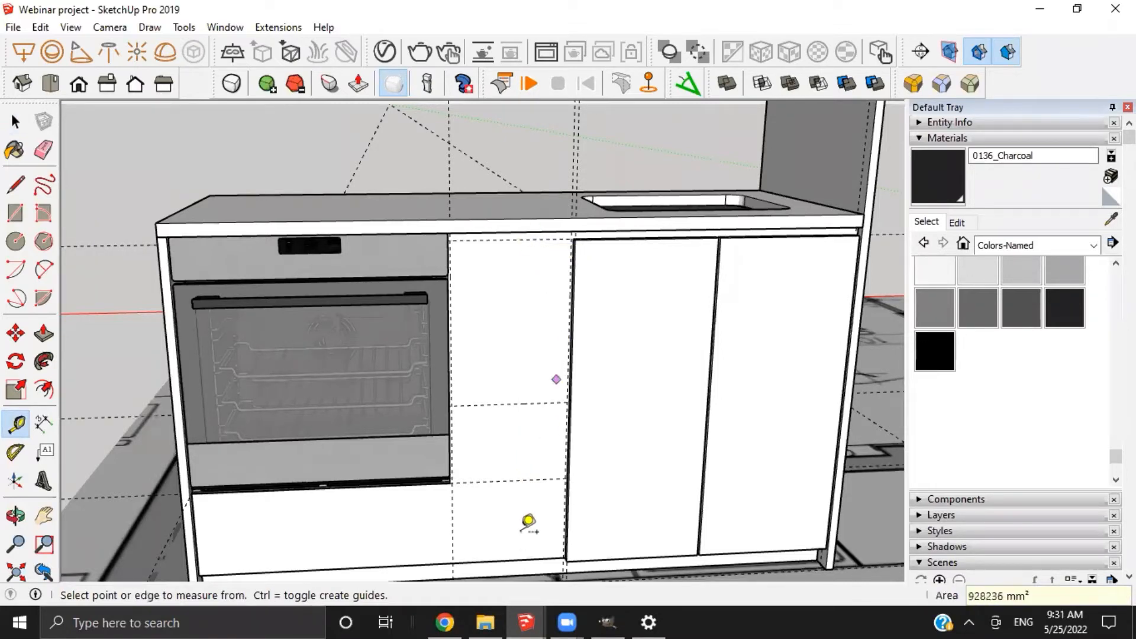
Place another horizontal guide 393/2 mm above the one-third guide, halfway to the bay's upper guide
middle_drag(518, 528, 582, 441)
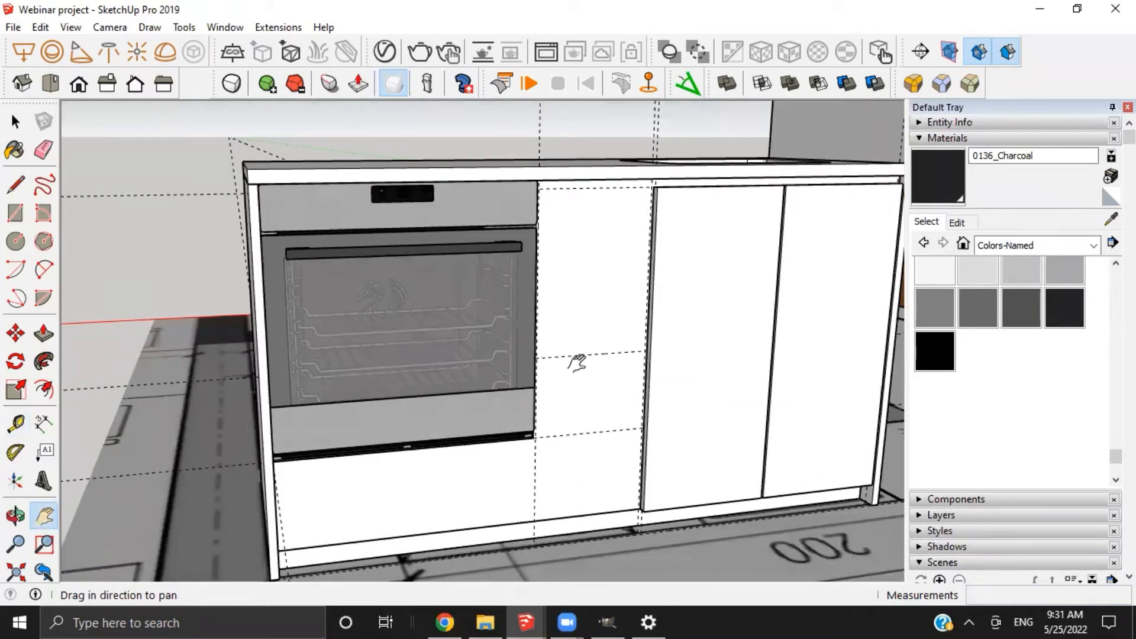
scroll(577, 362, up, 5)
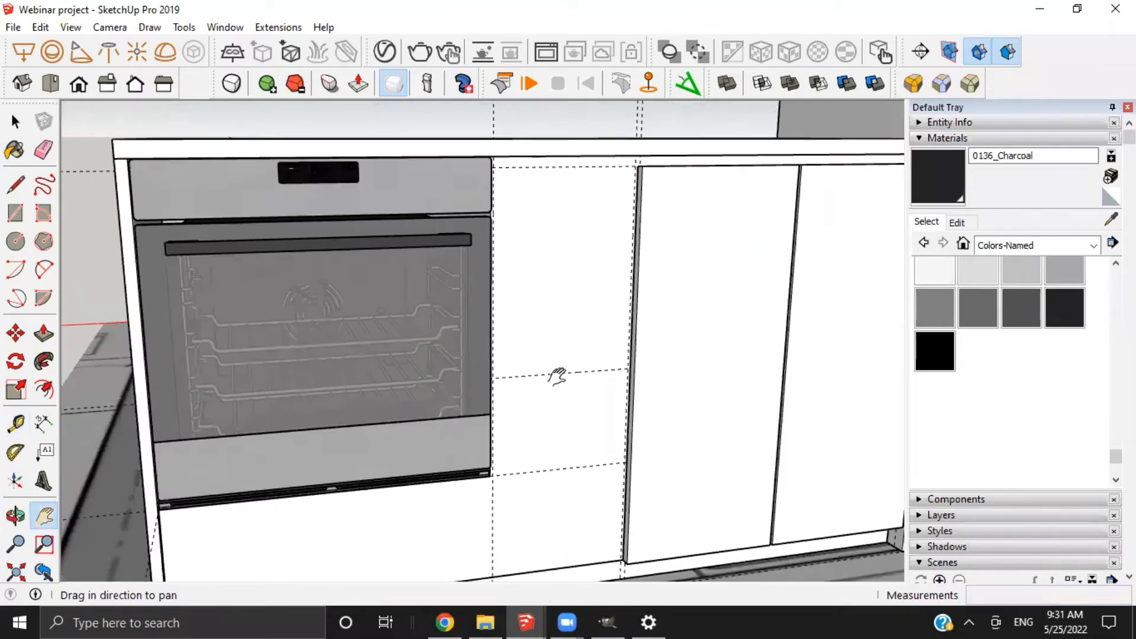
scroll(551, 395, down, 2)
shift+middle_drag(548, 441, 514, 328)
key(t)
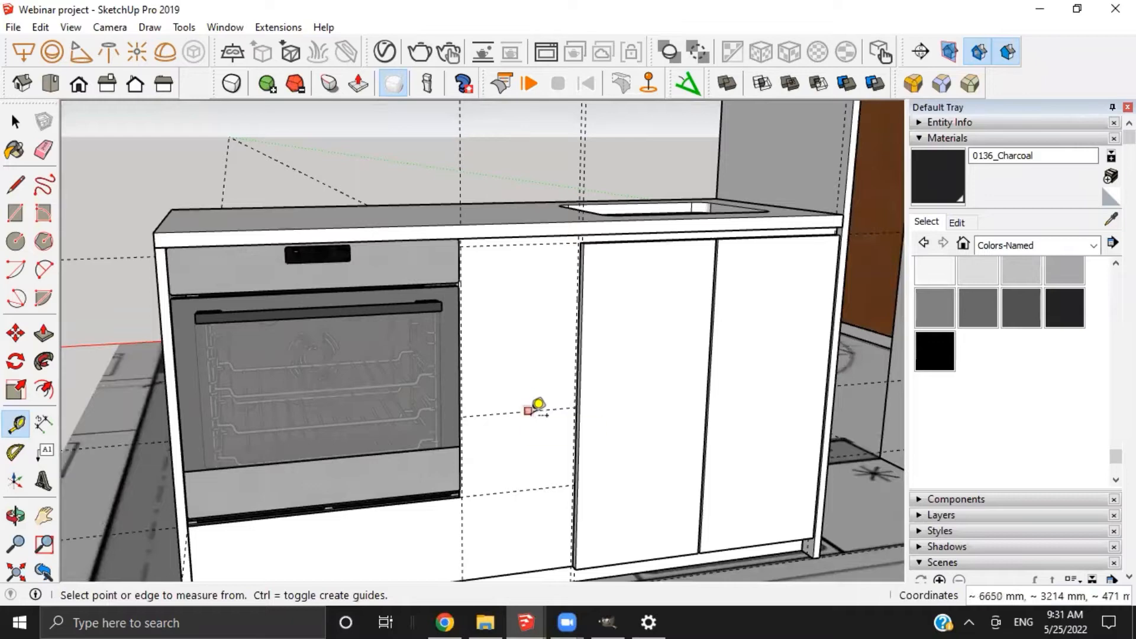
click(533, 410)
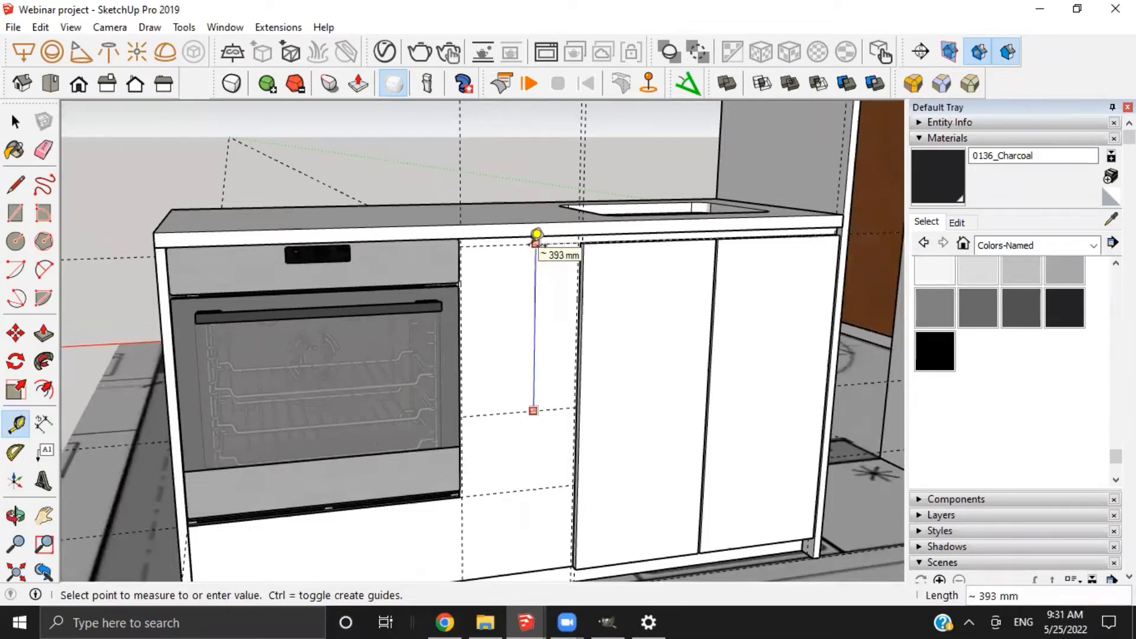
text(393/2)
key(Return)
Draw a rectangle about 196 mm high between the guides of the bay's upper third
scroll(518, 345, down, 2)
middle_drag(465, 294, 517, 231)
scroll(423, 382, up, 4)
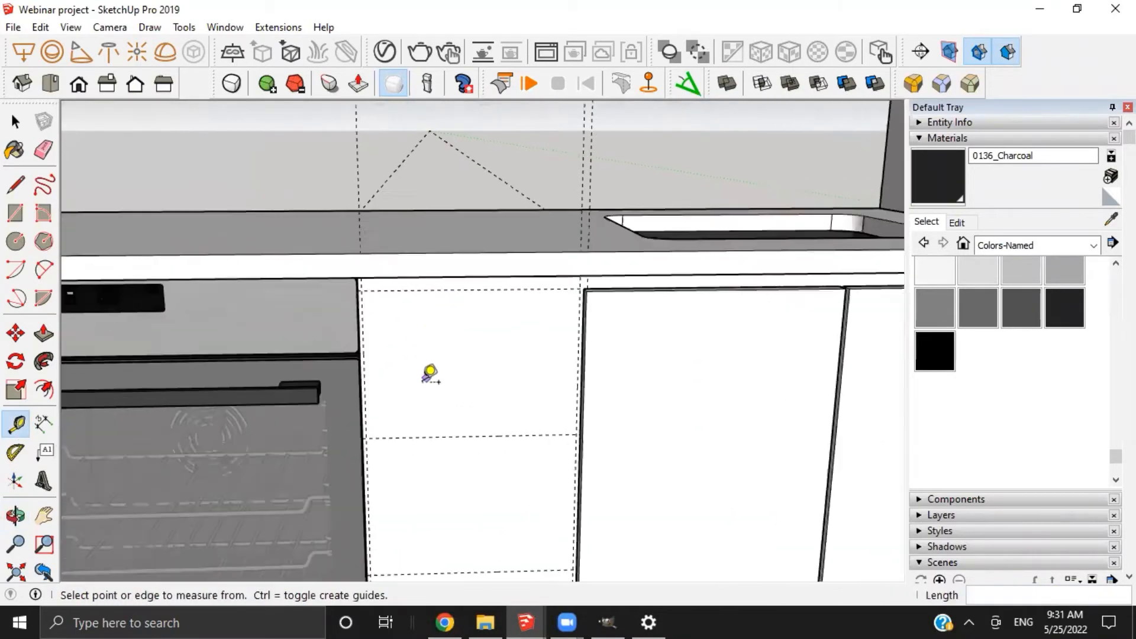
middle_drag(431, 373, 451, 332)
key(r)
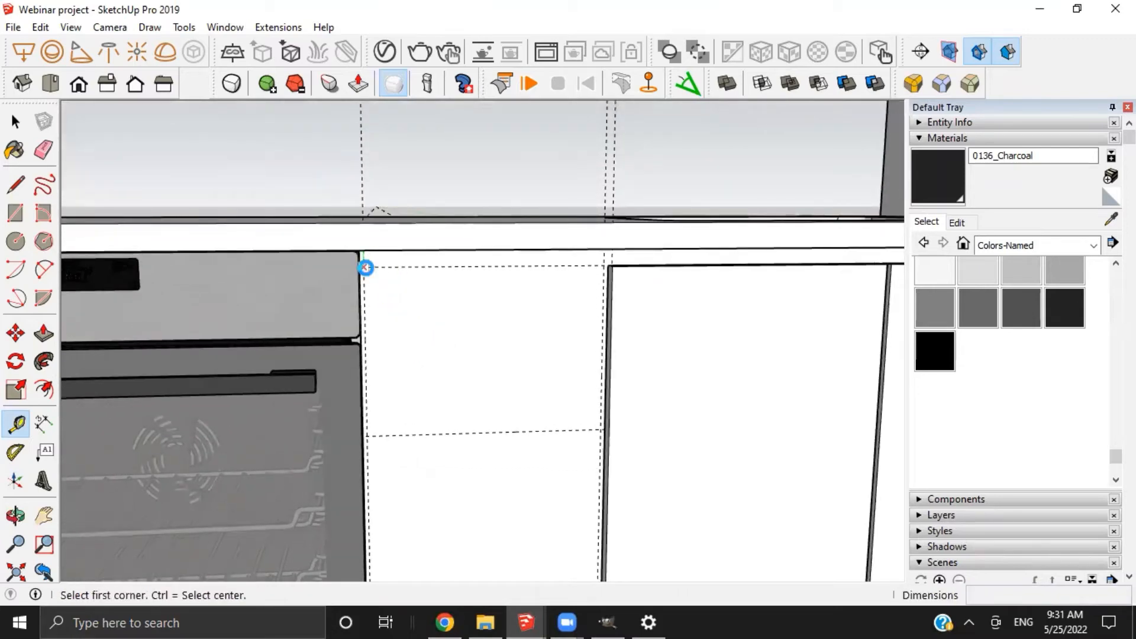
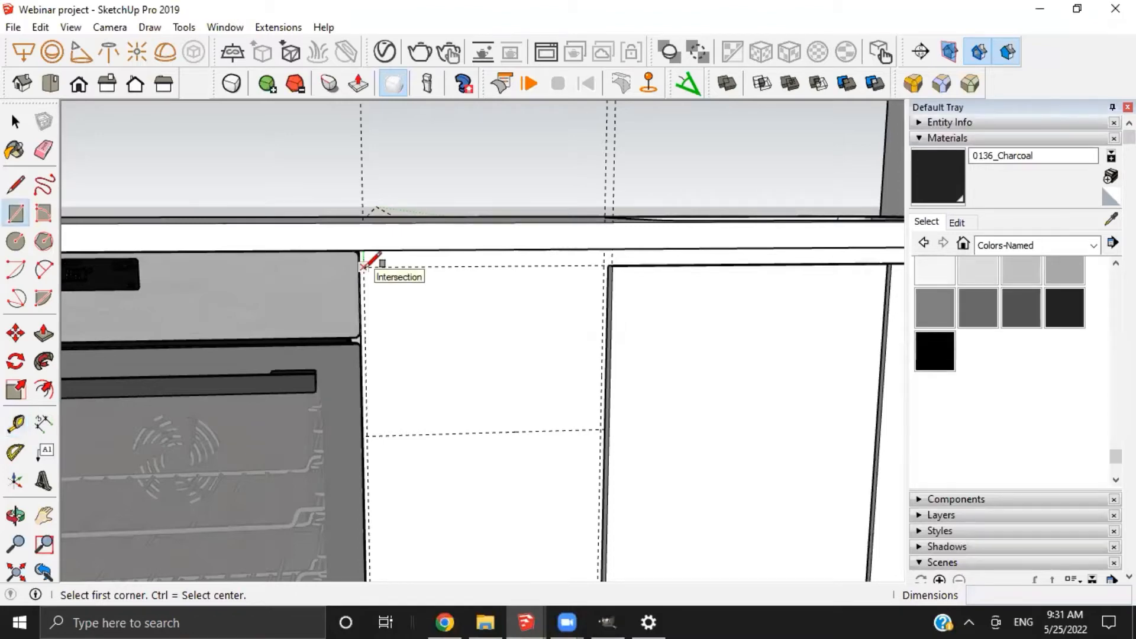
click(364, 265)
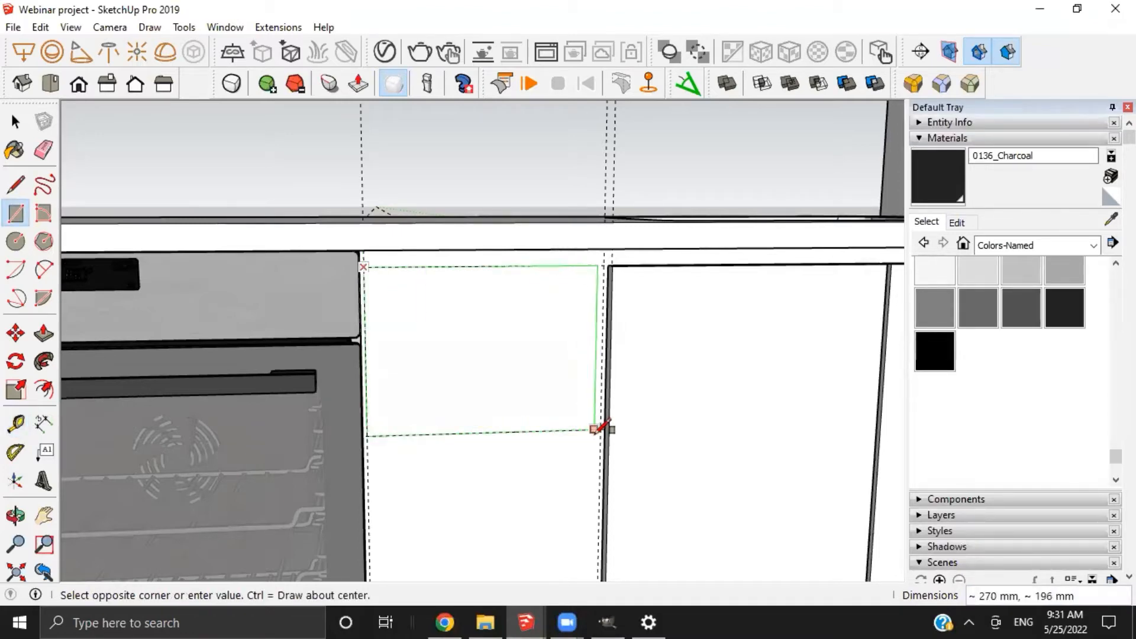
click(604, 433)
Group the rectangle and extrude its face 20 mm outward as a drawer front
middle_drag(527, 373, 583, 398)
key(space)
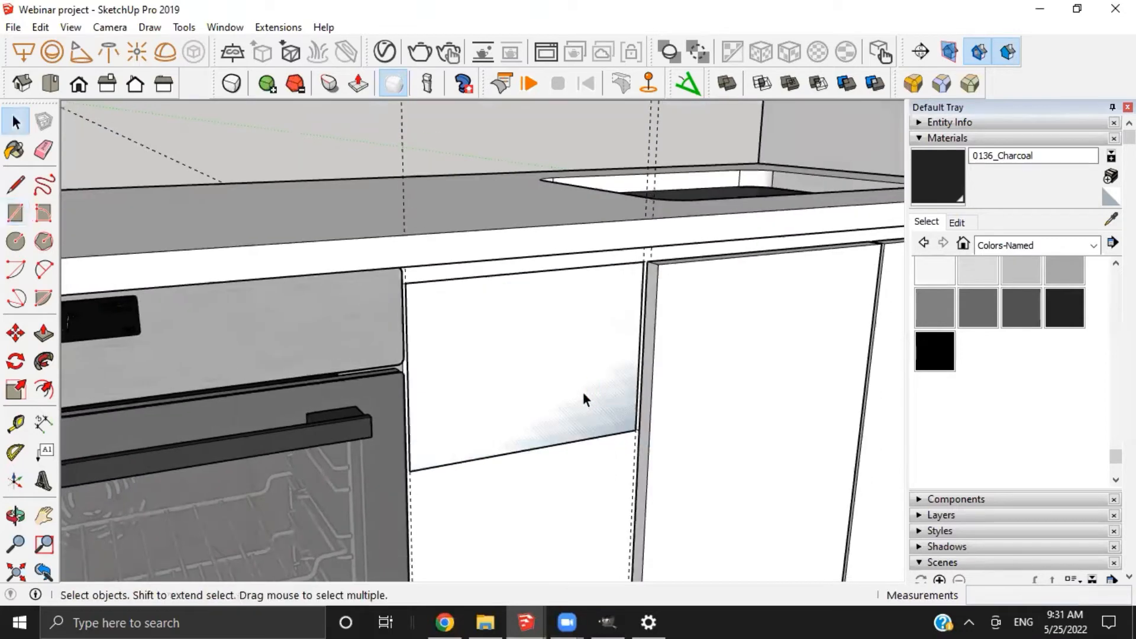
double_click(583, 393)
key(ctrl+g)
double_click(583, 393)
key(p)
click(583, 393)
text(20)
key(Return)
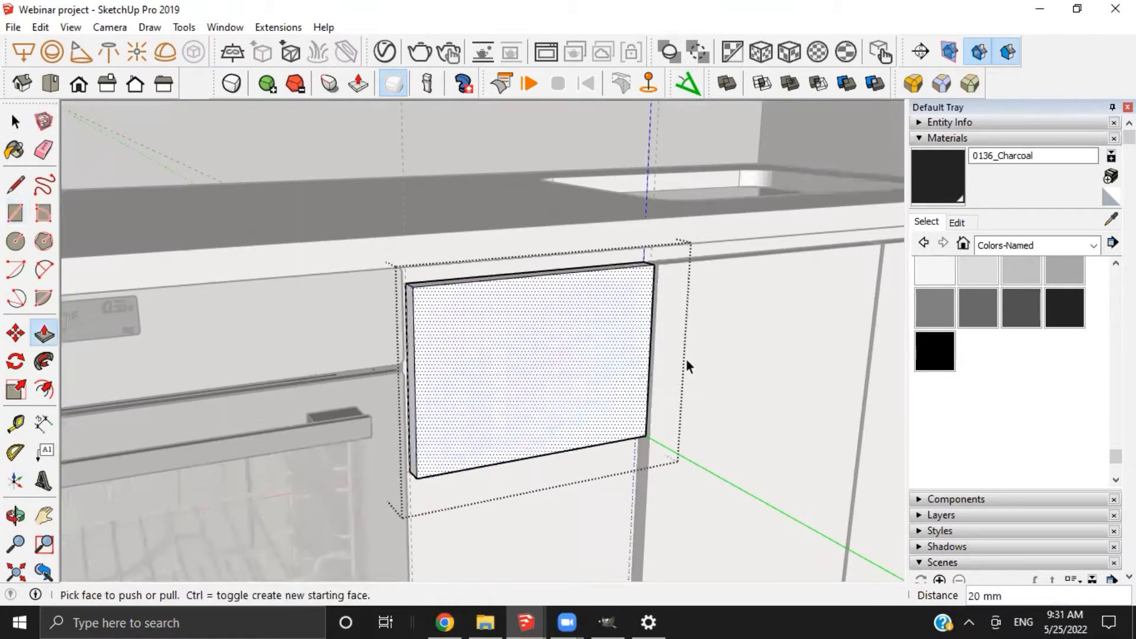
Turn the drawer front's geometry into a component with the default settings and leave its group
middle_drag(686, 358, 520, 312)
double_click(519, 311)
key(g)
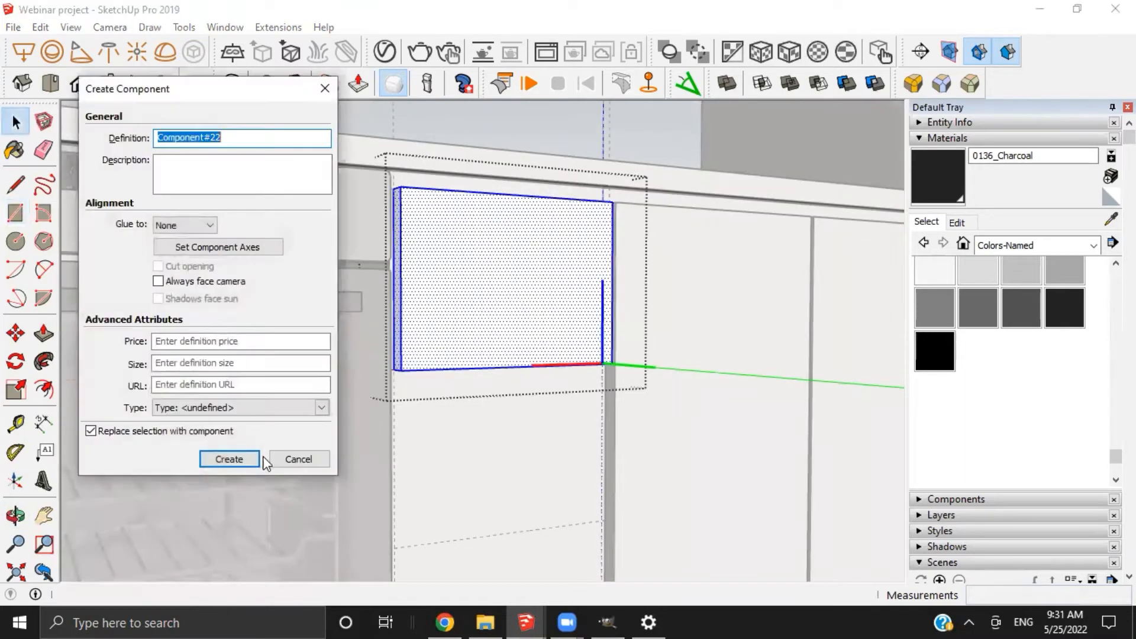
click(228, 459)
key(Escape)
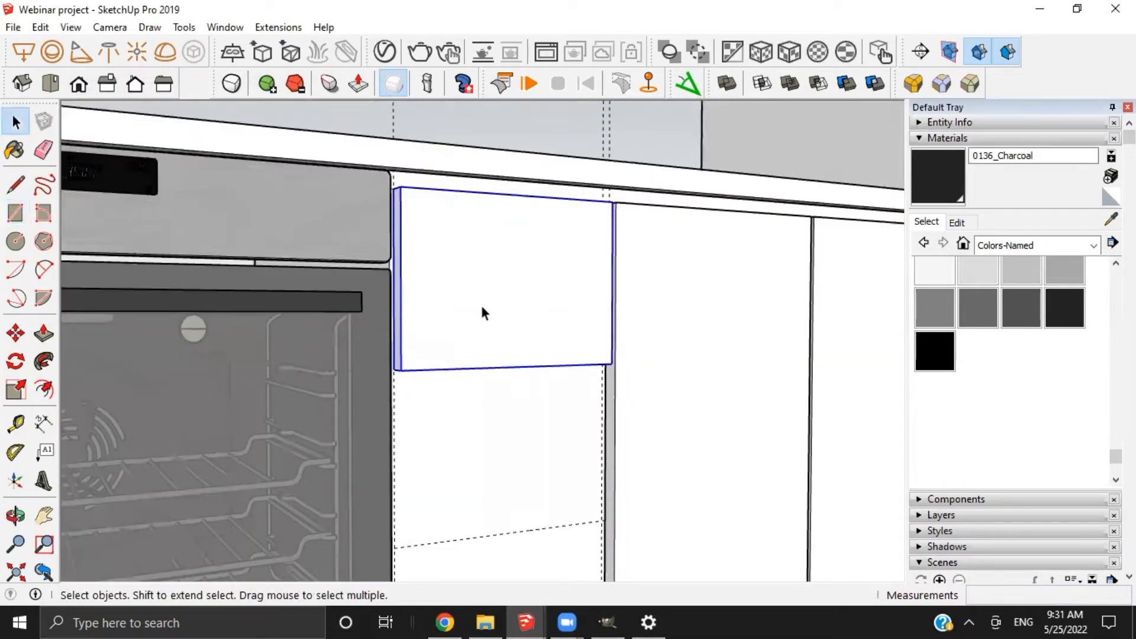
Copy the drawer front downward, leaving a 20 mm gap beneath the first one
key(m)
key(ctrl)
click(482, 304)
click(480, 503)
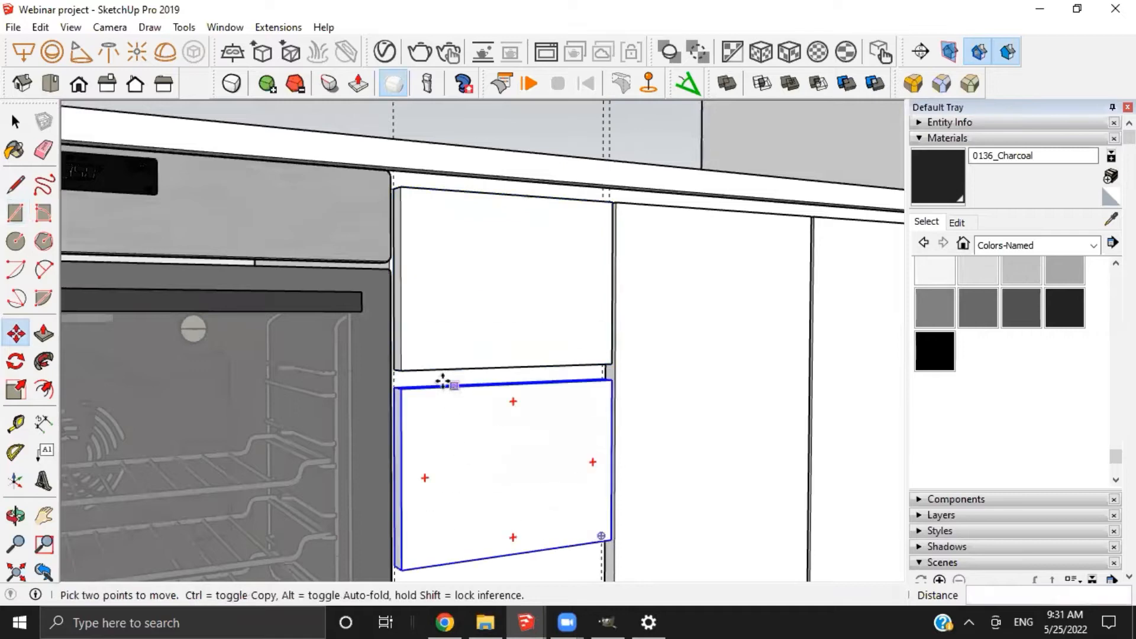
scroll(444, 382, up, 3)
middle_drag(582, 339, 501, 379)
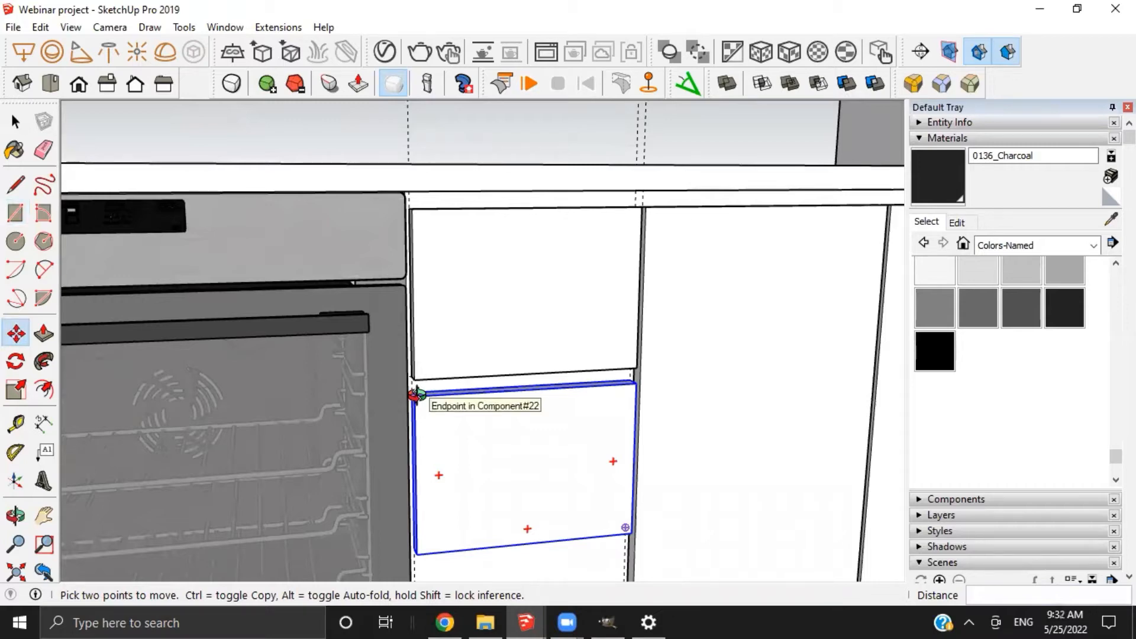
scroll(414, 393, up, 3)
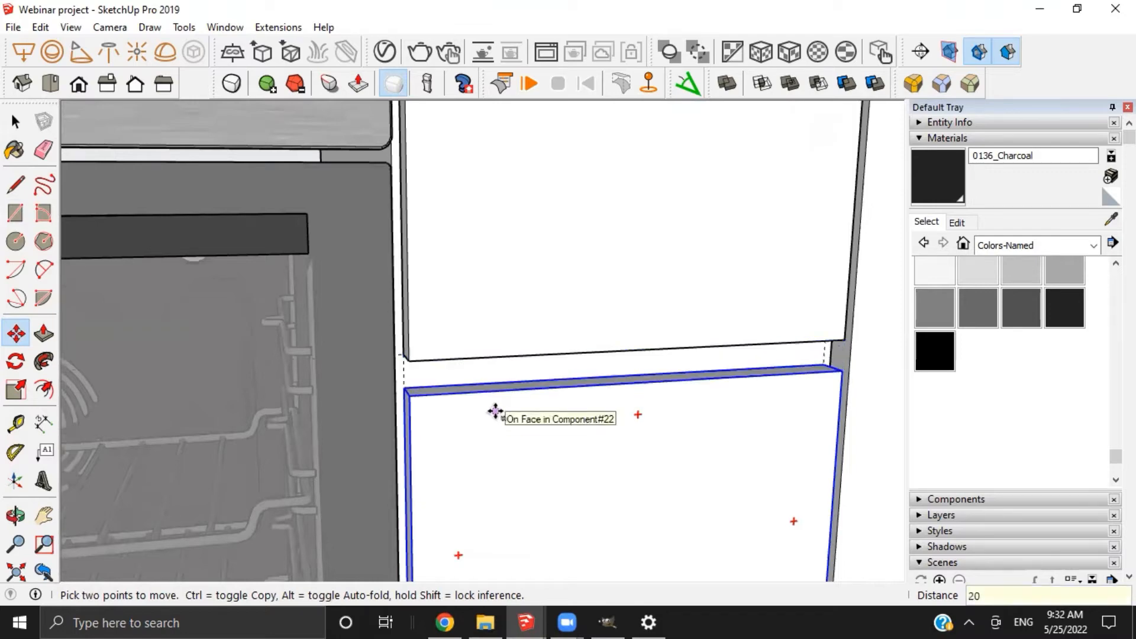
scroll(495, 411, down, 6)
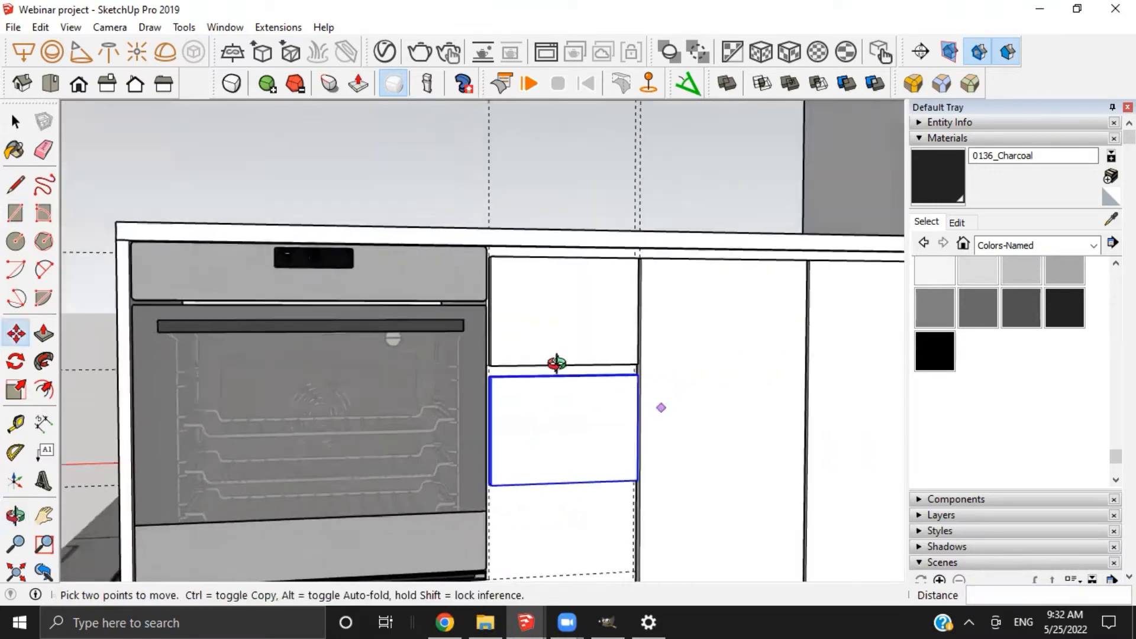
Copy the second drawer front downward as a third one, separated by a matching narrow gap
scroll(556, 364, up, 3)
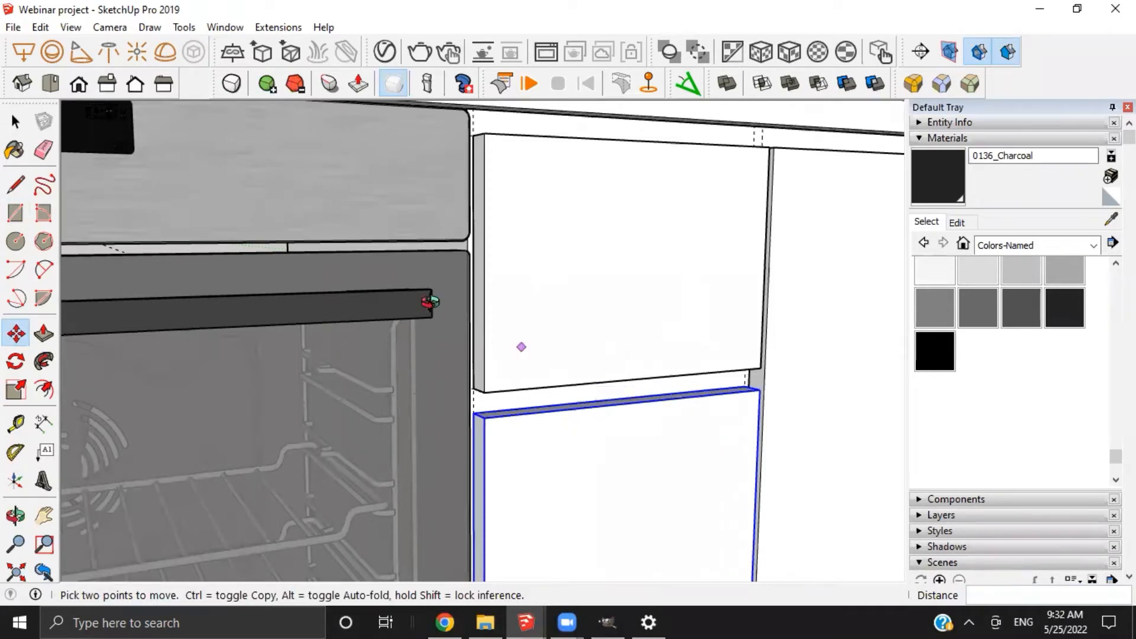
scroll(461, 317, down, 7)
mouse_move(502, 327)
middle_down()
mouse_move(643, 363)
mouse_move(502, 360)
mouse_move(525, 355)
mouse_move(494, 330)
middle_up()
scroll(495, 329, up, 3)
key(m)
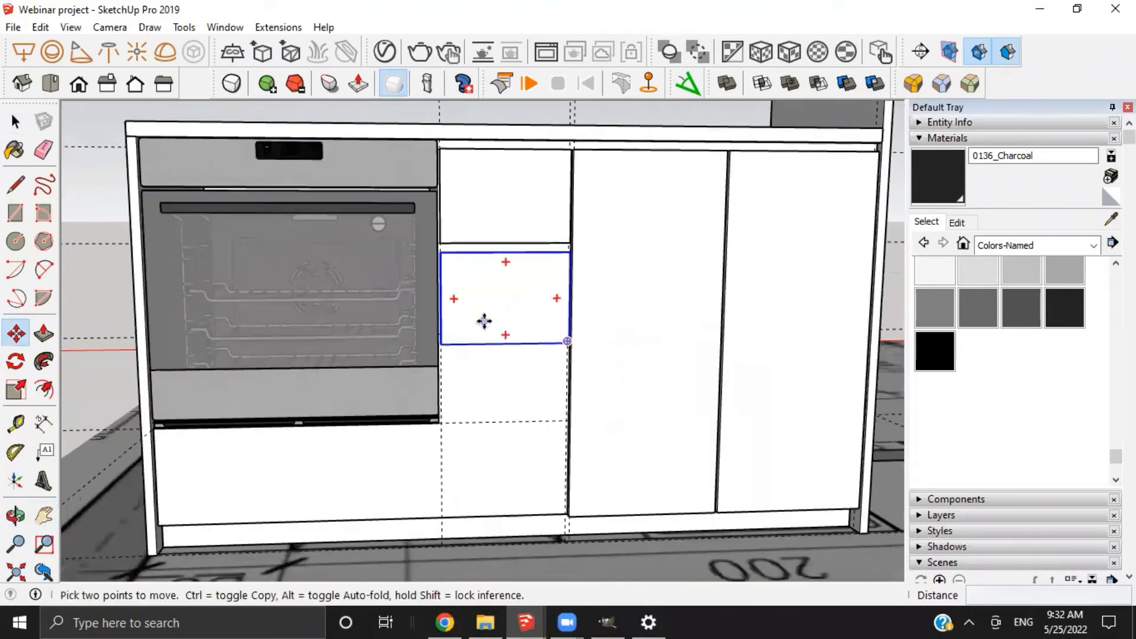
key(ctrl)
click(484, 321)
scroll(446, 364, up, 5)
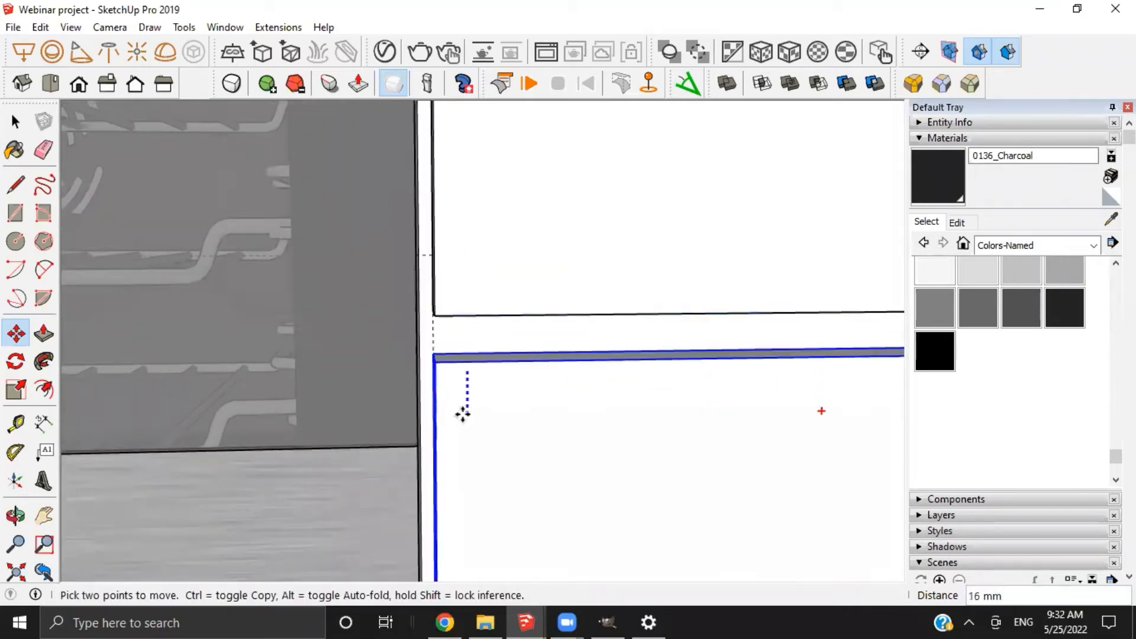
key(Return)
key(space)
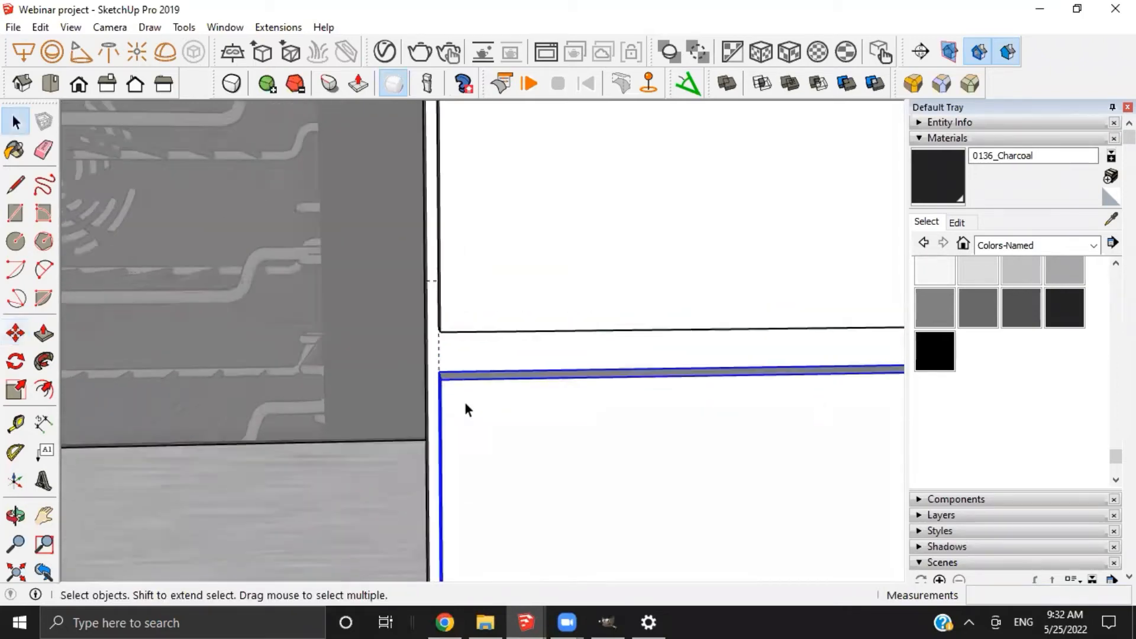
Scale the three drawer fronts together vertically to 0.93 so their lowest edge meets the oven's bottom line
scroll(464, 406, down, 5)
shift+middle_drag(487, 451, 514, 327)
scroll(500, 408, up, 5)
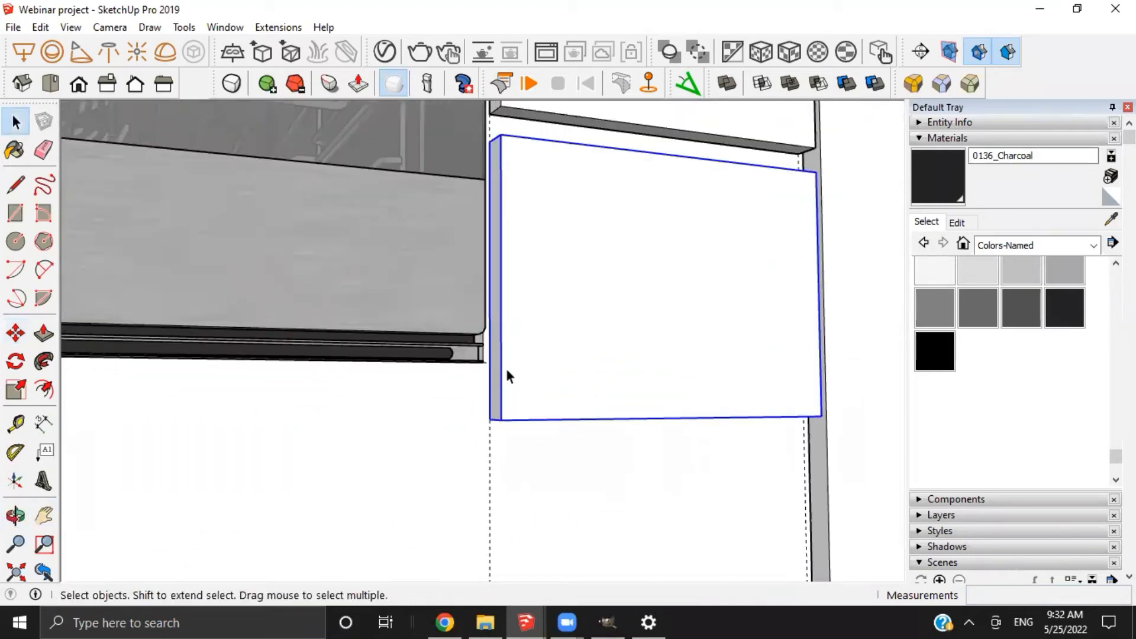
scroll(511, 365, down, 4)
mouse_move(530, 365)
shift+middle_down()
mouse_move(516, 515)
mouse_move(520, 411)
mouse_move(550, 471)
shift+middle_up()
scroll(521, 497, down, 2)
scroll(553, 472, up, 3)
key(s)
scroll(553, 471, up, 2)
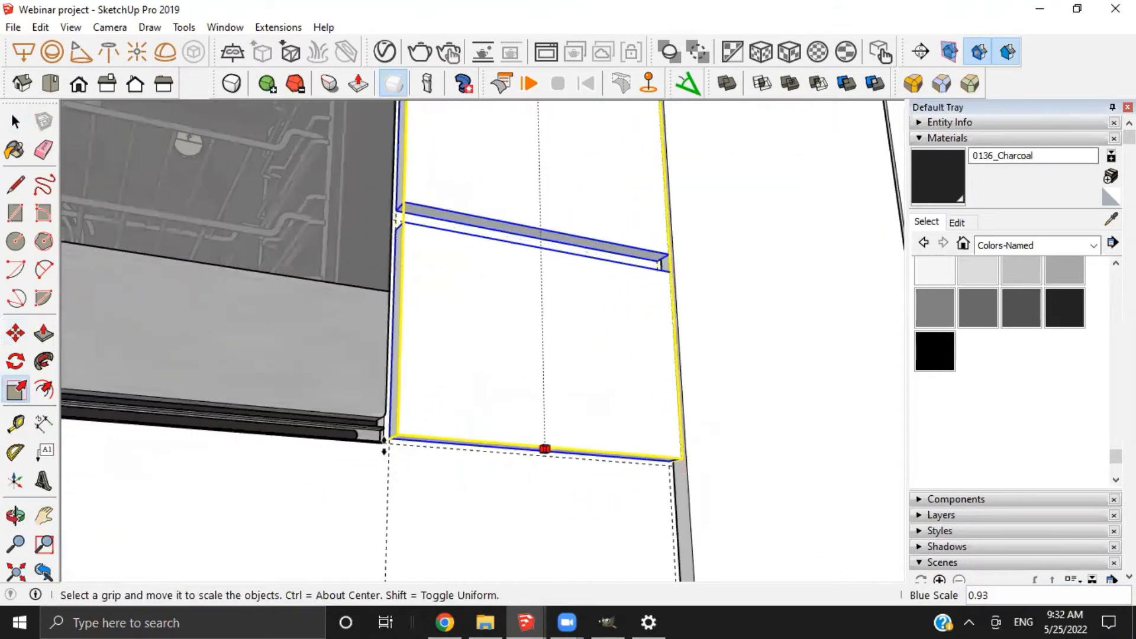
click(384, 442)
middle_drag(540, 339, 453, 409)
key(space)
Copy the lowest drawer front downward and position the copy about 20 mm beneath it
scroll(454, 410, down, 3)
middle_drag(410, 463, 472, 360)
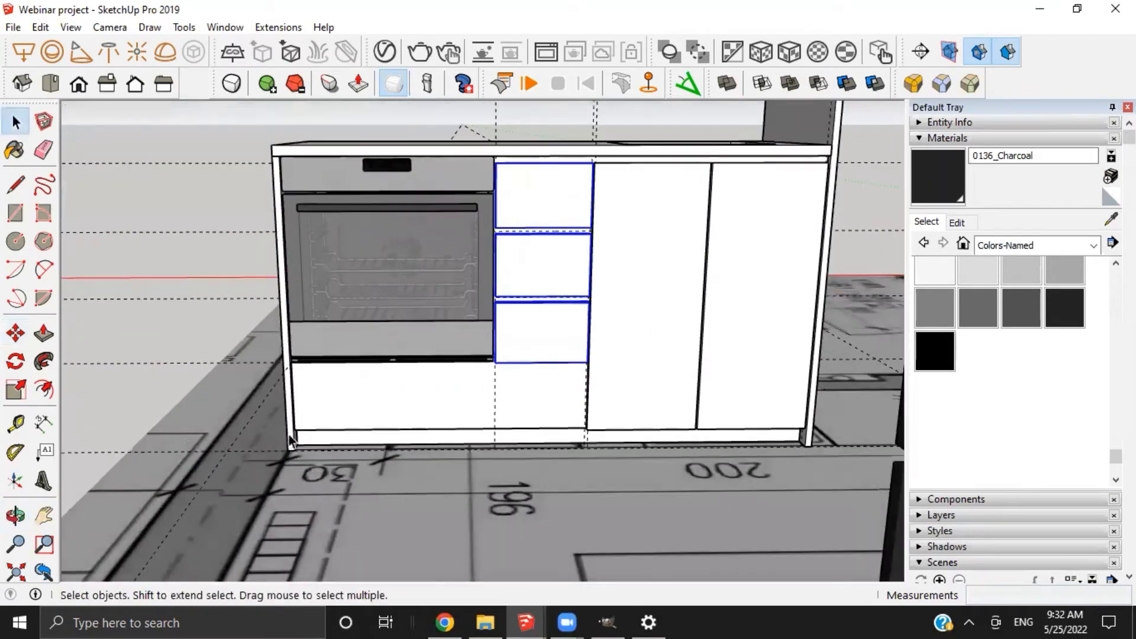
scroll(710, 307, up, 5)
scroll(739, 320, down, 5)
shift+middle_drag(739, 320, 462, 372)
click(532, 284)
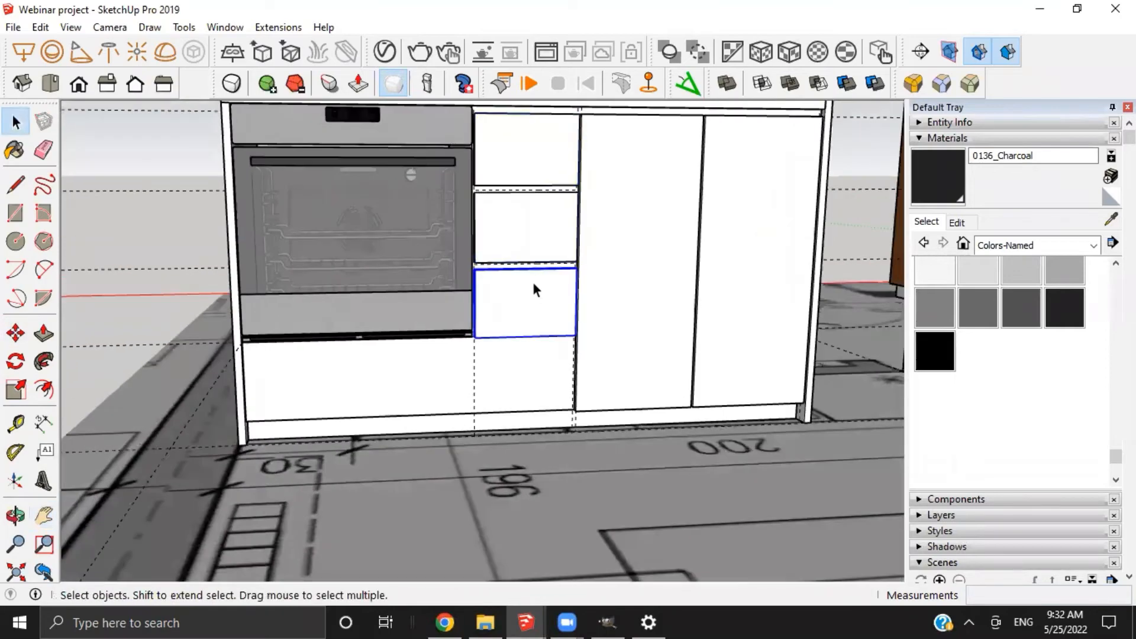
scroll(533, 284, up, 1)
key(m)
scroll(544, 311, up, 2)
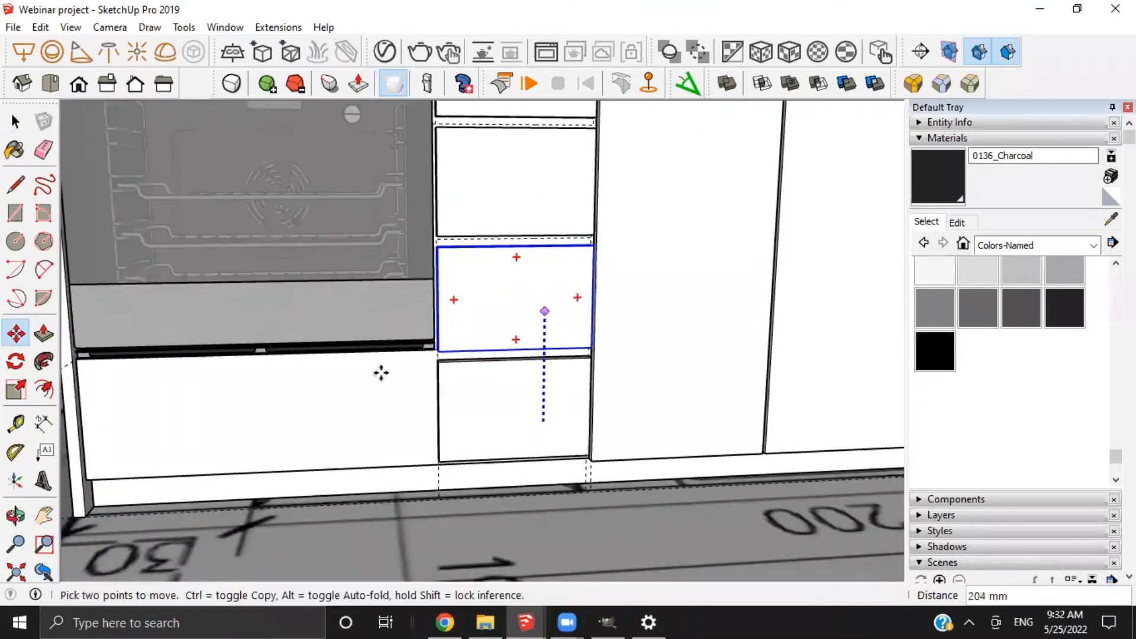
key(Escape)
scroll(387, 367, up, 2)
scroll(458, 352, up, 2)
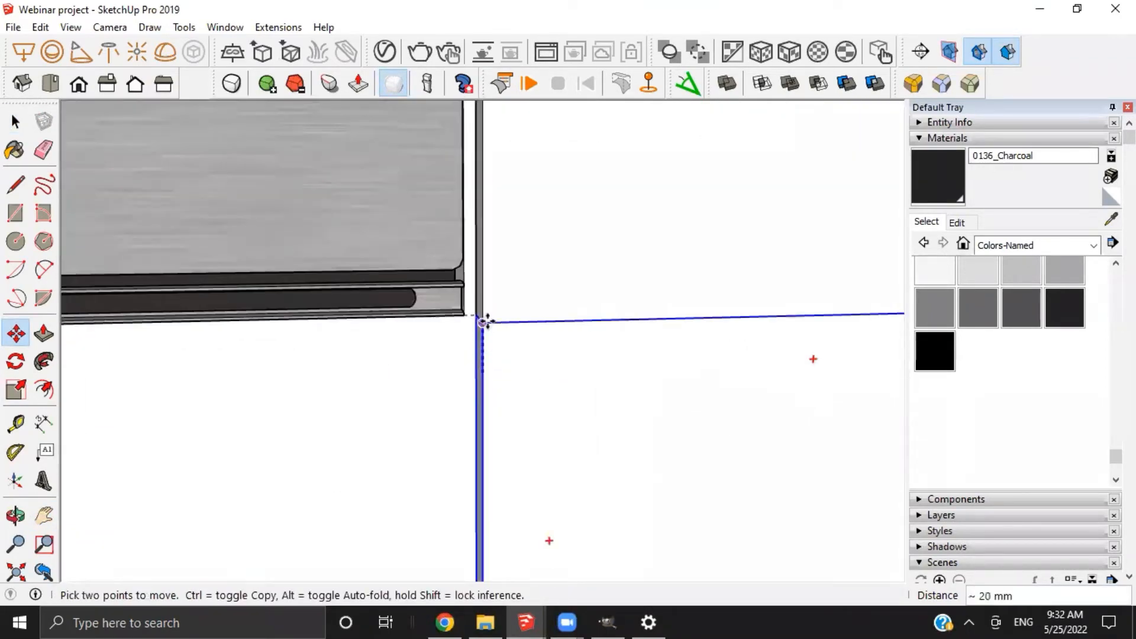
key(space)
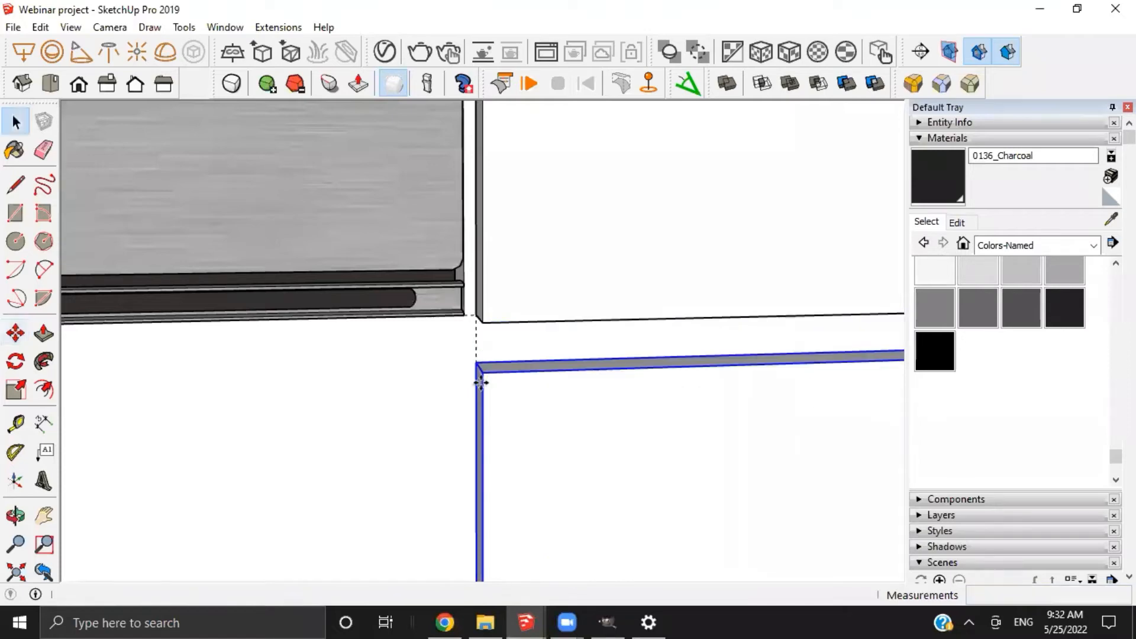
Scale the new bottom front vertically so its lower edge fits the top of the plinth
scroll(495, 322, down, 6)
middle_drag(633, 406, 618, 350)
scroll(556, 430, up, 4)
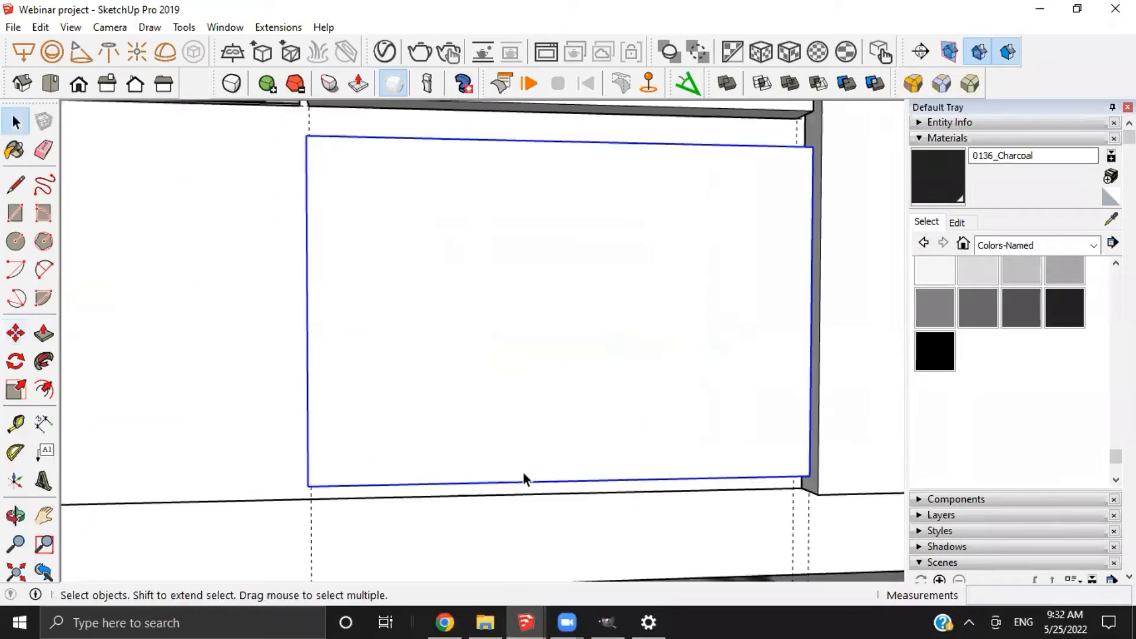
middle_drag(523, 477, 682, 380)
key(s)
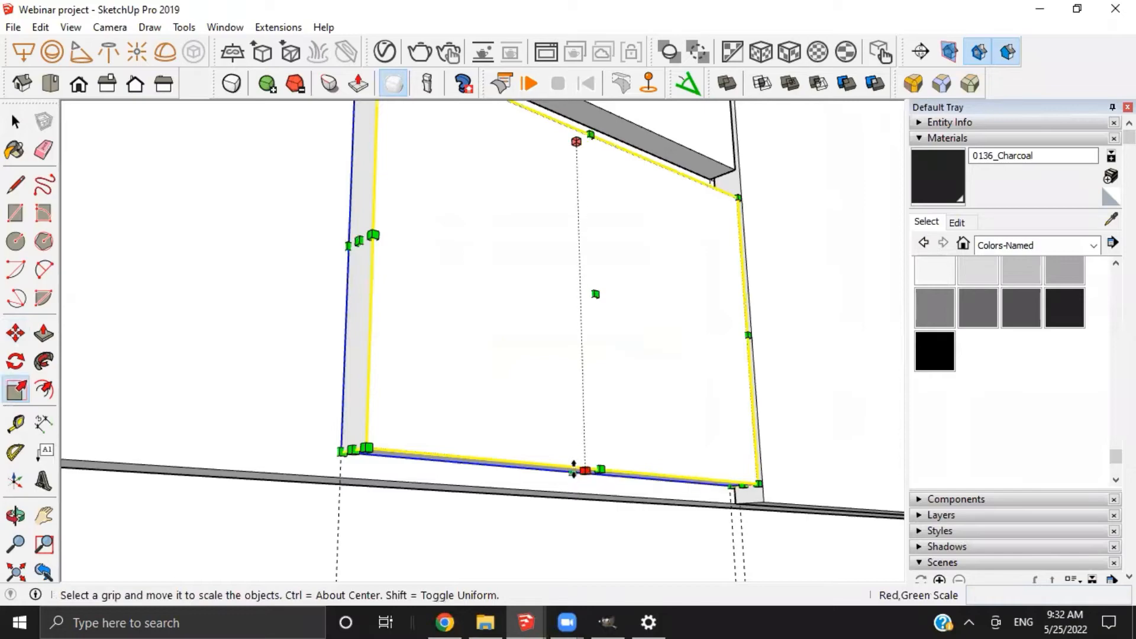
middle_drag(399, 350, 380, 436)
Stretch the bottom front sideways beneath the oven to a red-axis scale of 3.00
scroll(381, 436, down, 6)
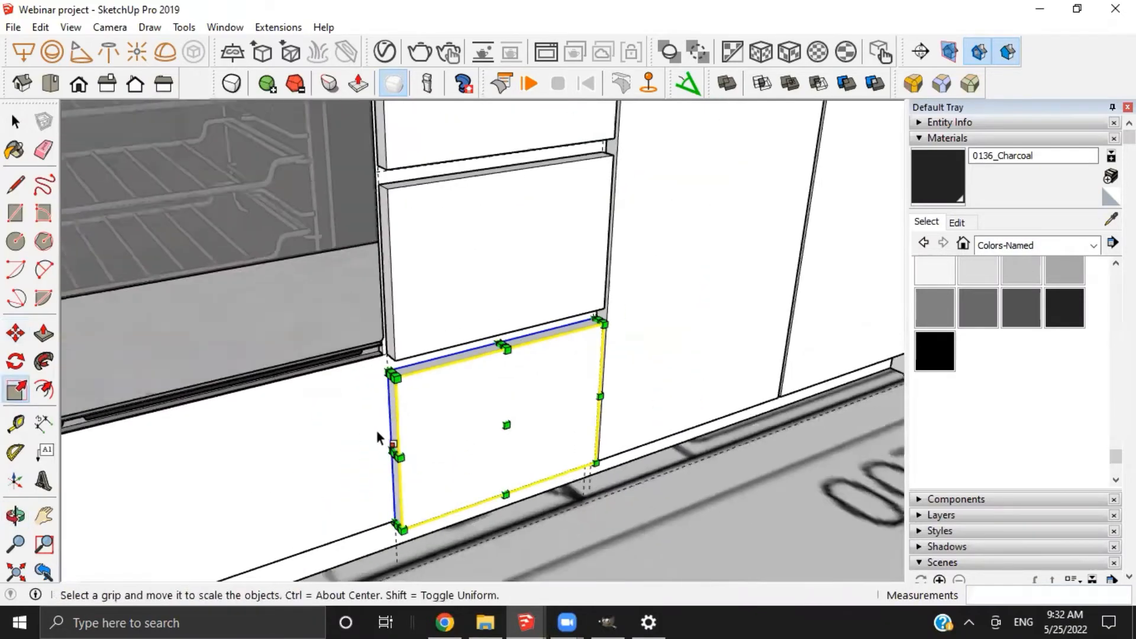
shift+middle_drag(556, 308, 639, 355)
scroll(683, 361, up, 3)
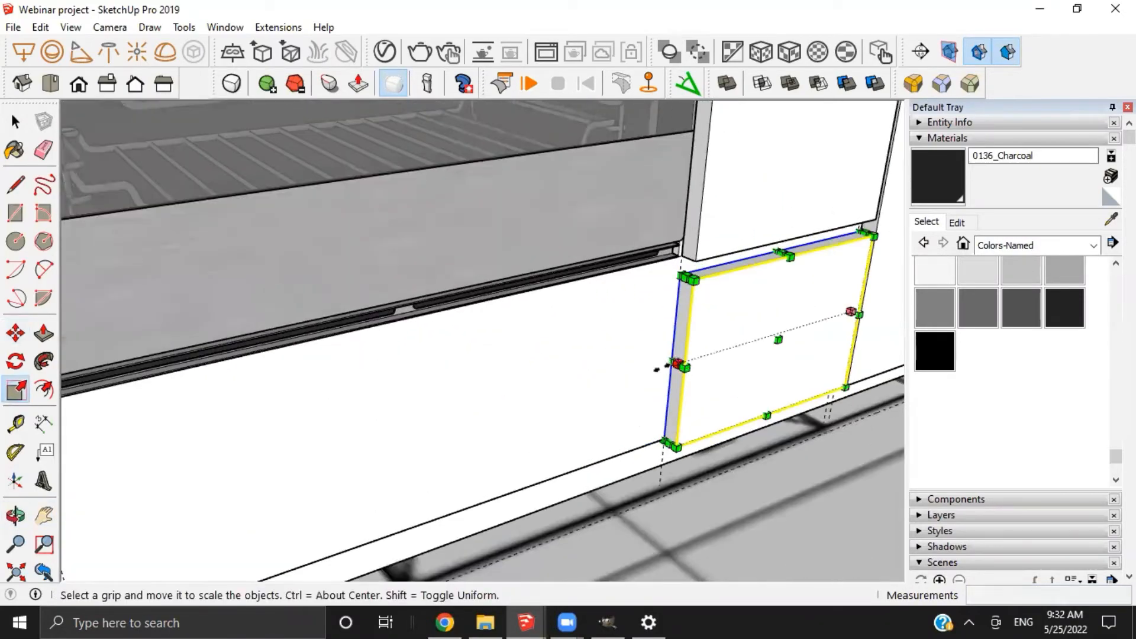
scroll(330, 391, down, 4)
scroll(220, 408, up, 4)
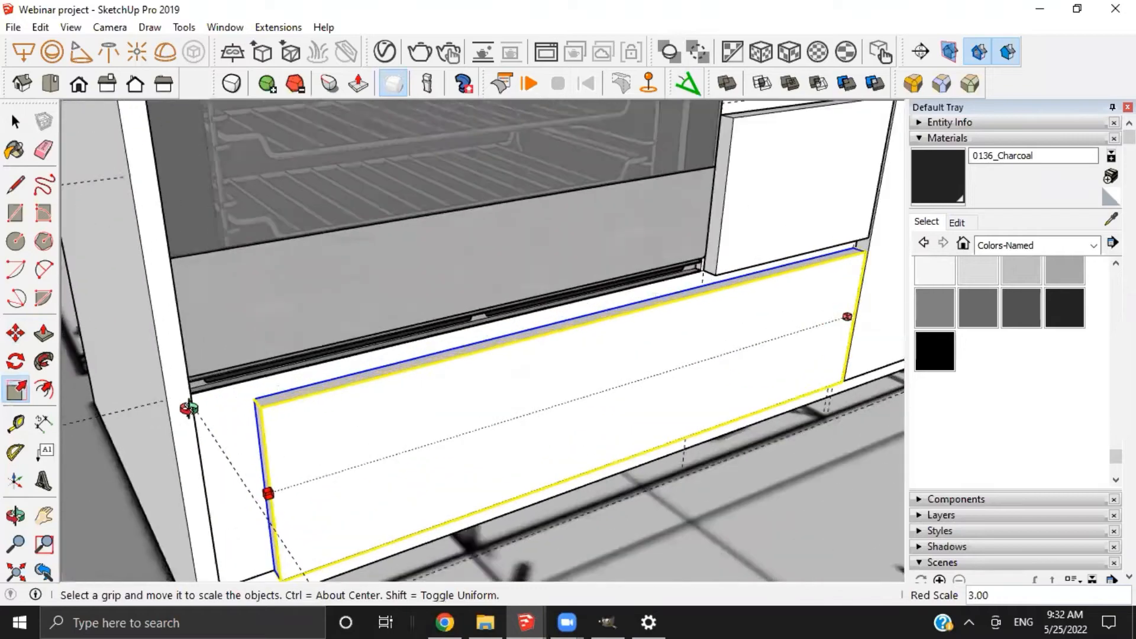
middle_drag(187, 406, 119, 391)
key(Escape)
Place a vertical guide just inside the cabinet's oven-side panel and widen the bottom front to it, scaling about 1.06
scroll(120, 396, up, 5)
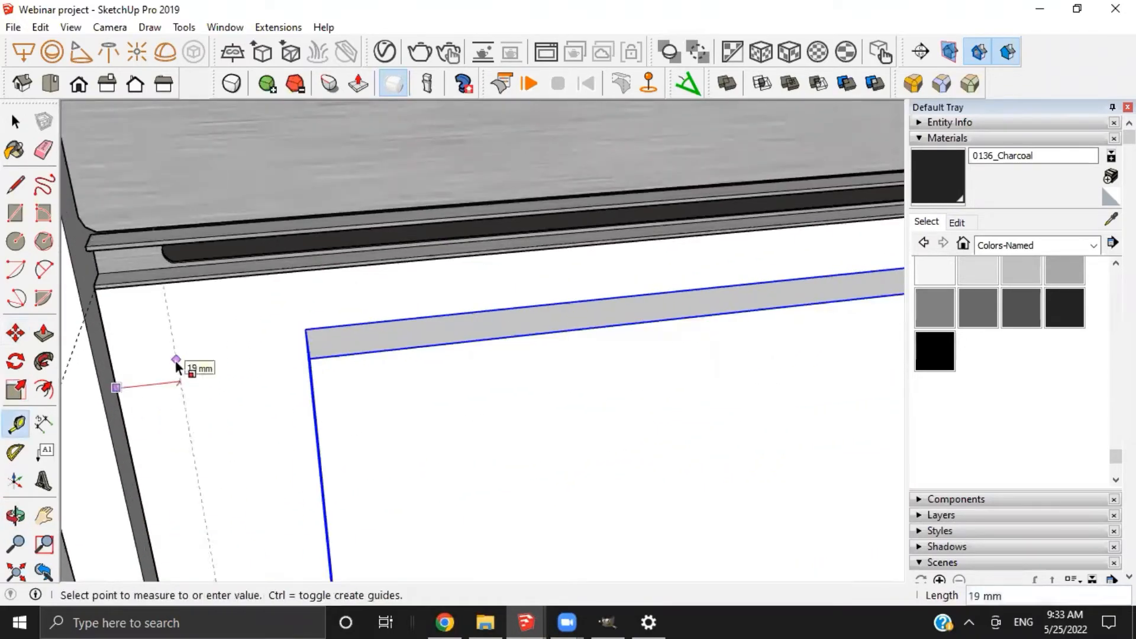
scroll(200, 395, down, 4)
middle_drag(200, 398, 331, 363)
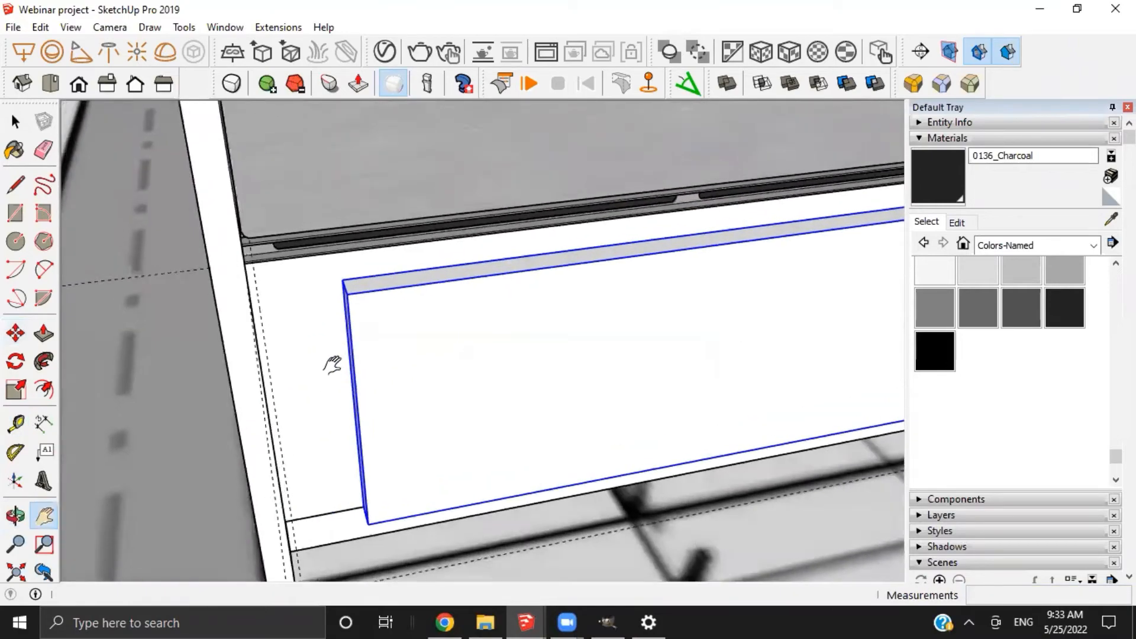
scroll(329, 371, up, 3)
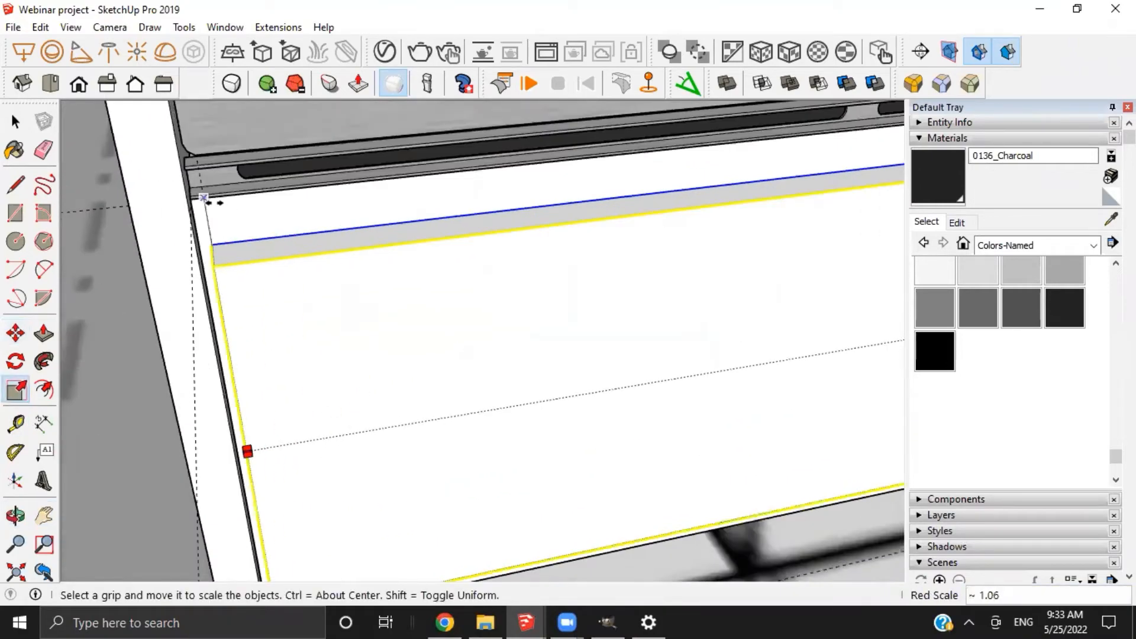
scroll(274, 268, down, 8)
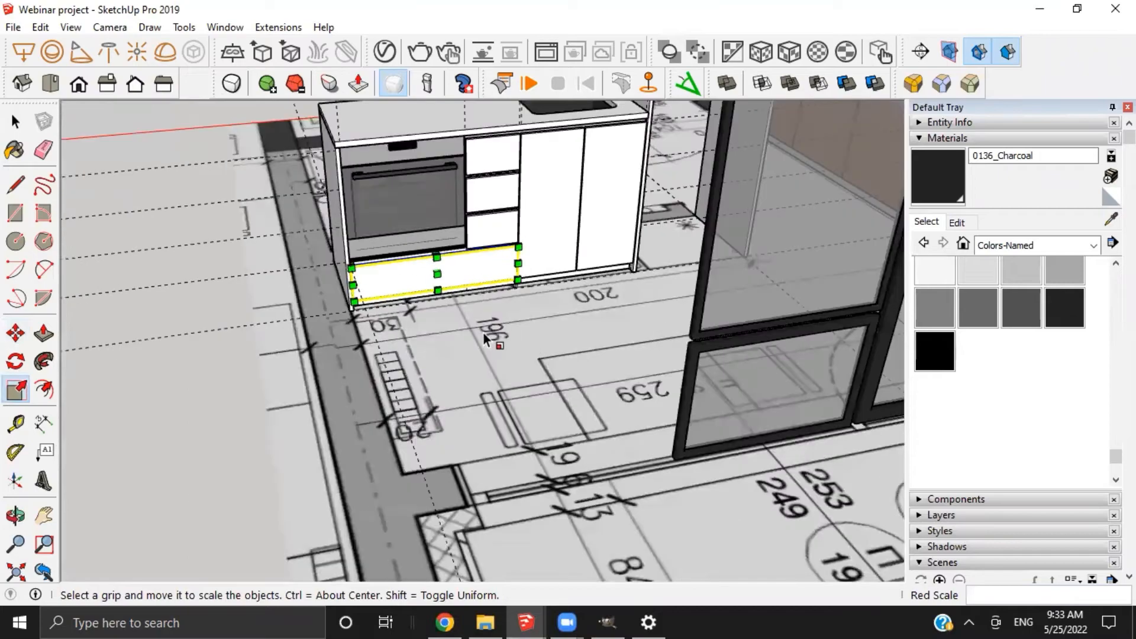
key(space)
Move the oven outward to line up with the neighbouring drawer fronts
mouse_move(485, 338)
shift+middle_down()
mouse_move(367, 393)
mouse_move(236, 292)
mouse_move(489, 185)
mouse_move(588, 244)
mouse_move(684, 246)
mouse_move(467, 268)
mouse_move(495, 358)
shift+middle_up()
scroll(494, 358, up, 5)
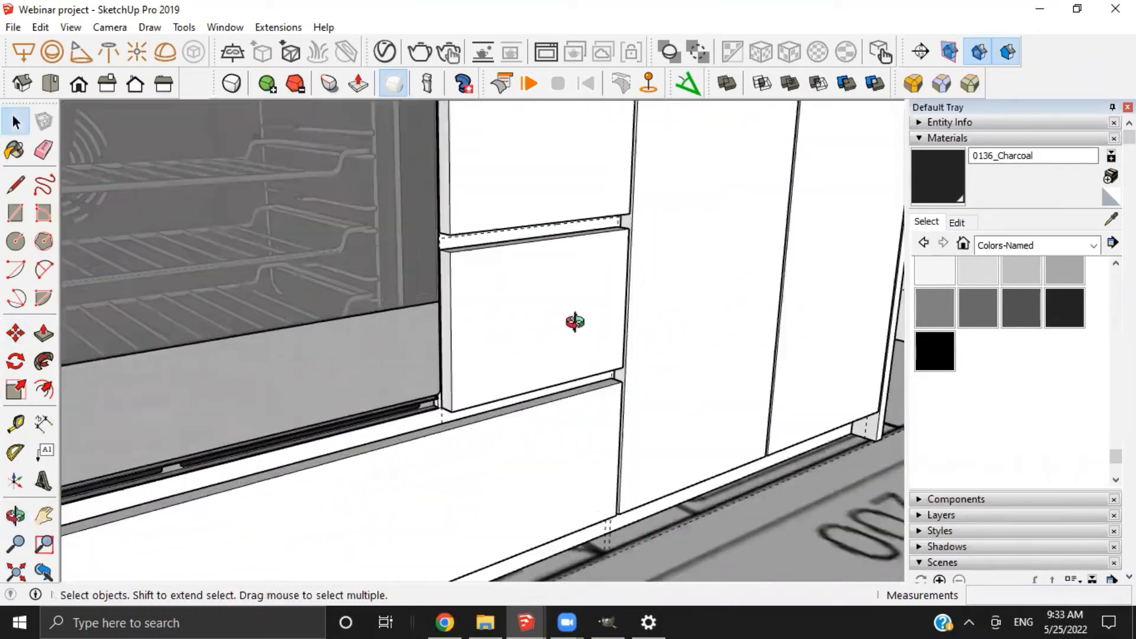
middle_drag(574, 321, 515, 331)
scroll(515, 332, up, 3)
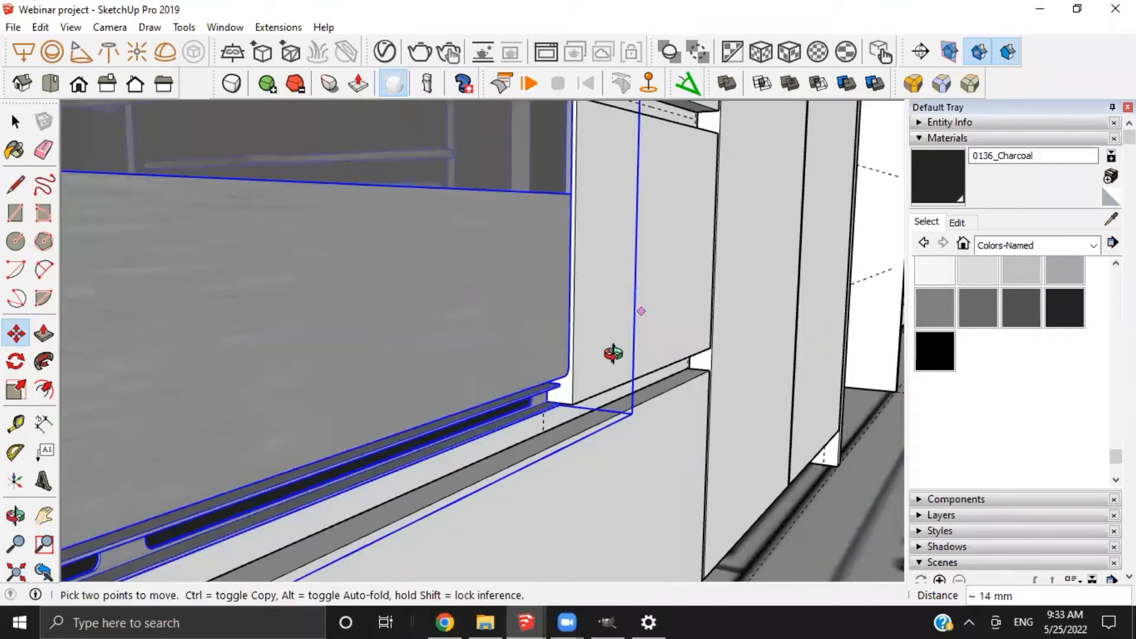
mouse_move(613, 353)
middle_down()
mouse_move(368, 426)
mouse_move(647, 259)
mouse_move(770, 251)
mouse_move(500, 375)
mouse_move(509, 370)
mouse_move(414, 284)
mouse_move(375, 307)
mouse_move(432, 444)
middle_up()
scroll(304, 300, down, 5)
Erase the construction guides crossing the countertop and the base cabinet
key(h)
drag(524, 275, 680, 334)
scroll(593, 336, up, 4)
key(e)
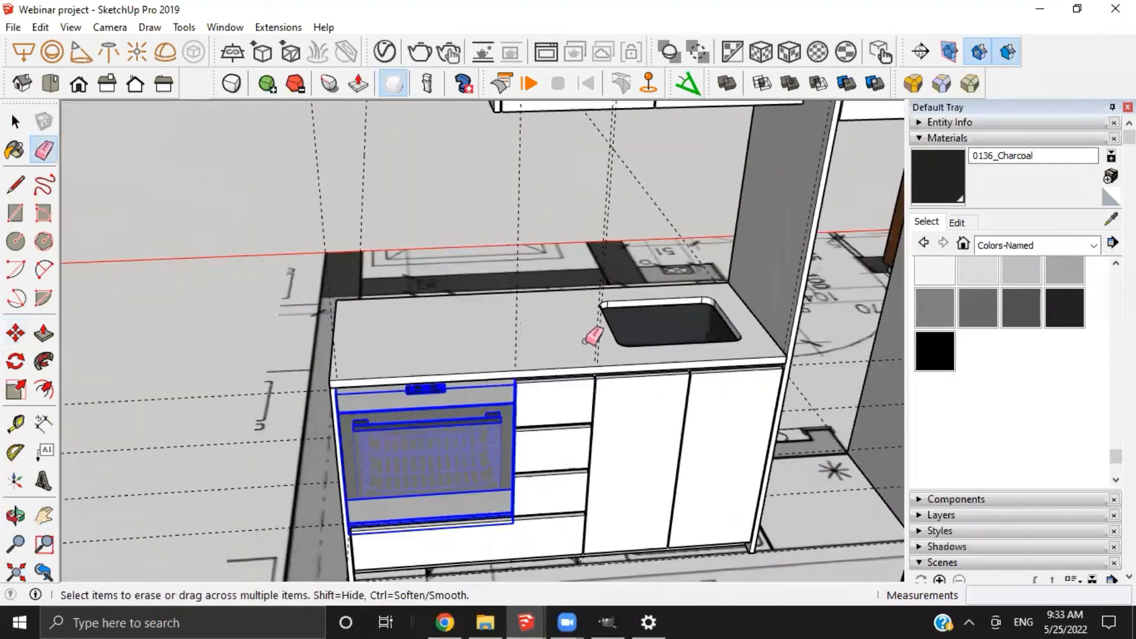
mouse_move(372, 349)
middle_down()
mouse_move(367, 368)
mouse_move(348, 365)
middle_up()
Delete the floor plan image and erase the remaining guides around the base cabinet
key(space)
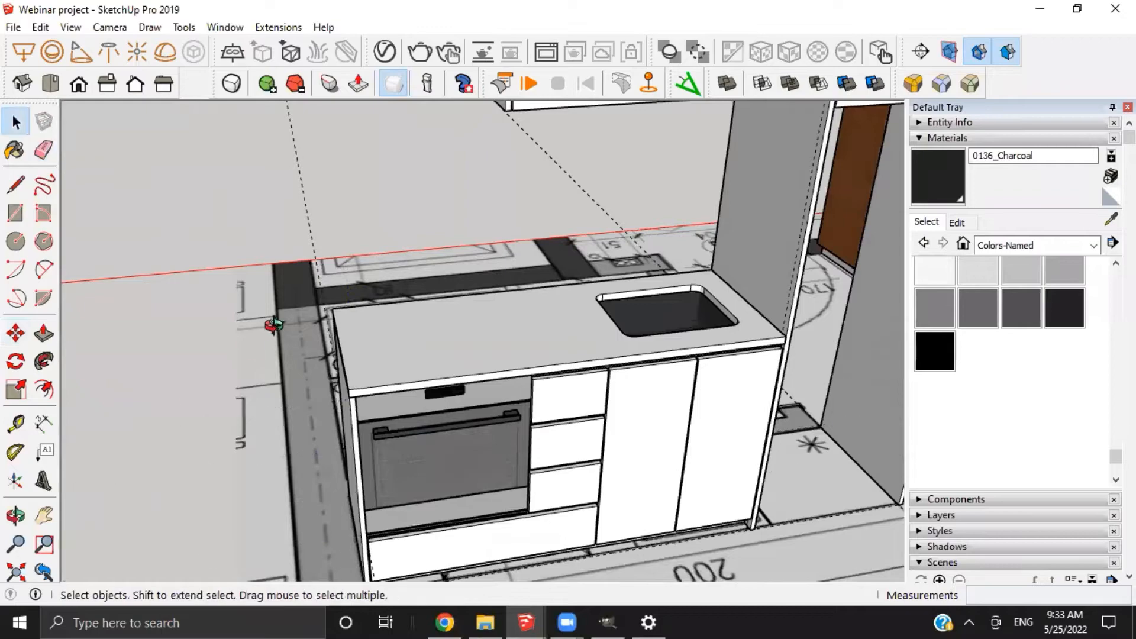
key(Delete)
scroll(367, 340, down, 4)
middle_drag(614, 264, 514, 343)
shift+middle_drag(514, 343, 351, 359)
scroll(342, 351, up, 3)
key(e)
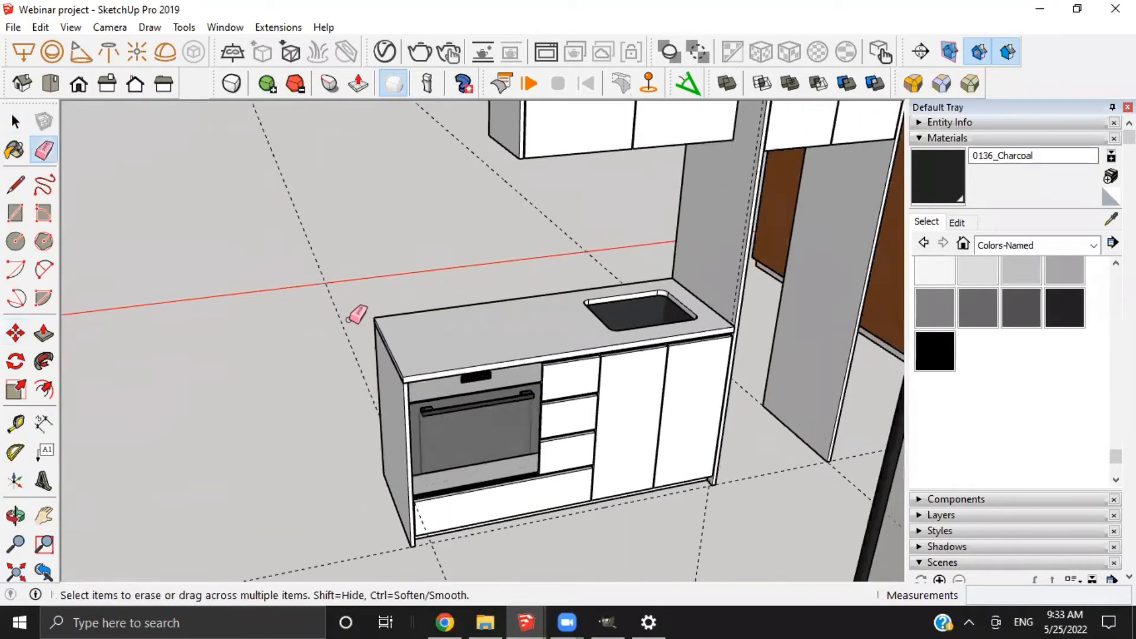
click(351, 323)
scroll(349, 334, down, 3)
shift+middle_drag(437, 408, 392, 456)
key(space)
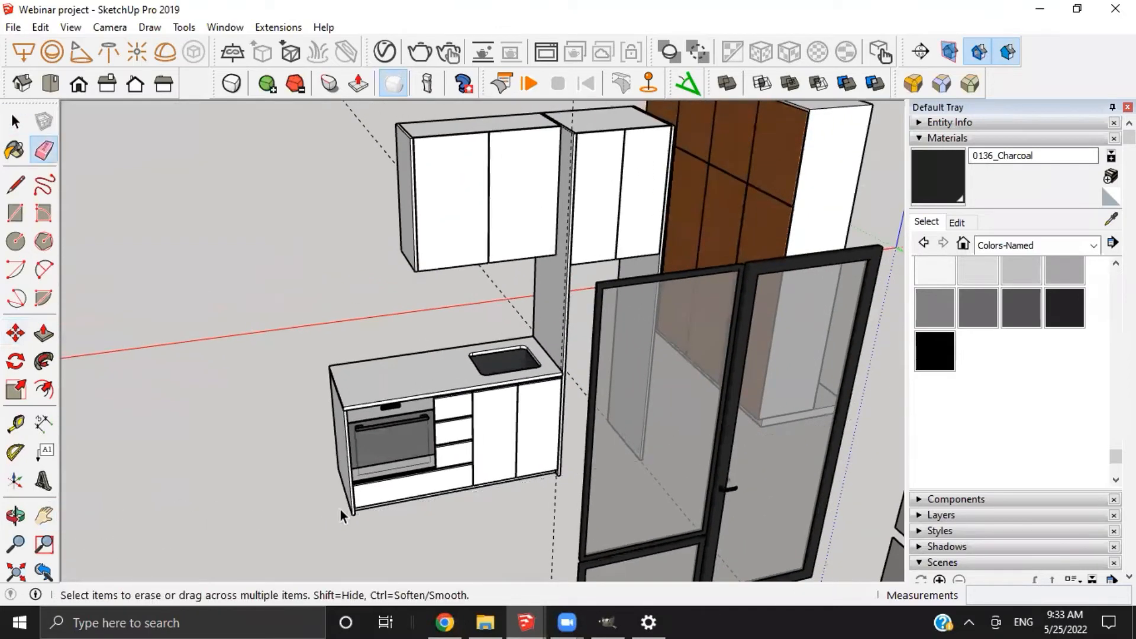
Open the wall cabinet's door component for editing and select its geometry
scroll(545, 484, down, 3)
middle_drag(544, 484, 531, 312)
scroll(499, 317, up, 3)
scroll(497, 363, up, 4)
scroll(556, 370, up, 3)
mouse_move(562, 376)
shift+middle_down()
mouse_move(576, 416)
mouse_move(517, 290)
mouse_move(522, 314)
mouse_move(568, 361)
shift+middle_up()
scroll(517, 289, up, 2)
middle_drag(568, 361, 844, 463)
double_click(438, 461)
triple_click(437, 457)
scroll(844, 463, down, 3)
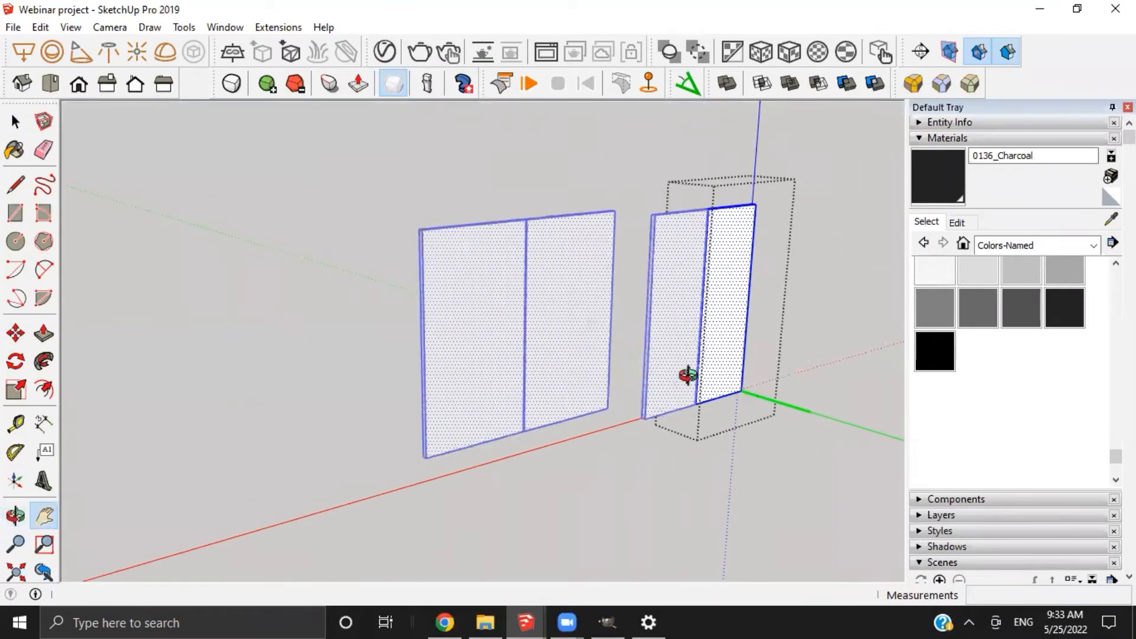
Try drawing a small rectangle on the door's face and pushing it in the linked doors
middle_drag(684, 375, 480, 415)
middle_drag(547, 457, 298, 349)
shift+middle_drag(299, 349, 627, 395)
shift+middle_drag(627, 396, 602, 419)
click(610, 398)
key(p)
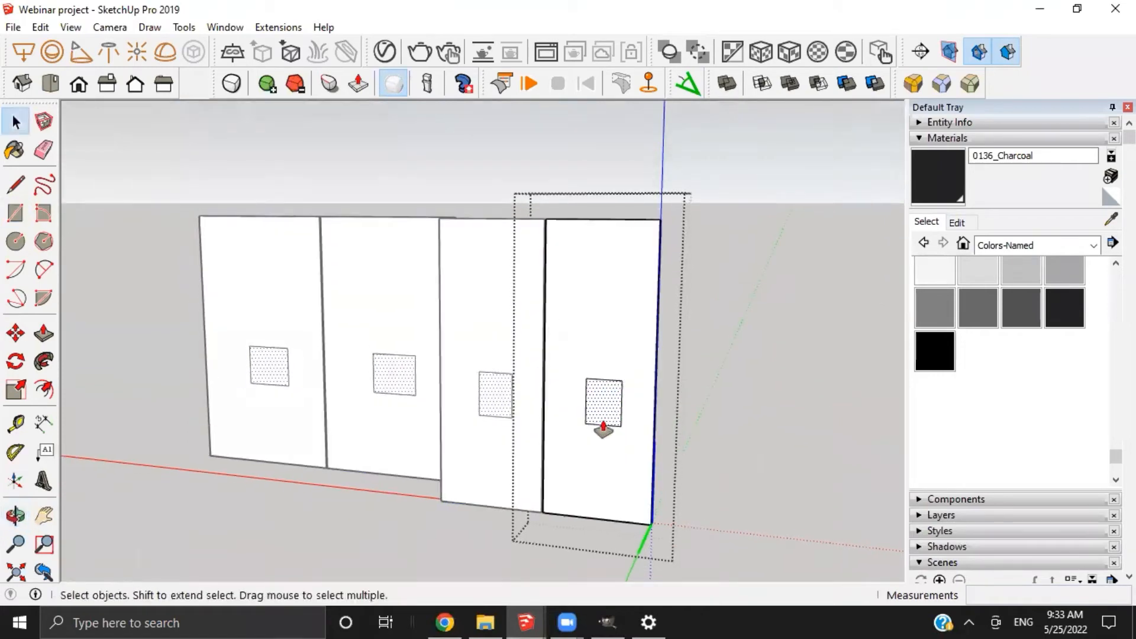
click(602, 419)
click(608, 421)
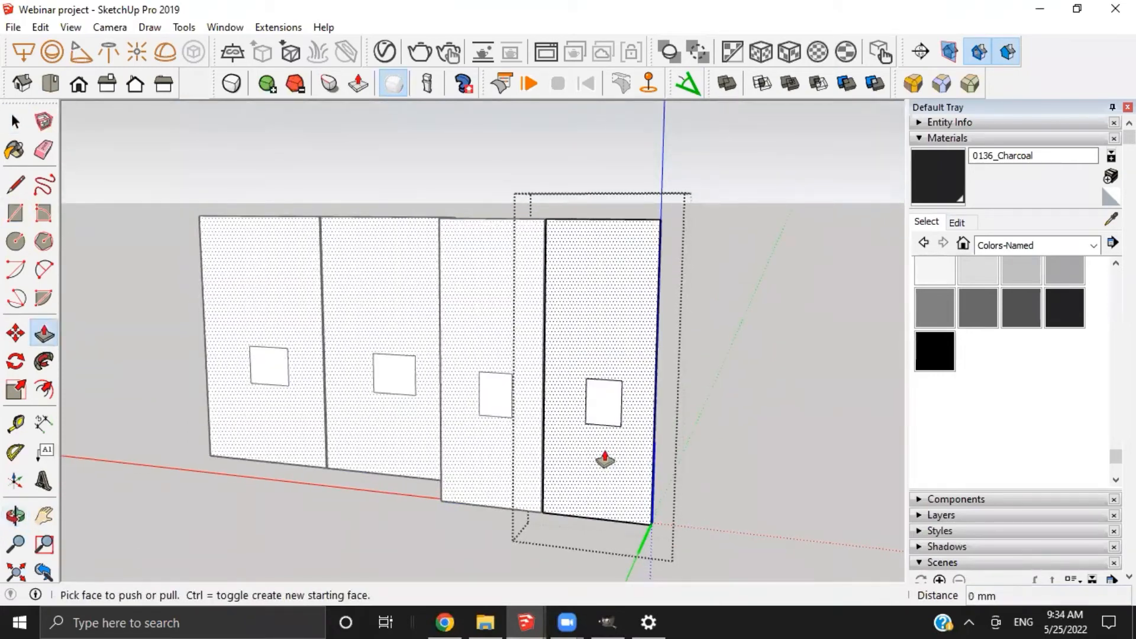
Bevel the wall cabinet door's bottom back edge with a diagonal line across its side face and a push through the full width
middle_drag(620, 504, 535, 452)
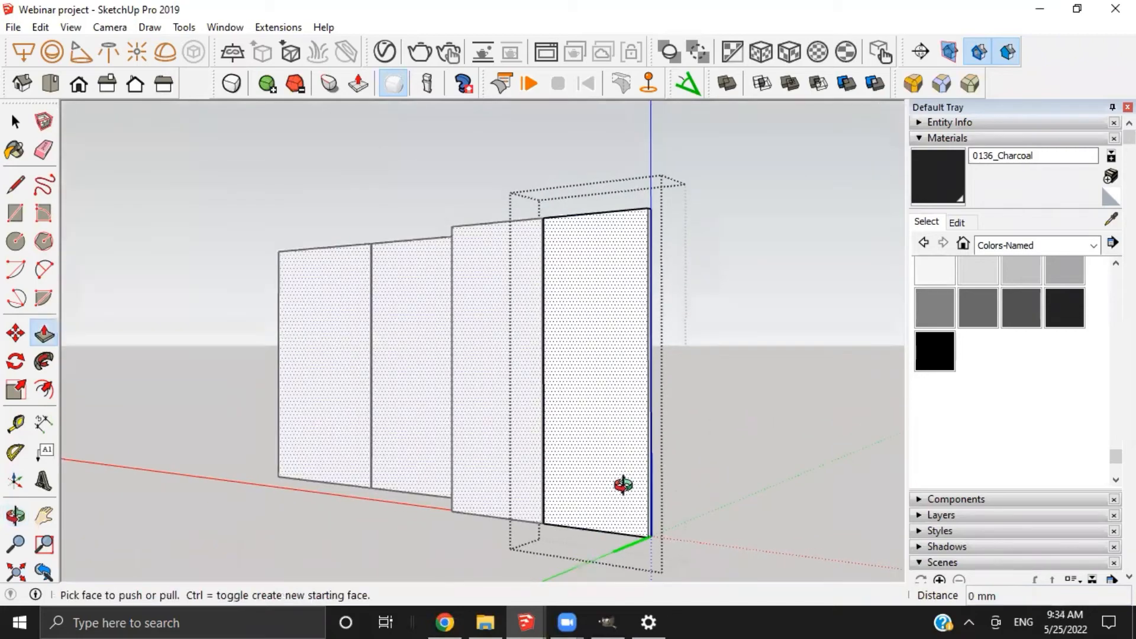
scroll(624, 484, up, 4)
shift+middle_drag(673, 503, 554, 435)
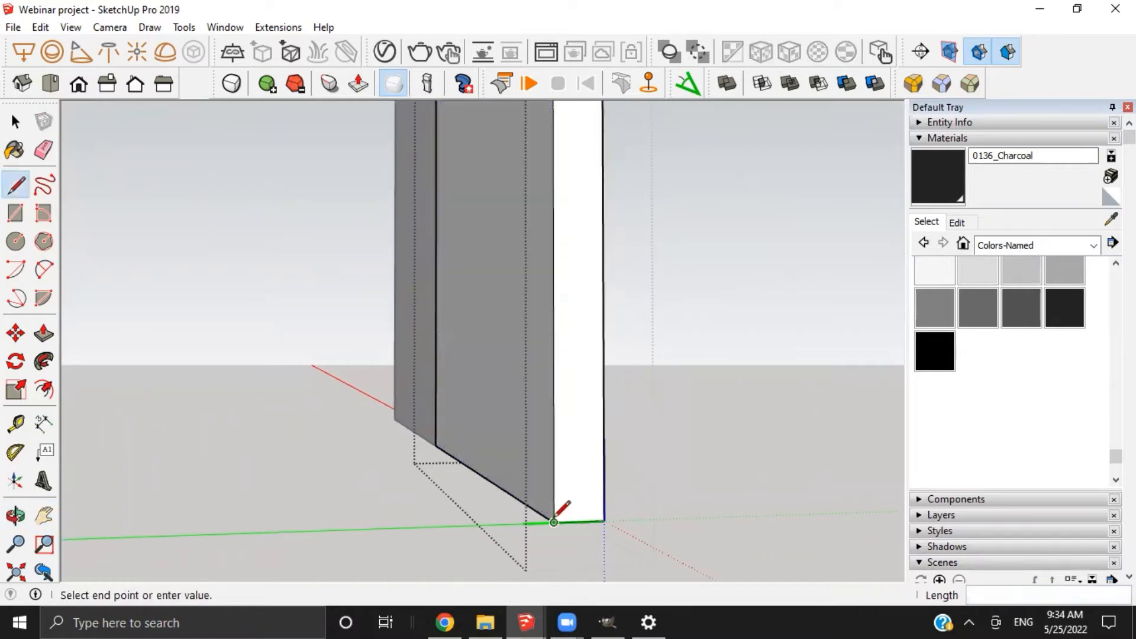
click(603, 468)
key(space)
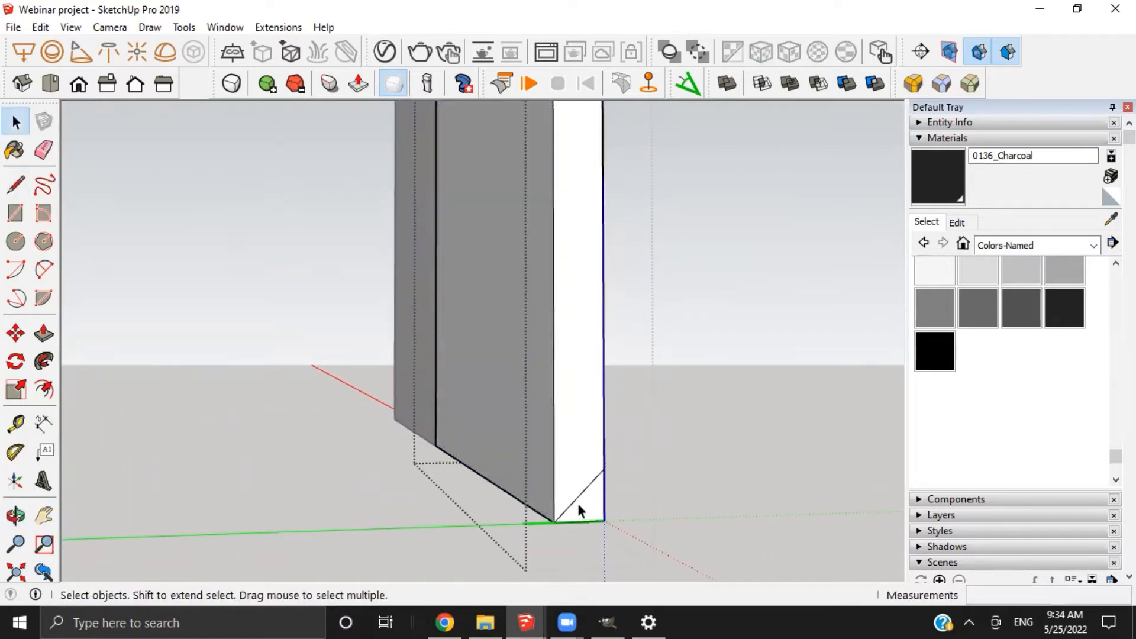
key(p)
click(585, 508)
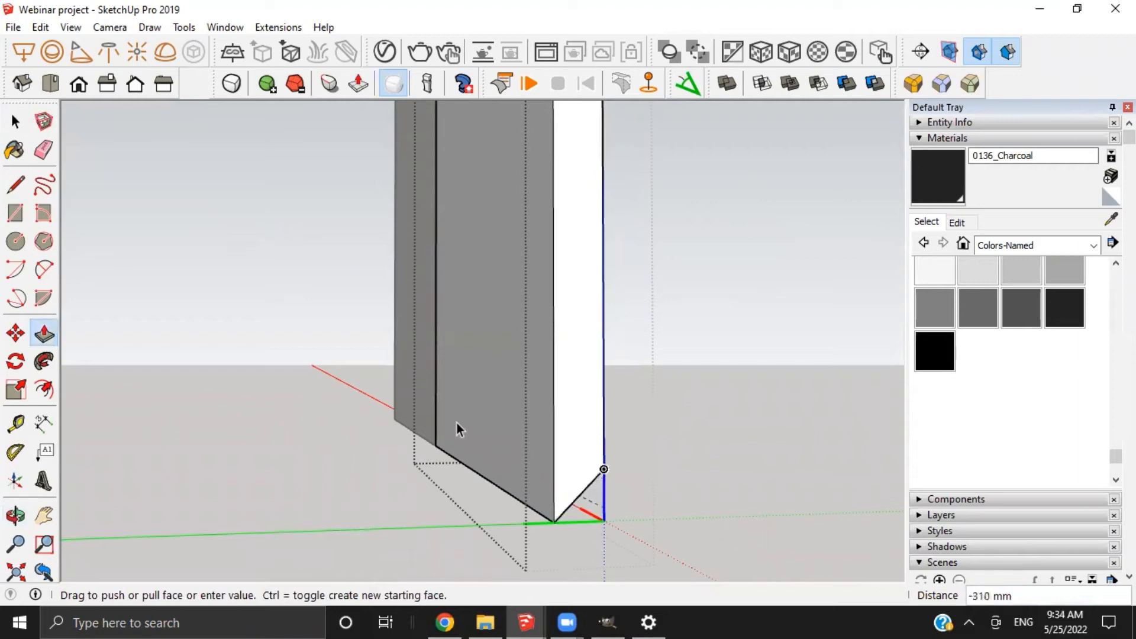
click(431, 442)
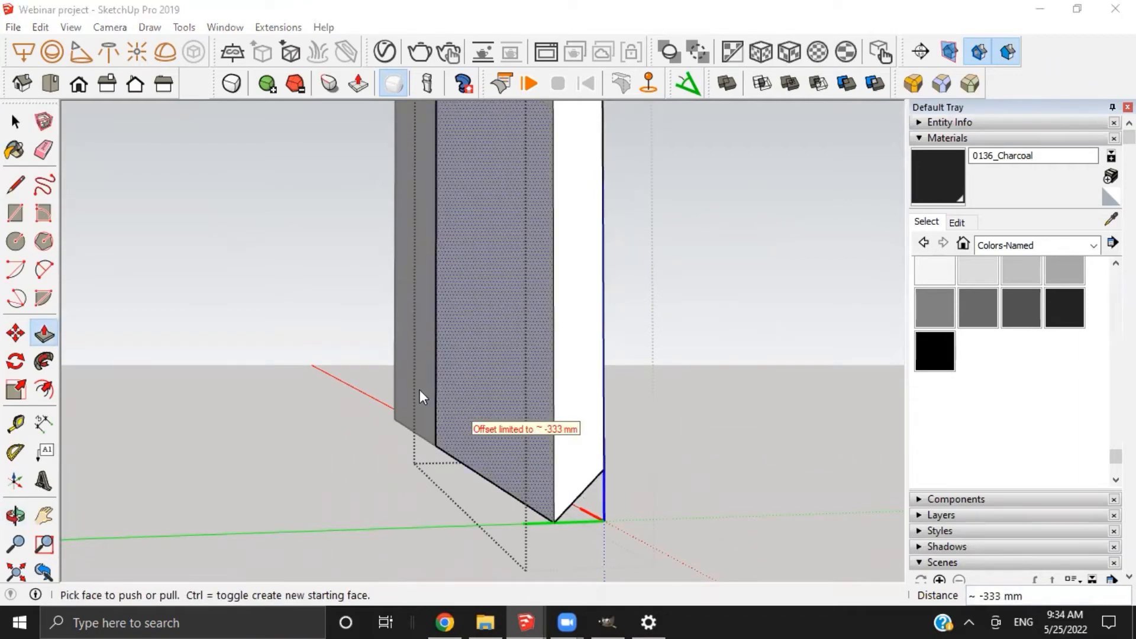
middle_drag(421, 392, 588, 471)
key(space)
scroll(490, 417, up, 5)
scroll(585, 441, down, 4)
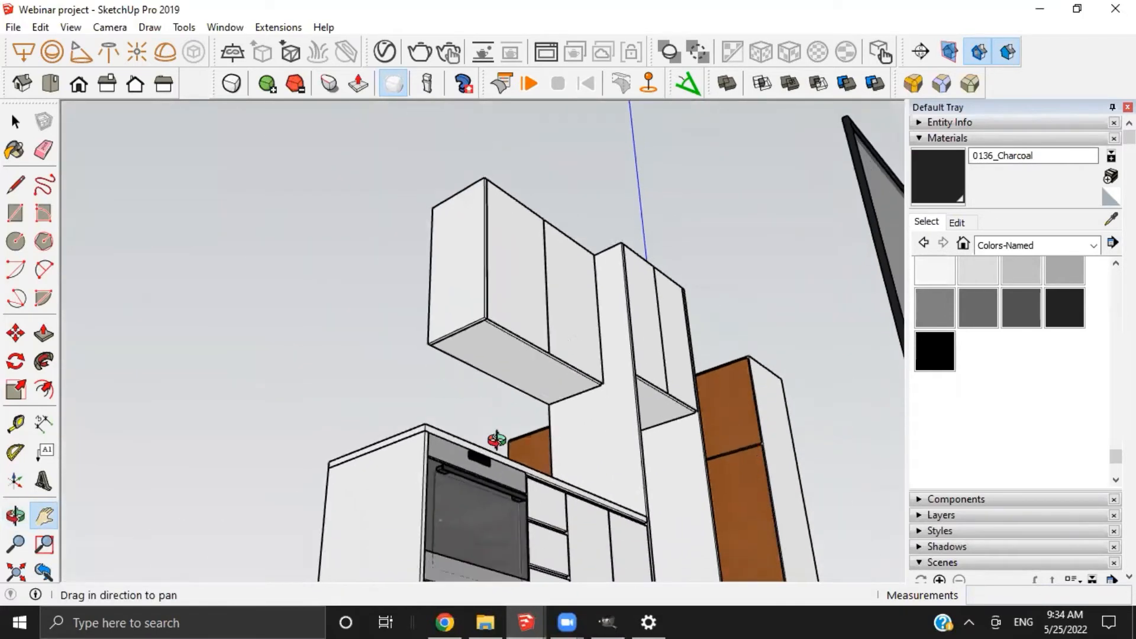
middle_drag(497, 441, 547, 445)
scroll(547, 441, up, 5)
middle_drag(451, 327, 382, 370)
scroll(432, 393, up, 2)
triple_click(405, 368)
key(Escape)
scroll(553, 362, down, 4)
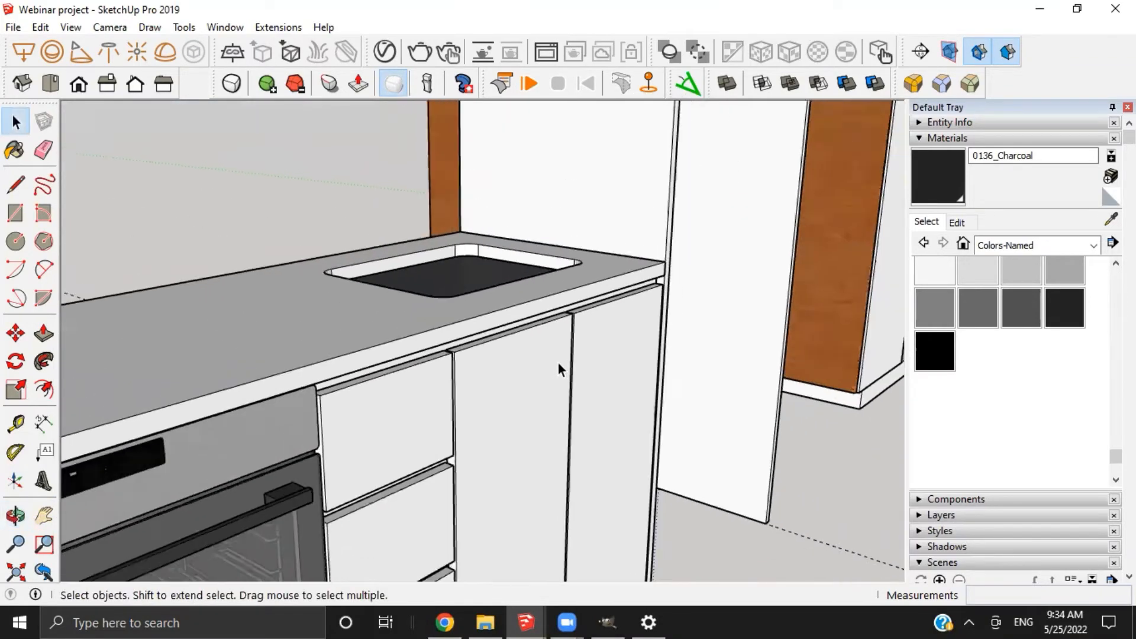
Open a base cabinet door component, draw a diagonal across its top side corner and push the triangle away along the top back edge
middle_drag(558, 363, 296, 368)
scroll(541, 332, up, 2)
mouse_move(538, 334)
middle_down()
mouse_move(309, 371)
mouse_move(684, 355)
mouse_move(410, 375)
mouse_move(446, 375)
mouse_move(462, 349)
middle_up()
triple_click(411, 367)
key(l)
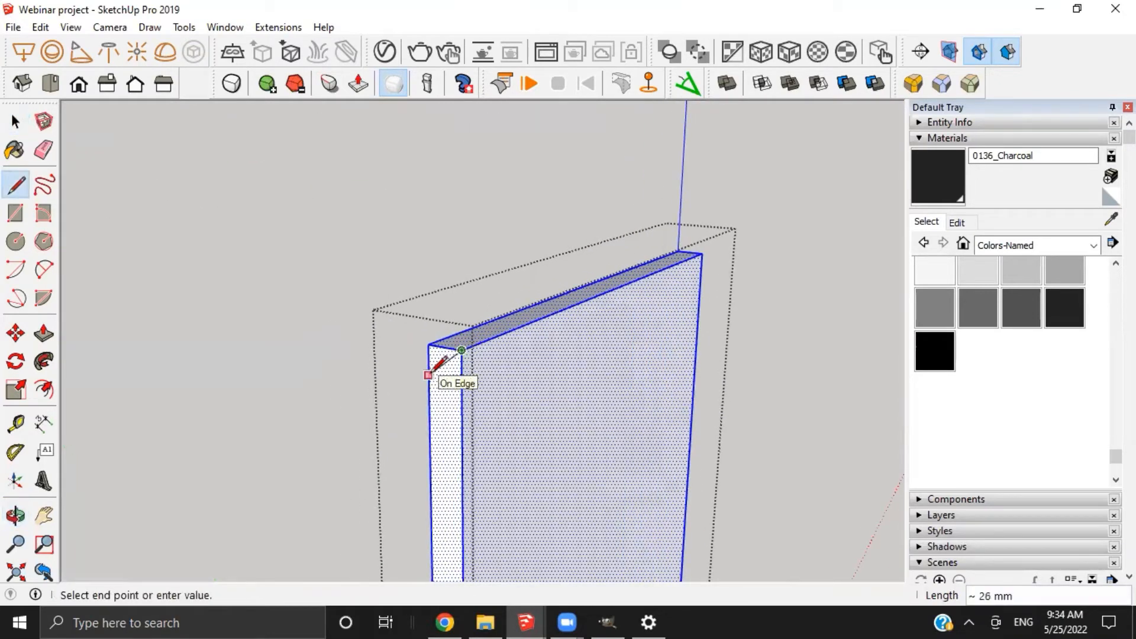
click(435, 360)
key(p)
click(436, 362)
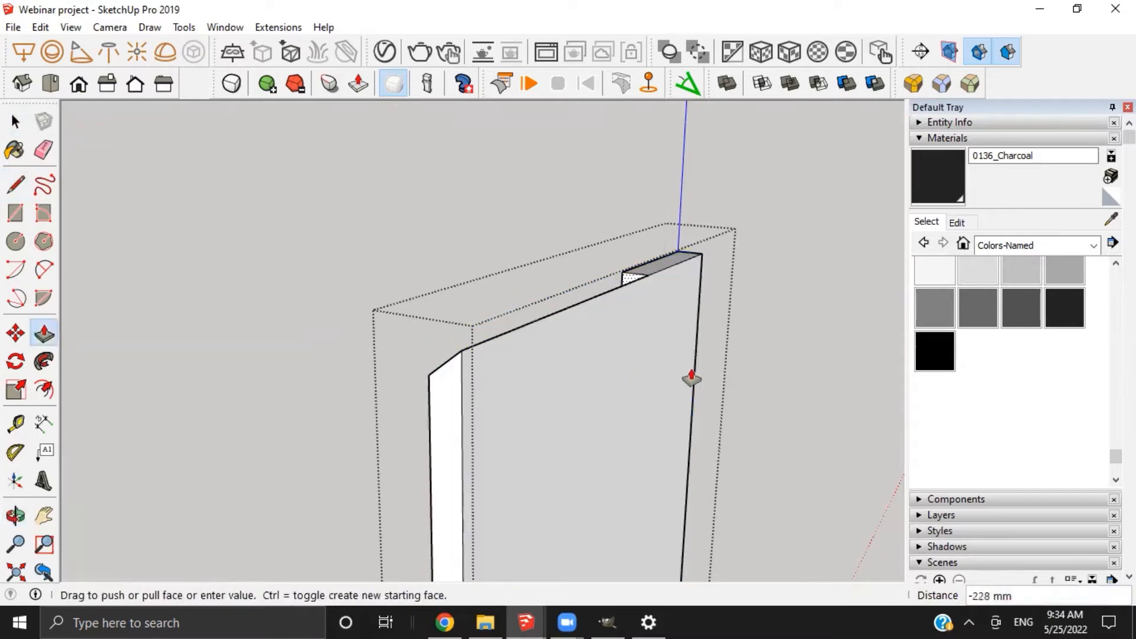
key(space)
key(Escape)
Bevel the top back edge of the neighbouring base cabinet door by pushing a diagonal corner cut across its full width
middle_drag(674, 366, 549, 297)
triple_click(739, 336)
key(l)
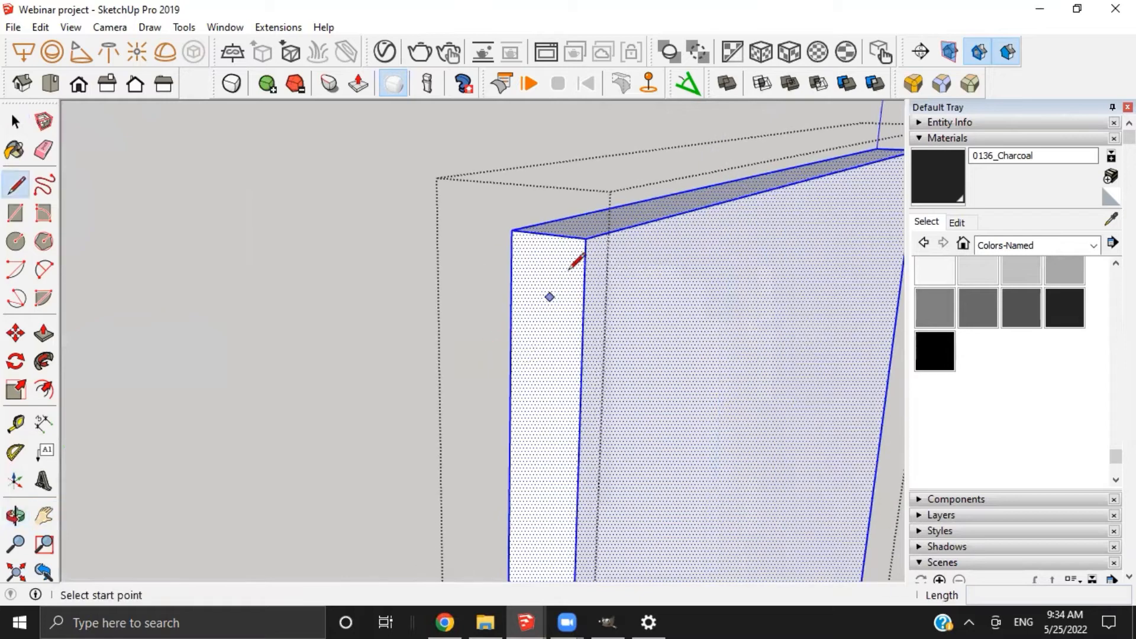
click(585, 239)
click(511, 290)
key(space)
click(533, 262)
scroll(530, 261, down, 3)
key(p)
click(533, 260)
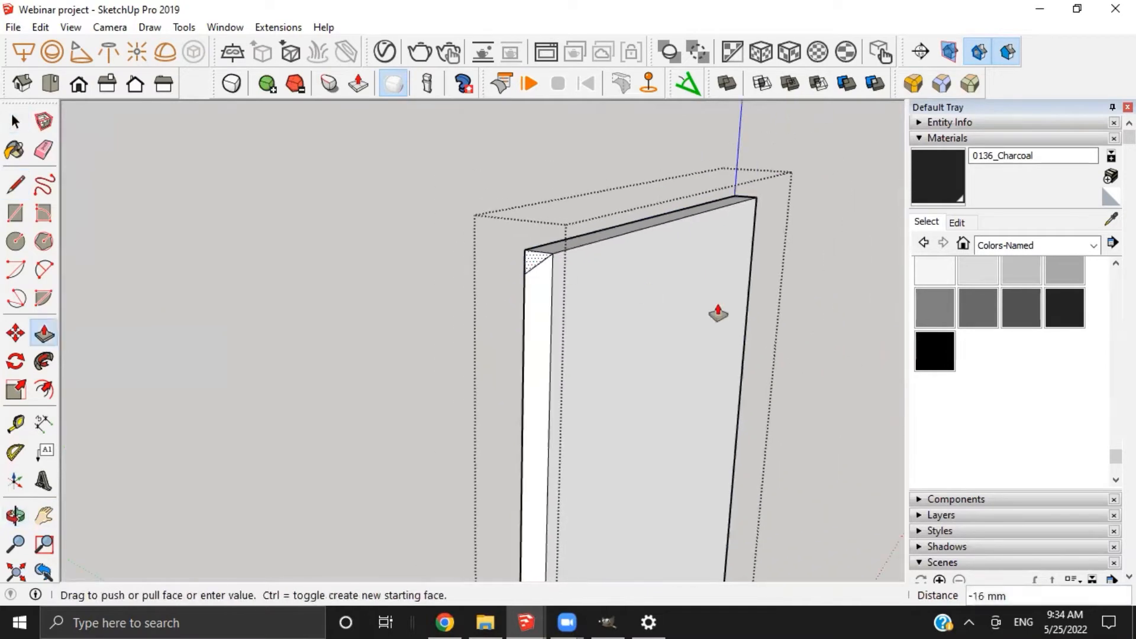
click(743, 350)
key(space)
key(Escape)
Open the linked drawer front component and cut the same diagonal bevel along its top back edge
scroll(626, 374, down, 7)
middle_drag(570, 391, 441, 286)
scroll(441, 286, up, 4)
double_click(441, 287)
triple_click(441, 286)
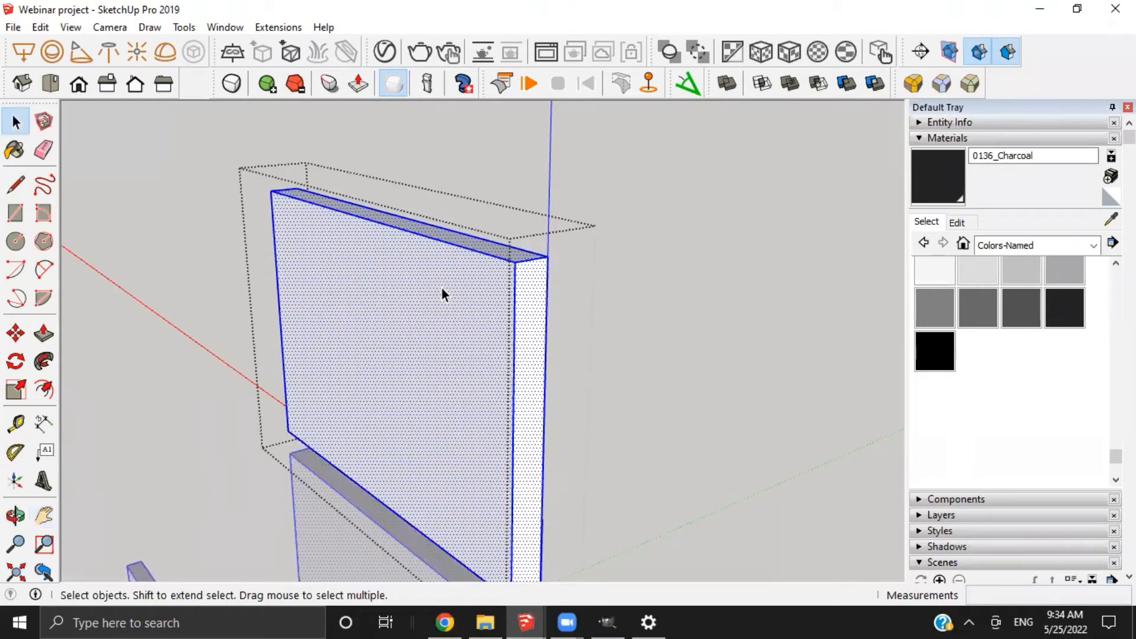
key(l)
click(515, 261)
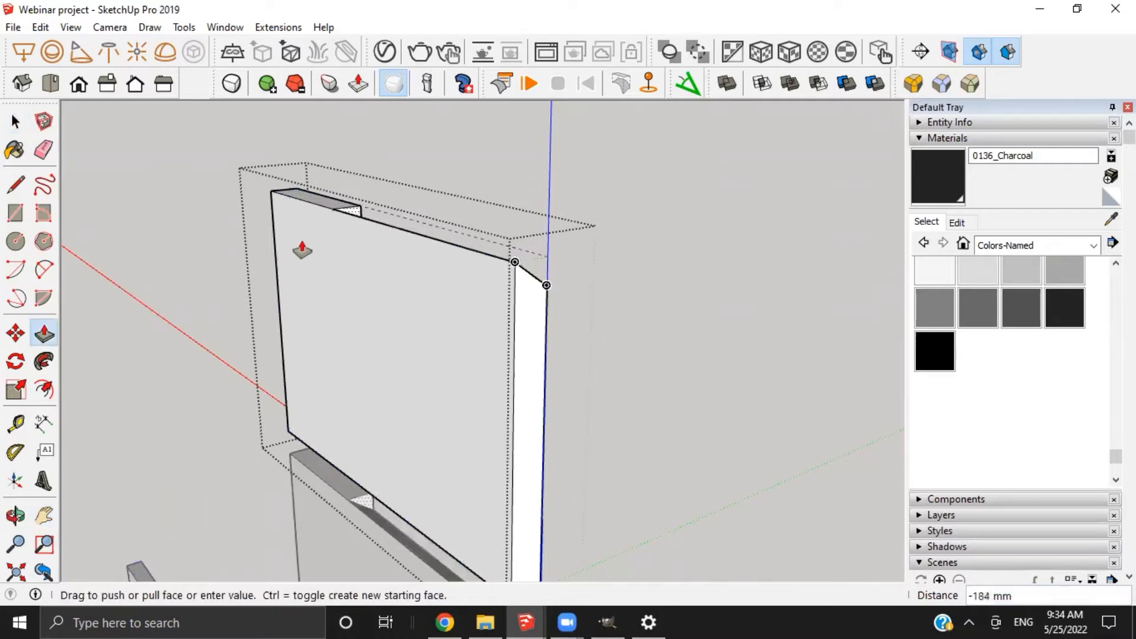
scroll(325, 325, down, 1)
middle_drag(462, 334, 776, 289)
key(space)
click(304, 358)
scroll(583, 325, down, 2)
scroll(746, 338, down, 6)
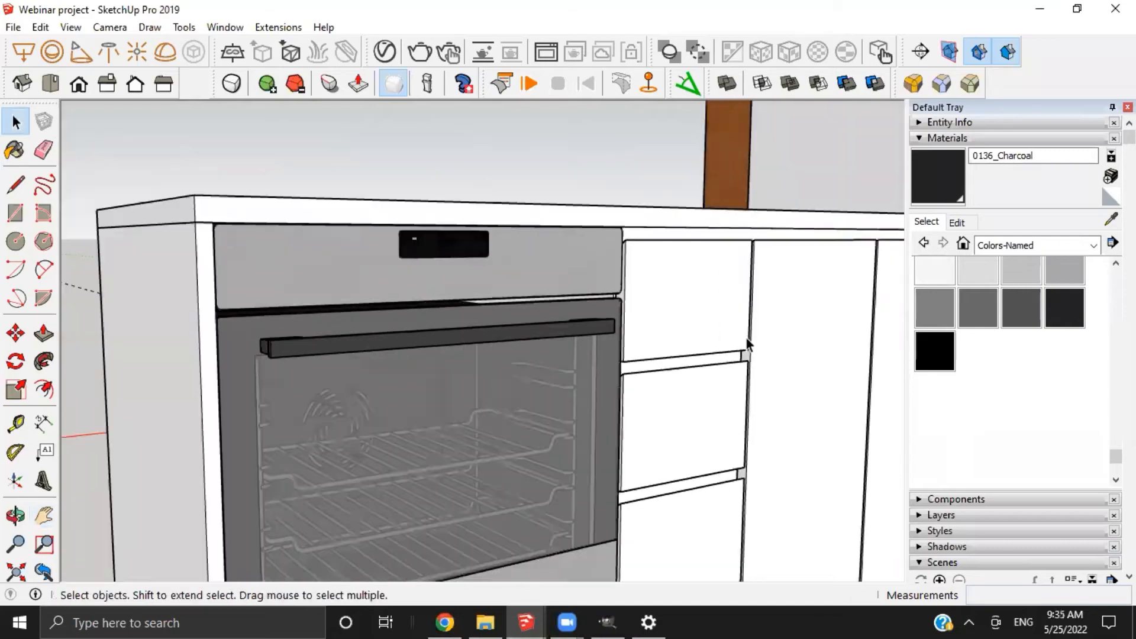
Bring back the surrounding apartment walls and floor plan around the kitchen model
shift+middle_drag(647, 299, 503, 379)
scroll(559, 293, down, 3)
shift+middle_drag(503, 379, 263, 426)
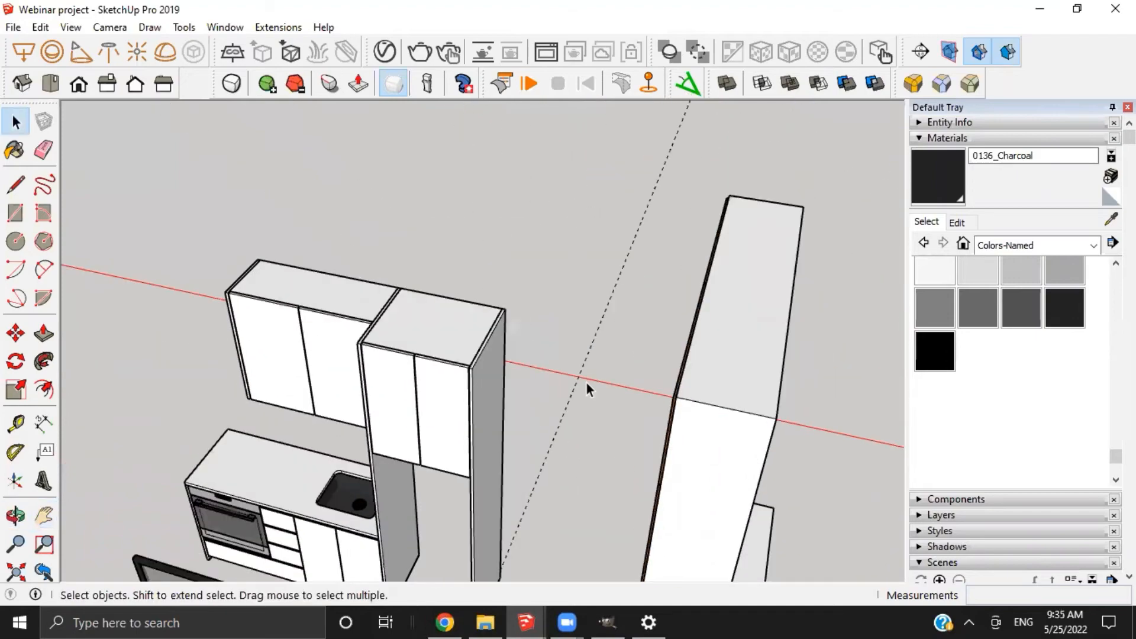
middle_drag(587, 383, 278, 377)
scroll(490, 404, down, 2)
key(ctrl+z)
scroll(260, 322, up, 6)
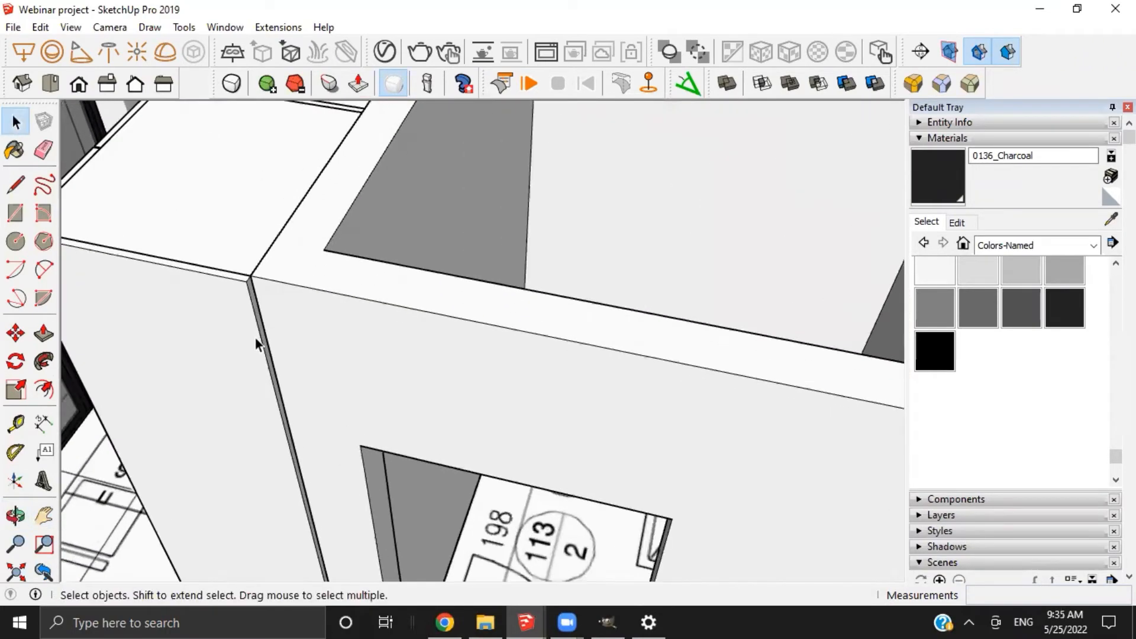
Extend the tall cabinet's side panel along the adjoining wall by pulling out its narrow vertical edge face
double_click(261, 326)
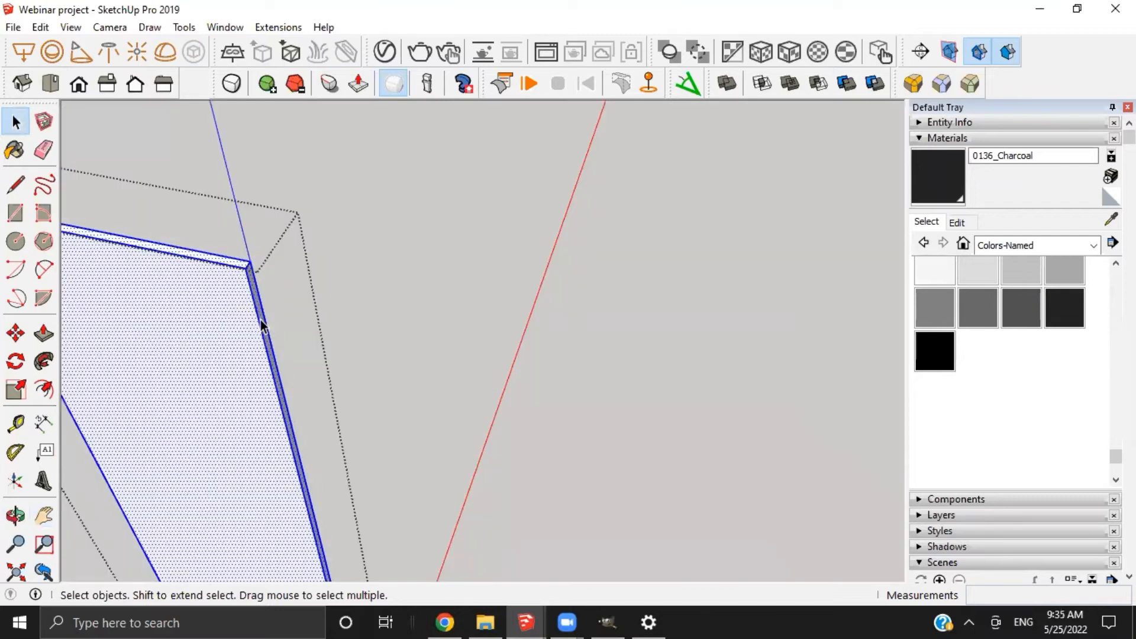
key(p)
drag(264, 331, 385, 461)
key(space)
key(Escape)
scroll(384, 456, down, 2)
middle_drag(389, 365, 607, 358)
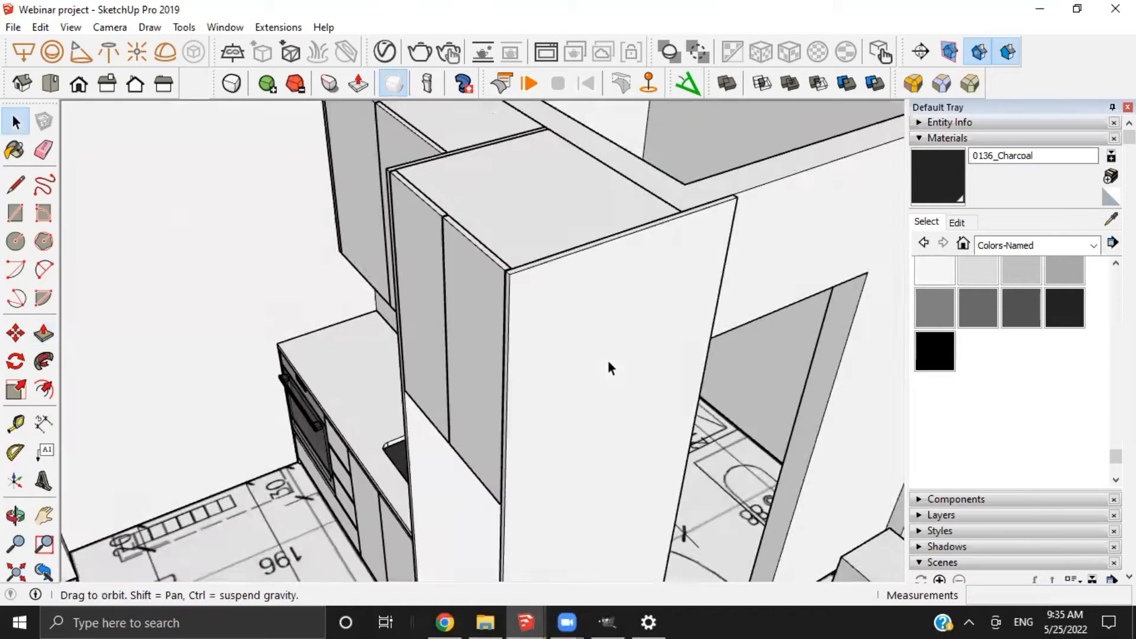
In the coloured kitchen model outside the apartment, open the nested groups and select the black slatted panel
scroll(600, 359, down, 4)
scroll(580, 356, down, 3)
middle_drag(324, 330, 521, 325)
shift+middle_drag(130, 266, 424, 267)
scroll(425, 268, up, 2)
middle_drag(515, 249, 426, 307)
shift+middle_drag(507, 344, 437, 367)
click(417, 347)
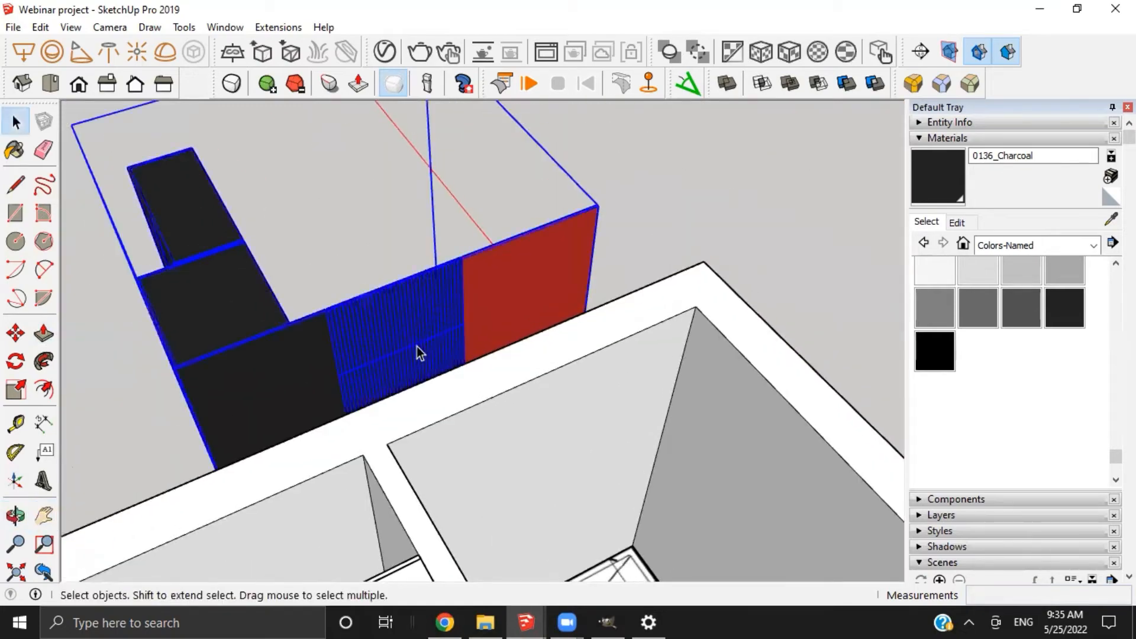
double_click(415, 347)
double_click(358, 337)
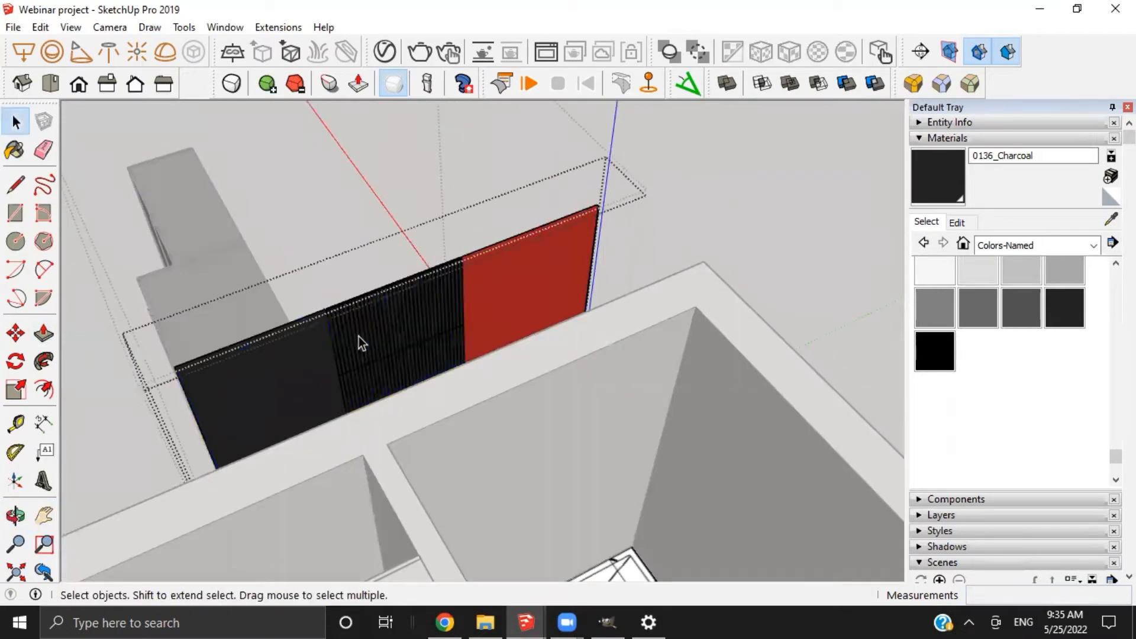
middle_drag(542, 350, 578, 348)
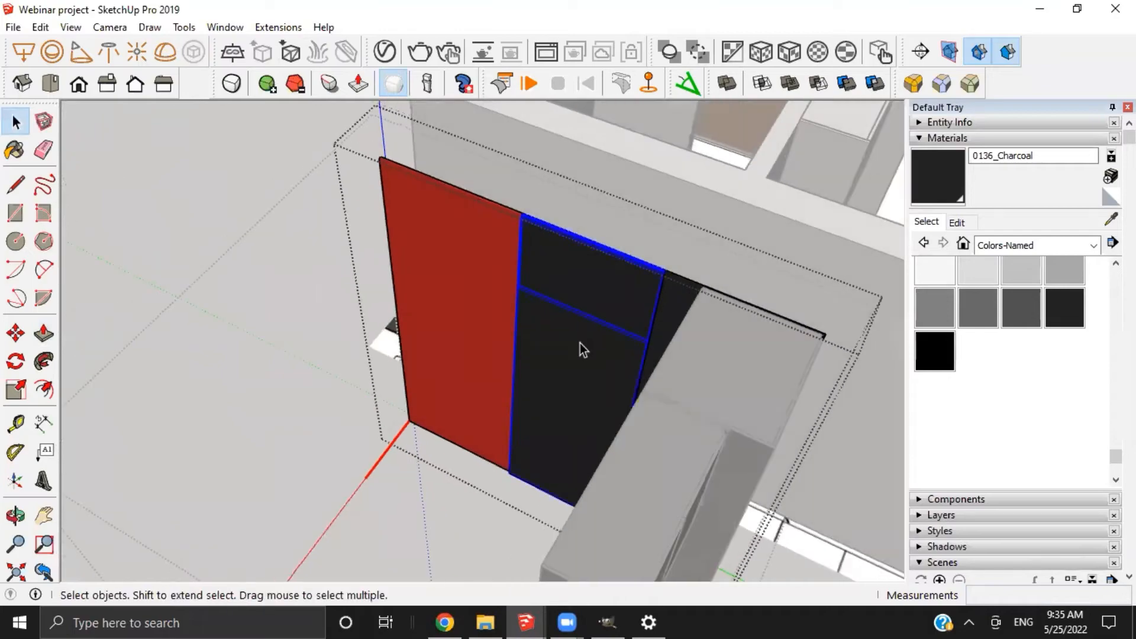
middle_drag(513, 317, 634, 410)
double_click(523, 350)
click(471, 327)
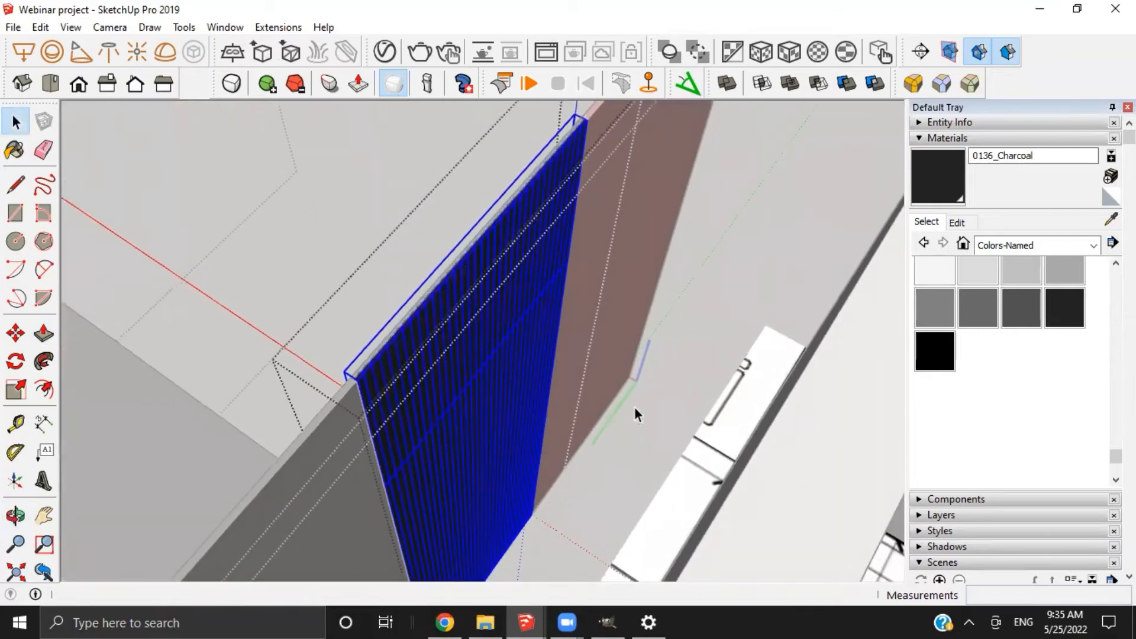
Paste a copy of the slatted panel into the apartment, in front of the wall beside the tall side panel
scroll(533, 407, down, 8)
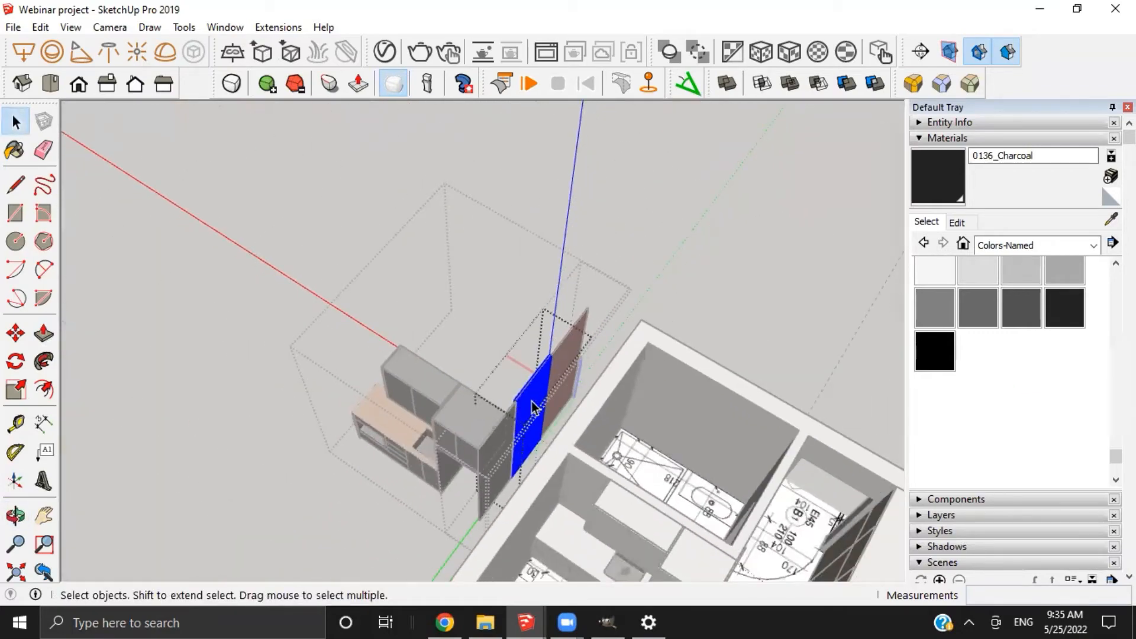
scroll(532, 407, down, 2)
shift+middle_drag(704, 476, 540, 400)
scroll(512, 431, up, 4)
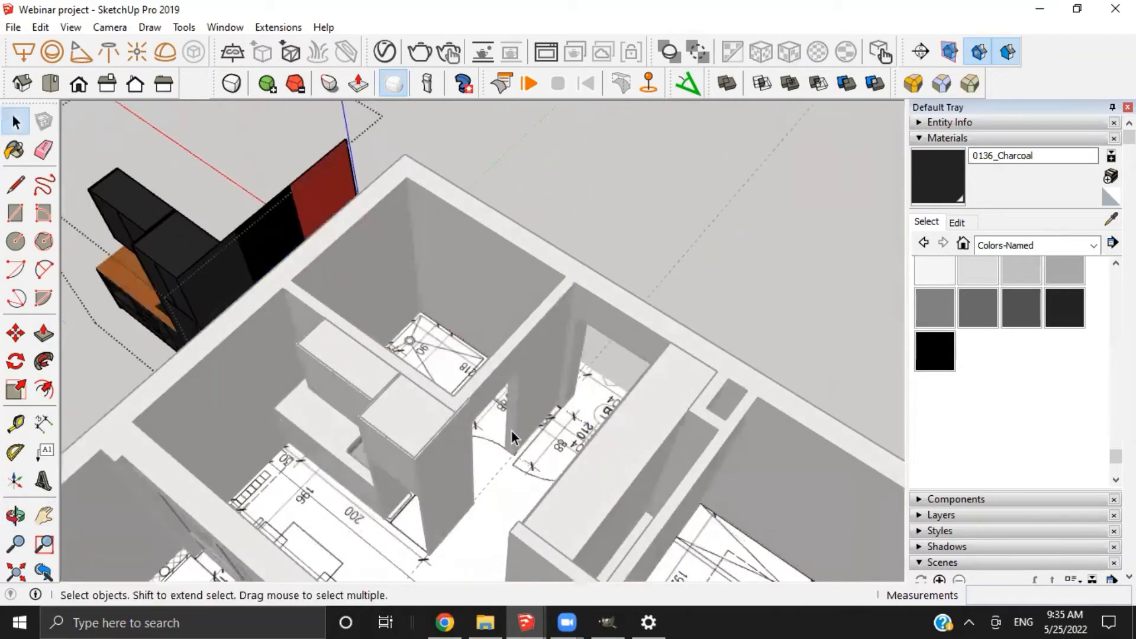
key(ctrl+v)
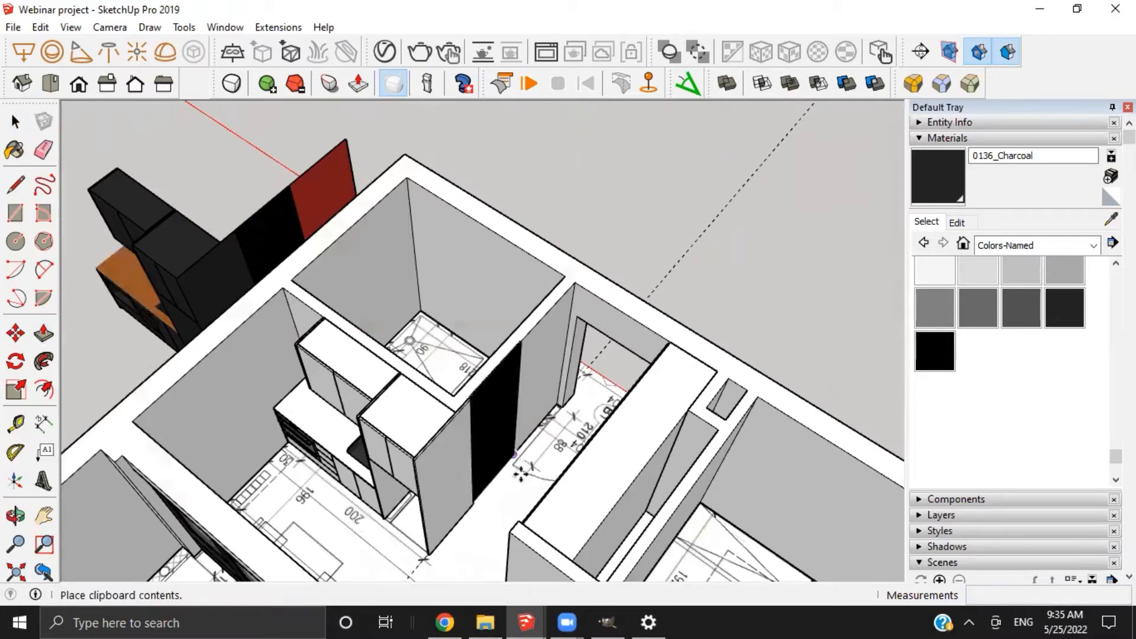
scroll(457, 414, up, 3)
Move the pasted slatted panel flush against the wall beside the tall side panel
key(m)
scroll(494, 375, up, 5)
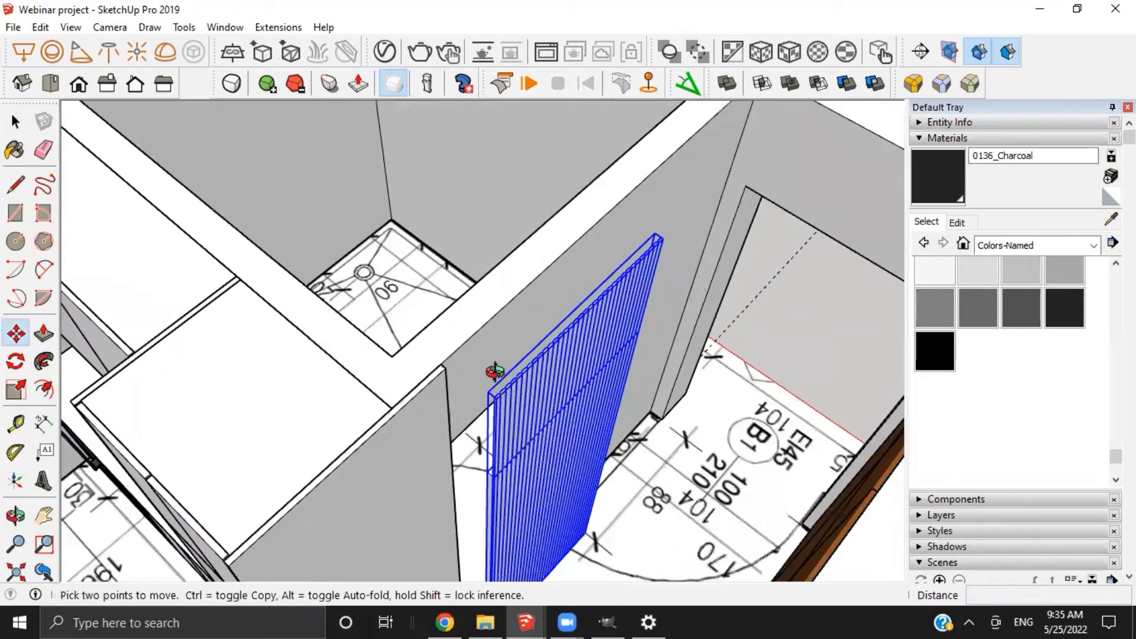
scroll(481, 406, up, 6)
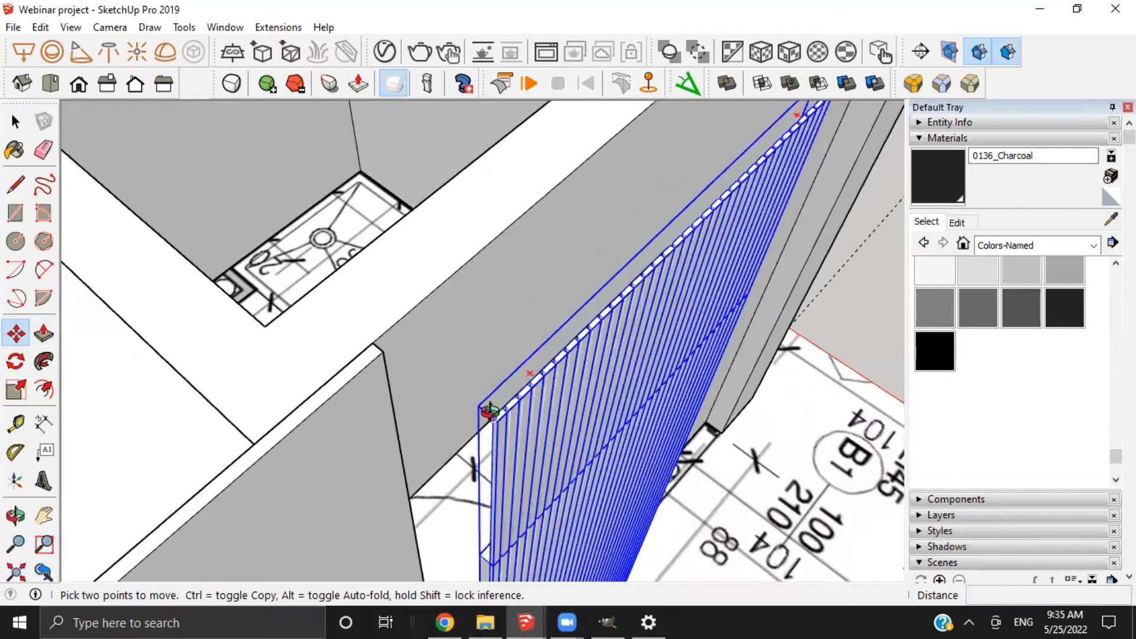
scroll(429, 317, up, 2)
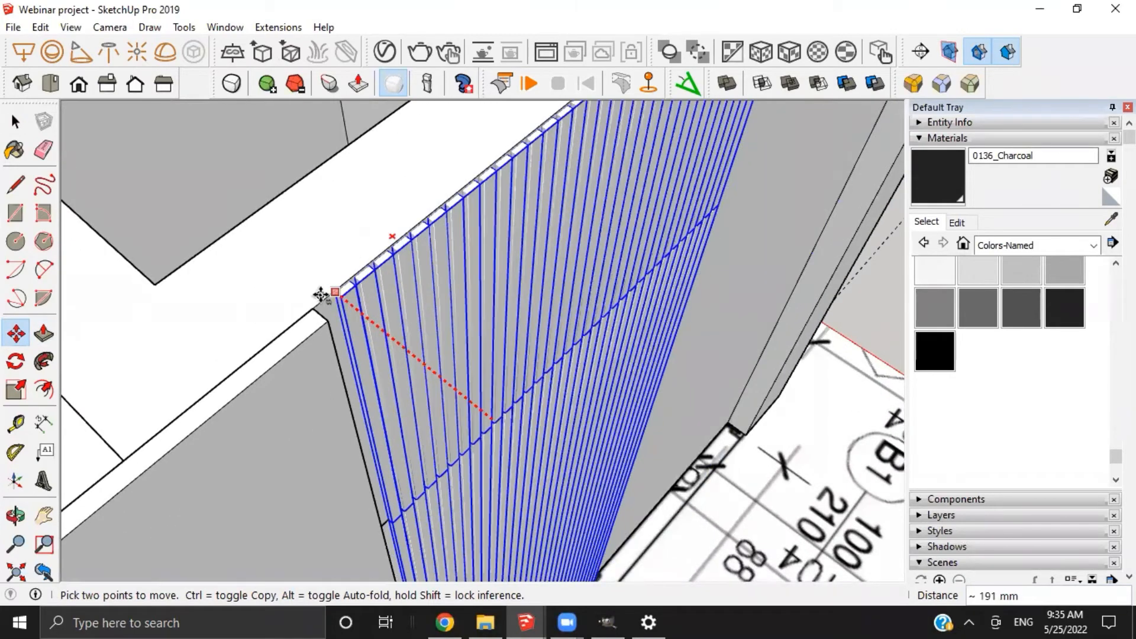
Snap the slatted panel's upper corner to the vertical edge of the tall side panel
middle_drag(228, 325, 841, 390)
scroll(408, 448, down, 4)
scroll(269, 306, down, 5)
scroll(585, 327, up, 4)
scroll(840, 390, down, 3)
shift+middle_drag(840, 390, 307, 353)
scroll(313, 340, up, 2)
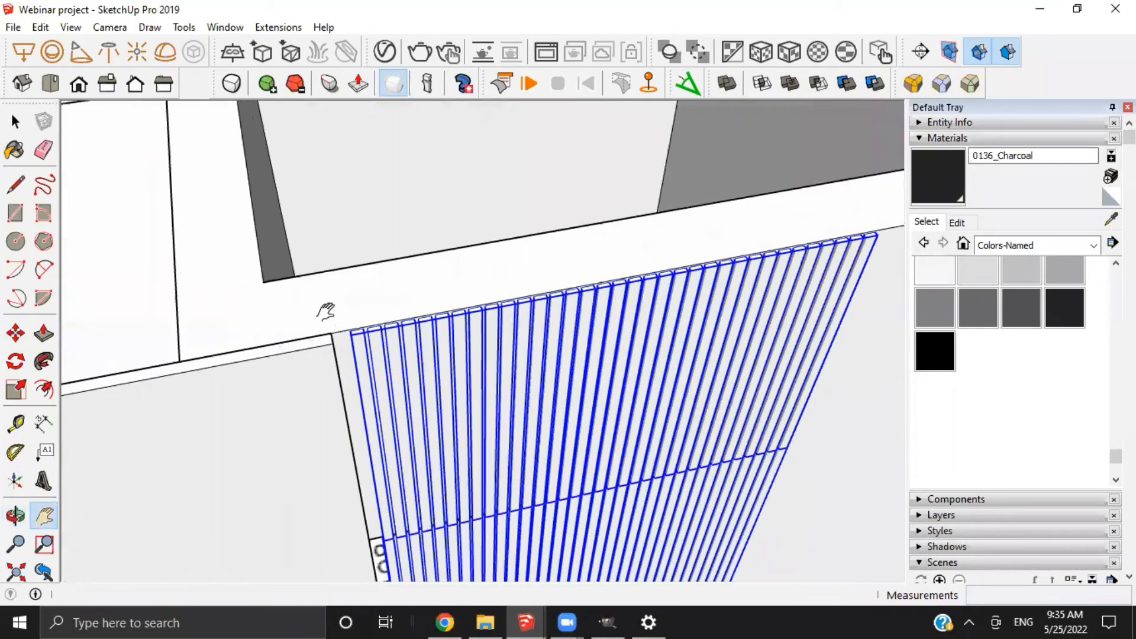
shift+middle_drag(325, 309, 380, 284)
scroll(381, 284, up, 4)
key(m)
click(395, 274)
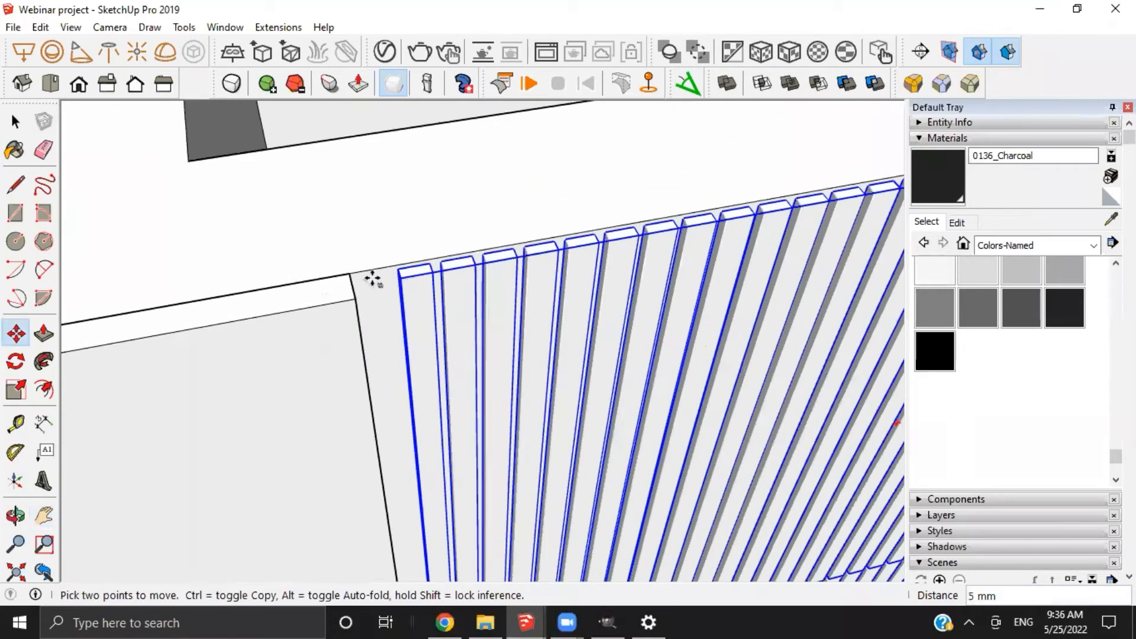
click(351, 283)
Move the slatted panel by a further 2 mm
middle_drag(384, 303, 532, 467)
key(m)
click(399, 363)
text(2)
key(Return)
right_click(573, 443)
key(space)
Draw a rectangle on the corridor wall from its upper far corner down to the floor near the slatted panel
scroll(514, 452, down, 4)
scroll(514, 441, down, 4)
shift+middle_drag(533, 468, 564, 568)
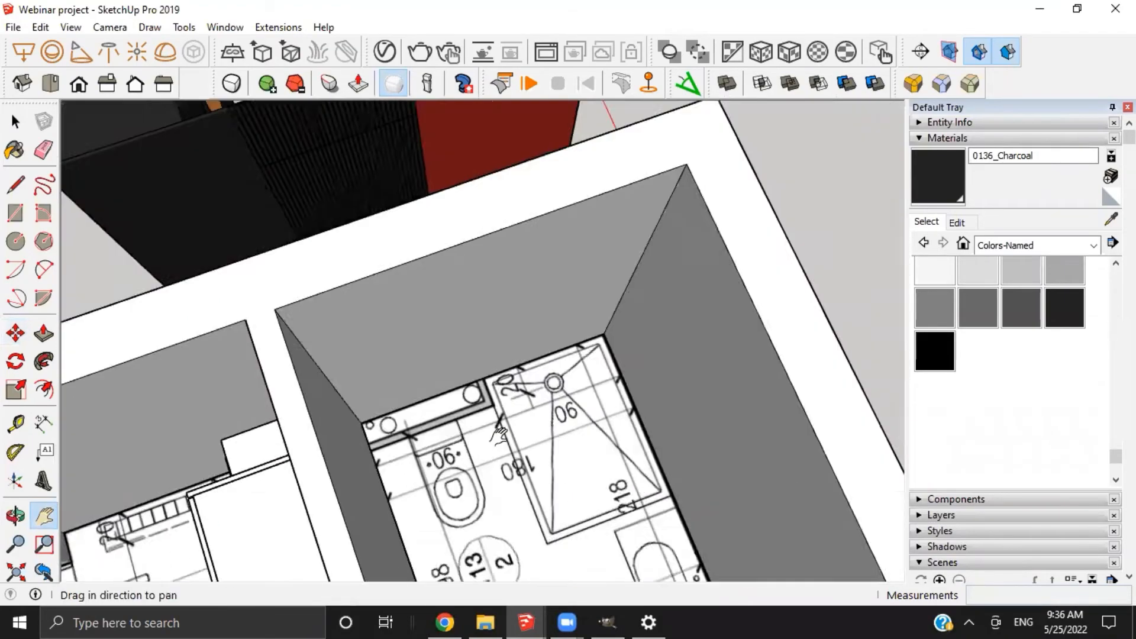
scroll(473, 462, down, 5)
shift+middle_drag(449, 269, 403, 148)
scroll(473, 378, up, 4)
middle_drag(474, 378, 496, 292)
scroll(496, 291, up, 7)
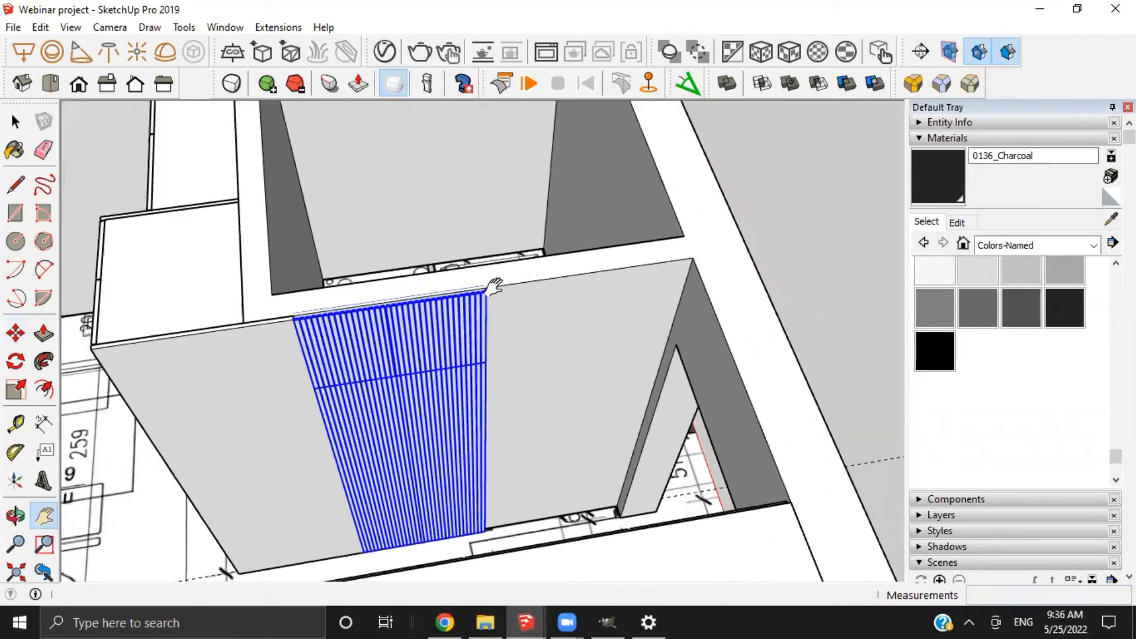
middle_drag(579, 315, 605, 331)
scroll(605, 332, up, 2)
scroll(665, 264, down, 6)
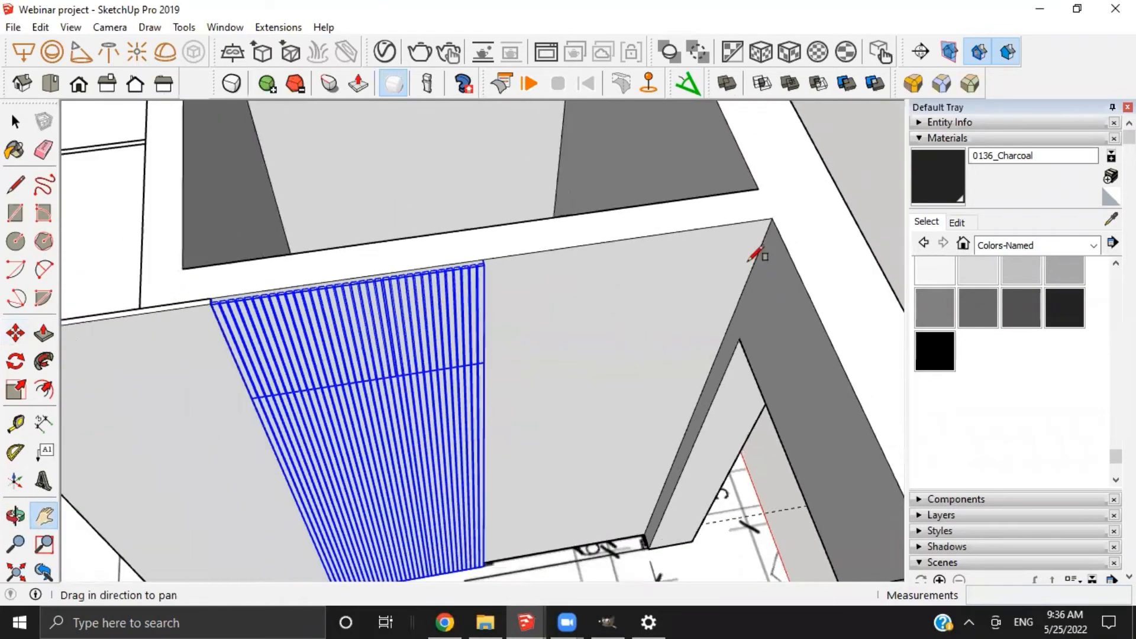
key(r)
click(761, 230)
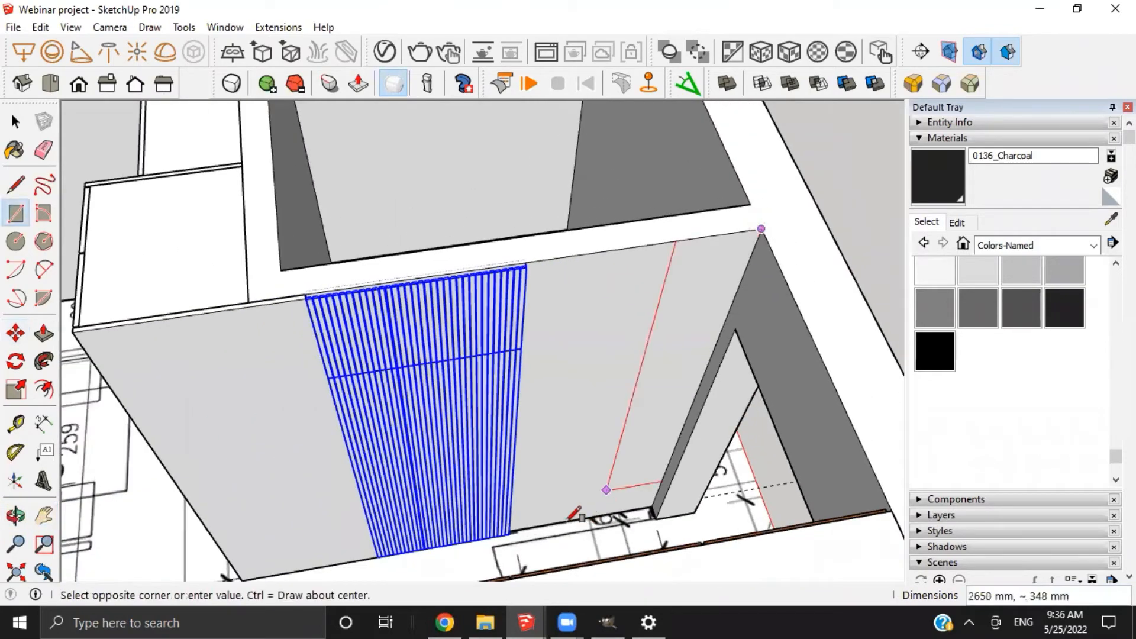
scroll(461, 526, up, 6)
click(454, 518)
middle_drag(495, 498, 543, 456)
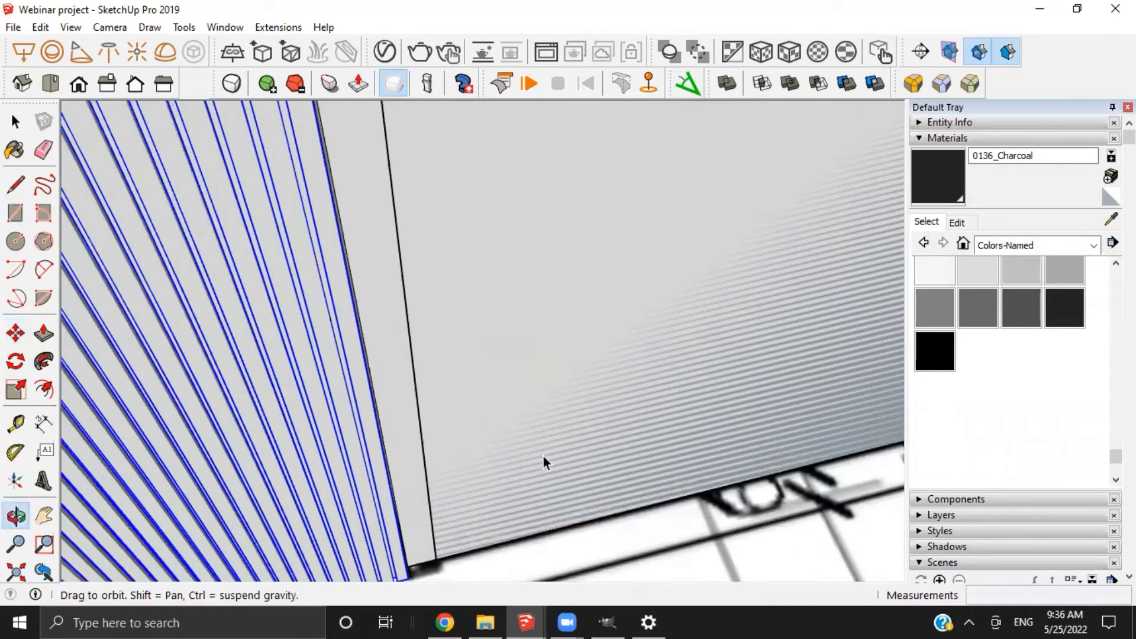
Push/Pull the rectangle on the corridor wall out by 20 mm to form a wall panel
key(space)
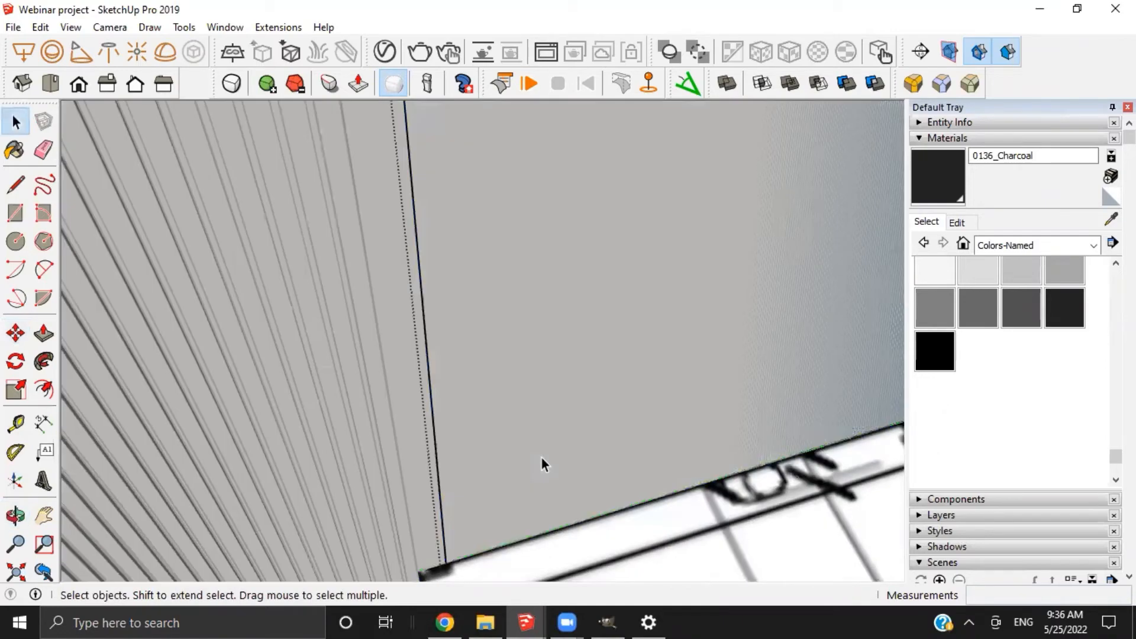
click(543, 459)
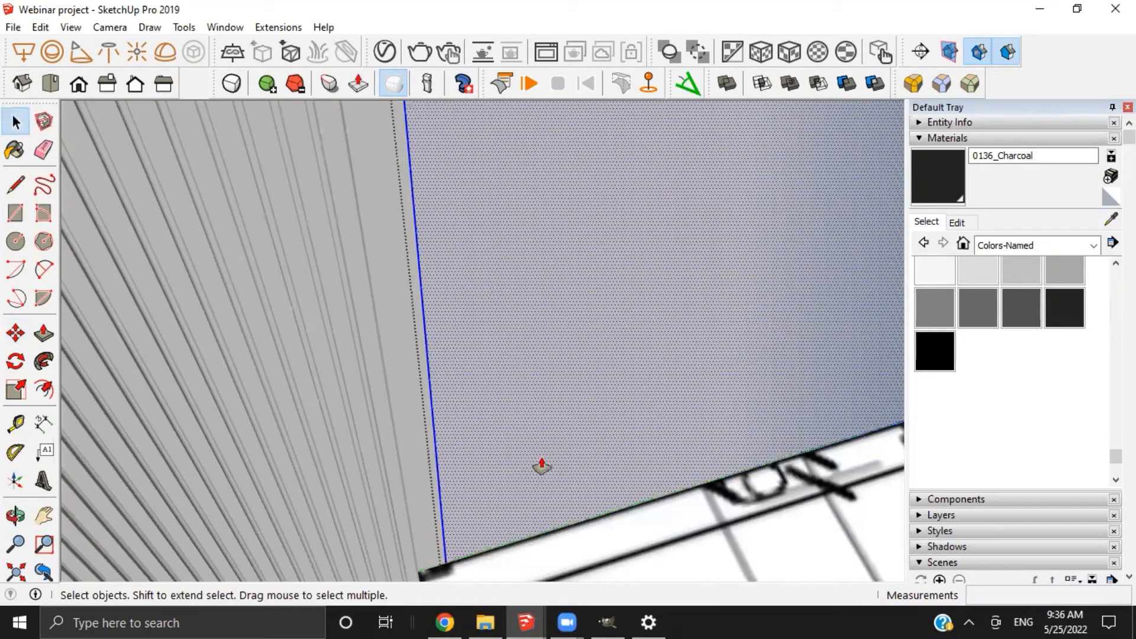
key(p)
click(547, 469)
click(573, 474)
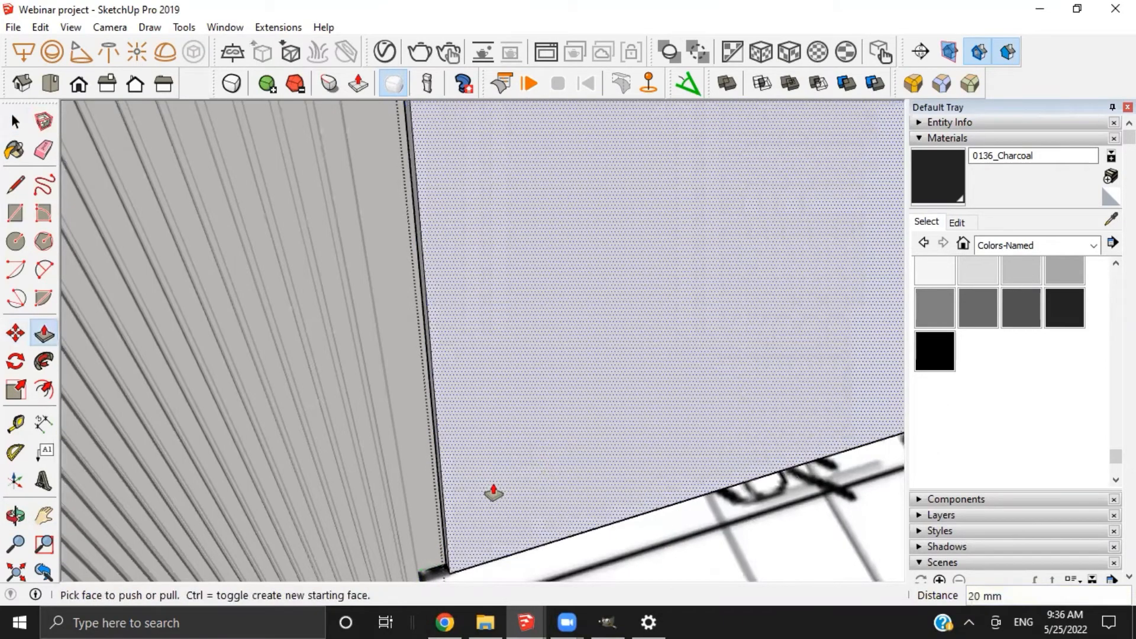
shift+middle_drag(492, 491, 388, 505)
key(g)
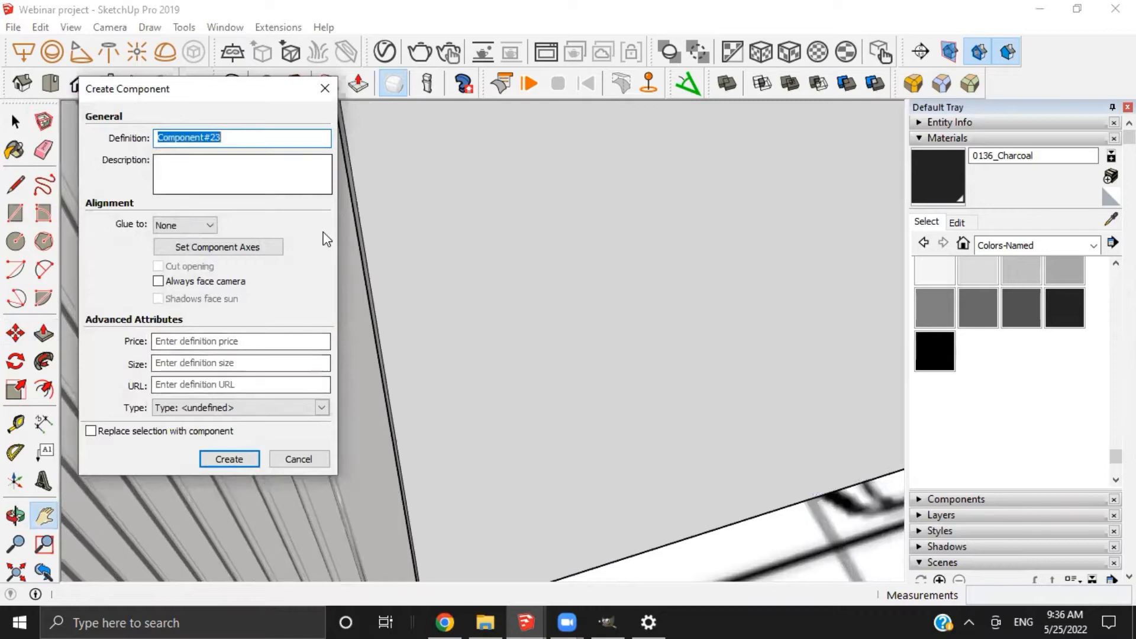
drag(236, 89, 181, 170)
key(Escape)
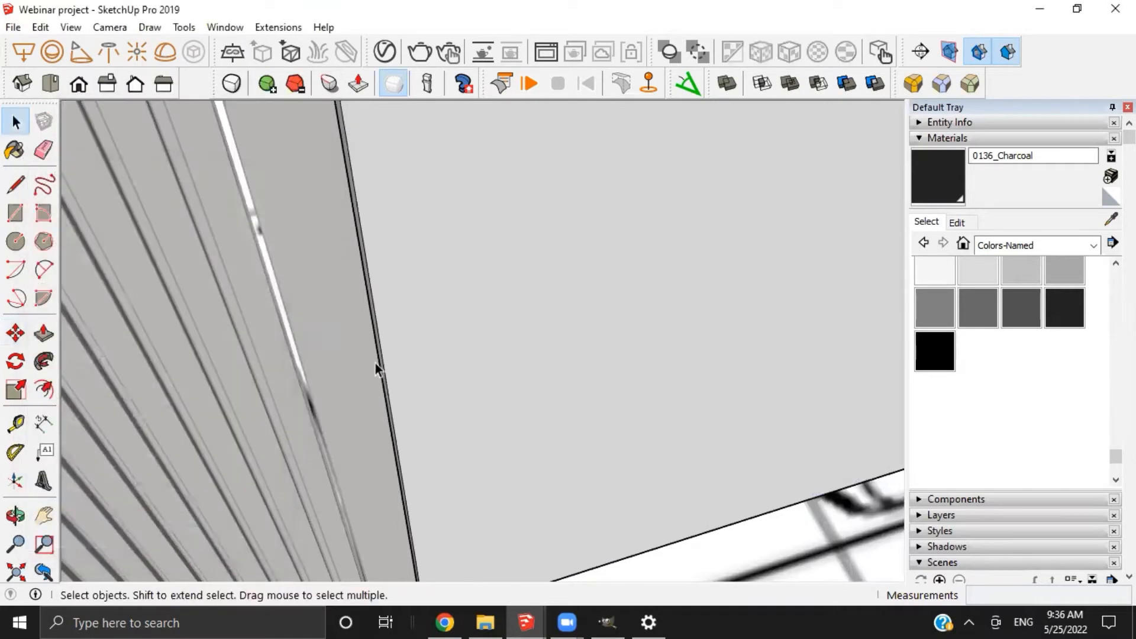
Push/Pull the wall panel's narrow side face by 50 mm to close the gap to the slatted panel
drag(353, 397, 476, 280)
shift+middle_drag(368, 405, 542, 456)
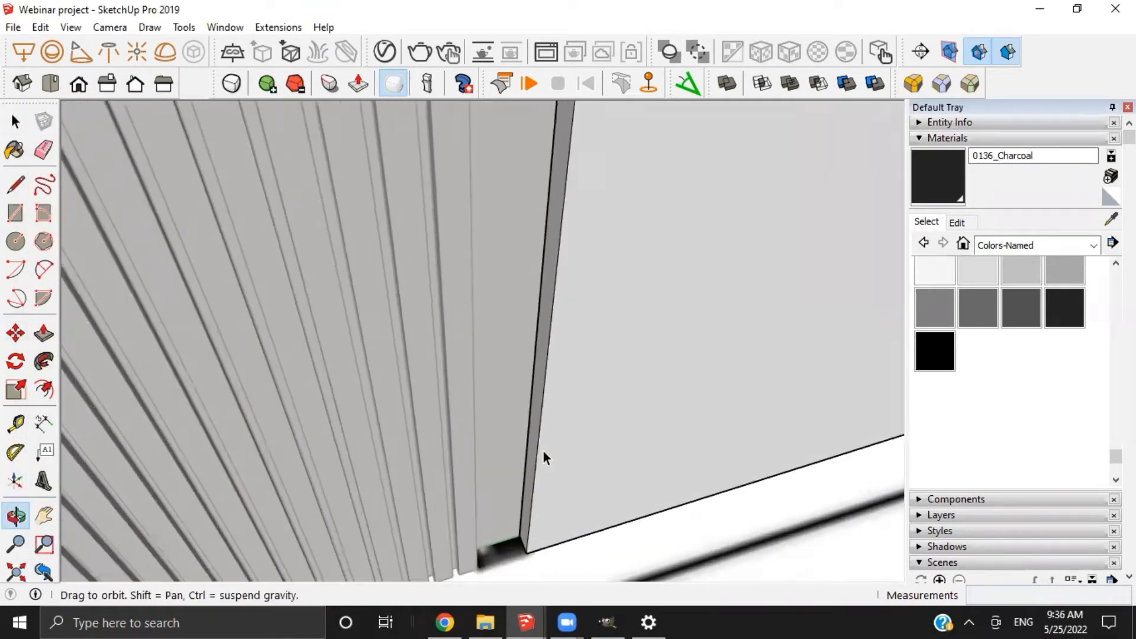
click(543, 456)
key(p)
drag(549, 453, 475, 503)
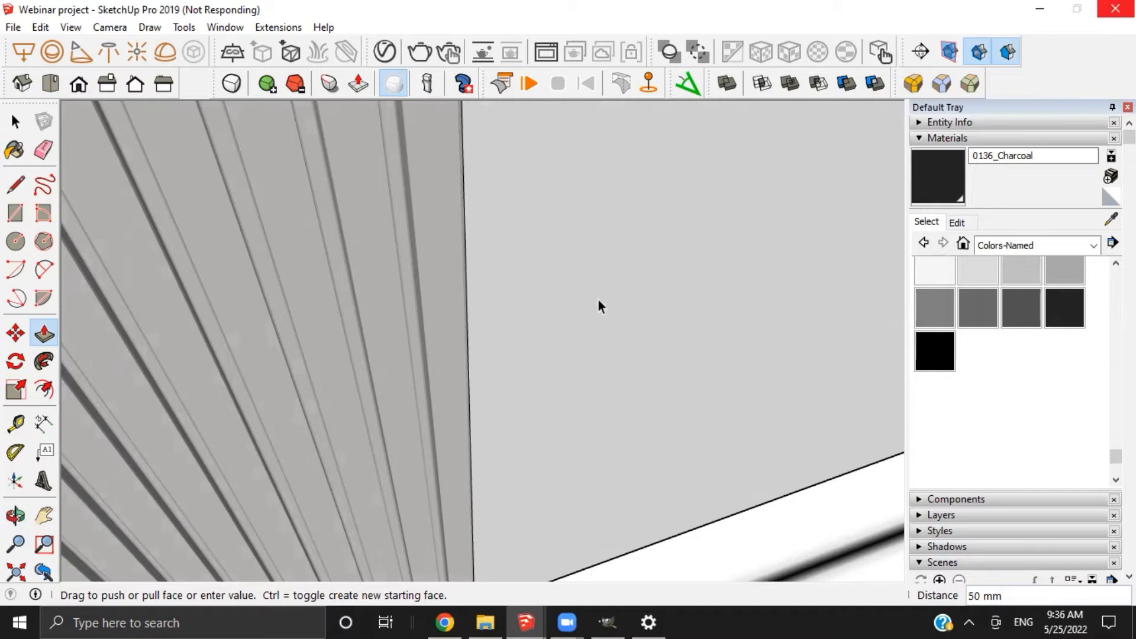
scroll(550, 341, down, 1)
middle_drag(565, 346, 624, 393)
key(space)
key(Escape)
scroll(627, 430, down, 1)
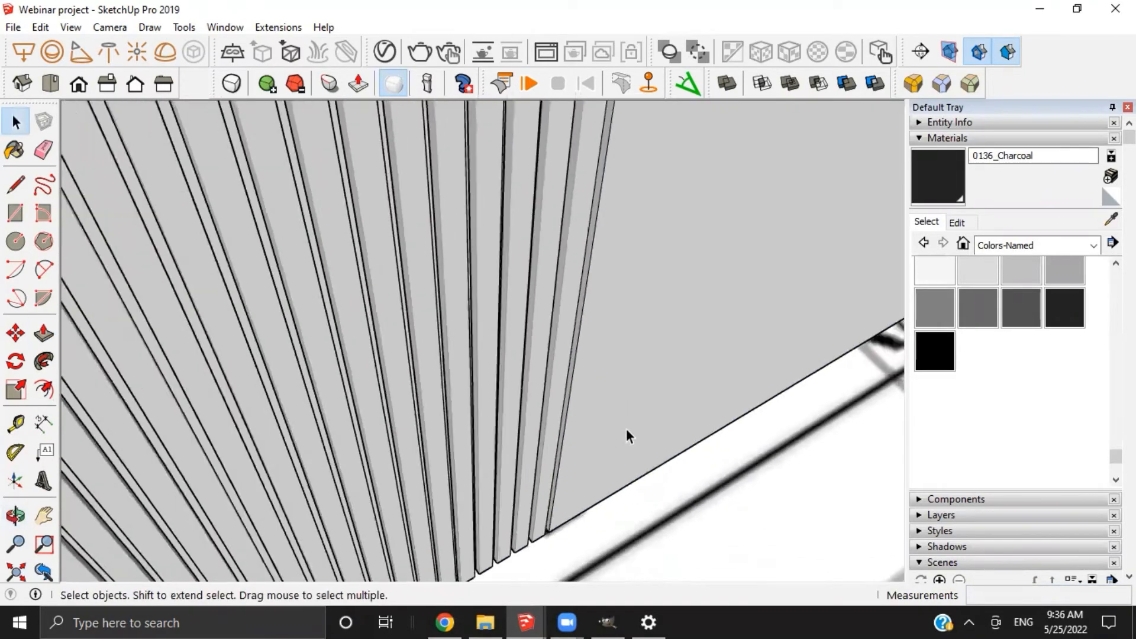
Import the Door handle SketchUp file and place it in the empty area outside the building walls
scroll(625, 431, down, 3)
middle_drag(625, 433, 355, 397)
scroll(619, 433, down, 4)
click(13, 28)
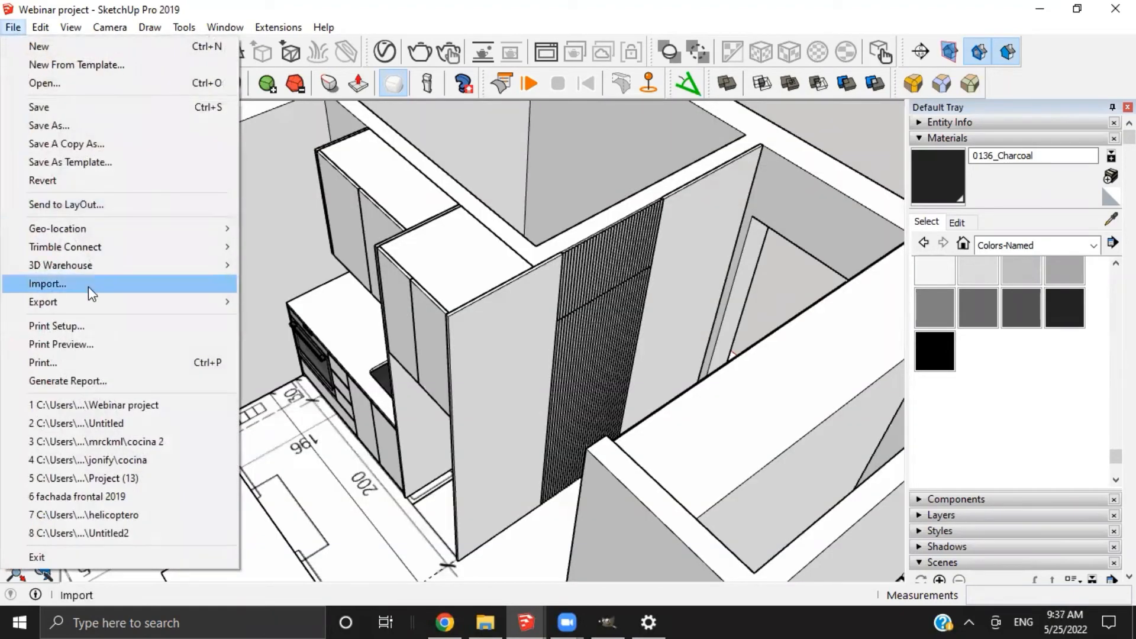
click(47, 284)
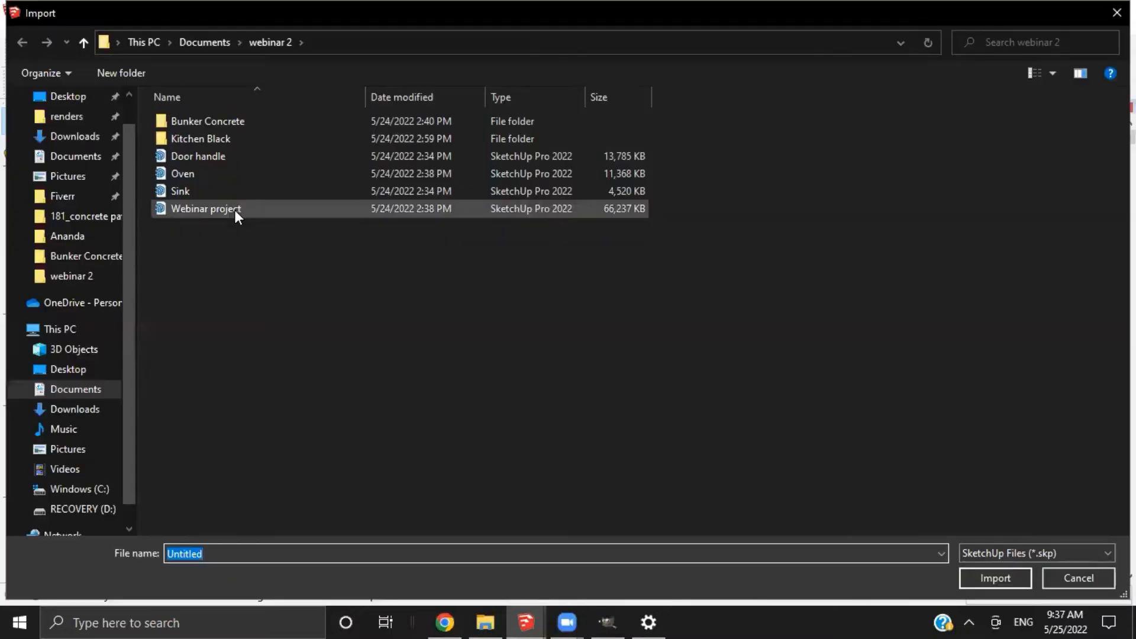
click(230, 159)
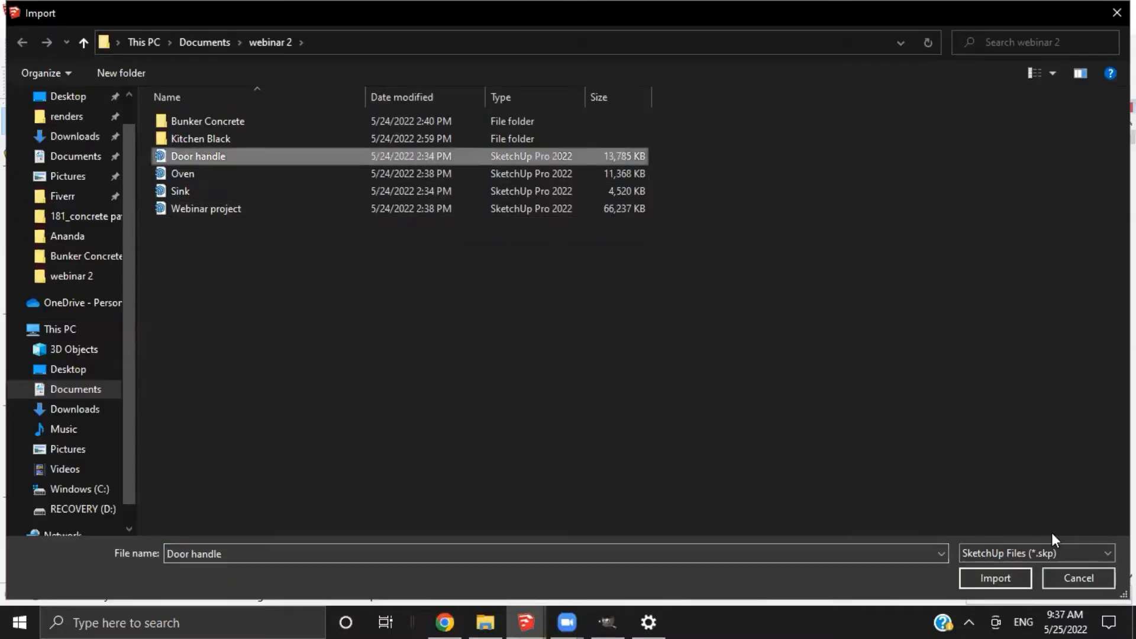
click(994, 577)
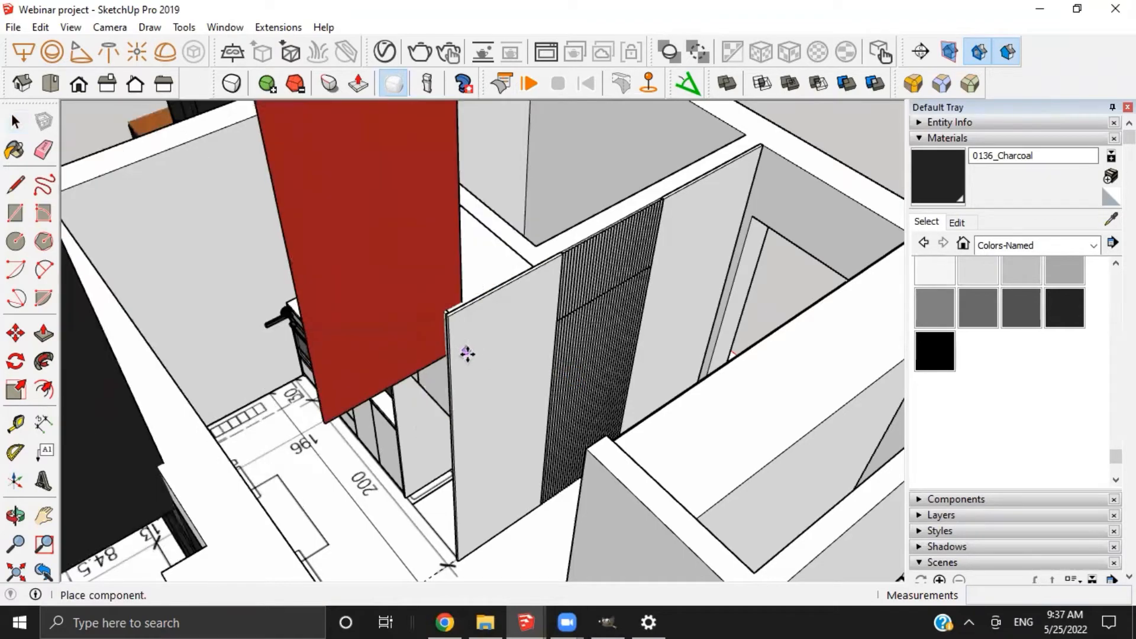
scroll(448, 392, down, 5)
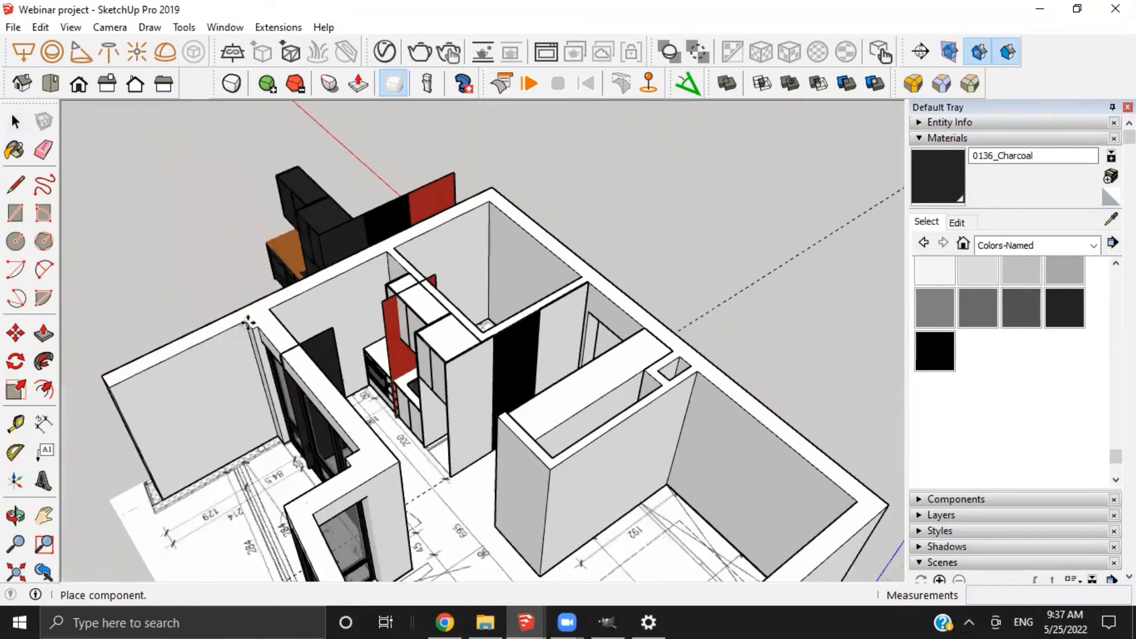
click(145, 321)
Open the imported door component for editing and select its black handle
scroll(137, 307, up, 2)
shift+middle_drag(137, 307, 375, 308)
scroll(376, 303, up, 5)
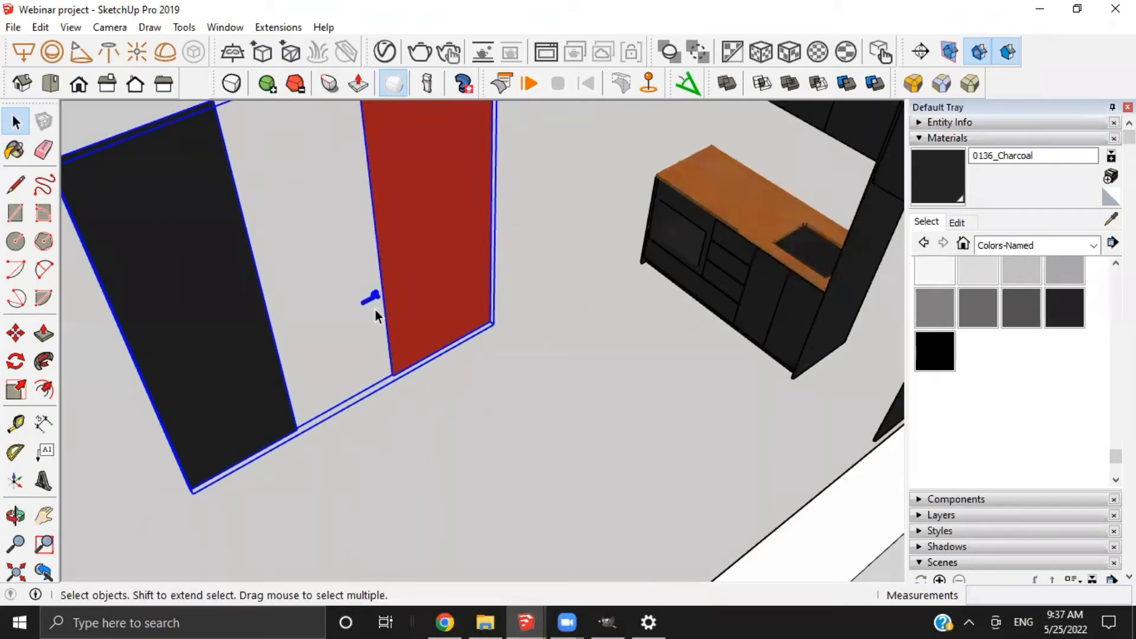
double_click(339, 323)
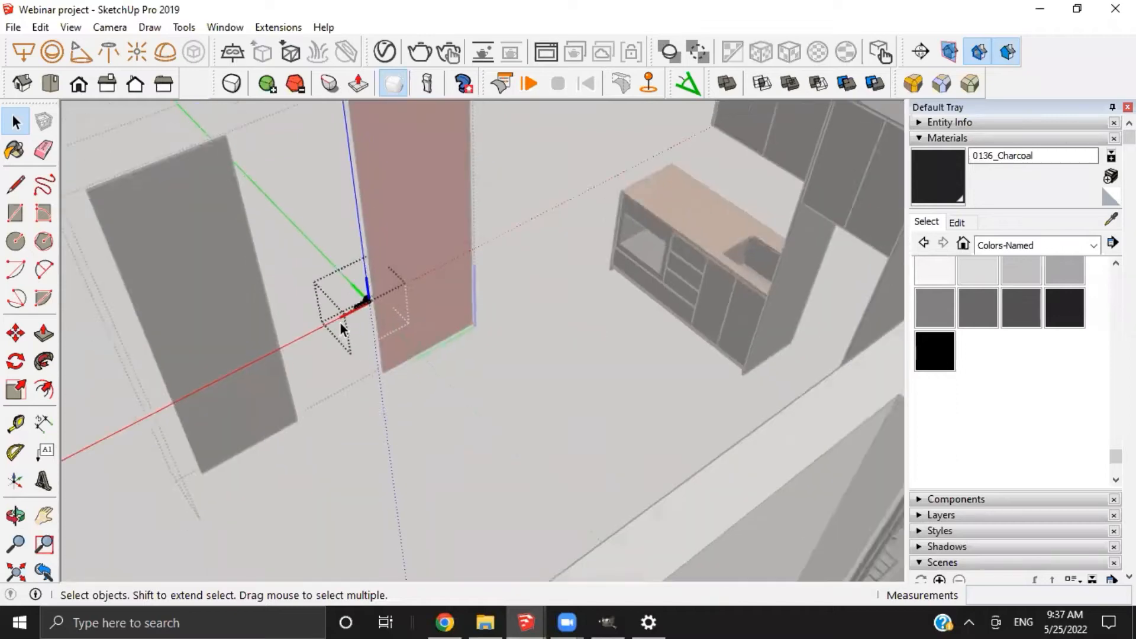
scroll(337, 302, up, 1)
scroll(345, 317, up, 1)
key(Escape)
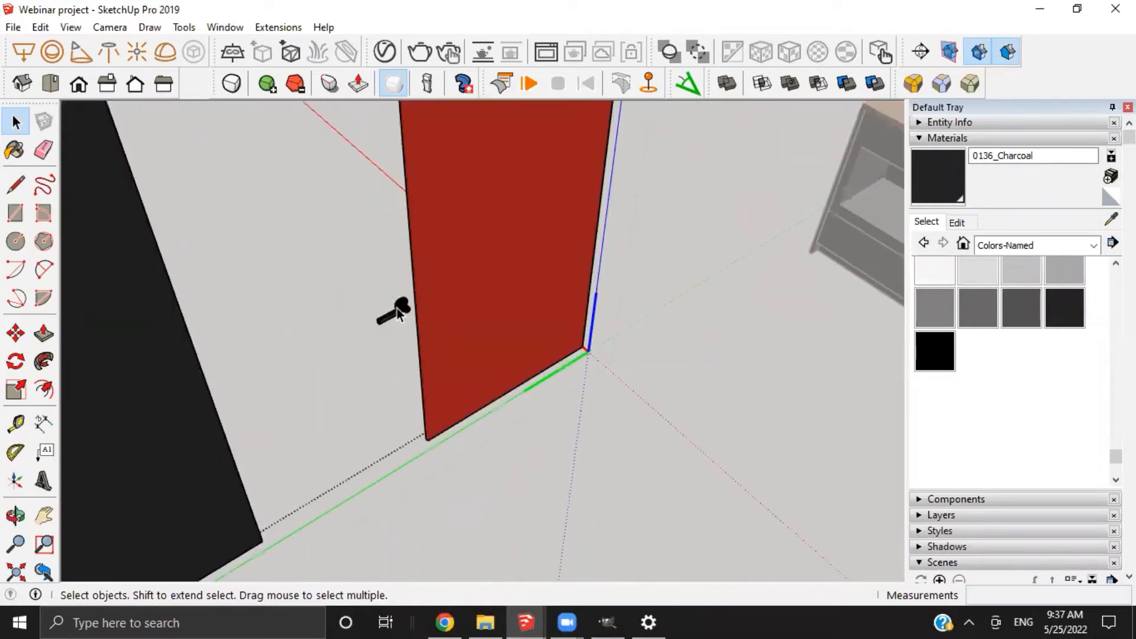
click(401, 309)
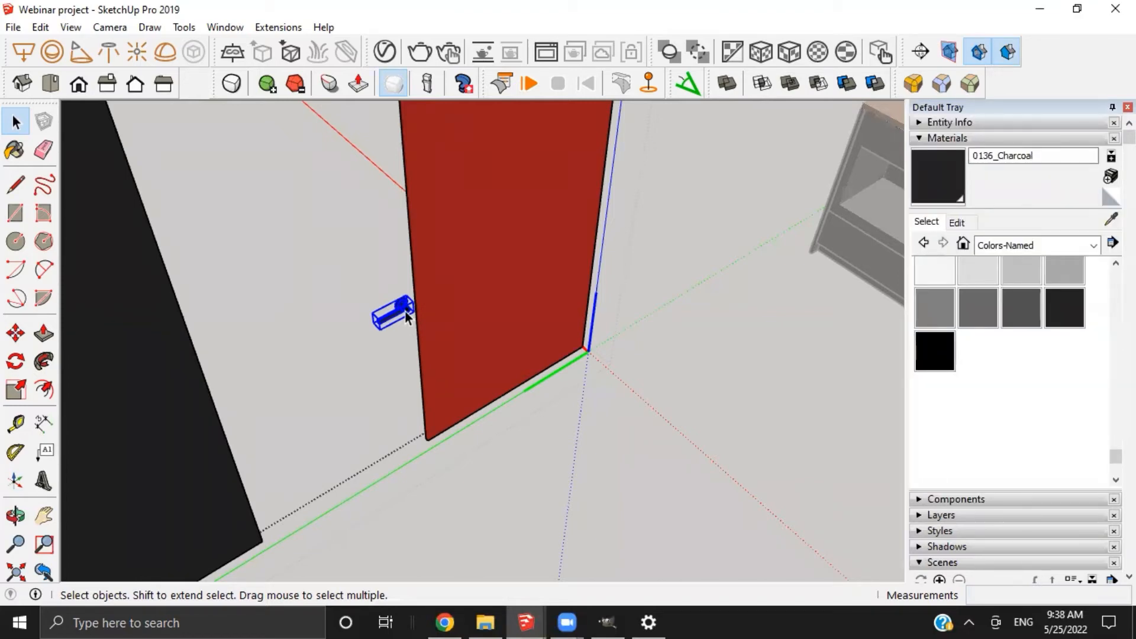
Copy the handle out of the imported door and paste it onto the slatted panel near the adjoining wall panel
scroll(462, 331, down, 5)
shift+middle_drag(459, 338, 140, 378)
click(563, 391)
scroll(563, 392, down, 2)
shift+middle_drag(563, 392, 386, 307)
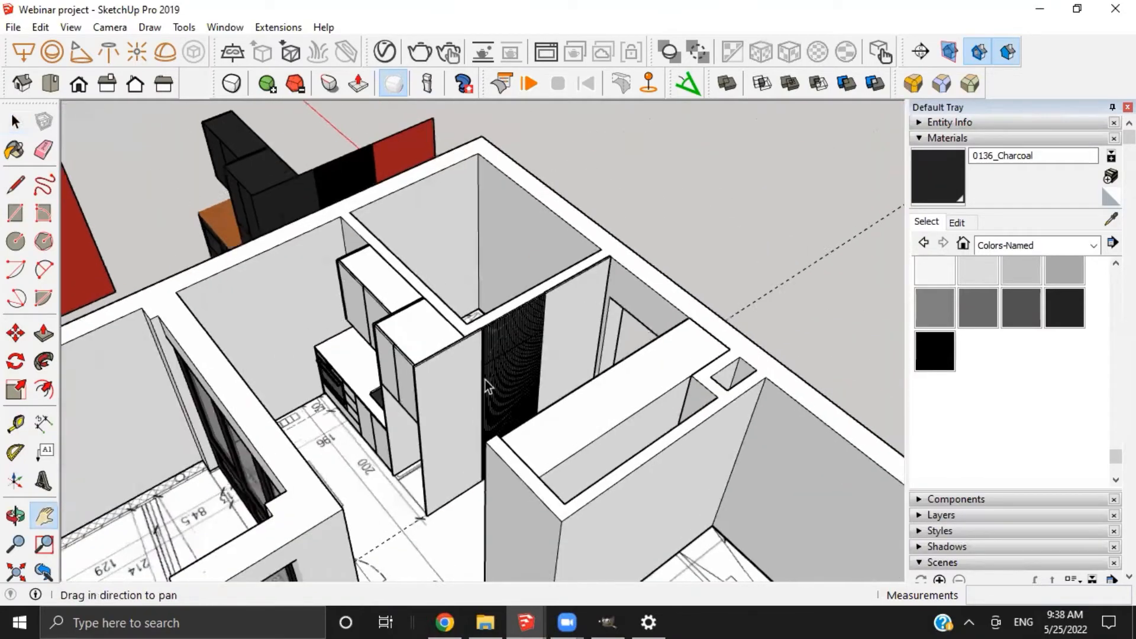
scroll(485, 380, up, 6)
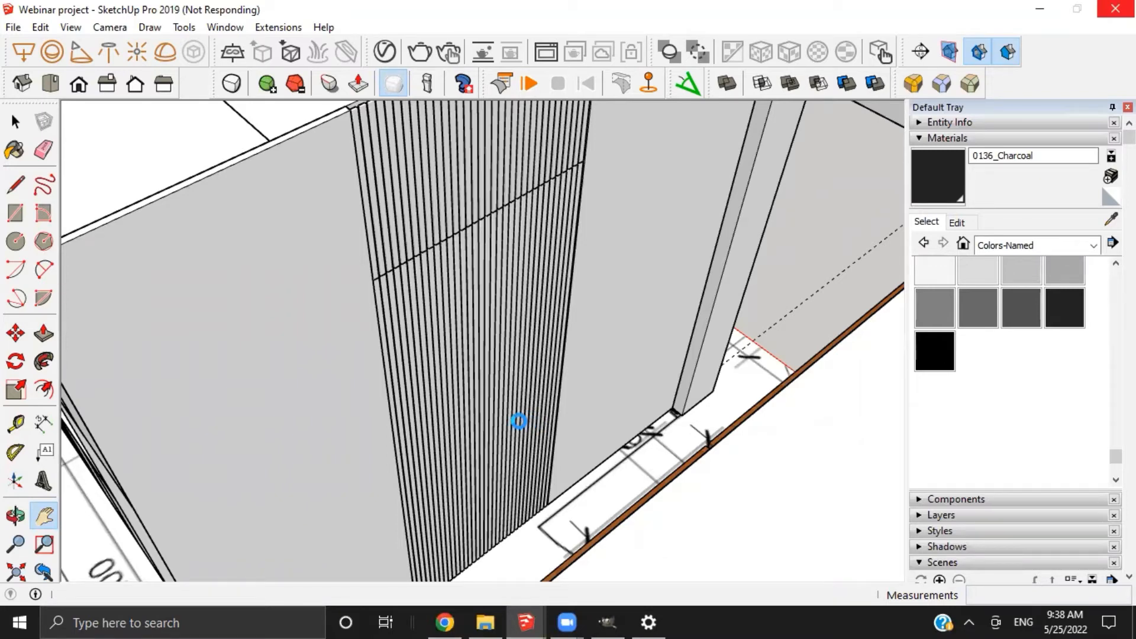
scroll(519, 420, down, 2)
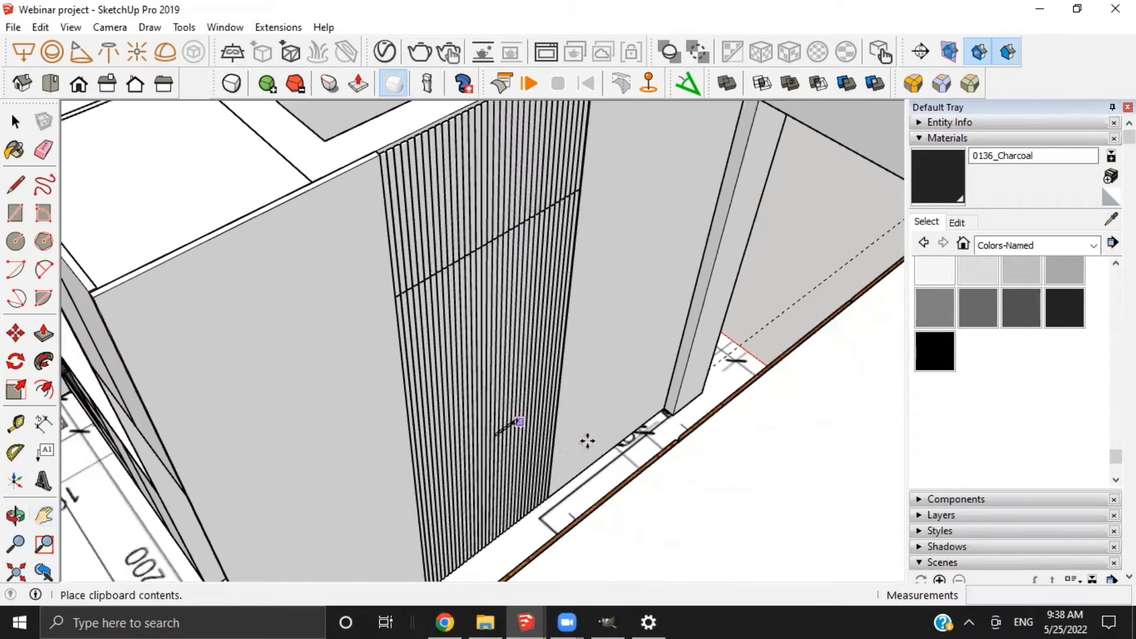
click(545, 379)
Move the pasted handle out of the slats so its round base plate stands in front of the slatted panel
scroll(546, 378, up, 2)
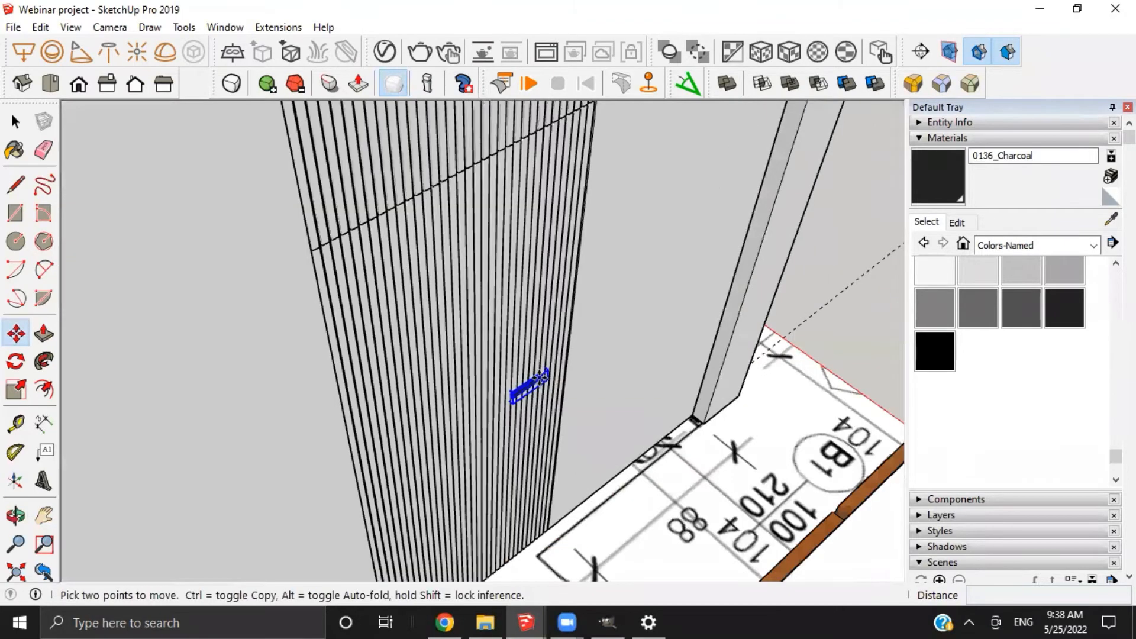
scroll(532, 399, up, 5)
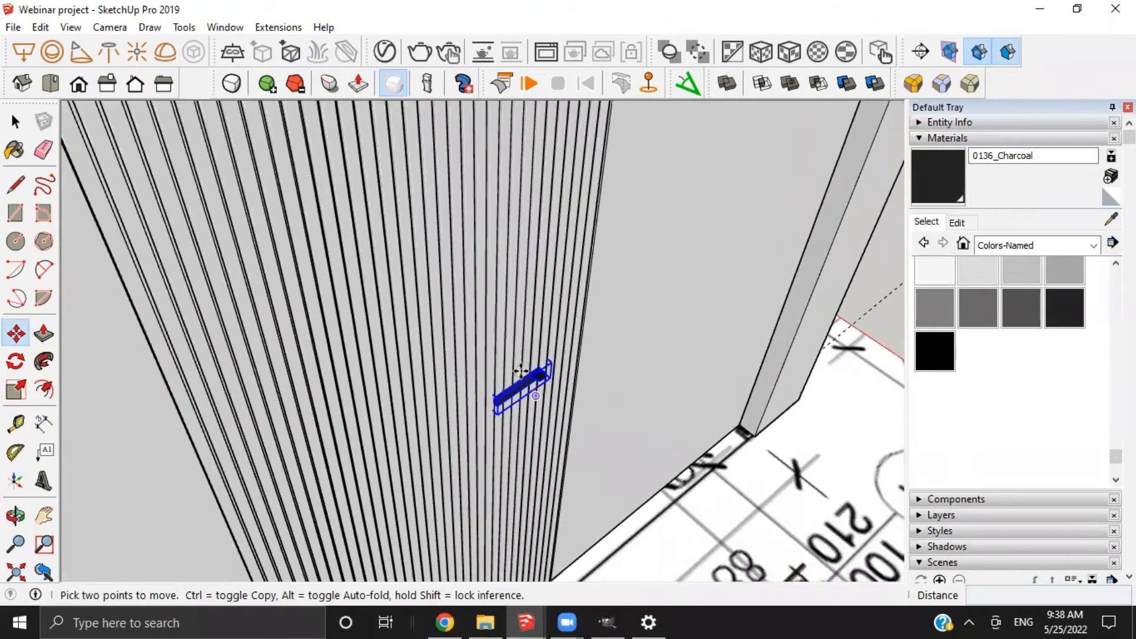
click(562, 395)
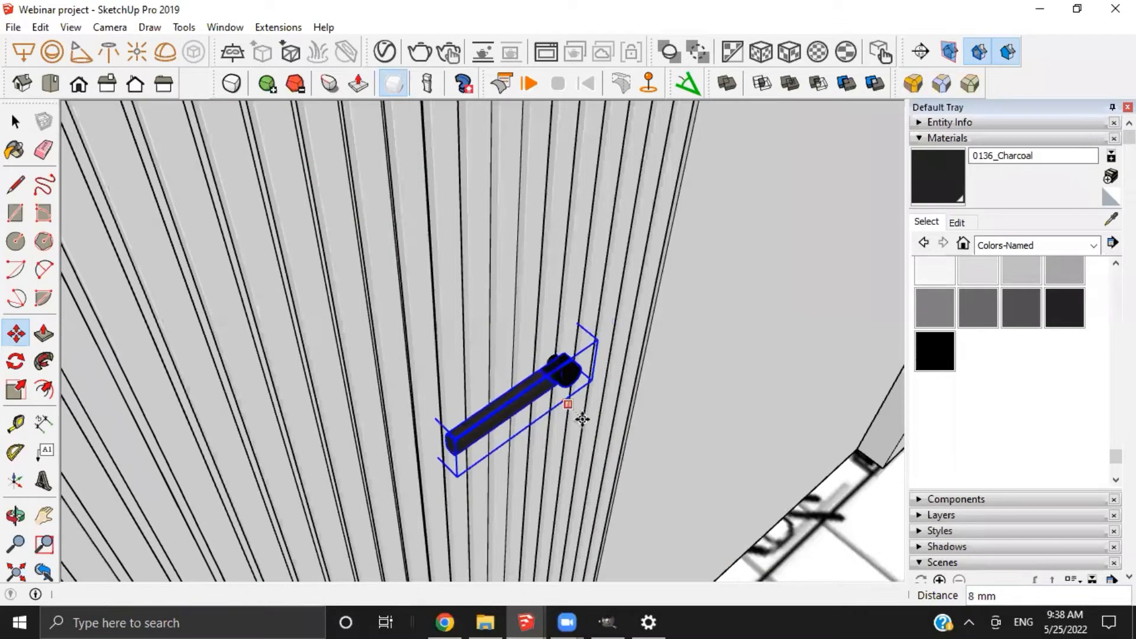
click(571, 413)
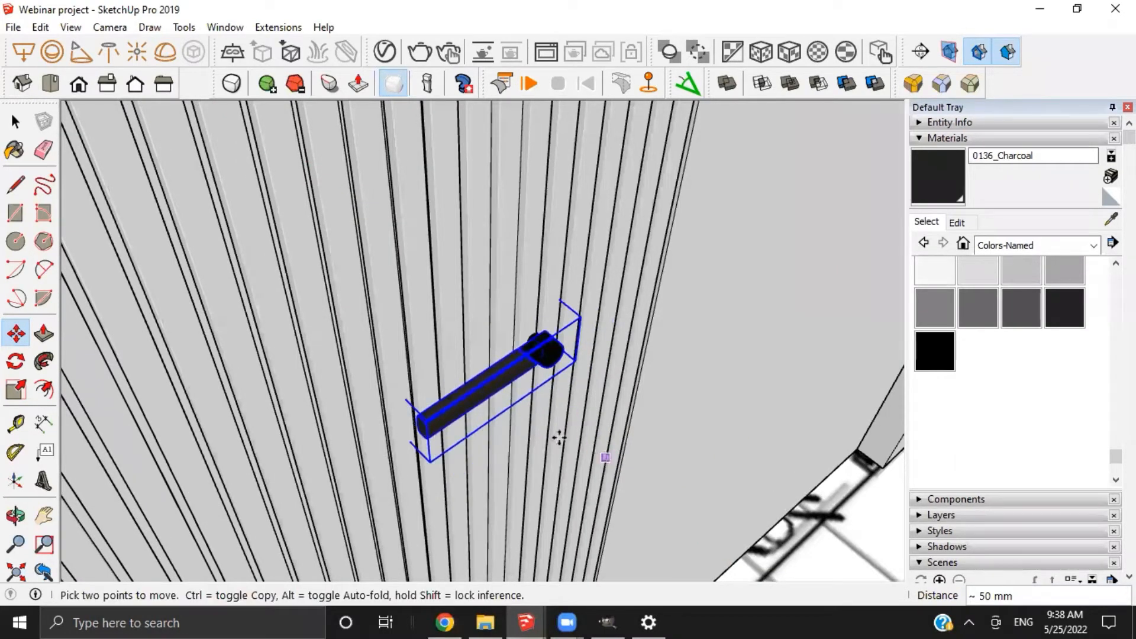
scroll(502, 375, up, 1)
click(455, 348)
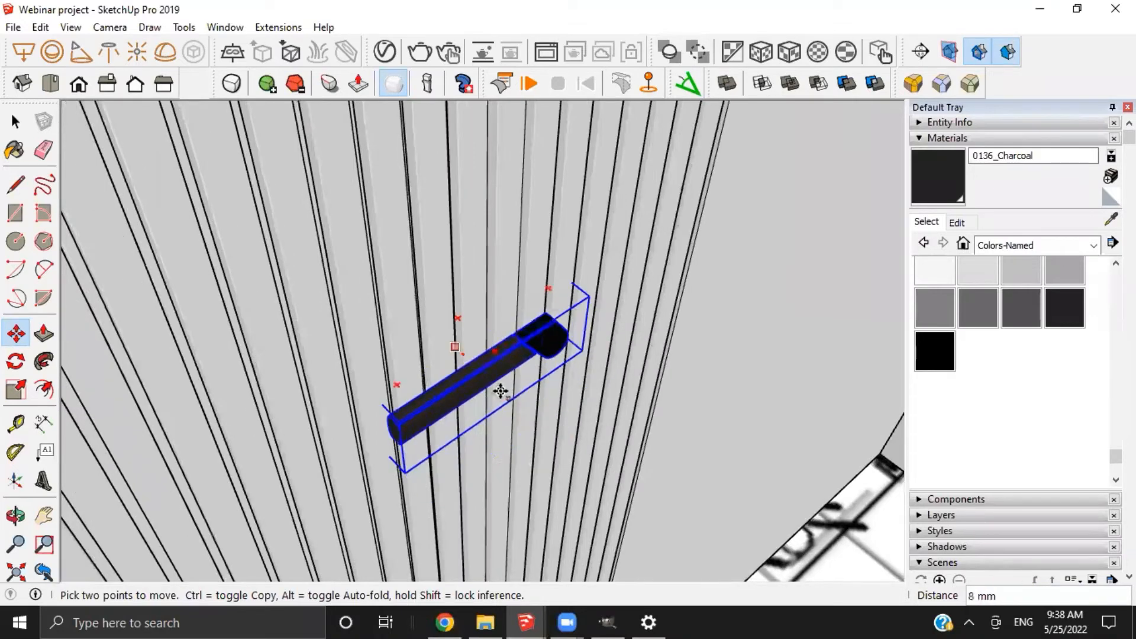
click(536, 414)
click(505, 389)
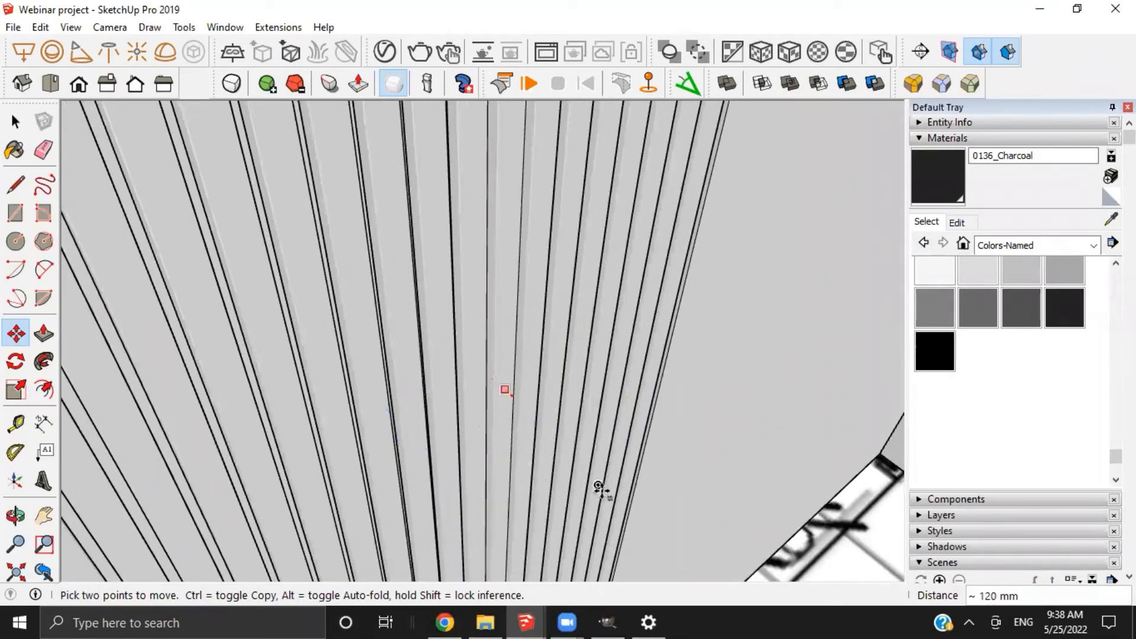
click(651, 520)
scroll(565, 331, up, 3)
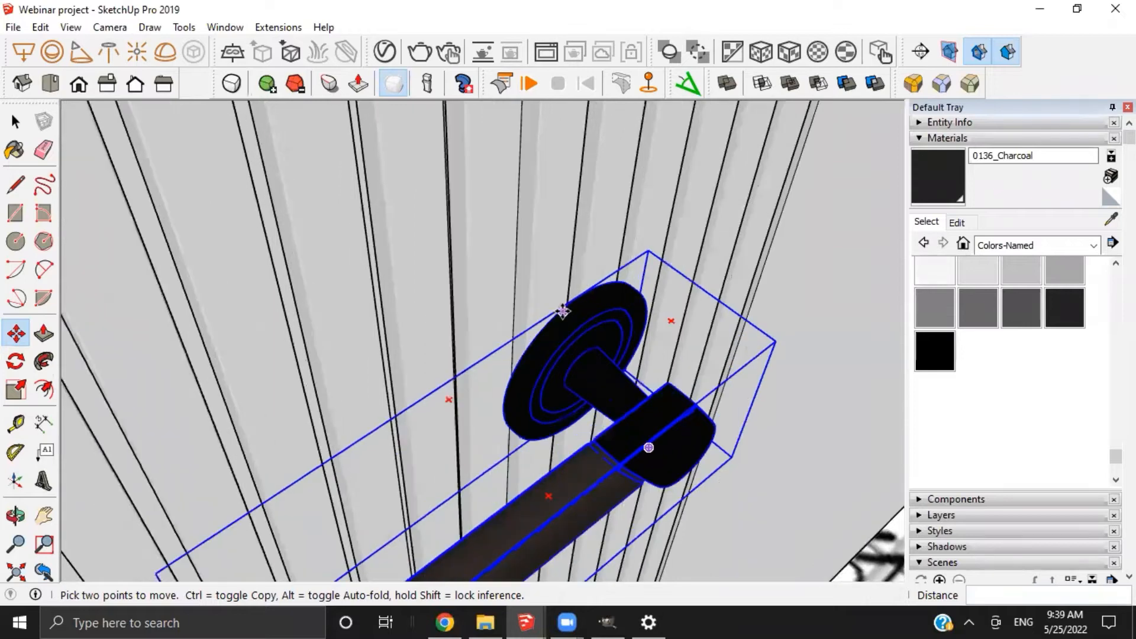
Move the handle by its base plate's rim along the red axis toward the face of the slats
click(561, 308)
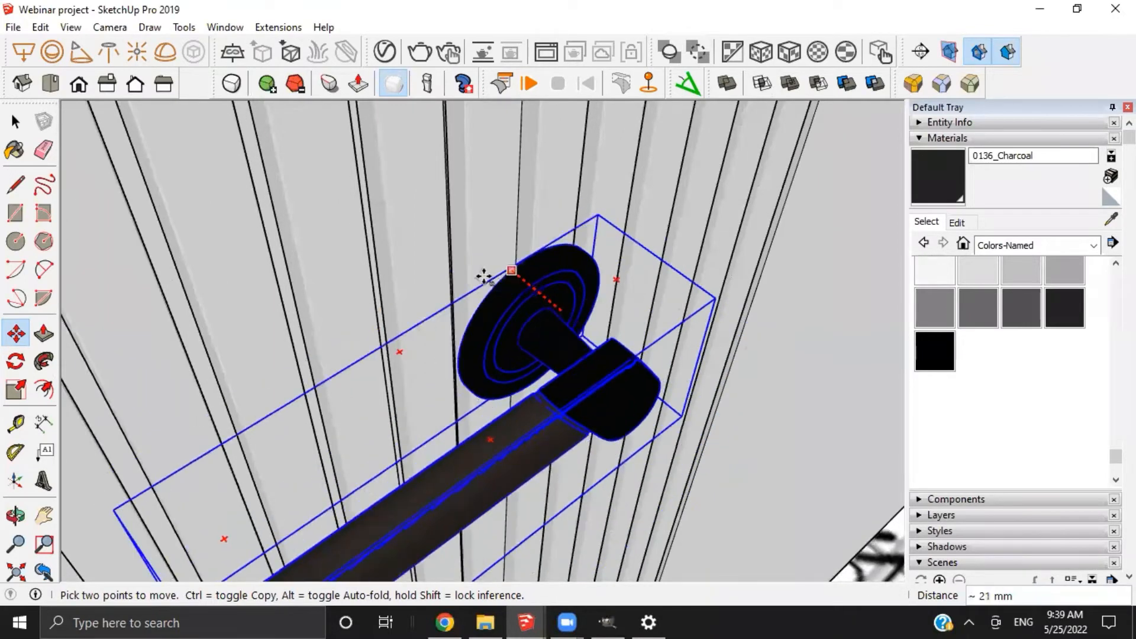
click(398, 263)
scroll(530, 329, down, 2)
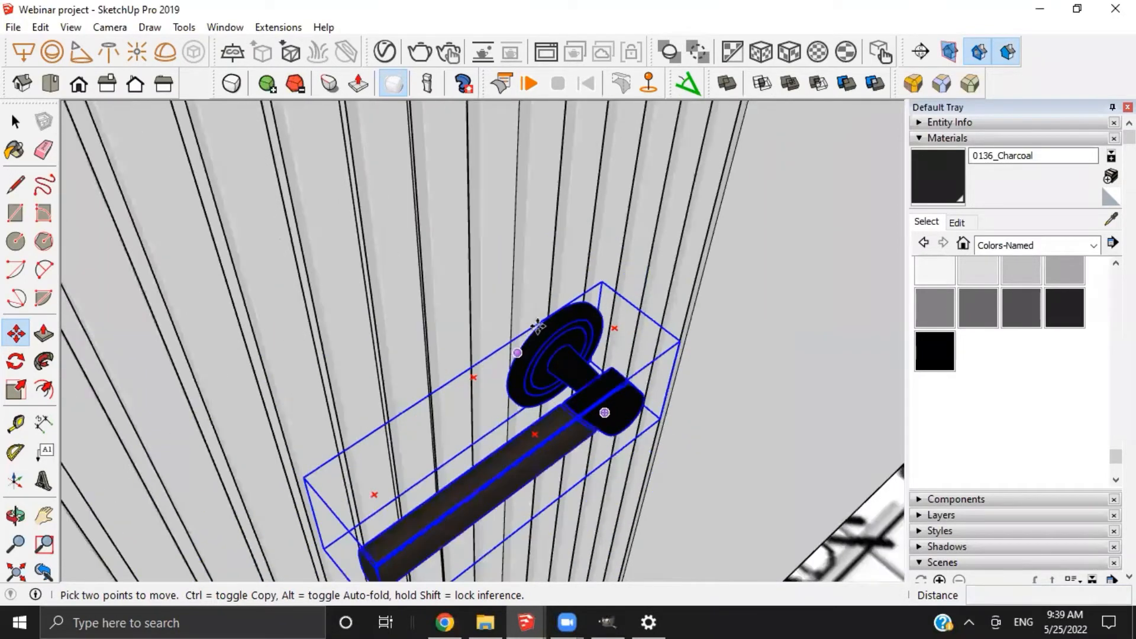
scroll(554, 315, up, 2)
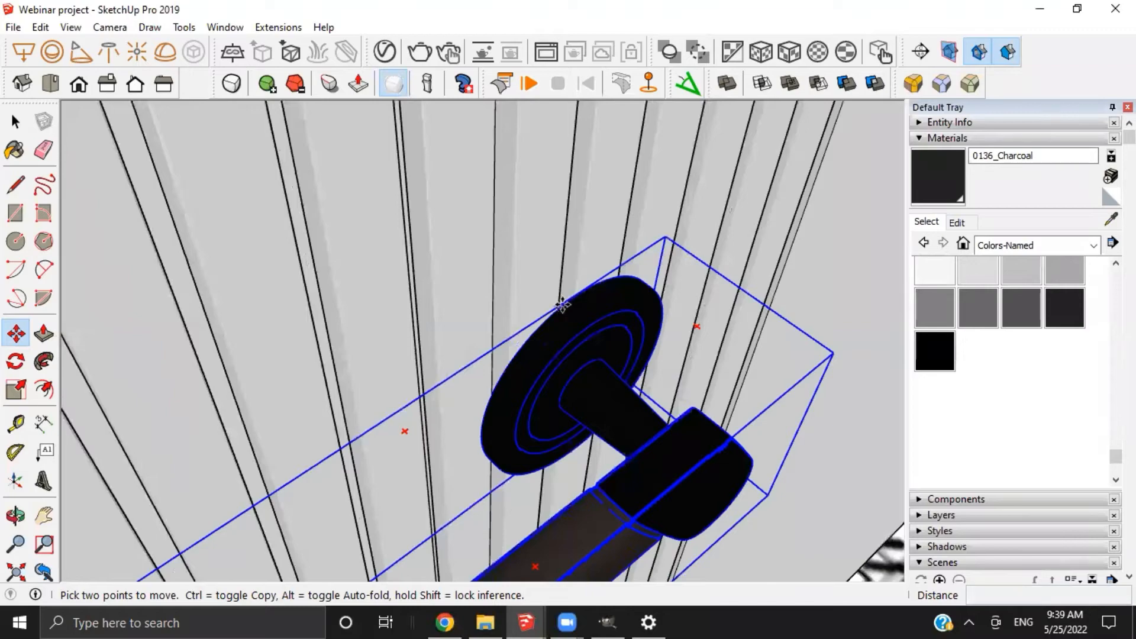
click(562, 305)
scroll(425, 271, down, 2)
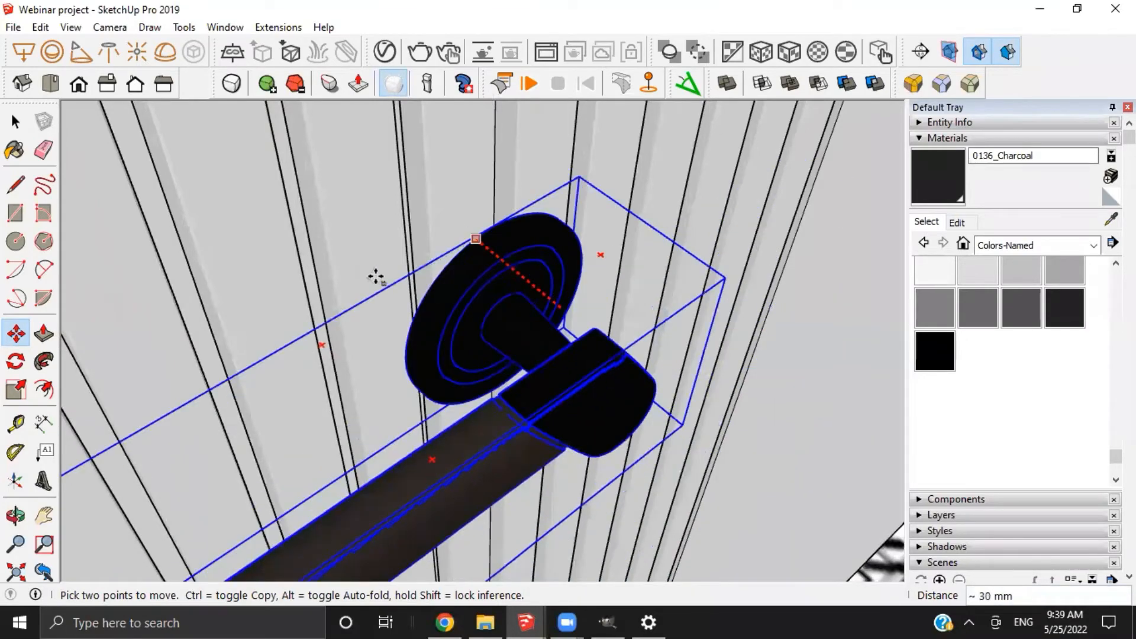
middle_drag(375, 280, 420, 350)
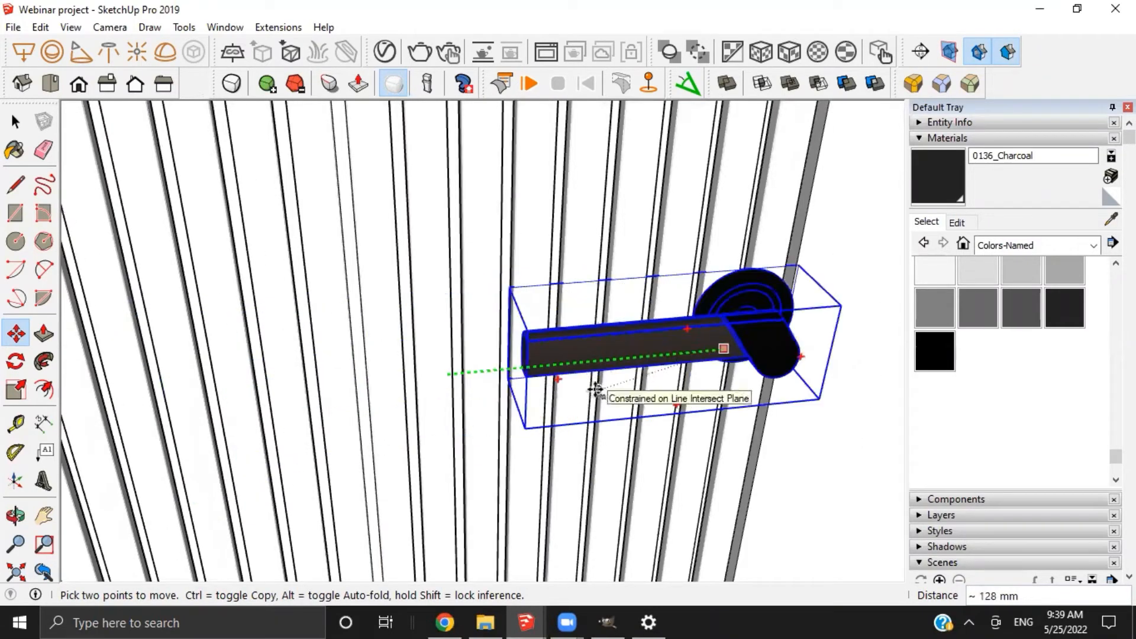
Slide the handle horizontally across the slats, keeping it near the slatted panel's edge beside the wall panel
click(627, 395)
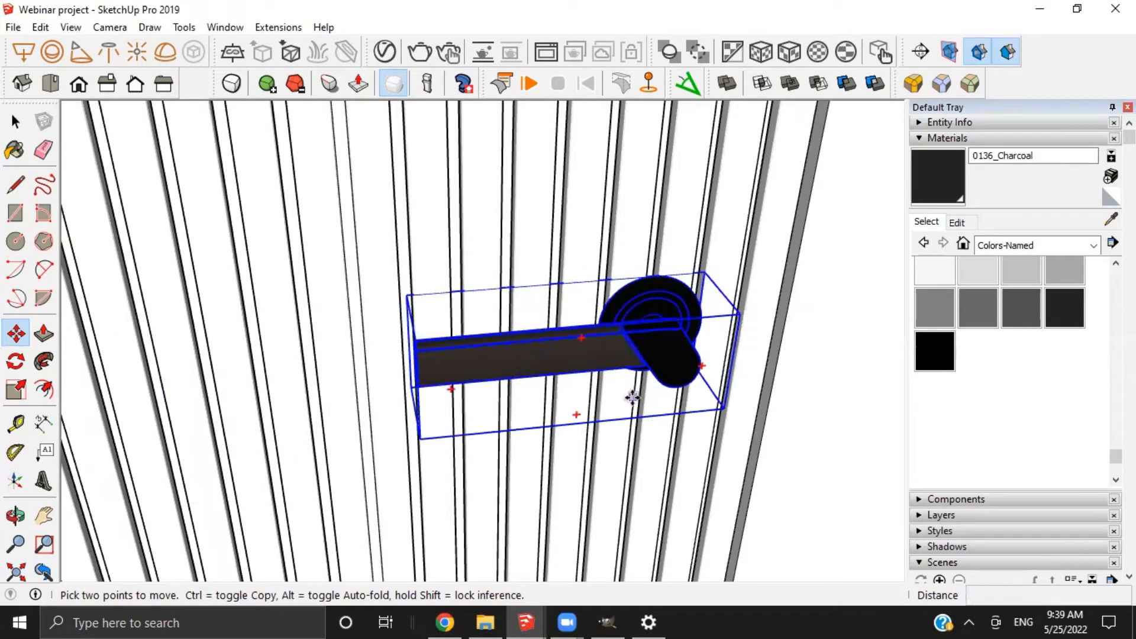
click(616, 474)
scroll(469, 414, down, 2)
middle_drag(469, 413, 600, 467)
shift+middle_drag(601, 467, 607, 477)
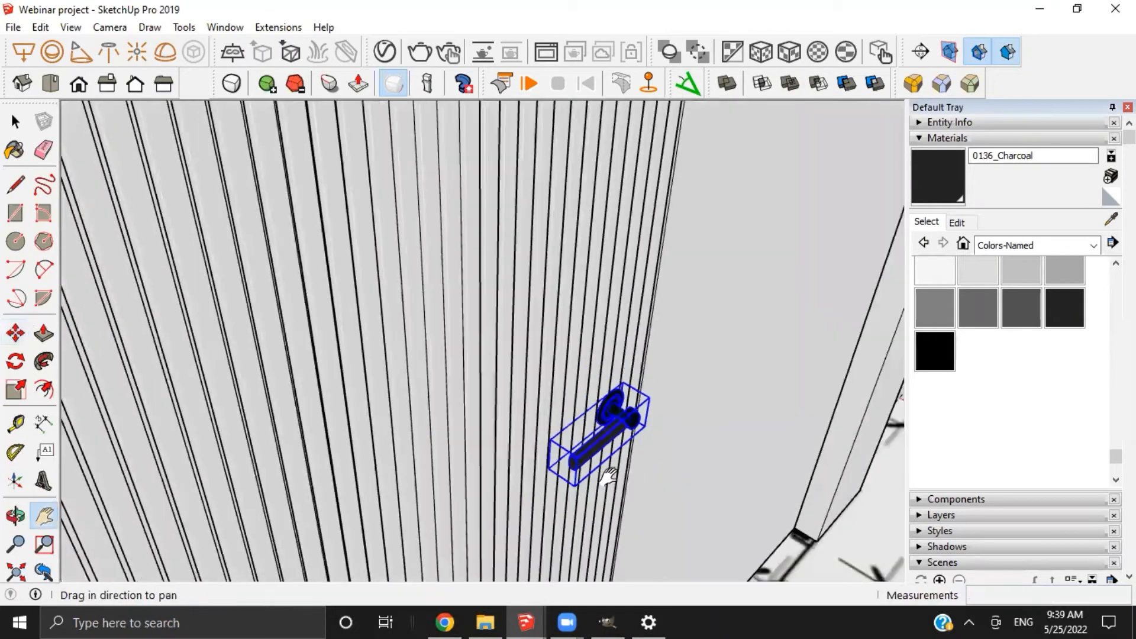
Add a horizontal guide parallel to the wall's floor edge, running across the slatted panel just below the handle
scroll(608, 477, down, 7)
middle_drag(642, 296, 616, 349)
key(t)
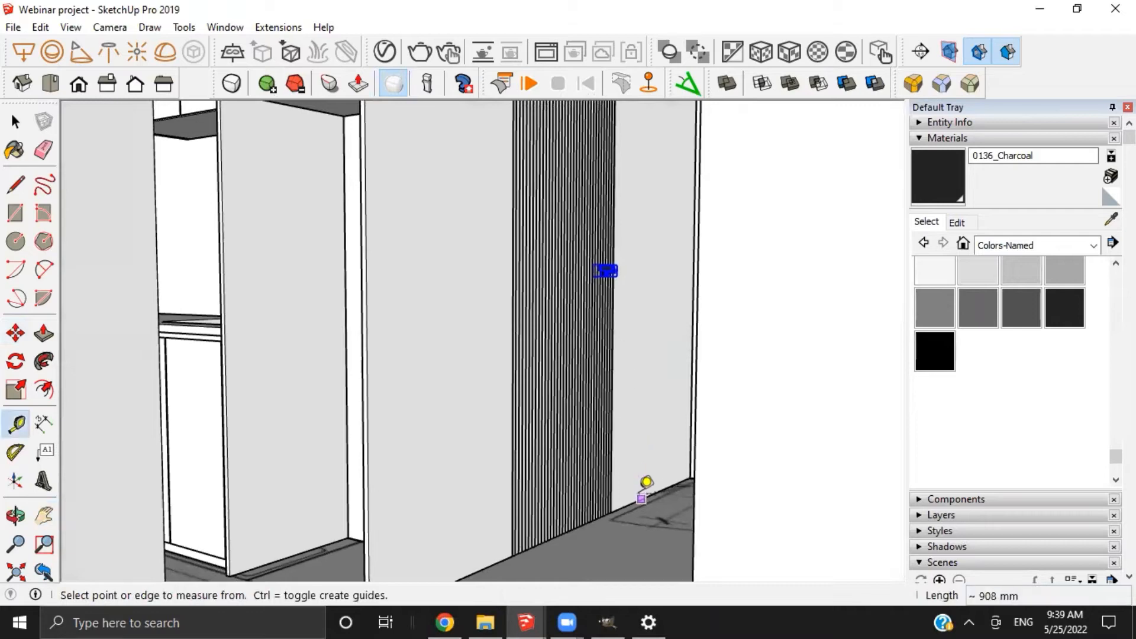
click(642, 499)
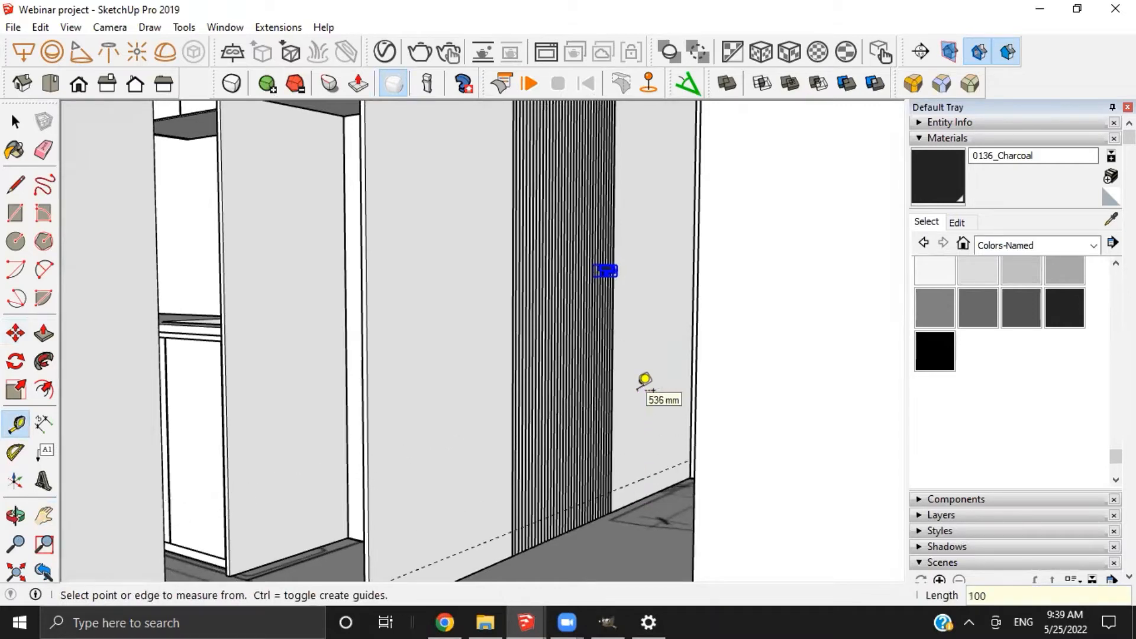
key(space)
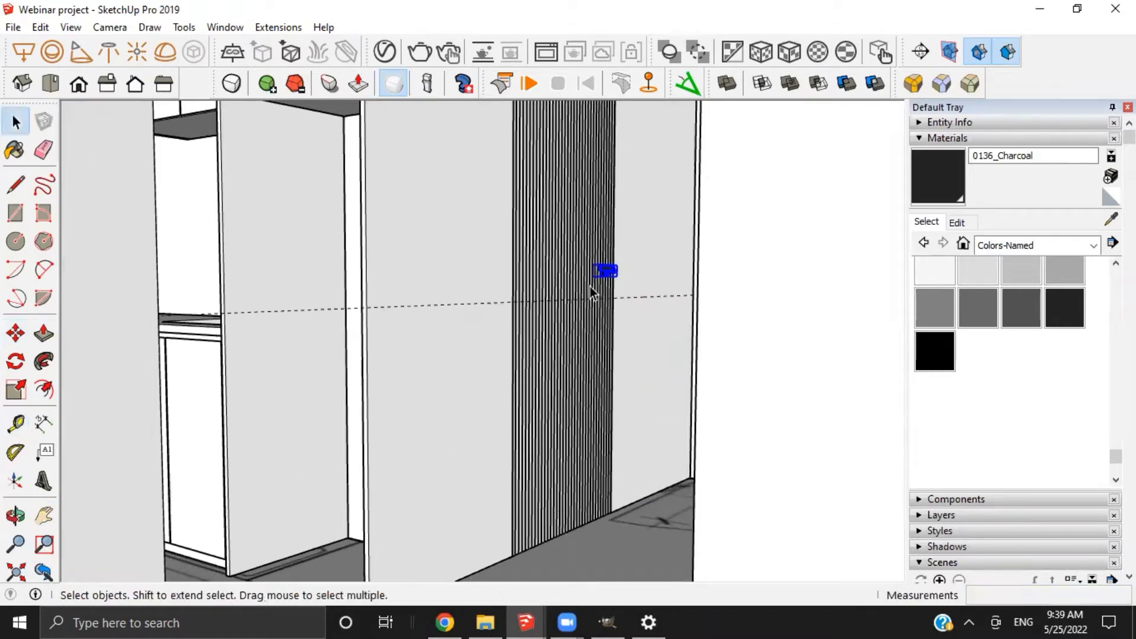
Lower the handle onto the horizontal guide on the slatted panel and erase that guide
scroll(619, 272, up, 5)
key(m)
click(616, 271)
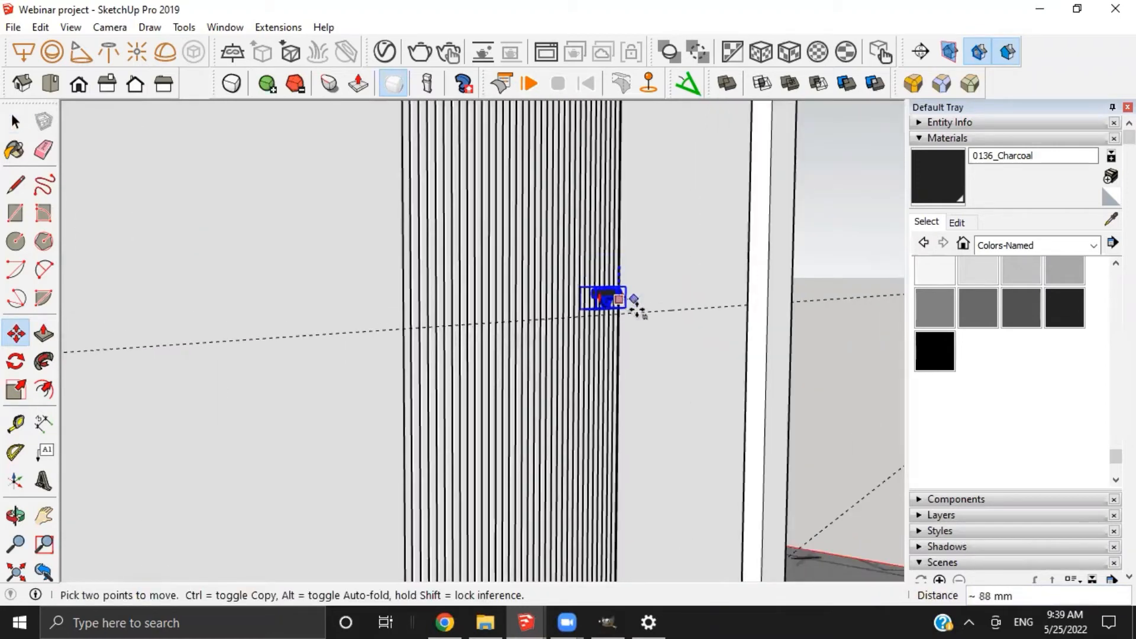
click(637, 314)
scroll(646, 311, down, 3)
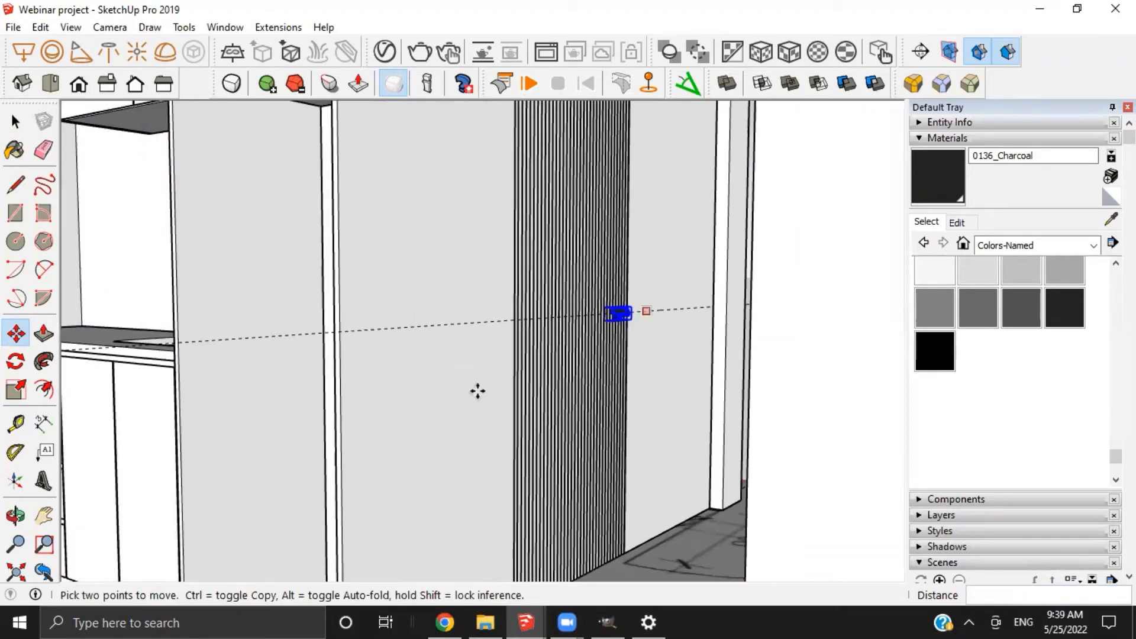
shift+middle_drag(477, 391, 475, 387)
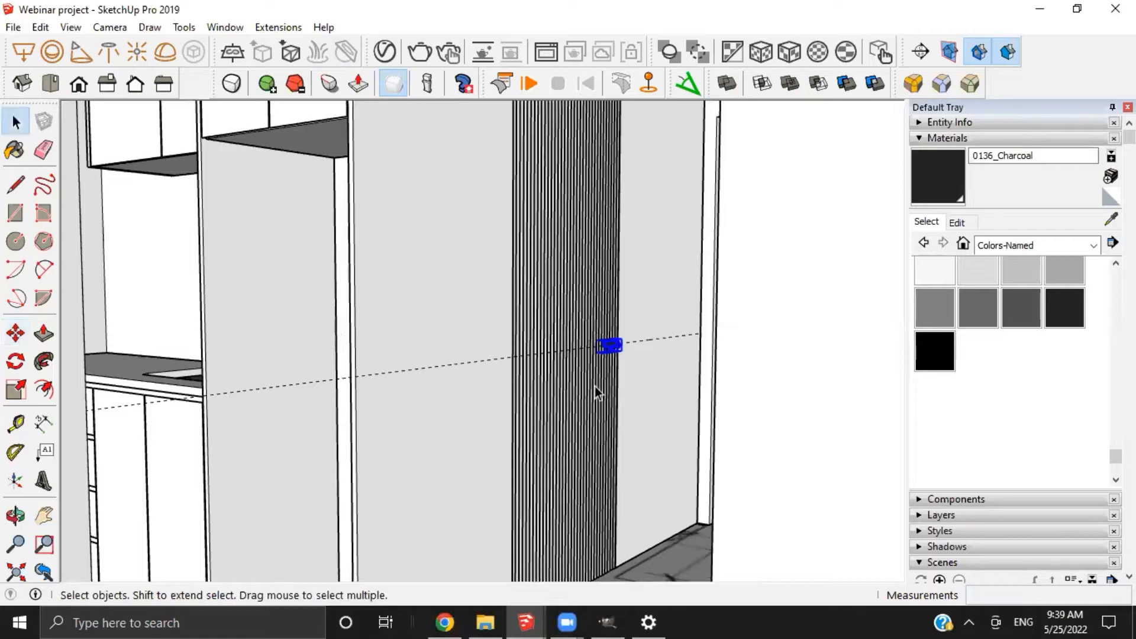
mouse_move(595, 391)
middle_down()
mouse_move(631, 383)
mouse_move(651, 335)
mouse_move(525, 431)
mouse_move(425, 397)
middle_up()
key(e)
Delete the finished dark reference kitchen standing outside the room's wall
scroll(424, 397, down, 2)
shift+middle_drag(379, 351, 275, 263)
scroll(275, 263, up, 2)
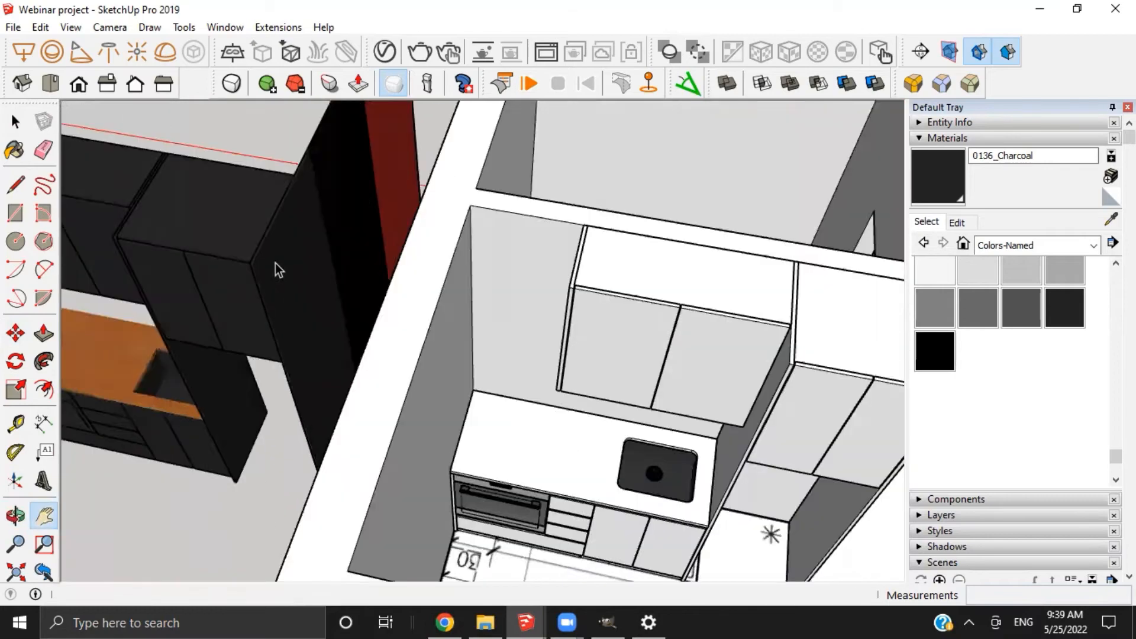
scroll(275, 263, down, 1)
click(275, 263)
key(Delete)
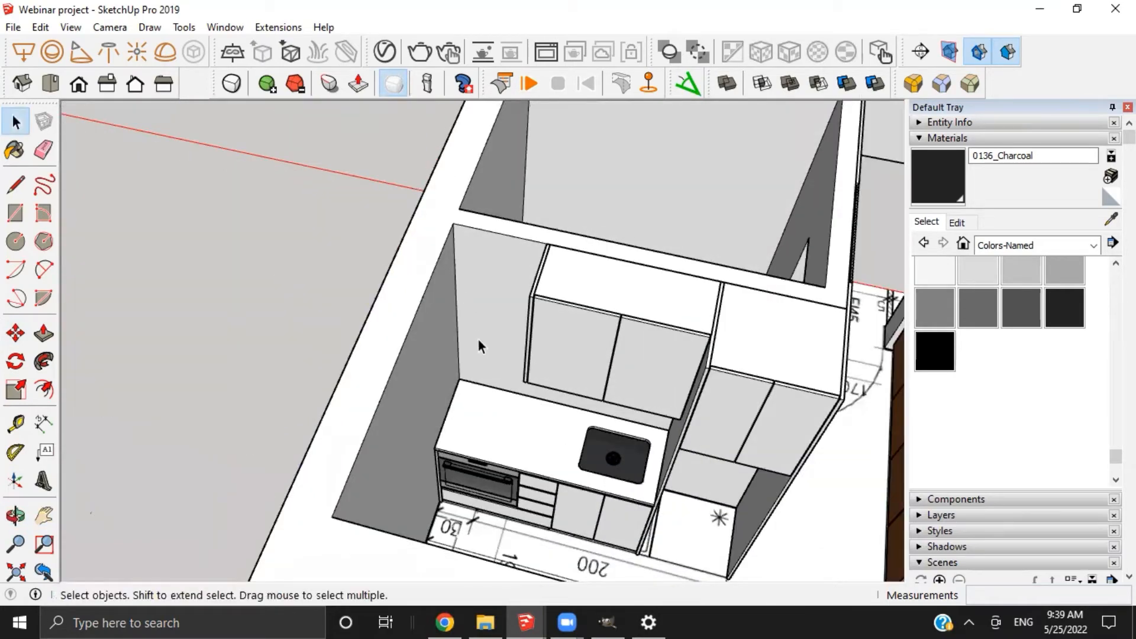
Paint the entire kitchen worktop, including its edges and sink cutout, with the Wood Floor material
shift+middle_drag(460, 322, 486, 355)
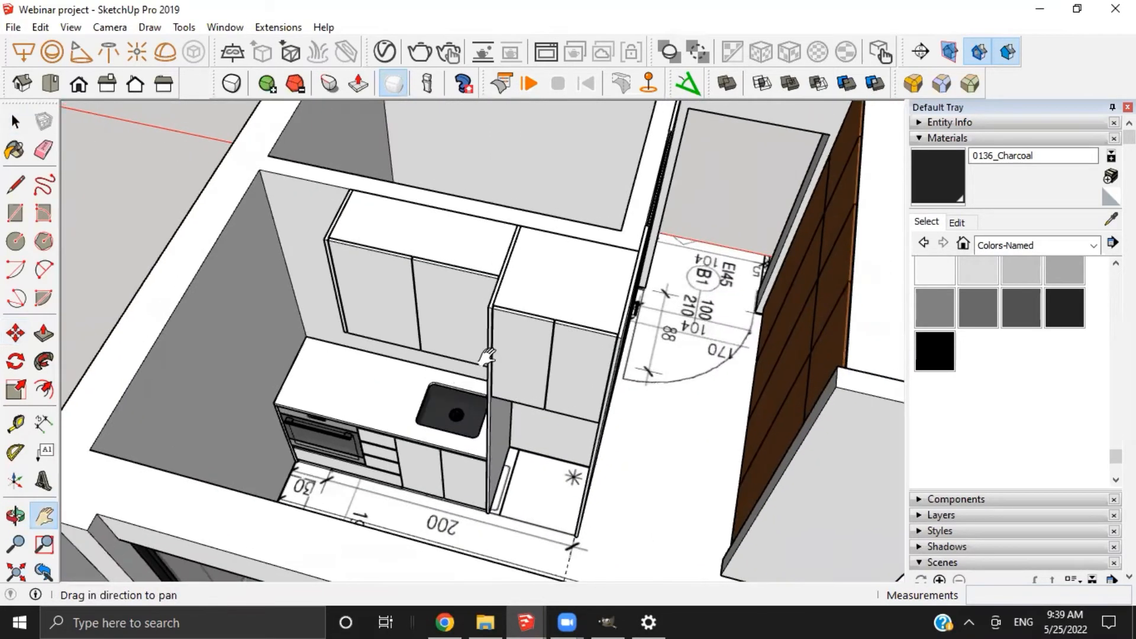
middle_drag(598, 383, 520, 291)
scroll(307, 281, up, 2)
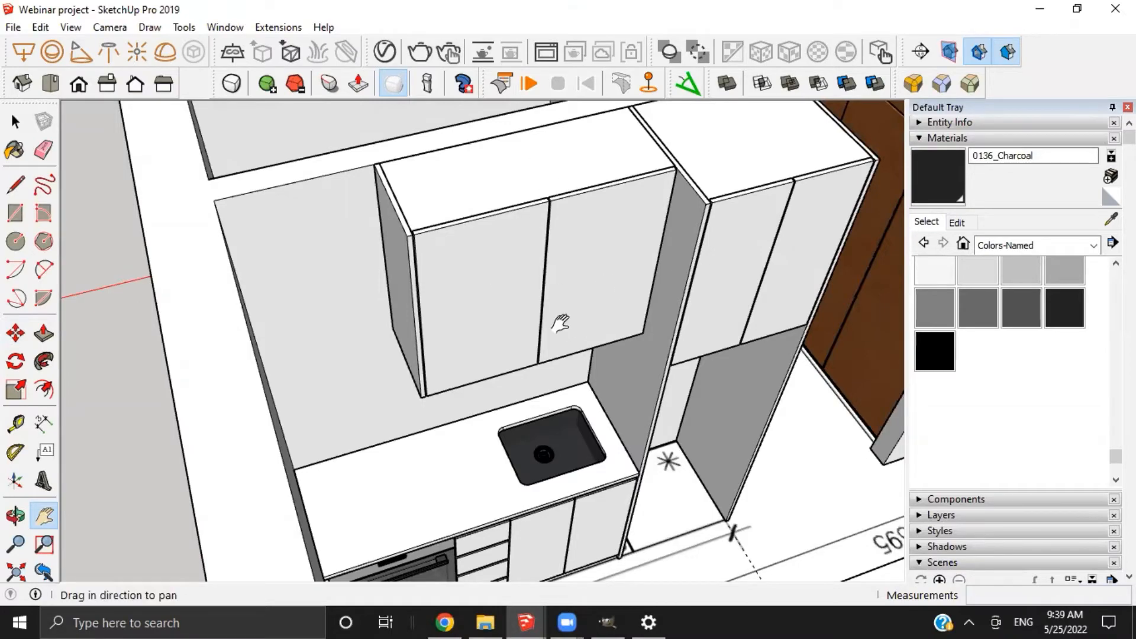
middle_drag(558, 321, 381, 302)
scroll(321, 371, up, 4)
scroll(371, 343, up, 4)
triple_click(380, 303)
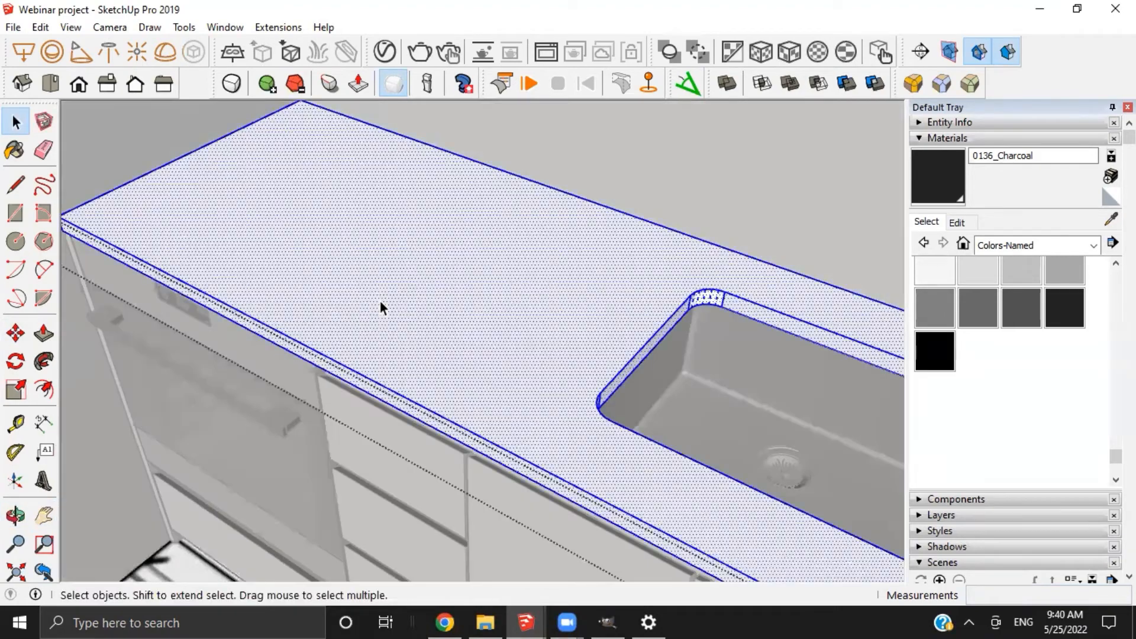
click(1094, 247)
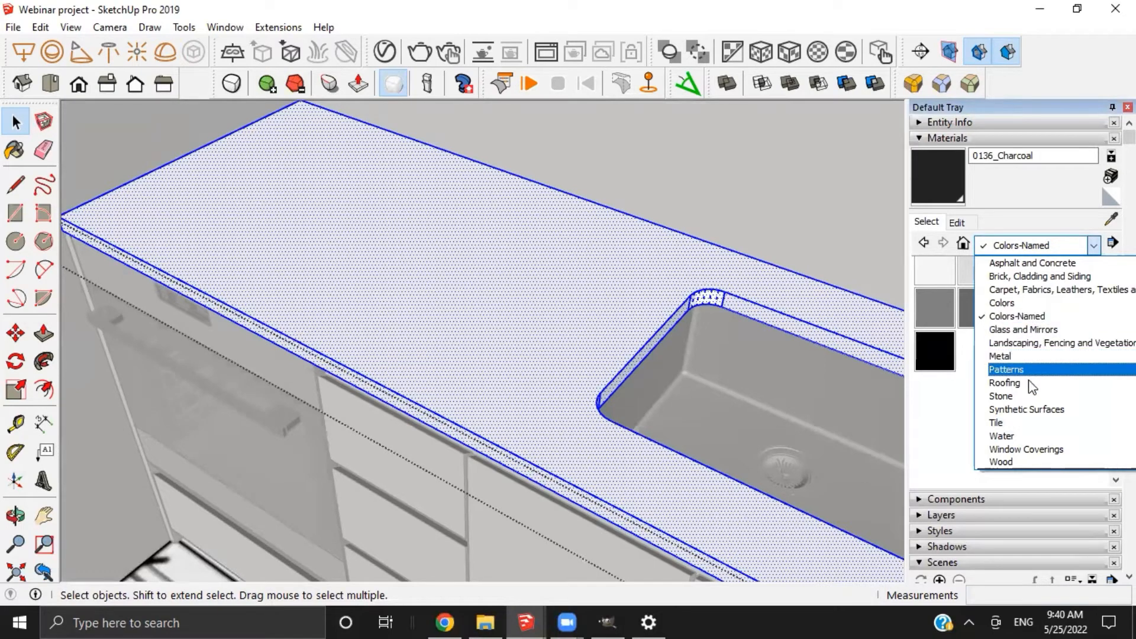
click(1005, 462)
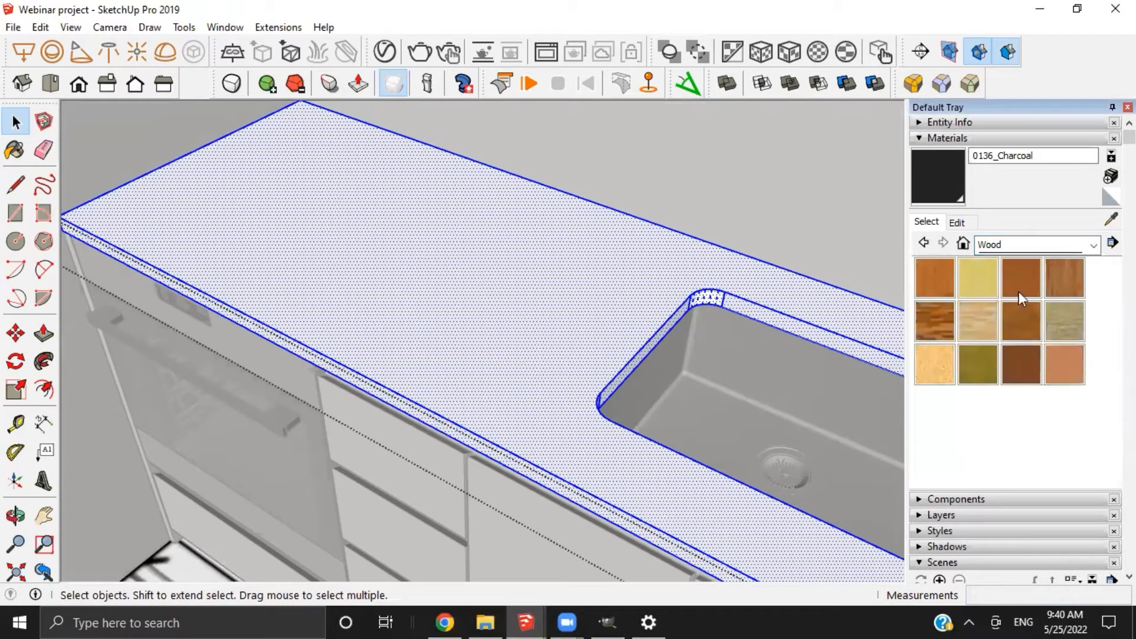
click(1057, 282)
click(441, 298)
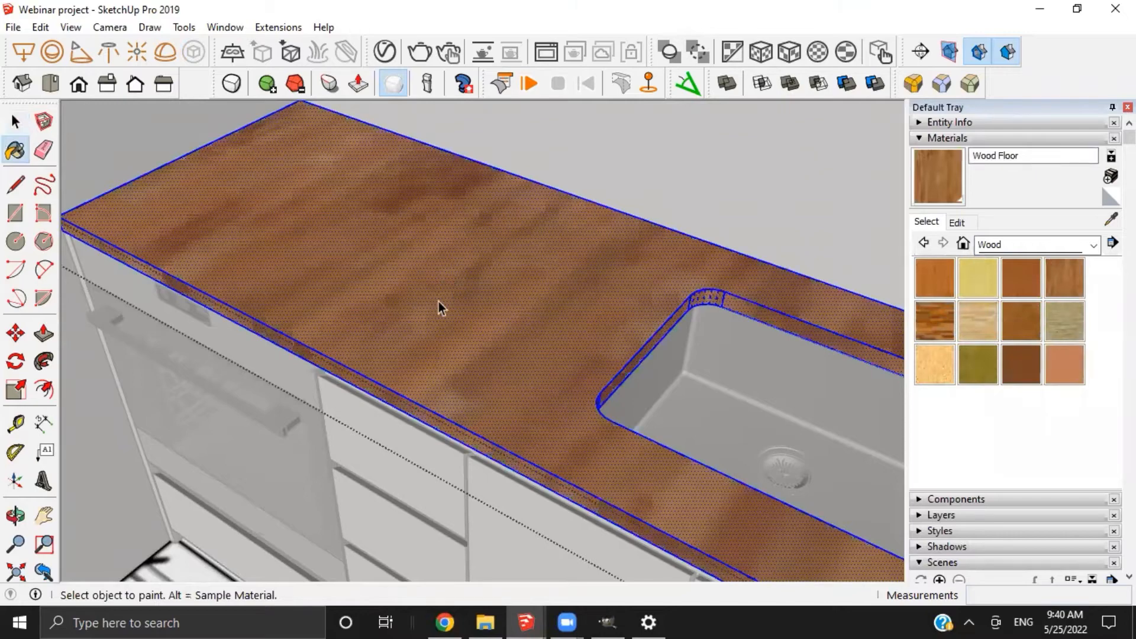
key(space)
triple_click(438, 300)
Paint the drawer fronts beside and under the oven with the named colour 0136_Charcoal
scroll(436, 303, down, 5)
middle_drag(437, 303, 260, 325)
shift+middle_drag(778, 299, 449, 242)
key(Escape)
mouse_move(474, 370)
middle_down()
mouse_move(480, 334)
mouse_move(476, 350)
middle_up()
double_click(437, 397)
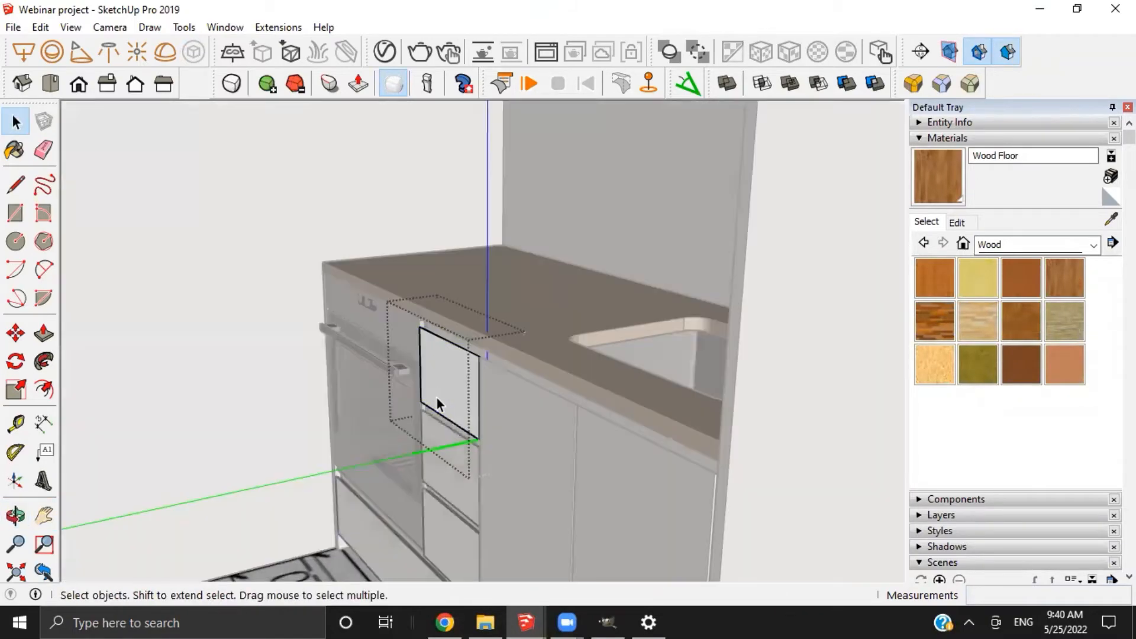
triple_click(437, 398)
click(1093, 248)
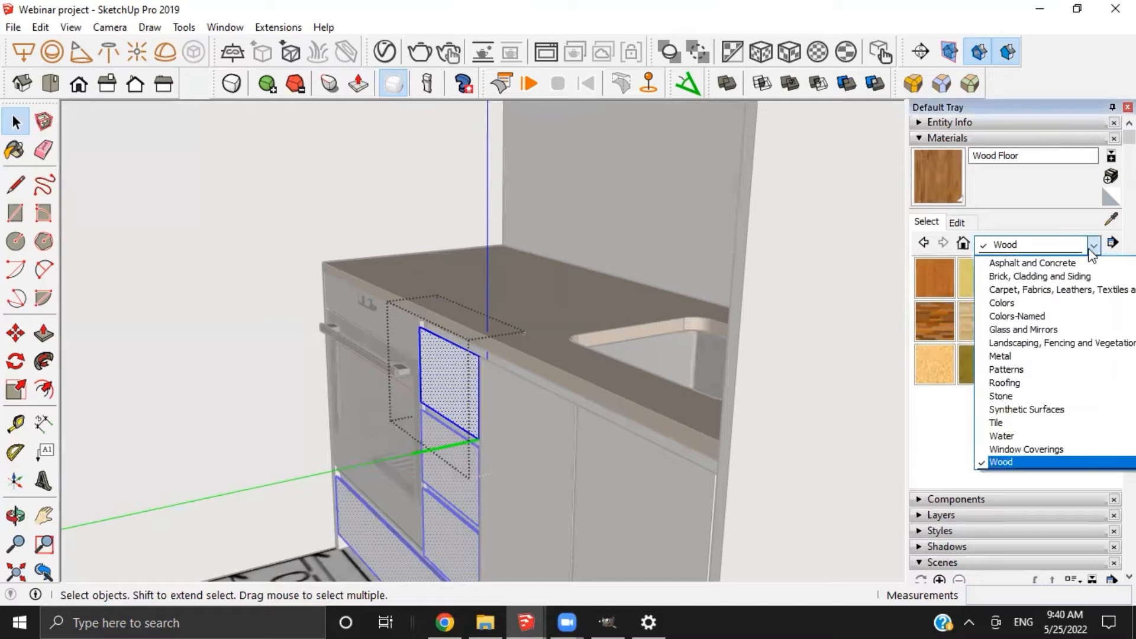
click(1042, 317)
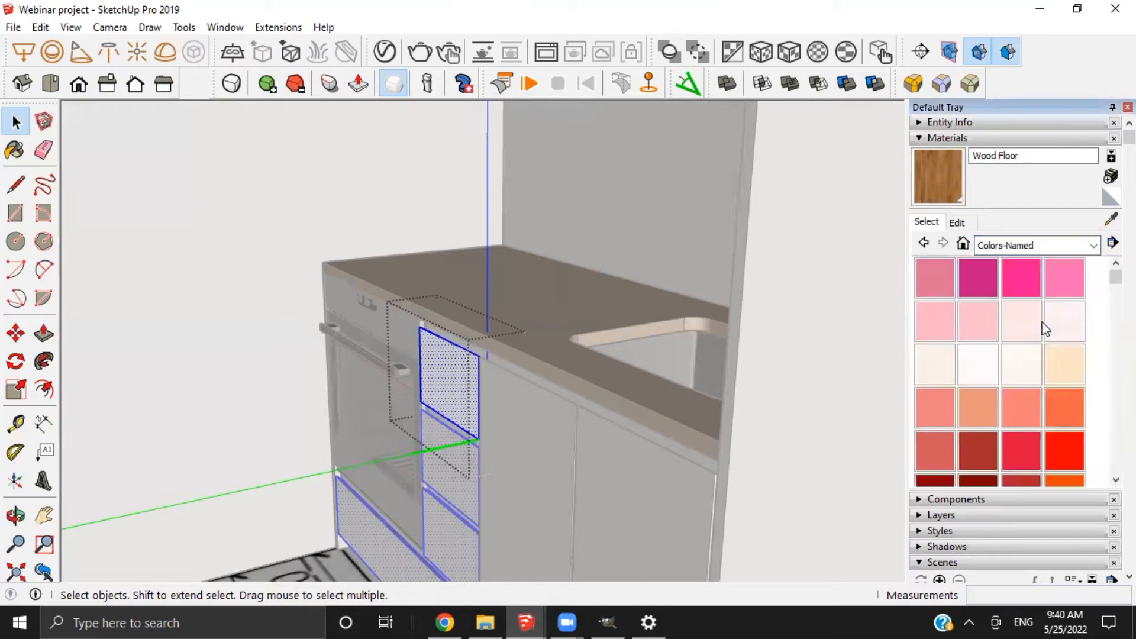
scroll(1030, 402, down, 10)
click(1065, 407)
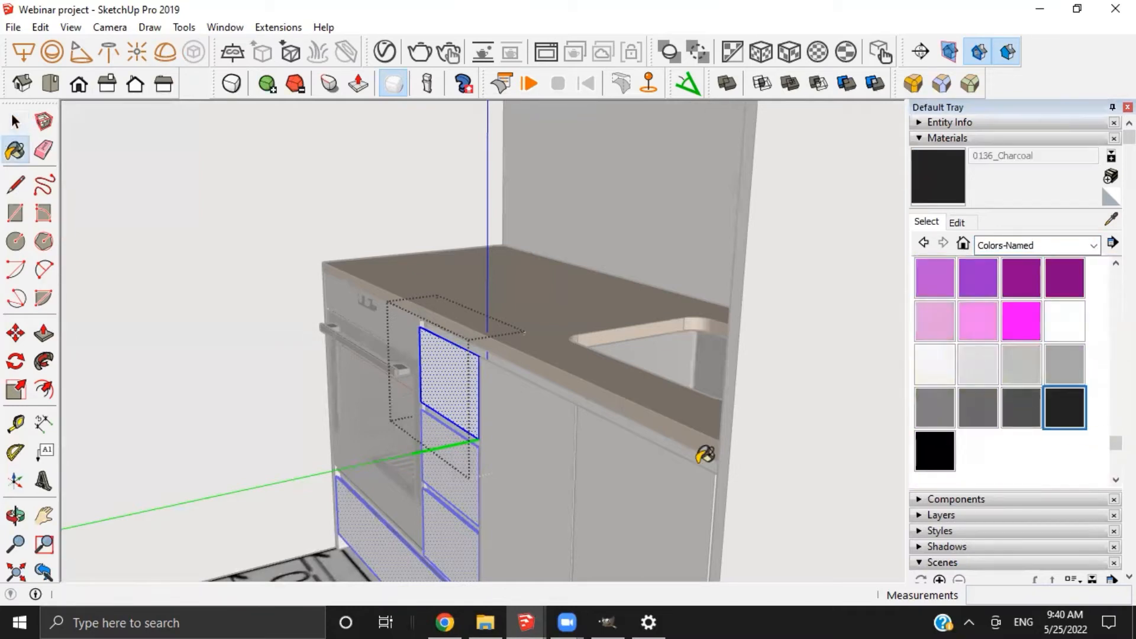
click(470, 389)
key(space)
Paint the two base cabinet doors beneath the sink with 0136_Charcoal
double_click(496, 410)
click(496, 410)
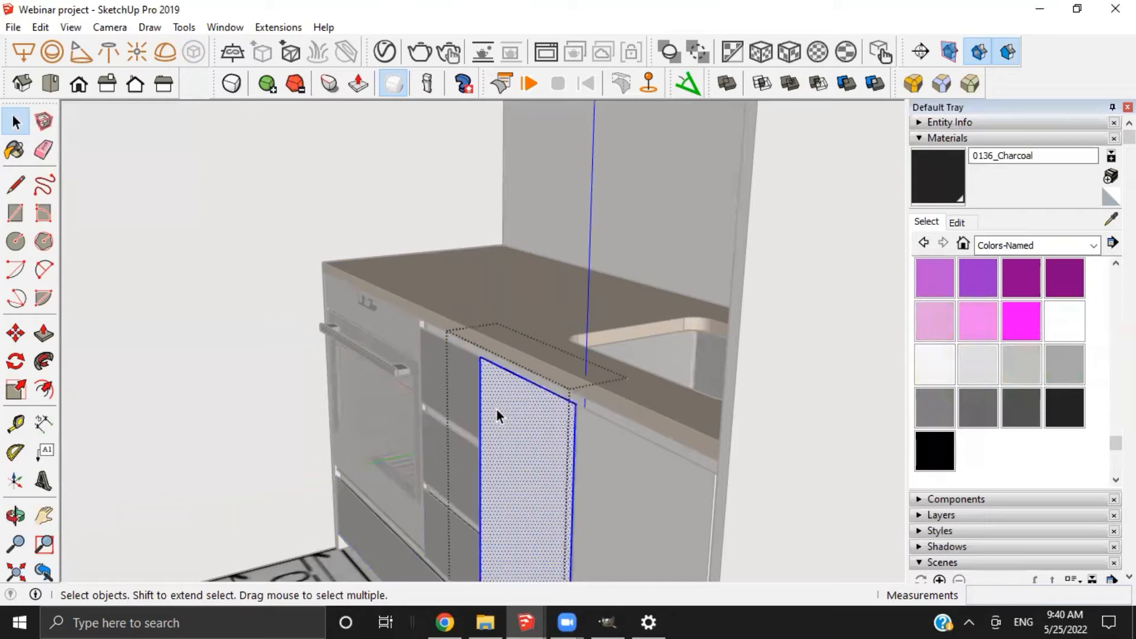
key(b)
click(496, 409)
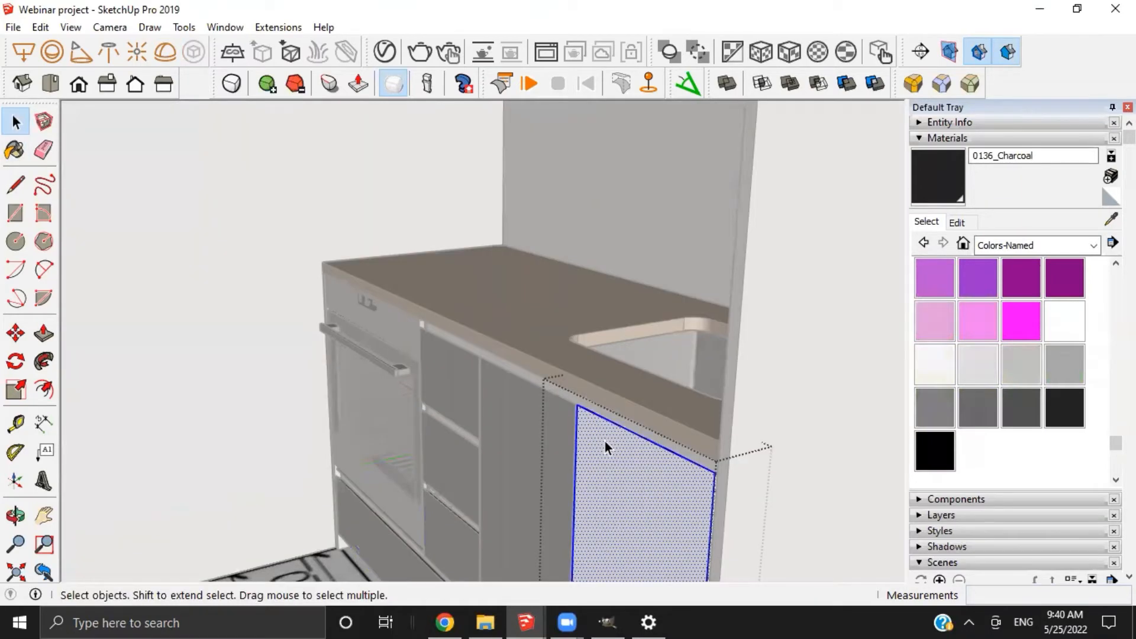
key(b)
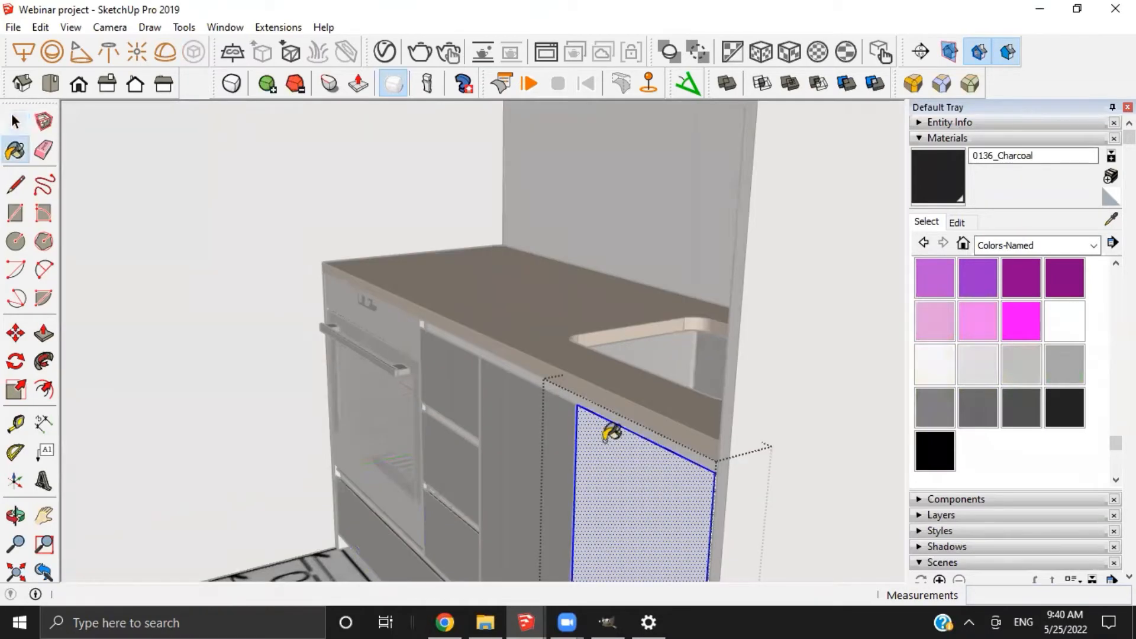
click(606, 435)
Paint the recessed strips under the worktop and between the drawer fronts with 0136_Charcoal
key(space)
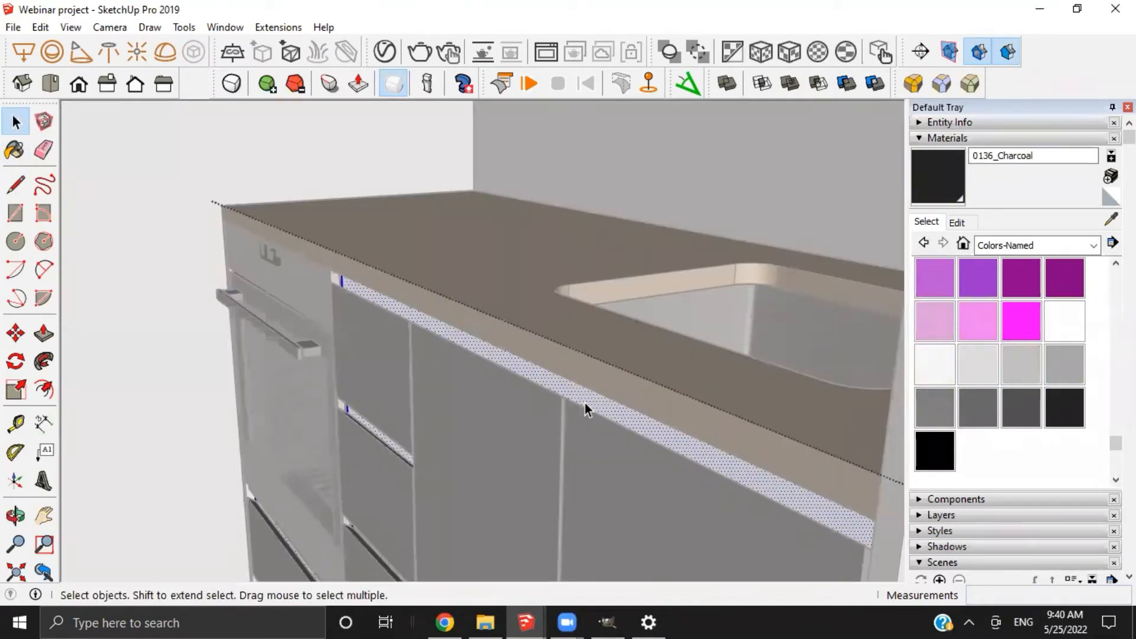
key(b)
click(590, 394)
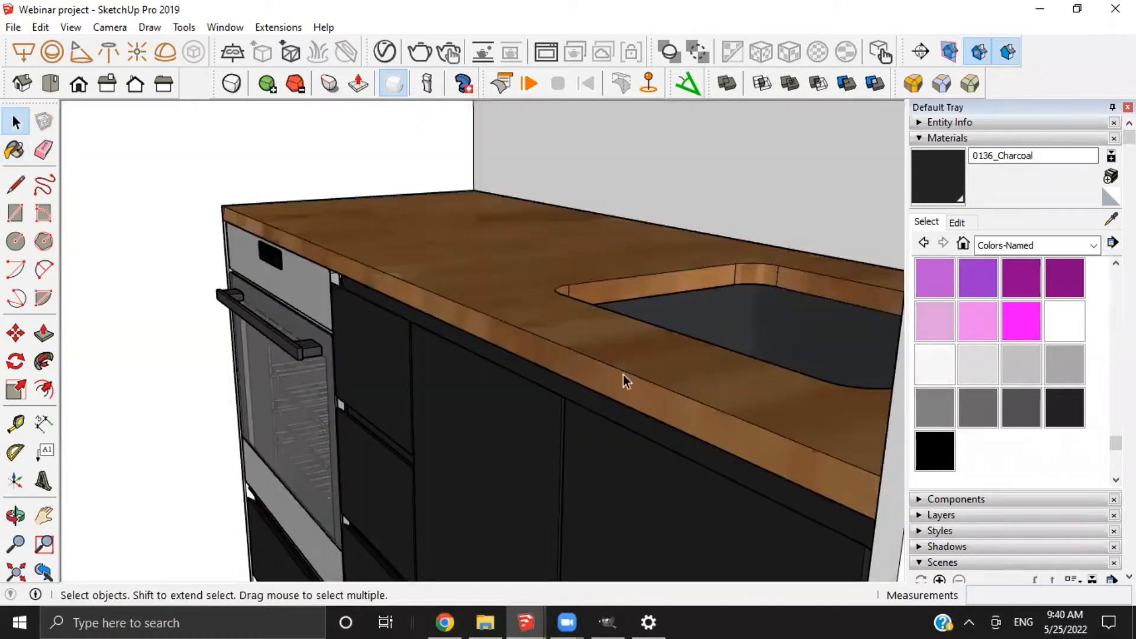
mouse_move(623, 375)
middle_down()
mouse_move(733, 319)
mouse_move(595, 334)
middle_up()
scroll(670, 315, down, 2)
middle_drag(509, 373, 605, 379)
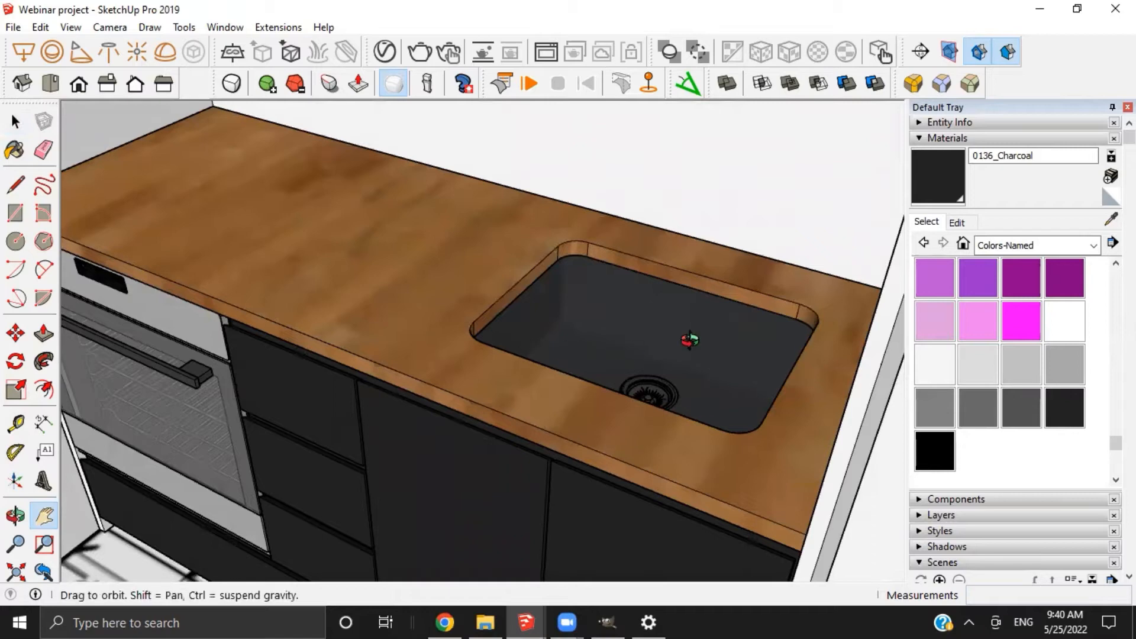
Try to paint the inner surfaces of the sink basin with 0136_Charcoal
middle_drag(689, 340, 490, 355)
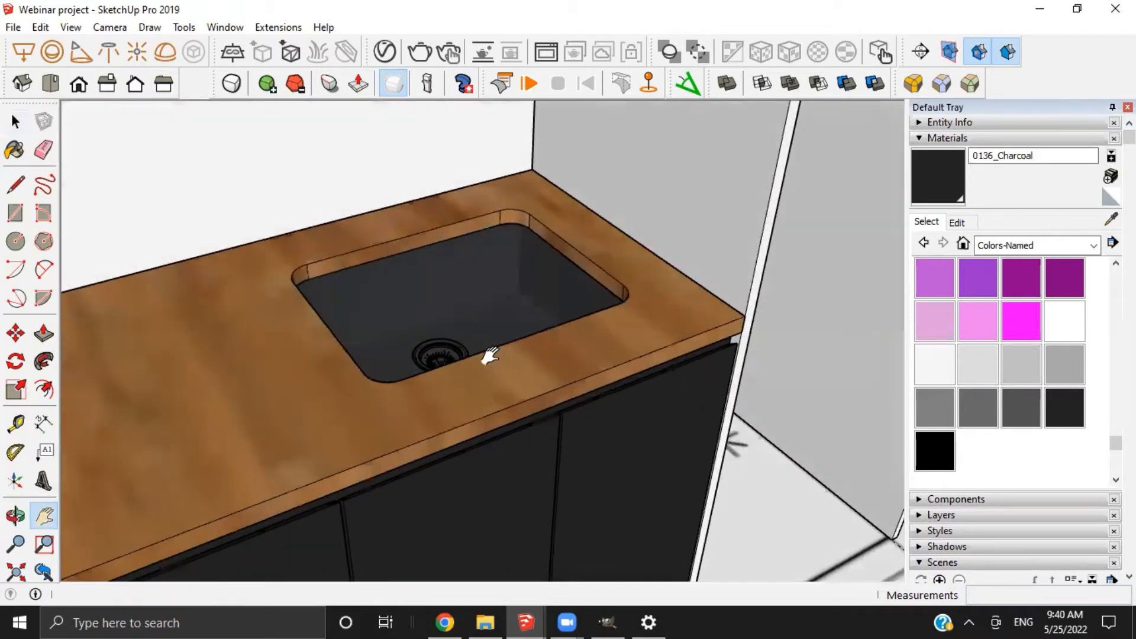
double_click(484, 304)
double_click(484, 305)
triple_click(484, 304)
key(b)
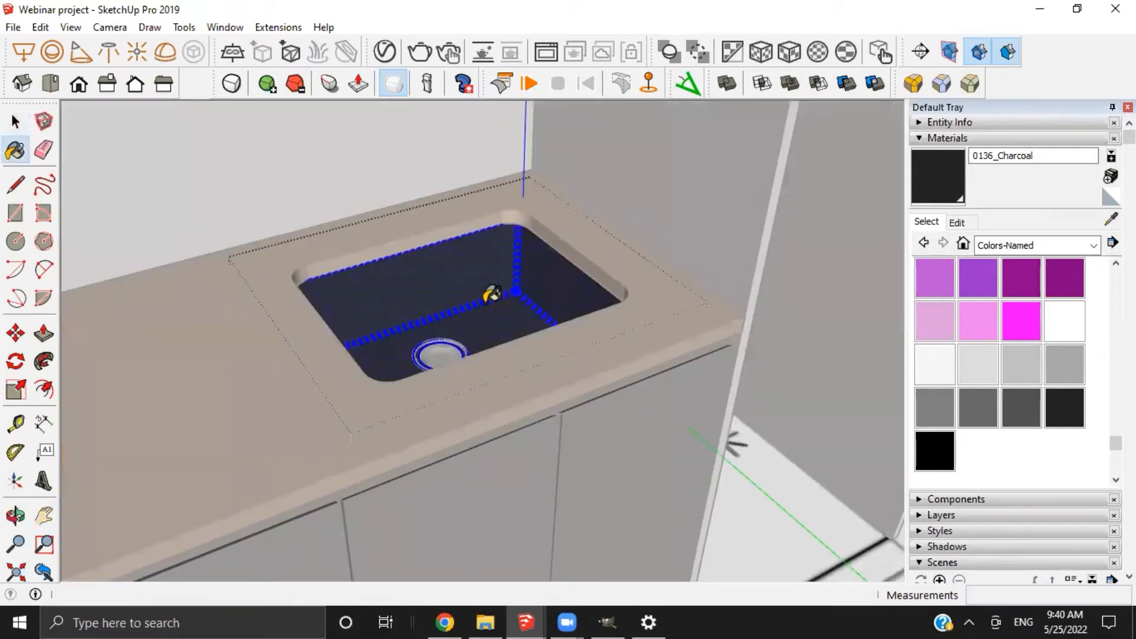
click(445, 270)
key(space)
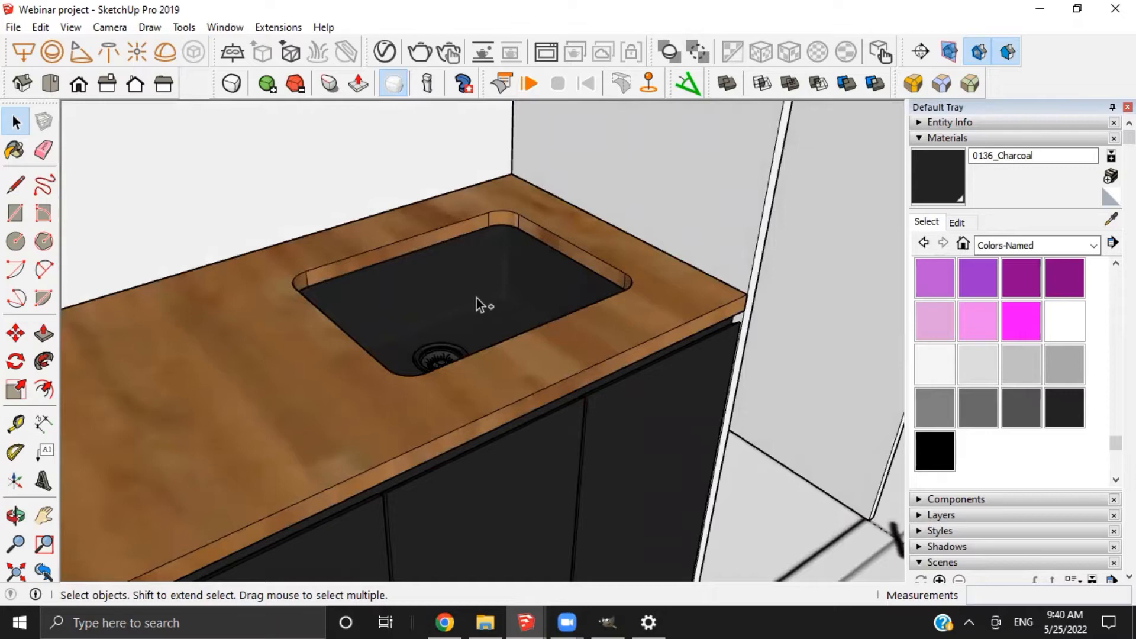
double_click(478, 300)
double_click(477, 307)
click(476, 313)
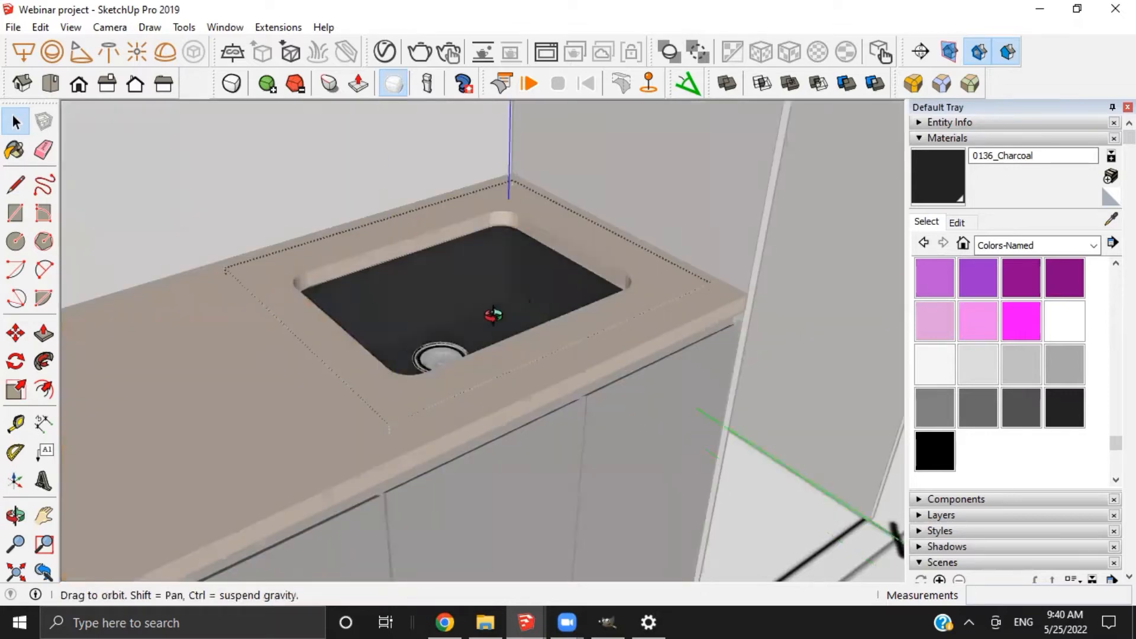
middle_drag(493, 315, 483, 321)
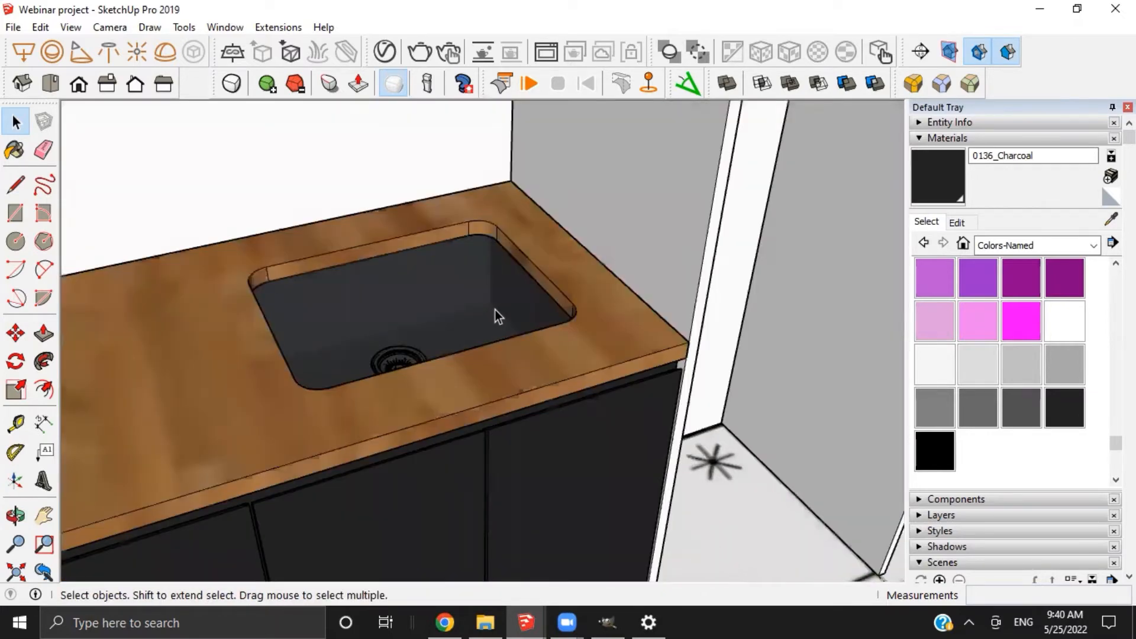
Paint the white carcass side beside the oven and its lower drawer with 0136_Charcoal
shift+middle_drag(499, 314, 719, 260)
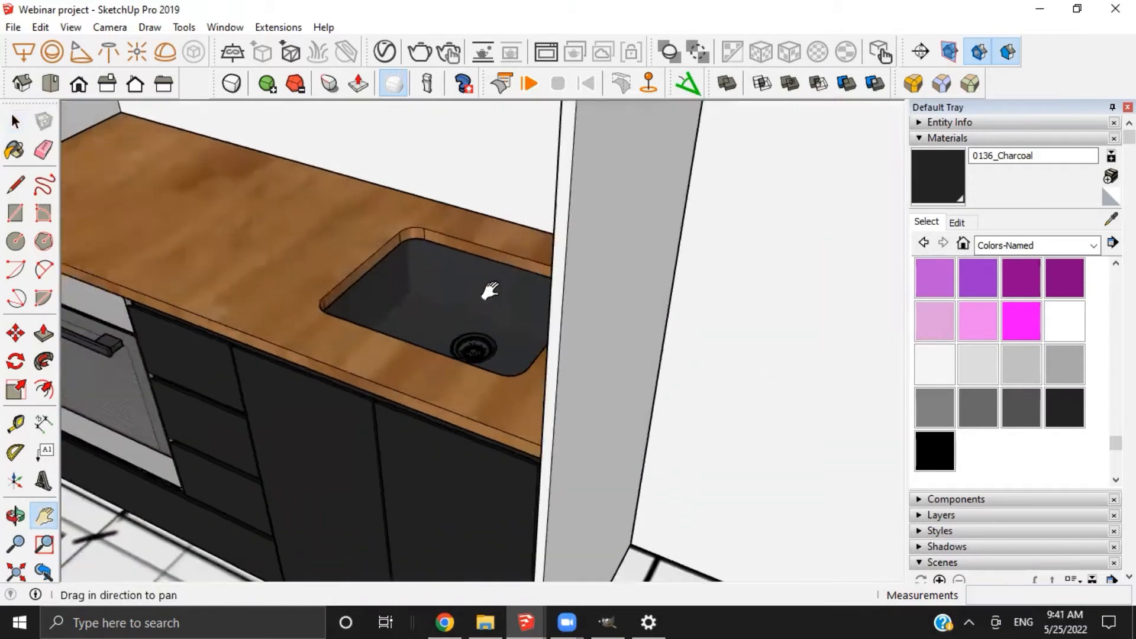
middle_drag(361, 260, 350, 157)
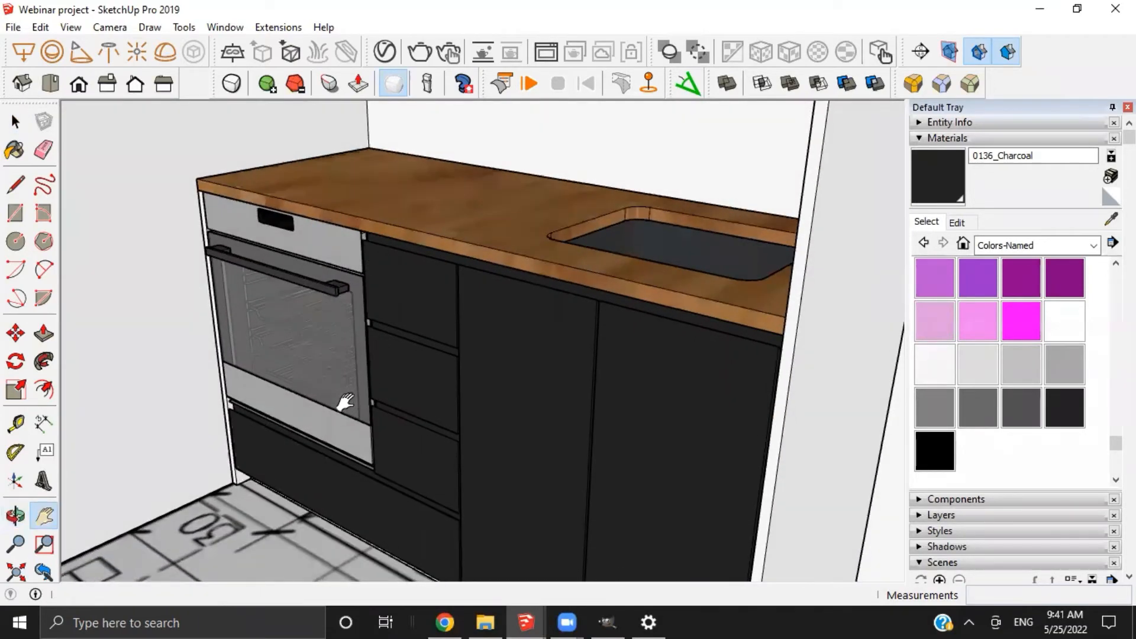
scroll(284, 423, up, 4)
shift+middle_drag(169, 411, 273, 307)
scroll(310, 297, up, 3)
click(310, 299)
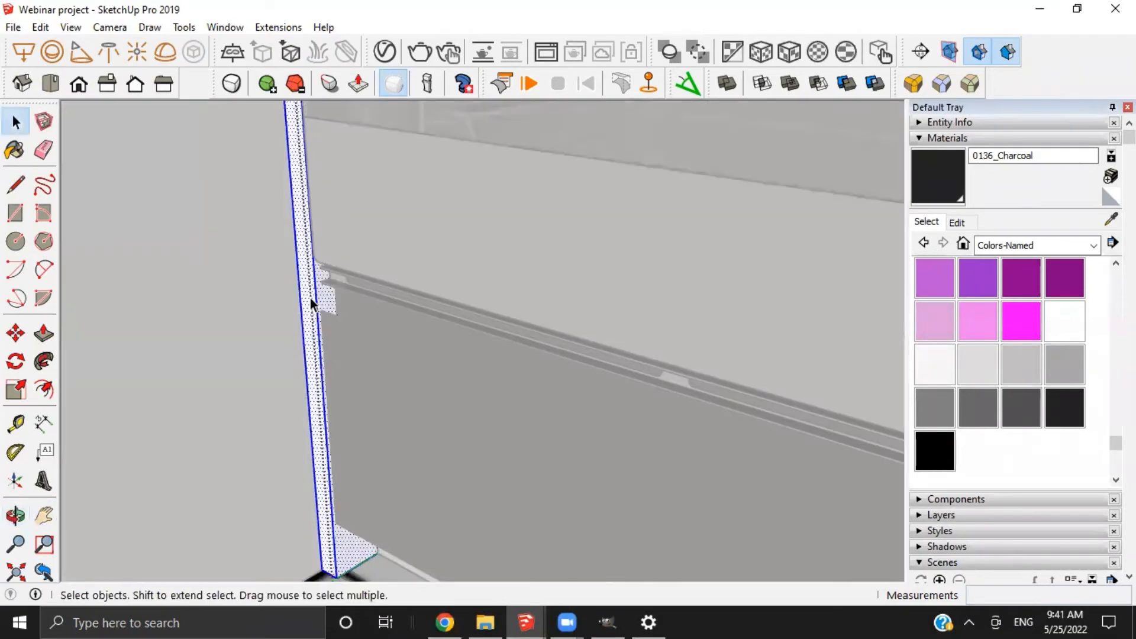
key(b)
click(316, 288)
key(space)
Paint the remaining white base cabinet part and the upper cabinet door fronts with 0136_Charcoal
mouse_move(388, 243)
middle_down()
mouse_move(426, 472)
mouse_move(444, 463)
mouse_move(459, 413)
mouse_move(667, 388)
mouse_move(560, 343)
mouse_move(314, 335)
mouse_move(495, 231)
mouse_move(292, 271)
mouse_move(252, 409)
mouse_move(198, 406)
mouse_move(456, 375)
mouse_move(271, 436)
mouse_move(418, 380)
mouse_move(56, 414)
mouse_move(335, 355)
mouse_move(273, 411)
mouse_move(507, 355)
middle_up()
click(437, 459)
key(b)
click(443, 436)
key(space)
scroll(560, 342, down, 4)
key(h)
click(507, 356)
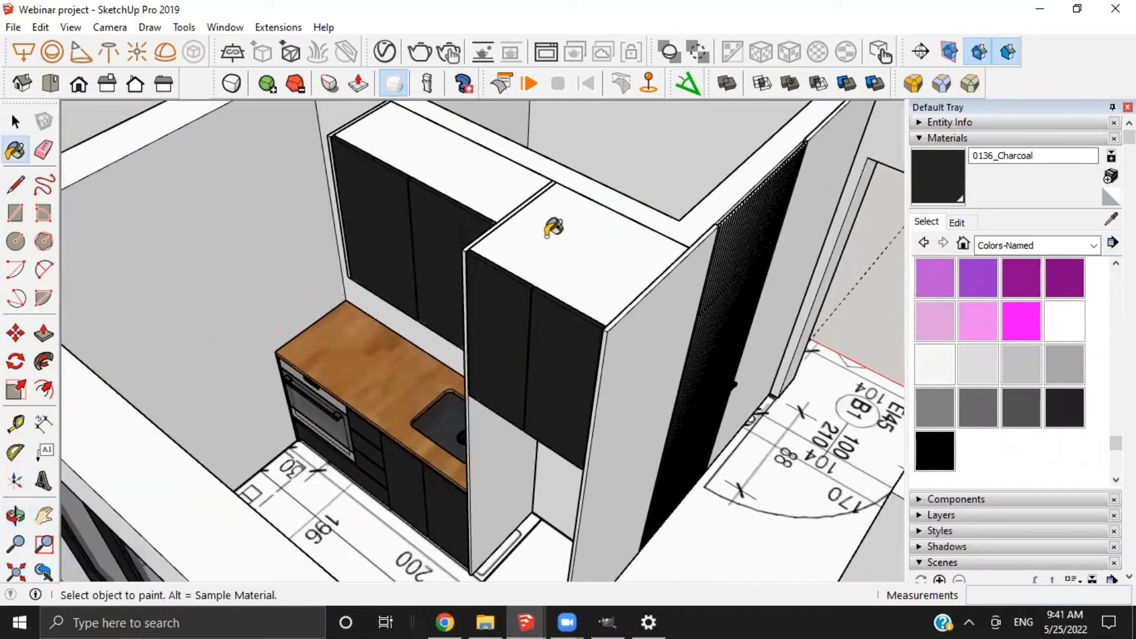
Paint the tall cabinet's side panels and top with 0136_Charcoal
click(638, 401)
scroll(519, 489, up, 2)
click(472, 451)
scroll(450, 420, down, 1)
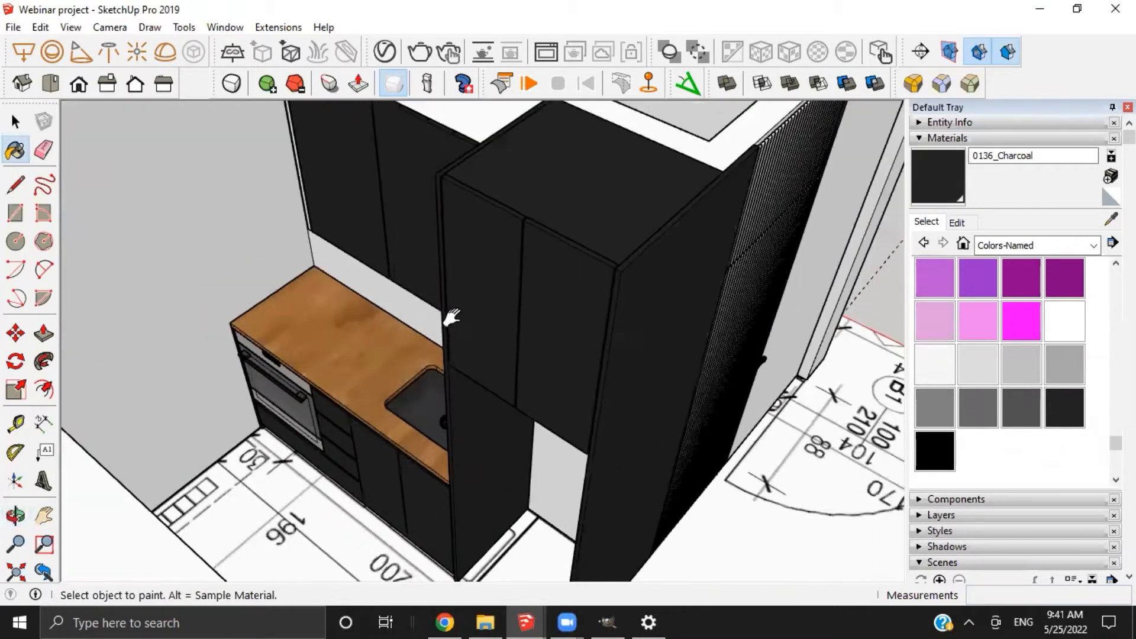
Paint the top of the wall cabinet above the worktop with 0136_Charcoal
shift+middle_drag(449, 319, 526, 378)
scroll(503, 261, up, 2)
click(450, 257)
scroll(420, 248, up, 3)
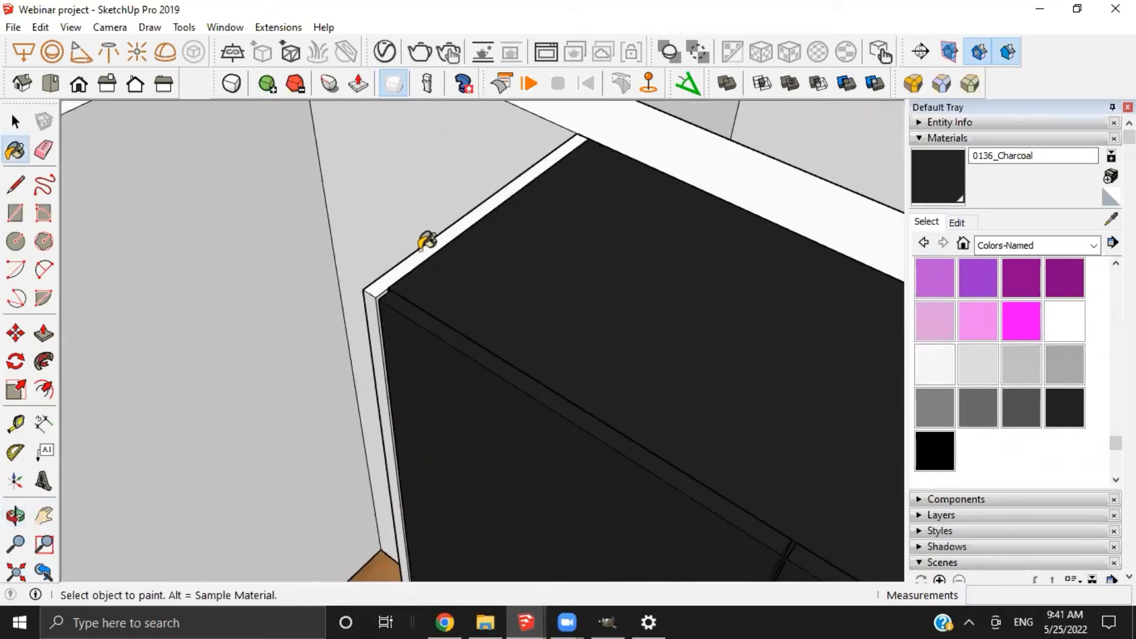
Paint the white end panel of the wall cabinet with 0136_Charcoal
scroll(419, 255, up, 2)
key(space)
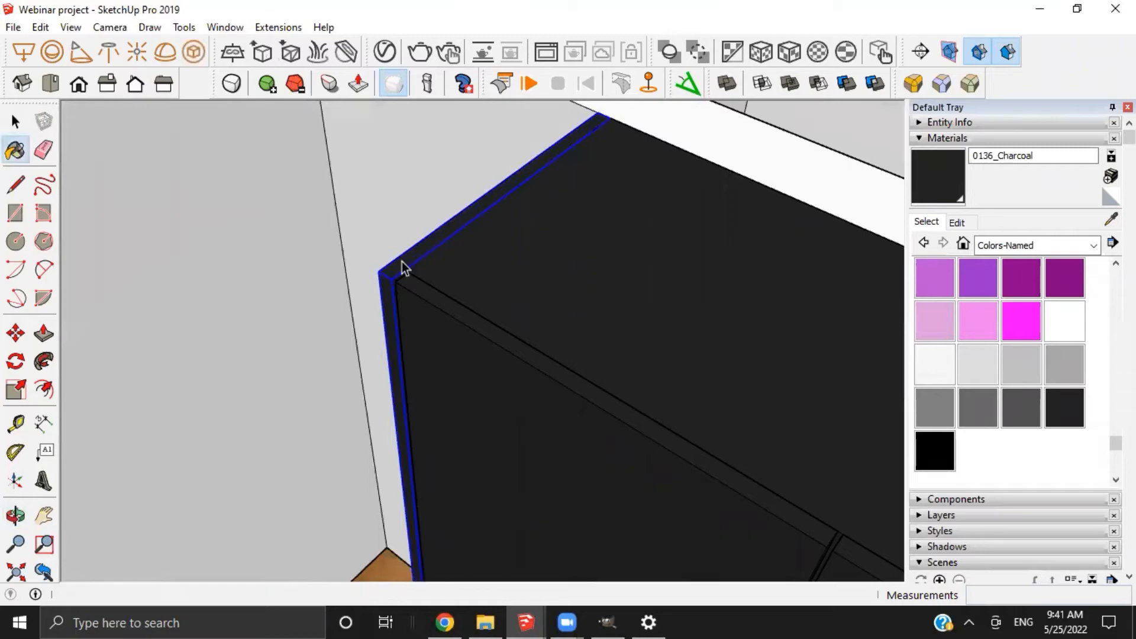
Paint the vertical slats of the corridor wall panels beside the tall cabinet with 0136_Charcoal
scroll(402, 264, down, 5)
shift+middle_drag(446, 325, 231, 284)
scroll(477, 376, down, 3)
shift+middle_drag(409, 325, 511, 468)
shift+middle_drag(202, 162, 418, 388)
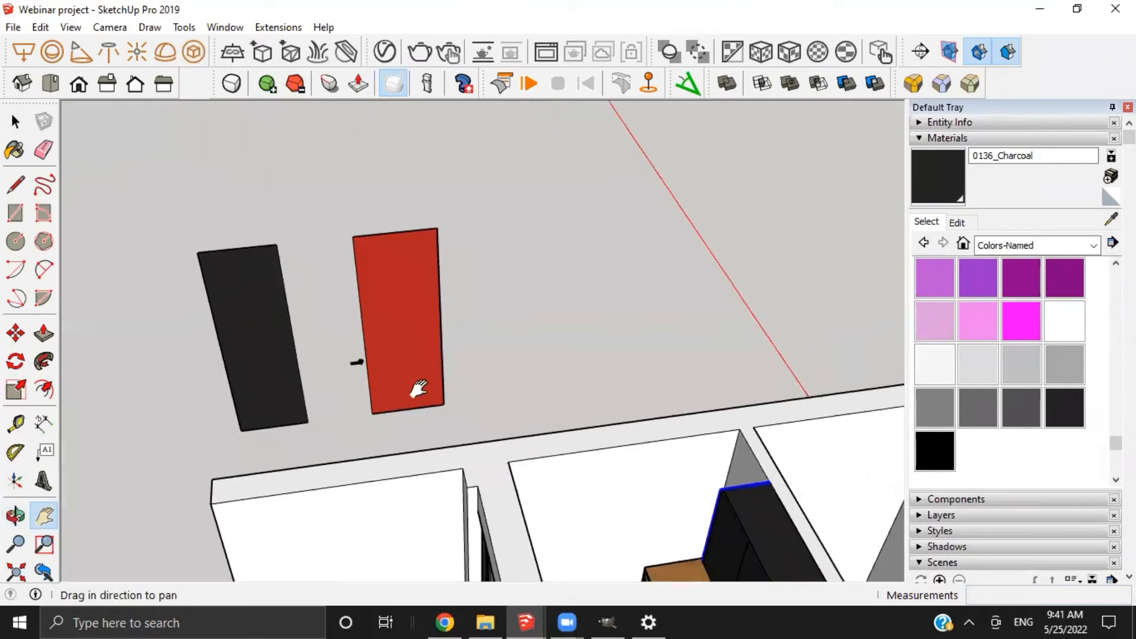
shift+middle_drag(840, 509, 473, 230)
middle_drag(431, 428, 560, 373)
scroll(560, 372, up, 4)
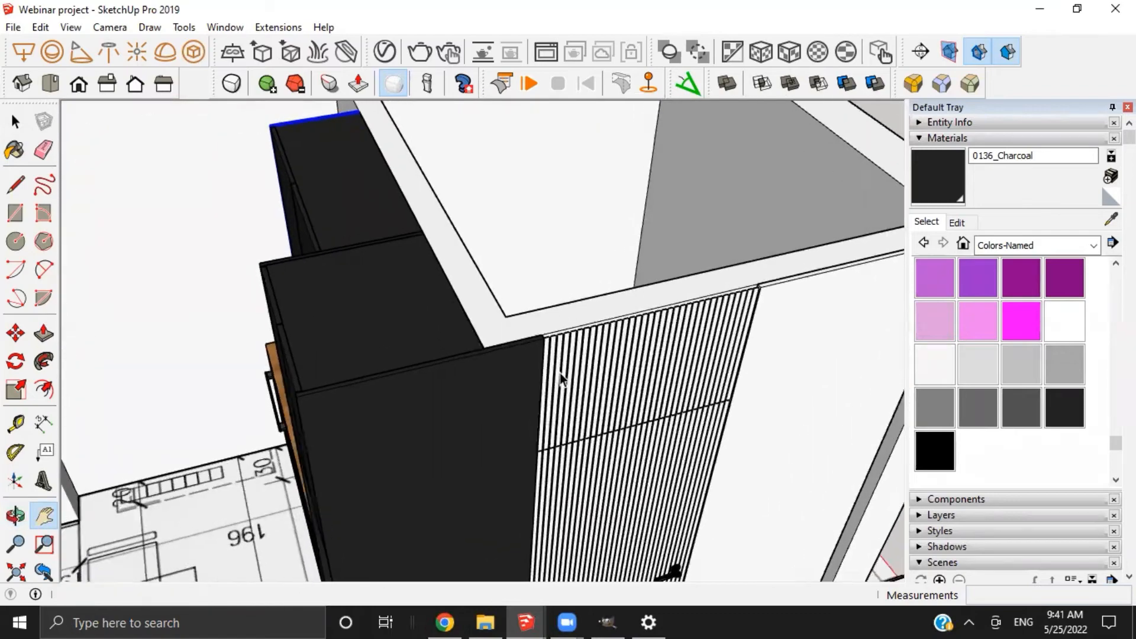
double_click(559, 373)
double_click(560, 373)
triple_click(559, 373)
key(b)
click(563, 363)
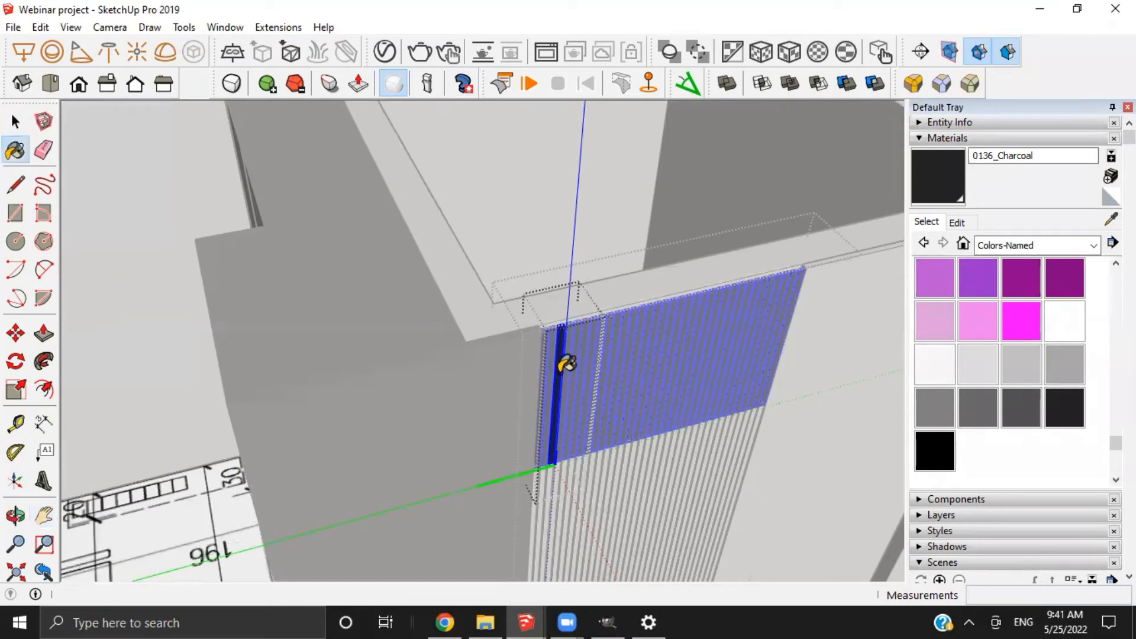
key(space)
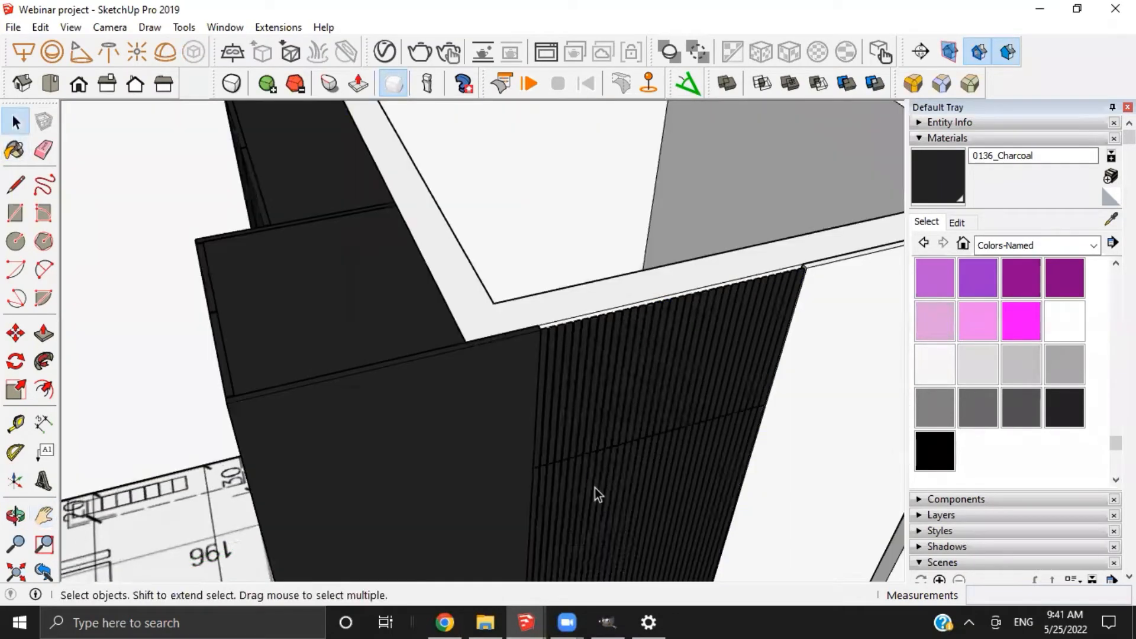
Paint the plain white corridor wall panel next to the slats with 0136_Charcoal
scroll(594, 488, down, 3)
shift+middle_drag(594, 487, 388, 437)
click(586, 374)
key(b)
click(588, 363)
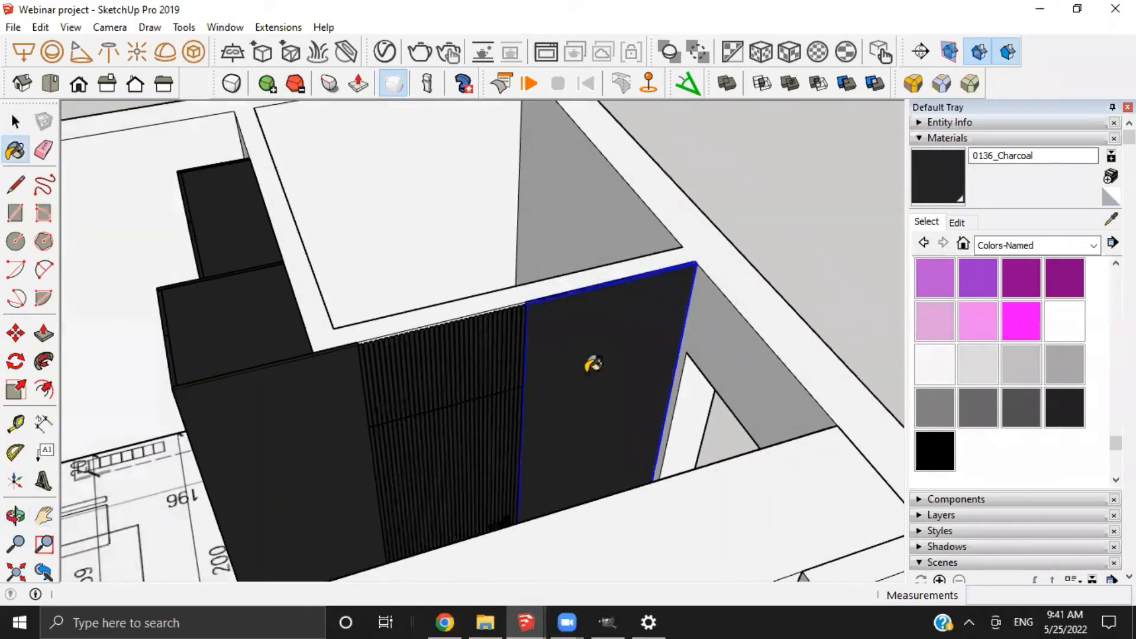
Examine the charcoal kitchen cabinets and wood worktop from several angles, ending at the wall cabinet
mouse_move(589, 363)
middle_down()
mouse_move(490, 264)
mouse_move(447, 253)
mouse_move(195, 490)
mouse_move(438, 535)
mouse_move(221, 366)
middle_up()
shift+middle_drag(390, 260, 428, 380)
scroll(429, 380, down, 1)
middle_drag(641, 515, 567, 424)
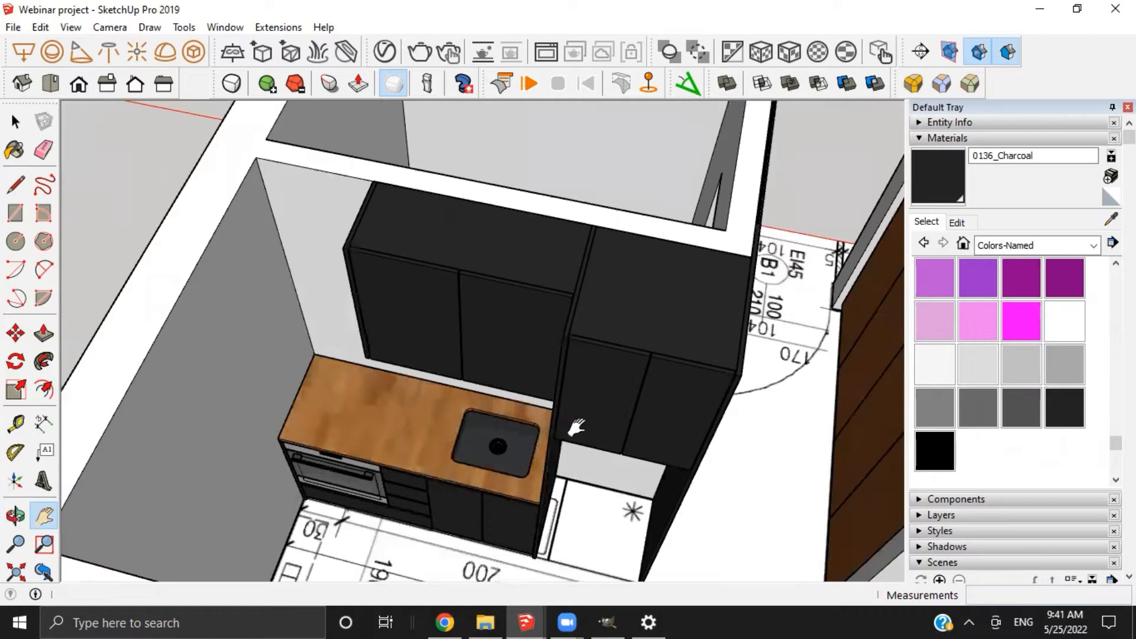
middle_drag(263, 354, 326, 420)
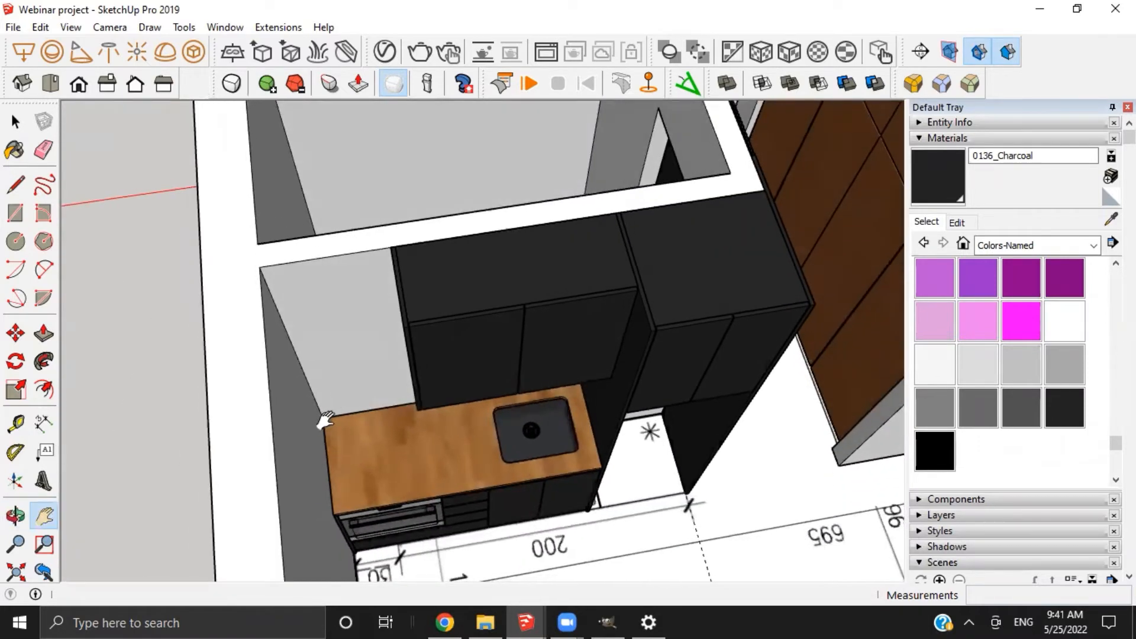
middle_drag(498, 337, 527, 321)
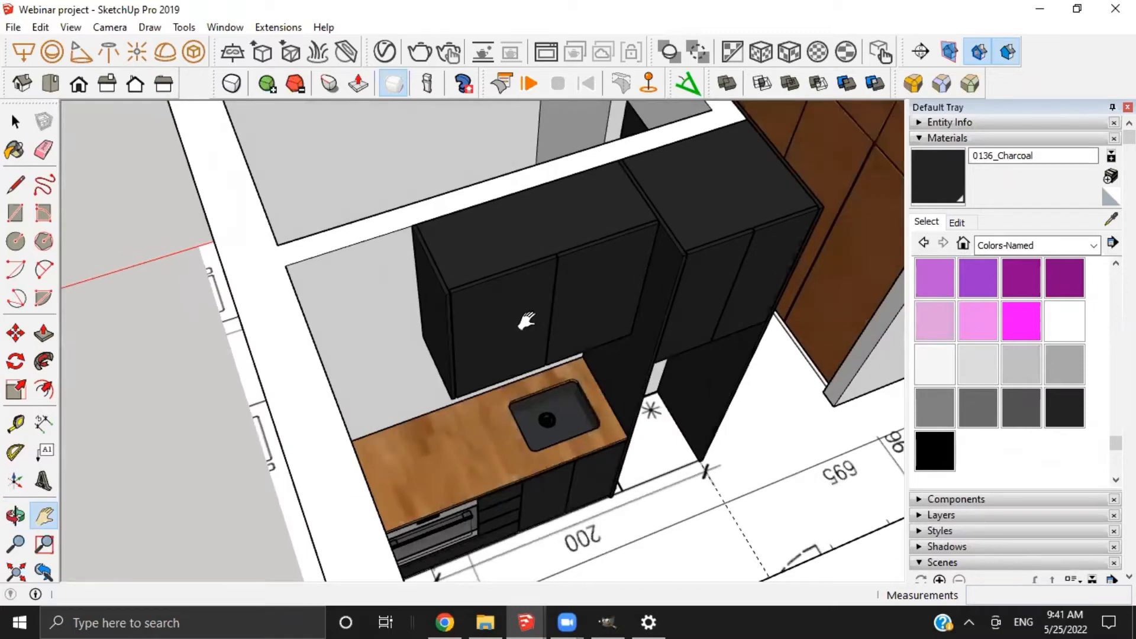
scroll(432, 271, up, 4)
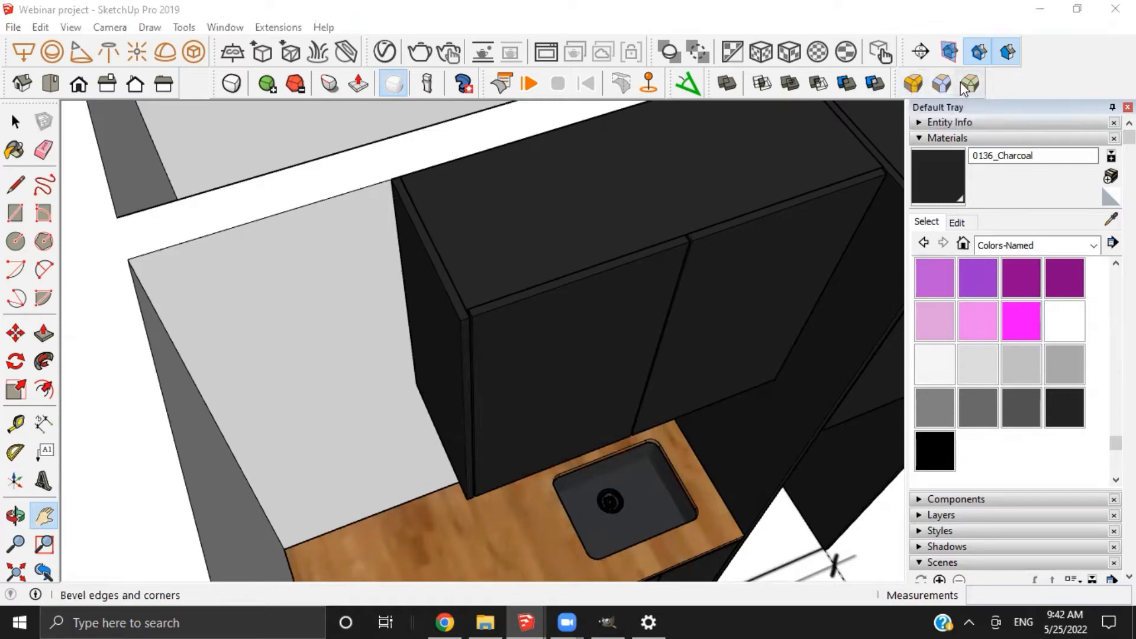
Bevel the edges of the wall cabinet's end panel with a 1 mm offset
scroll(474, 307, up, 3)
key(space)
double_click(477, 275)
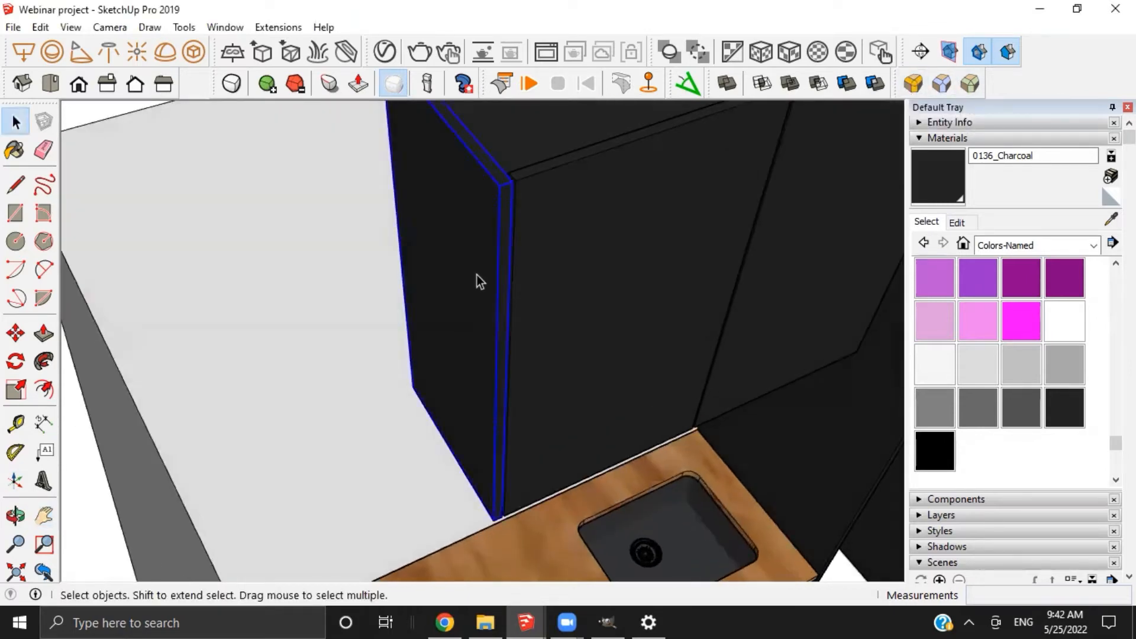
click(965, 87)
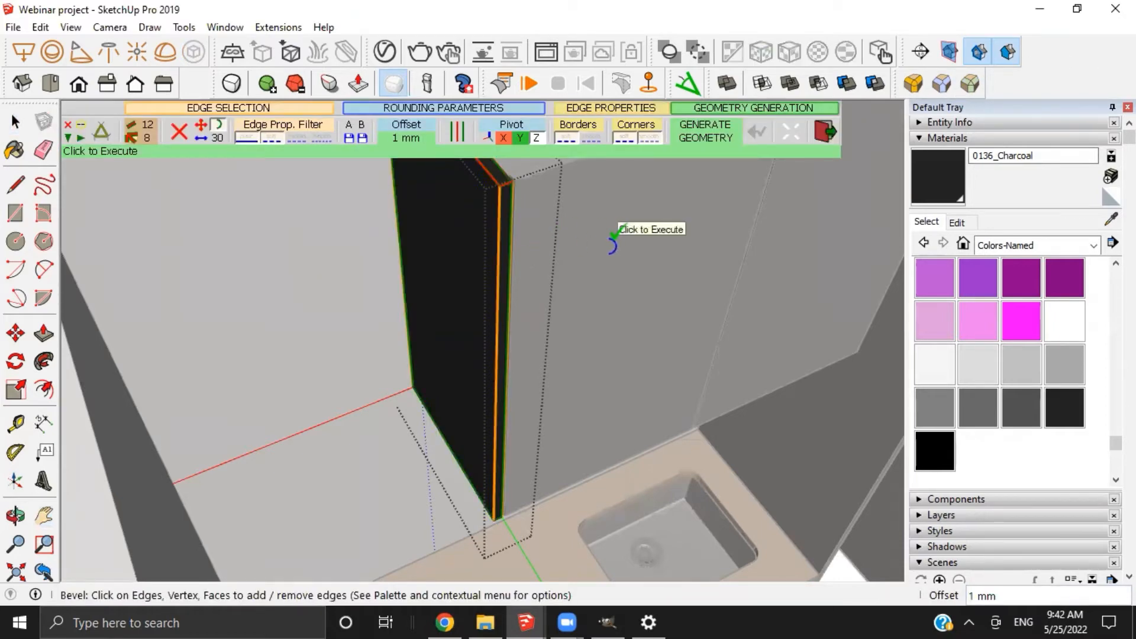
scroll(527, 204, up, 4)
shift+middle_drag(543, 221, 529, 342)
key(space)
triple_click(453, 285)
click(979, 84)
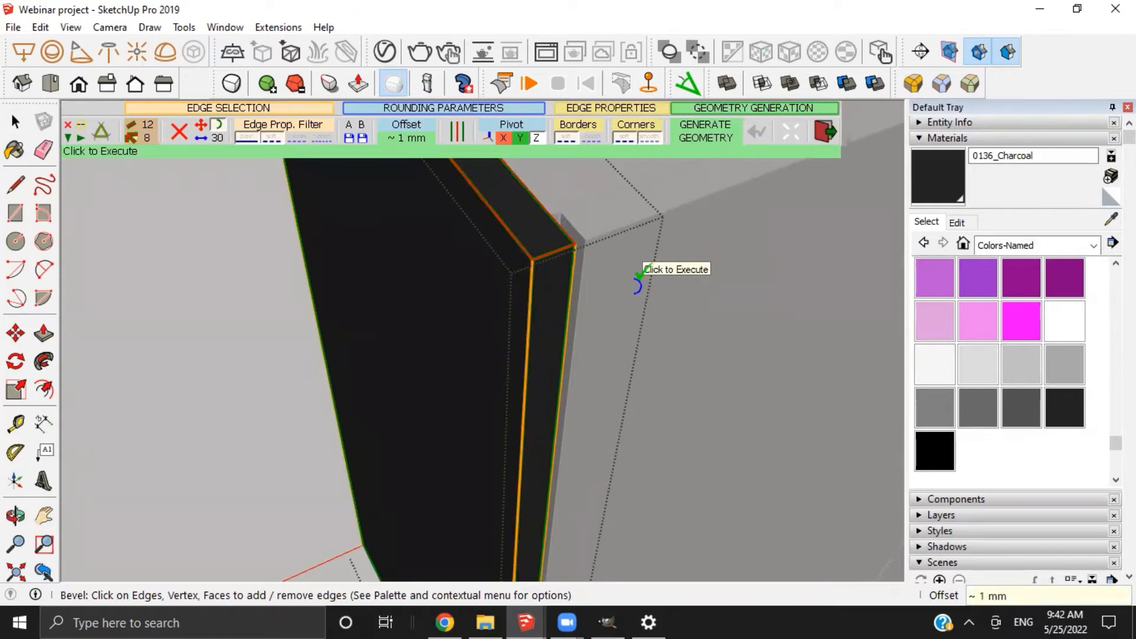
click(624, 274)
key(space)
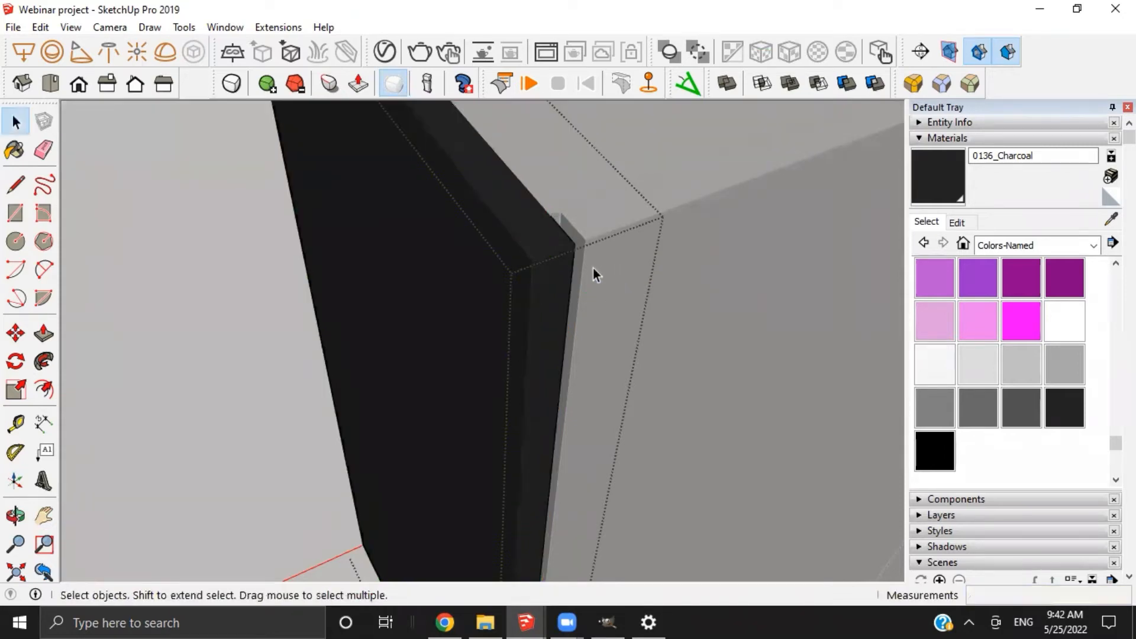
Examine the bevelled edges and corner of the wall cabinet's end panel up close
middle_drag(594, 271, 390, 190)
scroll(392, 192, up, 3)
scroll(739, 321, down, 1)
shift+middle_drag(839, 357, 568, 323)
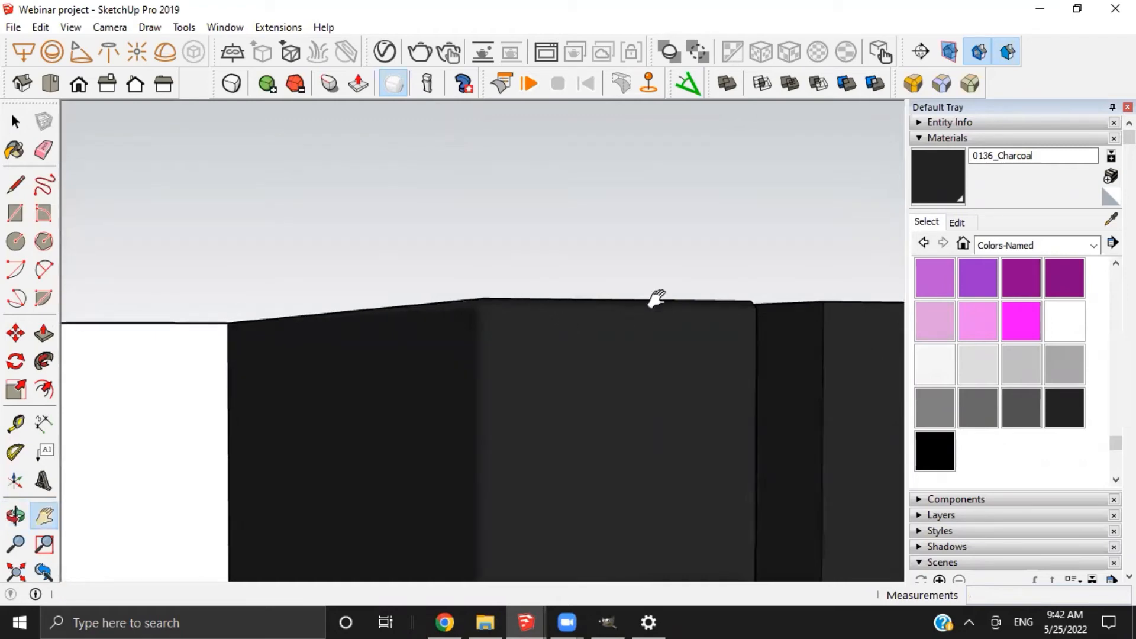
middle_drag(657, 299, 674, 232)
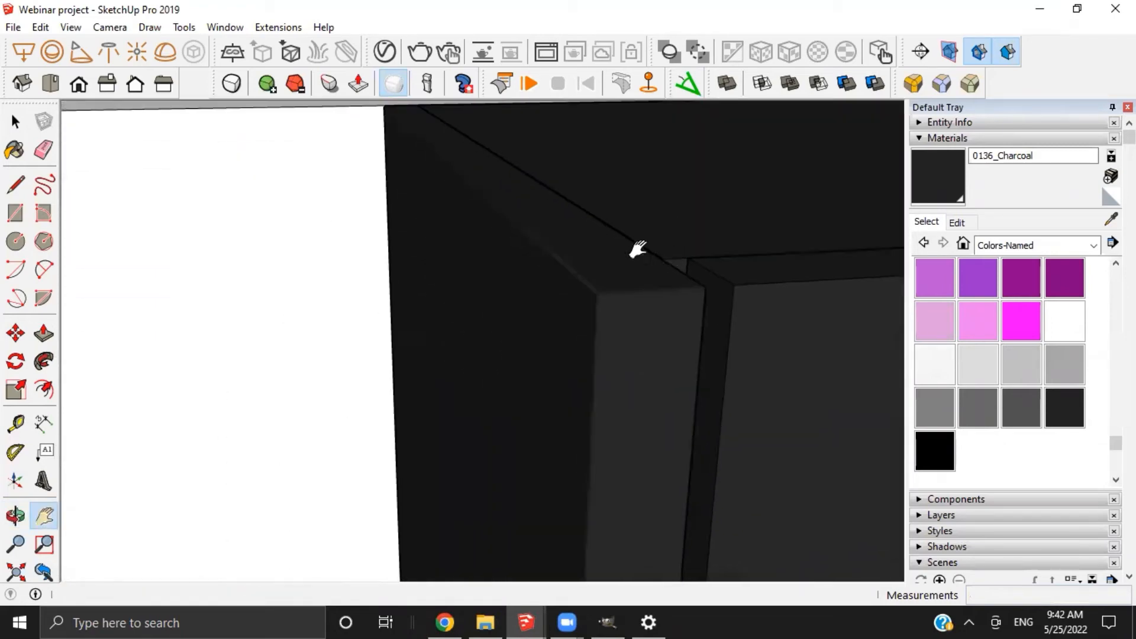
middle_drag(534, 213, 545, 361)
scroll(596, 372, down, 8)
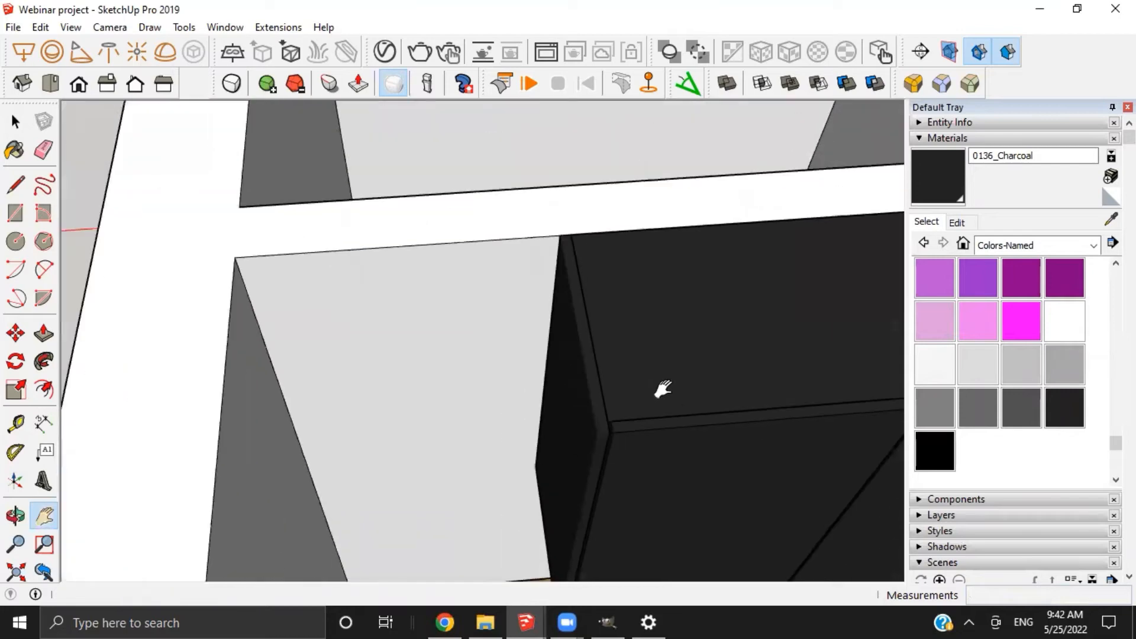
Bevel the edges of the wall cabinet door nearest the end panel with a 1 mm offset
shift+middle_drag(662, 390, 523, 276)
double_click(523, 276)
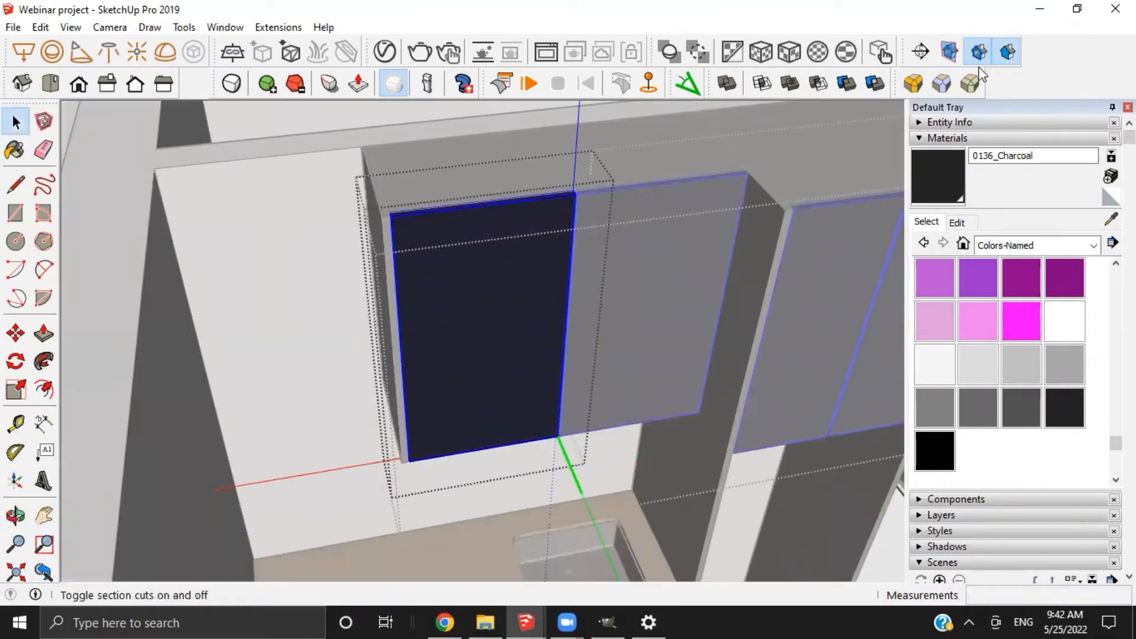
click(971, 81)
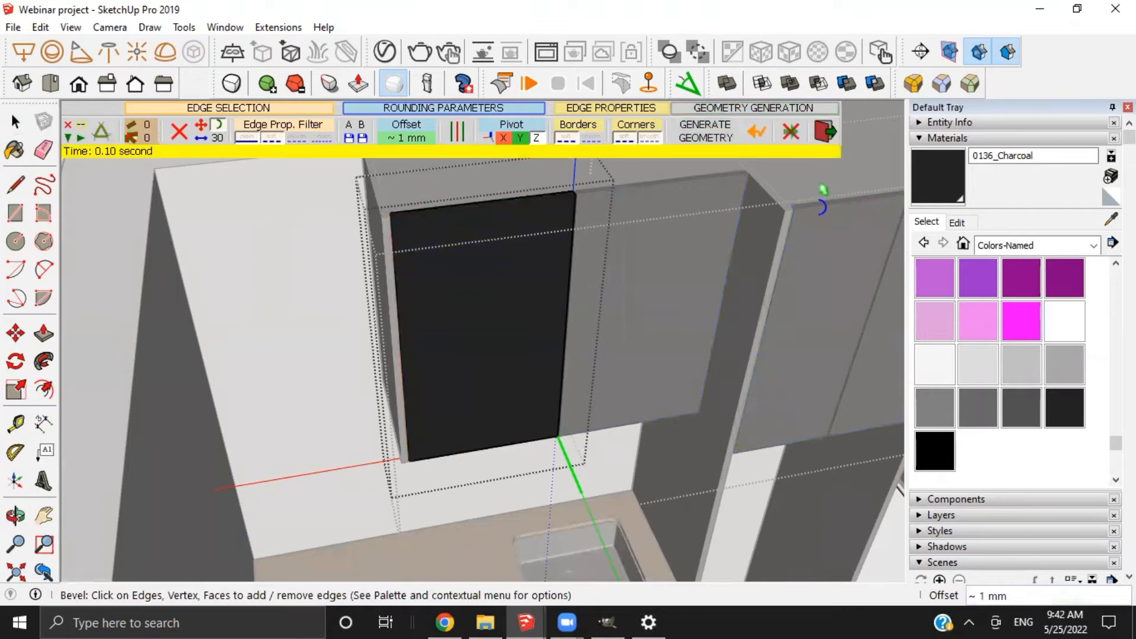
key(space)
key(Escape)
key(Escape)
scroll(592, 186, up, 8)
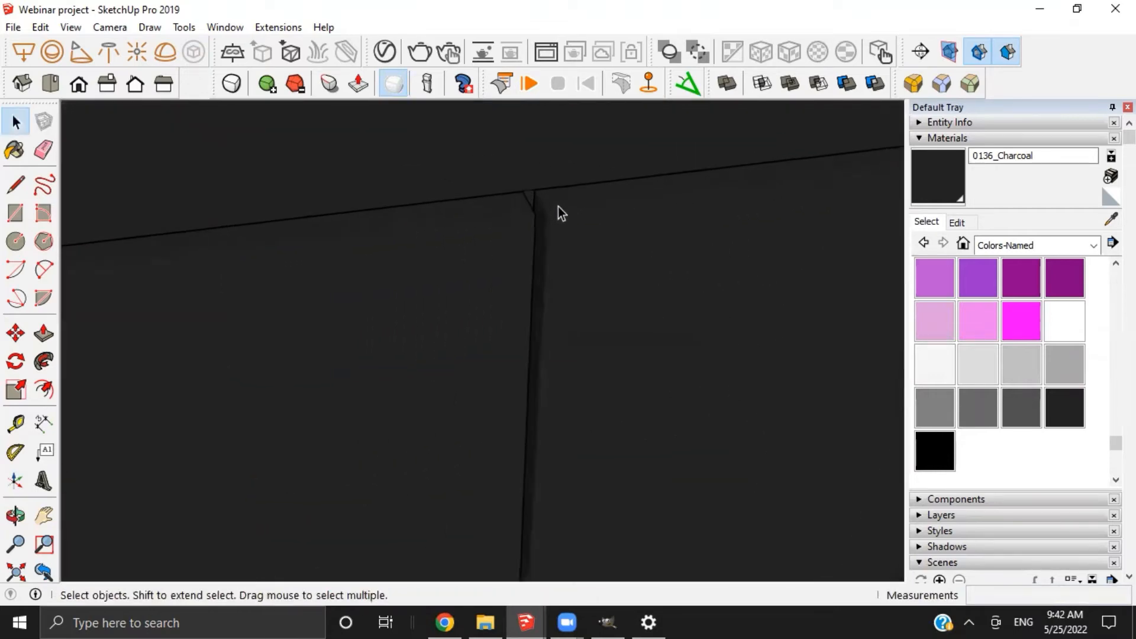
Bevel all edges of the tall charcoal end panel beside the slatted wall with a 1 mm offset
middle_drag(533, 233, 503, 269)
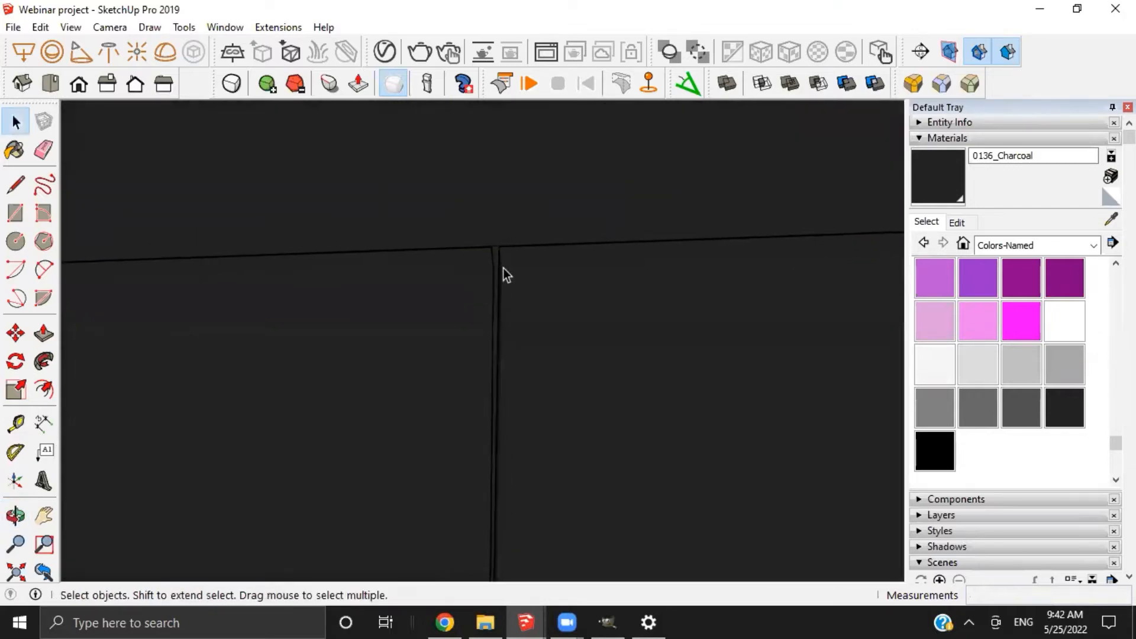
scroll(505, 270, down, 6)
shift+middle_drag(717, 349, 595, 302)
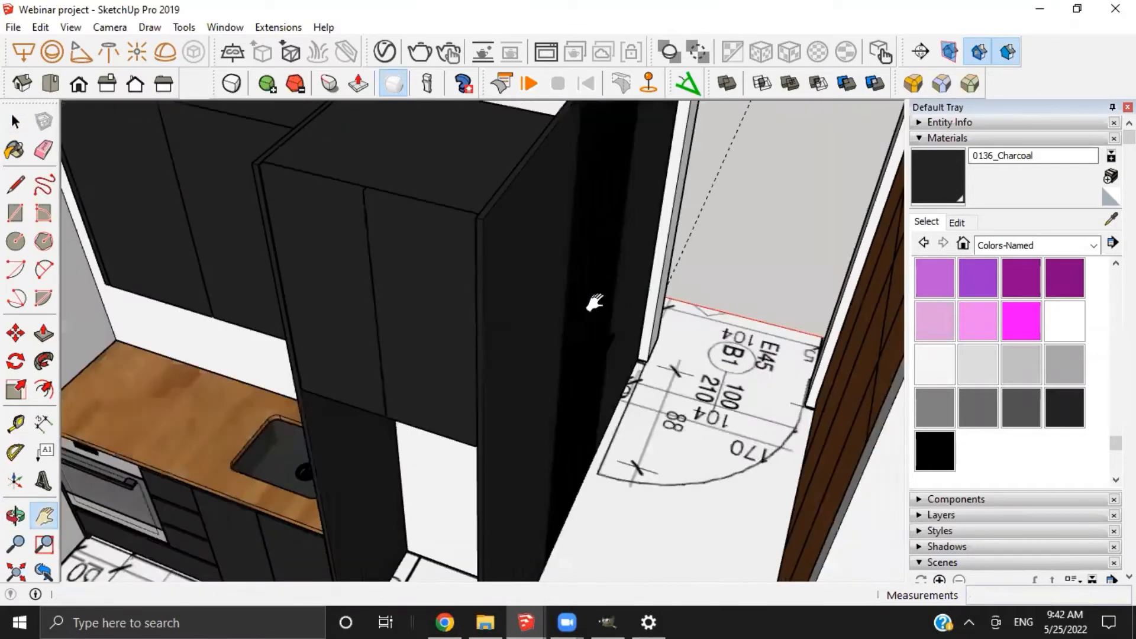
scroll(454, 261, down, 1)
middle_drag(453, 261, 616, 272)
triple_click(616, 272)
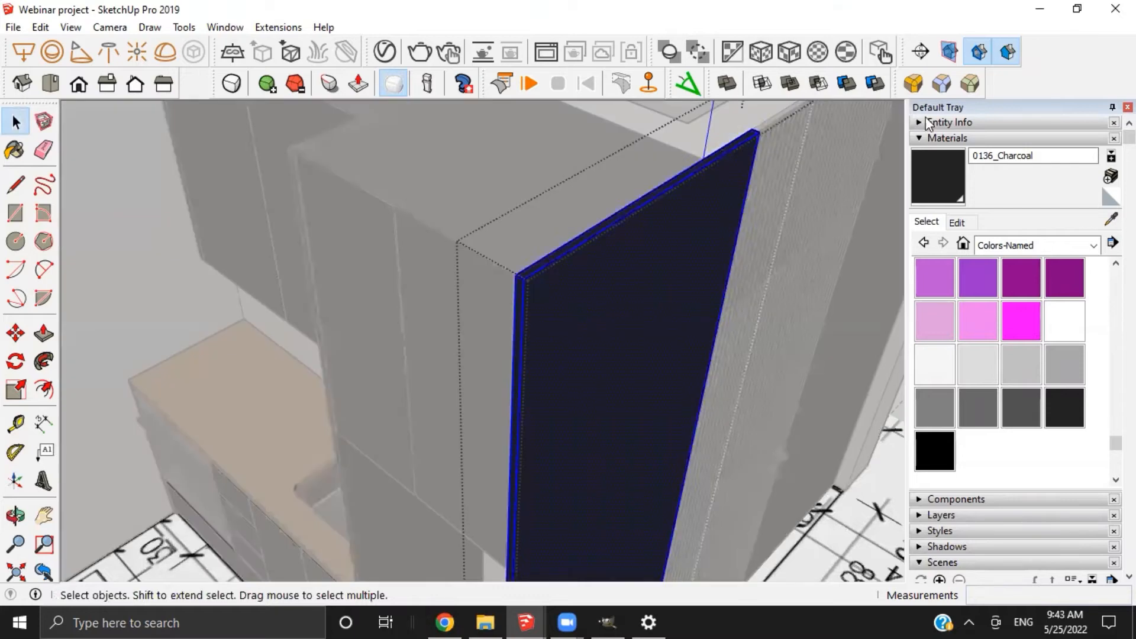
click(971, 85)
click(500, 268)
key(space)
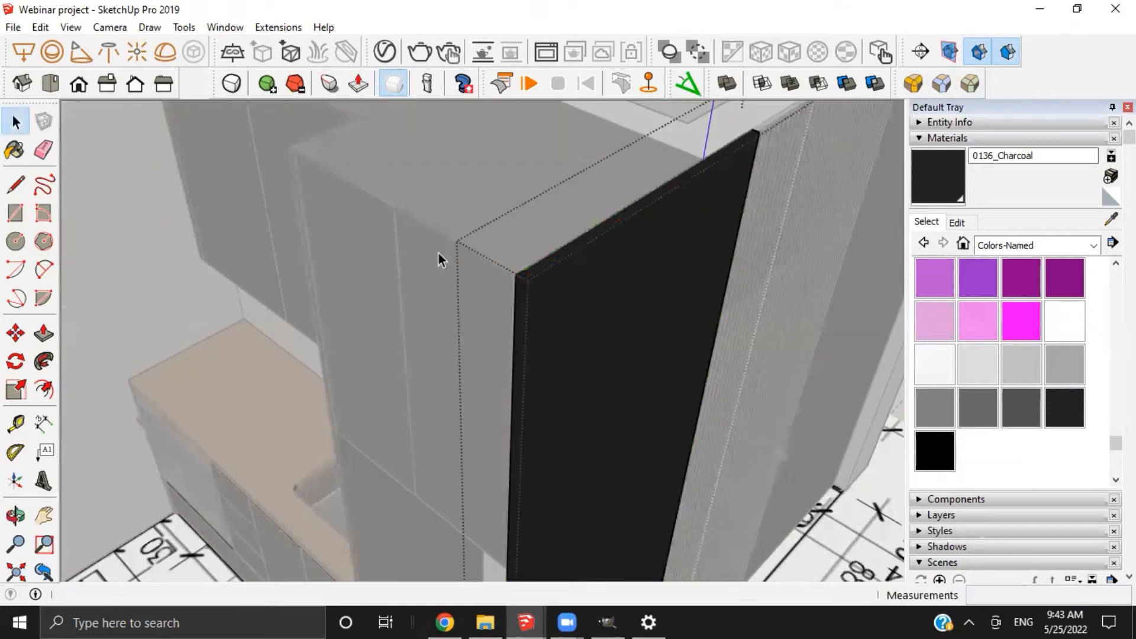
click(438, 253)
Bevel the edges of the tall side panel between the sink base cabinets and the fridge niche by 1 mm
middle_drag(410, 221, 453, 207)
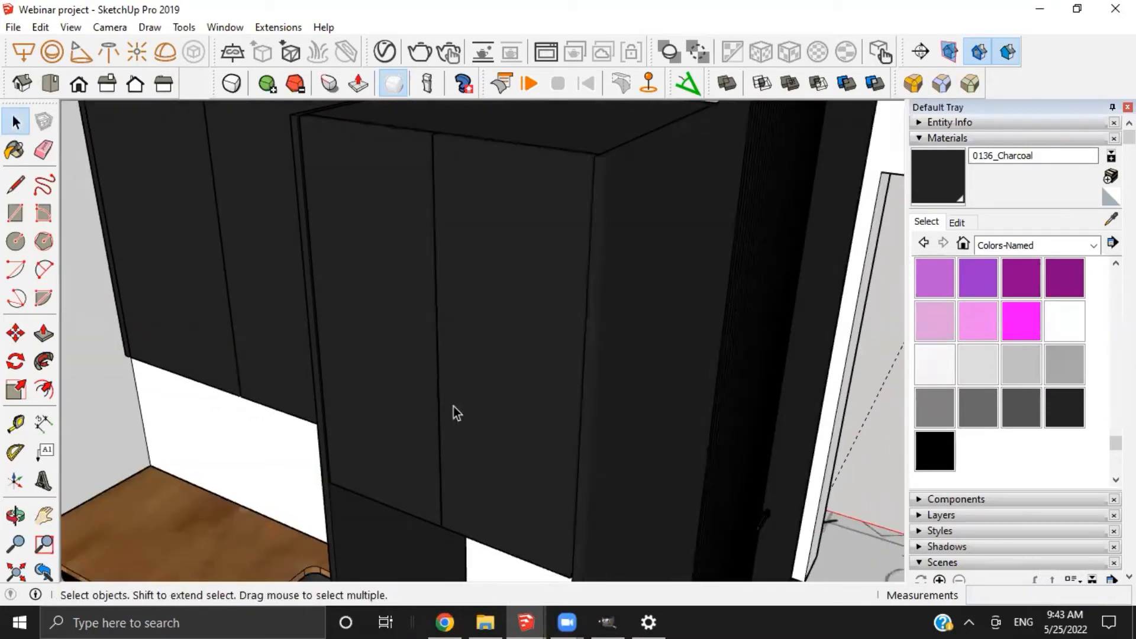
shift+middle_drag(453, 406, 544, 329)
scroll(611, 290, up, 2)
click(545, 329)
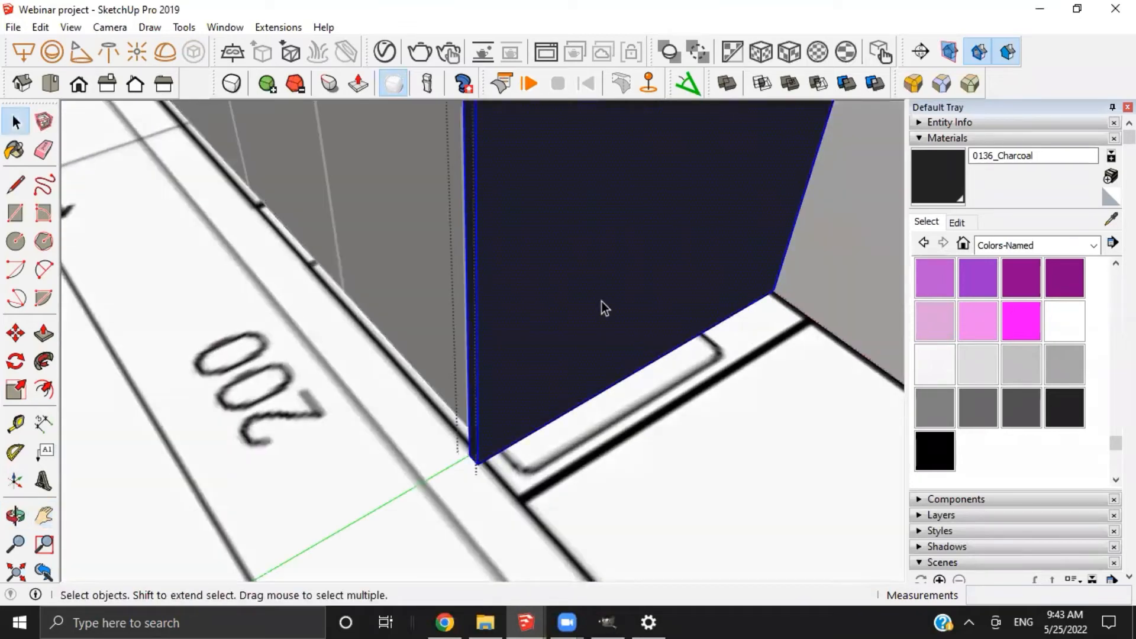
click(972, 91)
click(616, 413)
key(space)
click(400, 340)
Bevel the edges of the base cabinet door nearest the fridge niche by 1 mm
middle_drag(400, 340, 497, 432)
shift+middle_drag(452, 338, 514, 421)
scroll(488, 328, down, 2)
triple_click(489, 327)
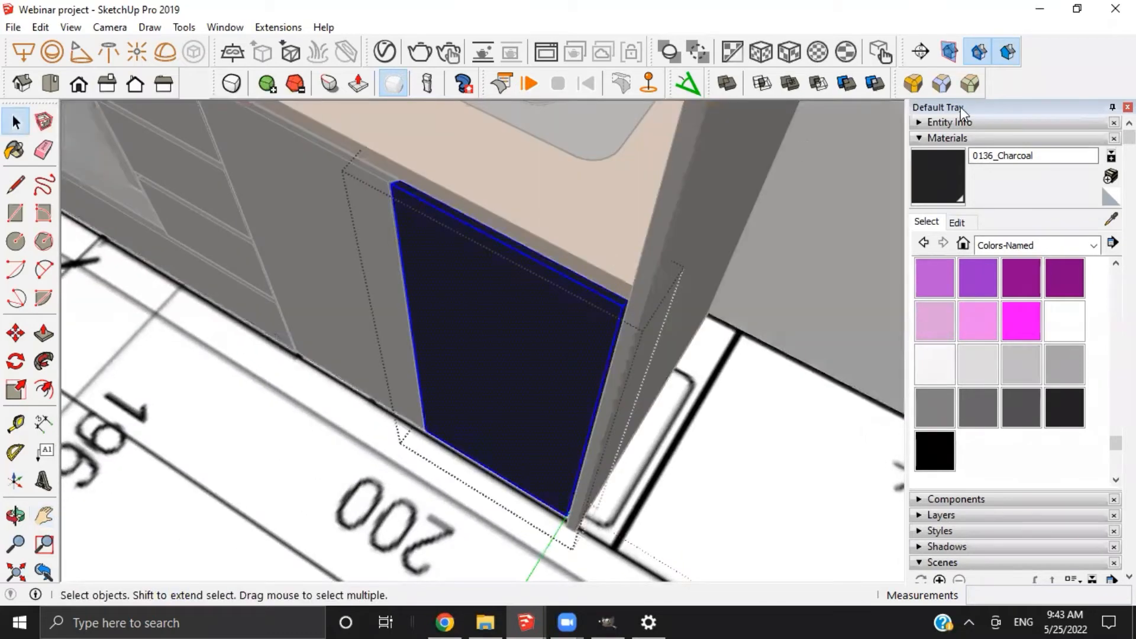
click(969, 88)
click(388, 385)
key(space)
Bevel the edges of the neighbouring base cabinet door, next to the drawers, by 1 mm
click(334, 282)
triple_click(334, 281)
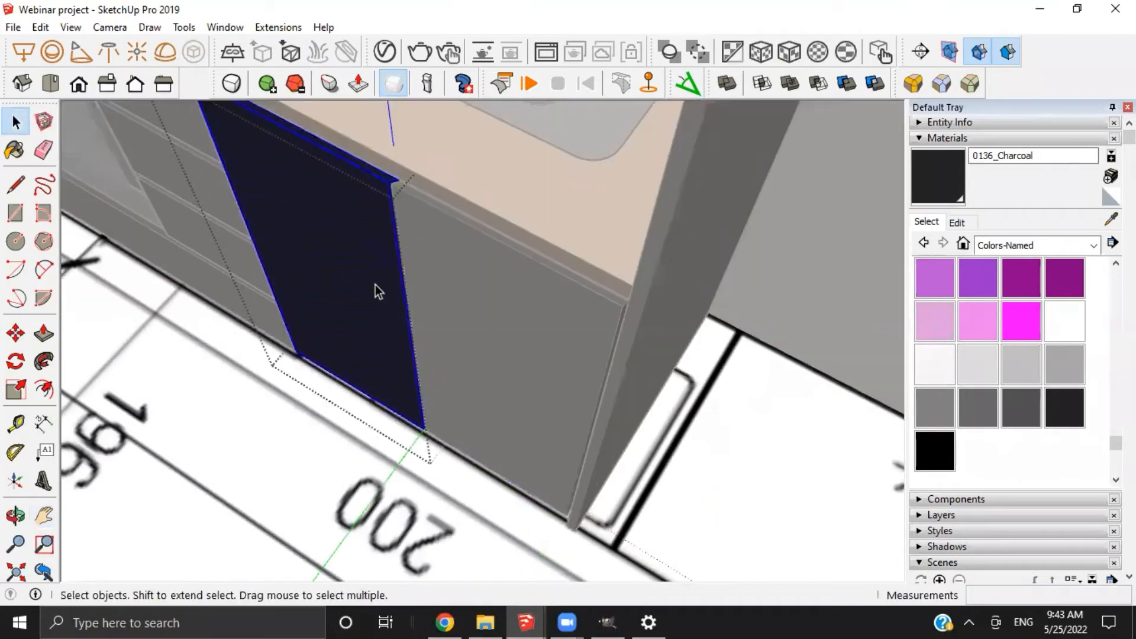
click(968, 80)
click(548, 221)
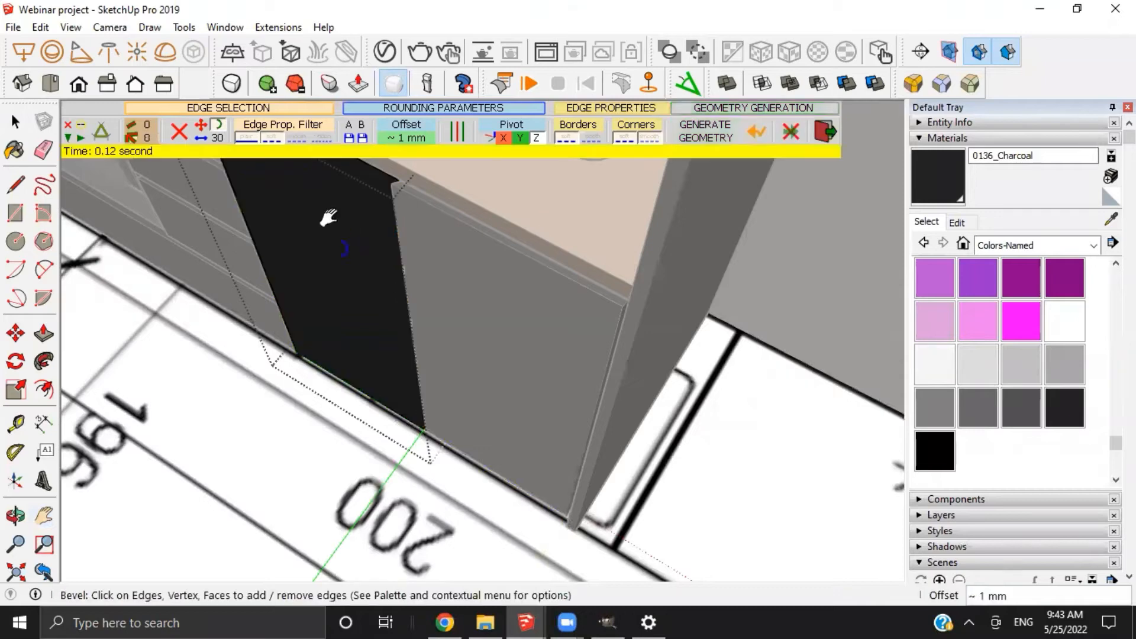
shift+middle_drag(328, 219, 828, 350)
key(space)
Bevel the edges of the top drawer front beside the oven by 1 mm
scroll(488, 180, up, 1)
click(488, 180)
triple_click(488, 180)
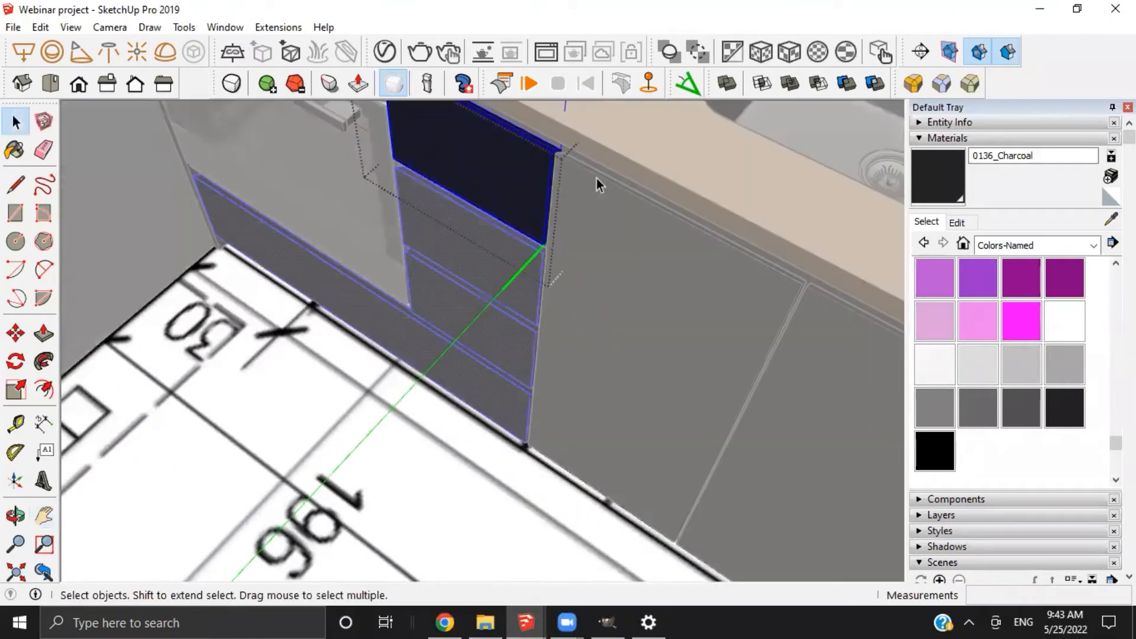
click(969, 83)
click(427, 458)
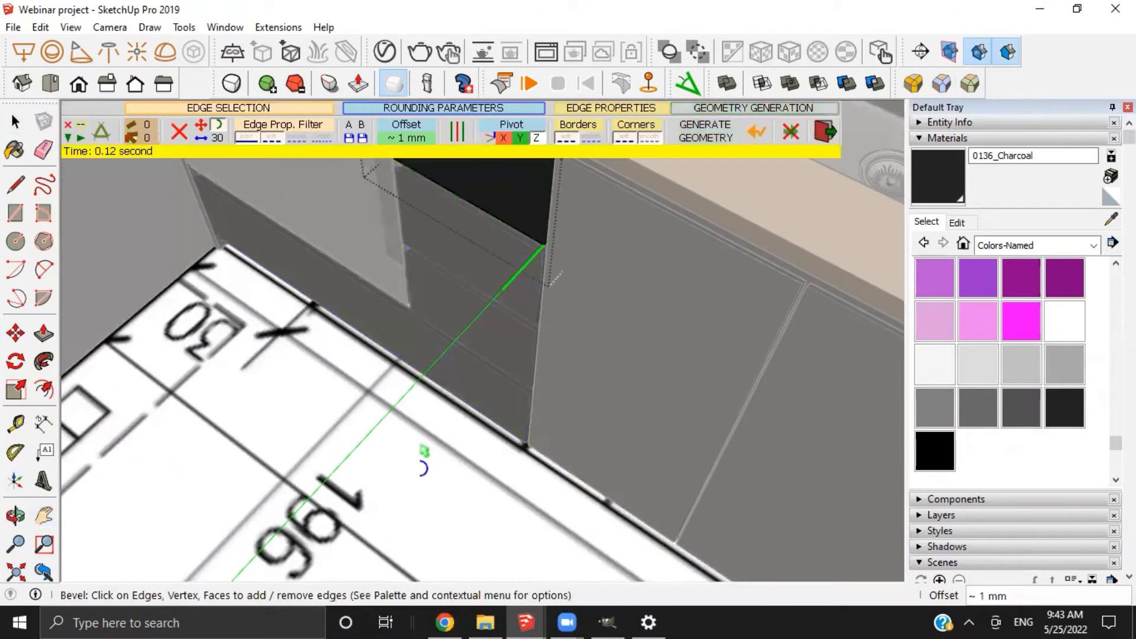
click(432, 428)
Bevel the edges of the narrow side panel between the oven and the wall
scroll(367, 260, up, 2)
key(h)
drag(423, 400, 486, 426)
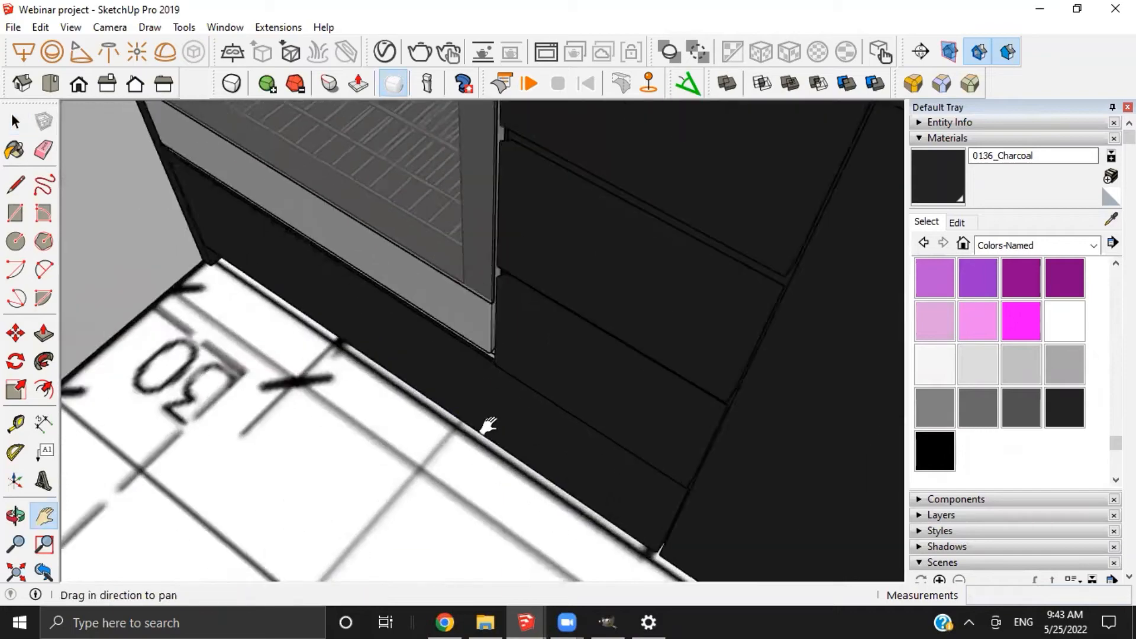
drag(237, 201, 489, 446)
scroll(489, 446, down, 1)
scroll(491, 444, up, 2)
scroll(503, 425, up, 2)
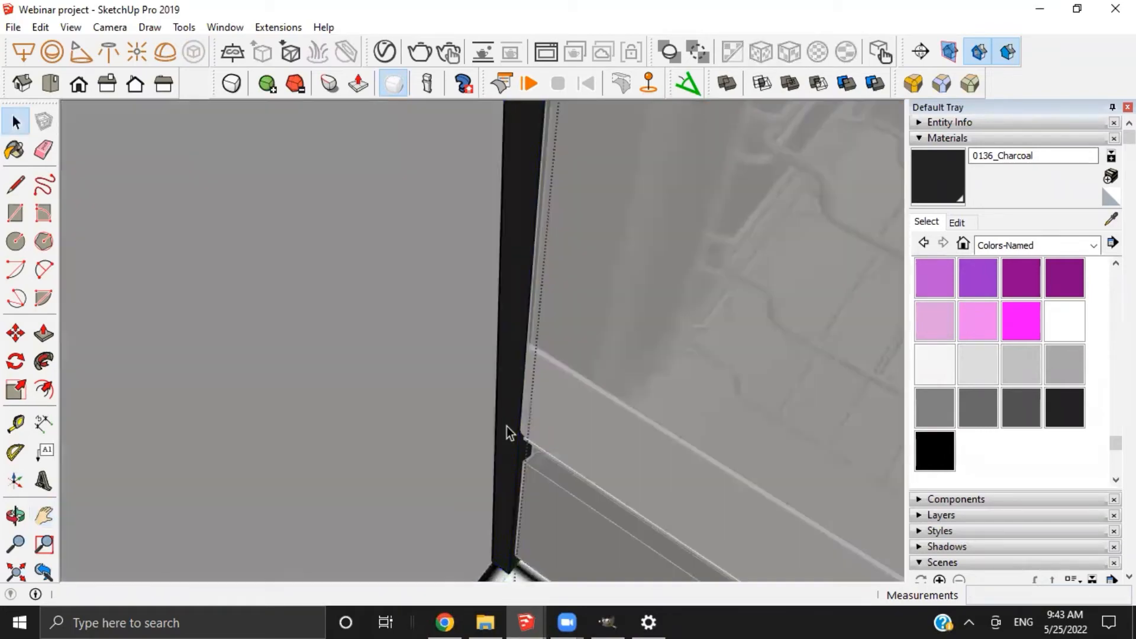
key(space)
click(507, 426)
click(969, 84)
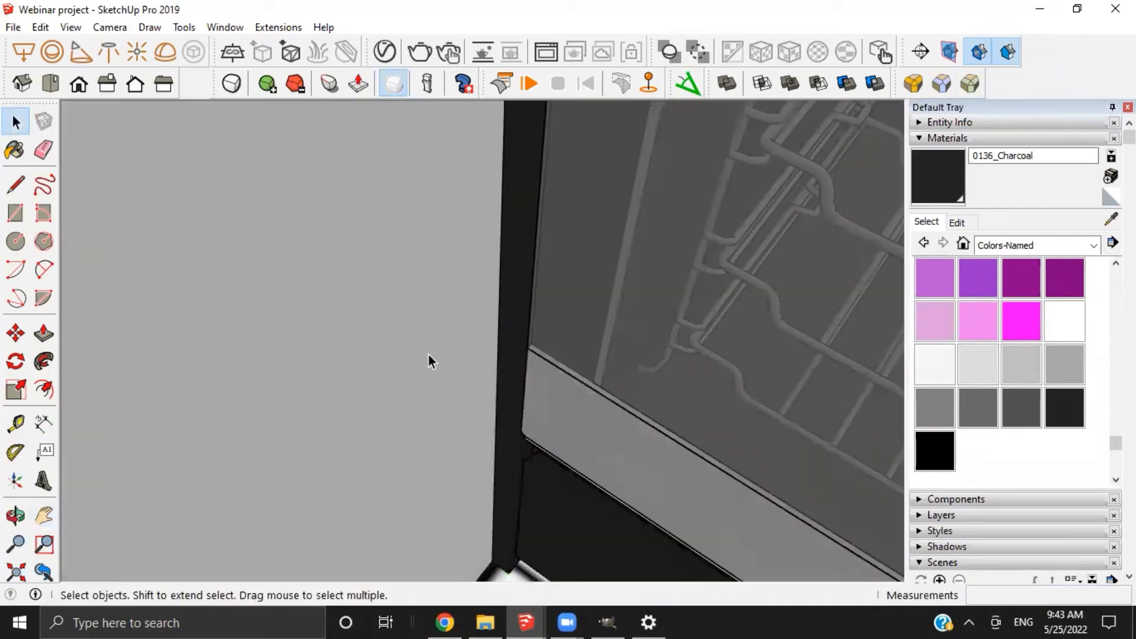
Bevel all edges of the wooden countertop, including the sink cutout, with a 1 mm offset
scroll(449, 361, down, 6)
shift+middle_drag(365, 377, 109, 268)
scroll(651, 414, down, 2)
shift+middle_drag(704, 407, 474, 424)
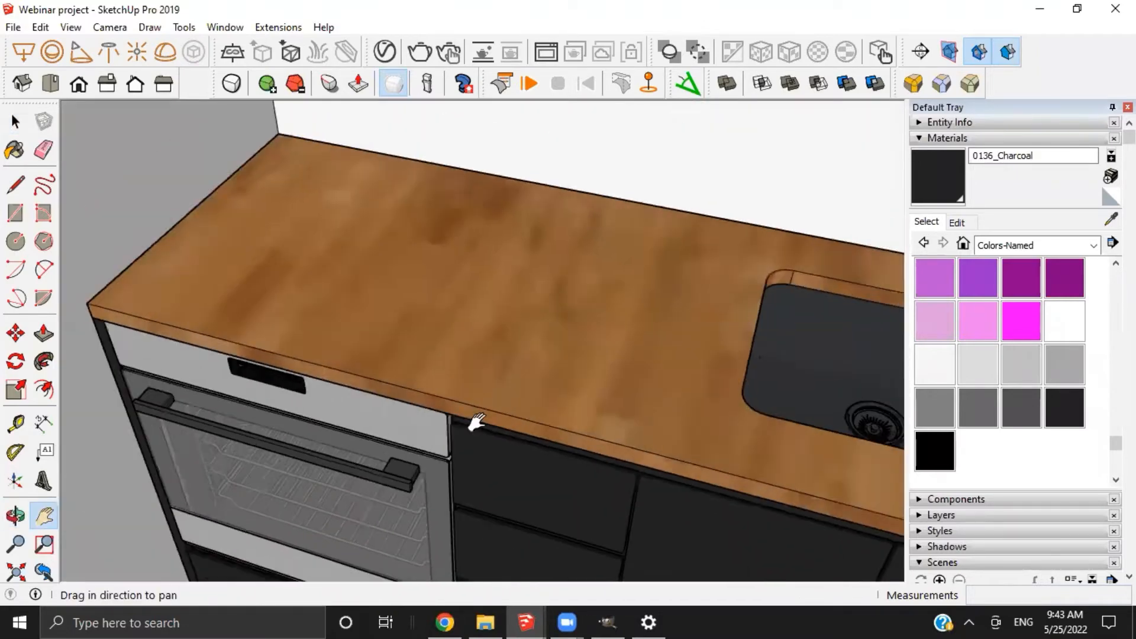
shift+middle_drag(769, 408, 428, 350)
scroll(552, 444, down, 4)
shift+middle_drag(656, 462, 482, 419)
scroll(482, 419, down, 4)
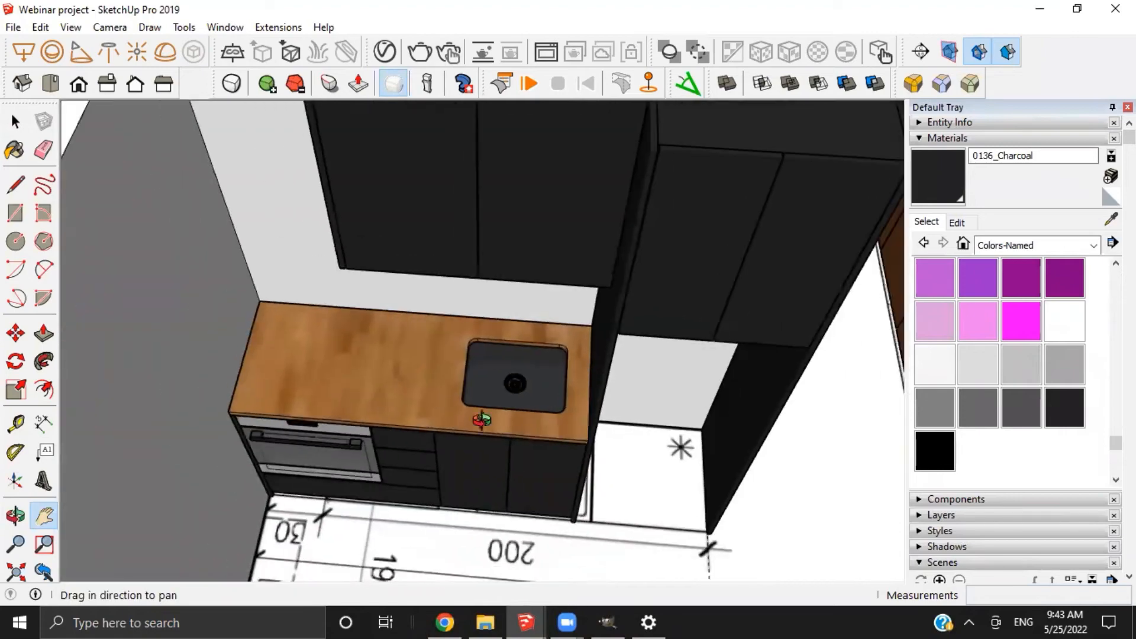
shift+middle_drag(637, 357, 399, 459)
scroll(538, 350, up, 5)
middle_drag(538, 351, 419, 358)
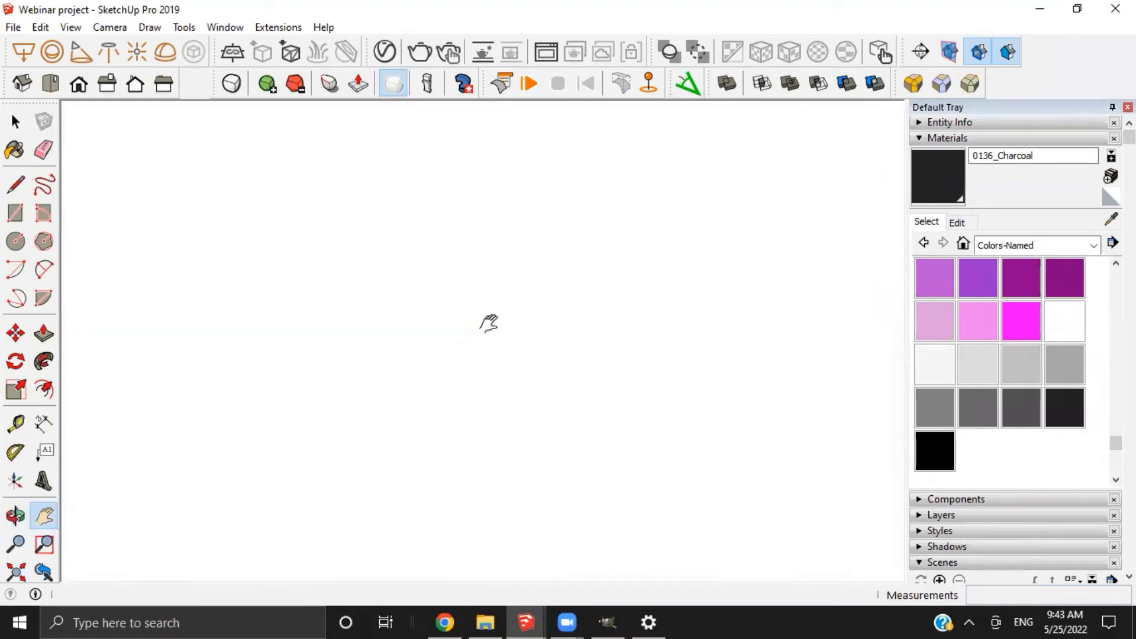
shift+middle_drag(489, 322, 275, 389)
scroll(512, 349, down, 3)
middle_drag(512, 350, 349, 349)
middle_drag(519, 301, 516, 264)
shift+middle_drag(516, 263, 450, 364)
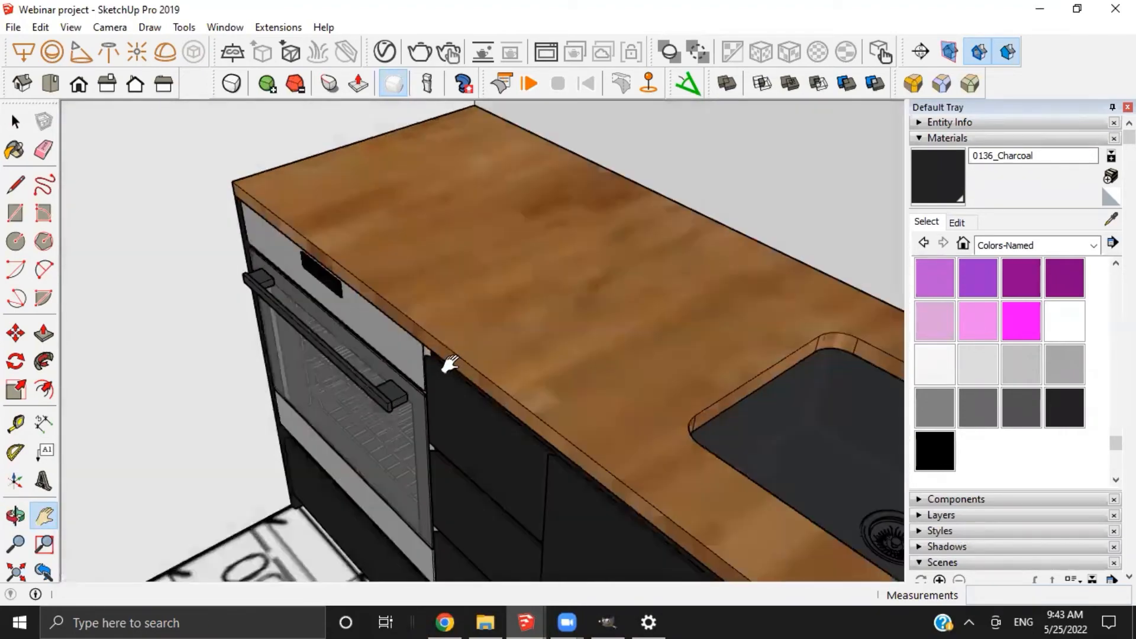
scroll(471, 321, up, 2)
triple_click(471, 322)
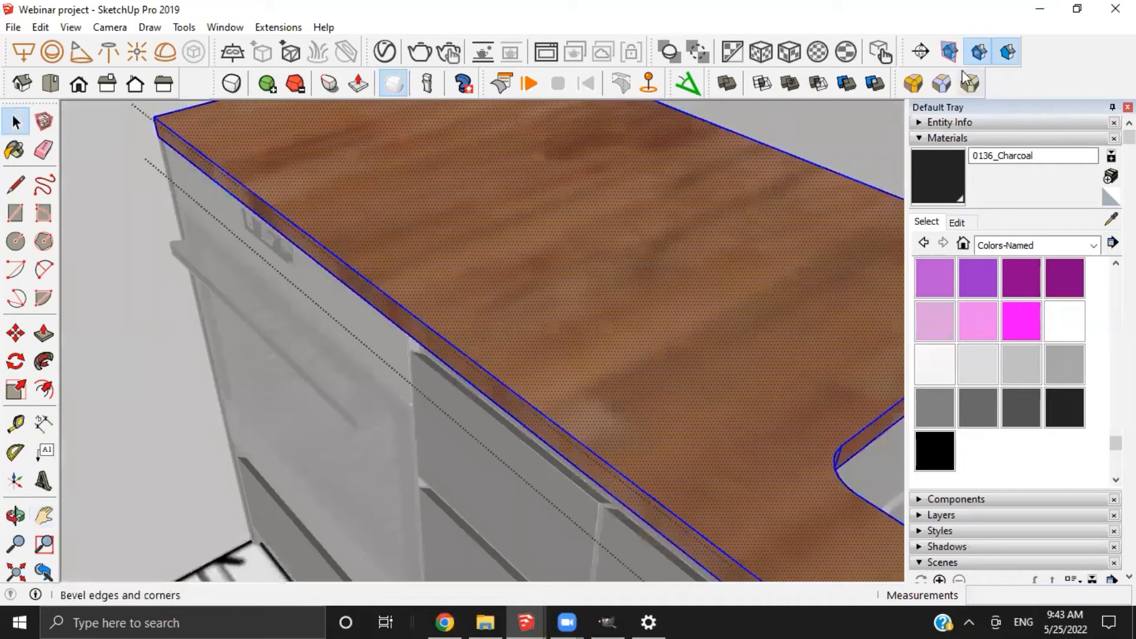
click(965, 85)
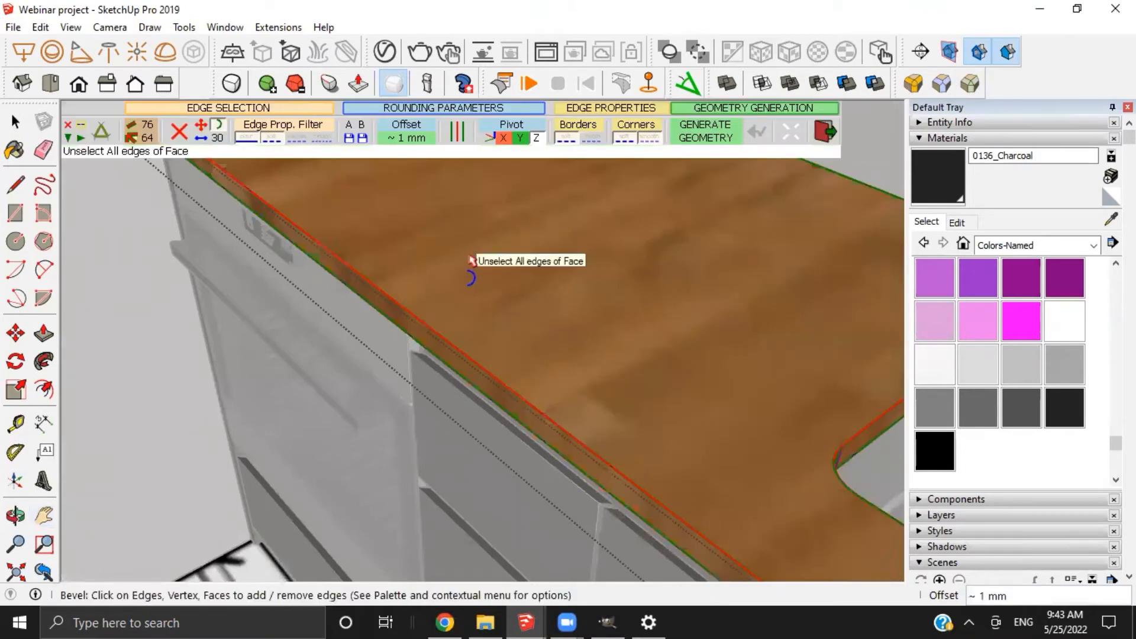
middle_drag(434, 361, 450, 314)
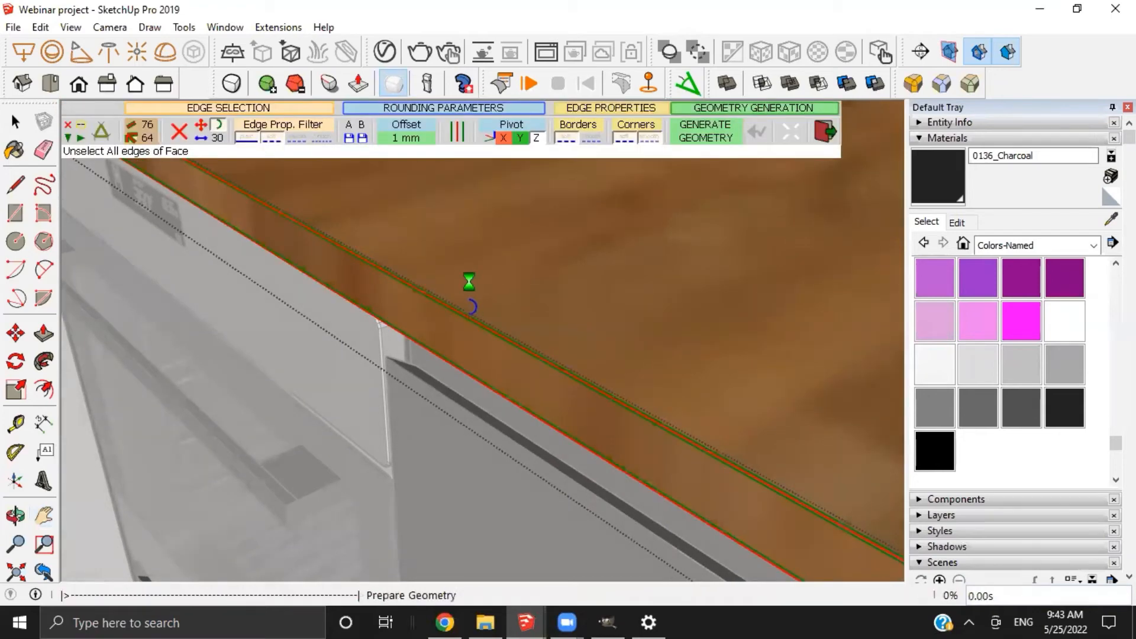
Delete the upper and lower faces covering the countertop's sink cutout and finish editing the countertop
middle_drag(469, 284, 379, 266)
scroll(677, 382, down, 3)
shift+middle_drag(677, 383, 424, 302)
scroll(513, 326, down, 3)
click(510, 326)
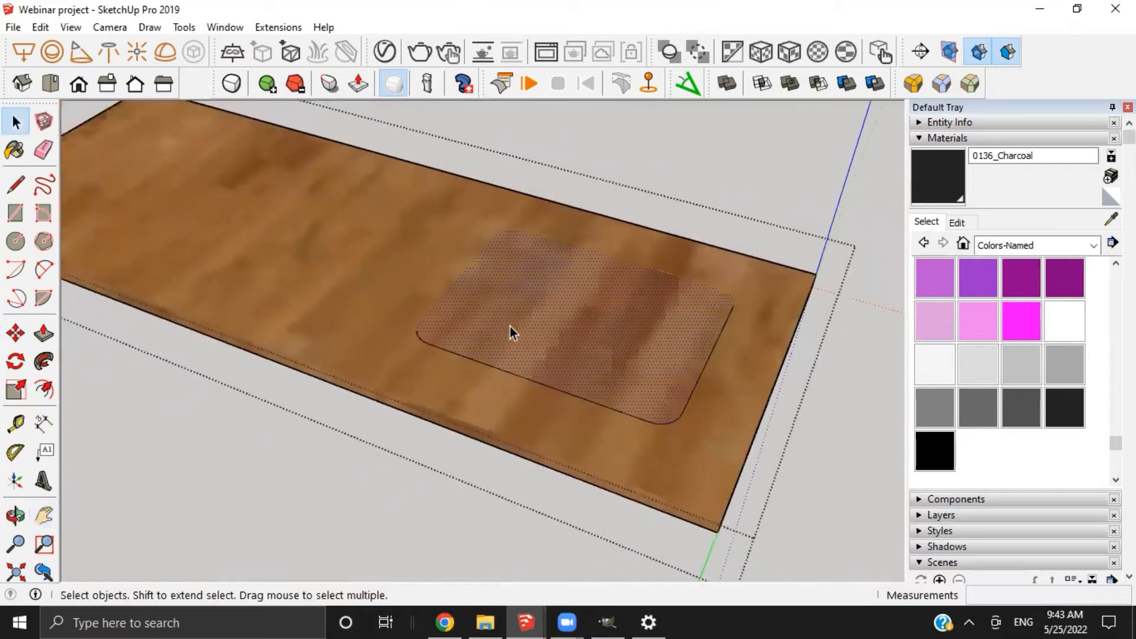
key(Delete)
click(512, 326)
key(Delete)
scroll(513, 326, down, 3)
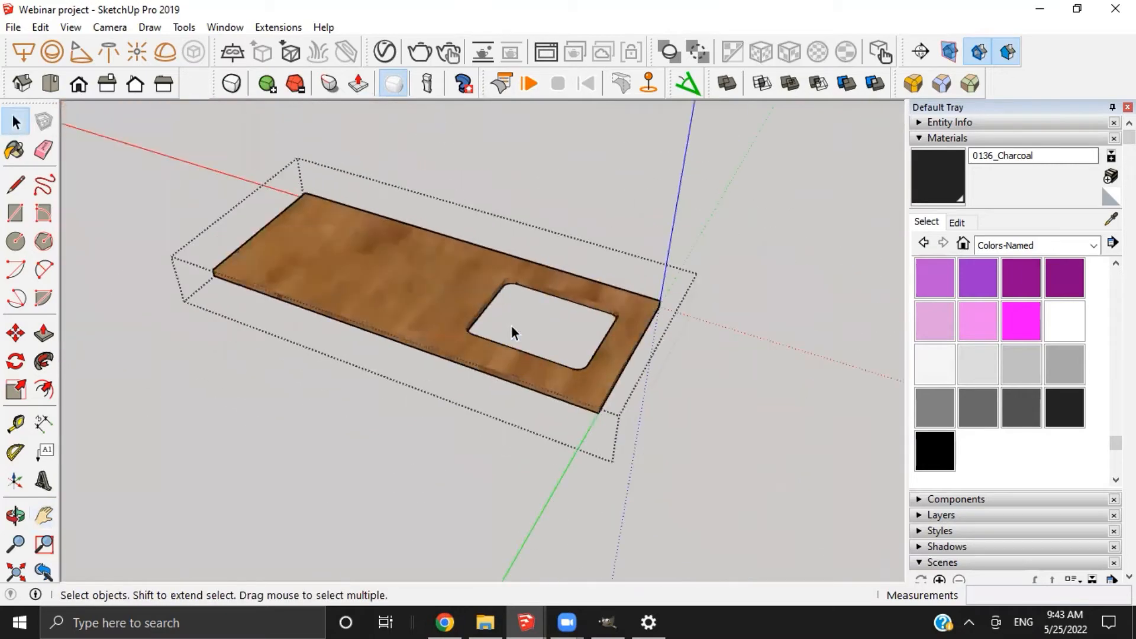
key(Escape)
Examine the kitchen from several sides, including the drawer gaps beside the oven and the countertop
middle_drag(497, 322, 424, 338)
scroll(424, 339, down, 1)
shift+middle_drag(321, 353, 418, 361)
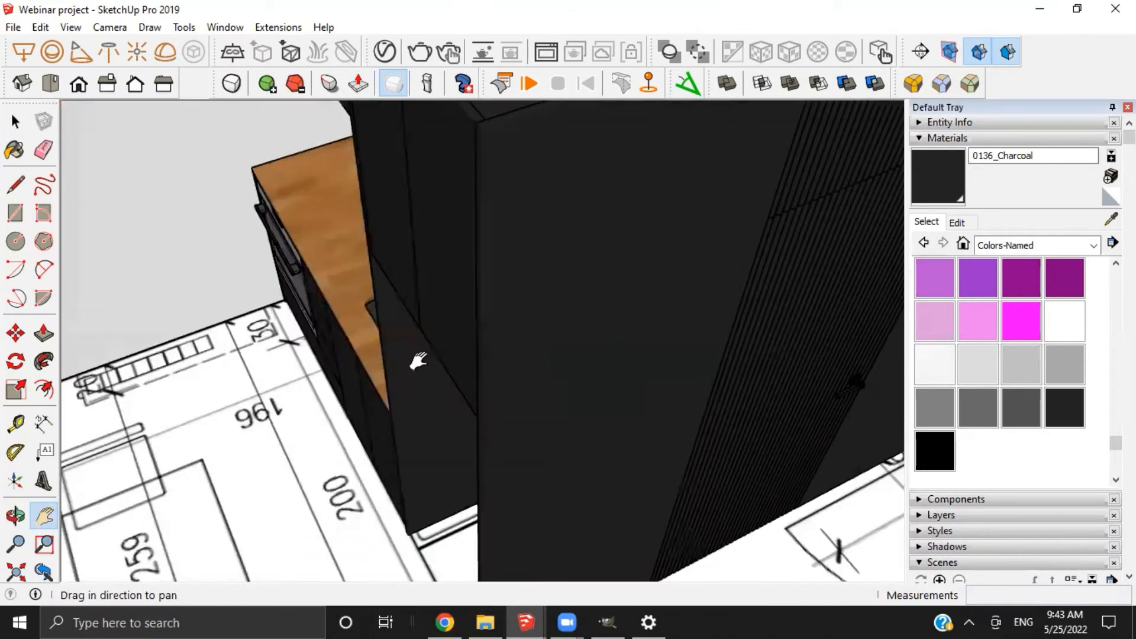
scroll(413, 359, down, 5)
middle_drag(584, 373, 763, 379)
middle_drag(436, 381, 488, 284)
middle_drag(572, 389, 575, 367)
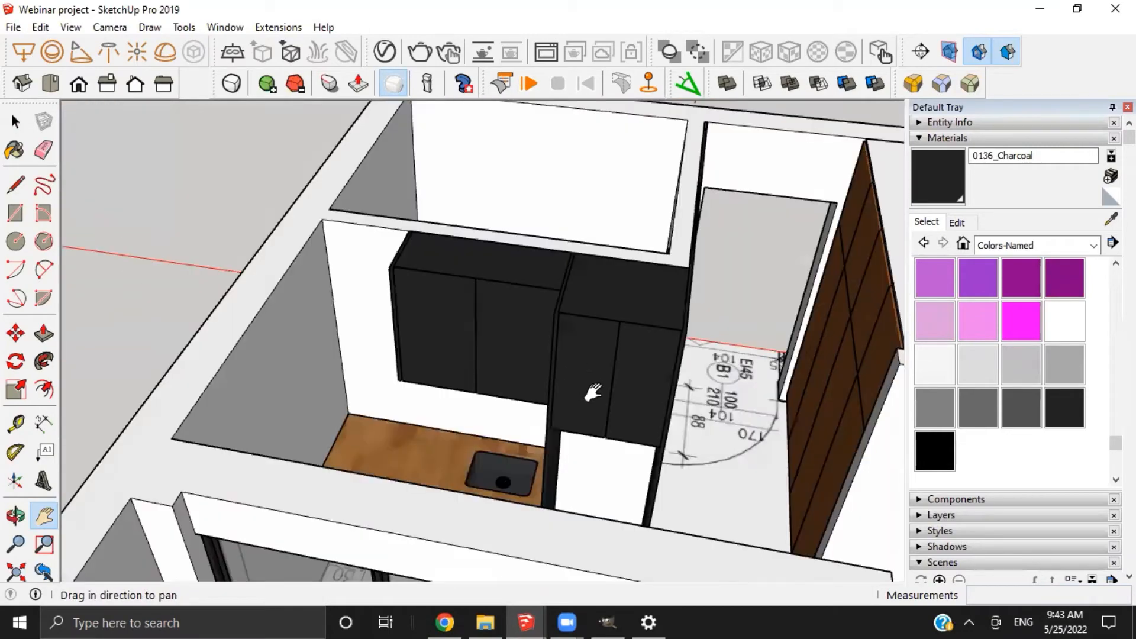
middle_drag(557, 413, 436, 199)
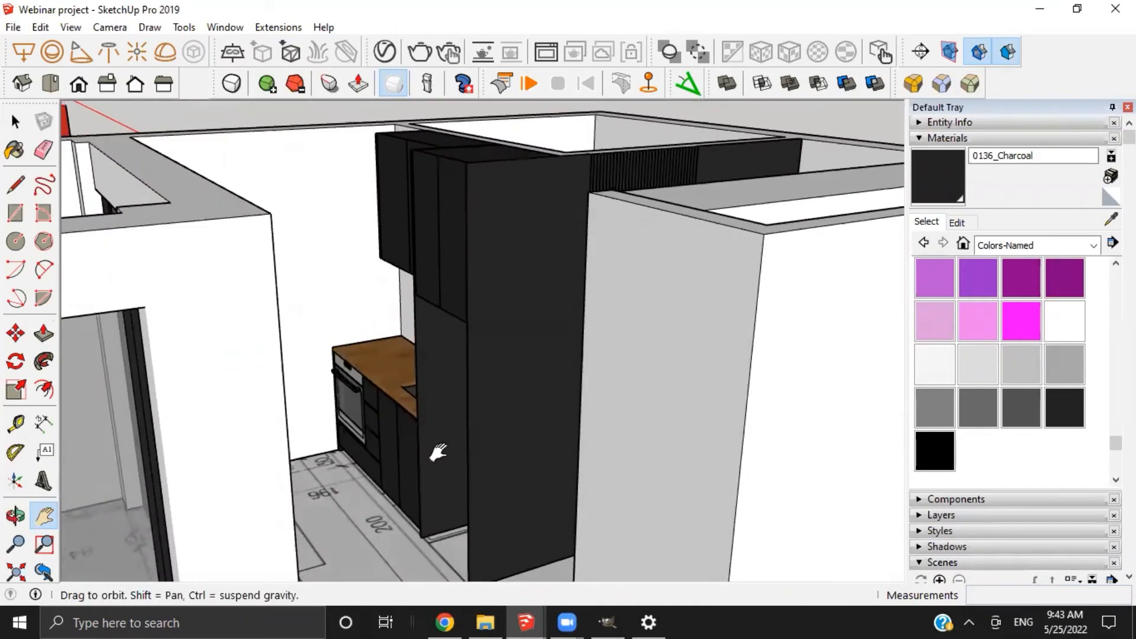
drag(436, 451, 406, 319)
scroll(371, 298, up, 2)
scroll(368, 362, up, 5)
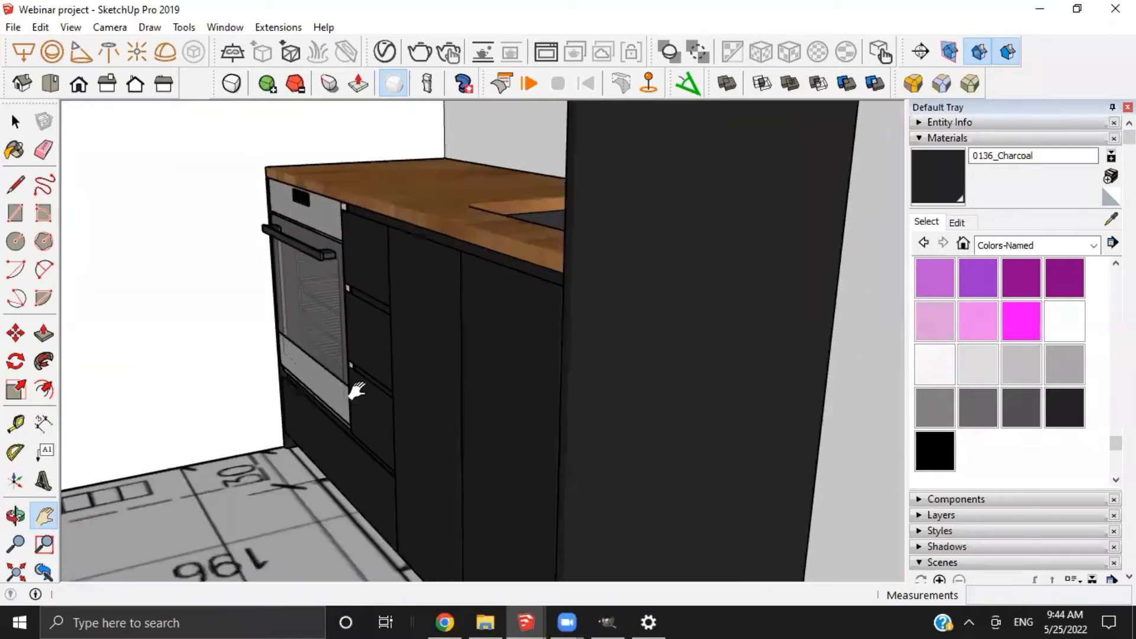
key(o)
scroll(481, 383, up, 3)
middle_drag(481, 383, 325, 264)
scroll(309, 217, up, 5)
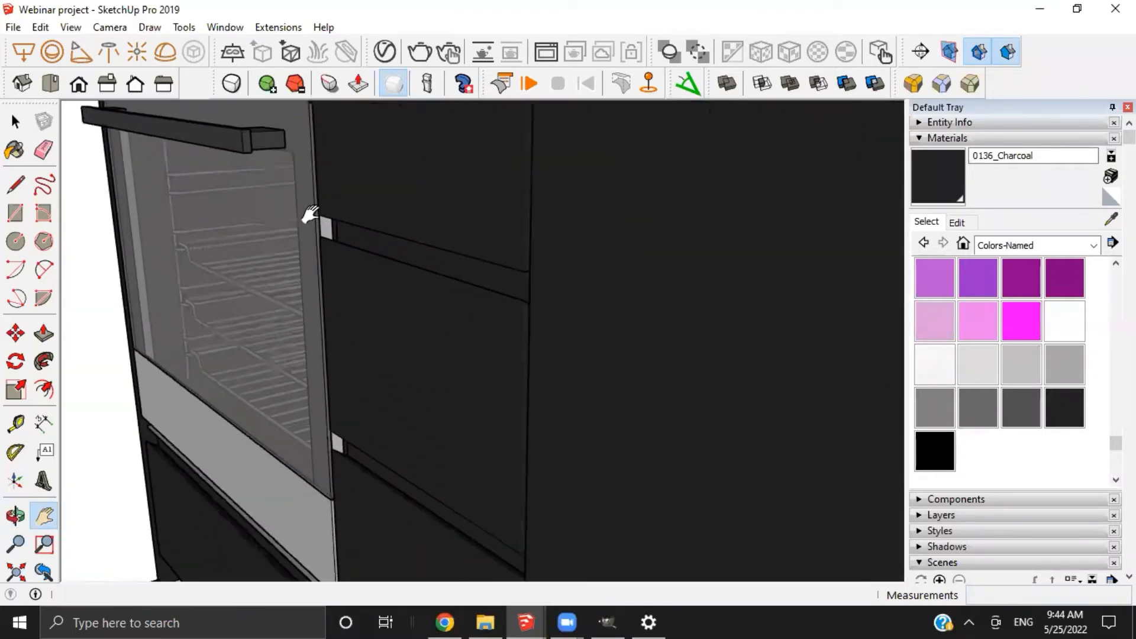
middle_drag(313, 219, 491, 261)
scroll(405, 284, down, 10)
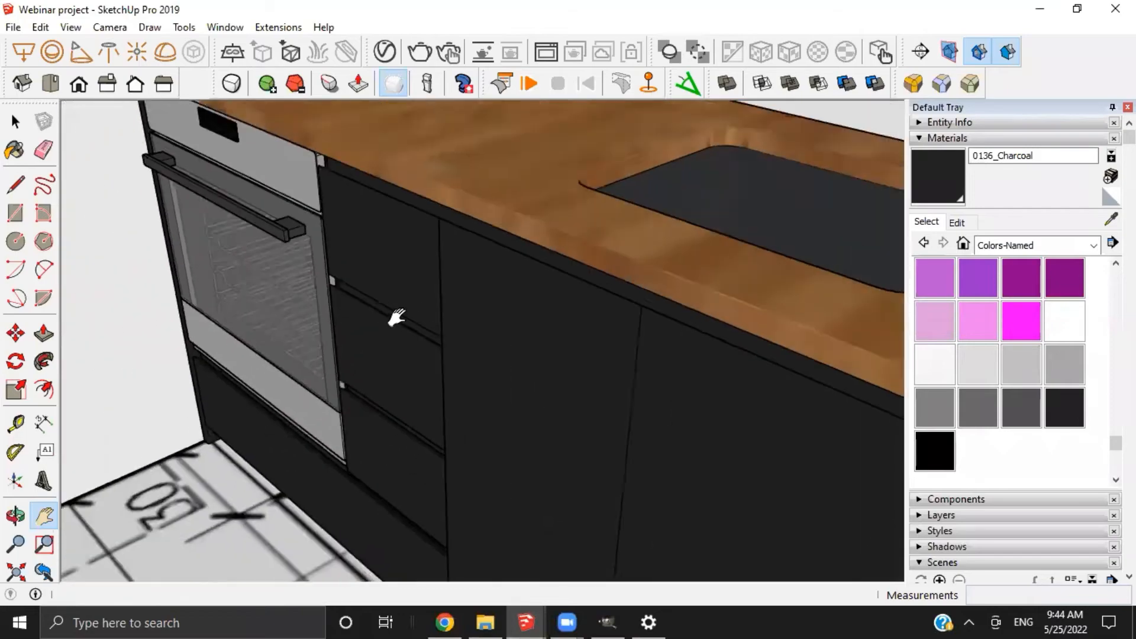
scroll(371, 440, up, 3)
middle_drag(372, 440, 360, 413)
scroll(373, 401, down, 6)
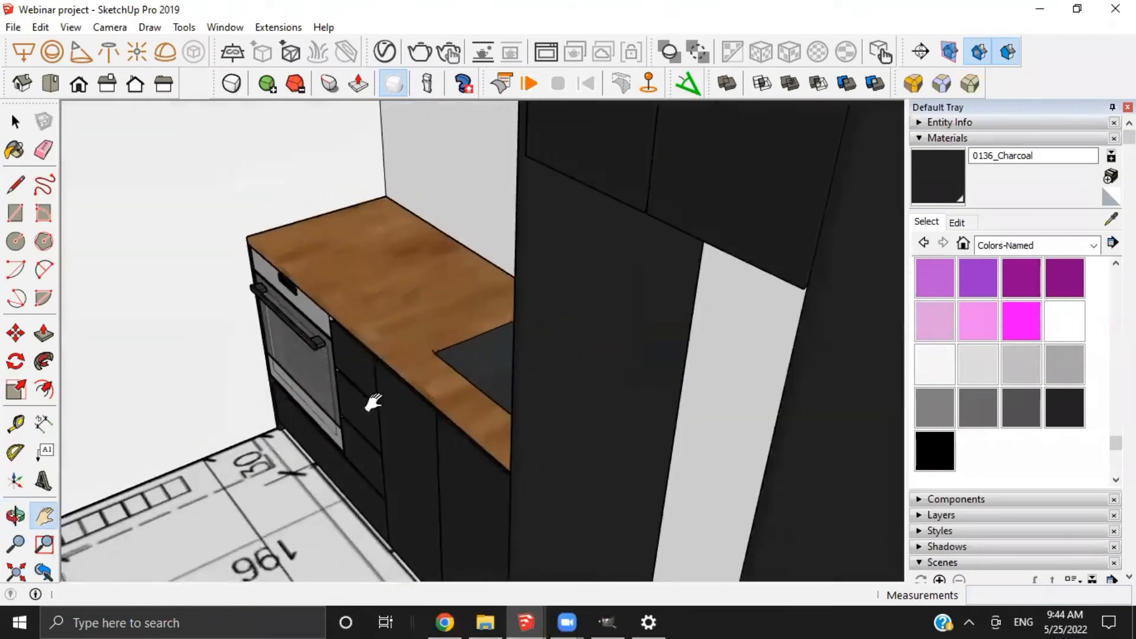
middle_drag(378, 372, 495, 451)
scroll(495, 451, down, 5)
Delete the room walls, the floor plan and the dashed guide line around the kitchen
key(space)
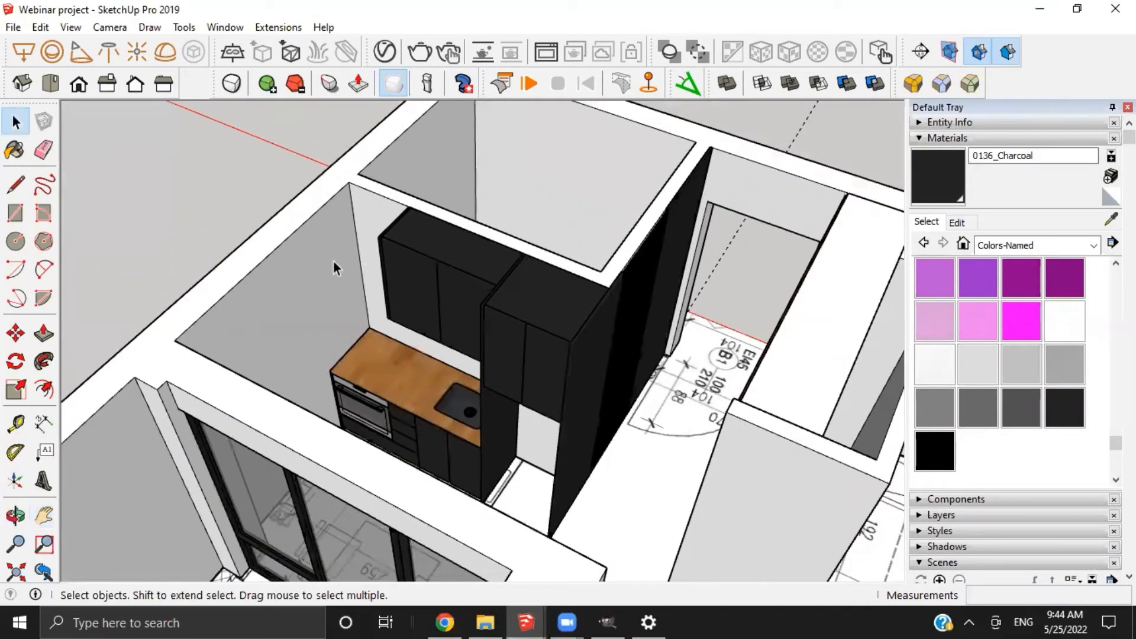
click(334, 264)
key(Delete)
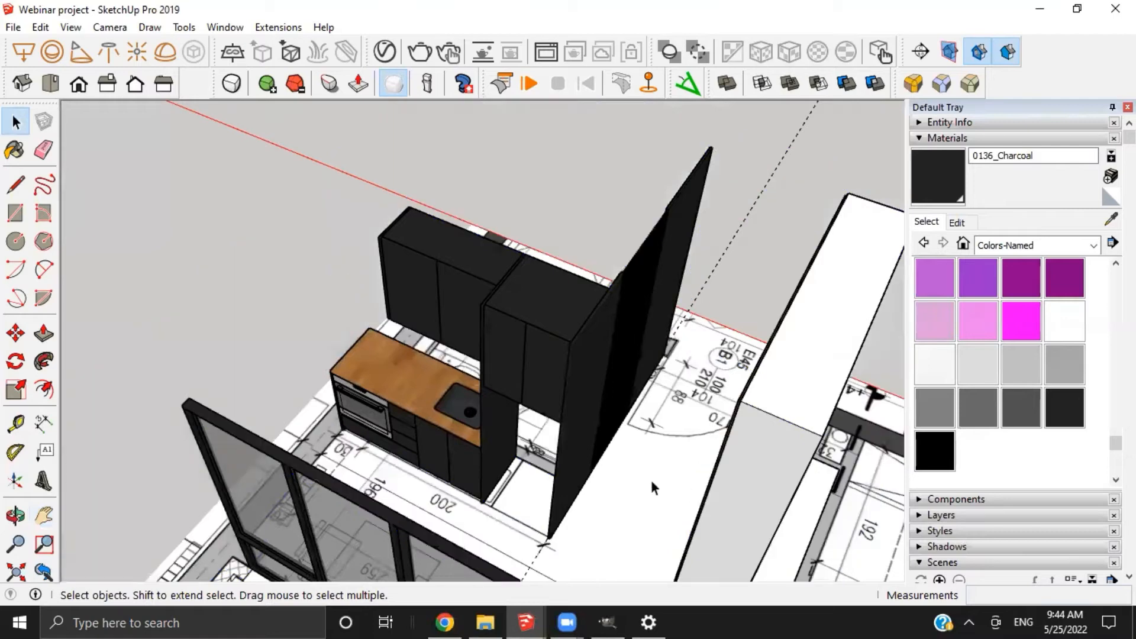
click(651, 482)
key(Delete)
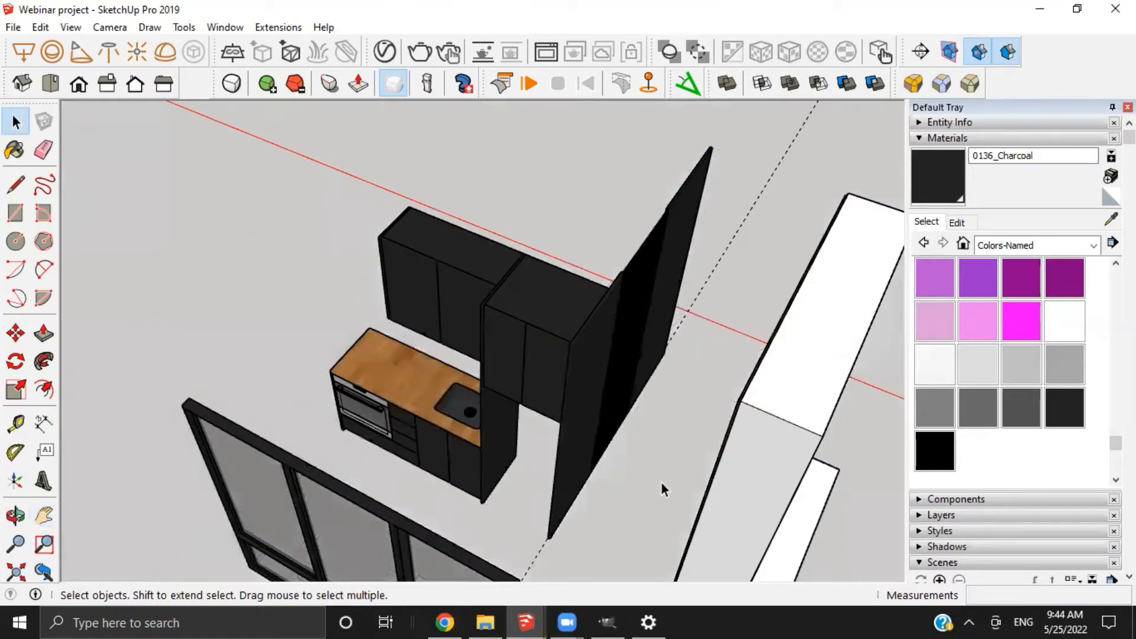
mouse_move(661, 483)
middle_down()
mouse_move(583, 459)
mouse_move(523, 553)
mouse_move(515, 406)
mouse_move(373, 462)
mouse_move(407, 421)
mouse_move(264, 173)
middle_up()
key(e)
key(space)
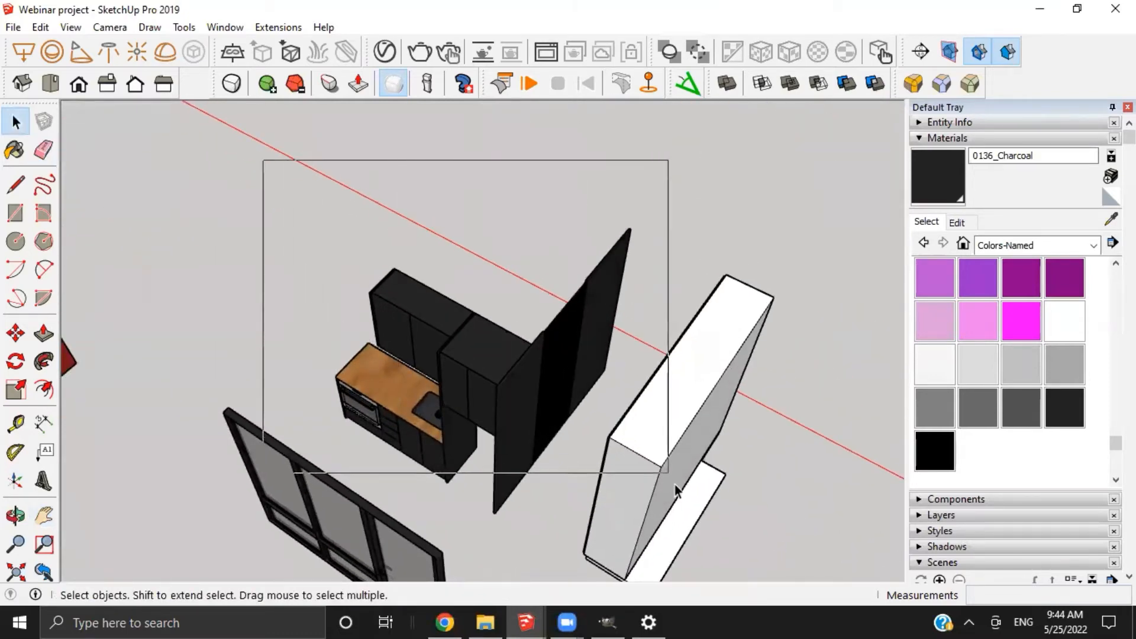
Delete the white wall blocks standing beside the kitchen
drag(674, 484, 705, 543)
middle_drag(287, 329, 551, 337)
shift+middle_drag(550, 337, 447, 323)
click(498, 455)
middle_drag(469, 393, 471, 432)
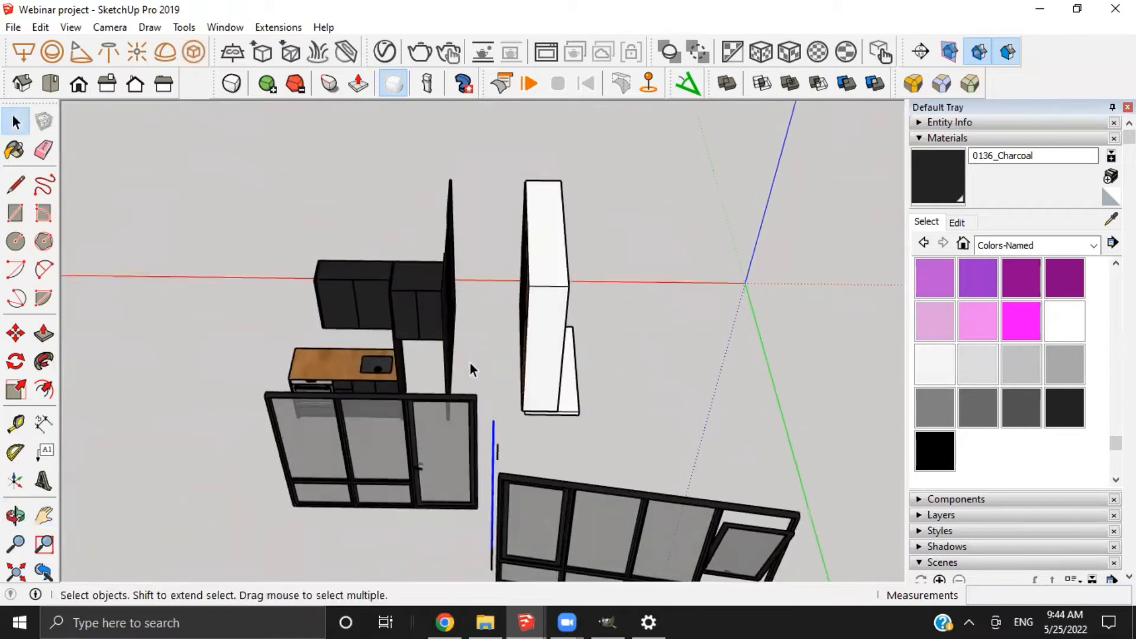
drag(719, 449, 719, 446)
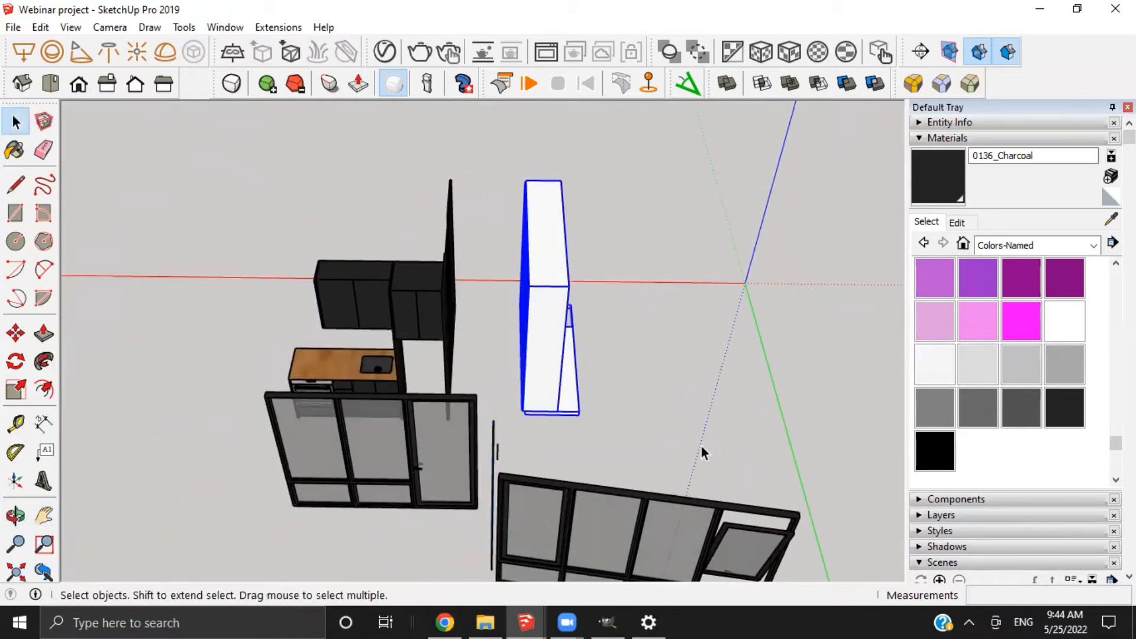
click(684, 454)
middle_drag(685, 454, 438, 150)
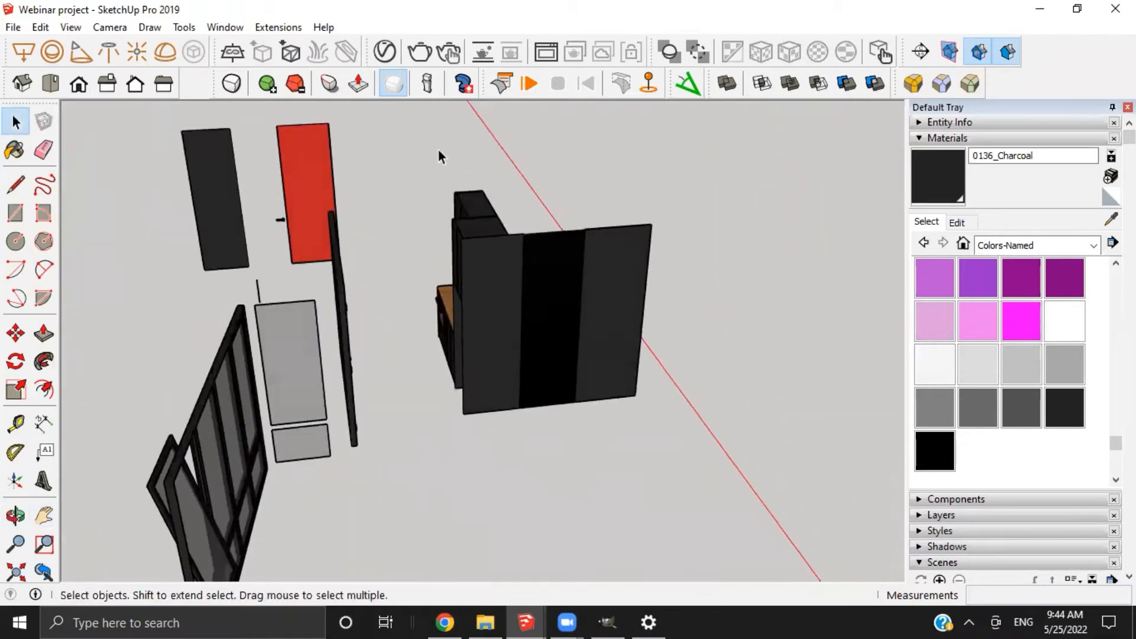
Select the kitchen units together with the slatted door wall and sample the brown material of the door handle
drag(387, 135, 777, 449)
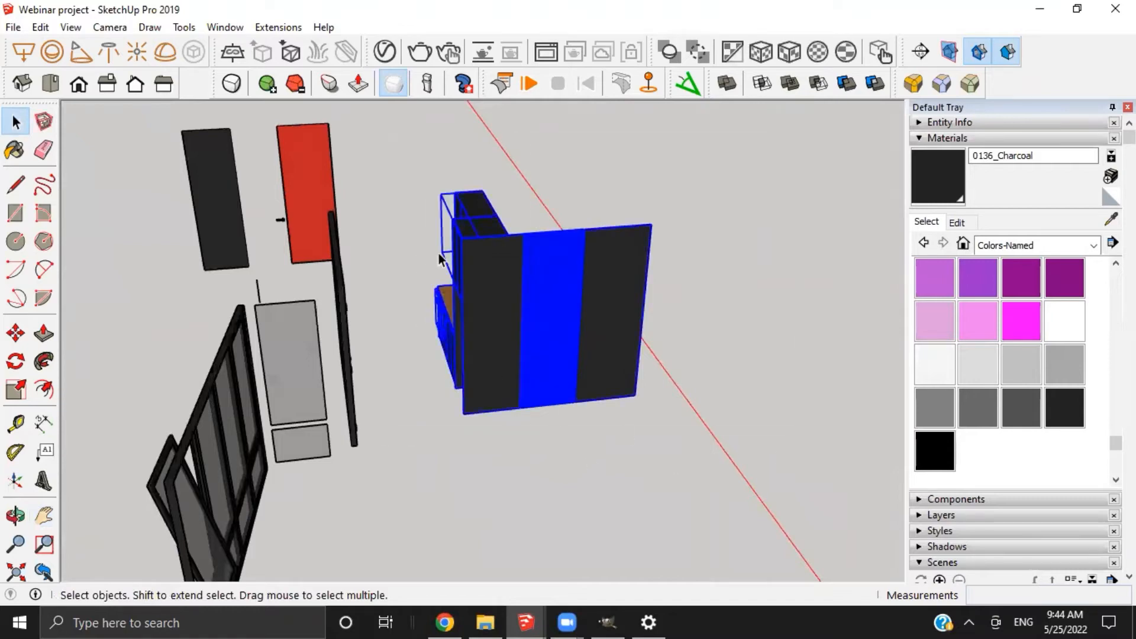
scroll(583, 347, up, 10)
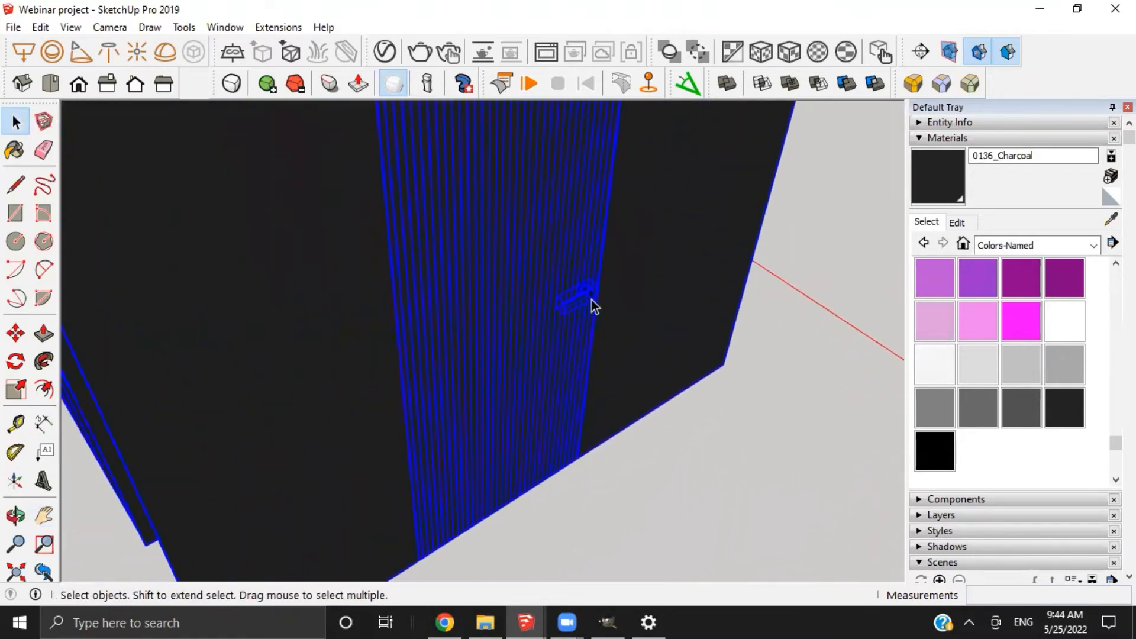
scroll(589, 298, up, 3)
middle_drag(580, 291, 526, 302)
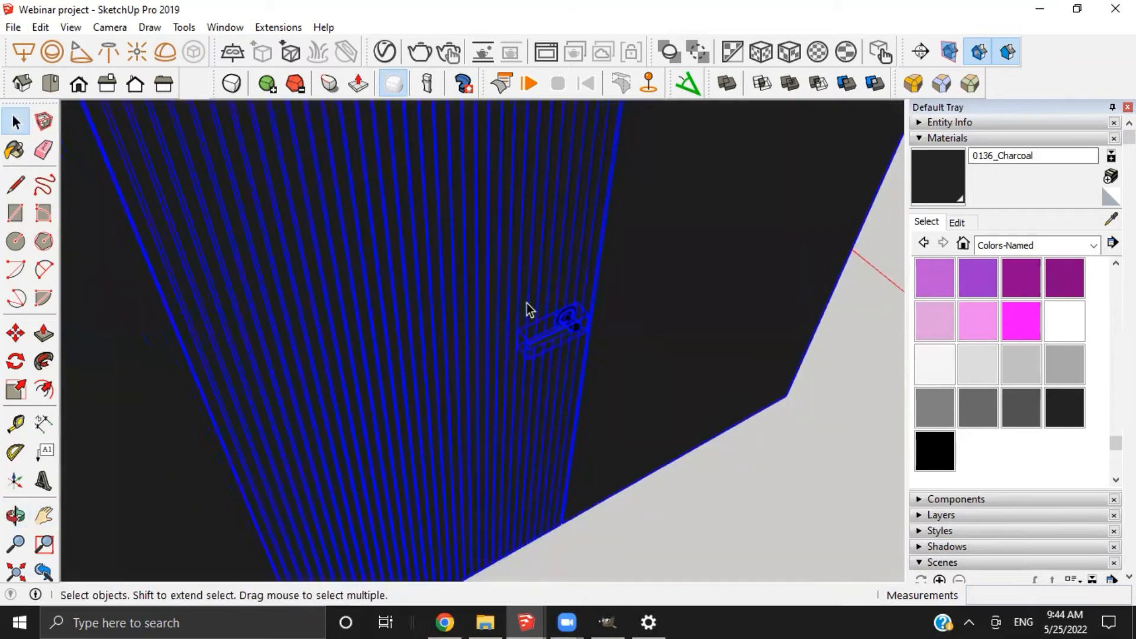
scroll(525, 314, down, 5)
scroll(521, 322, up, 3)
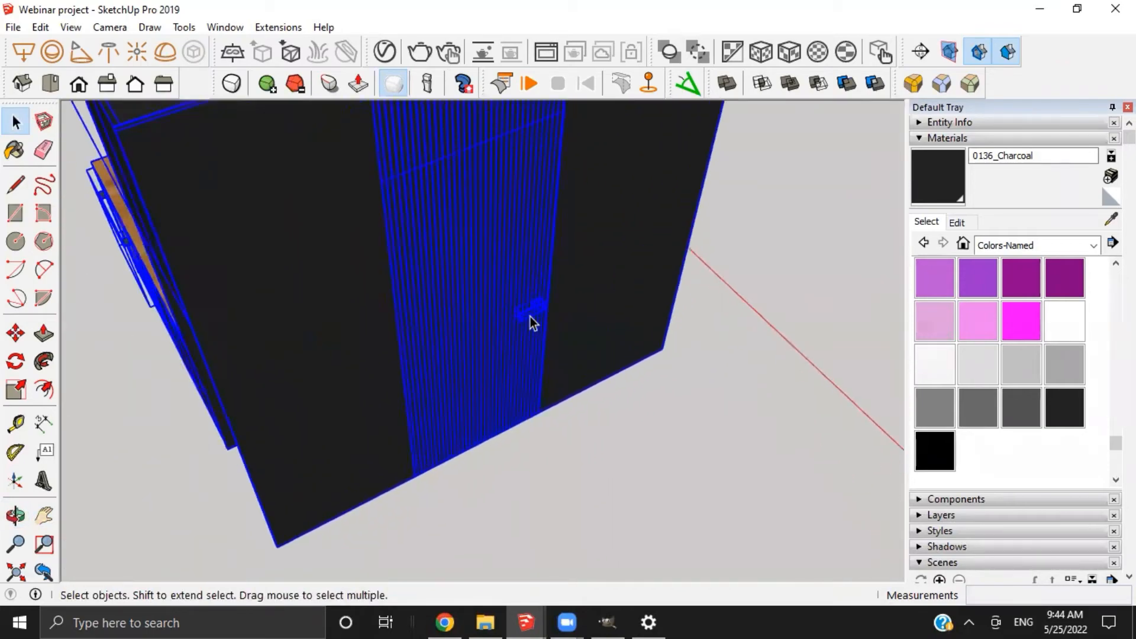
scroll(531, 319, up, 8)
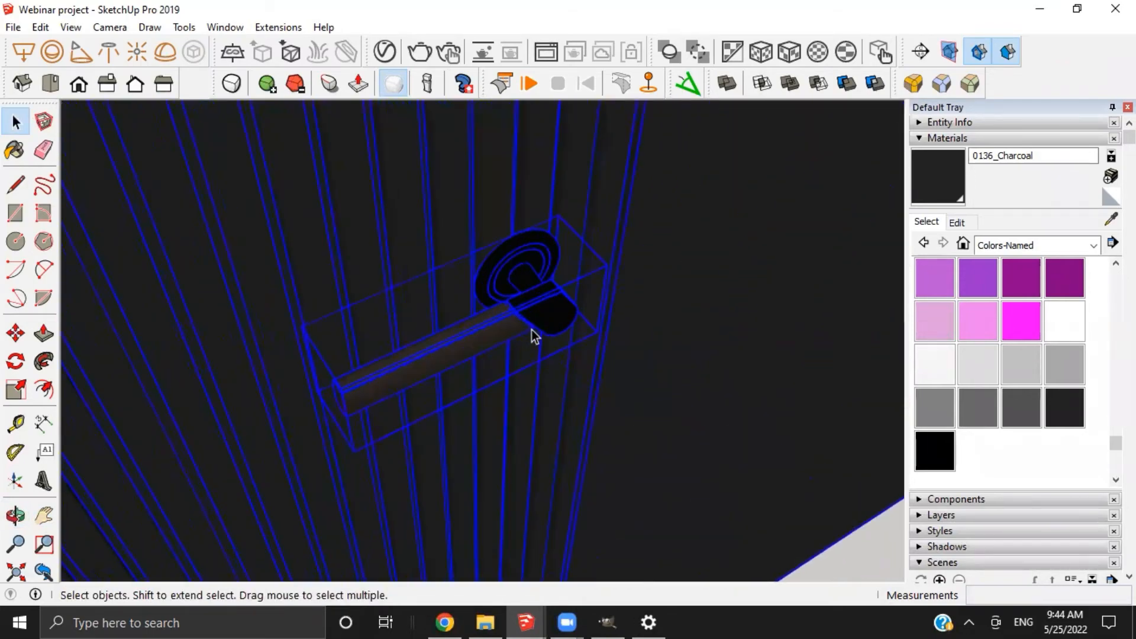
scroll(515, 266, up, 3)
mouse_move(509, 253)
middle_down()
mouse_move(555, 159)
mouse_move(524, 270)
middle_up()
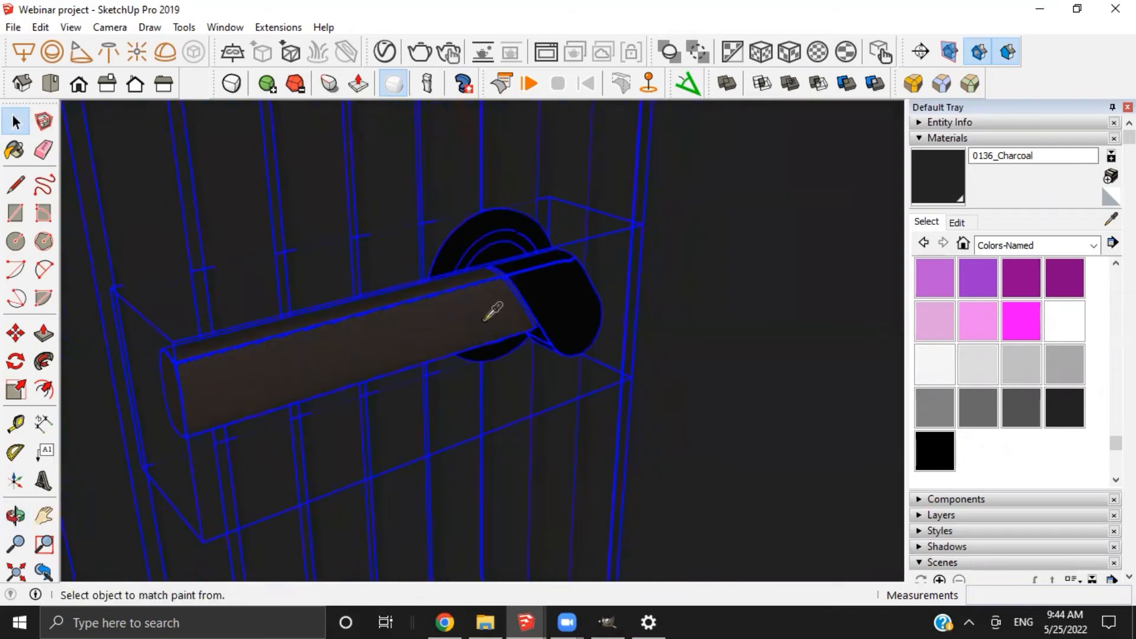
key(space)
Group the selected kitchen units, slatted door and side panels into one object
scroll(620, 346, down, 10)
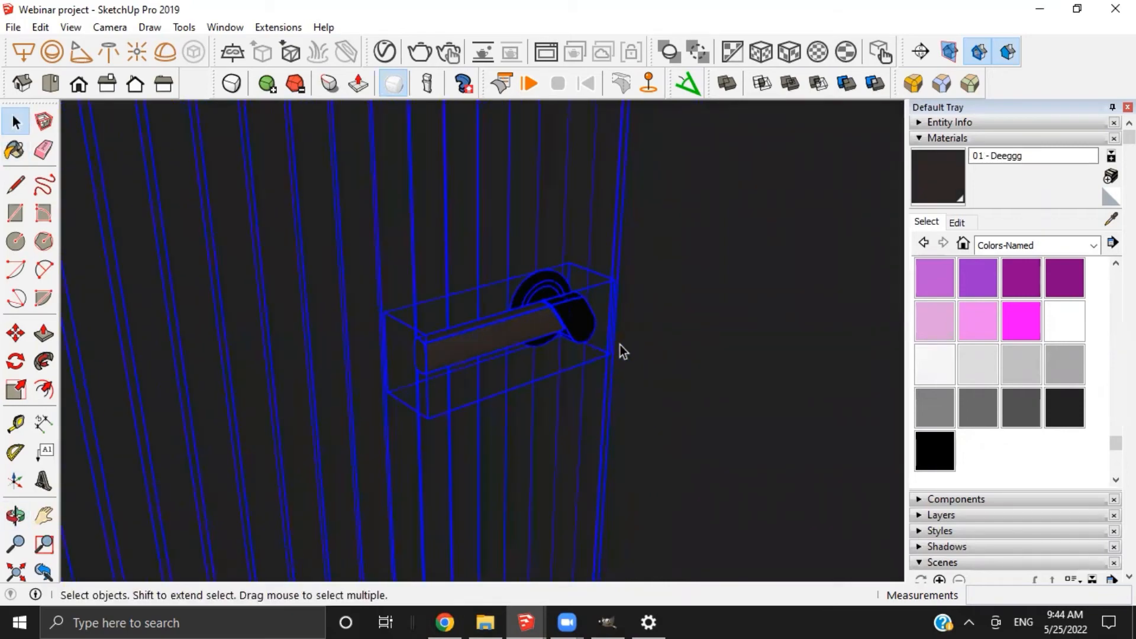
middle_drag(546, 345, 549, 381)
scroll(431, 398, down, 5)
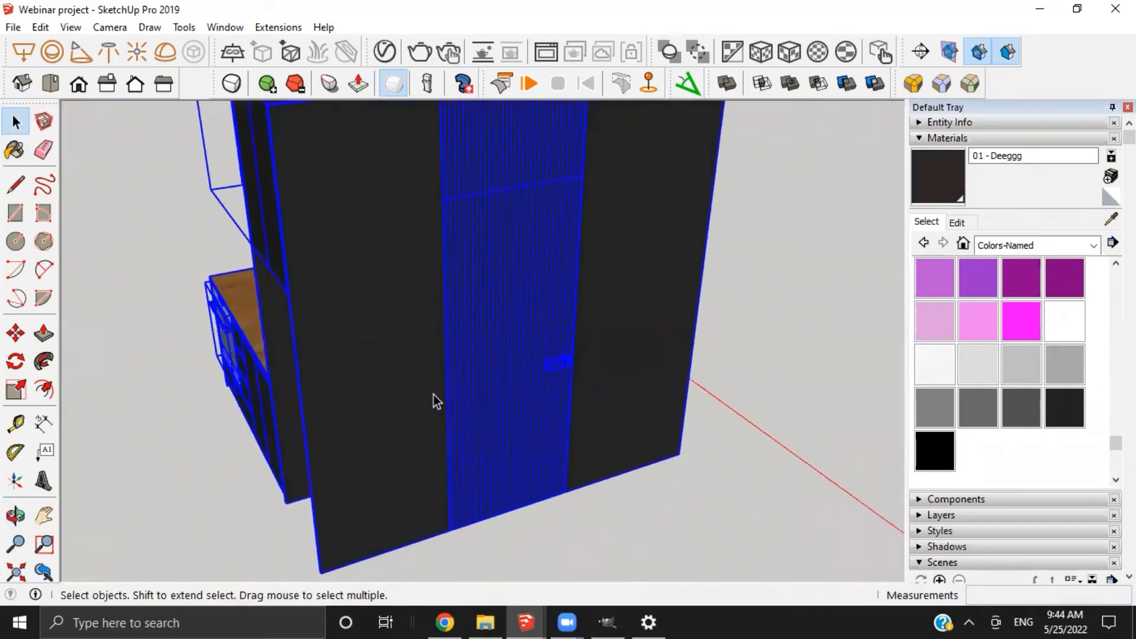
mouse_move(426, 396)
shift+middle_down()
mouse_move(515, 398)
mouse_move(480, 327)
mouse_move(475, 335)
shift+middle_up()
shift+middle_drag(475, 335, 471, 355)
key(ctrl+g)
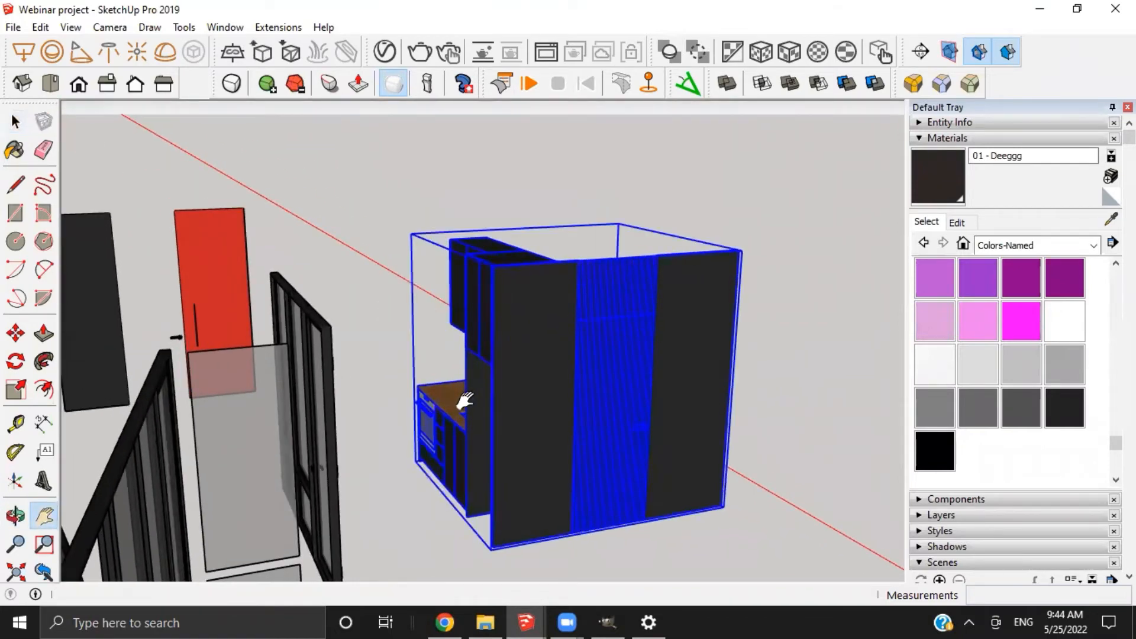
mouse_move(507, 417)
middle_down()
mouse_move(642, 459)
mouse_move(274, 322)
mouse_move(556, 342)
mouse_move(821, 278)
mouse_move(221, 398)
mouse_move(629, 357)
mouse_move(467, 319)
mouse_move(502, 340)
middle_up()
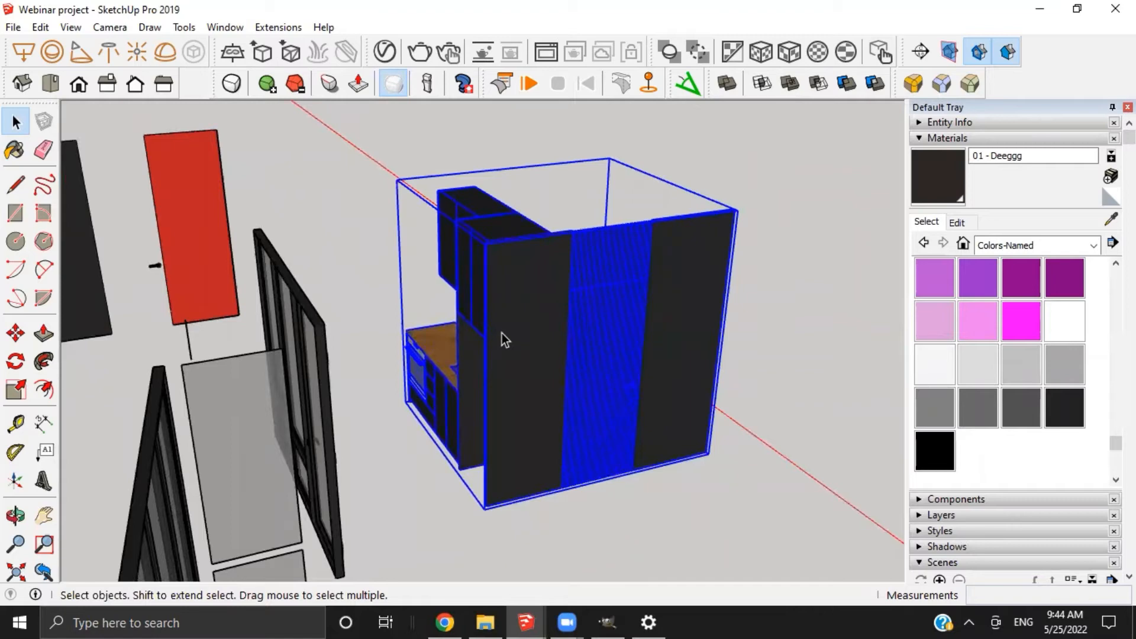
Convert the kitchen group into a component named Kitchen model
scroll(494, 311, down, 2)
scroll(495, 311, up, 2)
right_click(498, 311)
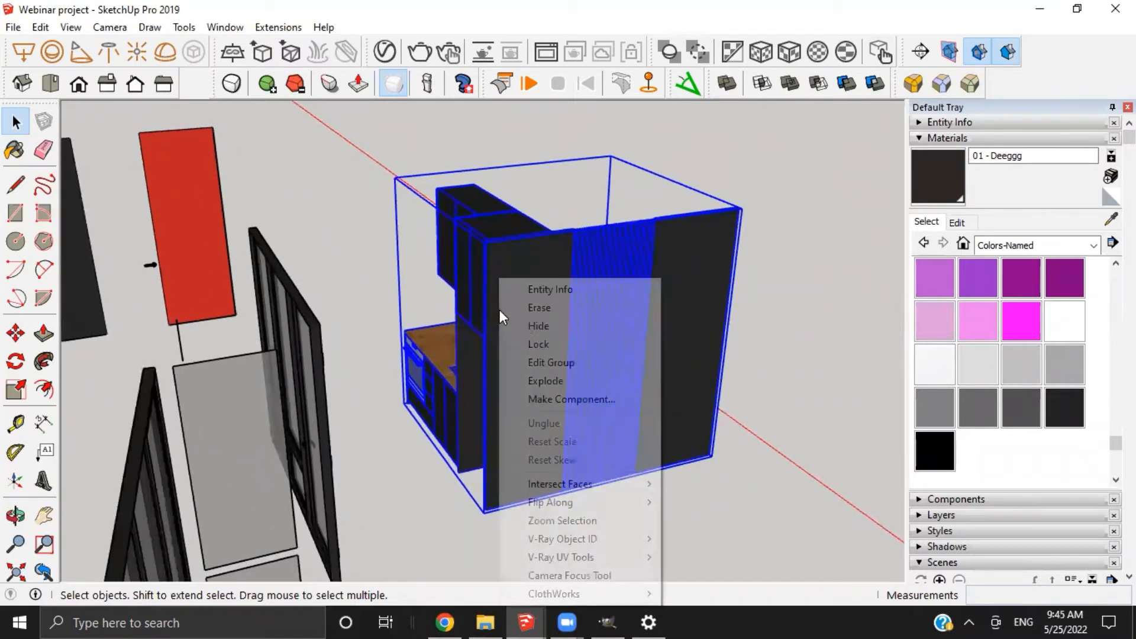
click(567, 400)
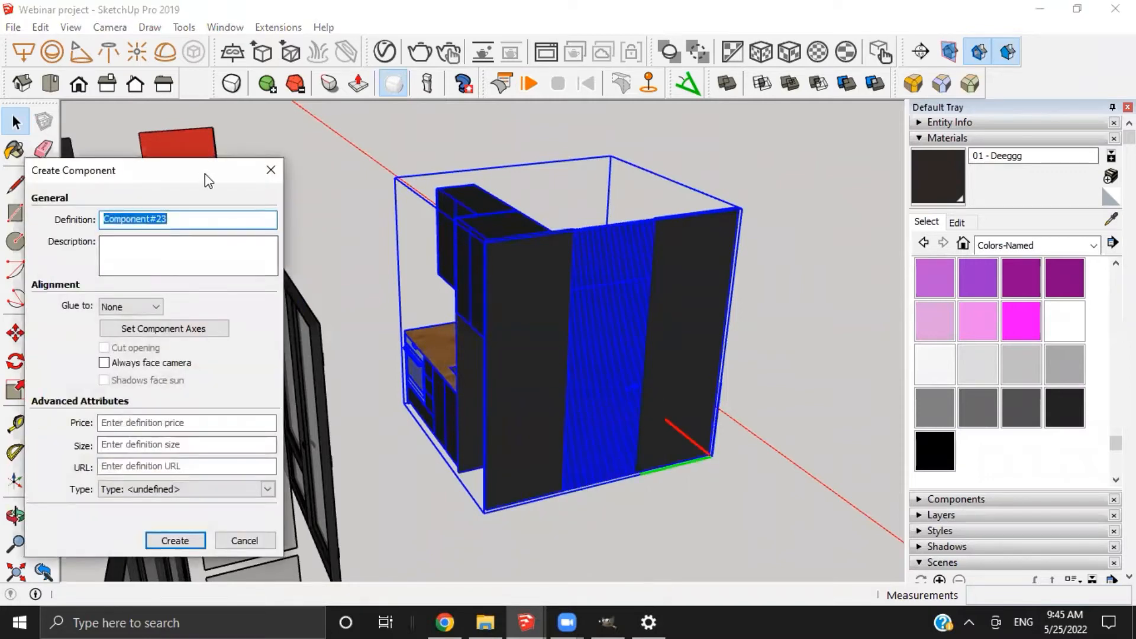
drag(208, 180, 309, 139)
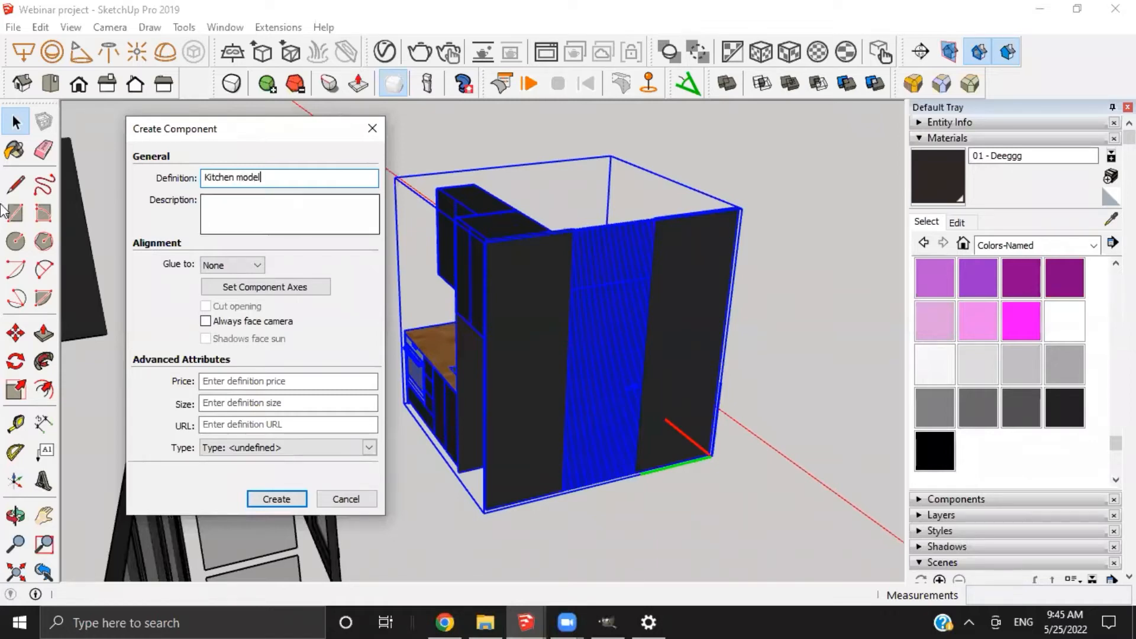
click(290, 500)
Save the kitchen component as the SketchUp file Kitchen model in the Documents folder webinar 2
right_click(553, 323)
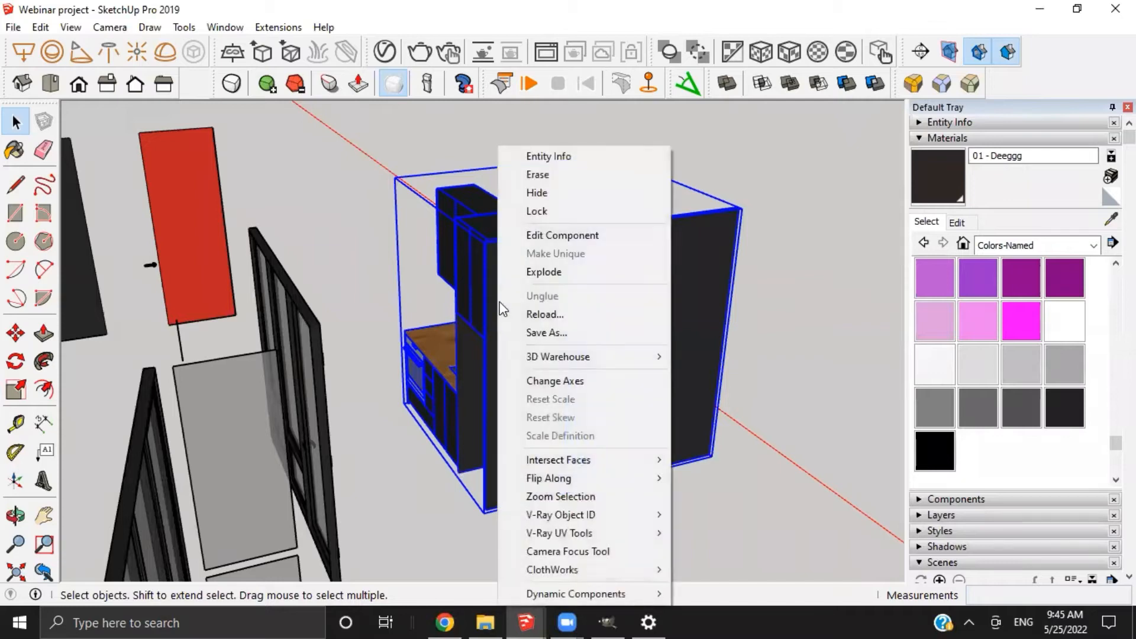
click(562, 335)
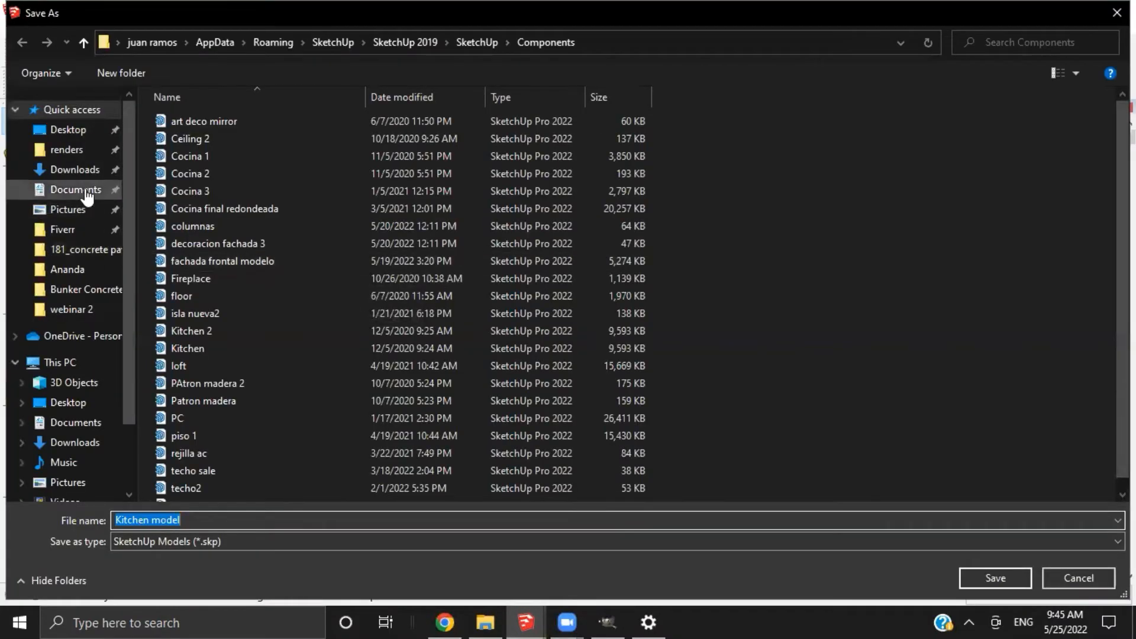
click(85, 195)
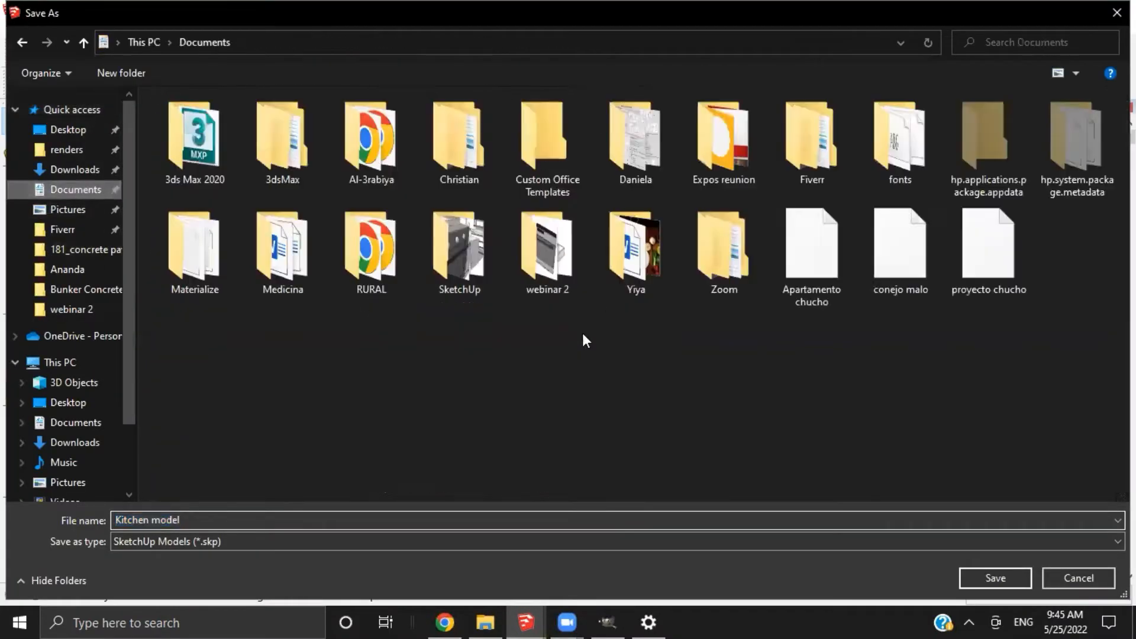
double_click(545, 251)
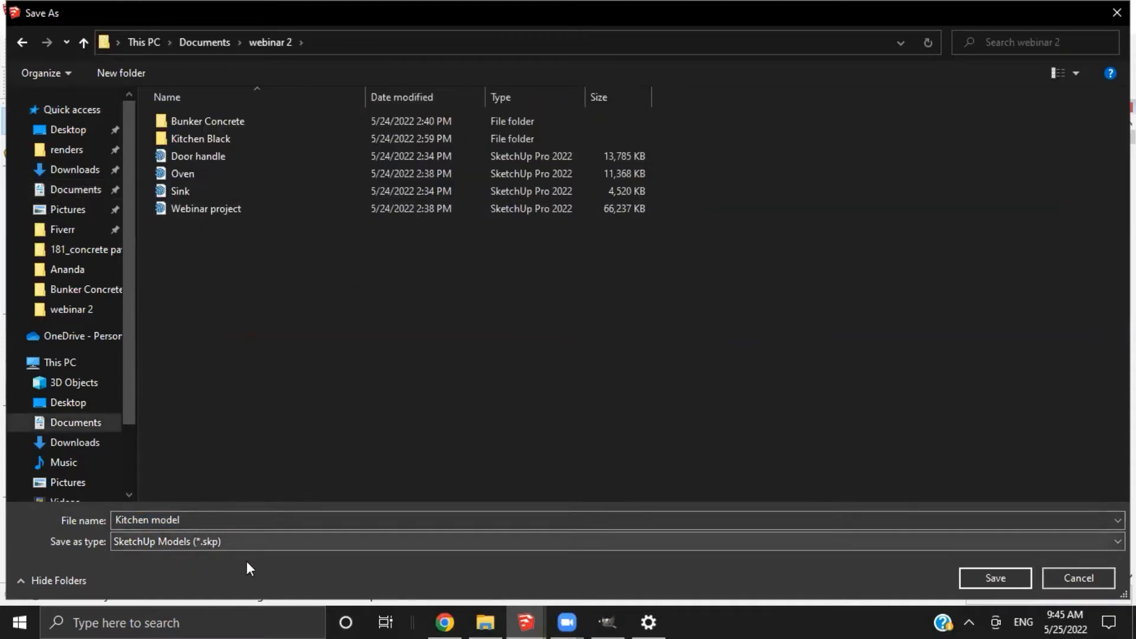
click(994, 578)
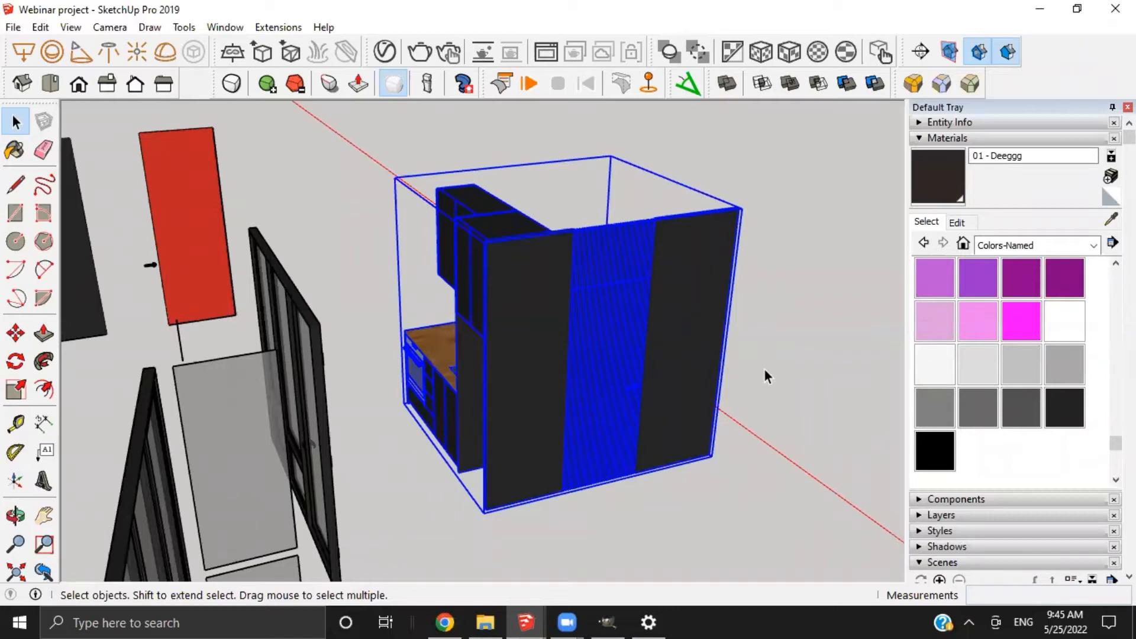
Switch to Coohom in Chrome and start a model upload from the Personal Library
click(442, 621)
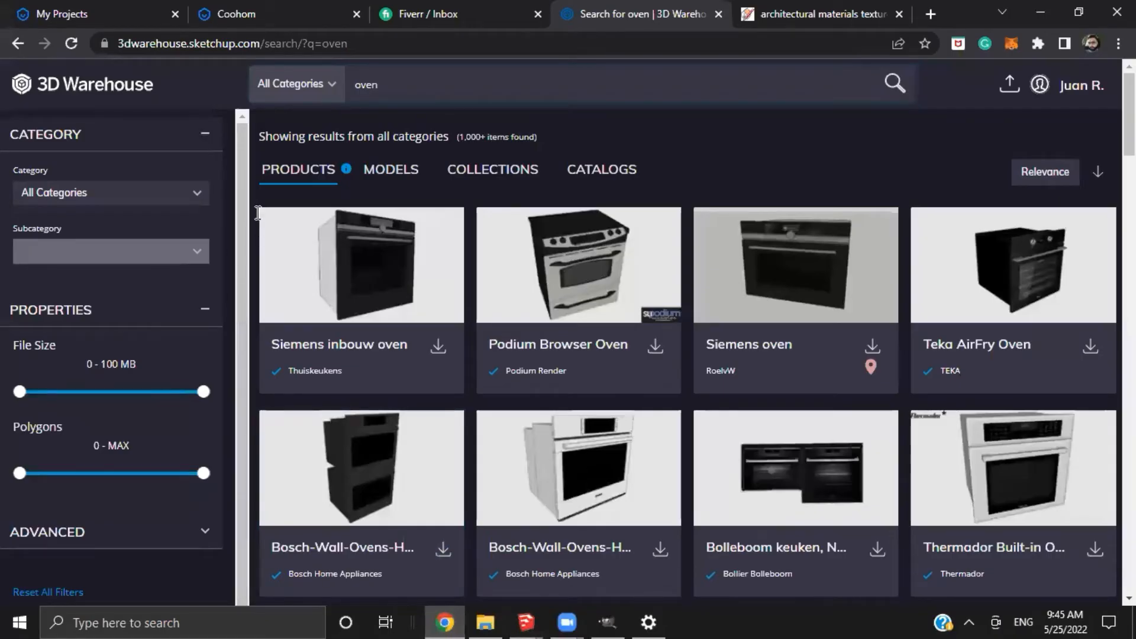
click(94, 13)
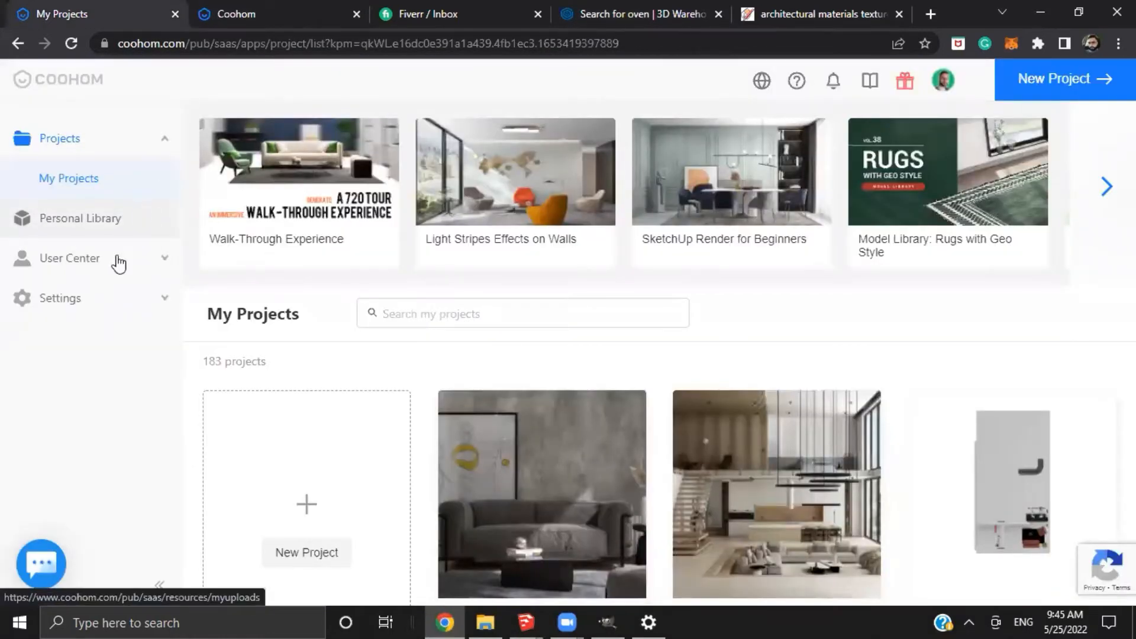
click(78, 228)
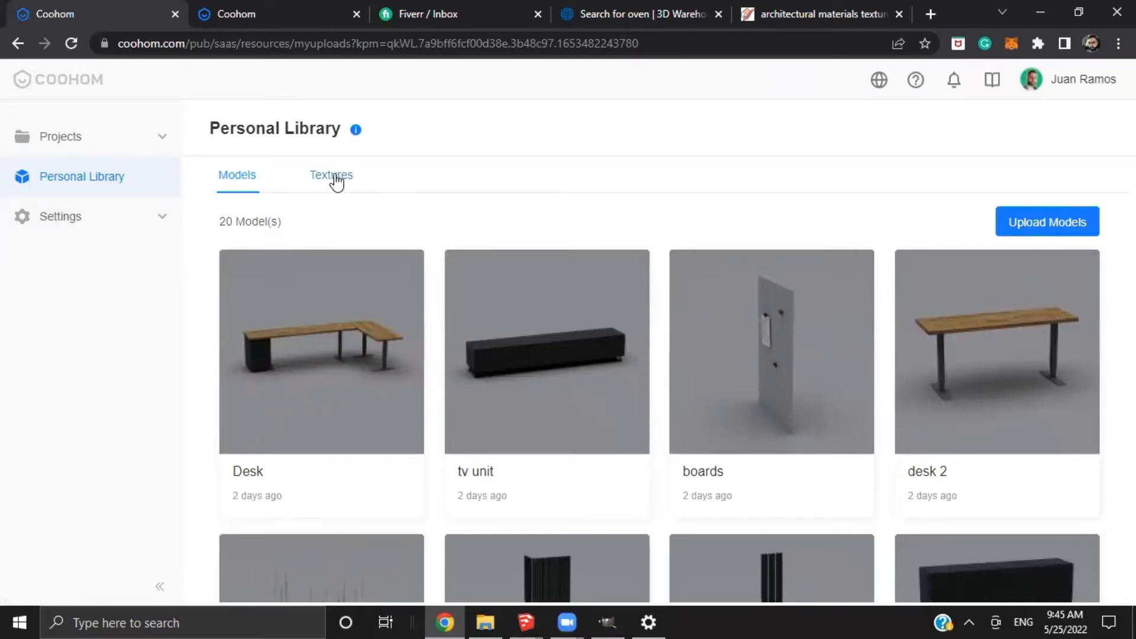
click(332, 179)
click(255, 181)
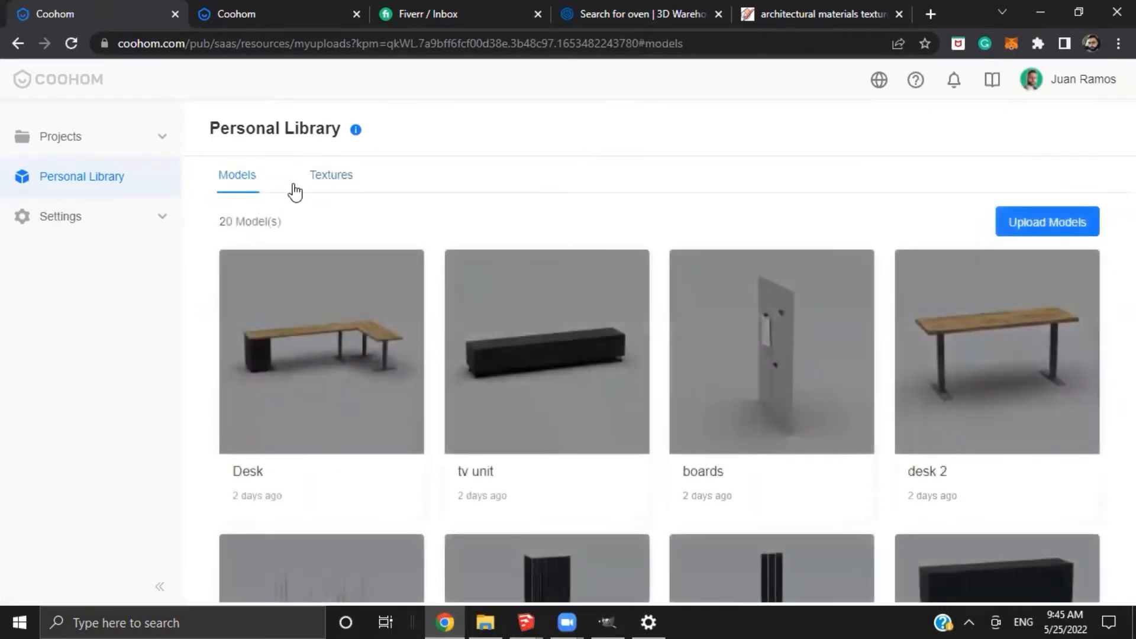
mouse_move(1008, 362)
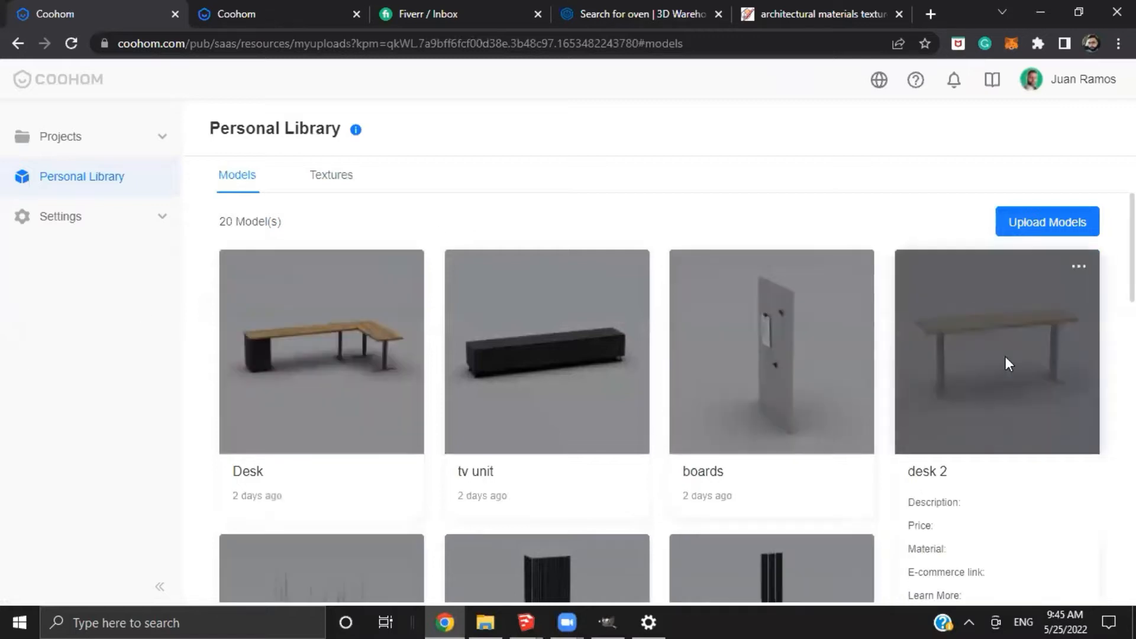
click(1039, 235)
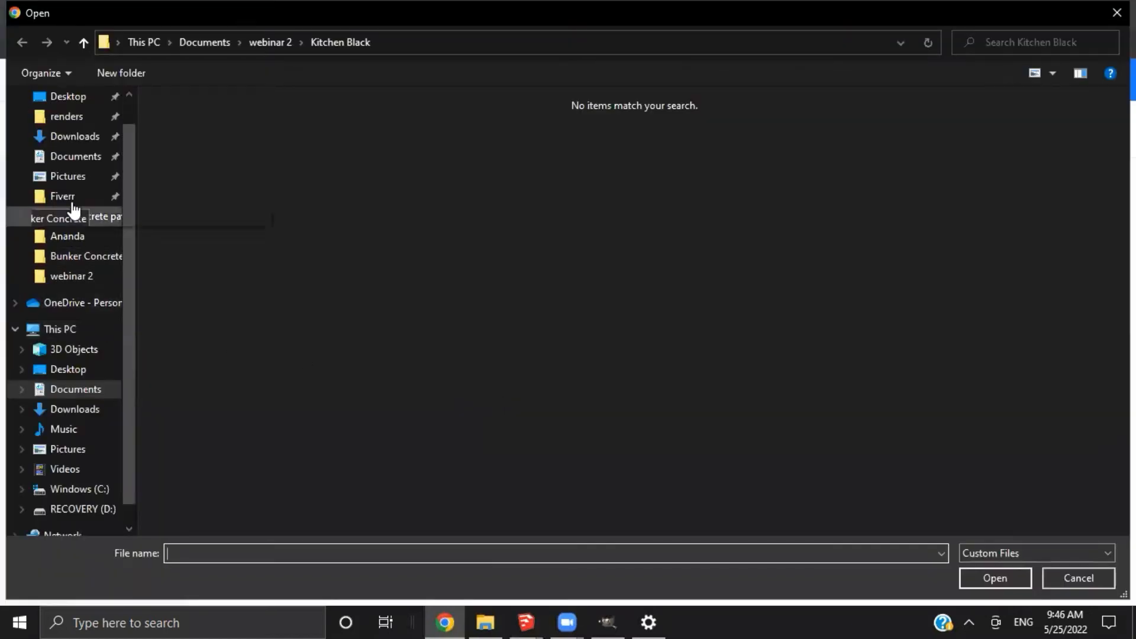
Choose the Kitchen model file from the Documents folder webinar 2 for upload
click(83, 165)
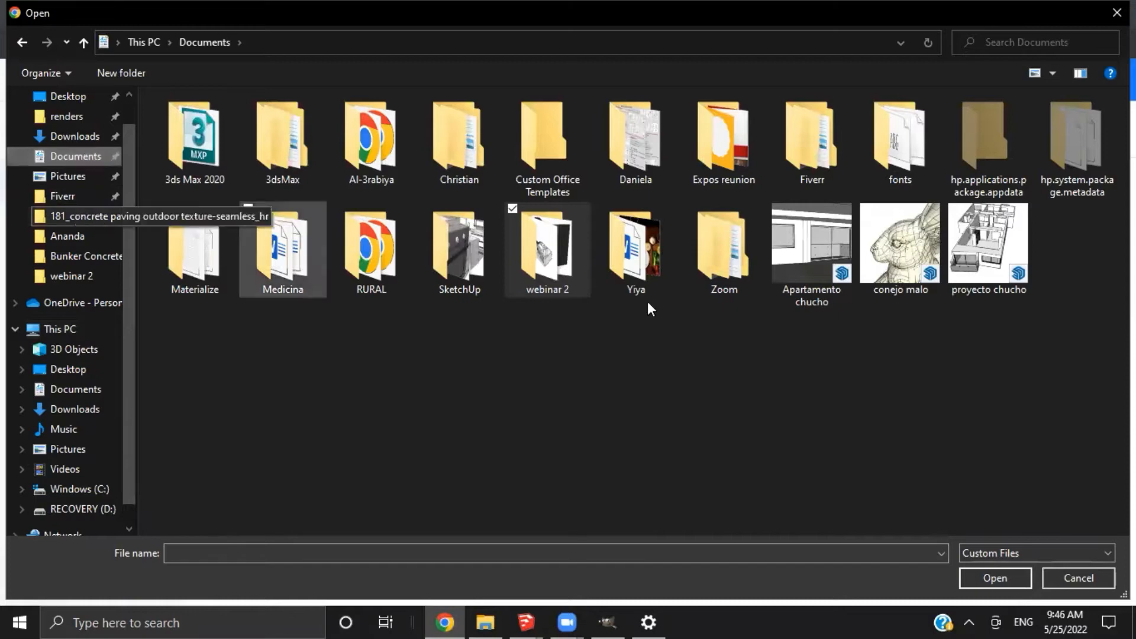
double_click(572, 263)
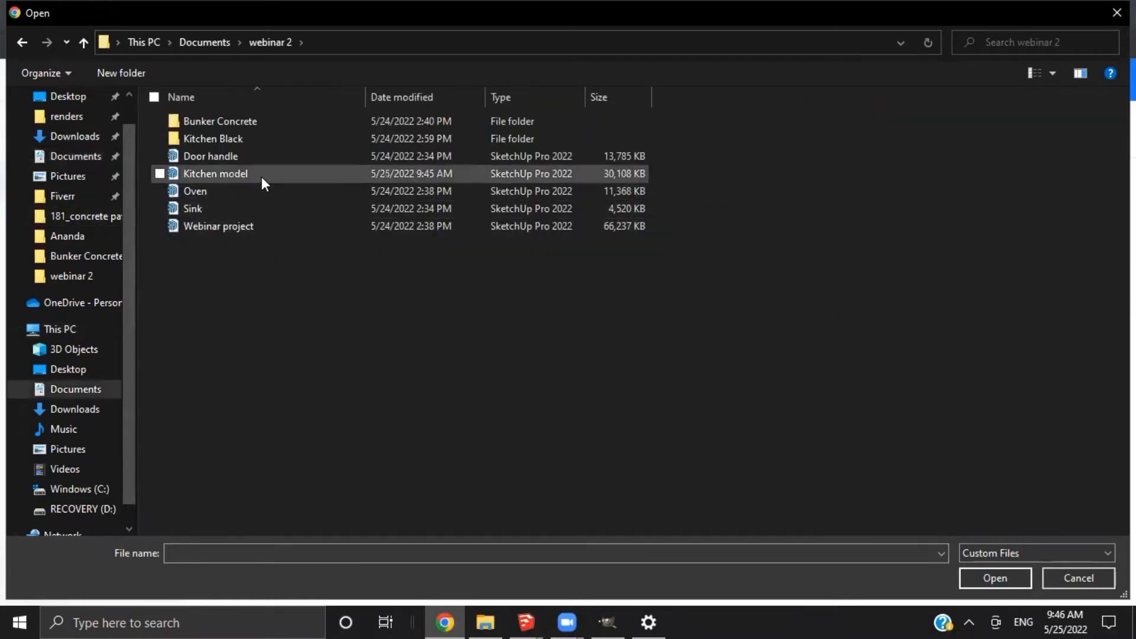
click(188, 173)
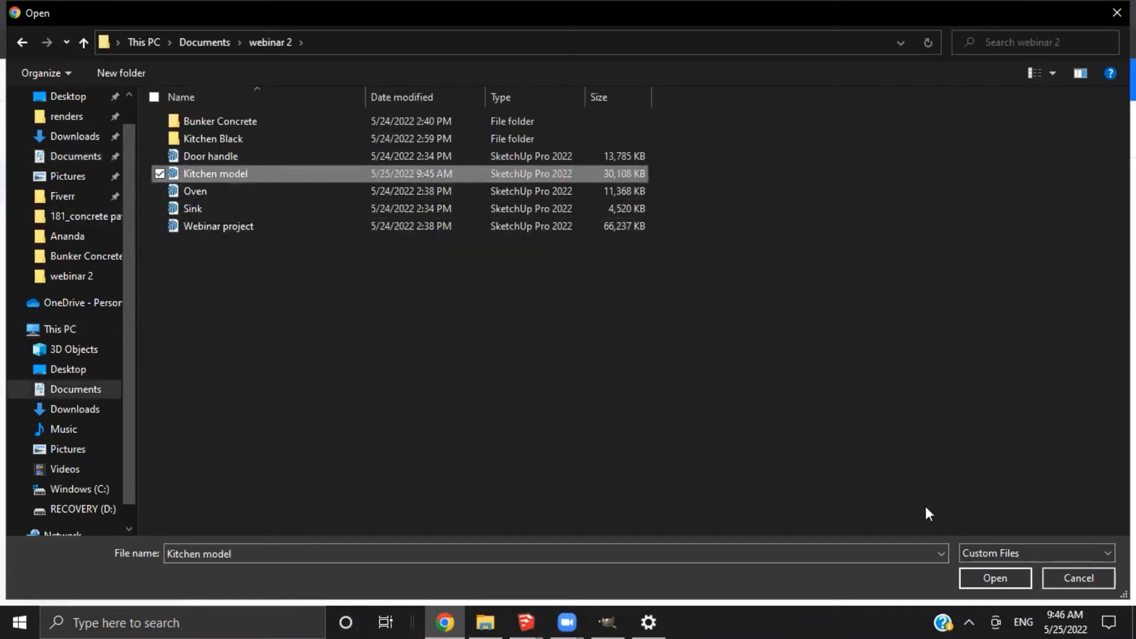
click(995, 578)
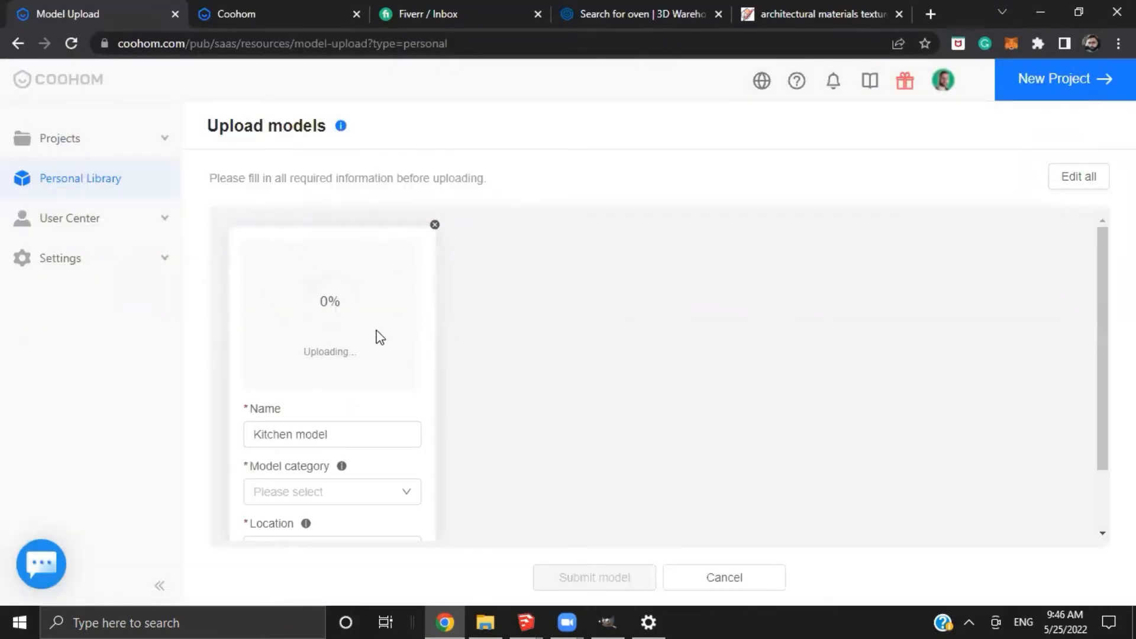
Set the uploaded kitchen's model category to kitchen and bathroom / Kitchen / Cabinet
scroll(284, 303, down, 2)
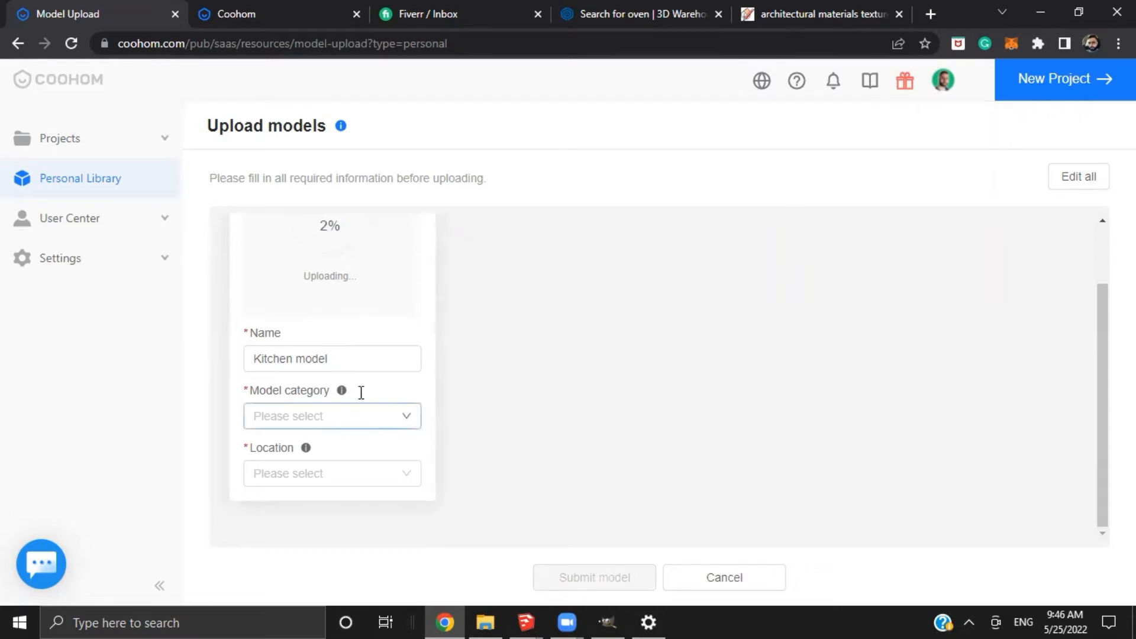
click(375, 420)
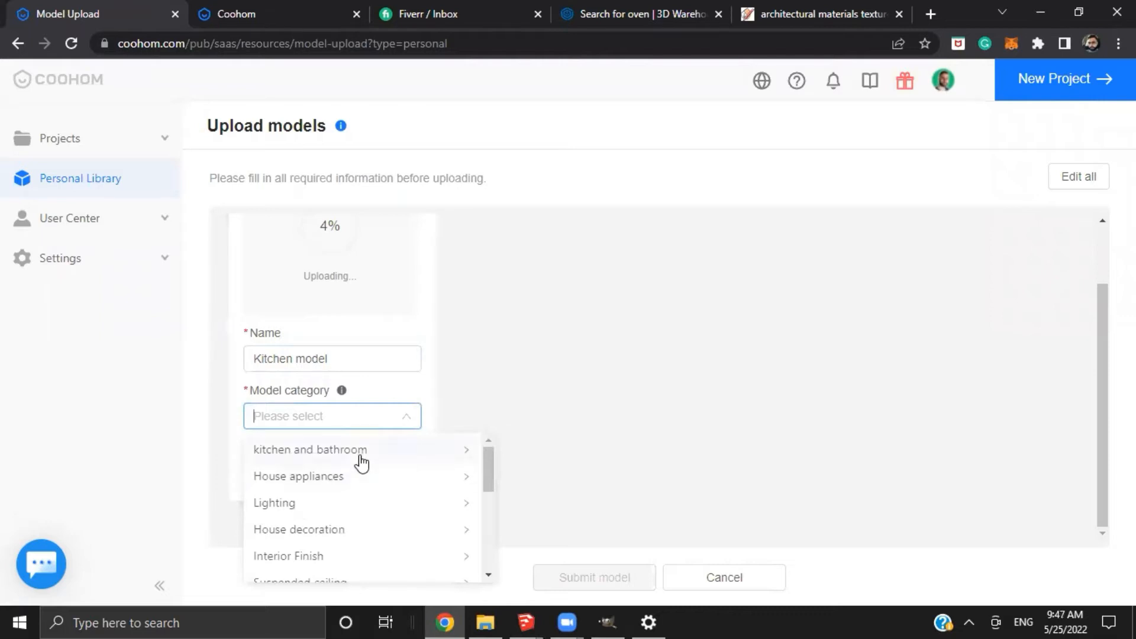
click(359, 456)
click(562, 460)
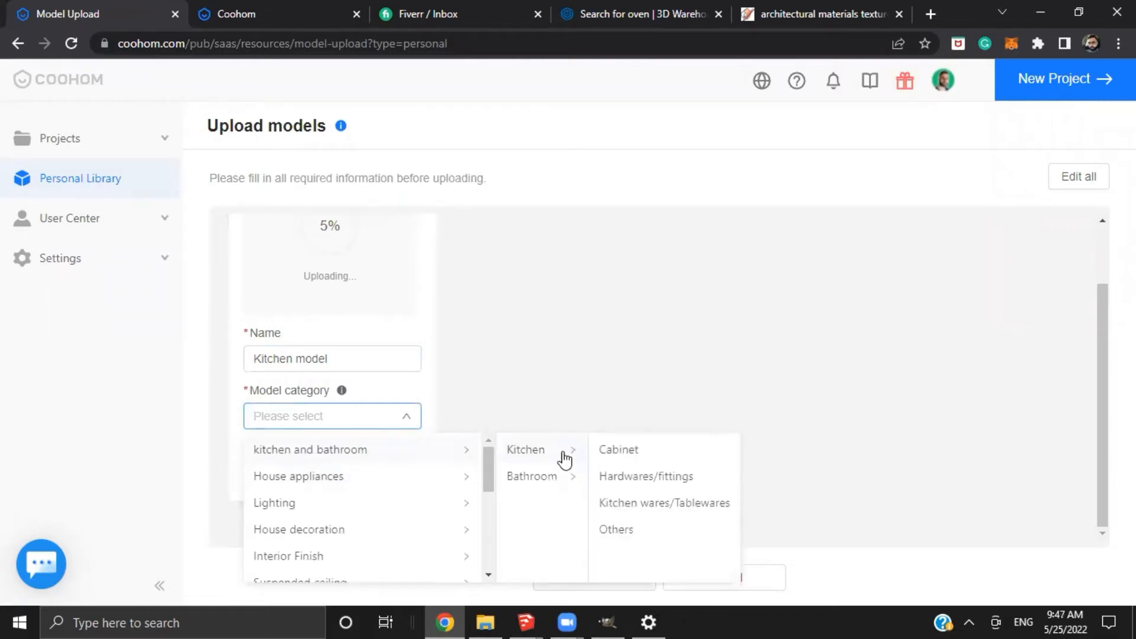
click(695, 456)
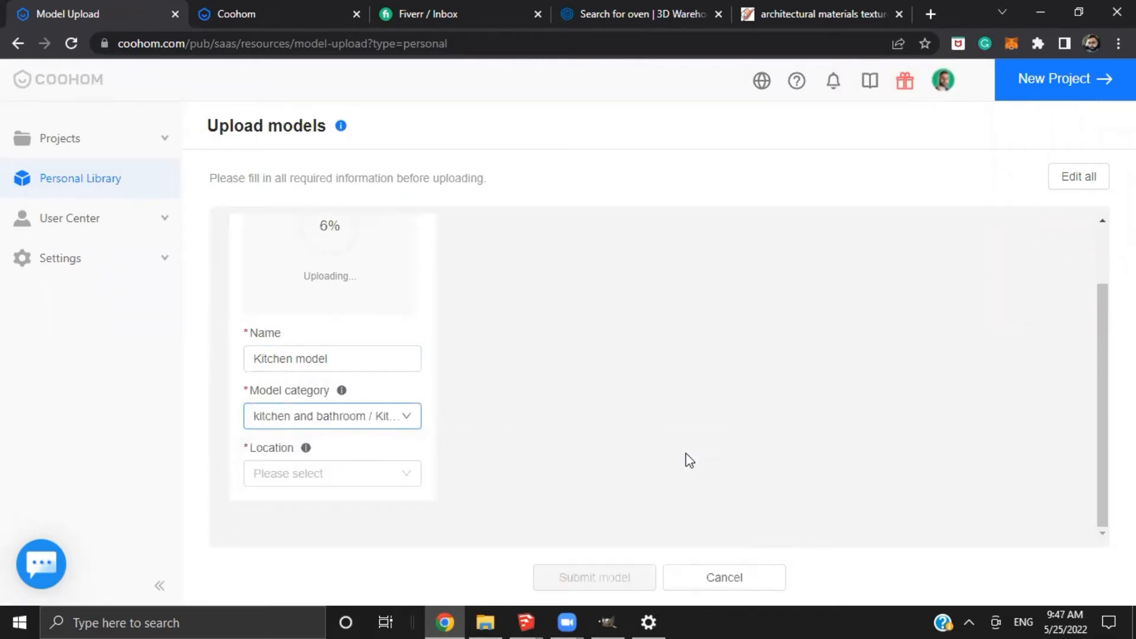
Change the uploaded kitchen's model category to Others and set its location to Floor Furniture
click(407, 417)
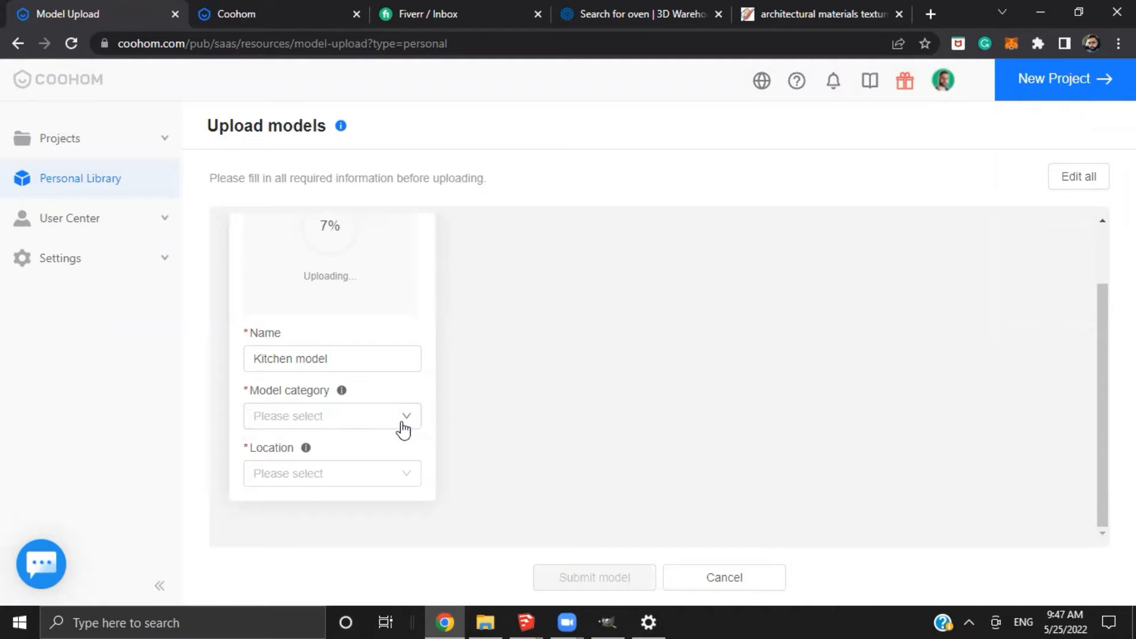
click(350, 421)
scroll(337, 532, down, 5)
click(310, 462)
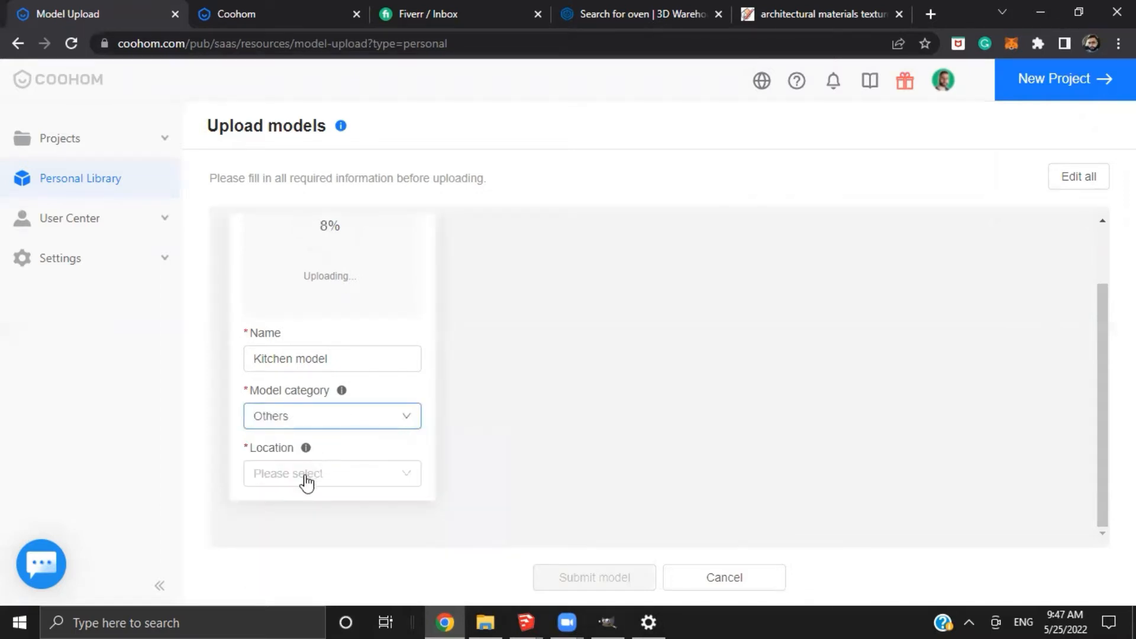
click(304, 474)
click(317, 282)
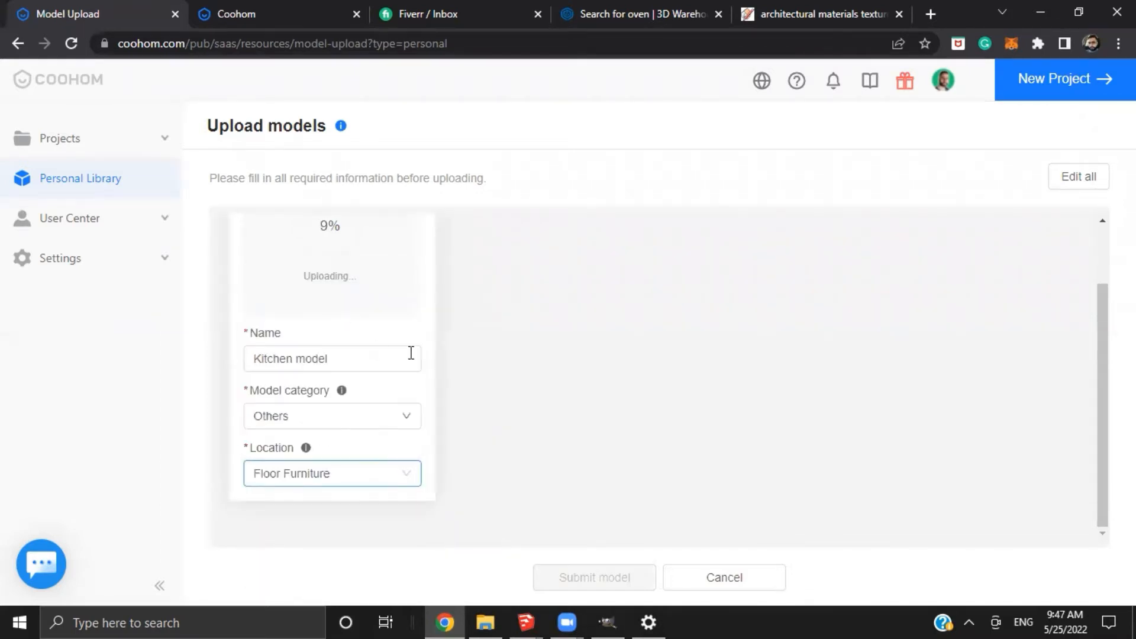
scroll(502, 381, up, 2)
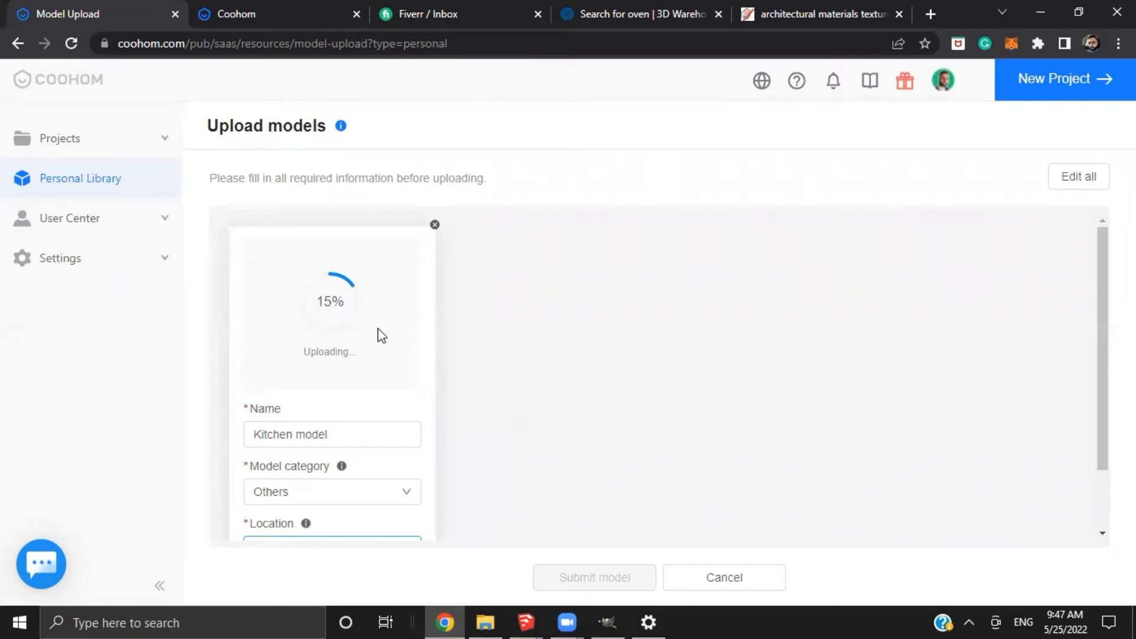
click(494, 616)
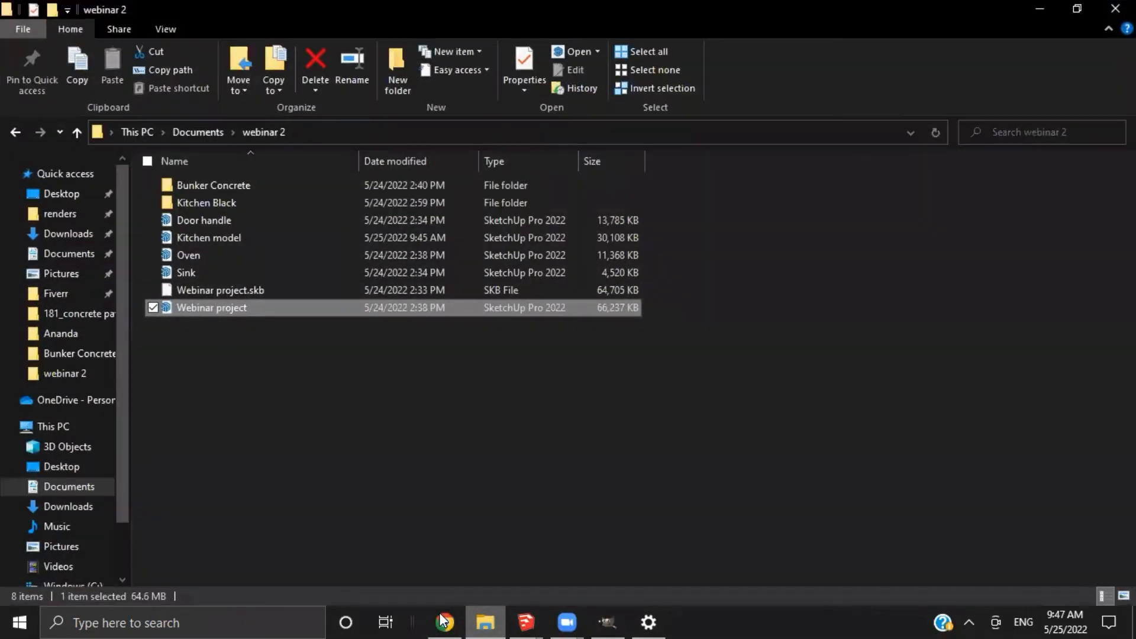
click(486, 617)
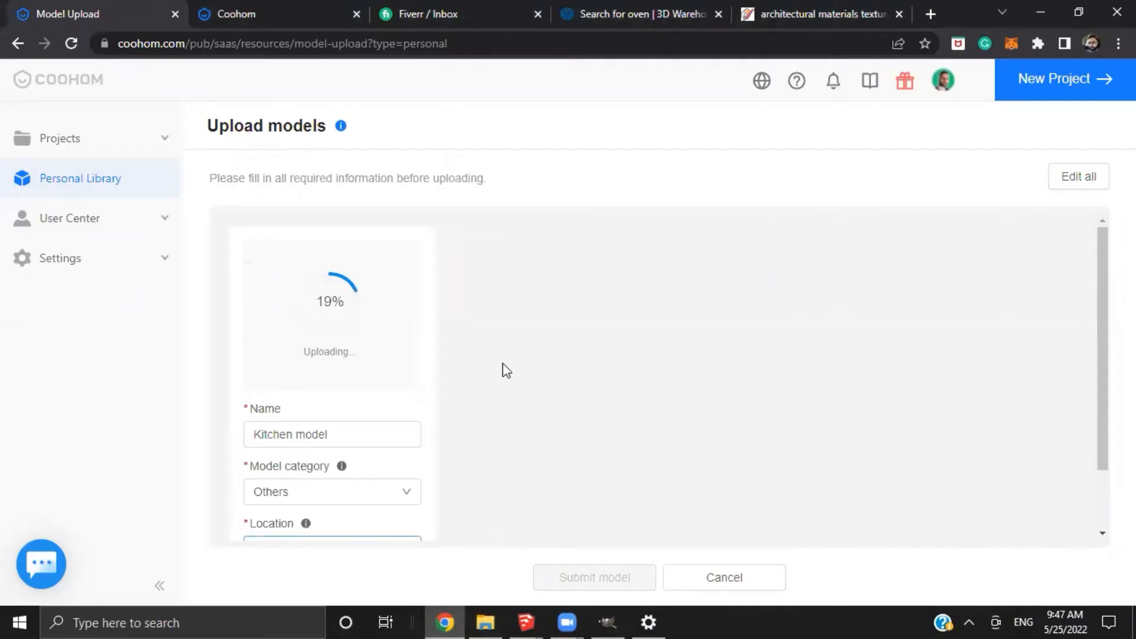
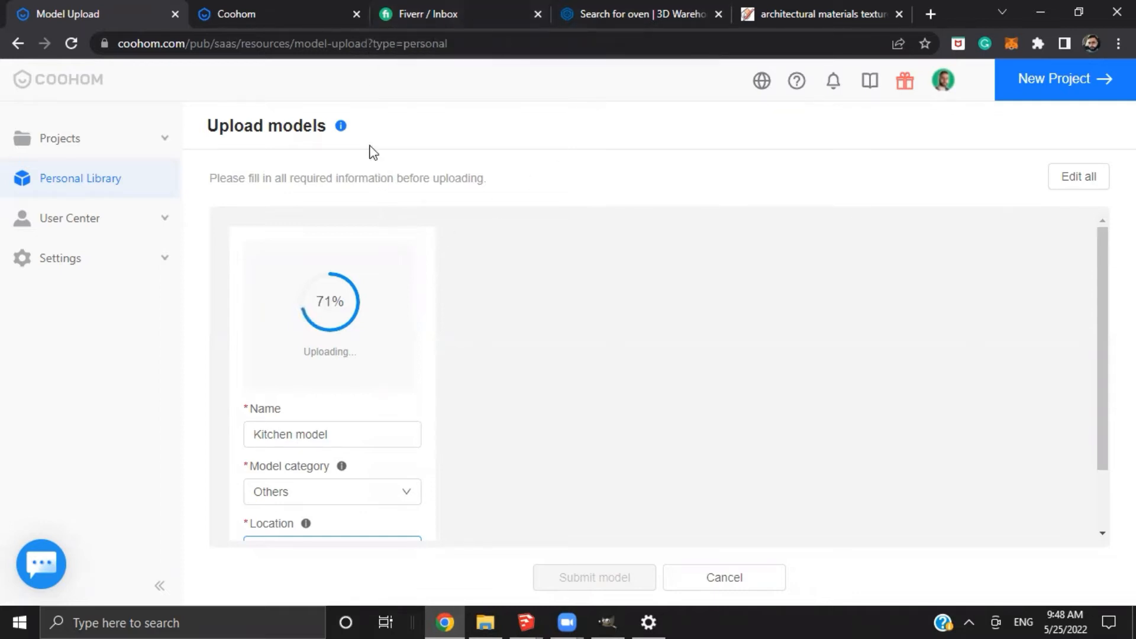
click(302, 8)
click(46, 9)
click(212, 8)
click(141, 2)
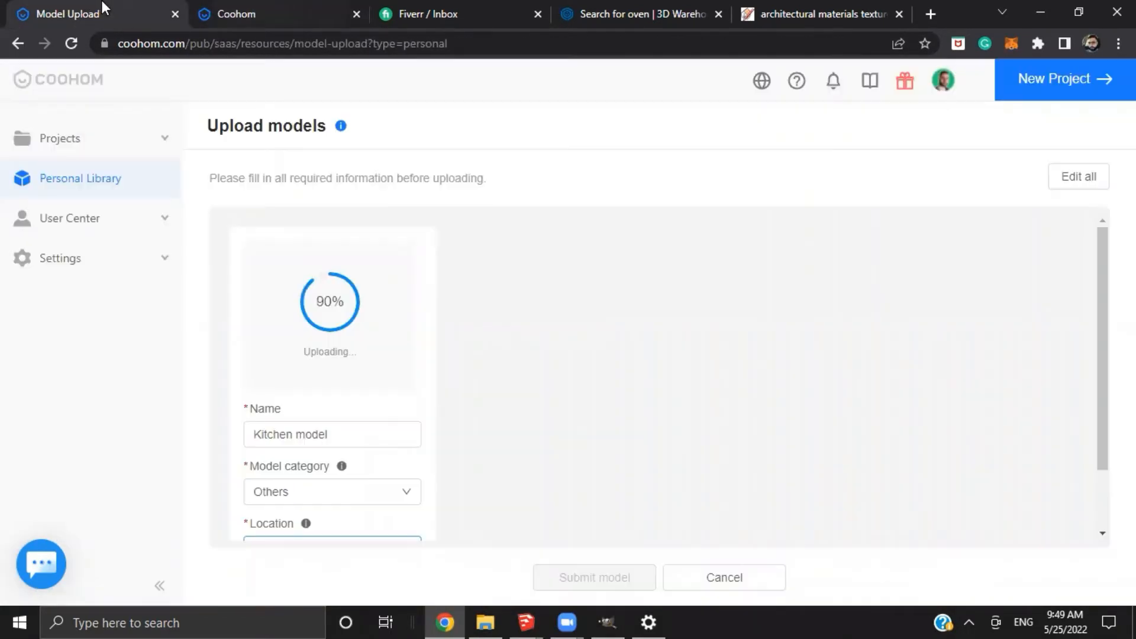
click(293, 4)
click(101, 2)
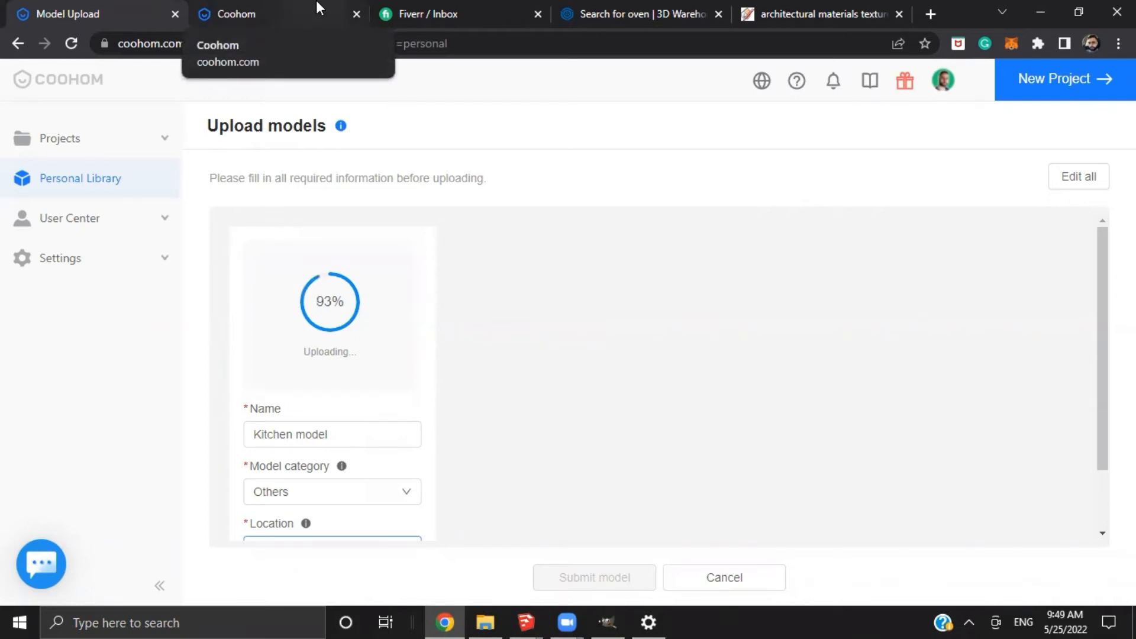
click(331, 2)
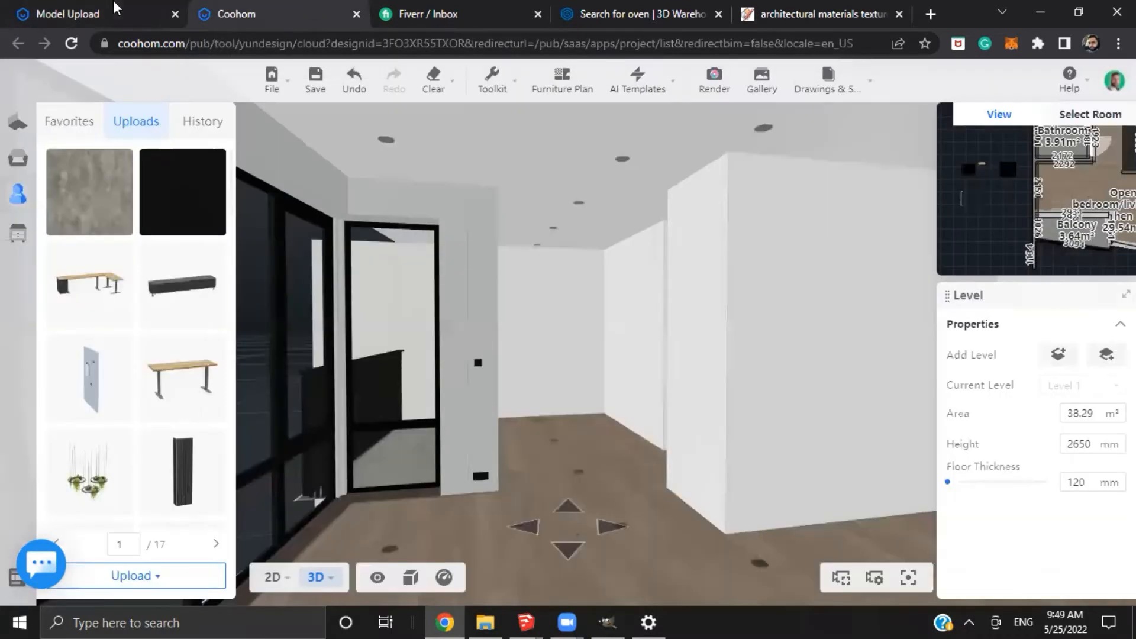
click(112, 1)
click(258, 2)
click(128, 1)
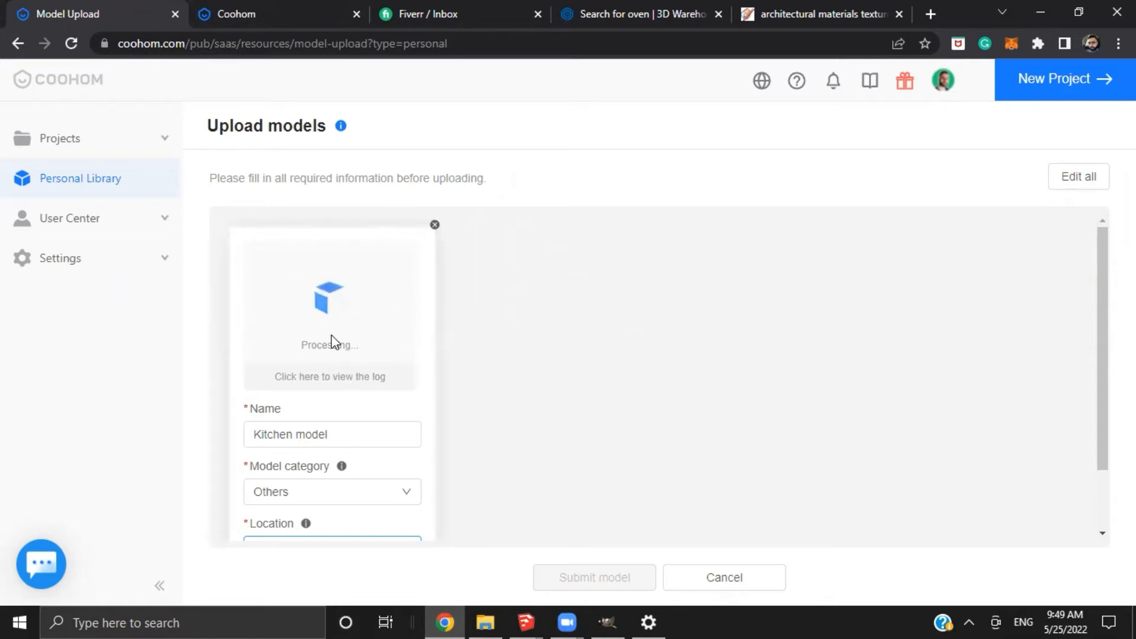
Submit the processed Kitchen model to the personal library and choose to continue uploading
scroll(331, 342, down, 2)
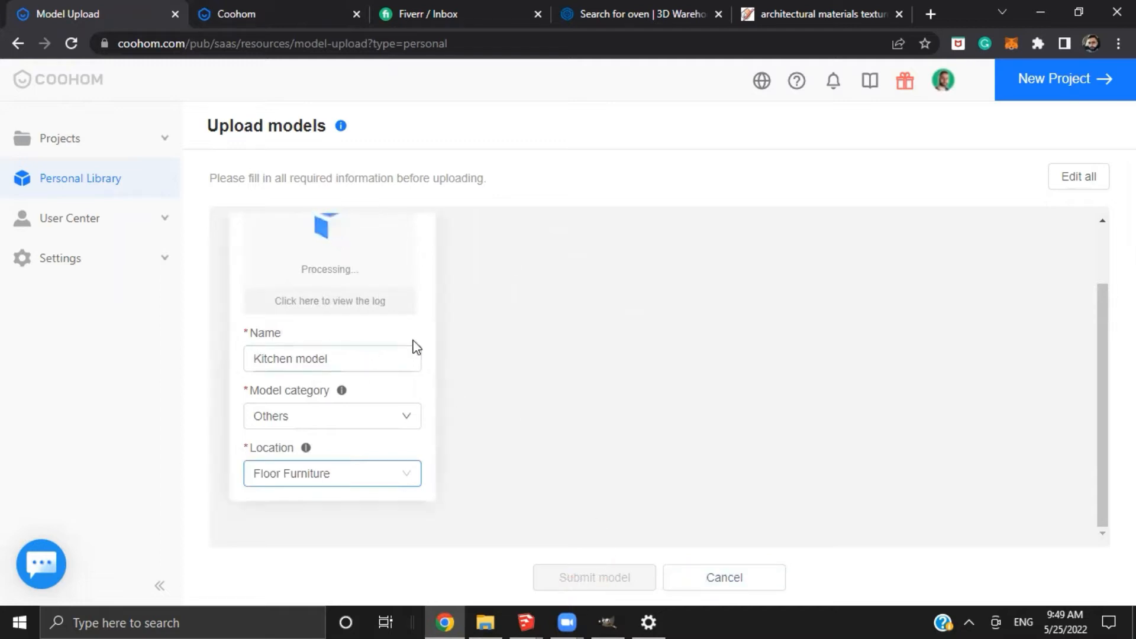
scroll(408, 350, up, 2)
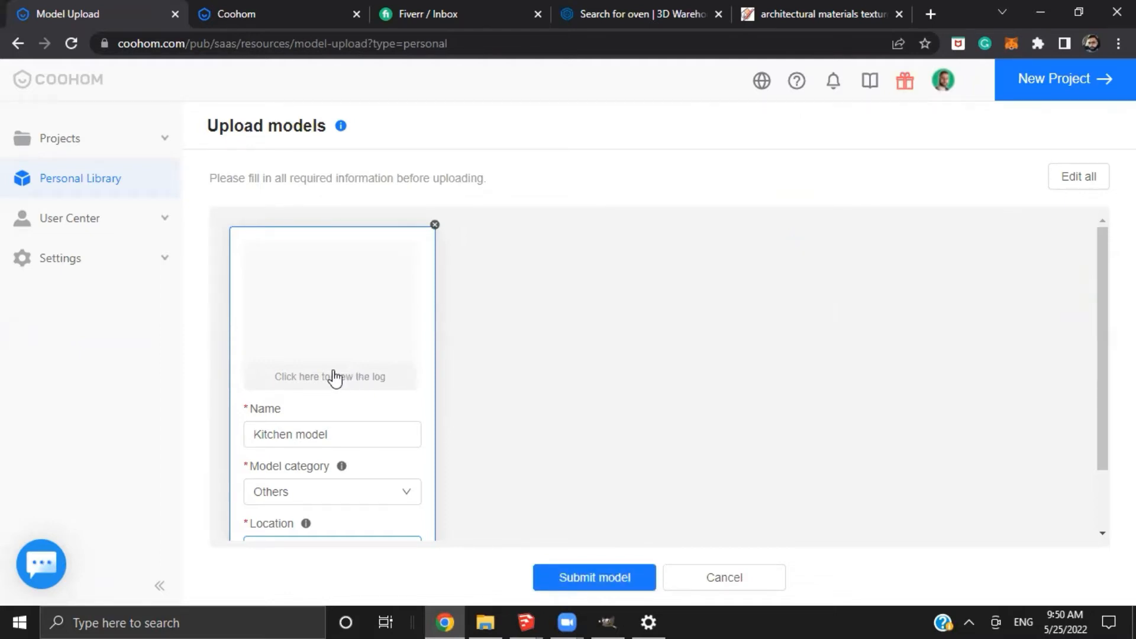
scroll(397, 383, down, 2)
scroll(402, 383, up, 2)
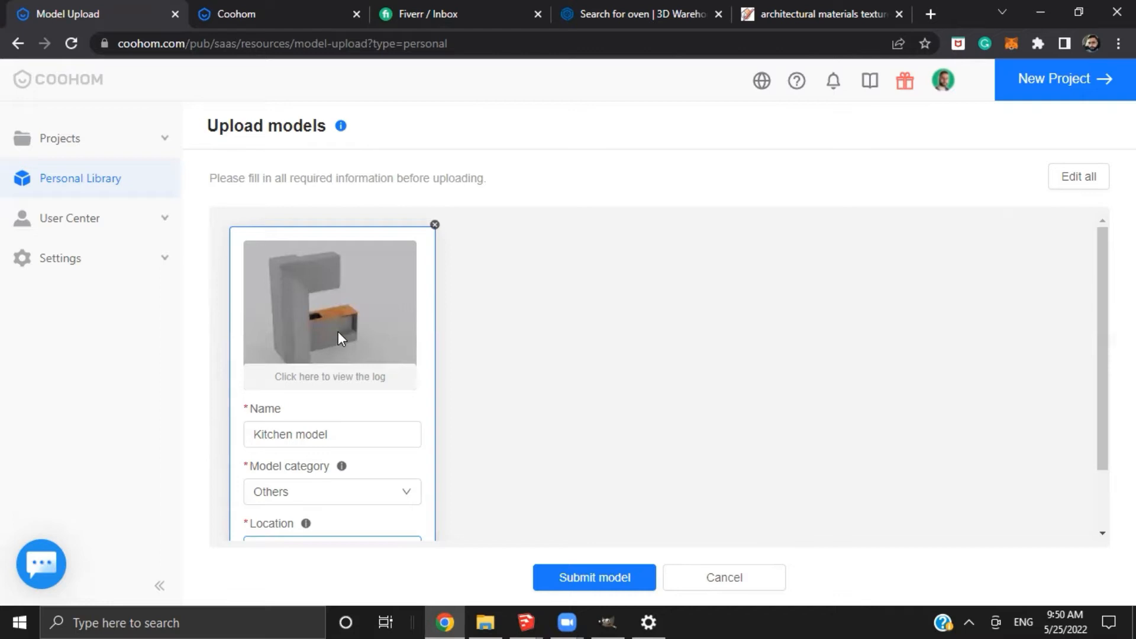
scroll(578, 487, down, 2)
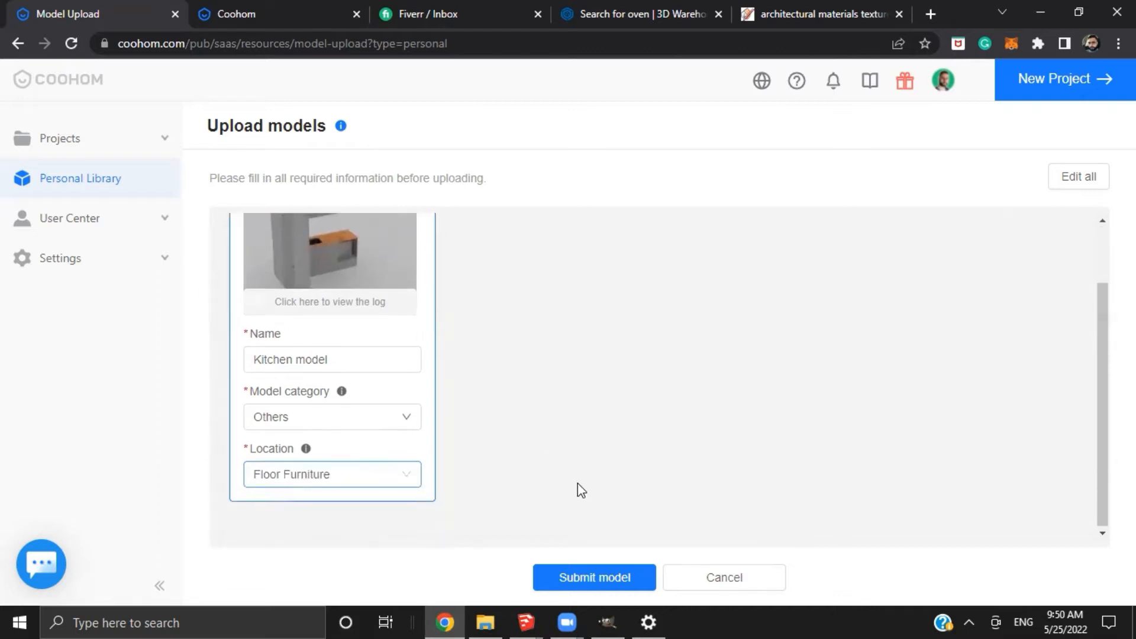
click(598, 579)
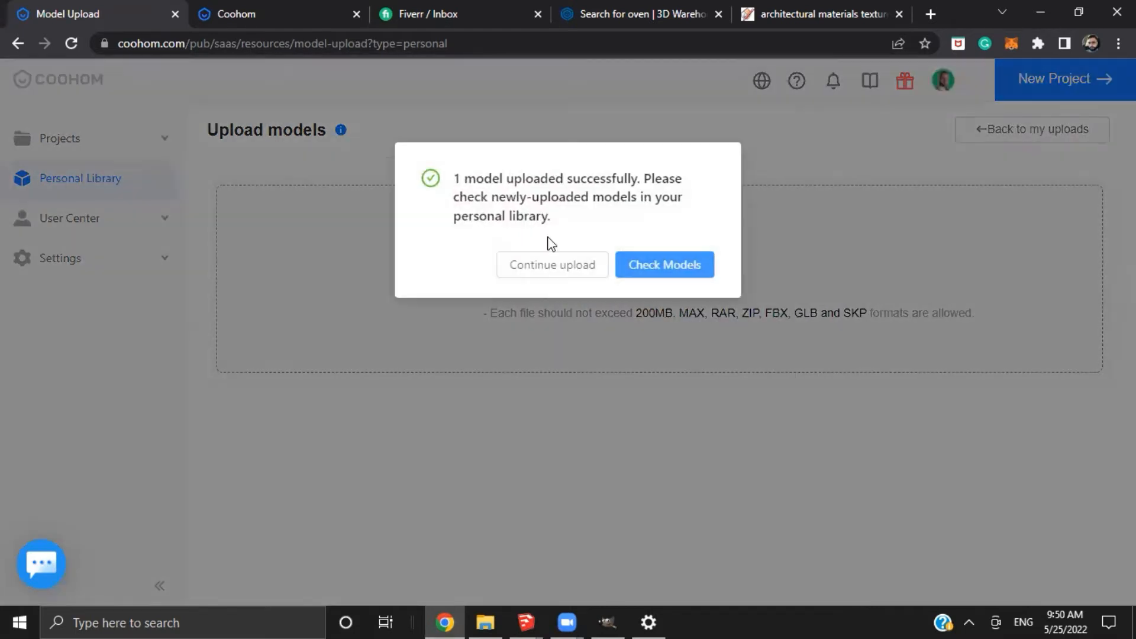
click(546, 265)
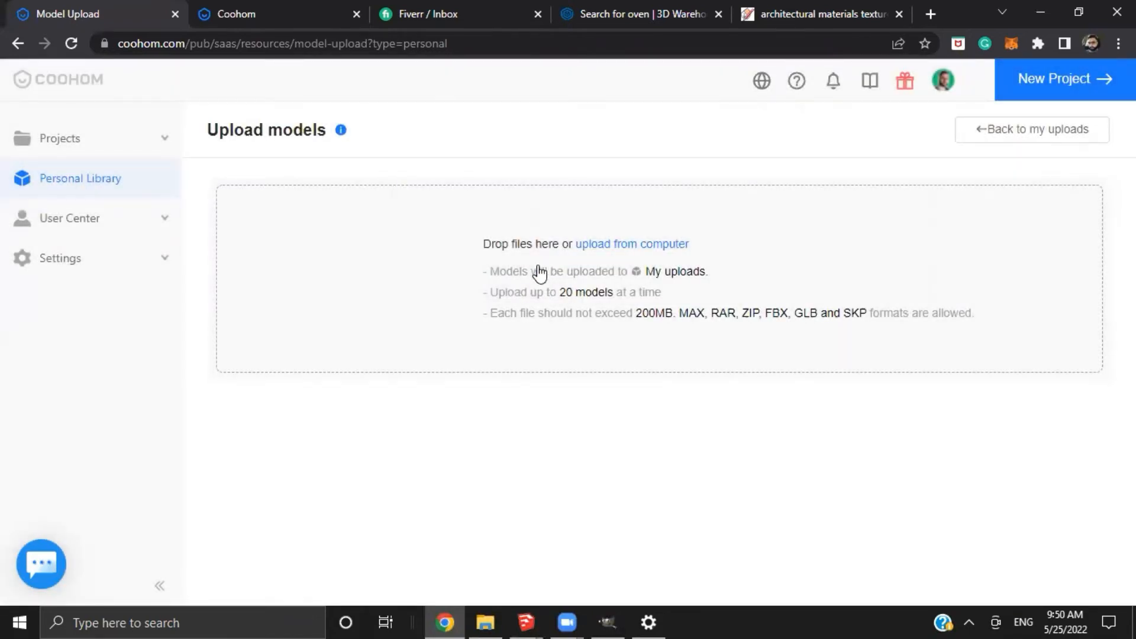
click(278, 4)
click(77, 8)
click(231, 9)
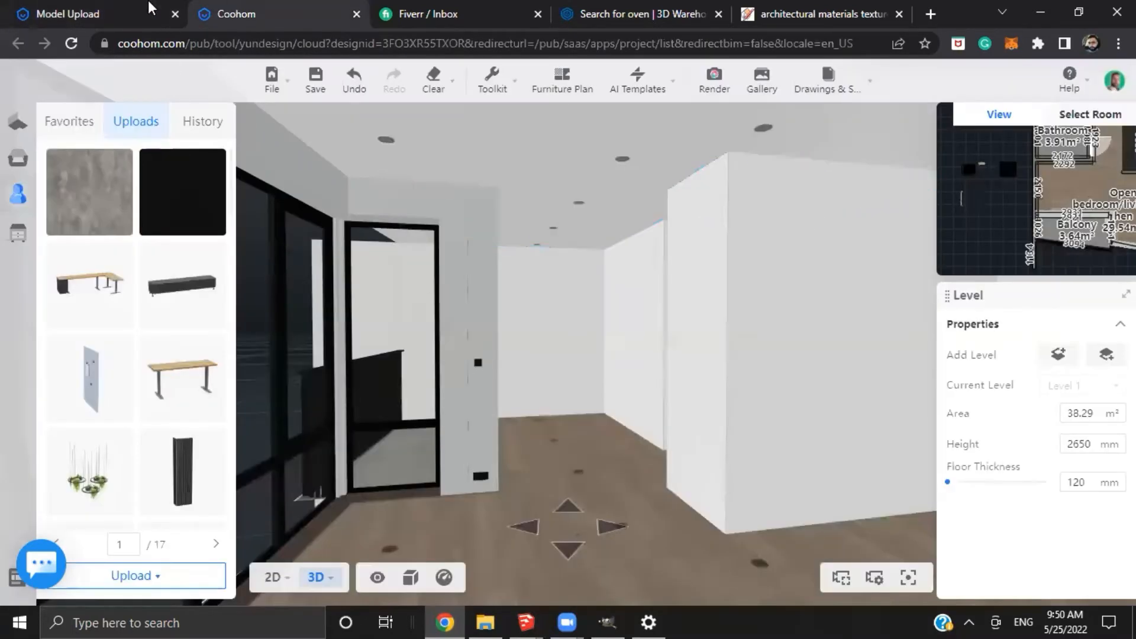
click(148, 4)
Start a texture upload from the Personal Library and choose the Black Kitchen image from the Kitchen Black folder in webinar 2
click(124, 181)
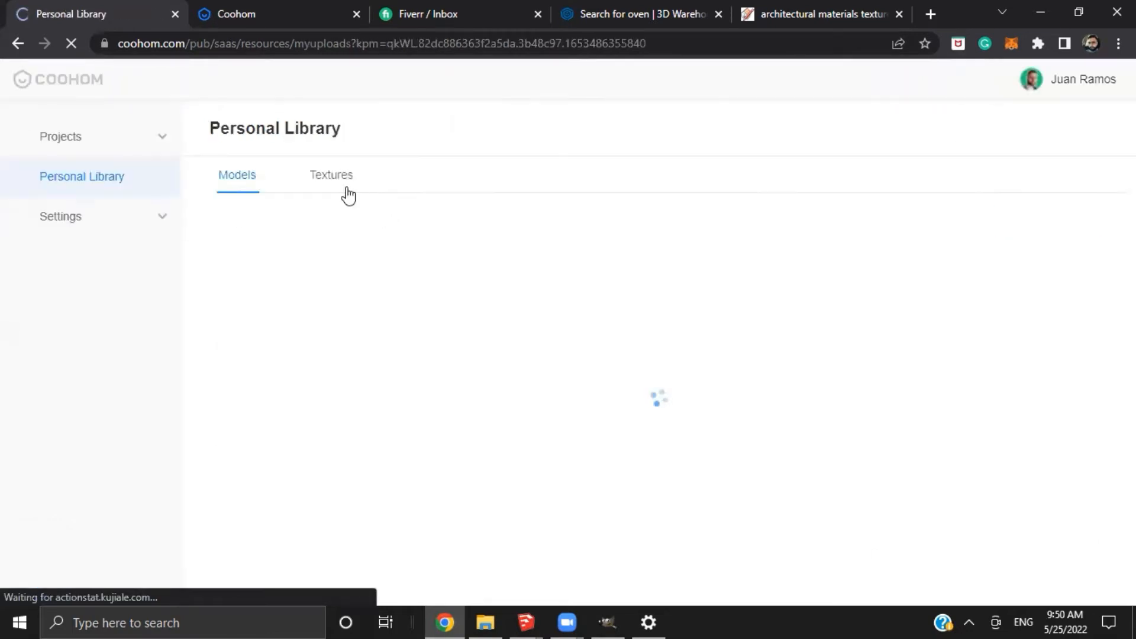
click(346, 189)
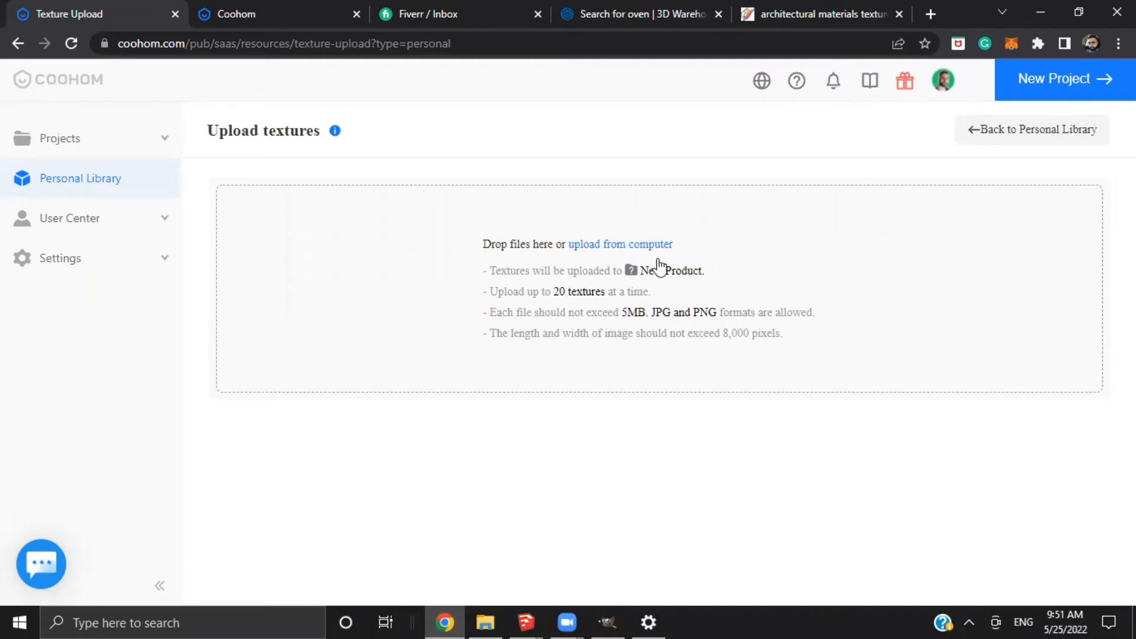
click(638, 246)
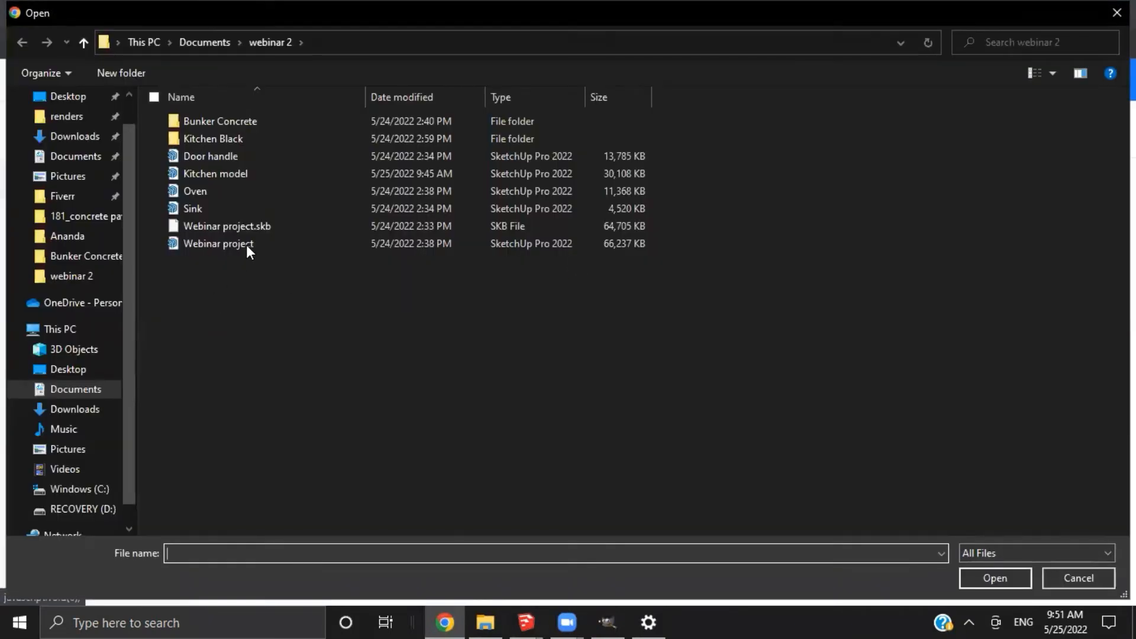
click(266, 138)
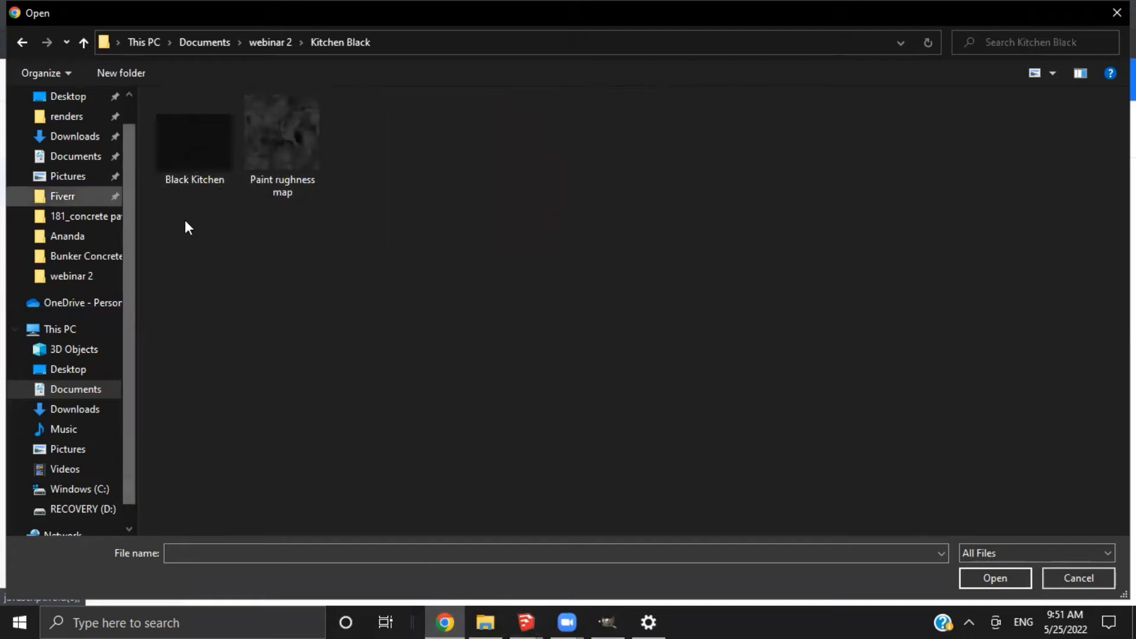
click(168, 145)
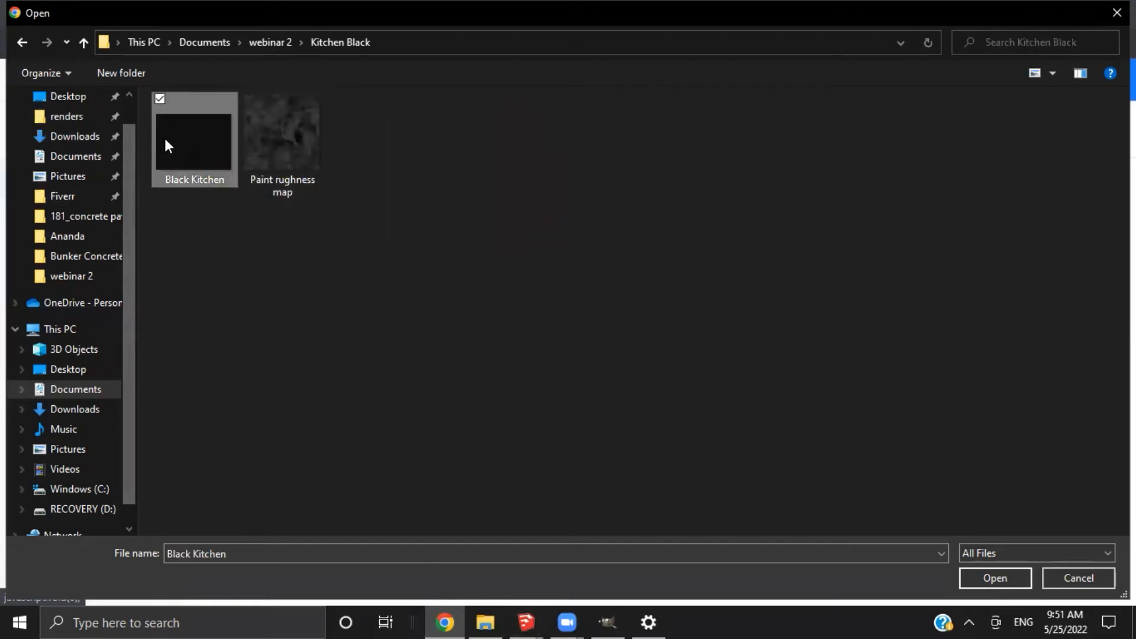
click(995, 578)
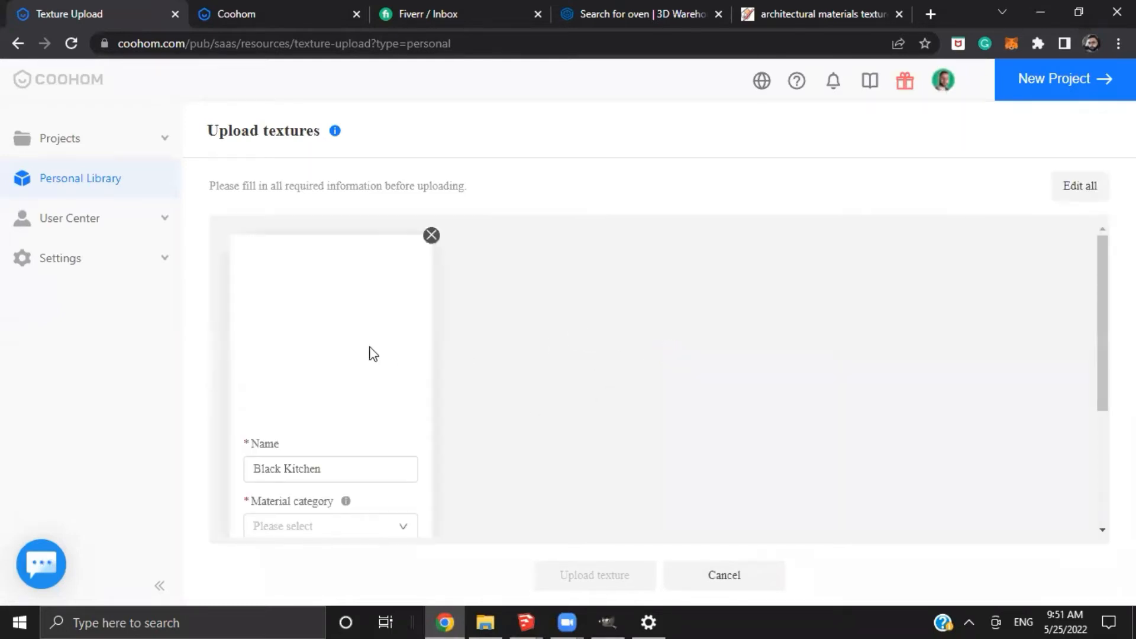
Set the Black Kitchen texture's material category to Coating / Texture Paints
scroll(397, 344, down, 1)
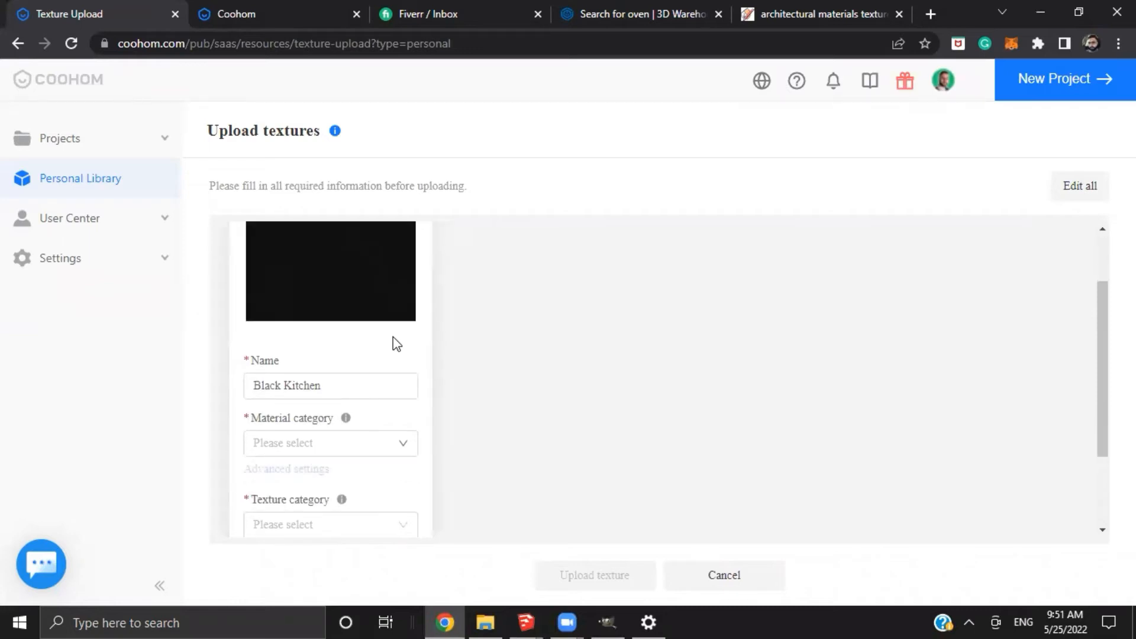
scroll(390, 340, up, 1)
scroll(385, 339, down, 3)
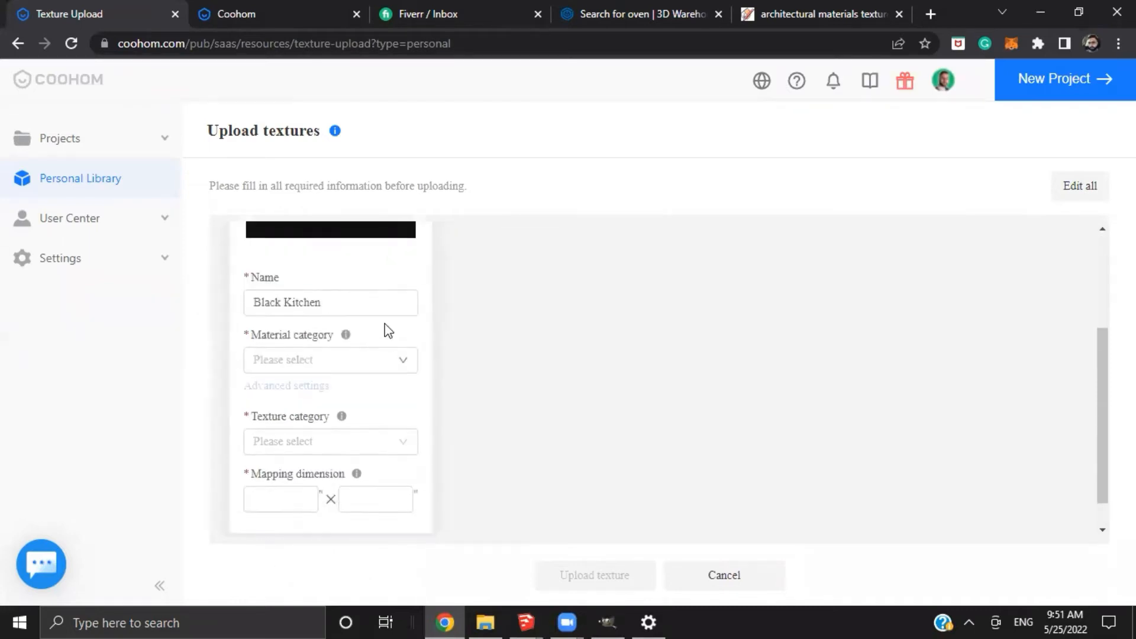
scroll(387, 337, up, 3)
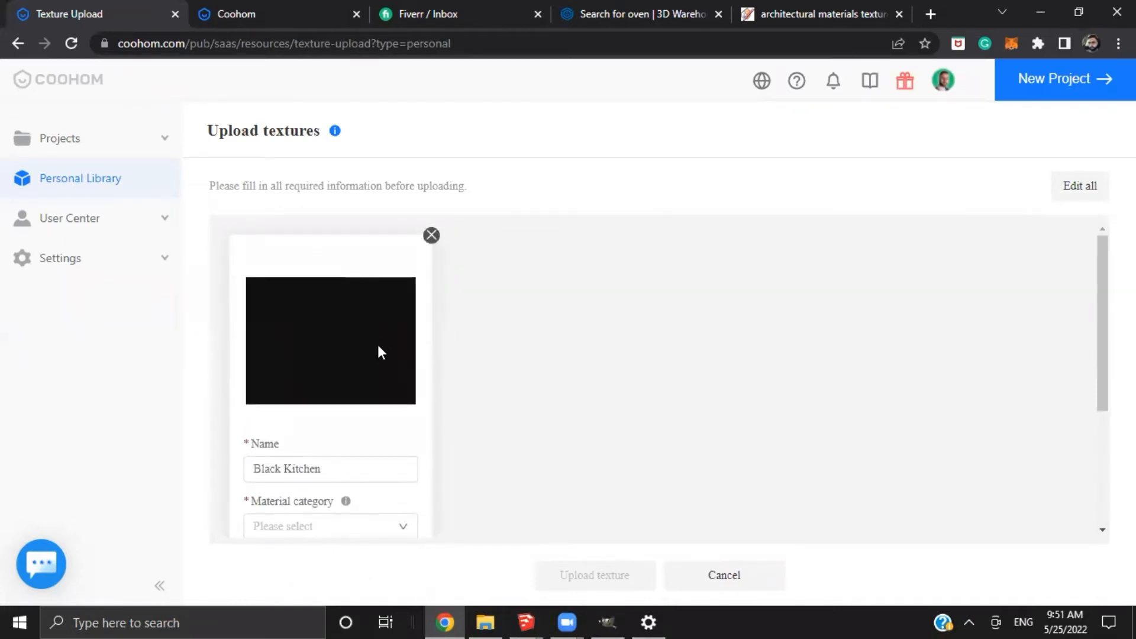
scroll(544, 472, down, 3)
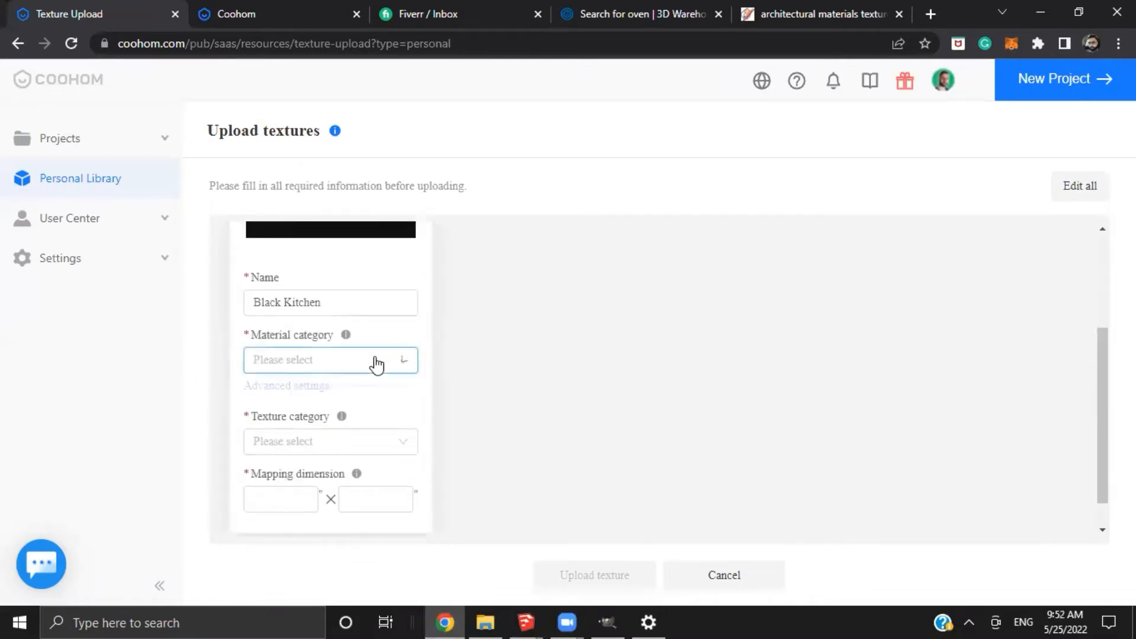
click(376, 363)
scroll(317, 447, down, 3)
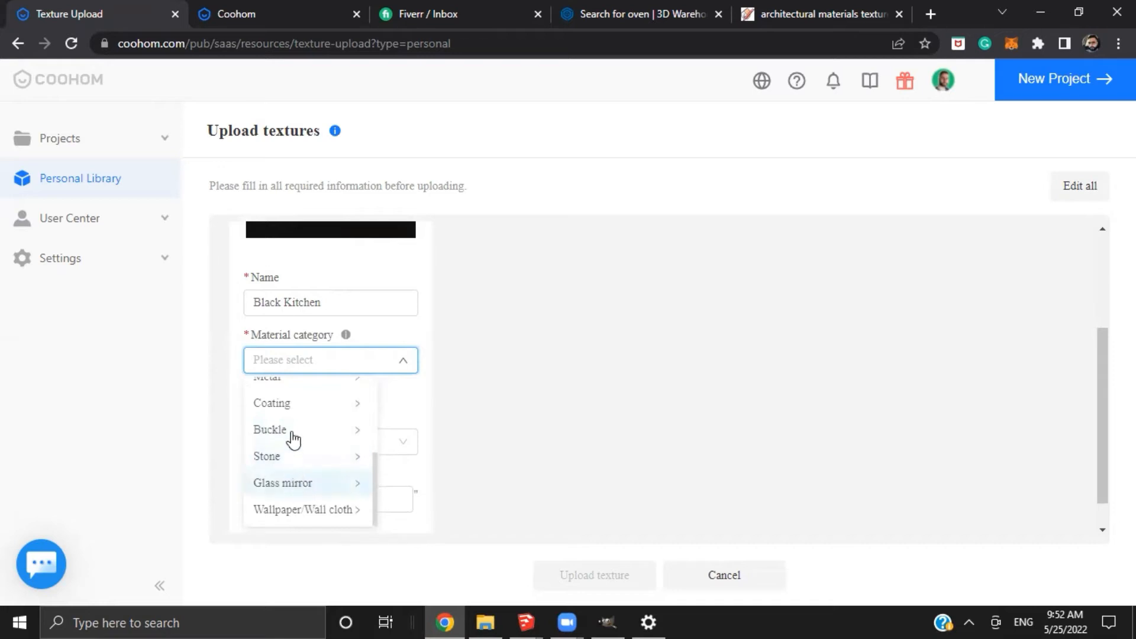
click(293, 404)
scroll(484, 473, down, 2)
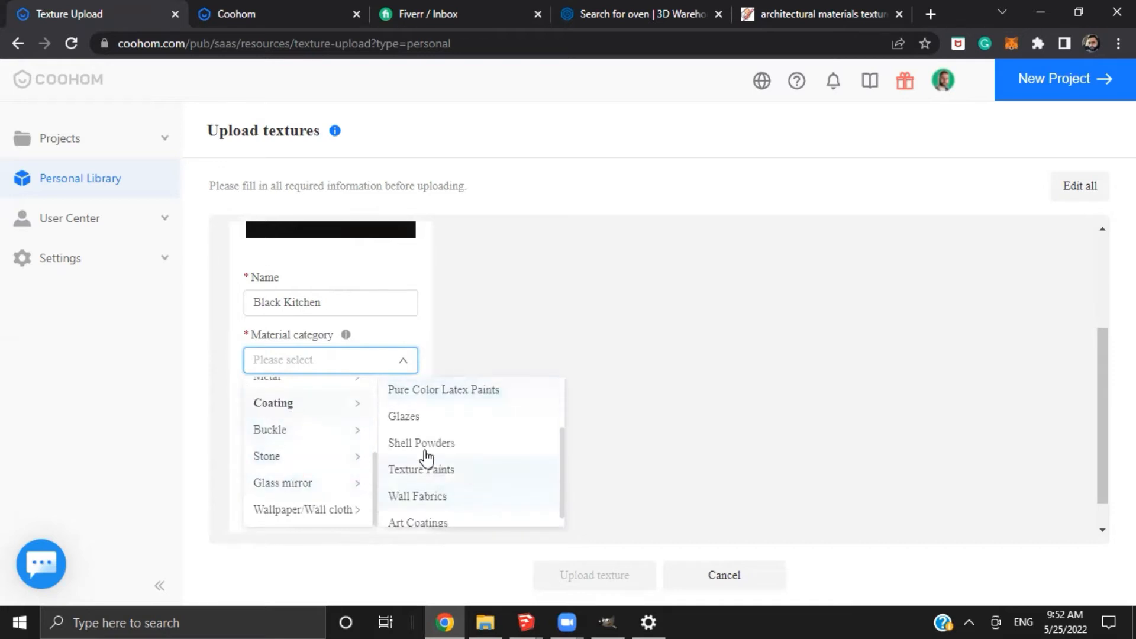
click(459, 457)
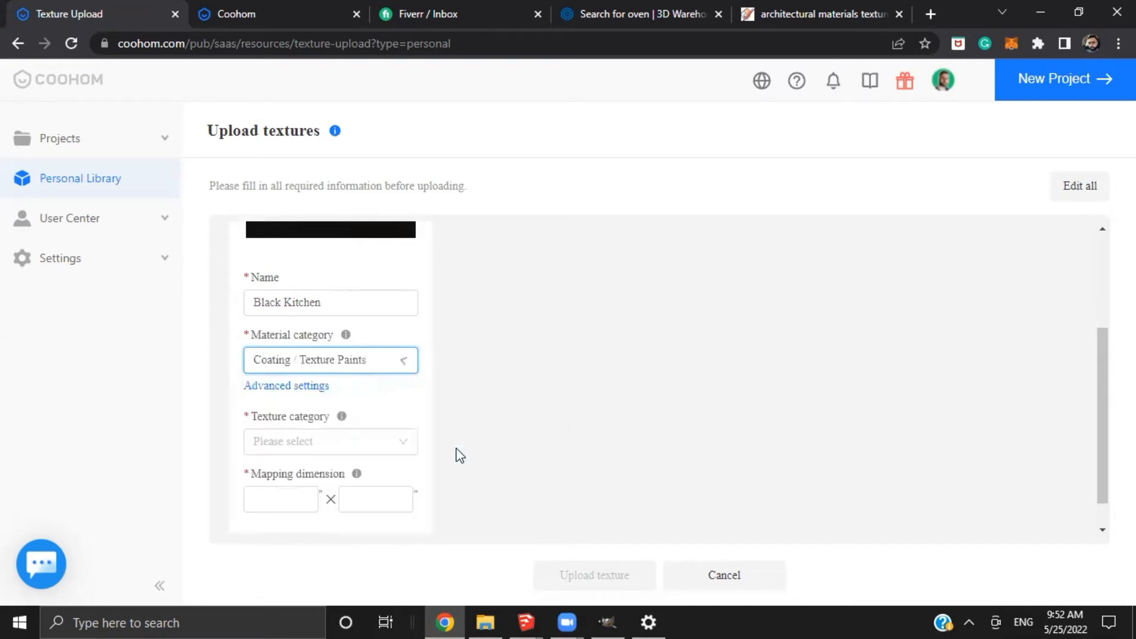
Open the Black Kitchen texture's advanced settings, look through its bump and reflection options, and generate a material preview
click(301, 388)
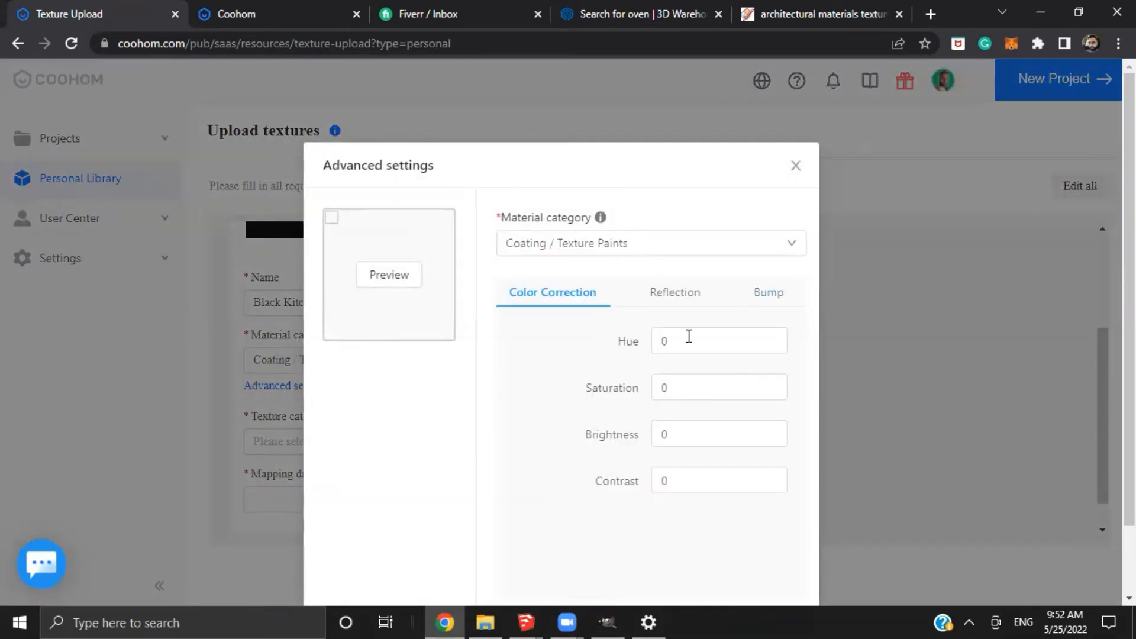
click(769, 295)
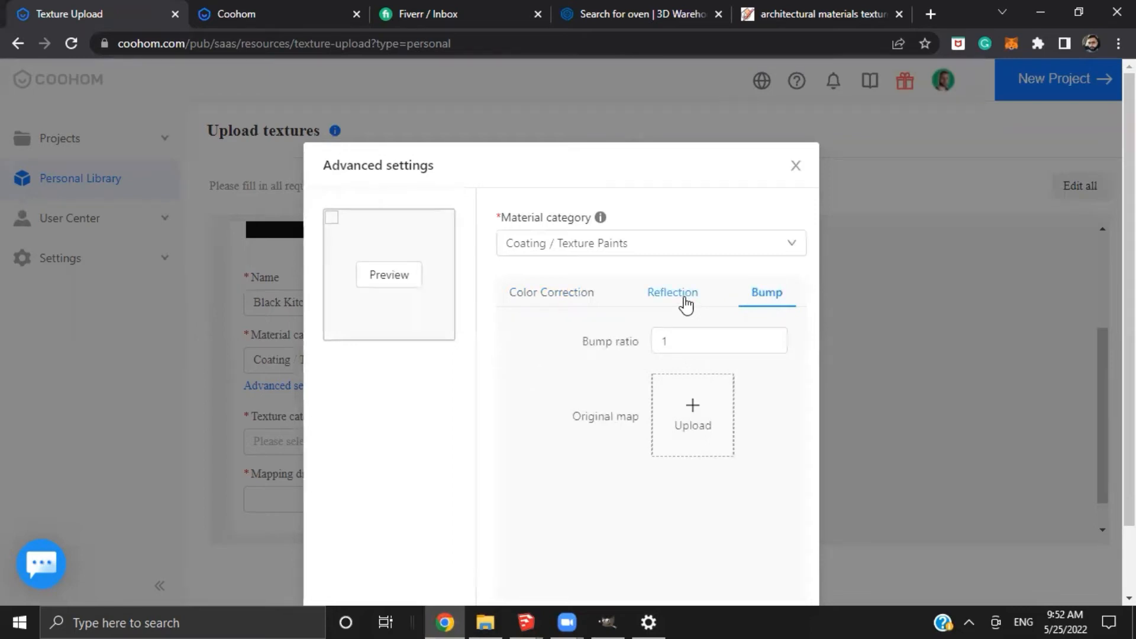
click(685, 303)
click(415, 279)
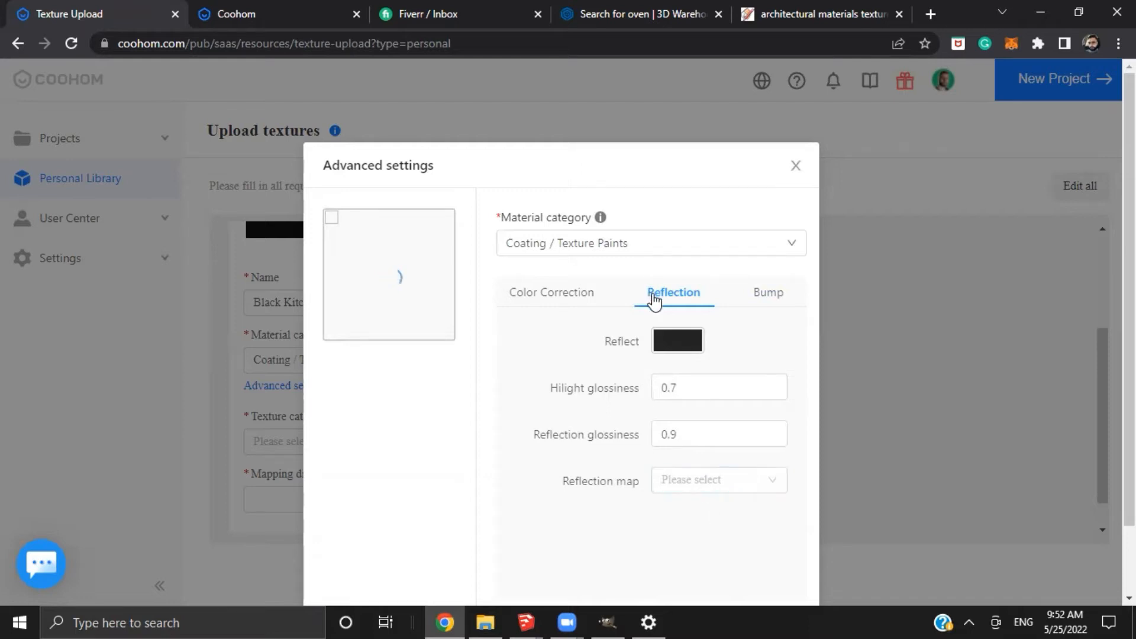
Set the reflection map to Bitmap and load the Paint rughness map image from the Kitchen Black folder
click(678, 482)
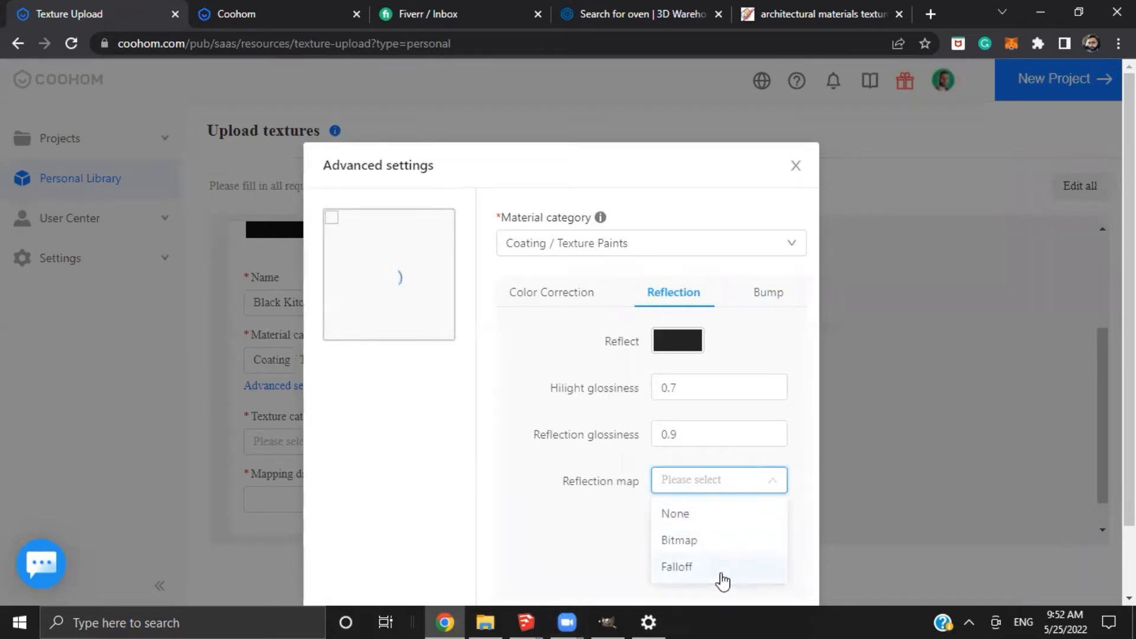
click(724, 544)
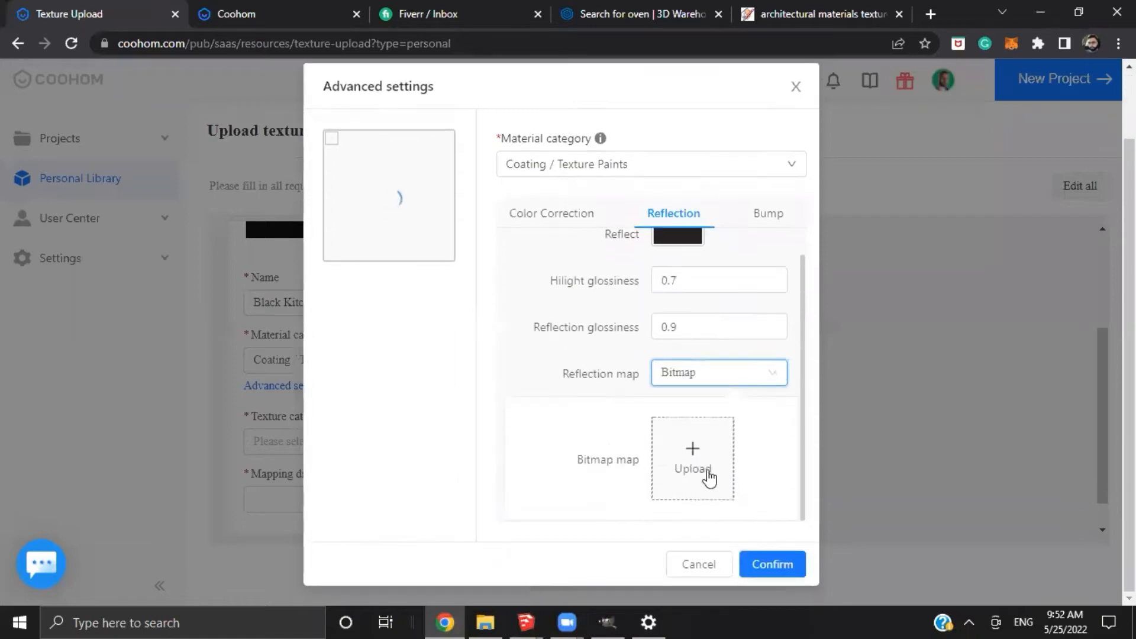
click(690, 465)
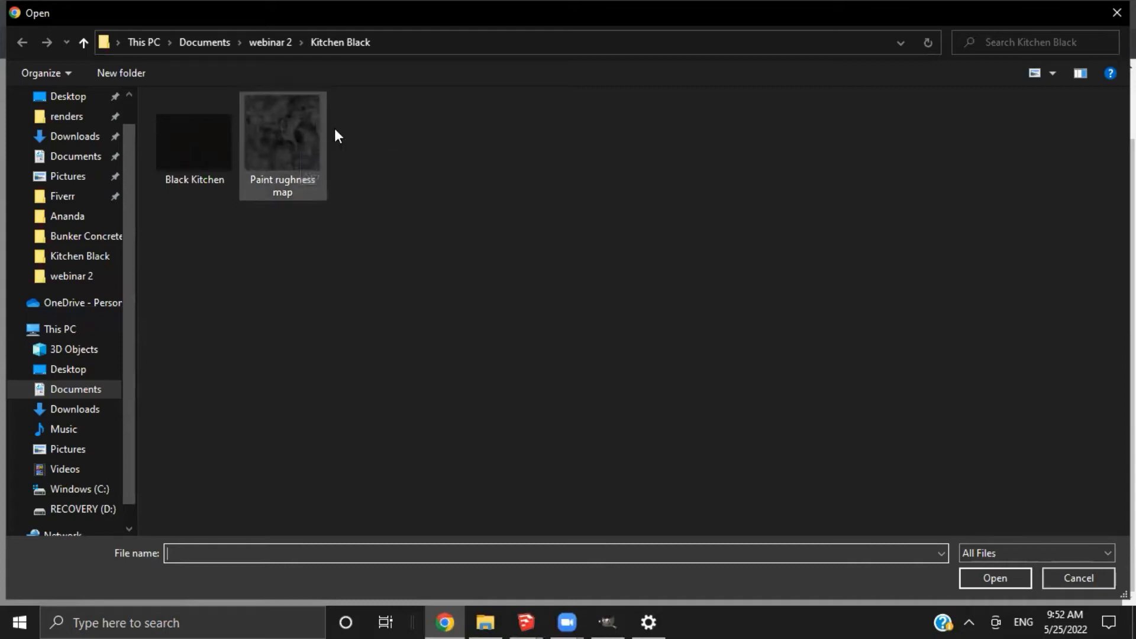
click(289, 134)
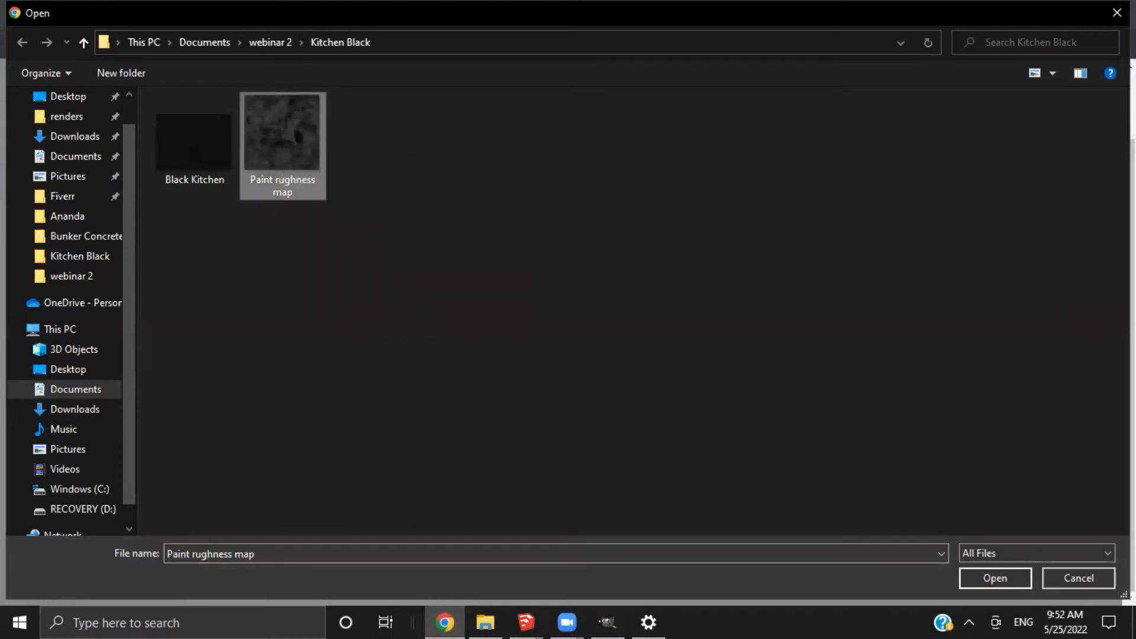
click(1014, 573)
Examine the gloss and highlights on the black material's preview sphere up close
mouse_move(417, 217)
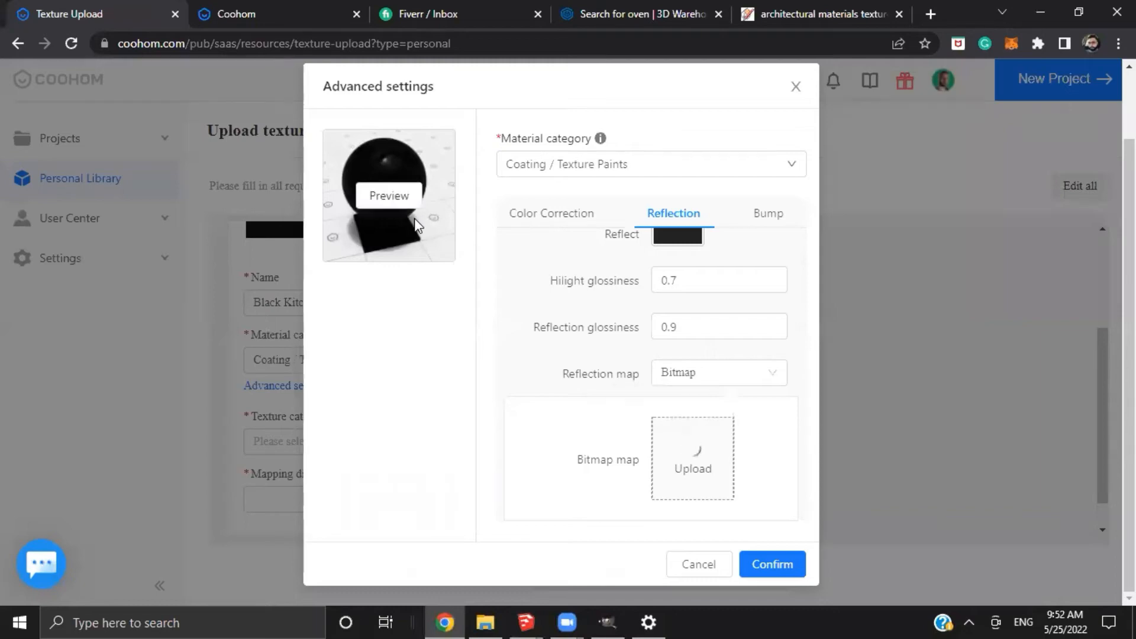
ctrl+scroll(331, 225, up, 6)
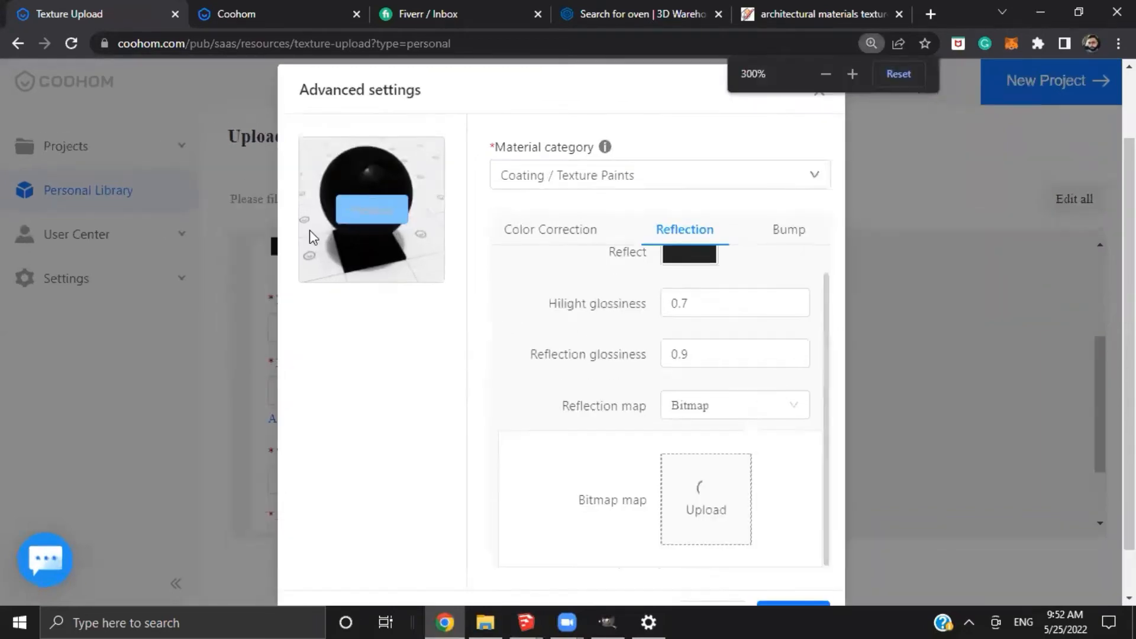
ctrl+scroll(229, 293, up, 6)
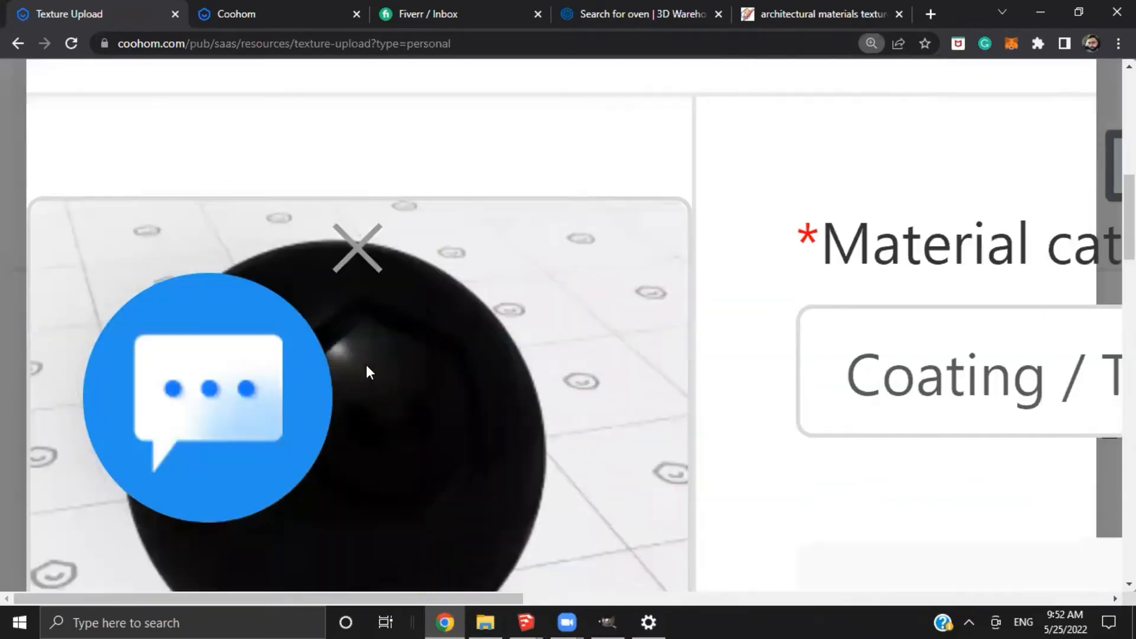
scroll(532, 559, down, 1)
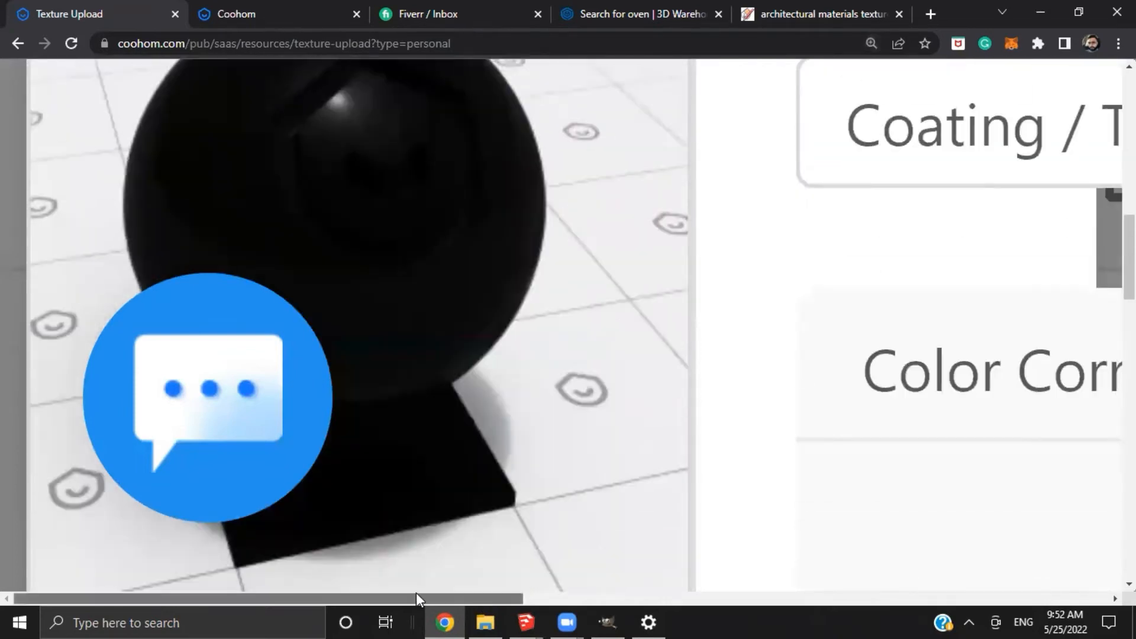
scroll(392, 357, up, 2)
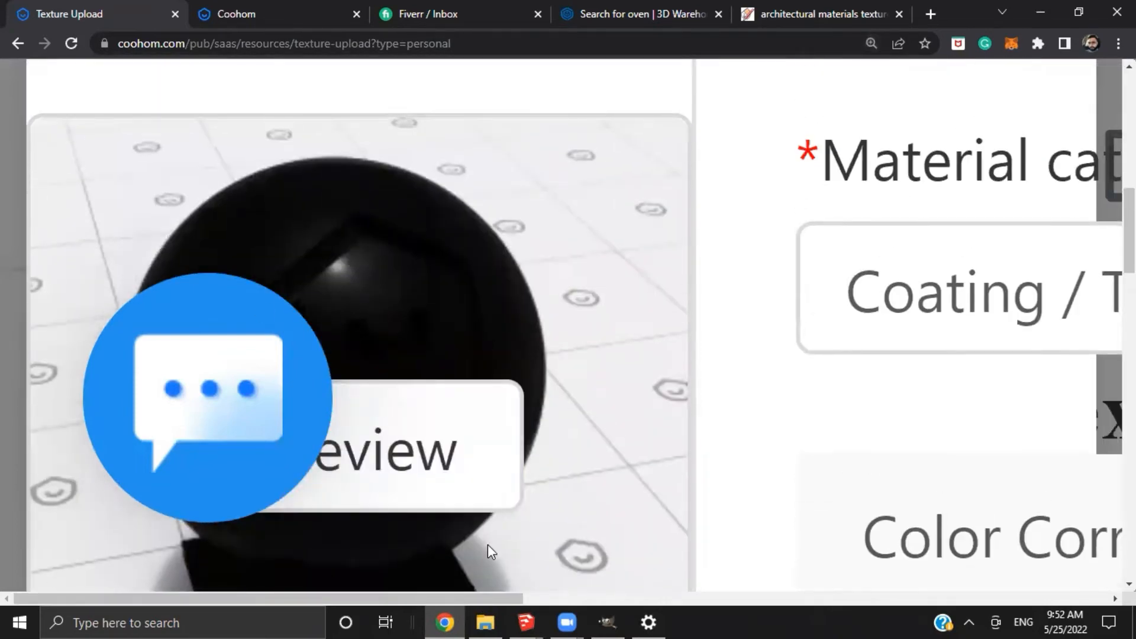
ctrl+scroll(467, 594, down, 6)
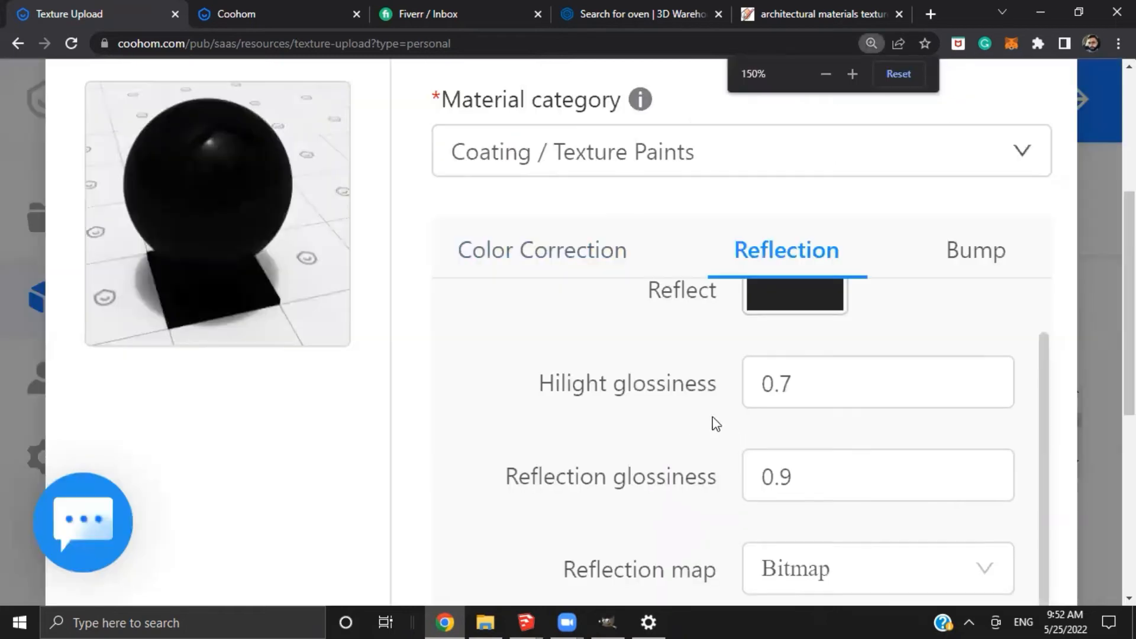
ctrl+scroll(715, 424, down, 1)
ctrl+scroll(761, 459, down, 1)
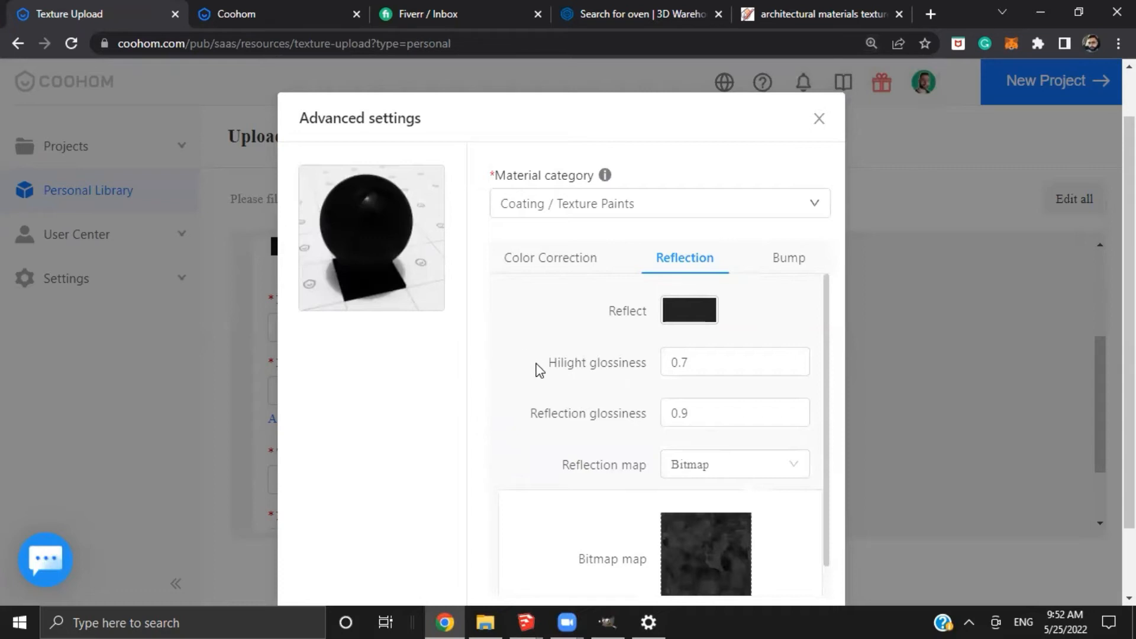
Set the highlight glossiness to 0.9 and the reflection glossiness to 0.8
click(695, 358)
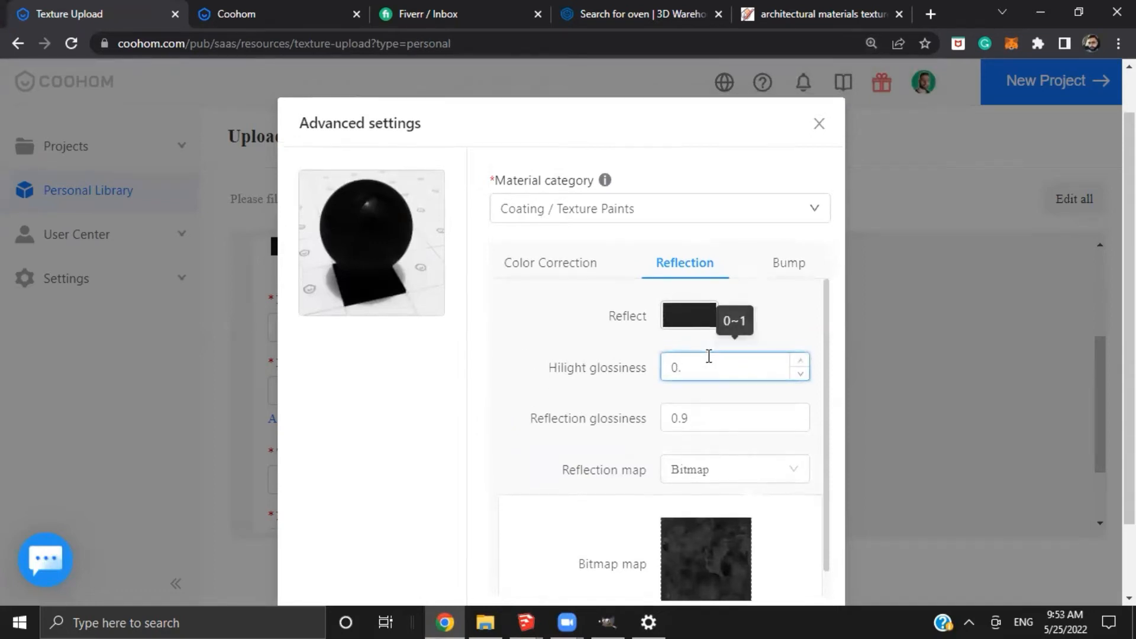
text(.)
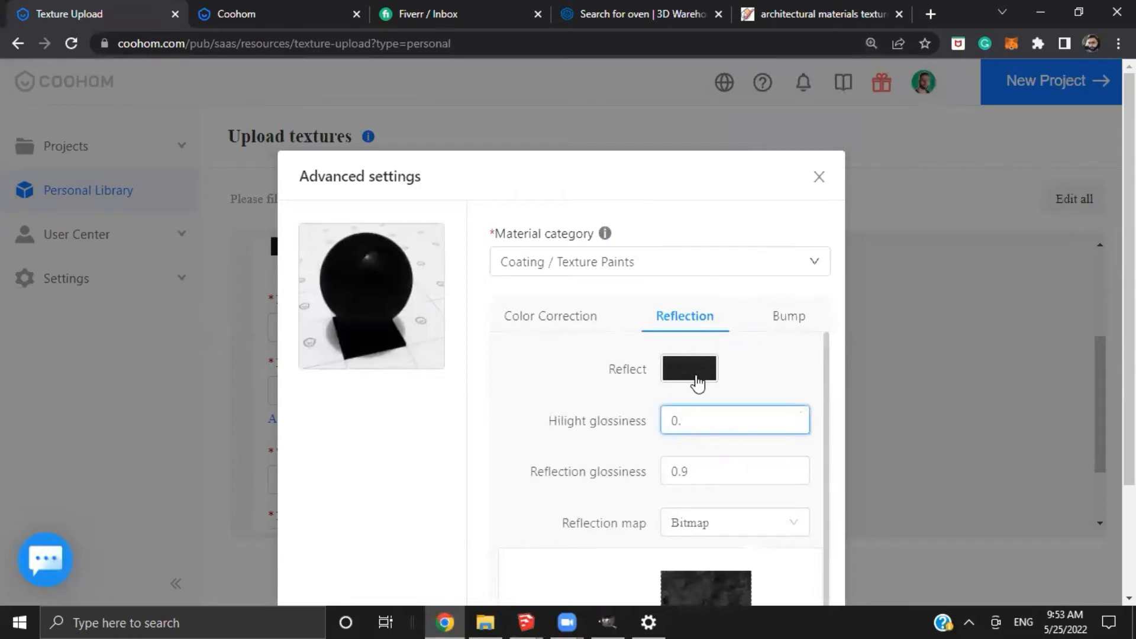
click(713, 463)
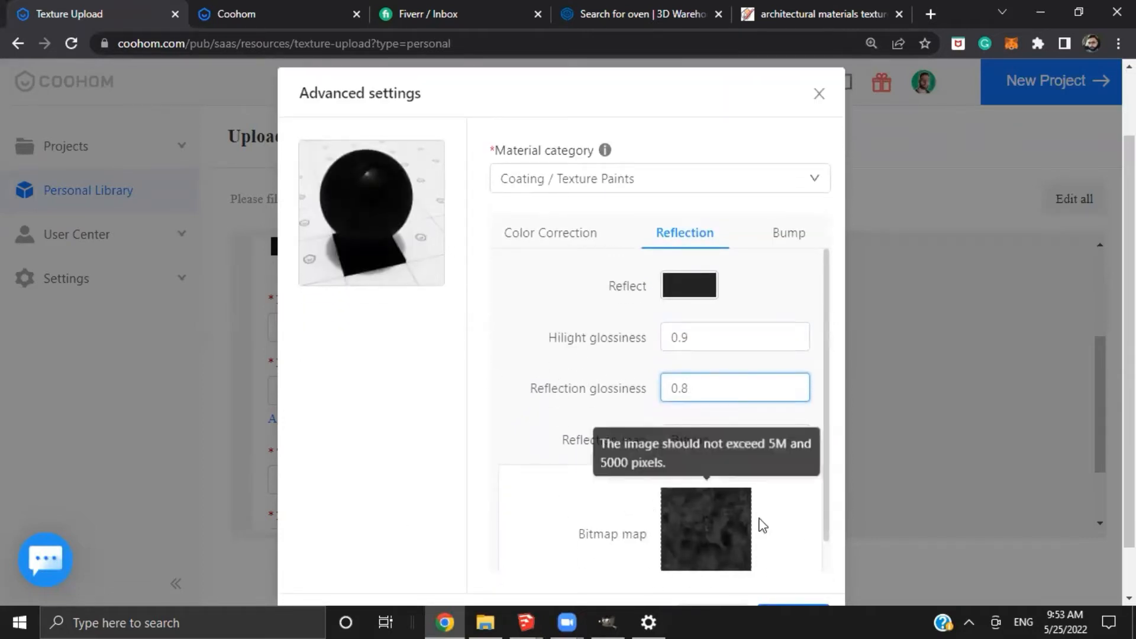
Regenerate the material preview with the new glossiness values and inspect the sphere's reflections at higher magnification
mouse_move(387, 240)
ctrl+scroll(316, 223, up, 2)
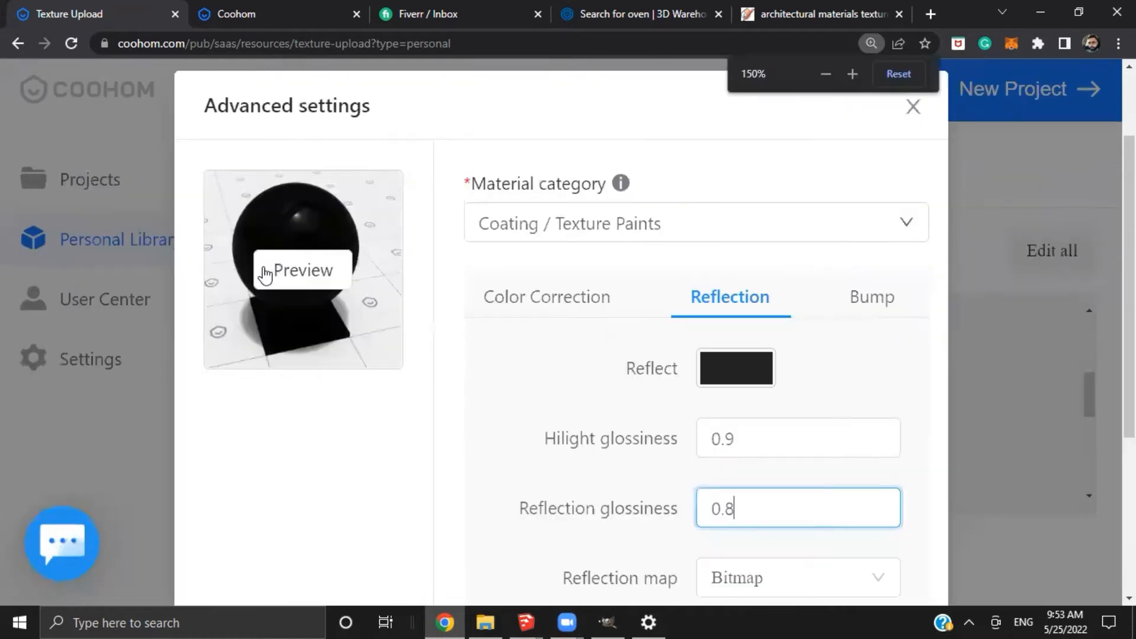
click(312, 272)
ctrl+scroll(242, 264, up, 3)
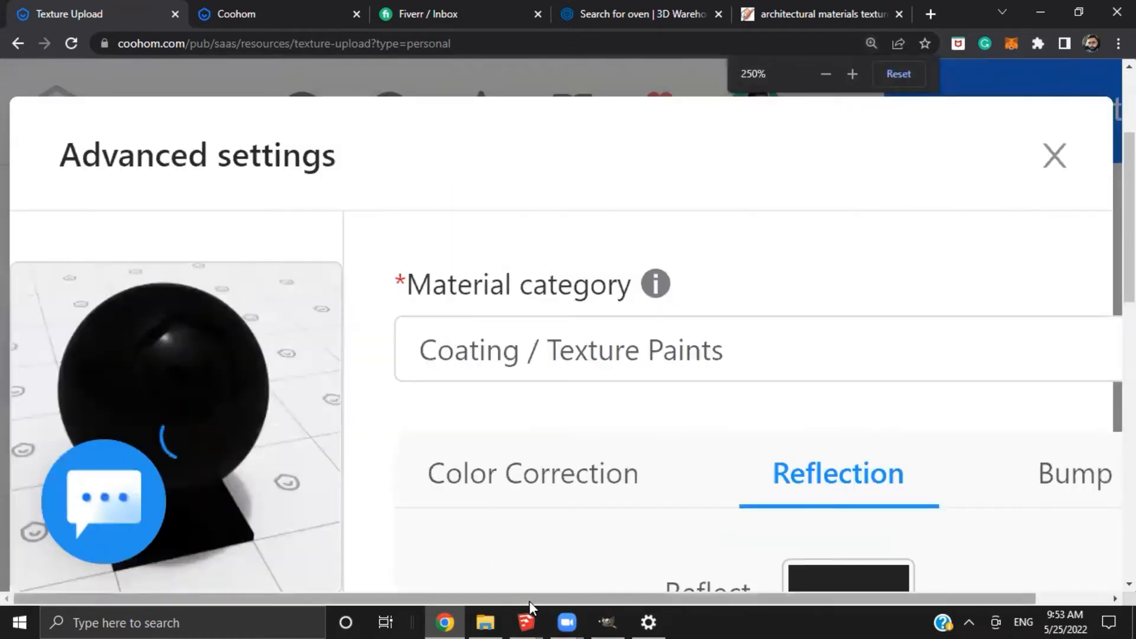
ctrl+scroll(198, 455, down, 1)
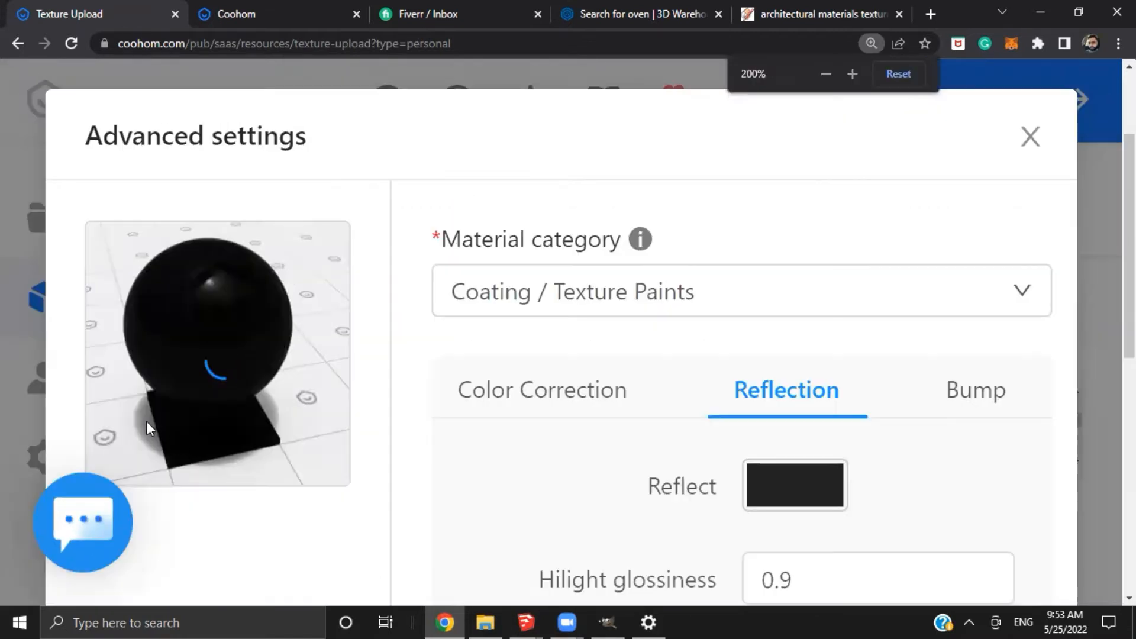
ctrl+scroll(213, 386, up, 2)
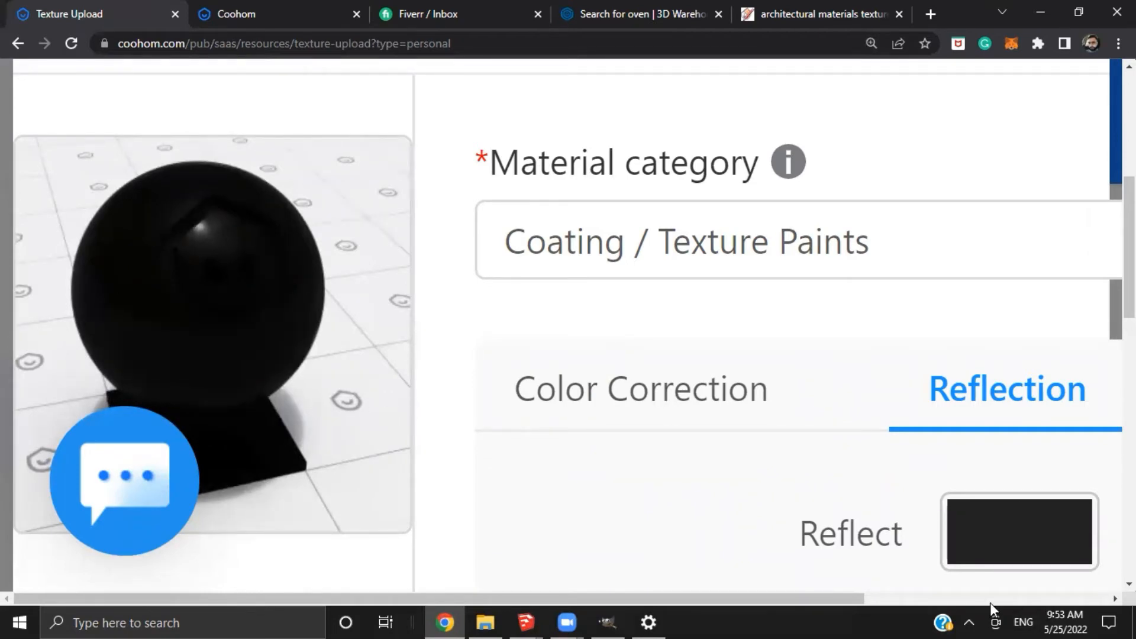
mouse_move(325, 383)
ctrl+scroll(658, 297, down, 1)
ctrl+scroll(658, 296, down, 3)
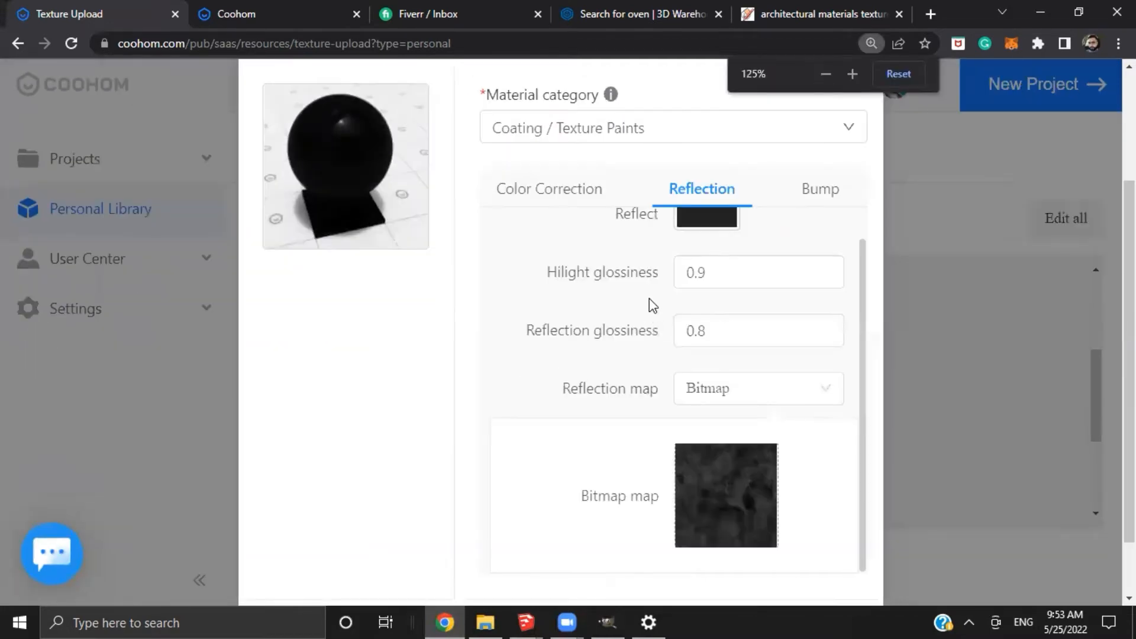
ctrl+scroll(652, 305, down, 1)
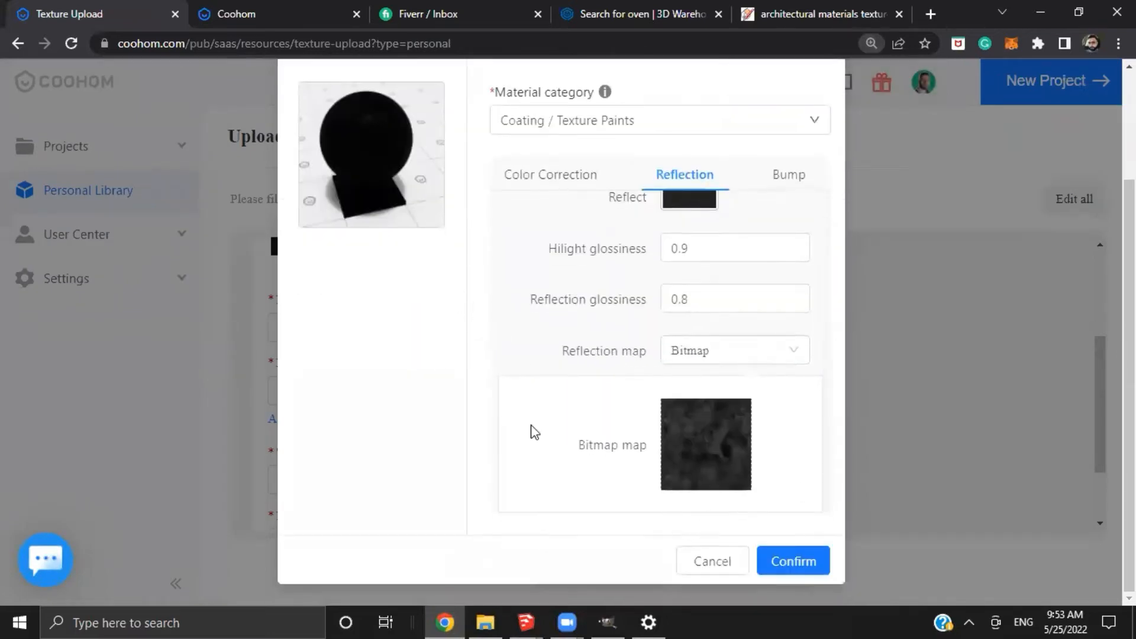
Confirm the advanced settings and set the Black Kitchen texture's category to Paints & Coatings
scroll(535, 433, up, 1)
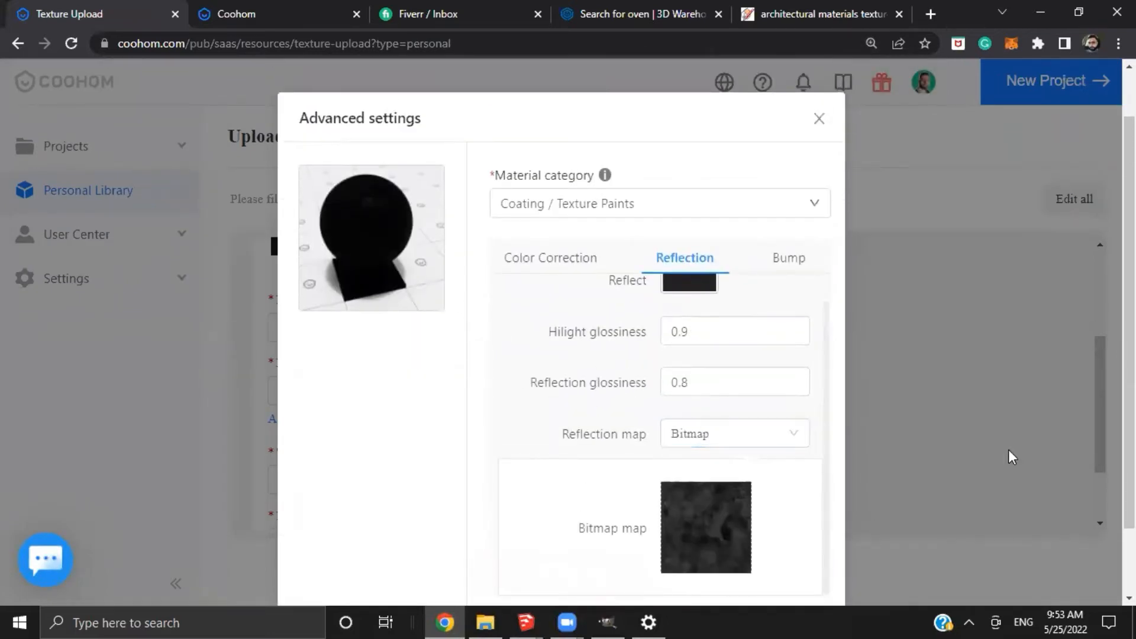
scroll(786, 545, down, 1)
click(791, 558)
scroll(374, 407, down, 2)
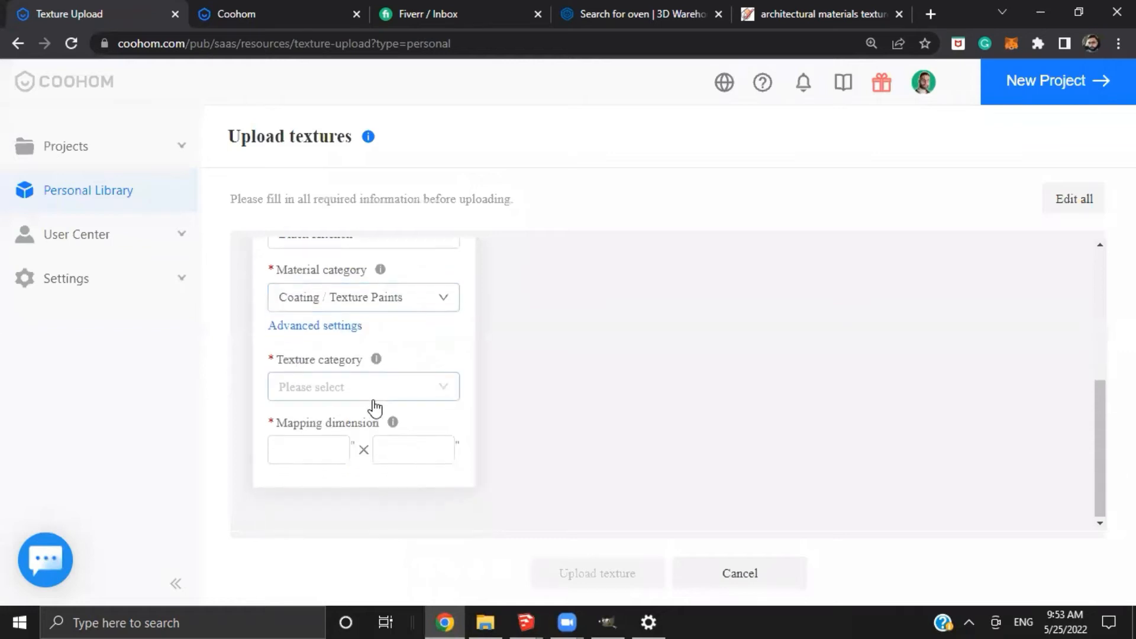
click(373, 396)
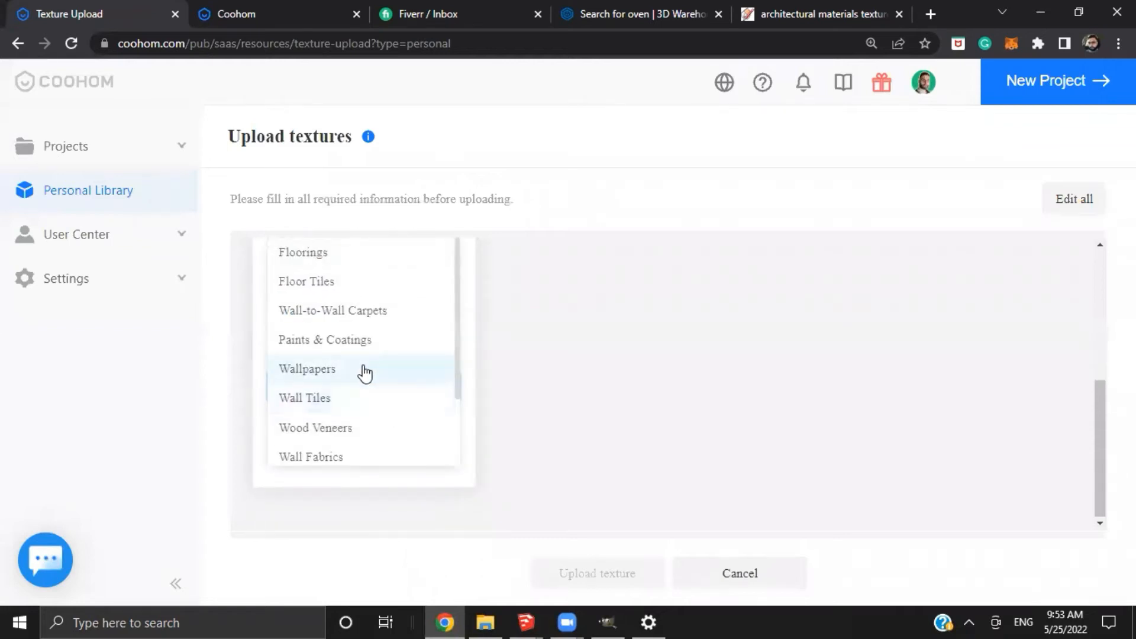
click(365, 343)
Set the mapping dimension to 400 × 400 inches, upload the texture, and choose to check it in the Personal Library
click(345, 448)
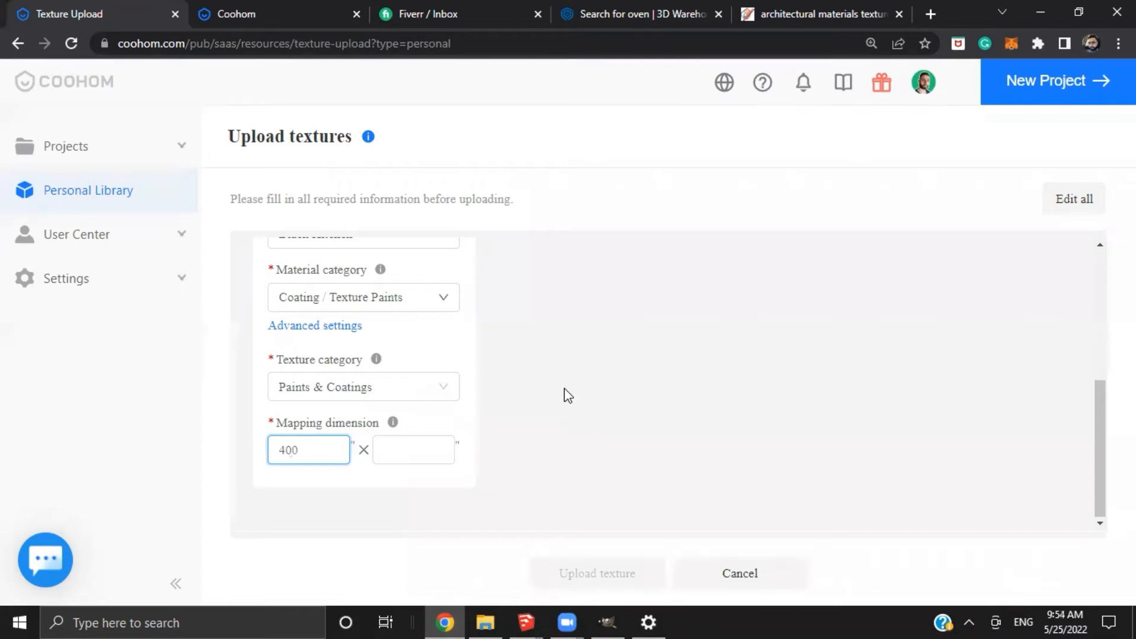
key(Tab)
text(4000)
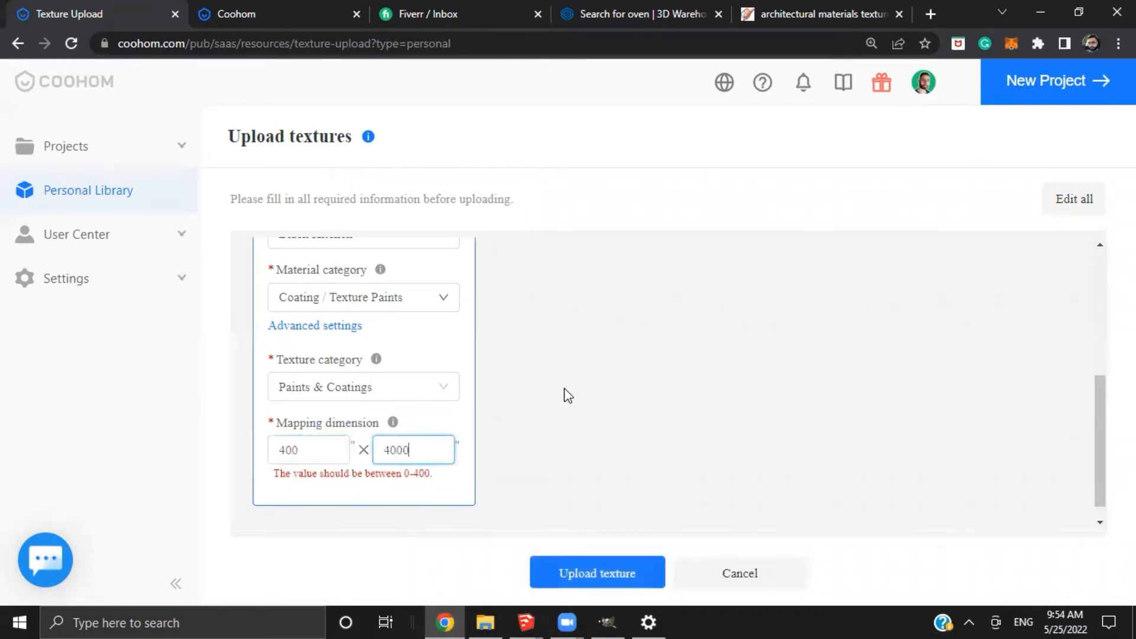
key(BackSpace)
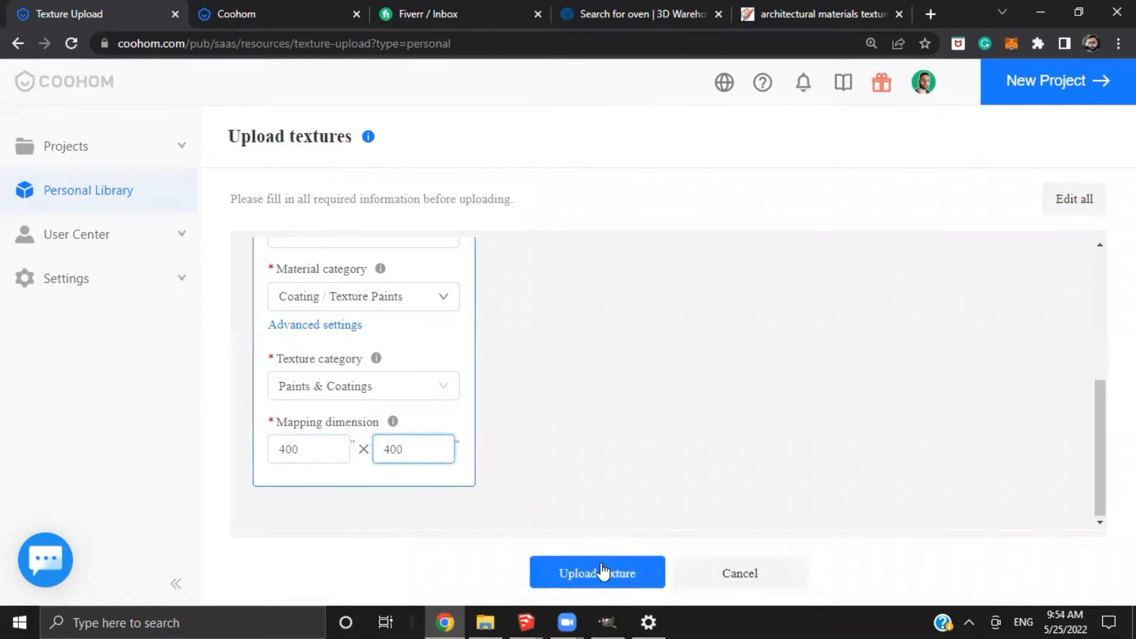
click(602, 571)
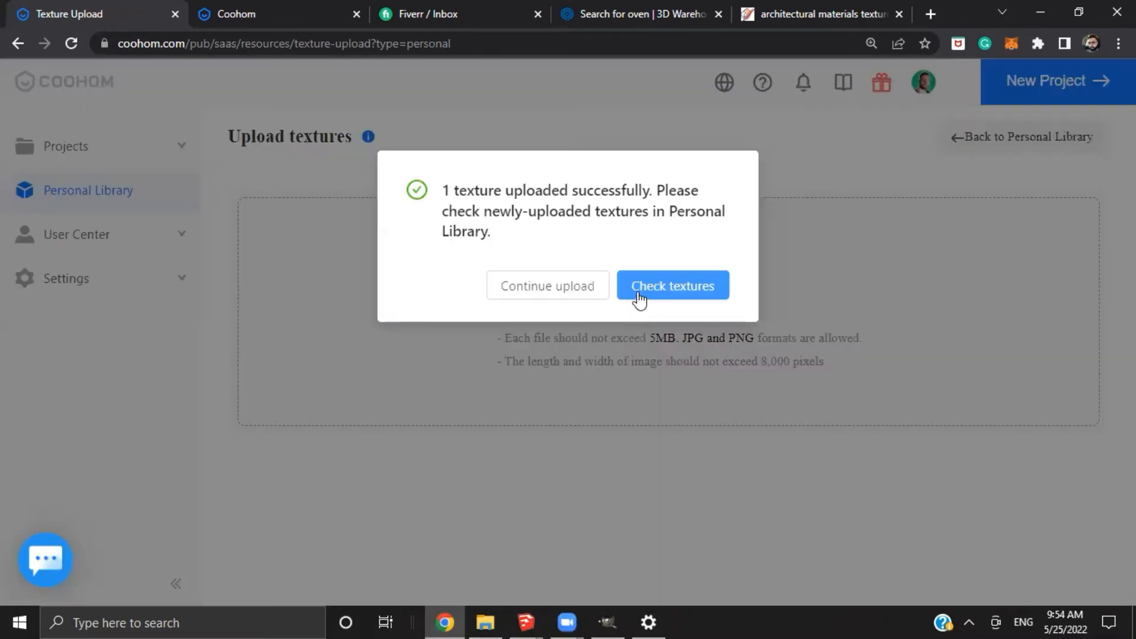
click(638, 295)
Return to the room design project and bring the open bedroom/living/kitchen area into view in the 2D floor plan
click(298, 17)
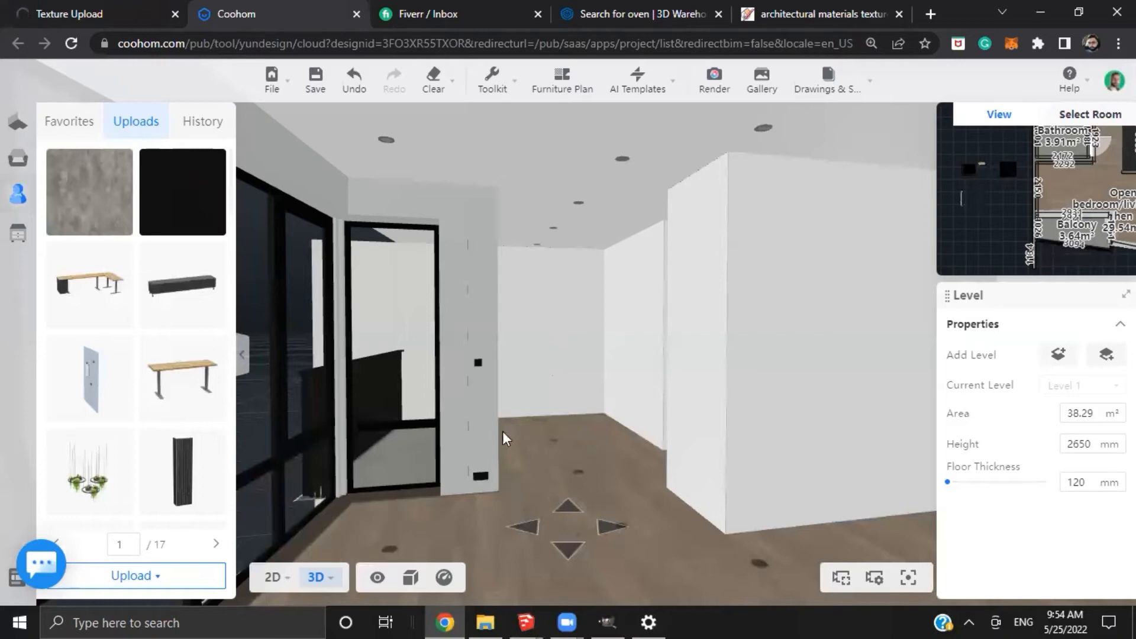
drag(607, 306, 460, 450)
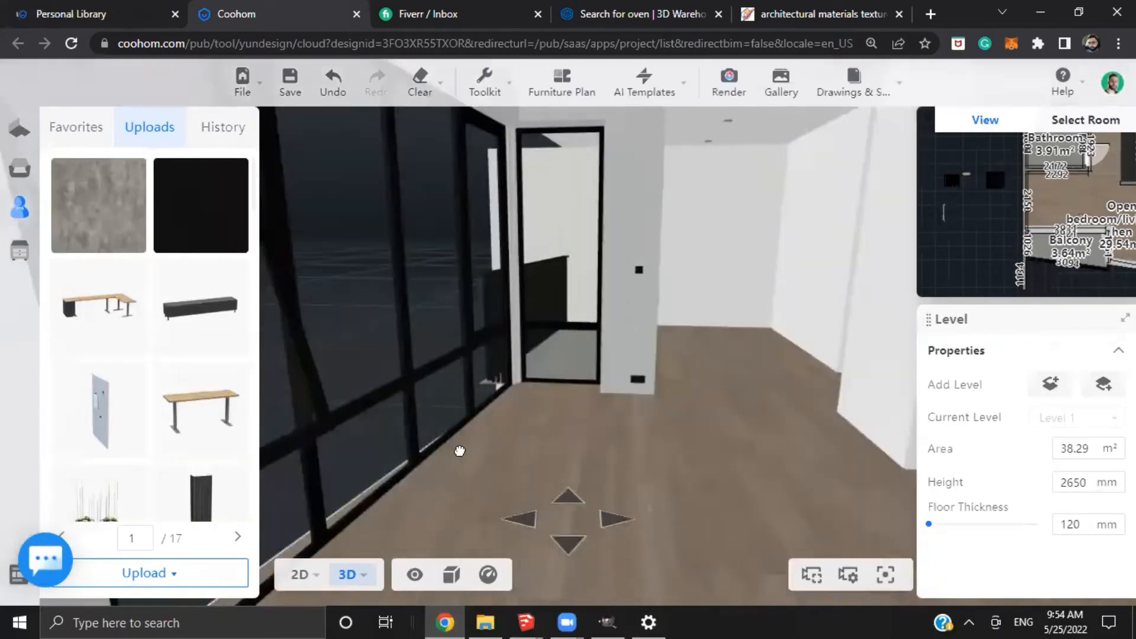
scroll(592, 314, down, 4)
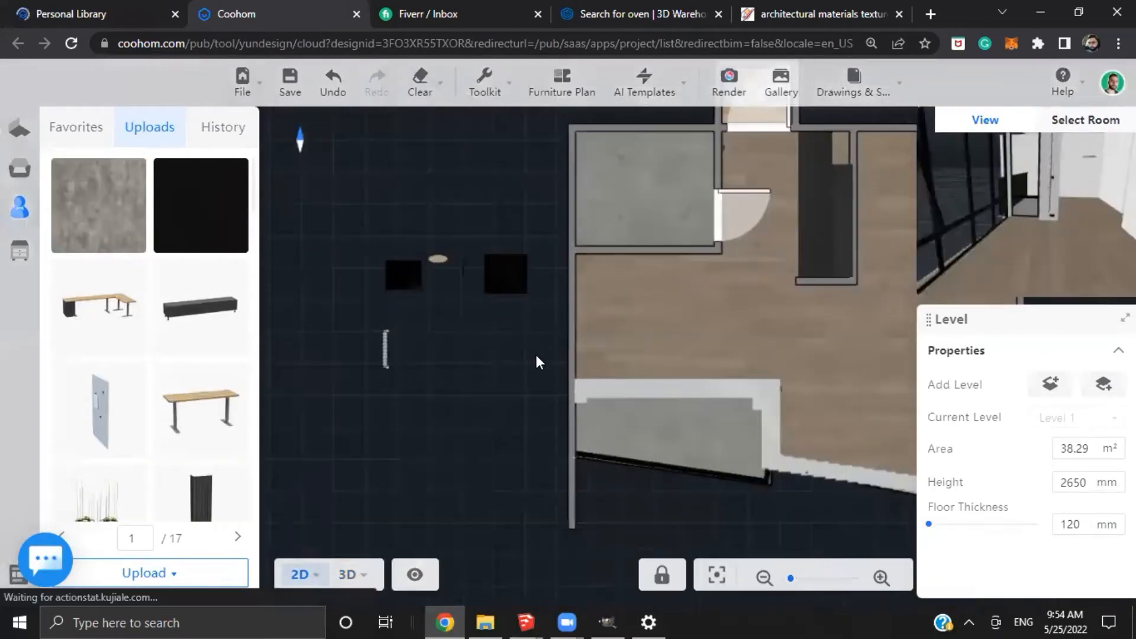
drag(531, 356, 329, 375)
scroll(427, 290, up, 5)
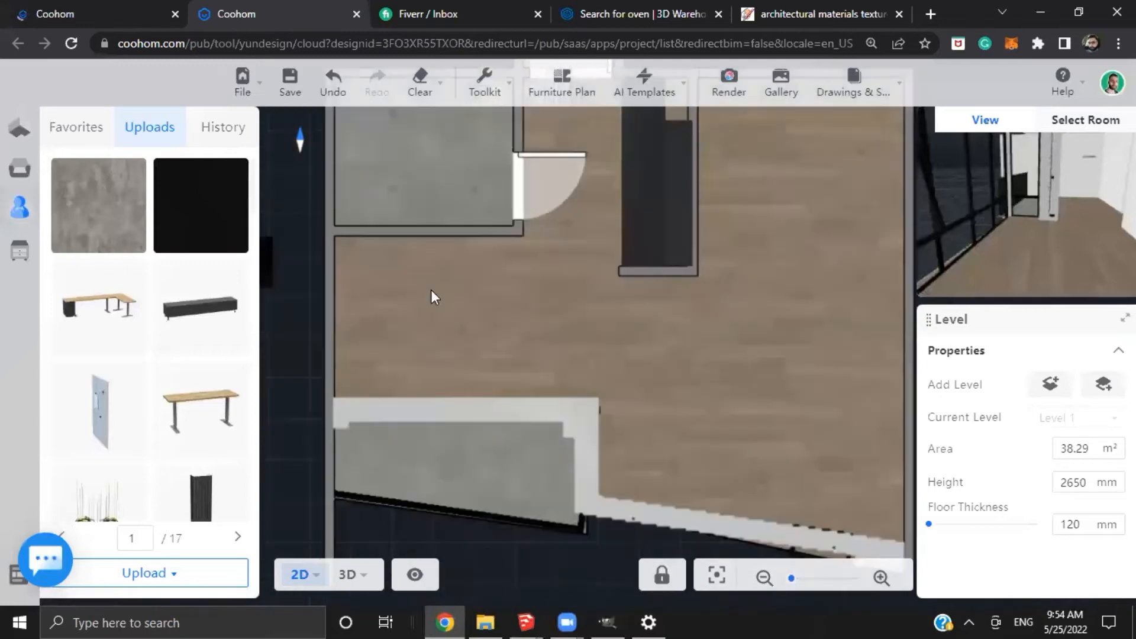
click(349, 574)
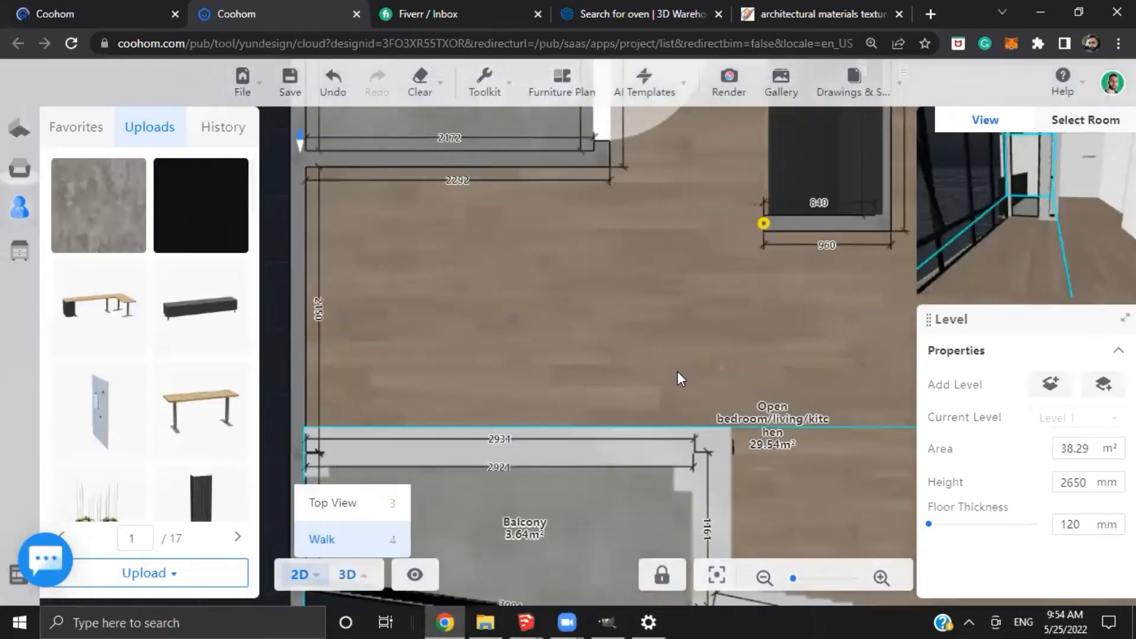
Check the empty kitchen area in the 3D walk view and return to the 2D floor plan
drag(582, 377, 687, 415)
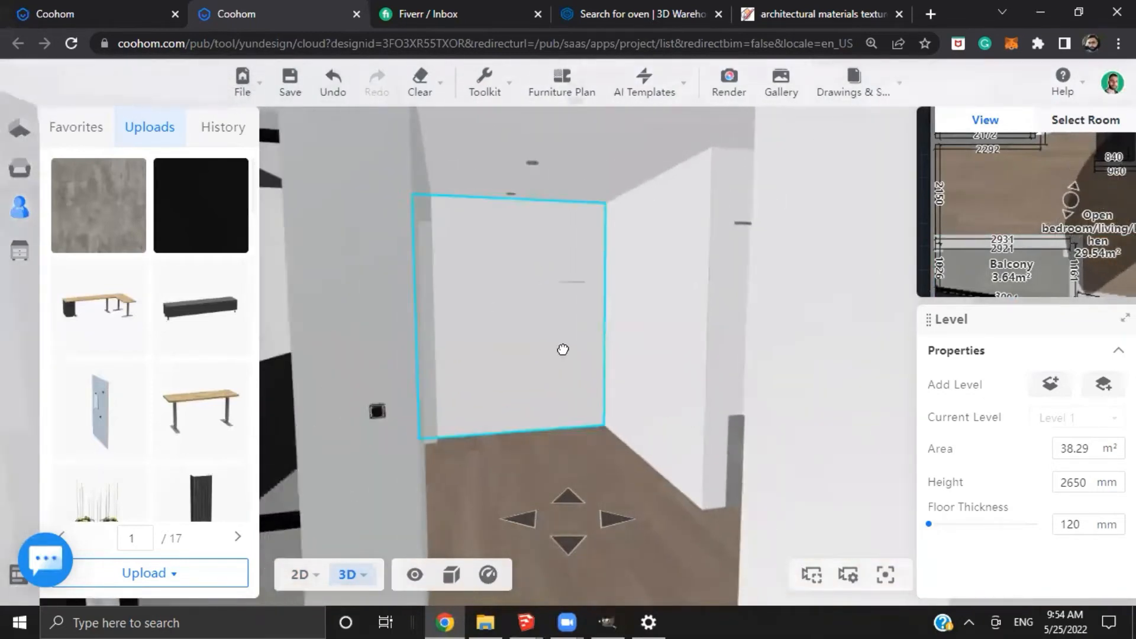
drag(562, 350, 551, 261)
key(1)
Reload the personal uploads and place the Kitchen model in the open bedroom/living/kitchen area of the floor plan
click(20, 170)
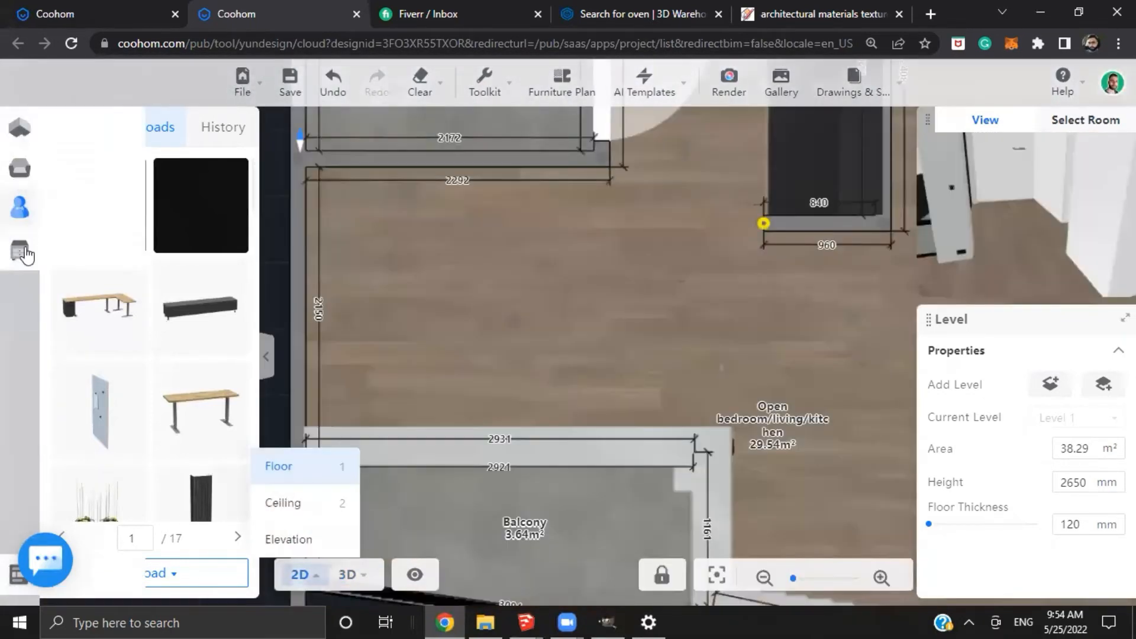
click(9, 216)
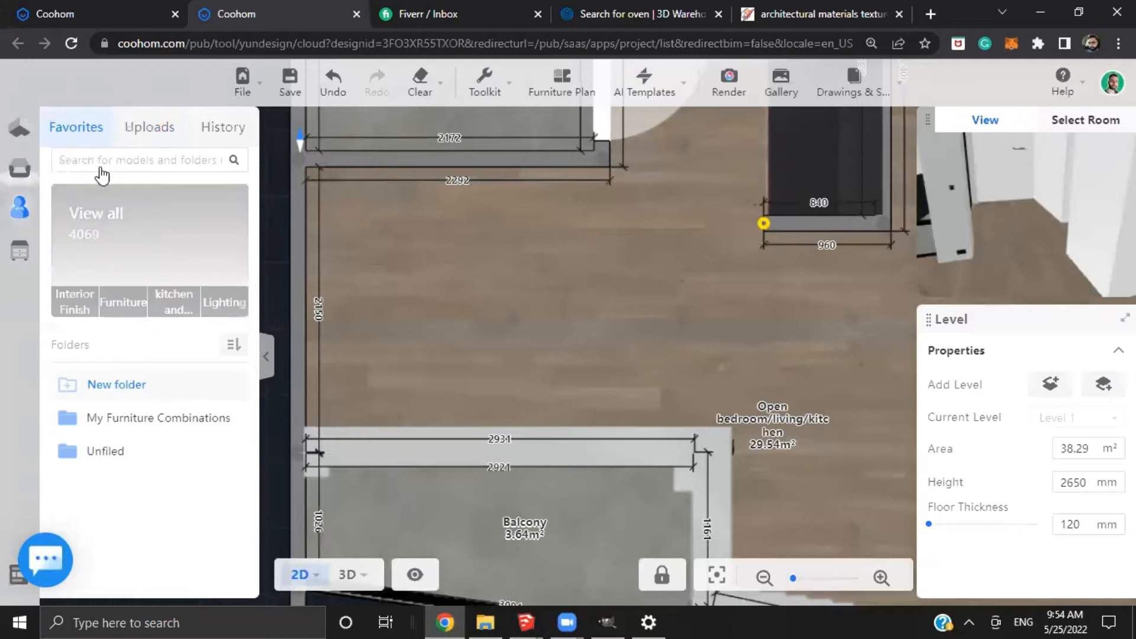
click(148, 126)
scroll(587, 275, down, 3)
drag(590, 285, 679, 330)
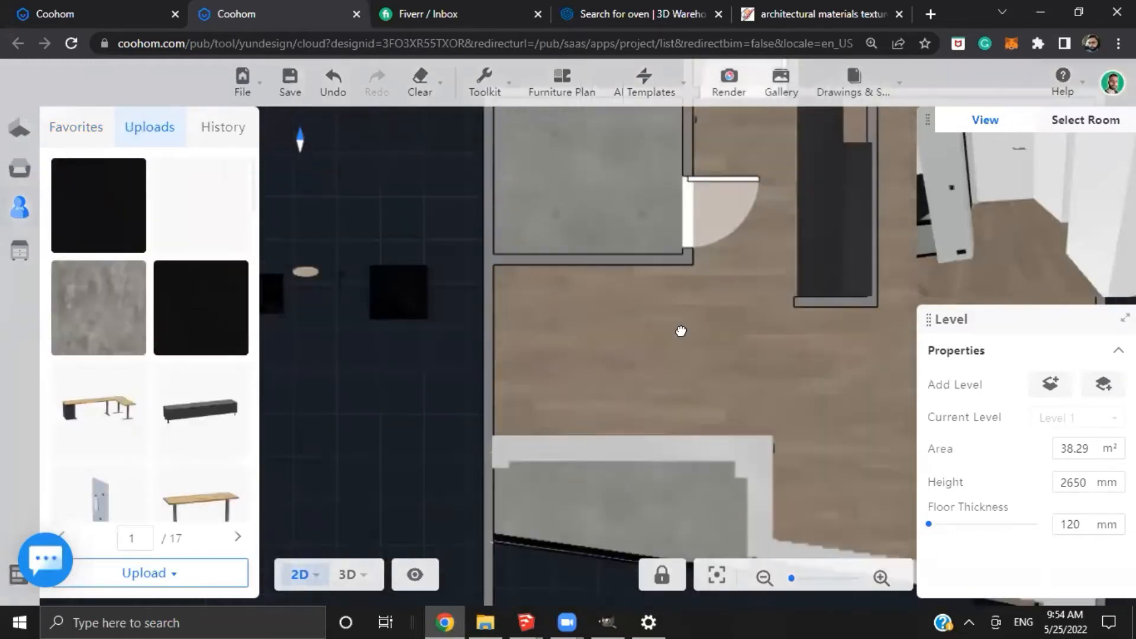
mouse_move(236, 217)
mouse_move(235, 179)
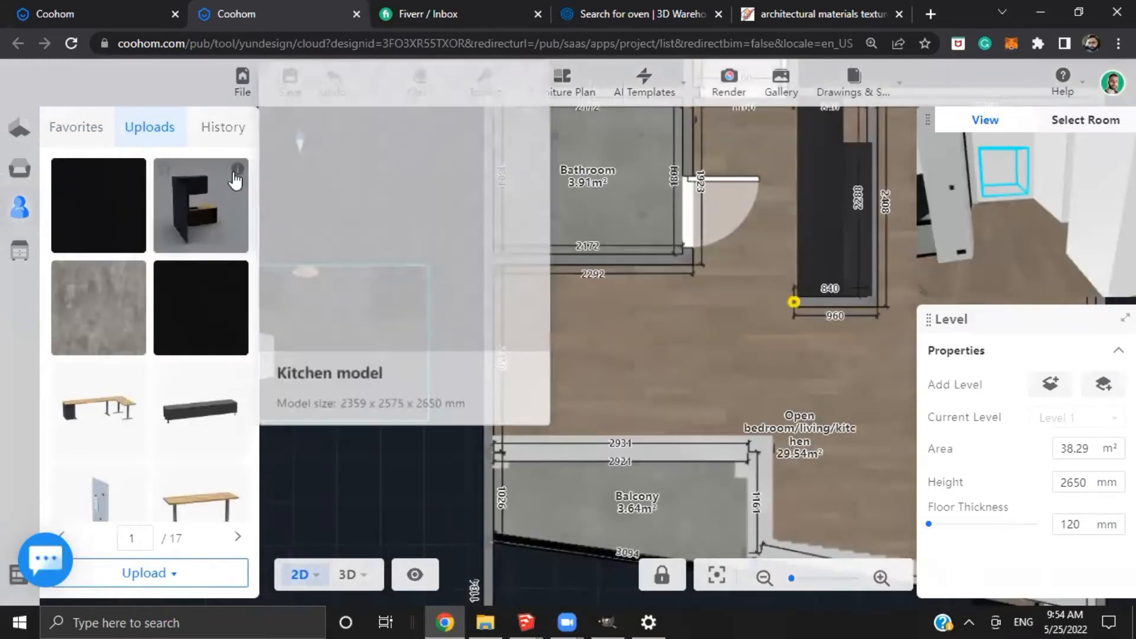
drag(210, 213, 584, 336)
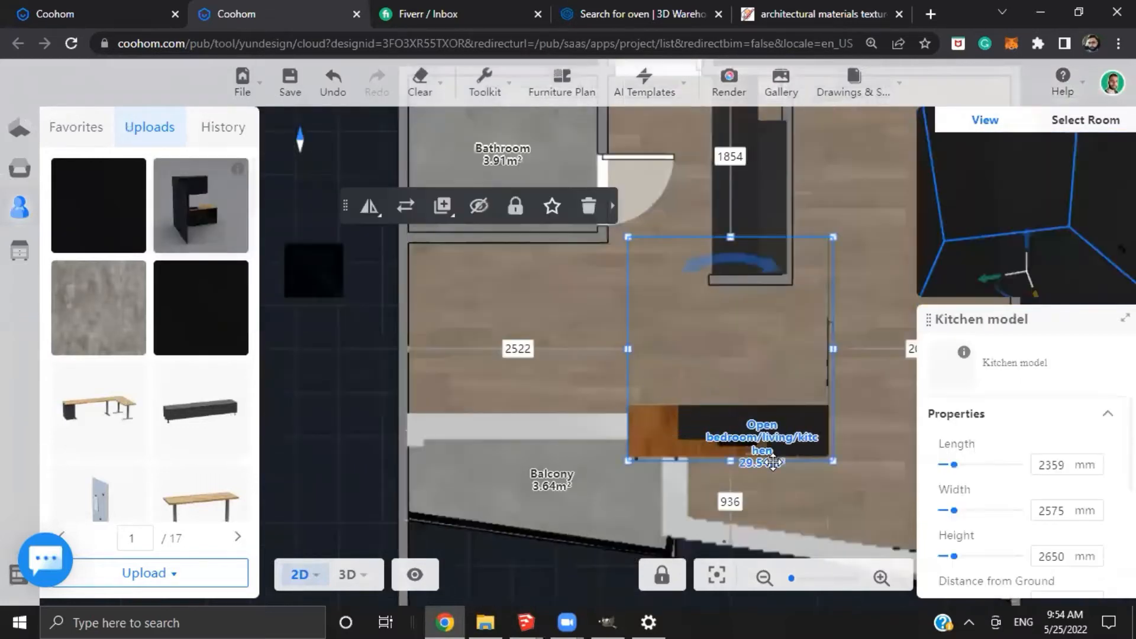
click(677, 412)
click(655, 414)
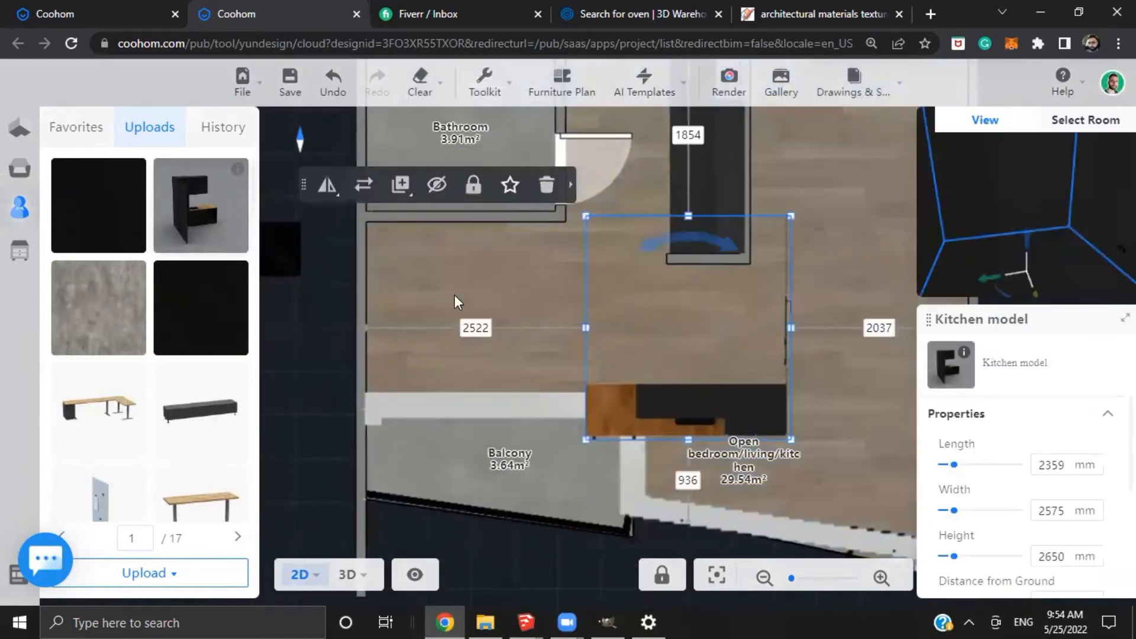
Nudge the kitchen model up the plan toward the bathroom and set its distance to the left outer wall to 0 mm
key(Up)
key(Up)
key(Up)
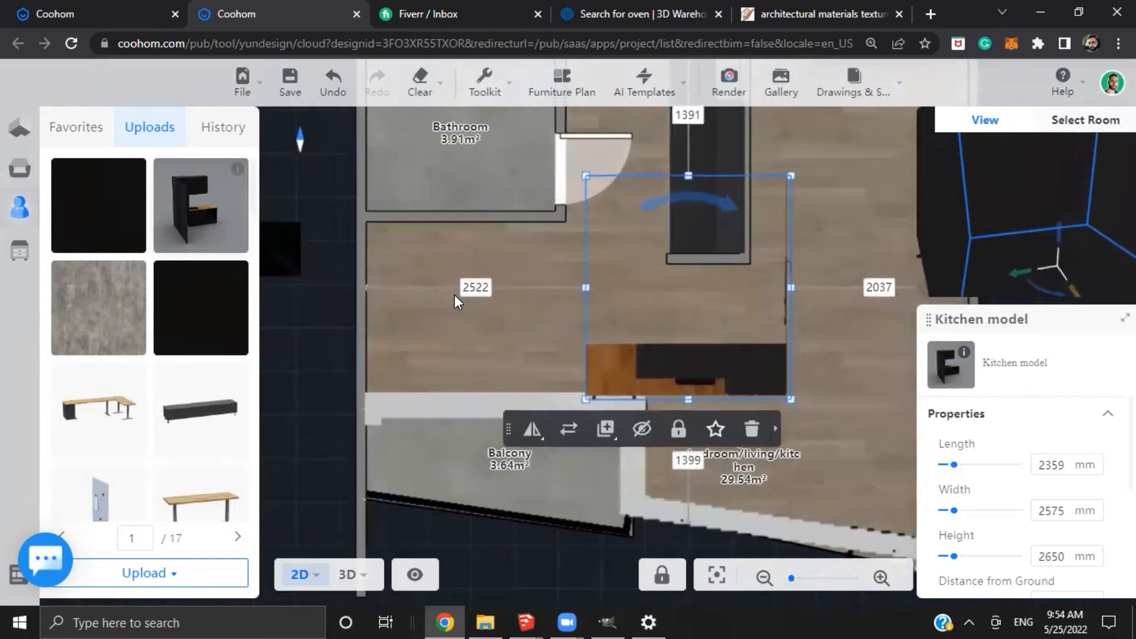
click(475, 262)
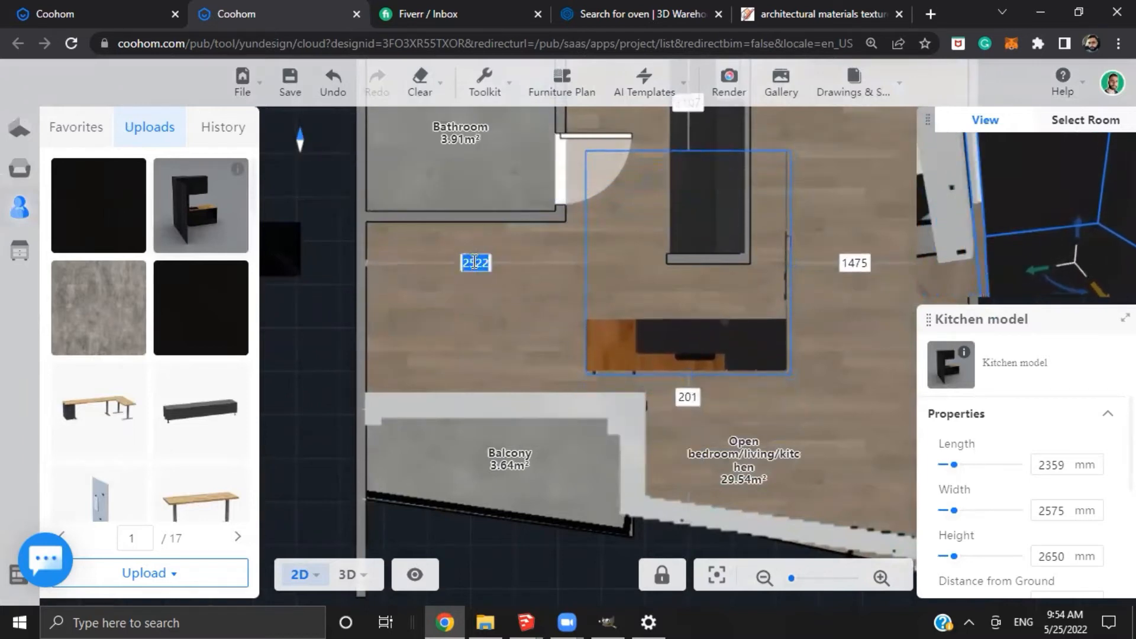
text(0)
key(Return)
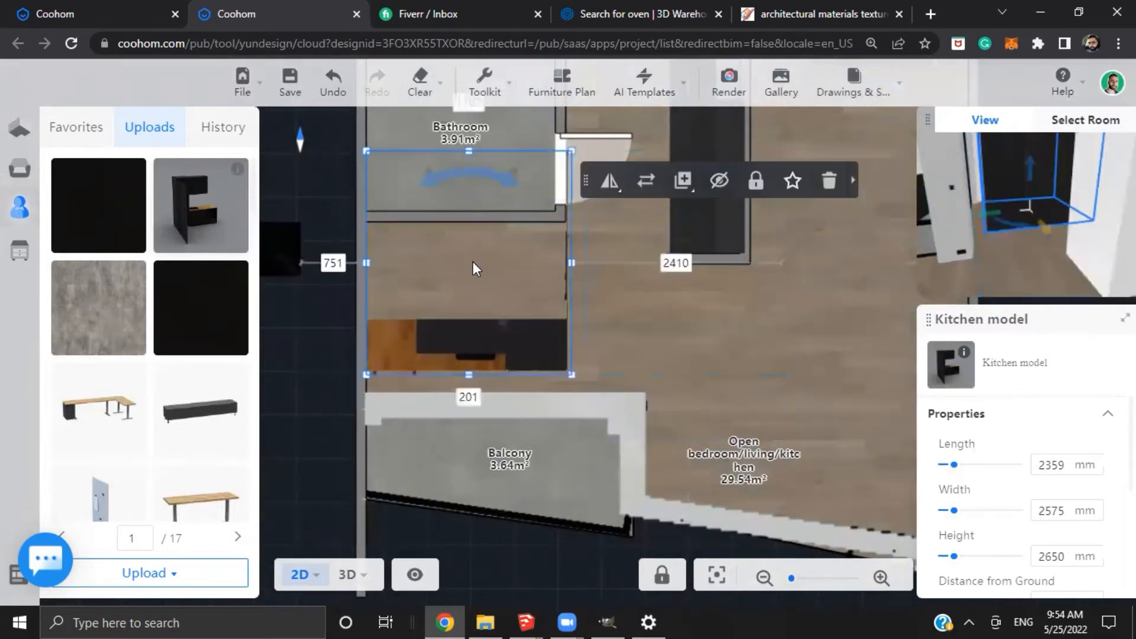
Set the kitchen model's distance to the bathroom's upper wall to 0 mm
drag(629, 287, 618, 383)
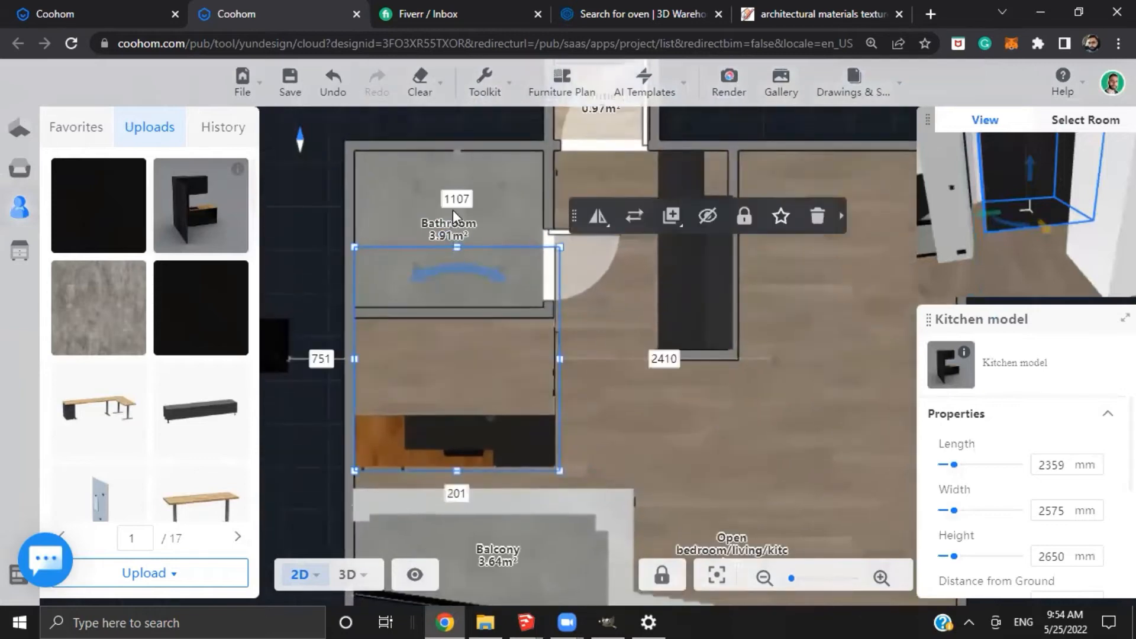
click(457, 200)
text(0)
key(Return)
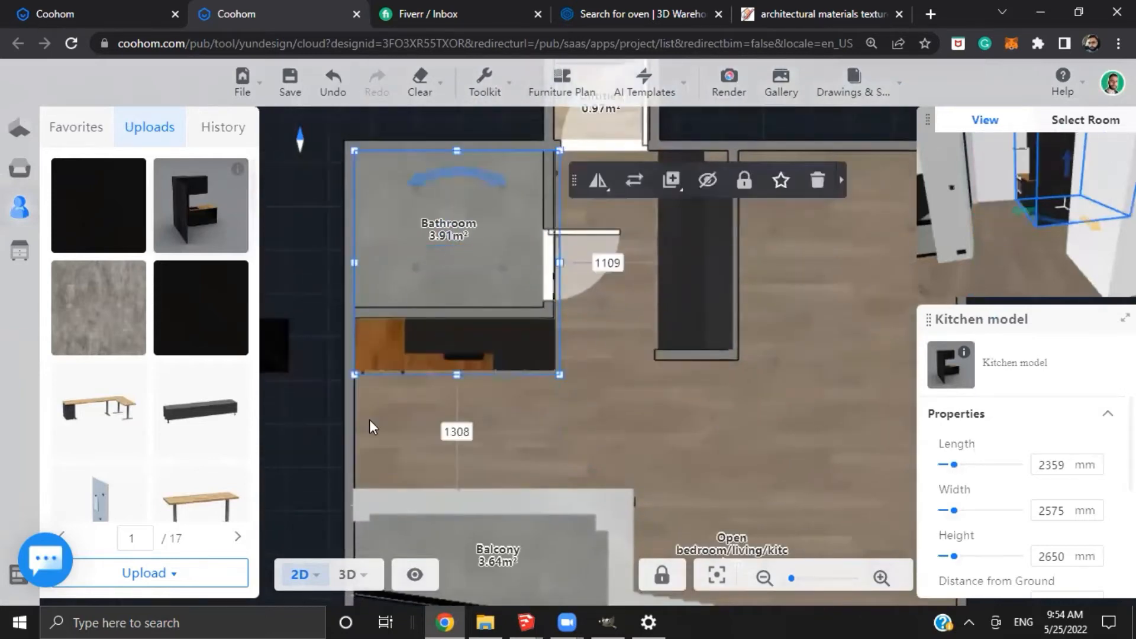
Inspect the placed kitchen model's countertop, oven and tall black panels in the 3D walk view
click(347, 574)
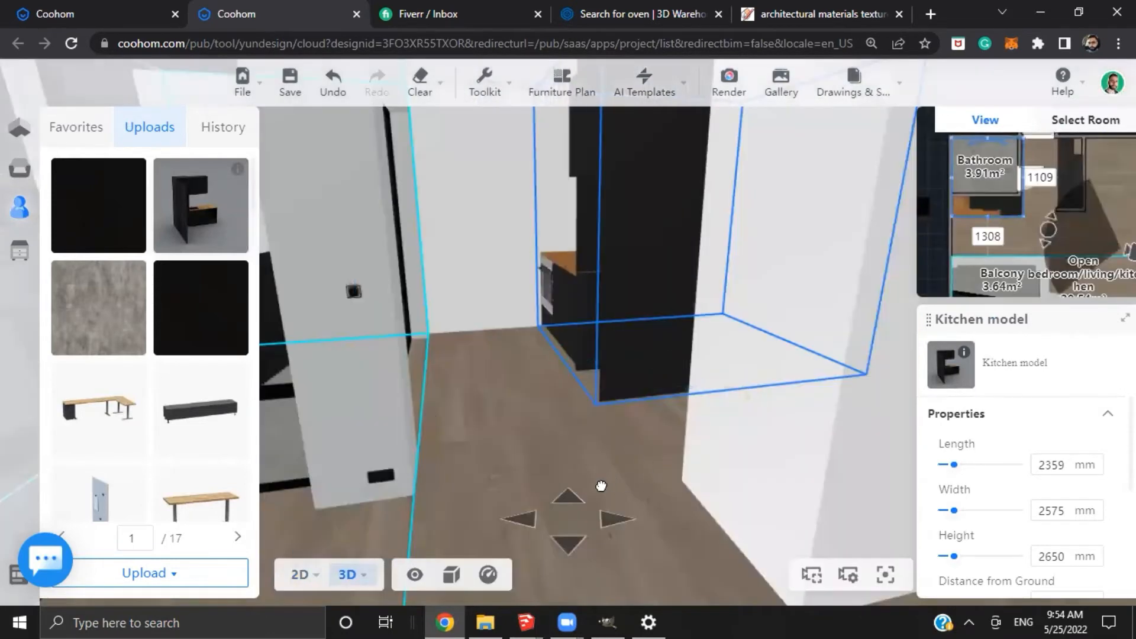
key(w)
mouse_move(601, 486)
mouse_down()
mouse_move(484, 476)
mouse_move(398, 422)
mouse_move(611, 418)
mouse_move(610, 498)
mouse_up()
key(a)
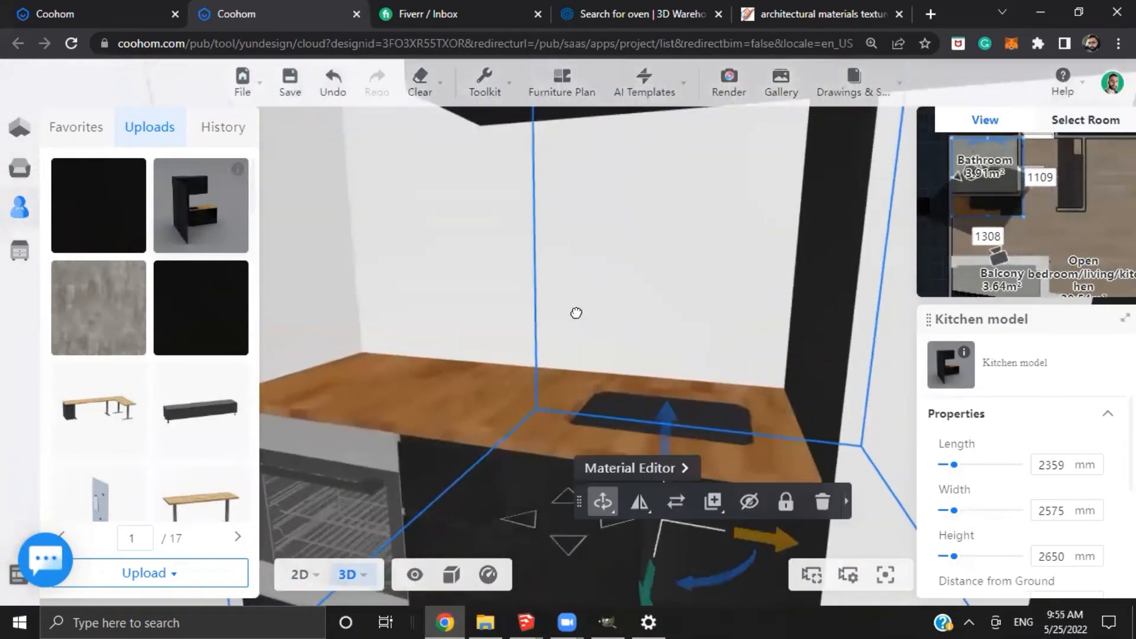
drag(576, 312, 414, 358)
click(559, 384)
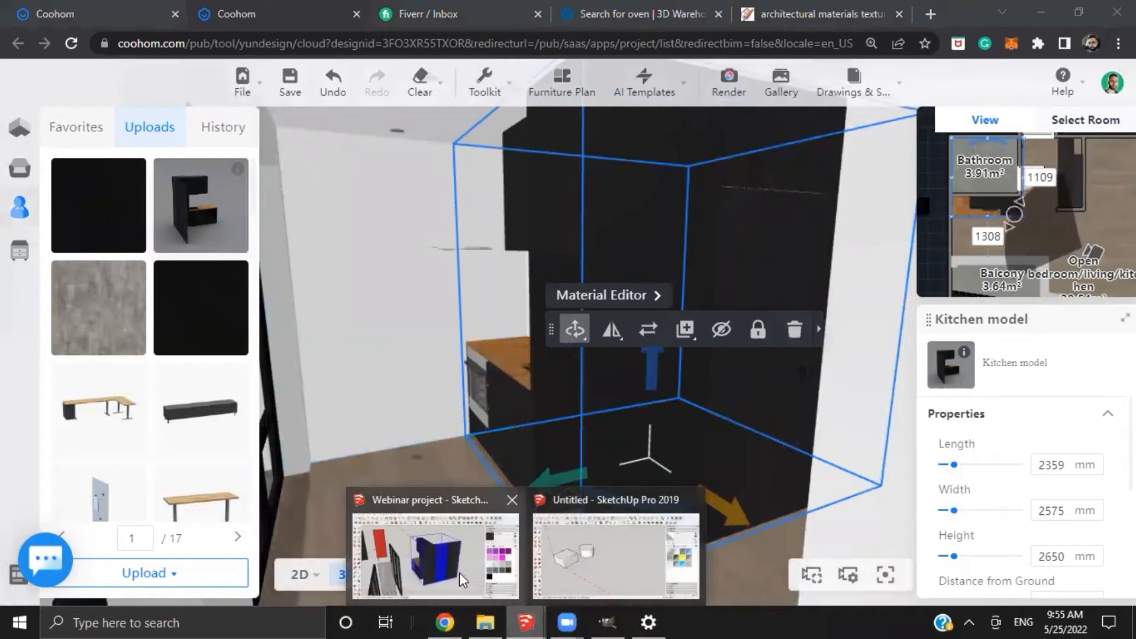
Switch to the Webinar project in SketchUp, bring the kitchen model into view and clear the selection
click(462, 579)
scroll(420, 314, up, 2)
middle_drag(473, 325, 663, 349)
scroll(267, 243, up, 2)
mouse_move(266, 243)
middle_down()
mouse_move(337, 276)
mouse_move(439, 249)
middle_up()
scroll(276, 370, down, 3)
shift+middle_drag(276, 370, 444, 314)
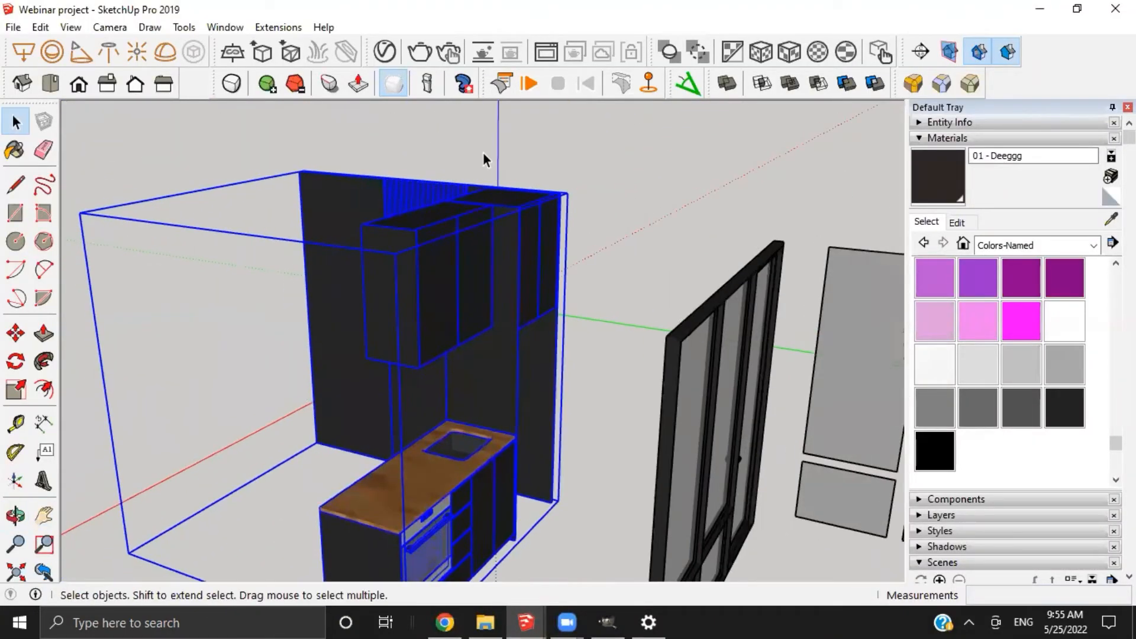
click(484, 151)
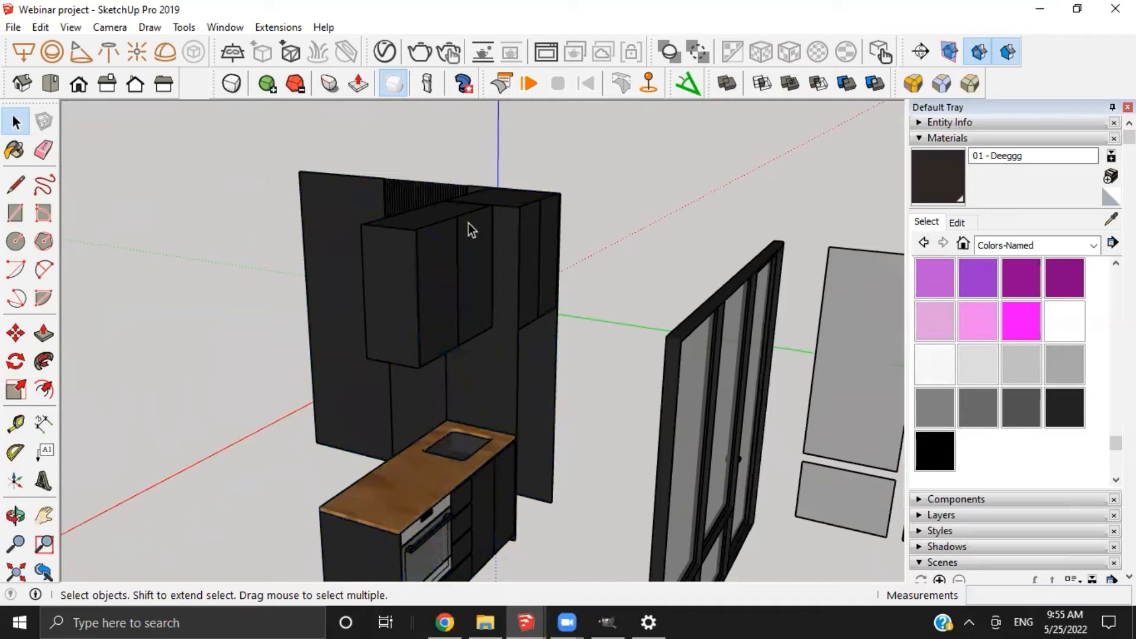
Open the upper wall cabinet for editing at its underside and start copying its long bottom edge inward
scroll(425, 282, up, 2)
middle_drag(425, 281, 630, 186)
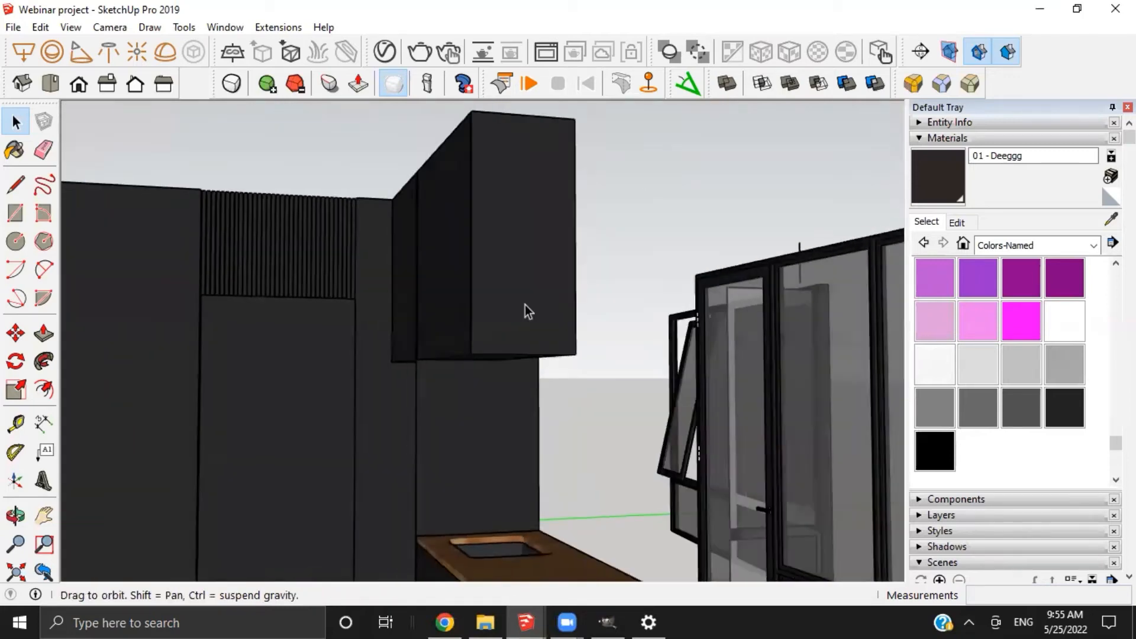
scroll(432, 306, up, 3)
middle_drag(433, 305, 413, 275)
scroll(392, 235, up, 2)
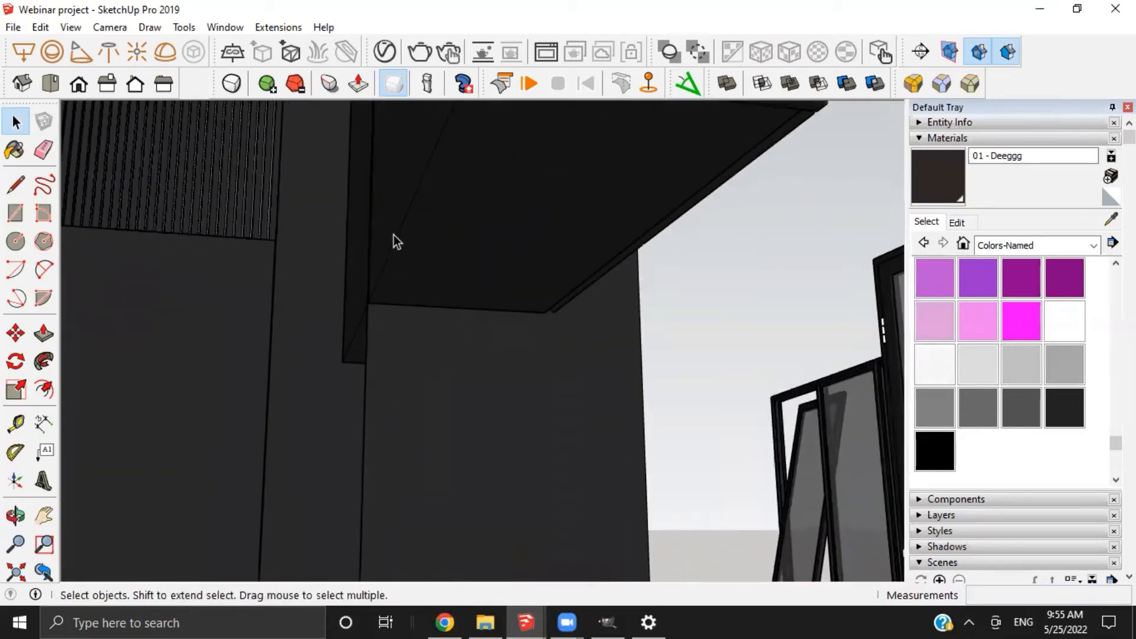
shift+middle_drag(392, 236, 373, 324)
scroll(426, 353, up, 1)
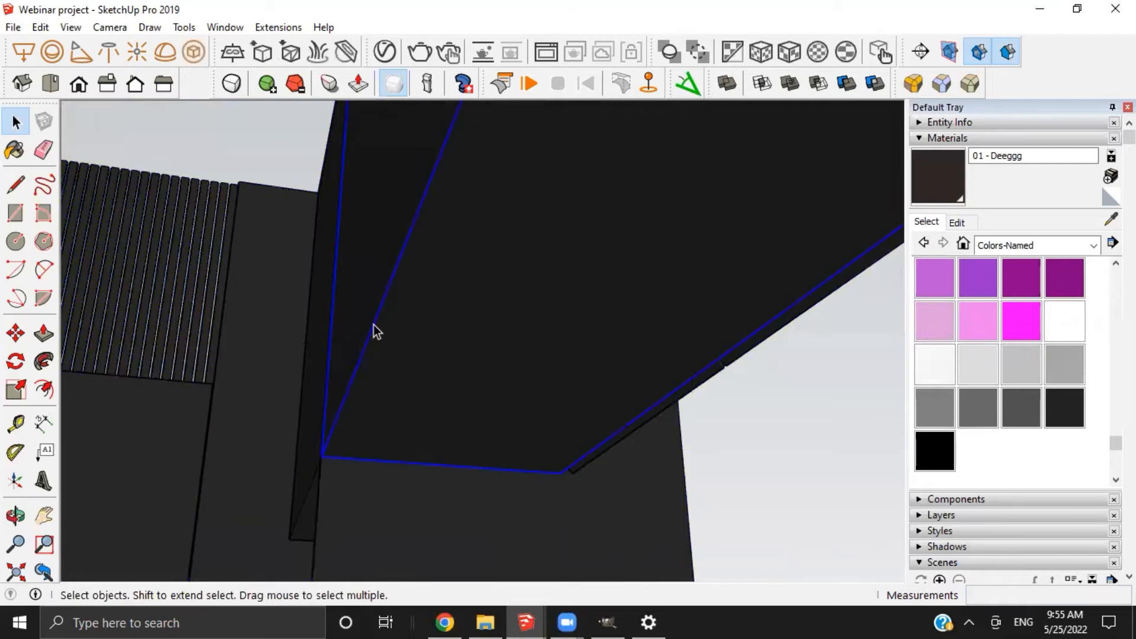
double_click(374, 331)
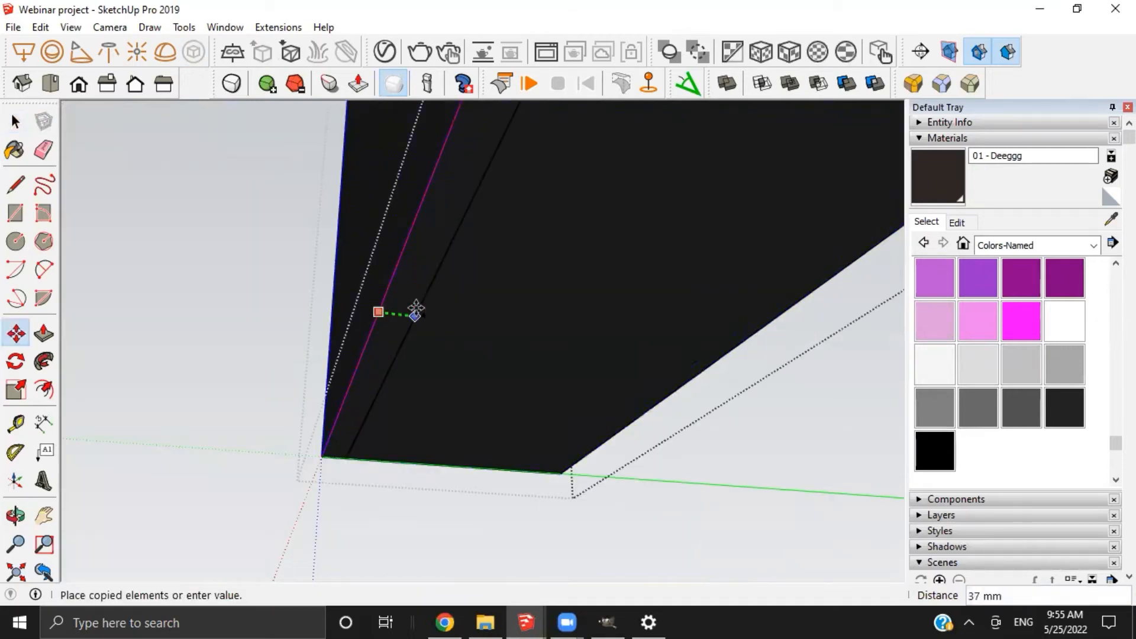
Try to move the upper cabinet's long bottom edge about 29 mm inward and undo the move
scroll(416, 311, down, 2)
middle_drag(427, 313, 539, 339)
key(space)
click(324, 340)
double_click(499, 323)
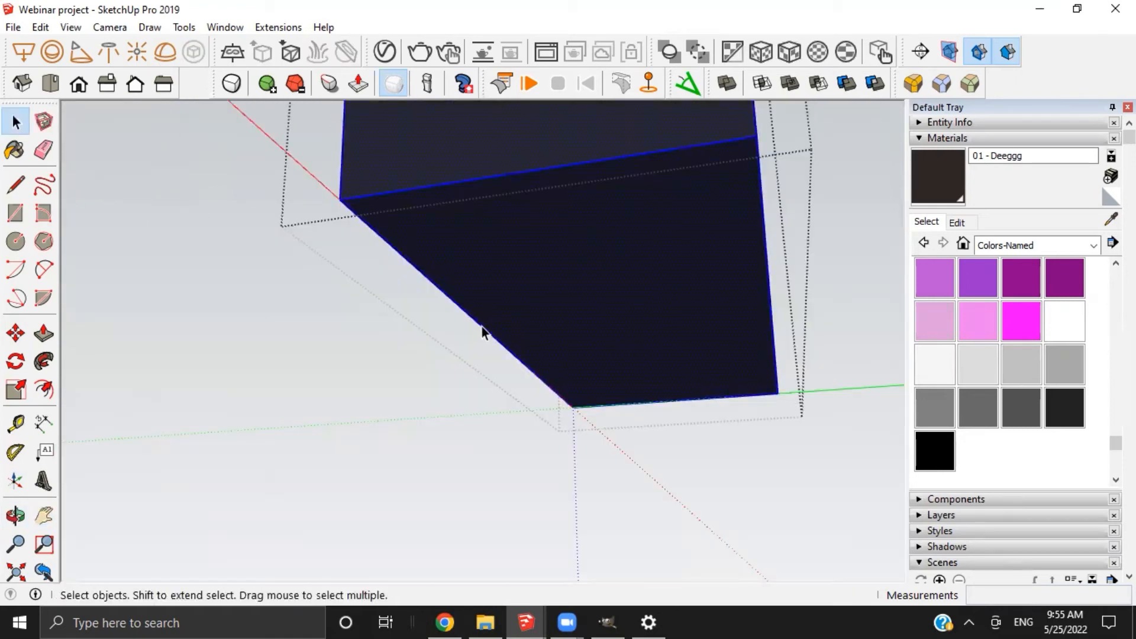
click(481, 326)
key(m)
click(483, 325)
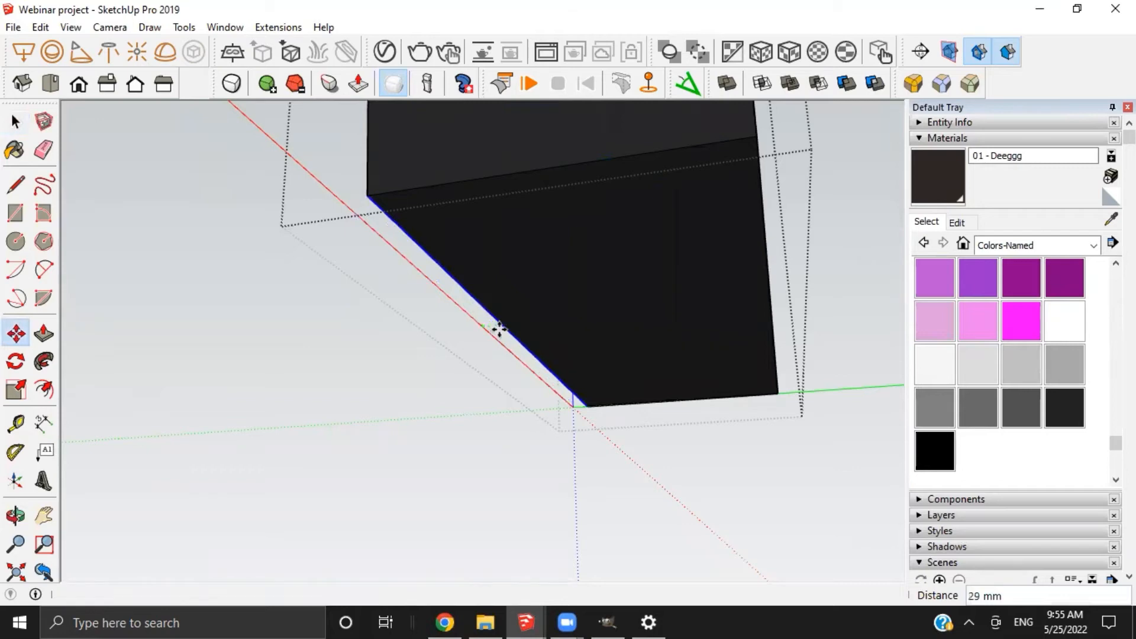
key(ctrl+z)
Copy the upper cabinet's long bottom edge about 29 mm inward and push the resulting strip 30 mm to form a groove
key(space)
middle_drag(480, 333, 672, 269)
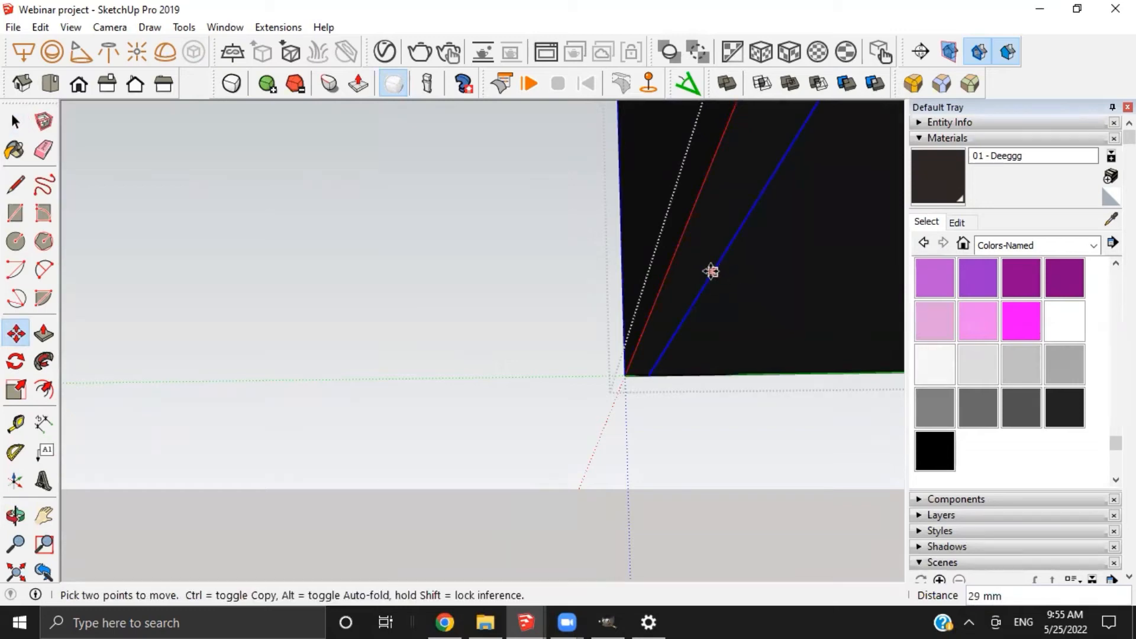
key(space)
key(p)
click(693, 268)
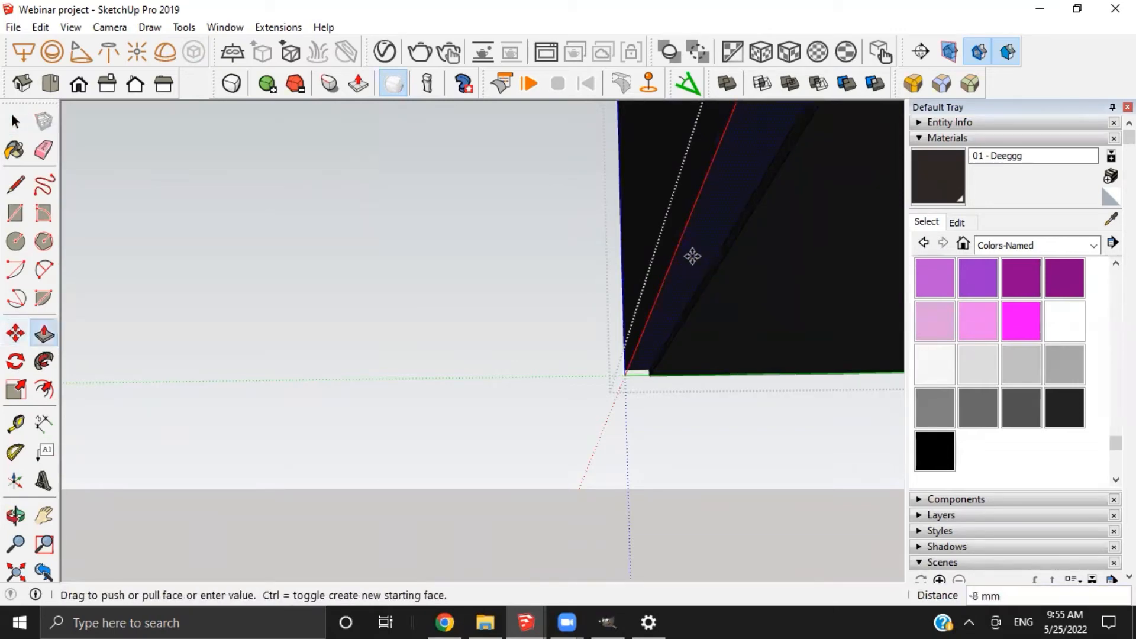
text(30)
key(Return)
Push the side face of the groove under the upper cabinet by 10 mm to widen it
middle_drag(687, 225, 641, 354)
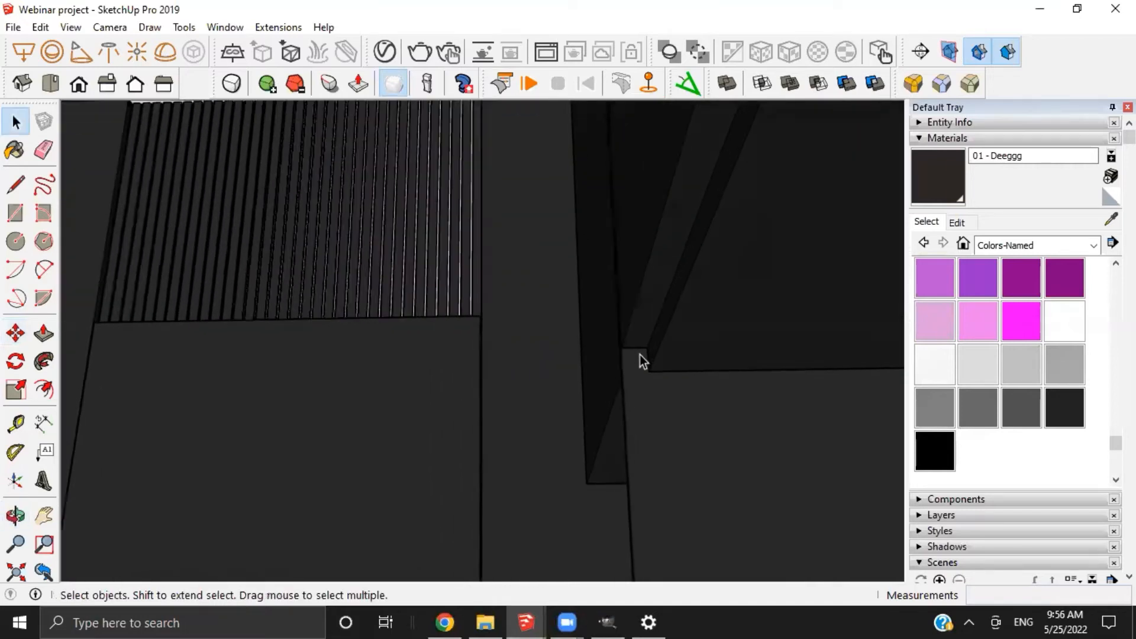
scroll(640, 354, up, 3)
triple_click(678, 331)
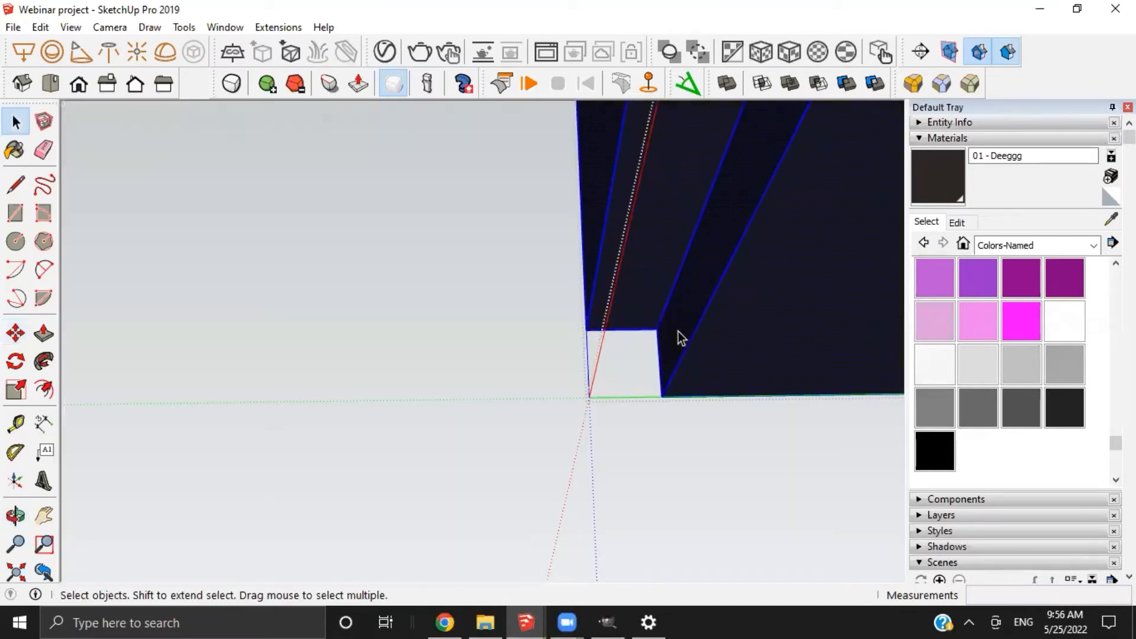
key(p)
drag(678, 331, 691, 328)
text(10)
key(Return)
Draw a circle of about 15 mm radius at the end of the cabinet groove, group it and open the group
key(space)
click(609, 368)
scroll(619, 376, up, 1)
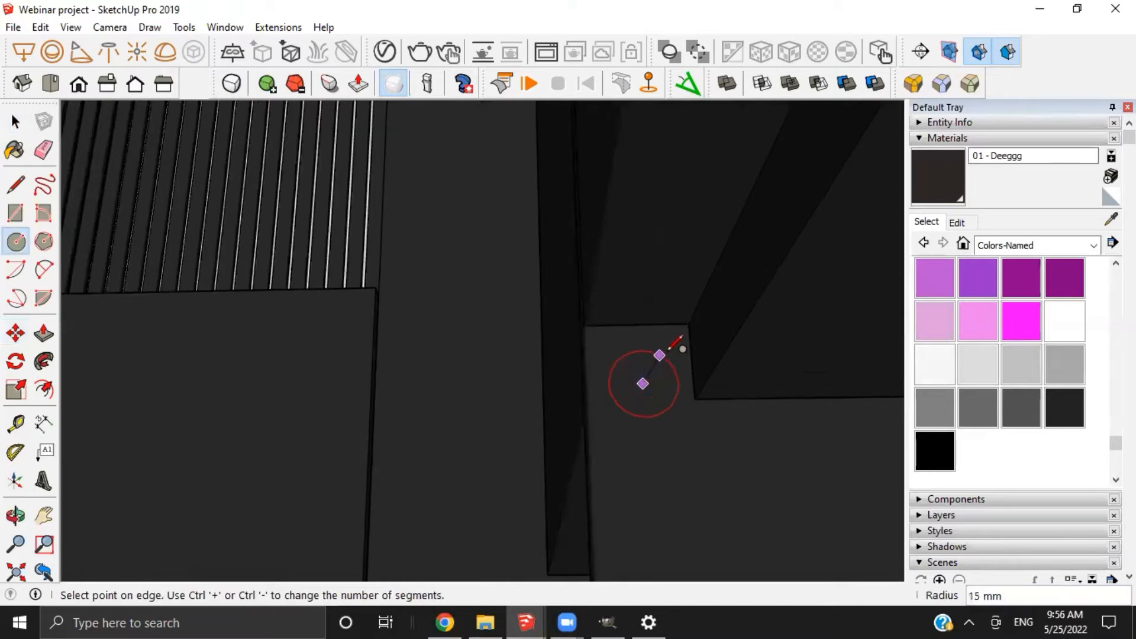
double_click(640, 381)
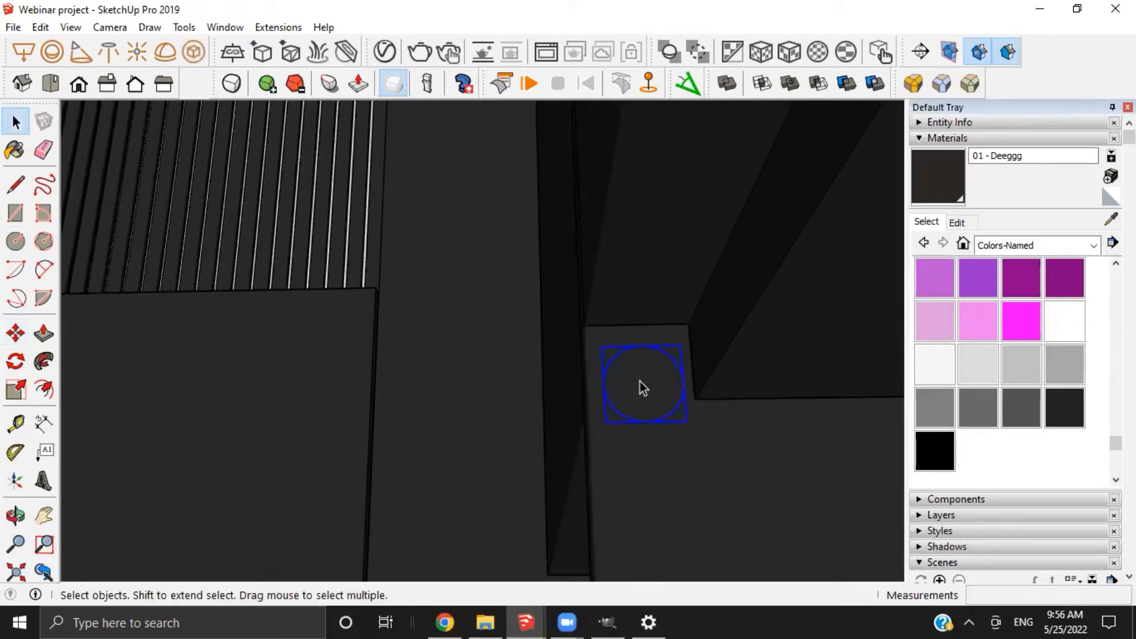
Extrude the grouped circle about 1001 mm into a tube running along the length of the cabinet groove
scroll(640, 378, down, 4)
key(p)
drag(640, 380, 737, 287)
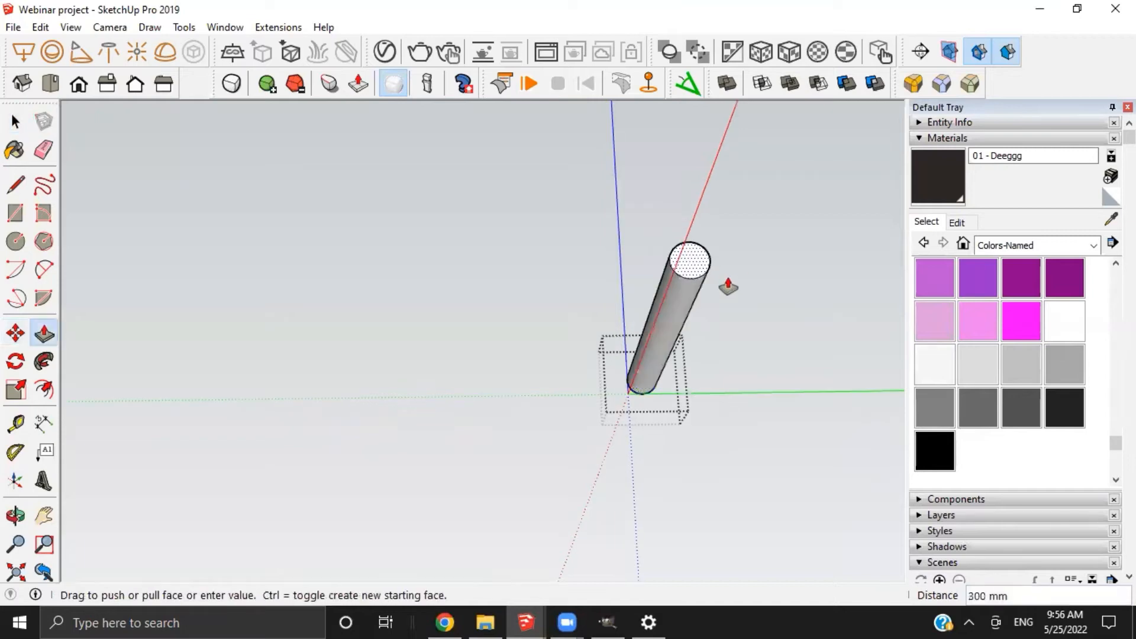
key(h)
scroll(727, 253, down, 1)
middle_drag(727, 253, 734, 325)
scroll(734, 324, down, 3)
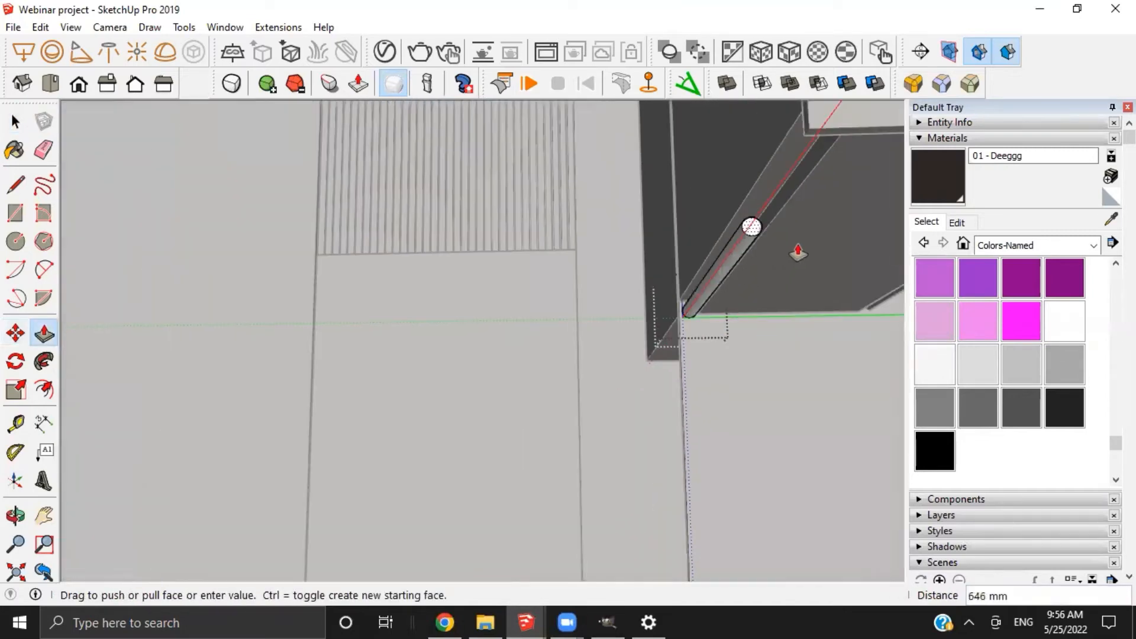
scroll(799, 252, down, 1)
scroll(794, 176, up, 2)
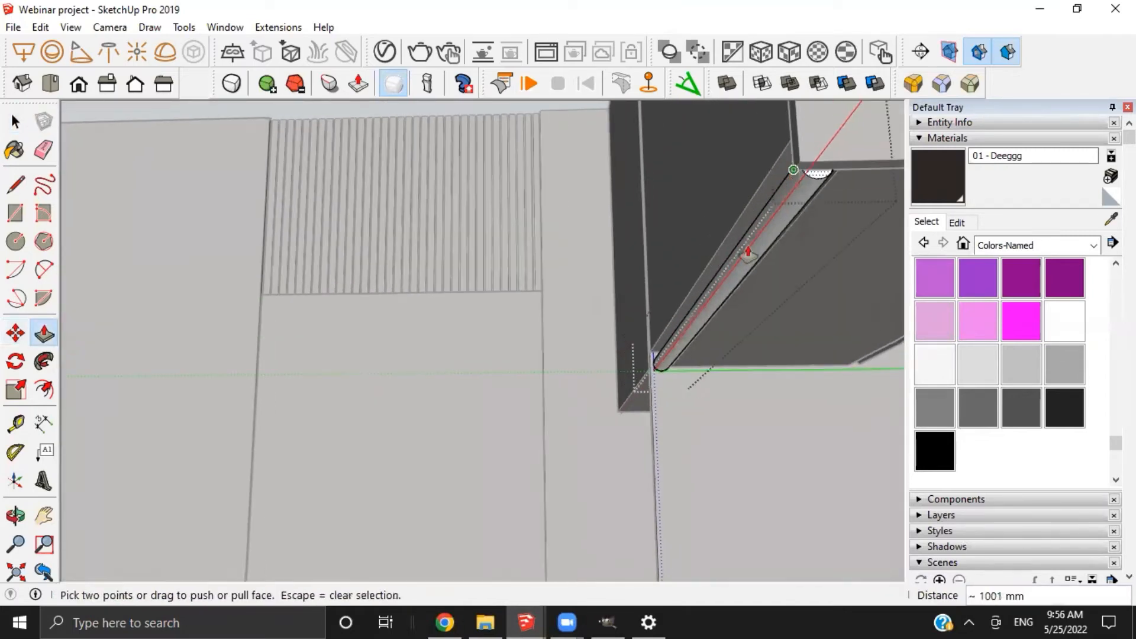
Leave the tube group and shift it slightly to adjust its fit in the groove under the upper cabinet
middle_drag(740, 255, 541, 251)
key(space)
click(544, 254)
mouse_move(544, 193)
middle_down()
mouse_move(559, 177)
mouse_move(527, 195)
middle_up()
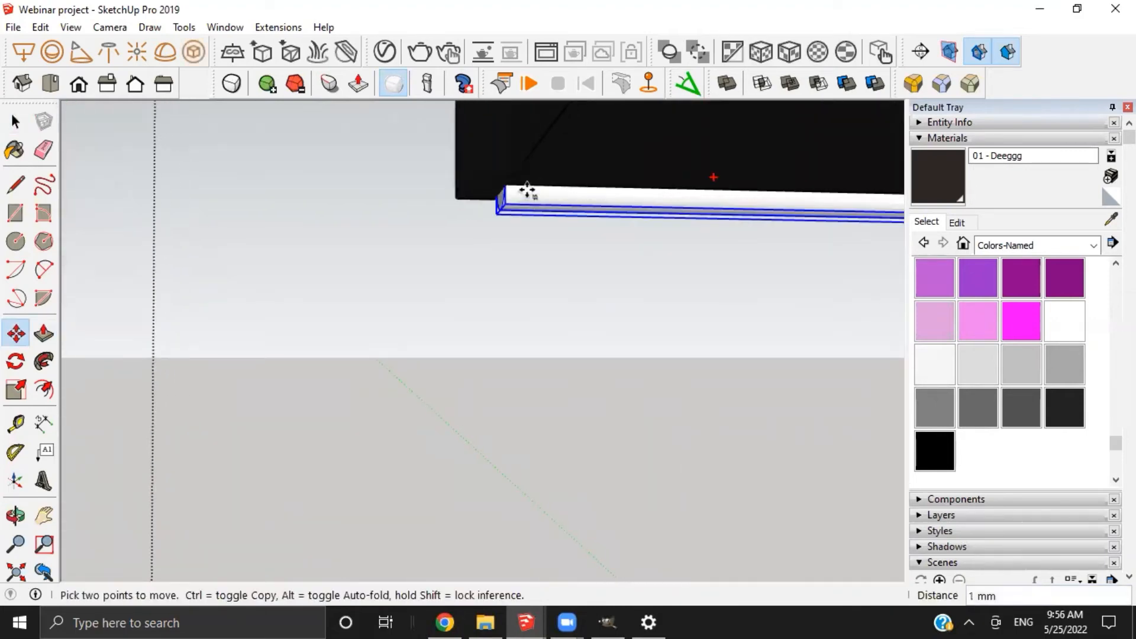
key(space)
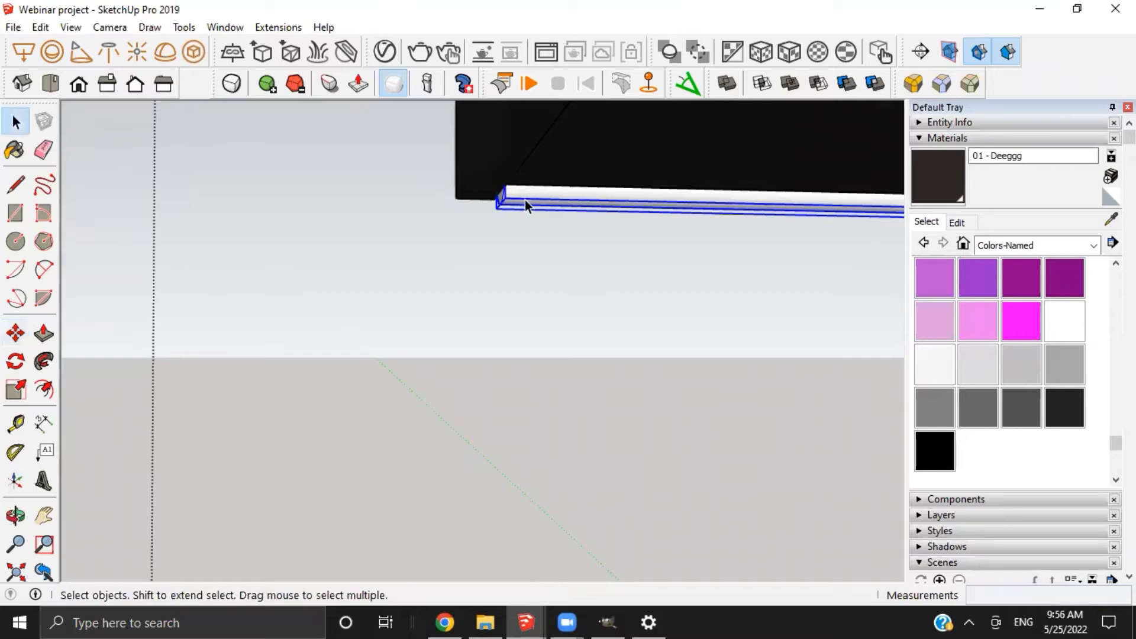
Paint all faces of the tube in the groove under the upper cabinet with the 0056_Yellow colour and leave its group
triple_click(524, 200)
scroll(1068, 350, down, 1)
scroll(1067, 349, up, 3)
scroll(1066, 353, up, 5)
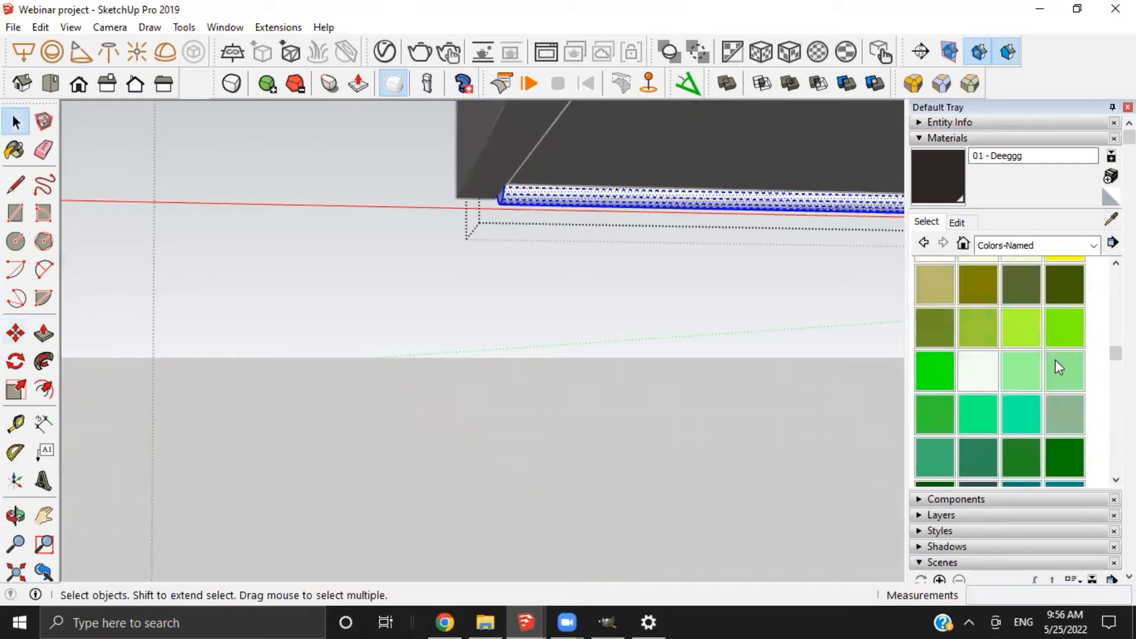
click(1061, 429)
click(538, 184)
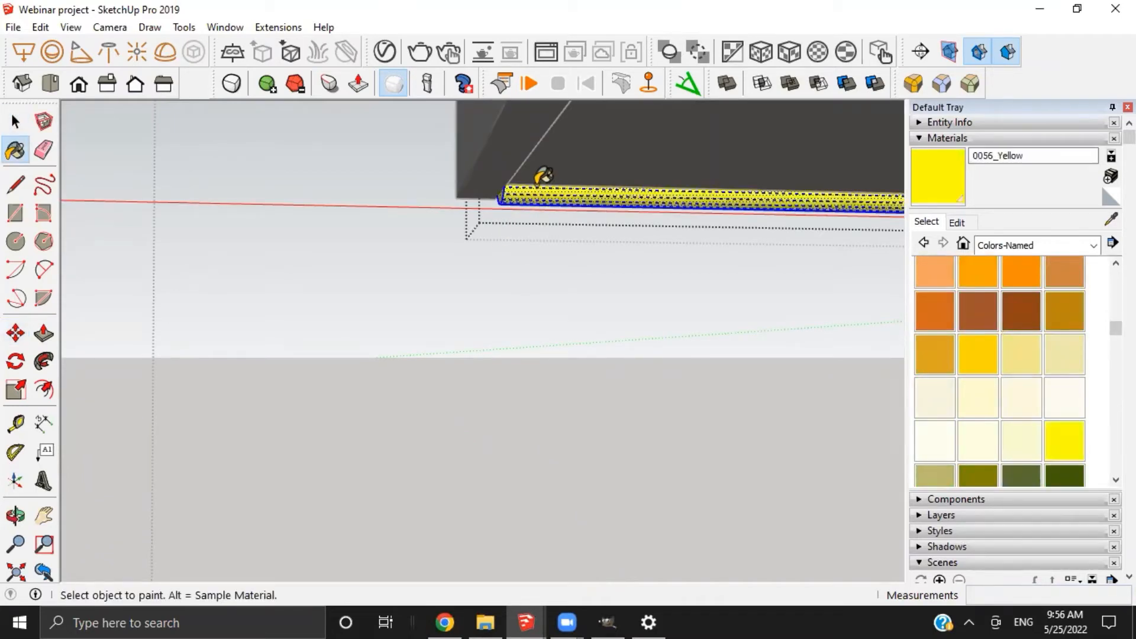
key(Escape)
middle_drag(539, 201, 562, 195)
scroll(576, 235, down, 5)
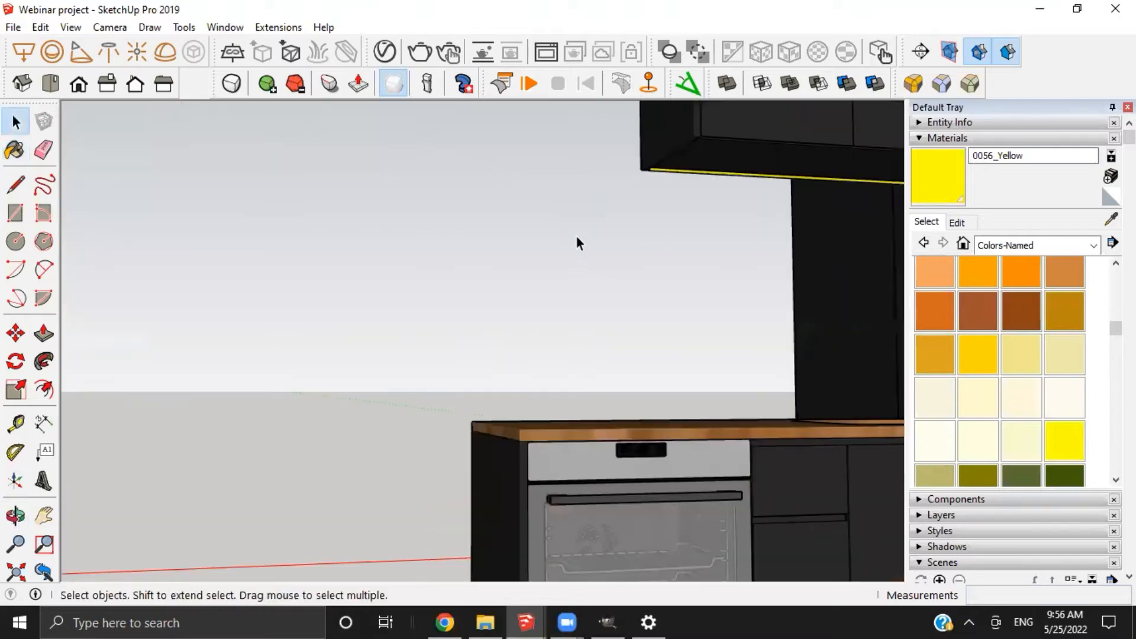
Save the whole kitchen component as Kitchen model in the webinar 2 folder, replacing the existing file
middle_drag(678, 255, 756, 352)
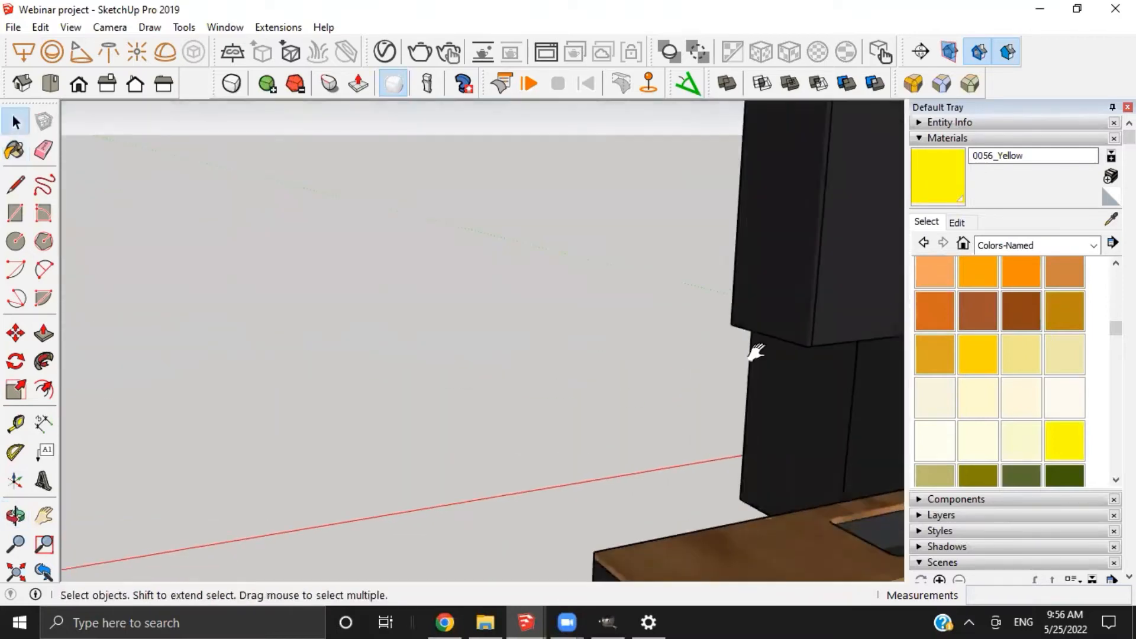
shift+middle_drag(768, 475, 346, 185)
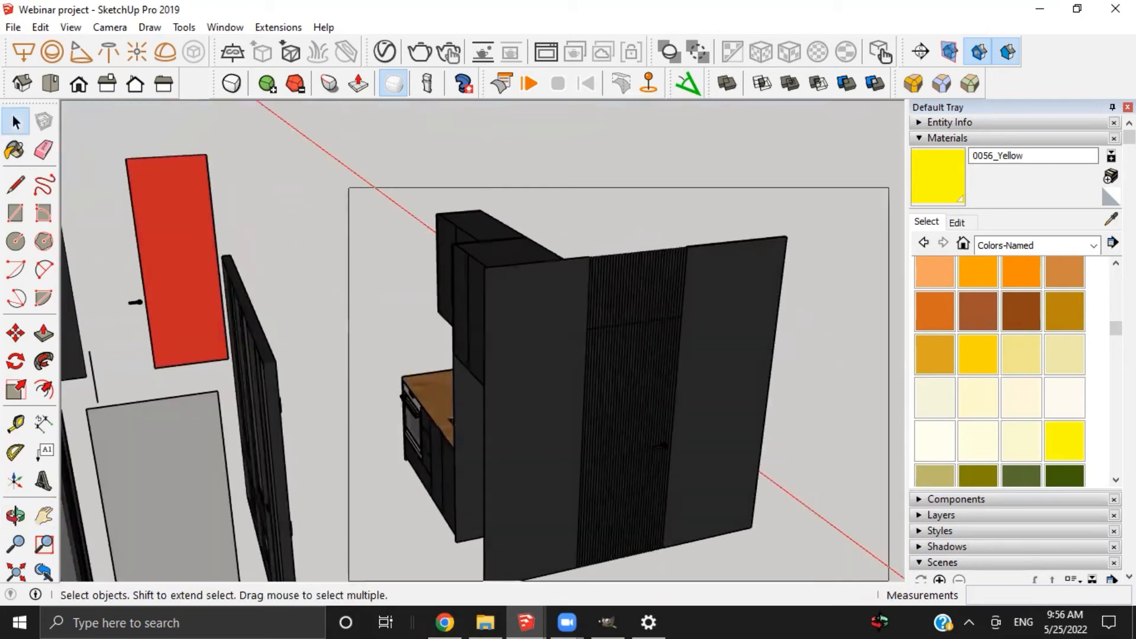
scroll(729, 499, down, 2)
shift+middle_drag(623, 439, 544, 351)
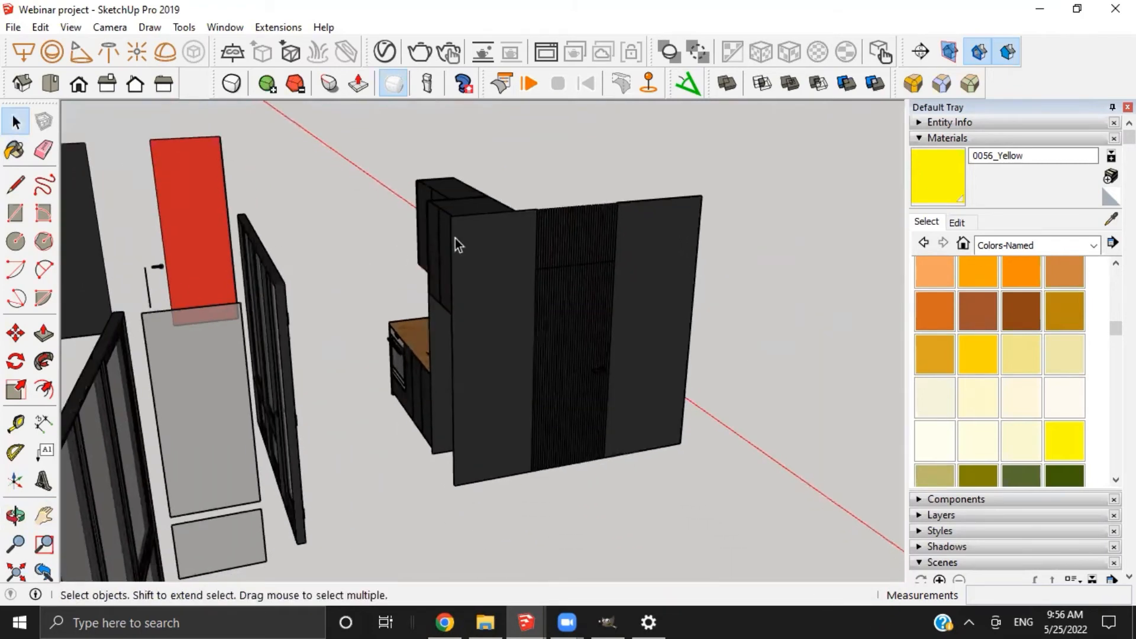
click(455, 238)
drag(321, 146, 833, 530)
scroll(450, 248, up, 6)
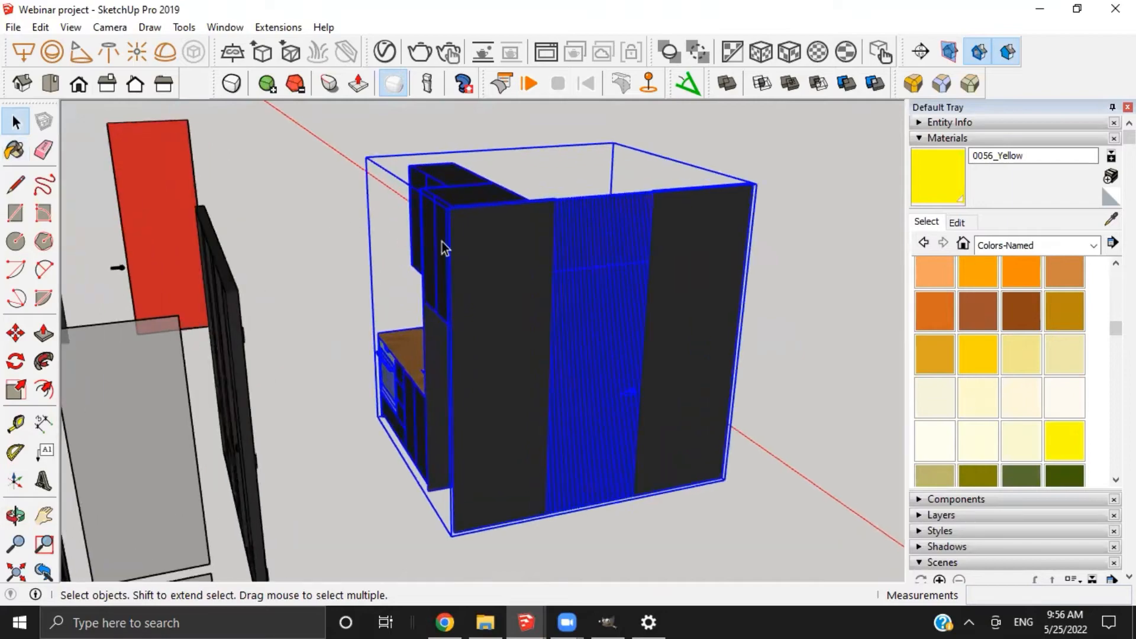
middle_drag(423, 228, 616, 266)
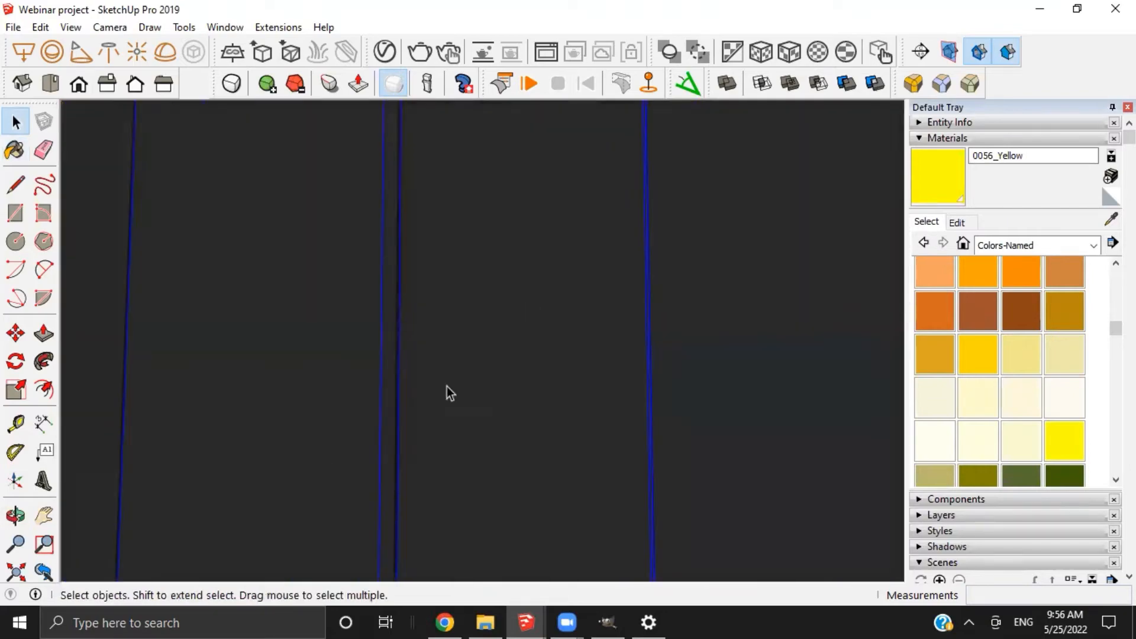
scroll(447, 392, down, 3)
shift+middle_drag(447, 392, 632, 456)
scroll(586, 363, down, 3)
scroll(631, 456, down, 5)
shift+middle_drag(538, 469, 597, 438)
right_click(548, 391)
click(673, 336)
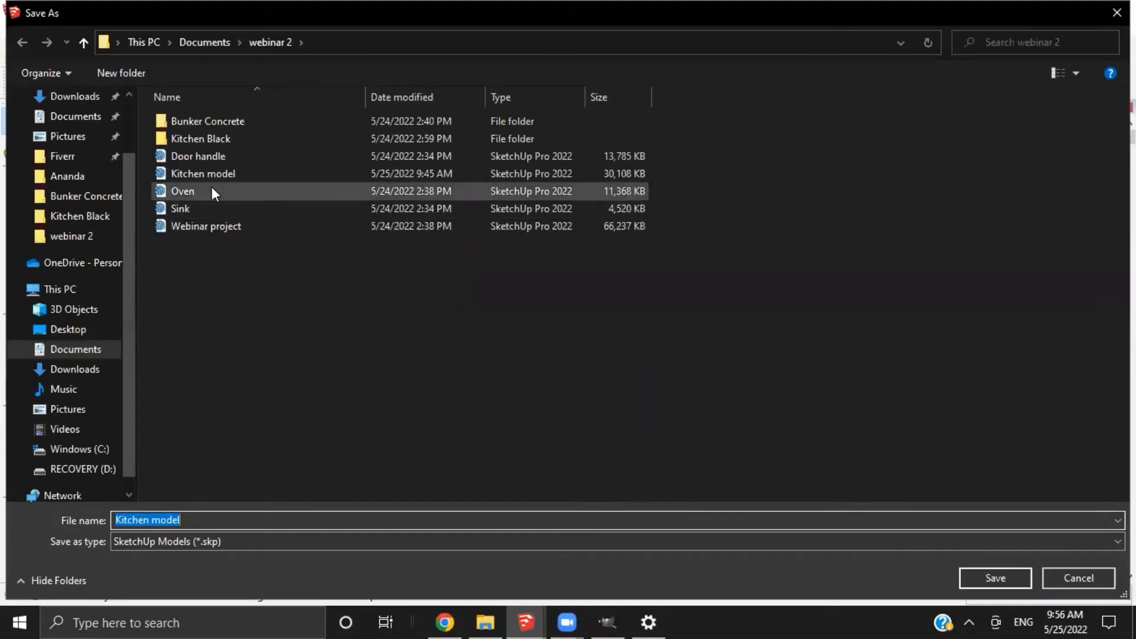
click(989, 573)
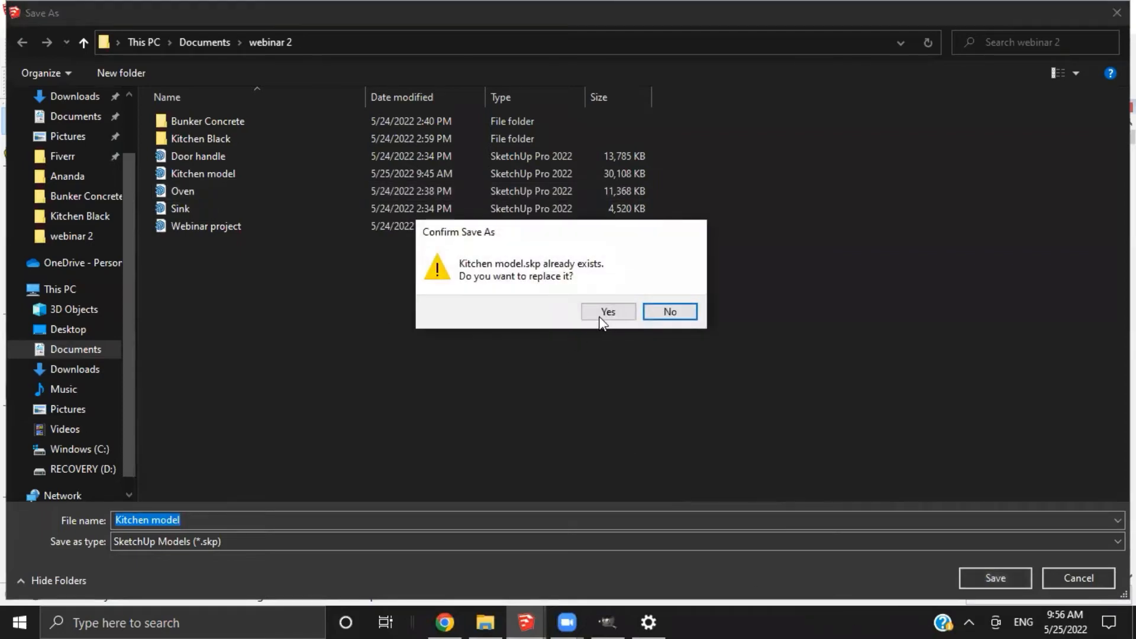
click(607, 313)
Switch to Coohom in the browser and delete the old Kitchen model from the Personal Library
click(447, 621)
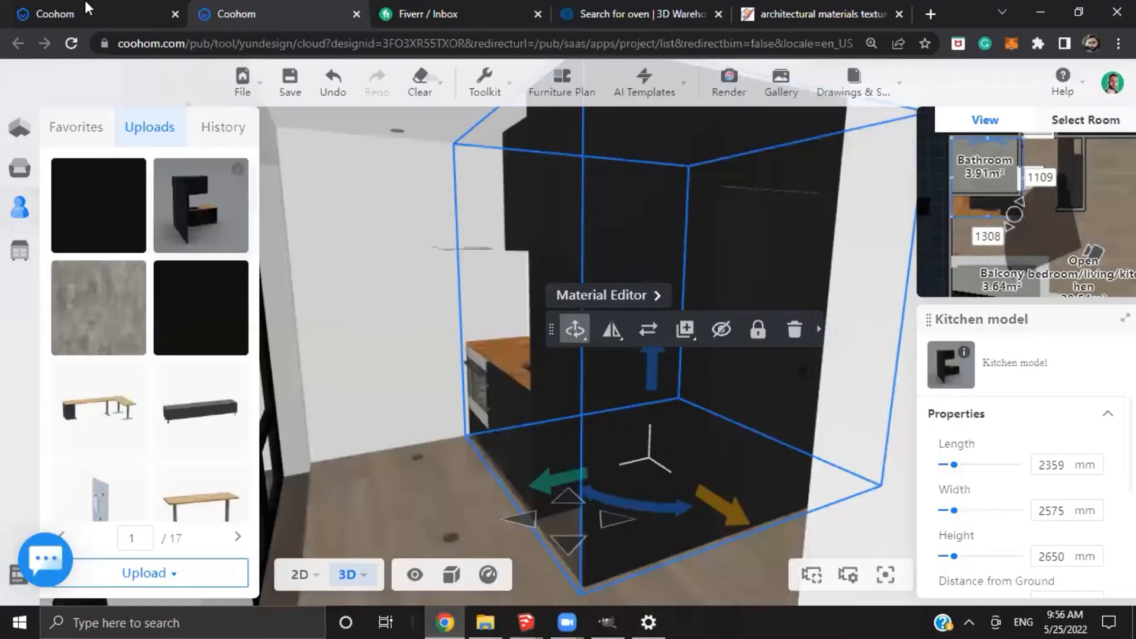
click(46, 10)
click(274, 189)
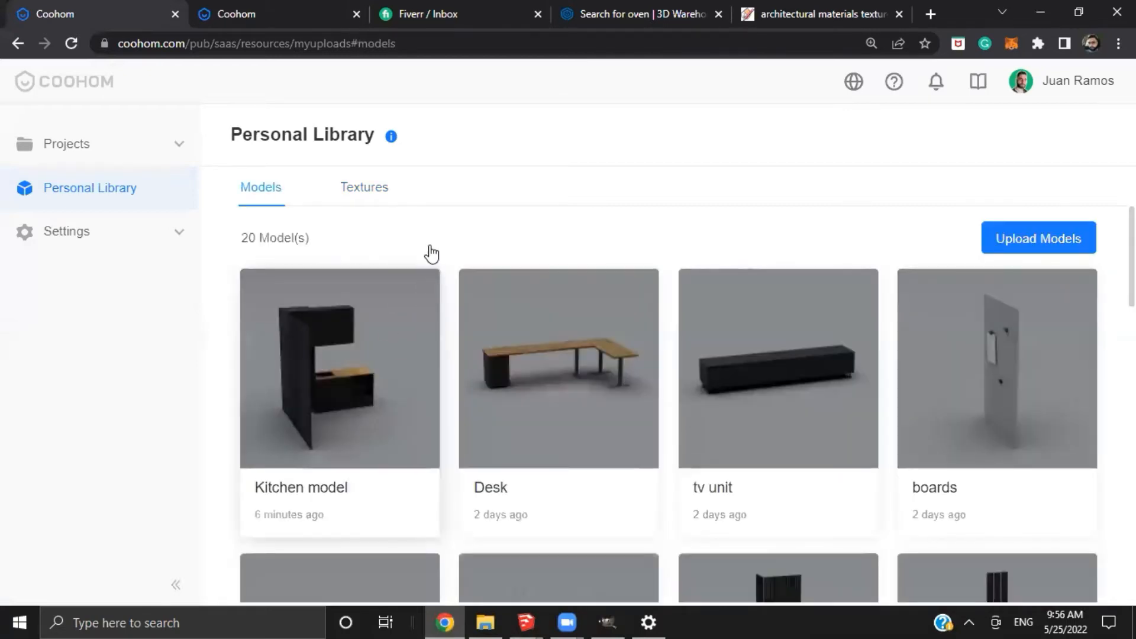
mouse_move(421, 287)
click(396, 346)
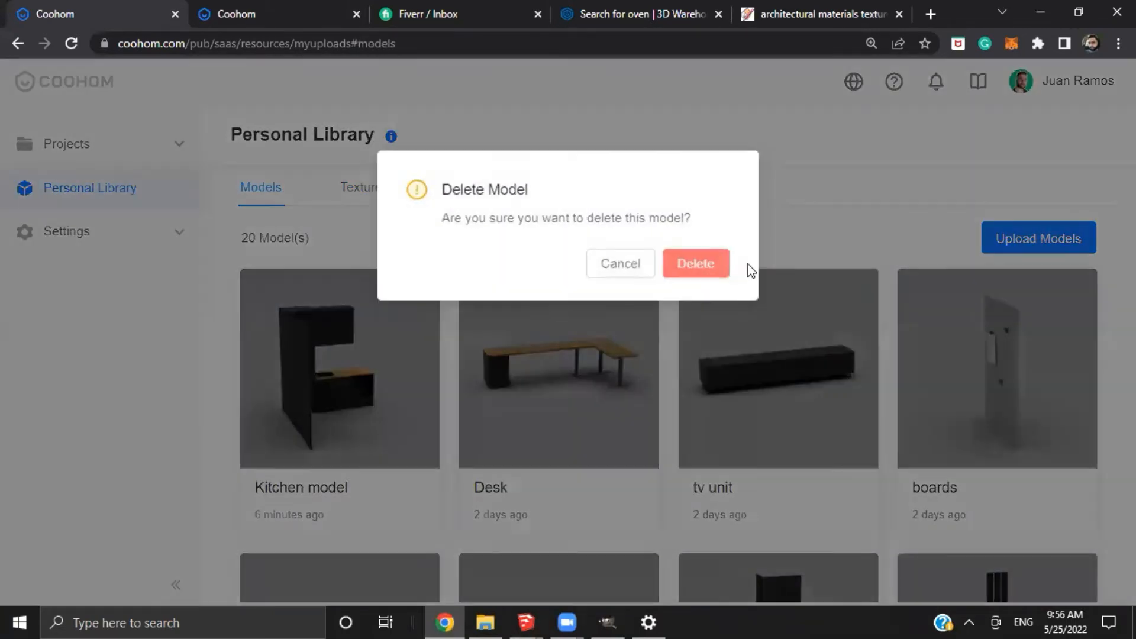
click(710, 262)
Start a model upload from the computer with the Kitchen model file in the Documents folder webinar 2
click(1010, 247)
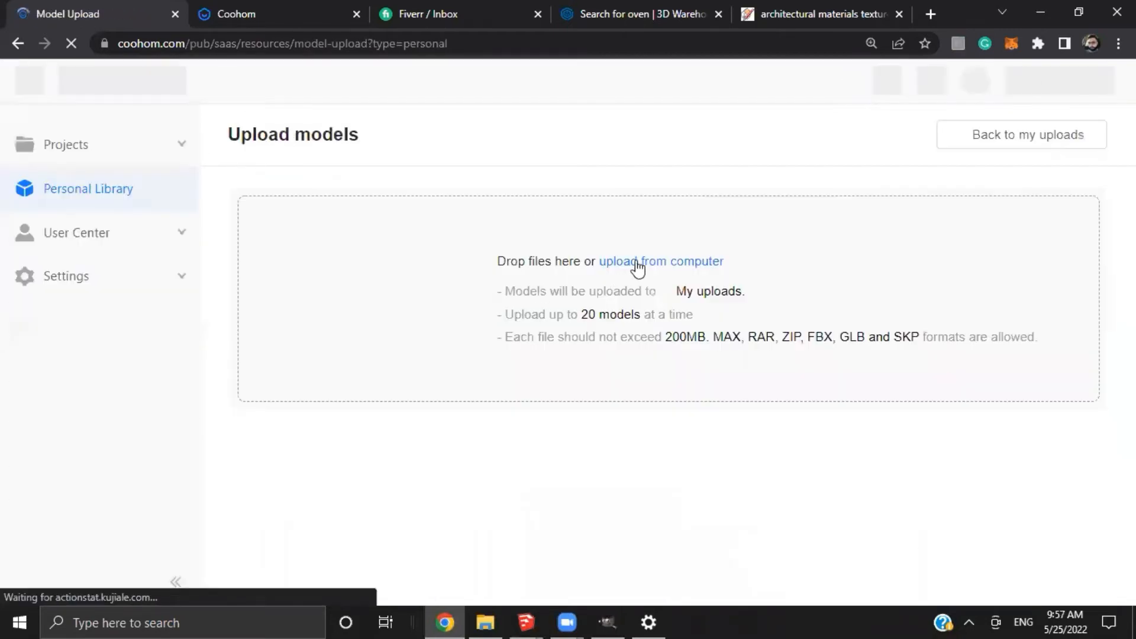
click(627, 262)
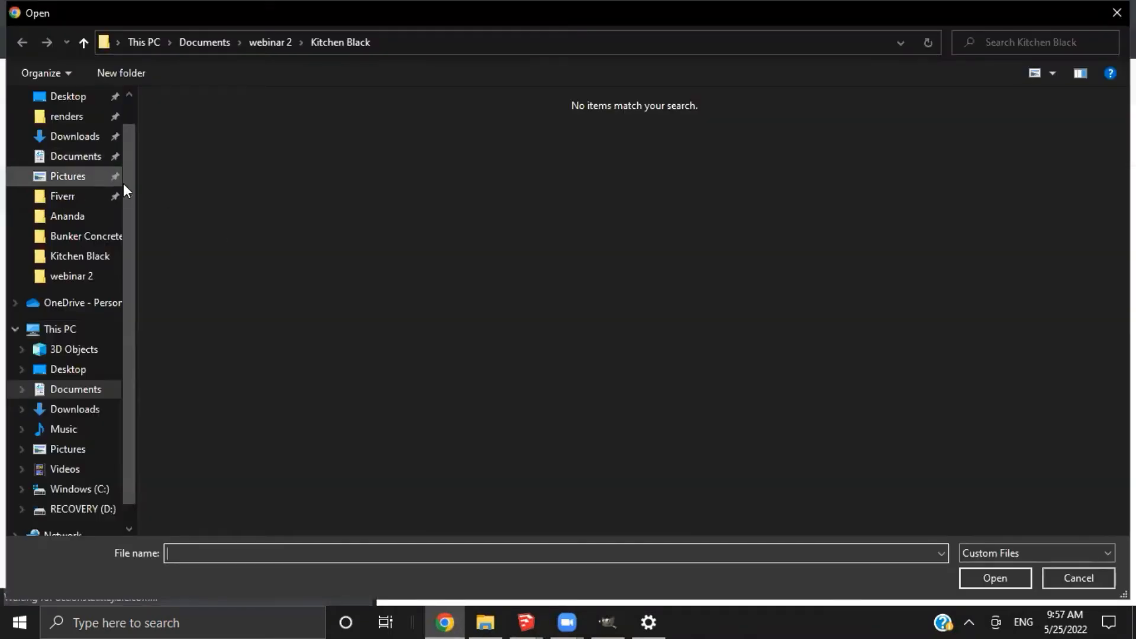
scroll(127, 195, down, 1)
scroll(101, 199, up, 1)
click(62, 154)
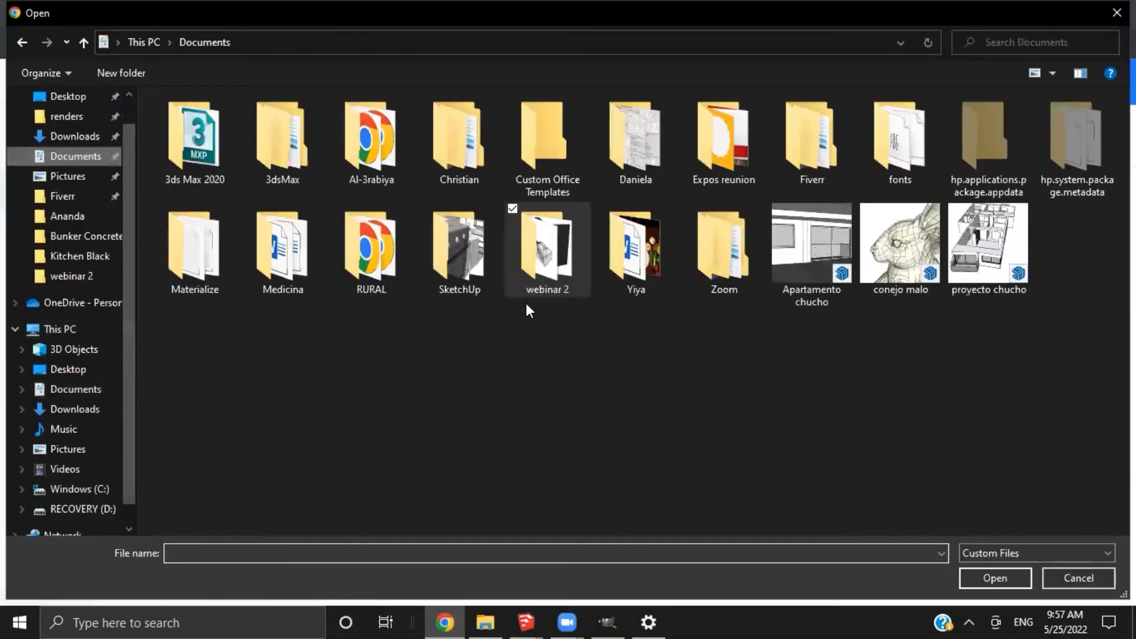
double_click(573, 254)
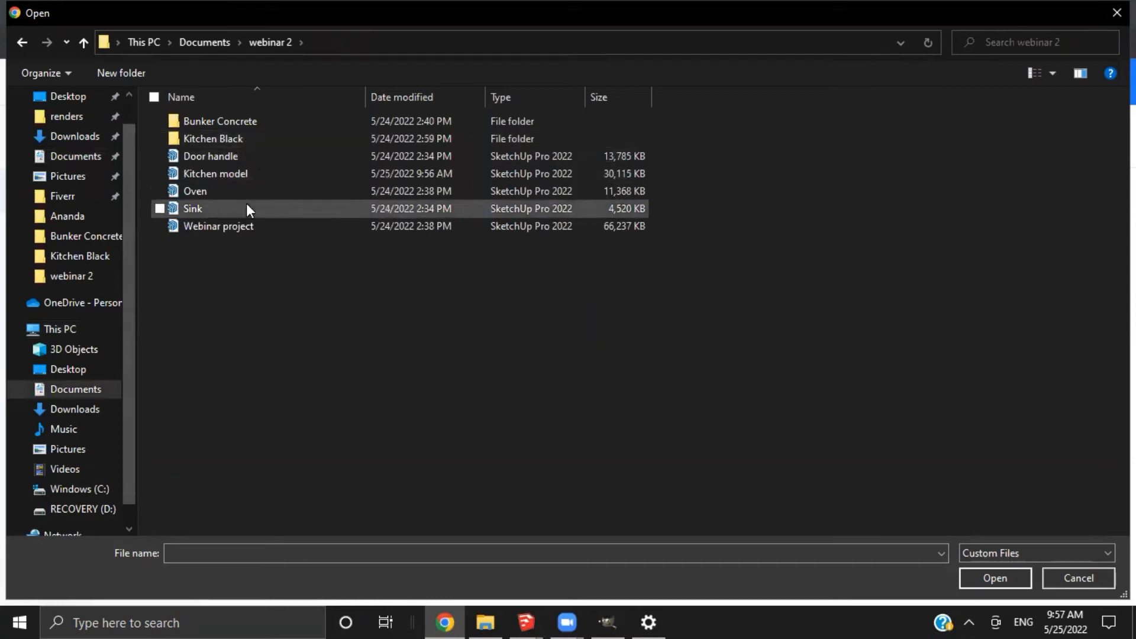
click(261, 172)
click(994, 577)
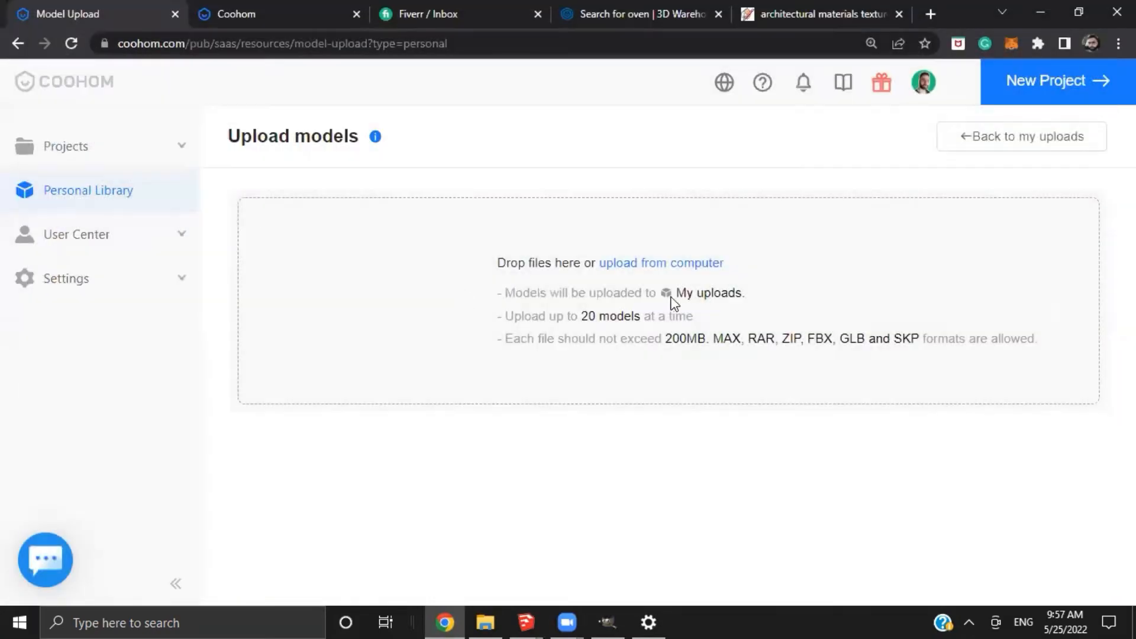
Set the model category of the uploading Kitchen model to Others
scroll(379, 377, down, 2)
click(378, 396)
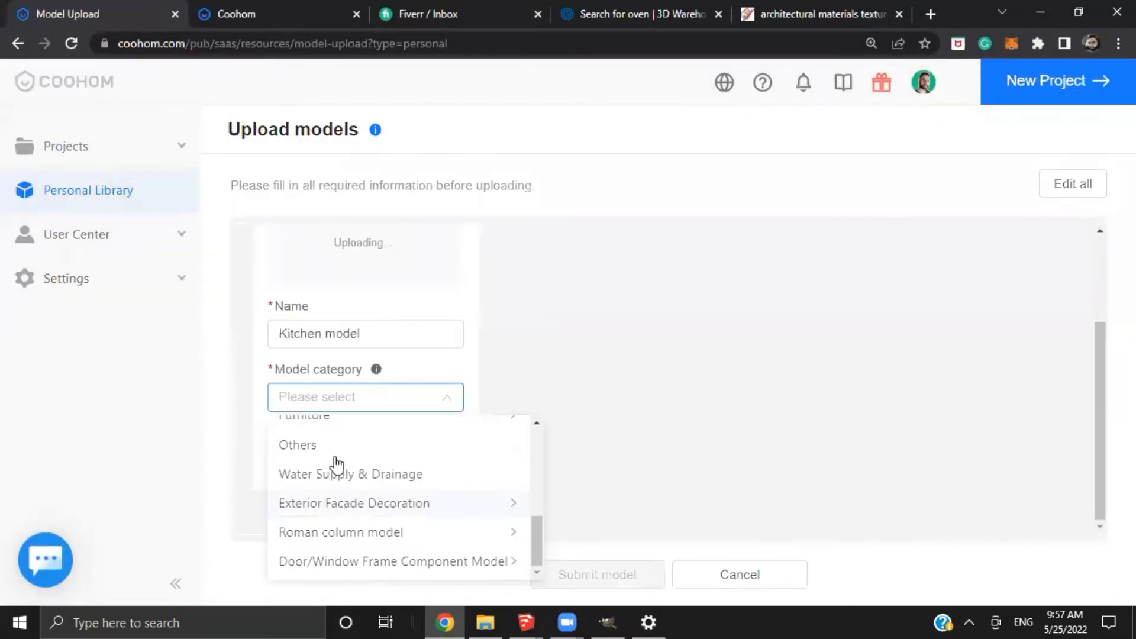
click(335, 459)
click(330, 470)
scroll(545, 421, up, 2)
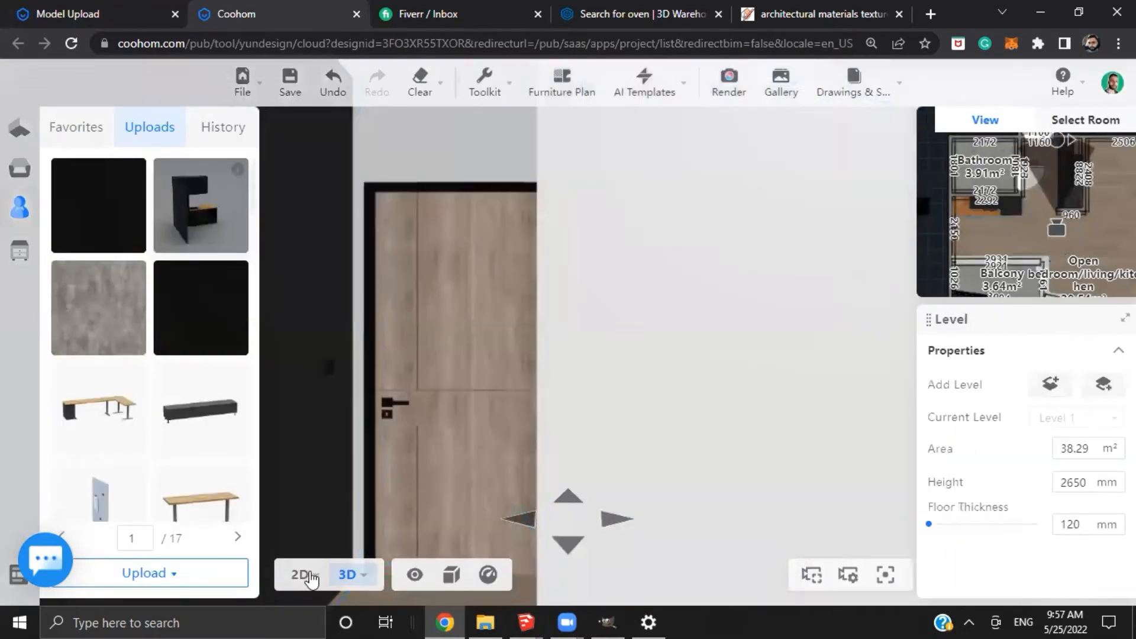
Try the Performance first mode for the apartment's 3D view and return it to Display First
mouse_move(488, 574)
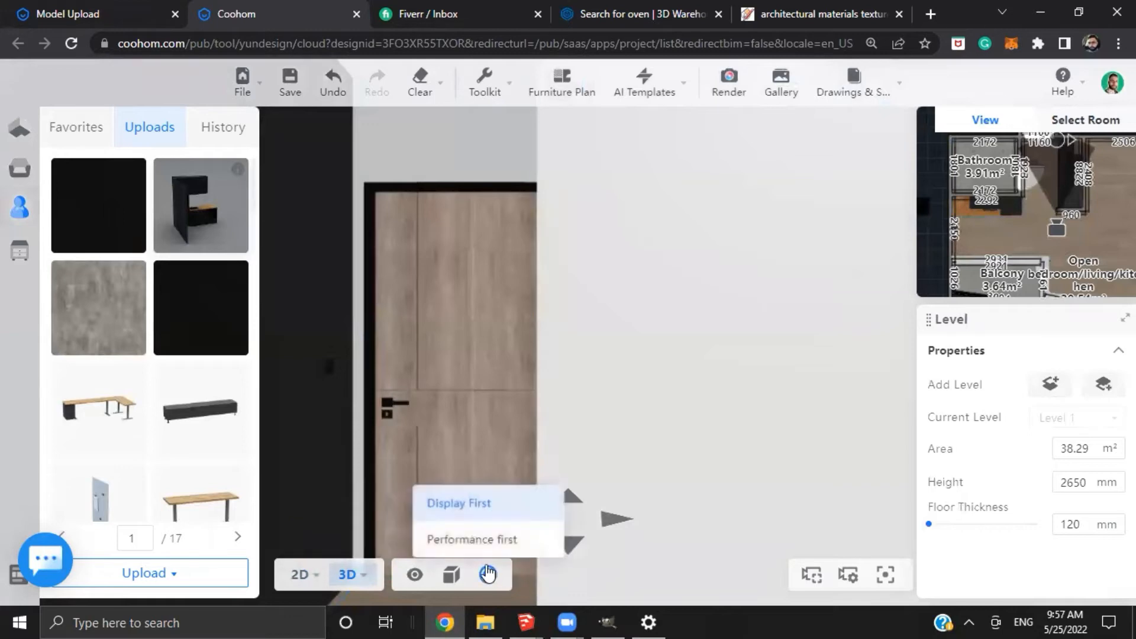
click(470, 539)
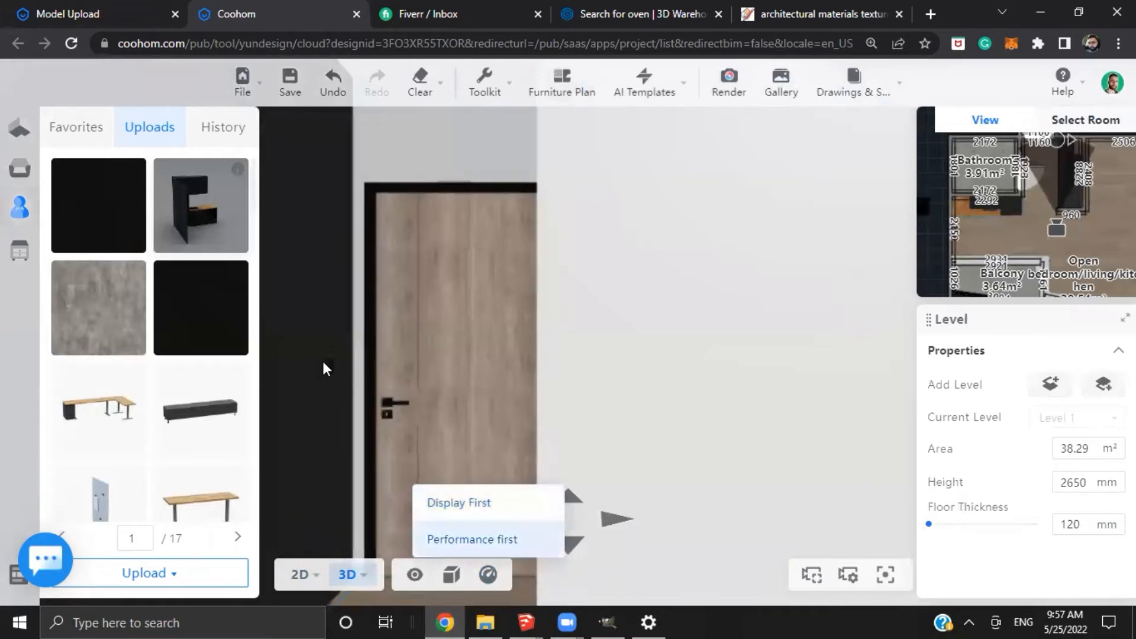
drag(425, 305, 475, 586)
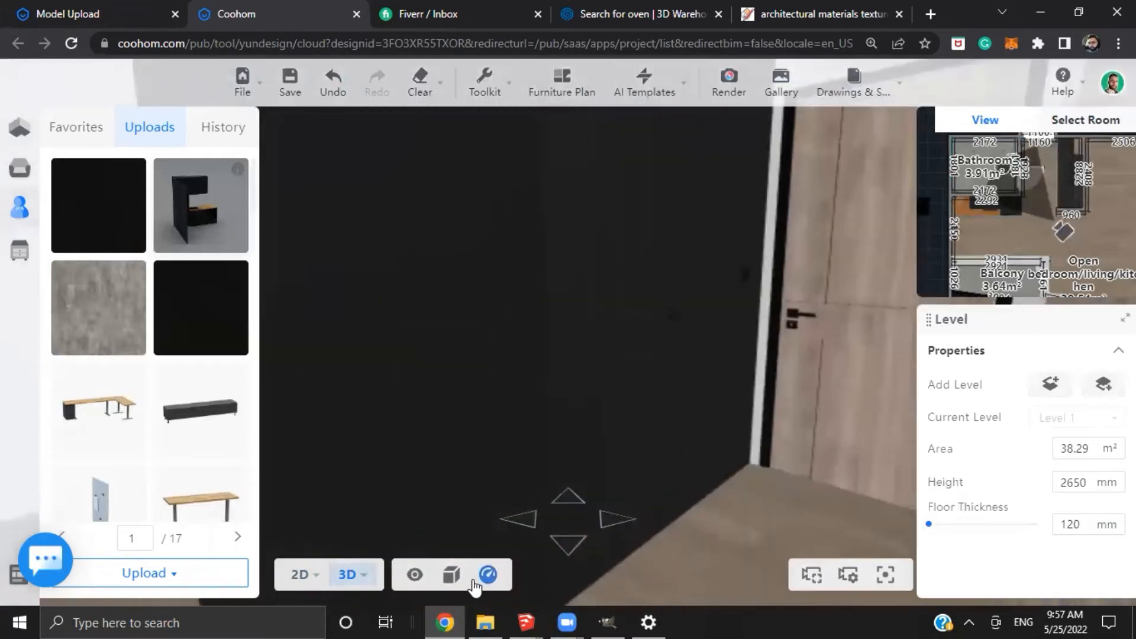
mouse_move(480, 574)
click(473, 506)
Examine the placed kitchen and surrounding rooms in the 3D view and check the upload progress of the Kitchen model
scroll(612, 454, down, 5)
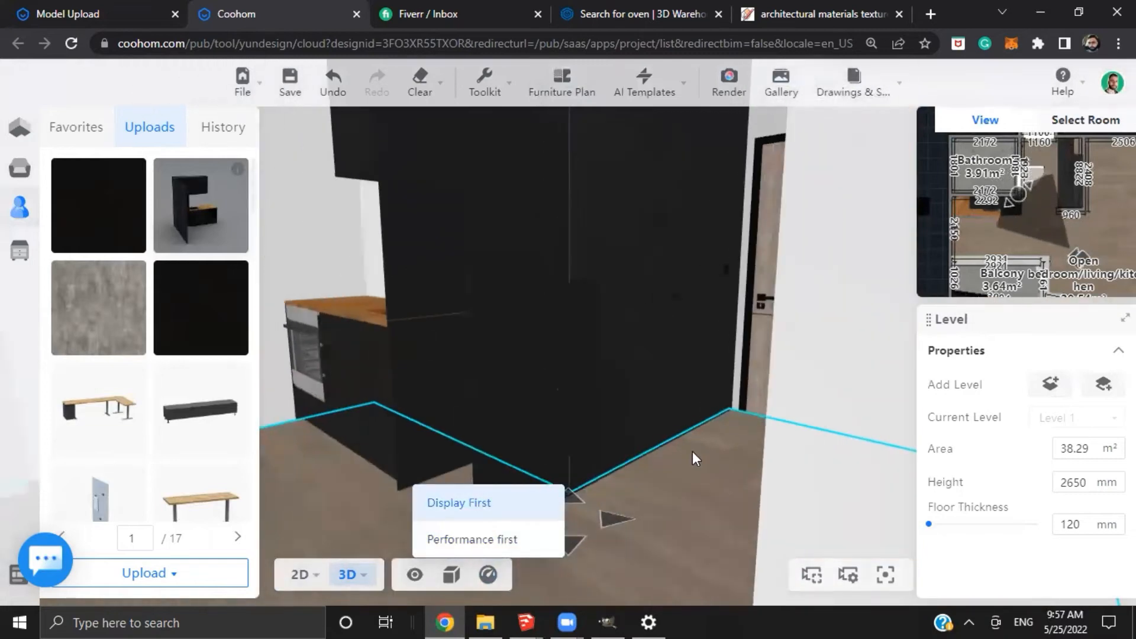
drag(694, 456, 381, 310)
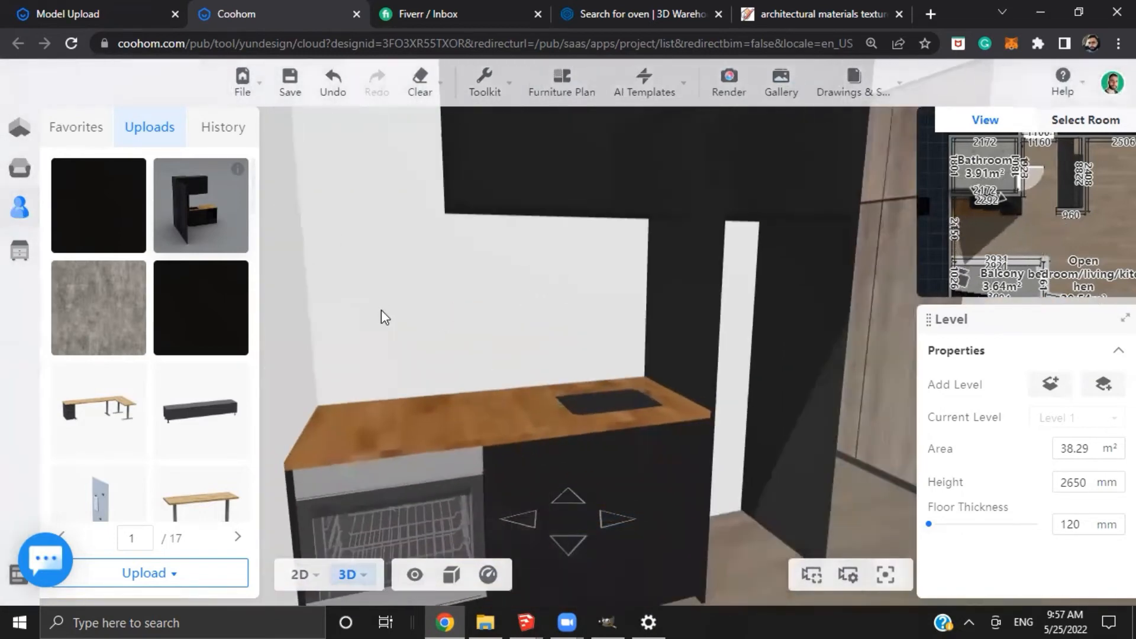
drag(544, 294, 409, 293)
drag(755, 448, 349, 347)
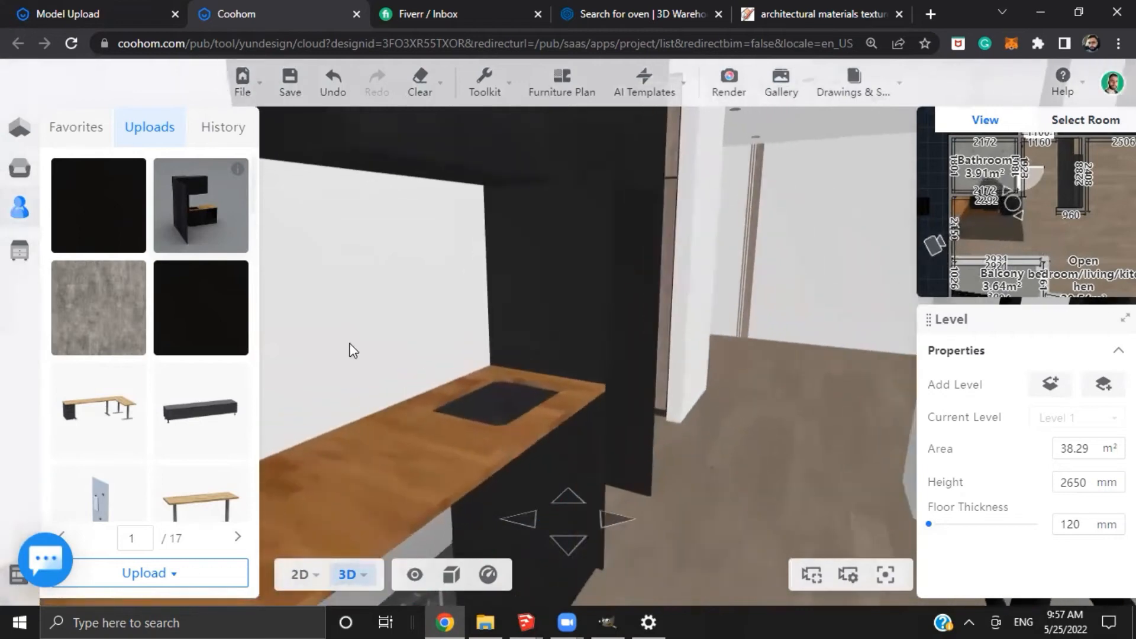
mouse_move(418, 335)
mouse_down()
mouse_move(505, 323)
mouse_move(427, 323)
mouse_up()
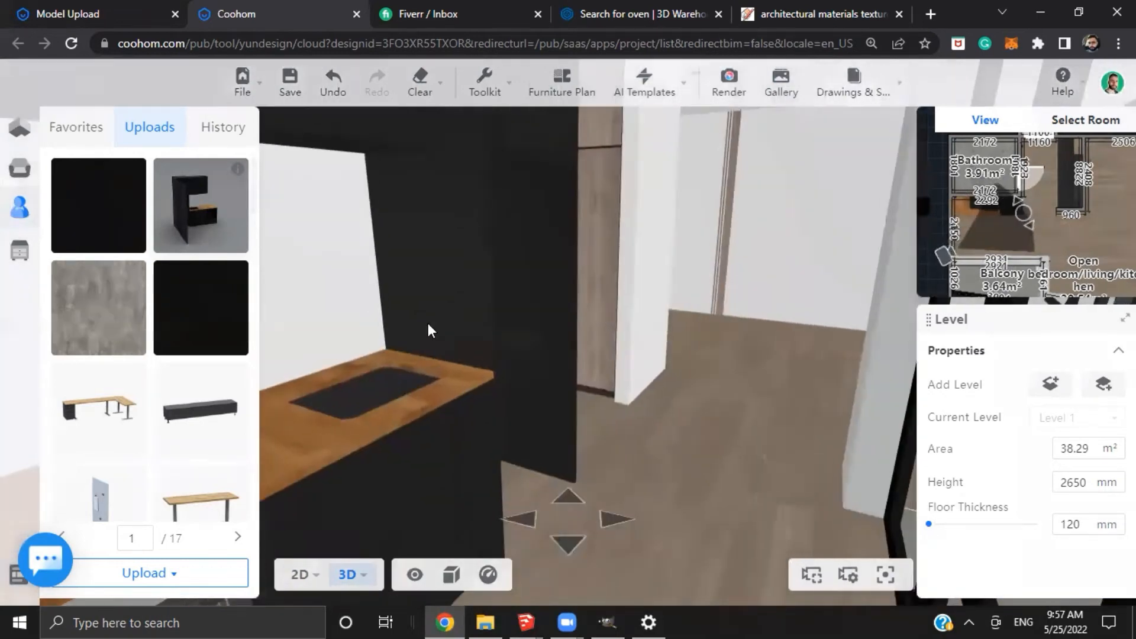
drag(585, 413, 545, 413)
scroll(546, 413, up, 5)
scroll(509, 411, up, 5)
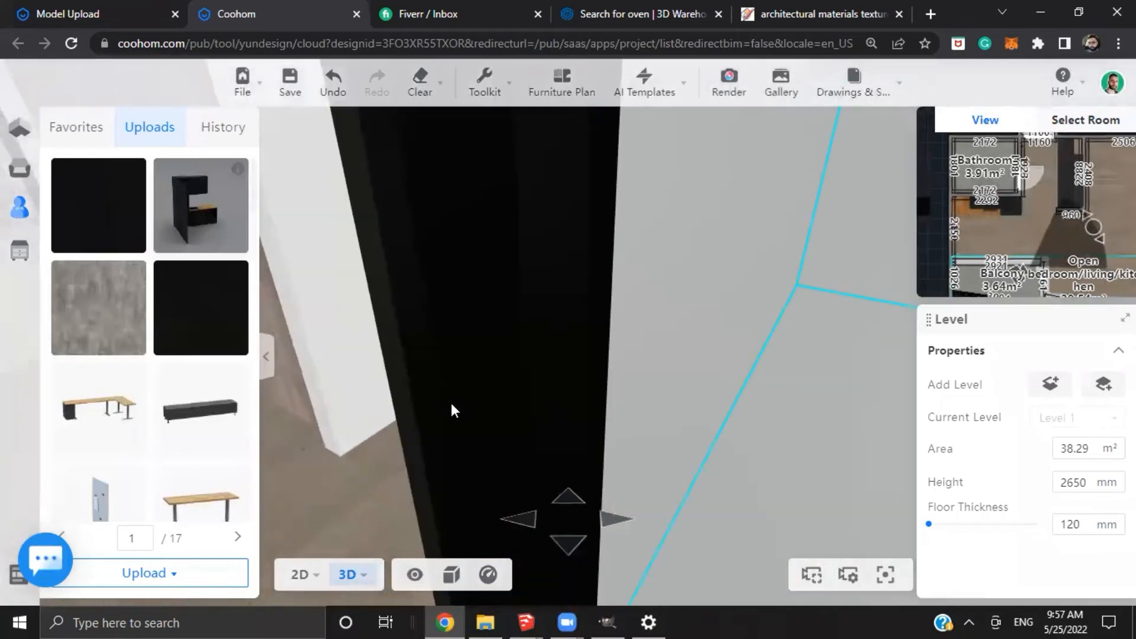
scroll(451, 403, up, 2)
drag(423, 422, 734, 343)
drag(624, 373, 611, 483)
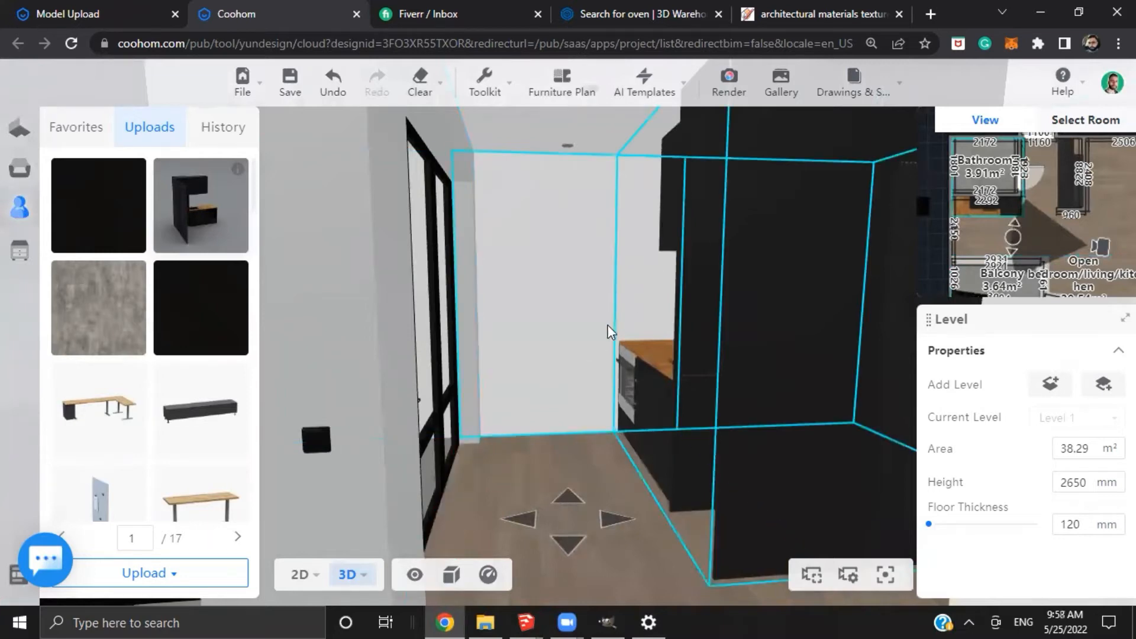
drag(612, 314, 521, 327)
drag(353, 349, 605, 392)
click(59, 11)
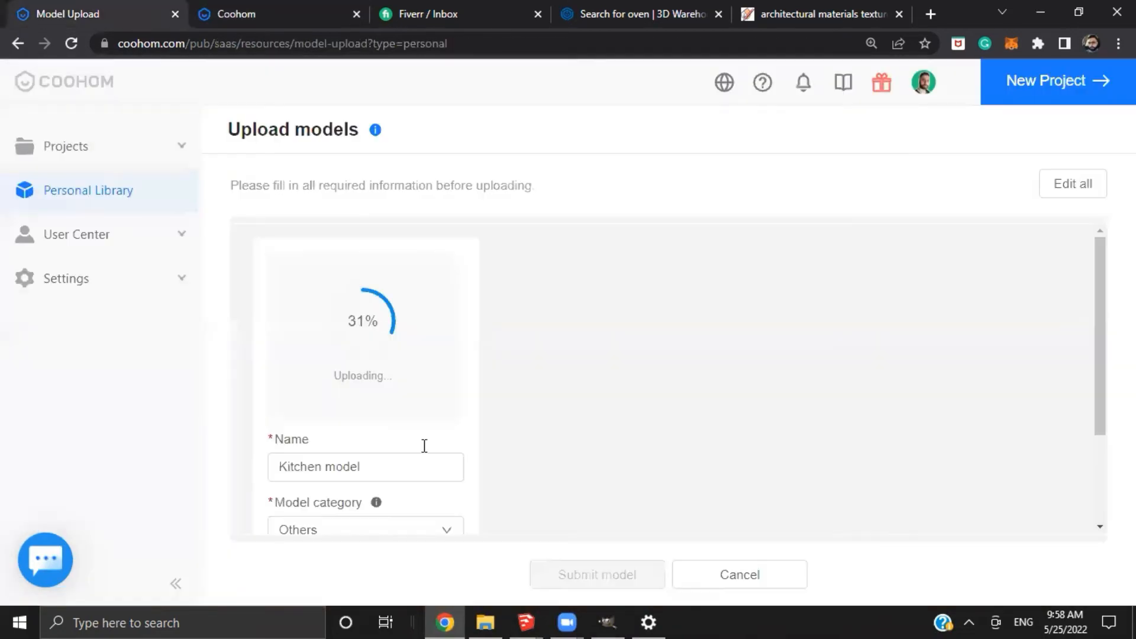
click(264, 3)
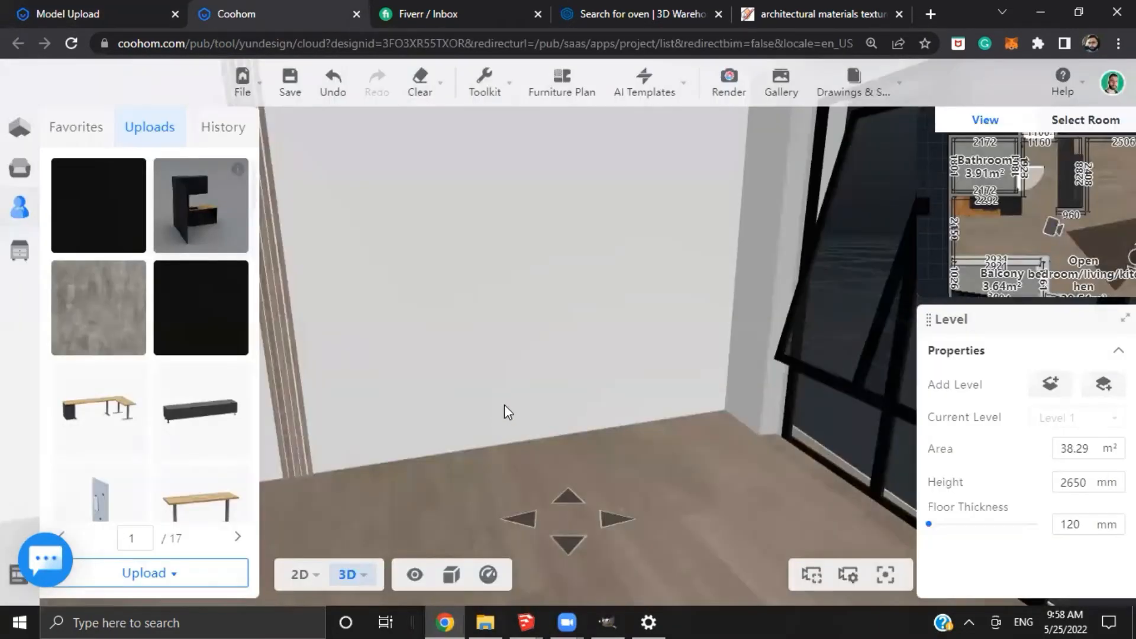
Apply the Concrete031_2K_Diffuse texture to the white walls on both sides of the vertical wood slats
drag(644, 390, 151, 322)
mouse_move(133, 277)
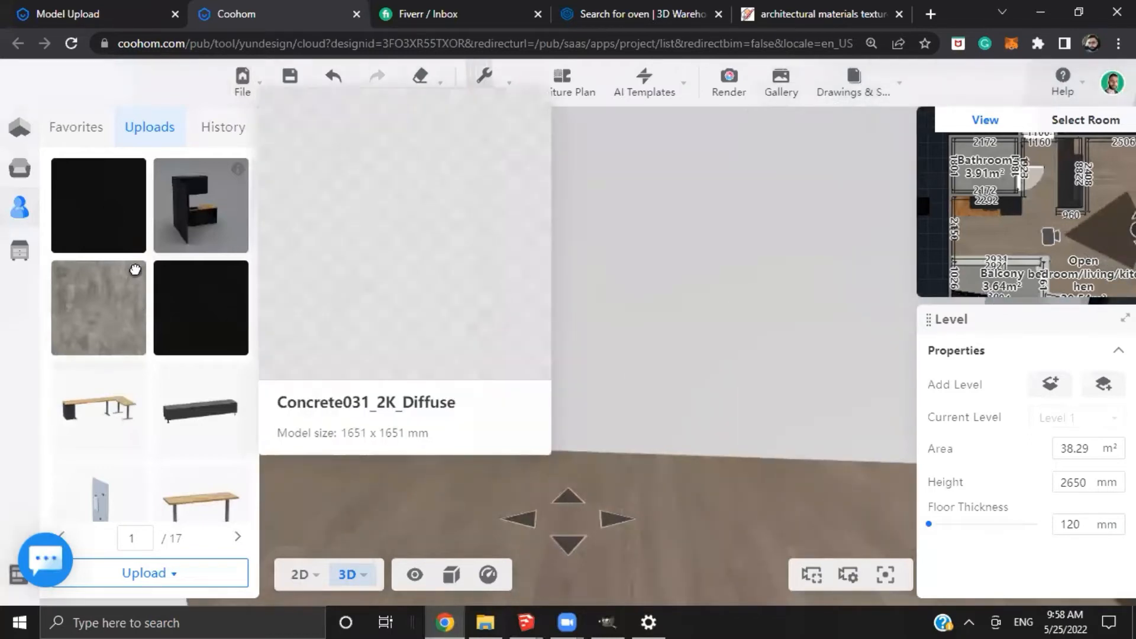
drag(130, 329, 639, 328)
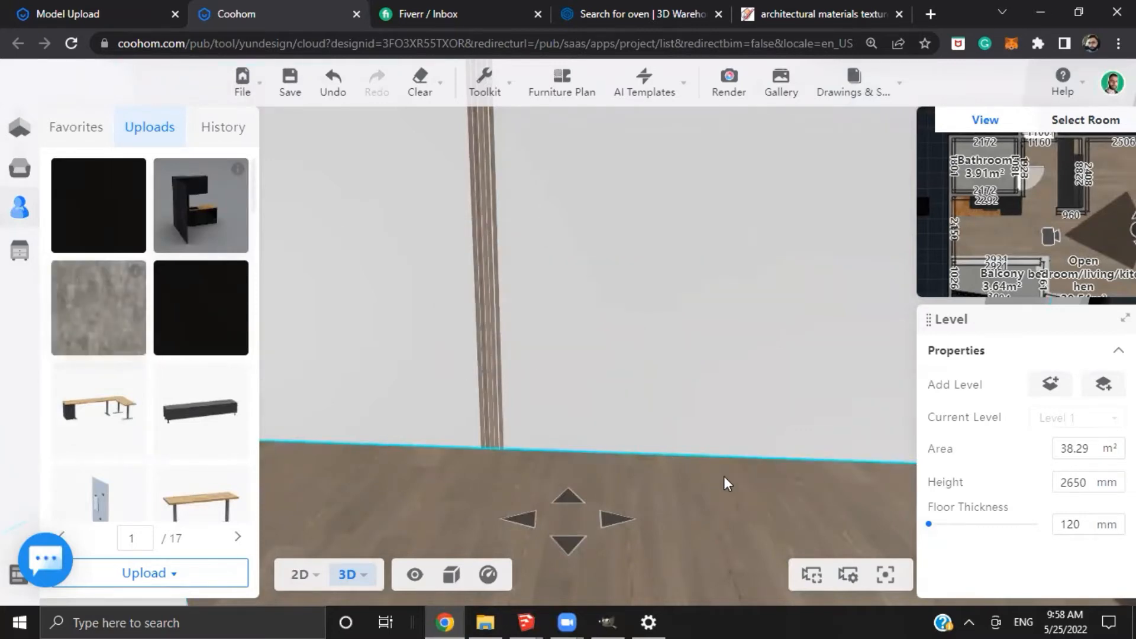
drag(724, 477, 791, 492)
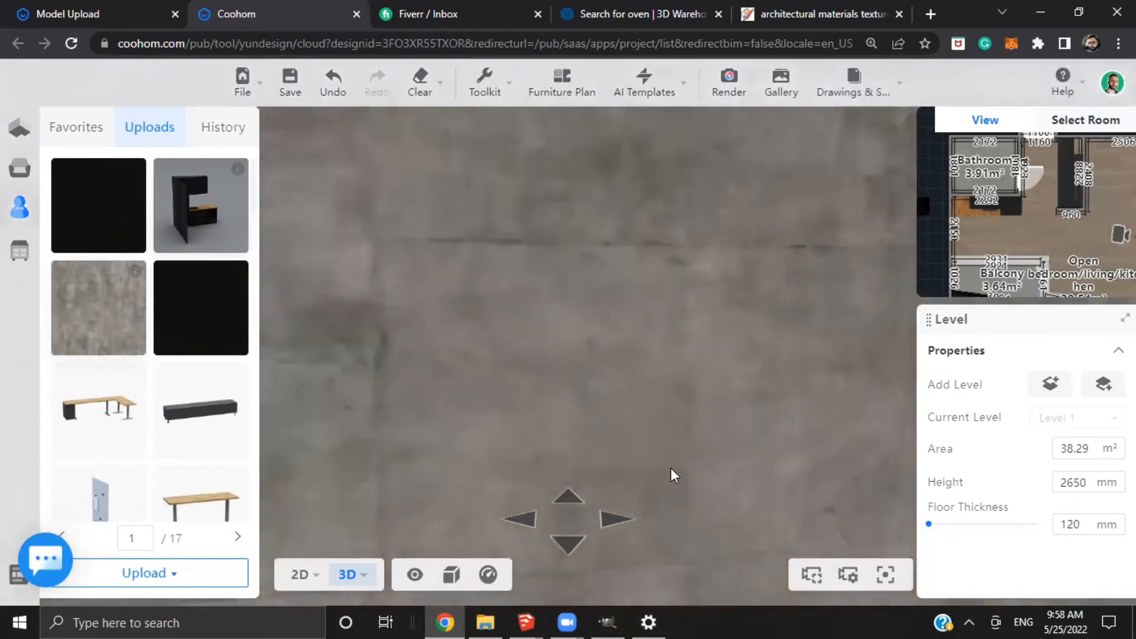
drag(673, 473, 581, 276)
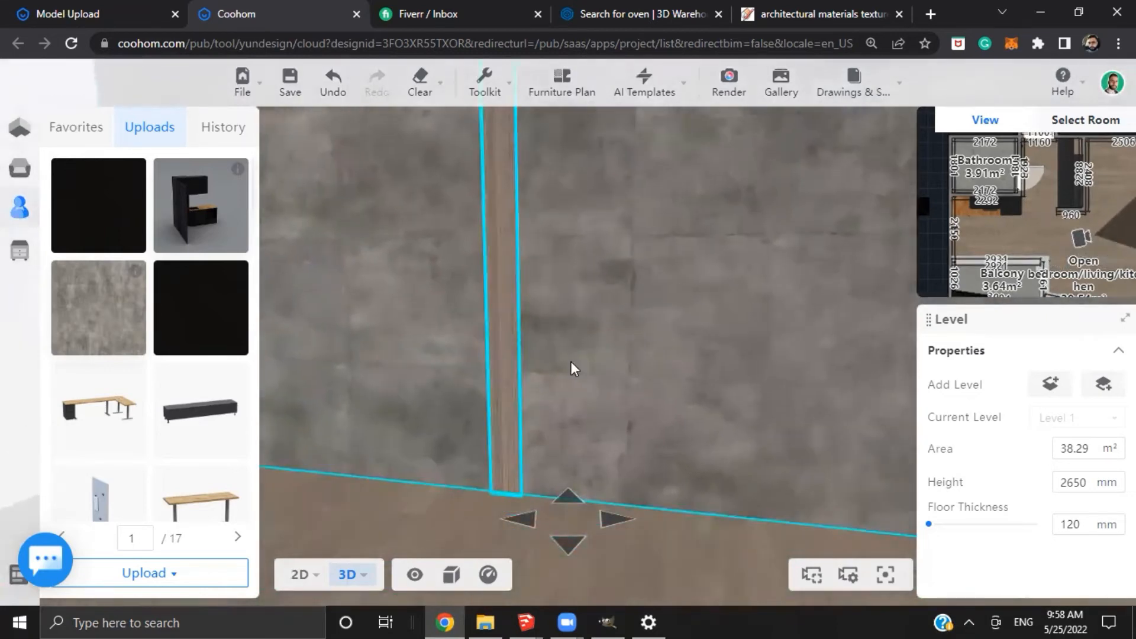
Examine the concrete walls and window side of the apartment in 3D and check the Kitchen model's upload progress
drag(434, 511, 462, 471)
drag(809, 462, 785, 448)
drag(862, 431, 588, 482)
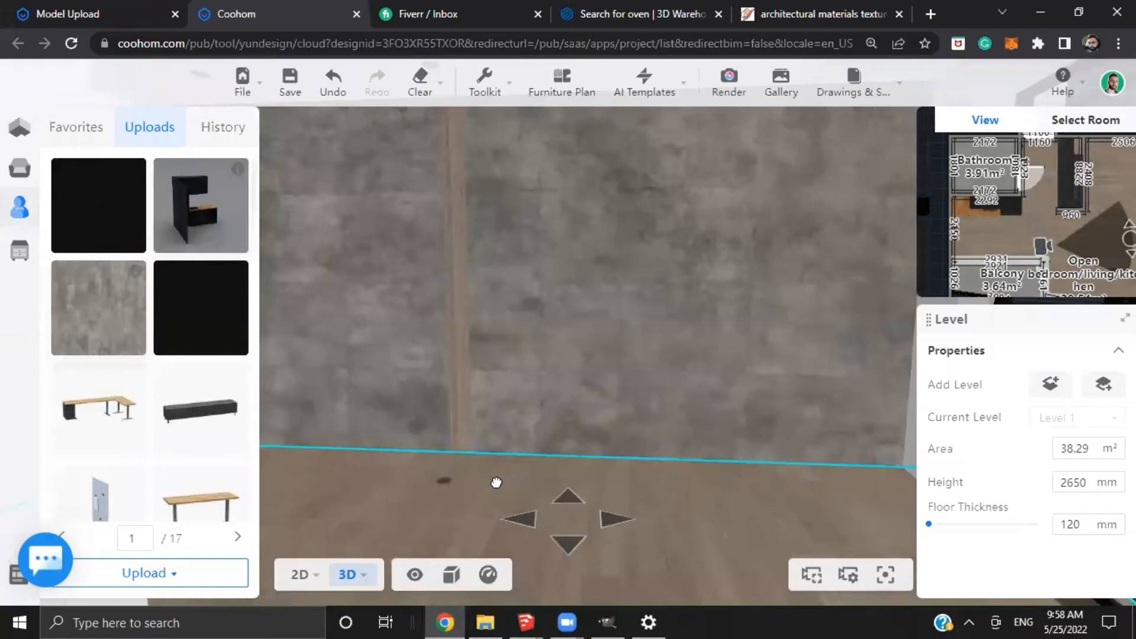
drag(728, 520, 677, 432)
drag(824, 427, 632, 408)
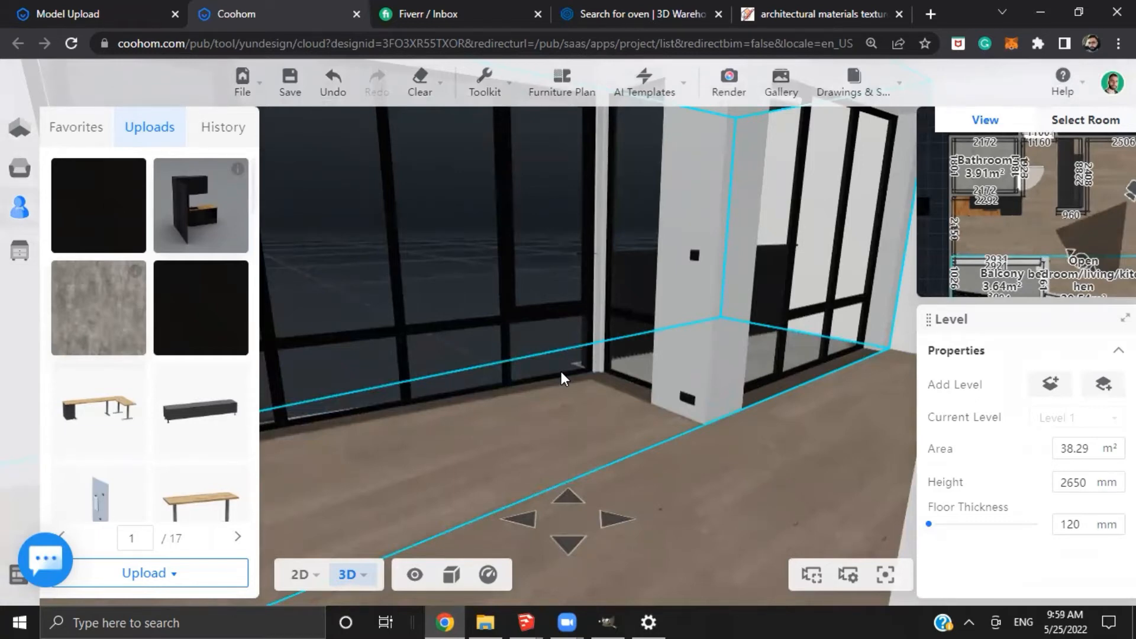
drag(725, 429, 663, 414)
click(68, 14)
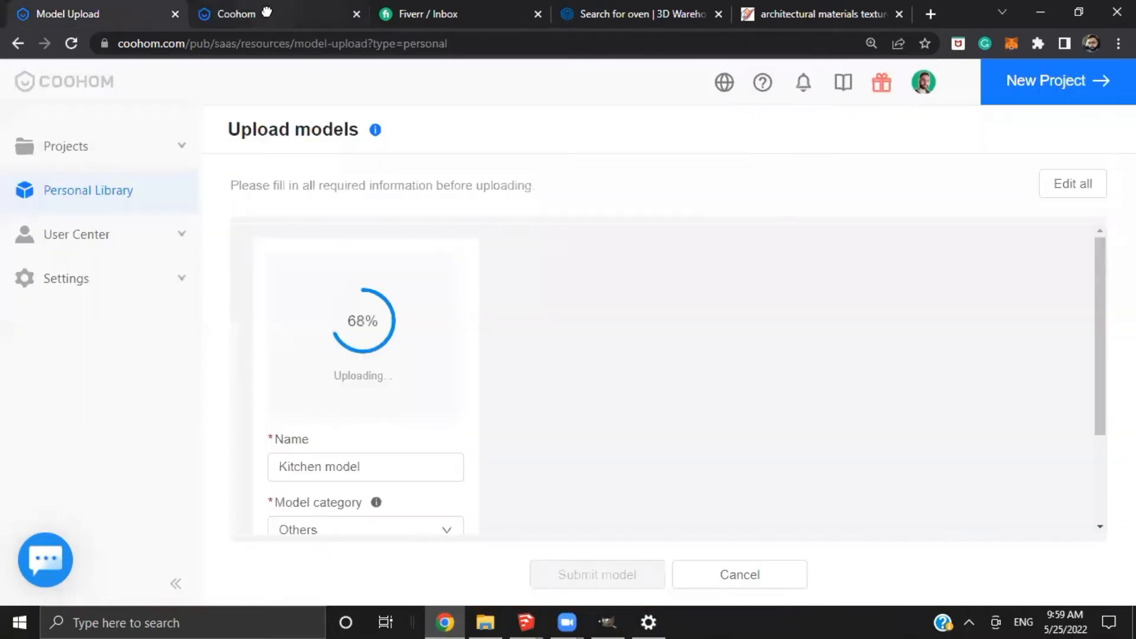
click(268, 12)
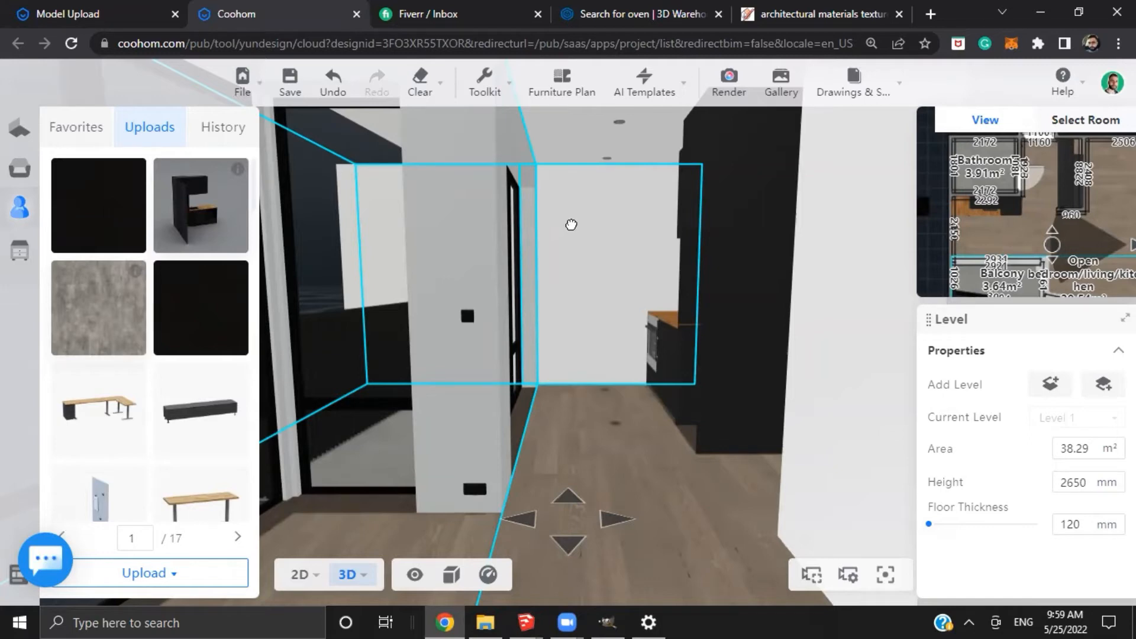
Apply the concrete texture to the white end wall beyond the kitchen counter
drag(564, 221, 589, 341)
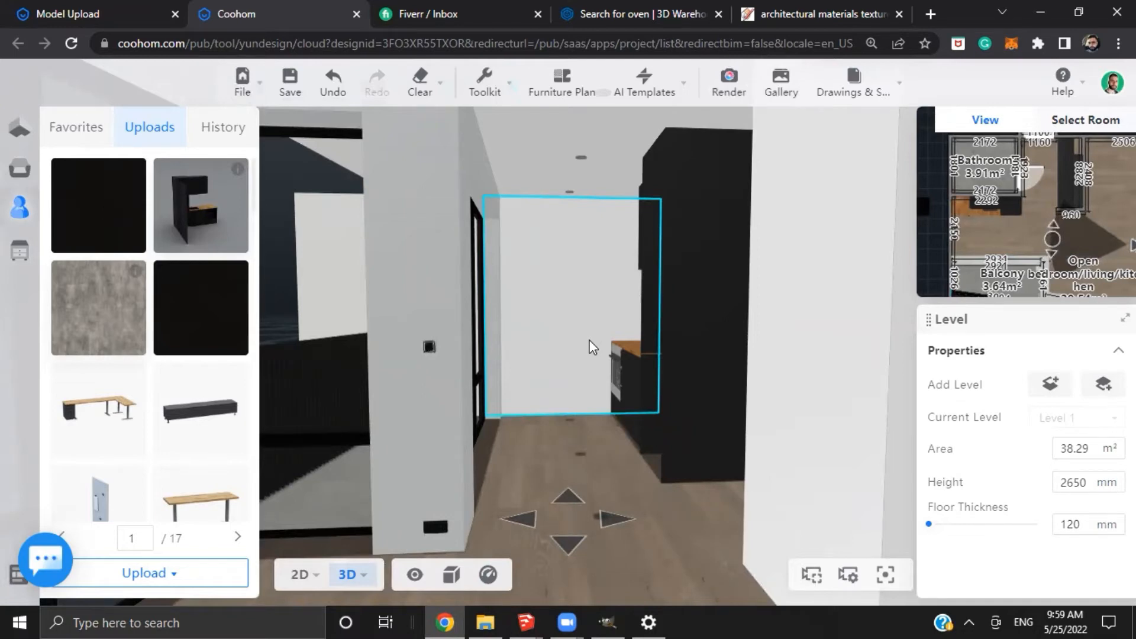
drag(591, 339, 492, 292)
scroll(542, 291, down, 5)
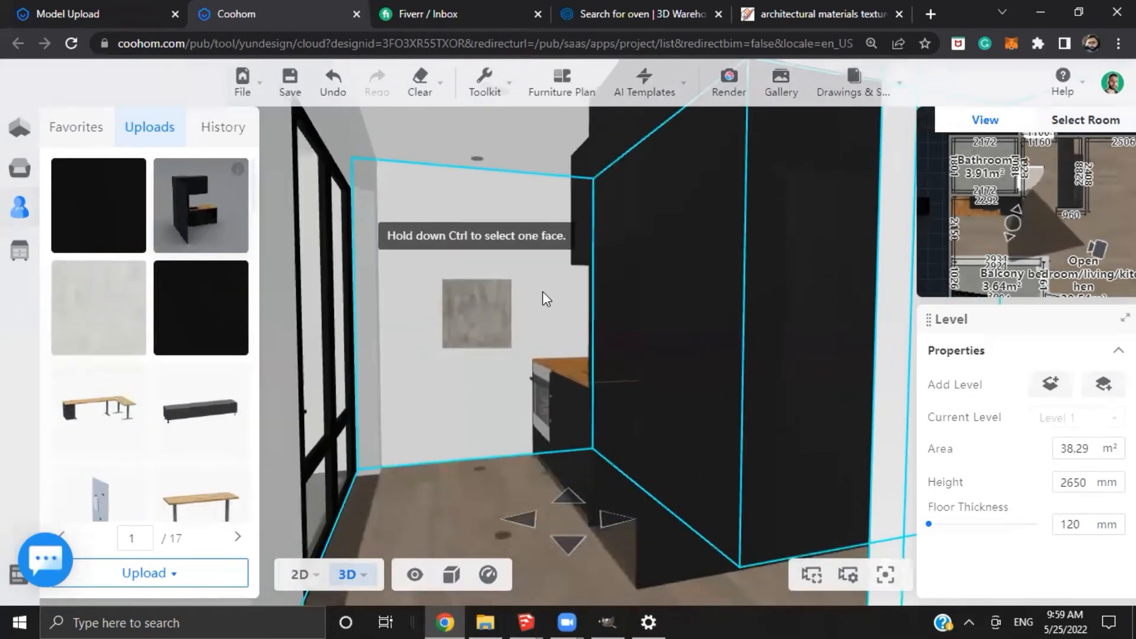
key(s)
key(d)
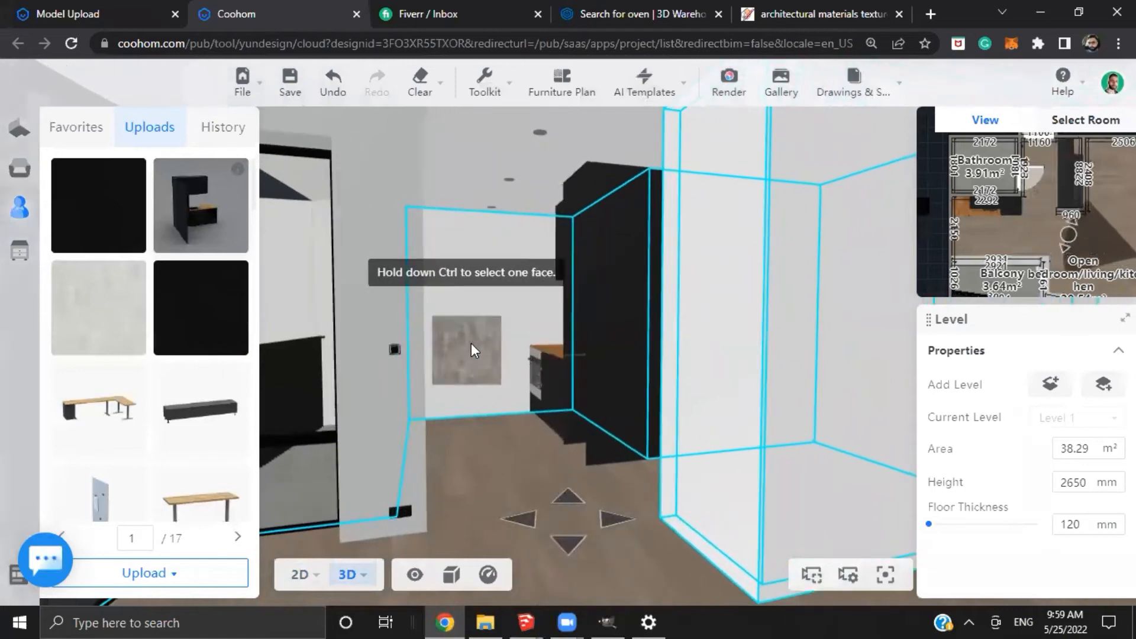
key(w)
drag(524, 342, 478, 348)
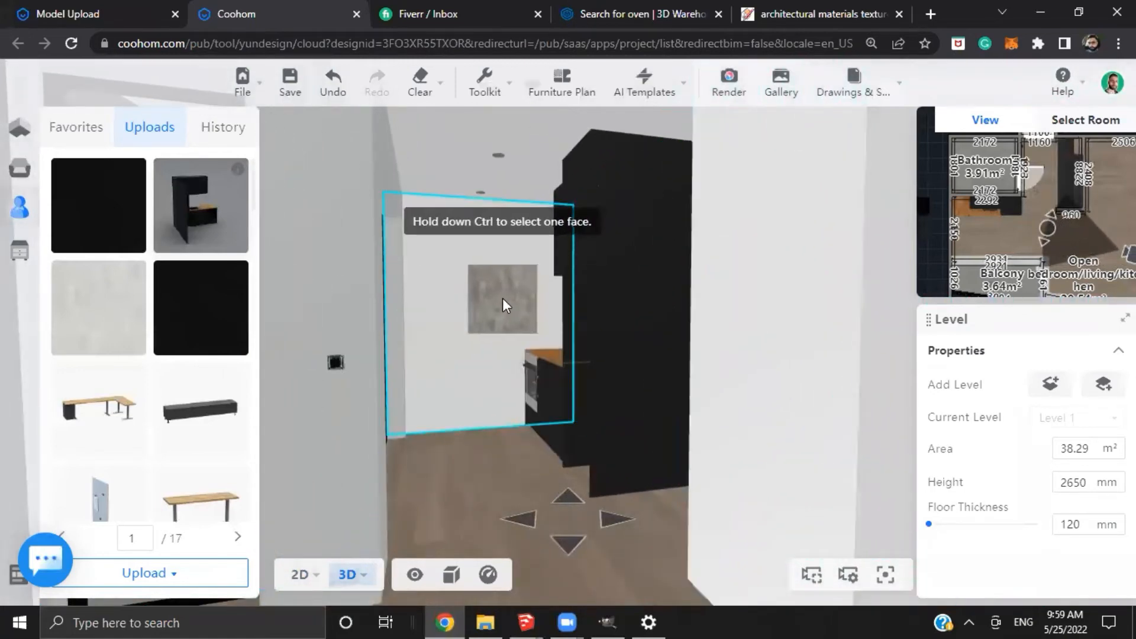
ctrl+click(491, 303)
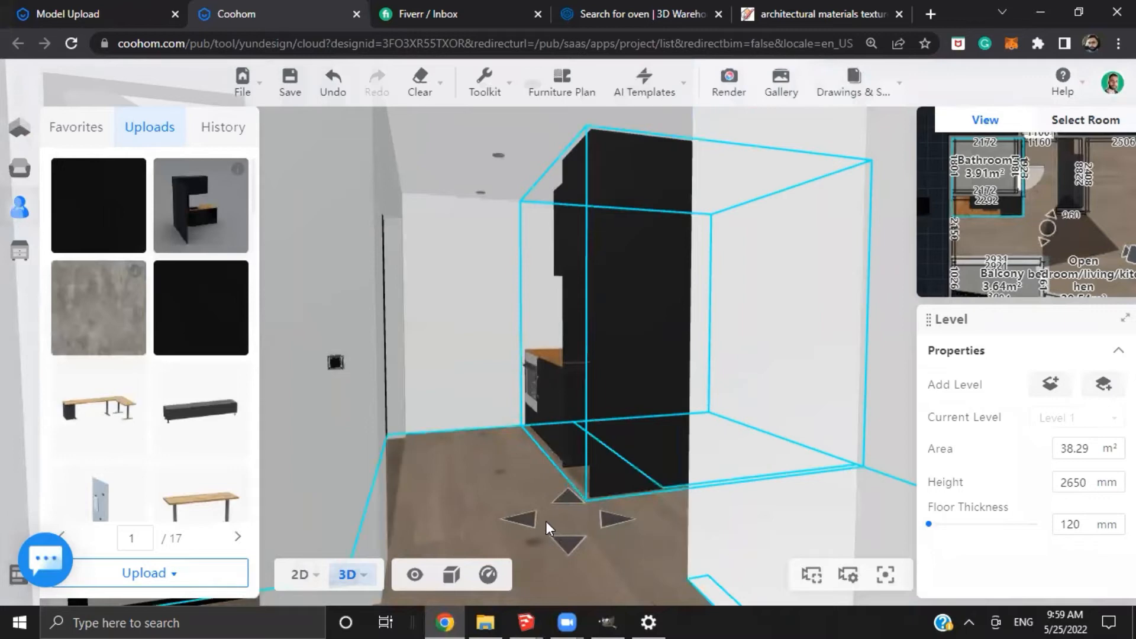
drag(213, 323, 483, 337)
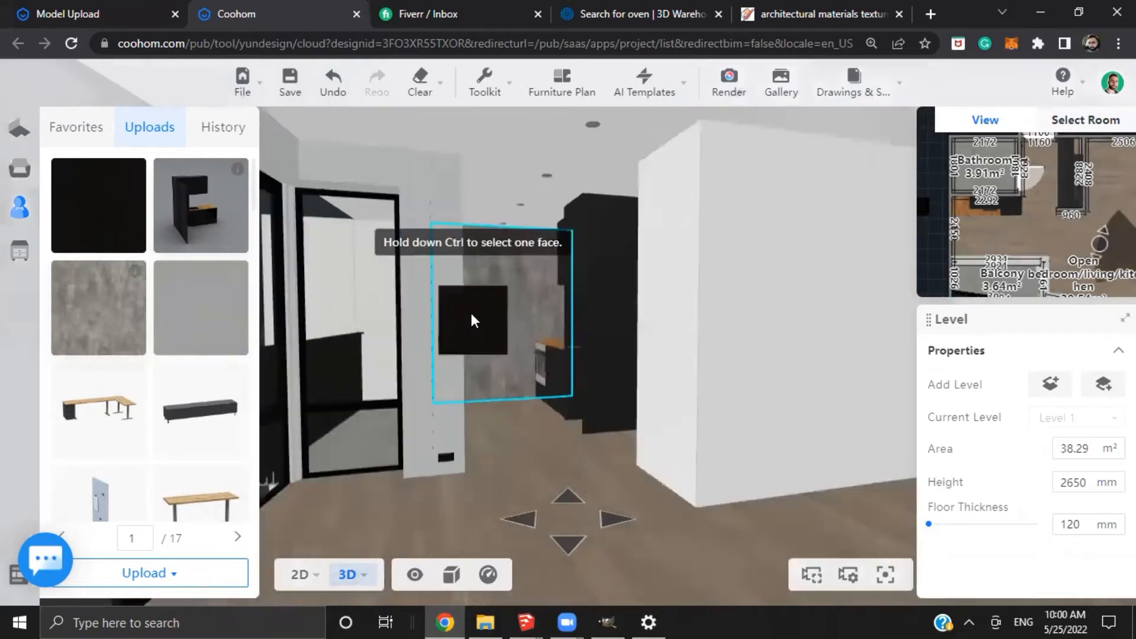
Try the black texture on the white walls of the open room and undo it
scroll(471, 313, down, 5)
drag(506, 296, 745, 421)
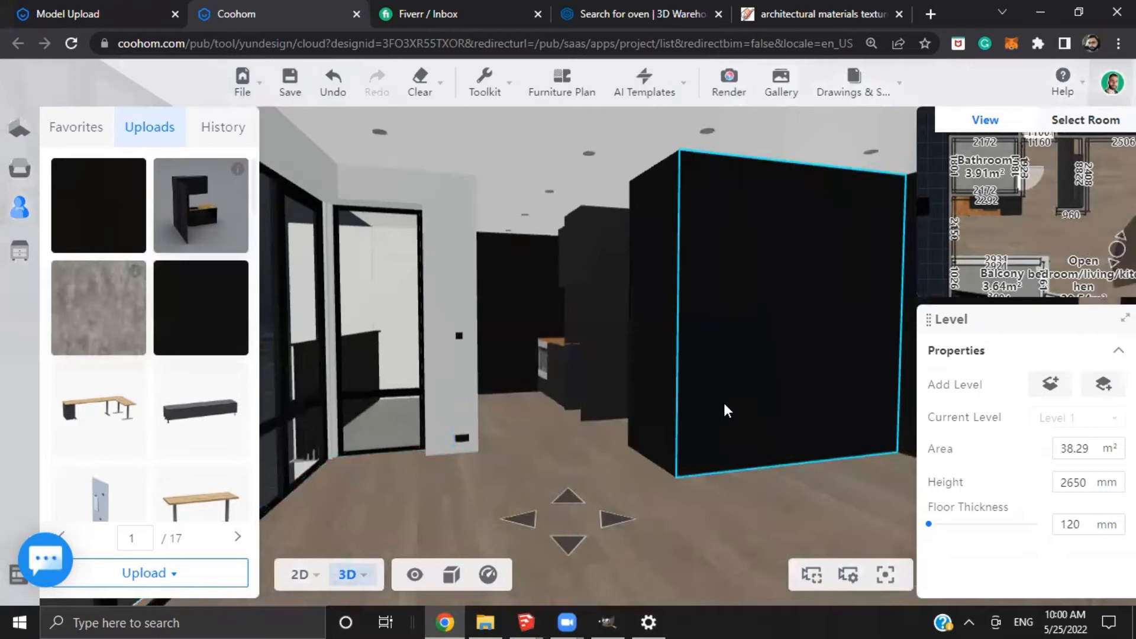
key(ctrl+z)
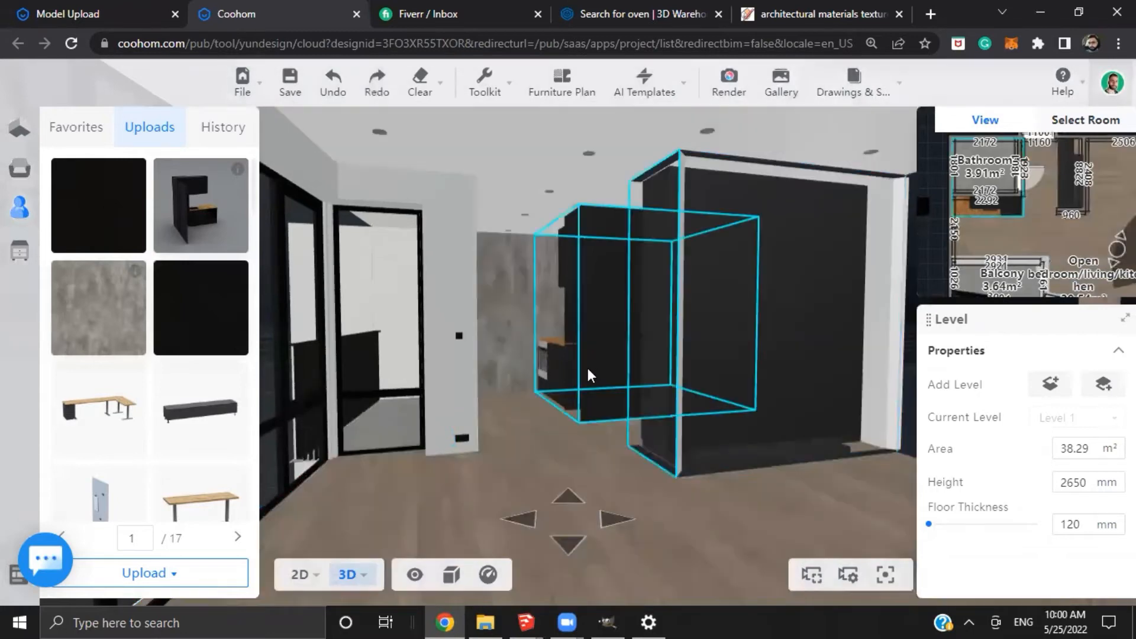
Apply the concrete texture to the white wall behind the kitchen counter and tall cabinets
scroll(474, 350, up, 5)
drag(89, 307, 463, 321)
mouse_move(447, 476)
mouse_down()
mouse_move(446, 513)
mouse_move(523, 479)
mouse_move(536, 456)
mouse_move(503, 477)
mouse_move(456, 480)
mouse_up()
key(w)
key(a)
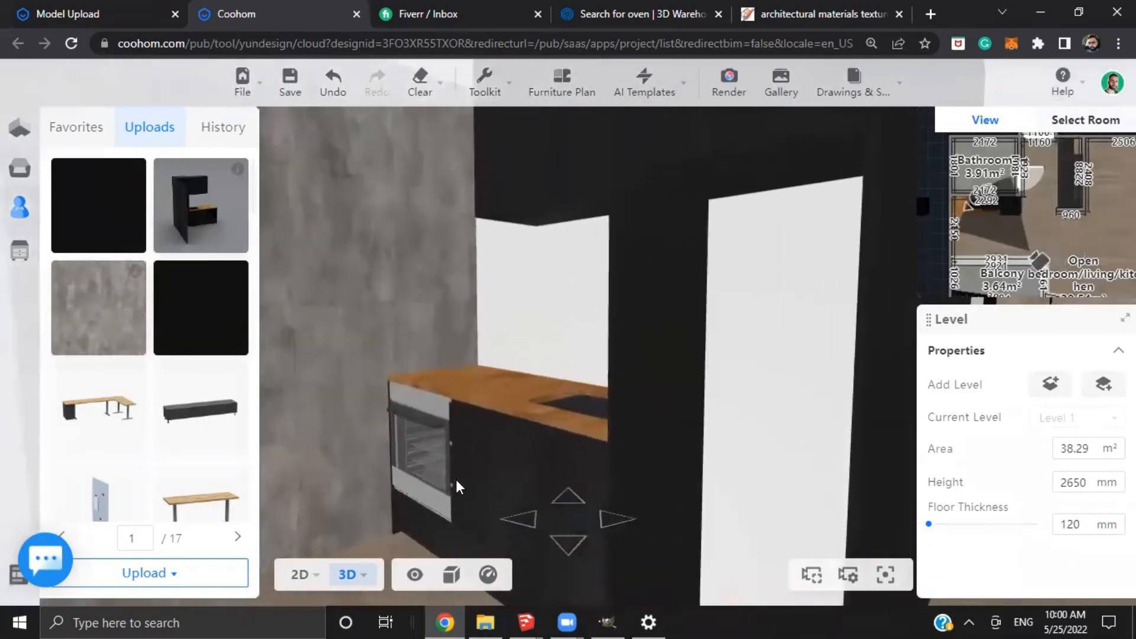
drag(115, 323, 644, 329)
drag(854, 407, 494, 294)
key(a)
key(w)
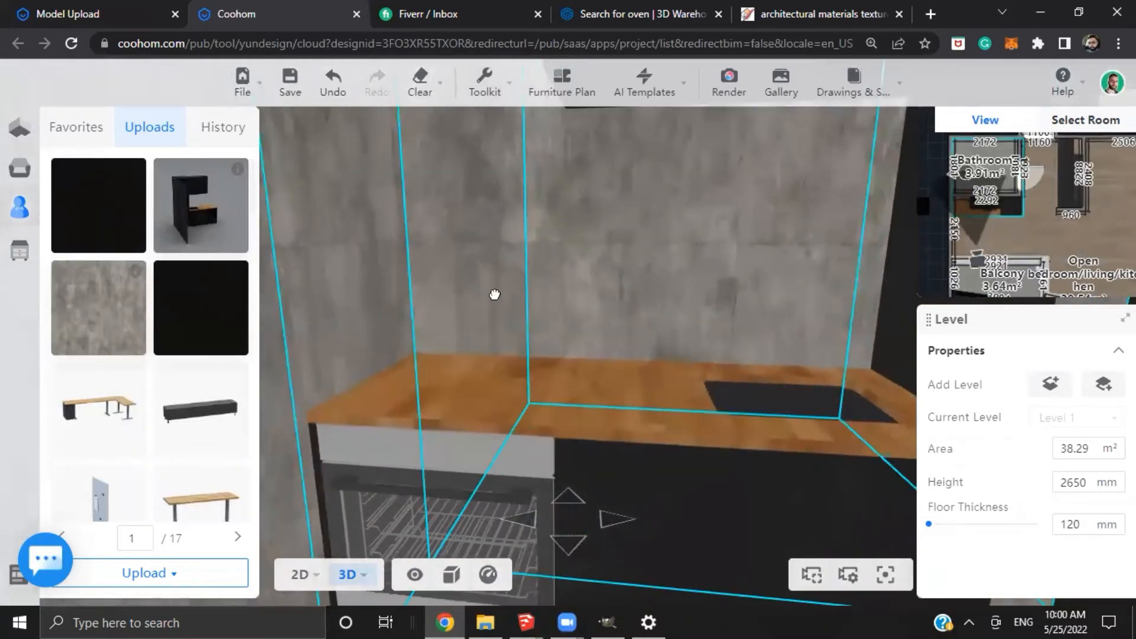
drag(725, 328, 631, 346)
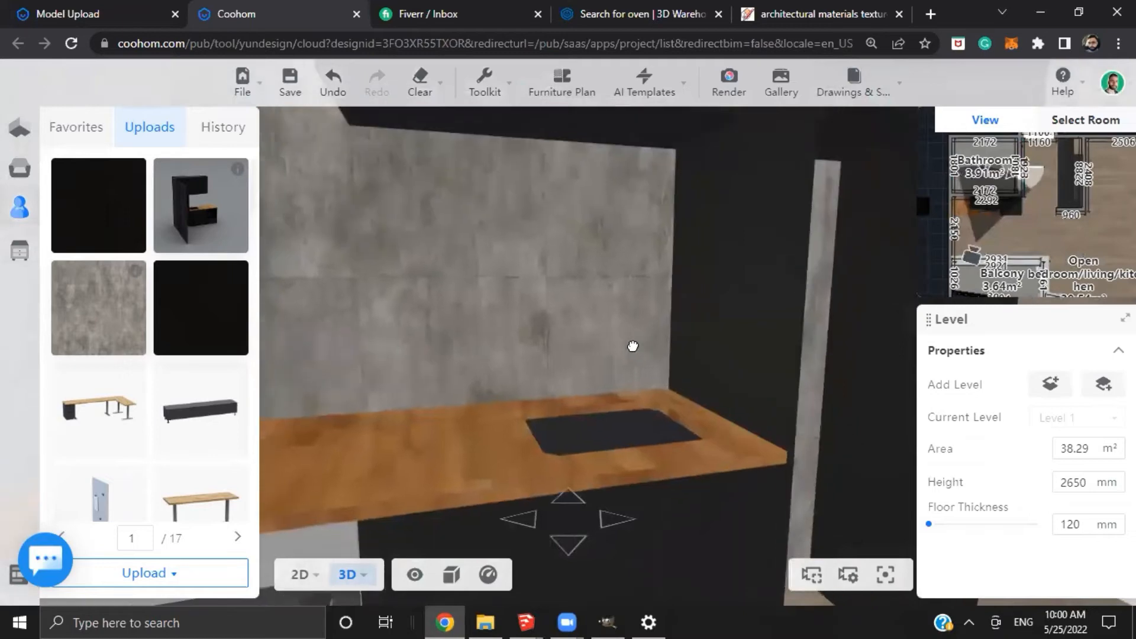
key(w)
Check the Kitchen model's upload status and examine the concrete walls around the kitchen from several viewpoints in 3D
click(16, 8)
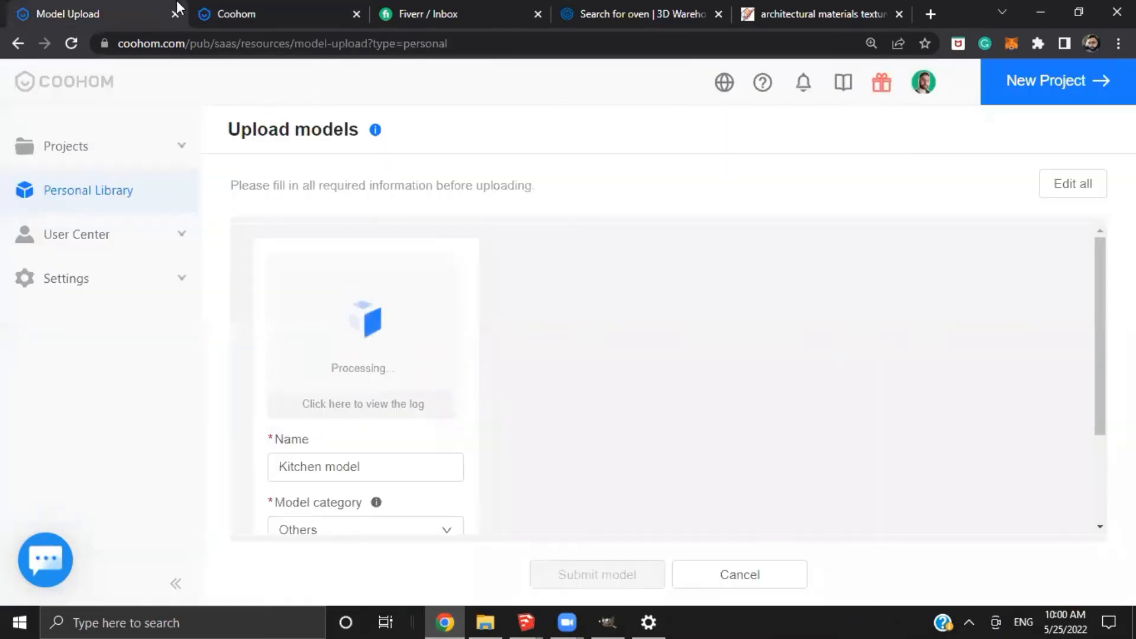
click(219, 13)
key(s)
key(d)
drag(532, 392, 789, 296)
key(w)
key(s)
key(d)
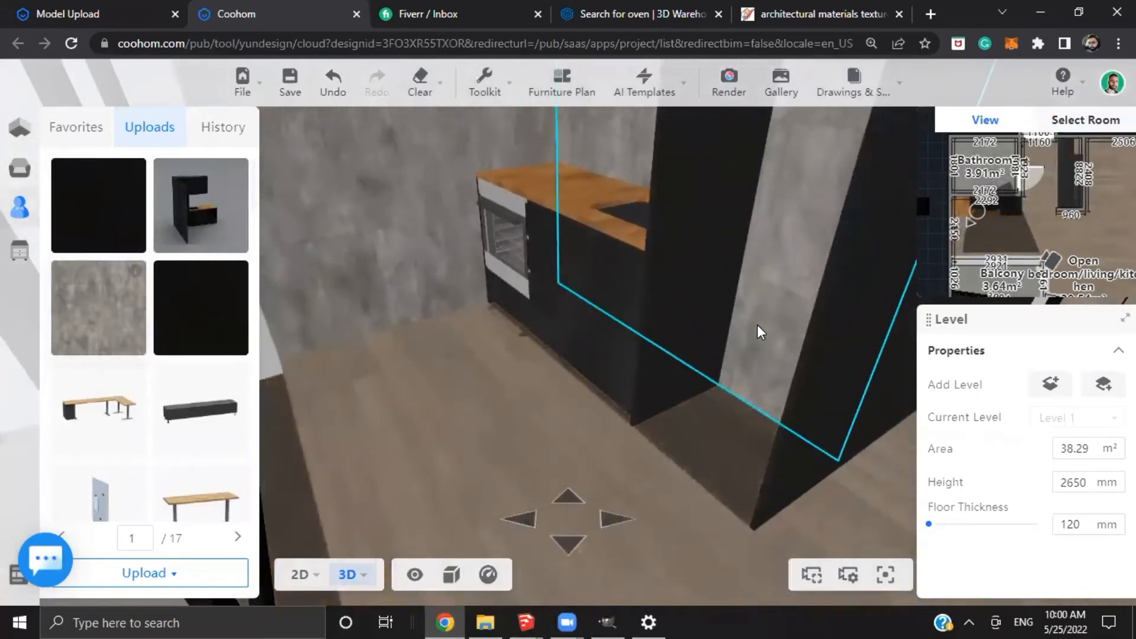
drag(757, 326, 533, 439)
key(s)
key(s)
key(d)
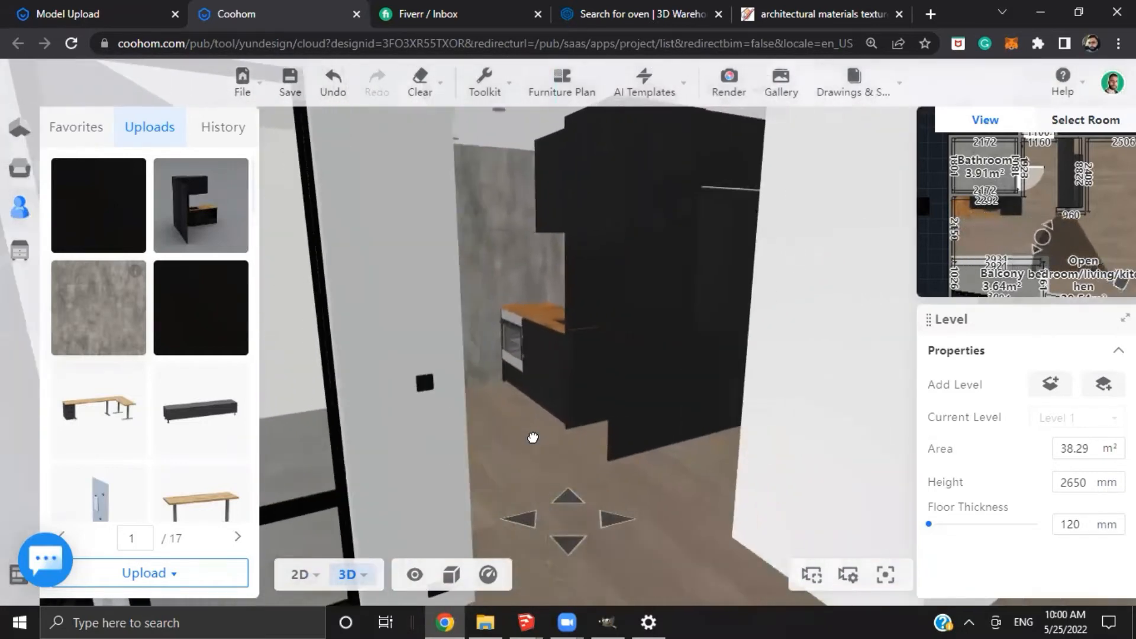
mouse_move(459, 429)
mouse_down()
mouse_move(512, 431)
mouse_move(489, 446)
mouse_move(476, 437)
mouse_up()
key(w)
key(w)
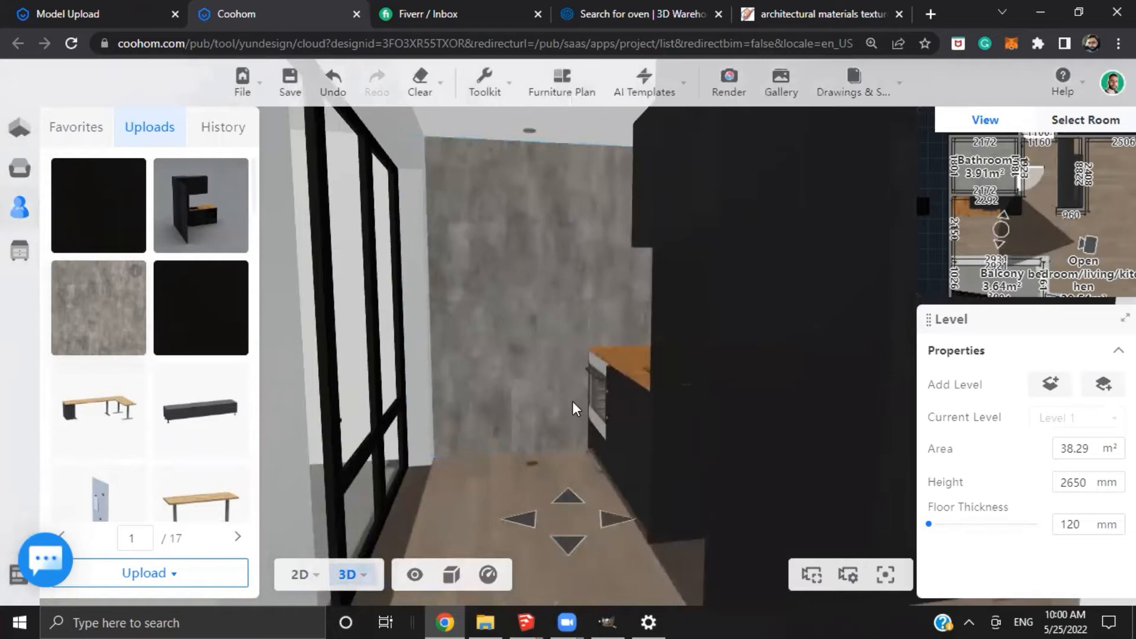
key(w)
drag(553, 449, 427, 469)
key(w)
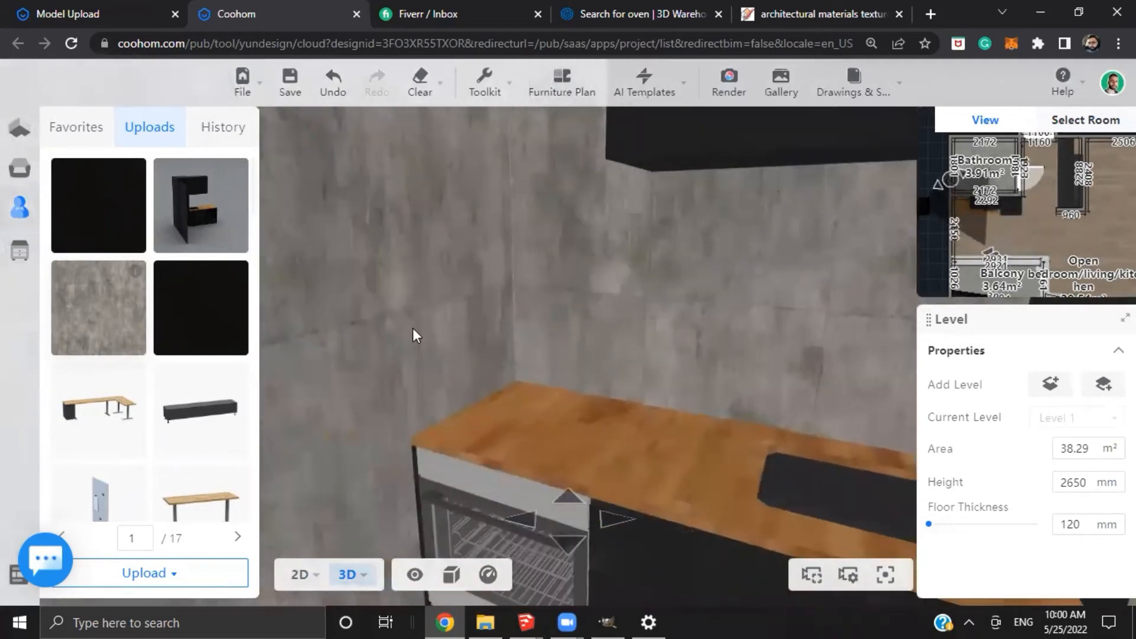
key(s)
drag(513, 327, 572, 309)
key(s)
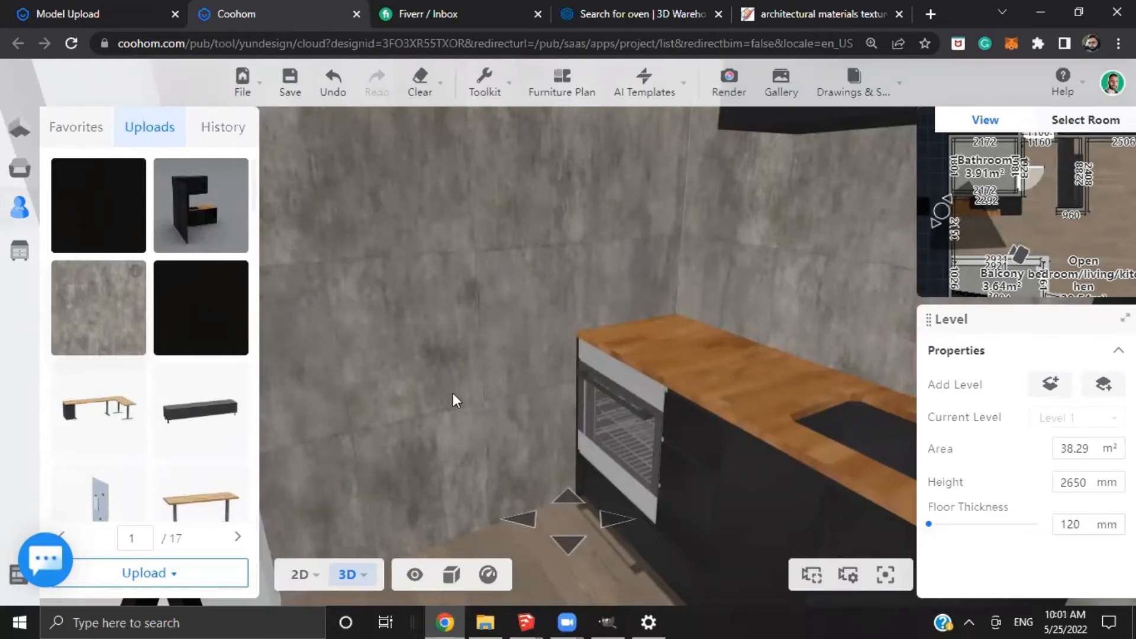
key(w)
drag(453, 393, 408, 261)
key(s)
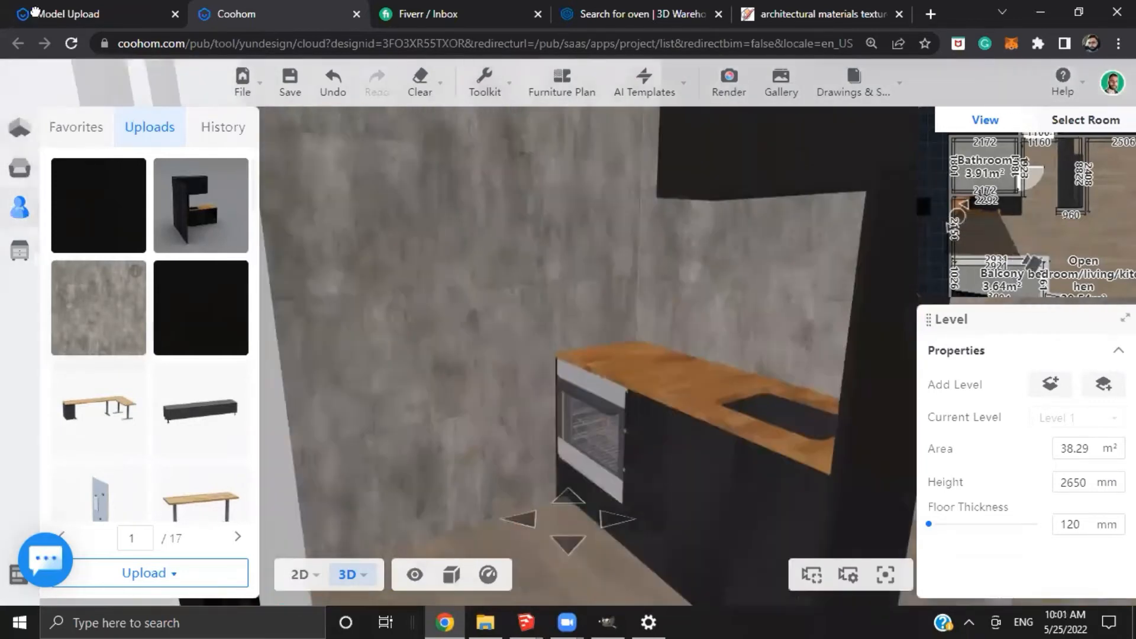
Submit the processed Kitchen model to the personal library and return to the apartment design
click(36, 11)
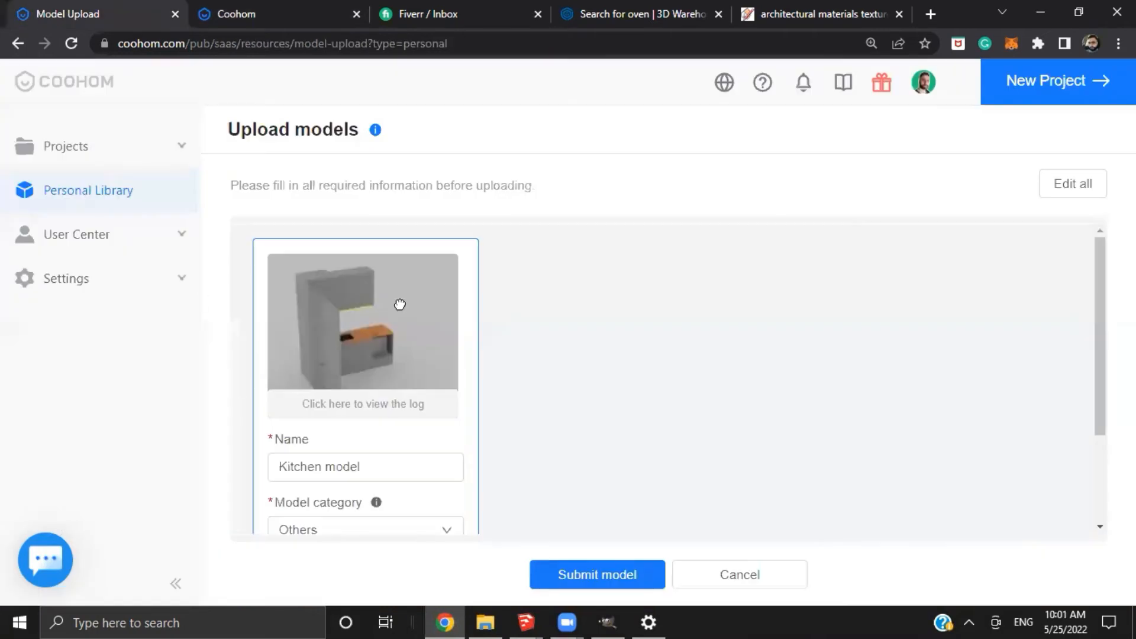
click(580, 583)
click(279, 11)
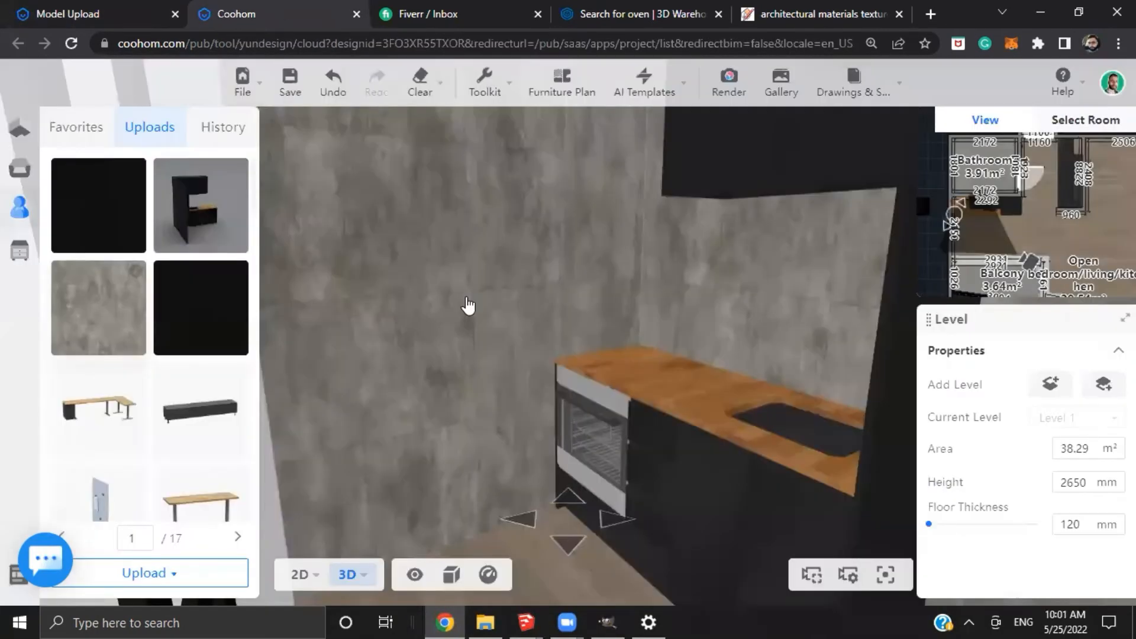
Clear the concrete texture from the walls around the kitchen
drag(466, 297, 500, 311)
key(s)
click(501, 313)
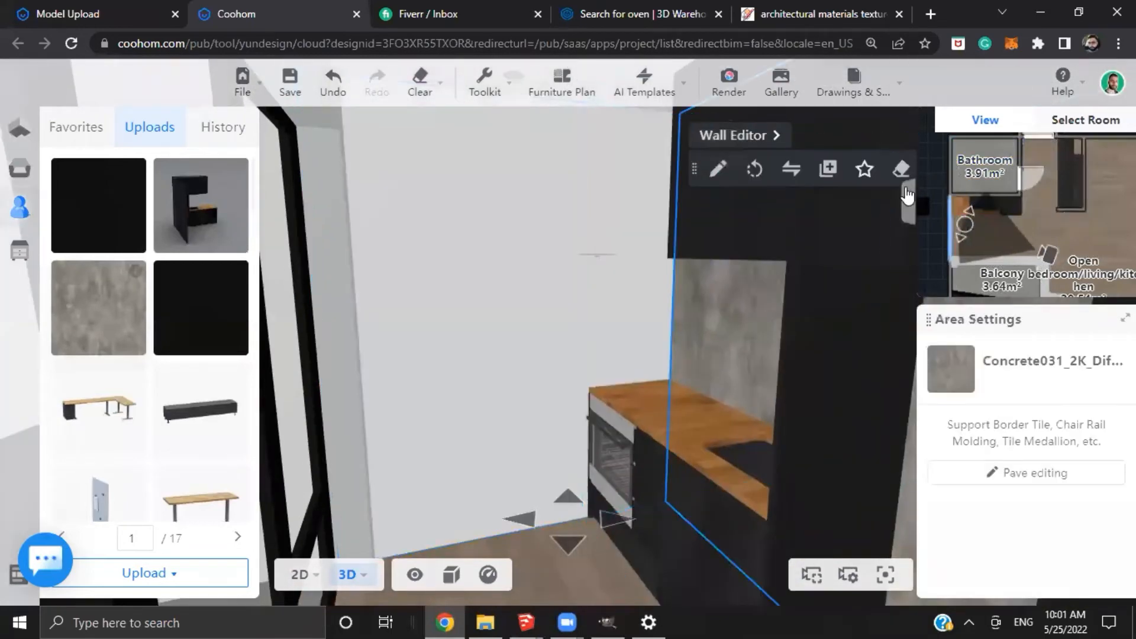
click(901, 169)
drag(481, 358, 552, 371)
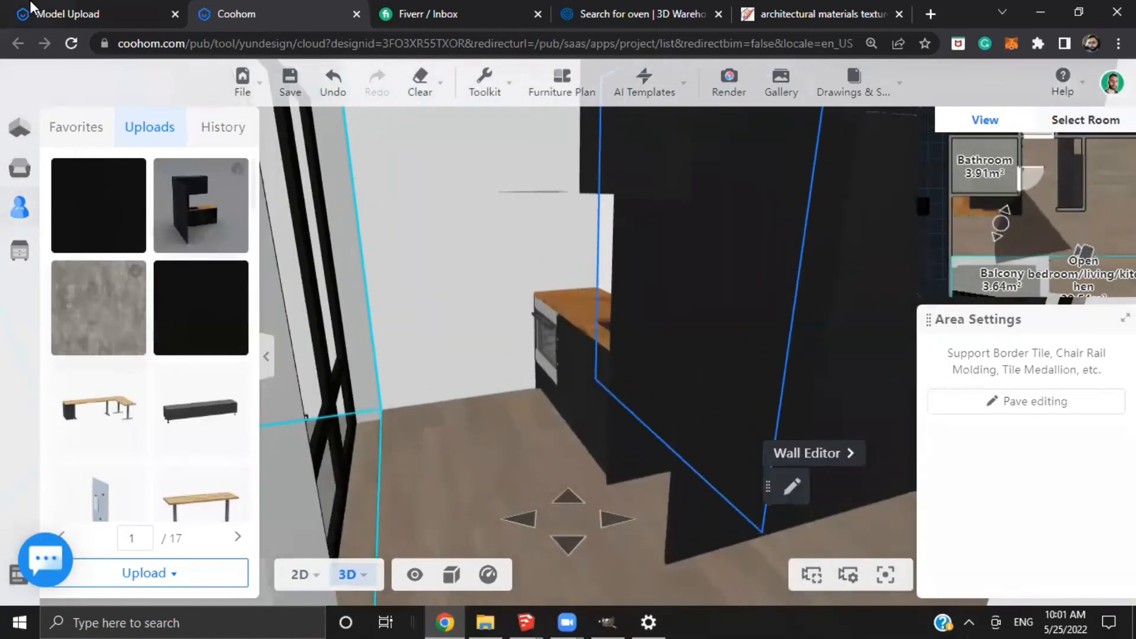
Check that the Kitchen model upload is complete and open the personal library's list of models
click(34, 9)
click(223, 9)
click(76, 9)
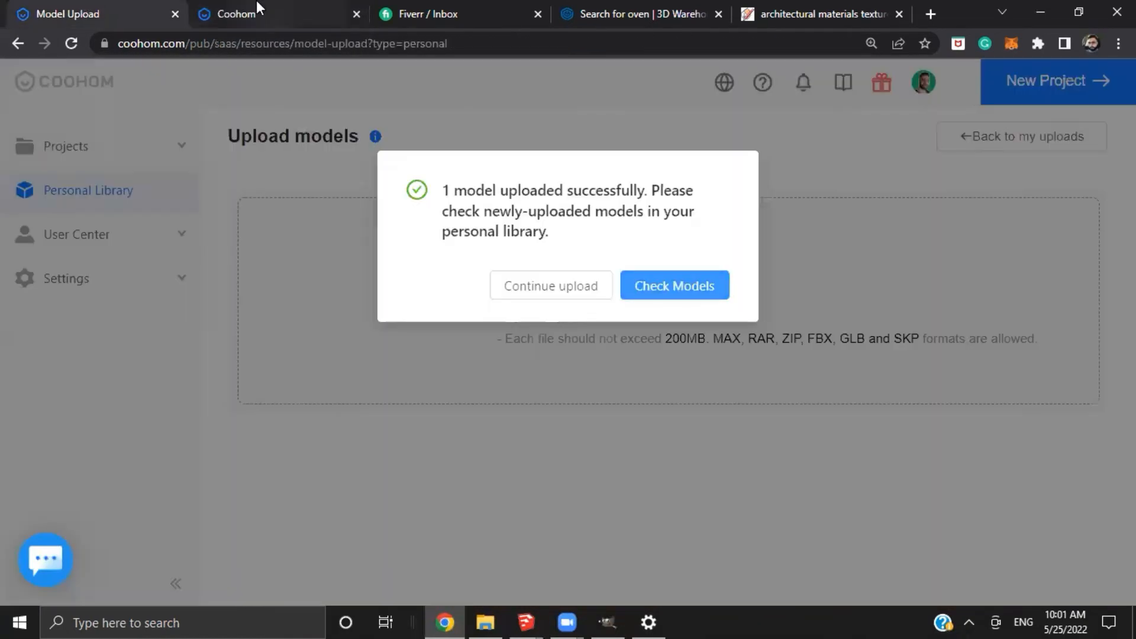
click(256, 6)
drag(499, 436, 431, 414)
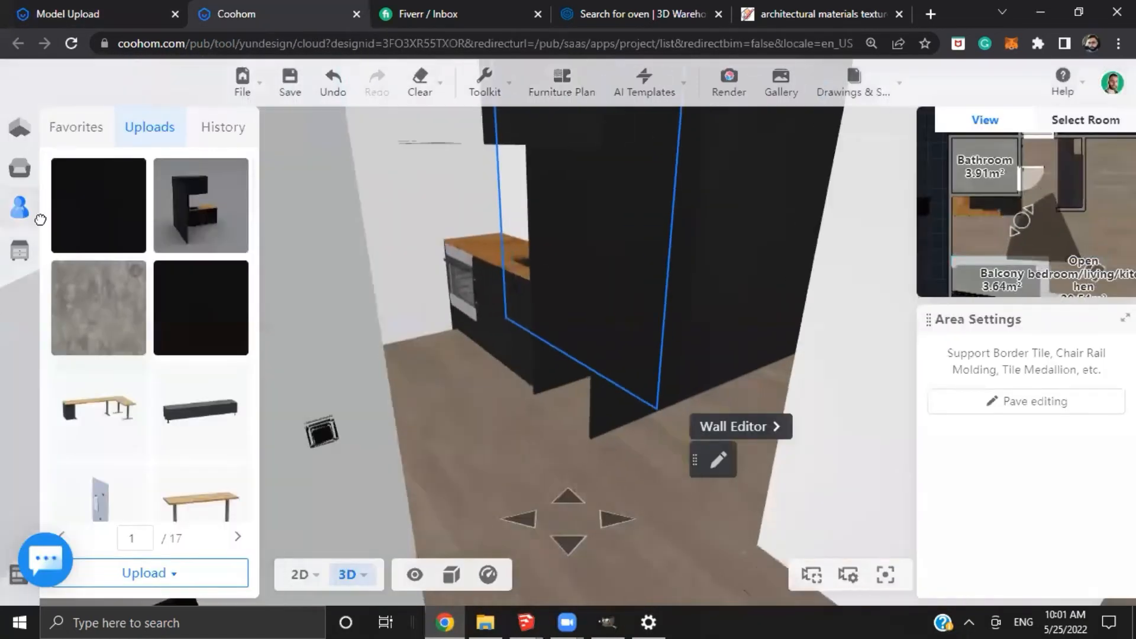
click(7, 176)
key(ctrl+shift+Tab)
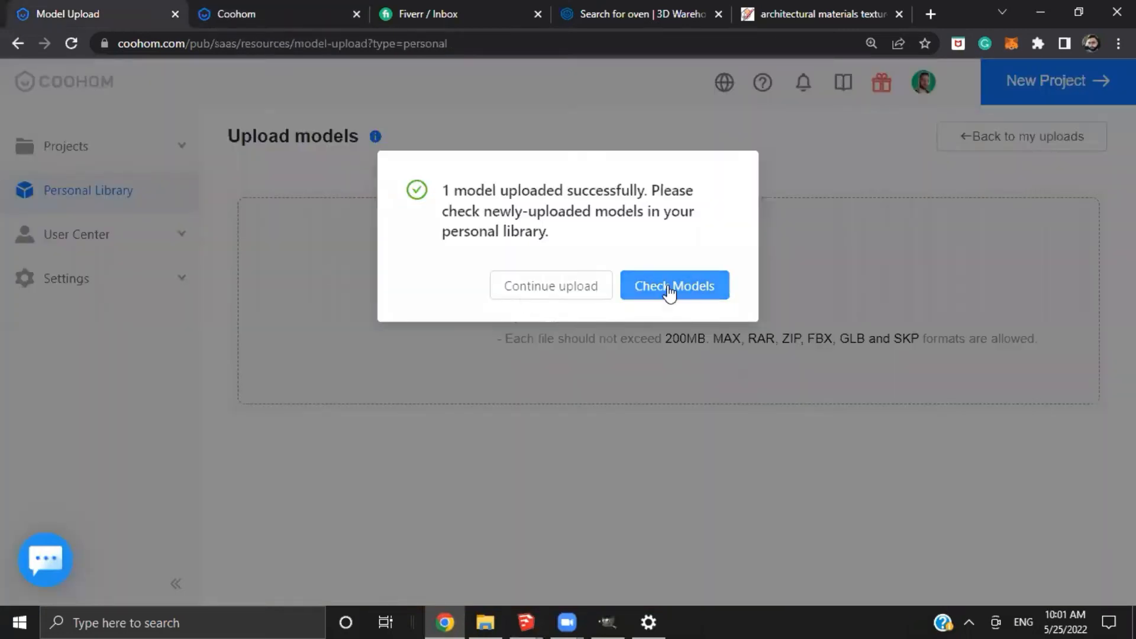
click(548, 299)
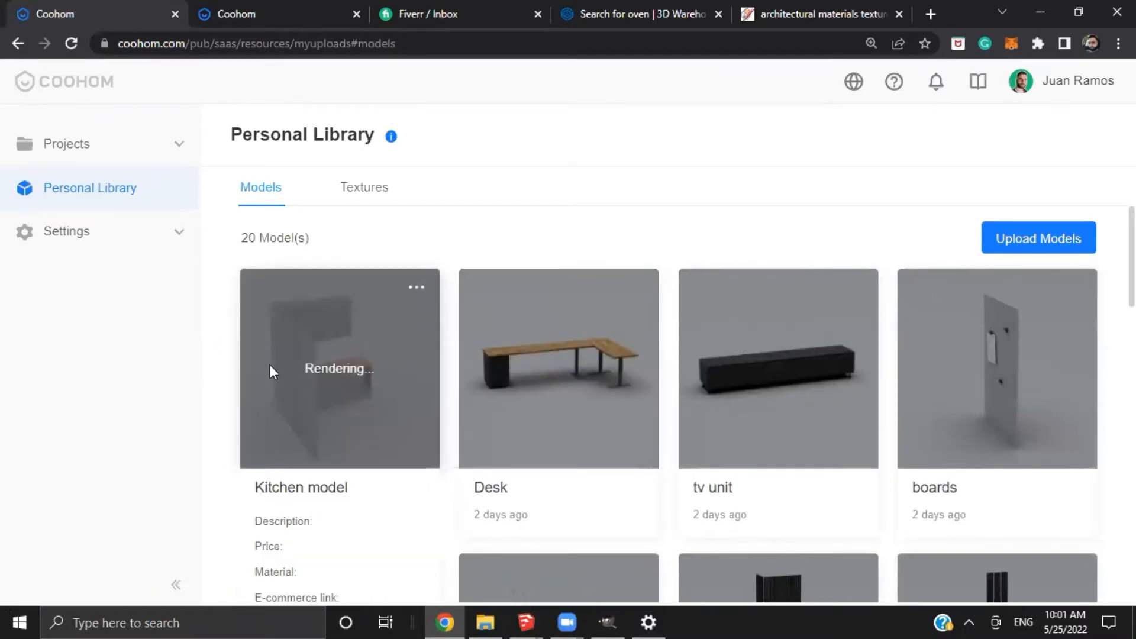
Reload the uploads in the apartment design and check the Kitchen model's rendering status in the personal library
click(231, 13)
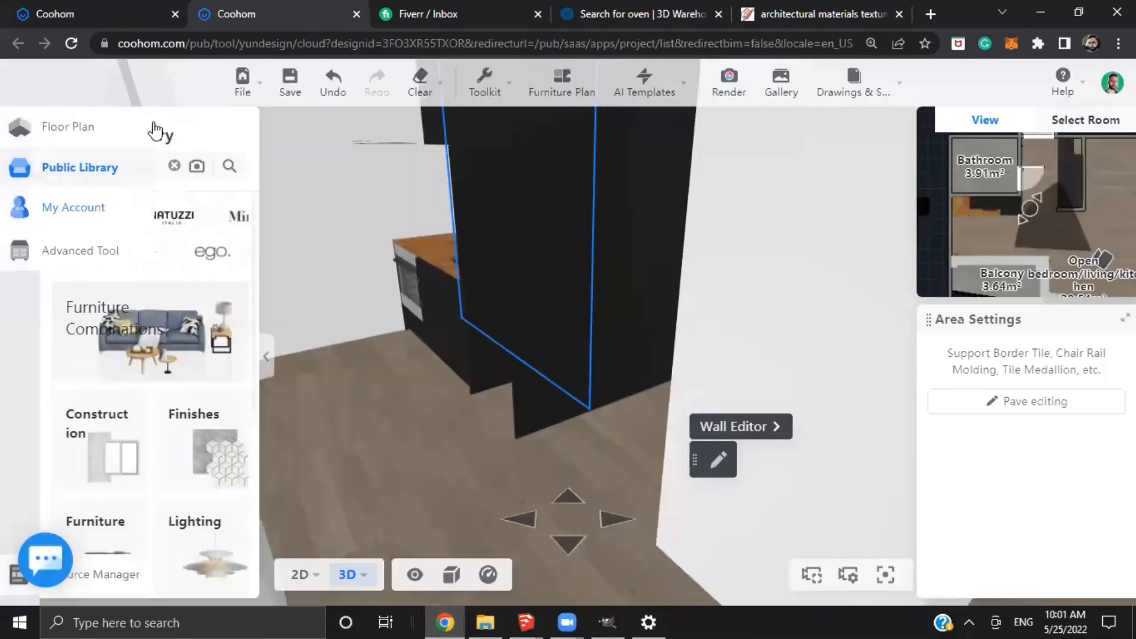
click(65, 206)
click(149, 128)
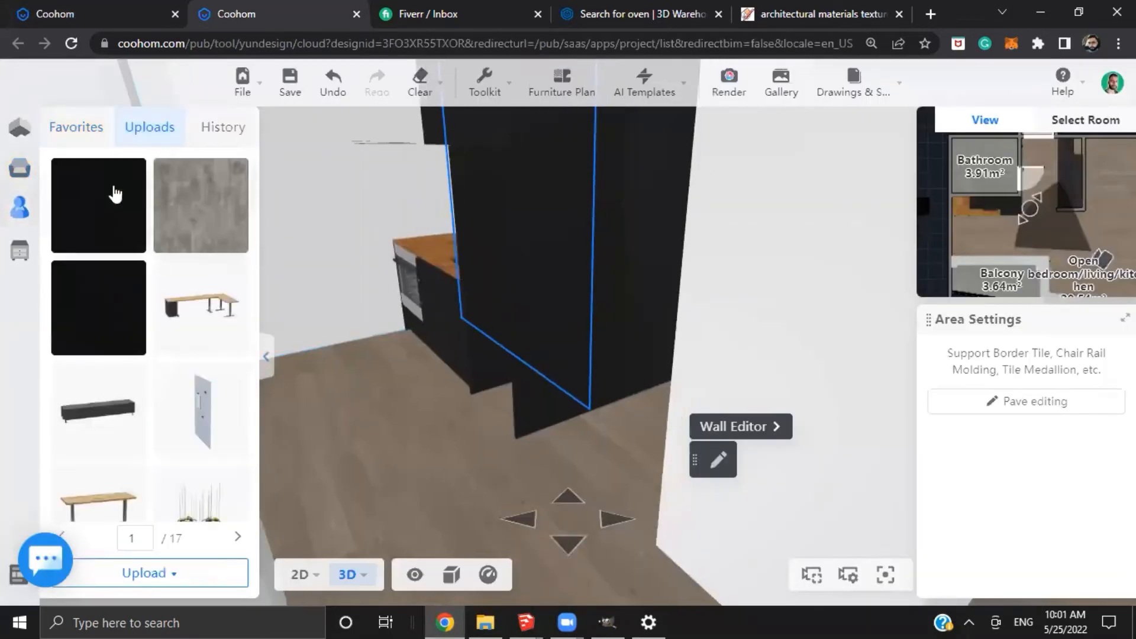
click(50, 13)
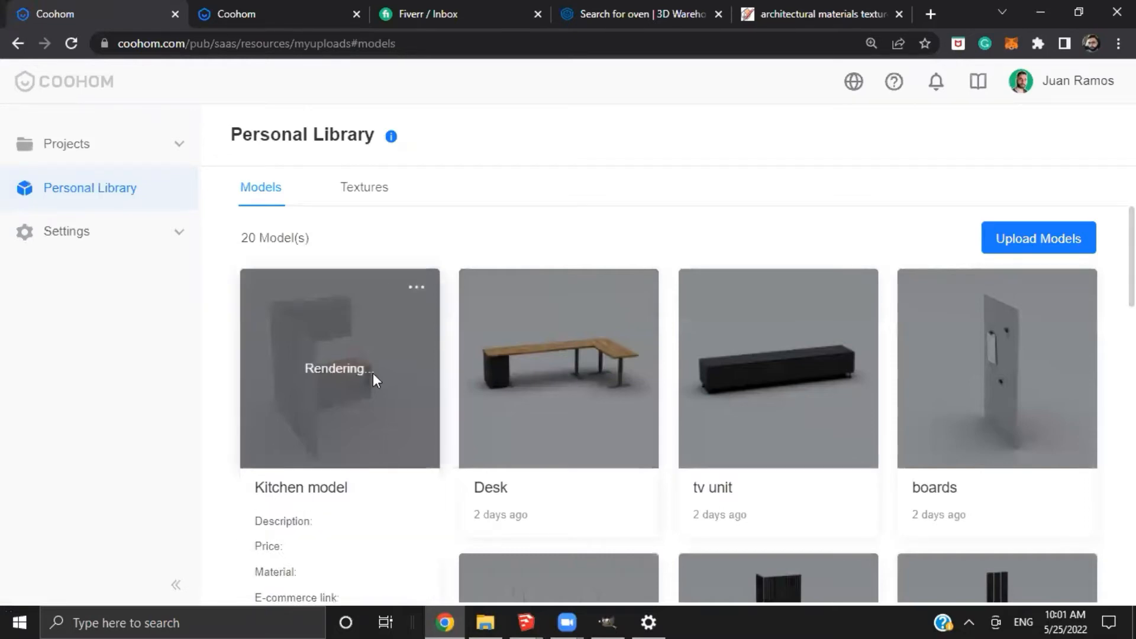
click(236, 13)
mouse_move(8, 250)
click(22, 172)
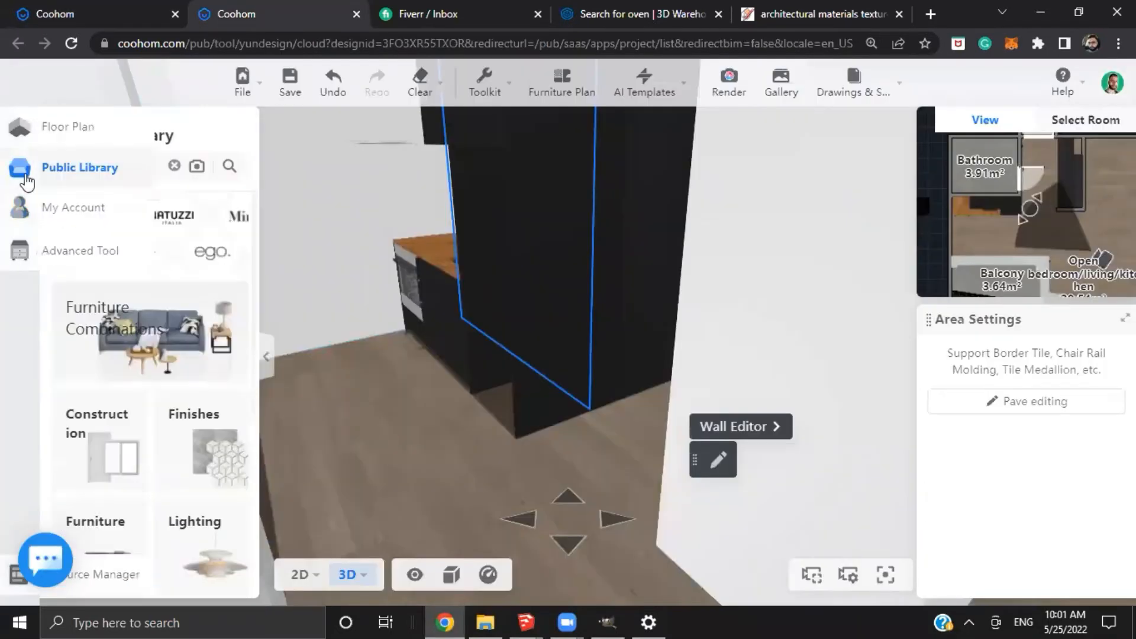
click(56, 9)
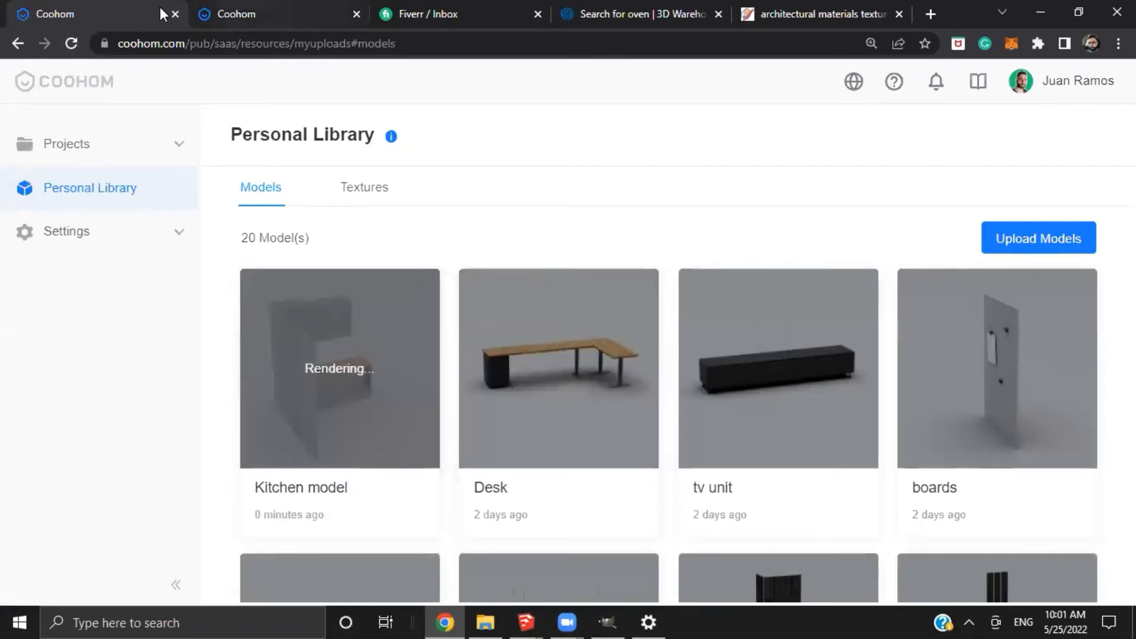
Check the Kitchen model's rendering in the personal library and open the uploads in the apartment design
click(189, 3)
click(187, 2)
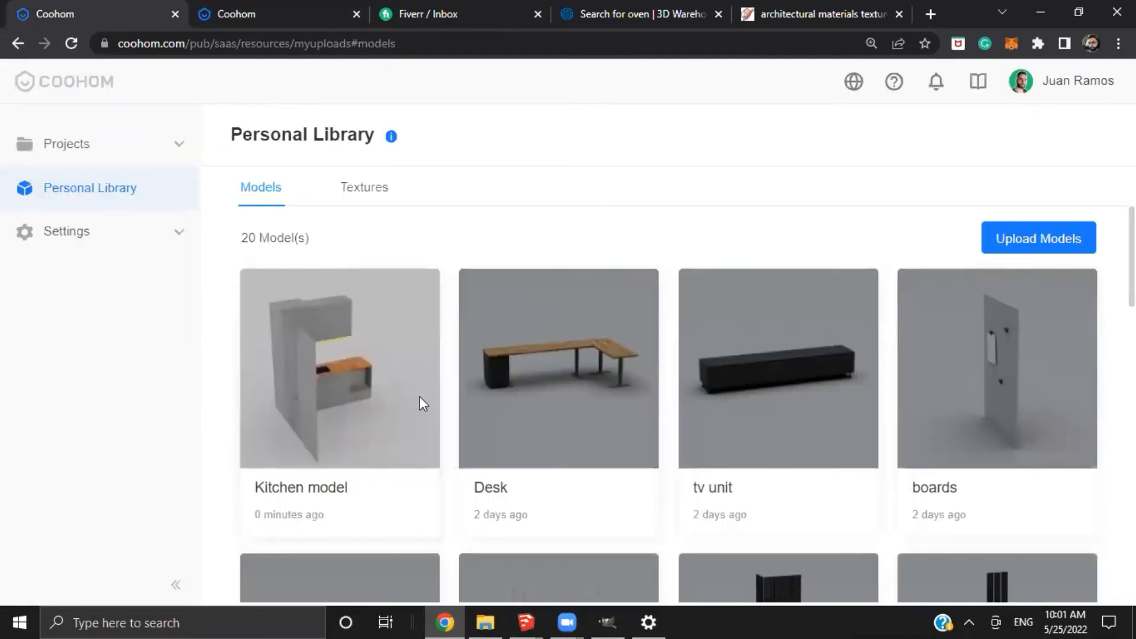
mouse_move(420, 397)
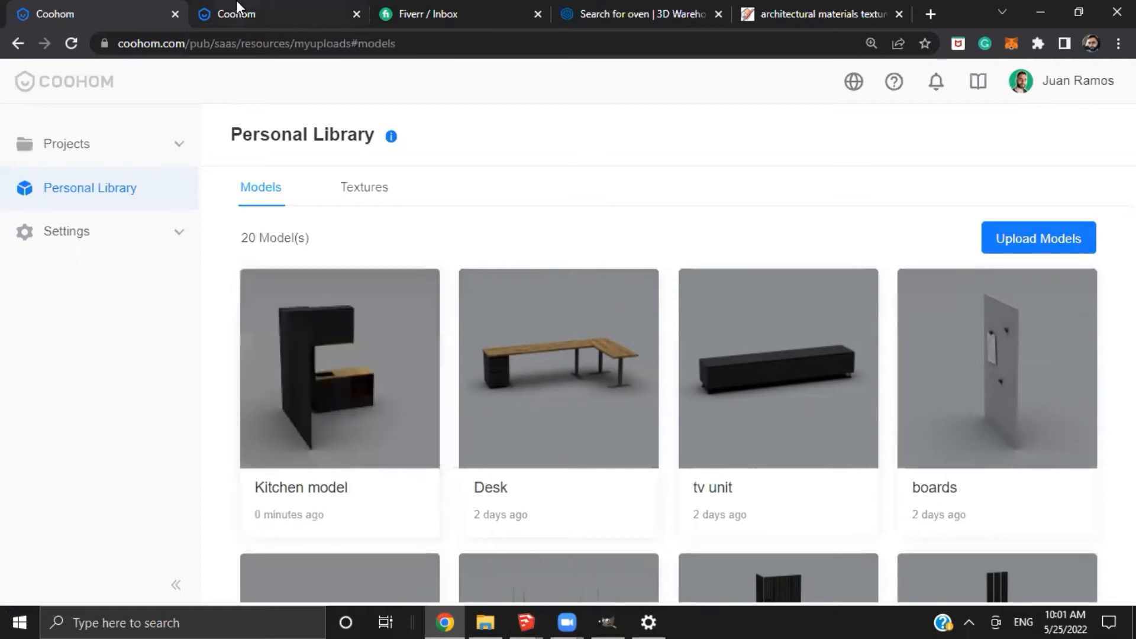
click(286, 5)
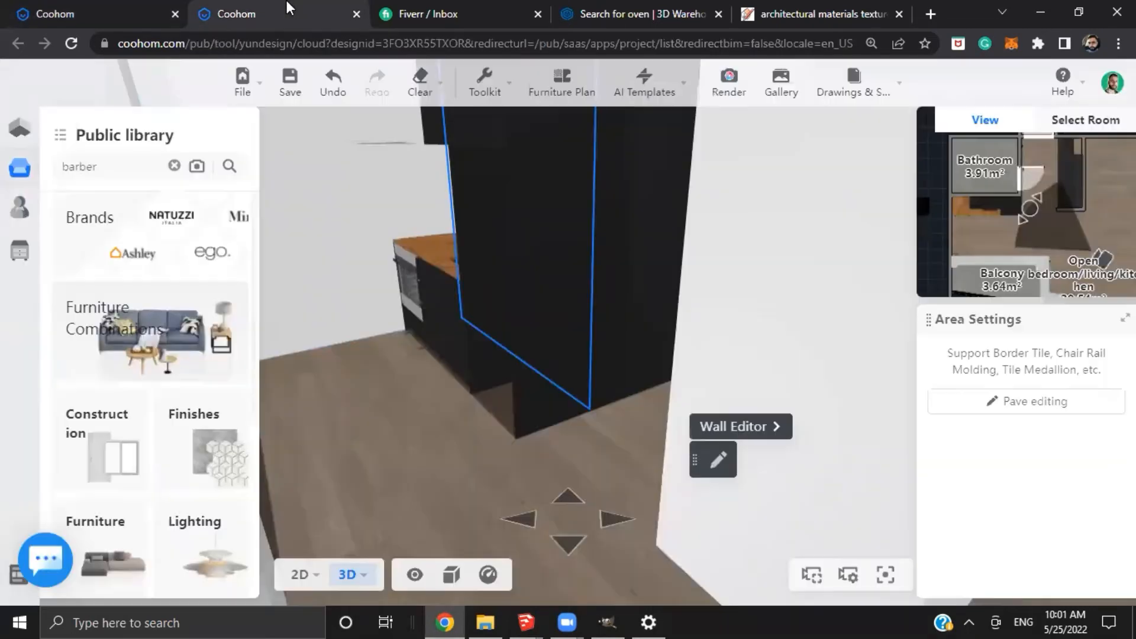
click(18, 207)
click(129, 124)
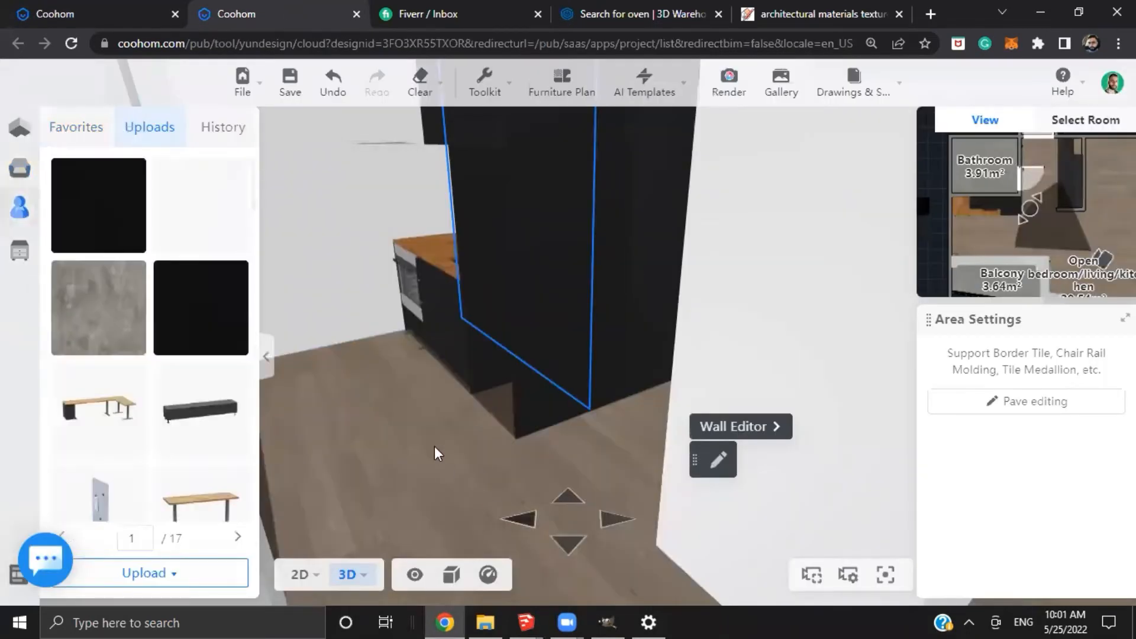
Delete the old kitchen from the apartment and place the newly uploaded Kitchen model on the 2D floor plan
click(534, 287)
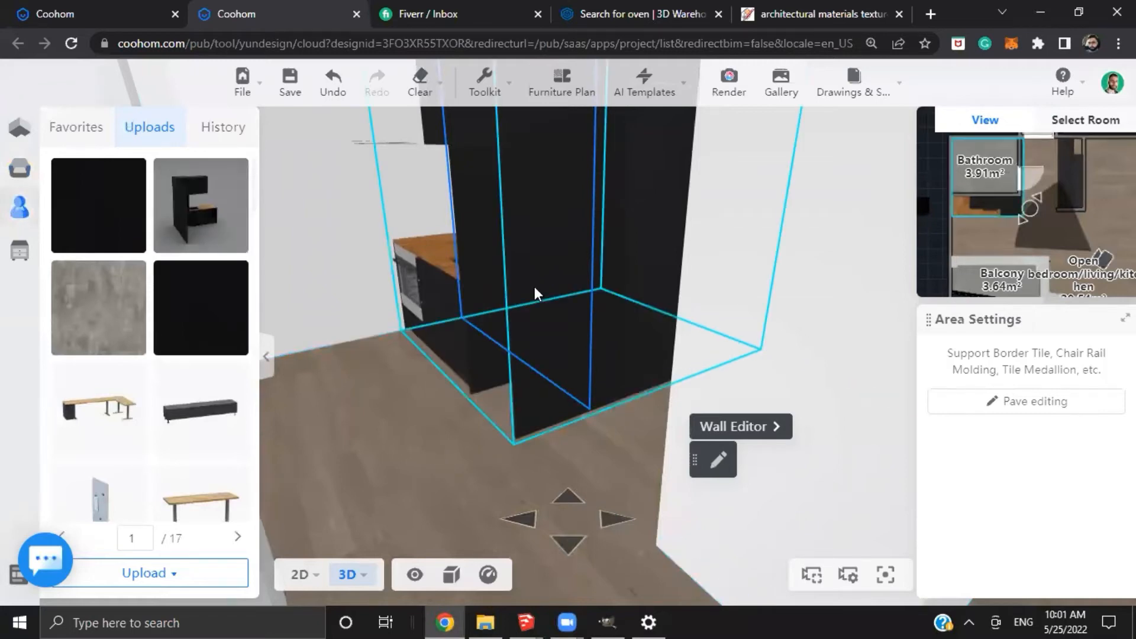
click(859, 259)
click(302, 574)
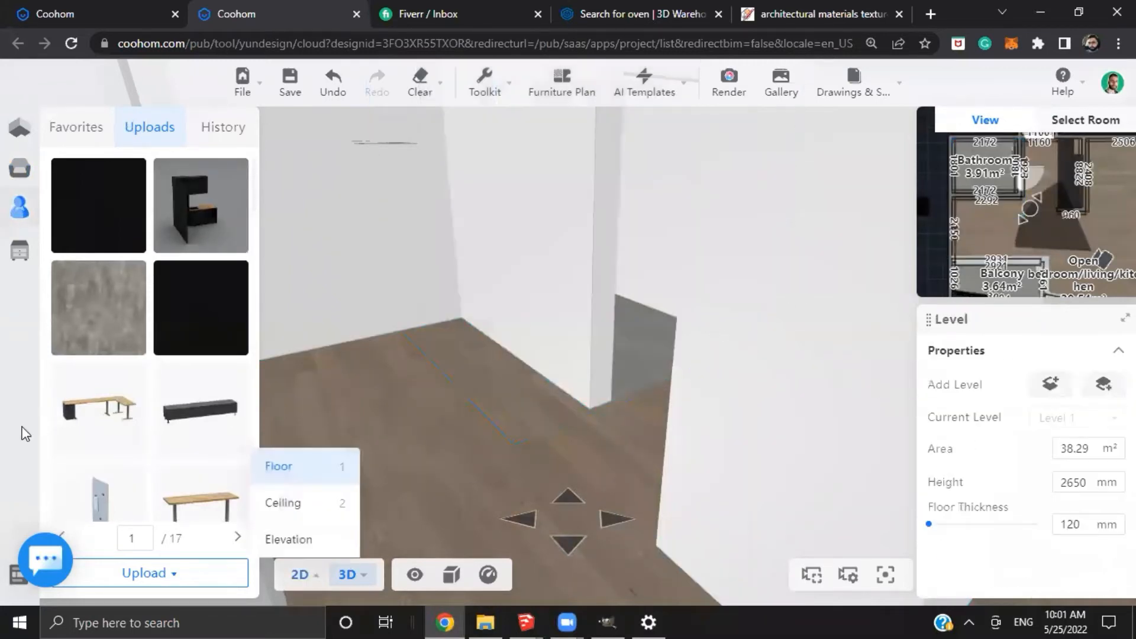
drag(659, 420, 559, 390)
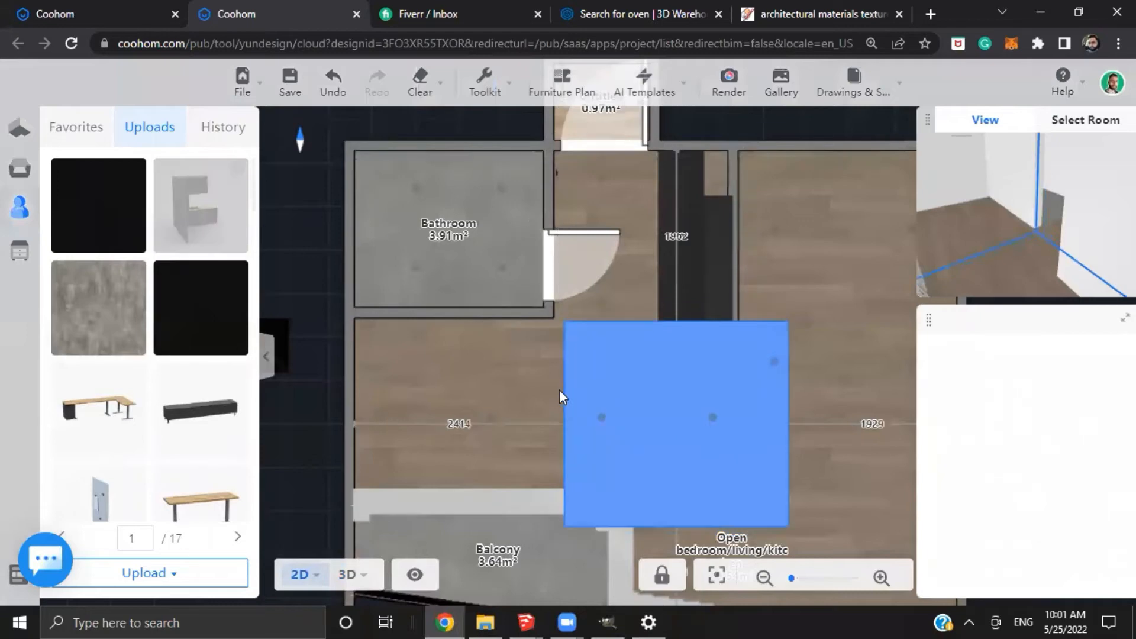
click(594, 450)
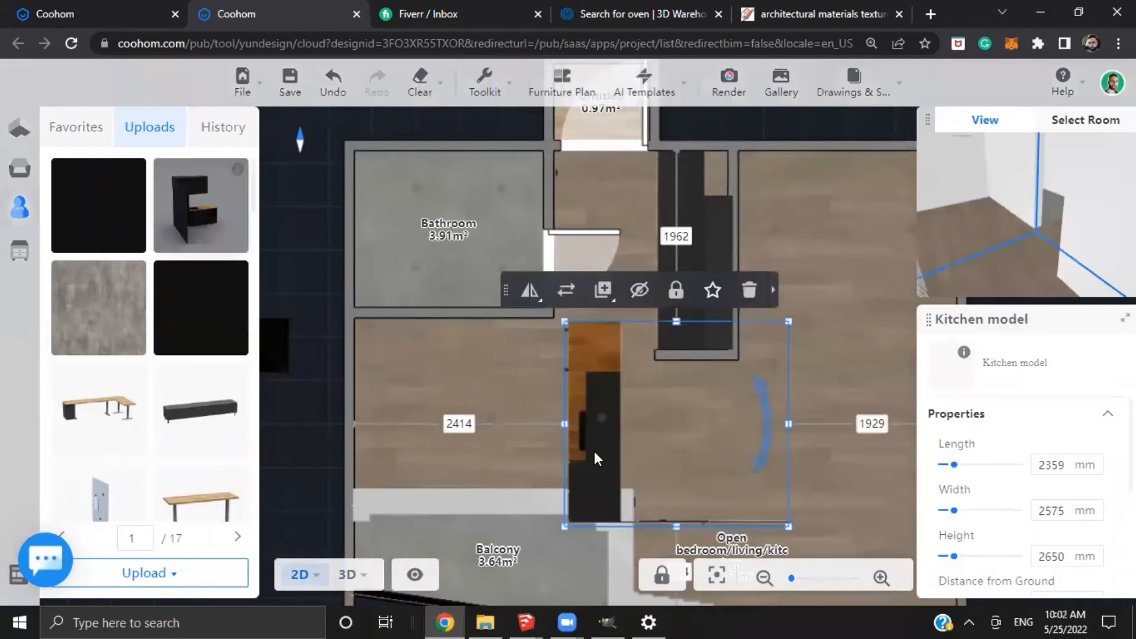
Rotate the Kitchen model 90° counterclockwise and nudge it up the floor plan, clear of the balcony wall
drag(764, 408, 707, 331)
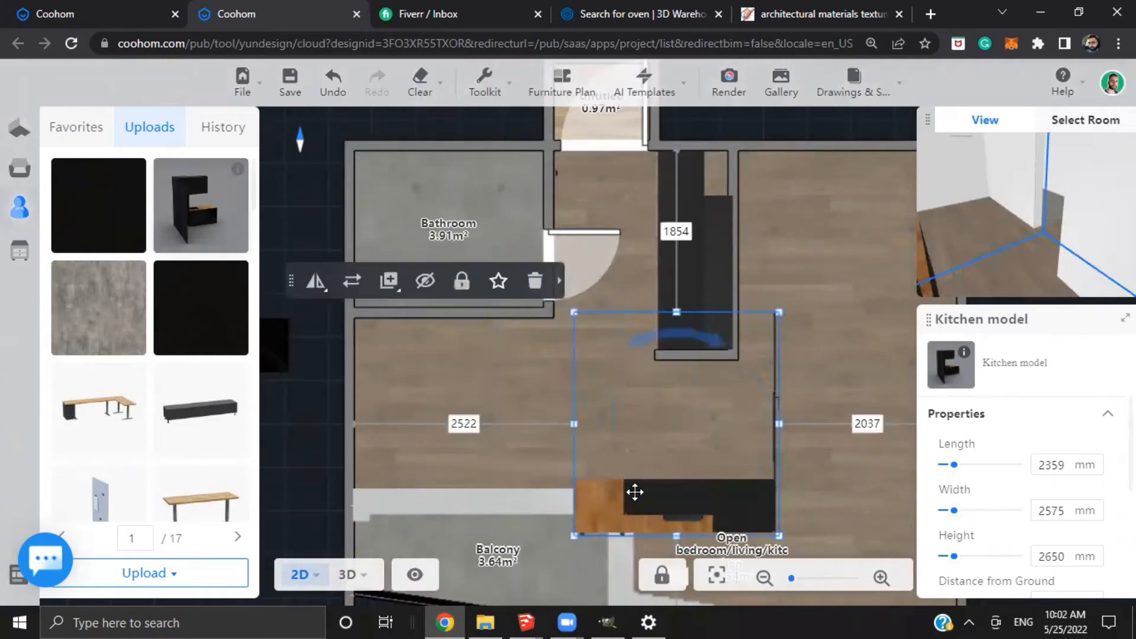
key(Up)
key(Up)
key(Up)
key(Up)
key(Up)
key(Up)
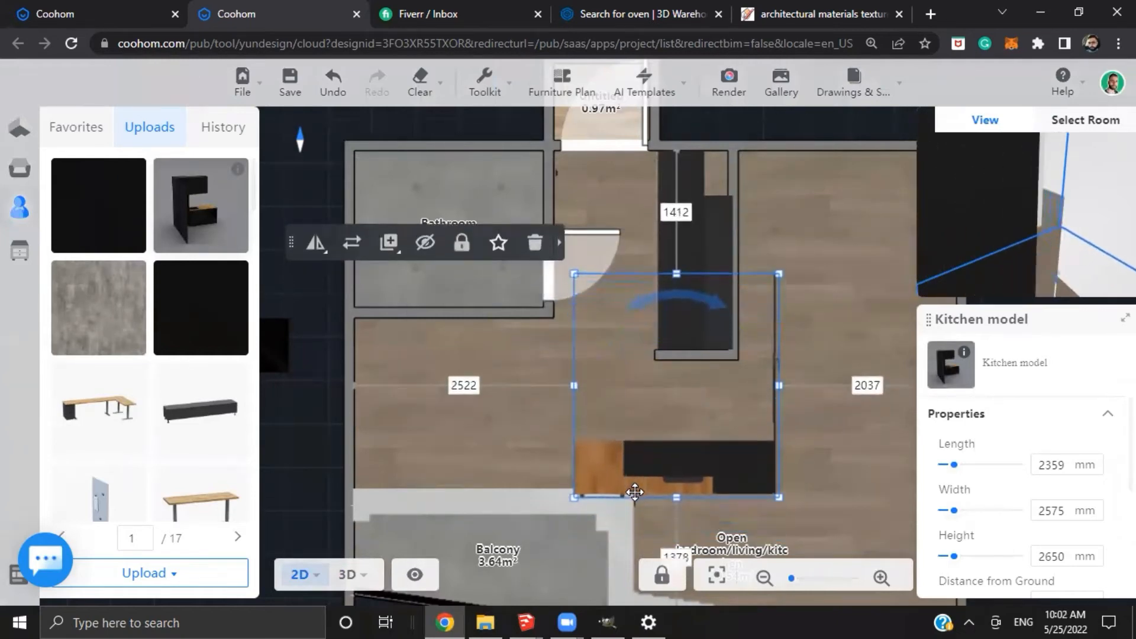
key(Up)
key(Up)
key(Up)
key(Up)
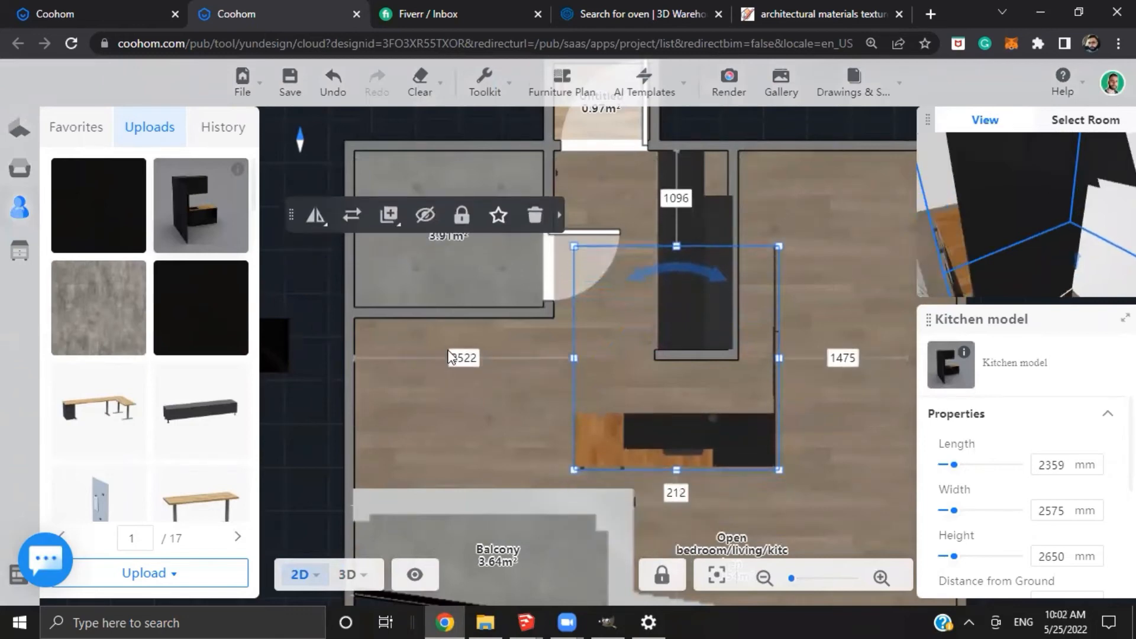
Position the Kitchen model with a left distance of 751 mm and an upper distance of 0 mm
click(474, 352)
text(751)
key(Return)
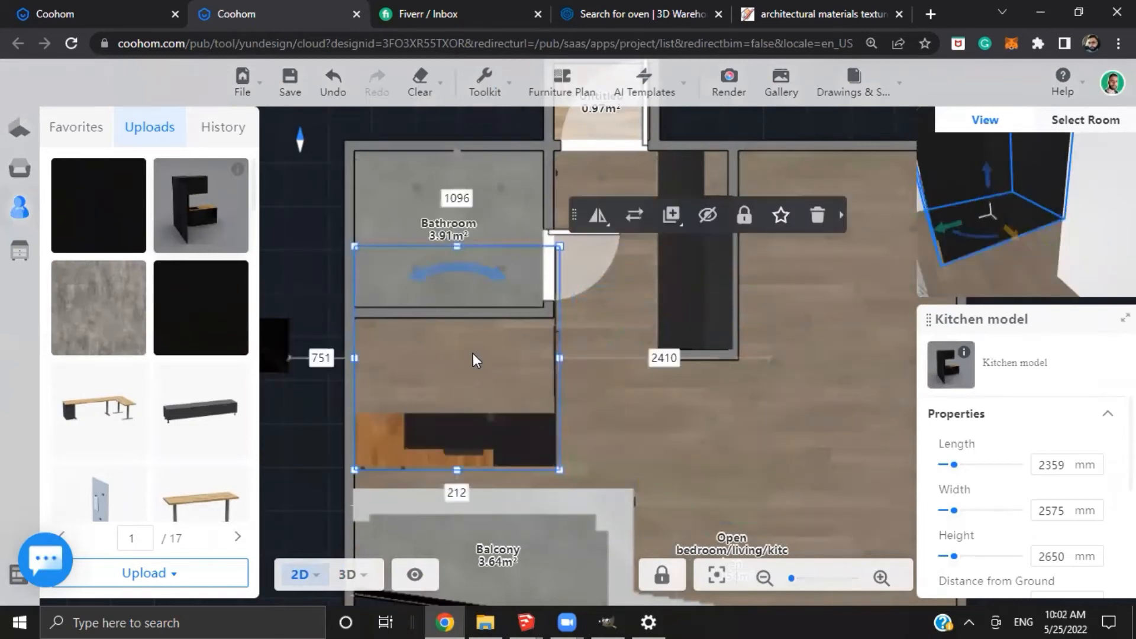
click(453, 190)
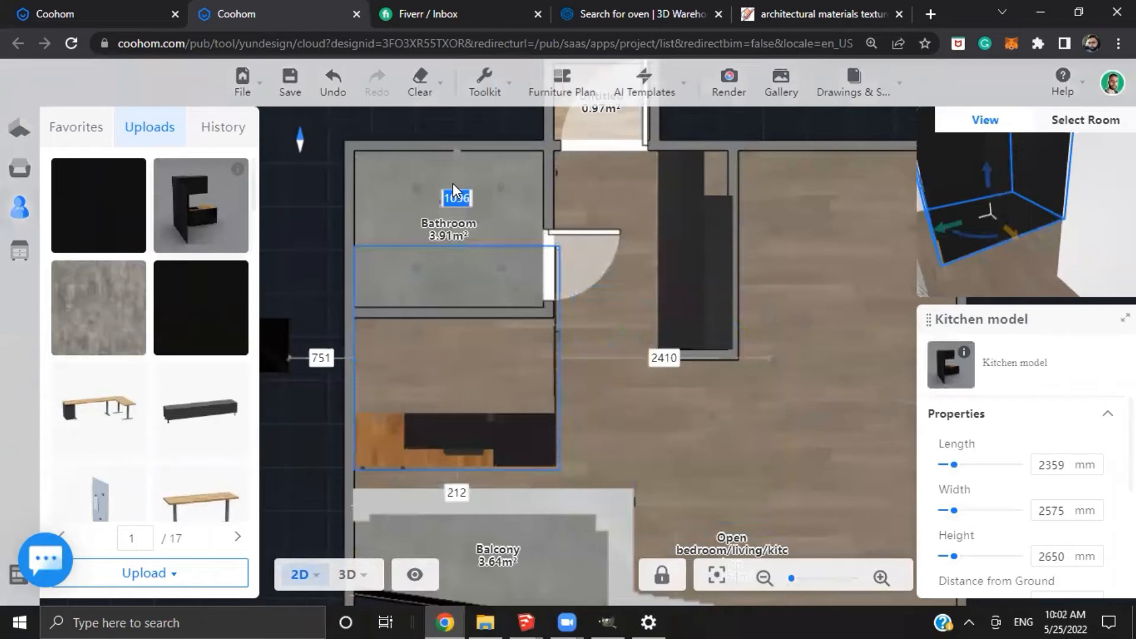
text(0)
key(Return)
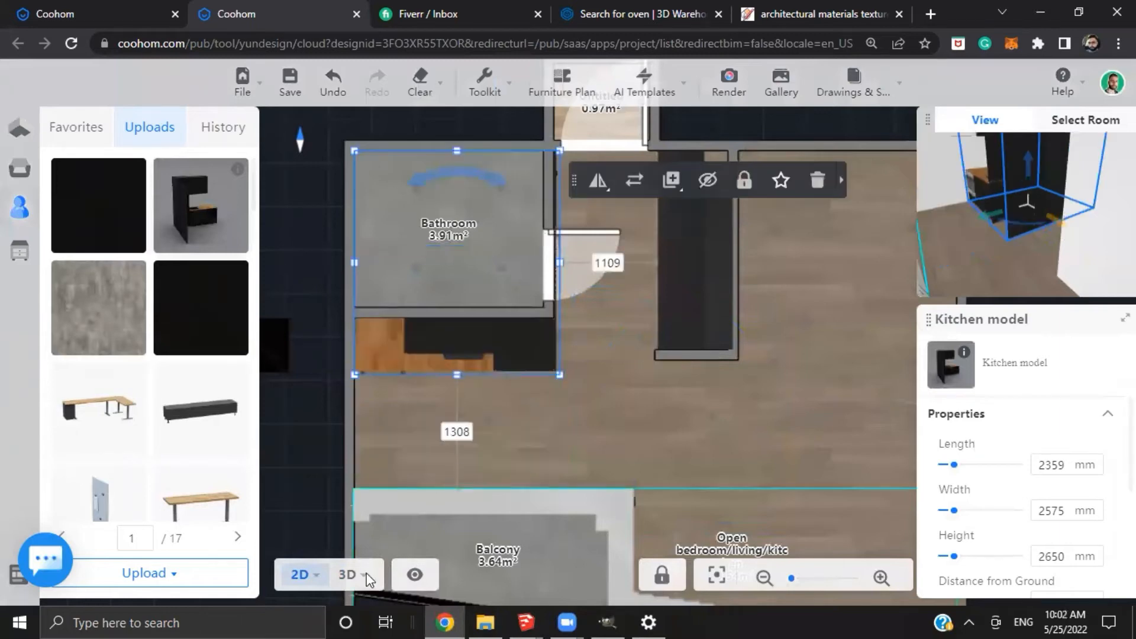
Inspect the placed Kitchen model in 3D and open it in the Material Editor
click(347, 575)
drag(514, 464, 454, 443)
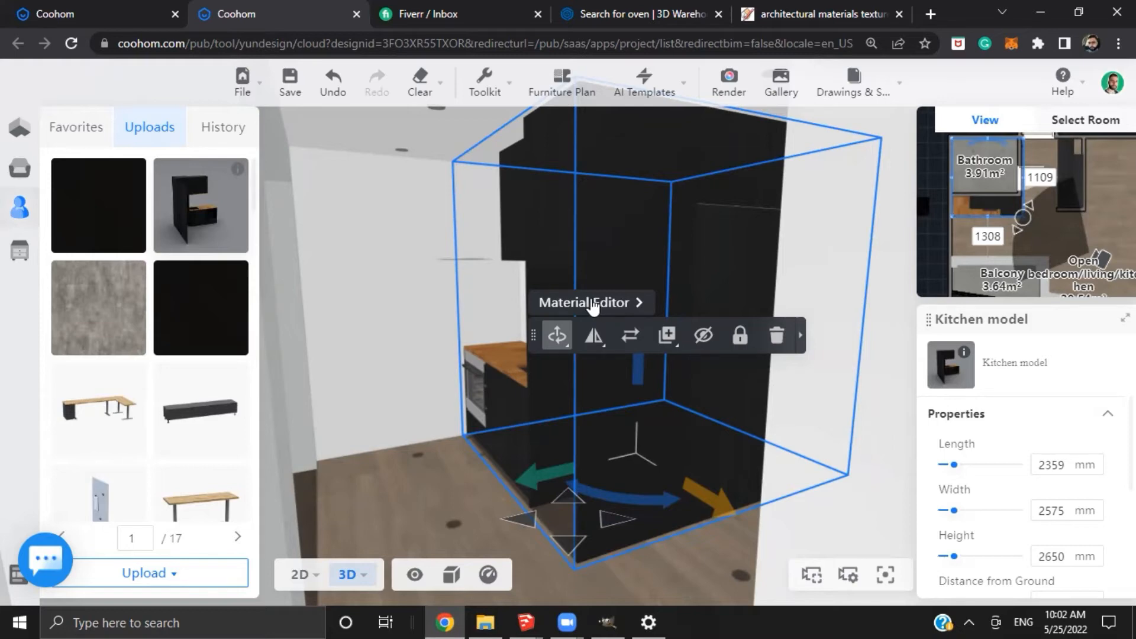
click(592, 303)
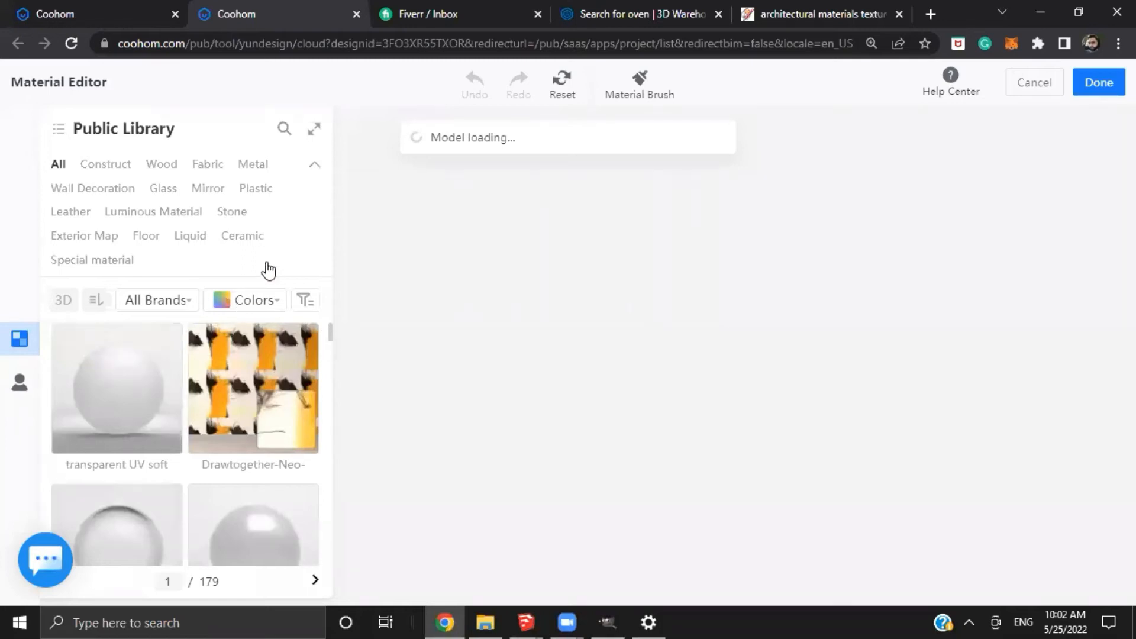
Apply the uploaded Black Kitchen material to the kitchen's dark cabinet and panel surfaces
mouse_move(645, 468)
mouse_down()
mouse_move(775, 467)
mouse_move(363, 473)
mouse_move(618, 388)
mouse_move(618, 419)
mouse_move(571, 433)
mouse_move(905, 367)
mouse_move(544, 413)
mouse_move(730, 370)
mouse_move(793, 441)
mouse_move(566, 426)
mouse_move(823, 408)
mouse_move(851, 449)
mouse_move(556, 431)
mouse_move(745, 426)
mouse_move(776, 472)
mouse_move(568, 467)
mouse_move(629, 436)
mouse_move(712, 477)
mouse_move(512, 497)
mouse_move(651, 464)
mouse_move(685, 426)
mouse_move(647, 431)
mouse_move(609, 489)
mouse_move(578, 497)
mouse_up()
click(574, 492)
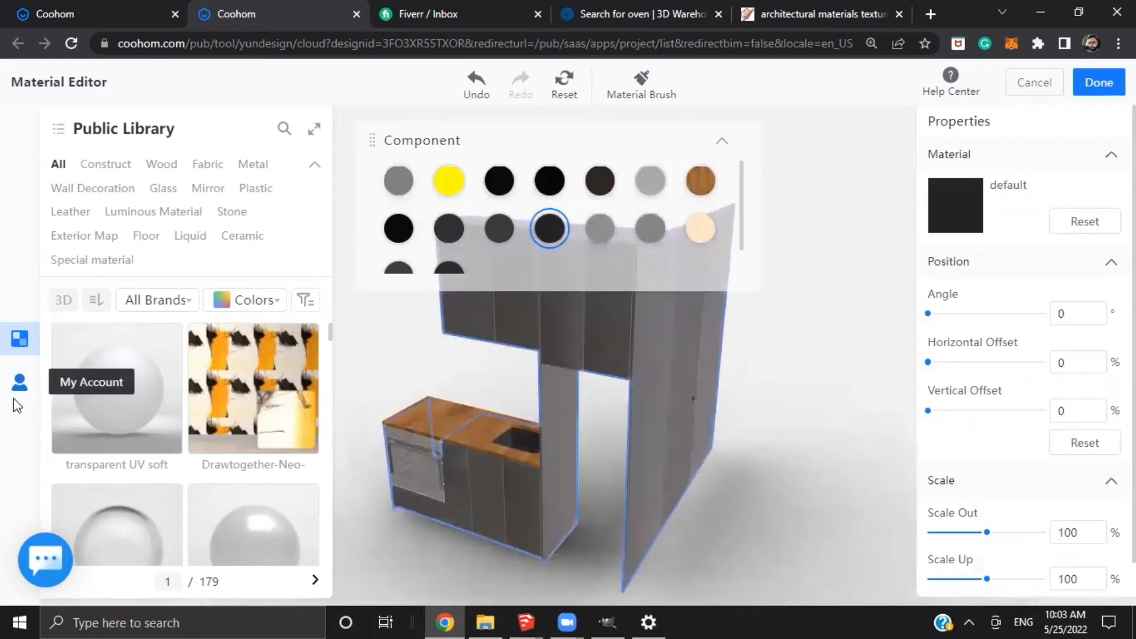
drag(499, 493, 615, 515)
click(20, 382)
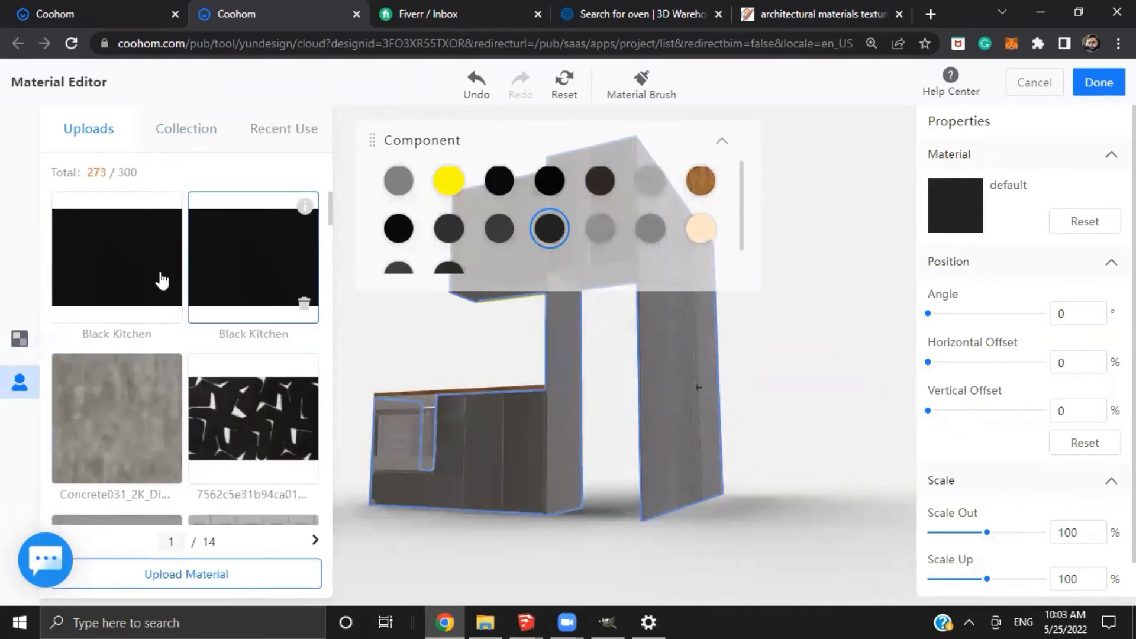
drag(598, 444, 426, 388)
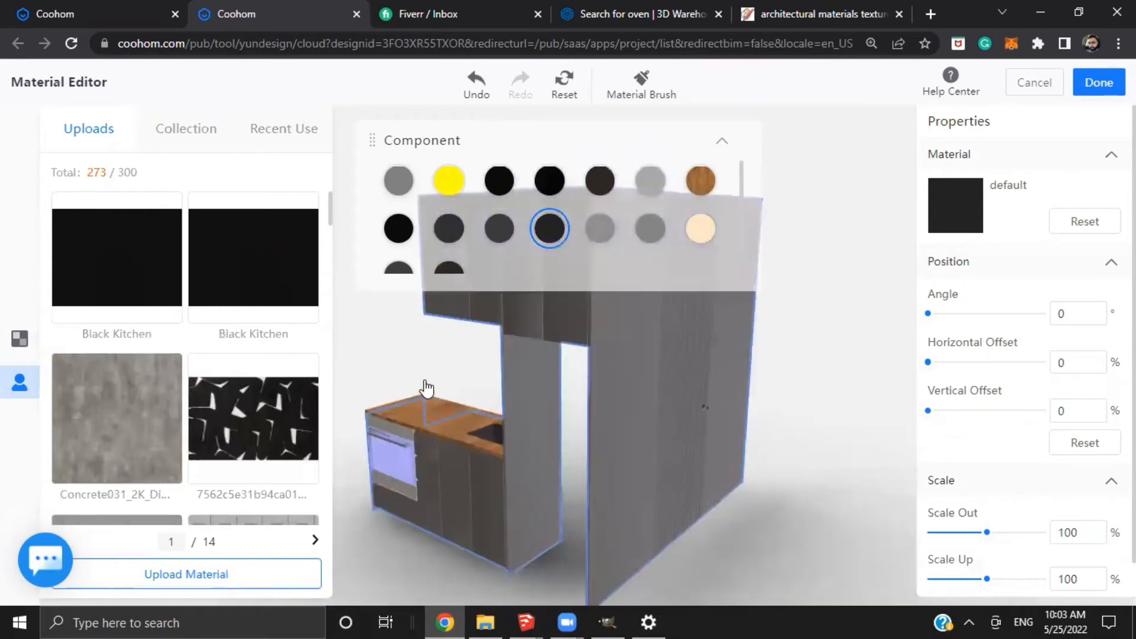
scroll(426, 388, up, 4)
drag(253, 257, 708, 449)
Set the cabinets' Black Kitchen material scale to 200% in both directions
scroll(603, 437, down, 5)
scroll(606, 426, up, 3)
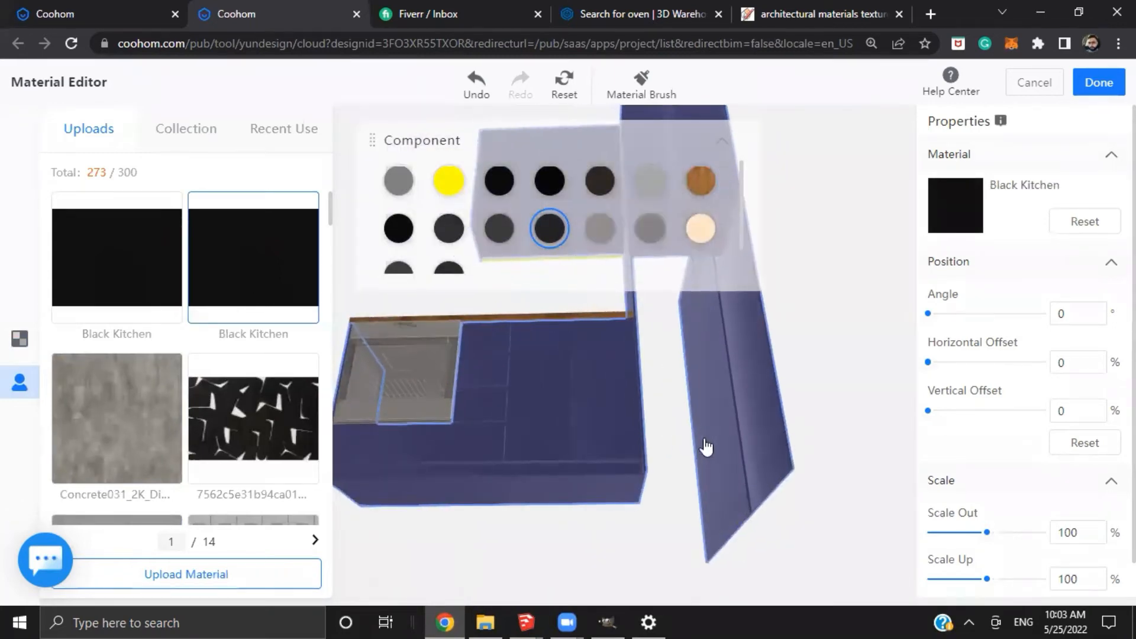
scroll(764, 409, up, 4)
drag(766, 406, 728, 387)
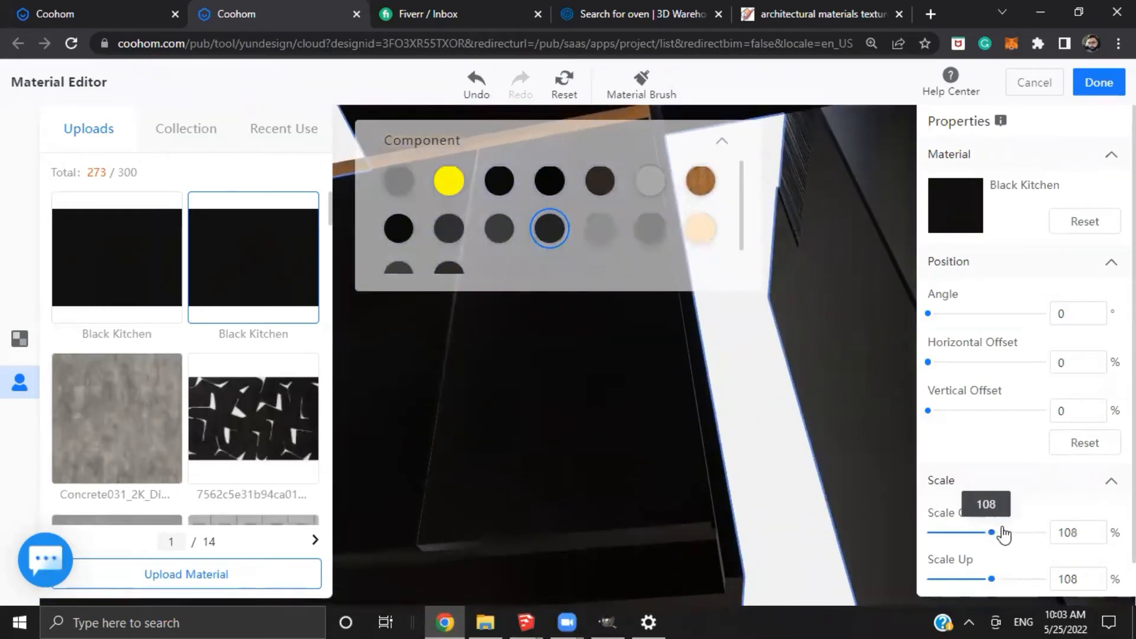
drag(1001, 529, 992, 531)
drag(566, 430, 714, 441)
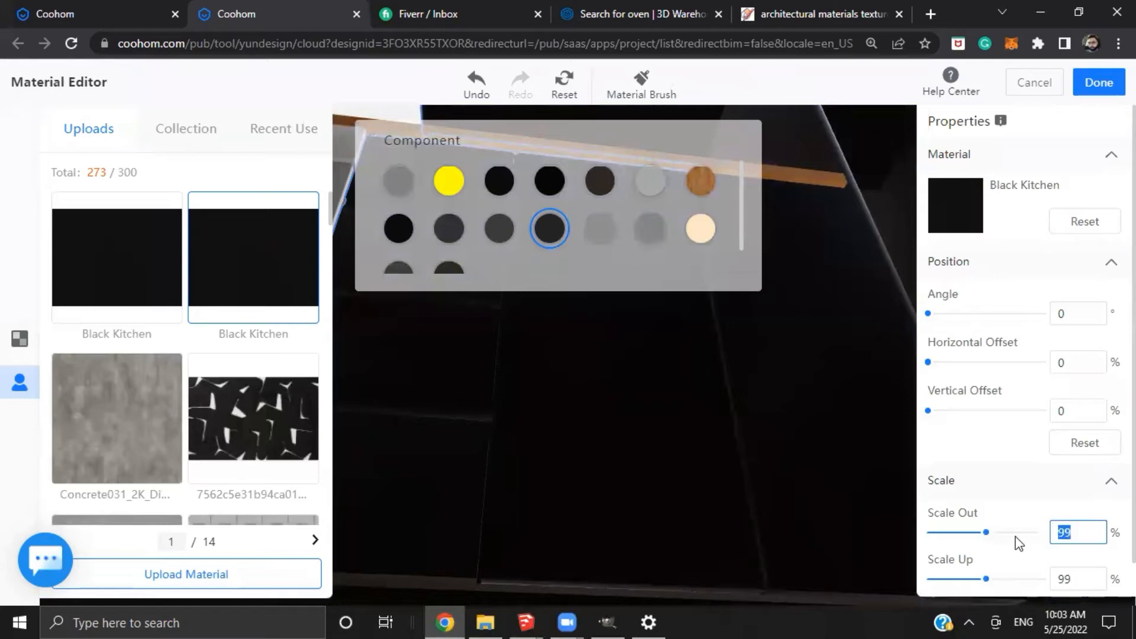
scroll(809, 437, down, 10)
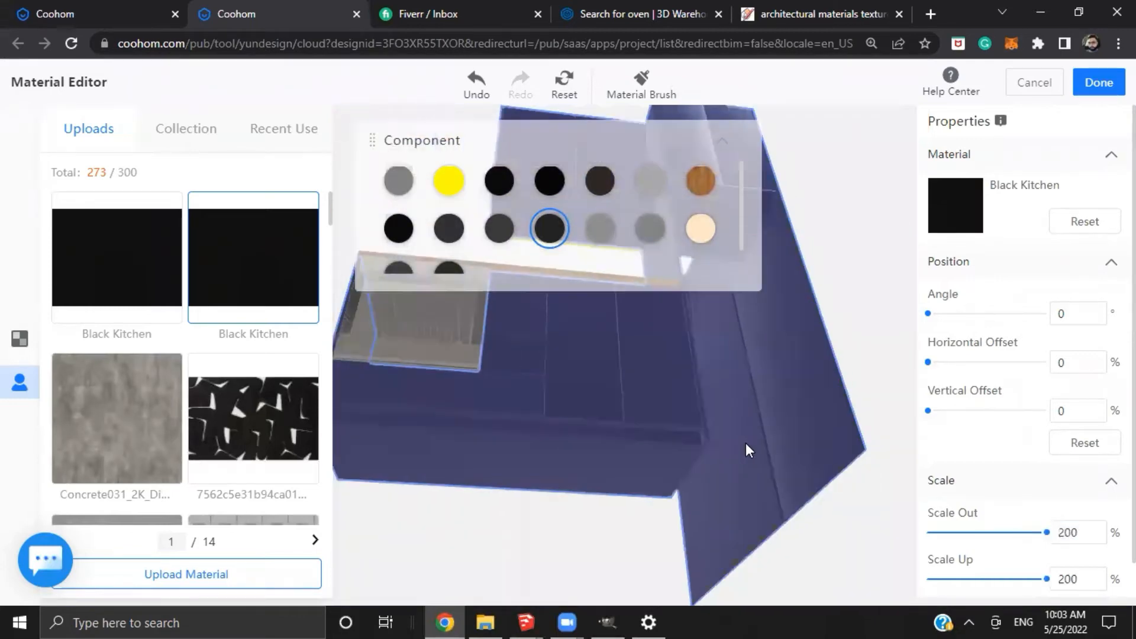
Examine the scaled Black Kitchen texture on the cabinets and tall panels from several sides
scroll(502, 410, up, 5)
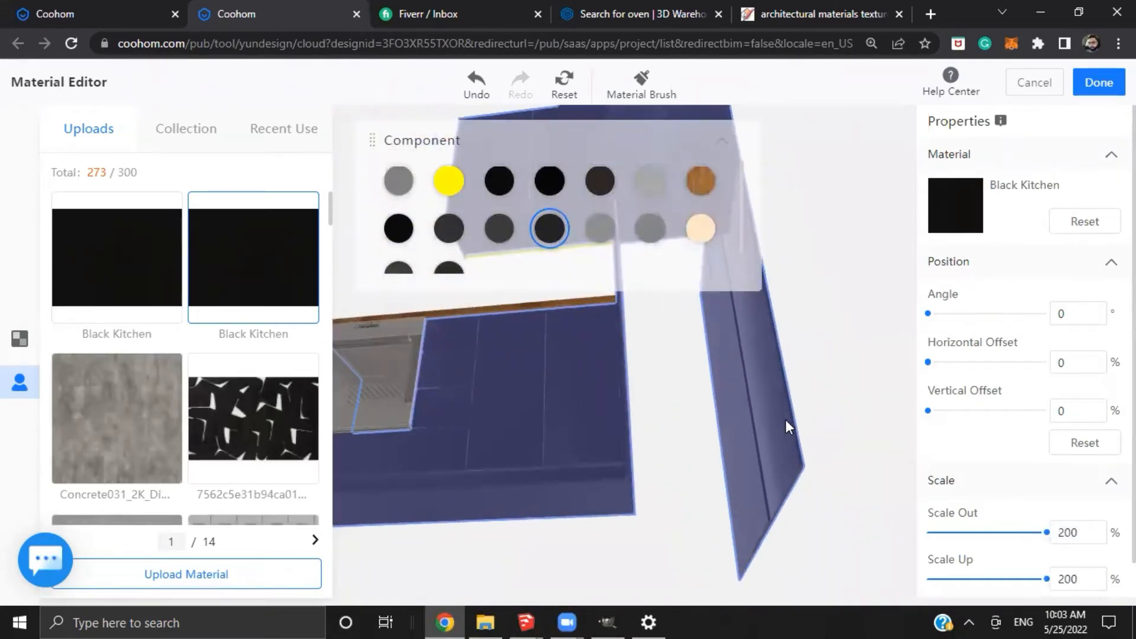
scroll(708, 429, up, 3)
scroll(780, 417, down, 3)
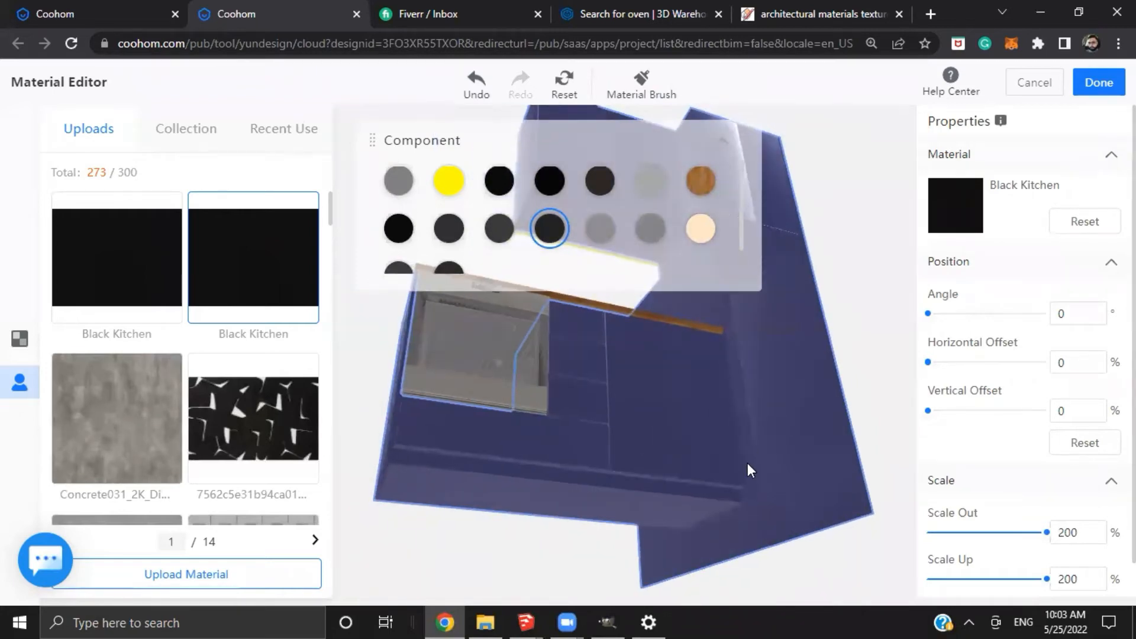
scroll(573, 468, up, 3)
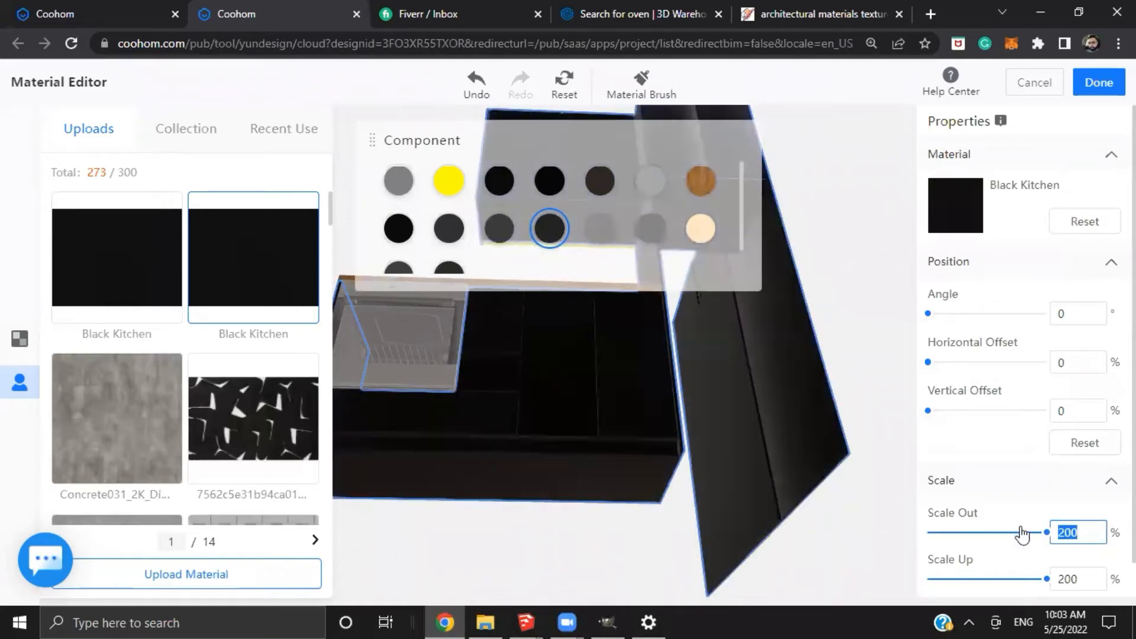
scroll(471, 471, down, 3)
scroll(458, 411, up, 3)
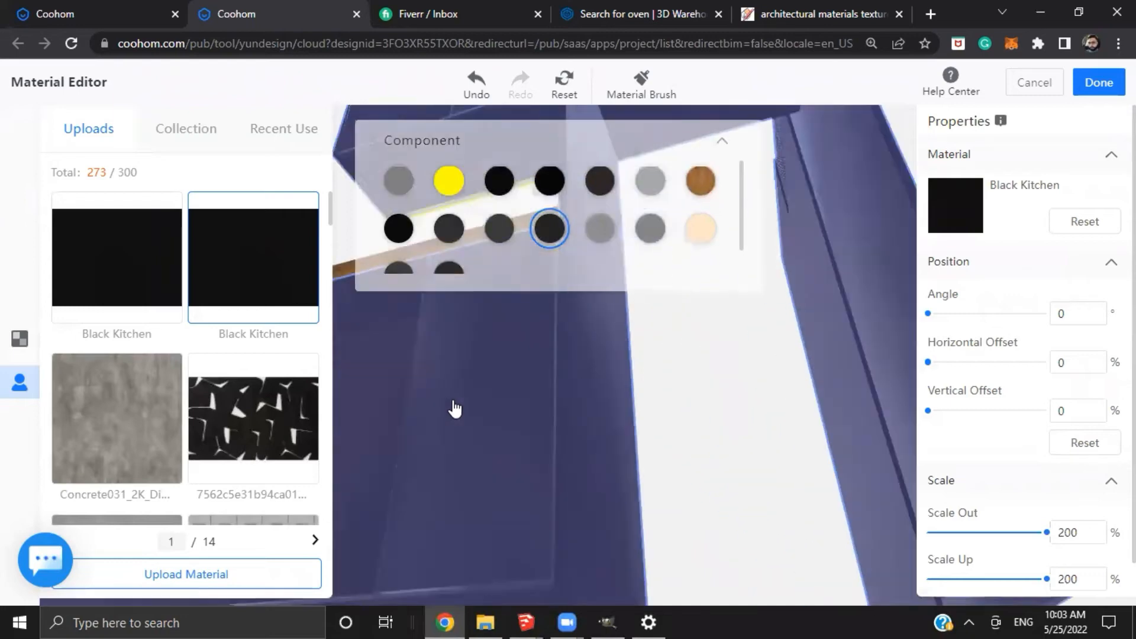
scroll(454, 408, down, 4)
drag(900, 532, 515, 517)
scroll(515, 515, up, 3)
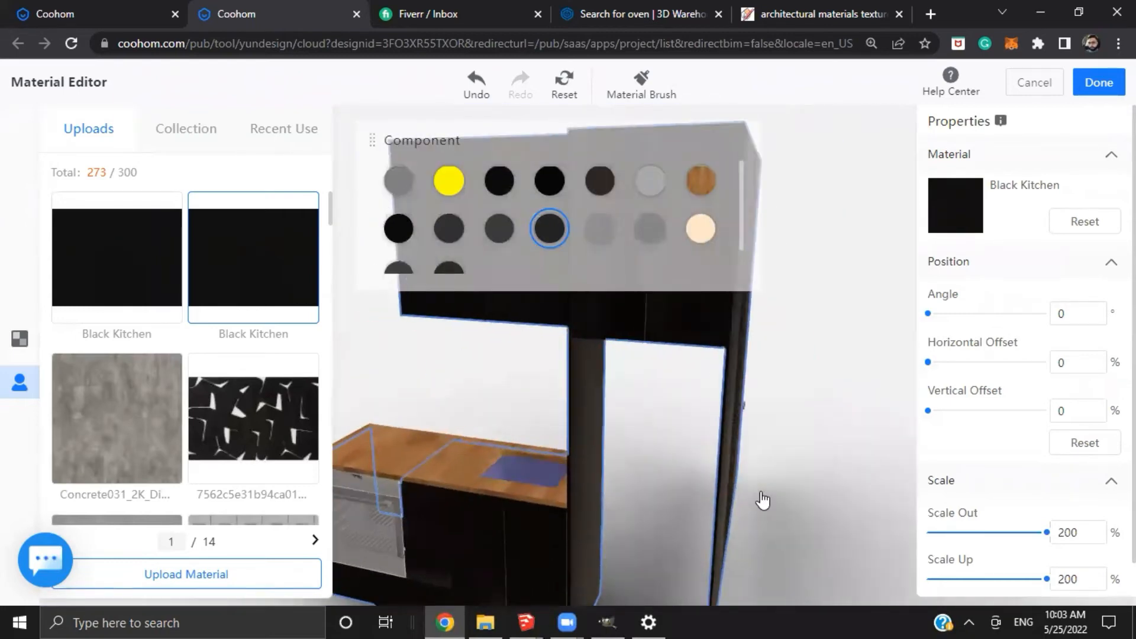
scroll(761, 499, down, 5)
drag(761, 499, 444, 491)
scroll(534, 335, up, 3)
drag(667, 437, 658, 224)
scroll(520, 334, up, 3)
scroll(609, 441, down, 3)
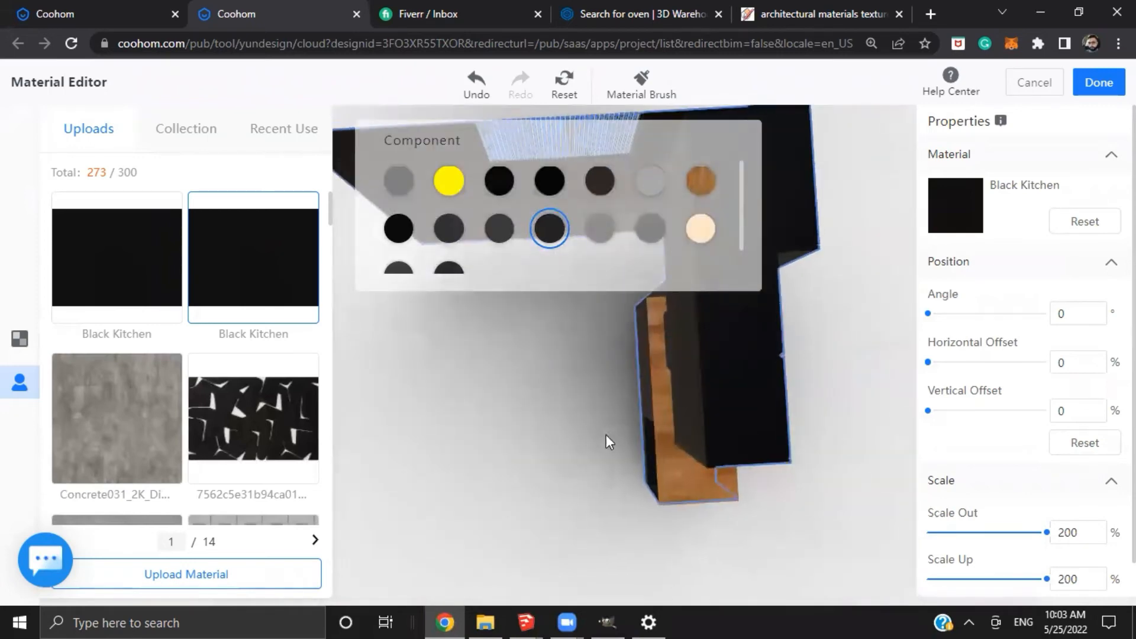
drag(609, 441, 713, 479)
scroll(712, 479, up, 3)
Apply the uploaded 64_wood fine material to the kitchen countertop
click(500, 474)
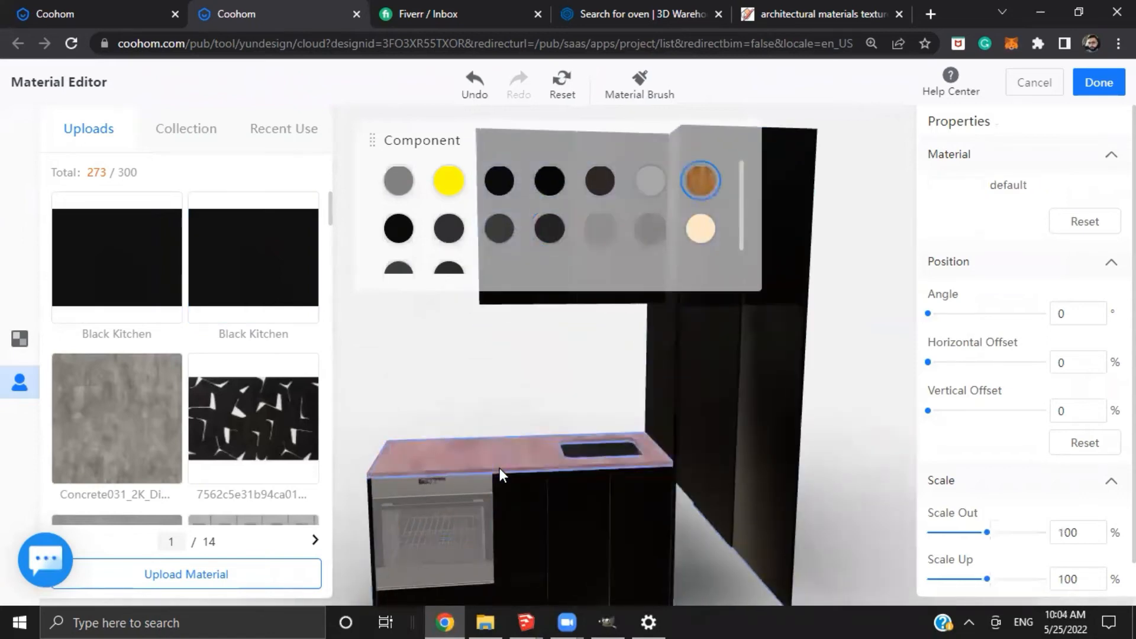
scroll(261, 387, down, 7)
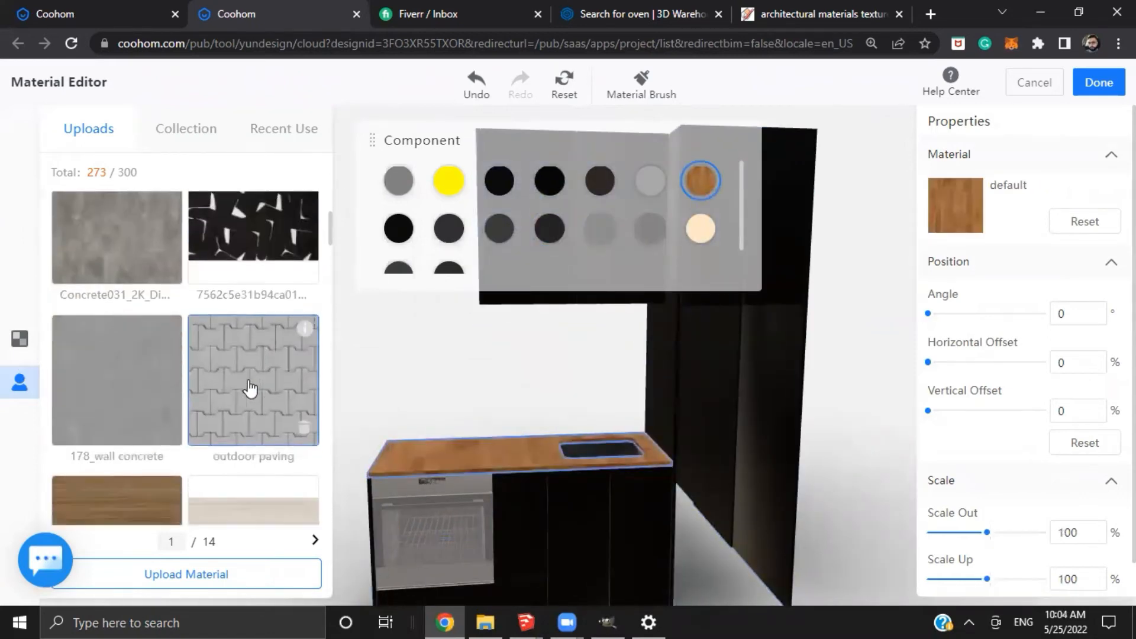
scroll(168, 368, down, 9)
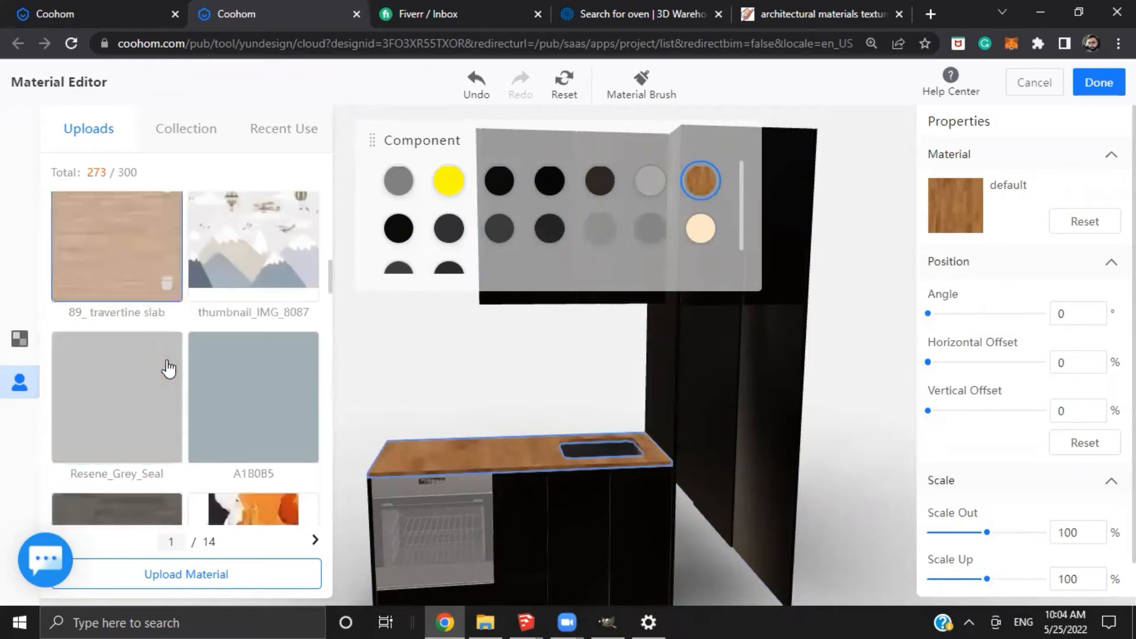
scroll(157, 372, up, 9)
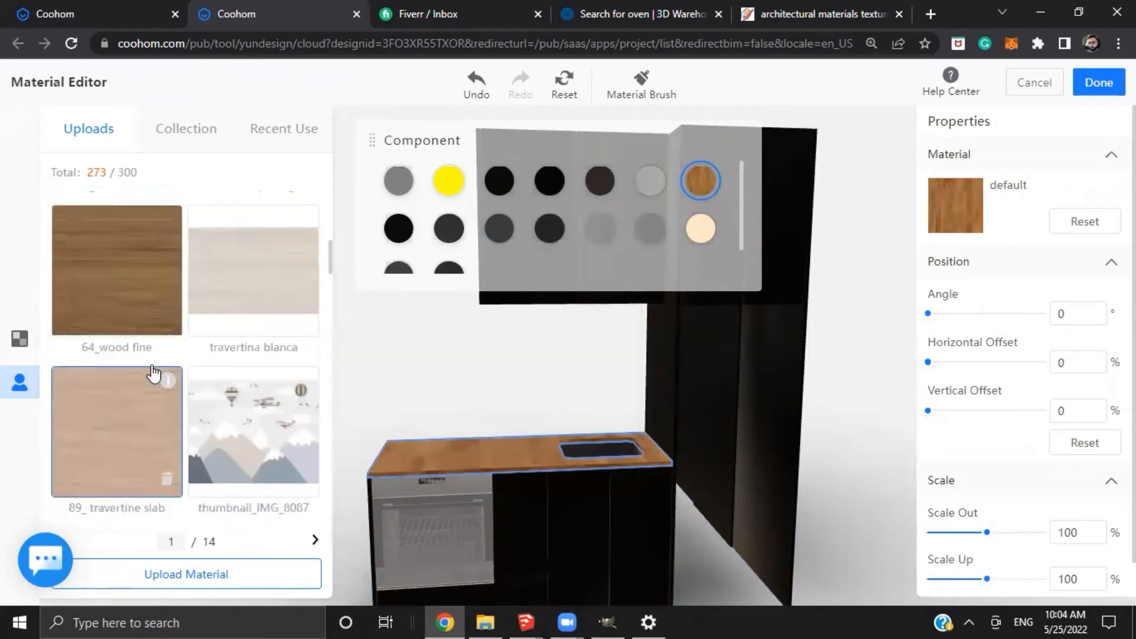
click(152, 330)
click(541, 466)
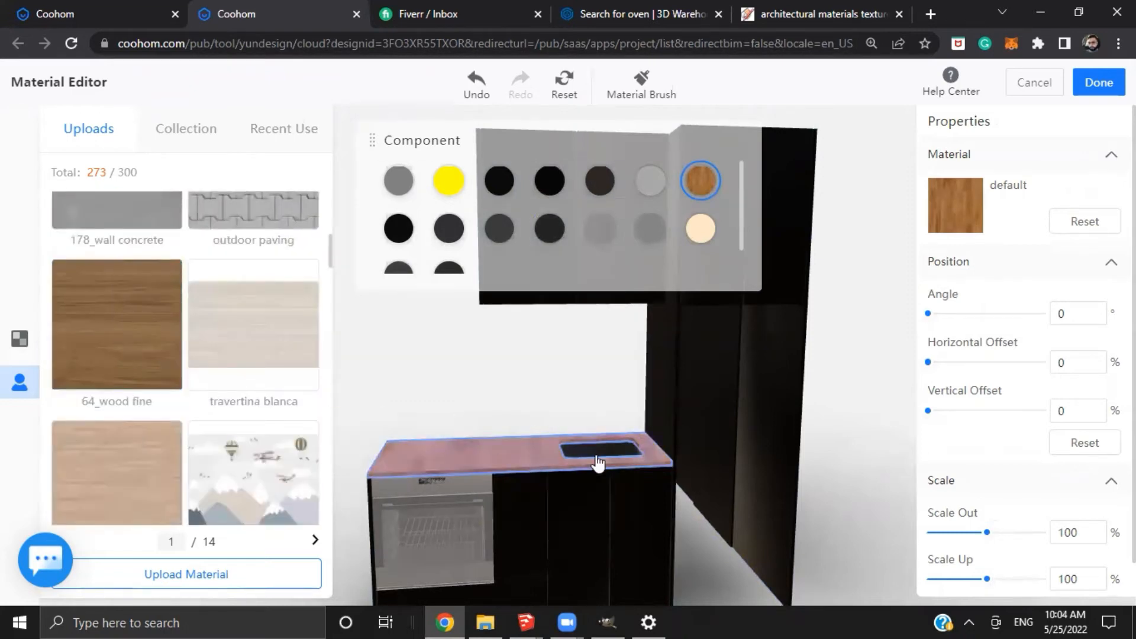
drag(620, 475, 756, 492)
scroll(672, 537, up, 5)
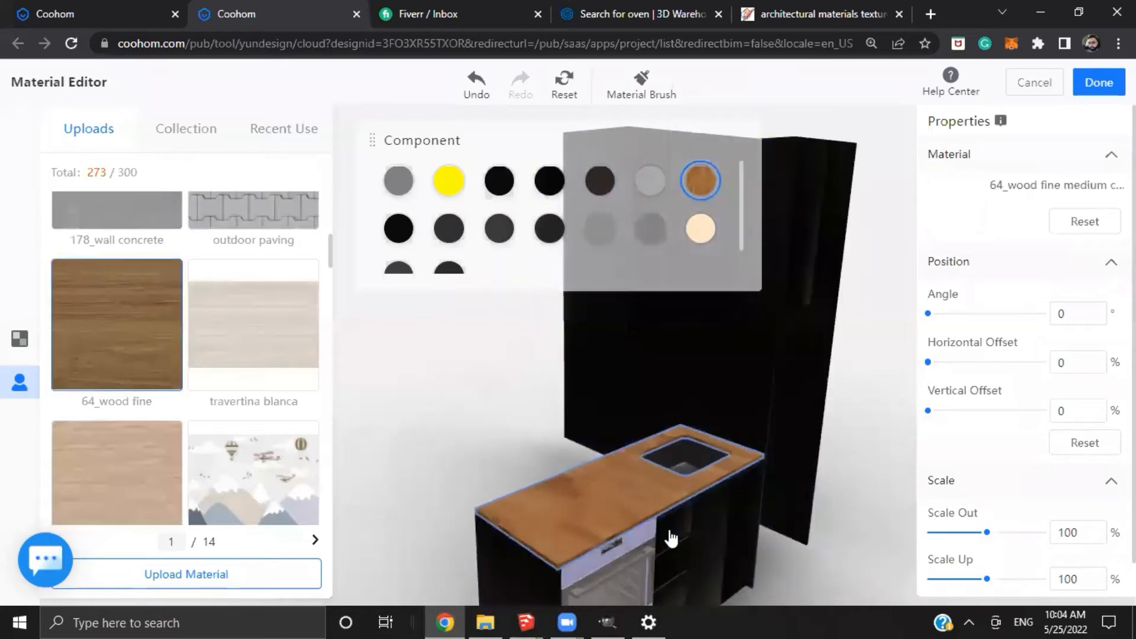
Reduce the countertop's 64_wood fine texture scale to 32% in both directions
scroll(609, 553, down, 5)
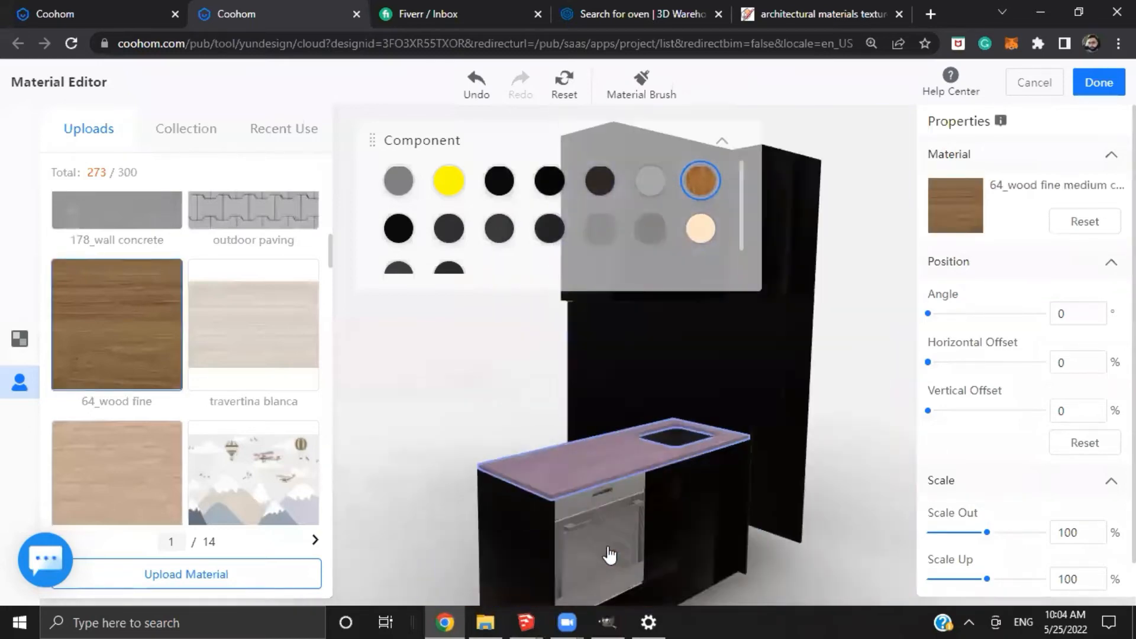
drag(608, 553, 583, 557)
drag(579, 503, 565, 501)
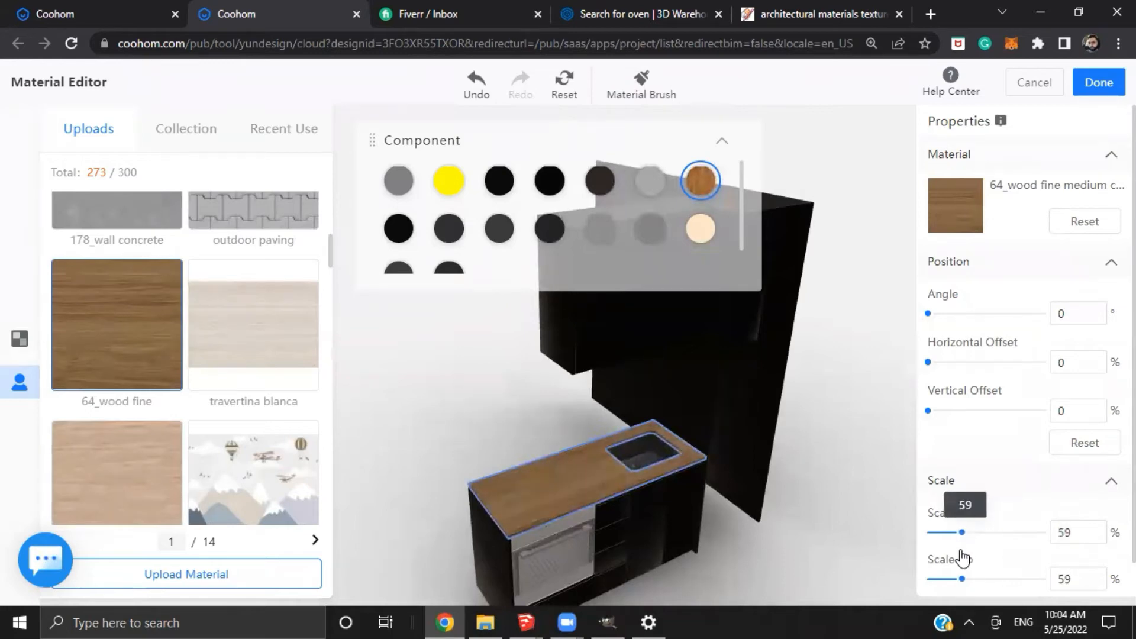
drag(954, 561, 953, 561)
scroll(640, 557, up, 5)
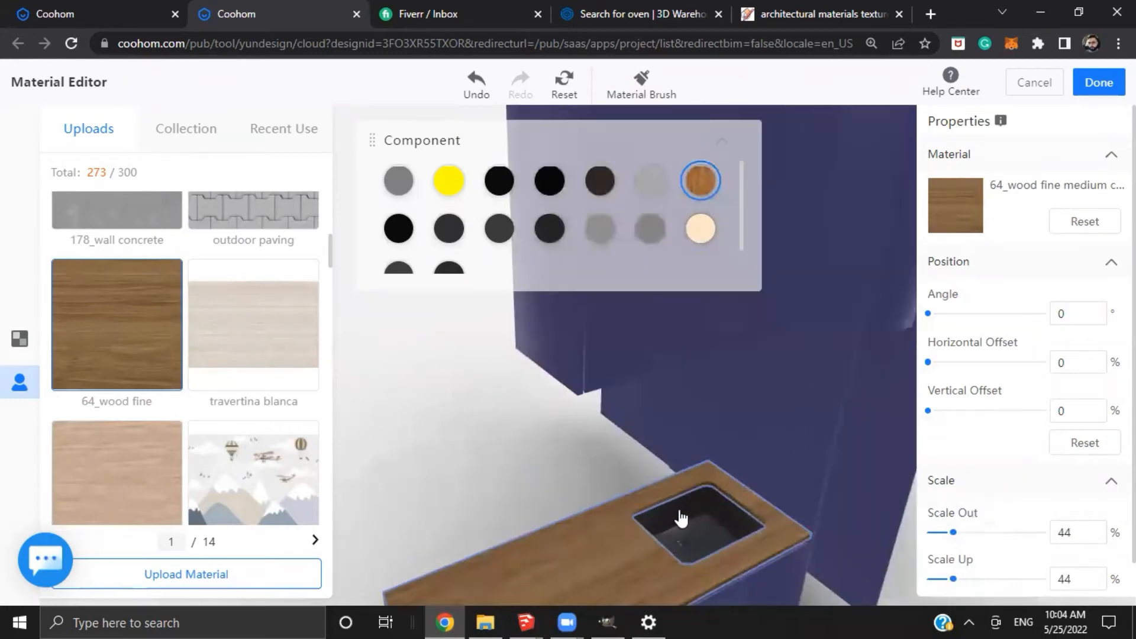
drag(682, 516, 807, 464)
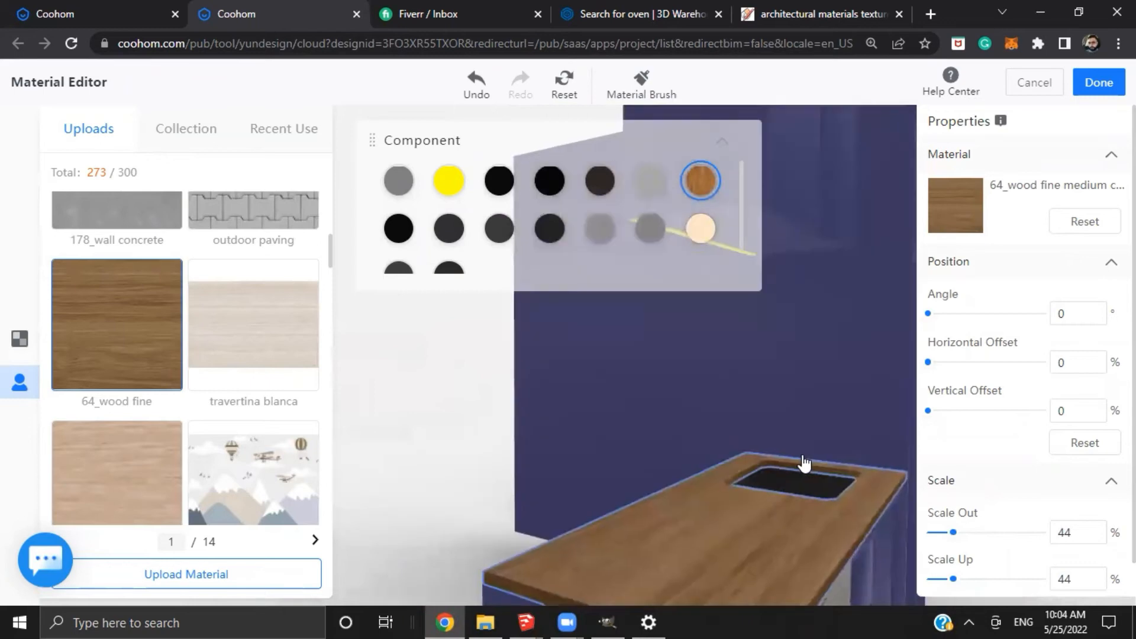
drag(952, 532, 950, 543)
scroll(577, 556, down, 5)
drag(577, 556, 576, 538)
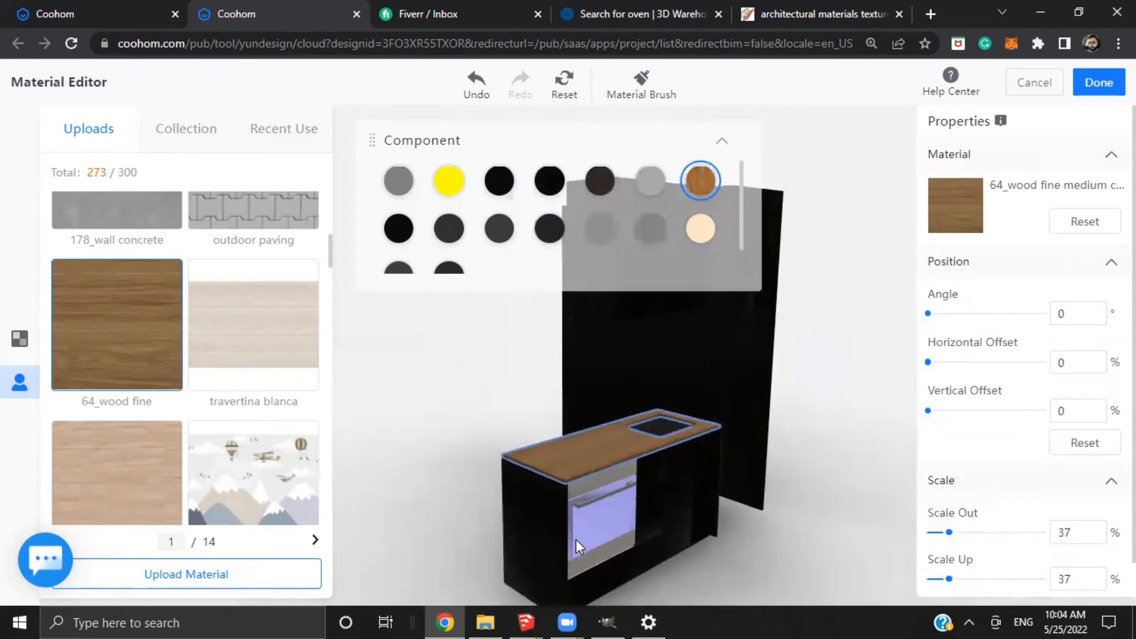
scroll(576, 538, up, 5)
drag(582, 496, 773, 552)
scroll(551, 529, down, 5)
scroll(719, 525, up, 2)
mouse_move(718, 524)
mouse_down()
mouse_move(633, 503)
mouse_move(759, 563)
mouse_move(717, 517)
mouse_up()
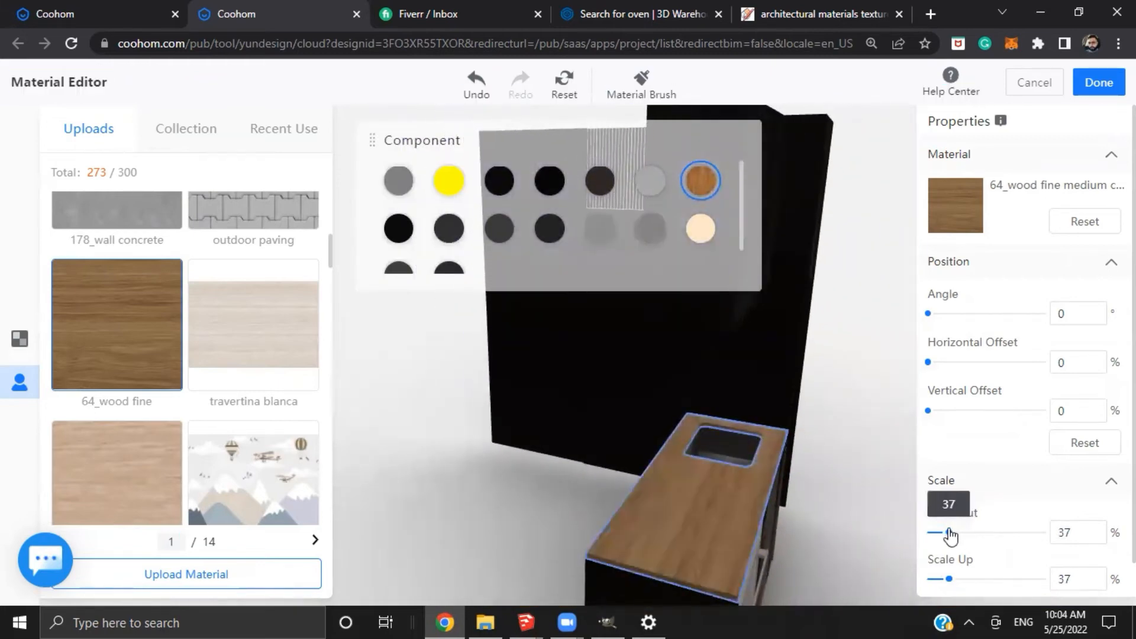
drag(948, 532, 946, 532)
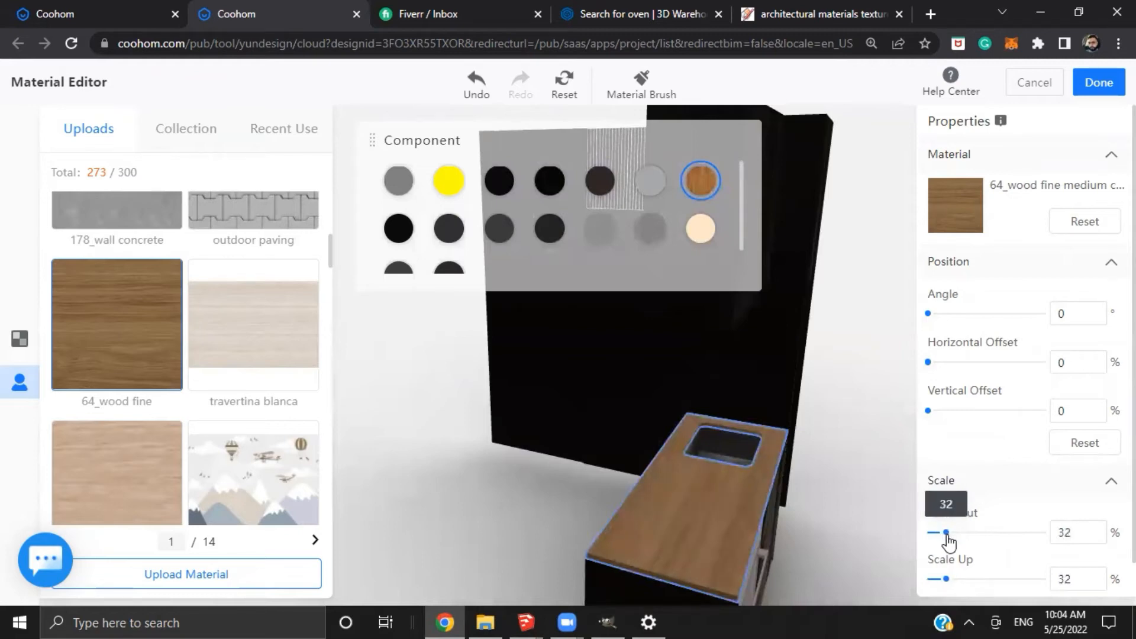
Shift the countertop's wood texture with a vertical offset of 84%
drag(949, 416, 1037, 430)
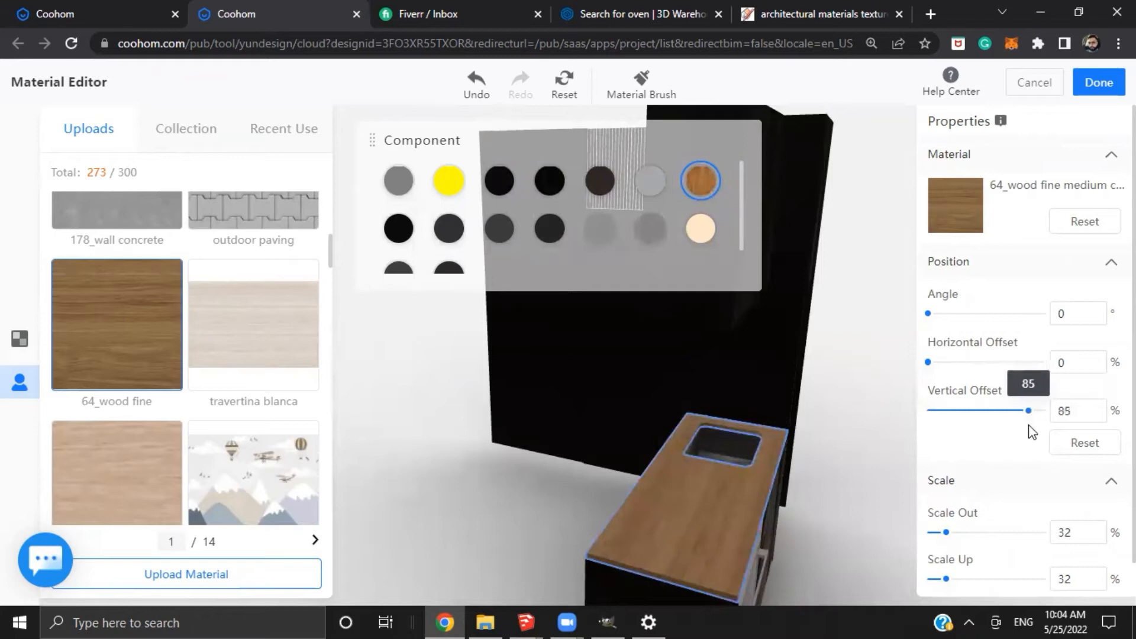
scroll(880, 486, down, 5)
drag(880, 485, 425, 553)
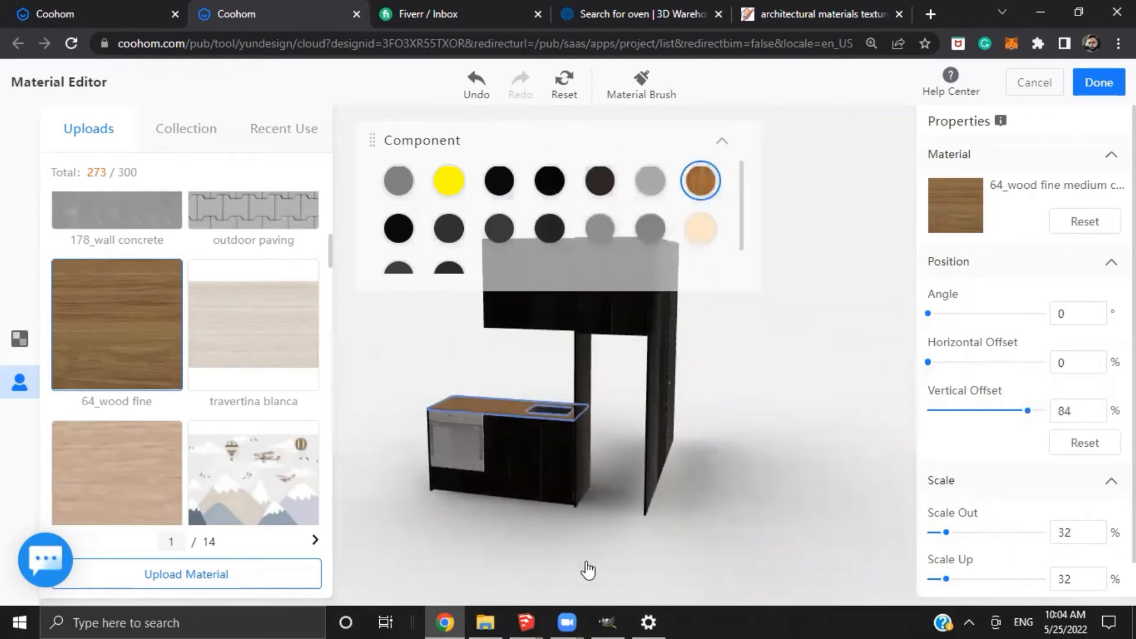
Examine the built-in oven's front panels, door handle and door frame to identify their separate material components
click(586, 564)
drag(685, 491, 701, 488)
drag(550, 566, 672, 481)
scroll(558, 522, up, 5)
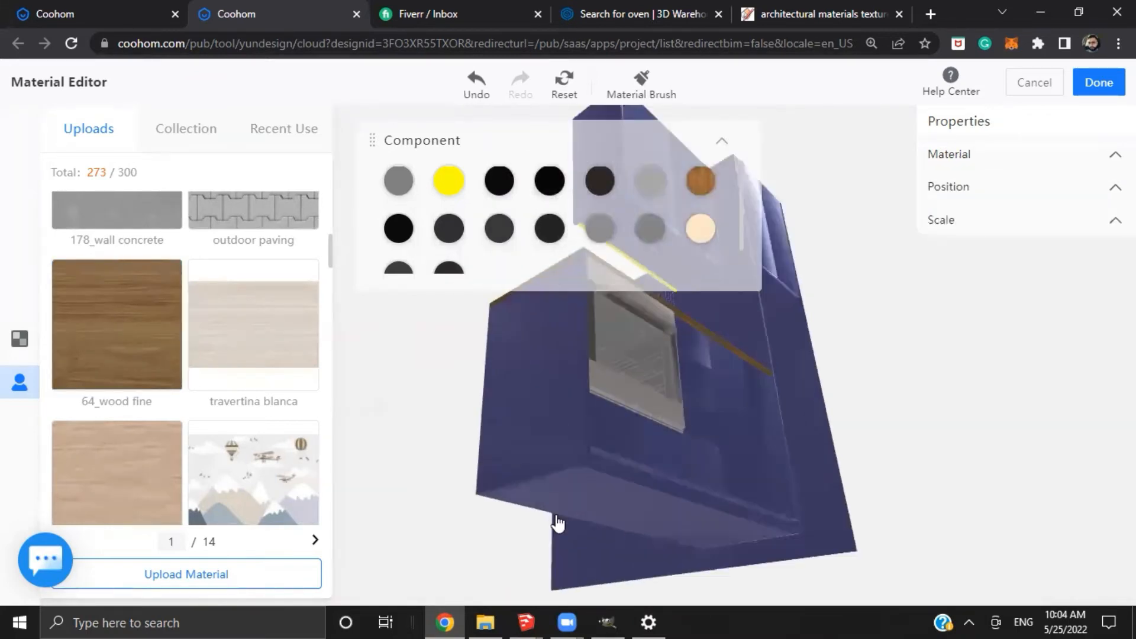
drag(558, 523, 606, 434)
click(606, 435)
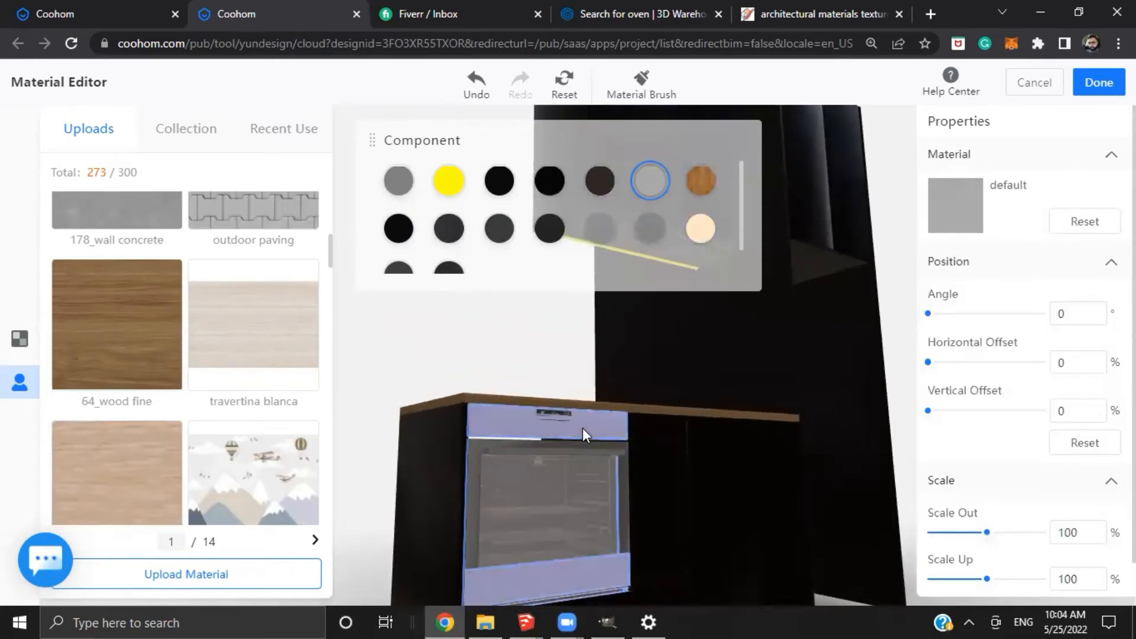
click(562, 449)
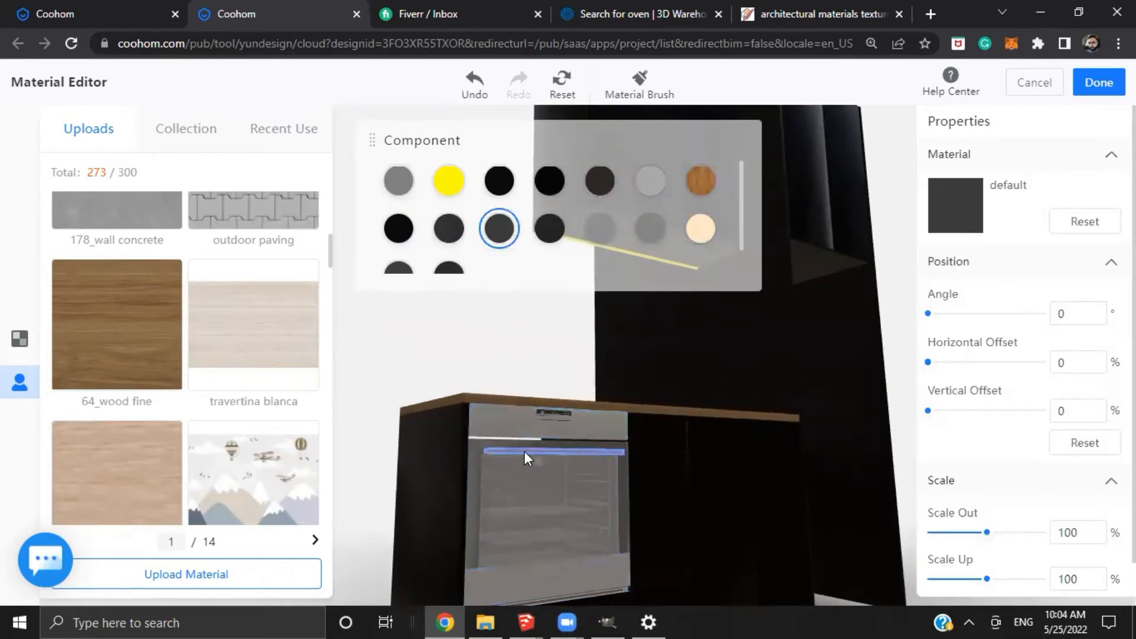
click(477, 449)
Apply the public library's Metal Matte 1 material to the oven's upper and lower front panels
click(542, 577)
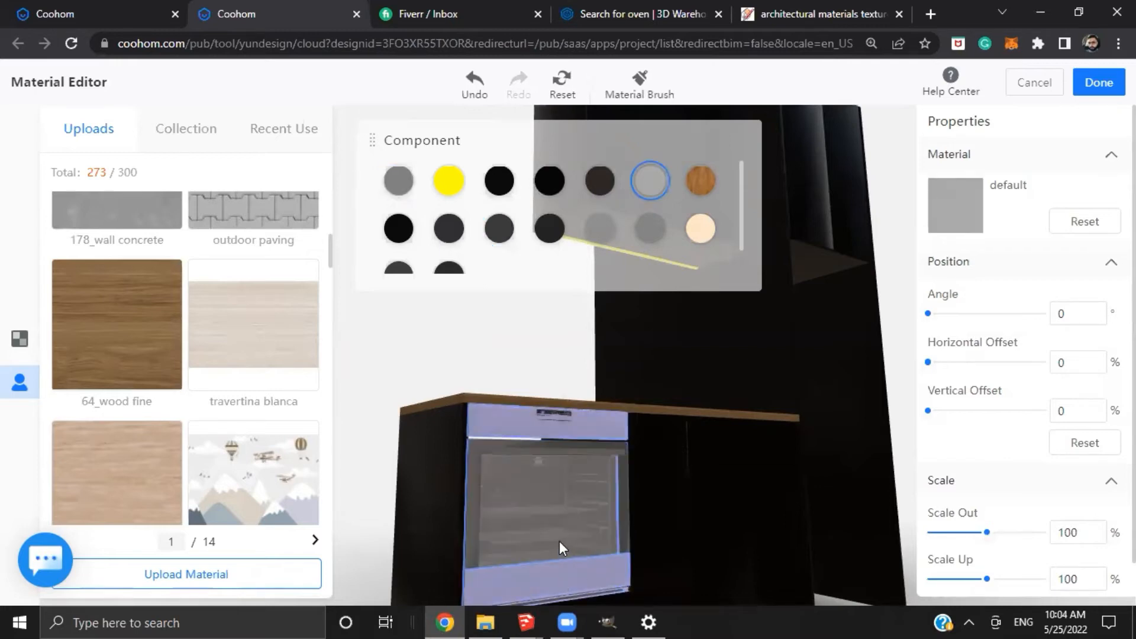
drag(559, 540, 566, 427)
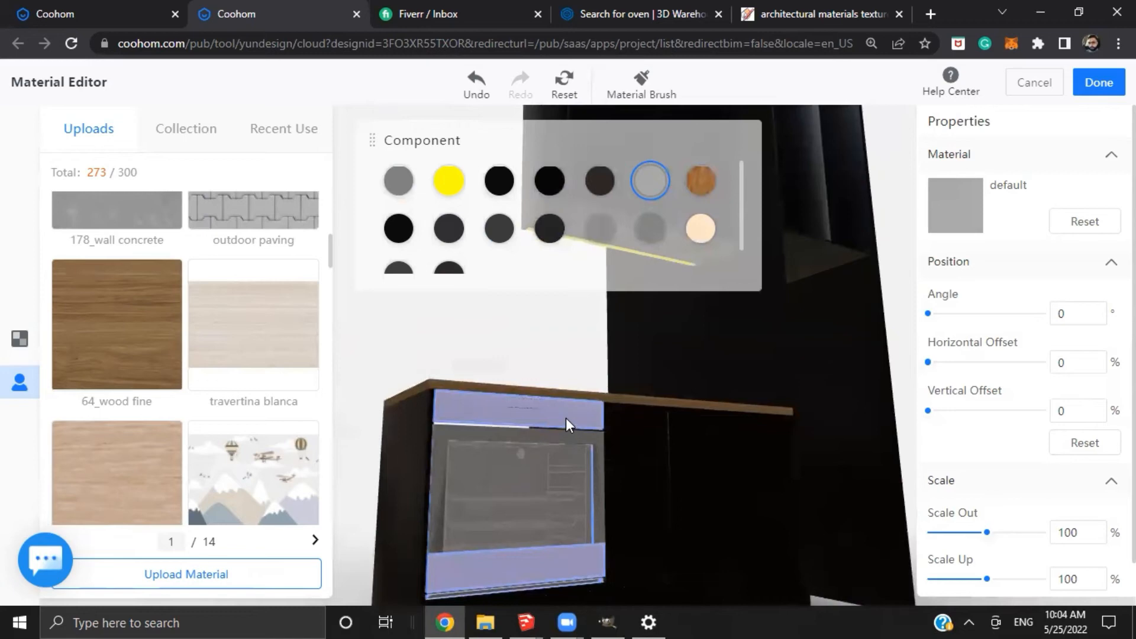
click(17, 340)
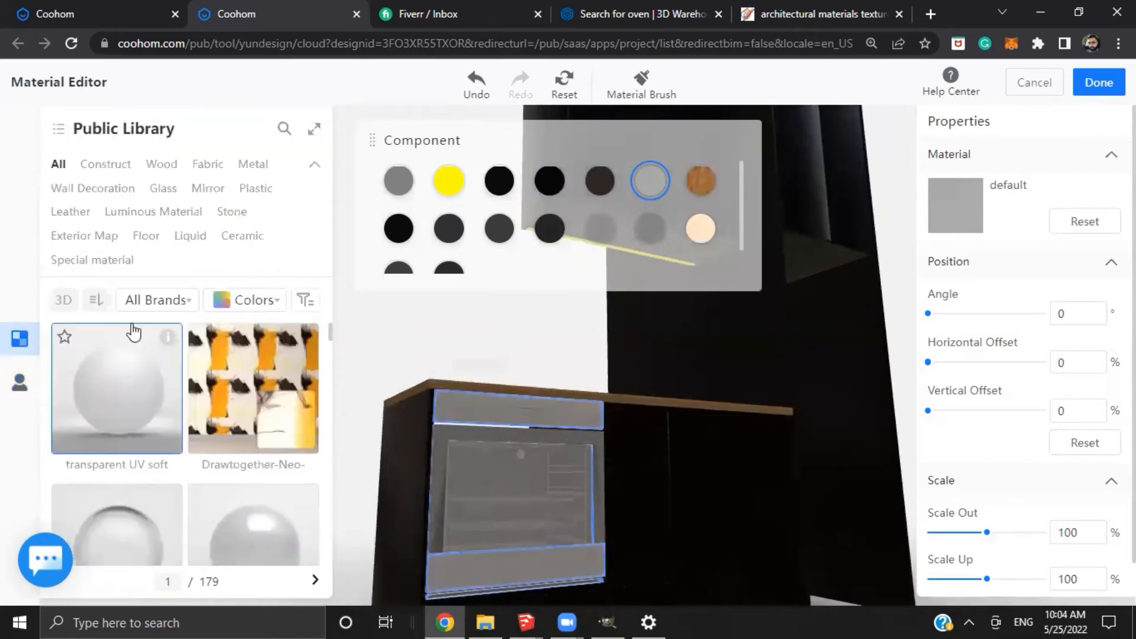
click(254, 166)
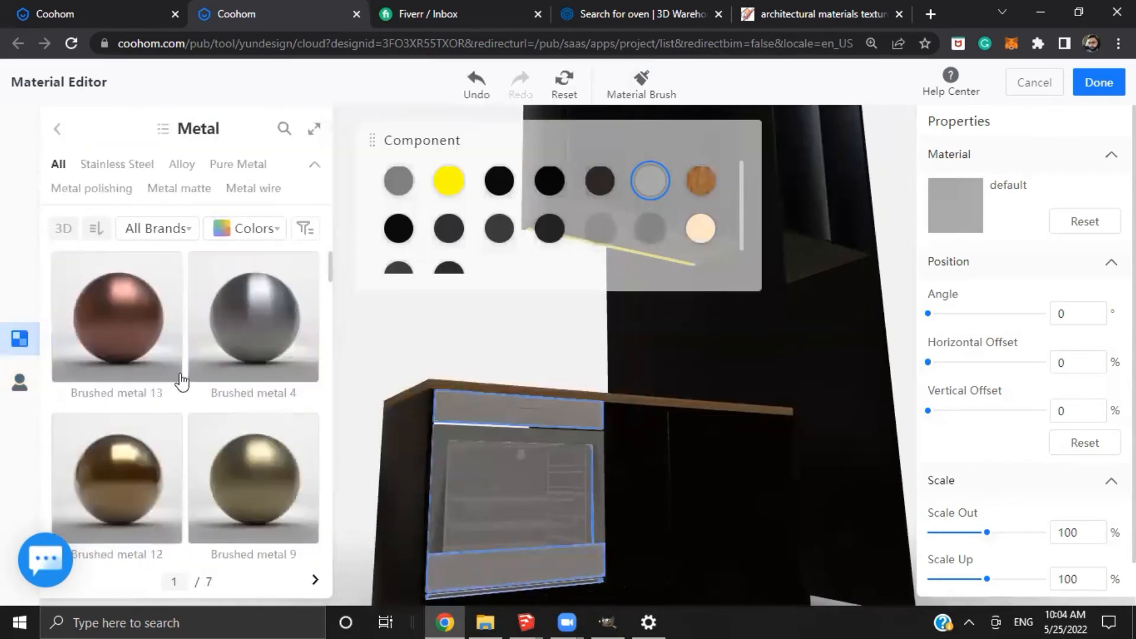
scroll(178, 384, down, 1)
scroll(249, 352, down, 3)
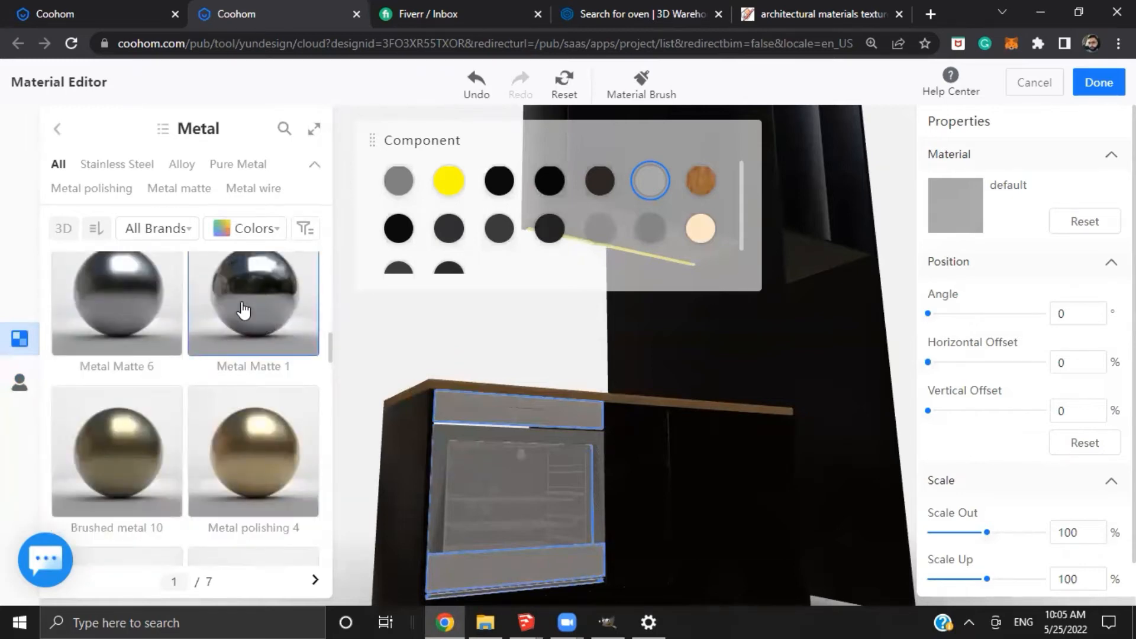
click(249, 314)
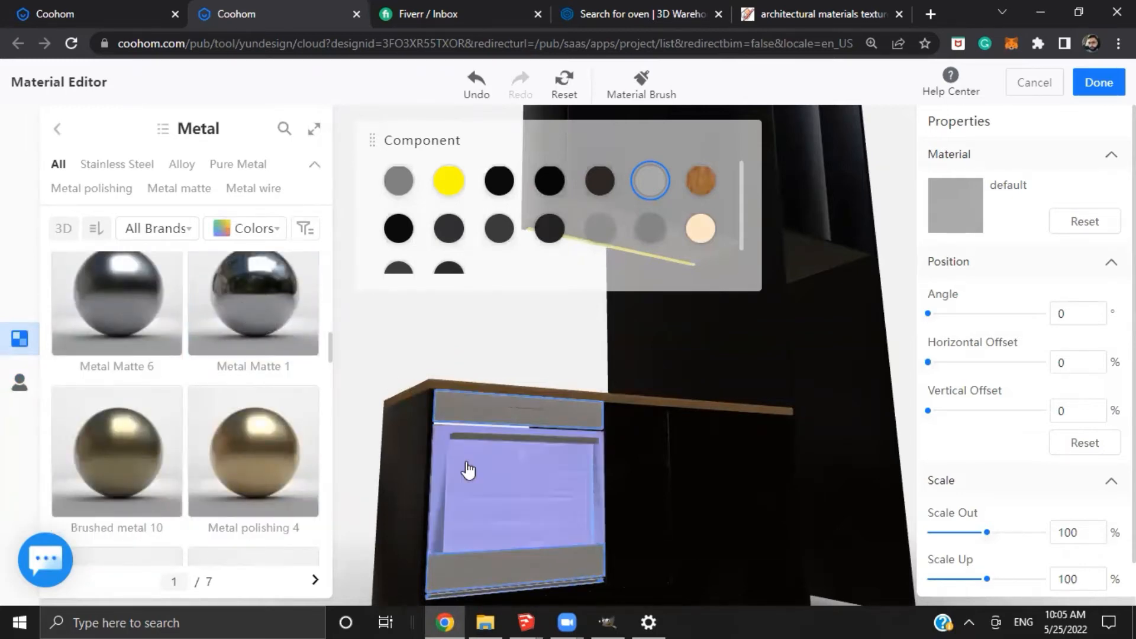
Find glass 2-4 in the public Glass materials and apply it to the oven door's pane
click(400, 179)
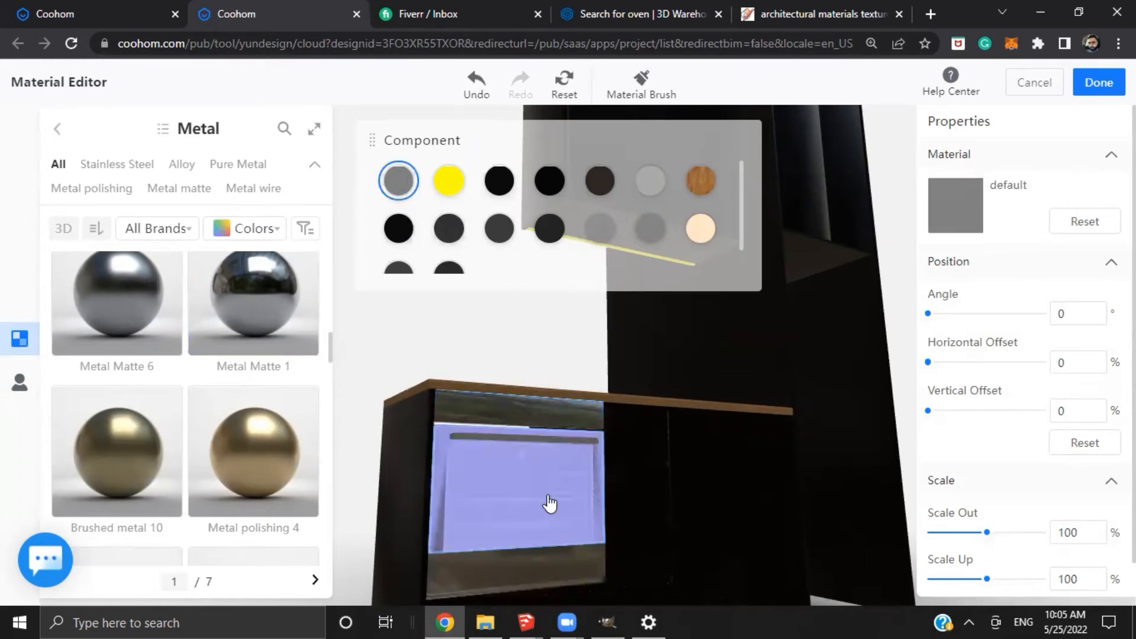
click(20, 339)
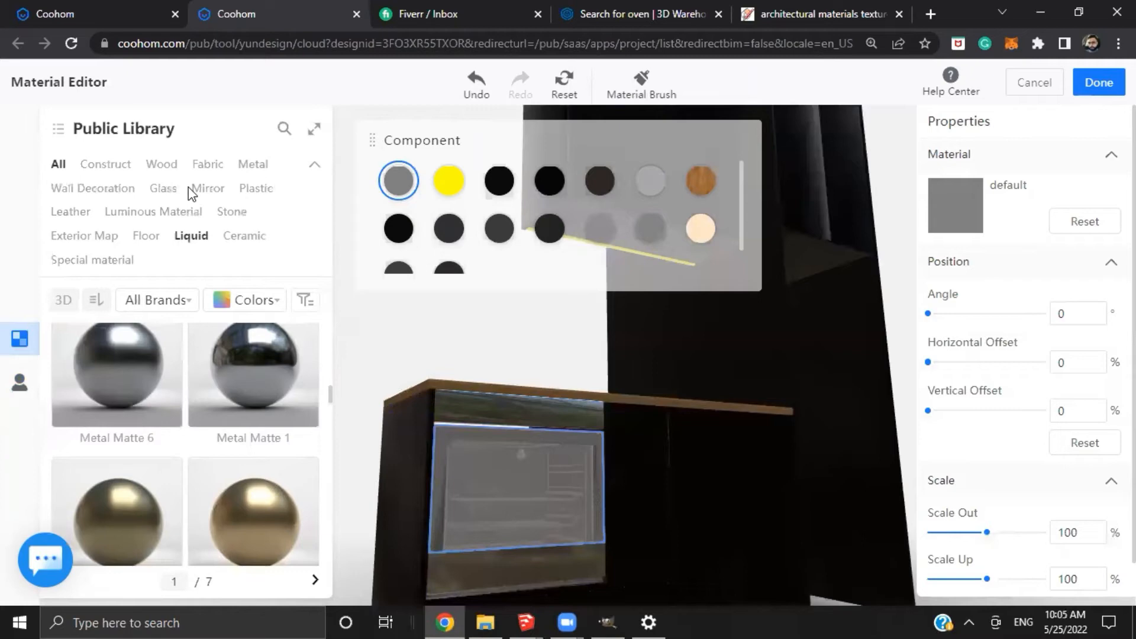
click(164, 188)
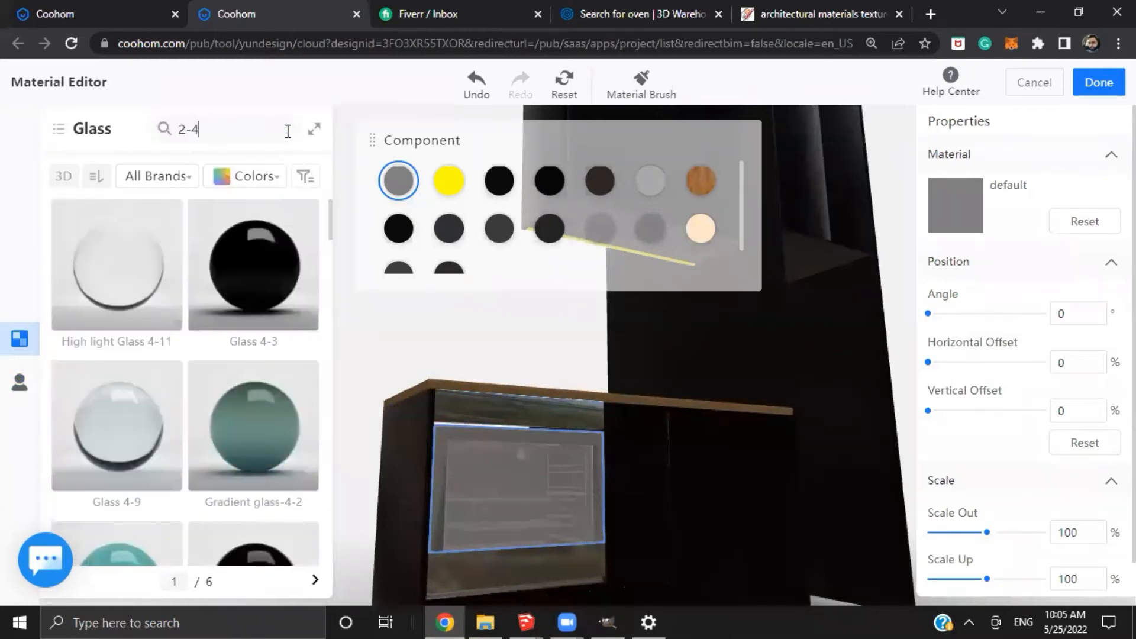
key(Return)
drag(253, 290, 580, 530)
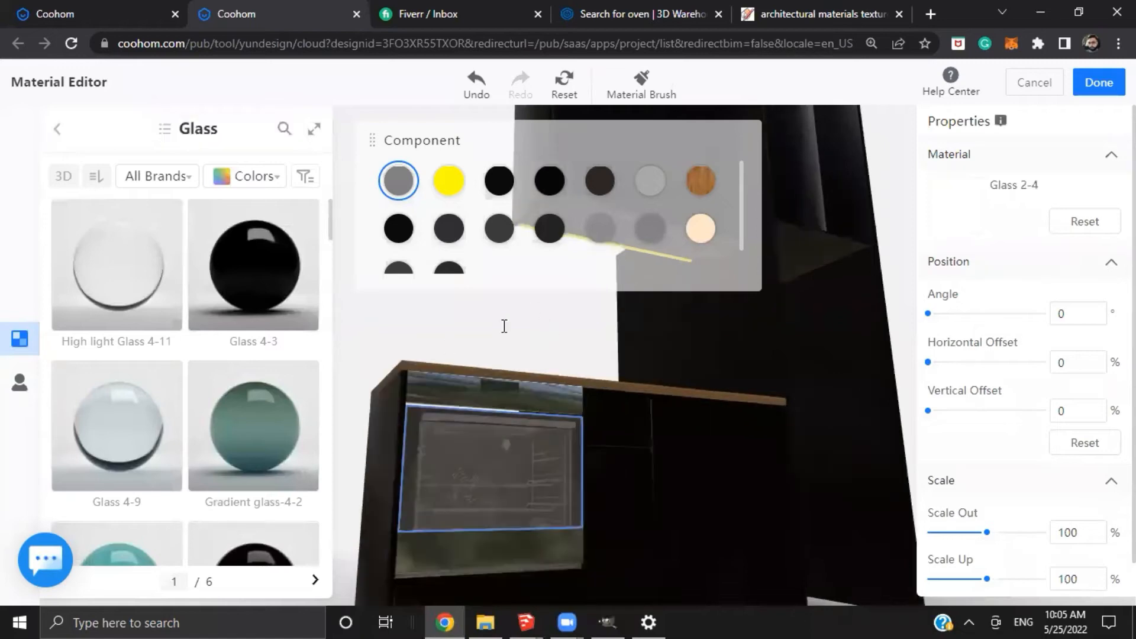
Select the oven door's black frame component and browse the public Metal materials for a finish
click(512, 187)
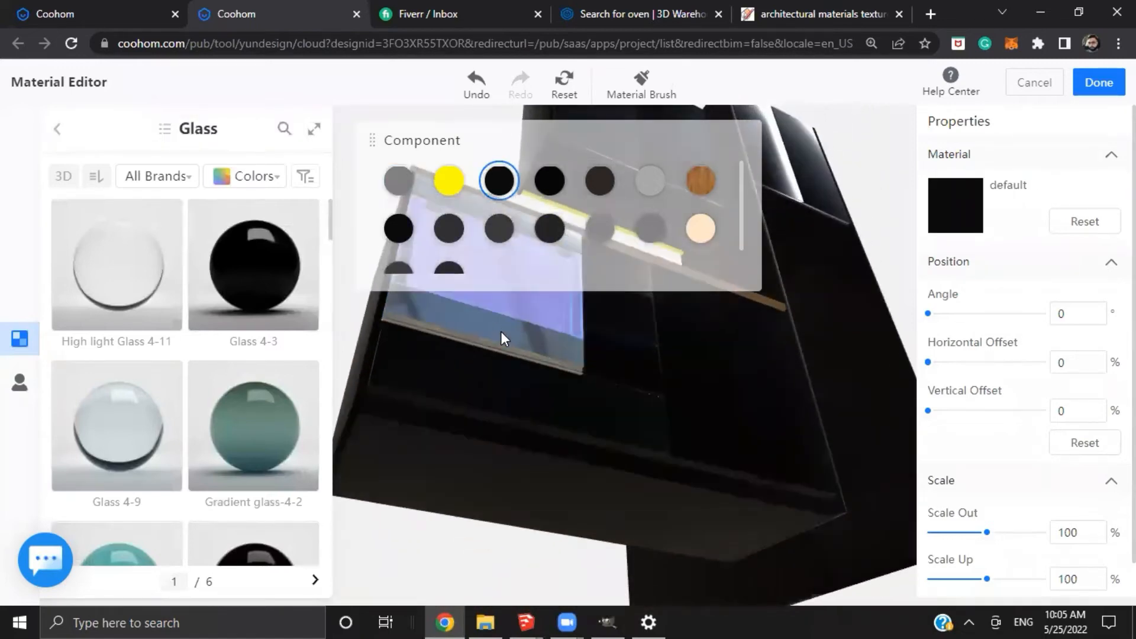
drag(500, 332, 510, 456)
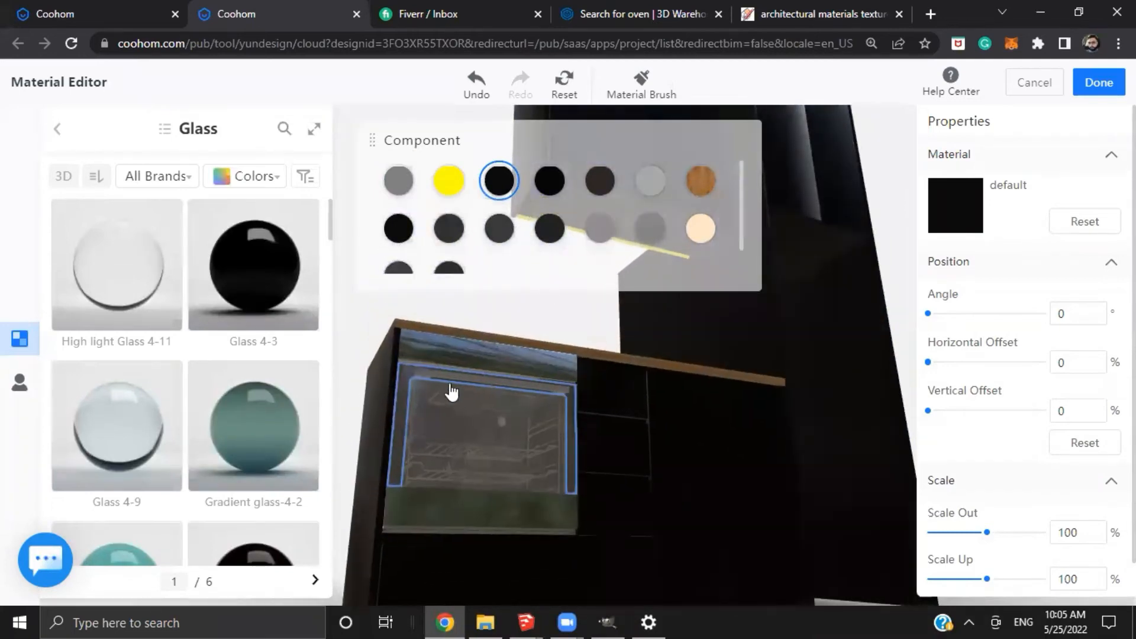
click(8, 333)
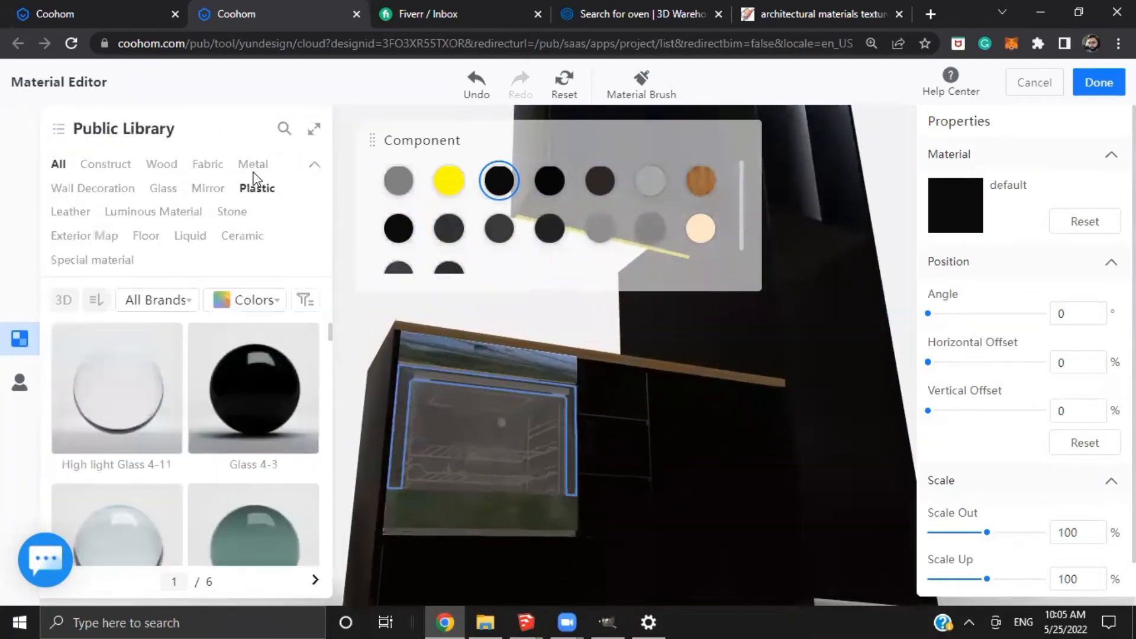
click(259, 164)
scroll(201, 368, down, 5)
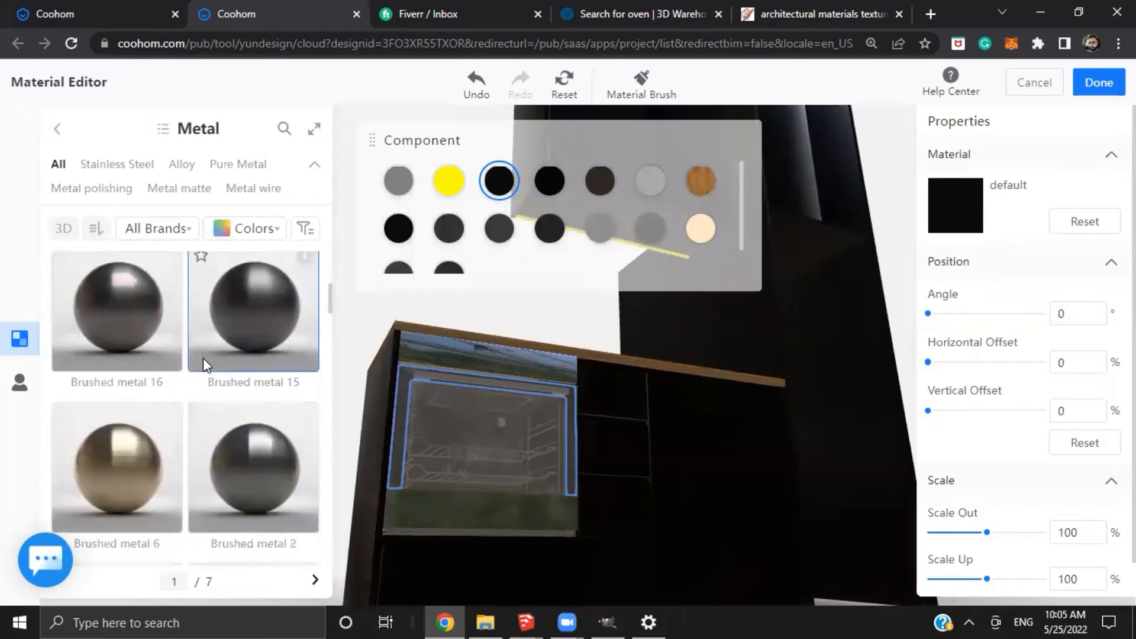
scroll(208, 369, down, 3)
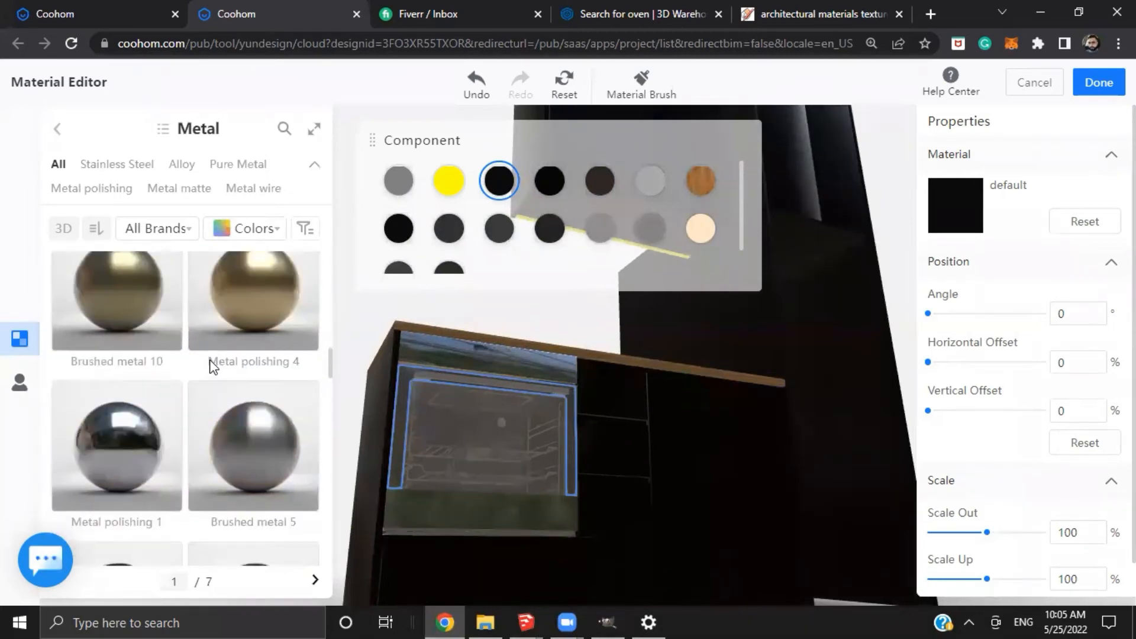
scroll(242, 331, up, 3)
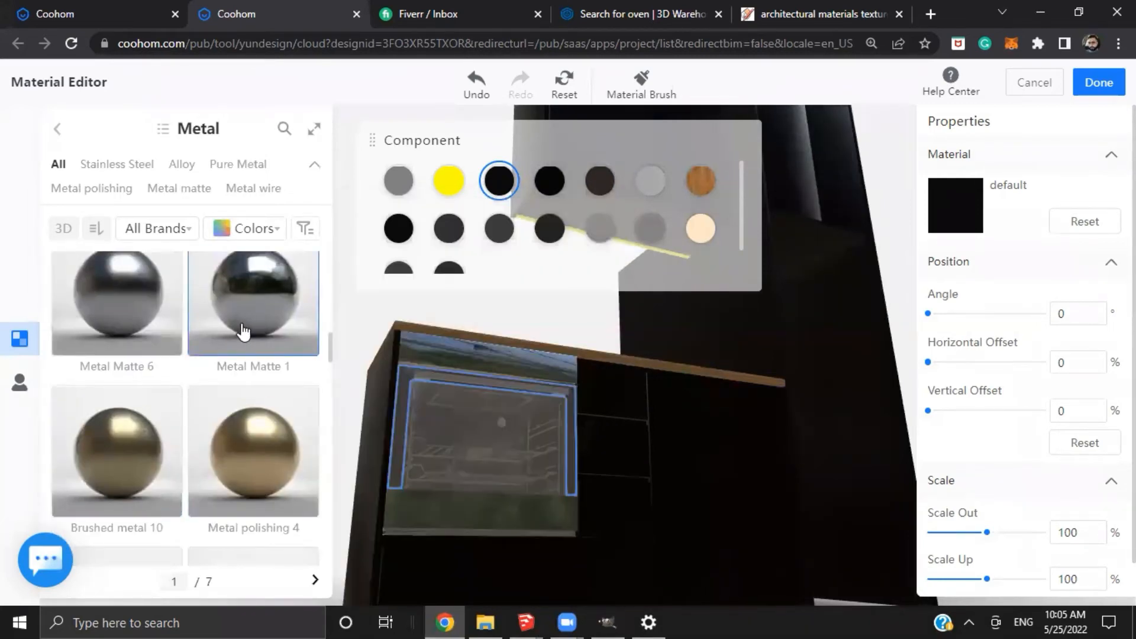
Find the oven's small control display among the material components and search the public Metal materials for 18
click(550, 183)
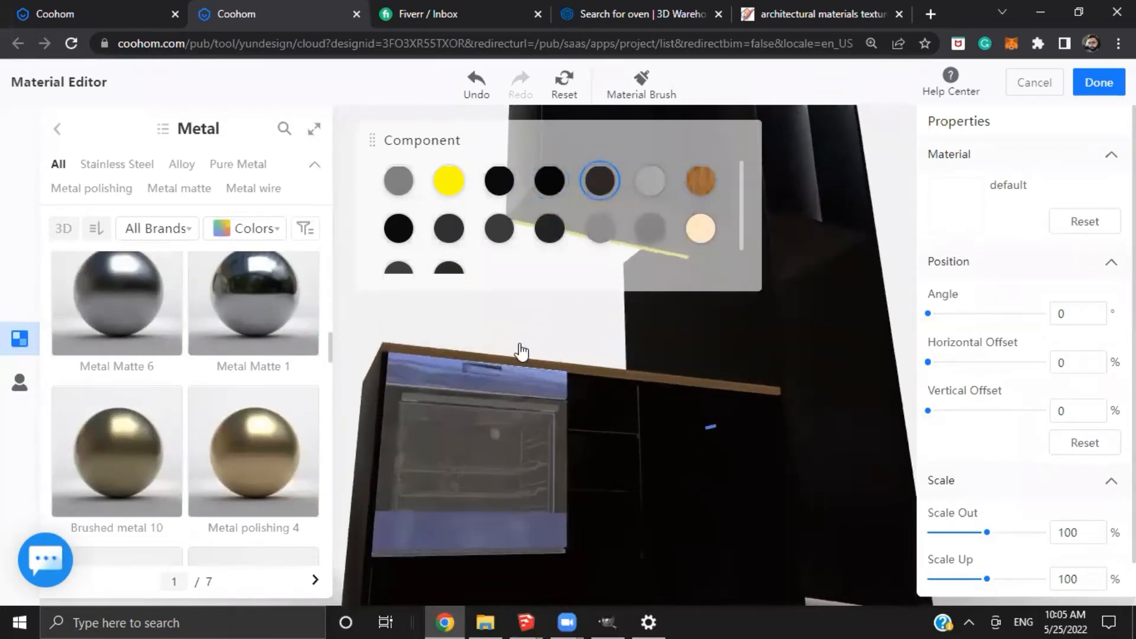
click(650, 184)
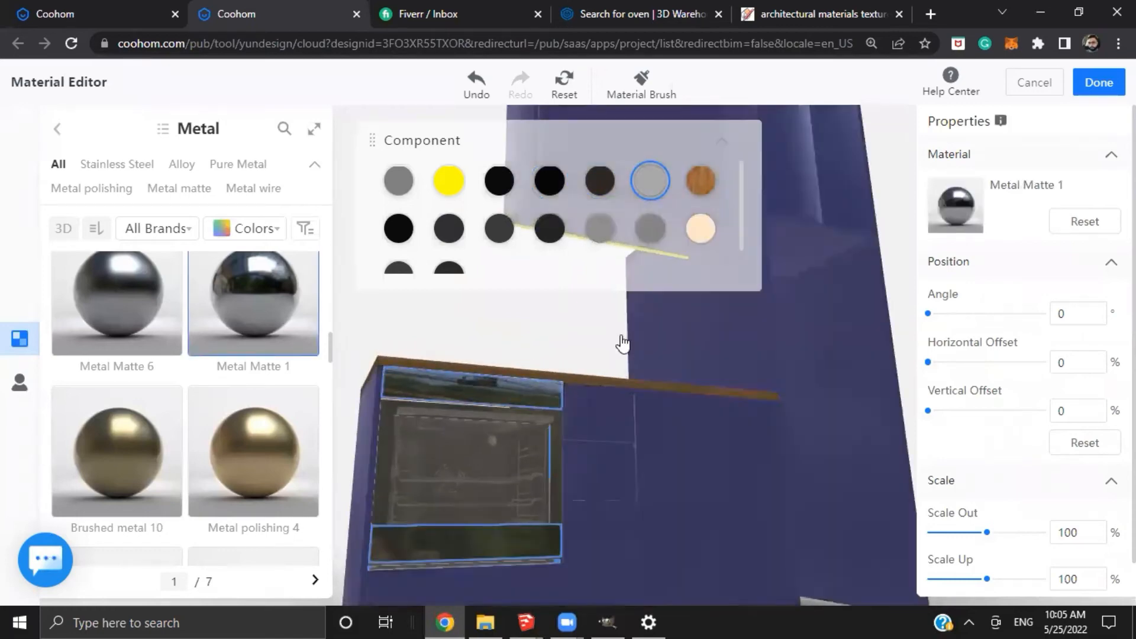
click(704, 183)
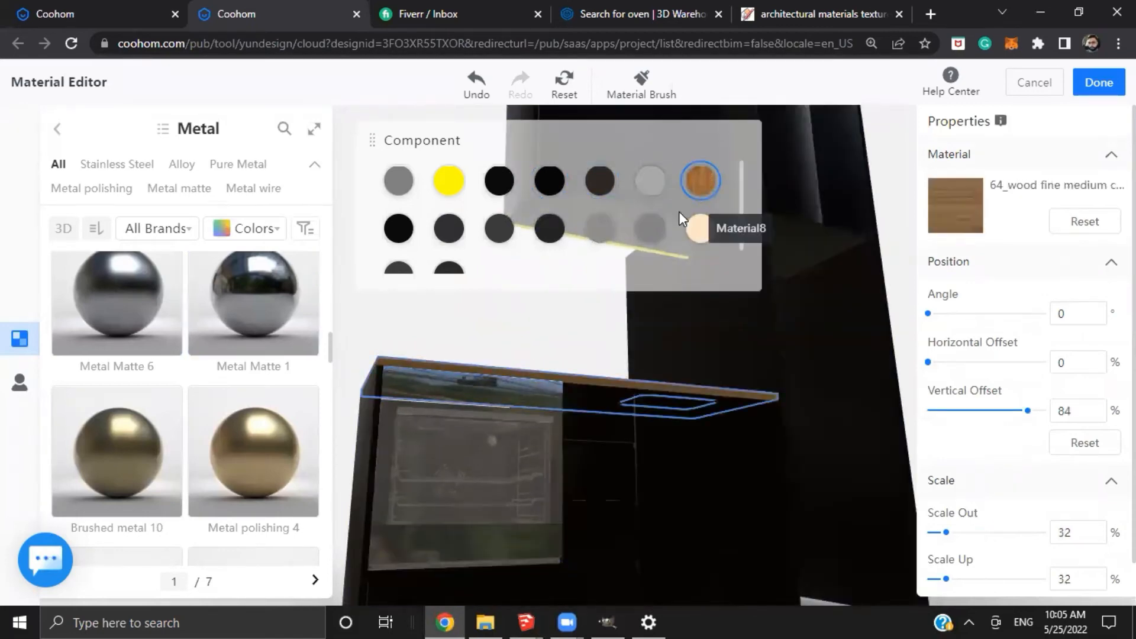
click(400, 230)
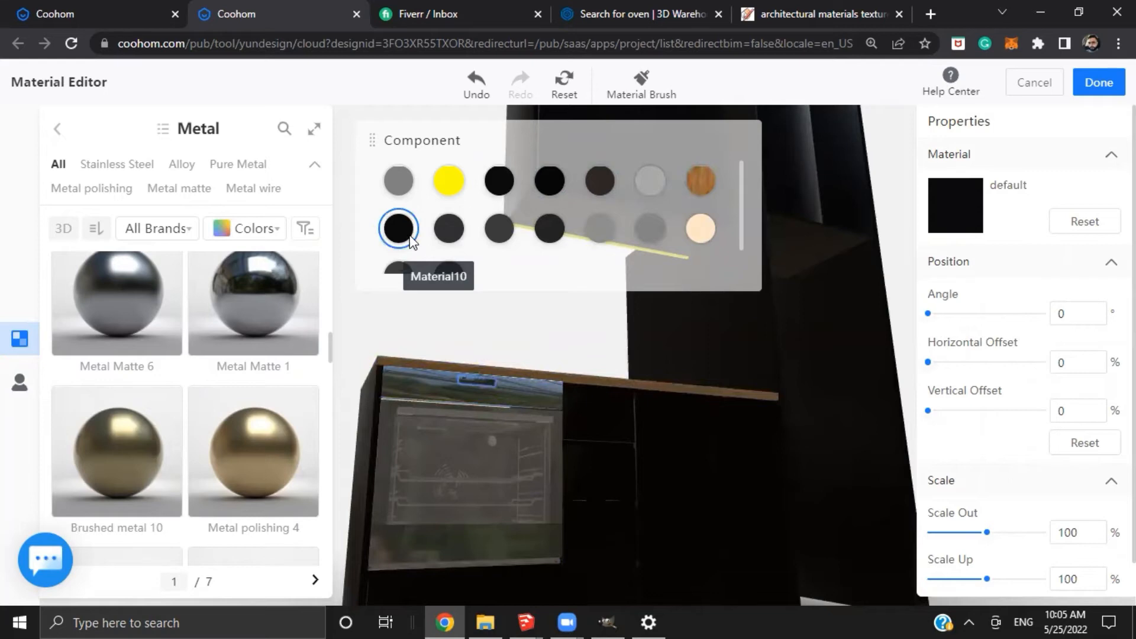
click(57, 129)
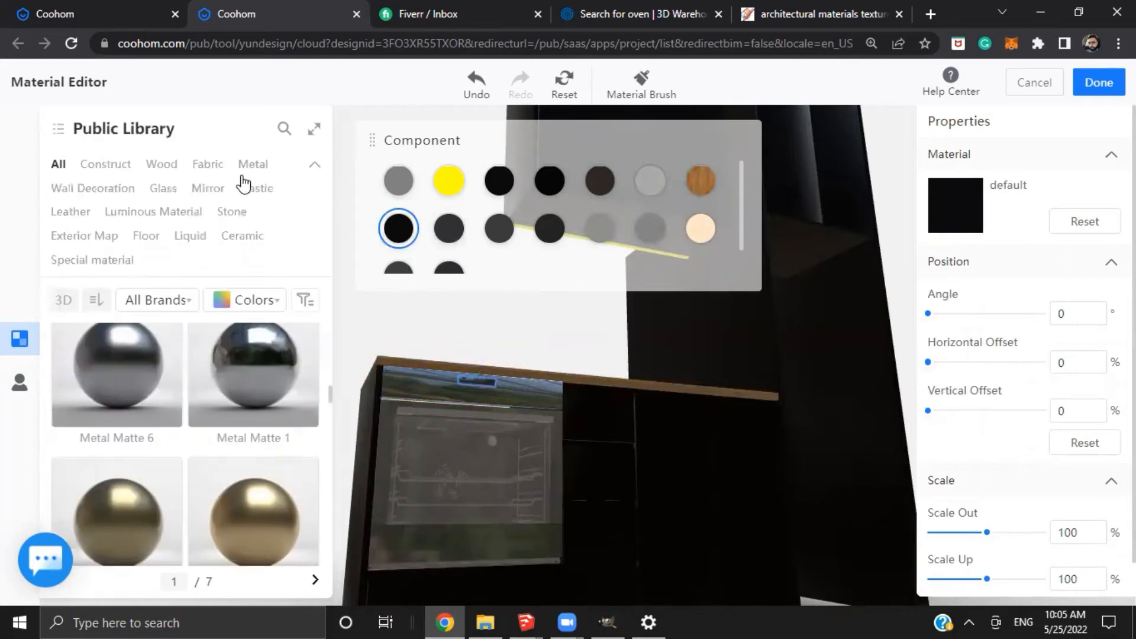
click(282, 141)
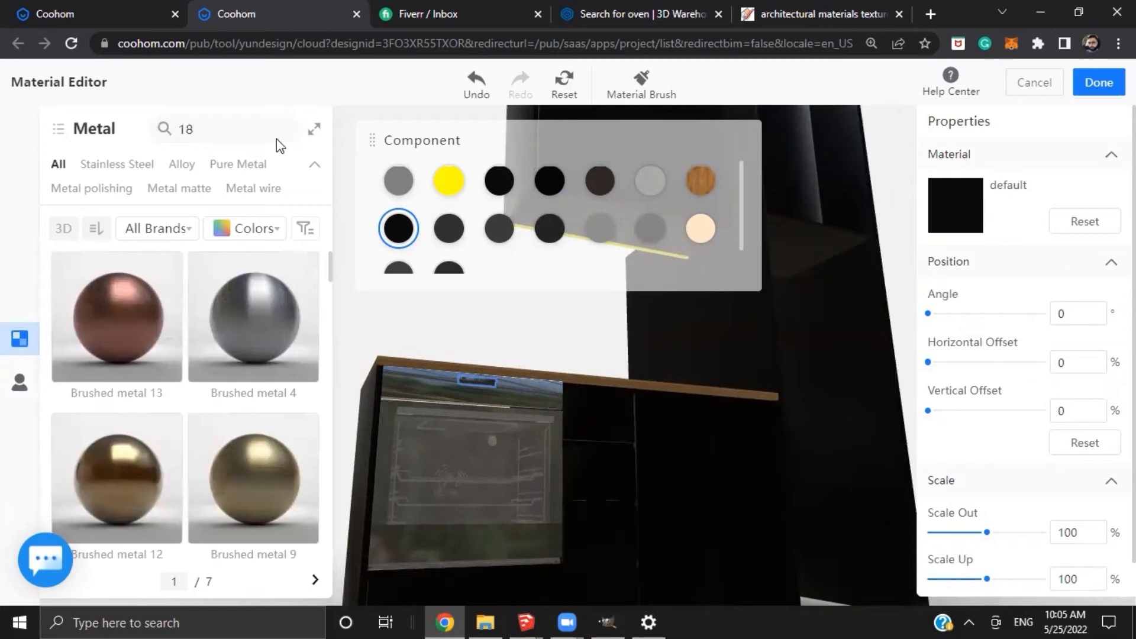
key(Return)
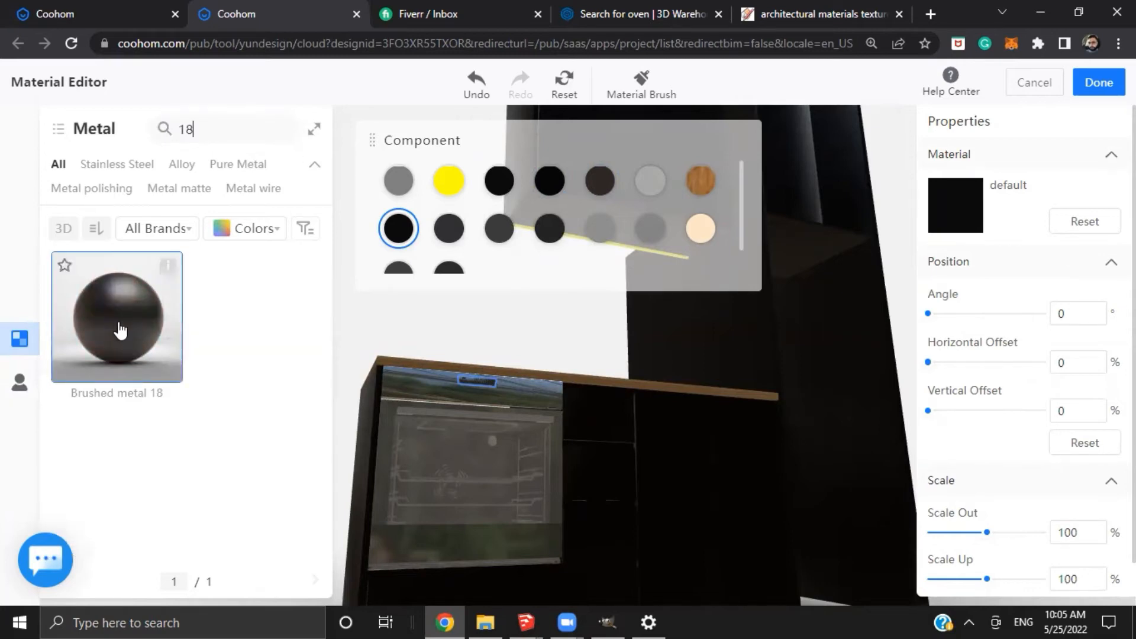
Select the oven door's handle component and browse the public Metal materials for a finish
click(449, 229)
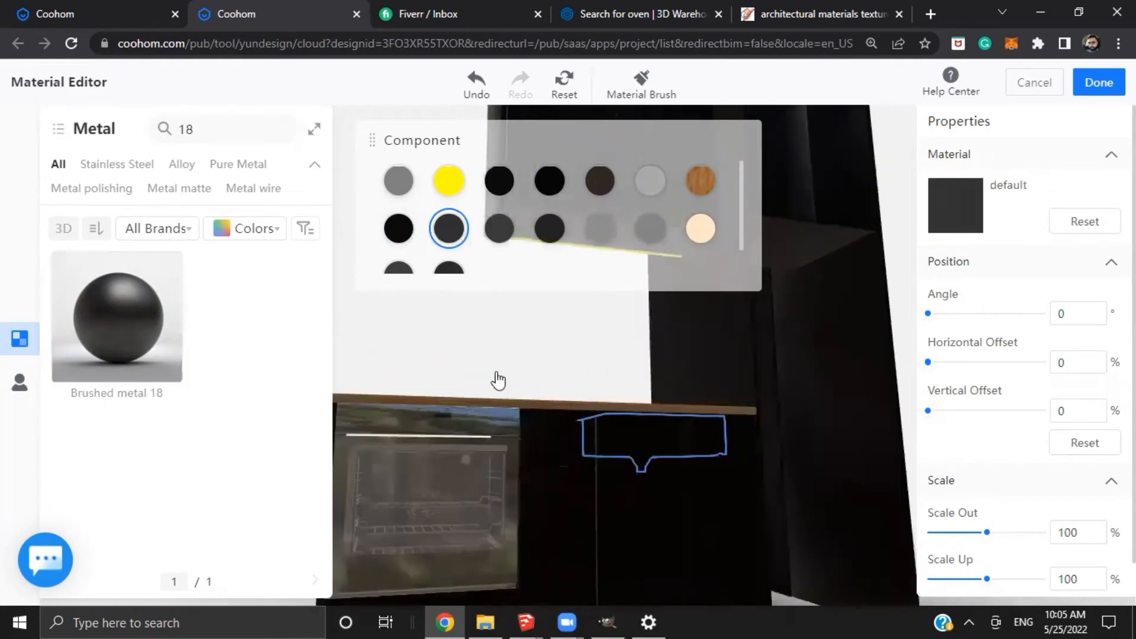
click(498, 238)
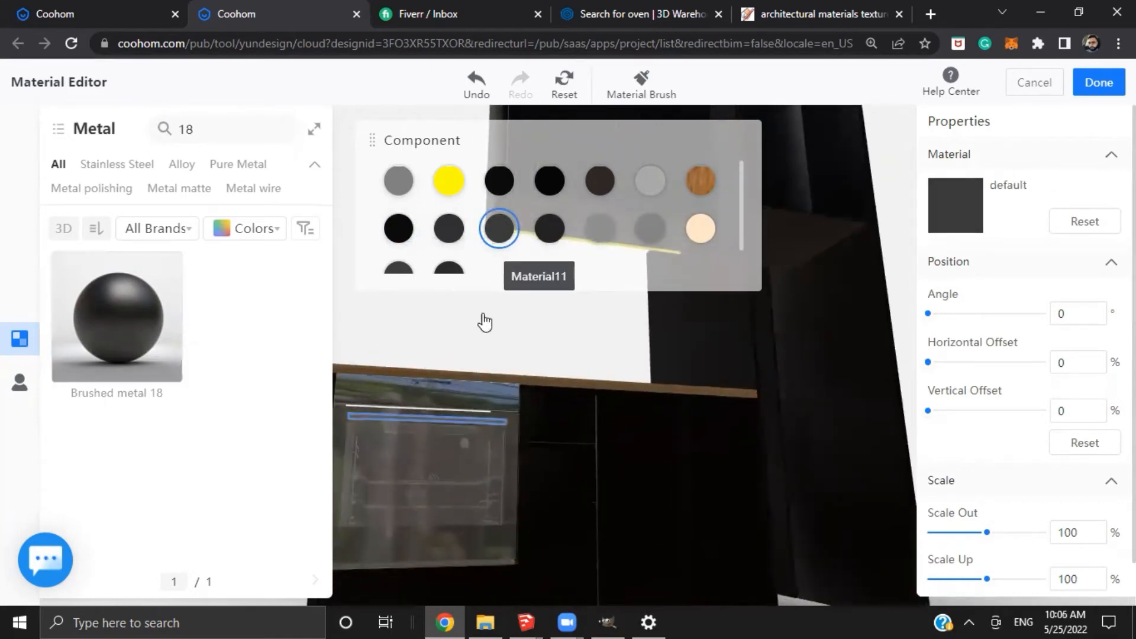
drag(483, 315, 502, 299)
scroll(502, 302, up, 5)
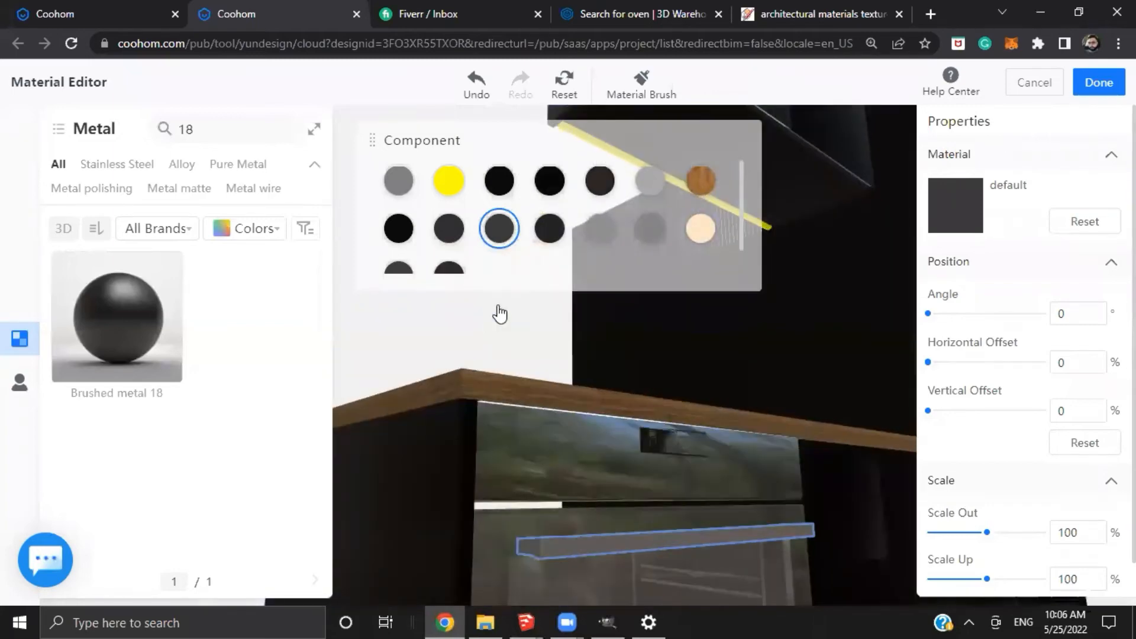
click(19, 338)
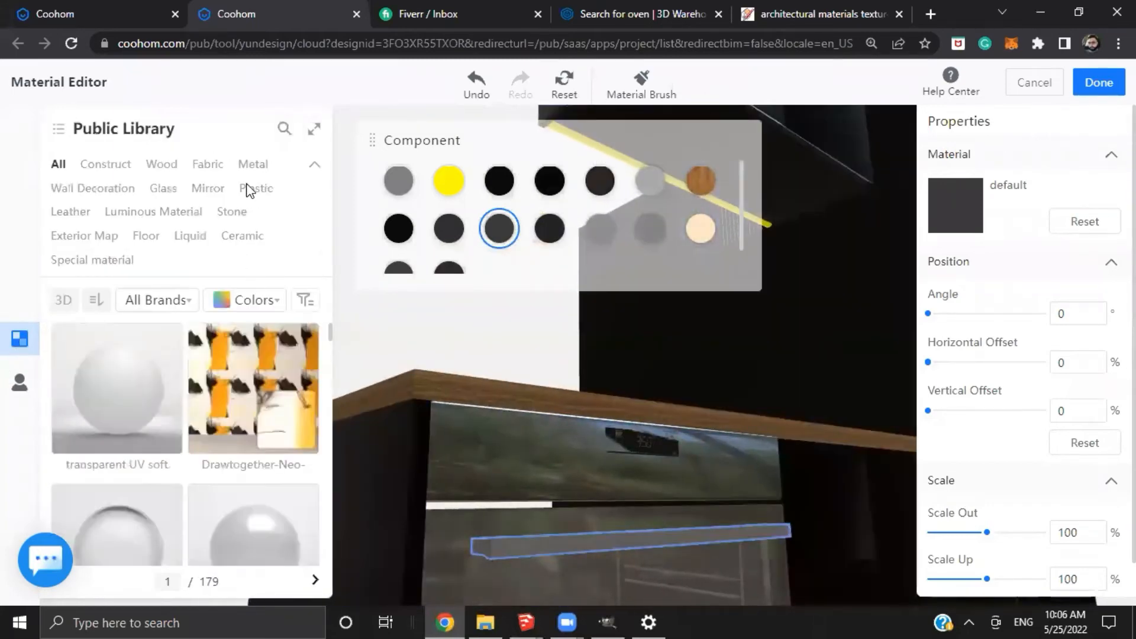
click(239, 167)
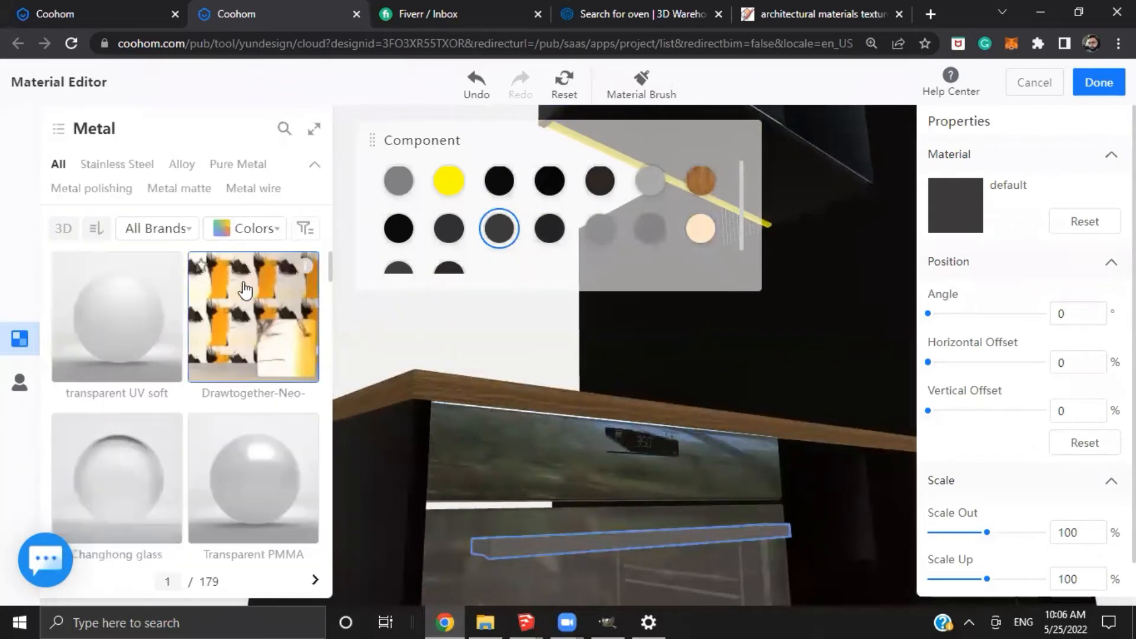
scroll(233, 369, down, 3)
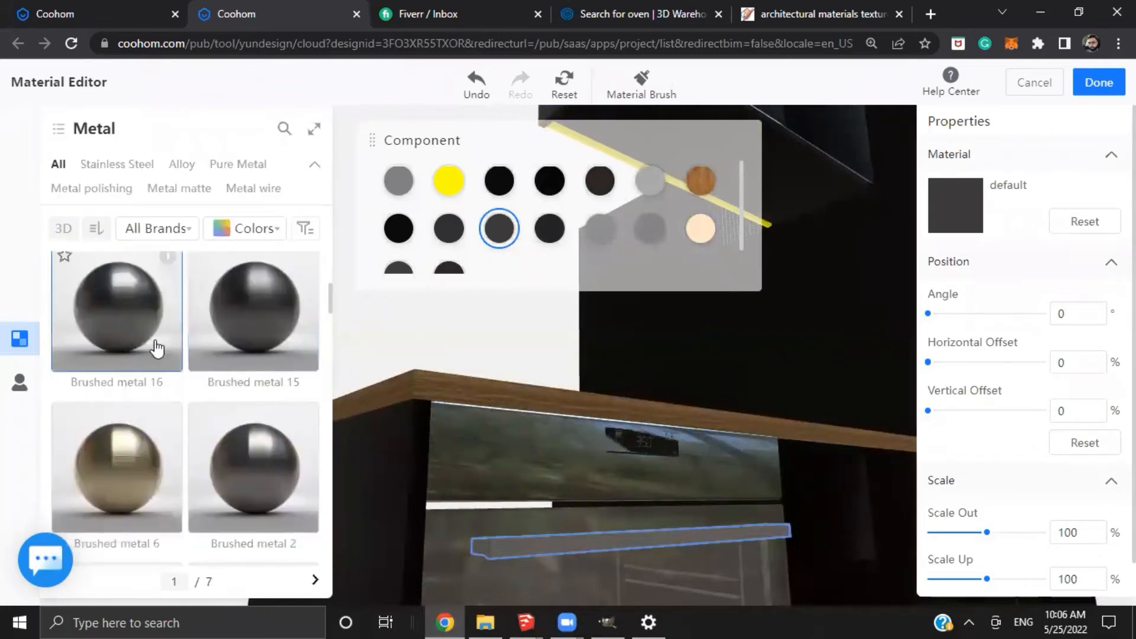
scroll(157, 349, down, 5)
scroll(167, 368, up, 2)
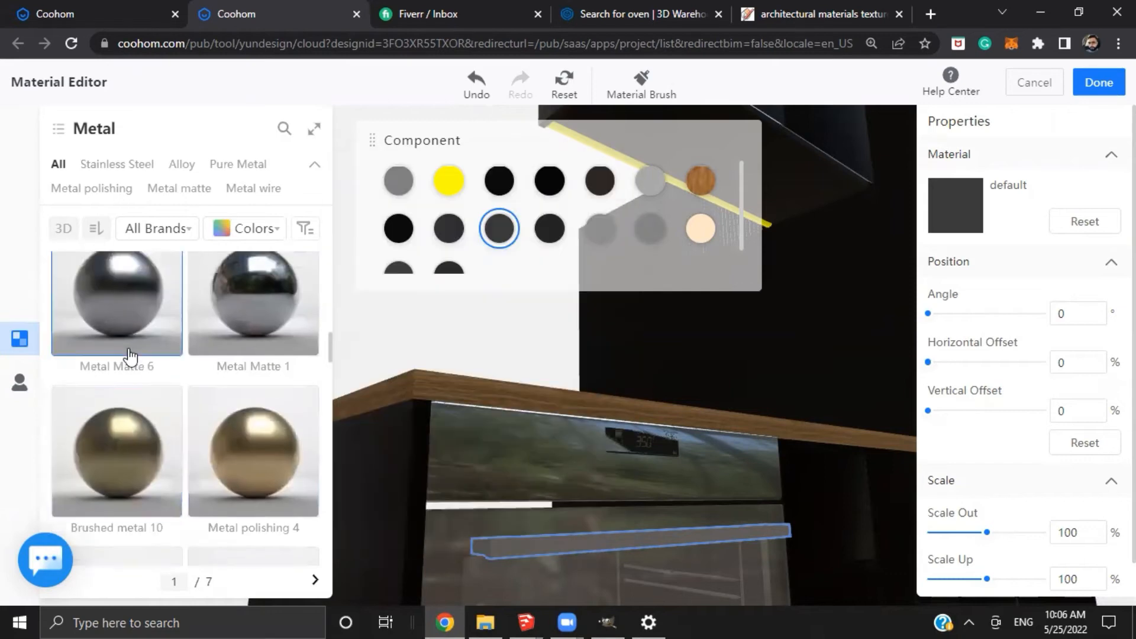
Check which kitchen parts use the Black Kitchen component and the gray components following it
click(547, 230)
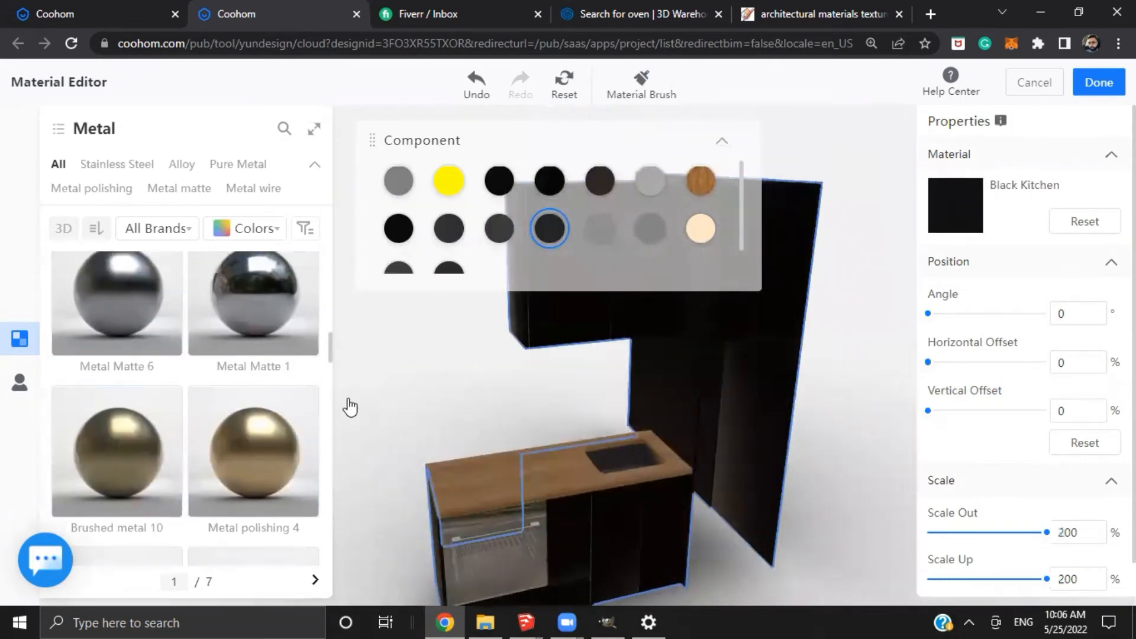
click(614, 237)
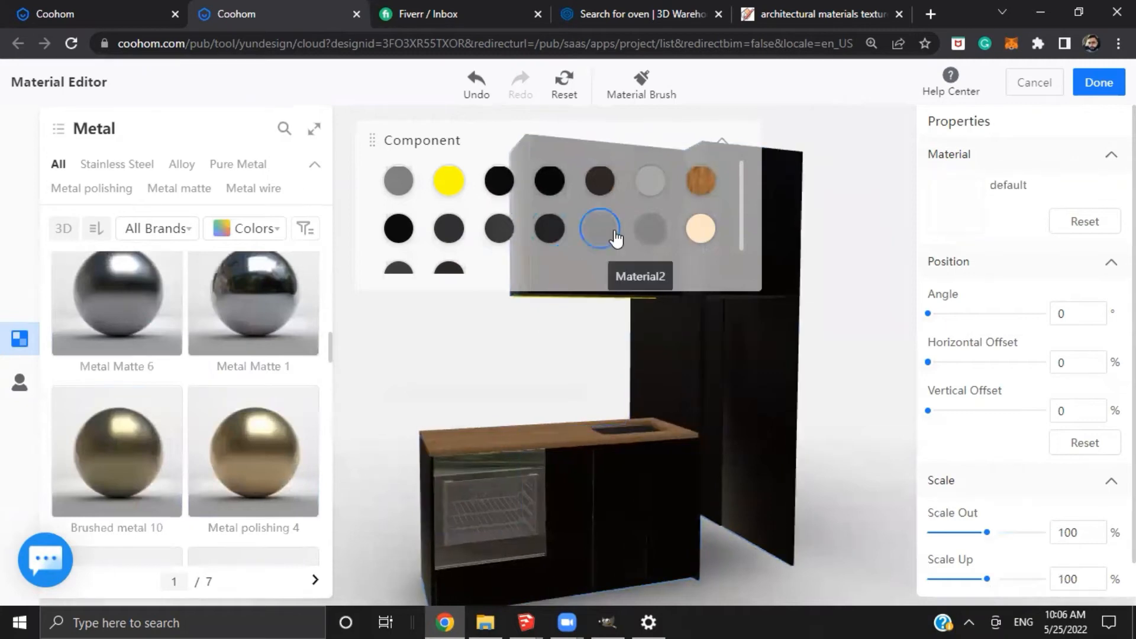
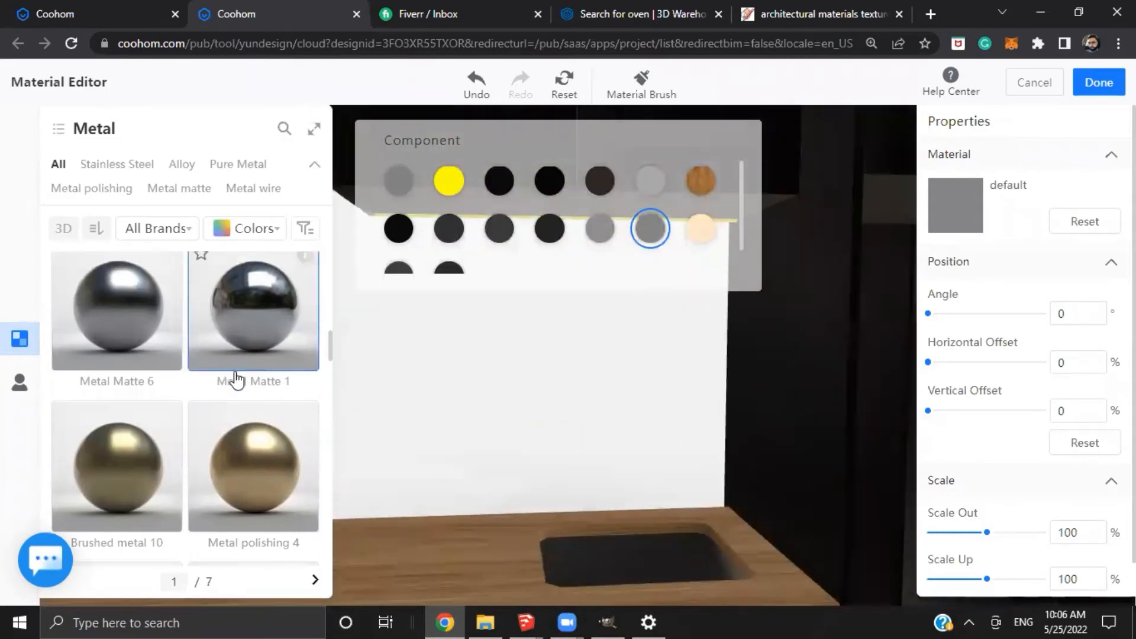
scroll(236, 382, up, 1)
Select the small round component on the oven's front and apply the uploaded yellow-orange material to it
click(701, 231)
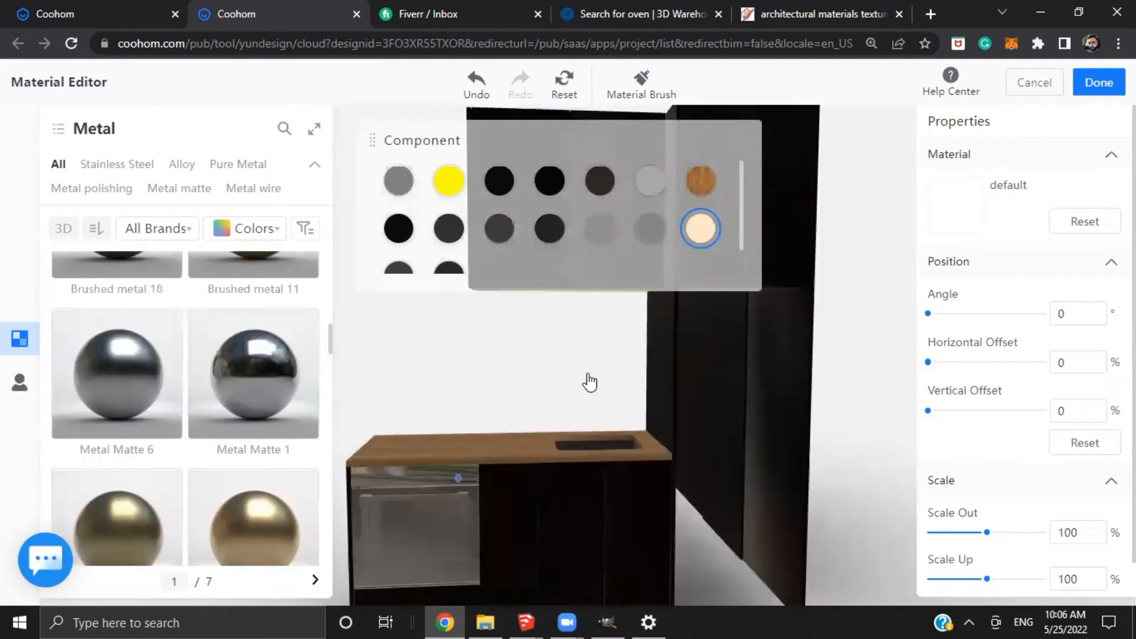
click(19, 384)
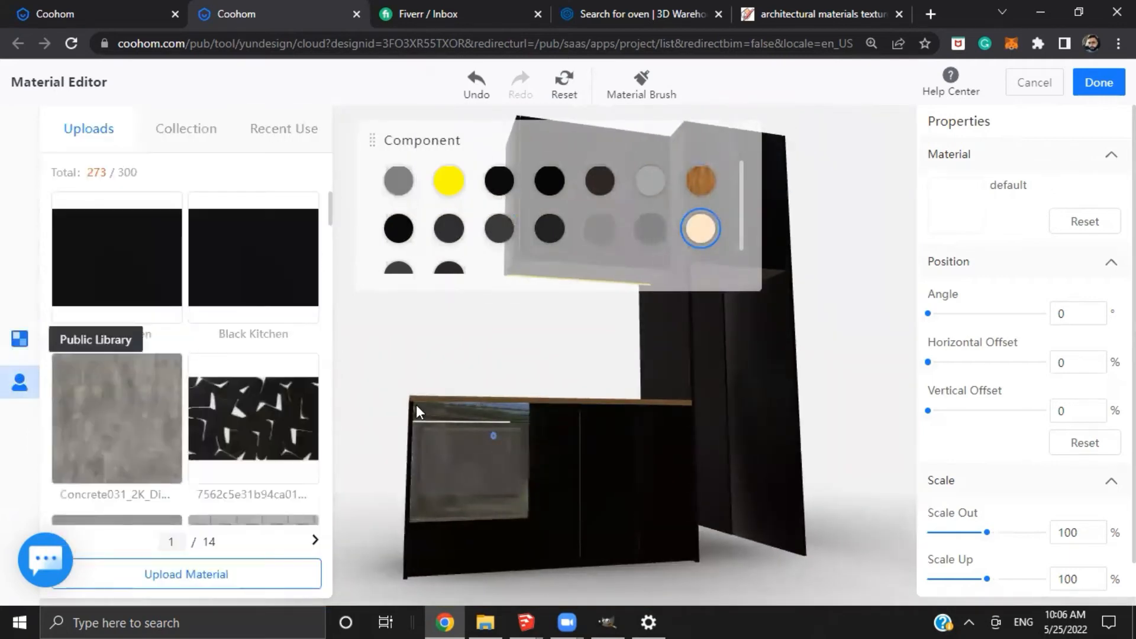
scroll(252, 408, down, 8)
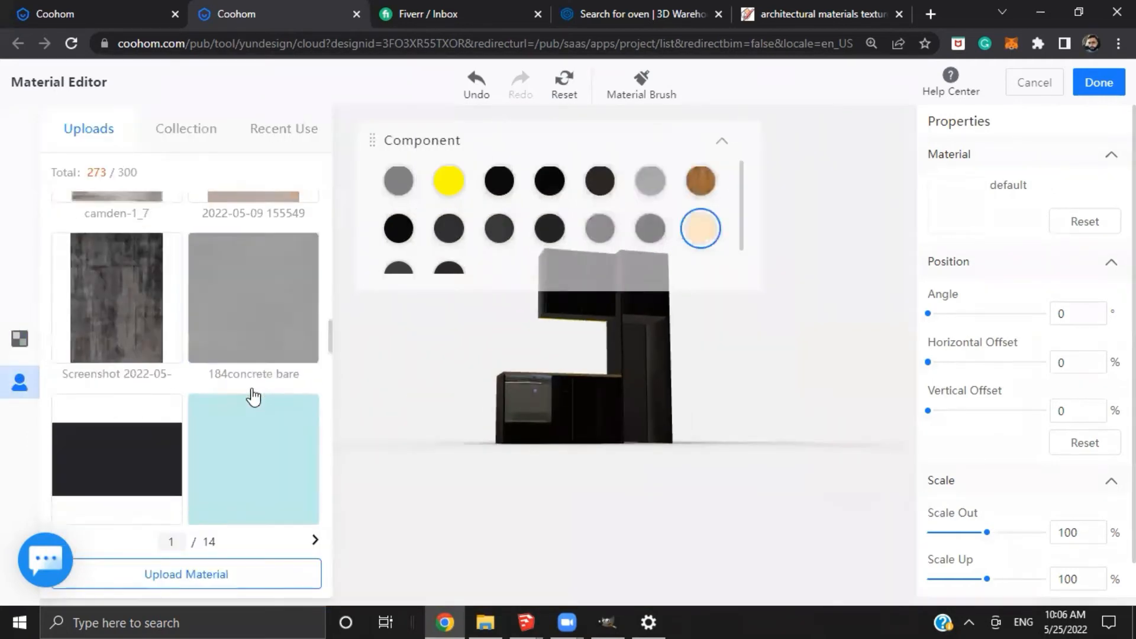
scroll(255, 394, down, 12)
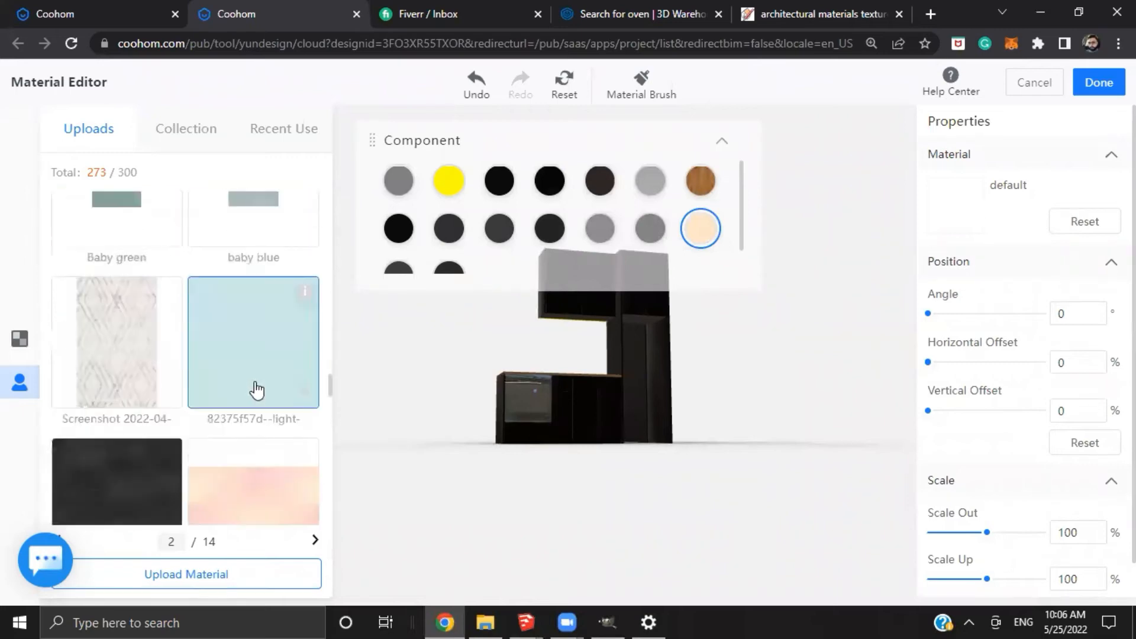
scroll(255, 366, down, 10)
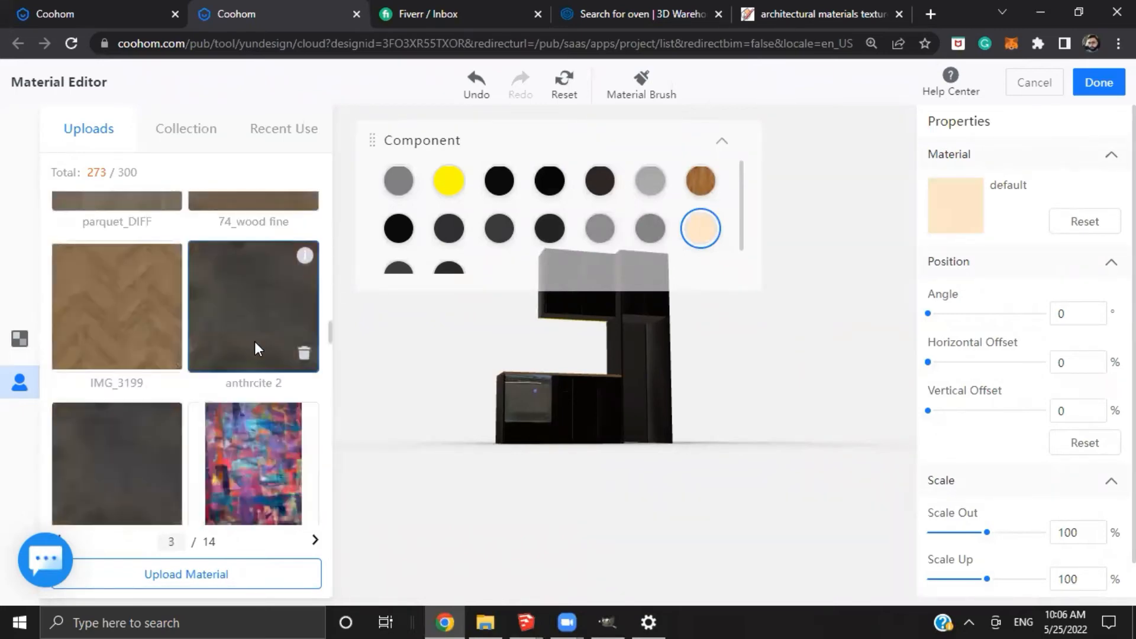
scroll(254, 349, down, 6)
click(260, 312)
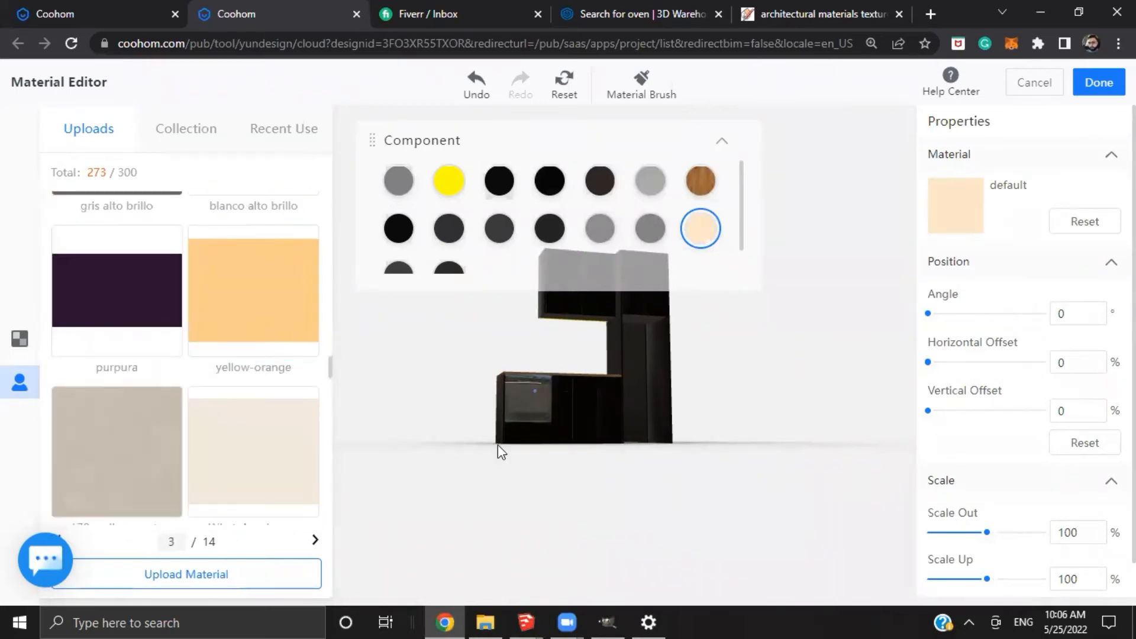
Apply the uploaded yellow-orange material to the beige component and the library's Brushed metal 18 to the oven front component
scroll(389, 415, up, 5)
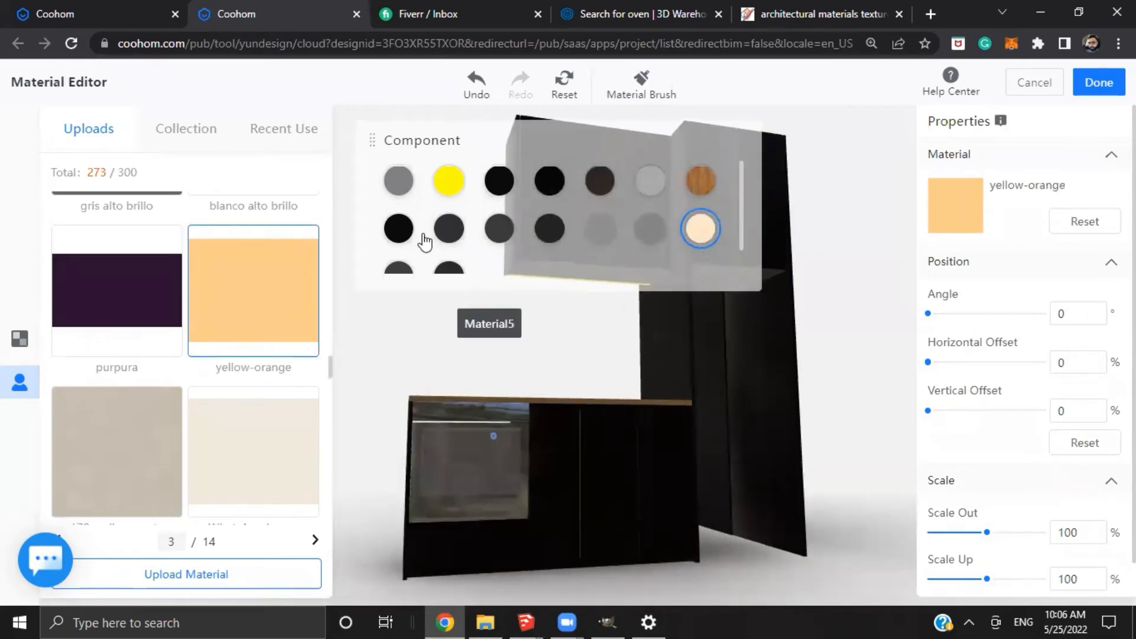
scroll(423, 242, down, 1)
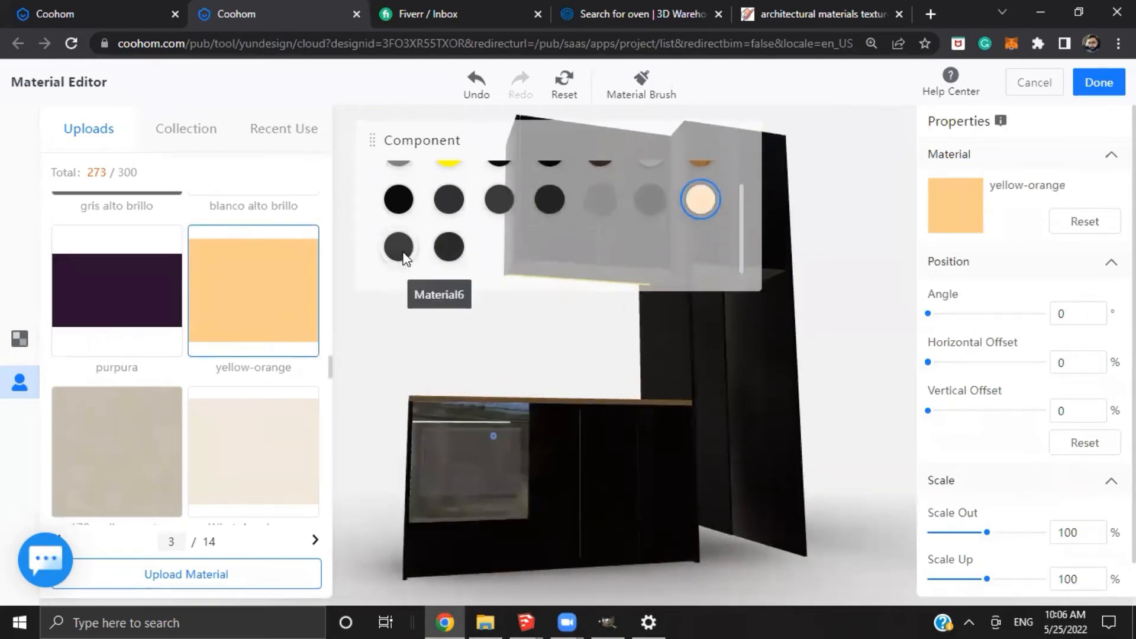
click(403, 254)
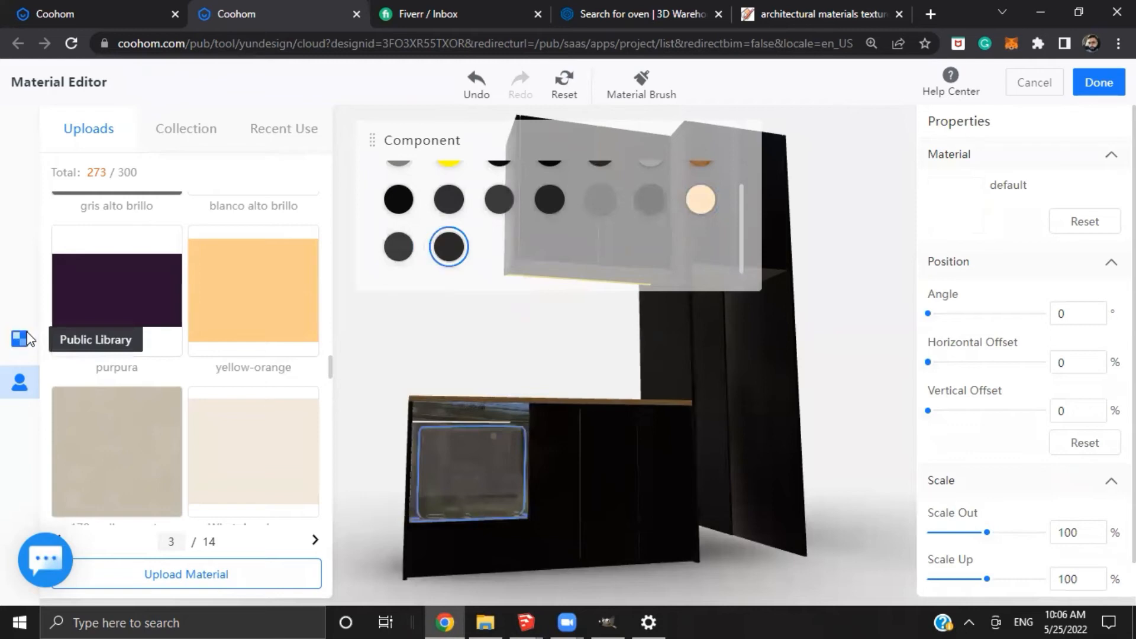
click(23, 338)
click(249, 160)
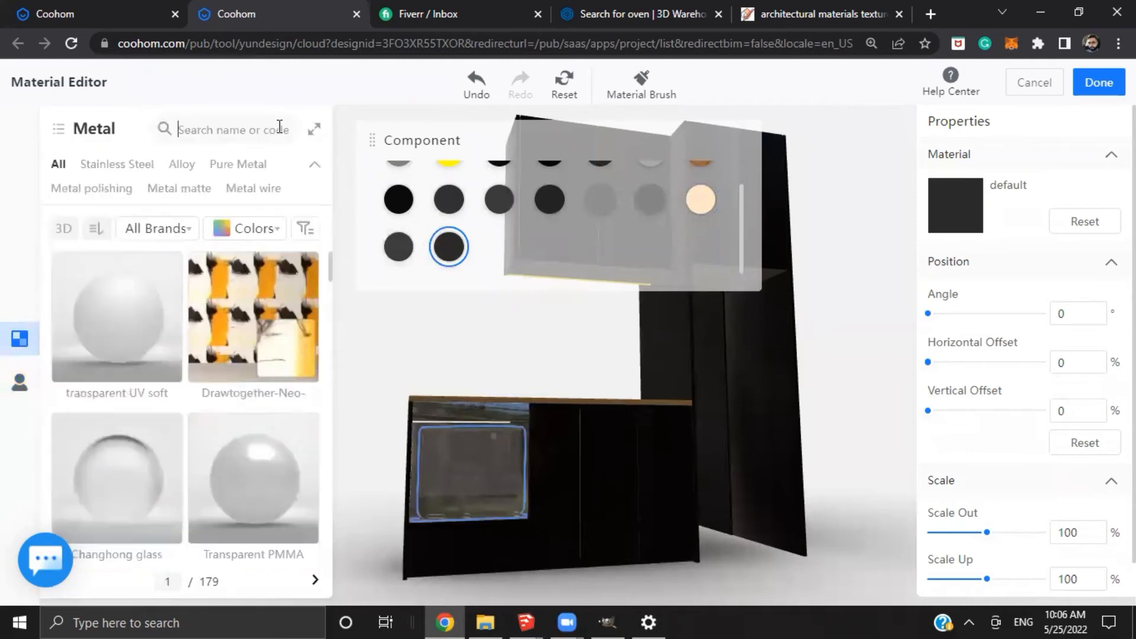
text(18)
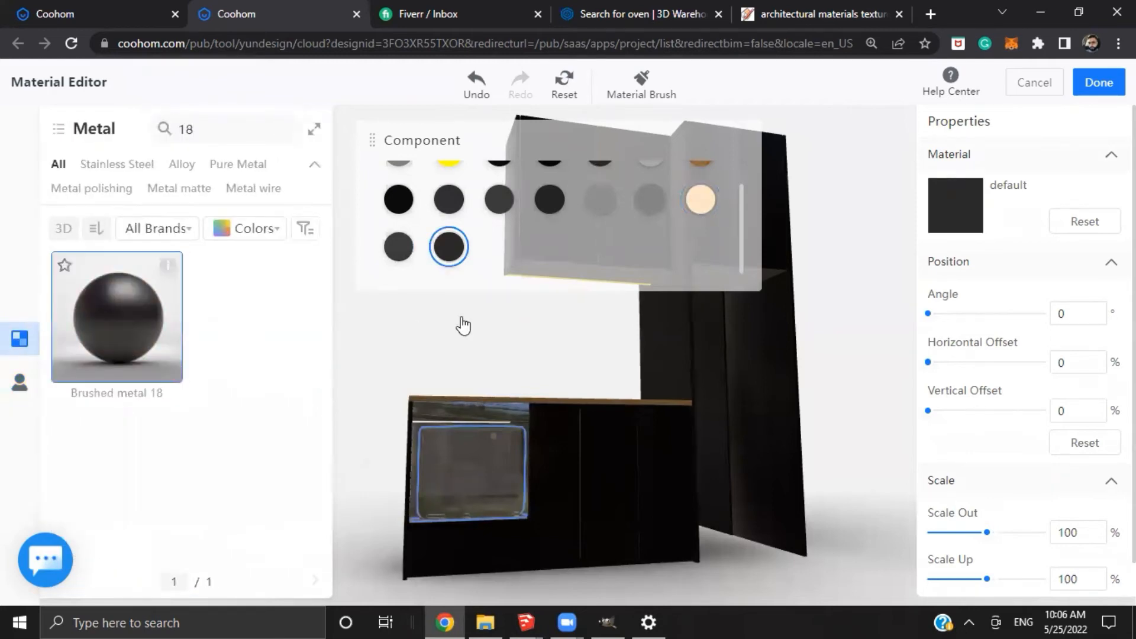
Apply the Brushed metal 18 material to the sink in the wooden countertop
drag(574, 347, 563, 443)
scroll(647, 520, up, 5)
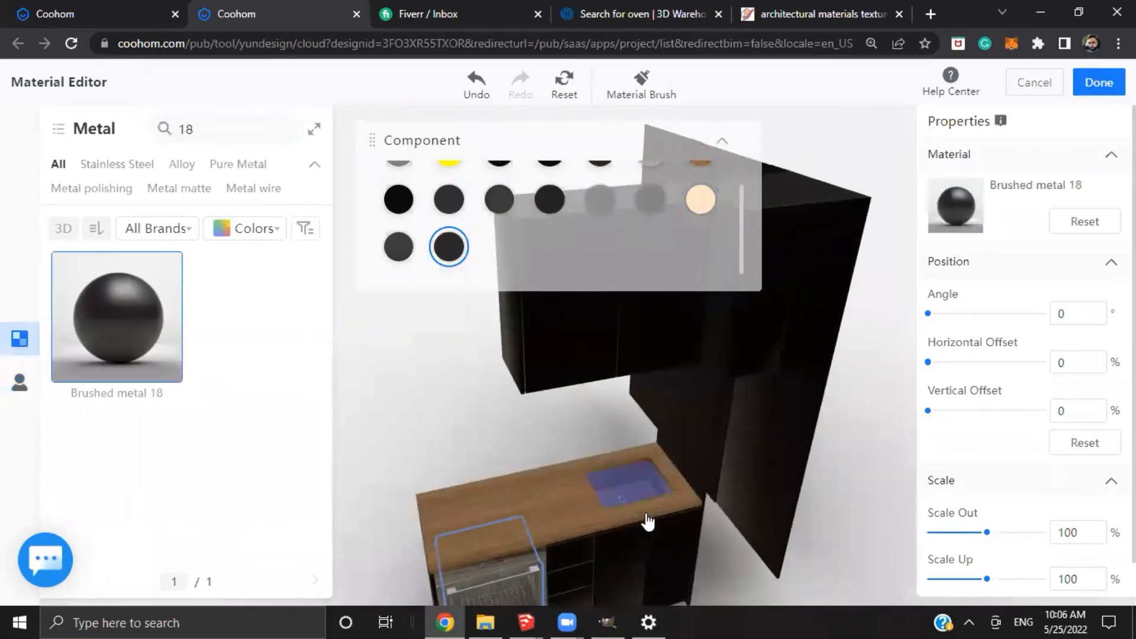
drag(646, 521, 605, 441)
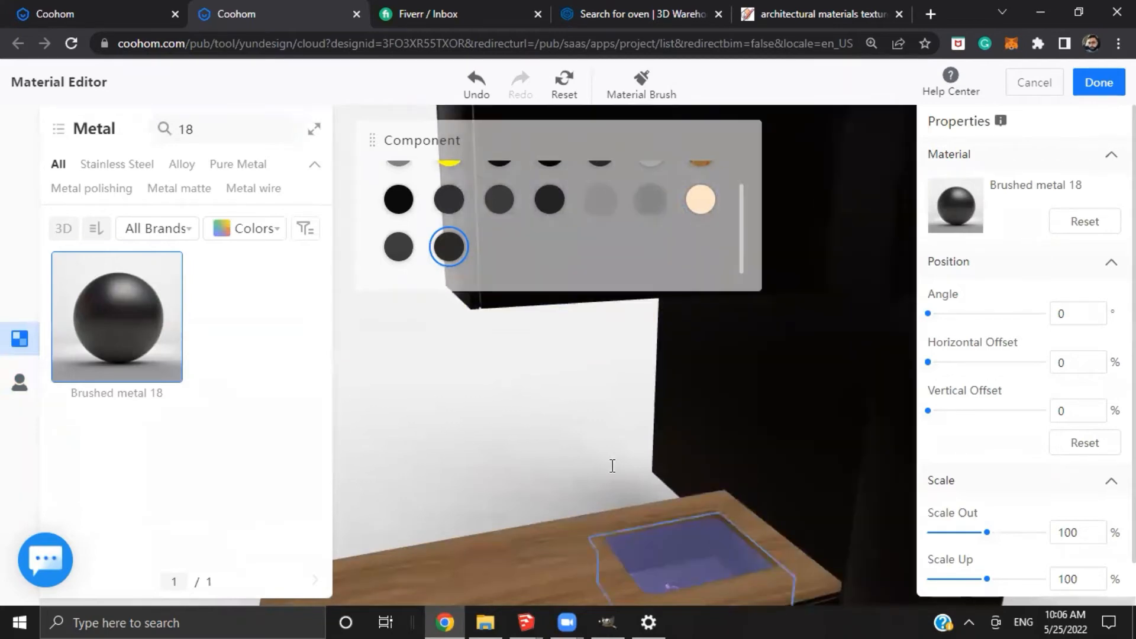
scroll(612, 466, down, 5)
drag(686, 390, 684, 436)
scroll(727, 459, up, 5)
scroll(699, 456, down, 5)
drag(713, 472, 720, 476)
scroll(720, 477, down, 3)
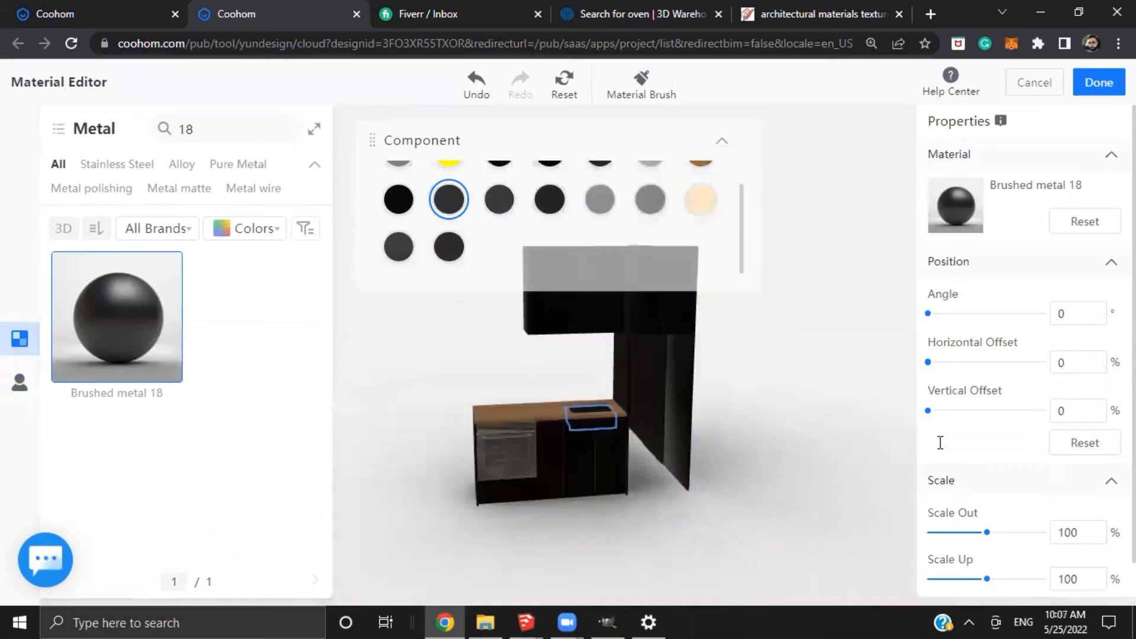
Apply the uploaded yellow-orange material to the yellow strip under the wall cabinet
scroll(700, 349, up, 6)
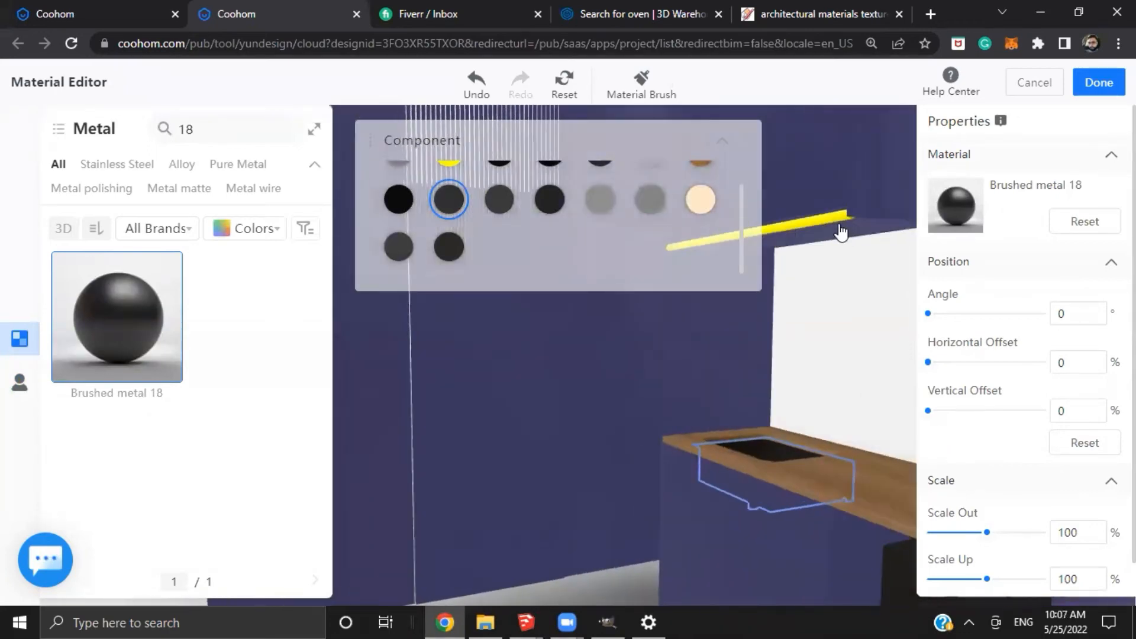
click(831, 219)
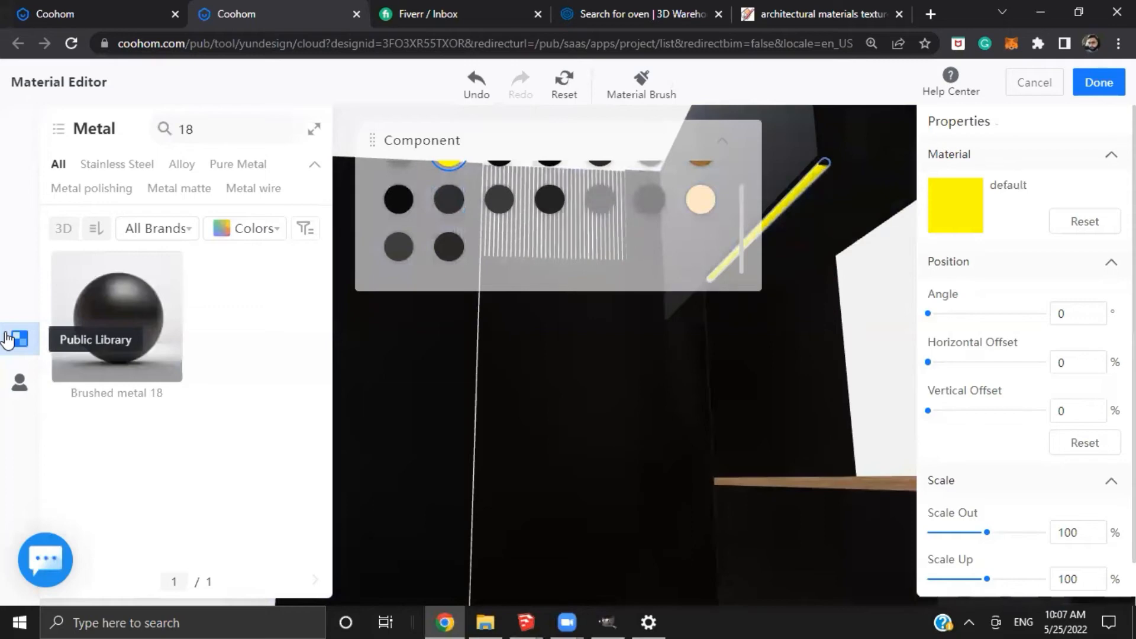
click(20, 338)
click(17, 384)
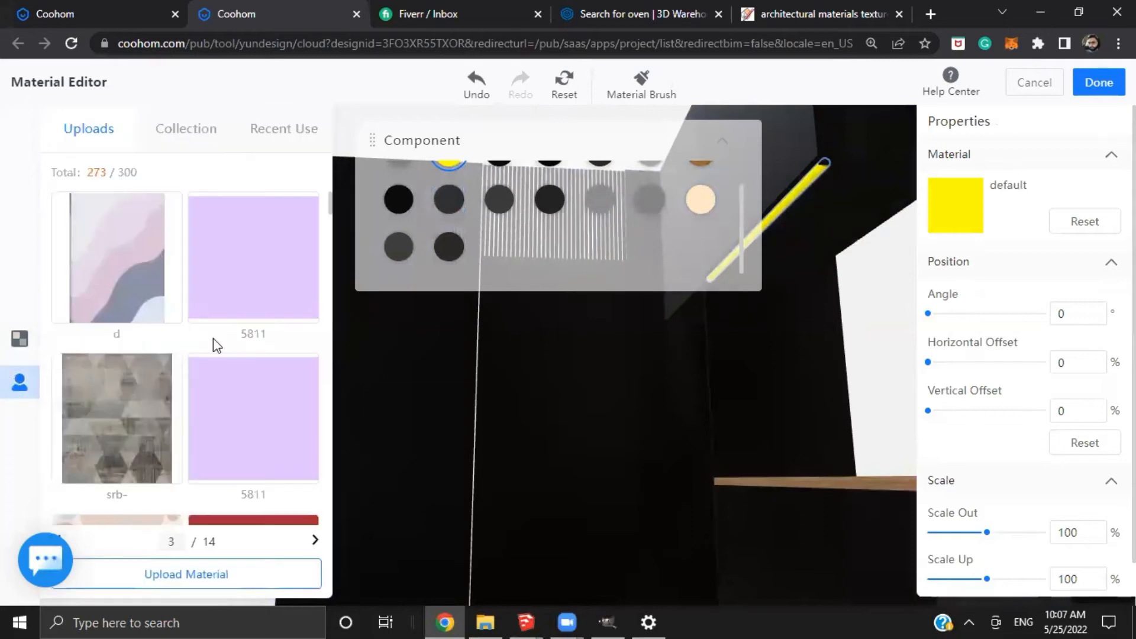
scroll(219, 340, down, 6)
scroll(224, 341, down, 10)
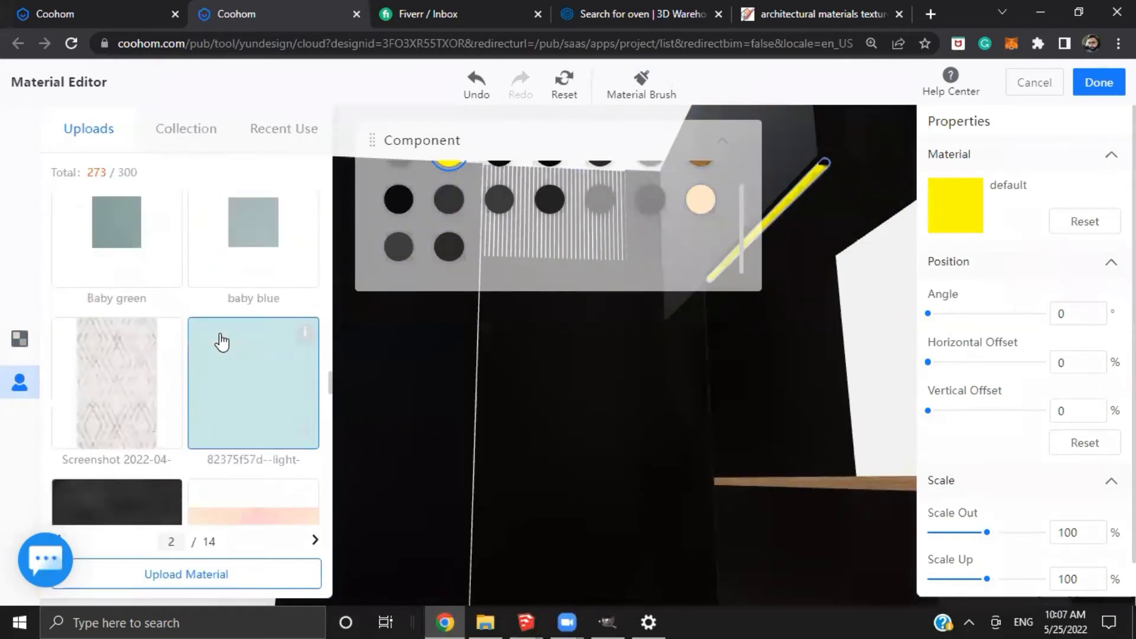
scroll(223, 342, down, 8)
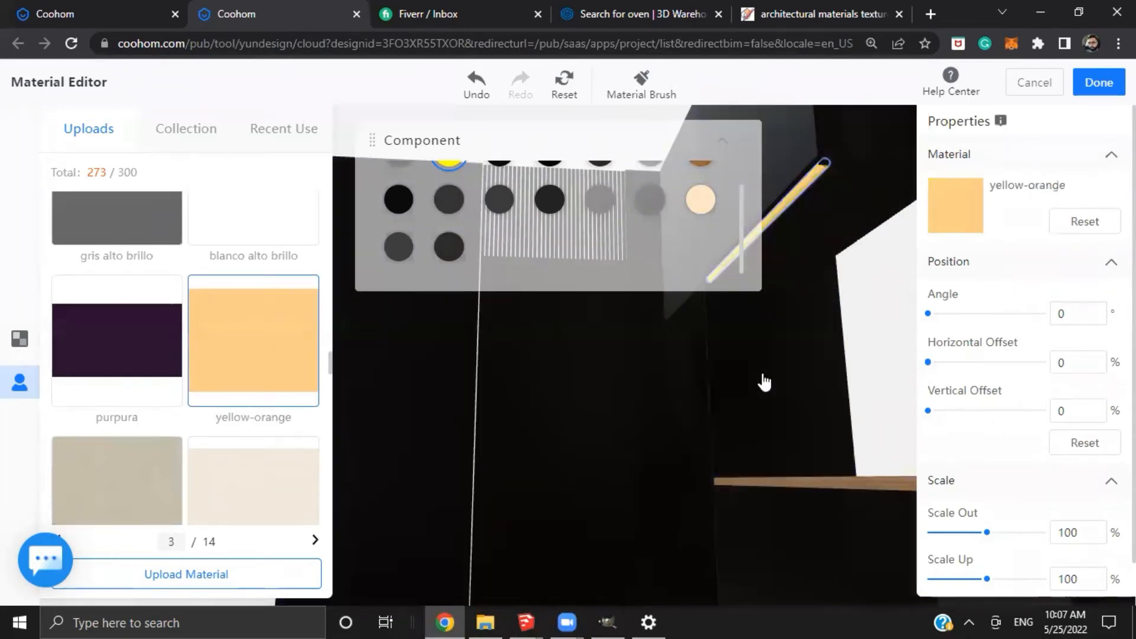
Select the small hexagonal component on the kitchen model and list all metal materials in the public library
drag(765, 382, 667, 398)
scroll(592, 387, down, 5)
drag(578, 385, 574, 559)
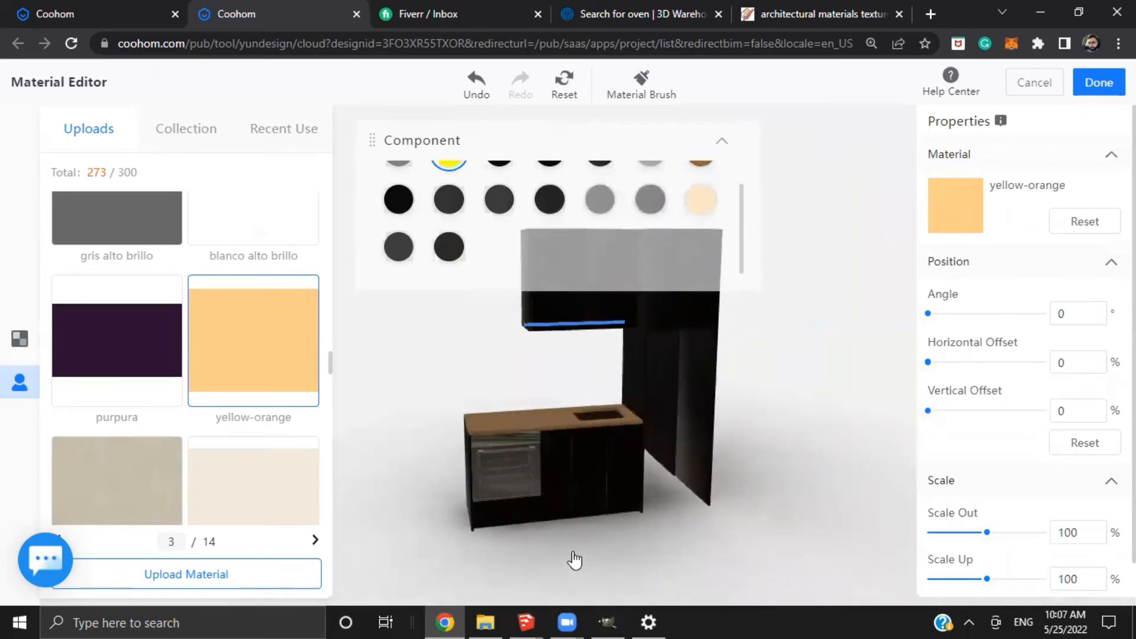
drag(869, 550, 534, 466)
scroll(683, 464, up, 3)
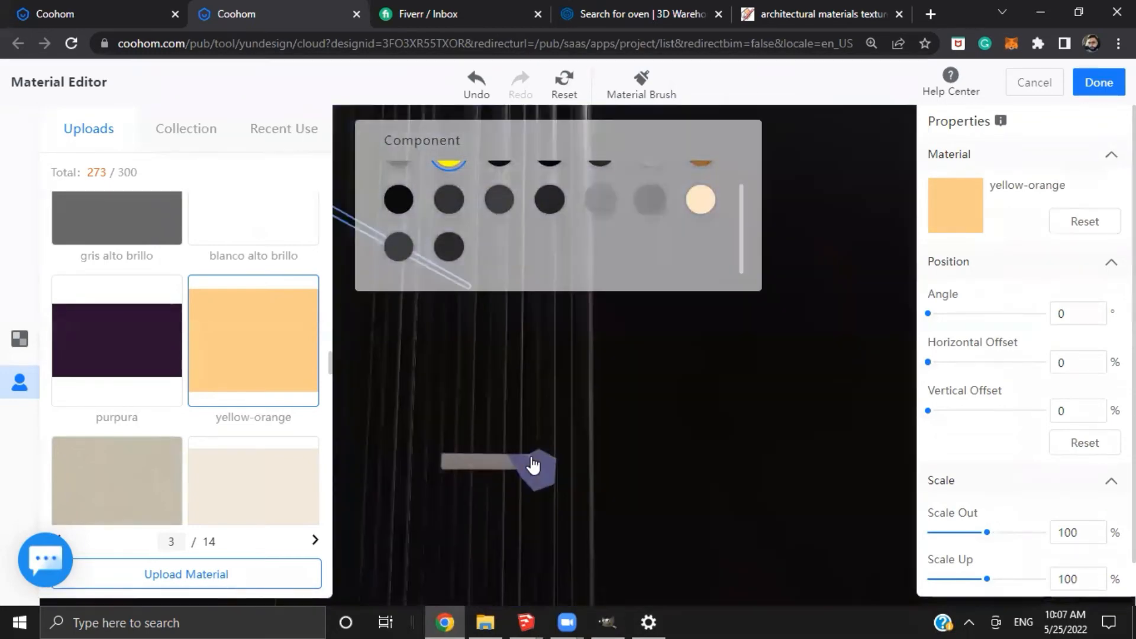
click(534, 466)
click(20, 338)
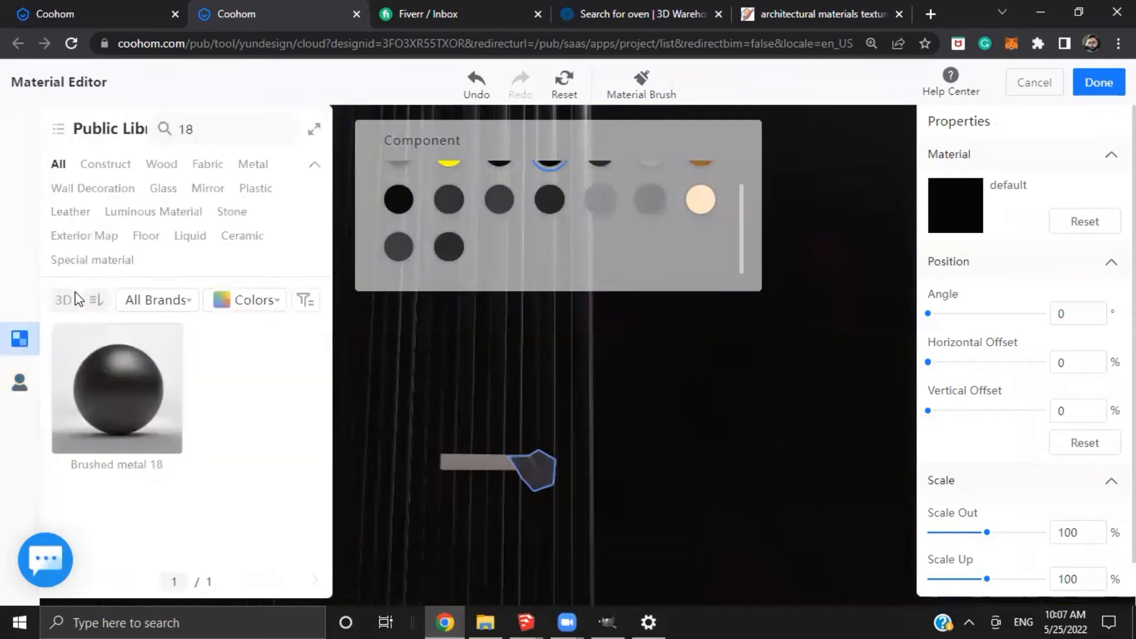
click(95, 135)
click(259, 168)
click(284, 128)
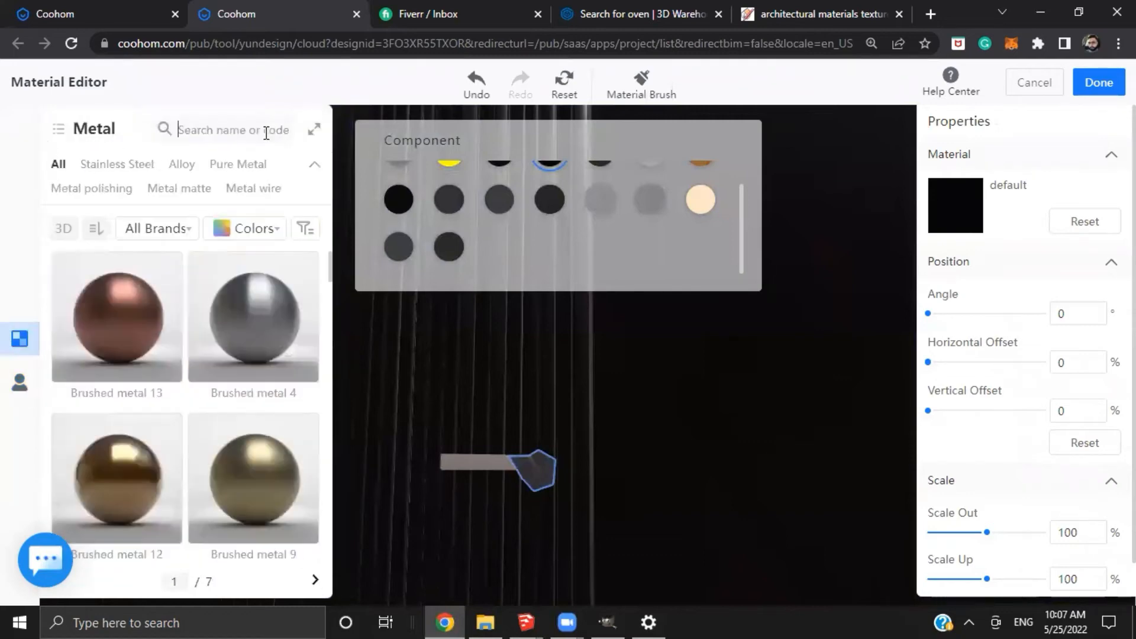
Filter the metal materials by black and apply Metal-black steel to the thin bar attached to the hexagonal part
click(263, 239)
click(266, 293)
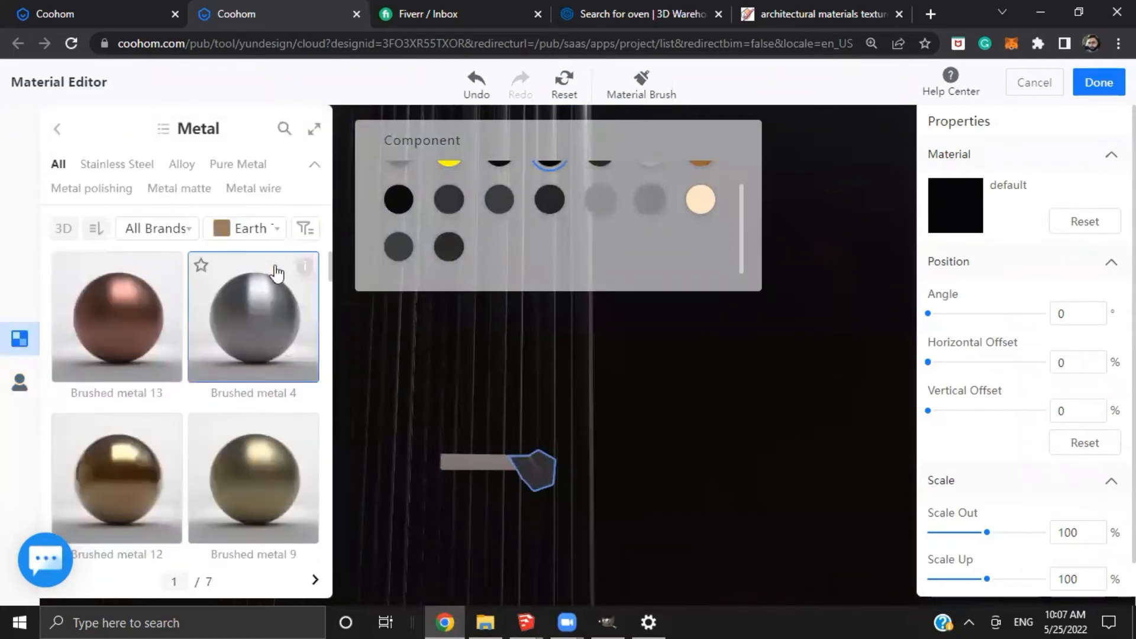
click(276, 272)
click(264, 235)
click(267, 284)
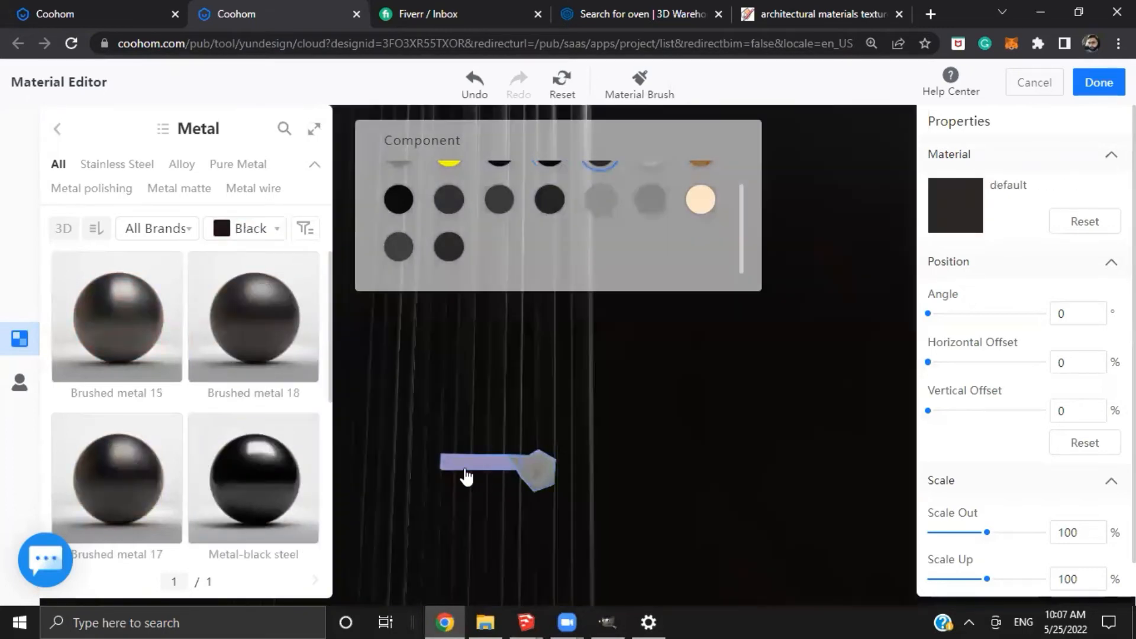
click(300, 484)
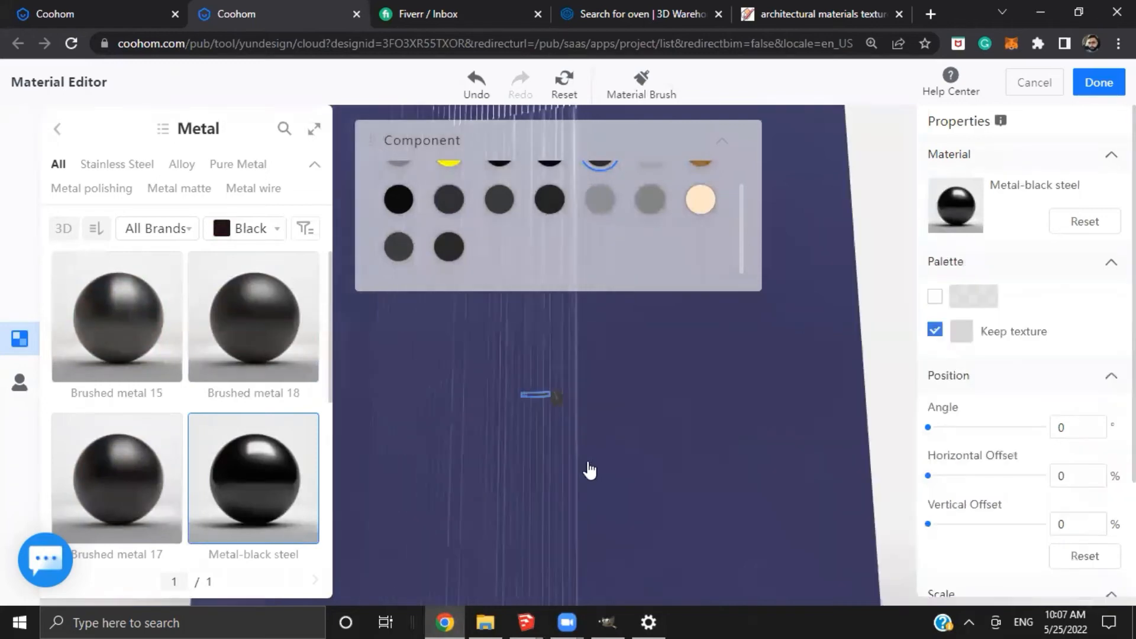
Finish editing the materials and inspect the kitchen model in the room from several sides
drag(581, 565, 735, 570)
drag(633, 545, 605, 506)
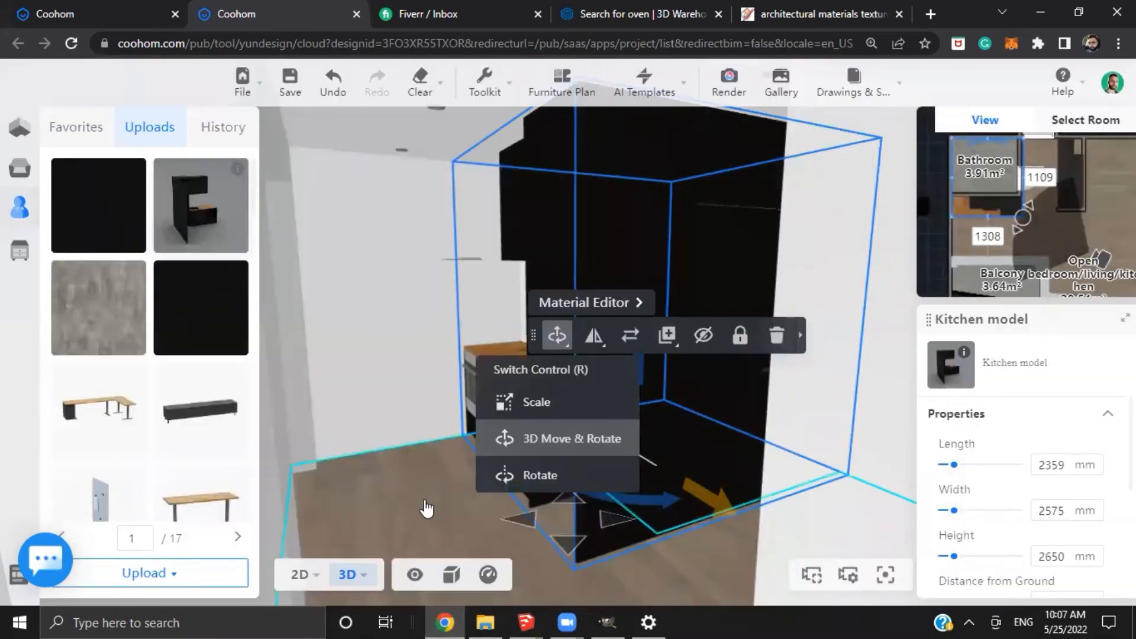
drag(426, 509, 724, 391)
drag(661, 367, 680, 368)
click(684, 369)
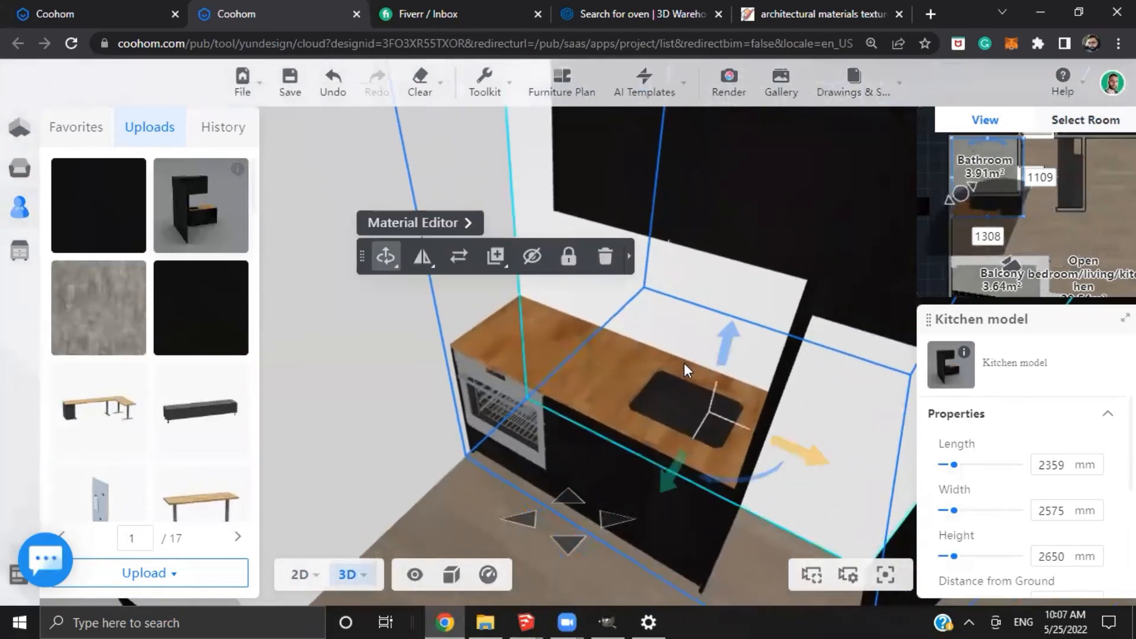
drag(442, 464, 442, 464)
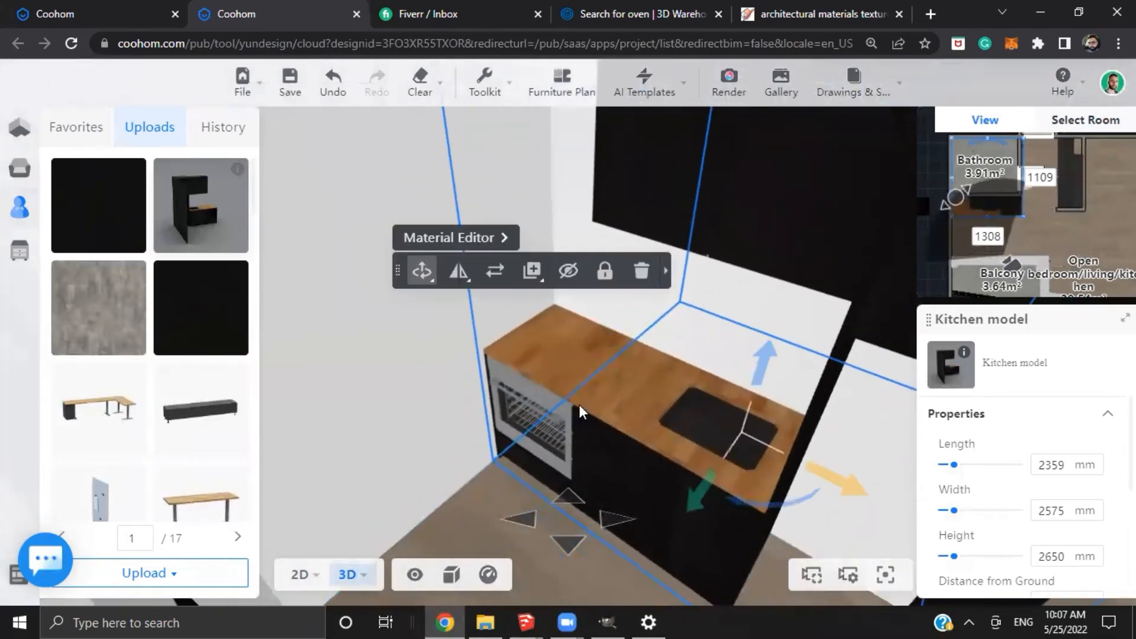
mouse_move(356, 429)
mouse_down()
mouse_move(396, 420)
mouse_move(441, 451)
mouse_move(362, 417)
mouse_up()
drag(725, 436, 510, 430)
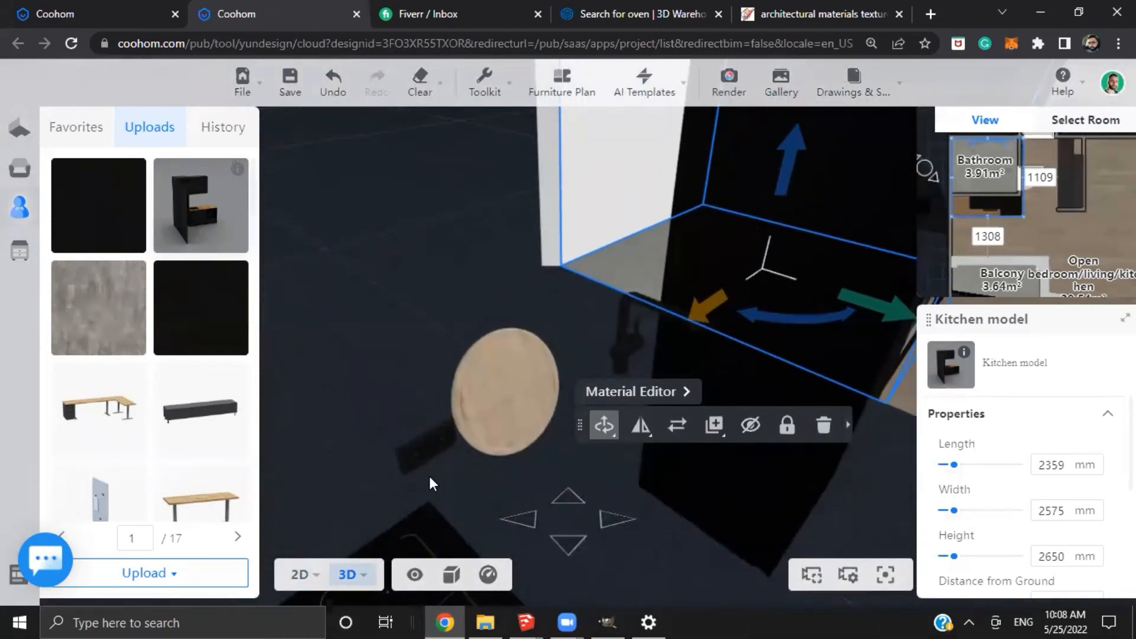
drag(451, 357, 445, 419)
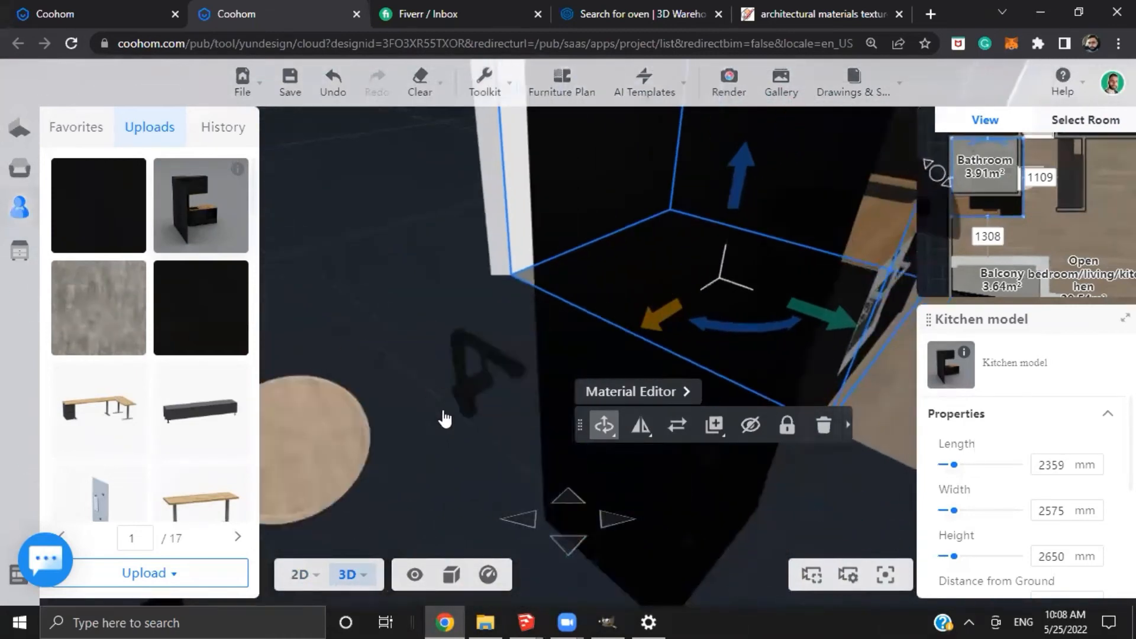
drag(459, 380, 676, 440)
Move the furniture combination in the 2D plan from outside the apartment to the kitchen area, just inside the outer wall
click(553, 377)
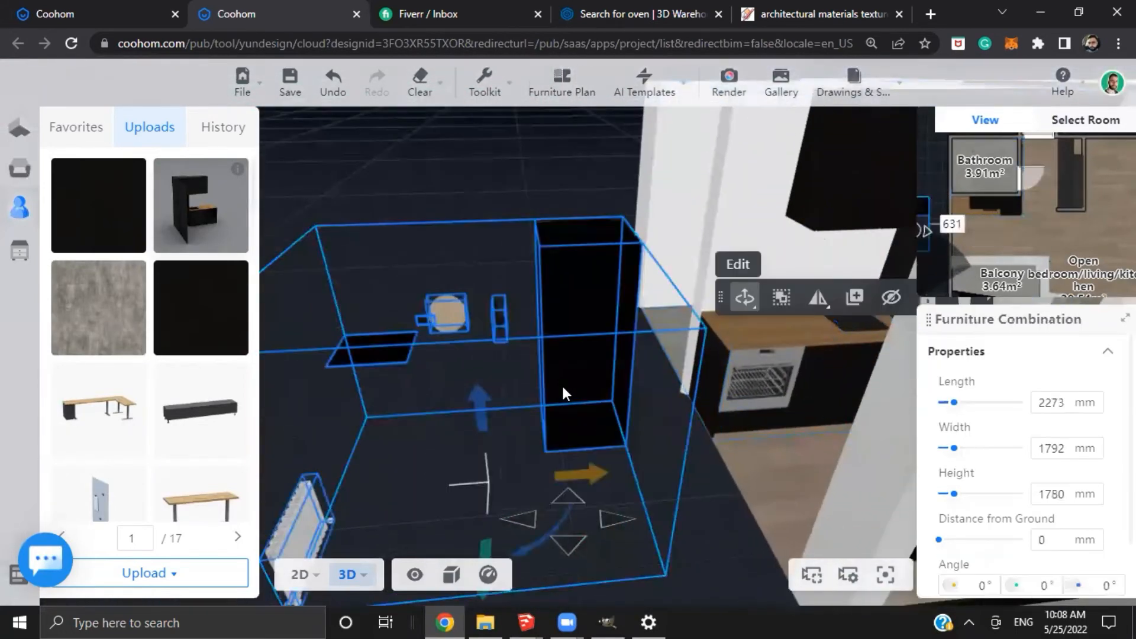
drag(583, 473, 829, 451)
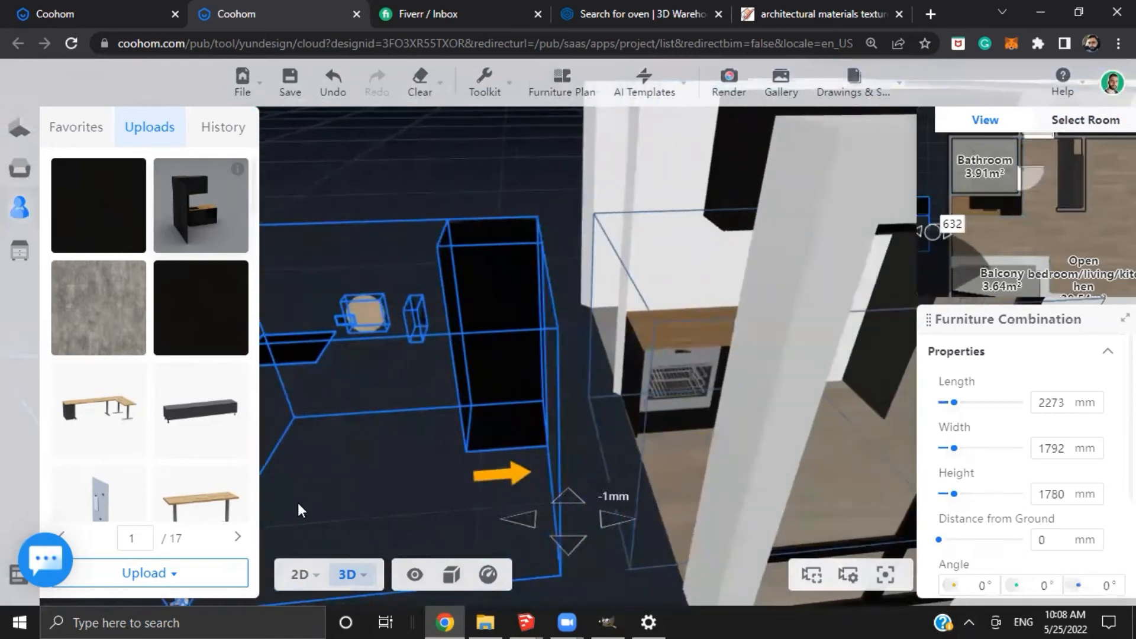
click(312, 580)
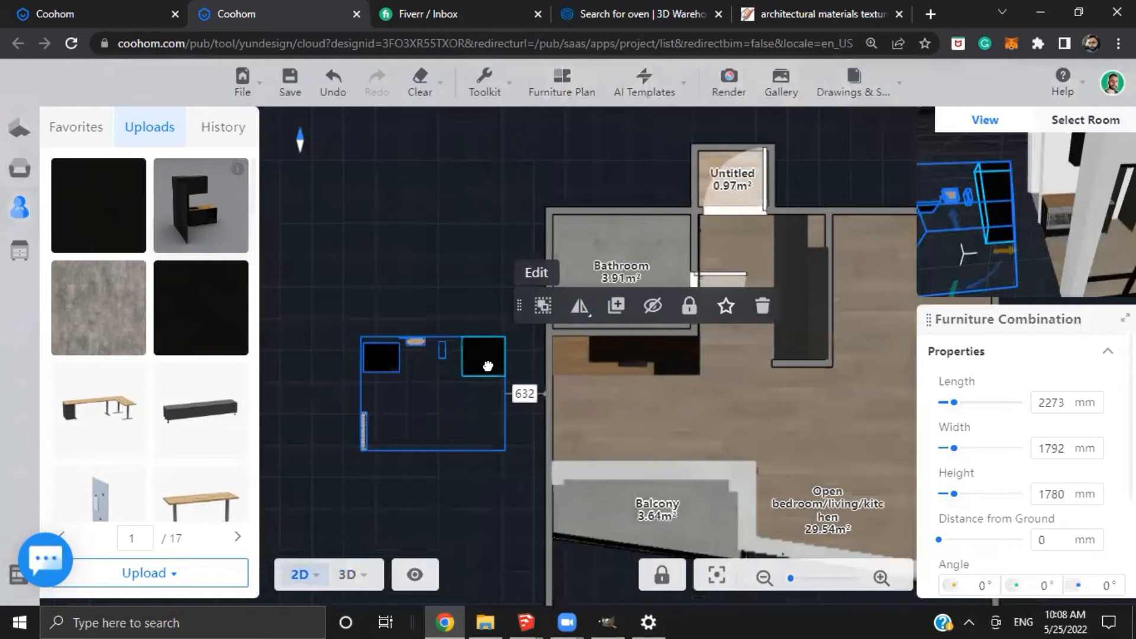
key(Right)
key(Right)
key(Right)
key(Right)
key(Right)
key(Right)
key(Right)
key(Right)
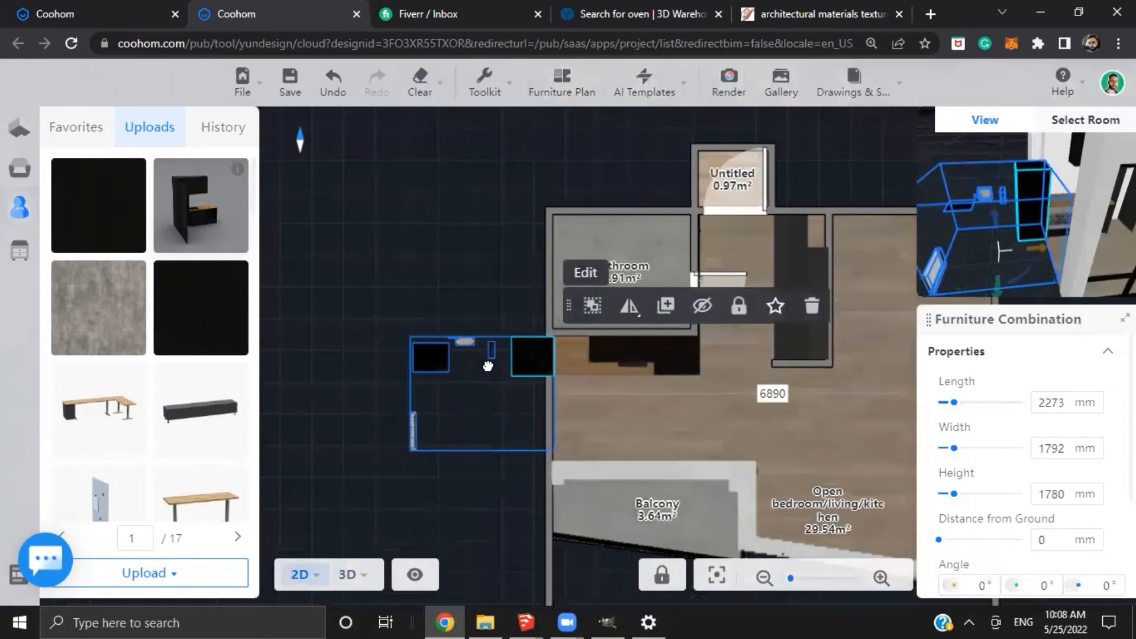
key(Right)
key(Right)
key(Right)
key(Right)
key(Right)
key(Right)
key(Right)
key(Right)
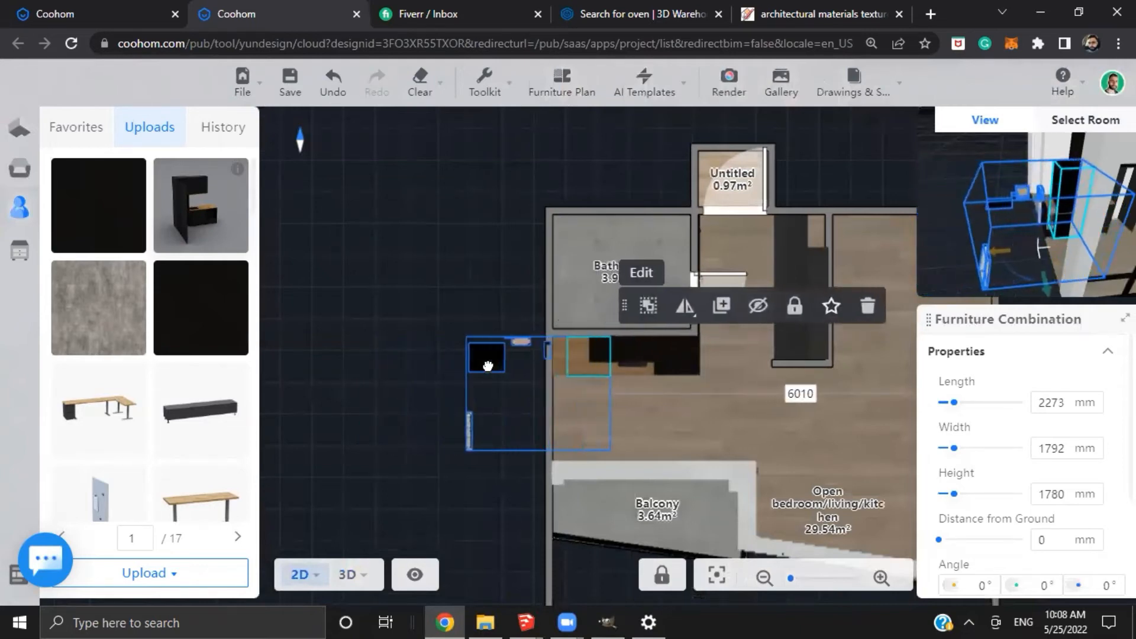
key(Right)
key(Right)
key(Right)
key(Right)
key(Right)
key(Right)
key(Right)
key(Right)
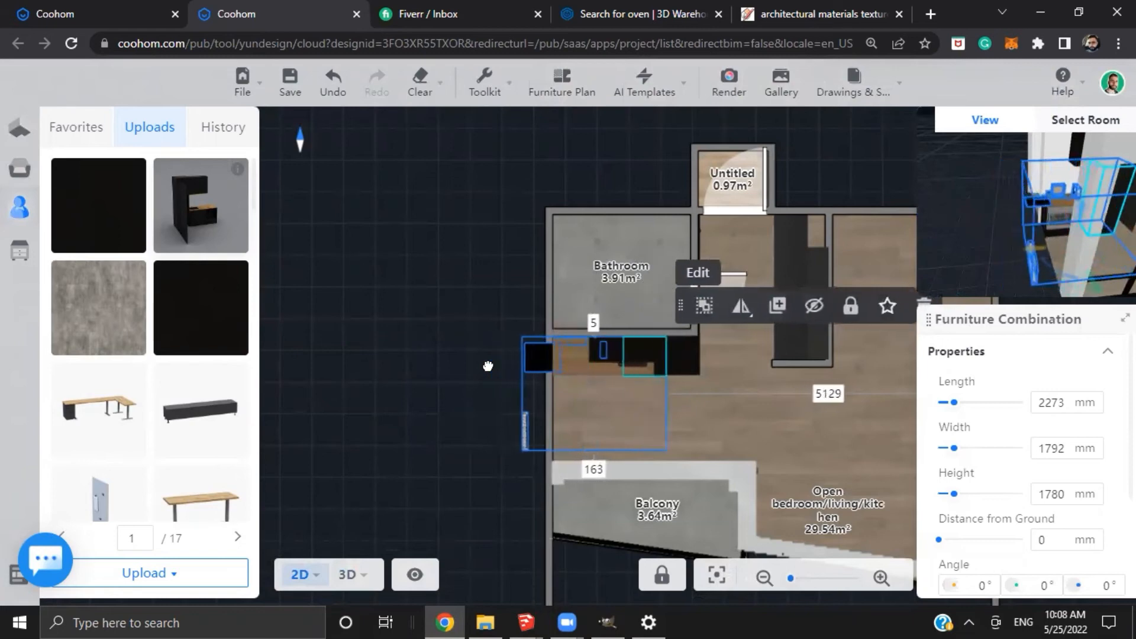
key(Right)
key(Right)
key(Right)
key(Right)
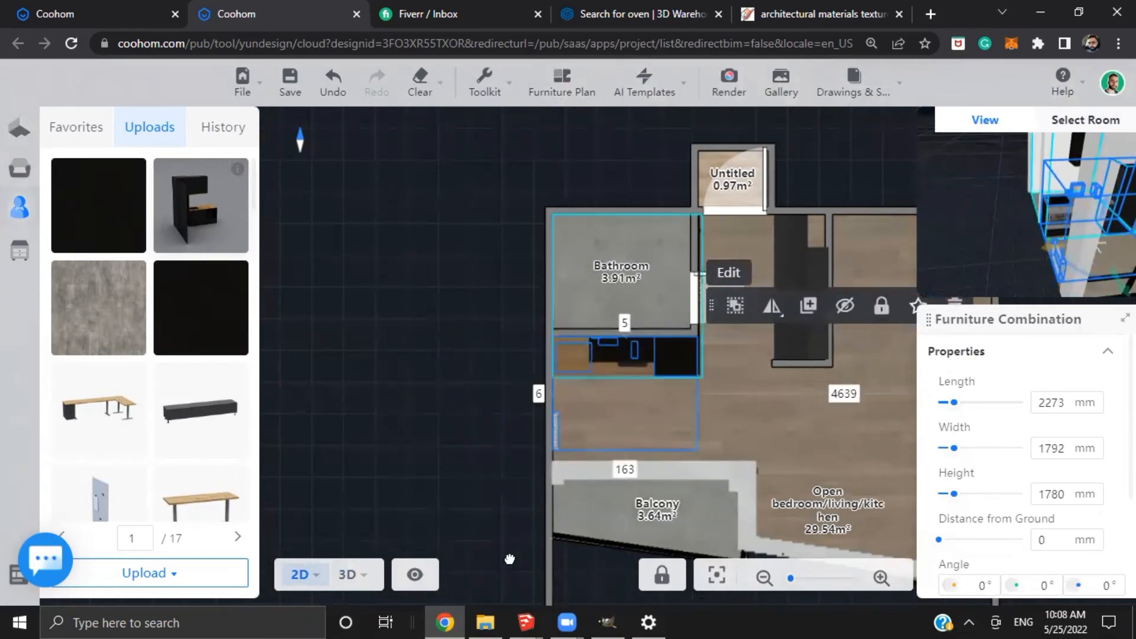
Return to the 3D walk view inside the kitchen and ungroup the furniture combination
click(347, 575)
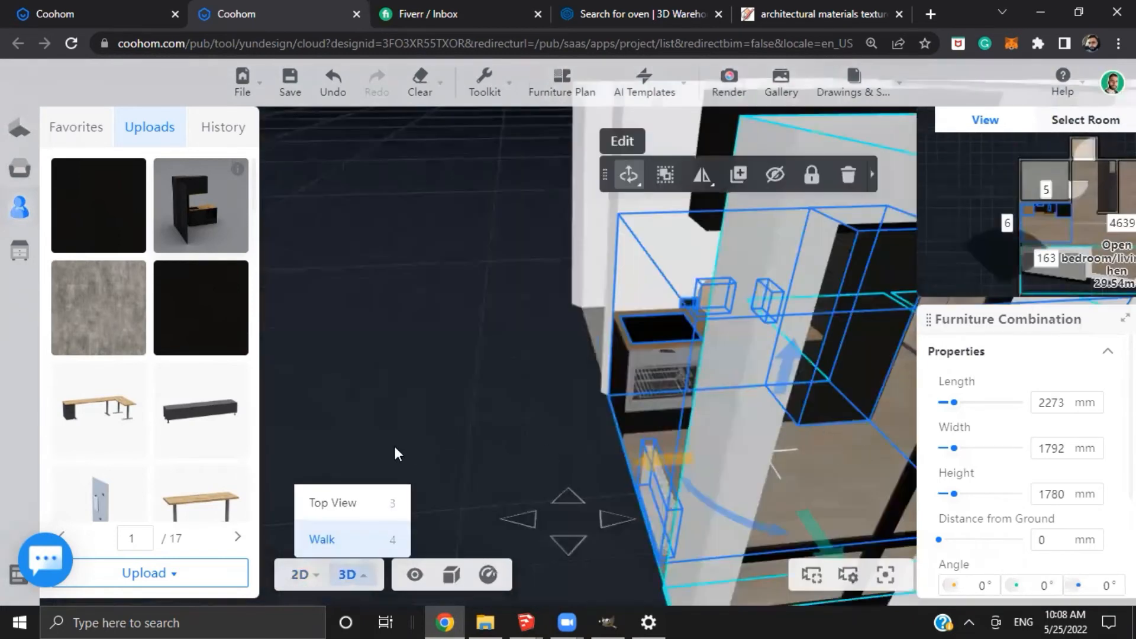
drag(409, 438, 321, 385)
drag(291, 377, 491, 449)
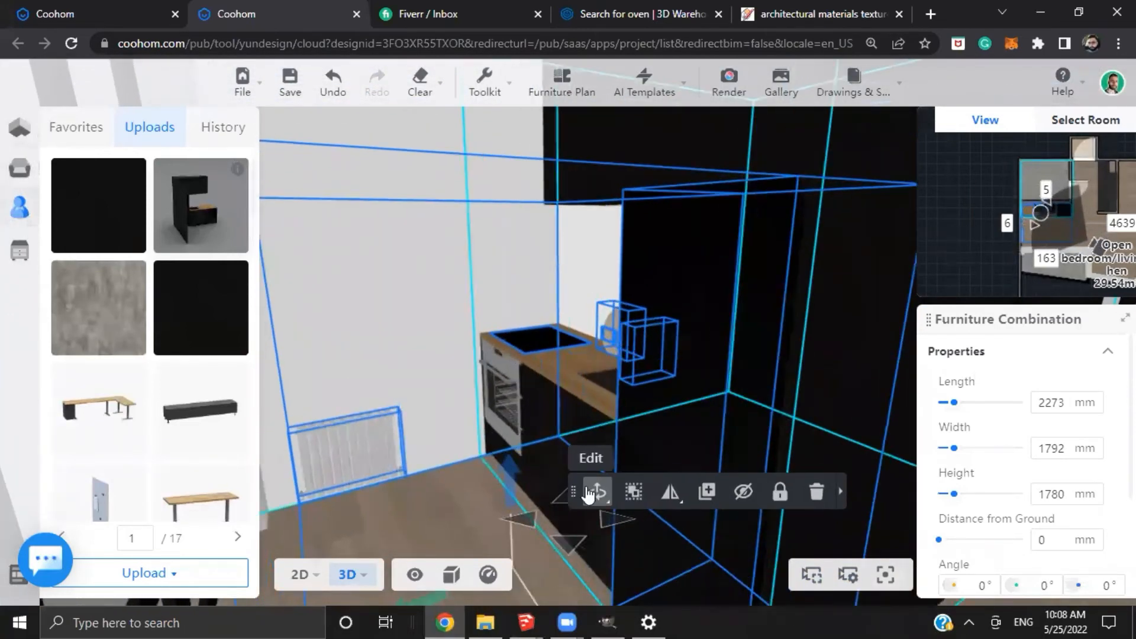
click(634, 498)
Shift the refrigerator slightly away from the sink counter and check its base against the neighbouring cabinets
drag(428, 466, 279, 372)
drag(761, 494, 593, 410)
scroll(669, 496, up, 4)
mouse_move(769, 443)
mouse_down()
mouse_move(758, 403)
mouse_move(793, 368)
mouse_move(713, 441)
mouse_move(766, 431)
mouse_move(747, 421)
mouse_move(770, 432)
mouse_up()
scroll(765, 431, up, 2)
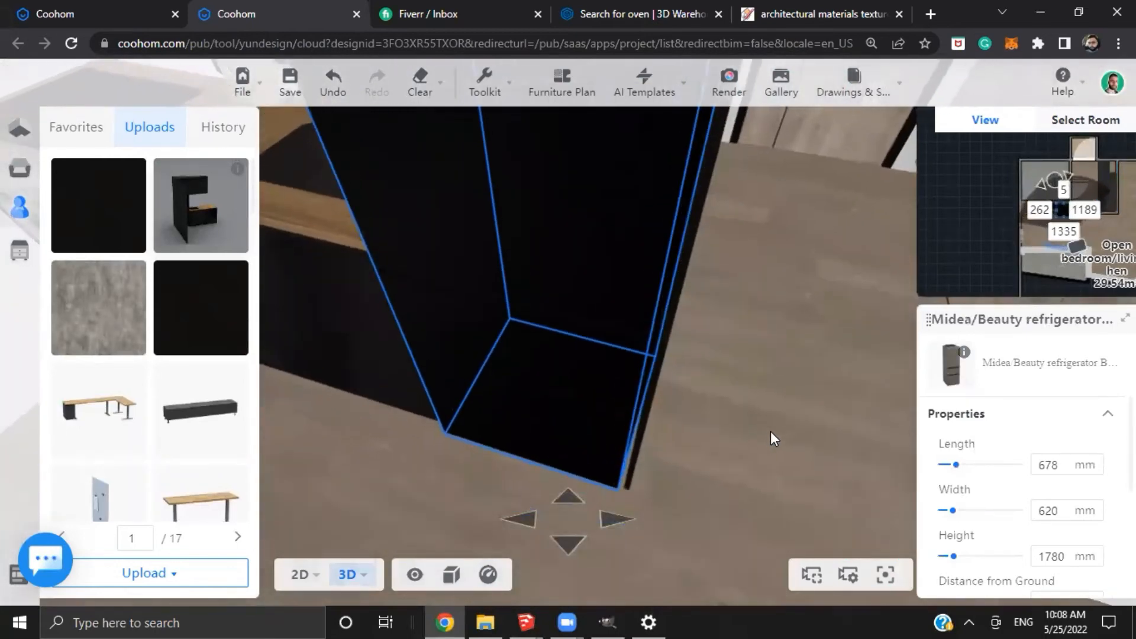
click(645, 422)
drag(636, 413, 624, 506)
scroll(624, 506, up, 2)
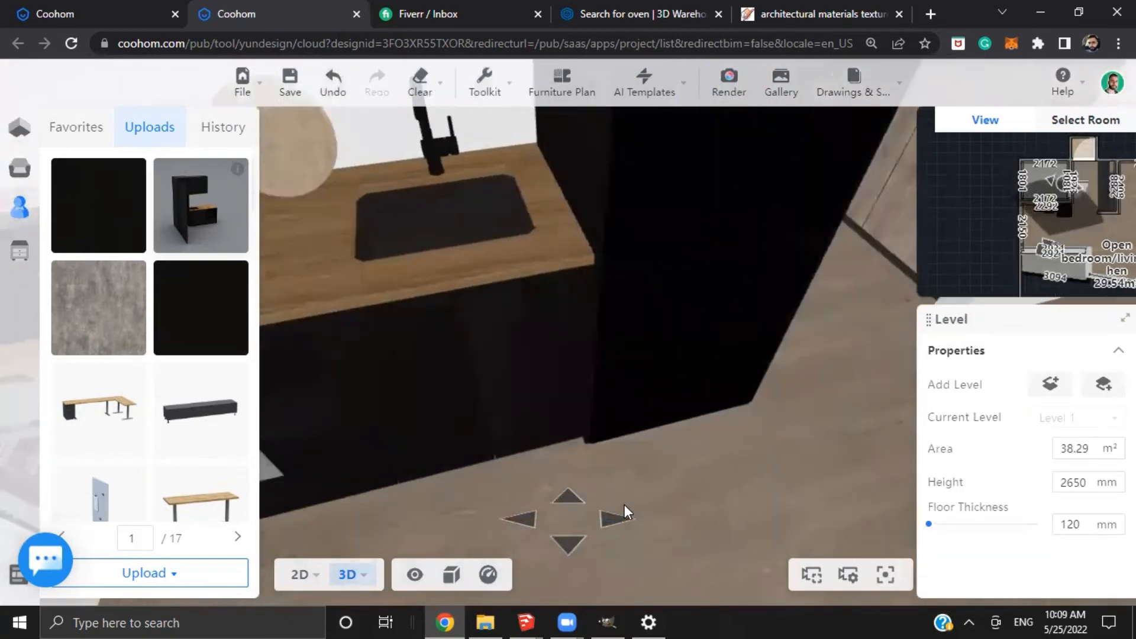
scroll(612, 536, up, 3)
scroll(612, 536, down, 5)
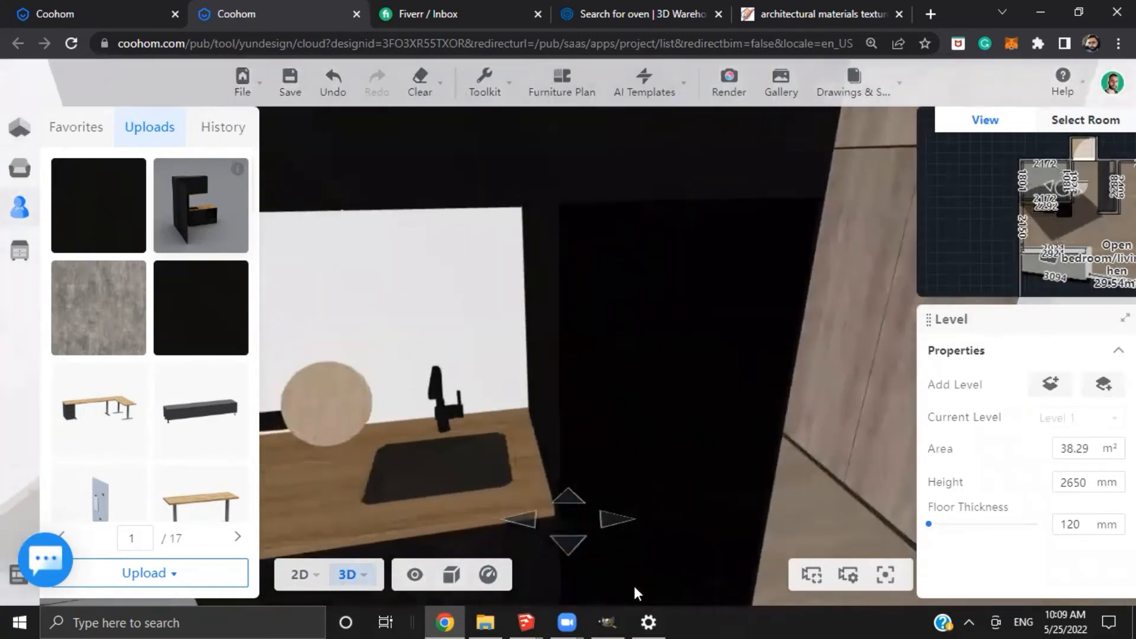
Enable scaling for the refrigerator and reduce its height to about 1736 mm, below the upper cabinet
click(615, 449)
scroll(614, 449, down, 3)
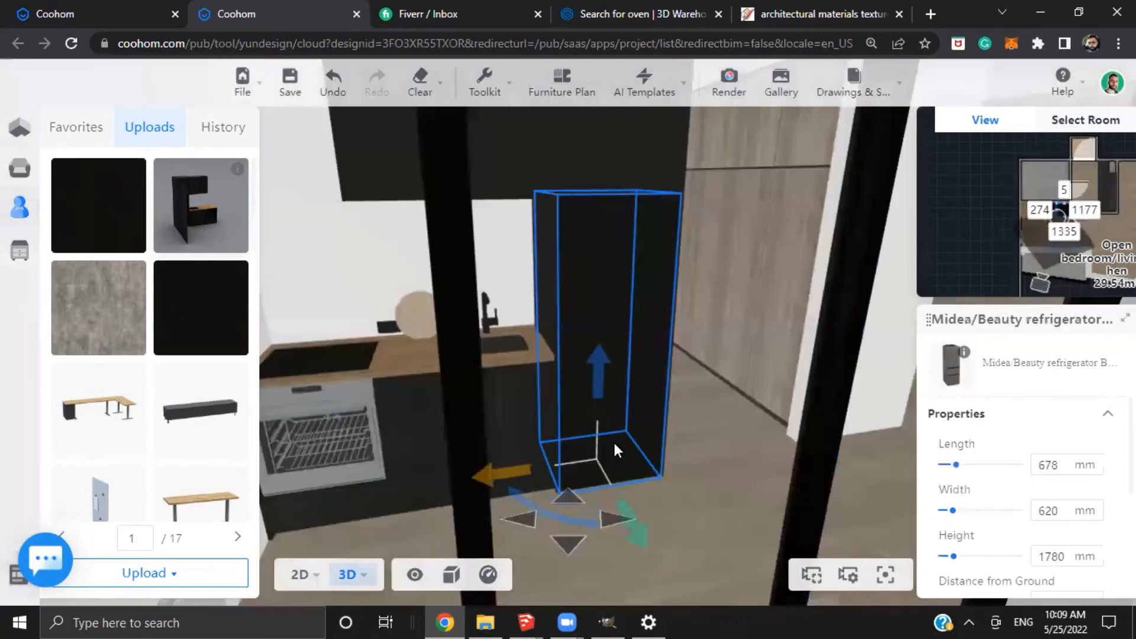
scroll(614, 448, up, 3)
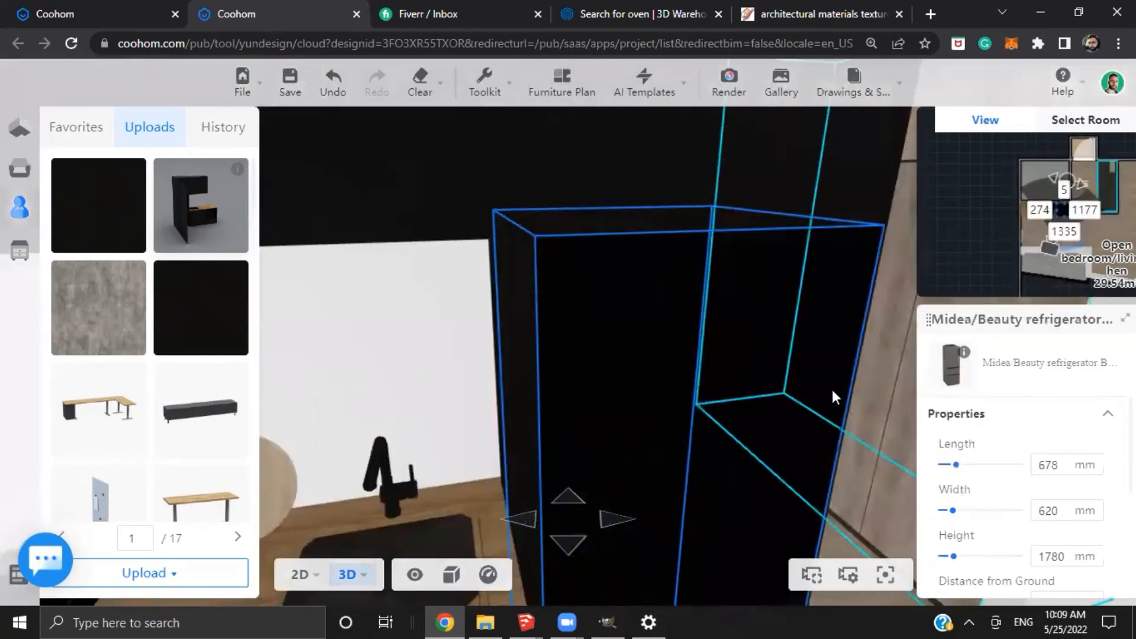
drag(832, 389, 830, 389)
click(630, 396)
click(630, 396)
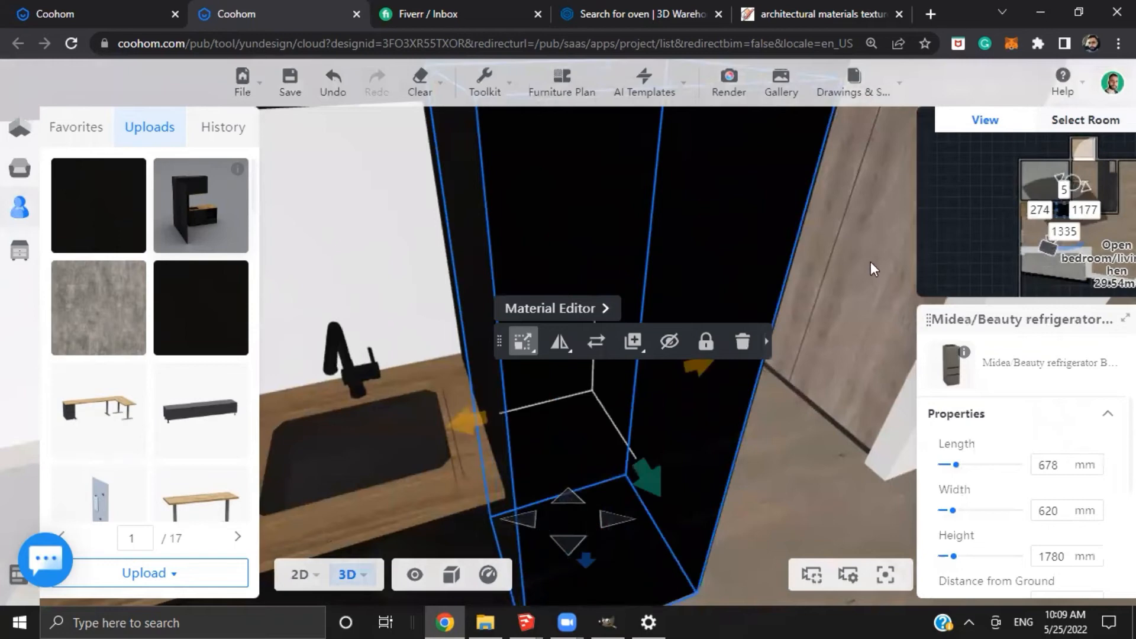
drag(857, 302, 1027, 470)
scroll(1027, 473, down, 2)
click(946, 539)
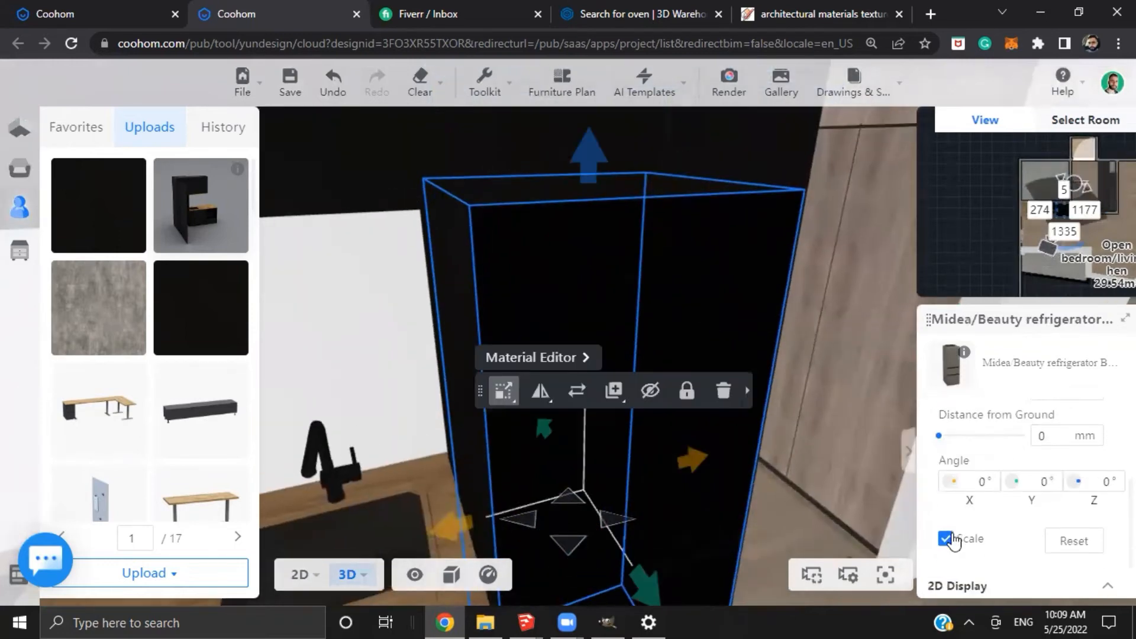
drag(589, 163, 593, 169)
mouse_move(872, 413)
mouse_down()
mouse_move(855, 408)
mouse_move(872, 412)
mouse_up()
click(488, 305)
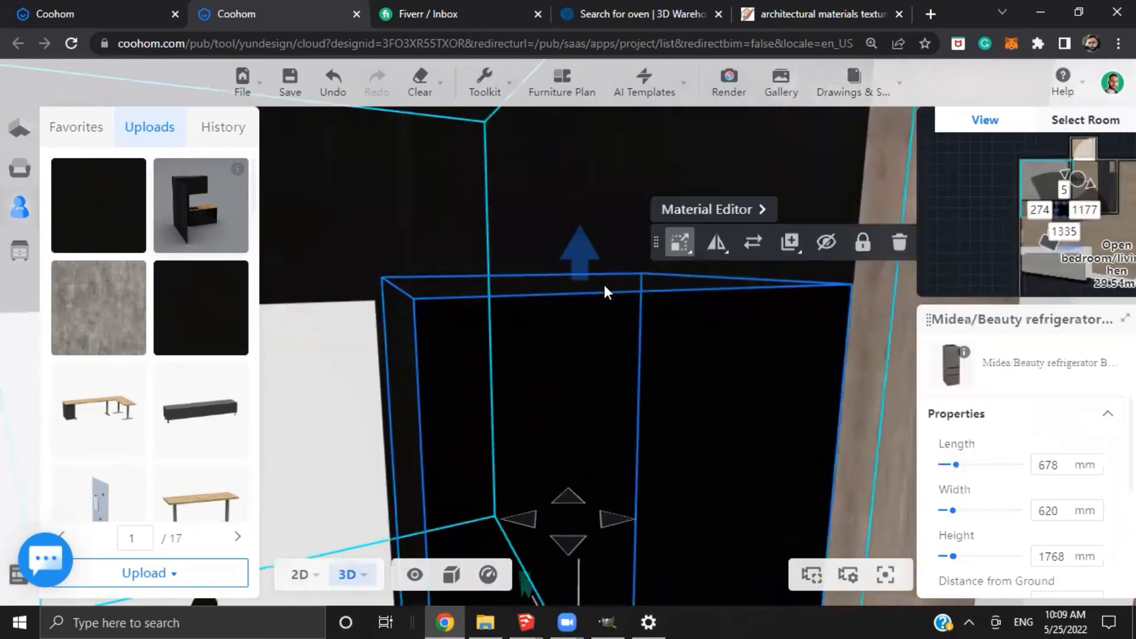
drag(578, 250, 580, 265)
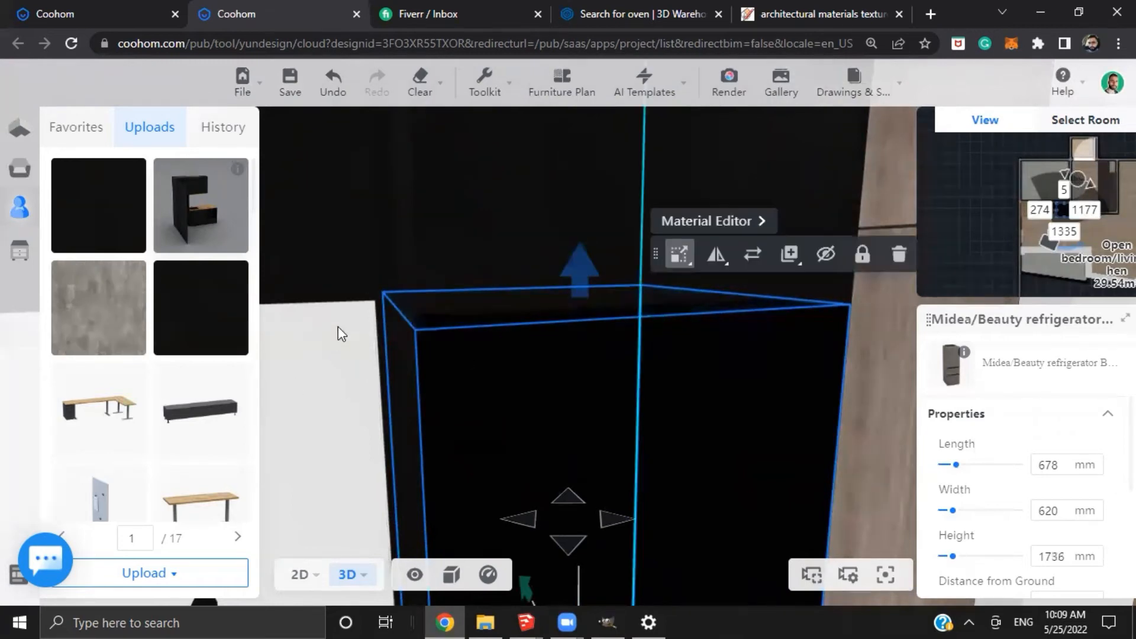
Nudge the refrigerator about 8 mm further away from the sink counter
drag(339, 326, 378, 293)
drag(557, 361, 561, 360)
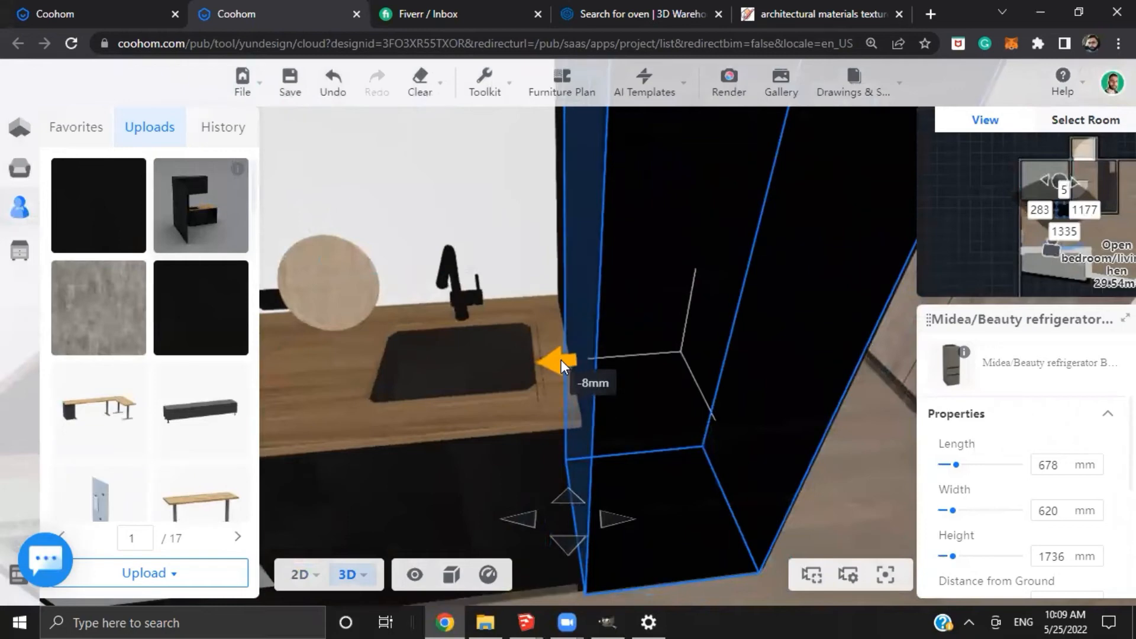
click(694, 473)
drag(694, 473, 588, 362)
Move the kitchen faucet back toward the wall, to 47 mm from it
click(588, 362)
drag(655, 400, 857, 404)
drag(568, 531, 626, 399)
click(605, 396)
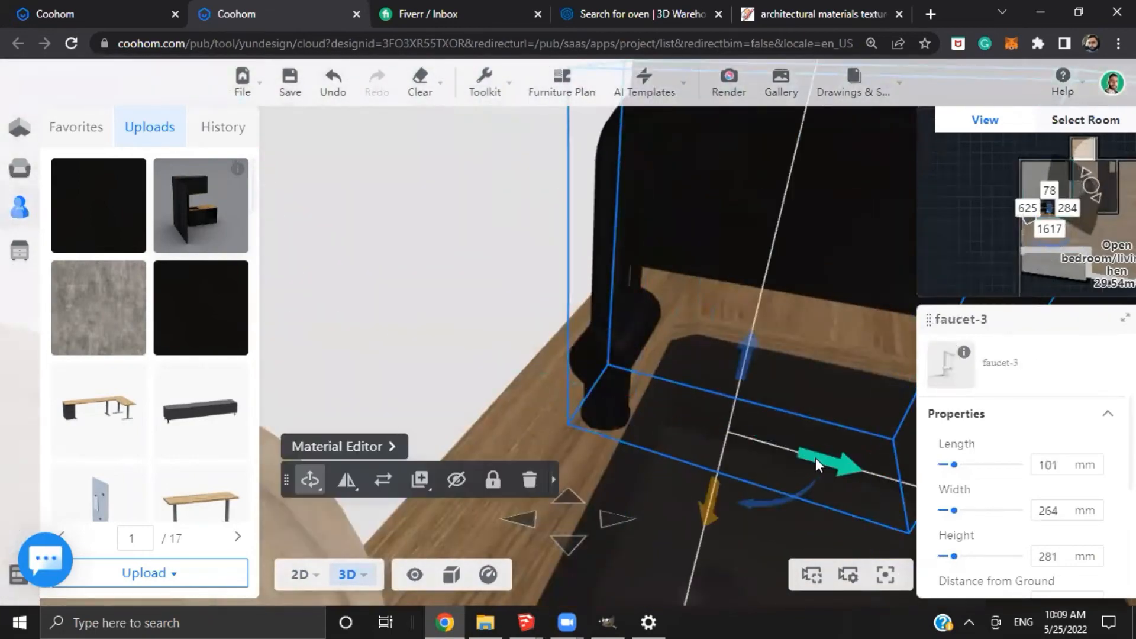
drag(816, 458, 772, 475)
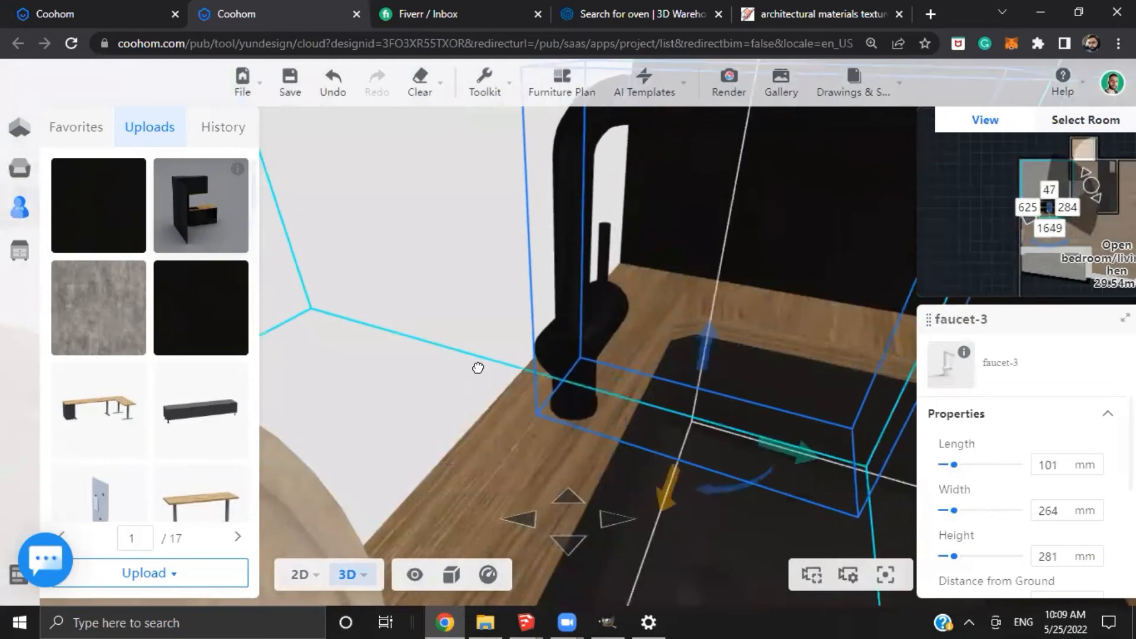
Open all saved favourites and place the cylindrical Teka.max hood in the 2D plan, just in front of the cooktop end of the counter
drag(428, 371, 735, 347)
click(454, 303)
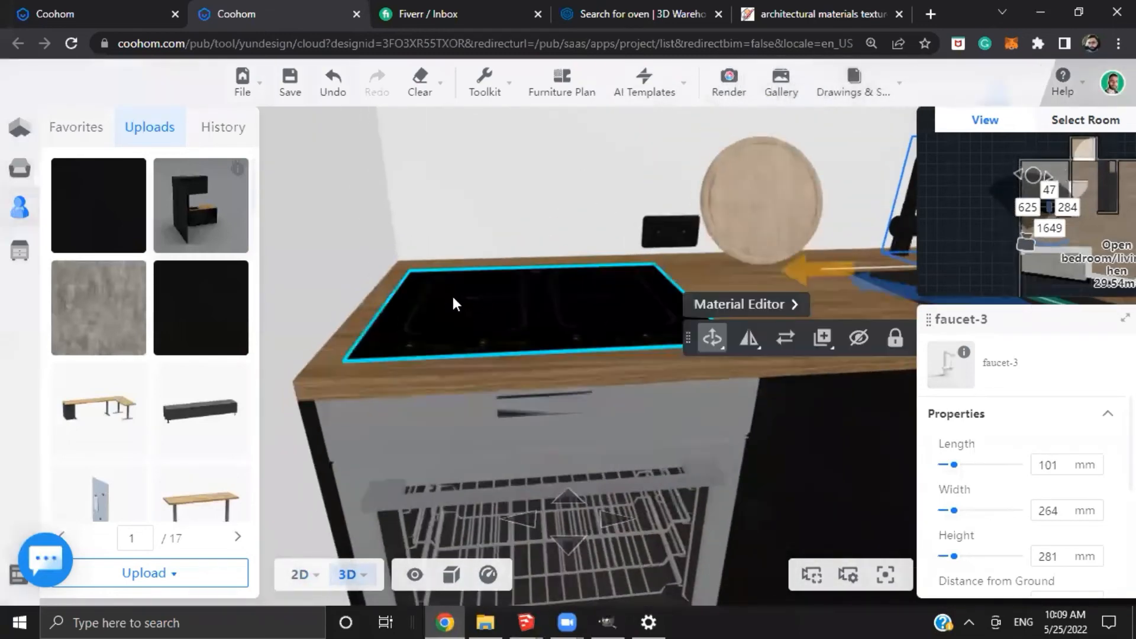
key(s)
key(d)
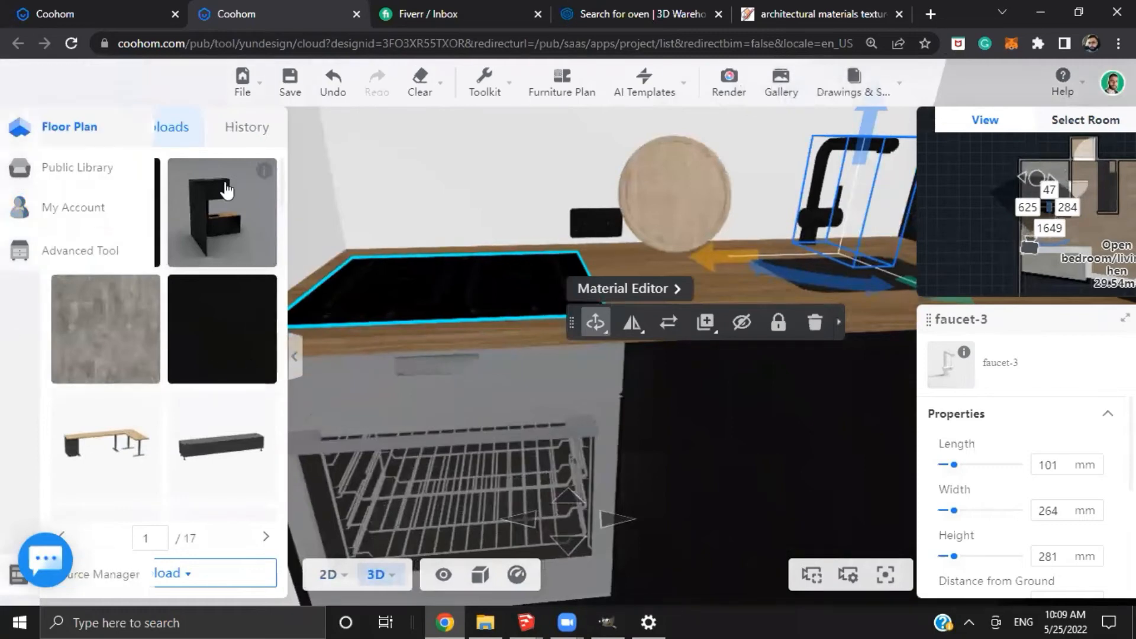
click(69, 126)
click(11, 207)
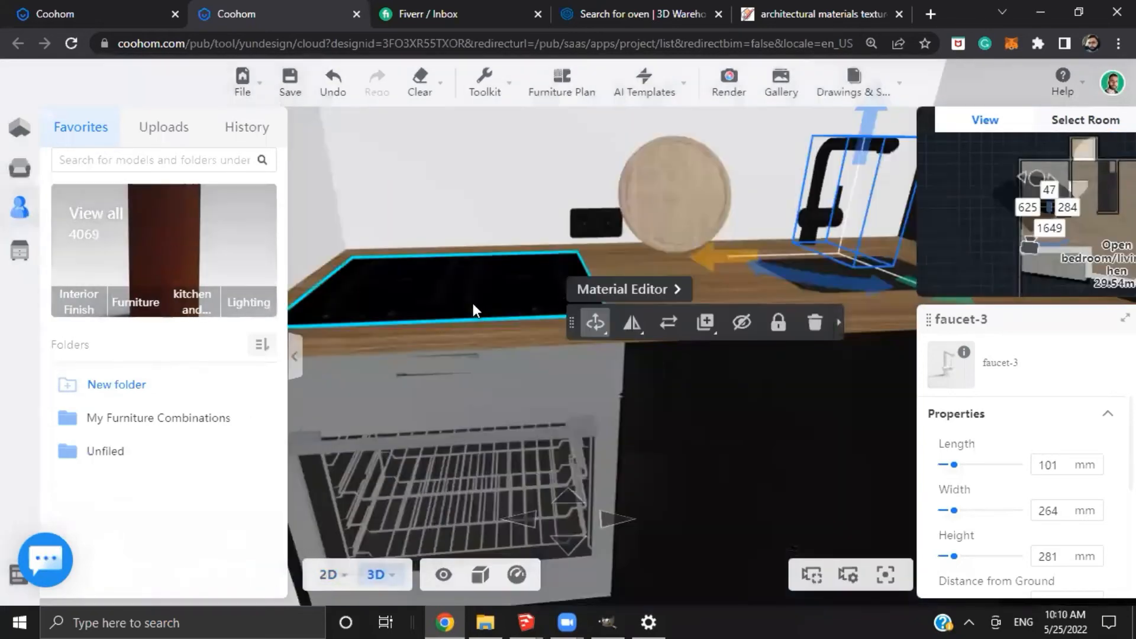
drag(474, 304, 526, 276)
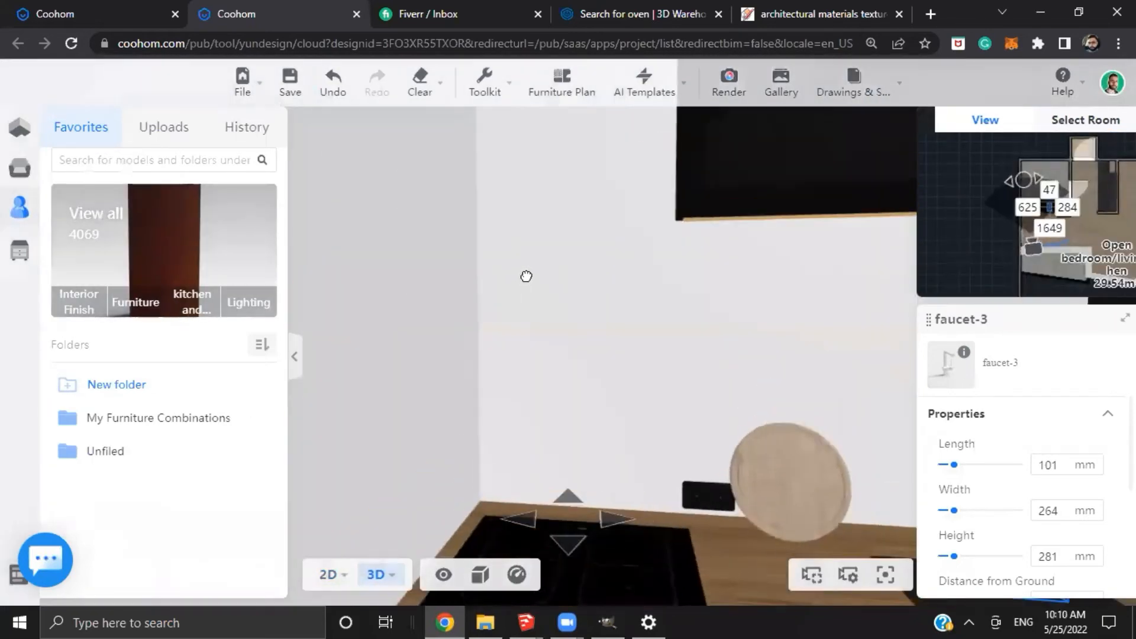
click(329, 574)
click(179, 223)
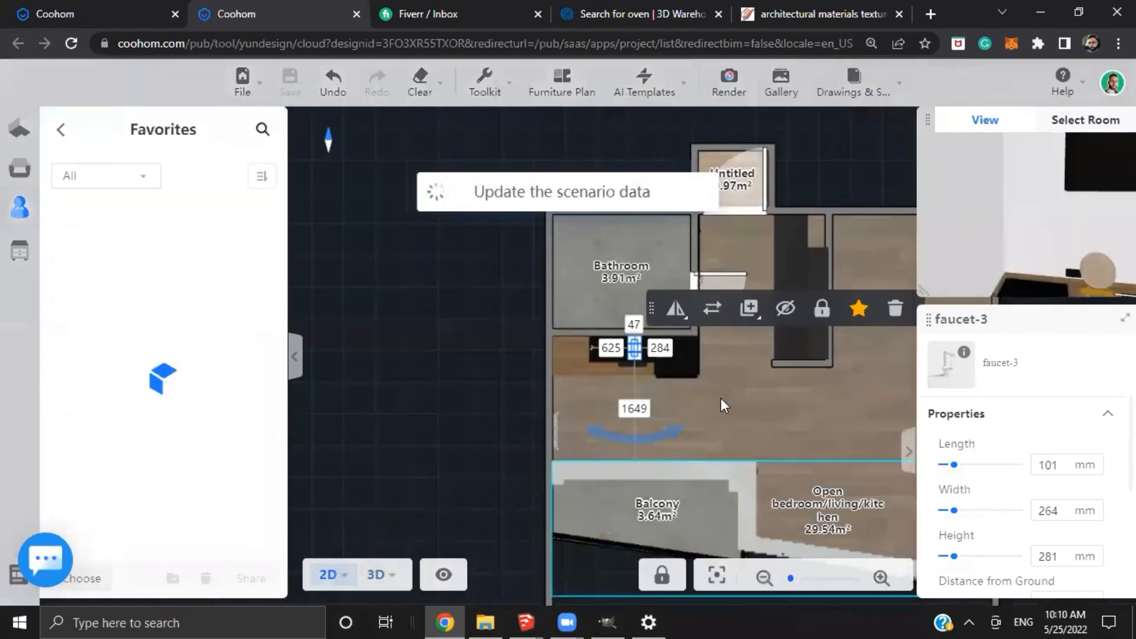
scroll(579, 355, up, 3)
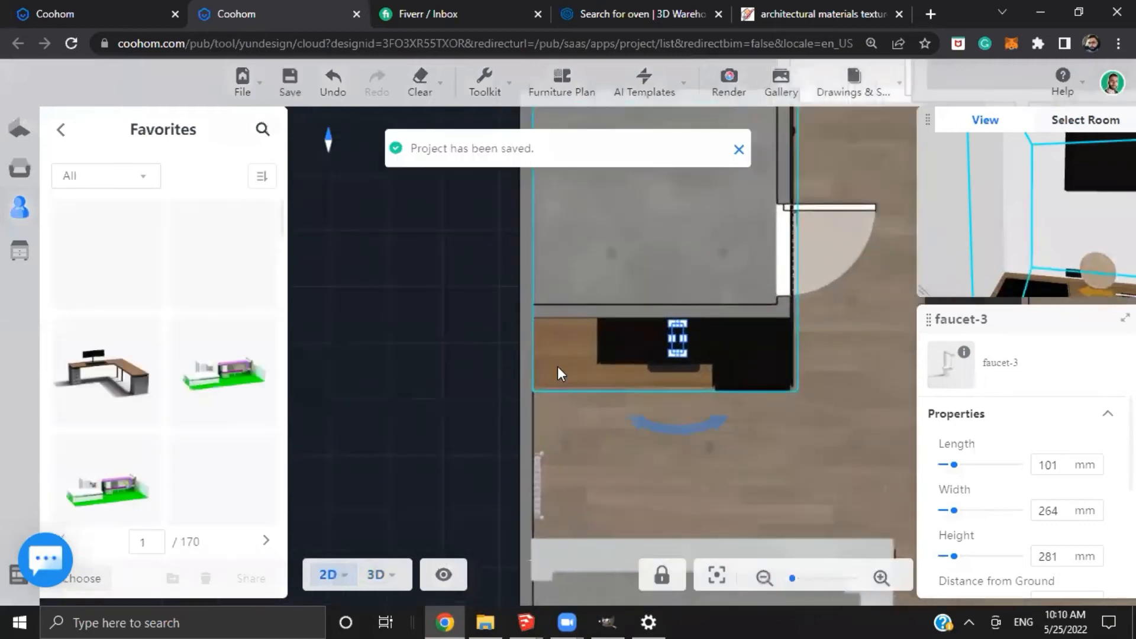
drag(108, 250, 566, 417)
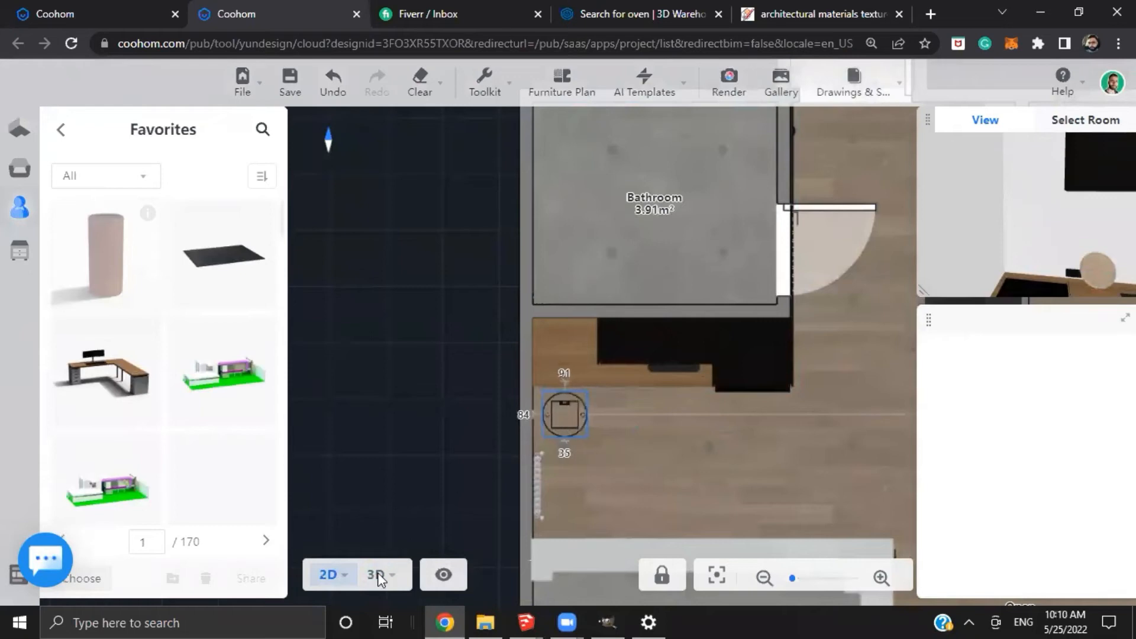
Check the Teka.max hood in 3D, and move it in the 2D plan from the floor onto the cooktop area against the wall
click(380, 576)
drag(495, 395, 637, 300)
drag(525, 382, 492, 80)
drag(480, 431, 426, 521)
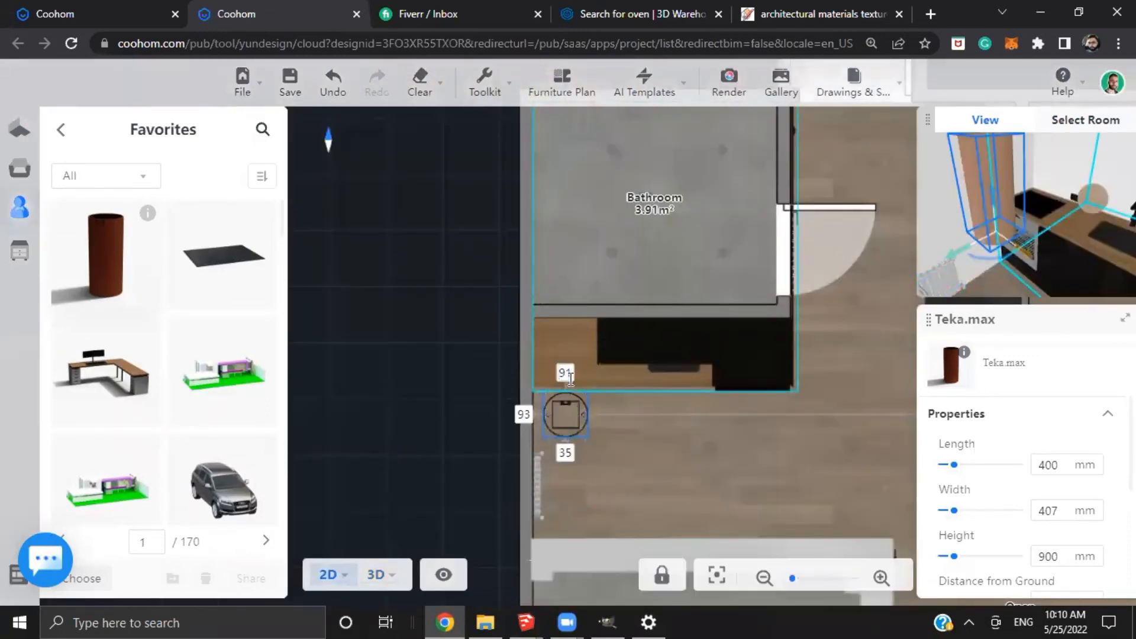
click(592, 425)
scroll(569, 411, up, 5)
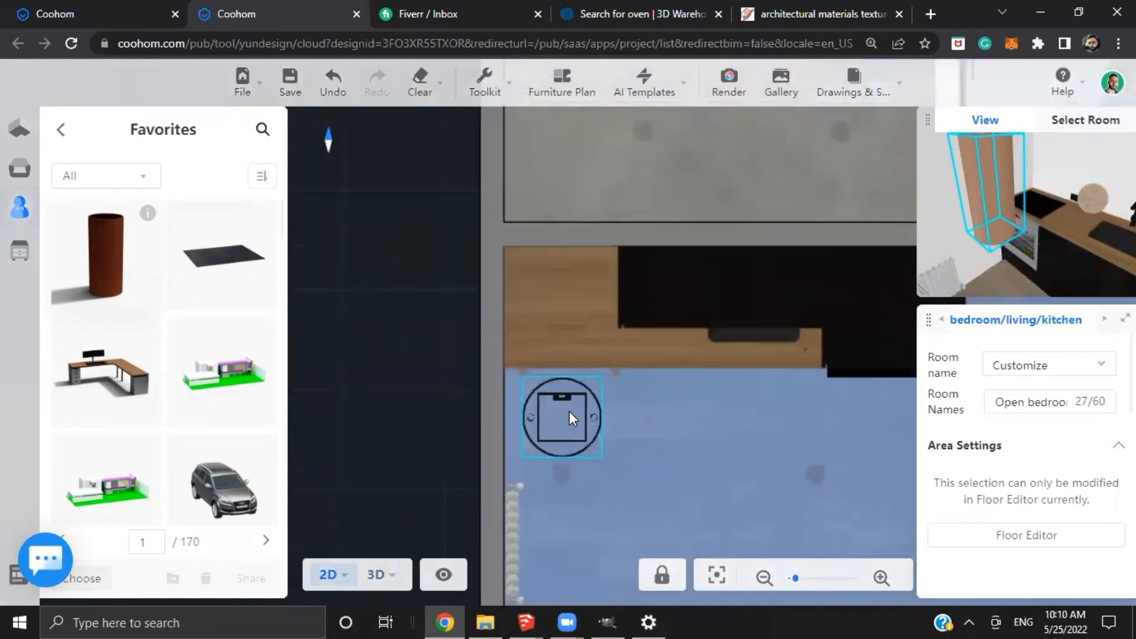
click(569, 411)
drag(569, 411, 566, 294)
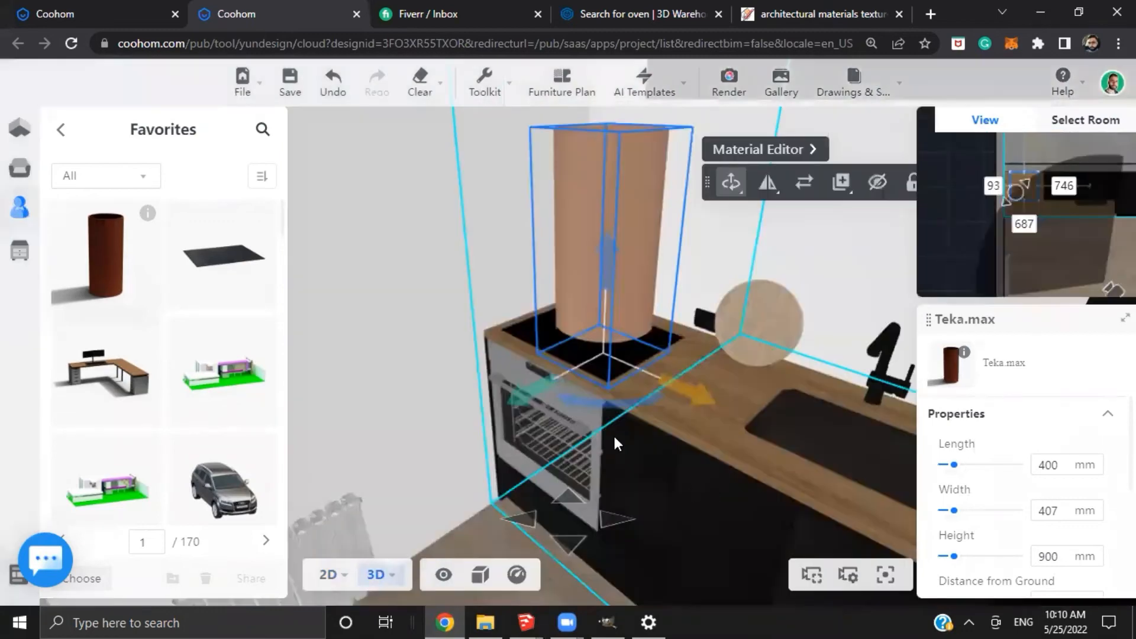
Raise the Teka.max hood in the 3D view from the cooktop to beside the black wall cabinet, near the ceiling
mouse_move(345, 321)
mouse_down()
mouse_move(309, 317)
mouse_move(324, 314)
mouse_up()
scroll(455, 374, down, 2)
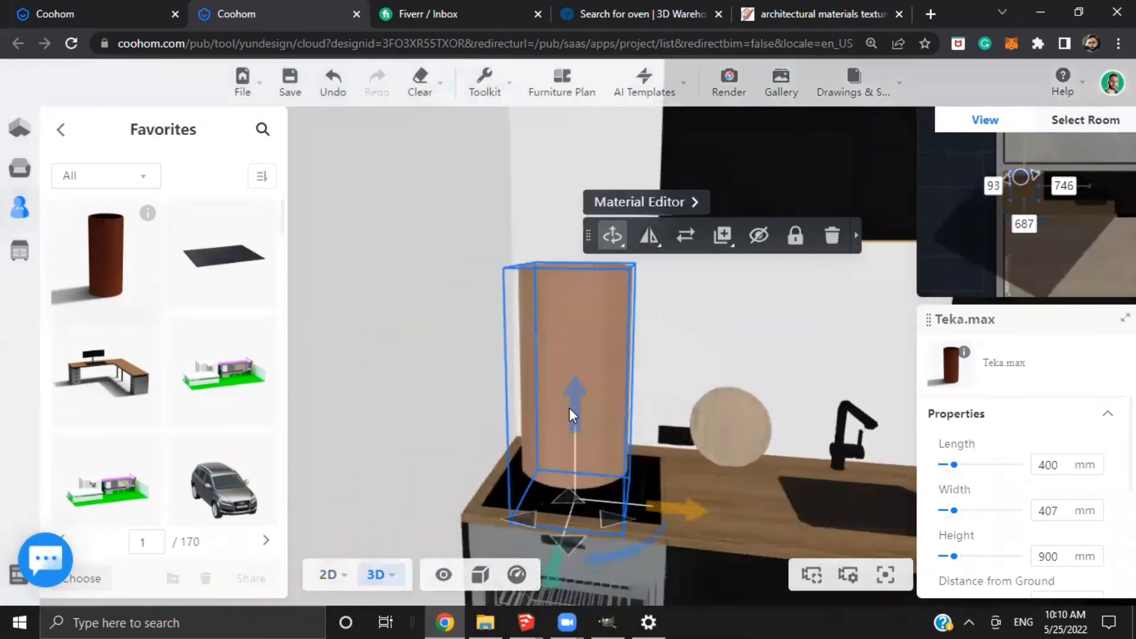
drag(574, 362, 588, 257)
drag(715, 317, 662, 388)
drag(560, 447, 564, 359)
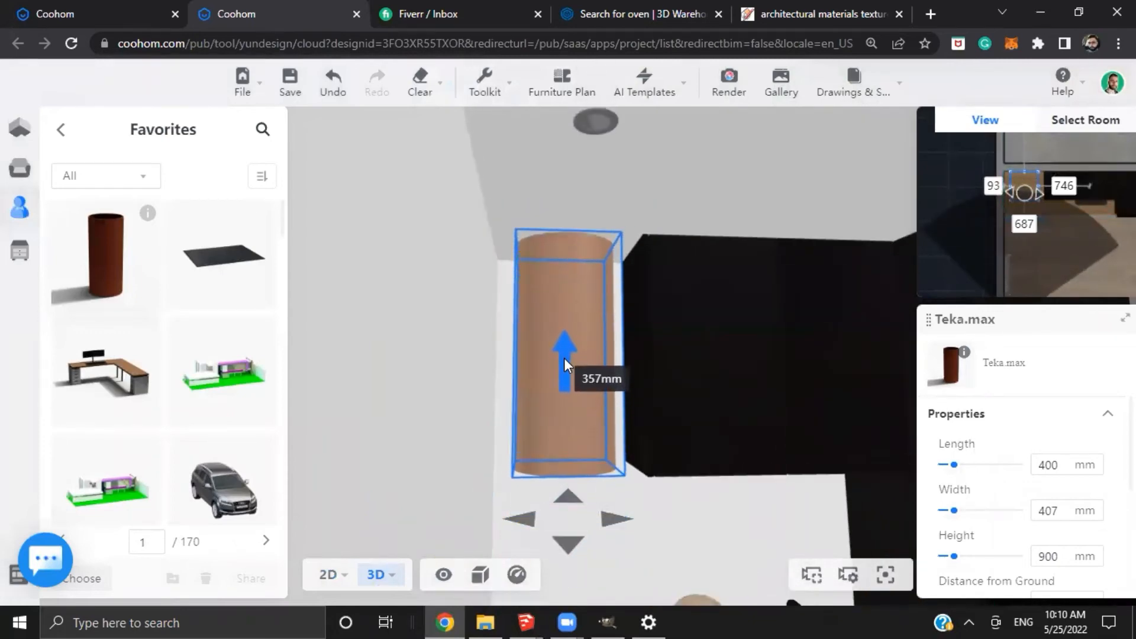
drag(398, 380, 448, 333)
scroll(385, 335, down, 4)
scroll(460, 348, down, 3)
scroll(448, 333, up, 5)
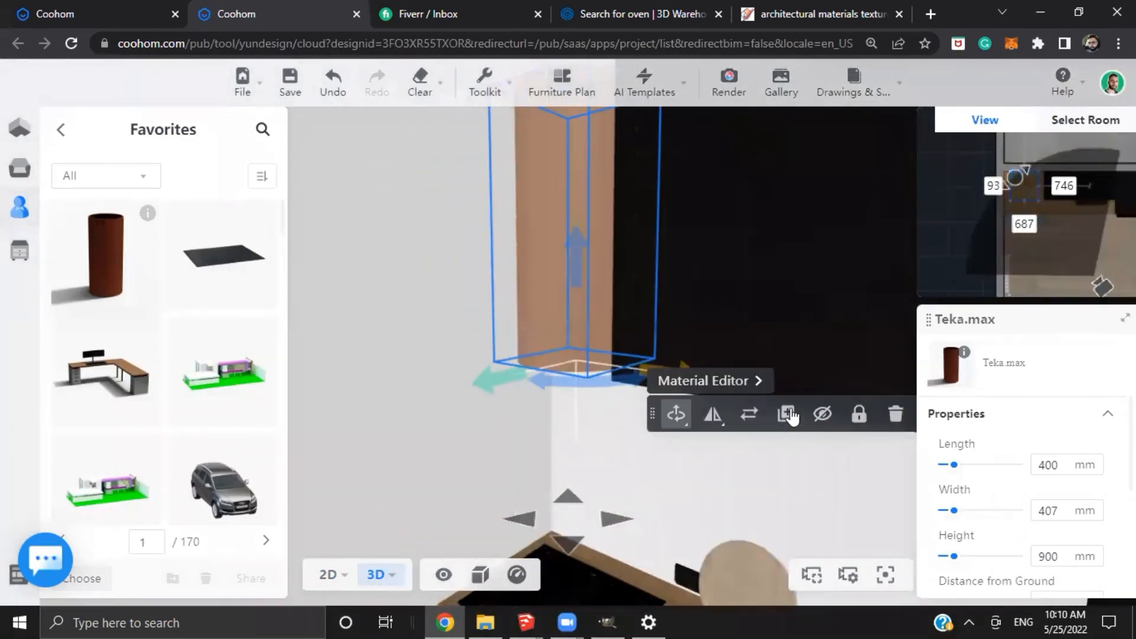
Open the Teka.max hood in the Material Editor and browse the metal materials and the uploaded materials
click(720, 382)
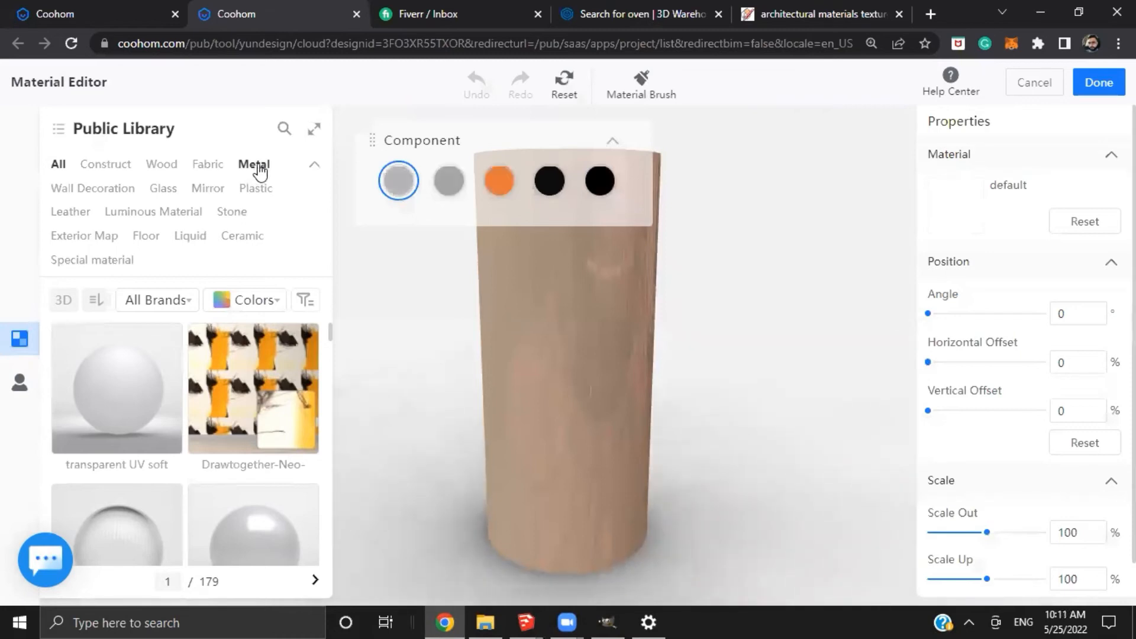
scroll(665, 383, down, 5)
drag(664, 383, 286, 201)
click(254, 165)
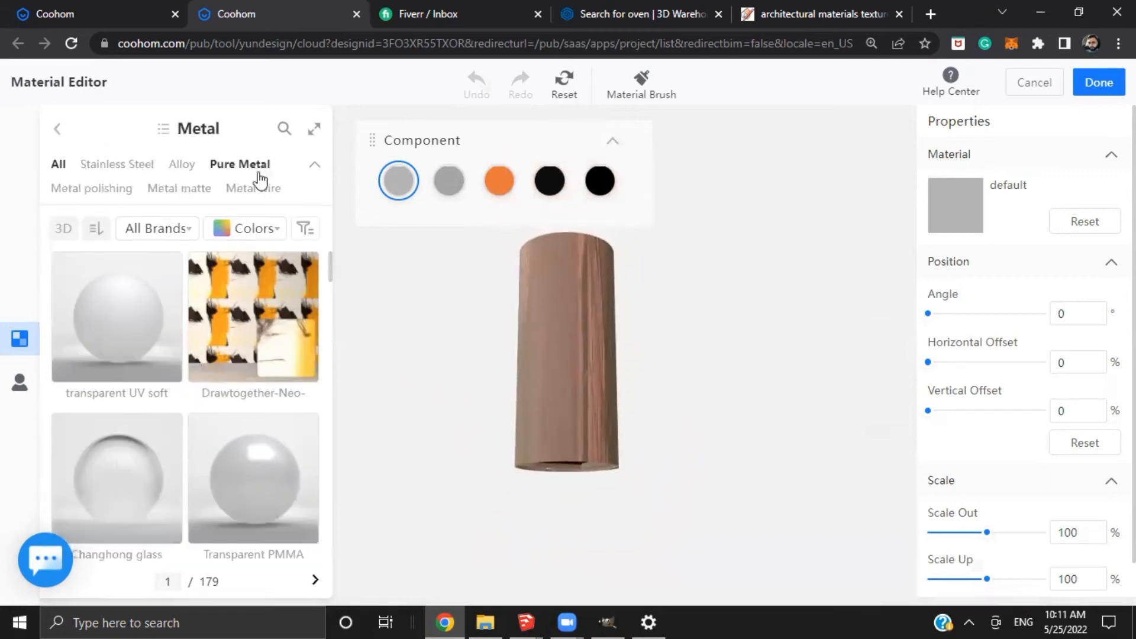
scroll(223, 395, down, 8)
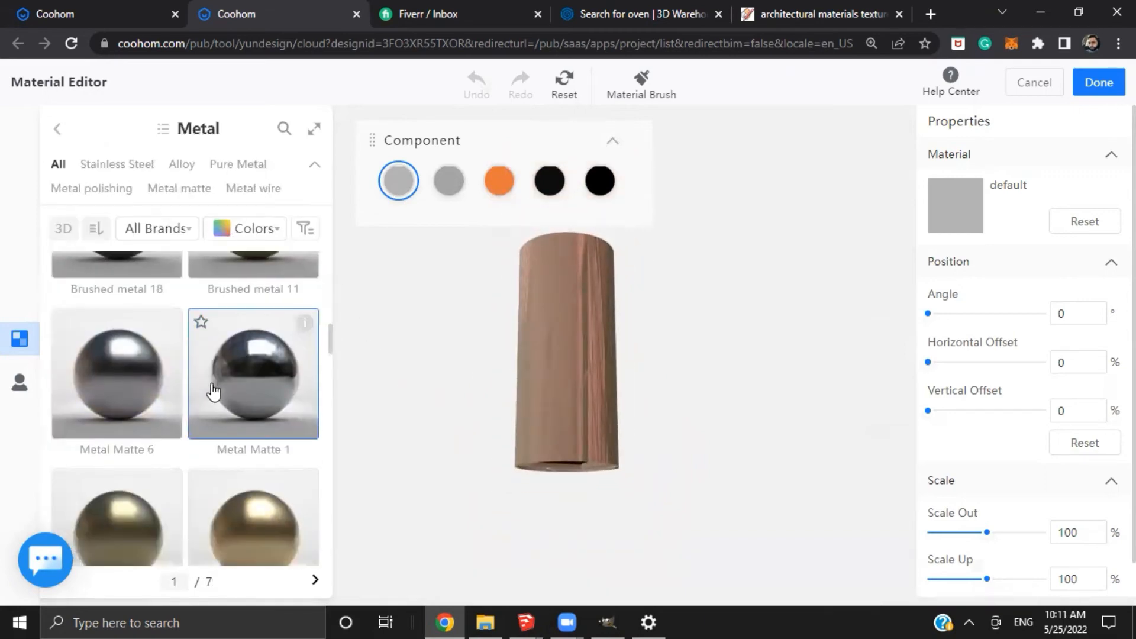
scroll(213, 392, down, 5)
click(18, 381)
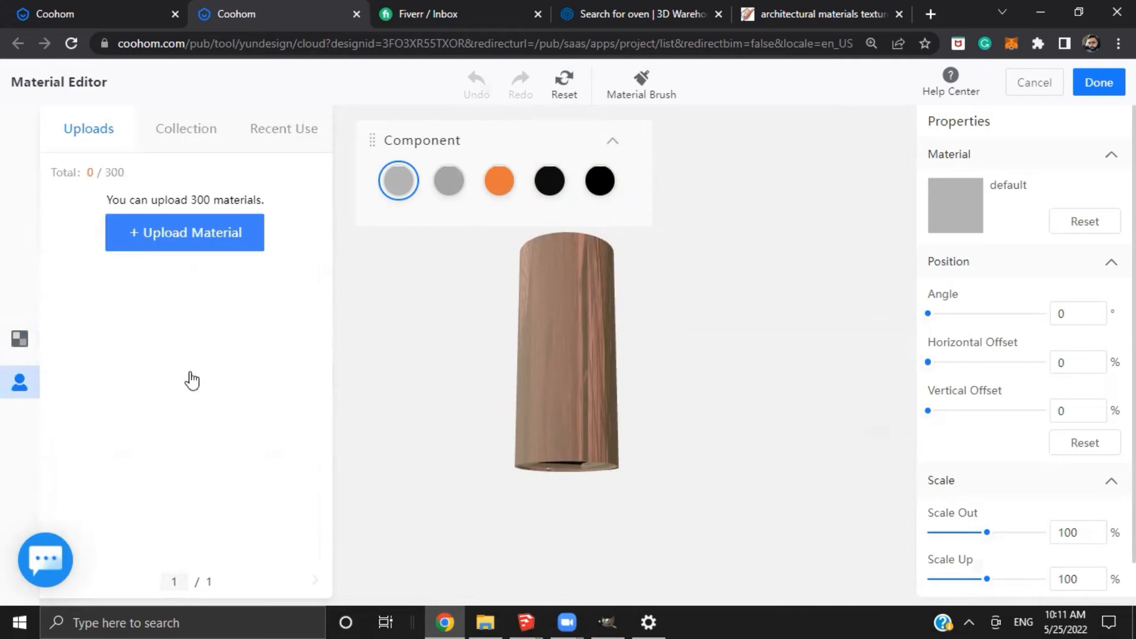
Filter the metal materials by black and apply Metal-black steel to the hood's cylindrical body
drag(809, 471, 747, 342)
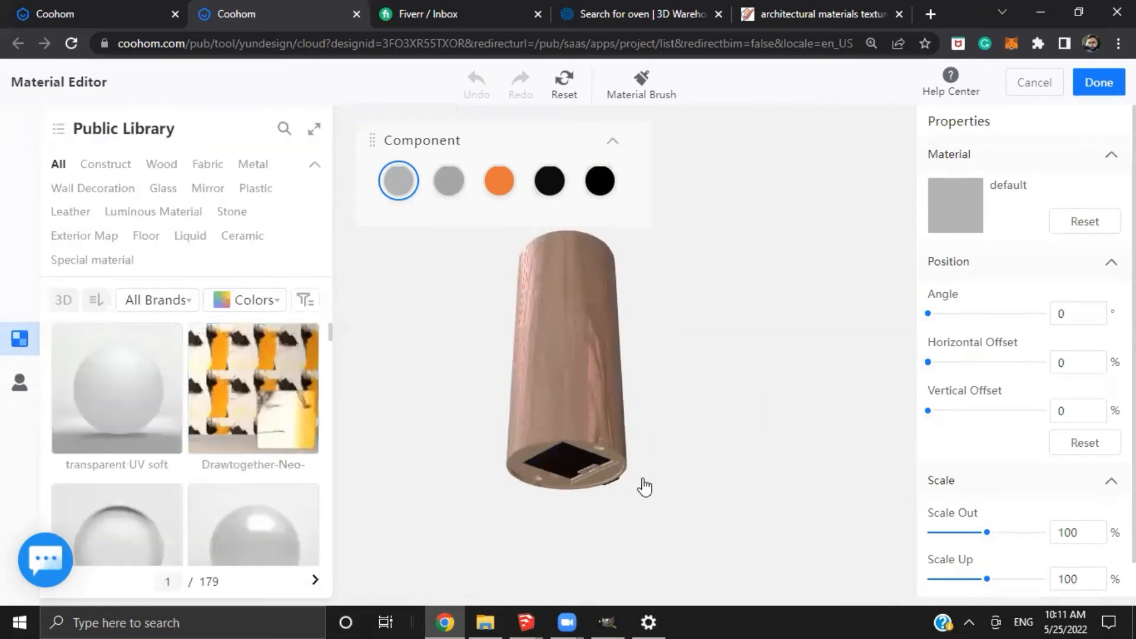
scroll(644, 487, up, 5)
drag(745, 438, 743, 381)
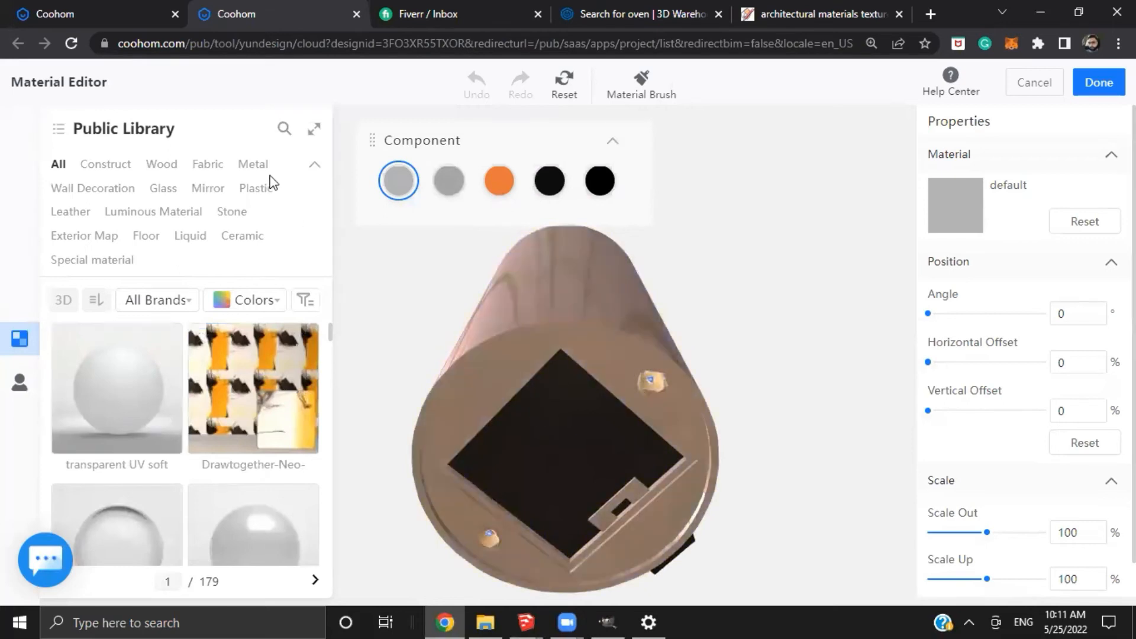
click(265, 167)
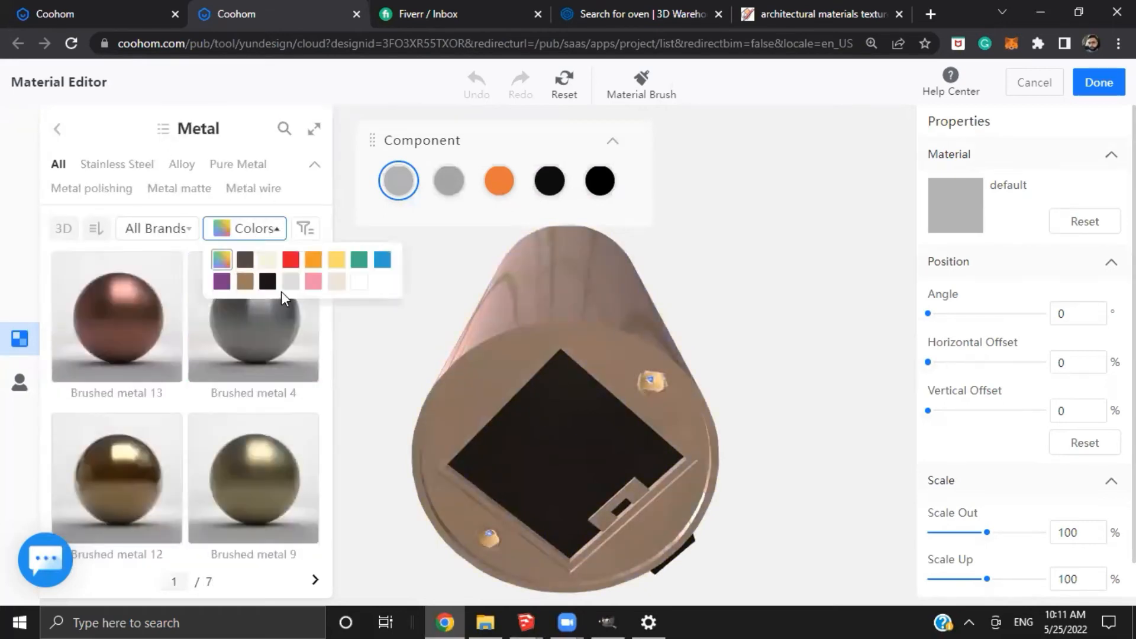
scroll(257, 379, down, 3)
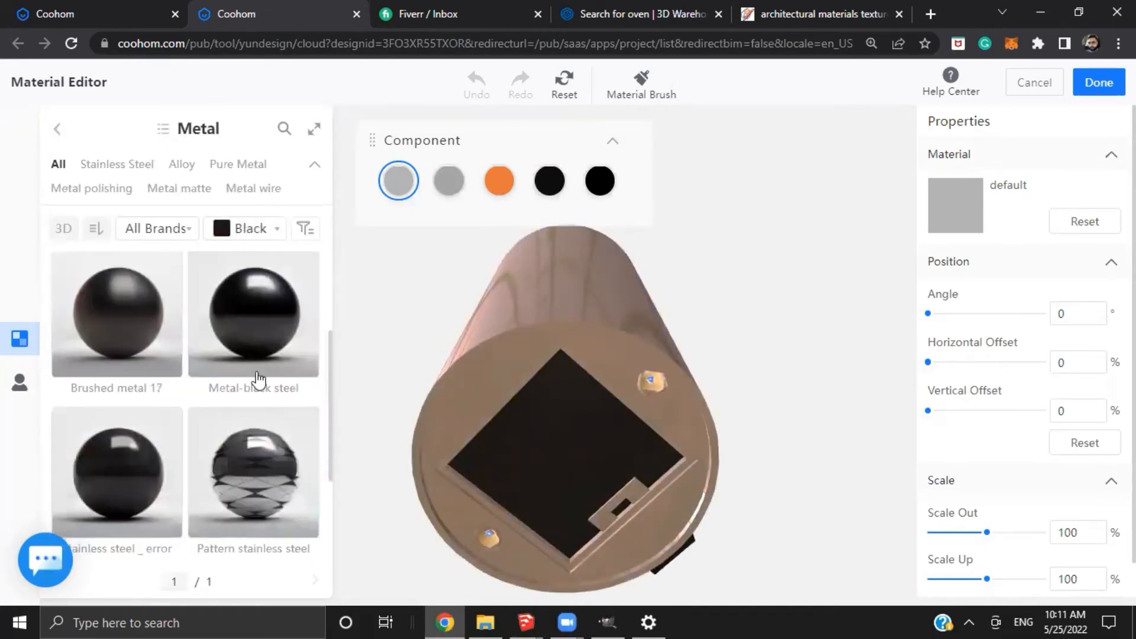
drag(263, 330, 621, 319)
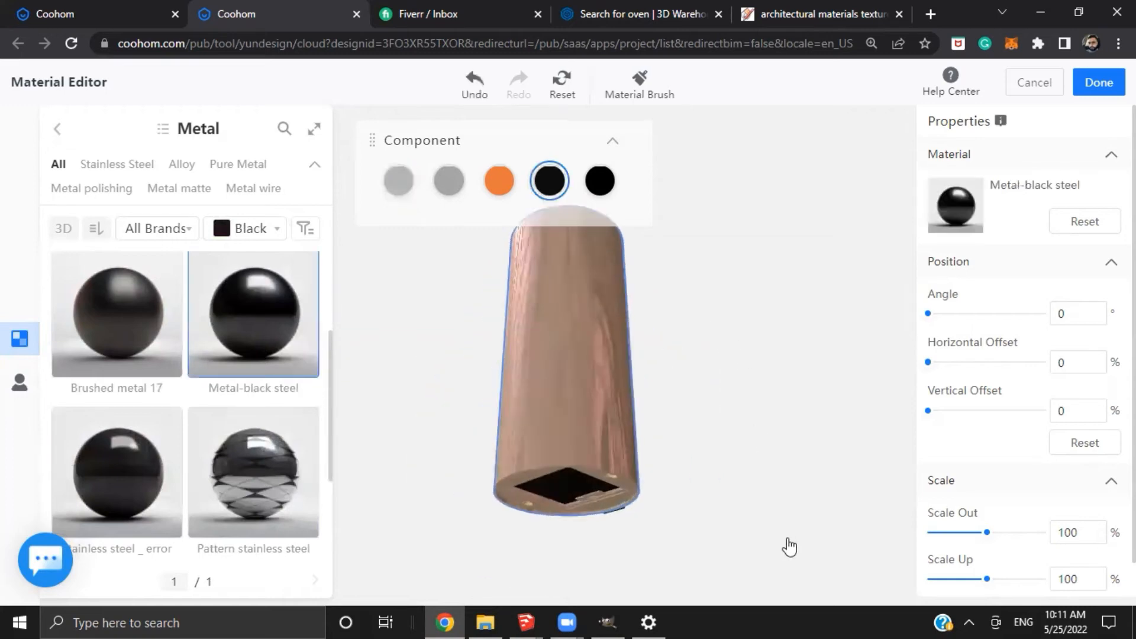
Examine the hood's underside and browse the uploaded materials for the yellow-orange texture
scroll(783, 398, down, 4)
drag(783, 398, 807, 509)
scroll(796, 401, up, 5)
scroll(732, 426, up, 5)
scroll(816, 451, down, 4)
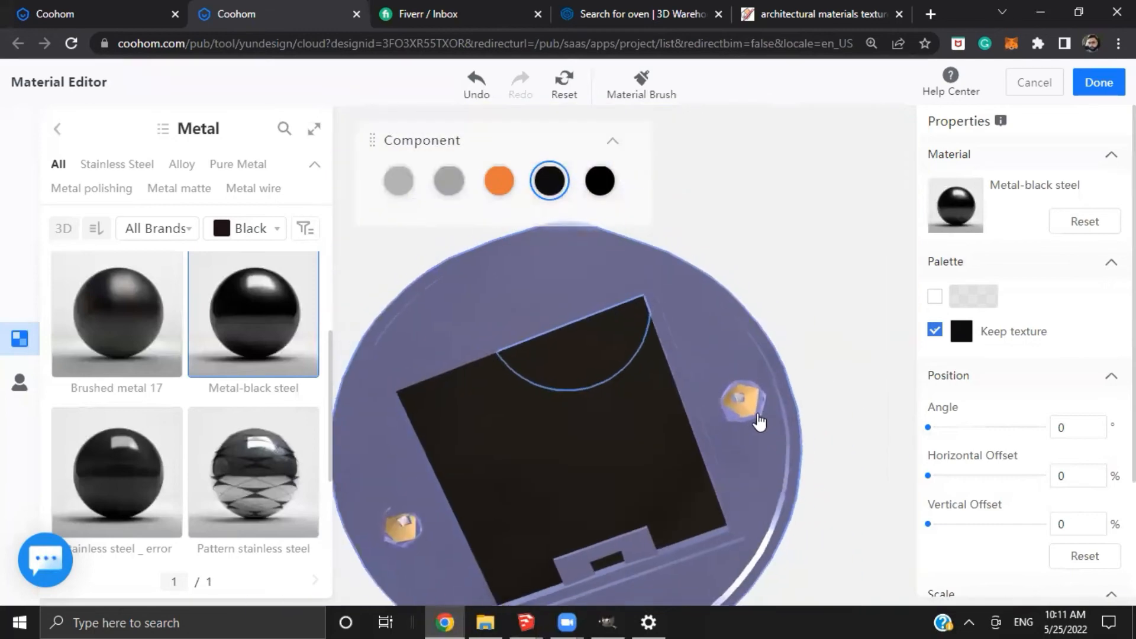
click(12, 395)
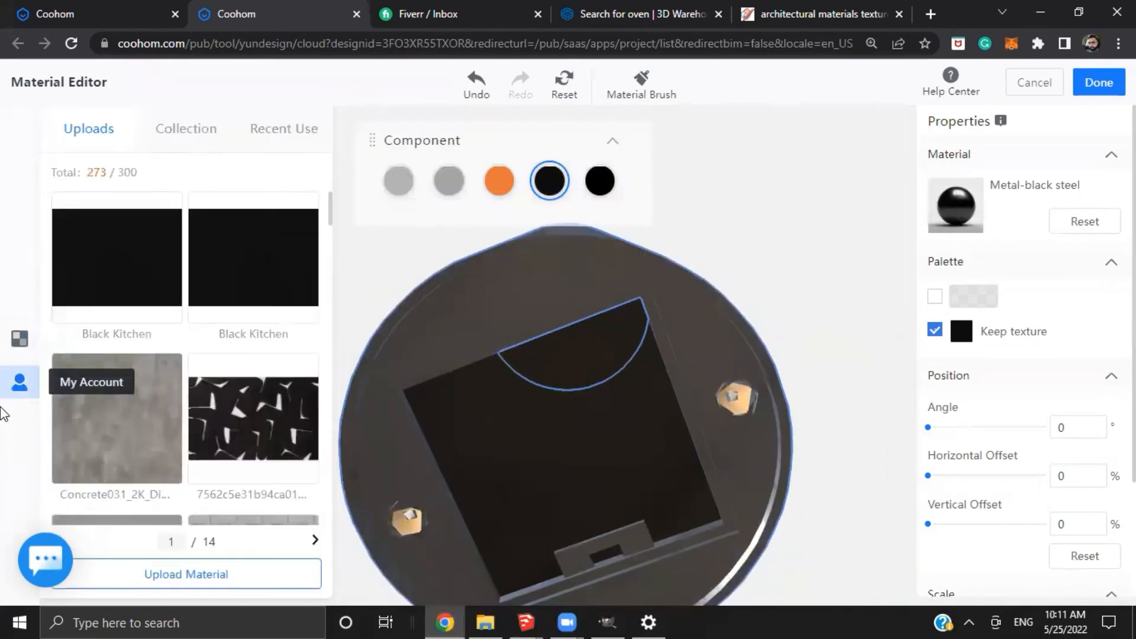
scroll(187, 355, down, 15)
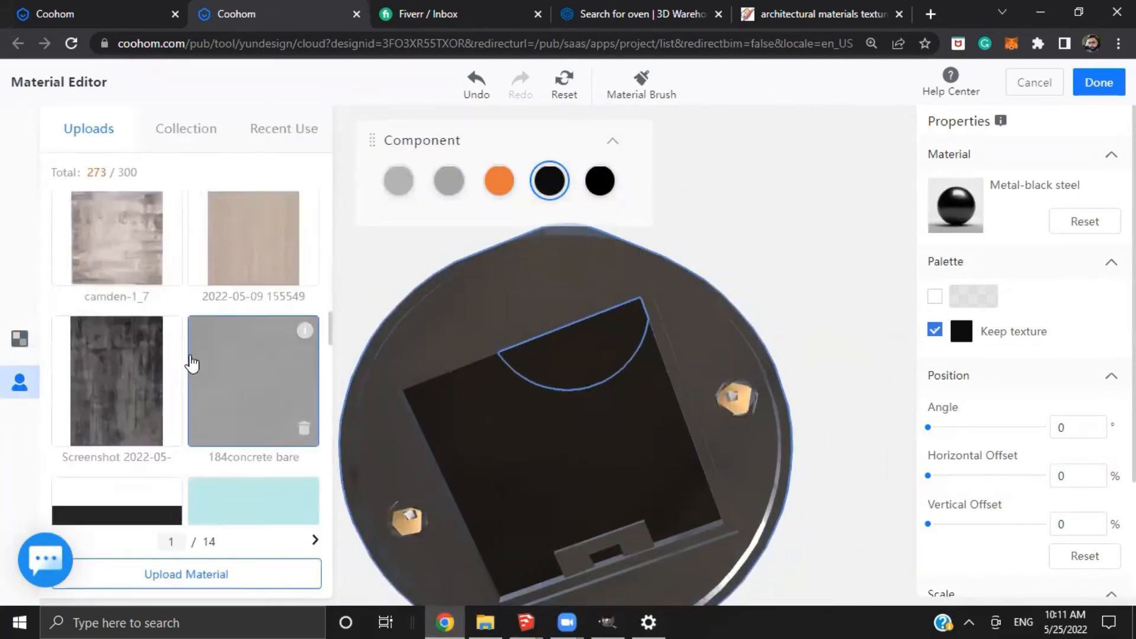
scroll(196, 362, down, 15)
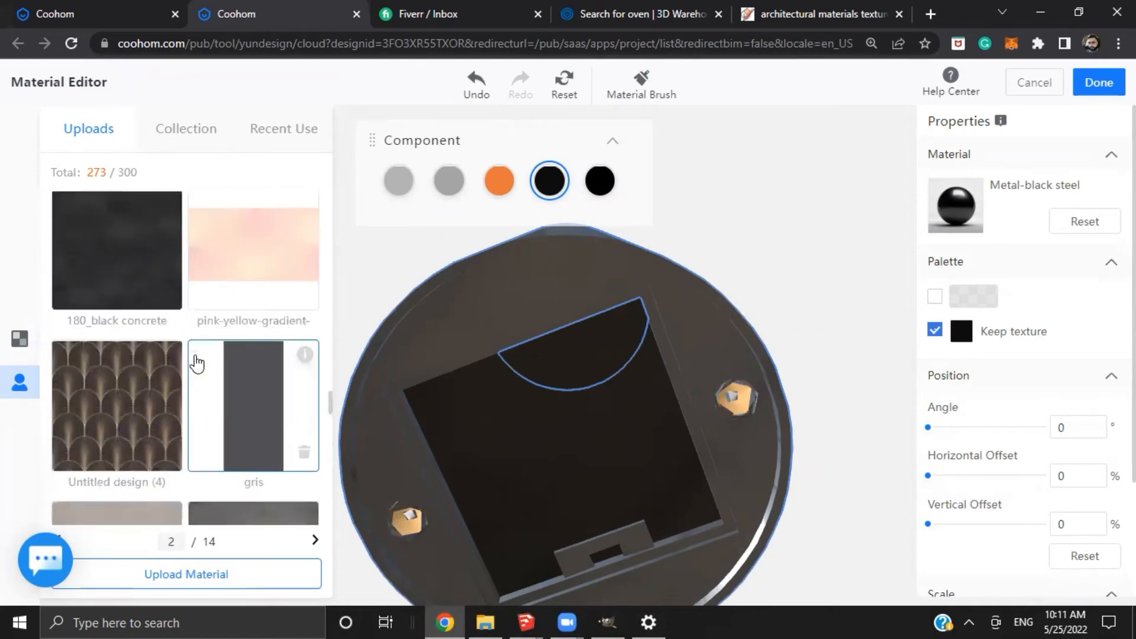
scroll(200, 361, down, 15)
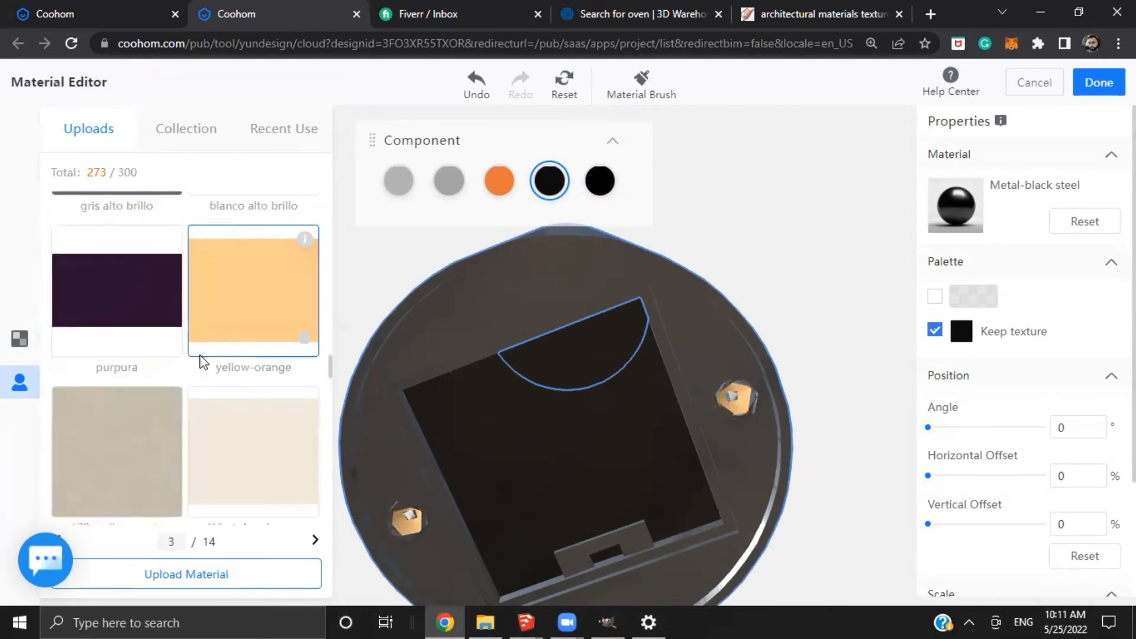
Try the uploaded yellow-orange material on the hood's cylindrical body and undo it
drag(814, 515, 678, 473)
scroll(750, 446, down, 5)
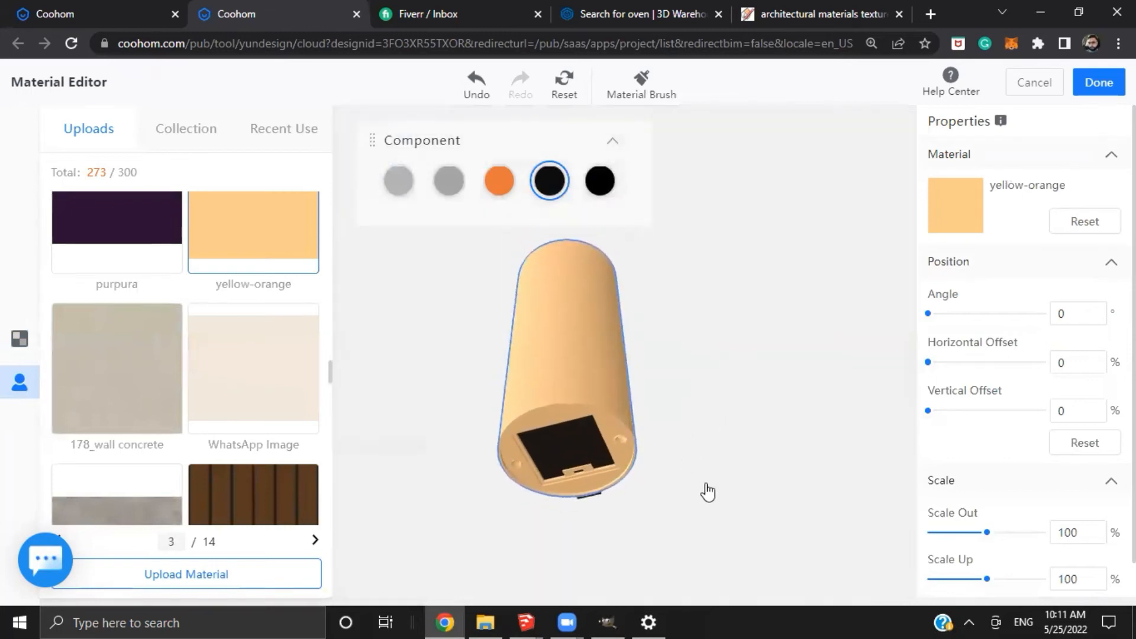
key(ctrl+z)
drag(726, 509, 667, 438)
scroll(712, 457, up, 4)
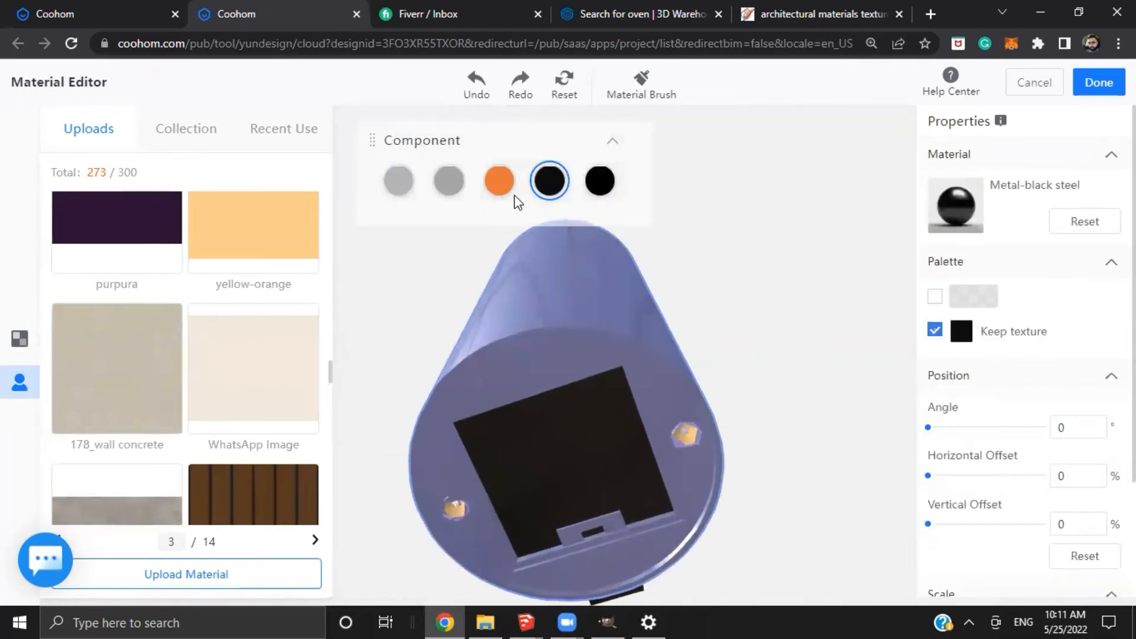
Apply the uploaded yellow-orange material to the orange component of the hood's lamps and save the hood's materials
click(509, 182)
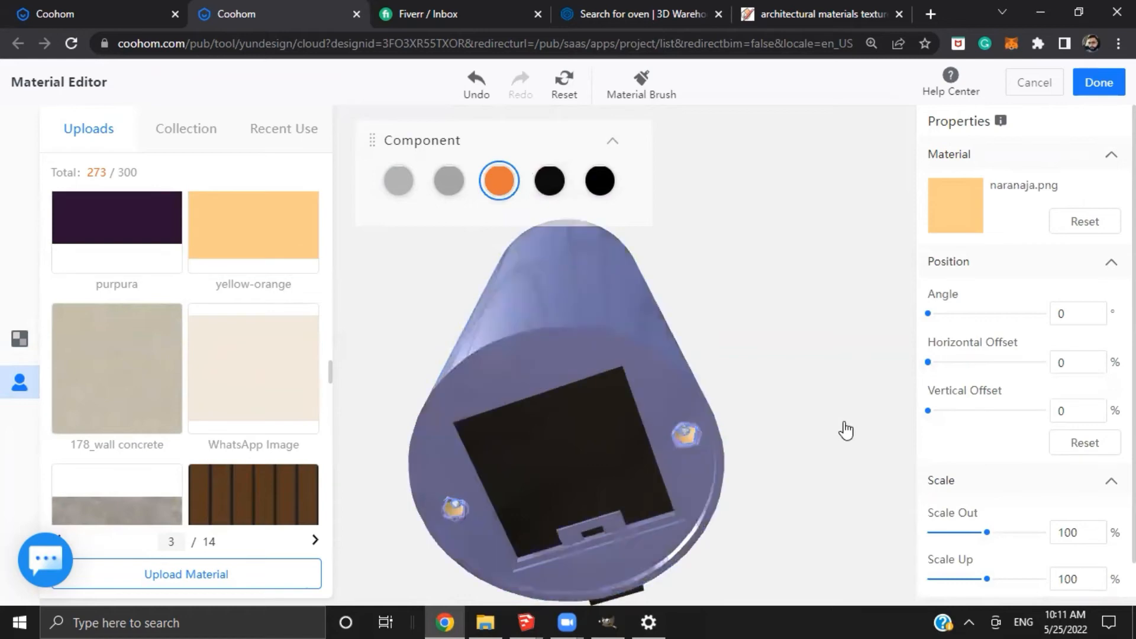
drag(844, 429, 761, 311)
scroll(809, 301, down, 5)
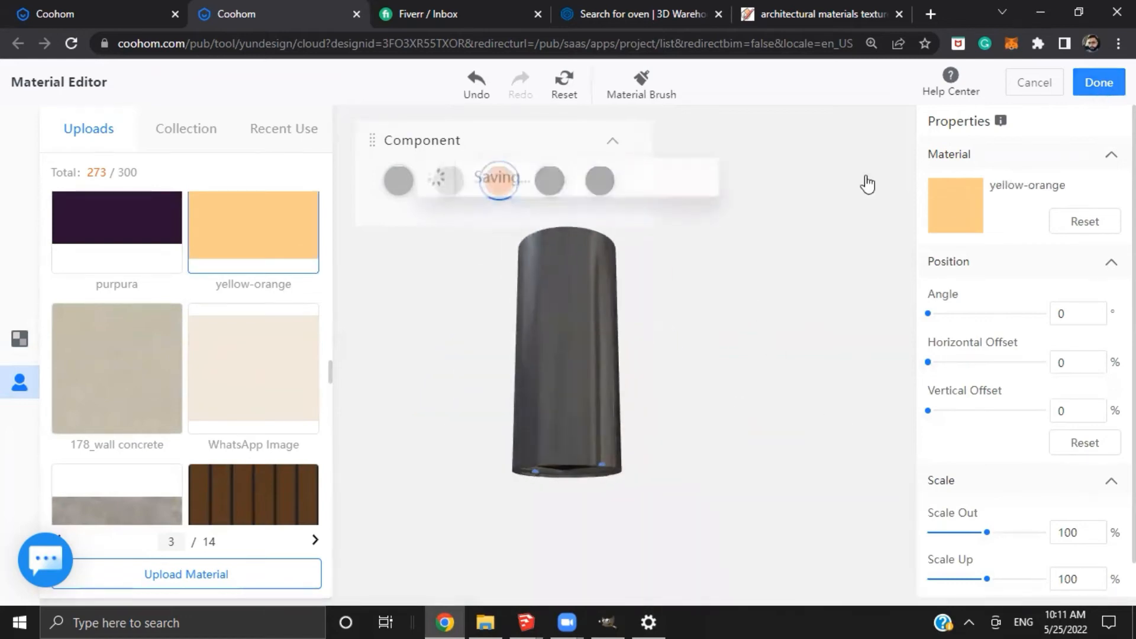
click(1098, 82)
scroll(458, 366, down, 5)
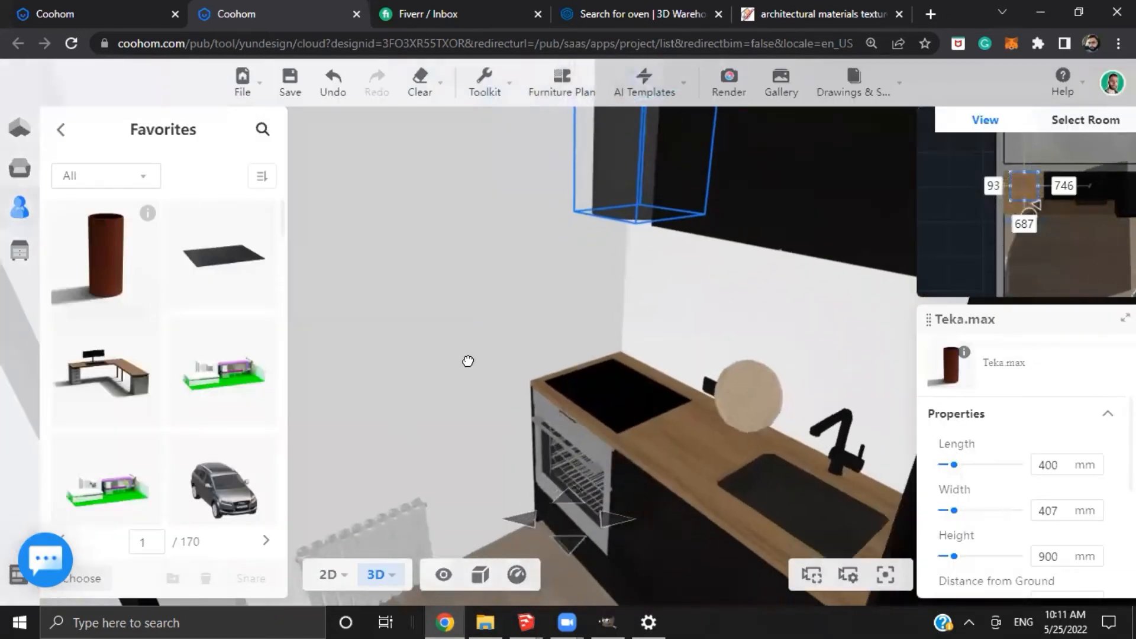
scroll(464, 363, up, 3)
mouse_move(458, 363)
mouse_down()
mouse_move(324, 340)
mouse_move(333, 359)
mouse_up()
drag(498, 384, 233, 317)
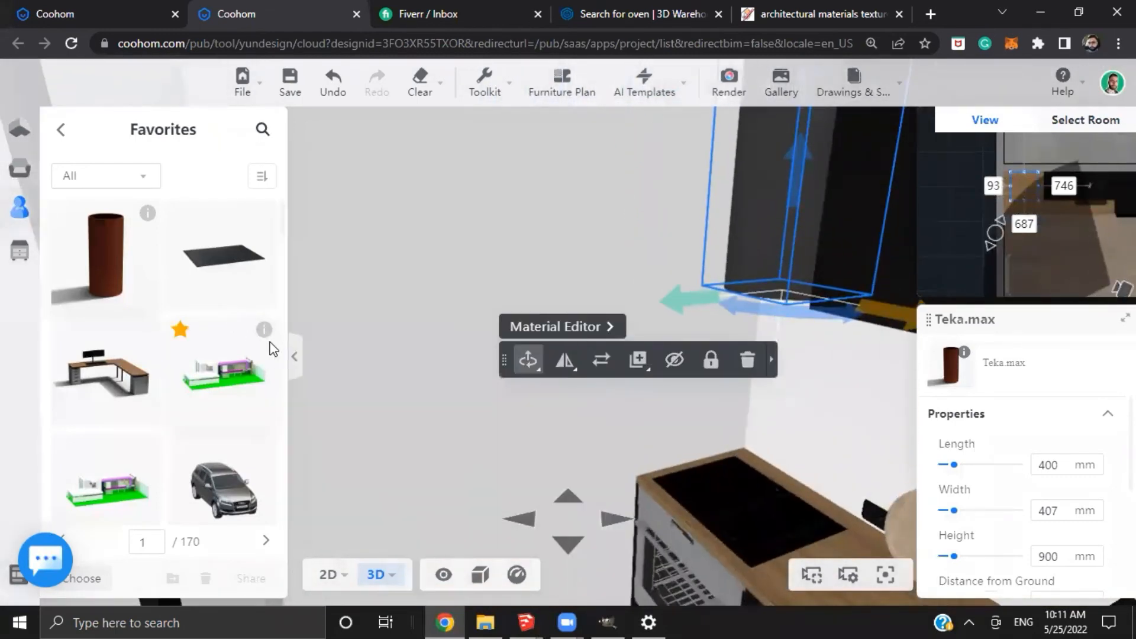
Open the texture upload page from the textures in the Coohom Personal Library
click(3, 6)
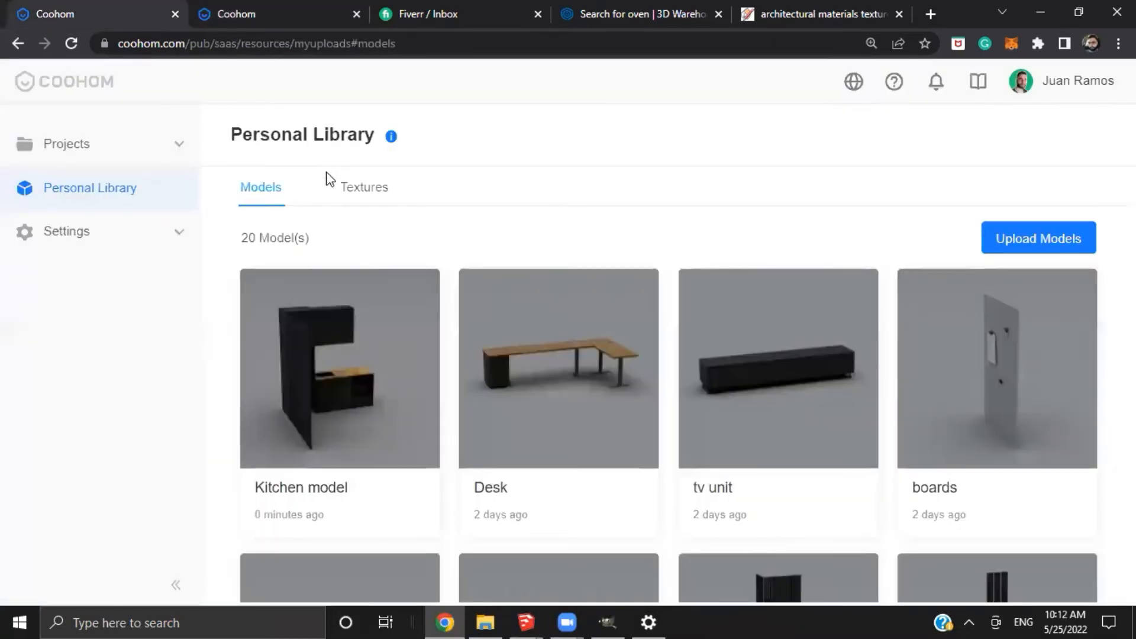
click(353, 190)
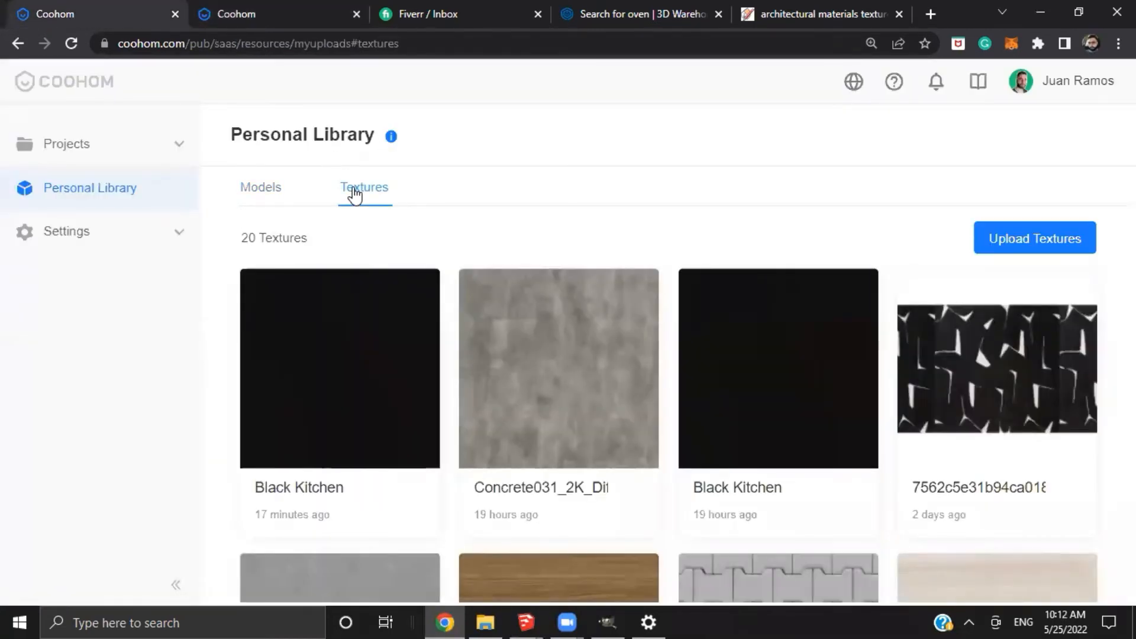
click(1046, 238)
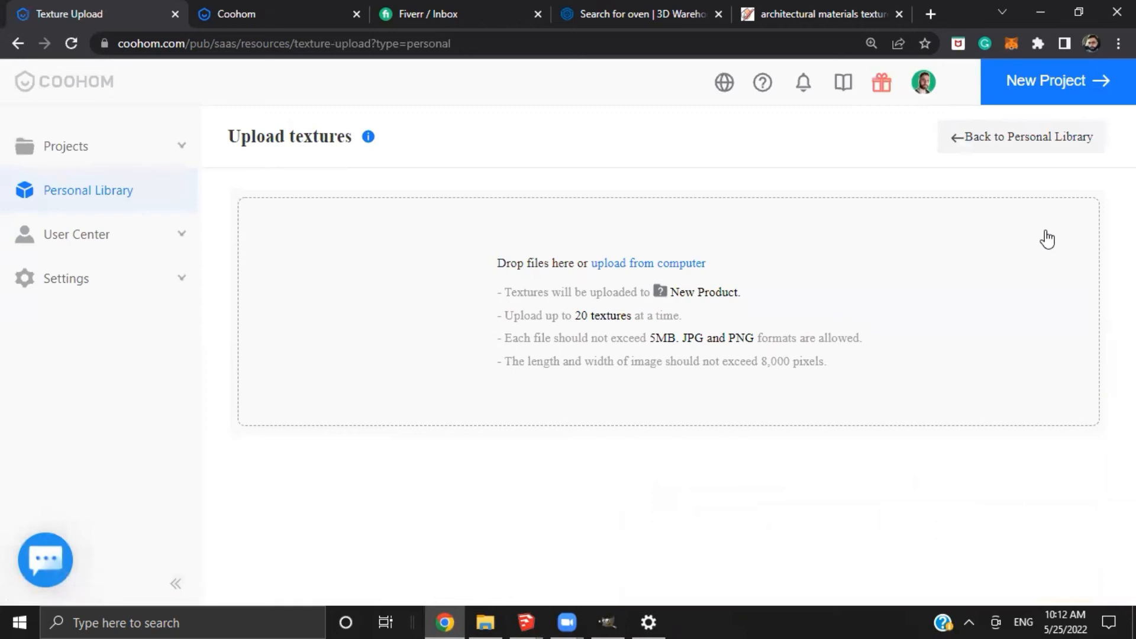
click(662, 264)
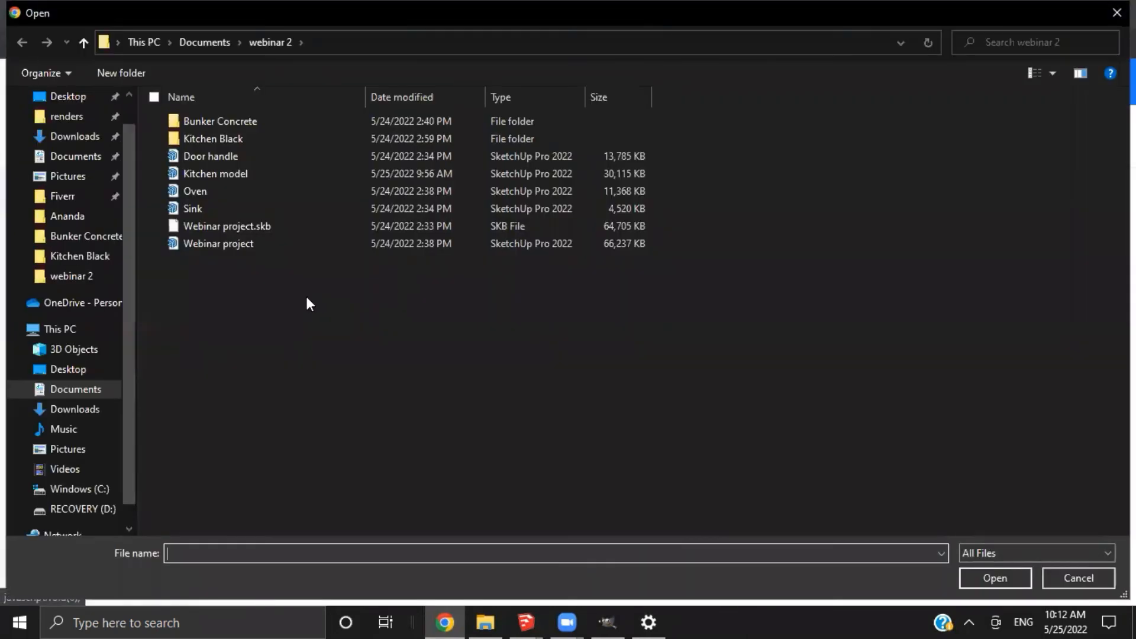
double_click(276, 126)
click(281, 142)
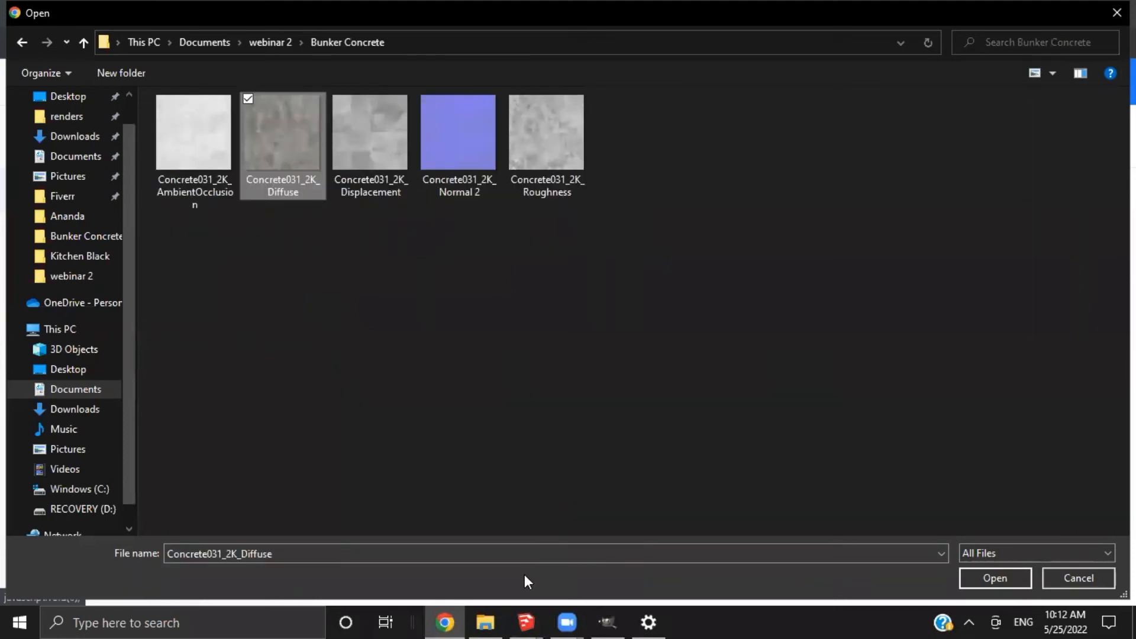
click(437, 614)
click(1117, 12)
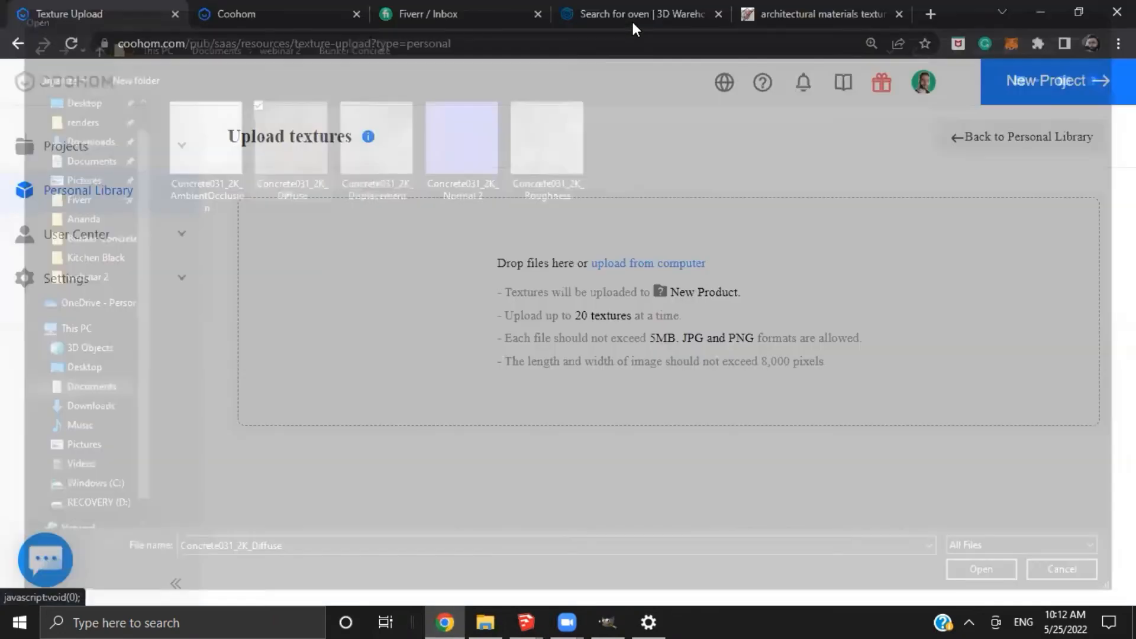
Switch to the Sketchup Texture Club website and browse its architecture texture categories
click(769, 13)
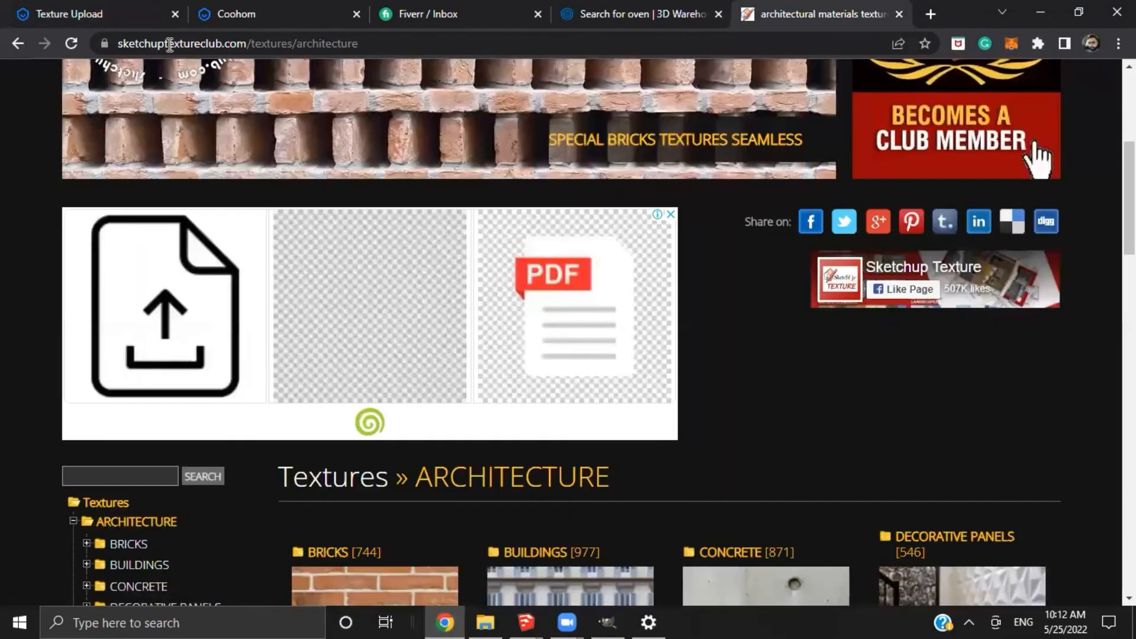
scroll(463, 304, down, 3)
scroll(463, 311, down, 4)
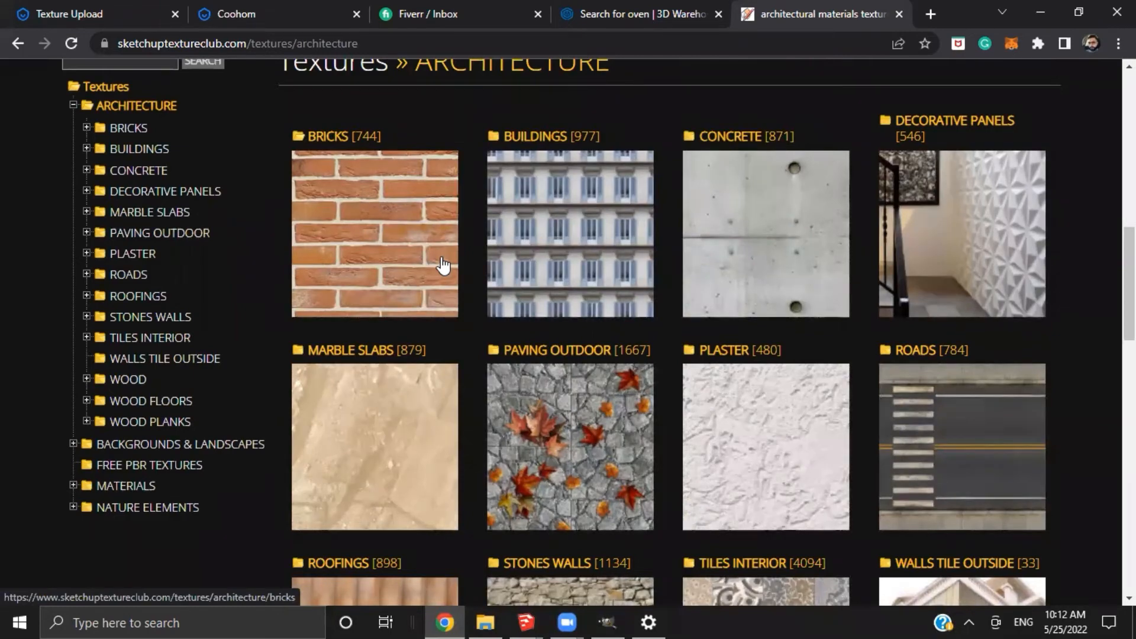
scroll(481, 281, down, 4)
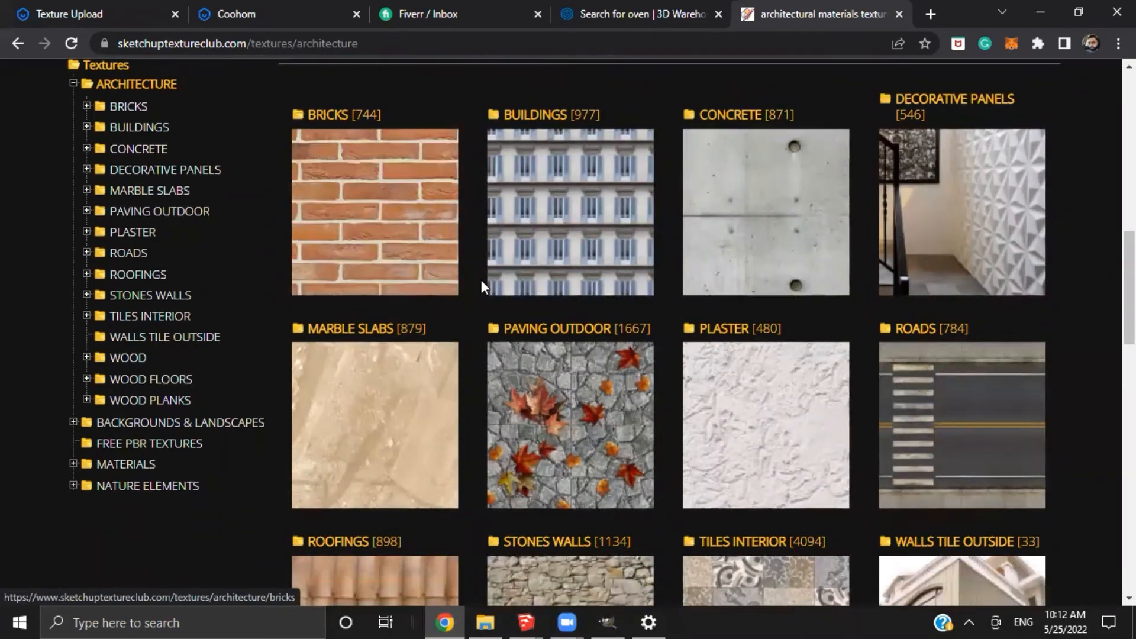
scroll(477, 281, down, 4)
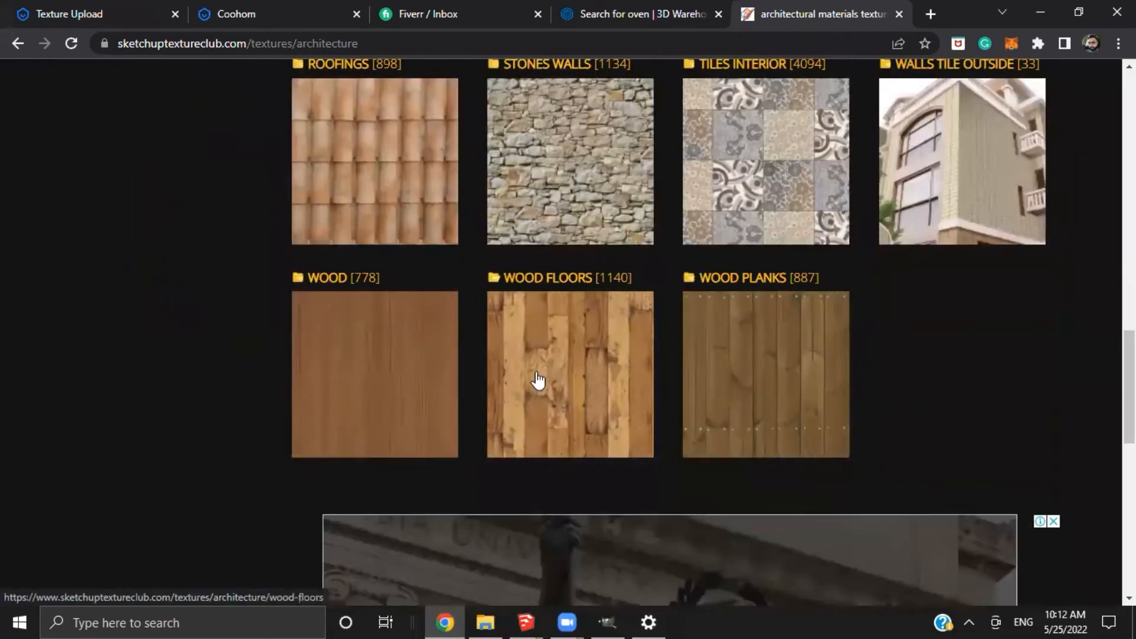
scroll(543, 384, up, 7)
scroll(410, 296, up, 7)
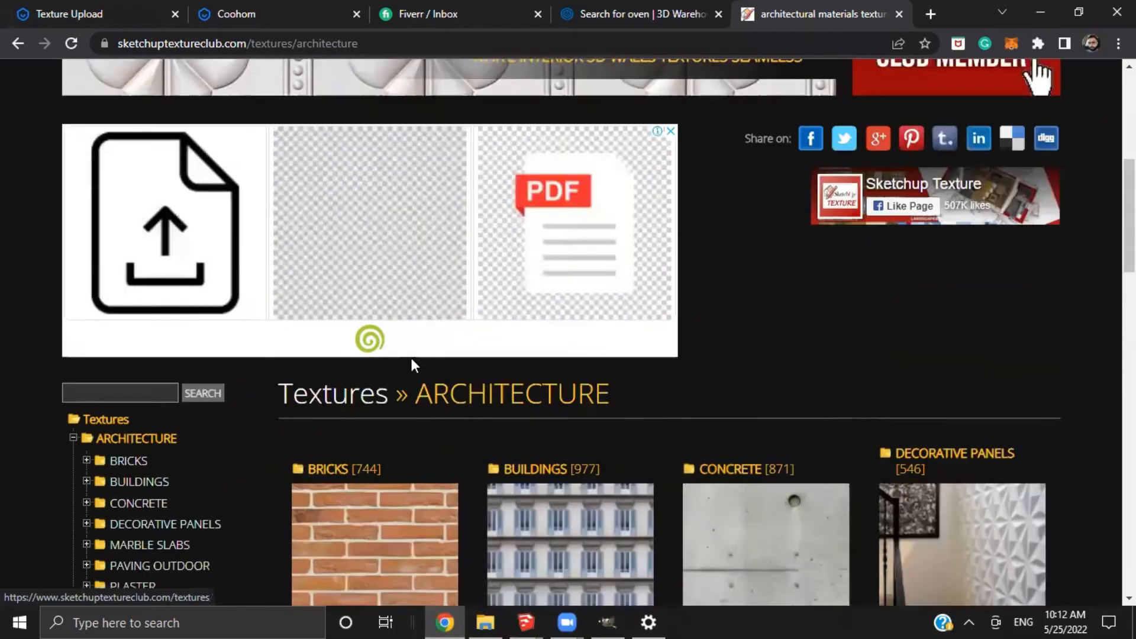
scroll(438, 349, down, 4)
Switch to File Explorer and examine the texture maps in the Bunker Concrete folder
click(485, 622)
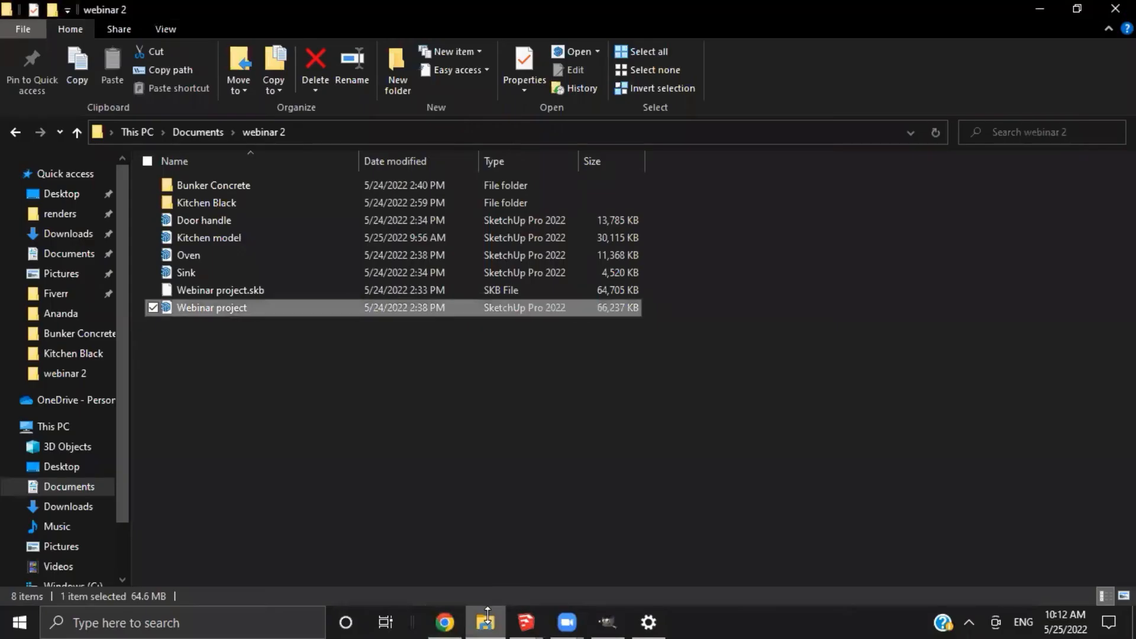
click(225, 184)
double_click(224, 183)
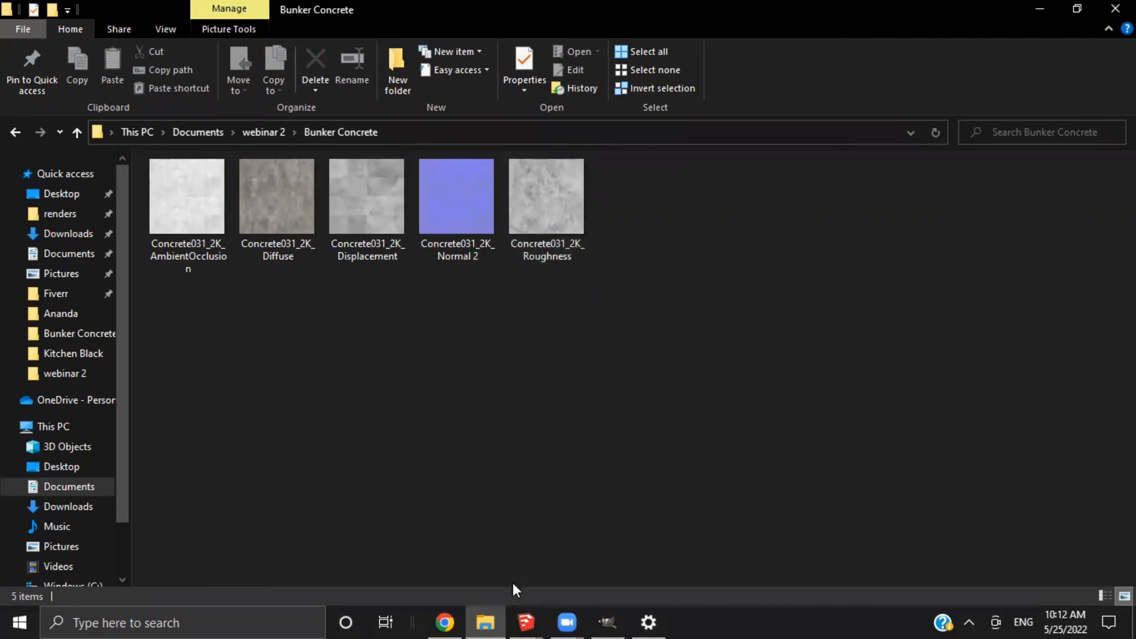
Return to Coohom's texture upload page in the browser and add Concrete031_2K_Diffuse from the Bunker Concrete folder
click(445, 622)
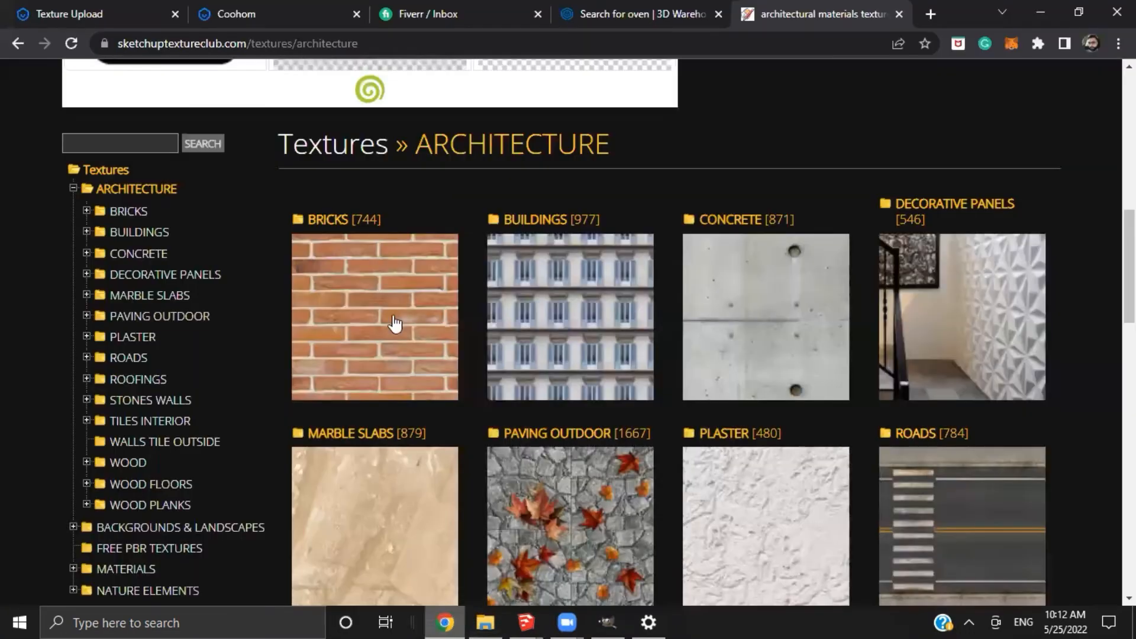
click(262, 7)
click(87, 8)
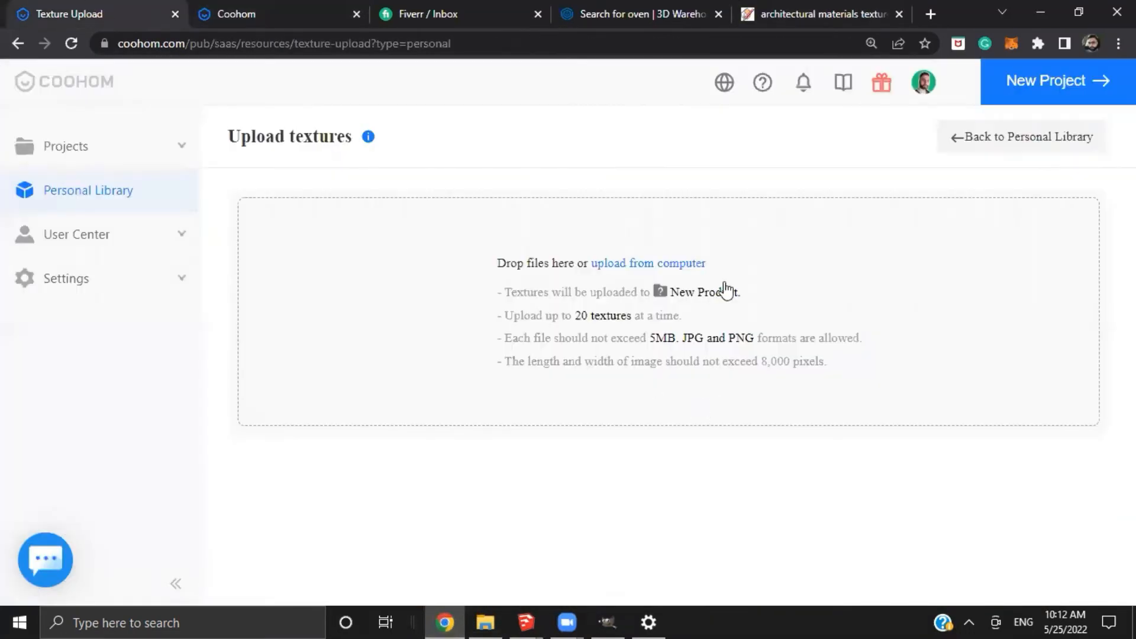
click(667, 264)
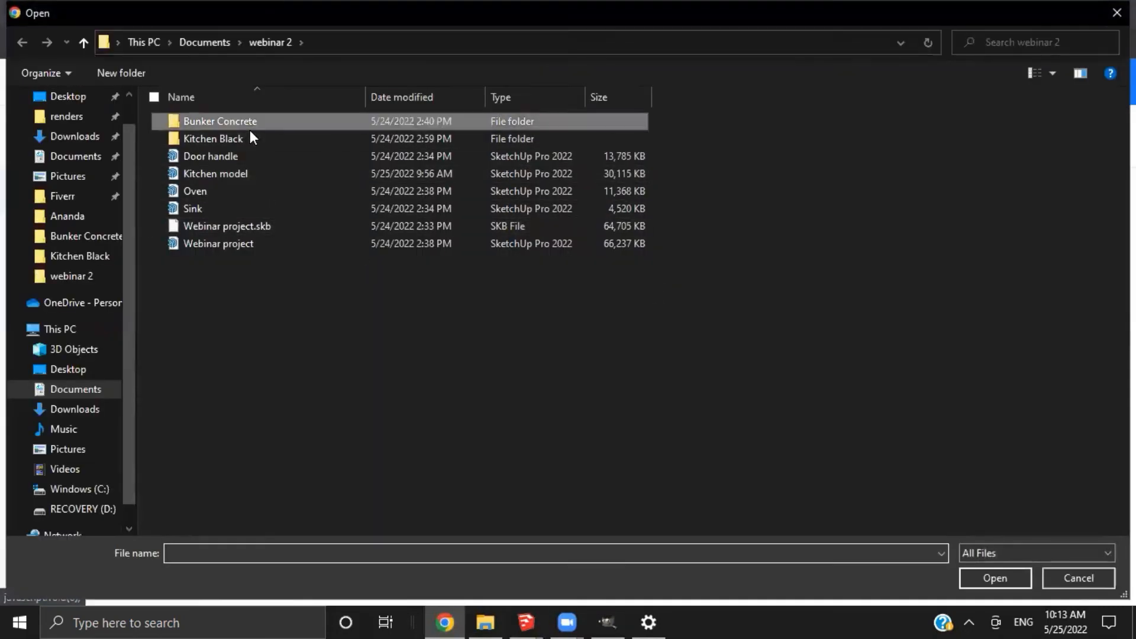
double_click(250, 131)
click(249, 131)
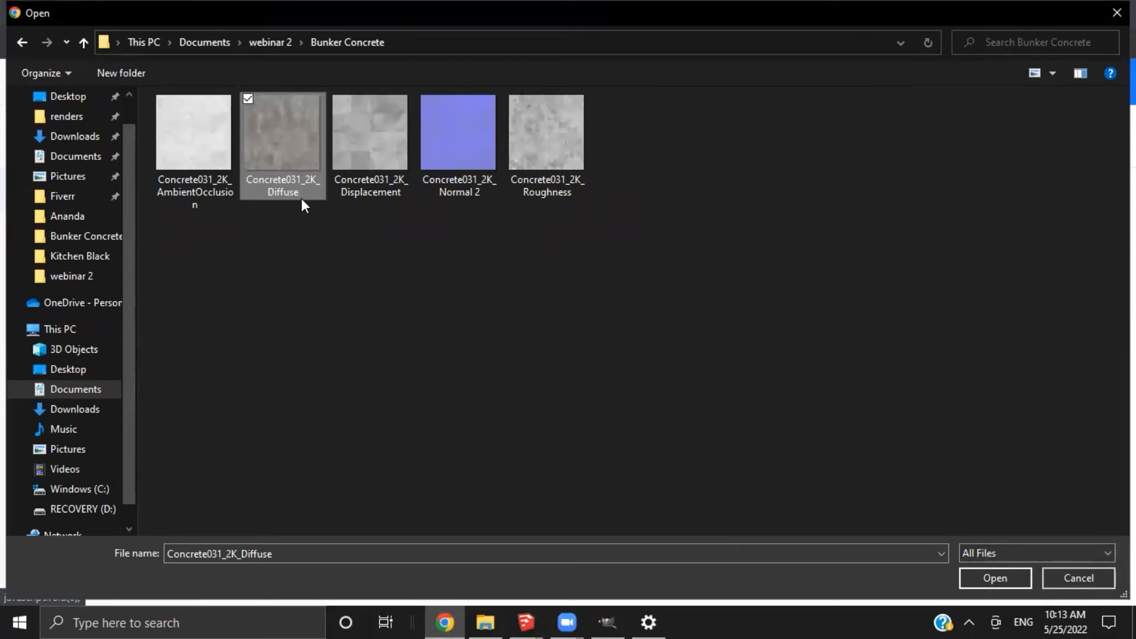
click(996, 576)
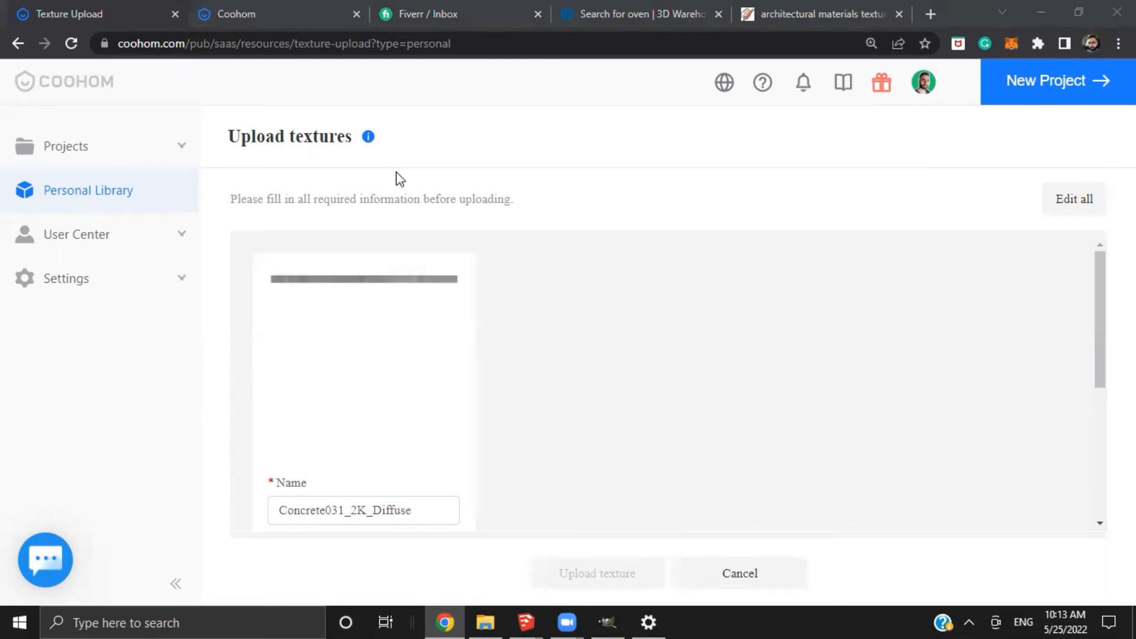
Set the material category of the Concrete031_2K_Diffuse texture to Stone / Cement Boards
scroll(417, 382, down, 3)
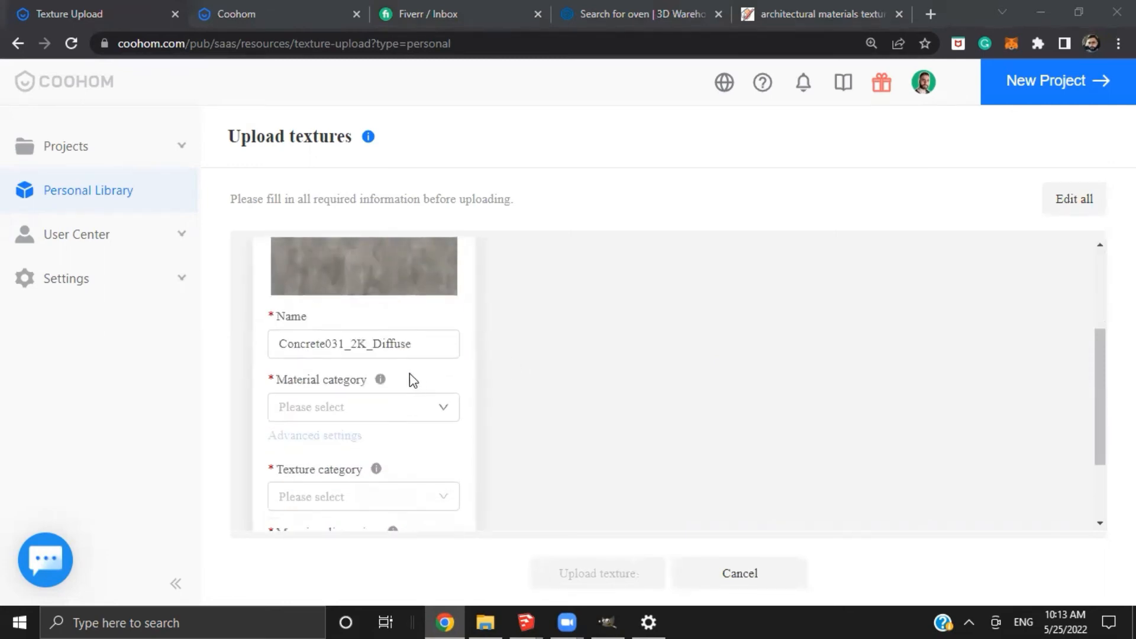
click(388, 416)
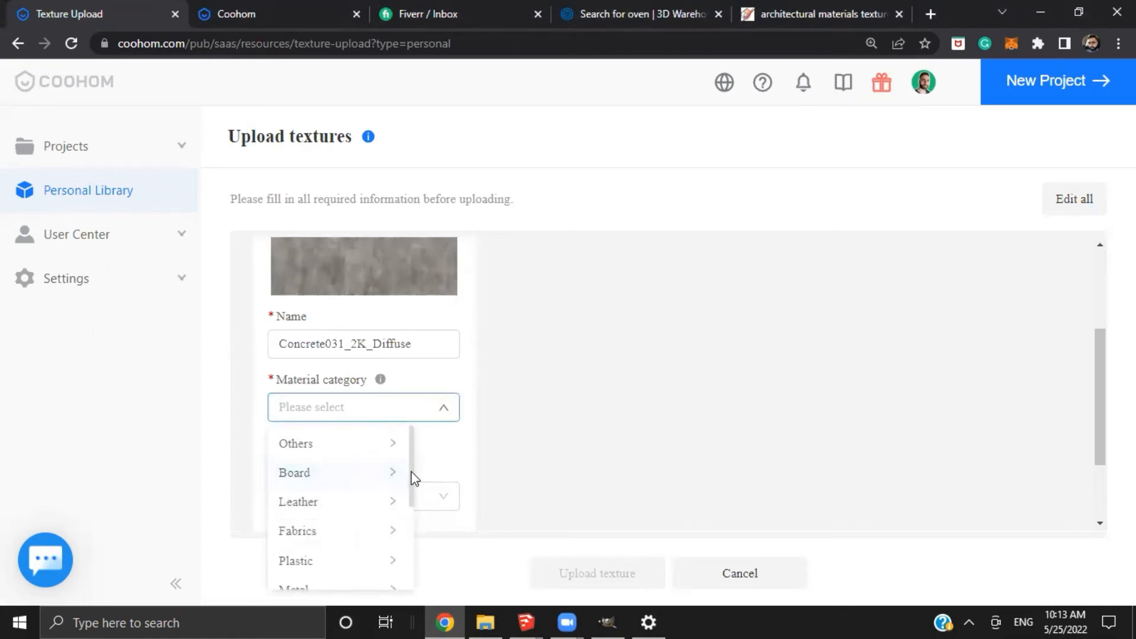
scroll(413, 486, down, 1)
scroll(409, 503, down, 3)
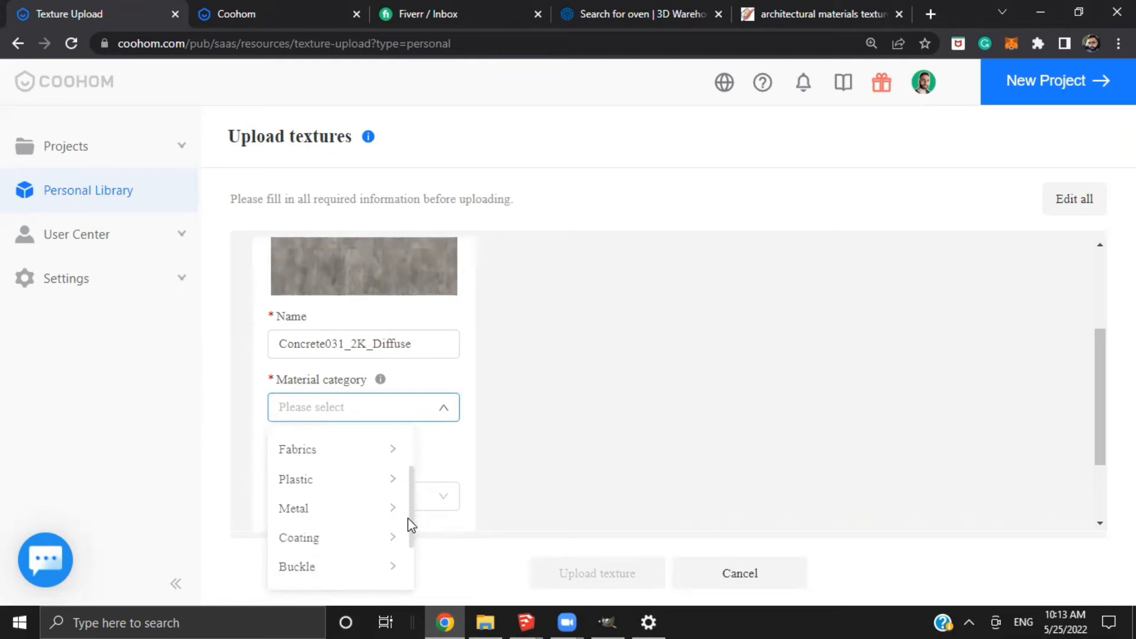
click(349, 565)
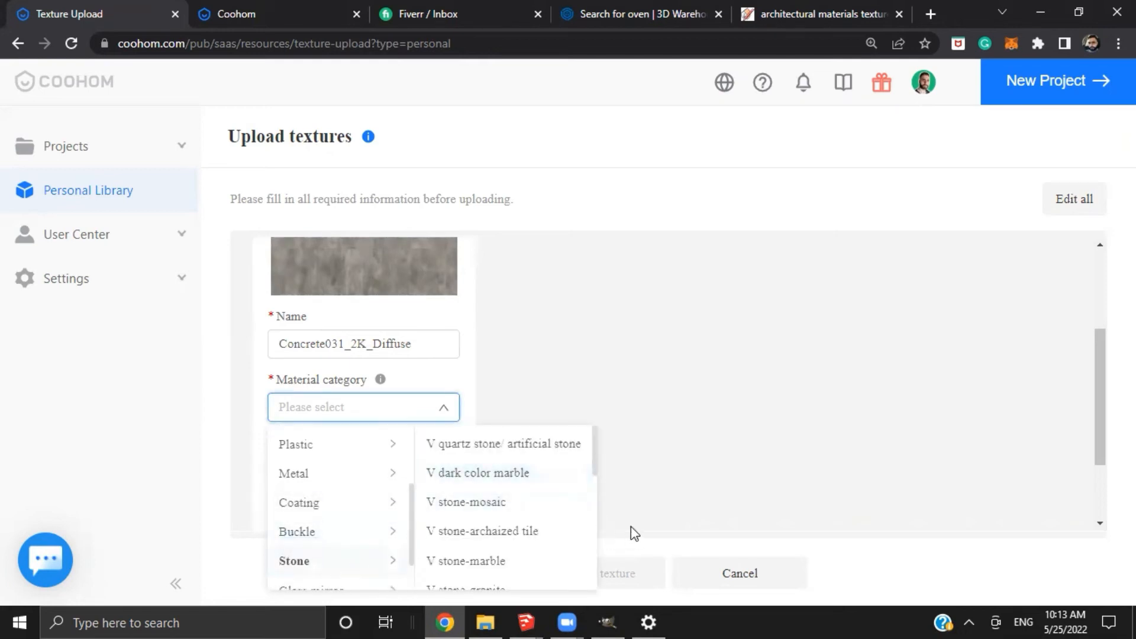
scroll(590, 514, down, 3)
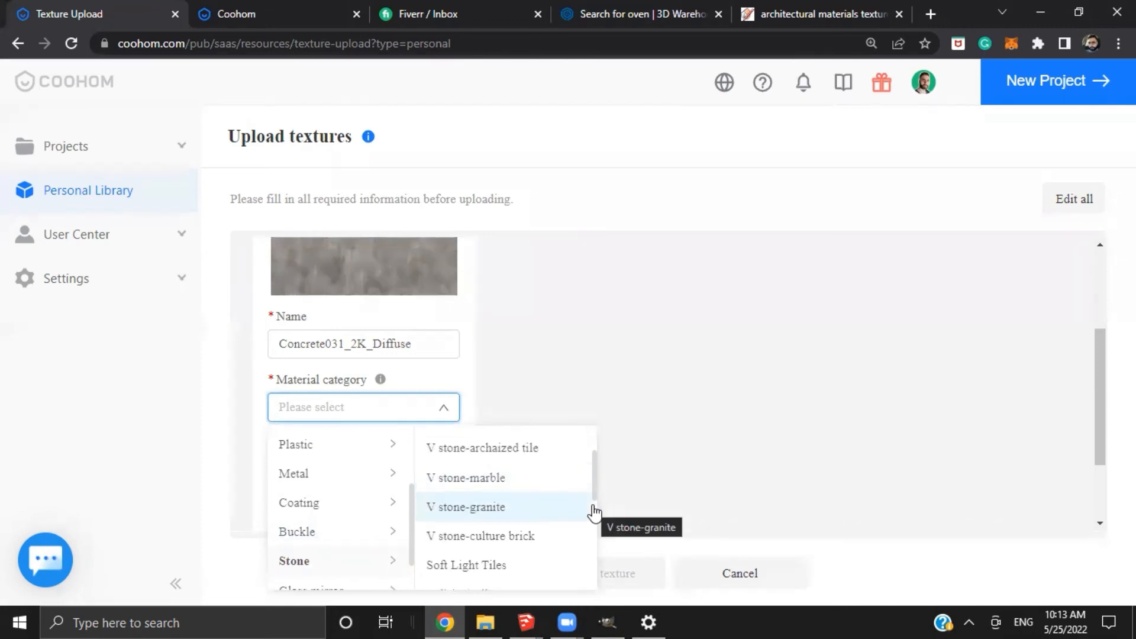
scroll(598, 543, down, 3)
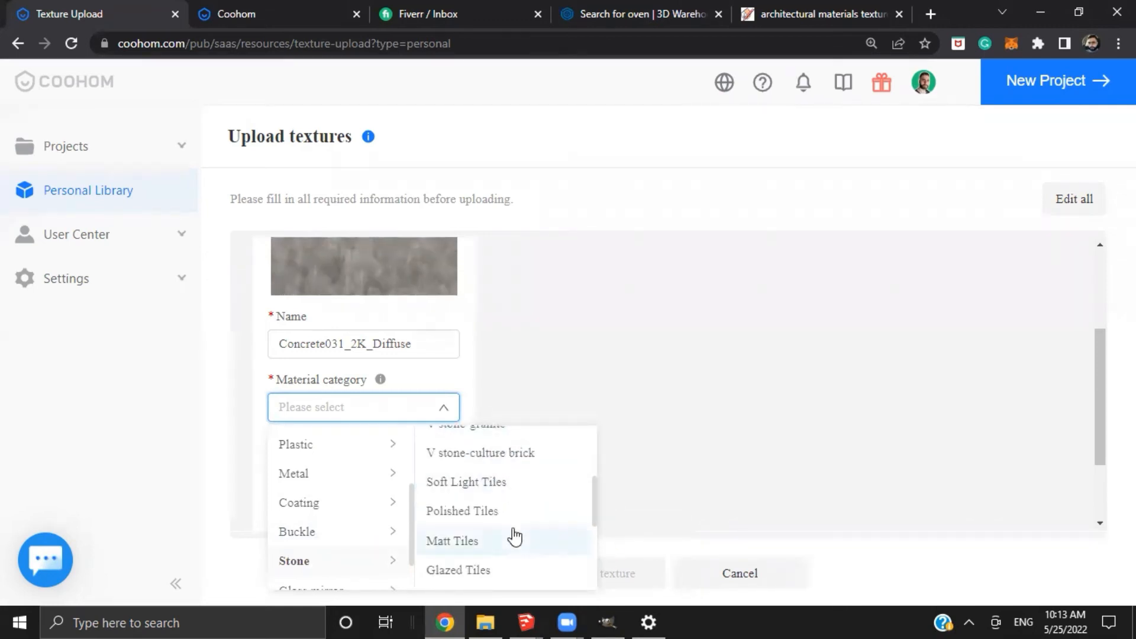
scroll(515, 537, down, 2)
scroll(519, 547, down, 3)
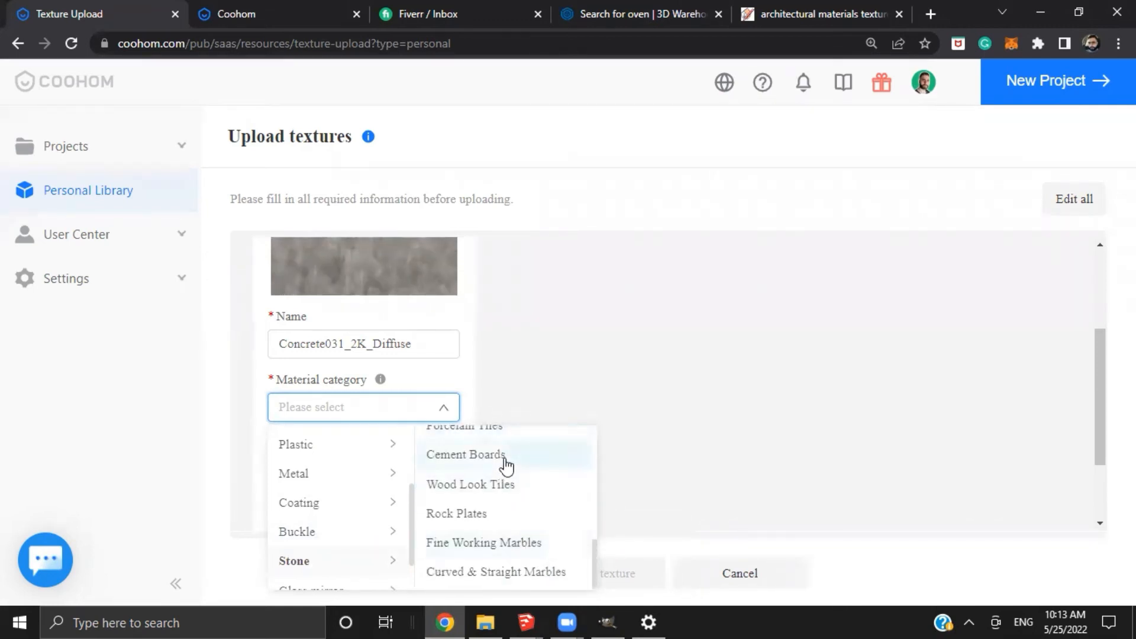
click(505, 459)
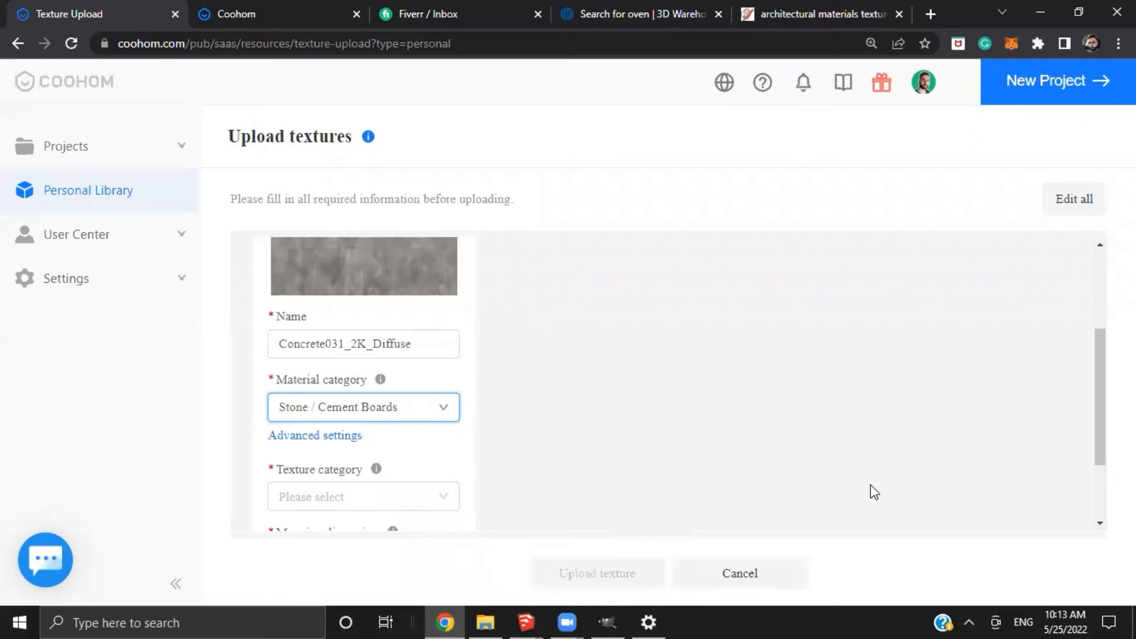
In the texture's advanced settings, upload Concrete031_2K_Displacement from the Bunker Concrete folder as the displacement grayscale map
click(333, 437)
click(811, 314)
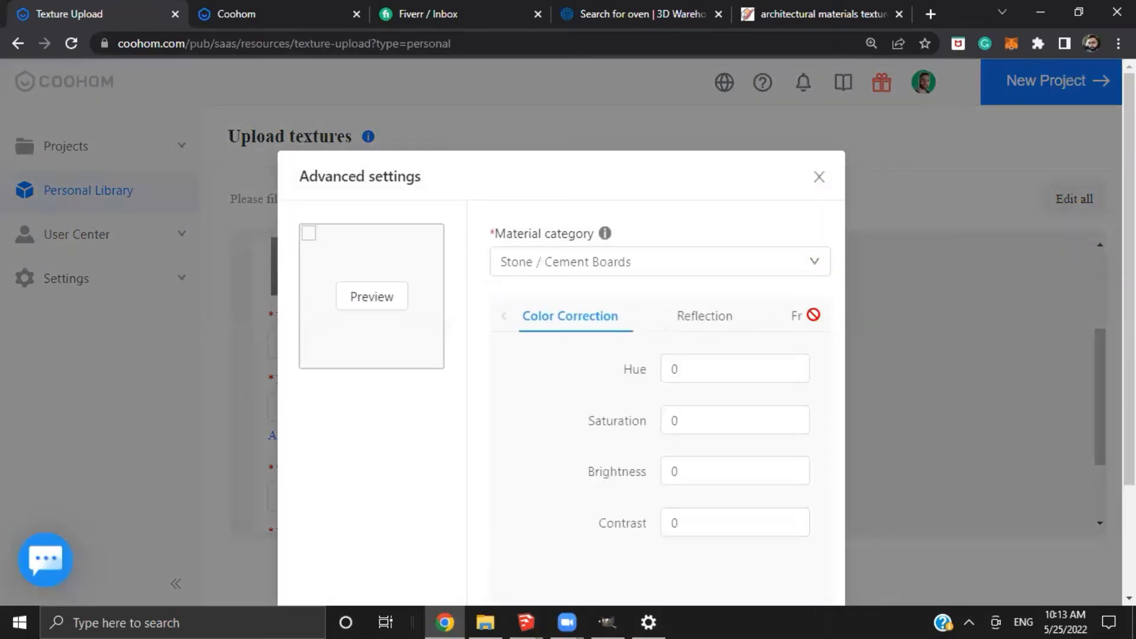
click(738, 317)
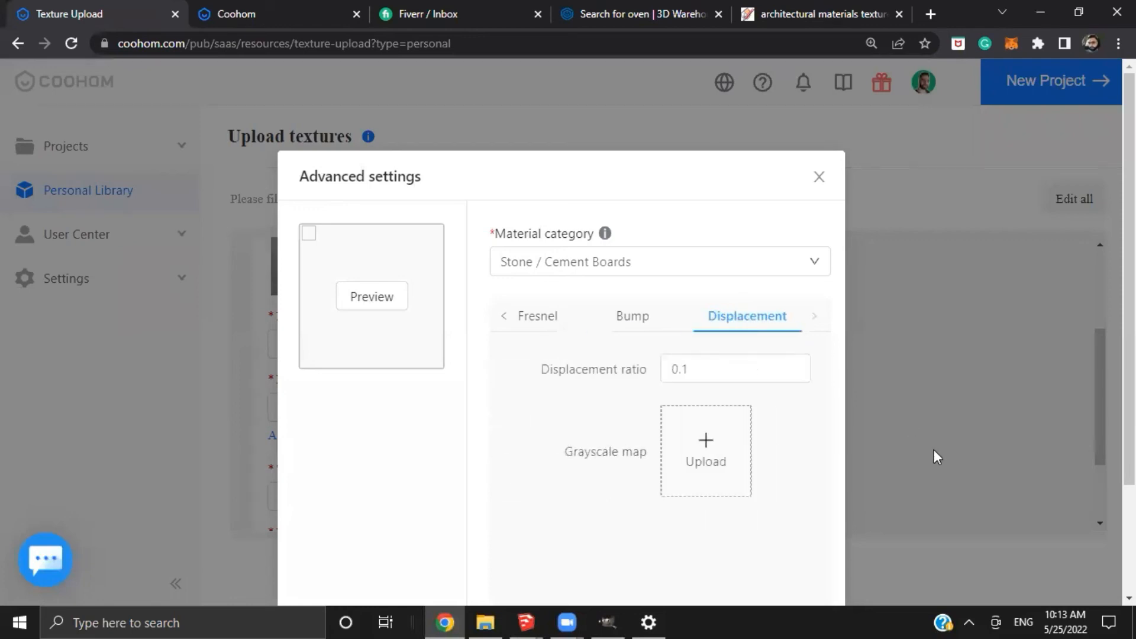
click(644, 317)
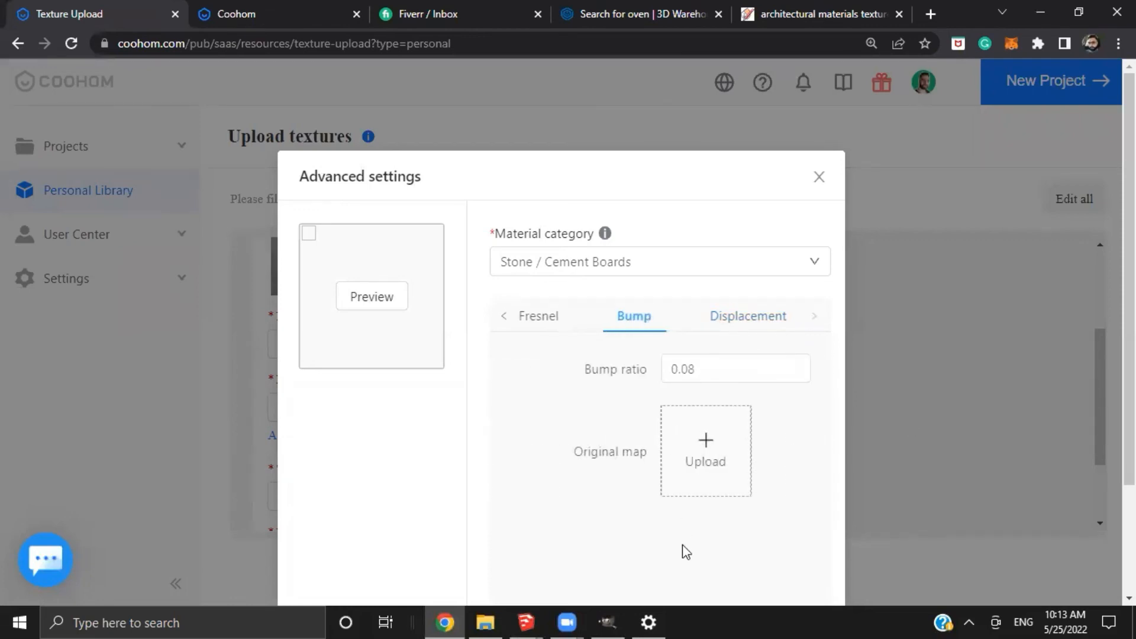
click(729, 317)
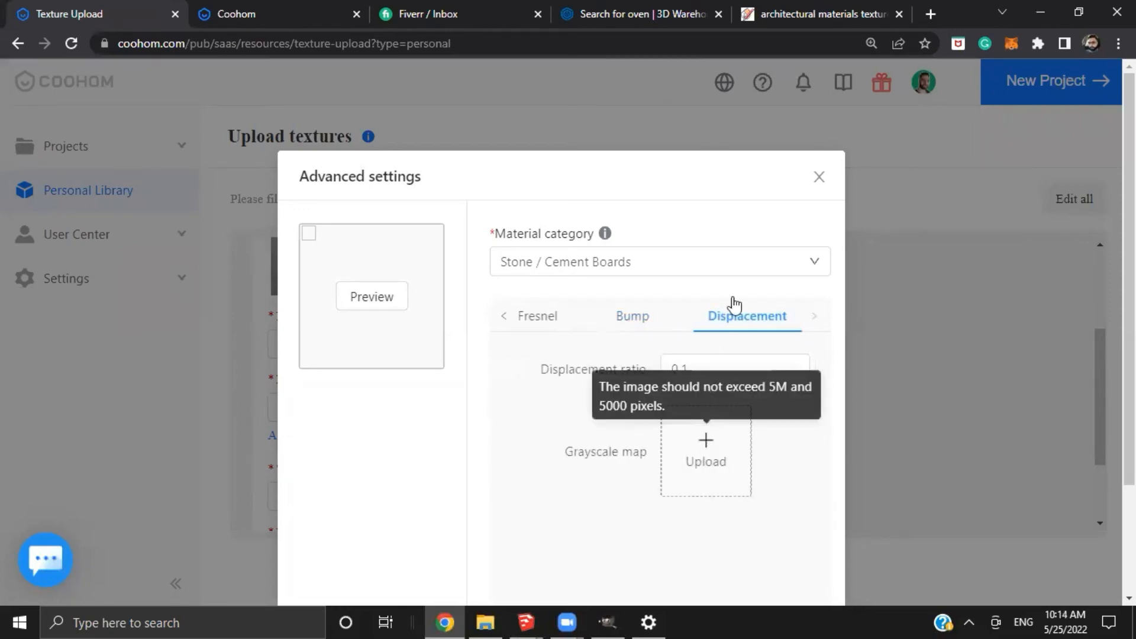
click(713, 452)
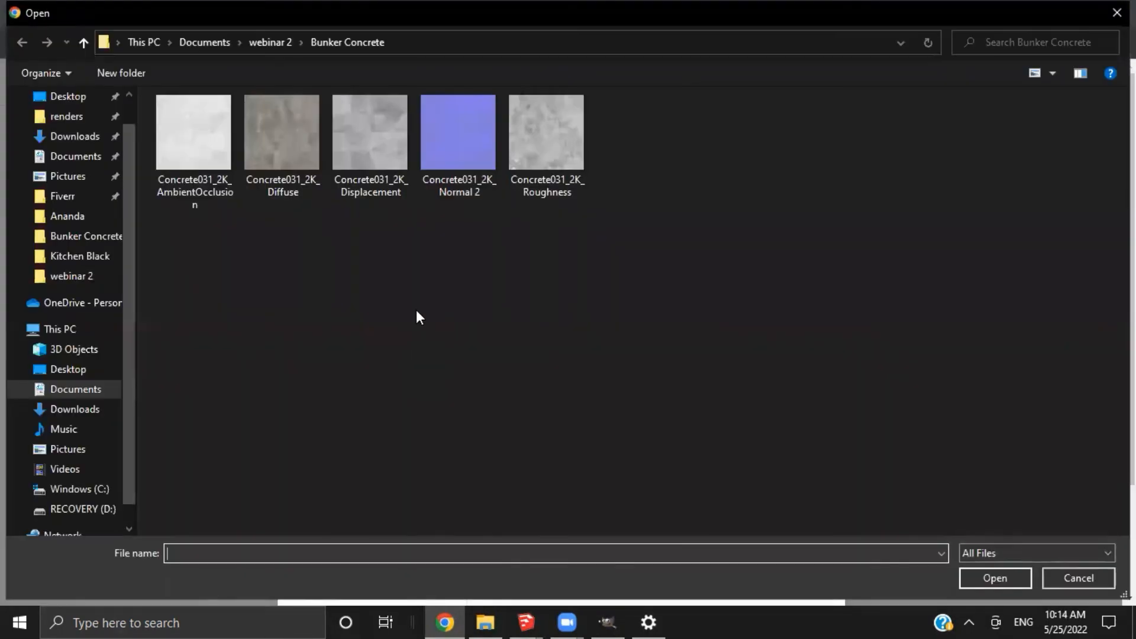
click(352, 161)
click(1003, 580)
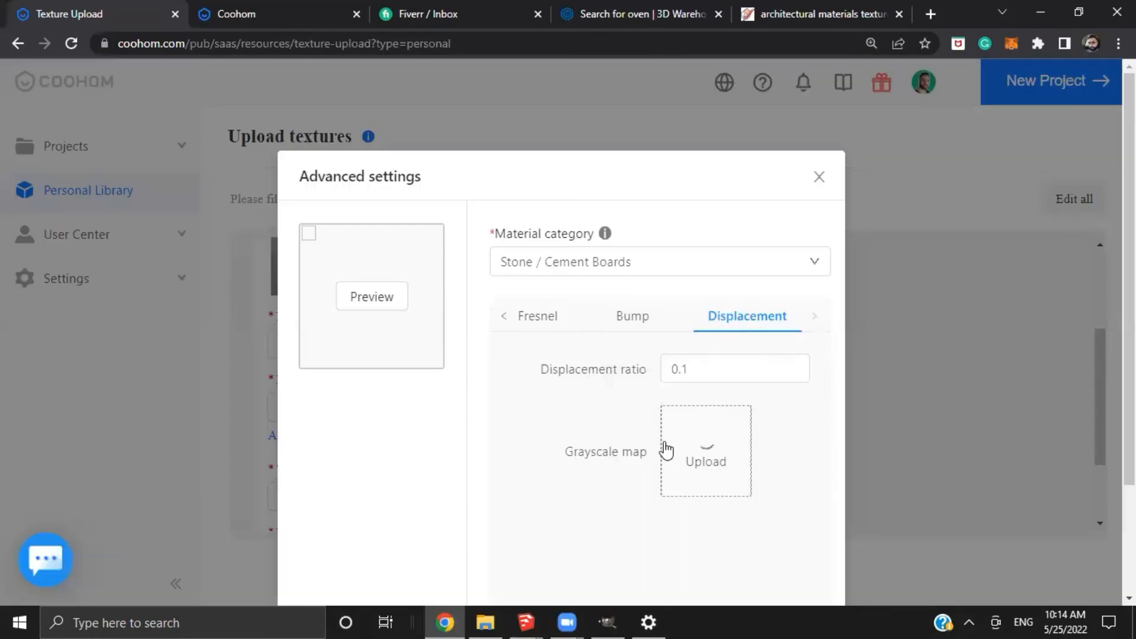
Upload Concrete031_2K_Normal 2 from the Bunker Concrete folder as the original map for the texture's bump
click(631, 323)
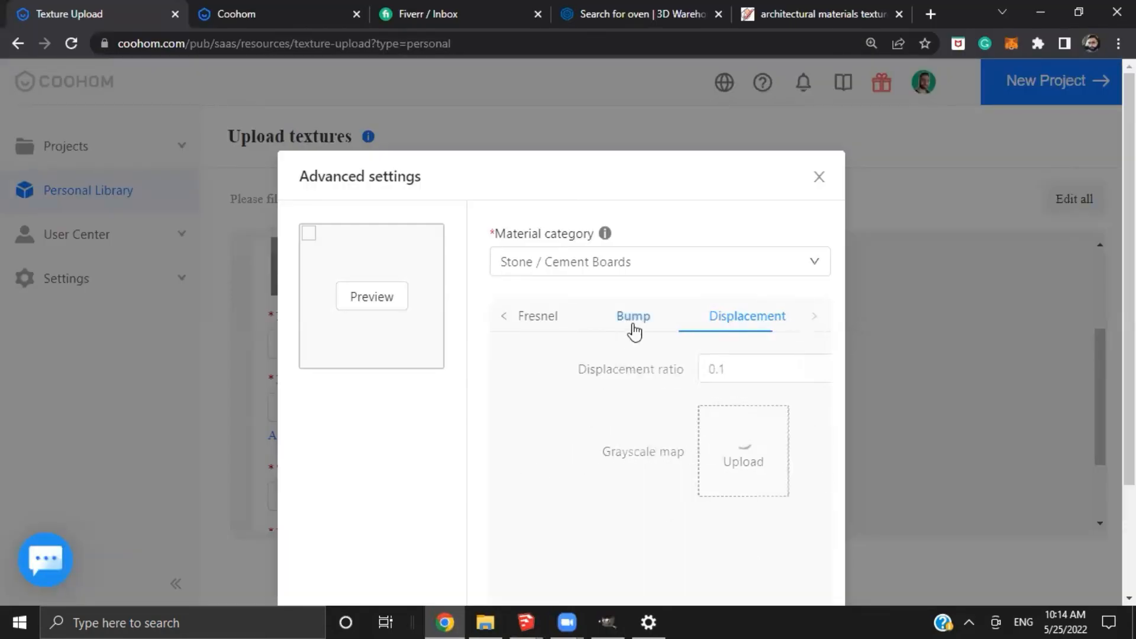
click(706, 453)
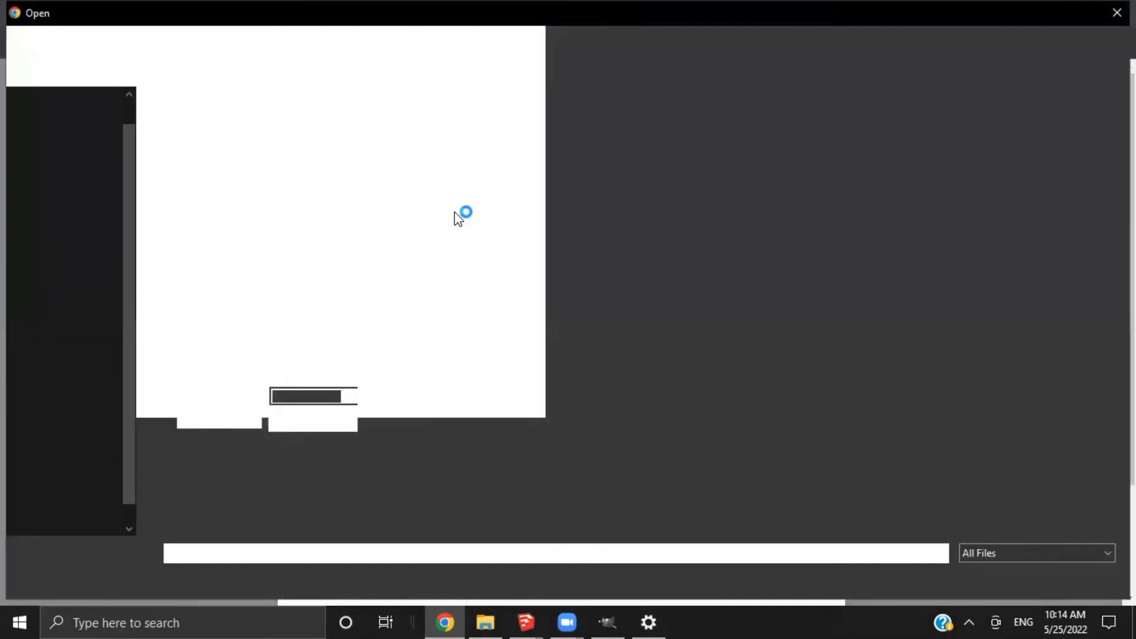
click(450, 154)
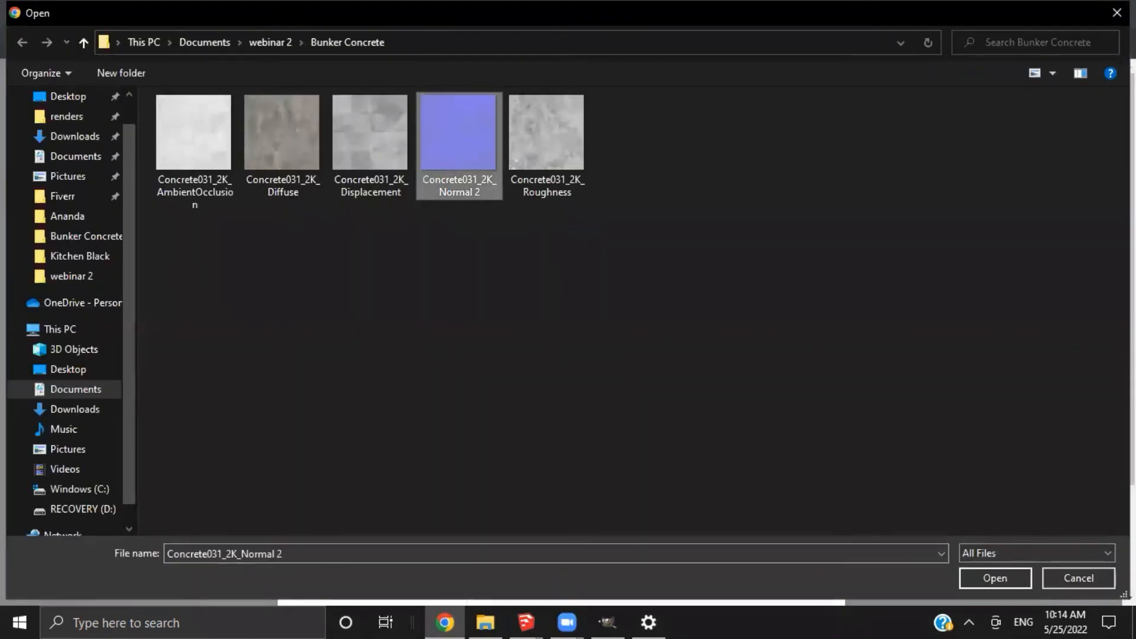
click(1018, 582)
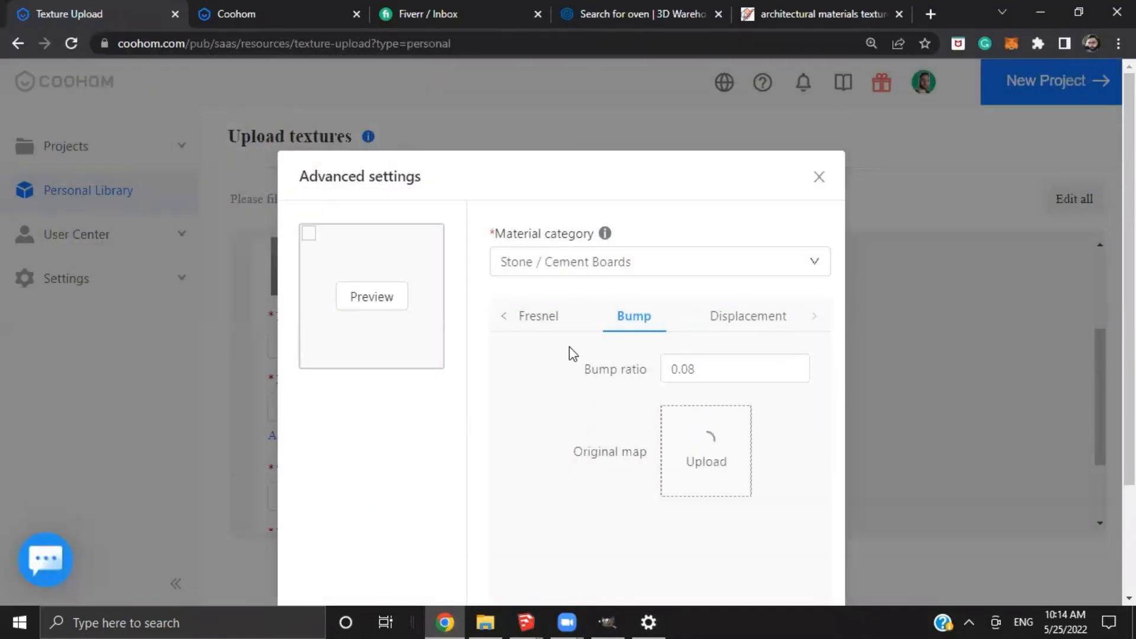
click(752, 317)
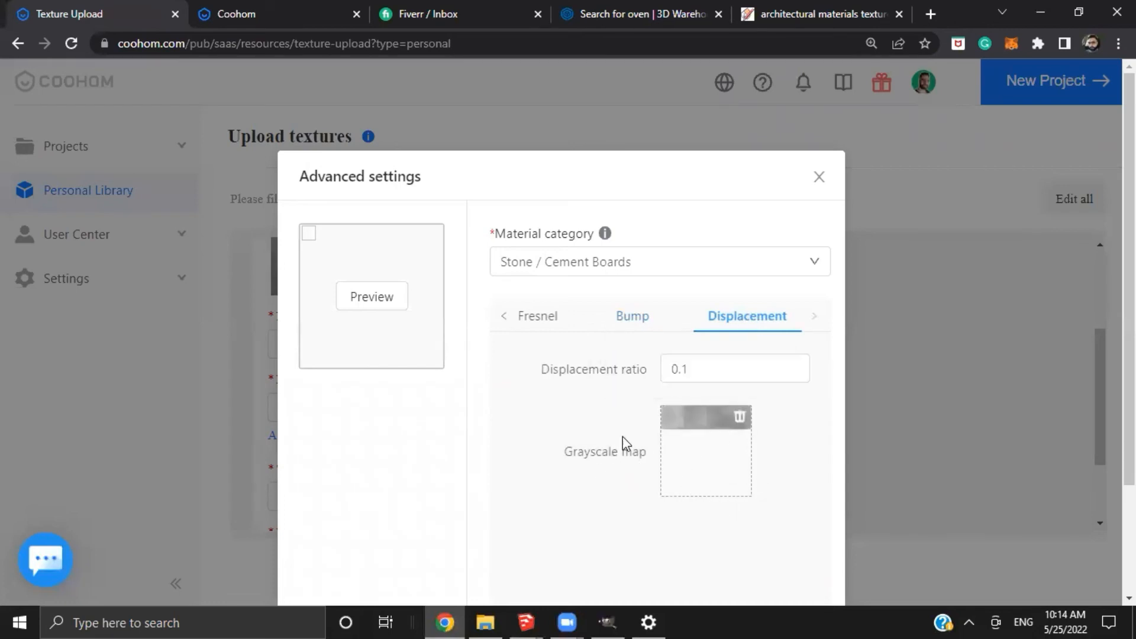
click(648, 320)
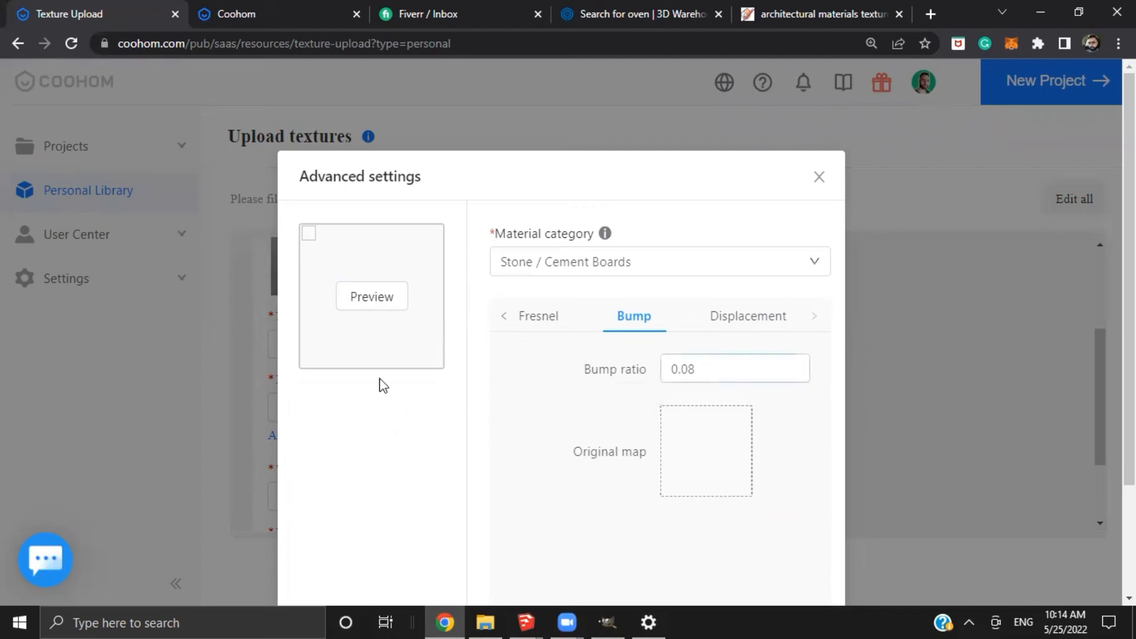
Generate a preview of the concrete material with its bump and displacement maps and examine the sphere up close
click(390, 310)
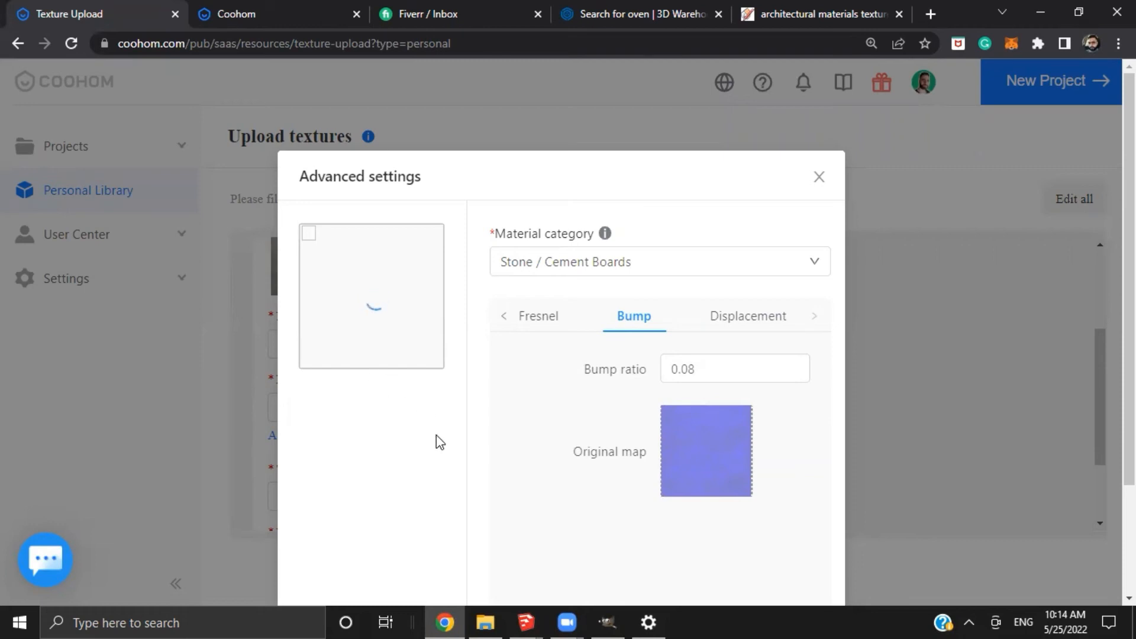
click(751, 319)
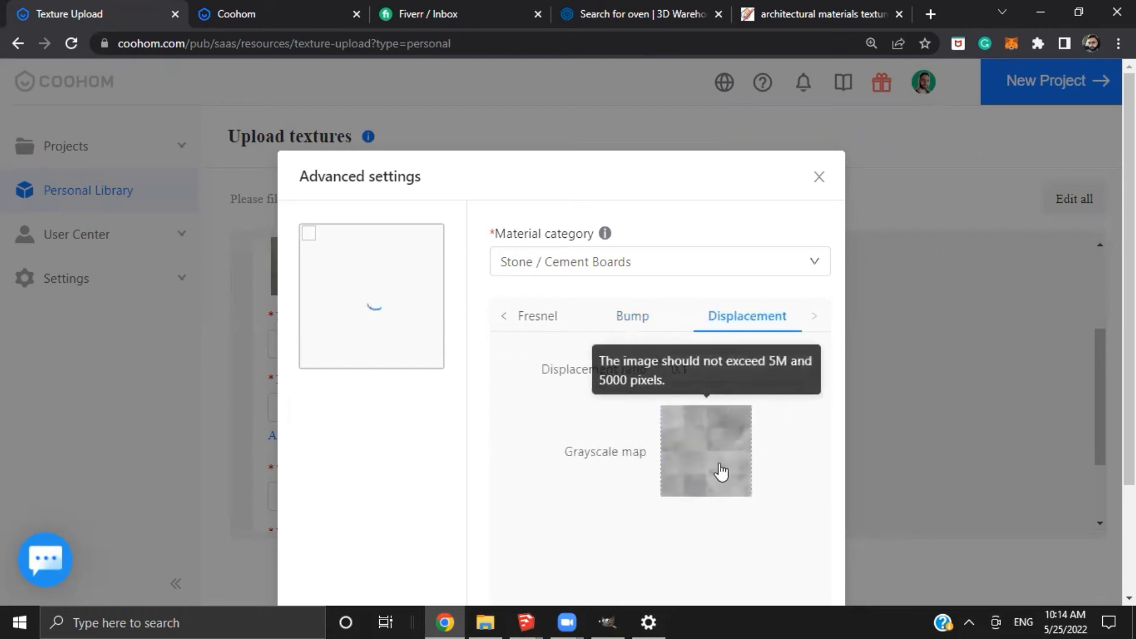
click(628, 326)
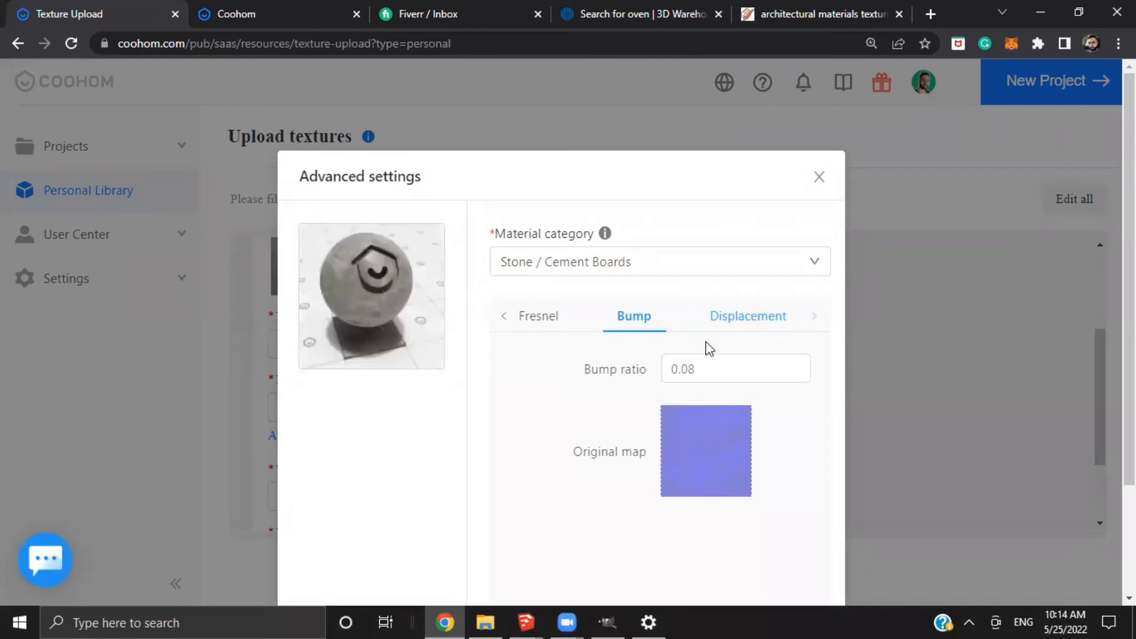
ctrl+scroll(345, 315, up, 9)
scroll(393, 446, down, 5)
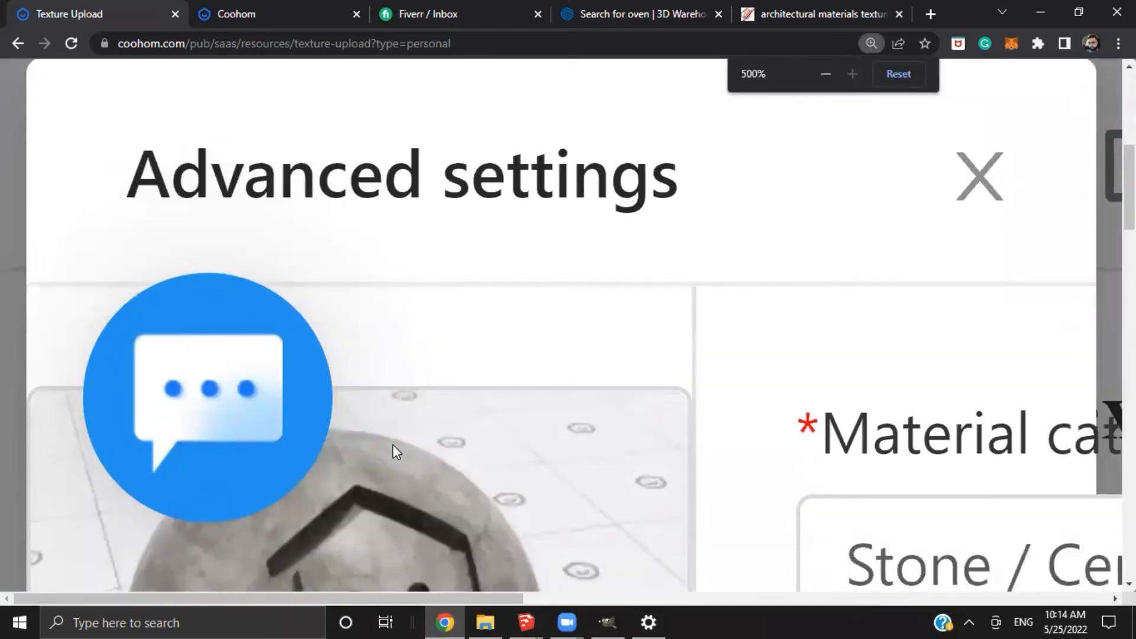
scroll(414, 236, down, 1)
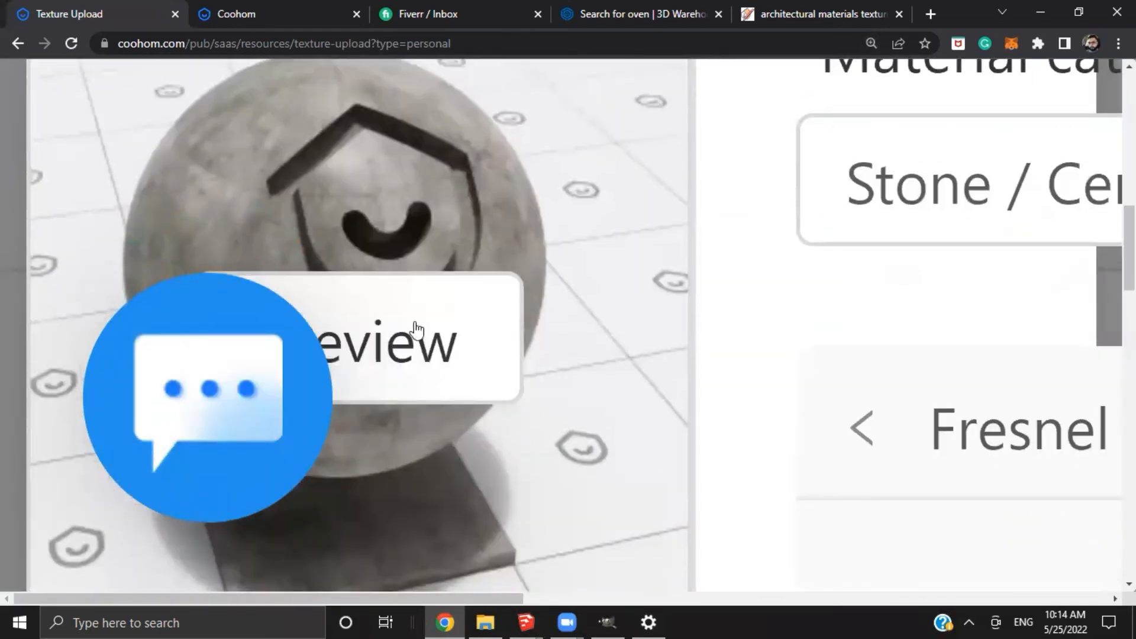
ctrl+scroll(416, 307, down, 7)
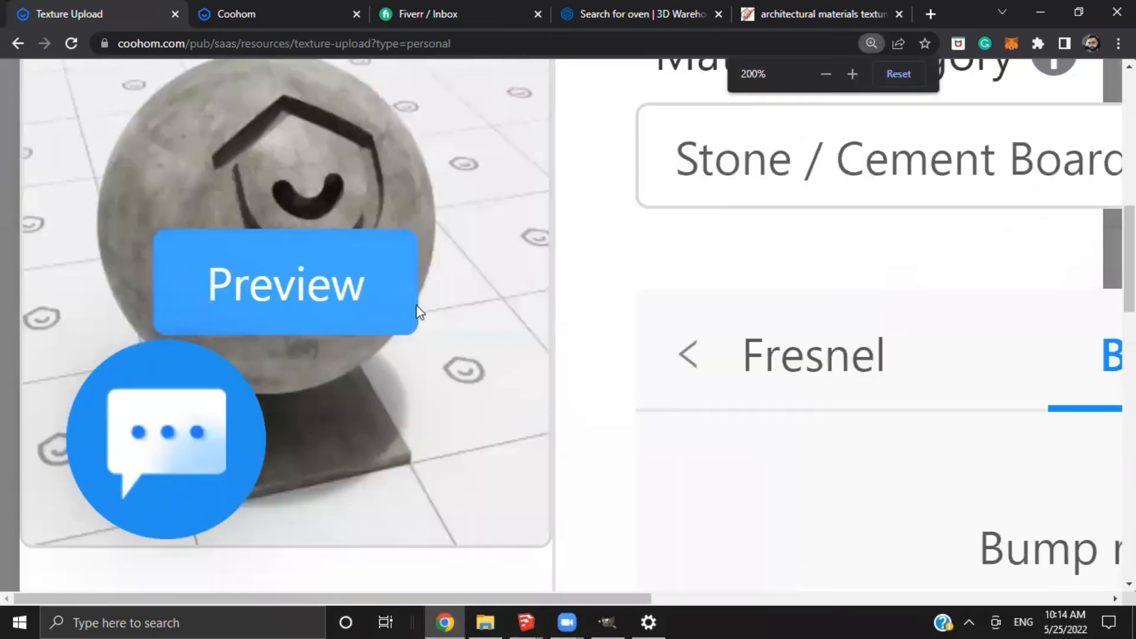
scroll(731, 382, up, 2)
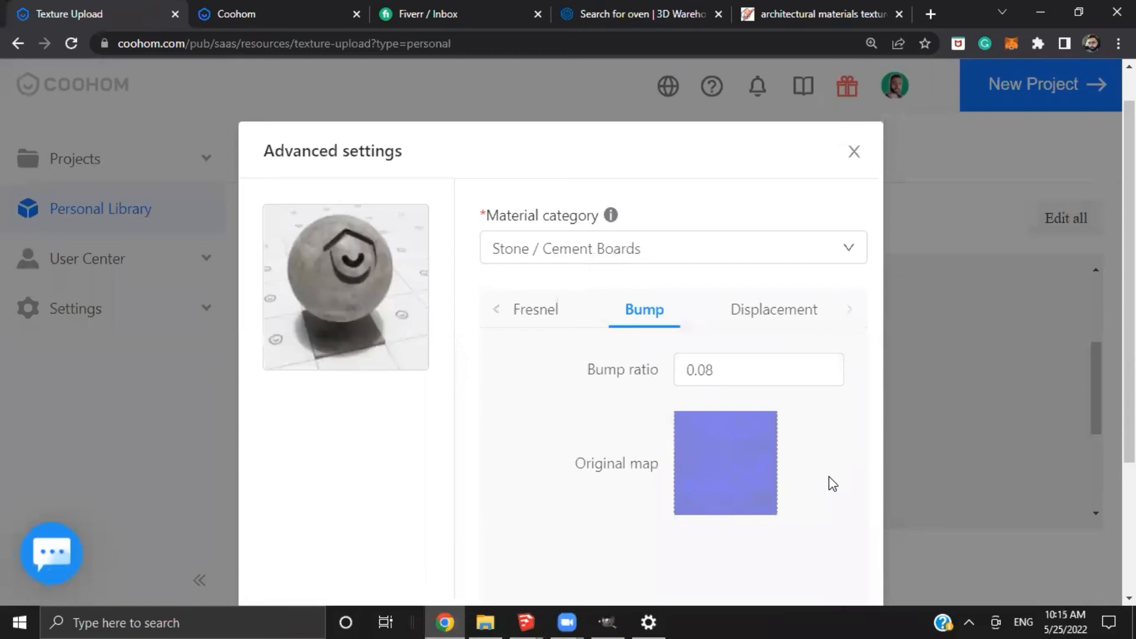
Set the concrete material's displacement ratio to 20 and its bump ratio to -1
click(738, 309)
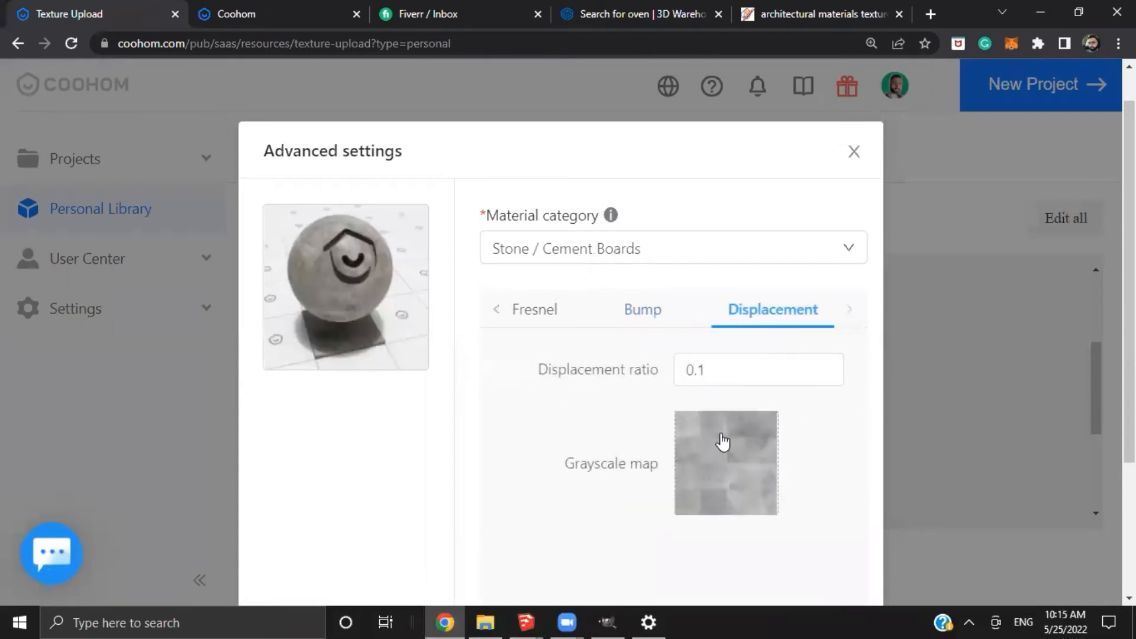
double_click(751, 373)
text(20)
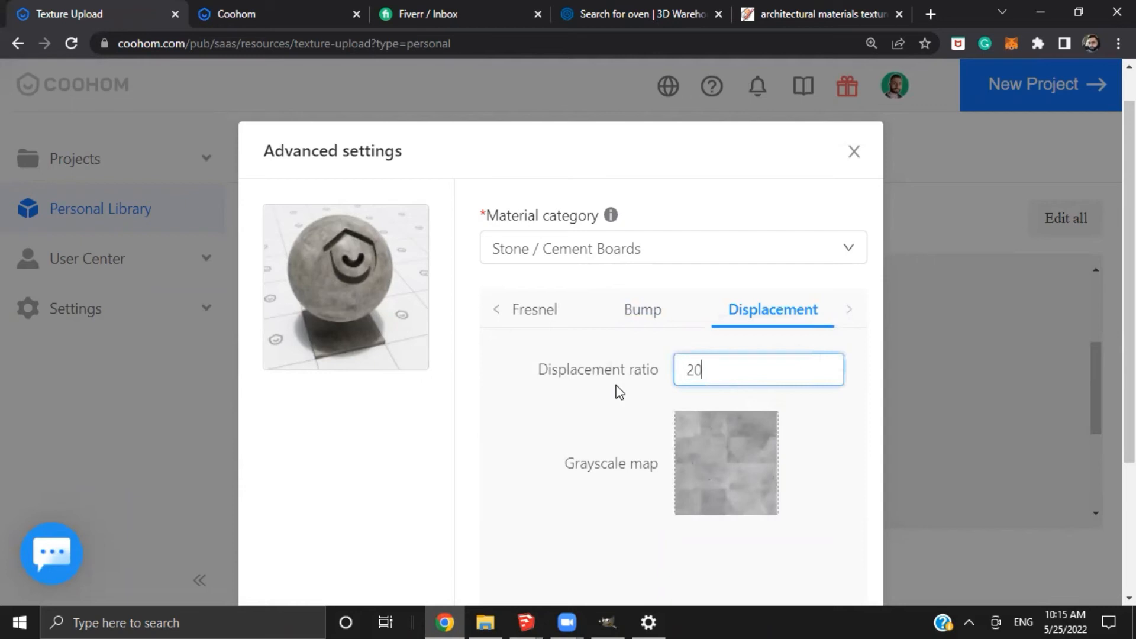
click(638, 312)
double_click(711, 374)
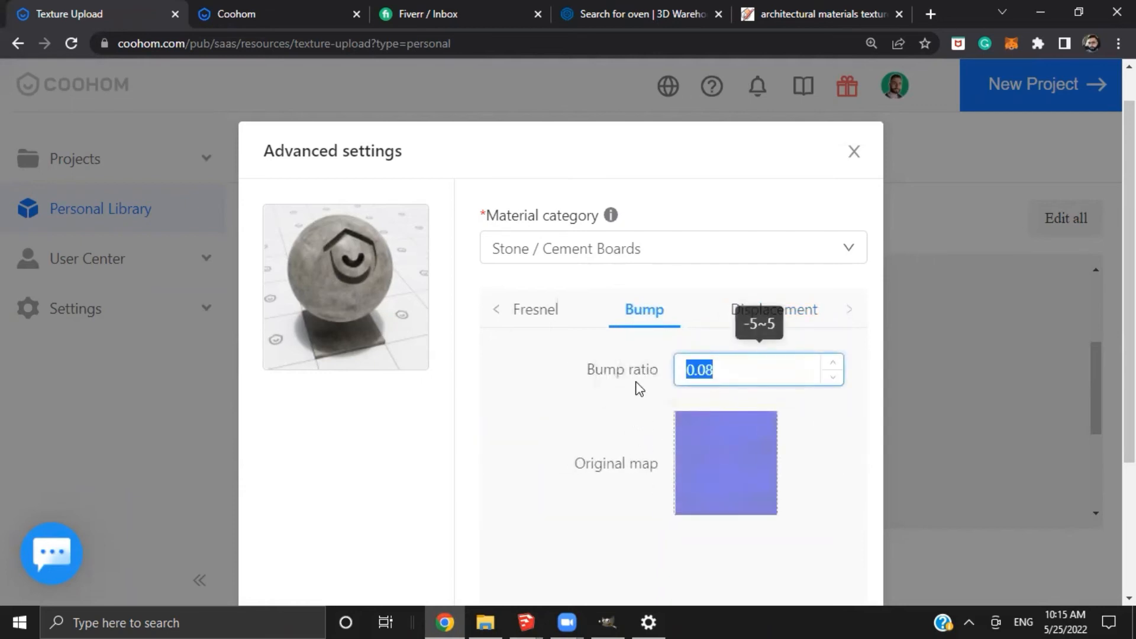
text(-)
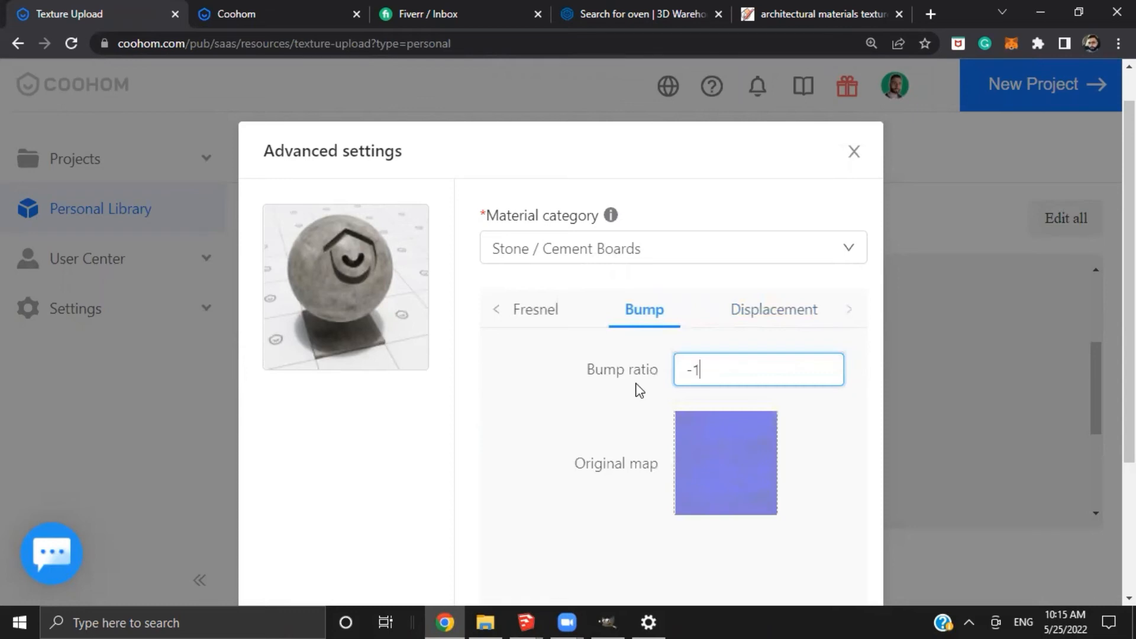
text(1)
Regenerate the material preview with the new bump and displacement ratios and examine the sphere's surface up close
click(340, 281)
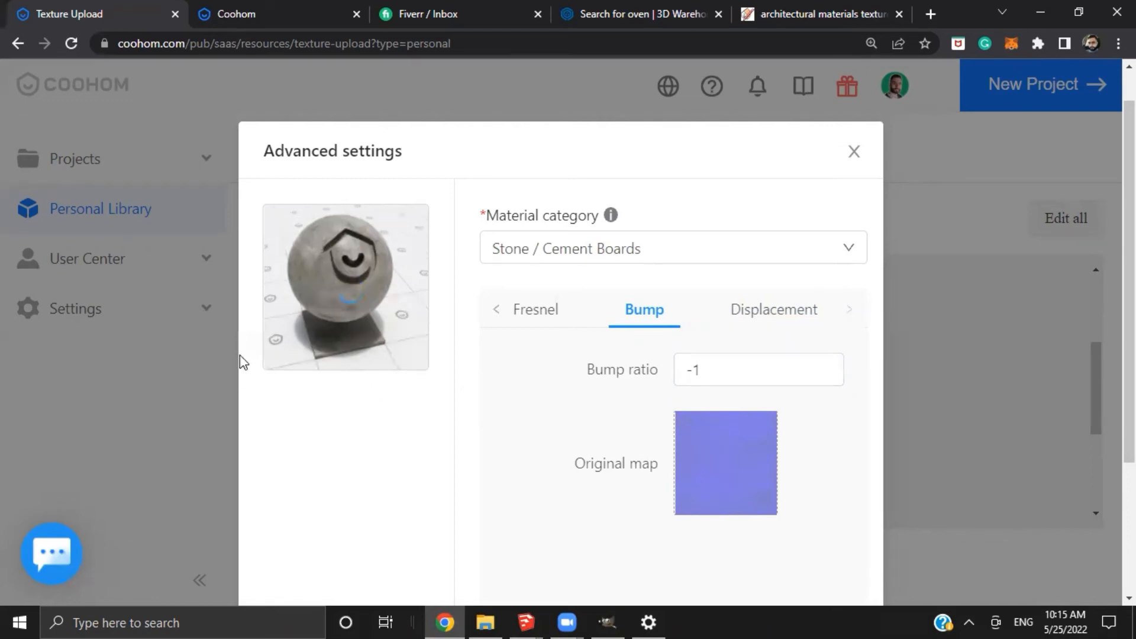
ctrl+scroll(285, 353, up, 6)
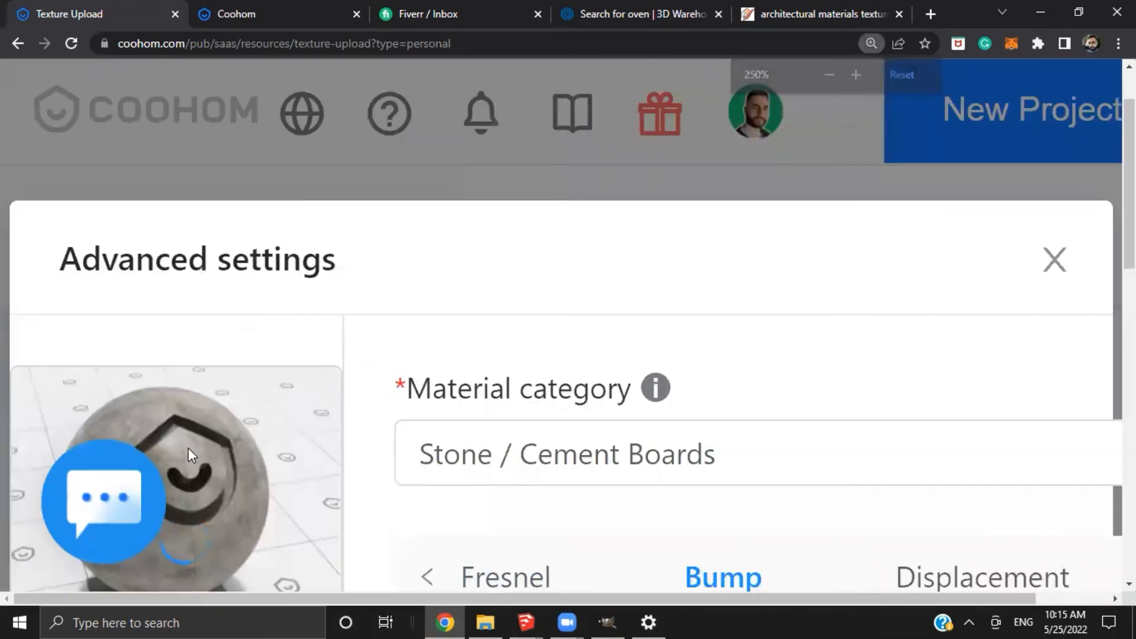
scroll(189, 449, down, 1)
ctrl+scroll(295, 430, up, 1)
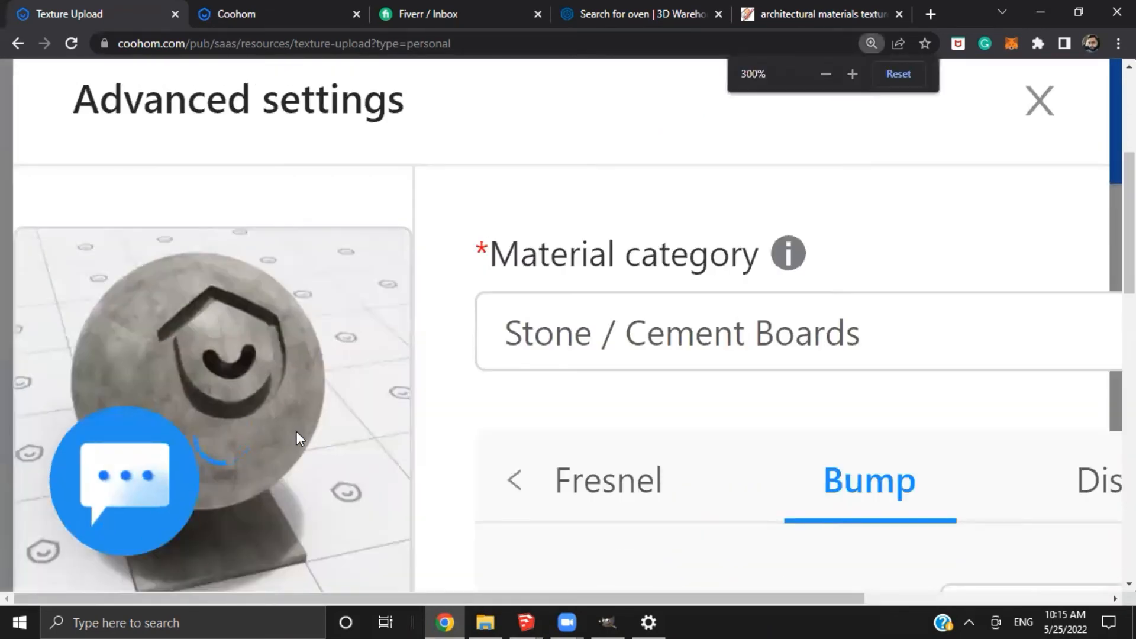
ctrl+scroll(297, 432, up, 1)
scroll(352, 436, down, 2)
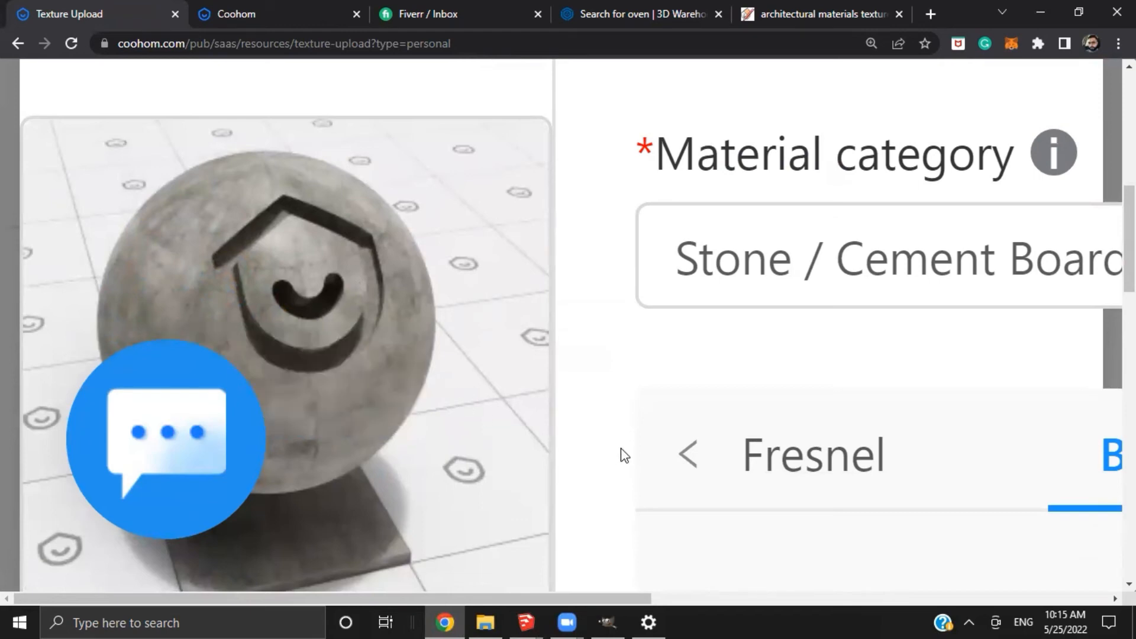
Examine the concrete sphere preview and confirm the texture's advanced material settings
mouse_move(347, 342)
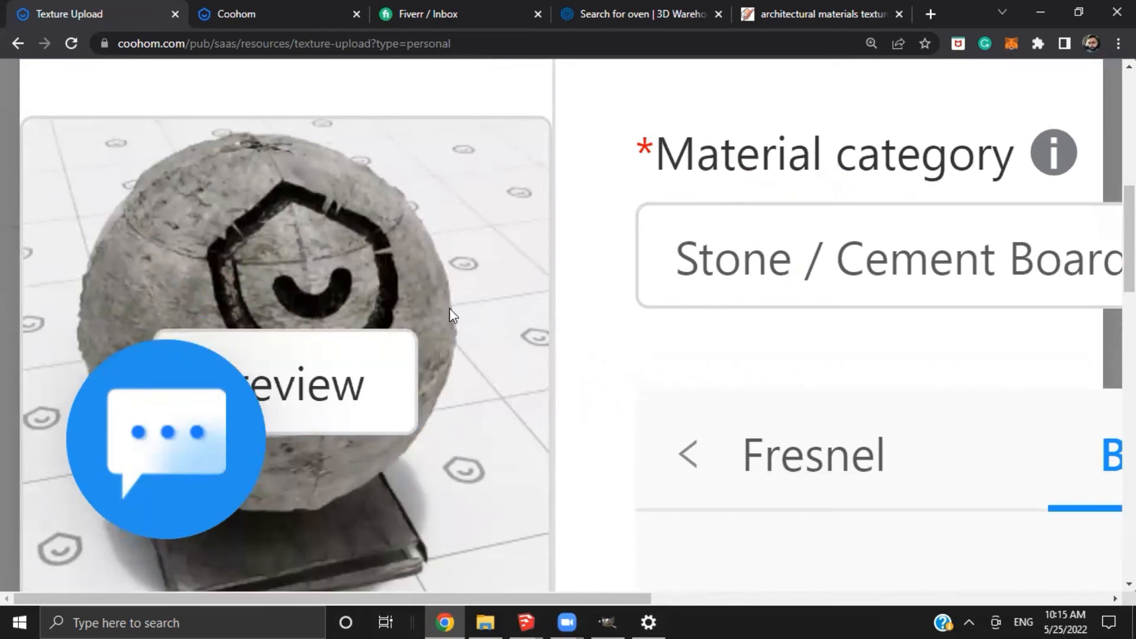
ctrl+scroll(458, 310, down, 5)
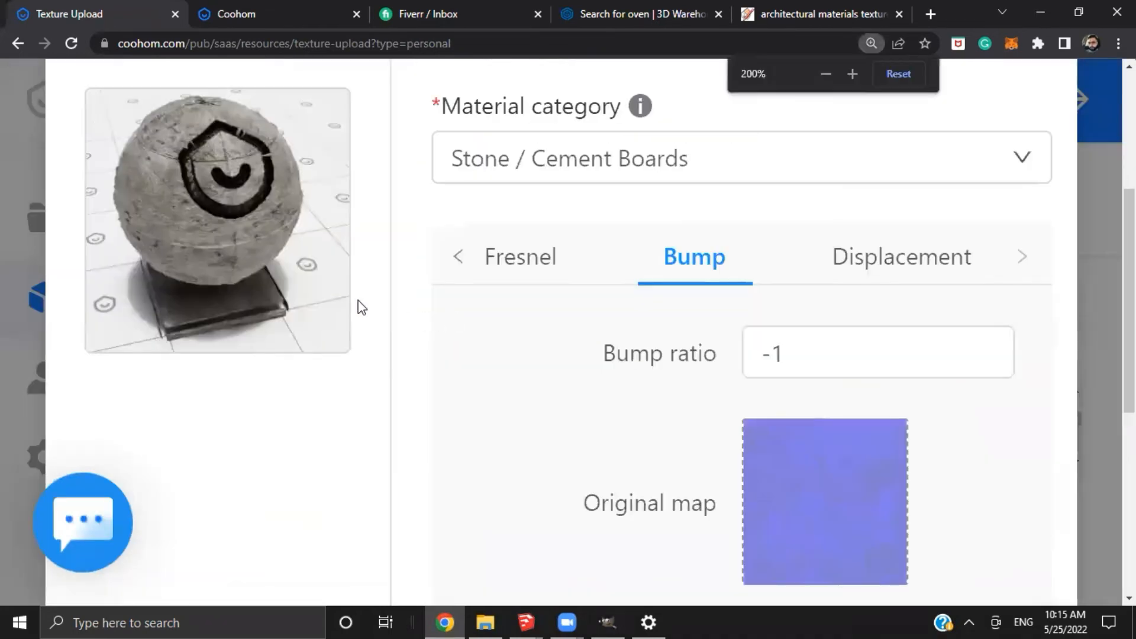
scroll(610, 322, down, 1)
ctrl+scroll(605, 318, down, 1)
ctrl+scroll(605, 319, down, 2)
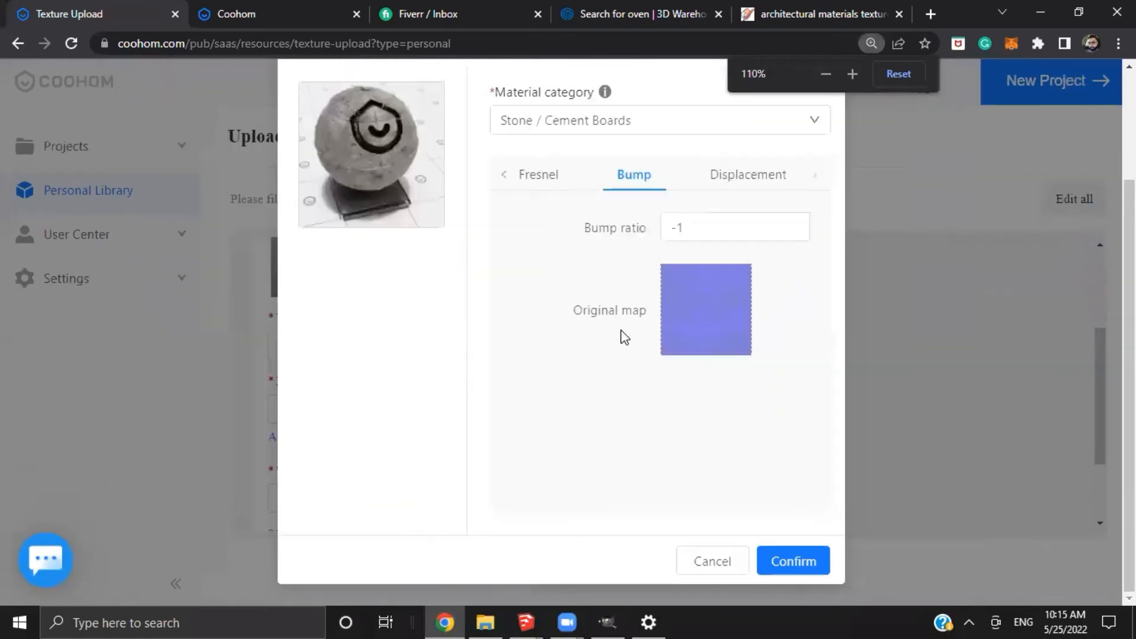
scroll(654, 355, down, 2)
click(799, 557)
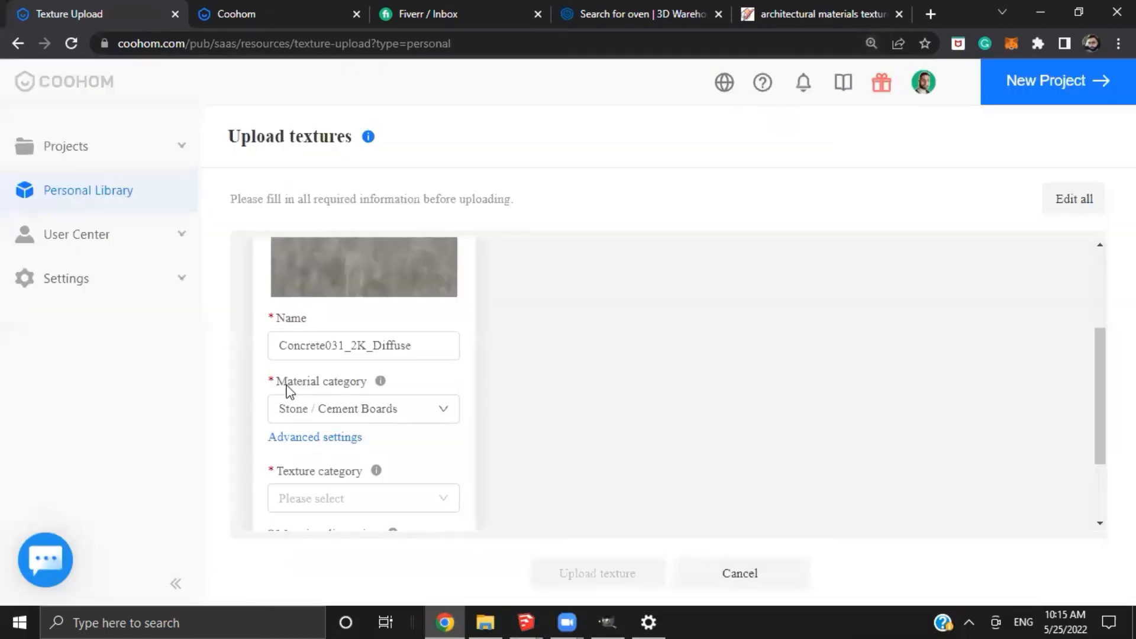
Assign the concrete texture to the Wall Tiles category, set its mapping dimension to 65" × 65", and upload it
click(290, 400)
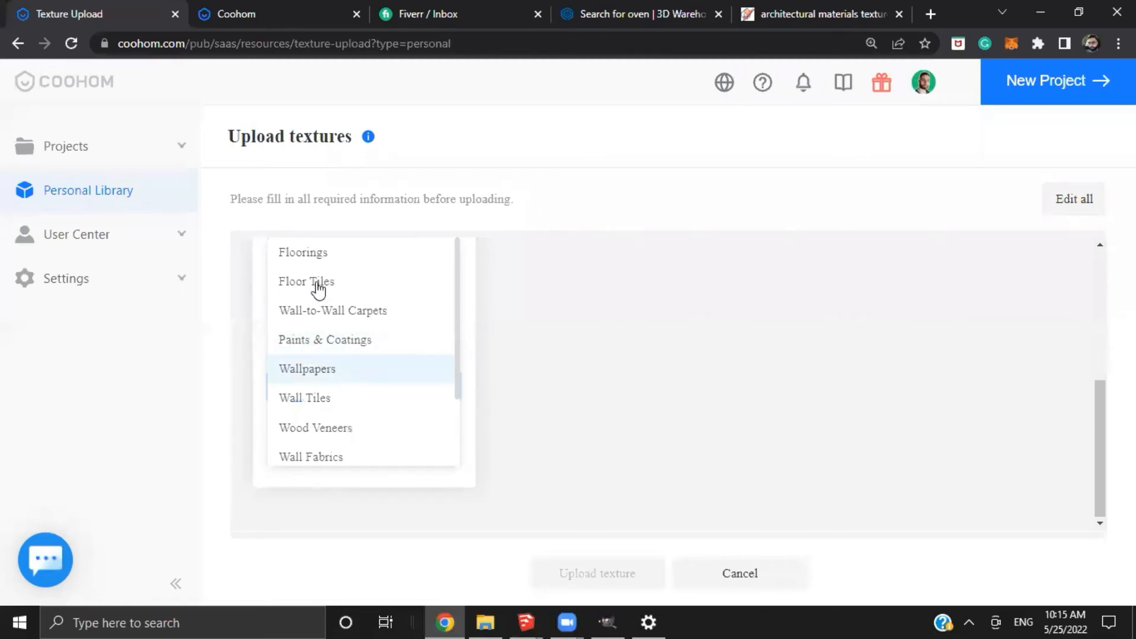
scroll(361, 320, down, 3)
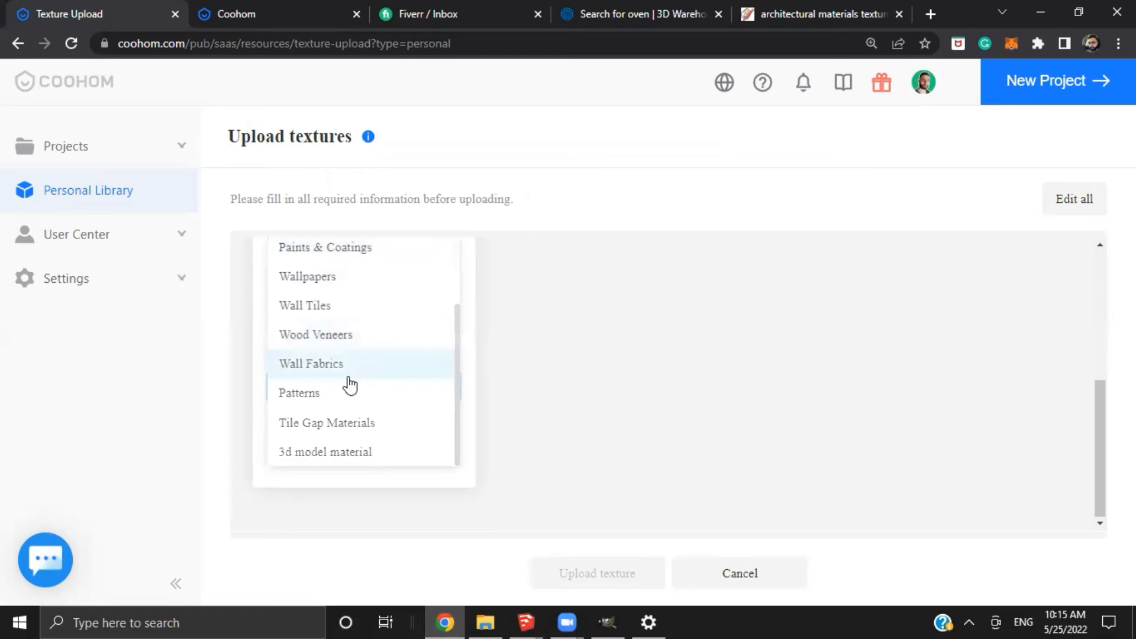
click(326, 306)
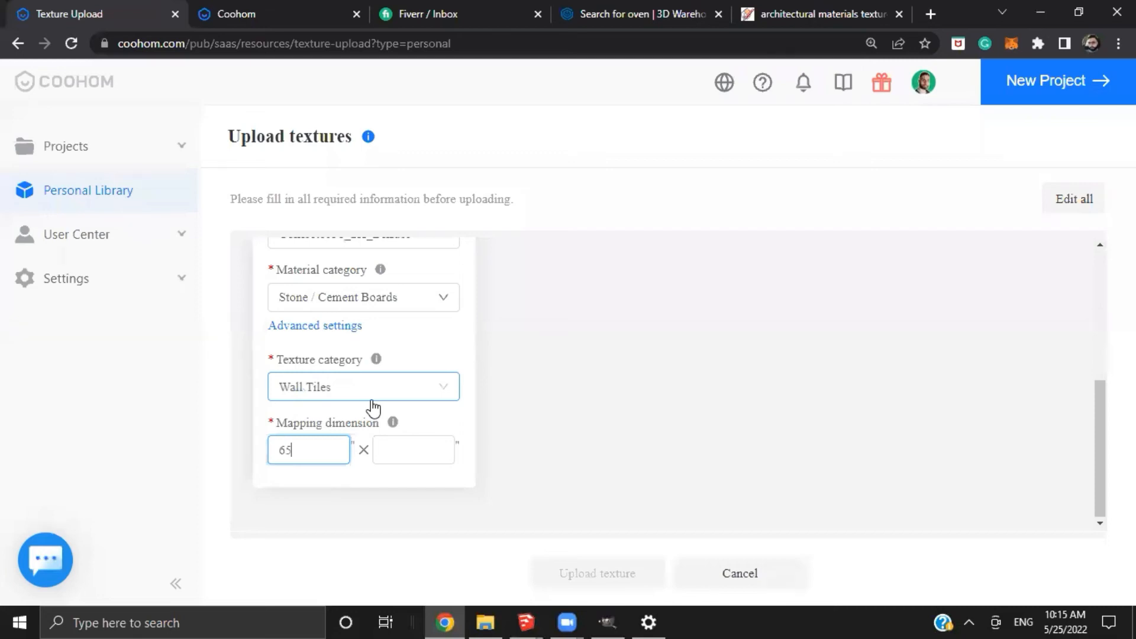
key(Tab)
text(65)
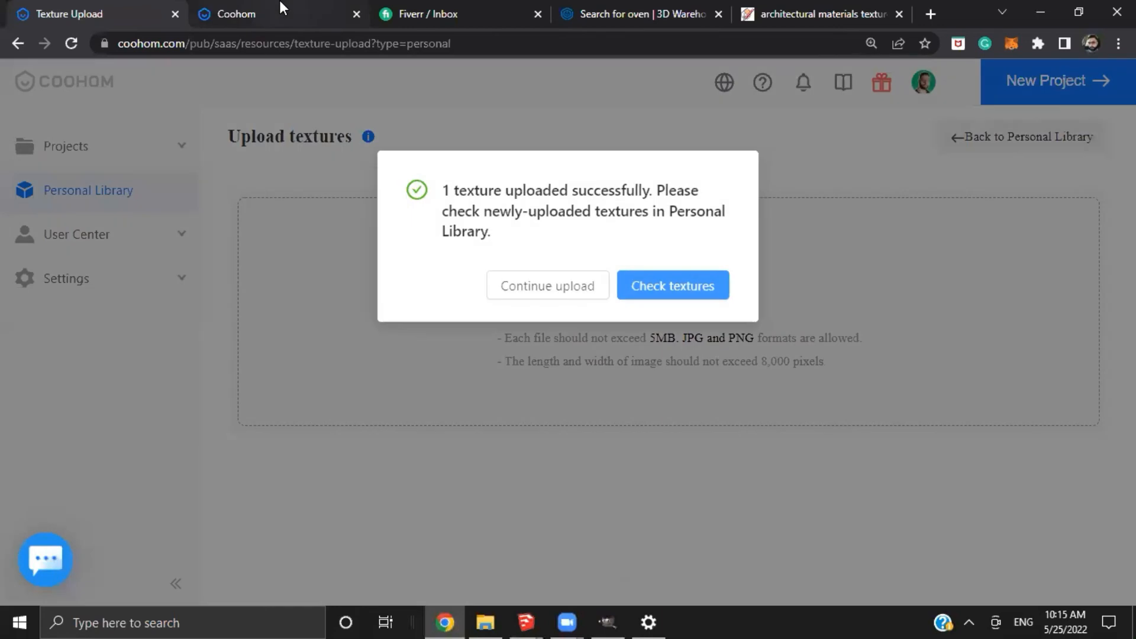
Return to the apartment design and hide the kitchen furniture in the 2D floor plan to expose the walls
click(280, 8)
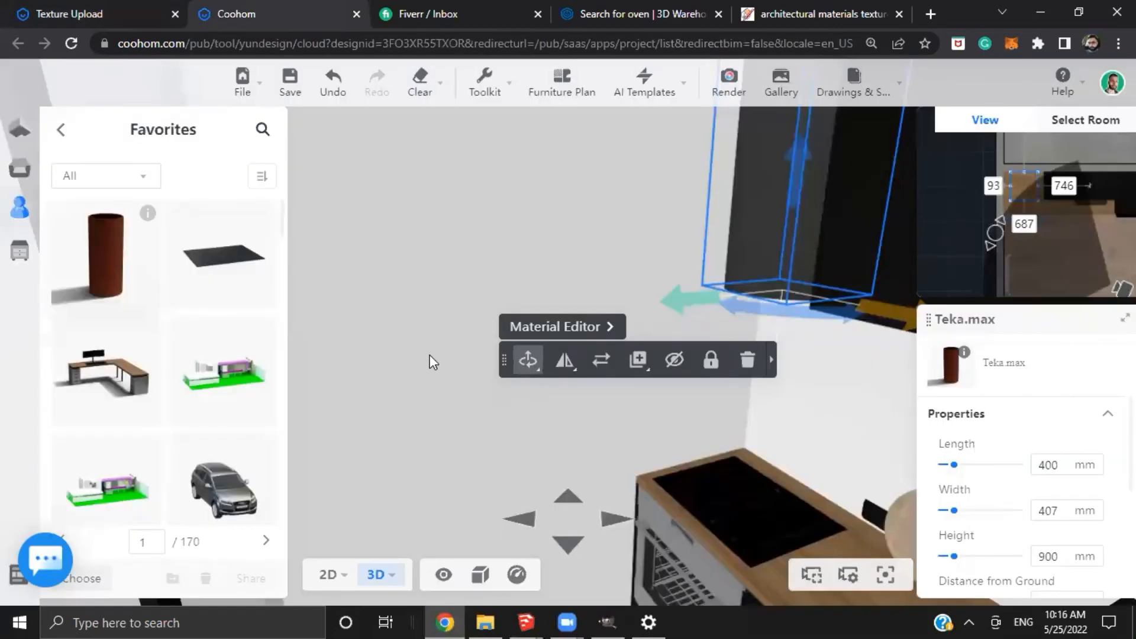
drag(429, 356, 506, 238)
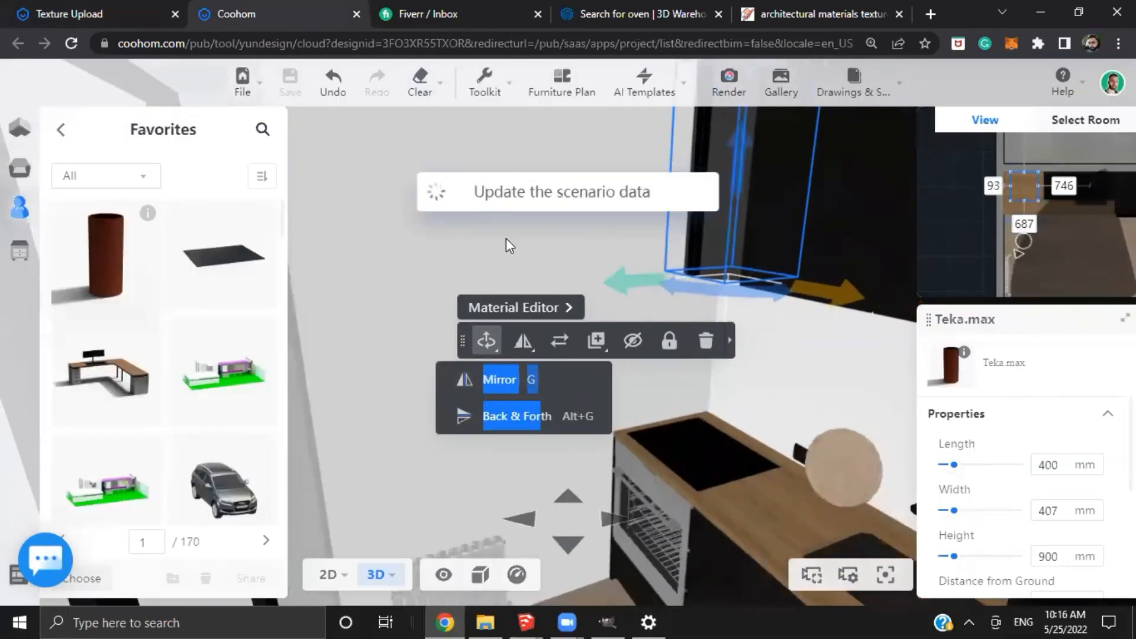
right_click(599, 362)
click(772, 524)
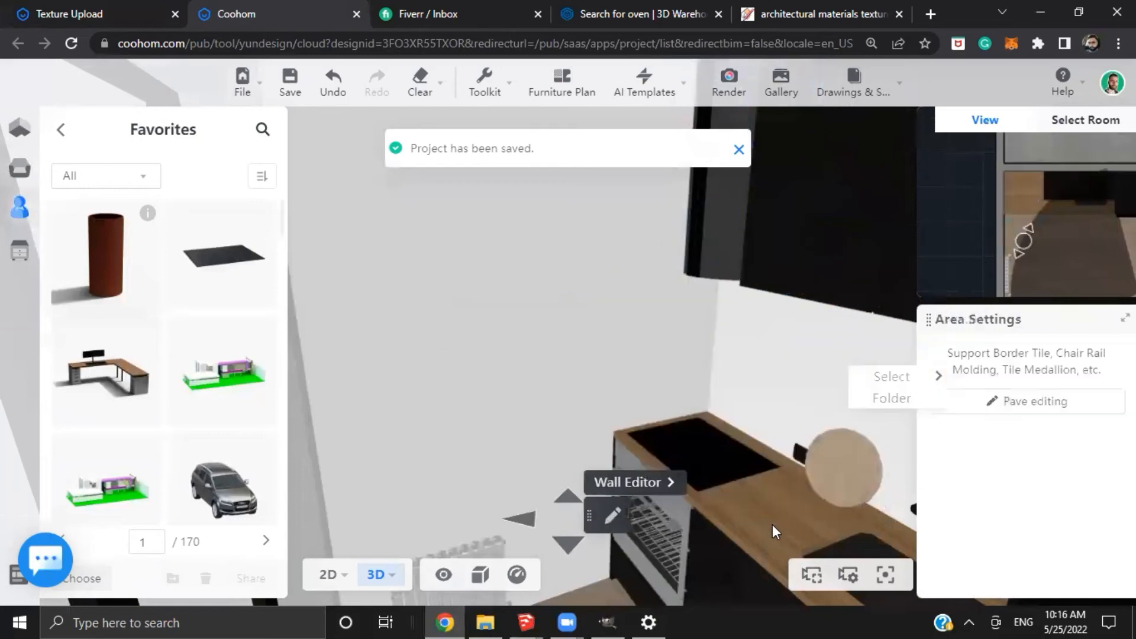
click(789, 471)
drag(580, 343, 520, 322)
drag(485, 365, 508, 402)
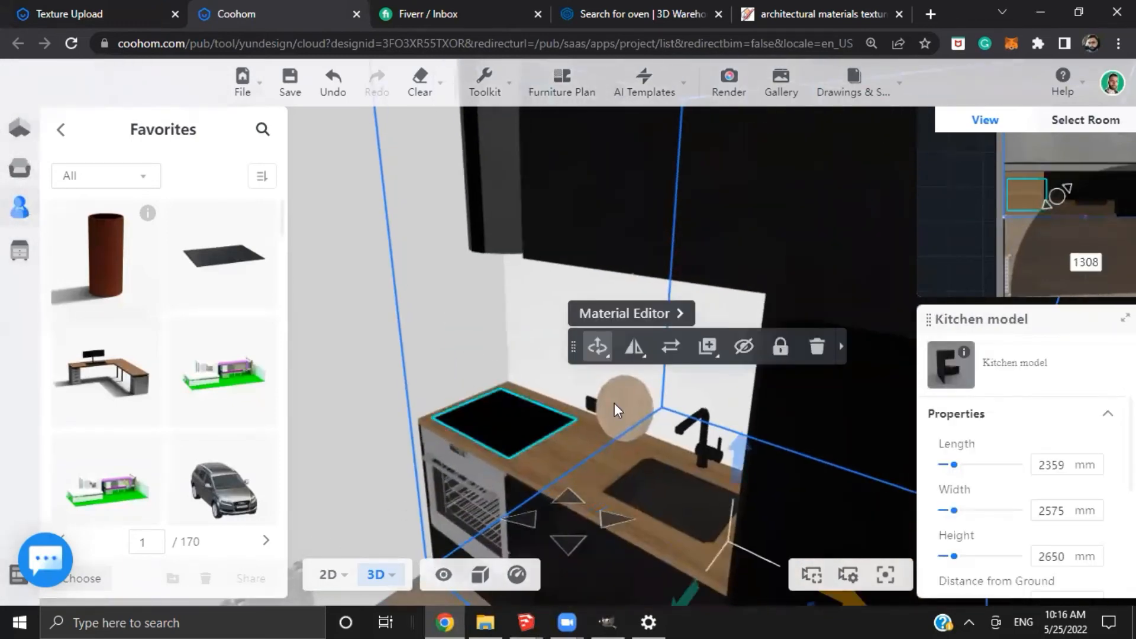
click(536, 410)
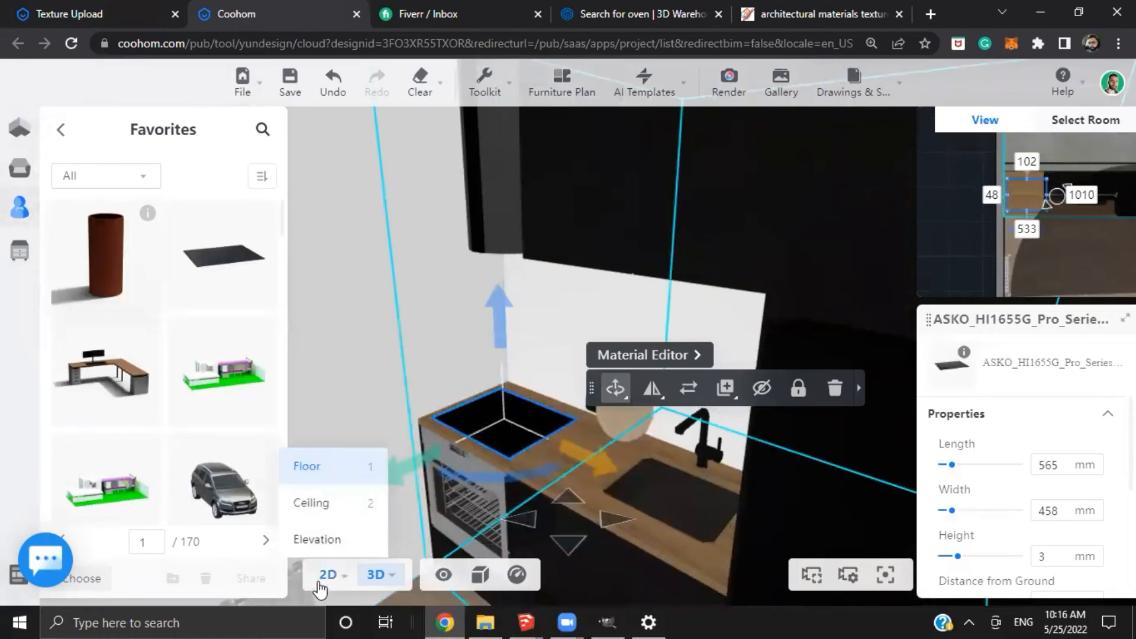
click(318, 583)
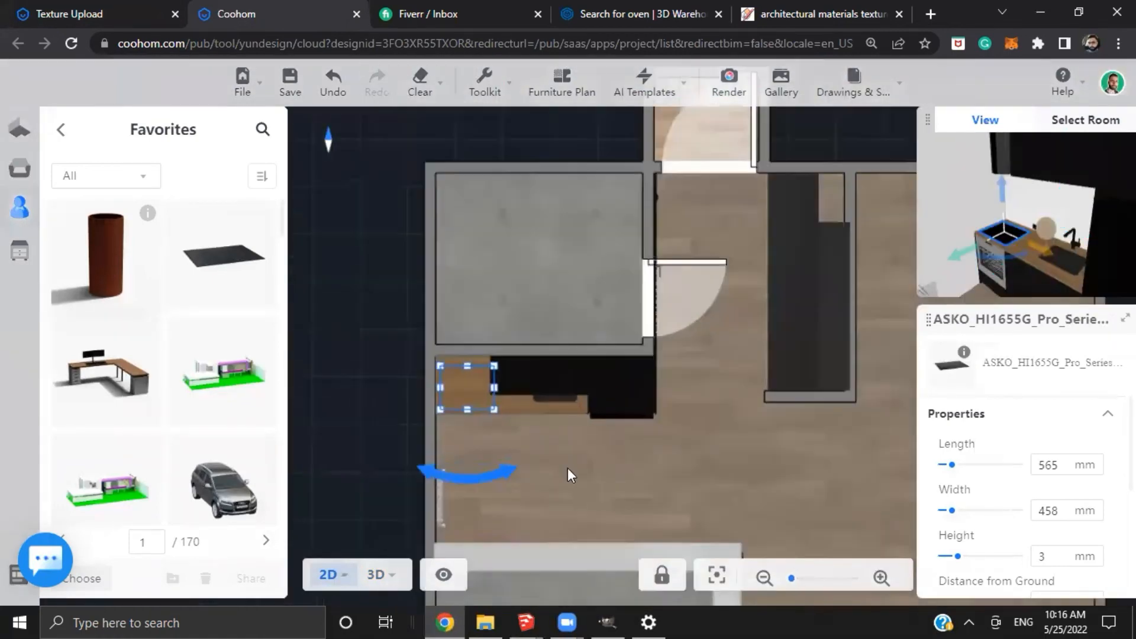
drag(662, 464, 425, 183)
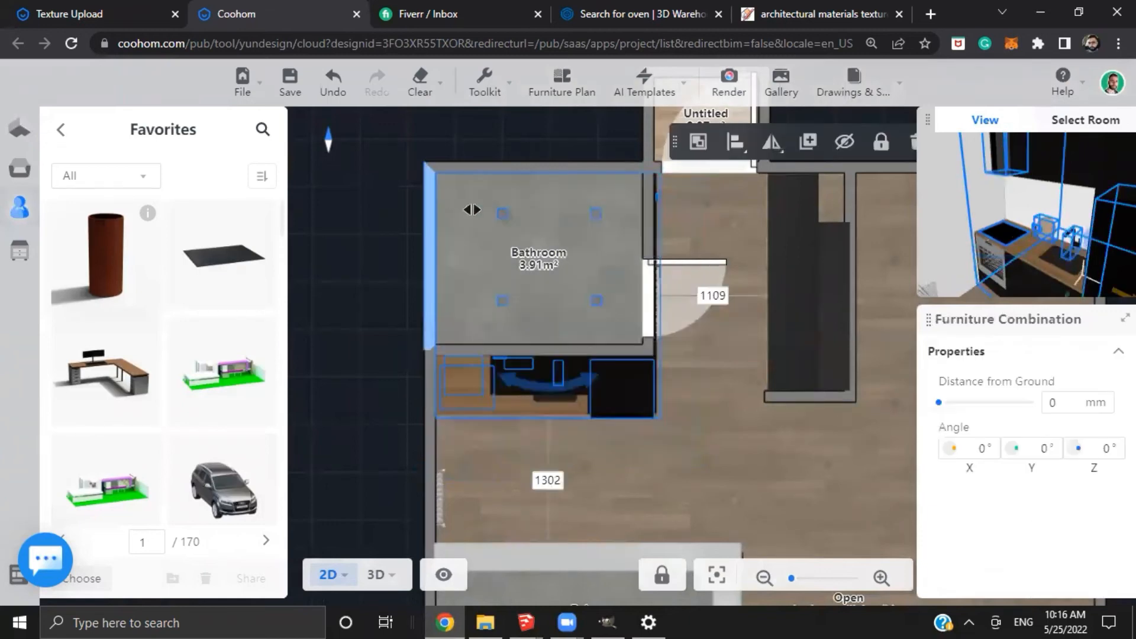
click(838, 152)
Enter the 3D walk view of the emptied kitchen area and open the personal library's favorites overview
mouse_move(392, 582)
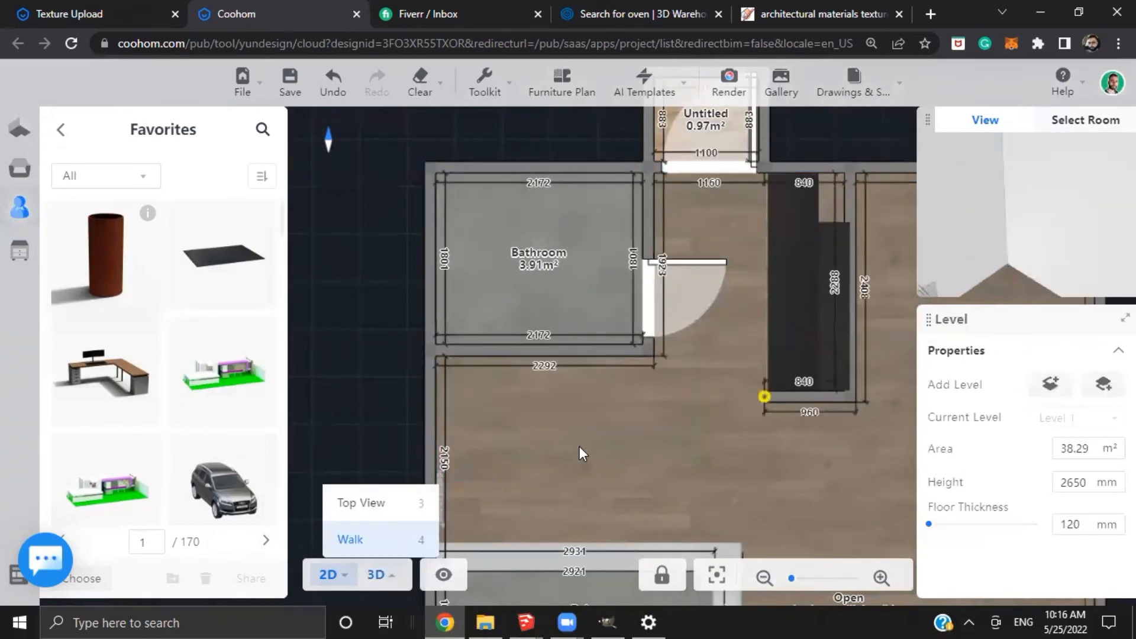
click(358, 536)
click(18, 171)
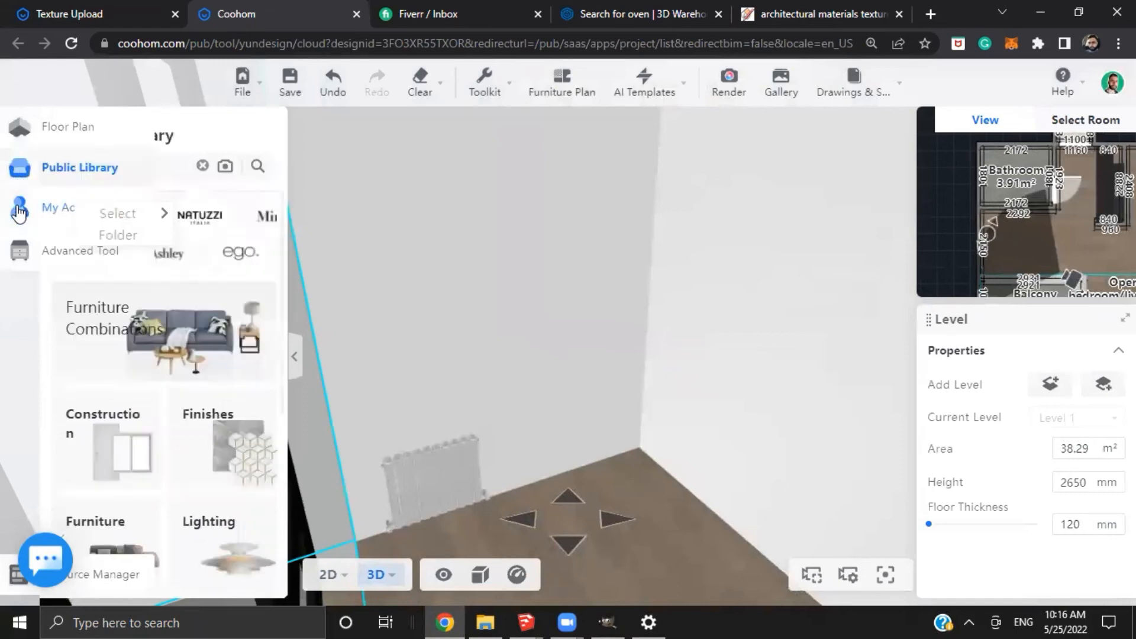
click(21, 209)
key(d)
key(s)
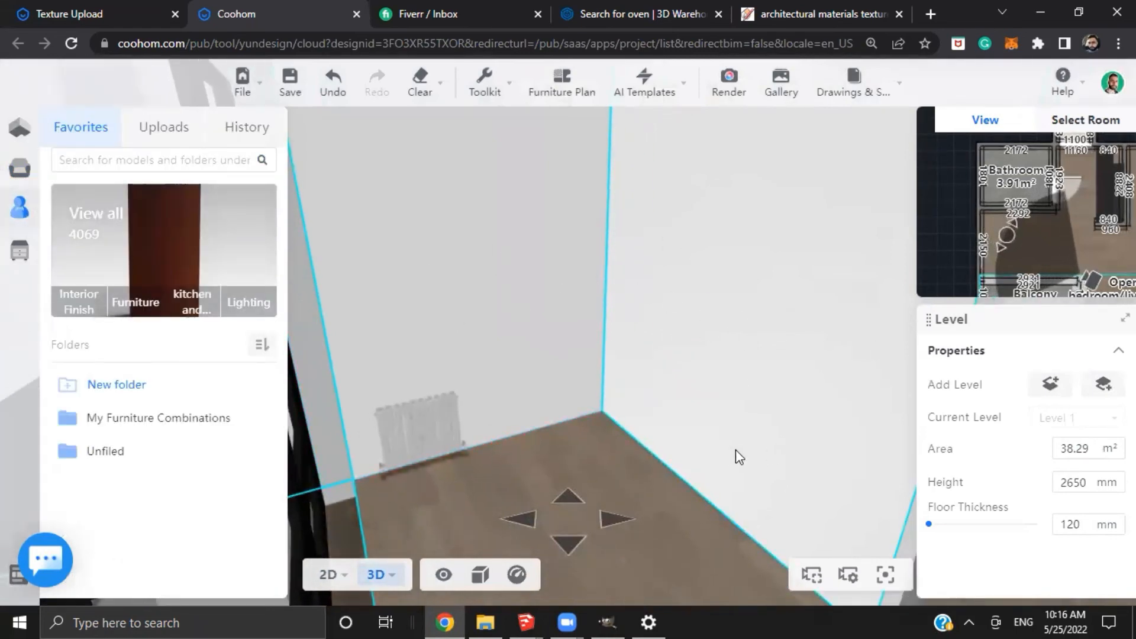
Apply the uploaded concrete texture to the kitchen area's walls beside the radiator and the bathroom
drag(738, 456, 296, 451)
key(a)
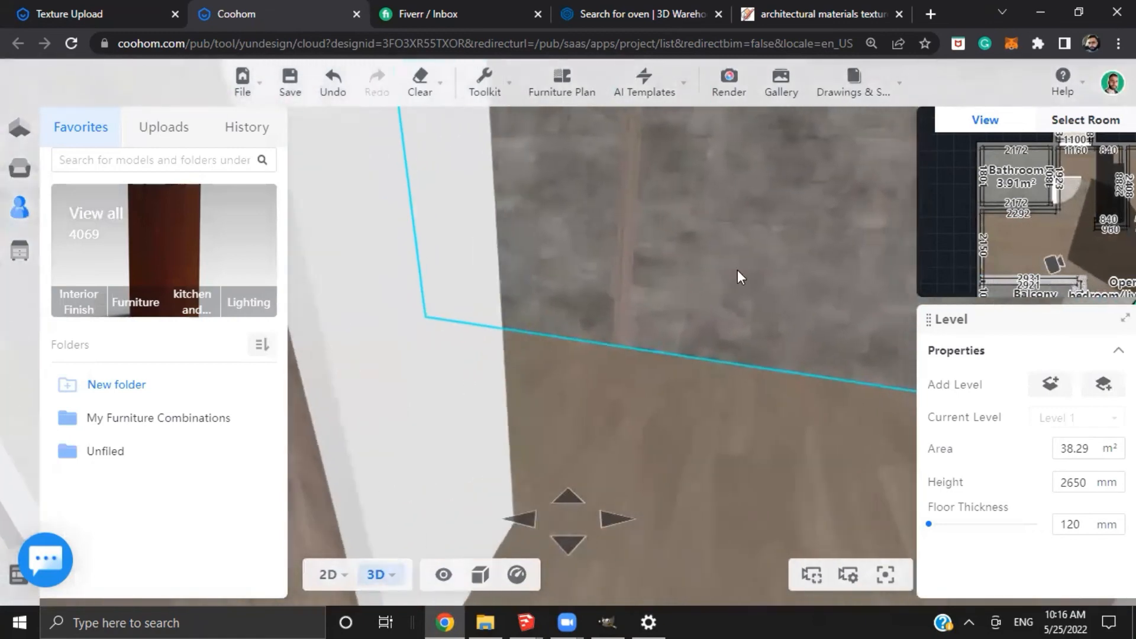
key(d)
key(w)
drag(594, 297, 893, 291)
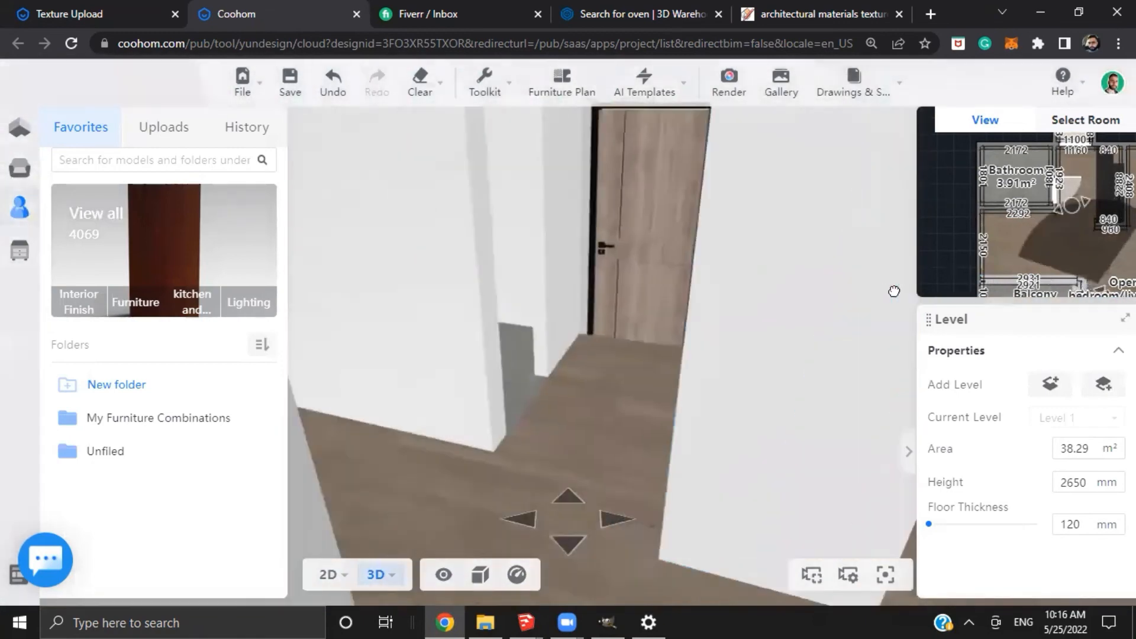
drag(391, 296, 598, 322)
click(169, 129)
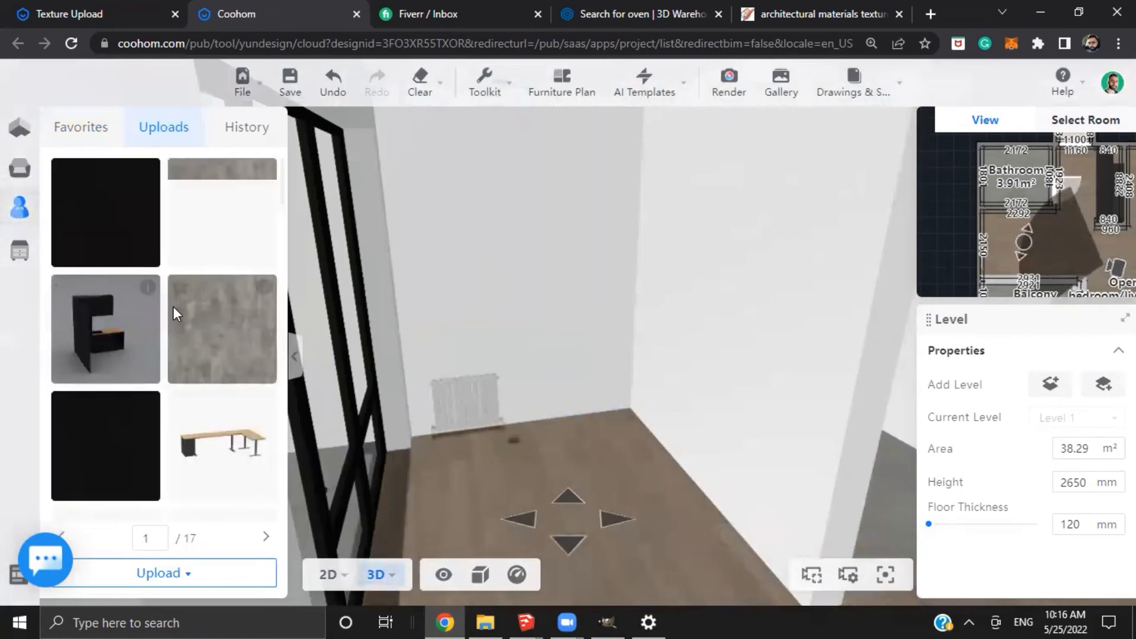
drag(188, 327, 654, 409)
drag(199, 317, 714, 327)
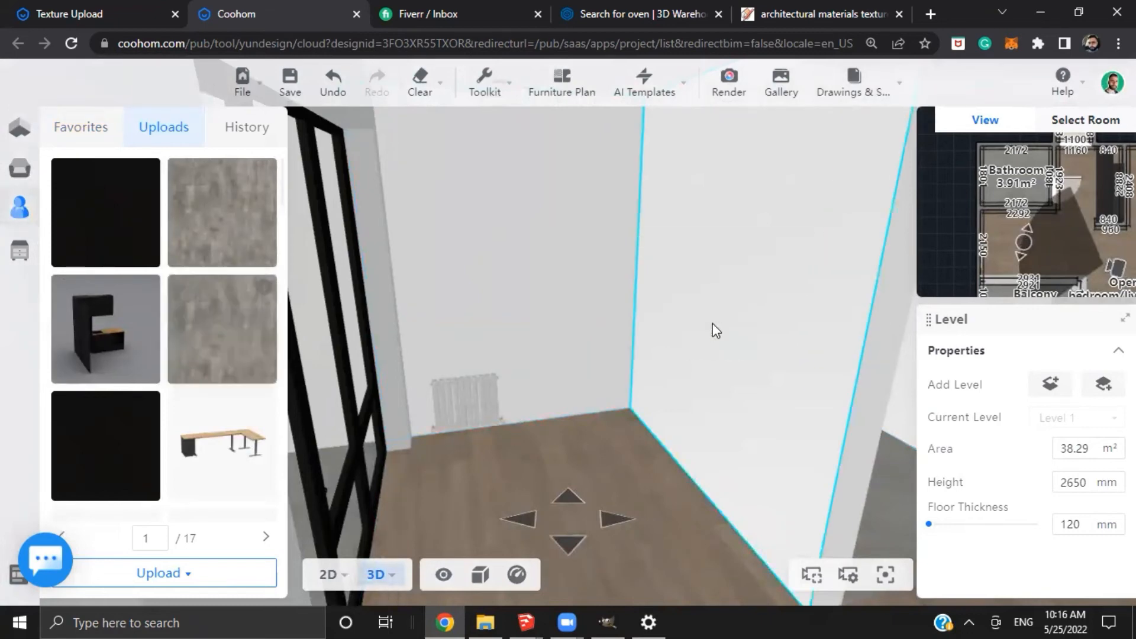
Move the 3D viewpoint around the concrete walls and open the Front View render setup
drag(620, 452, 973, 540)
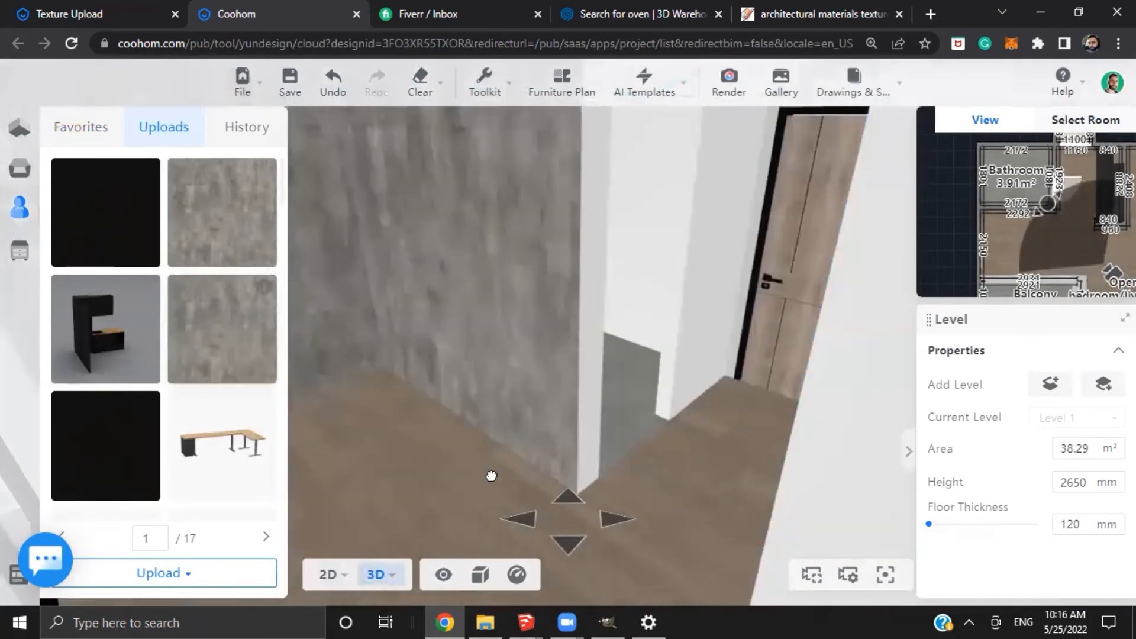
drag(491, 477, 899, 452)
drag(453, 479, 742, 433)
drag(498, 440, 867, 405)
drag(413, 405, 687, 497)
key(w)
key(s)
key(s)
key(s)
key(w)
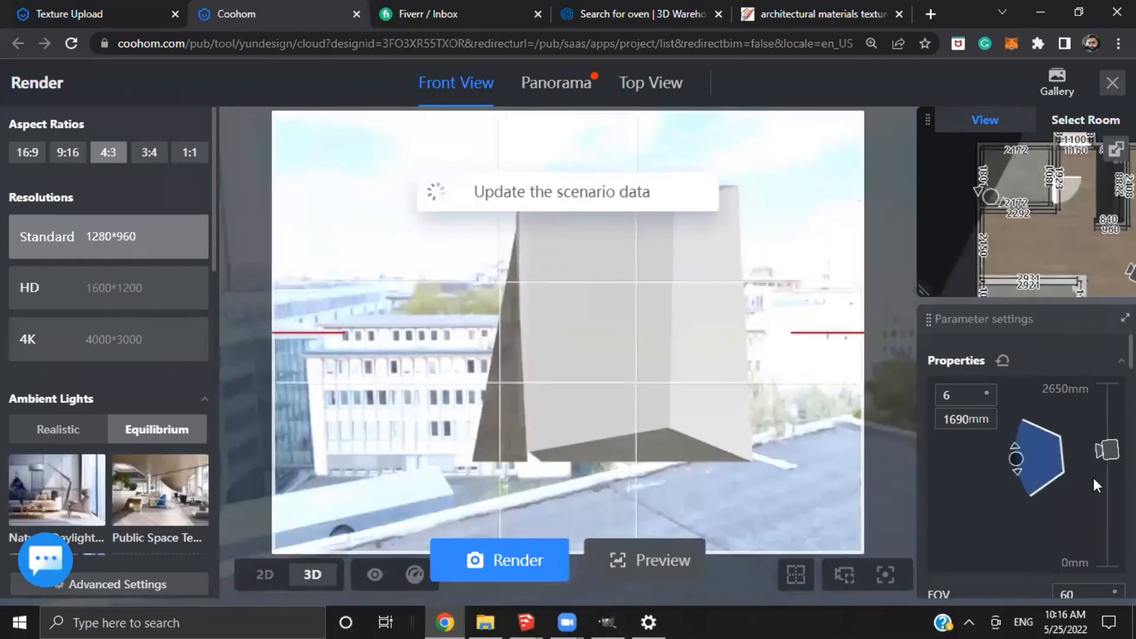
Set the render camera's FOV to 30° and aim the camera at the concrete wall
scroll(1079, 470, down, 1)
scroll(1077, 476, down, 3)
drag(995, 366, 923, 370)
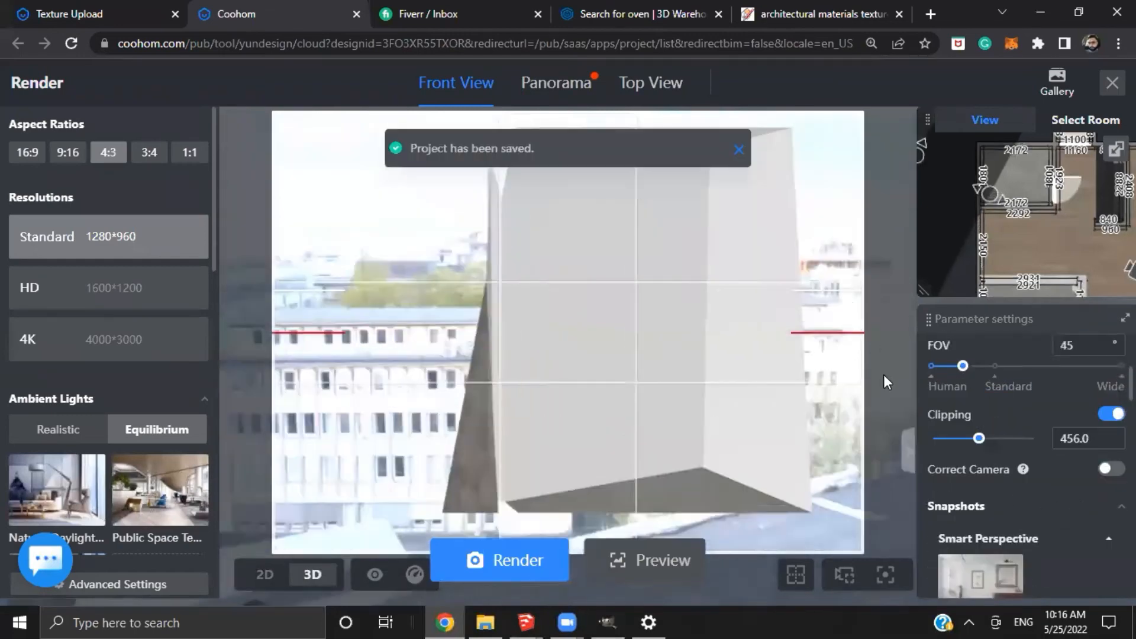
drag(799, 402, 666, 387)
mouse_move(1027, 176)
mouse_down()
mouse_move(1064, 258)
mouse_move(1091, 232)
mouse_up()
mouse_move(697, 332)
mouse_down()
mouse_move(562, 329)
mouse_move(697, 317)
mouse_move(669, 314)
mouse_move(628, 334)
mouse_up()
key(a)
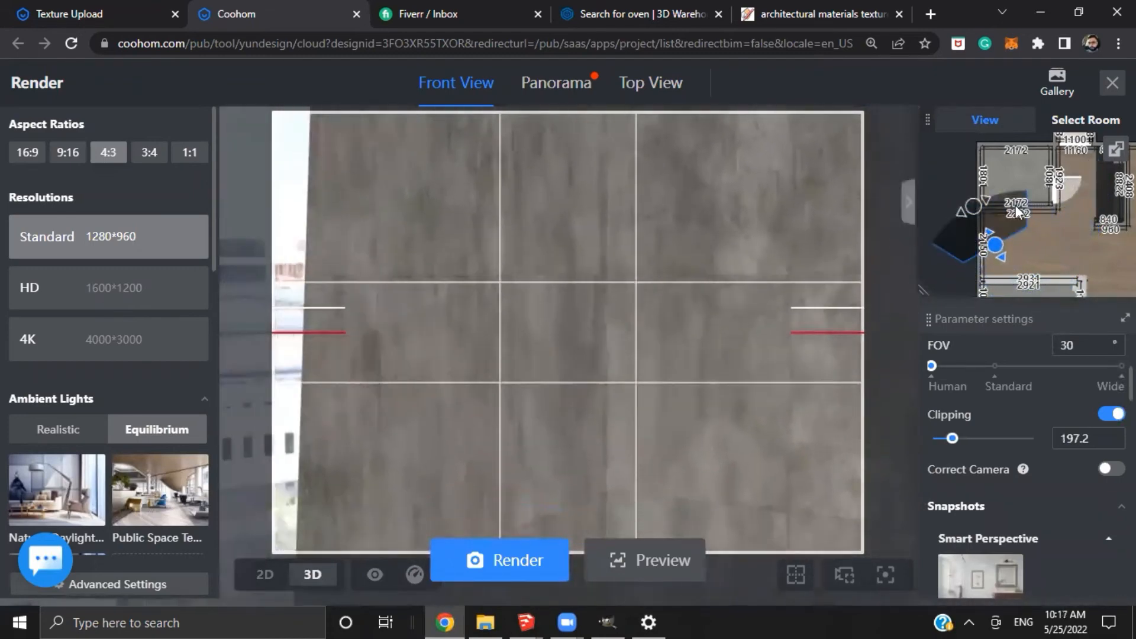
Reposition the render camera in the mini floor plan so the concrete wall fills the whole frame
scroll(1013, 214, up, 3)
drag(1065, 262, 1067, 196)
drag(997, 190, 1009, 211)
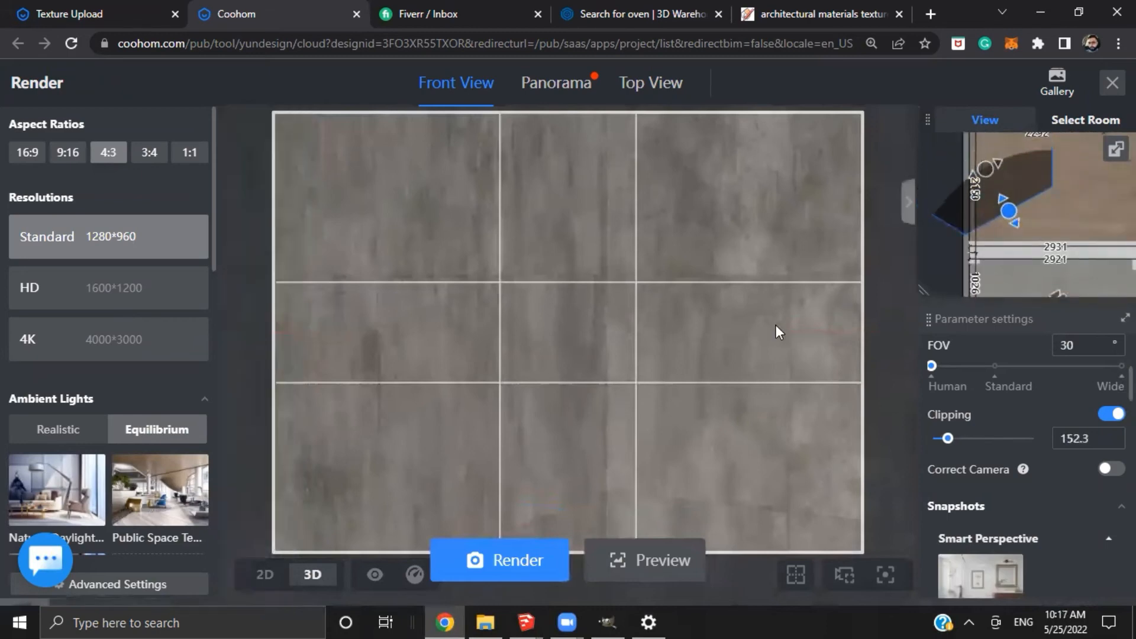
key(d)
key(s)
key(a)
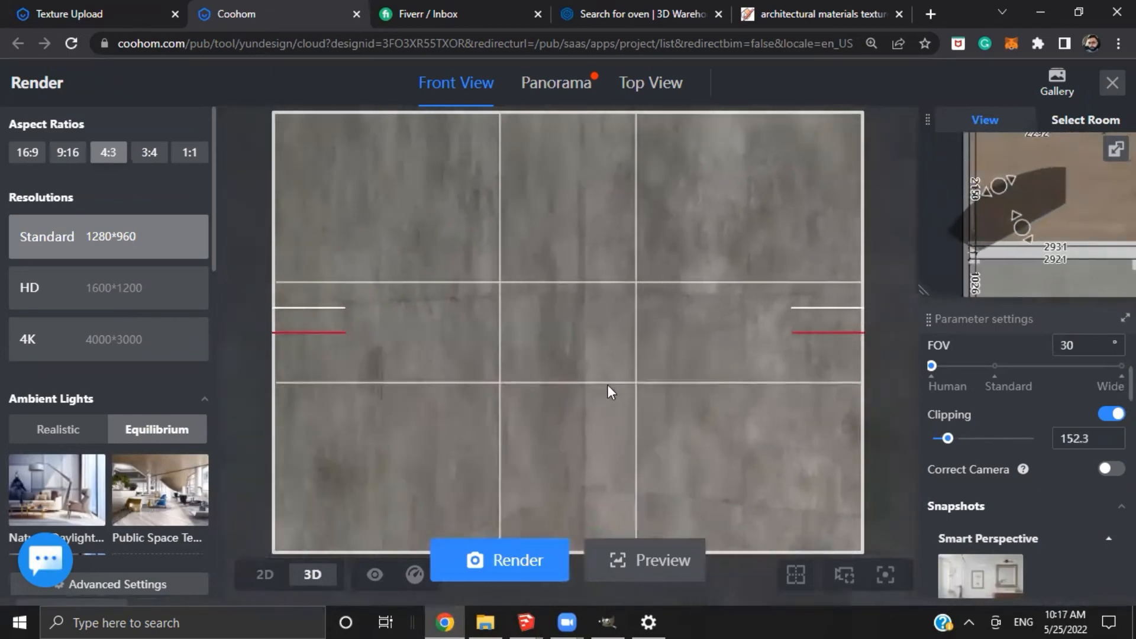
key(d)
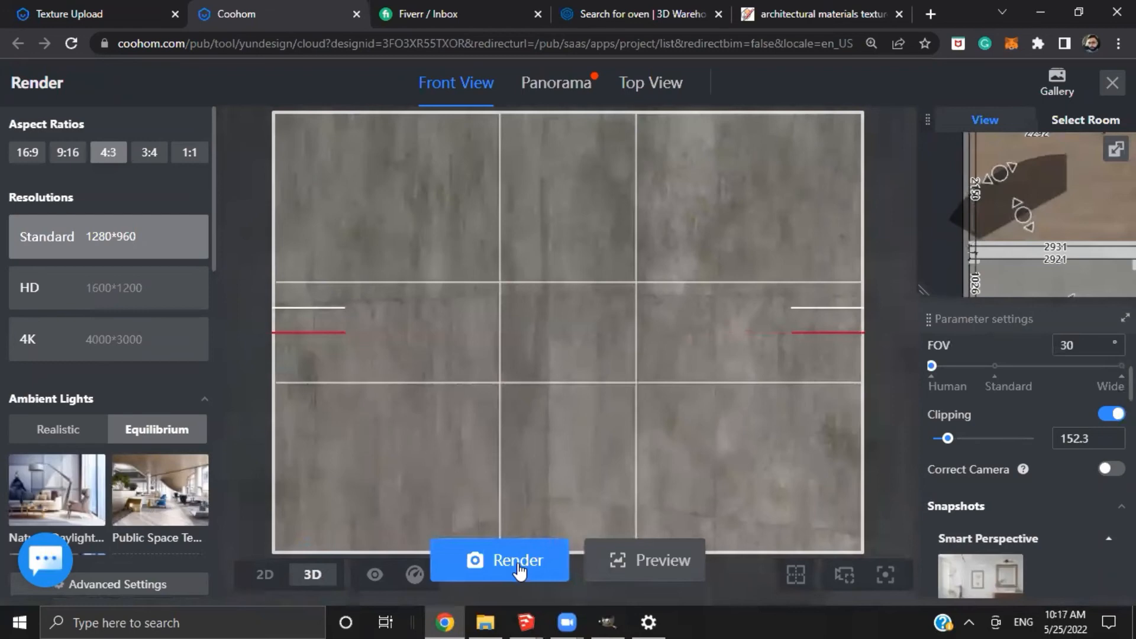
Start a Standard 1280*960 render of the concrete wall, accepting the extra rendering time for specular reflection
click(519, 571)
scroll(108, 446, down, 4)
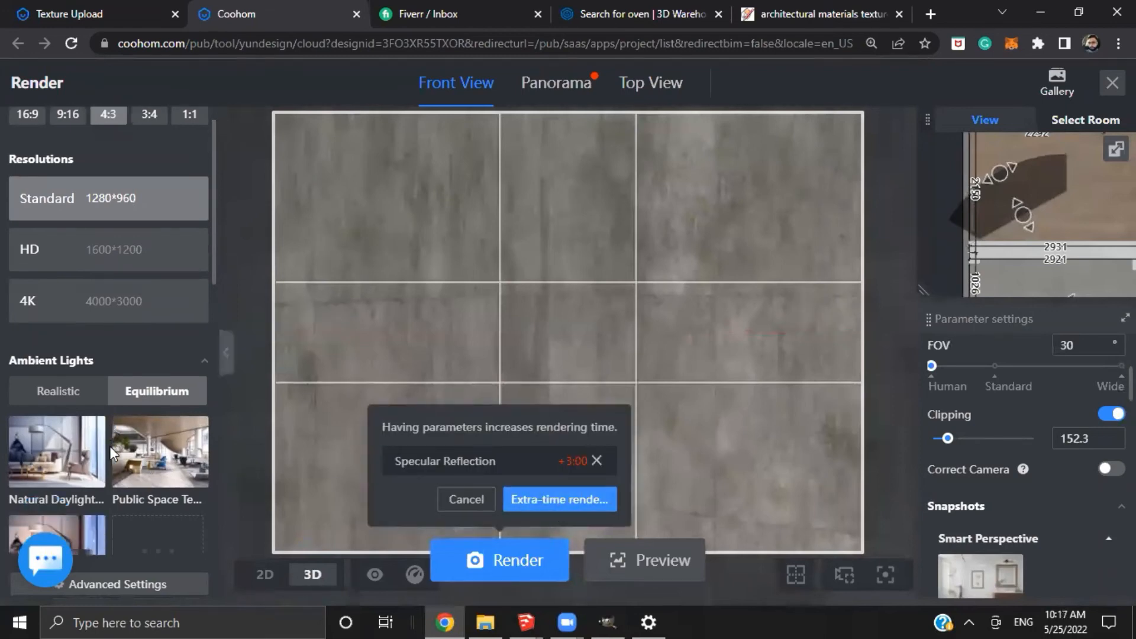
click(177, 585)
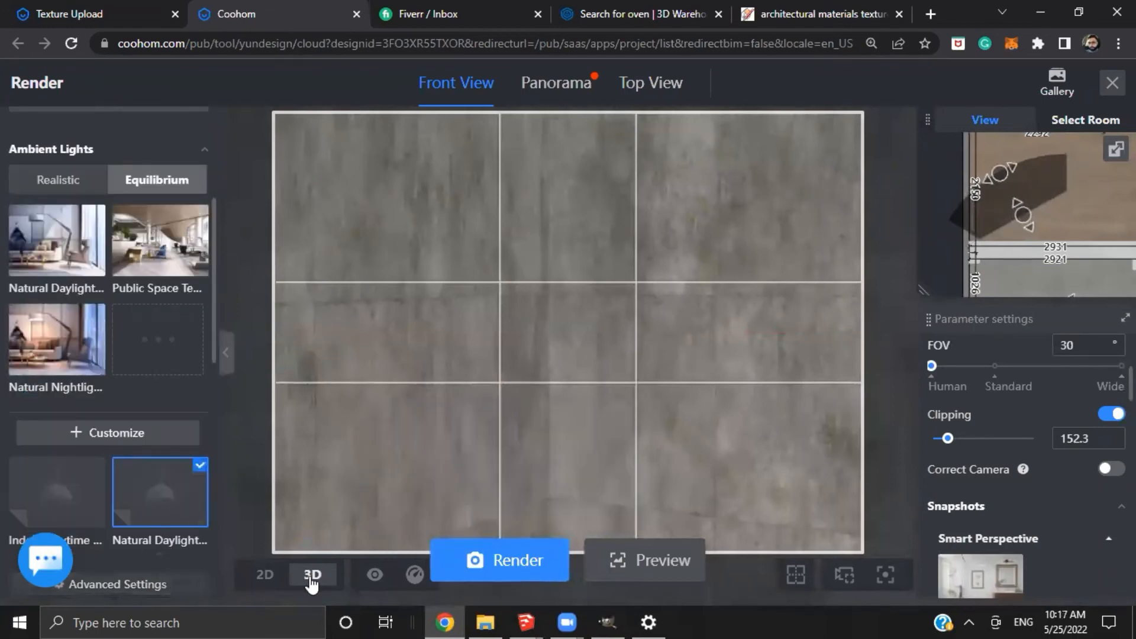
click(473, 559)
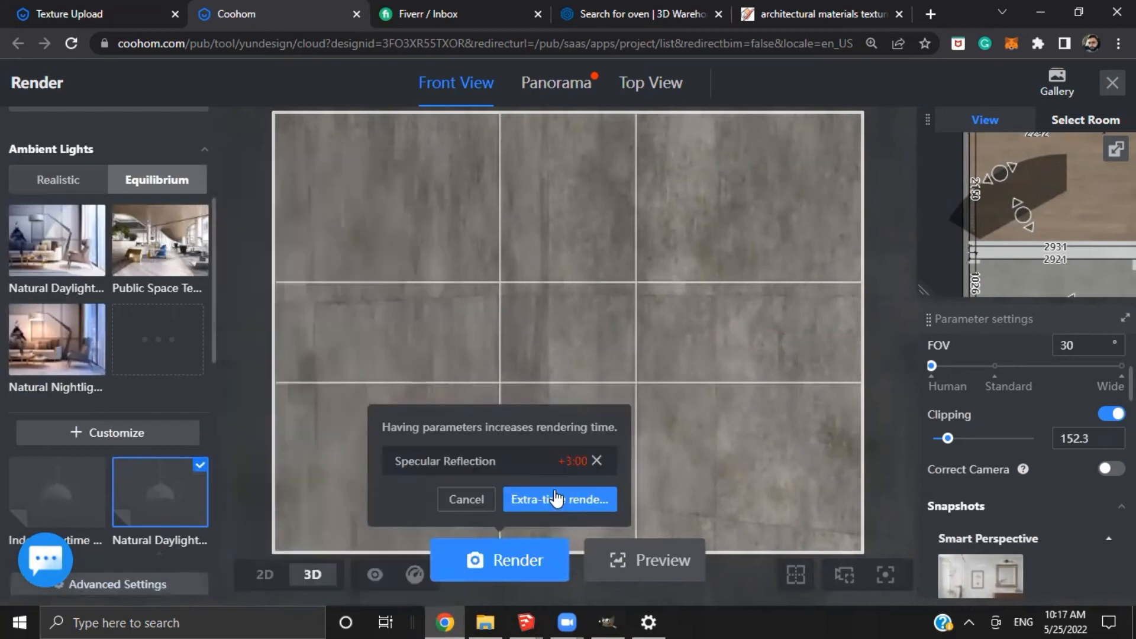
click(538, 499)
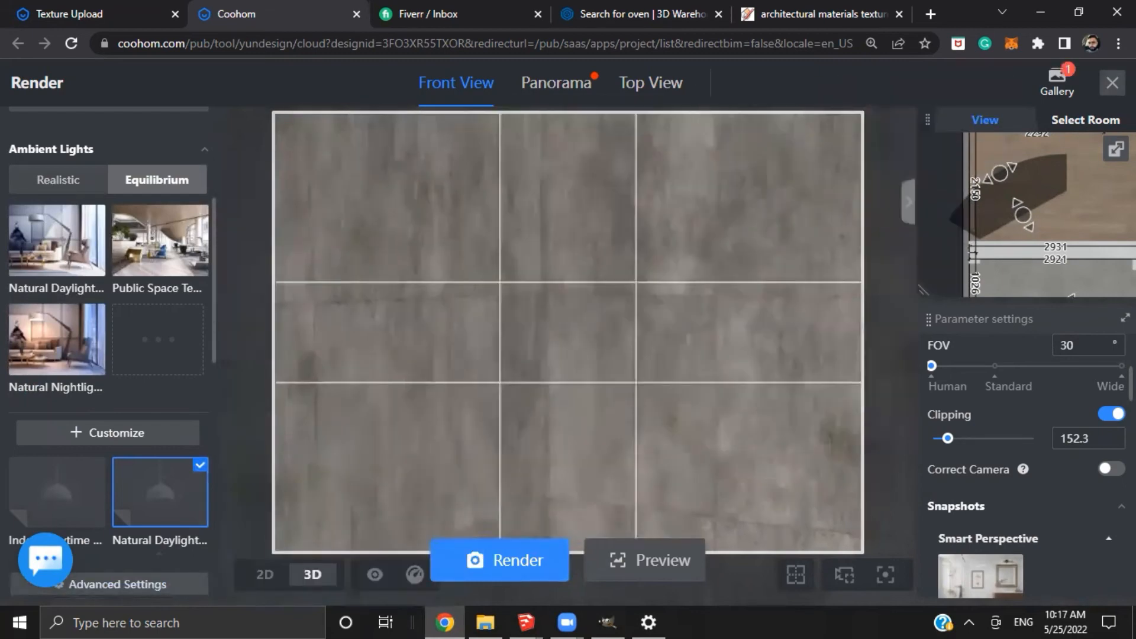
Leave the render setup and show the hidden products again in the 2D floor plan
key(Escape)
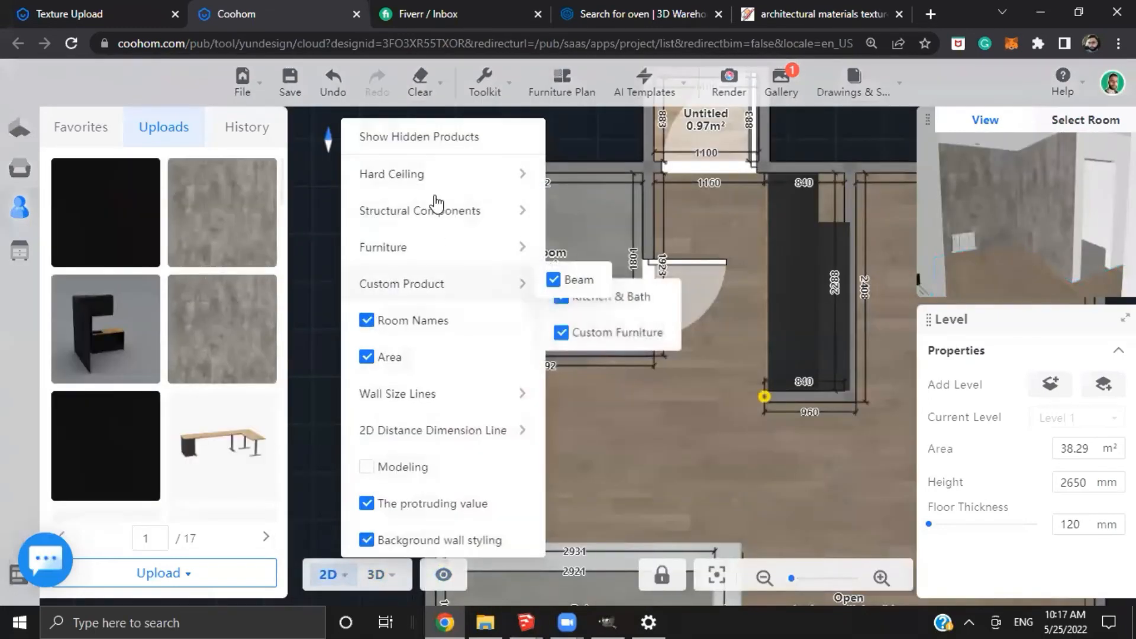
drag(689, 436, 554, 365)
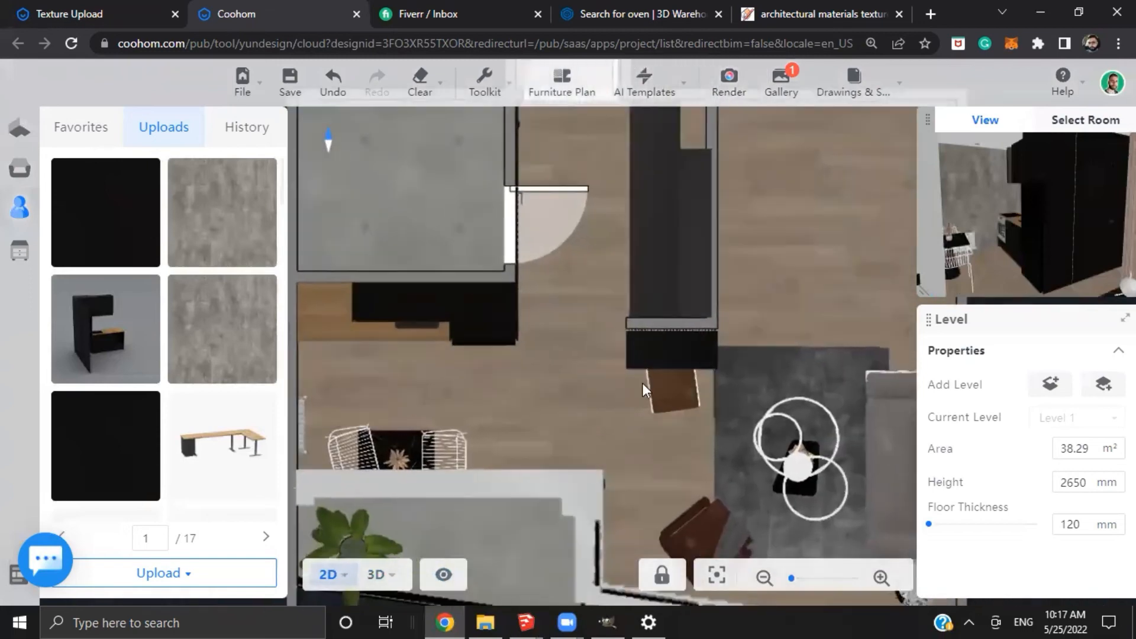
Hide the black desk with its brown chair, the living-room furniture group and the dining table set in the floor plan
click(659, 372)
click(755, 449)
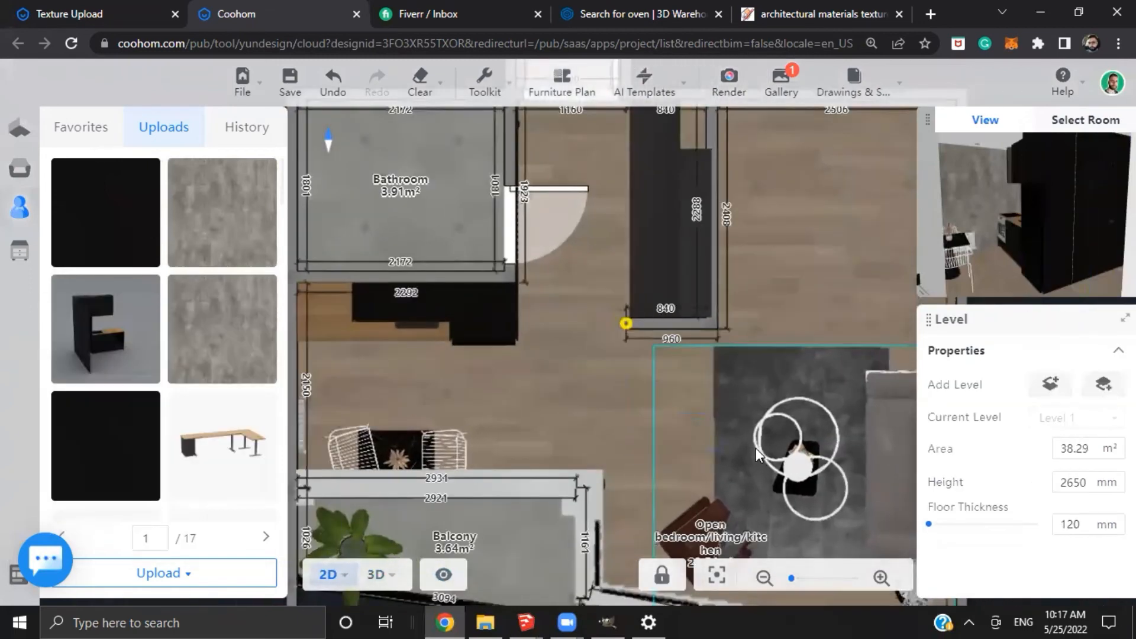
click(755, 448)
click(516, 402)
click(401, 439)
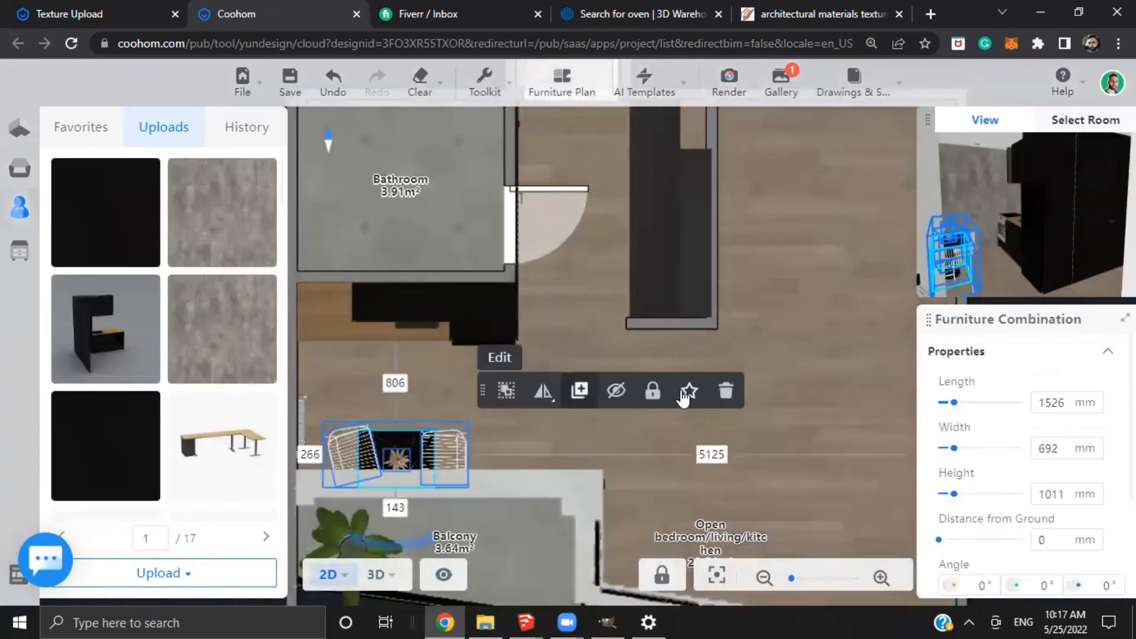
click(632, 391)
Hide the potted plant on the balcony in the 3D walk view
click(356, 527)
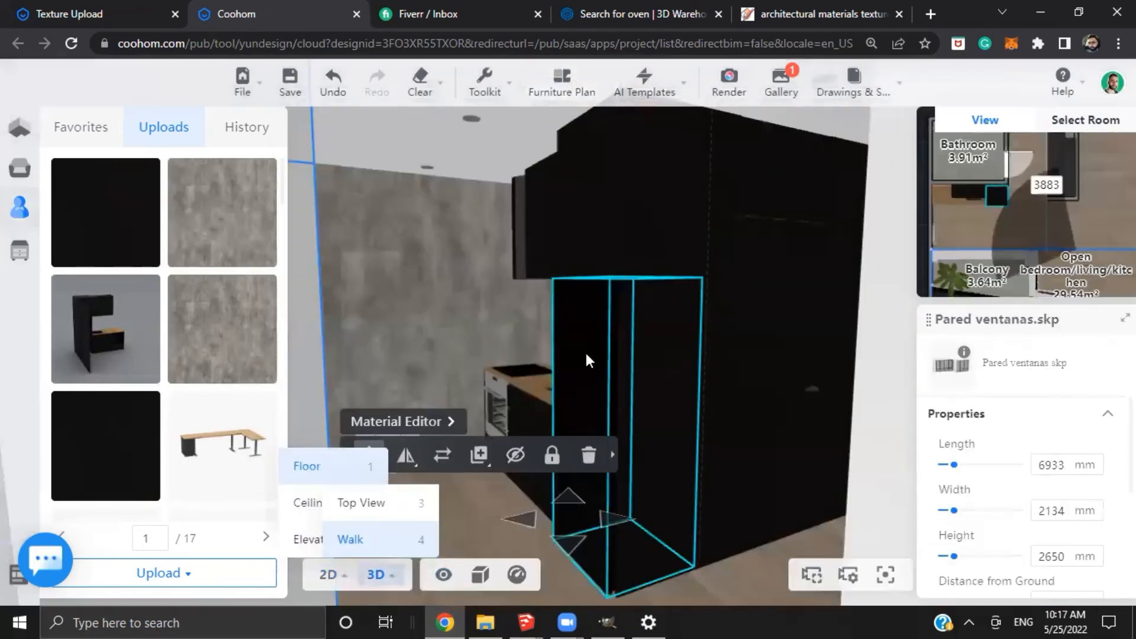
drag(617, 357, 558, 466)
scroll(512, 446, up, 2)
click(557, 466)
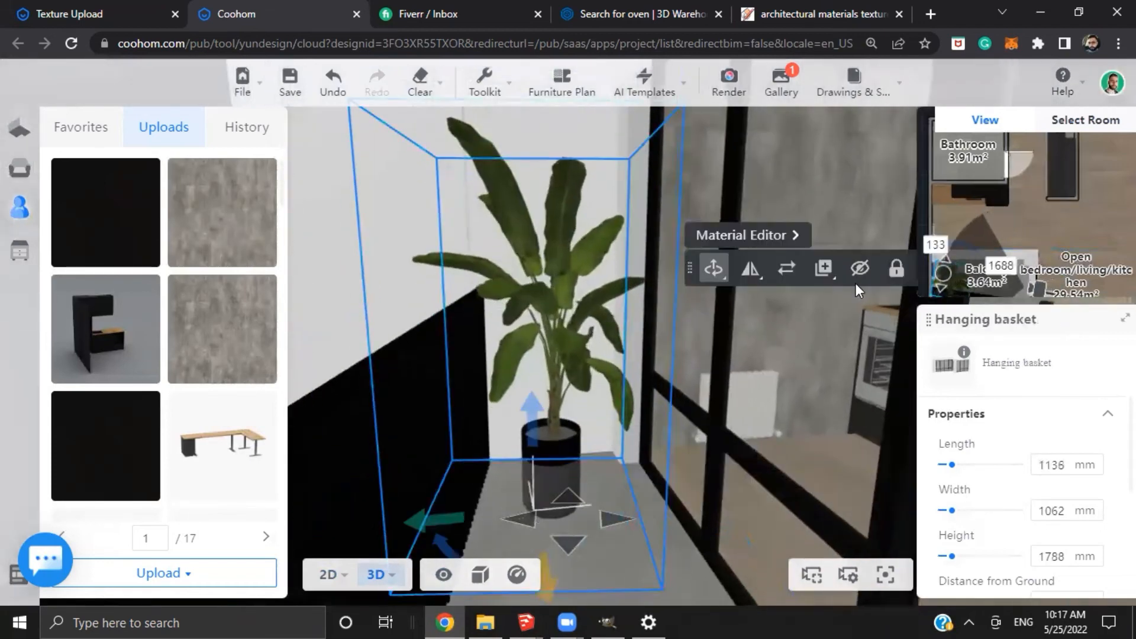
click(856, 267)
drag(581, 308, 492, 291)
scroll(509, 294, down, 3)
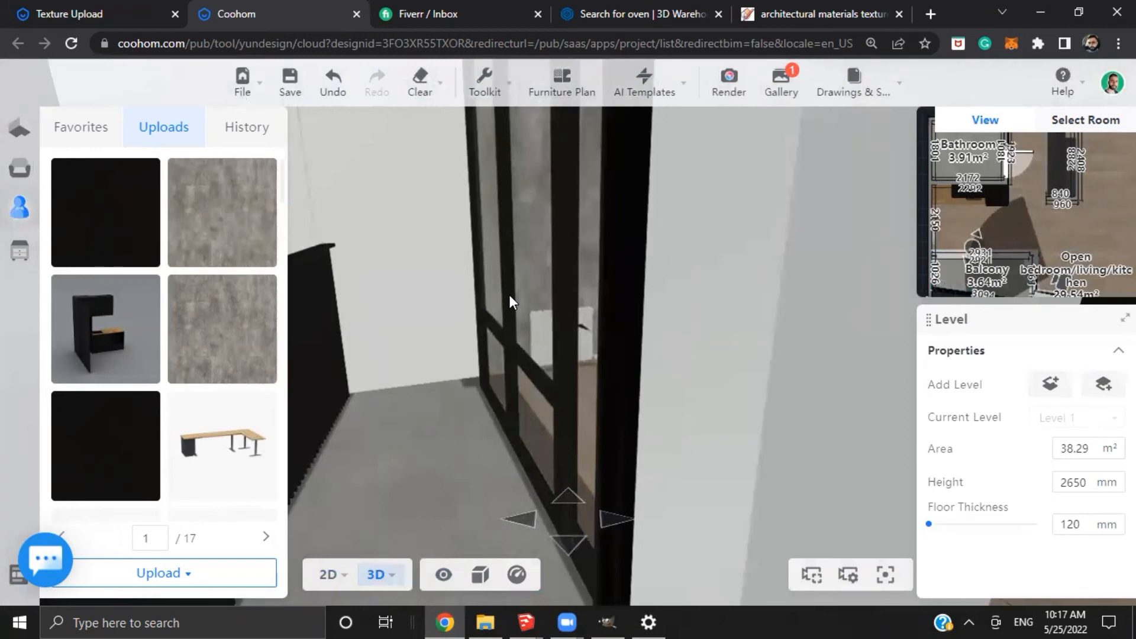
drag(682, 304, 470, 271)
Check the concrete wall render's status in the render gallery and view the dark interior render
mouse_move(648, 138)
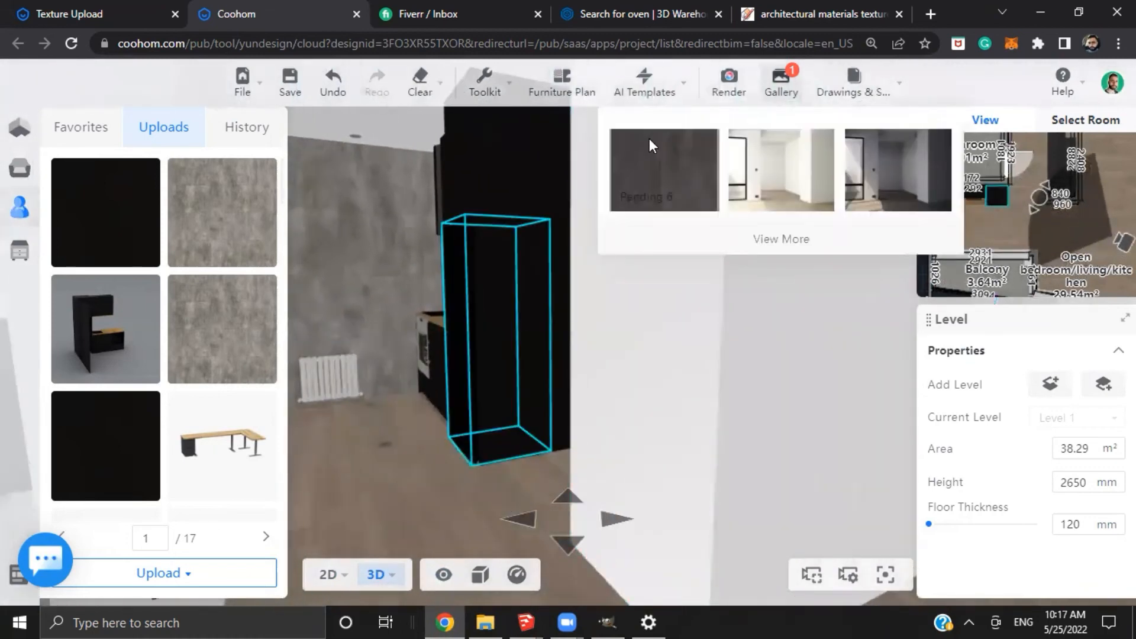
mouse_move(672, 204)
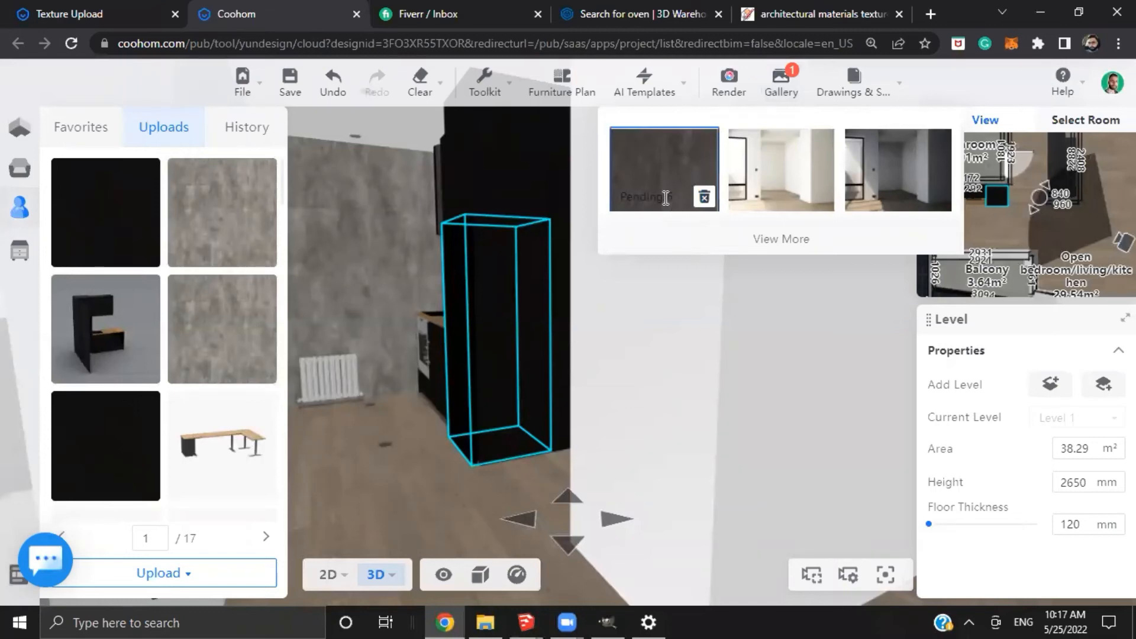
click(669, 192)
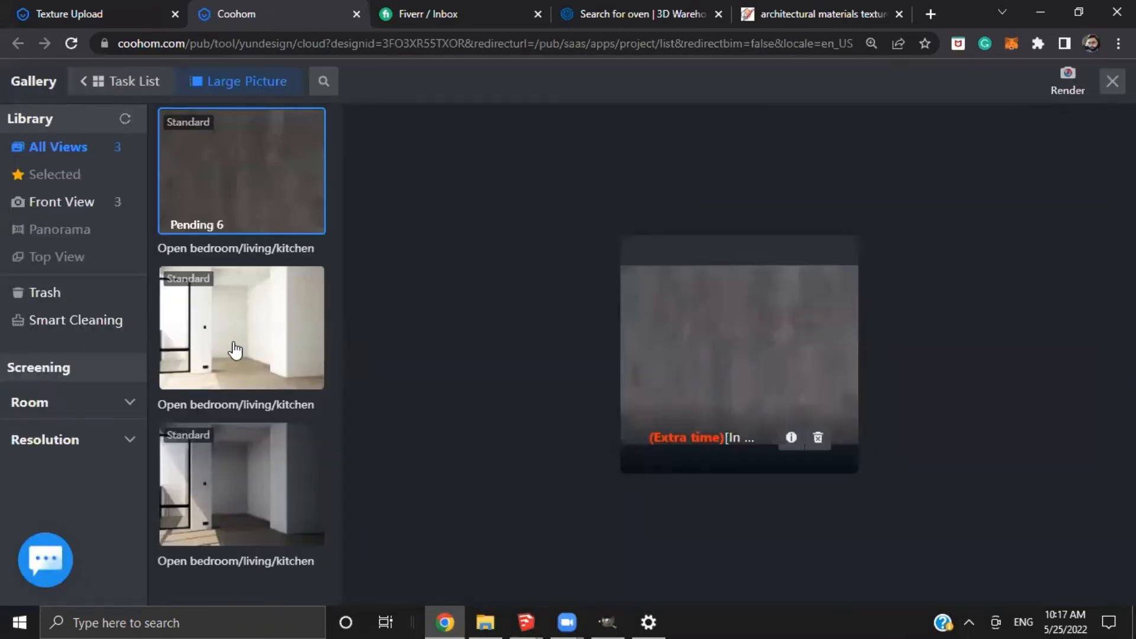
click(280, 513)
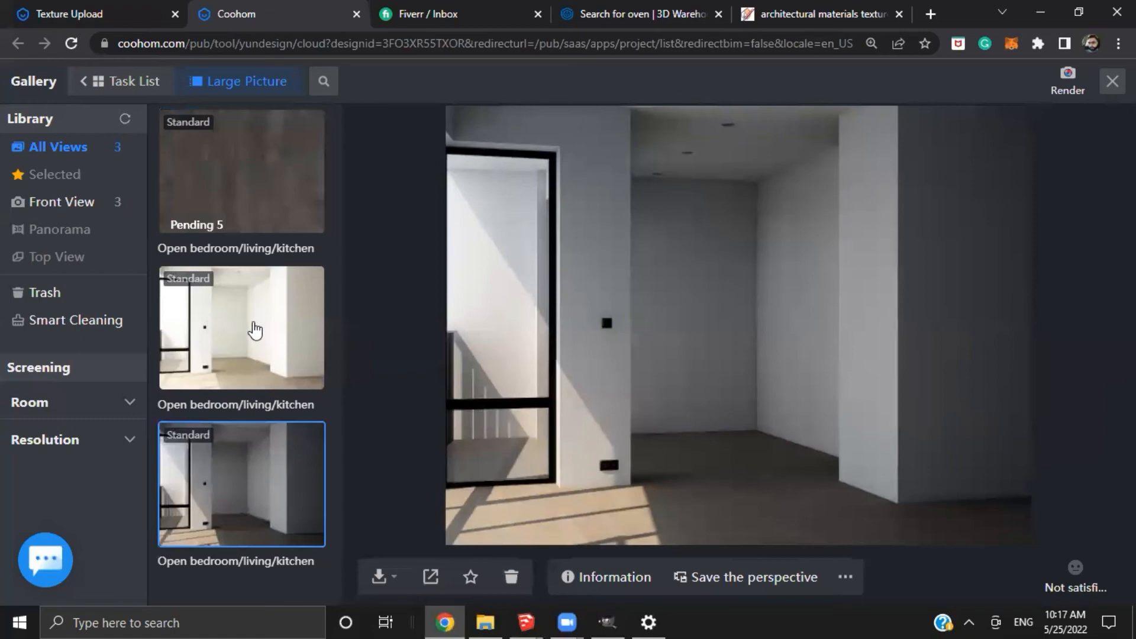
click(1112, 82)
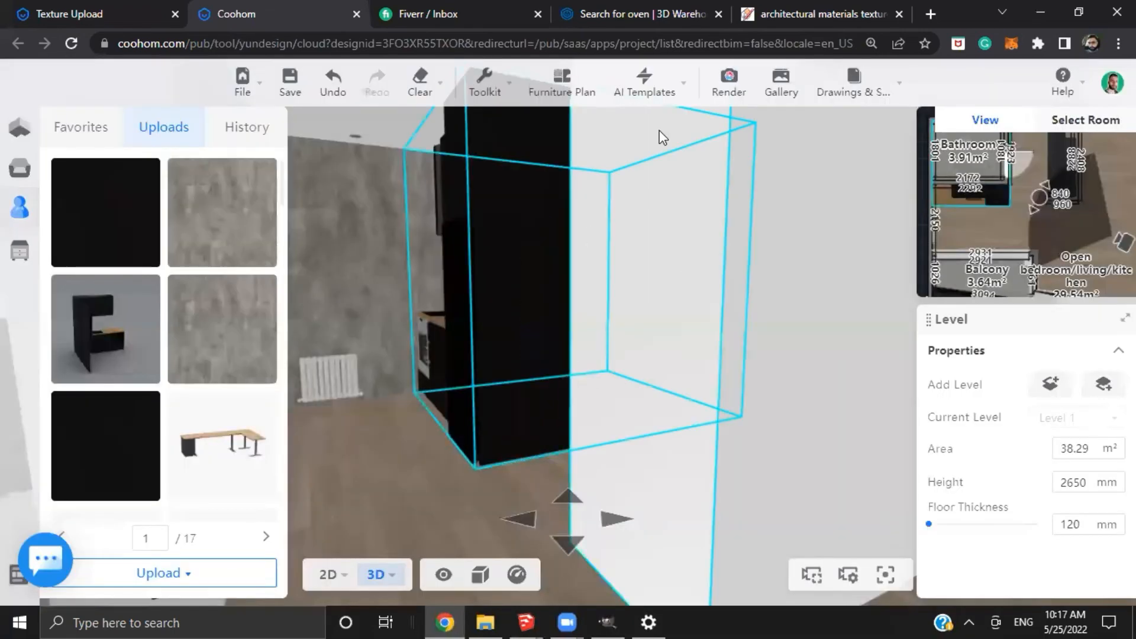
From the render setup, review the light sources of the Natural Daylight 3.0 (1) custom lighting in the floor plan and save it
drag(392, 458, 569, 158)
drag(348, 235, 679, 140)
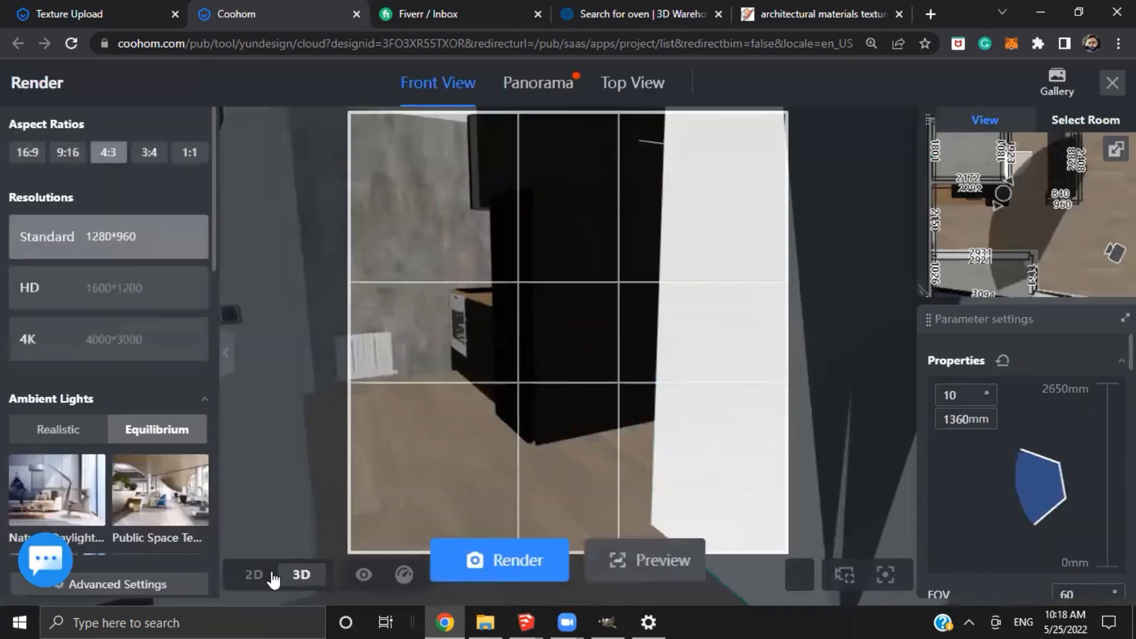
click(271, 574)
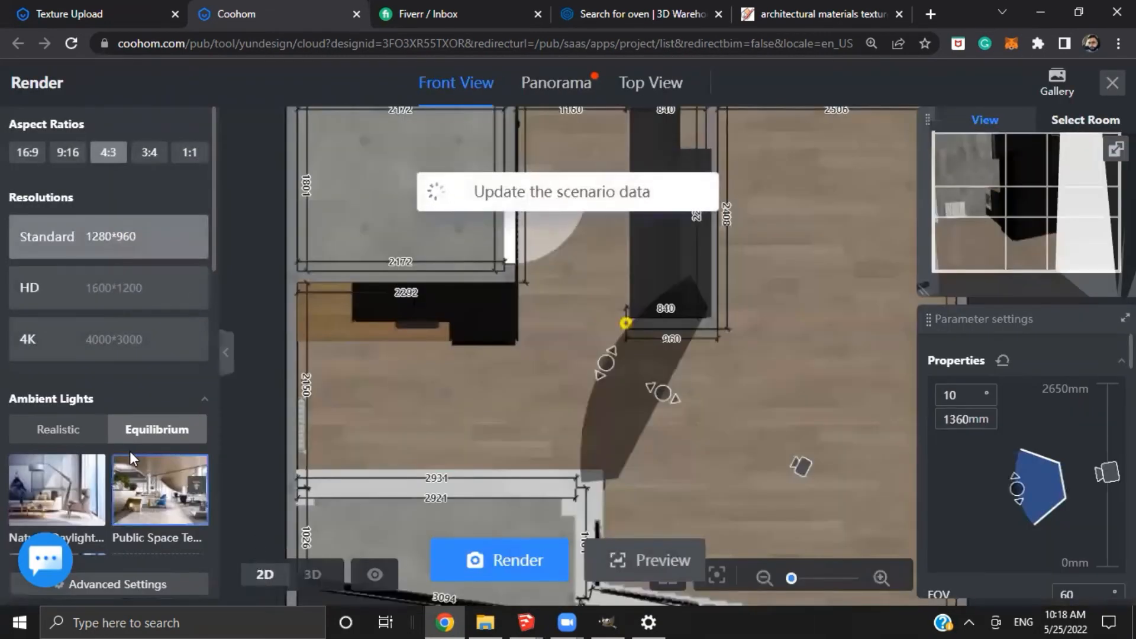
scroll(128, 450, down, 5)
scroll(156, 429, down, 3)
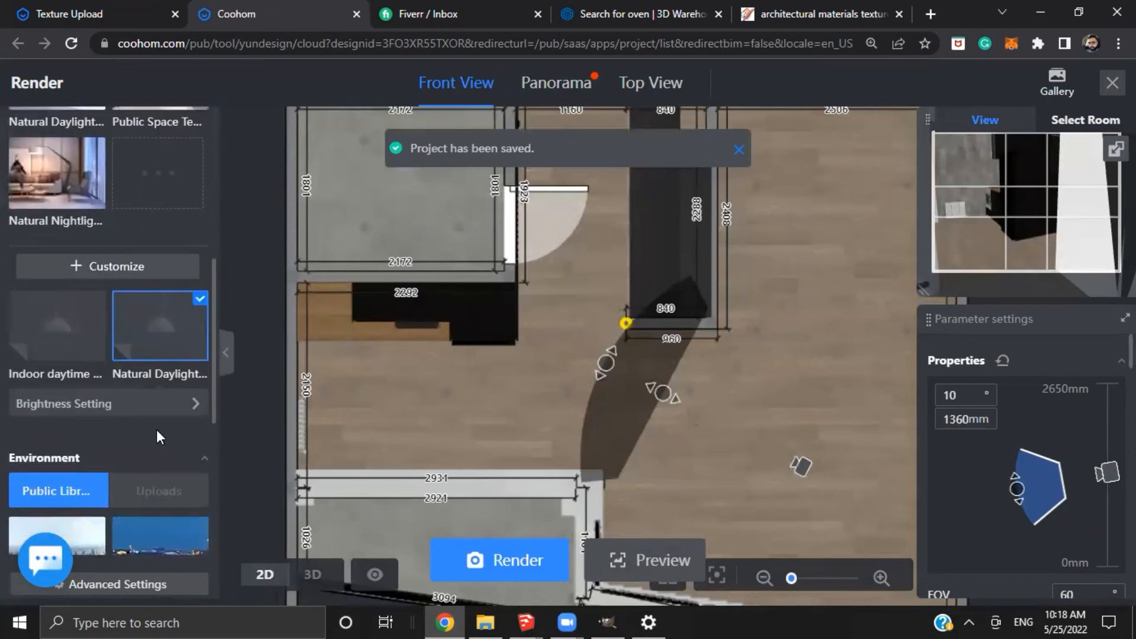
click(195, 327)
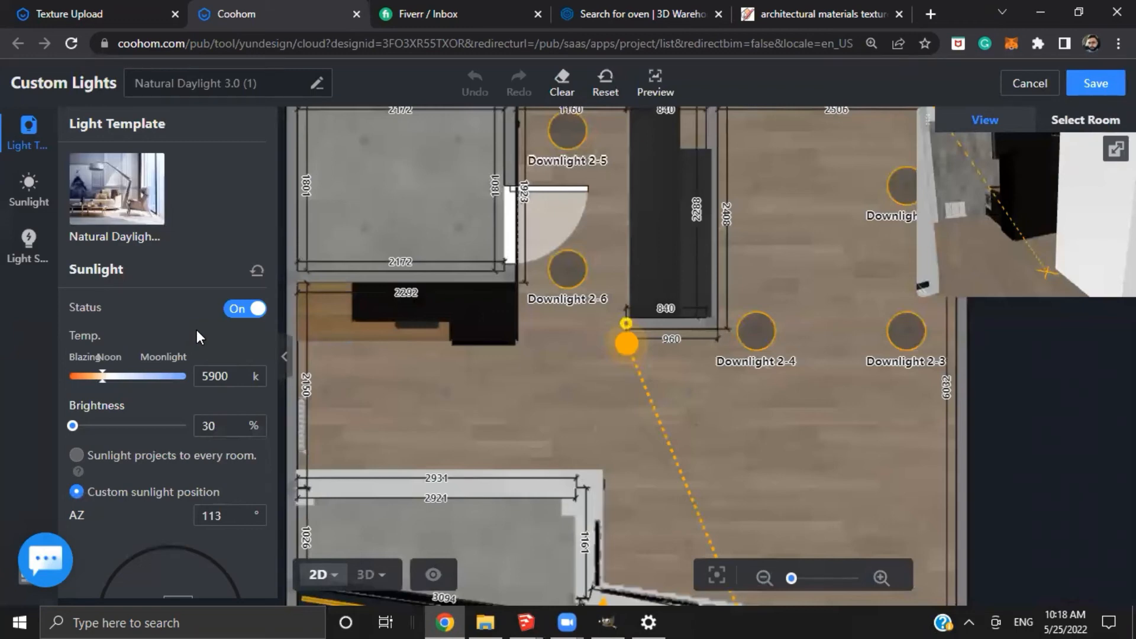
scroll(341, 385, down, 3)
drag(478, 413, 641, 278)
scroll(578, 327, up, 2)
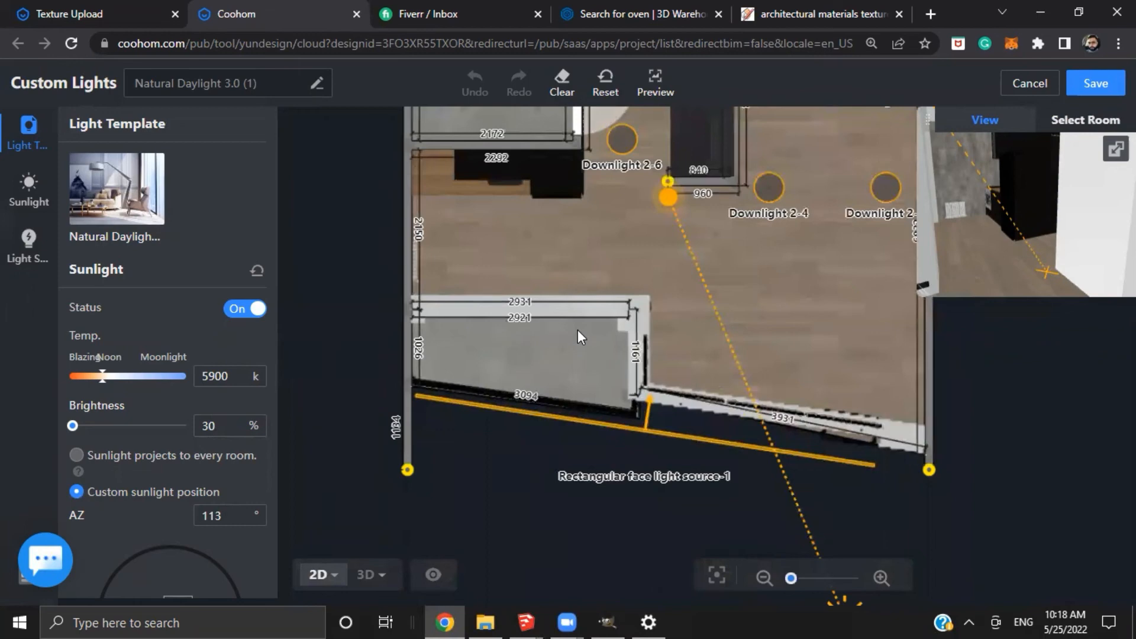
click(1104, 84)
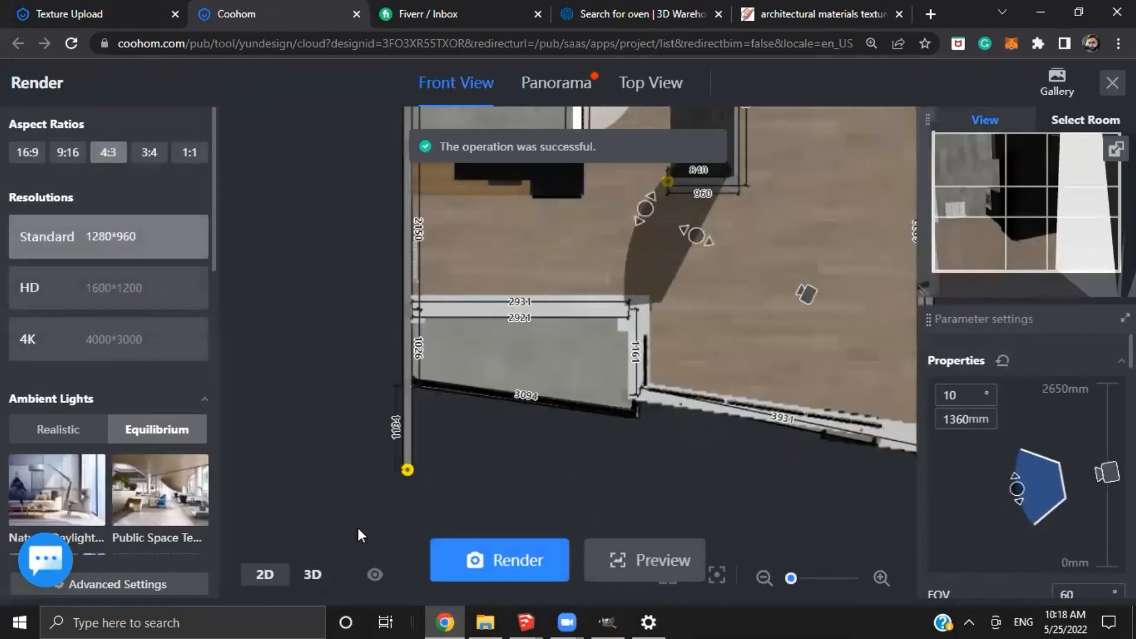
Compare the dark and bright interior renders in the gallery, examining the bright one up close
click(313, 575)
click(1056, 83)
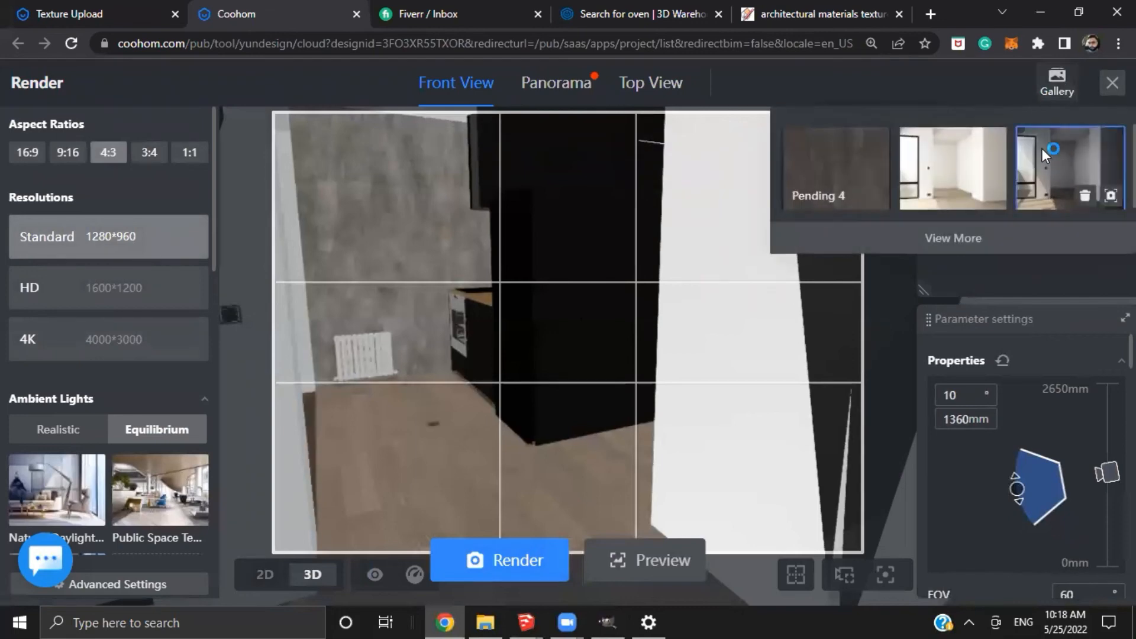
click(1041, 149)
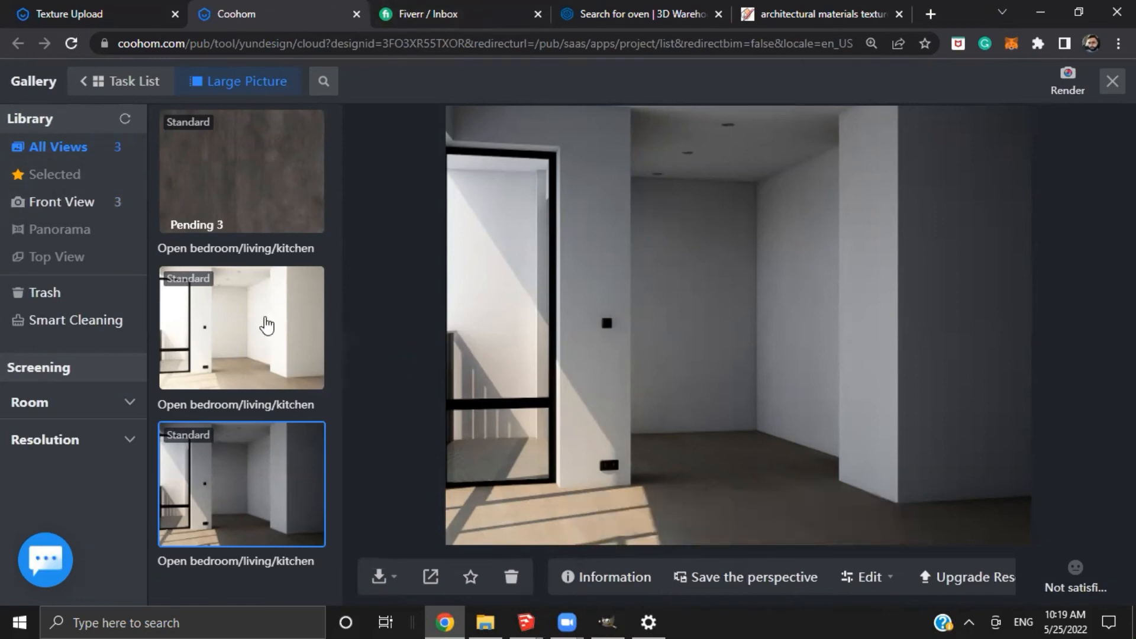
click(266, 324)
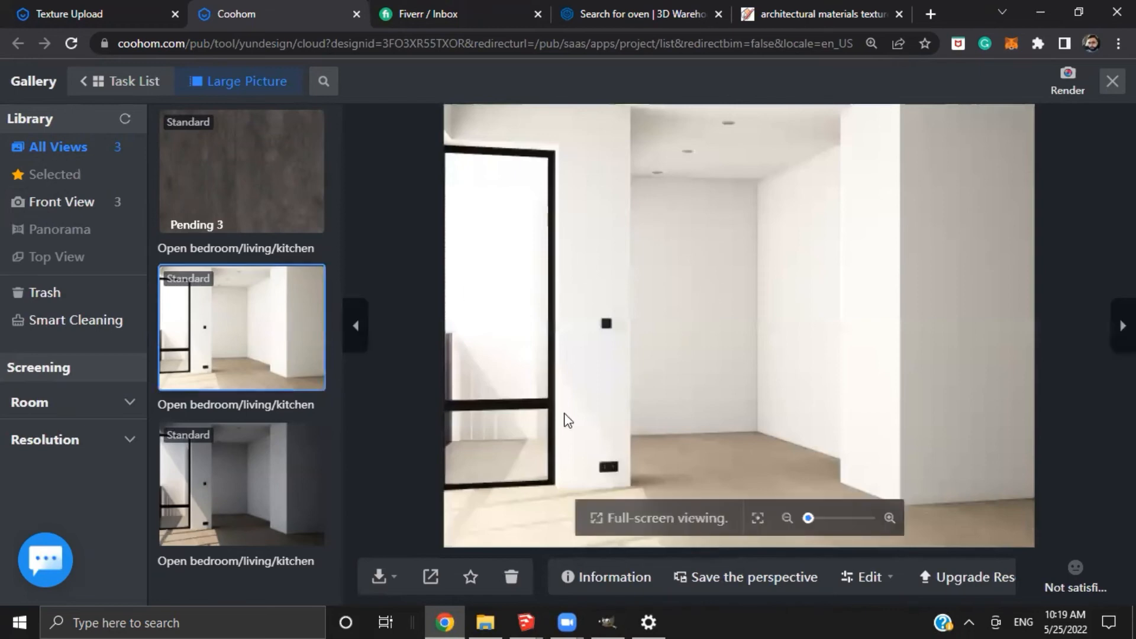
scroll(744, 335, down, 3)
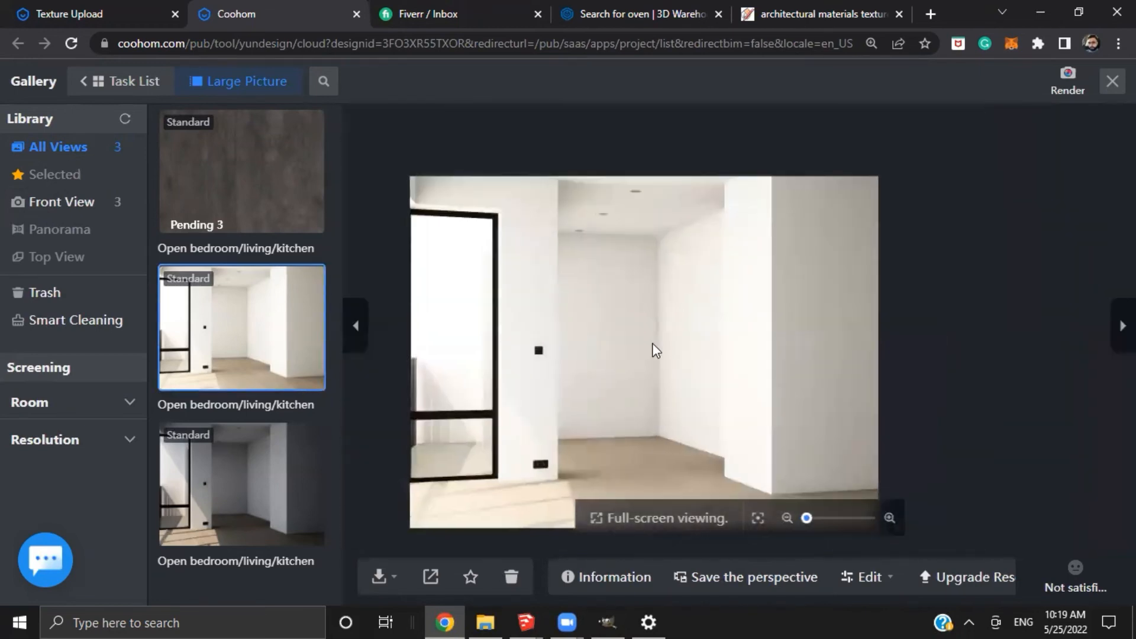
drag(652, 343, 691, 329)
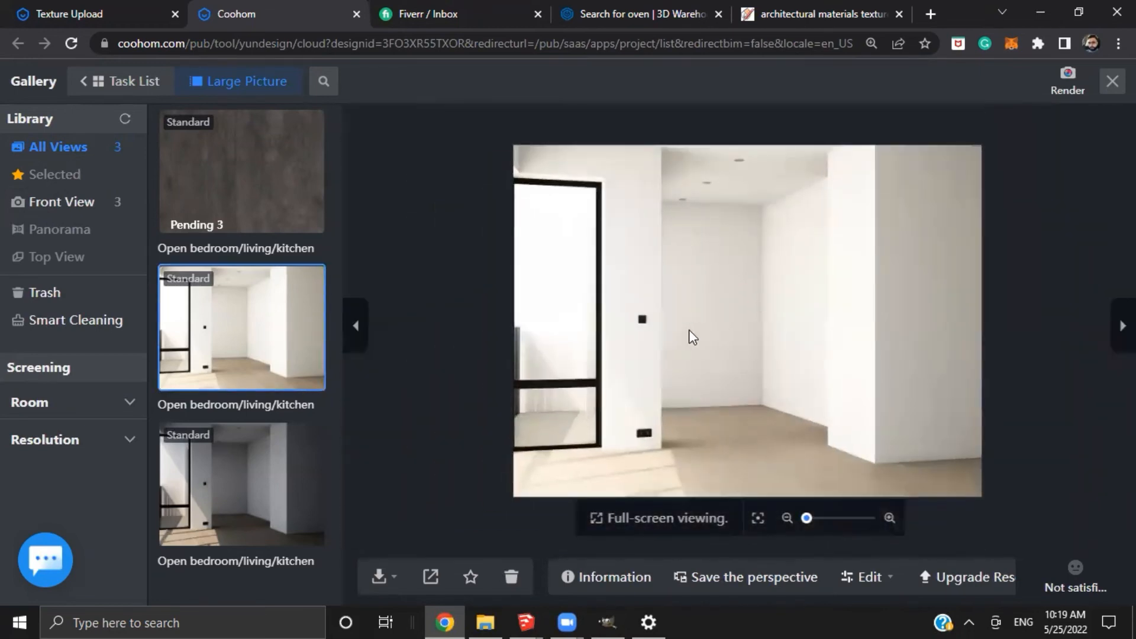
drag(811, 387, 872, 405)
scroll(816, 347, up, 5)
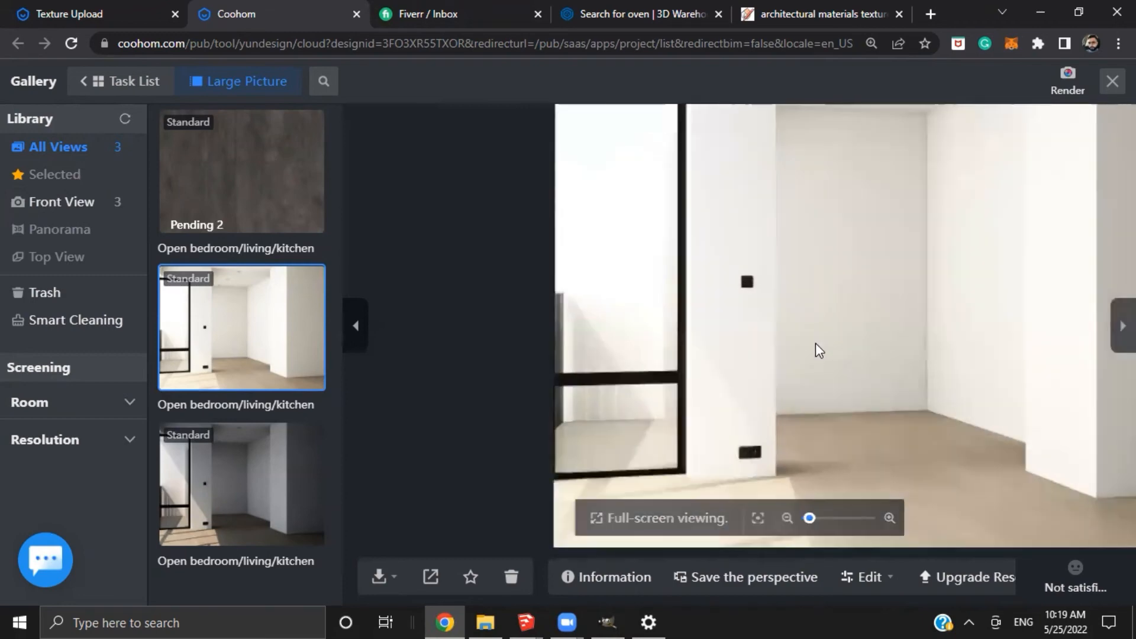
click(1112, 81)
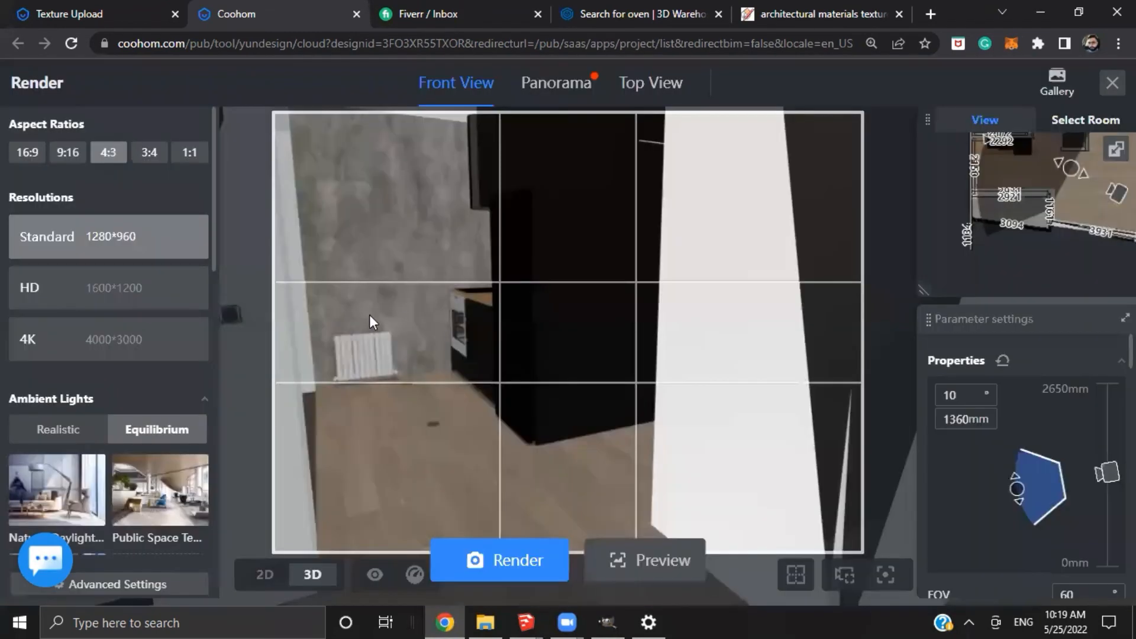
Examine the rectangular face light outside the windows in the Natural Daylight 3.0 (1) custom lighting: its placement, colour temperature, brightness and scattering angle
scroll(204, 408, down, 6)
click(195, 409)
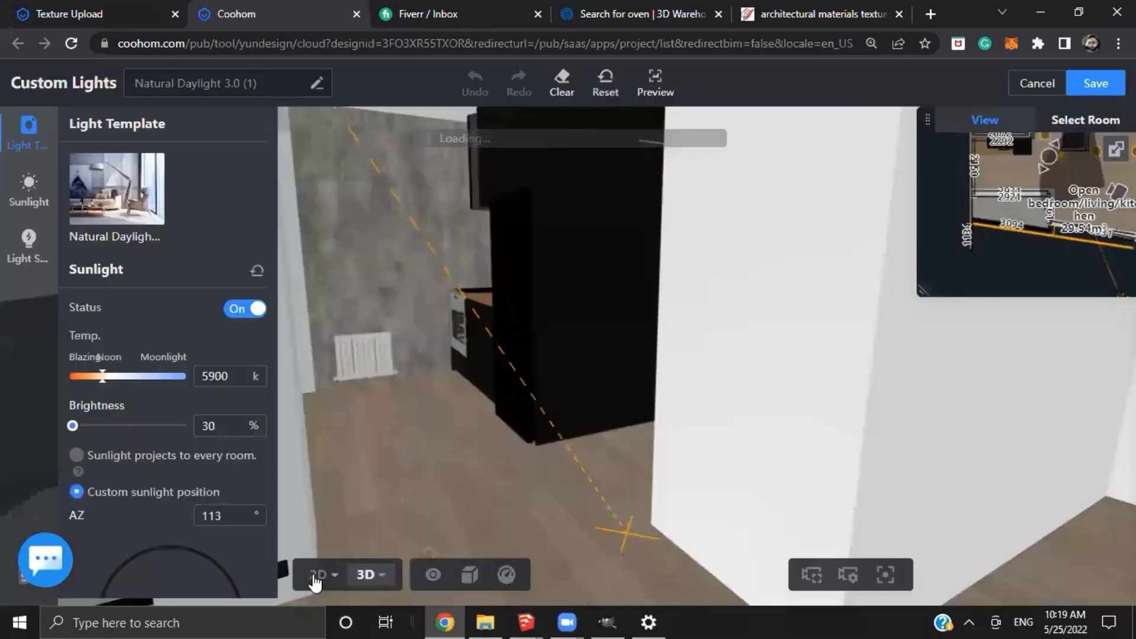
click(316, 575)
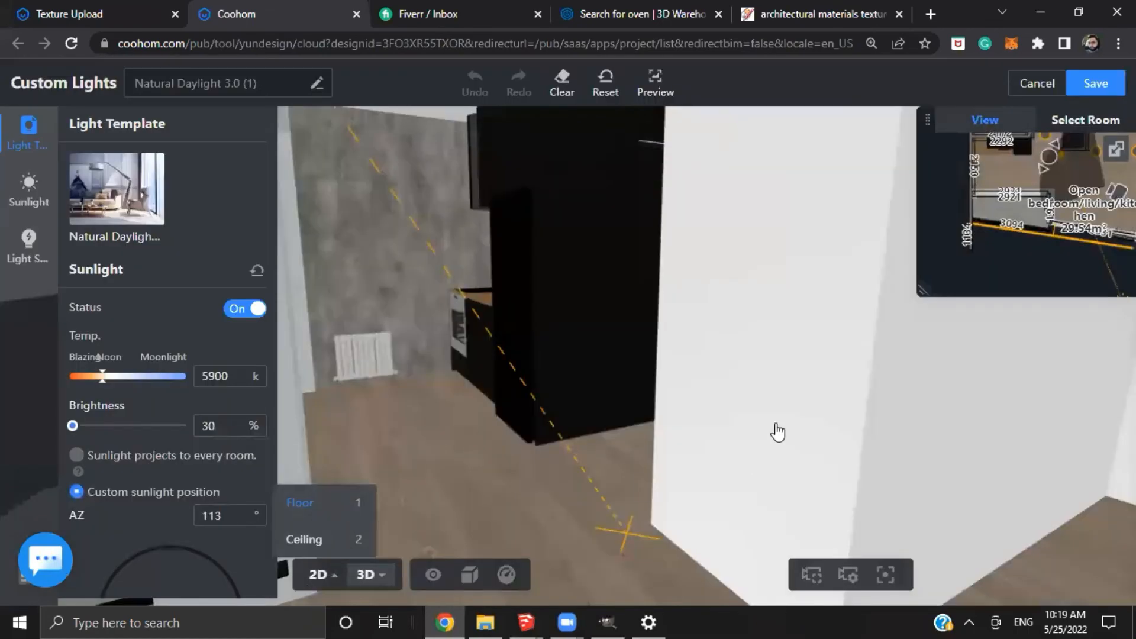
scroll(793, 438, up, 5)
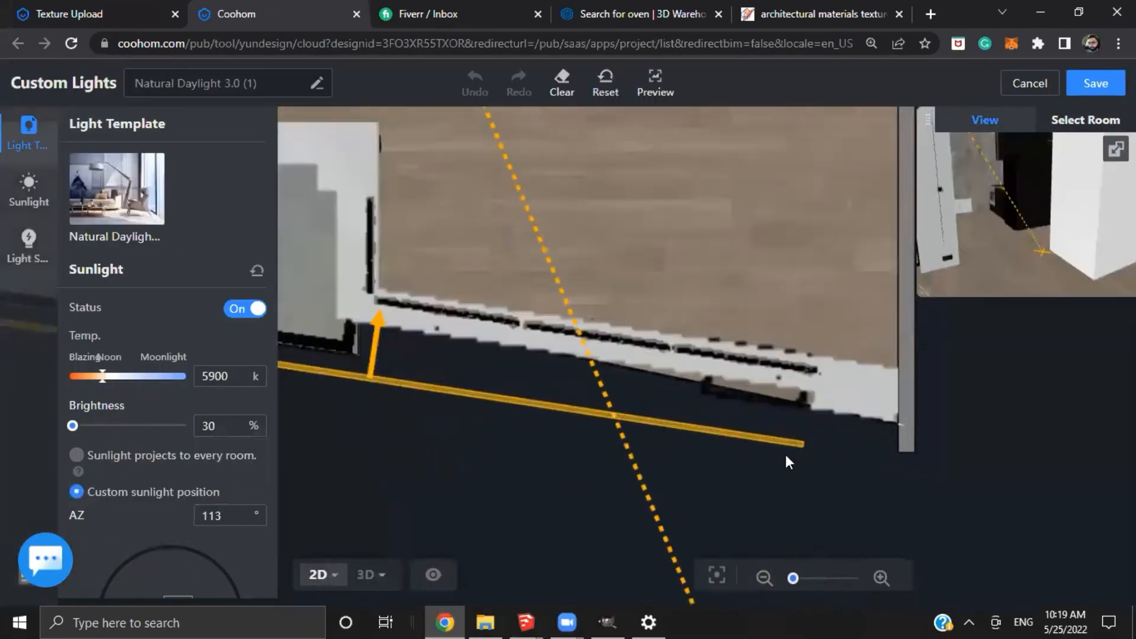
click(789, 441)
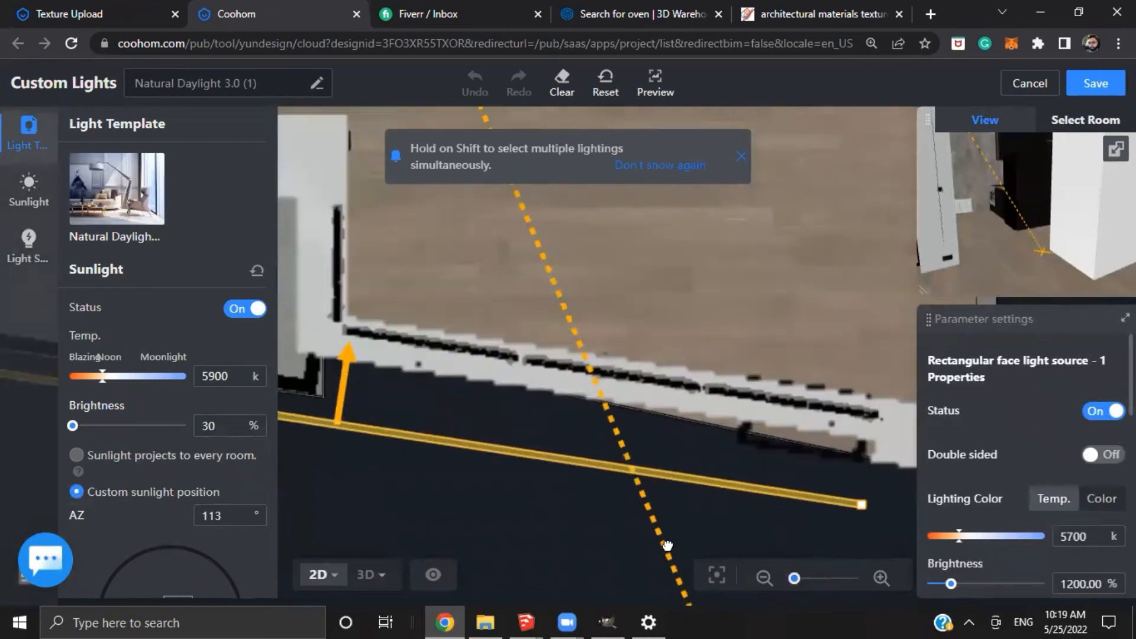
drag(458, 389, 754, 458)
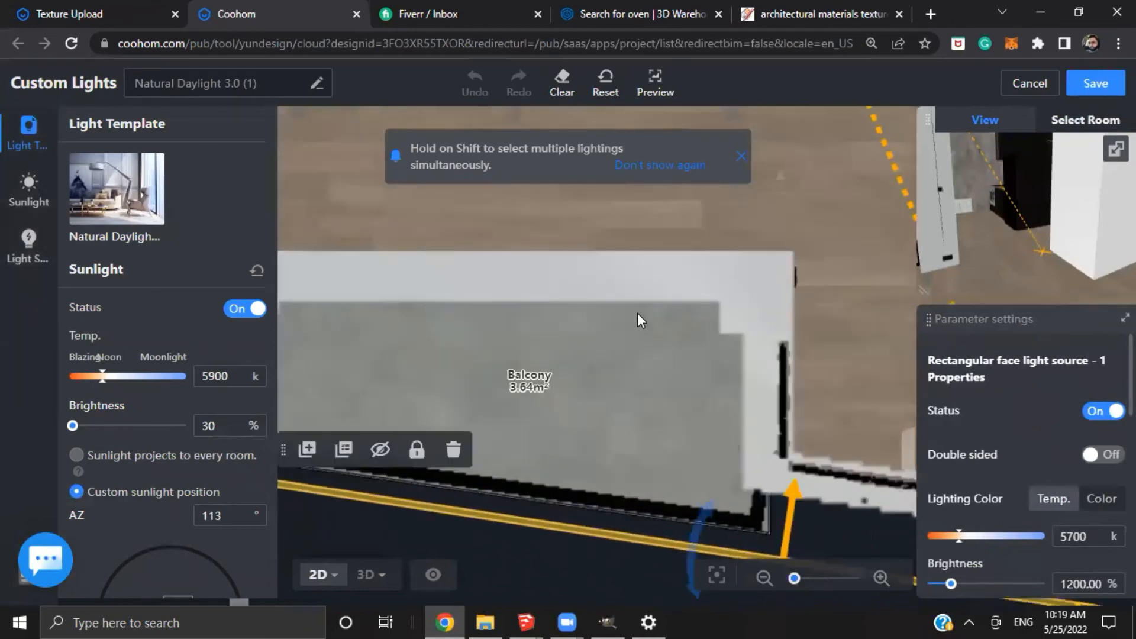
drag(422, 300, 803, 319)
scroll(803, 324, down, 2)
scroll(805, 325, down, 2)
drag(755, 359, 555, 367)
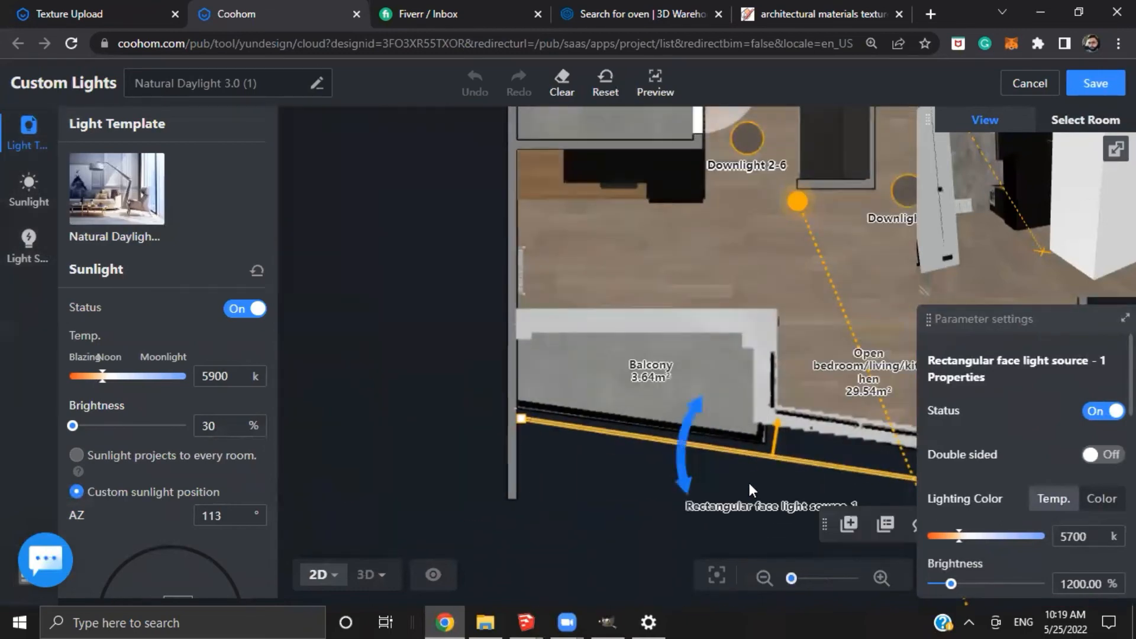
drag(733, 460, 558, 405)
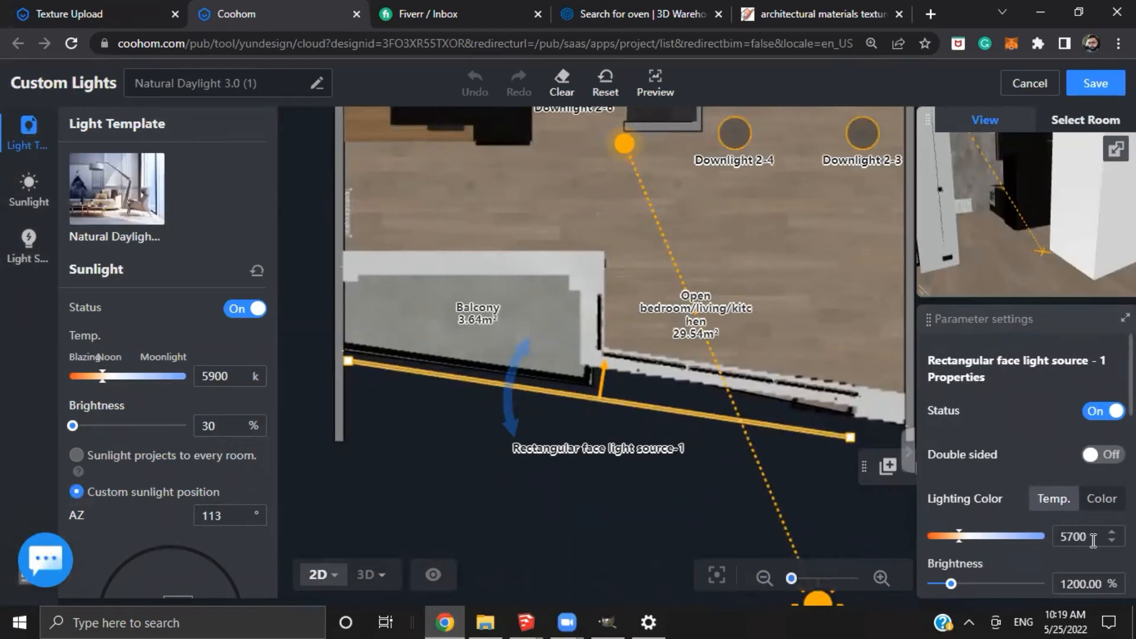
scroll(1092, 538, down, 3)
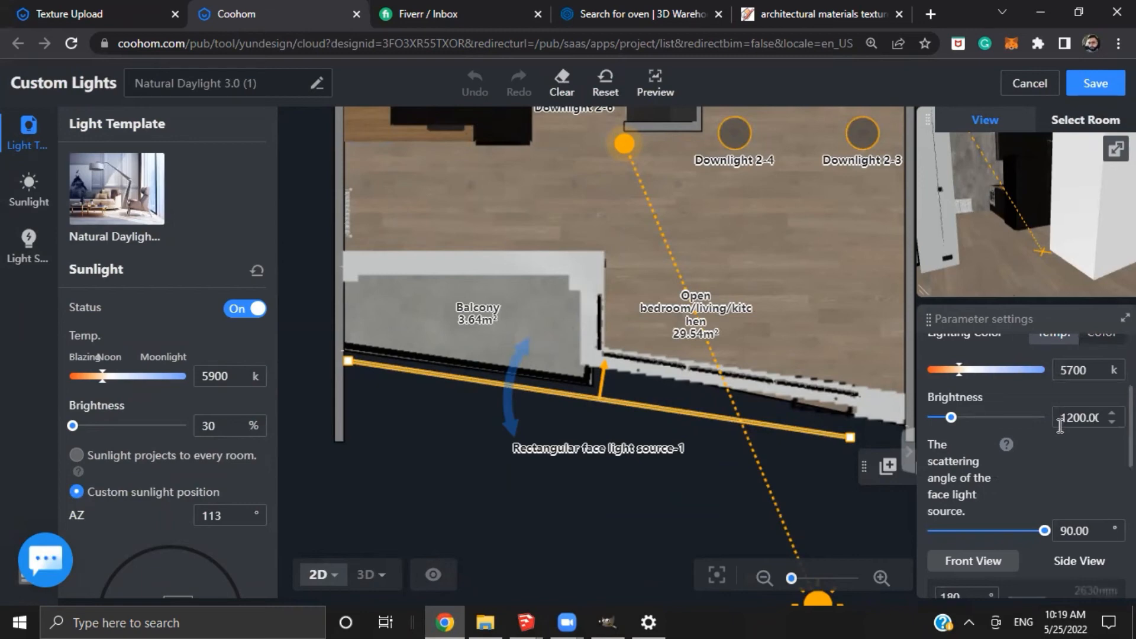
drag(713, 489, 624, 520)
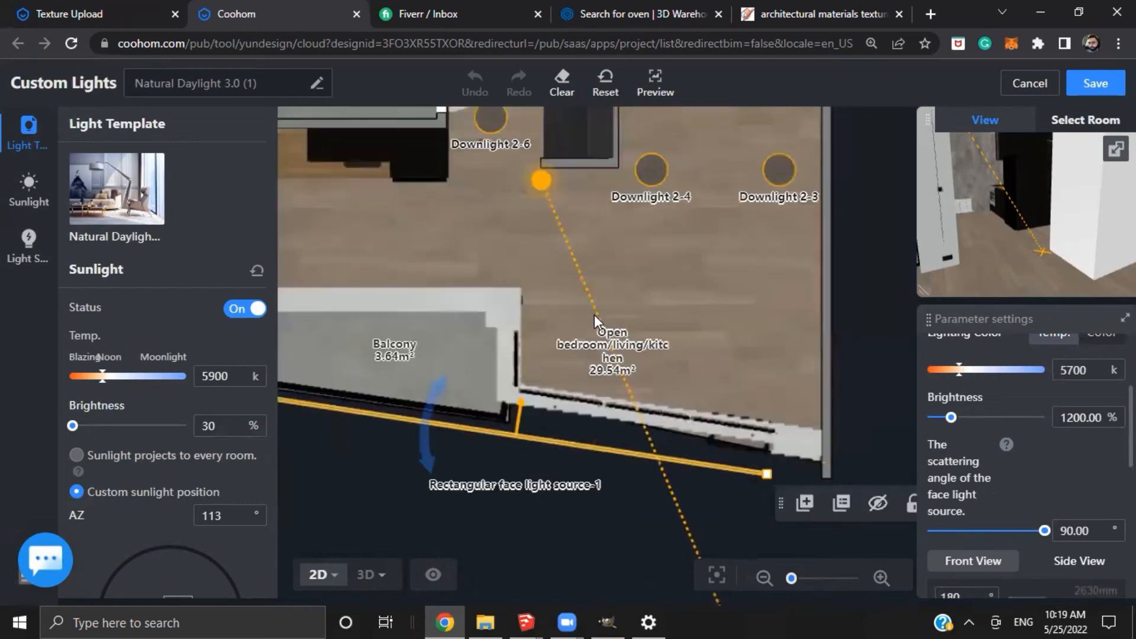
Return the custom lighting editor to the 3D view and try to save the lighting template
drag(594, 315, 705, 375)
click(369, 578)
click(1090, 187)
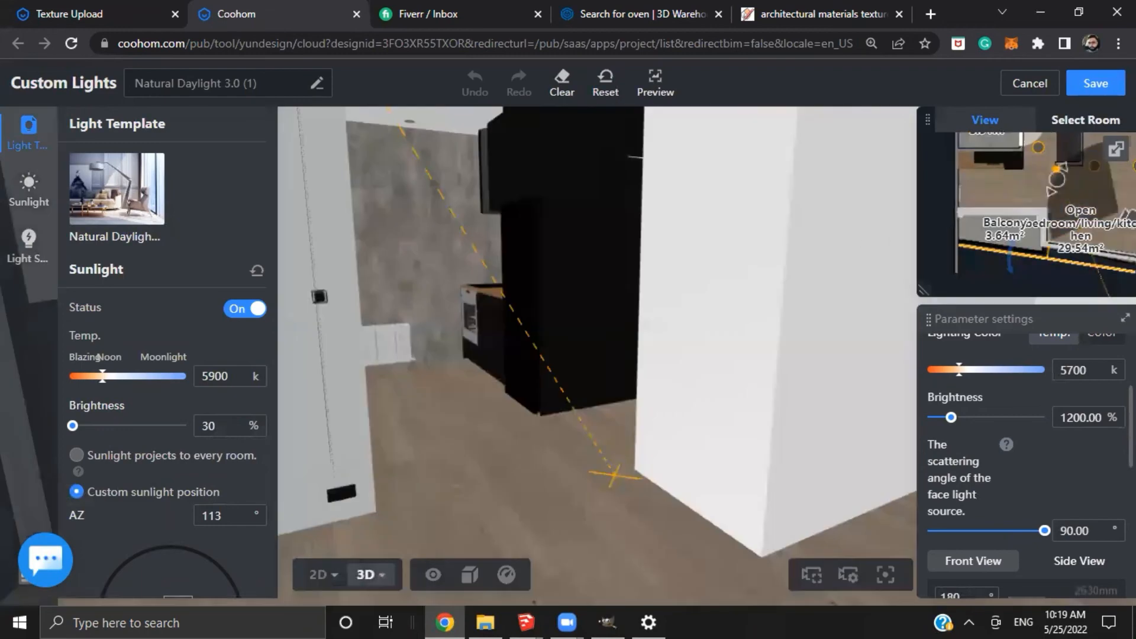
click(1095, 83)
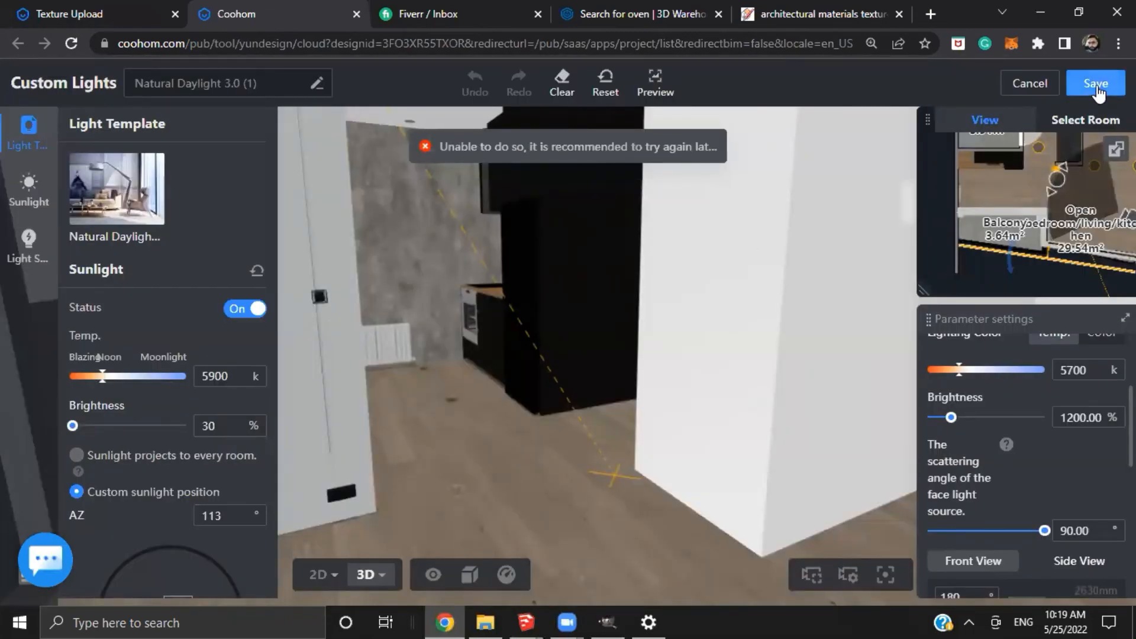
click(1095, 83)
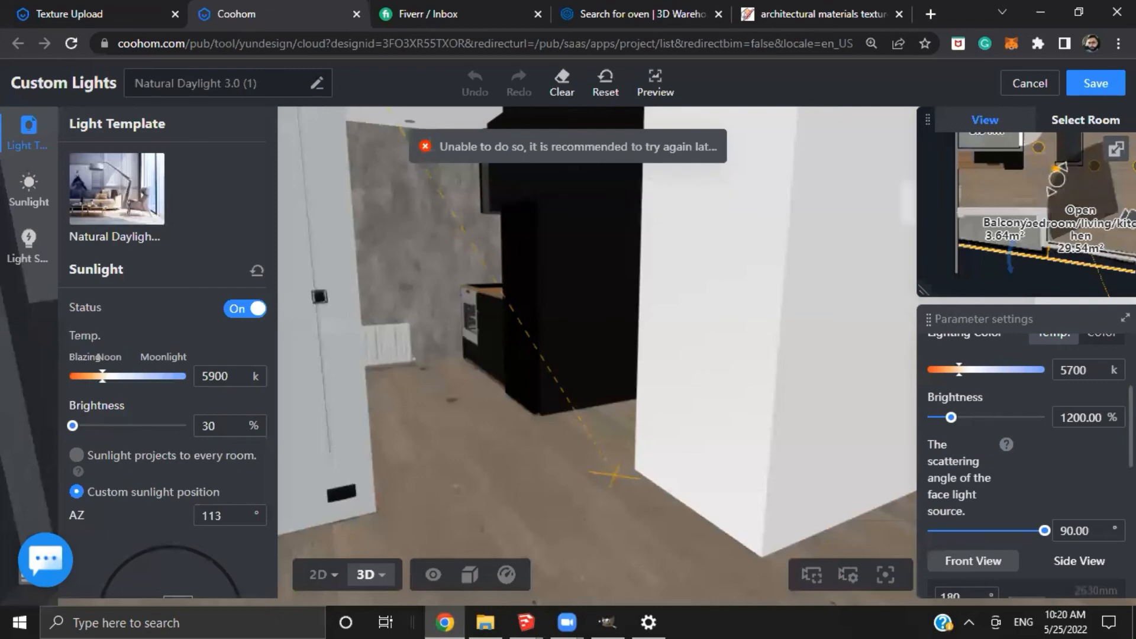
Leave the custom lighting editor without saving and open the new concrete wall render at large size in the gallery
click(1046, 84)
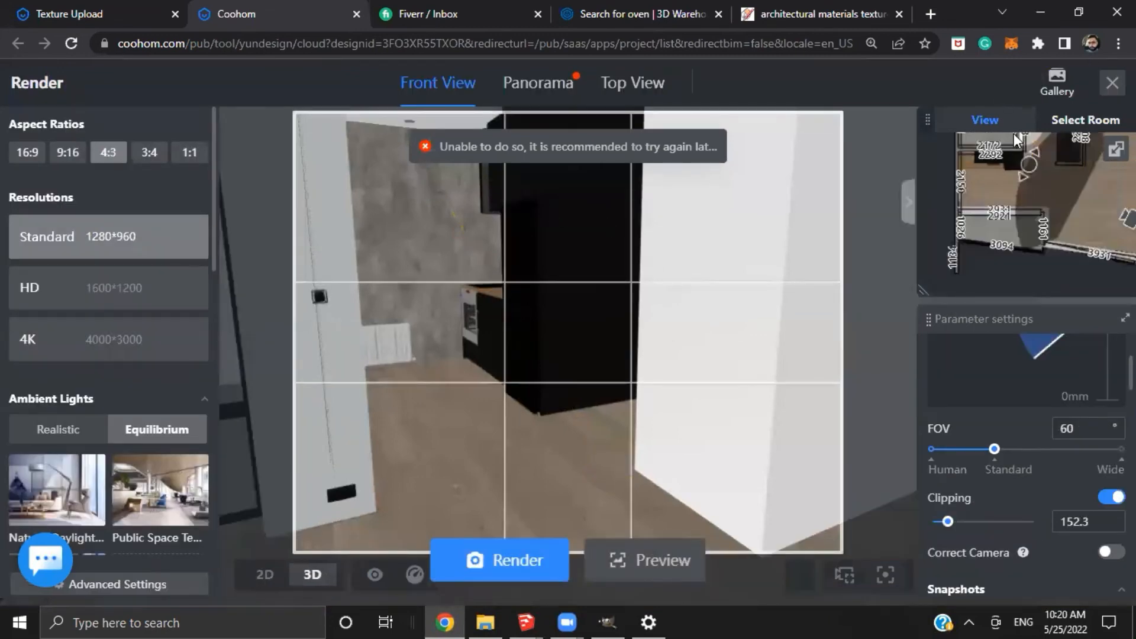
click(1055, 79)
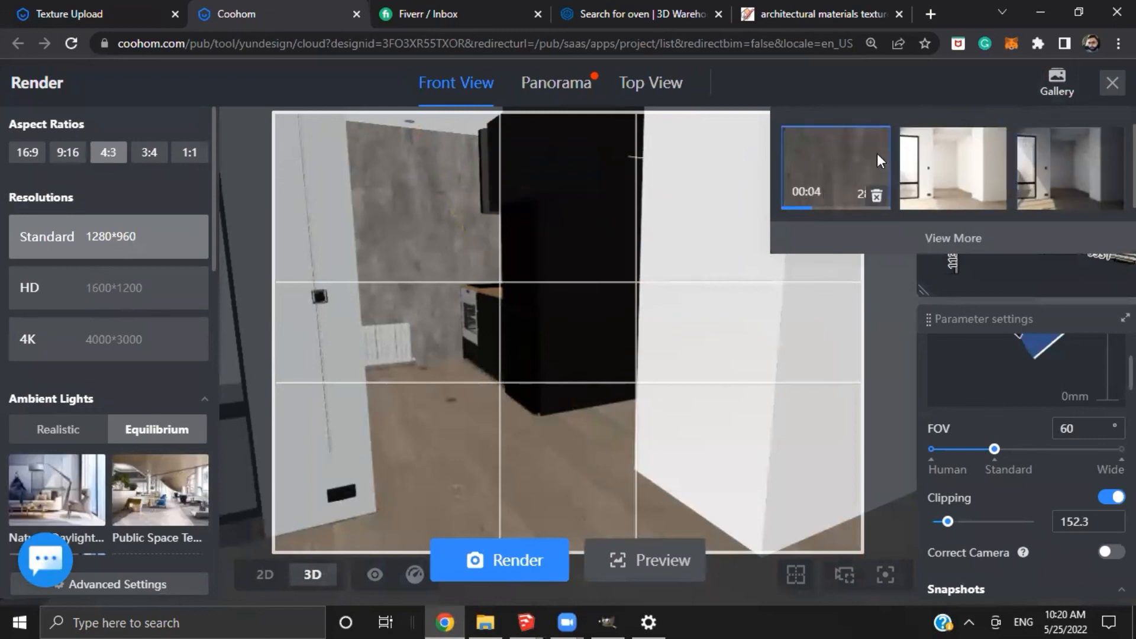
click(924, 143)
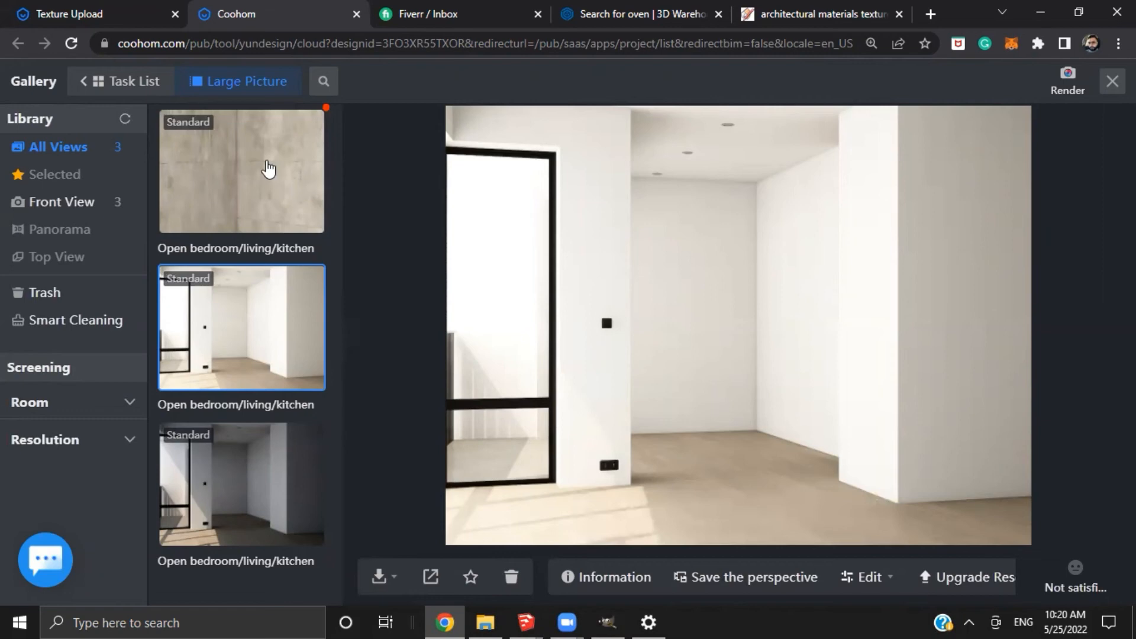
click(268, 163)
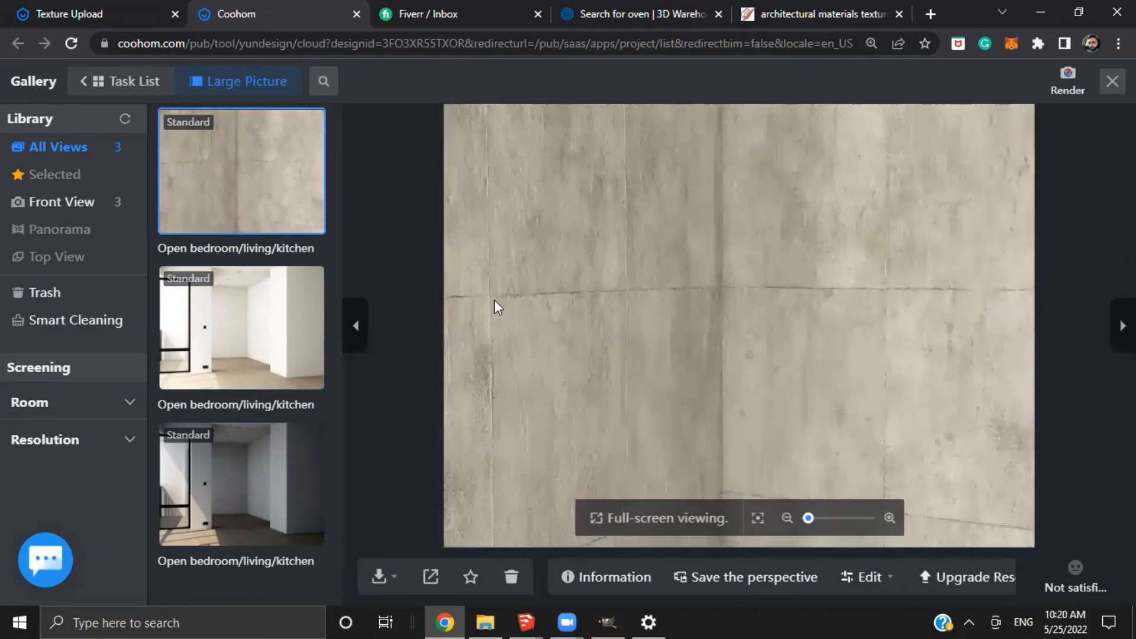
Examine the concrete wall render up close: the surface relief, the horizontal and vertical joints, the wall corner and the lower edge
scroll(467, 296, up, 5)
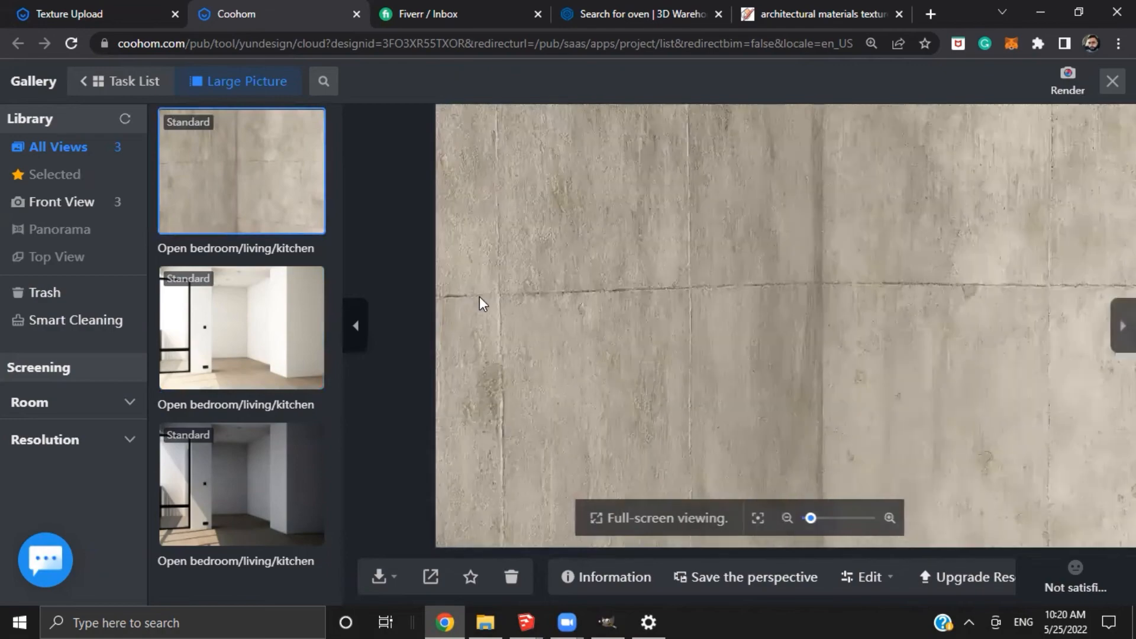
scroll(616, 307, down, 5)
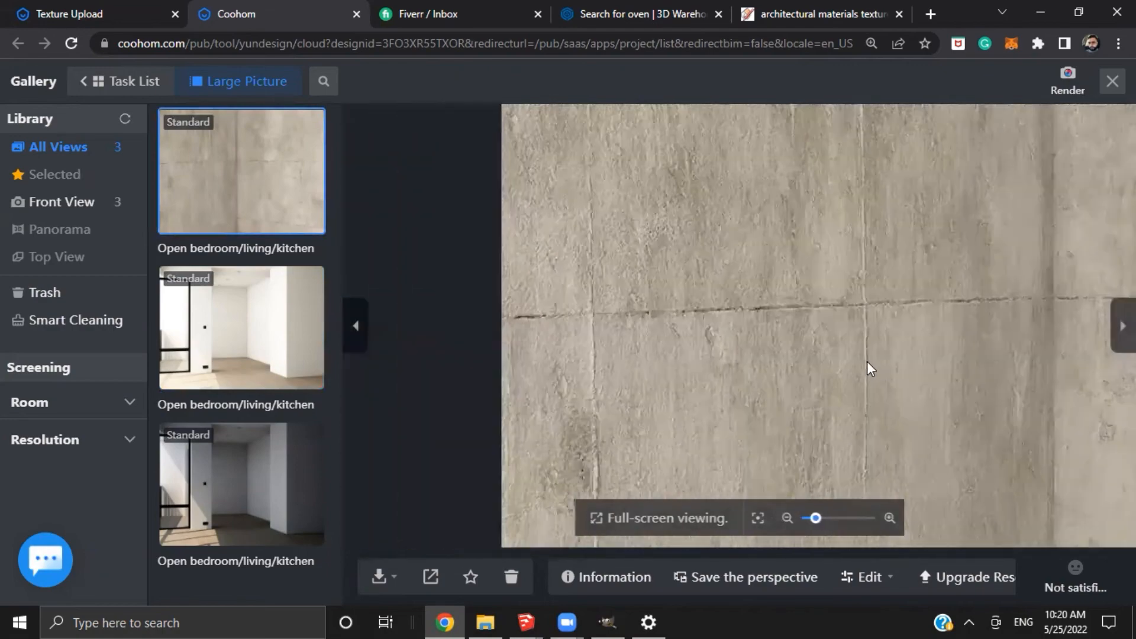
scroll(681, 318, down, 2)
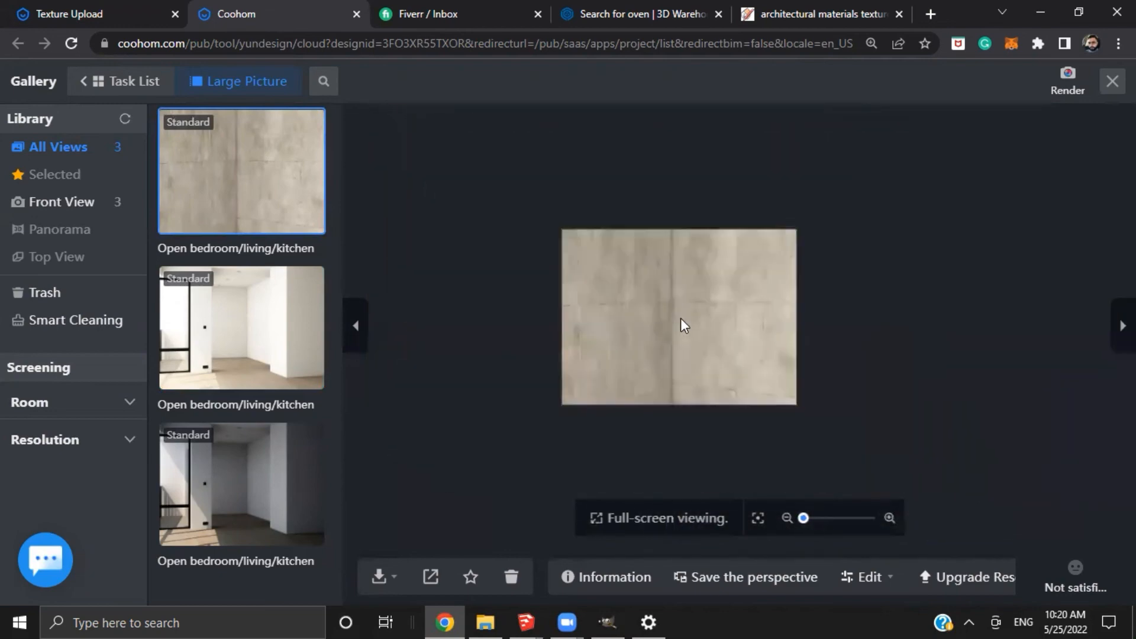
scroll(679, 316, up, 2)
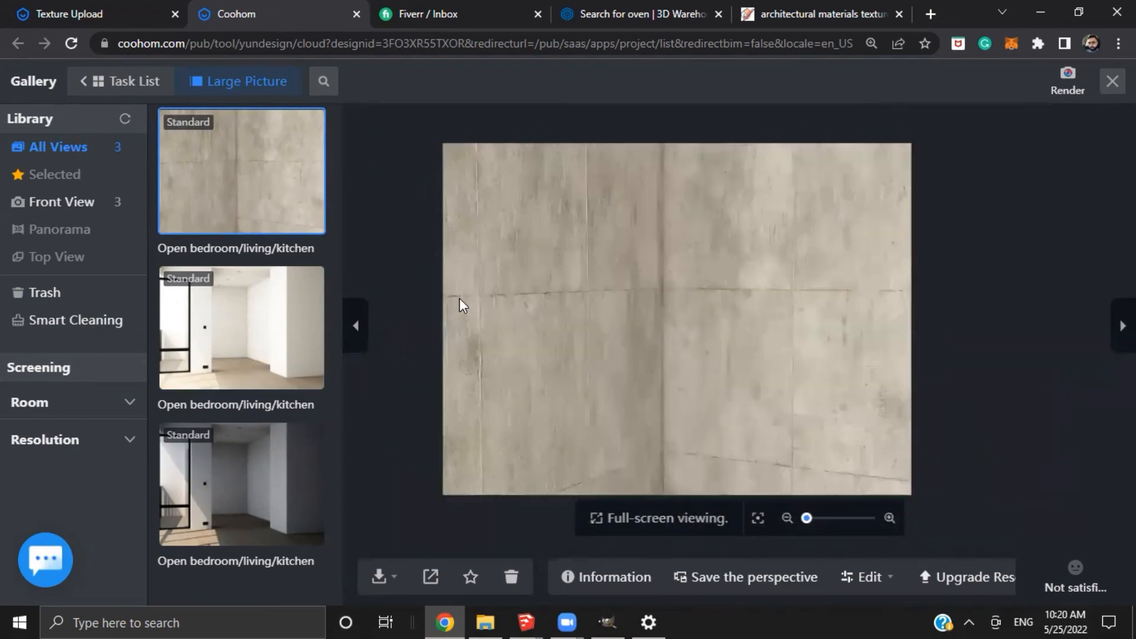
scroll(461, 296, up, 5)
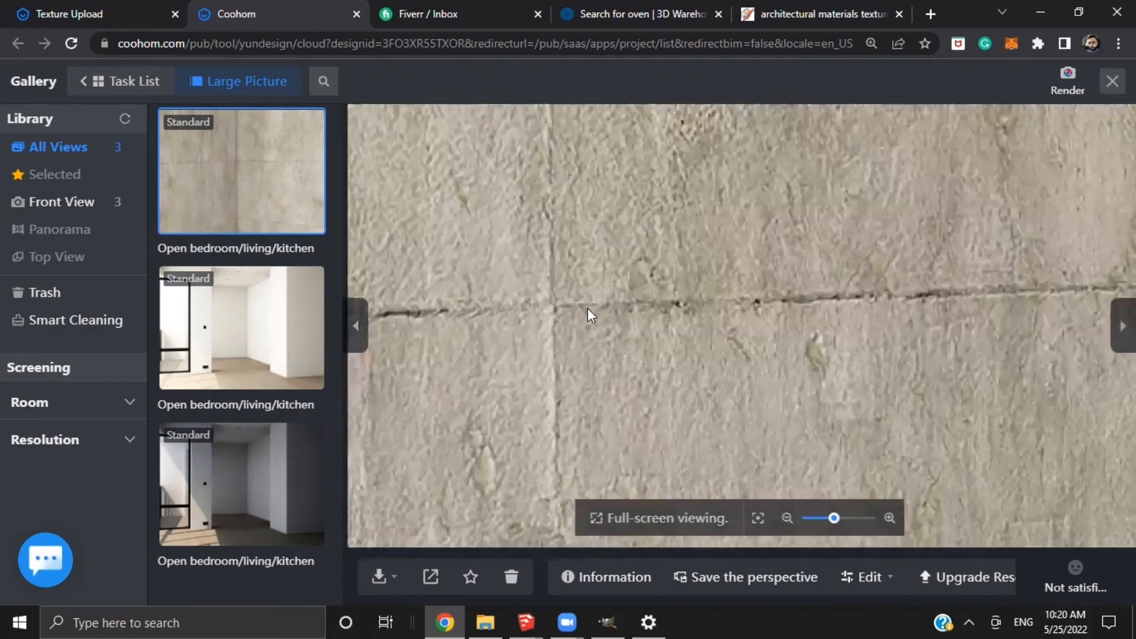
scroll(588, 307, down, 1)
drag(655, 348, 459, 340)
scroll(825, 297, up, 4)
drag(872, 313, 535, 310)
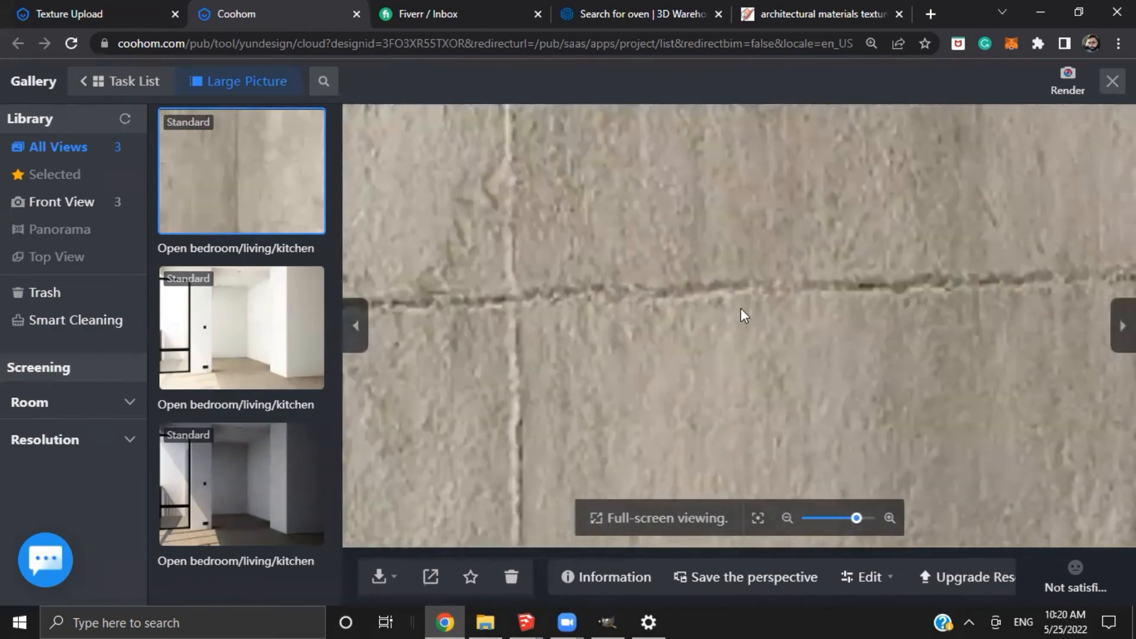
scroll(875, 315, down, 5)
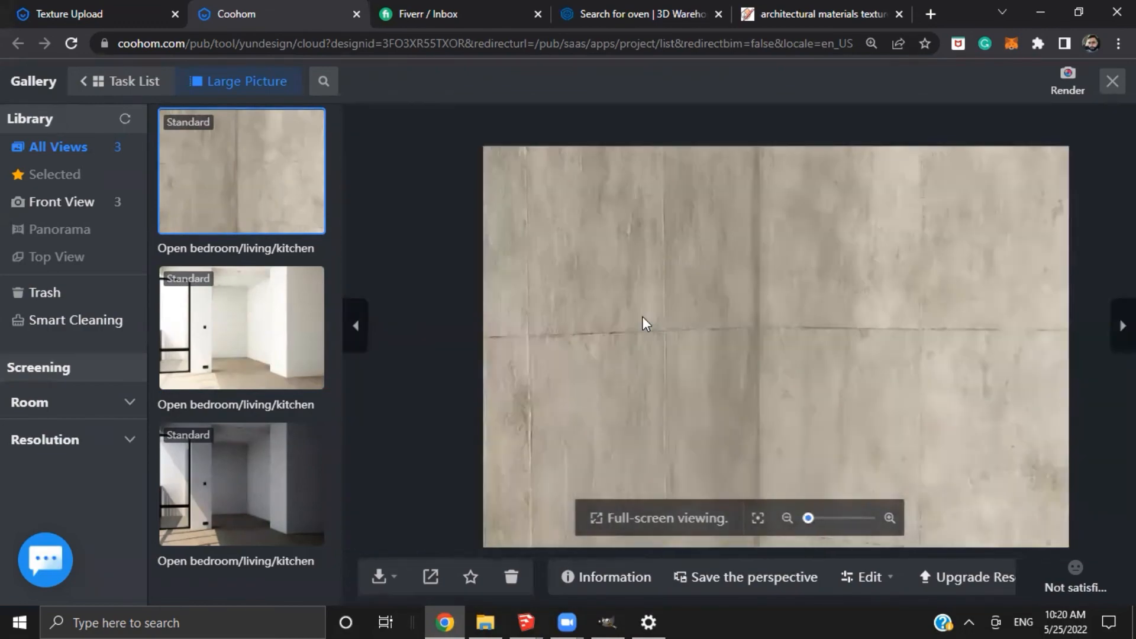
mouse_move(643, 322)
mouse_down()
mouse_move(613, 350)
mouse_move(661, 286)
mouse_move(556, 410)
mouse_move(625, 312)
mouse_up()
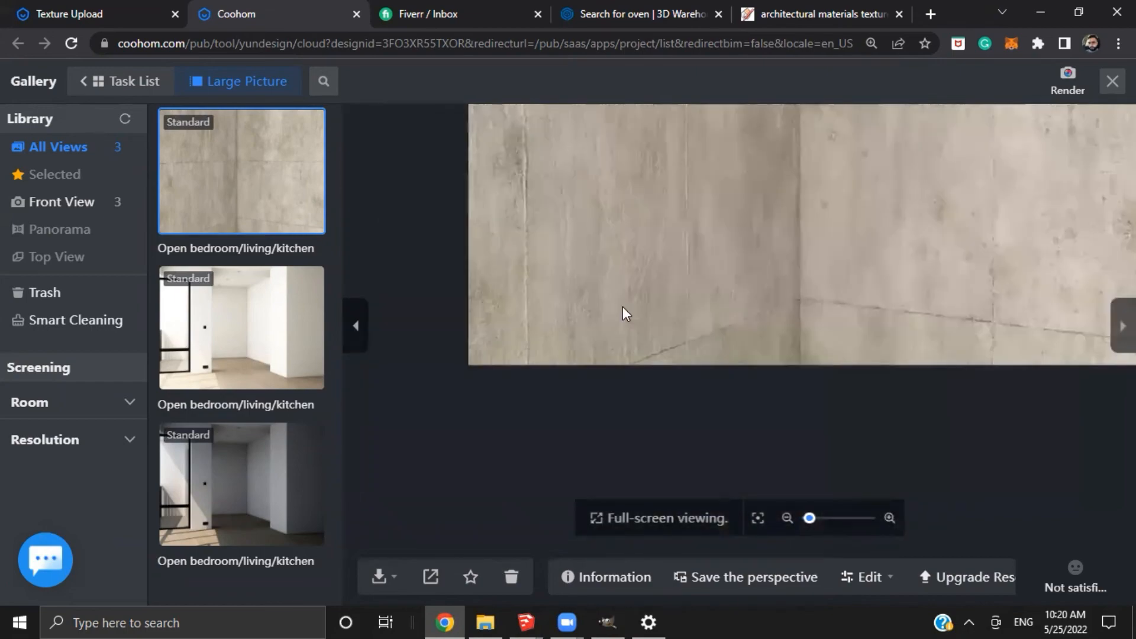
scroll(622, 310, up, 2)
scroll(583, 274, up, 4)
drag(473, 254, 566, 310)
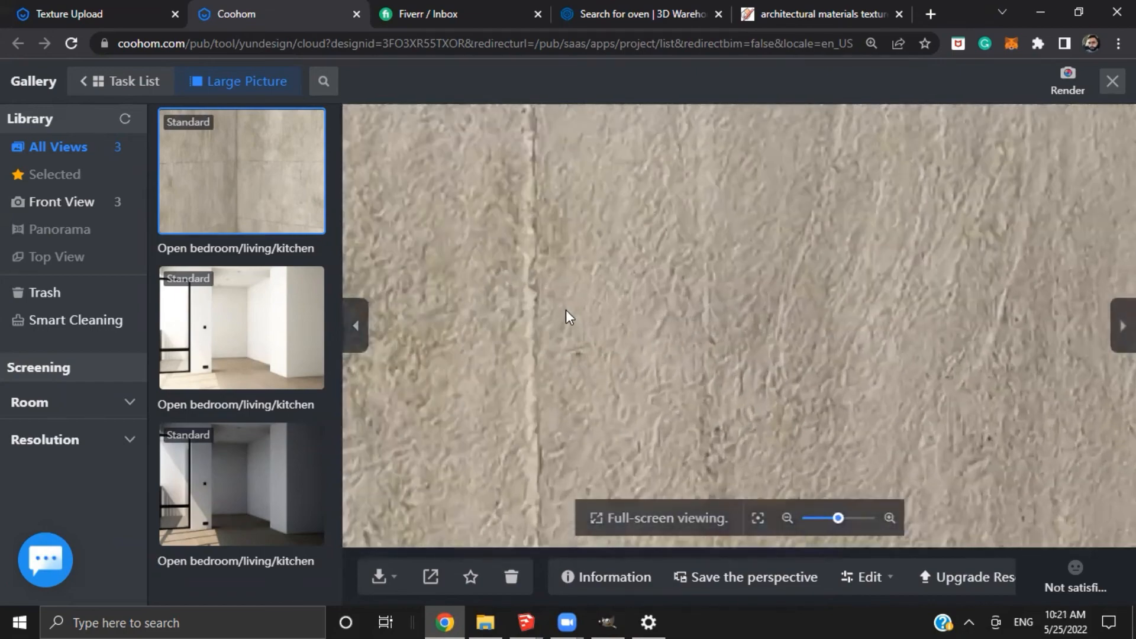
scroll(1037, 388, down, 3)
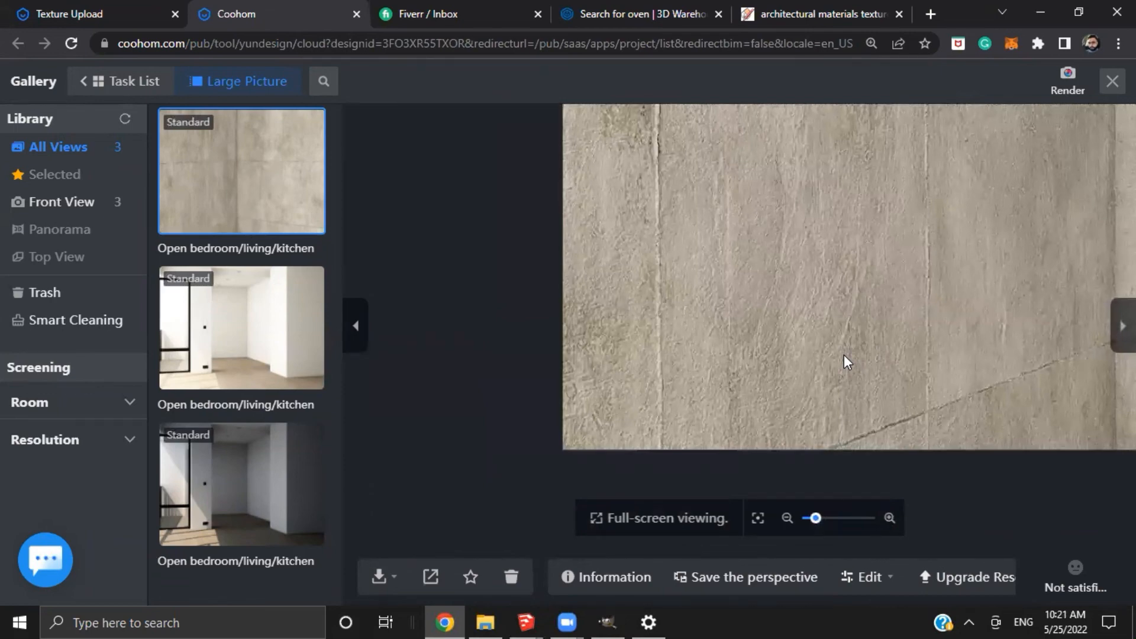
drag(698, 218, 709, 456)
drag(755, 220, 726, 327)
scroll(811, 301, down, 5)
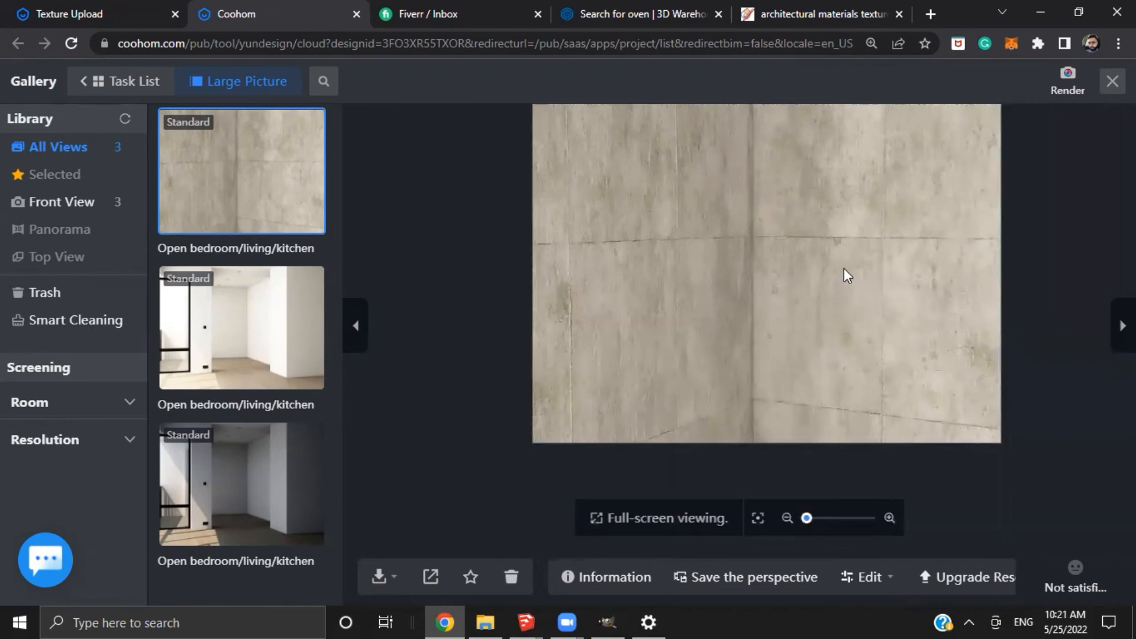
drag(775, 218, 748, 286)
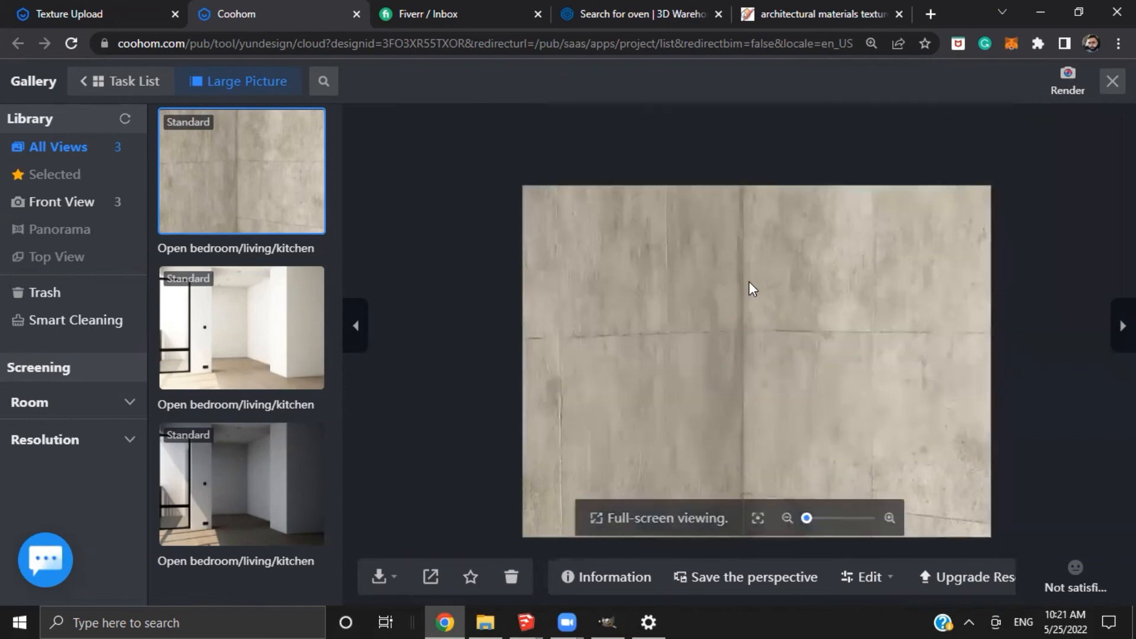
scroll(749, 284, up, 2)
scroll(774, 326, up, 1)
drag(778, 382, 751, 272)
drag(937, 266, 684, 286)
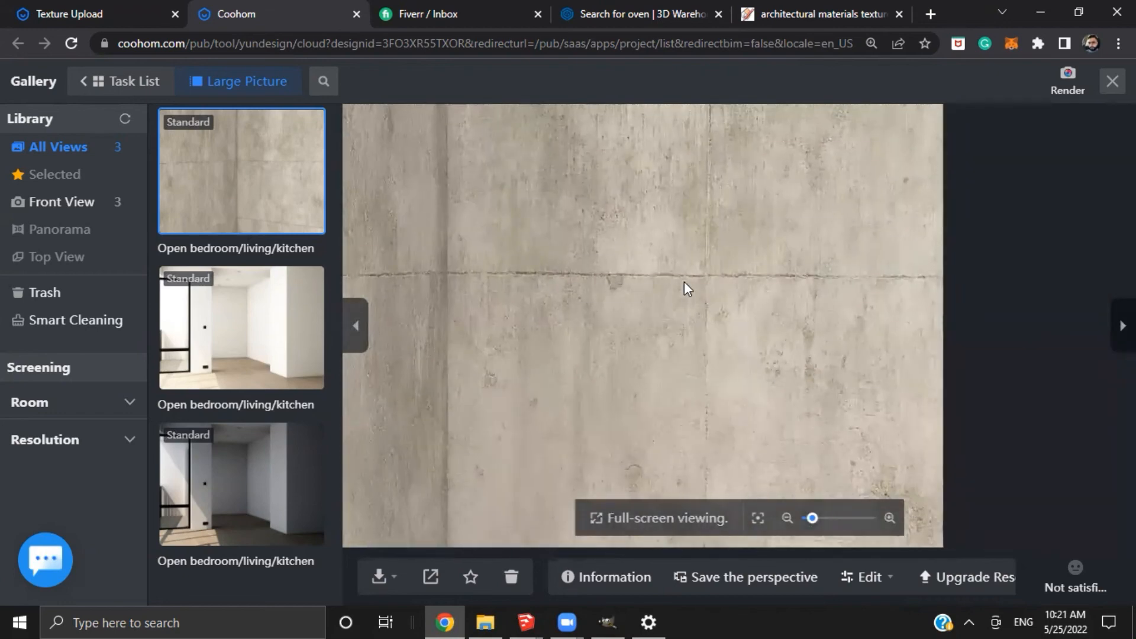
scroll(473, 278, up, 1)
drag(450, 277, 740, 253)
scroll(905, 294, down, 7)
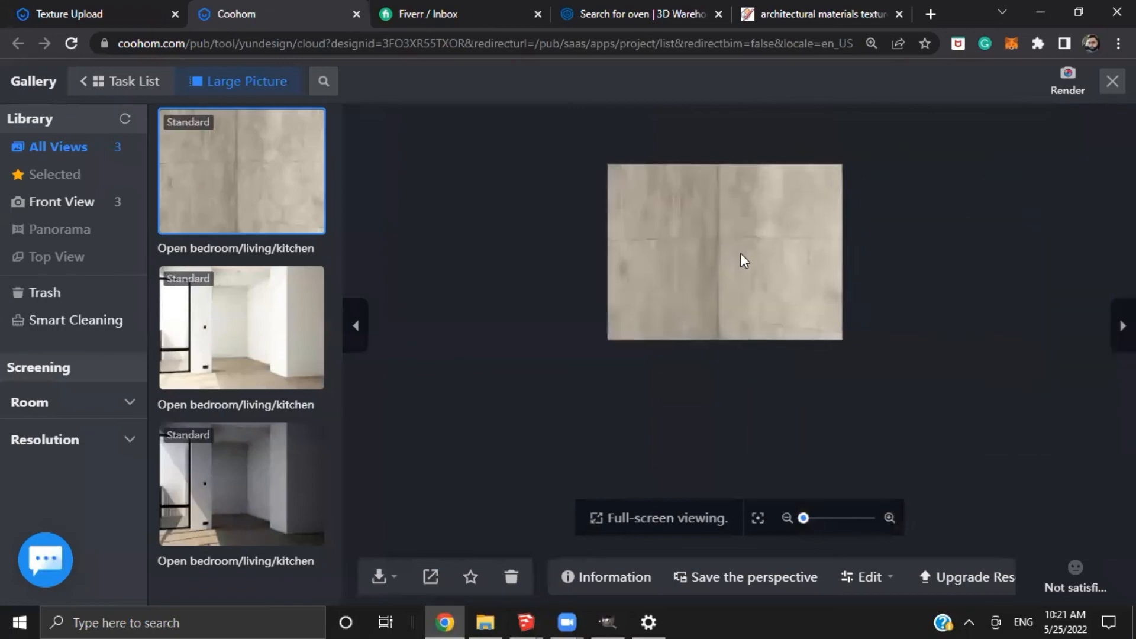
scroll(740, 253, up, 3)
scroll(553, 239, up, 3)
drag(497, 231, 646, 313)
scroll(623, 293, up, 4)
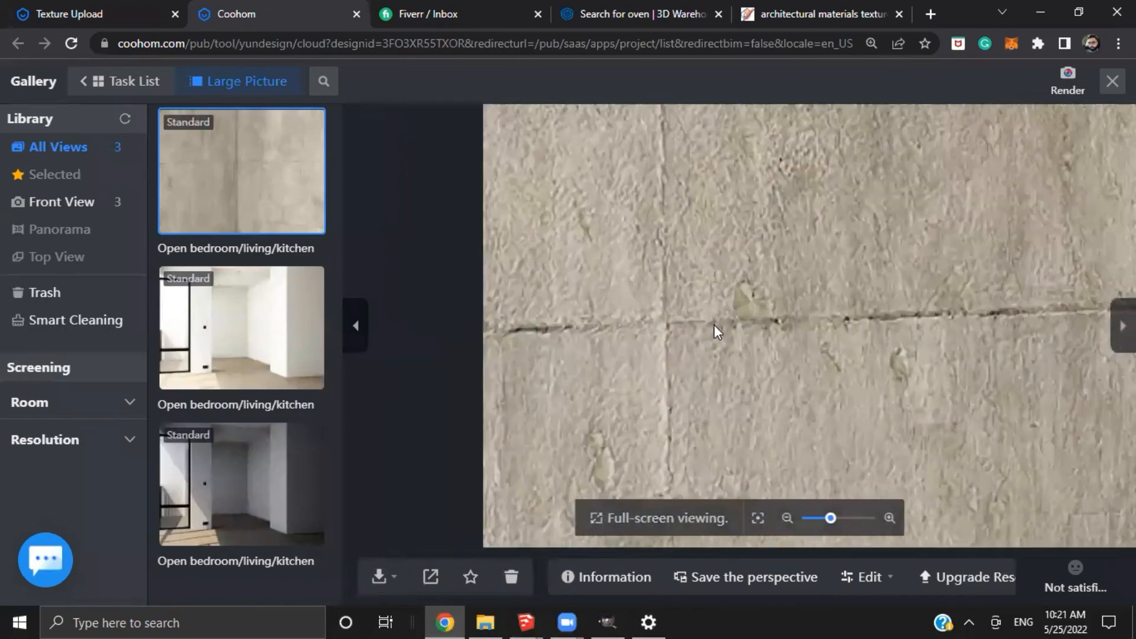
scroll(712, 325, up, 2)
scroll(711, 325, down, 1)
scroll(676, 325, up, 1)
scroll(679, 324, up, 3)
drag(1095, 320, 769, 316)
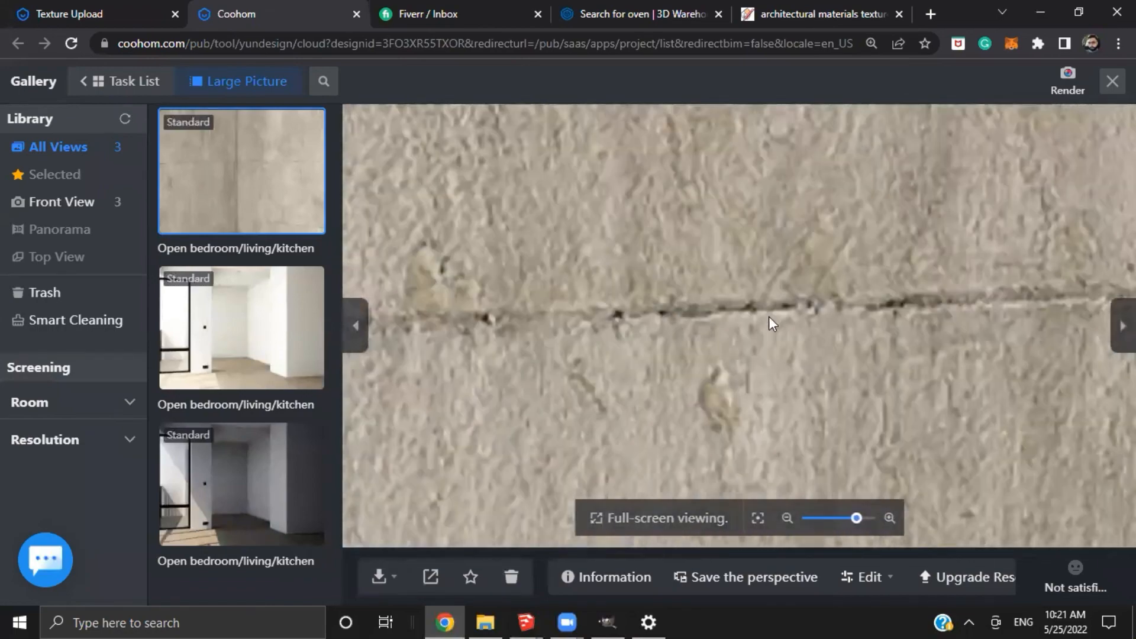
drag(1029, 319, 772, 295)
scroll(772, 294, down, 2)
drag(846, 354, 744, 339)
drag(774, 250, 760, 400)
drag(728, 343, 637, 284)
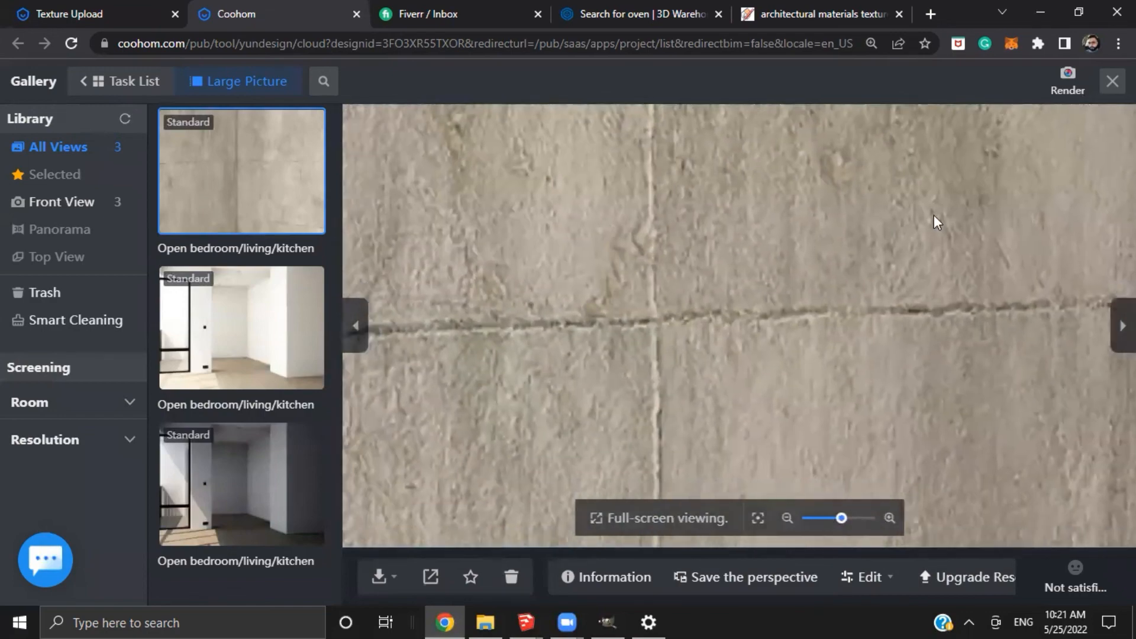
drag(680, 178, 907, 260)
scroll(794, 249, down, 2)
scroll(793, 249, down, 1)
drag(731, 414, 546, 321)
drag(530, 361, 677, 249)
drag(893, 479, 726, 298)
drag(1029, 237, 727, 307)
scroll(727, 308, down, 5)
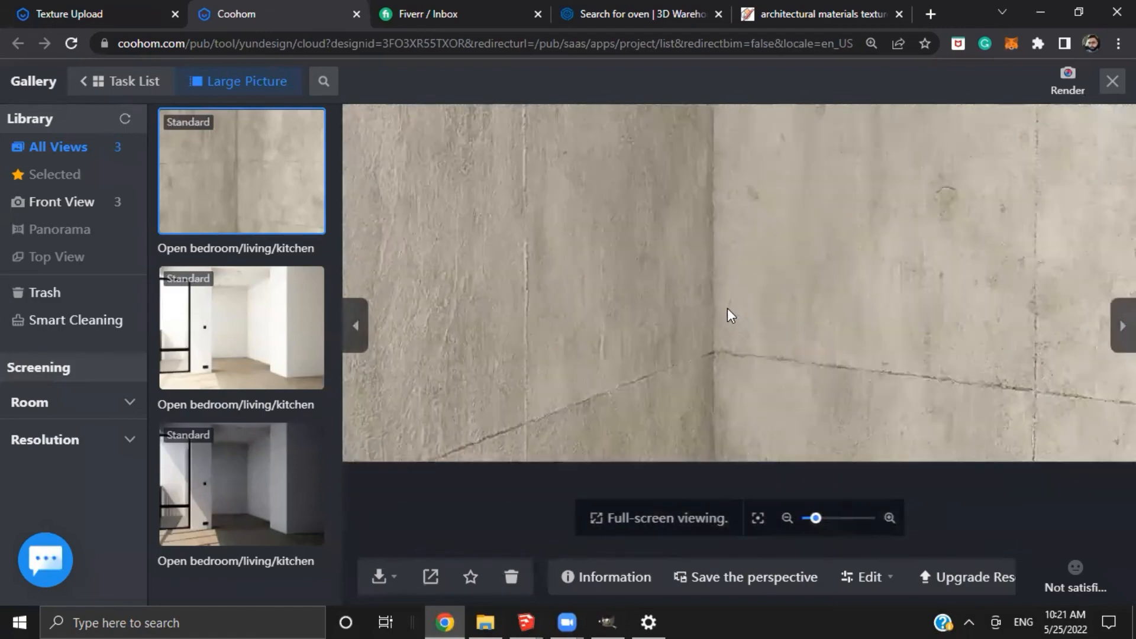
drag(780, 278, 740, 396)
scroll(723, 353, up, 1)
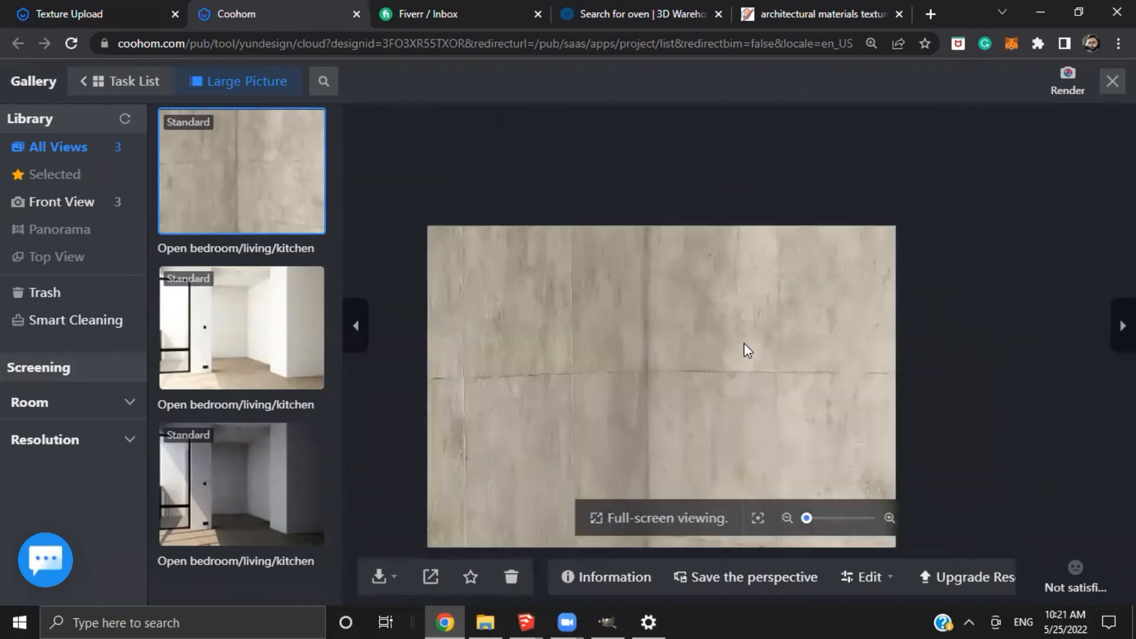
Return from the gallery to the render setup and load the saved wide snapshot showing the window and the black kitchen cabinets
click(1112, 82)
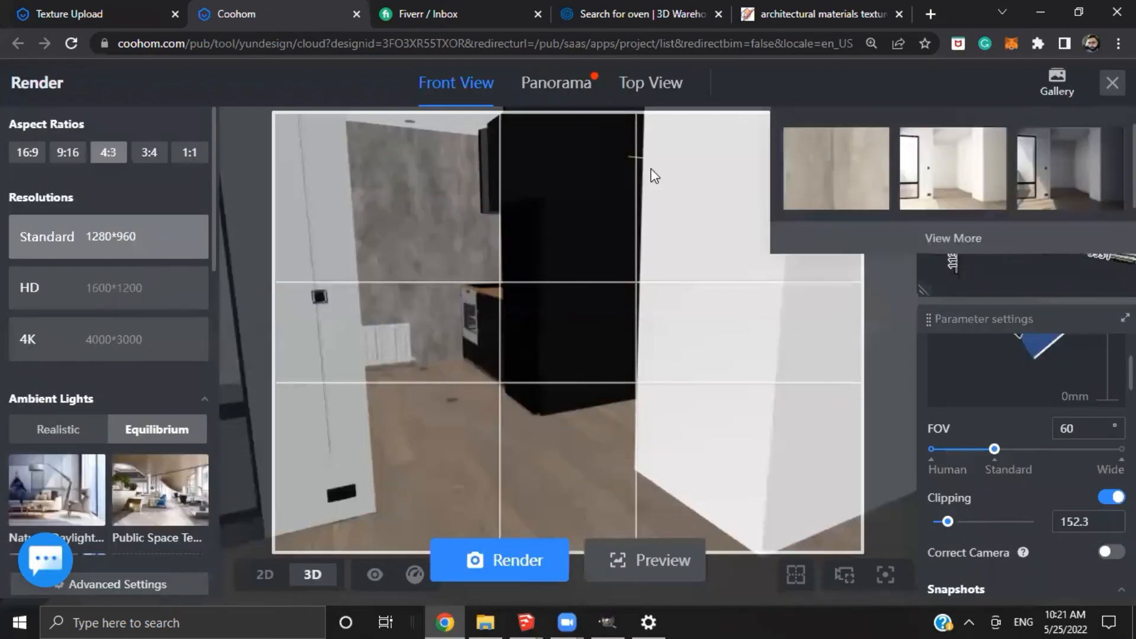
scroll(1089, 497, down, 5)
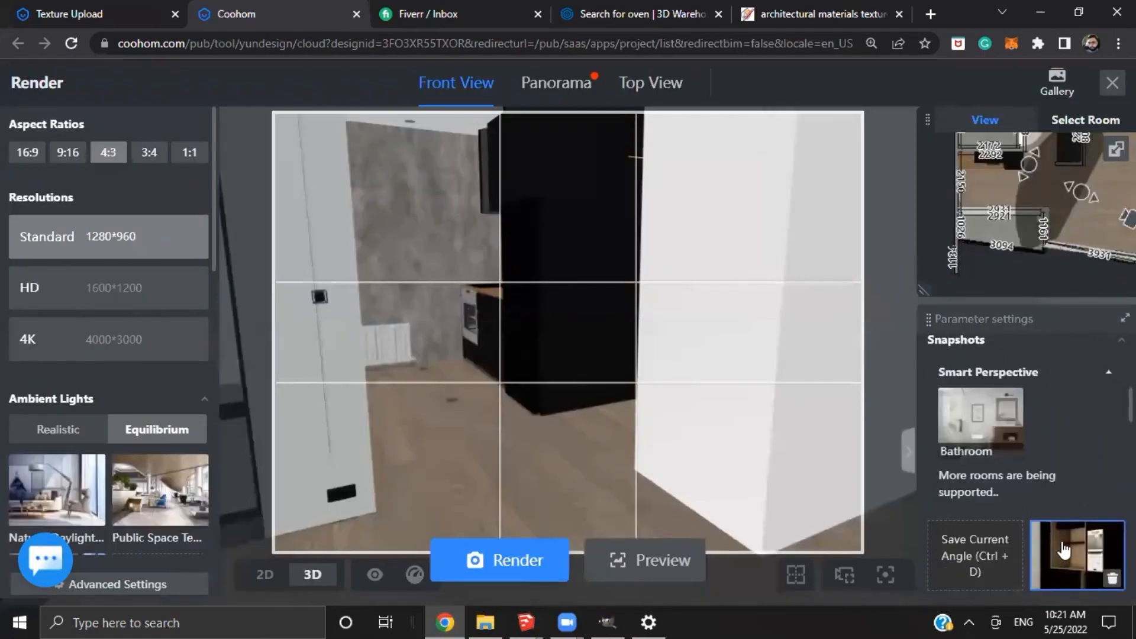
click(1063, 550)
scroll(1074, 516, down, 3)
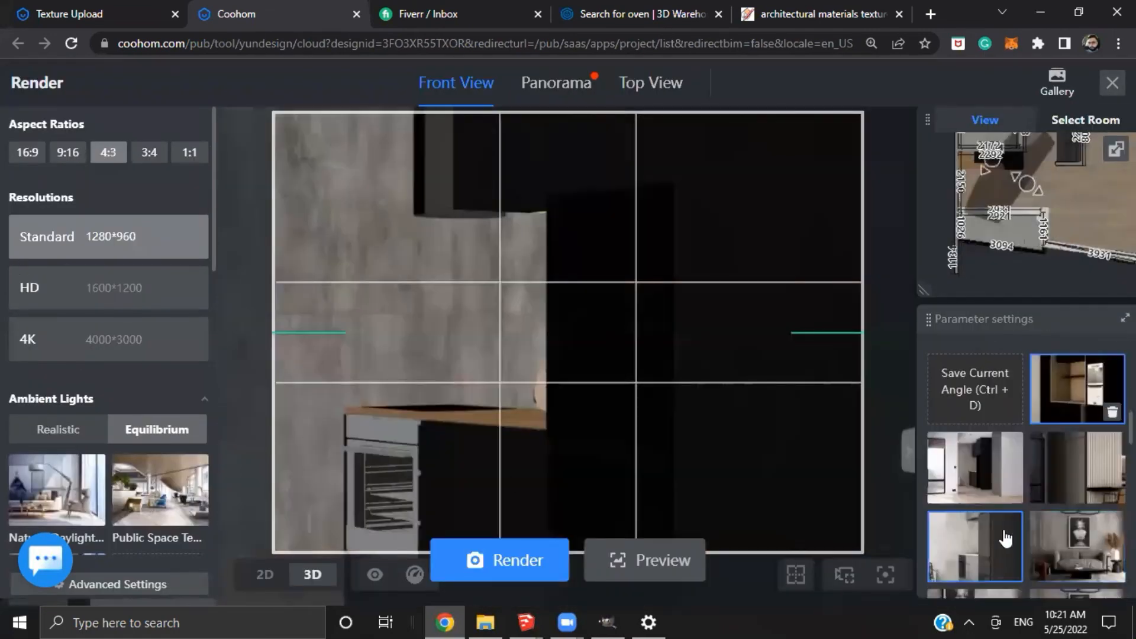
click(1005, 490)
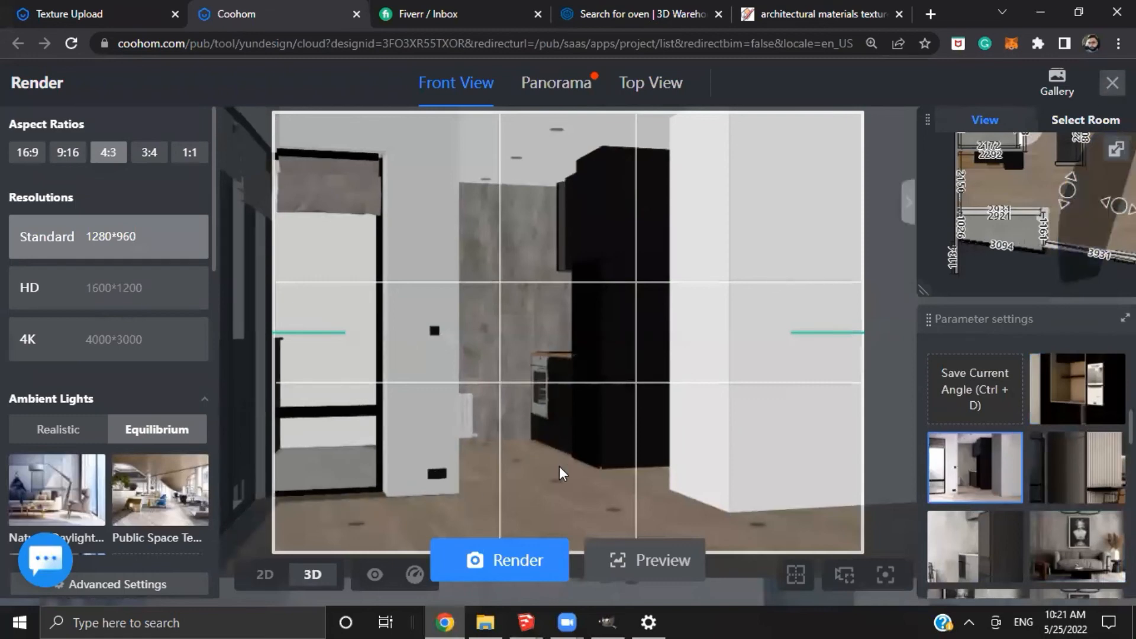
Exit the render setup and hide the Curtains.skp model at the windows in the 3D view
key(Escape)
drag(460, 449, 662, 473)
click(526, 276)
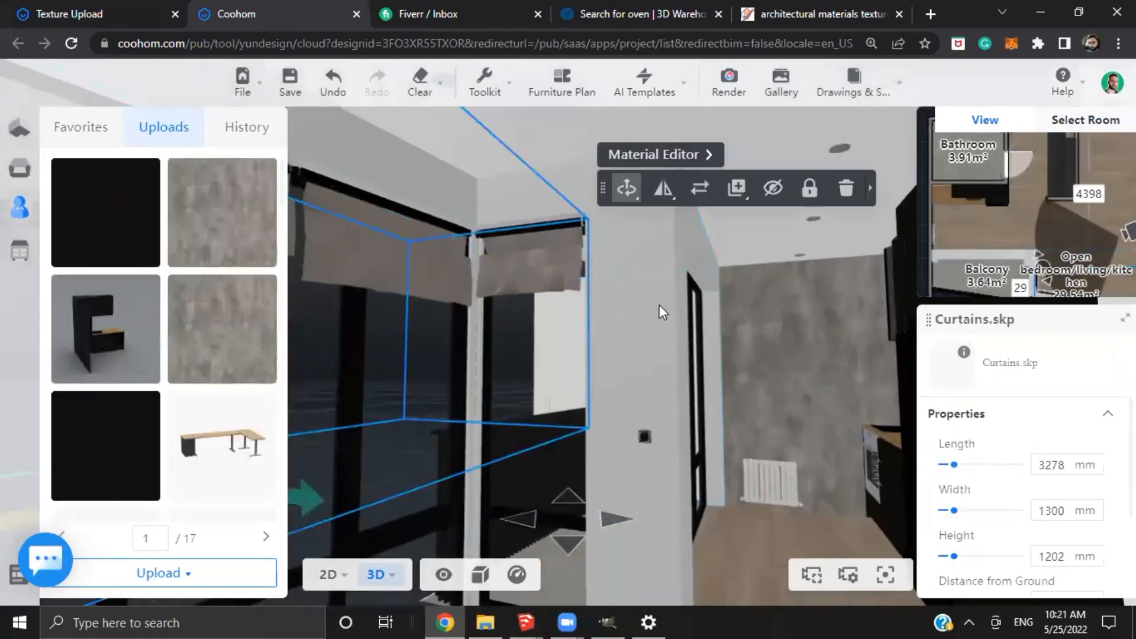
click(772, 190)
drag(682, 315, 651, 314)
key(a)
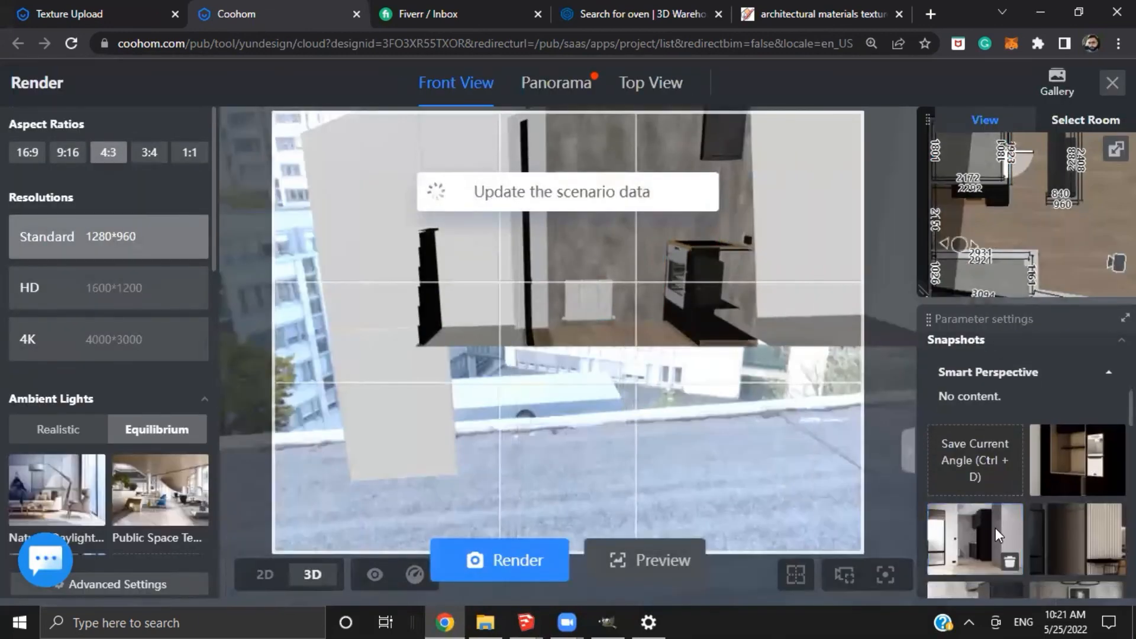
Render the saved wide kitchen snapshot in 4:3 at Standard 1280*960 with the Equilibrium ambient lighting
click(996, 529)
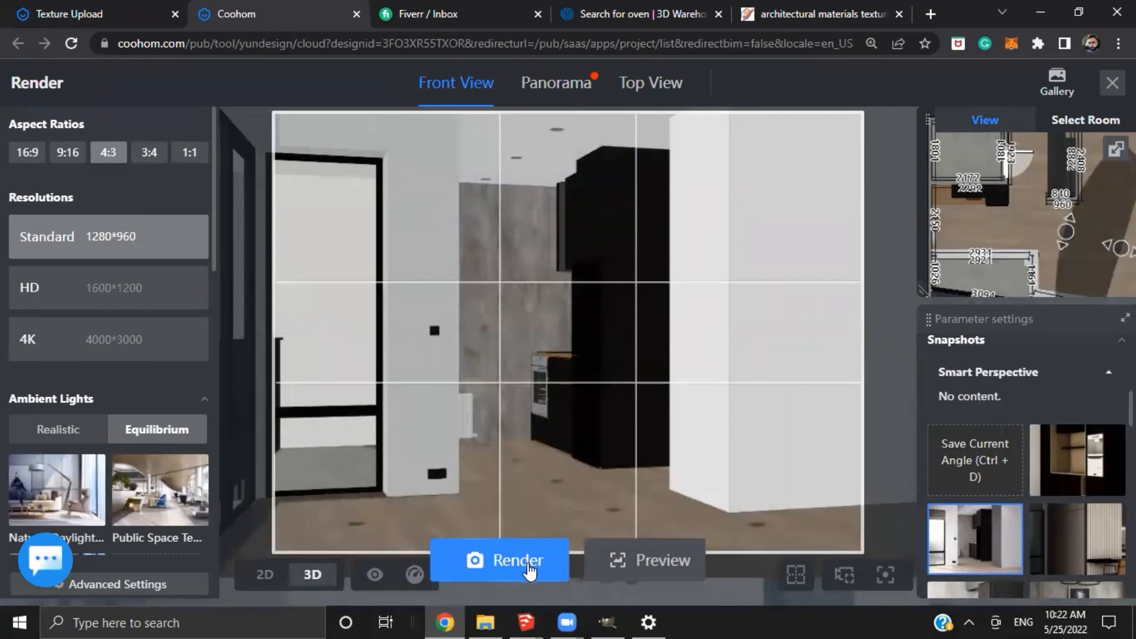
click(530, 572)
click(555, 504)
Show all hidden products in the scene from the render setup
click(375, 574)
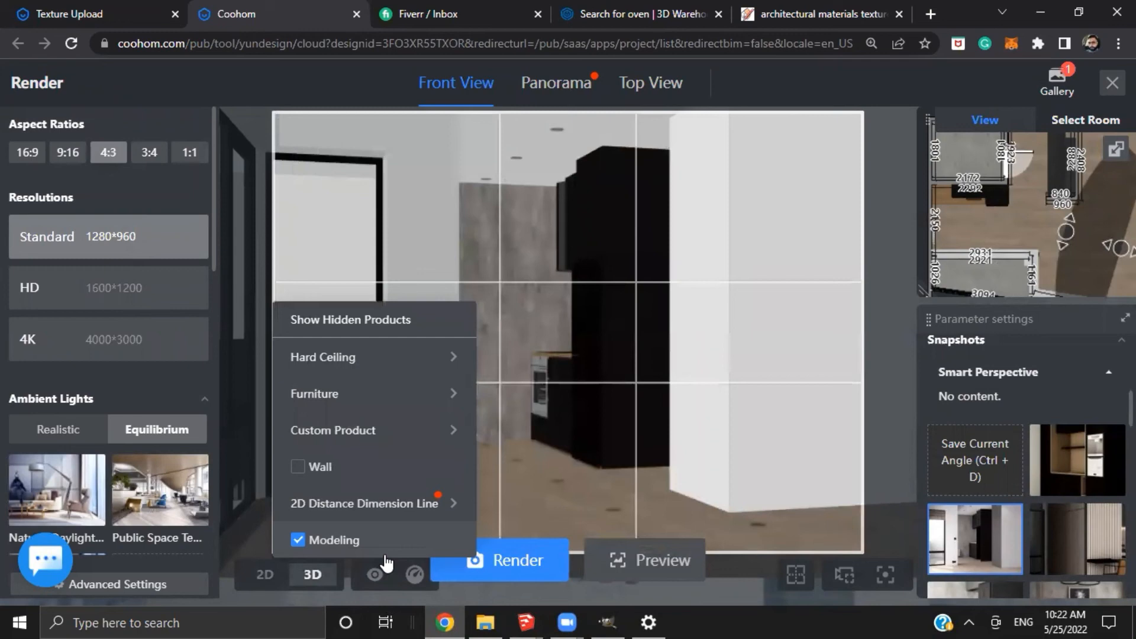
click(369, 329)
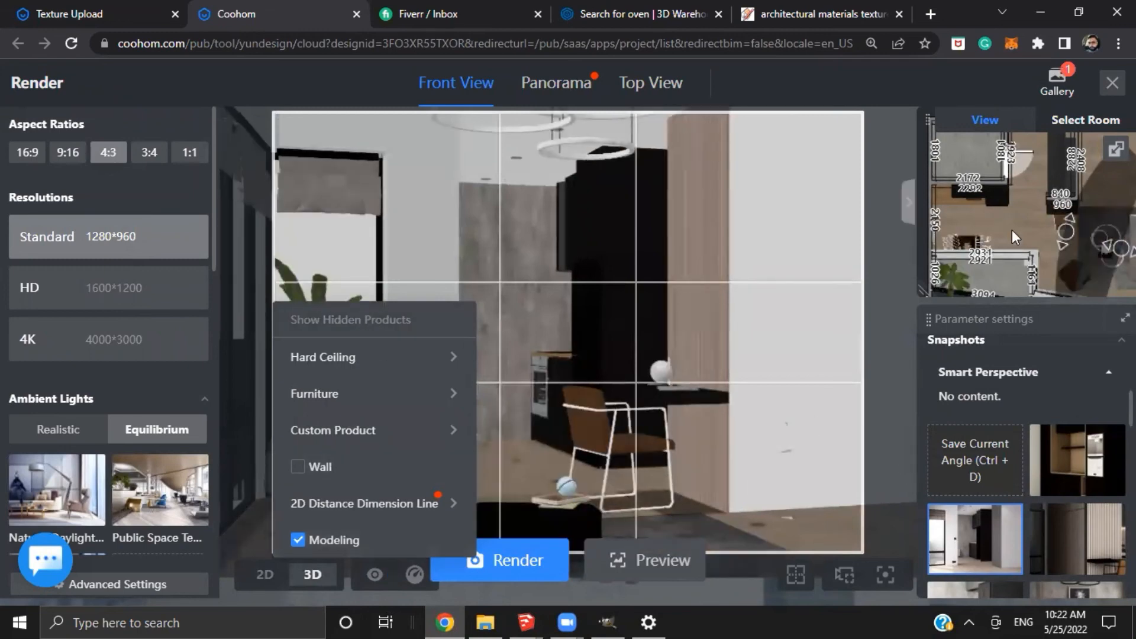
Shift the camera slightly in the floor plan beside the living area's ring lamps and render the furnished view at Standard 1280*960
scroll(1000, 232, up, 5)
mouse_move(975, 229)
mouse_down()
mouse_move(964, 213)
mouse_move(934, 216)
mouse_up()
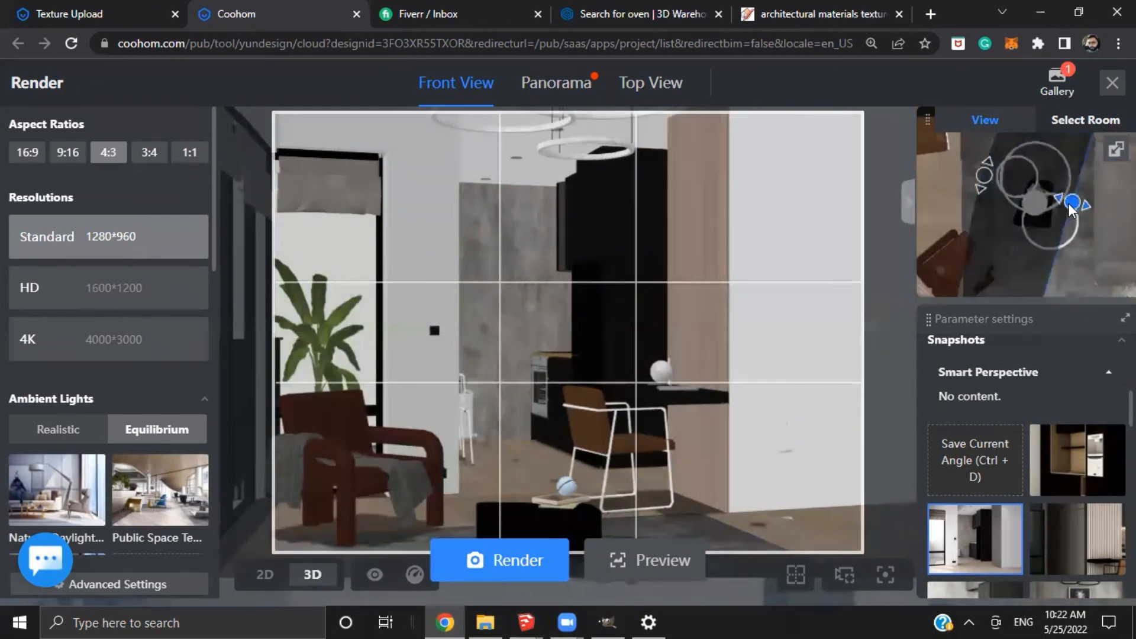
drag(1071, 208, 1059, 234)
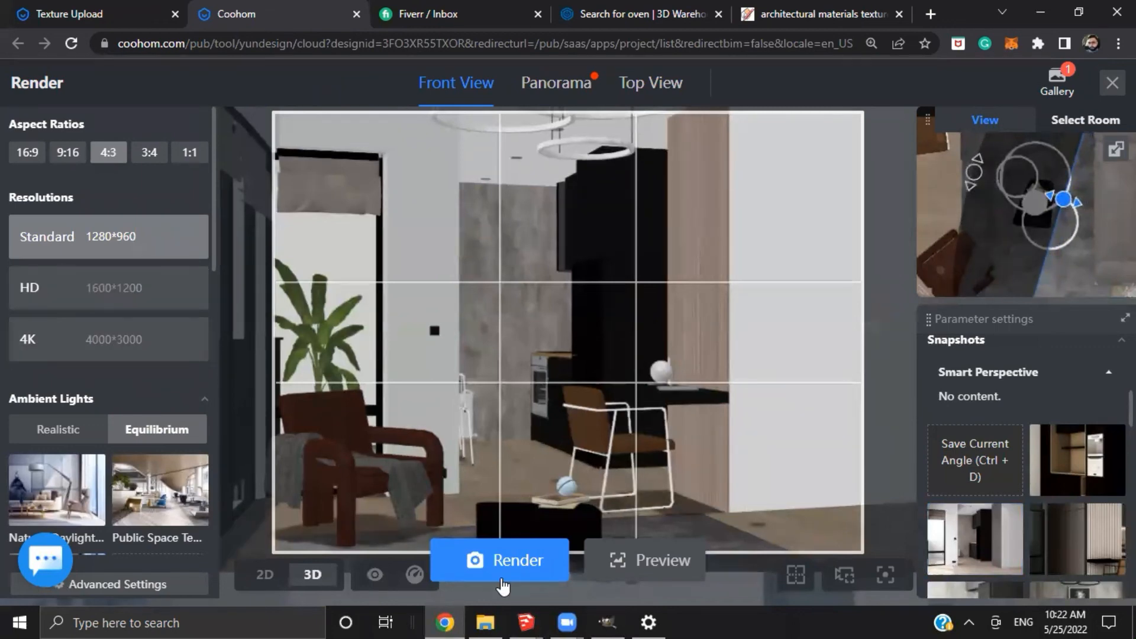
click(523, 569)
click(565, 498)
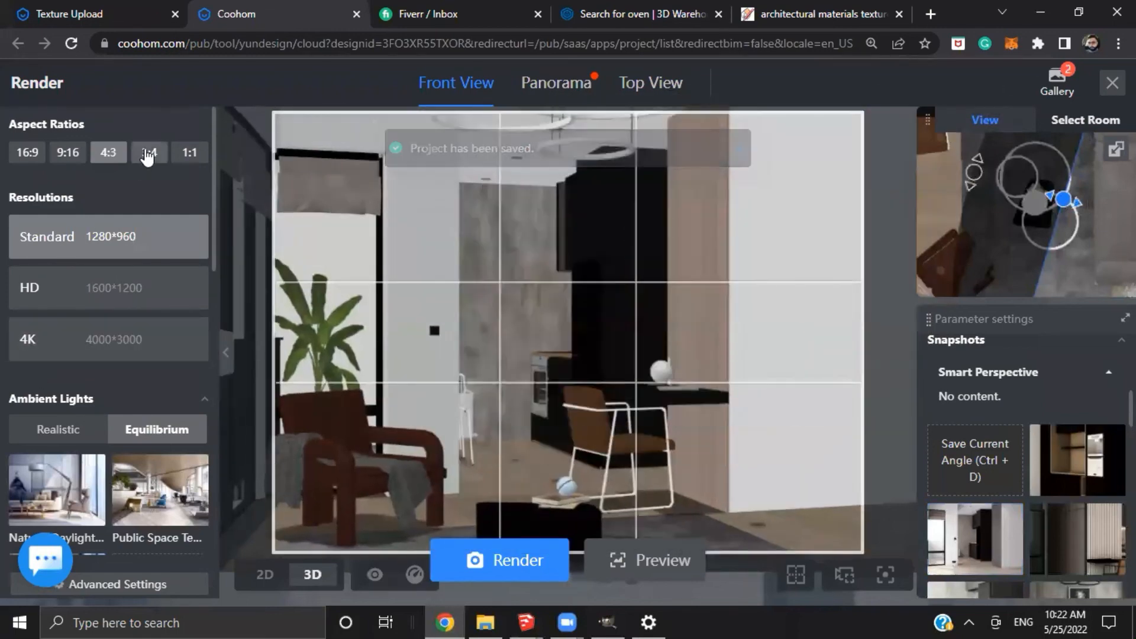
Set the render aspect ratio to 3:4 and move the camera from the living area toward the dark kitchen units
click(149, 152)
drag(712, 407, 663, 416)
key(w)
key(a)
key(w)
key(d)
key(a)
key(w)
drag(546, 385, 584, 391)
key(a)
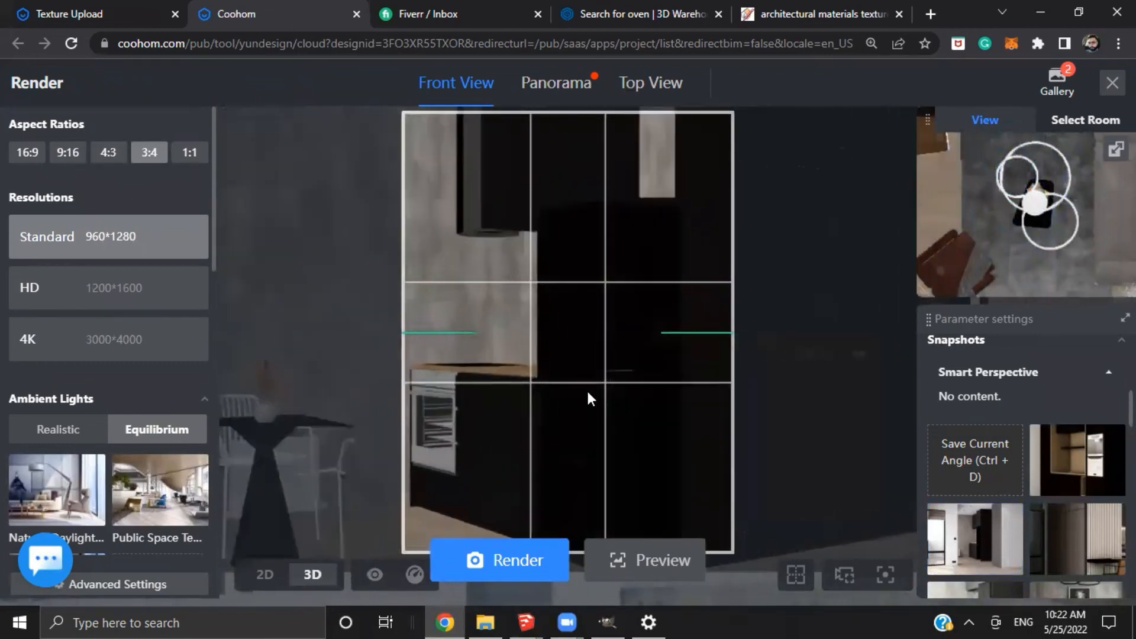
Leave the render setup and bring the cylindrical cooker hood into close view from below in the 3D view
key(w)
key(w)
drag(681, 419, 514, 420)
key(s)
key(s)
key(a)
key(w)
key(q)
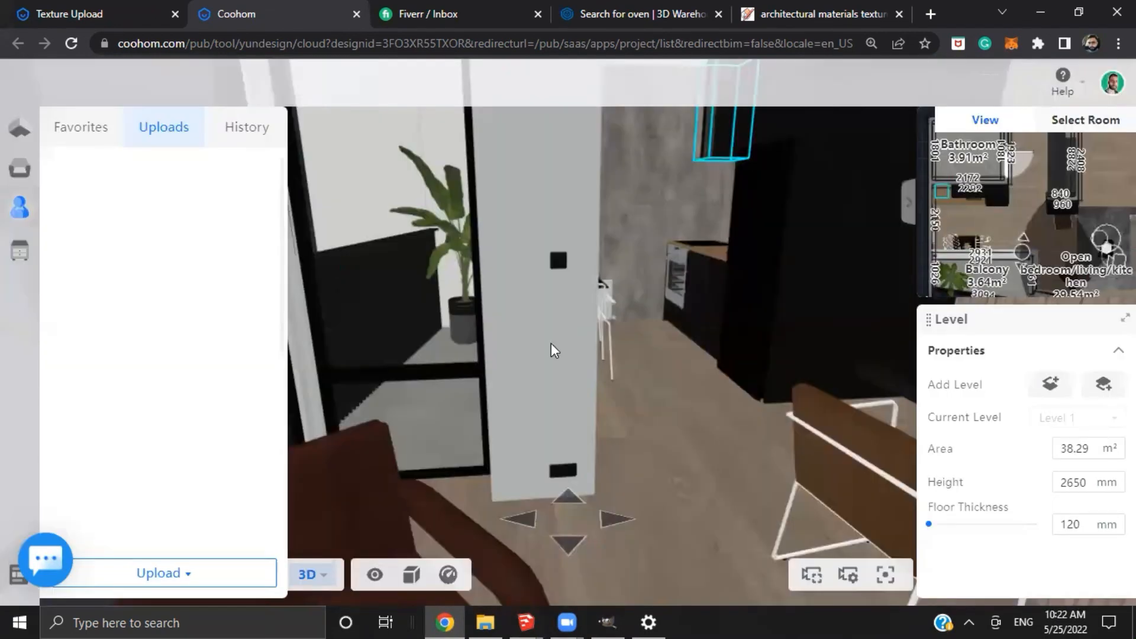
drag(615, 302, 393, 378)
scroll(486, 311, up, 5)
key(q)
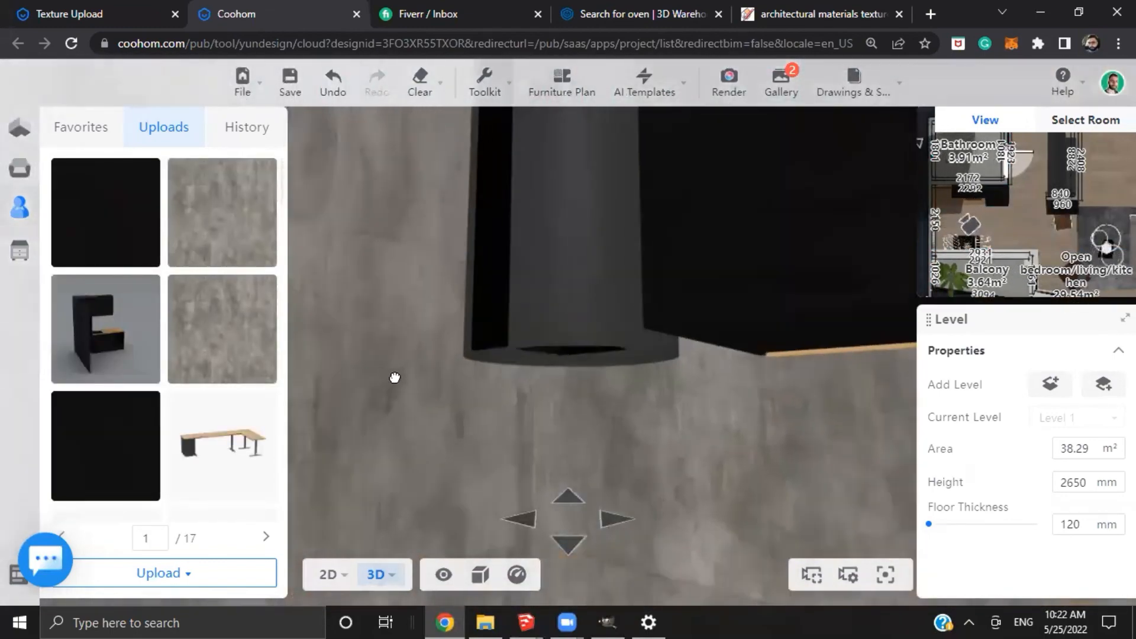
Select the Teka.max cooker hood and open its catalog of replacement models
click(593, 360)
click(718, 494)
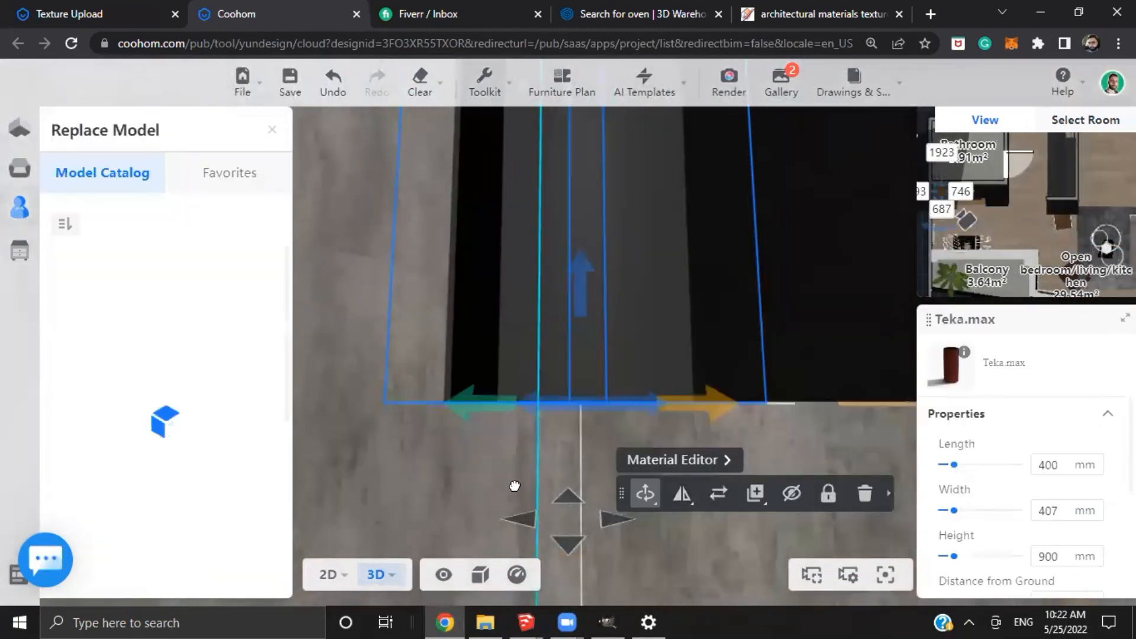
drag(514, 485, 462, 515)
Examine the hood's placement in the floor plan and its underside in the 3D view
mouse_move(326, 586)
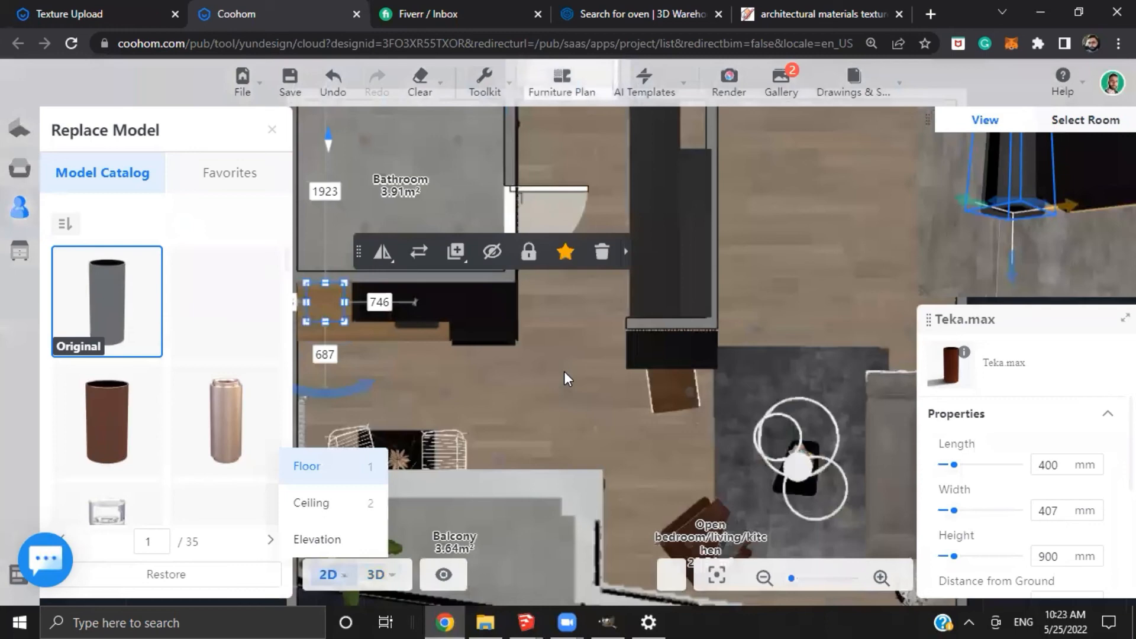
drag(602, 370, 733, 383)
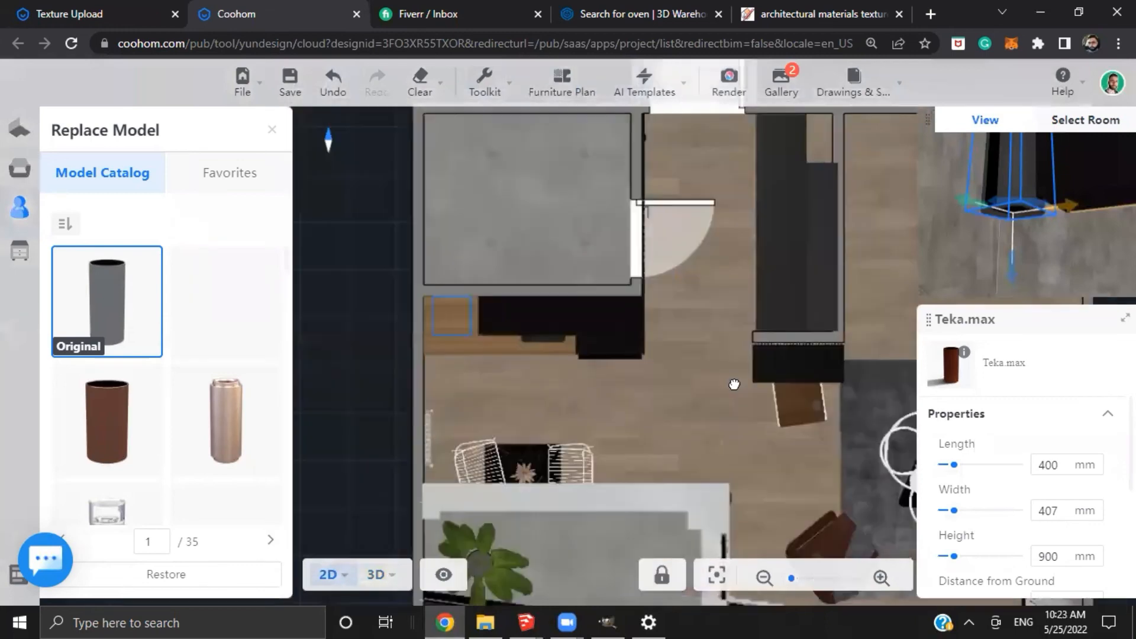
scroll(515, 364, up, 4)
drag(586, 410, 646, 239)
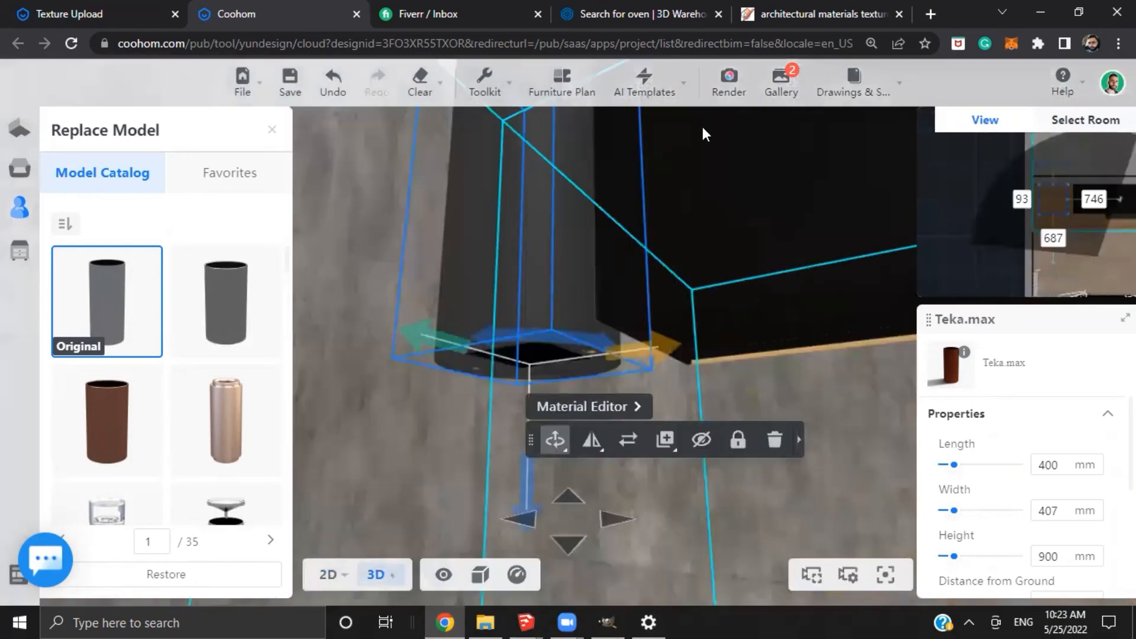
mouse_move(701, 126)
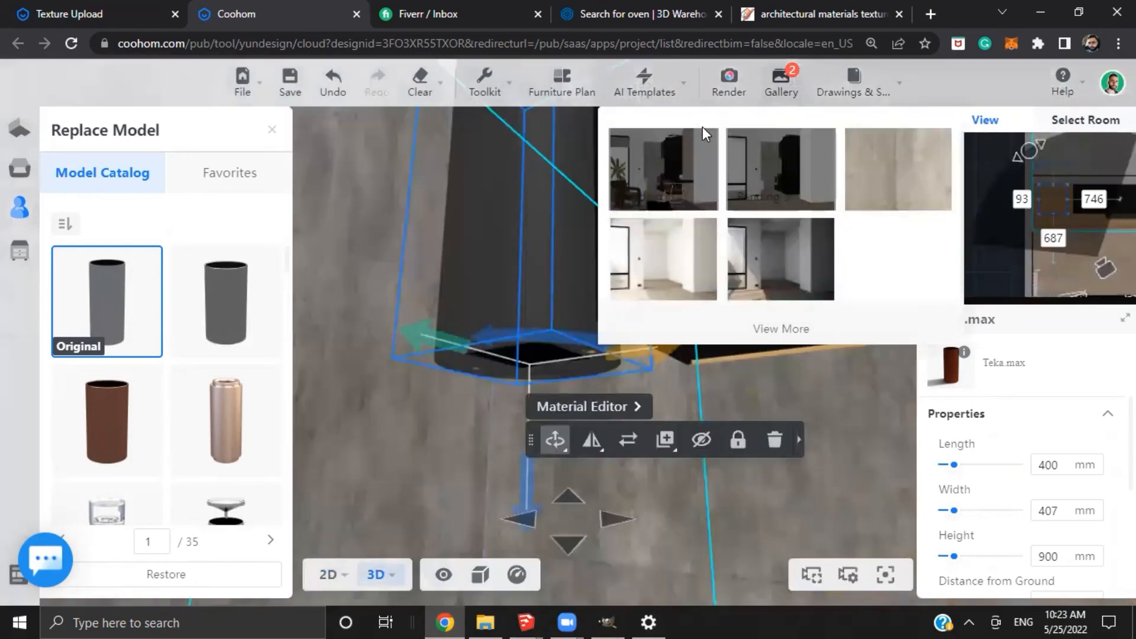
mouse_move(707, 203)
drag(370, 342, 432, 278)
mouse_move(775, 128)
drag(420, 432, 576, 225)
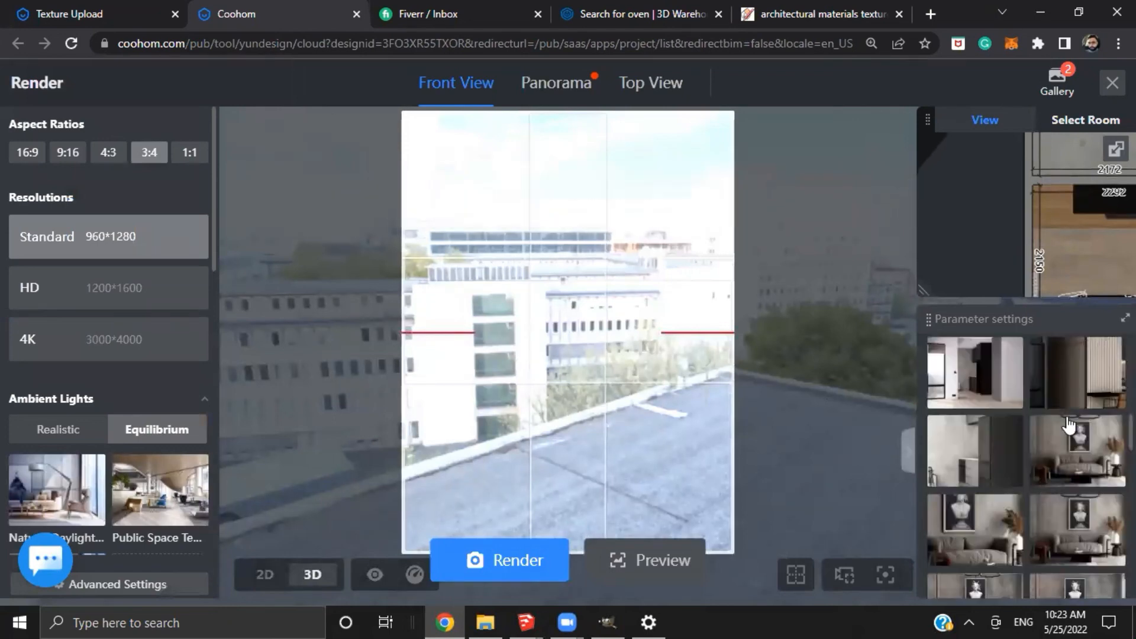
Load the first saved camera snapshot in the render setup and pull the view back to face the kitchen front
scroll(1067, 450, down, 1)
scroll(1066, 454, down, 2)
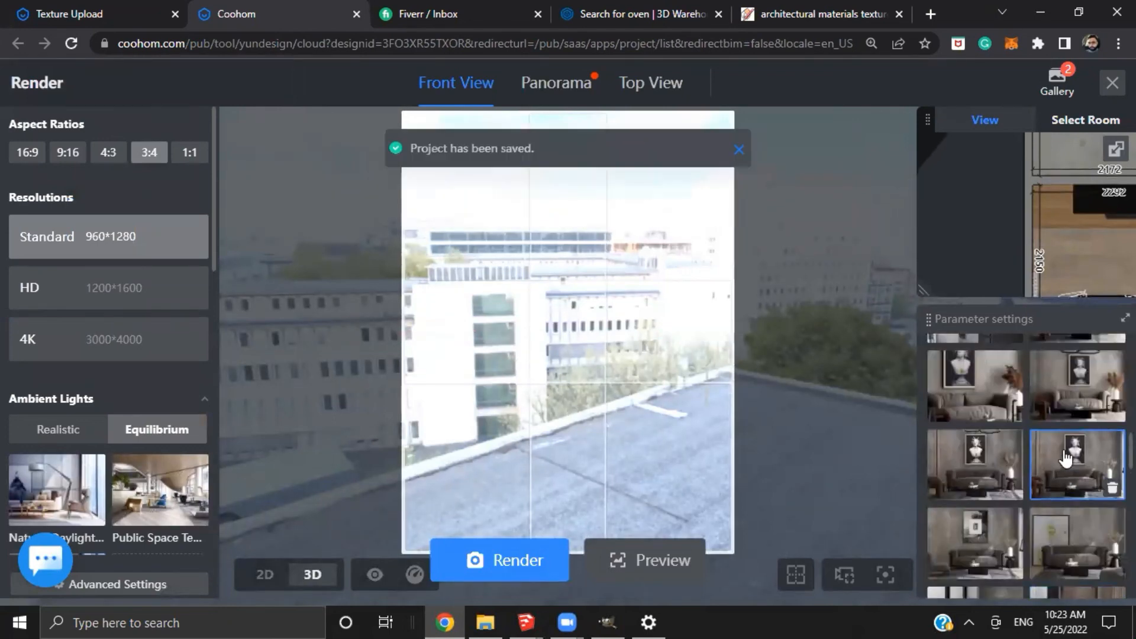
scroll(1065, 449, up, 9)
scroll(1065, 449, down, 5)
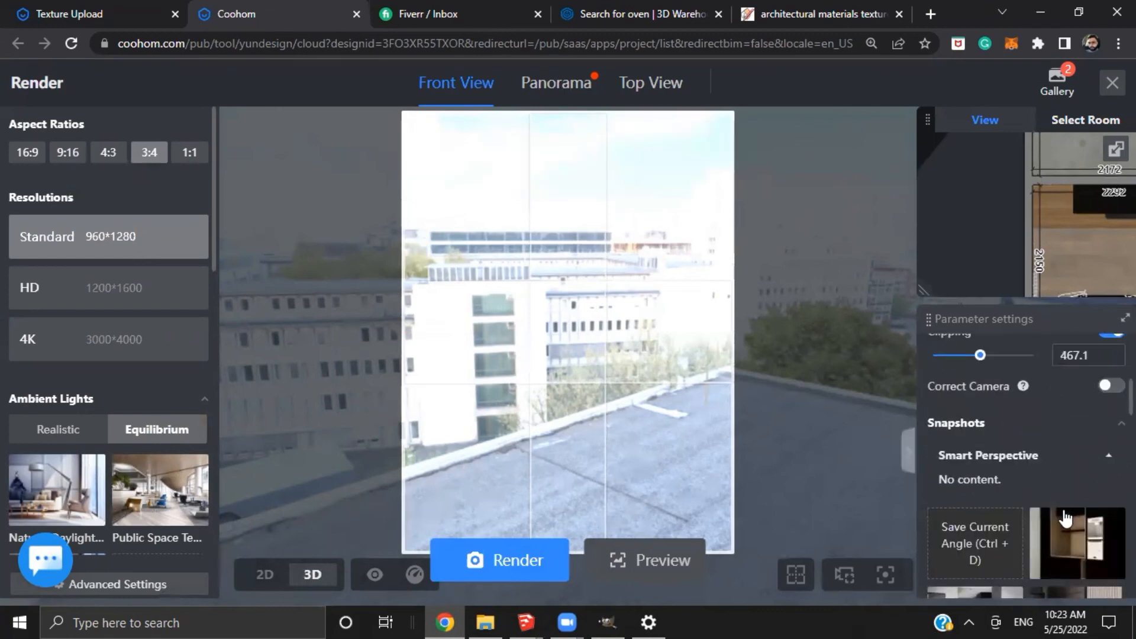
scroll(1065, 519, down, 2)
click(1067, 470)
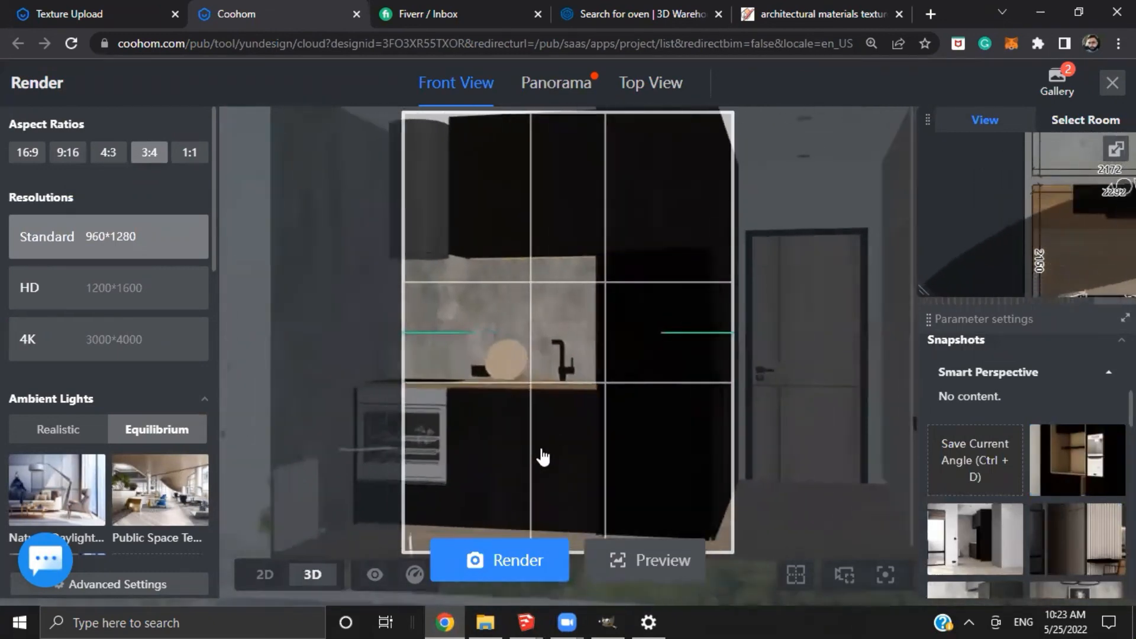
key(s)
mouse_move(535, 459)
mouse_down()
mouse_move(510, 462)
mouse_move(518, 457)
mouse_up()
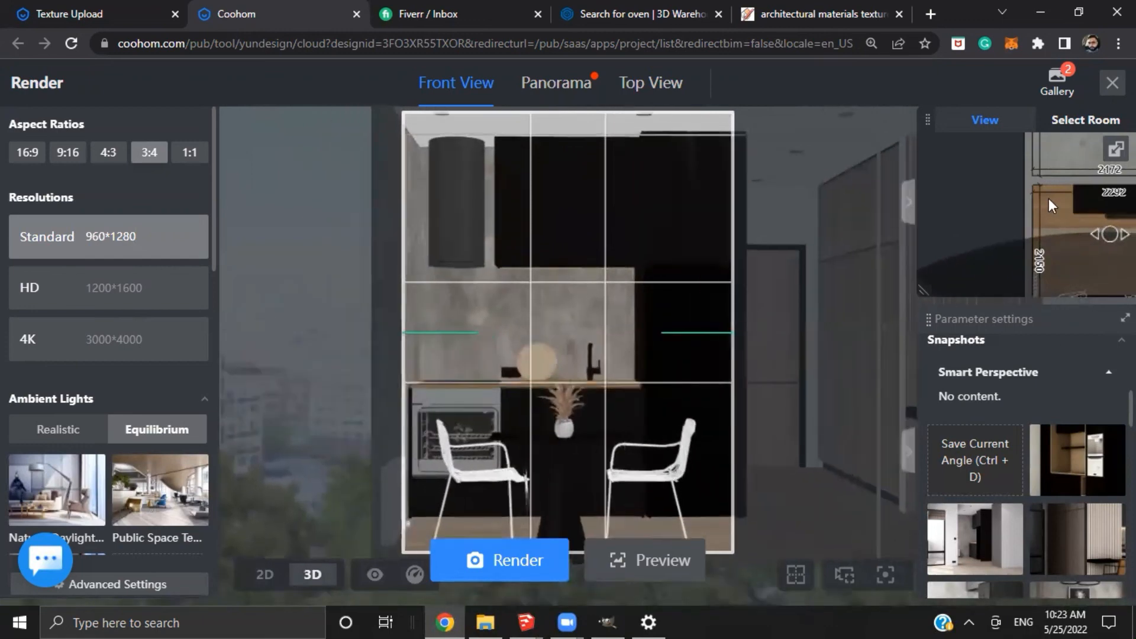
Reposition the camera in the floor plan to face the kitchen past the dining table, comparing 4:3 and keeping 3:4
scroll(1048, 198, down, 3)
drag(1006, 188, 923, 179)
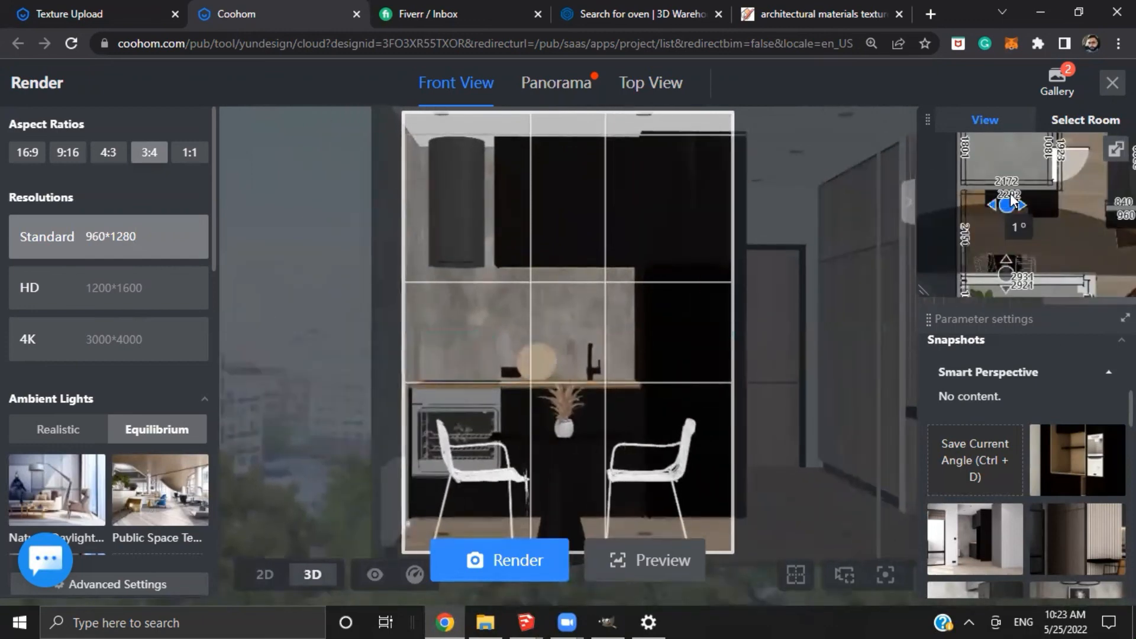
drag(1013, 201, 1007, 196)
drag(998, 275, 1012, 257)
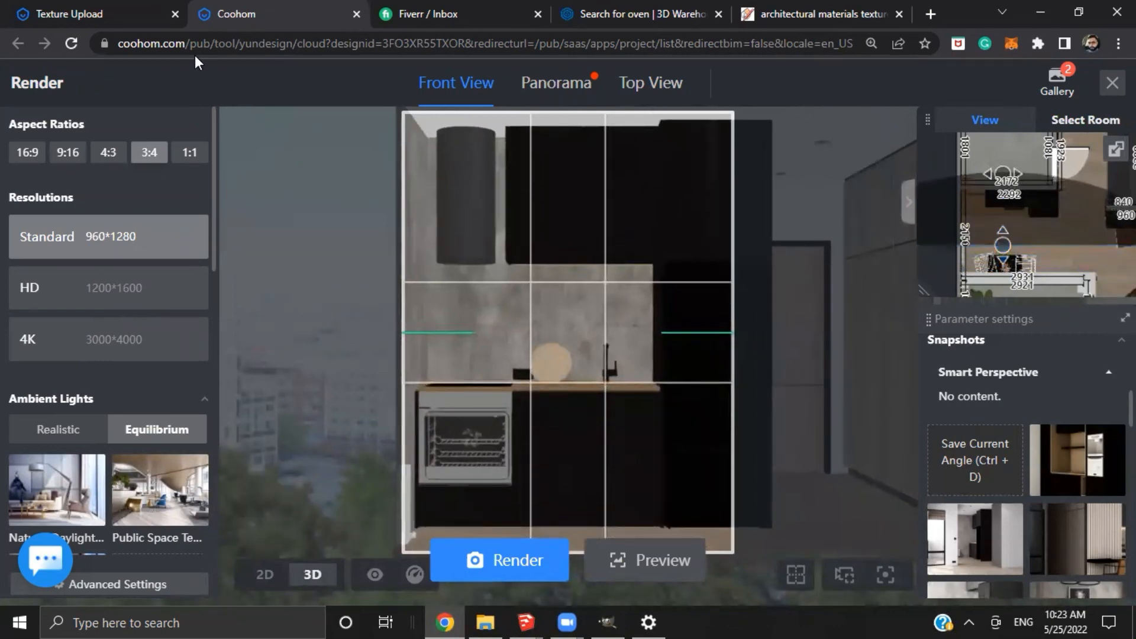
click(120, 148)
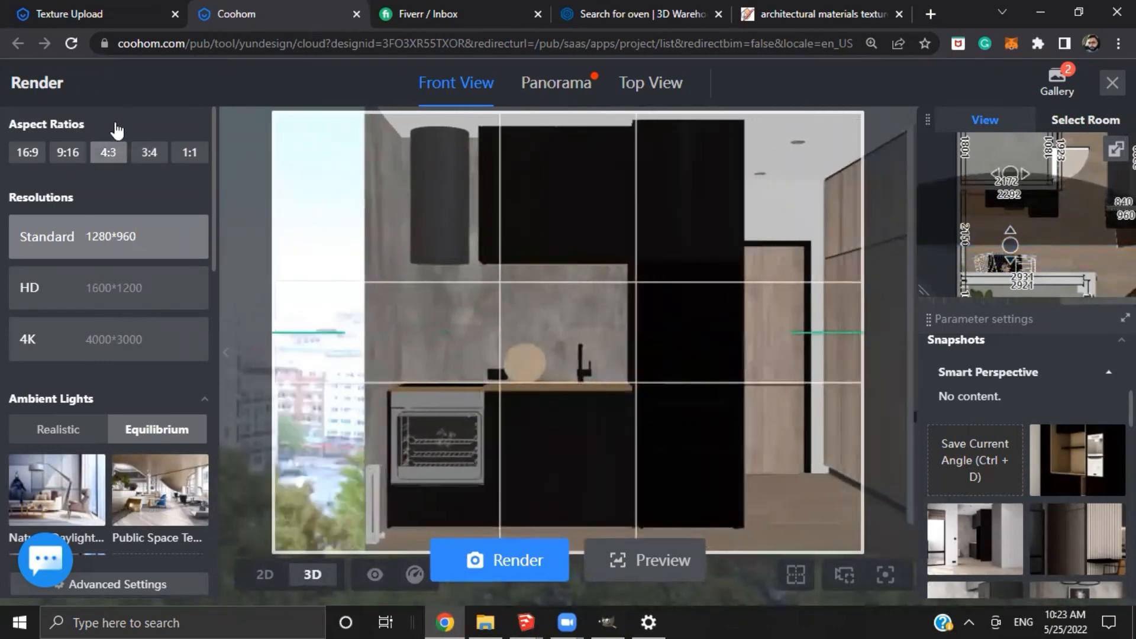
click(149, 153)
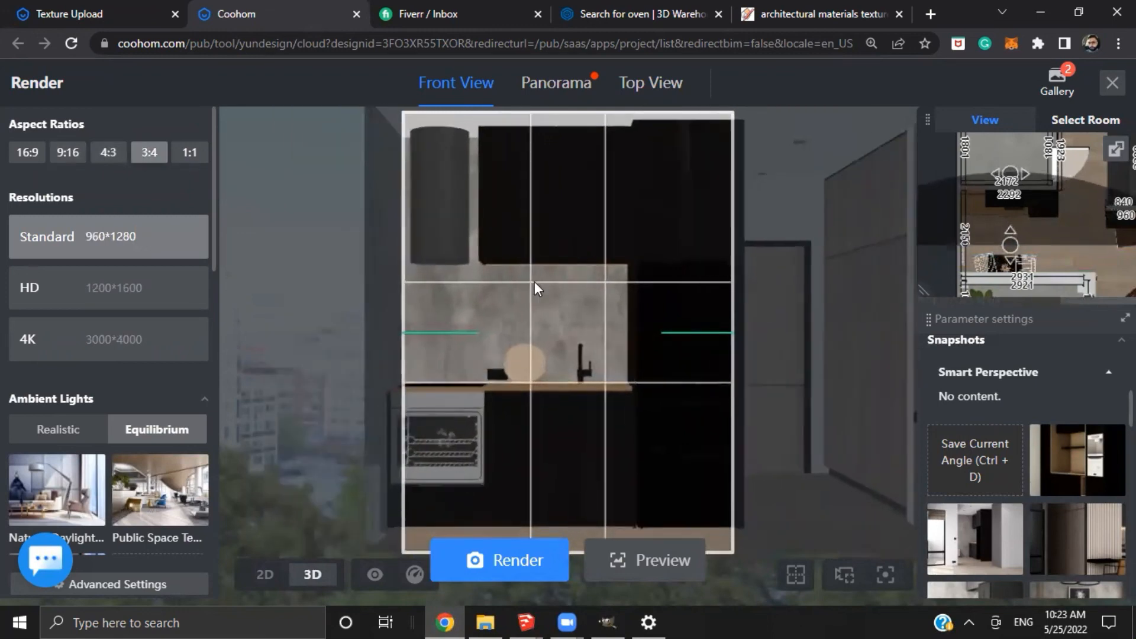
Reframe the kitchen at a slight angle without the dining chairs, fitting the oven, worktop, cutting board and tap
key(s)
key(d)
key(a)
key(s)
key(d)
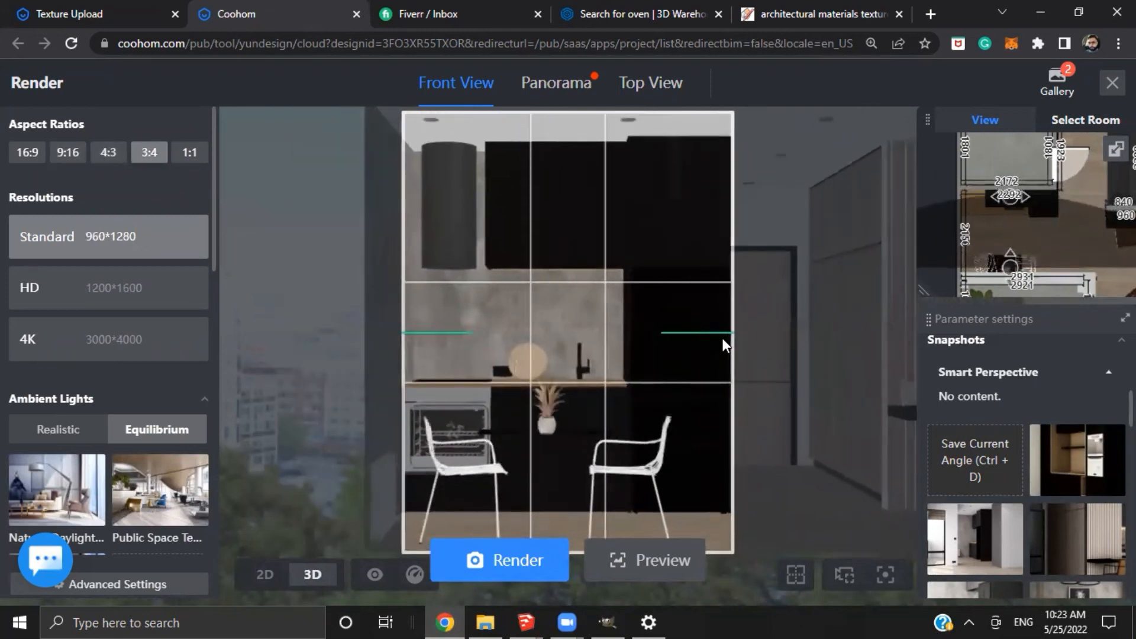
key(w)
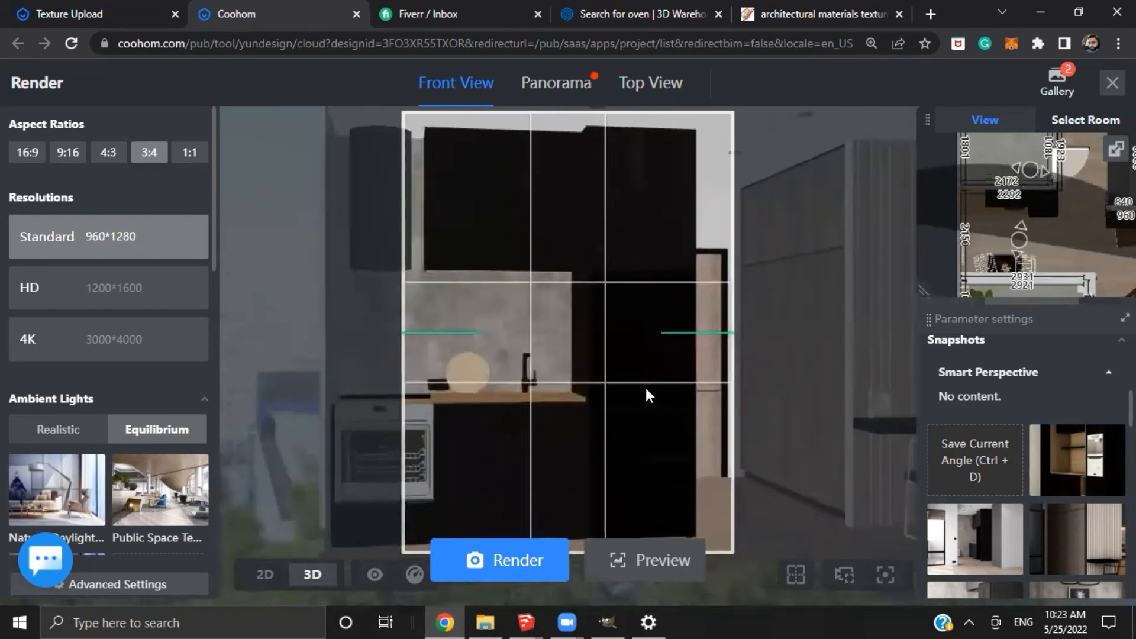
key(d)
scroll(992, 228, up, 2)
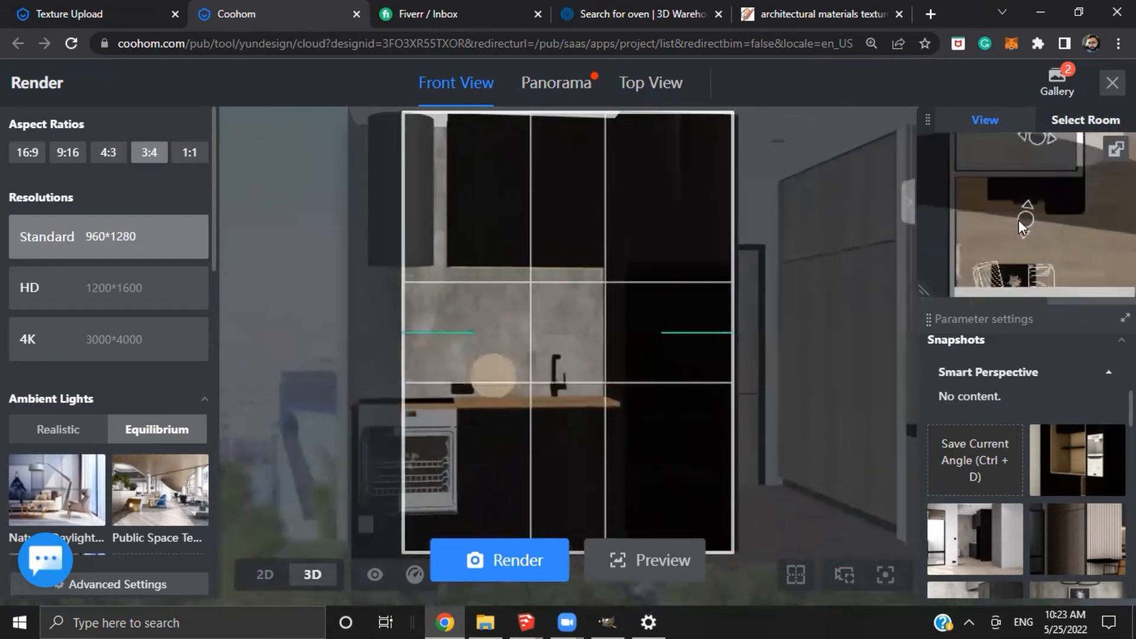
key(e)
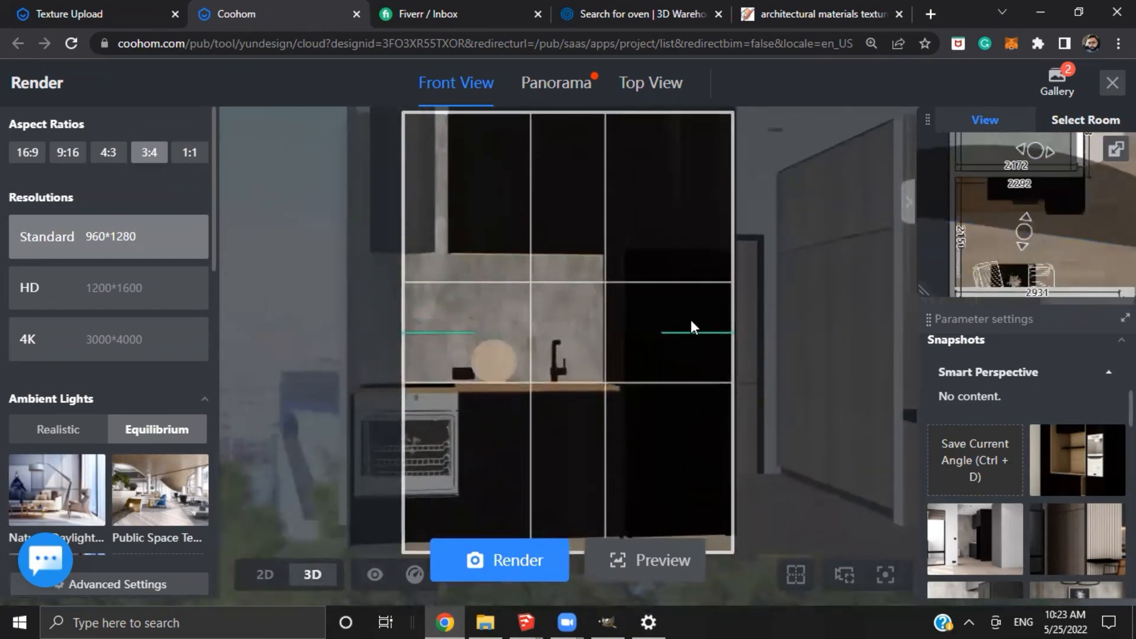
key(a)
drag(690, 319, 681, 322)
key(d)
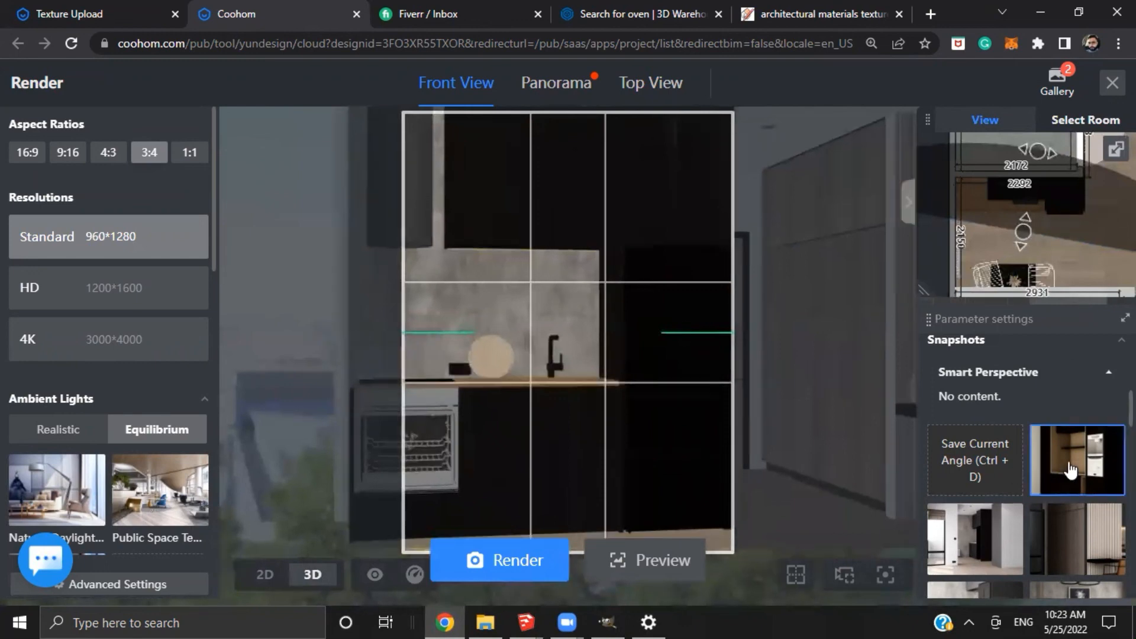
Set the camera height to 1237 mm and render the 3:4 kitchen view at Standard 960*1280
scroll(1027, 412, up, 5)
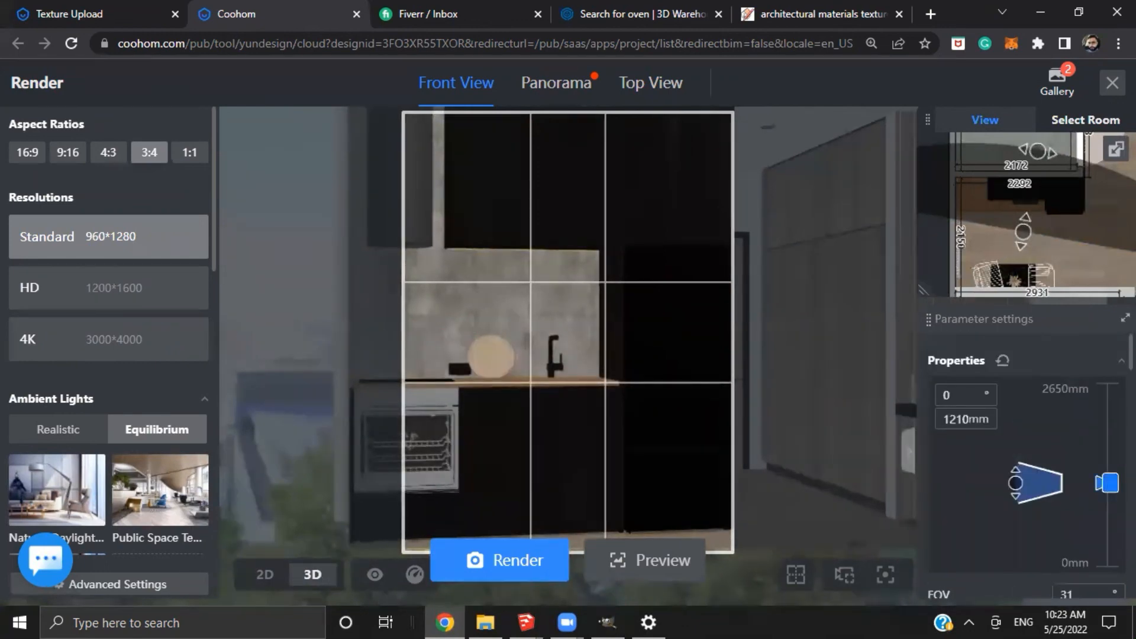
drag(1108, 491, 1104, 489)
scroll(1030, 229, up, 1)
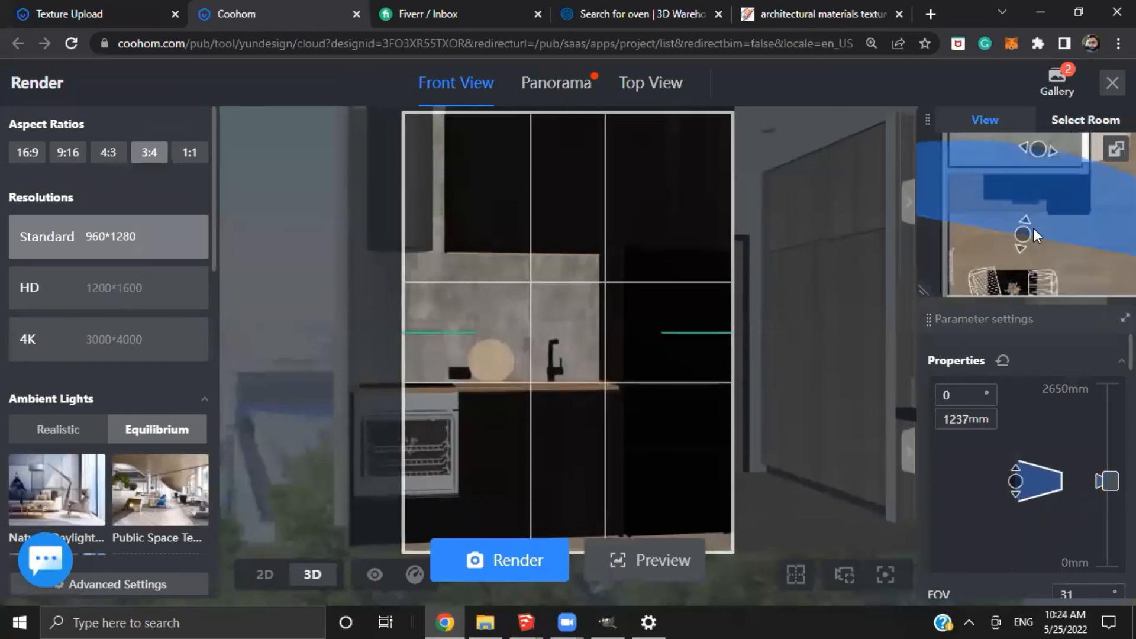
scroll(1028, 238, up, 1)
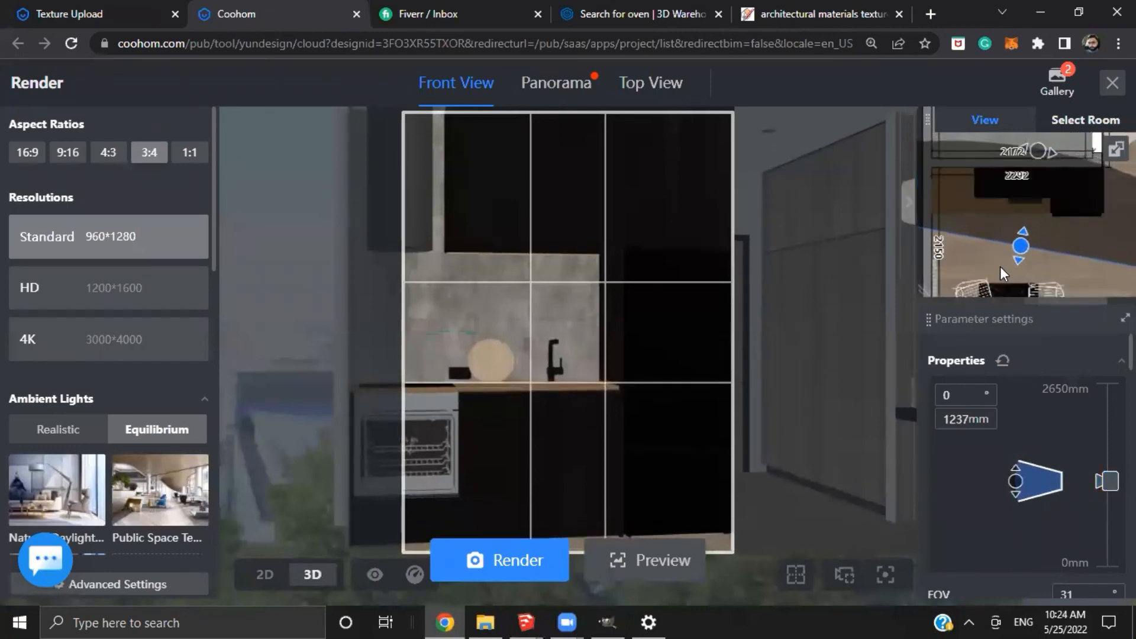
click(522, 554)
click(519, 493)
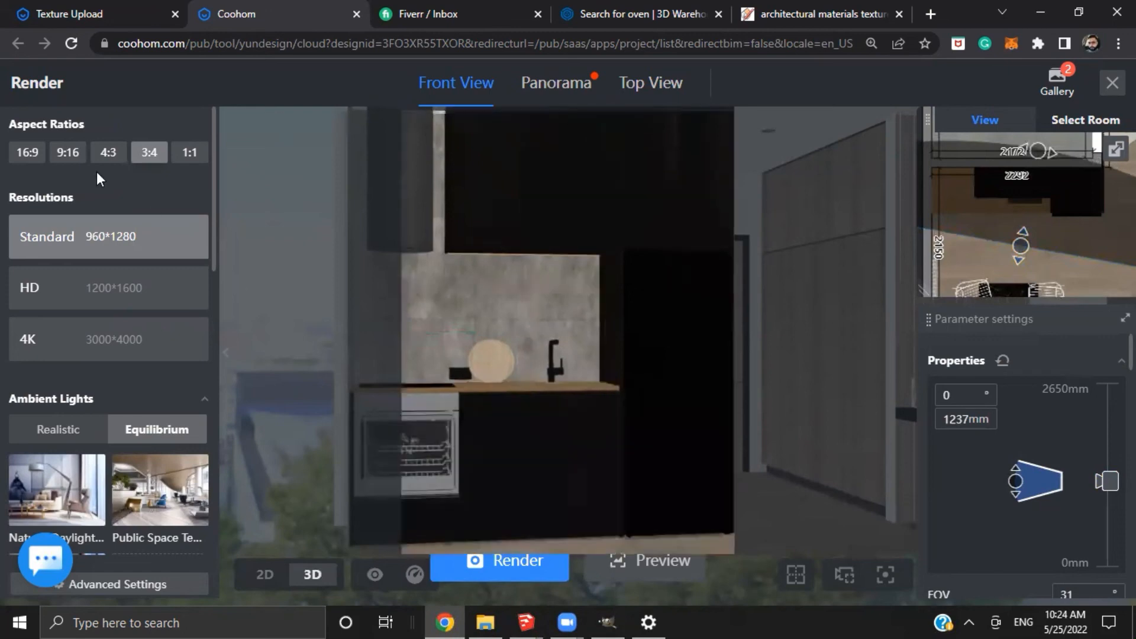
Switch the render aspect ratio to 4:3 and reduce the camera clipping distance to 10.0
click(108, 152)
scroll(582, 272, up, 3)
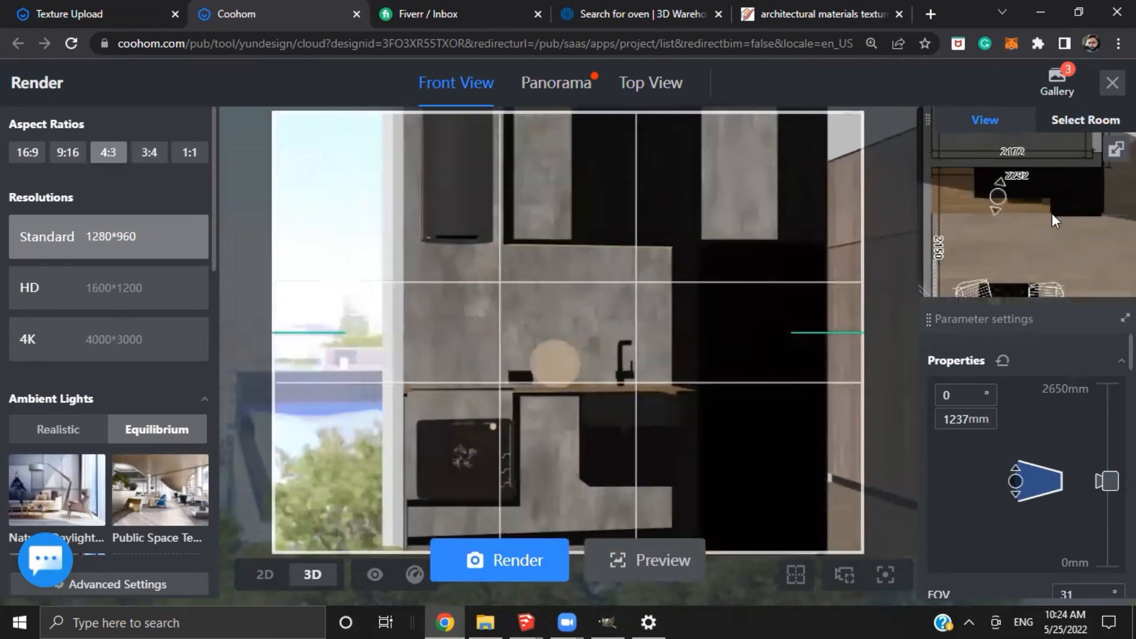
scroll(1017, 225, down, 3)
scroll(1029, 480, down, 4)
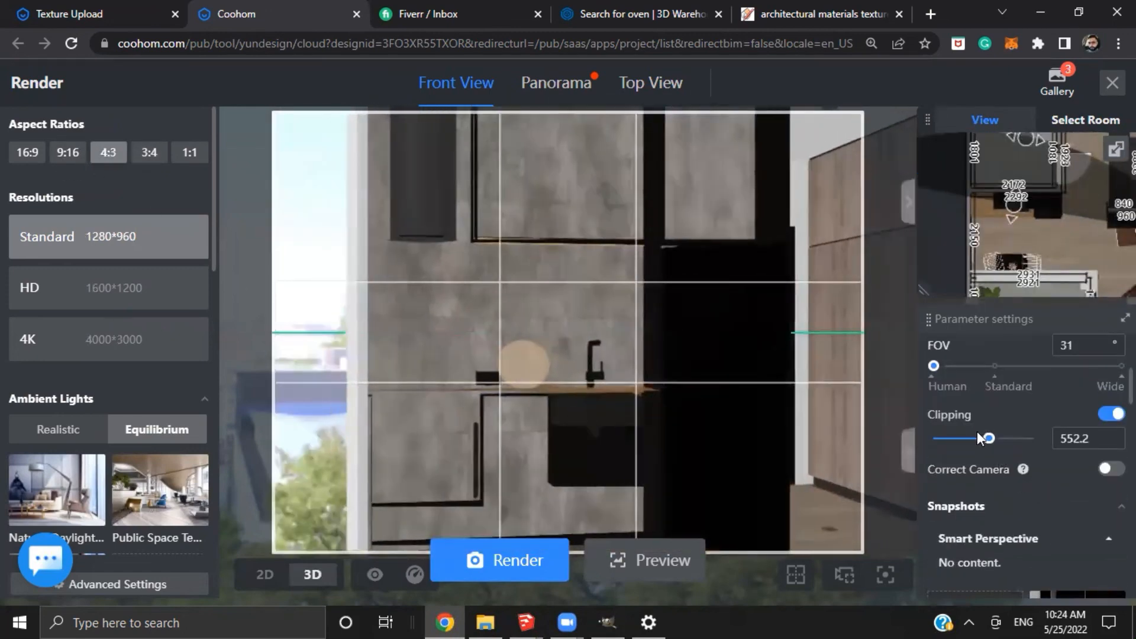
drag(983, 440, 627, 389)
Frame a close-up of the worktop with the round cutting board and black tap, and render it at Standard 1280*960
scroll(734, 402, up, 5)
key(w)
key(a)
key(w)
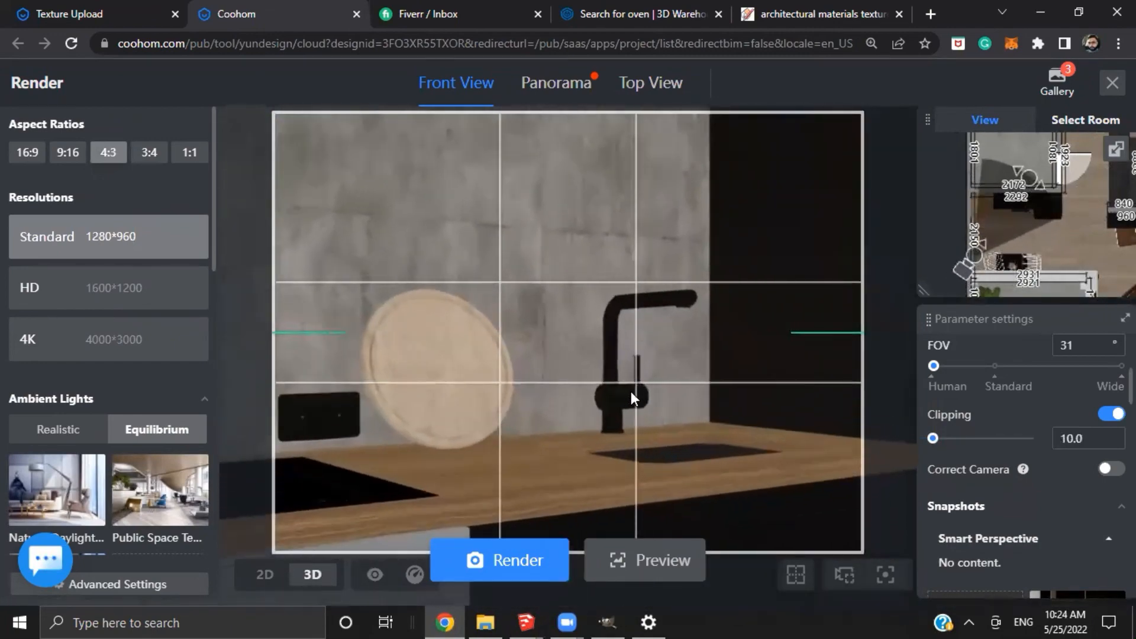
key(s)
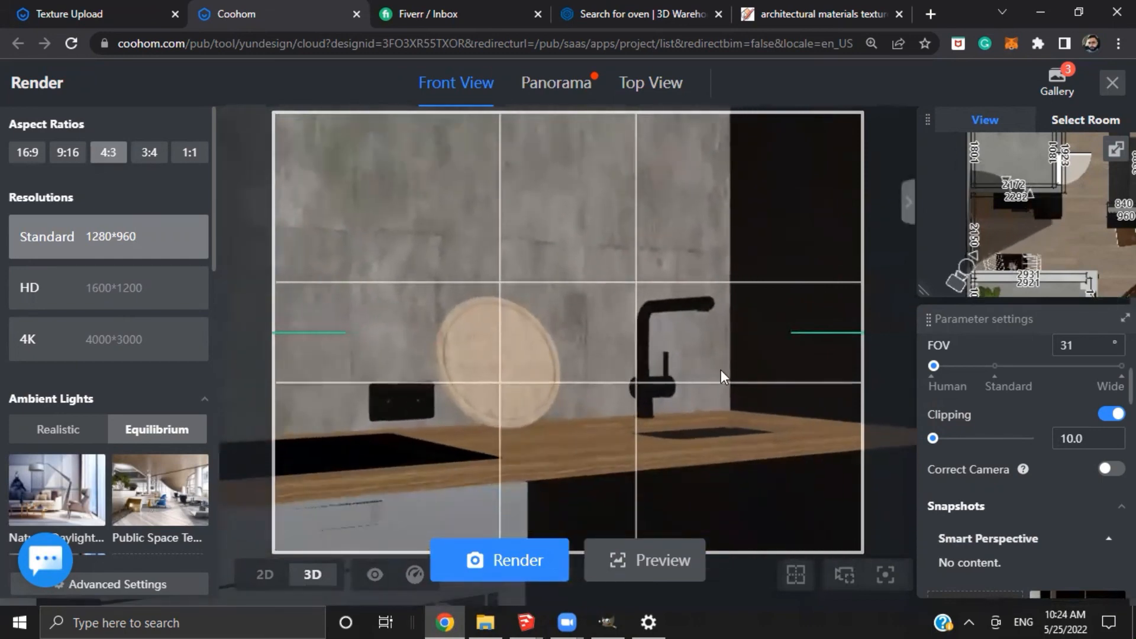
click(510, 557)
click(565, 500)
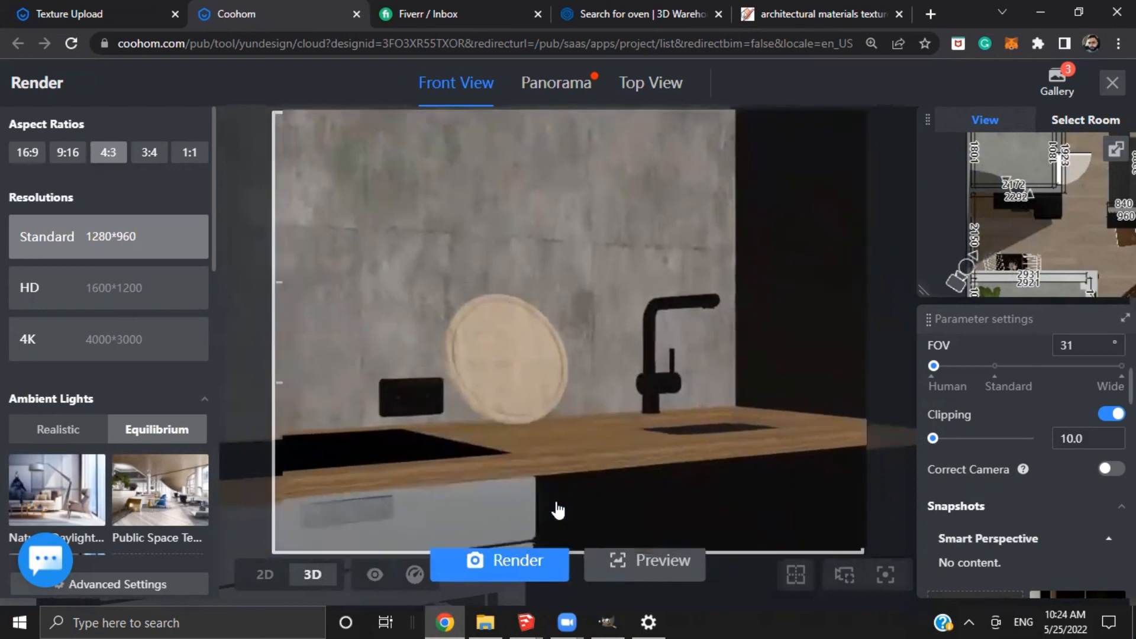
Open the finished empty kitchen render from the gallery and examine its concrete wall up close
click(1049, 93)
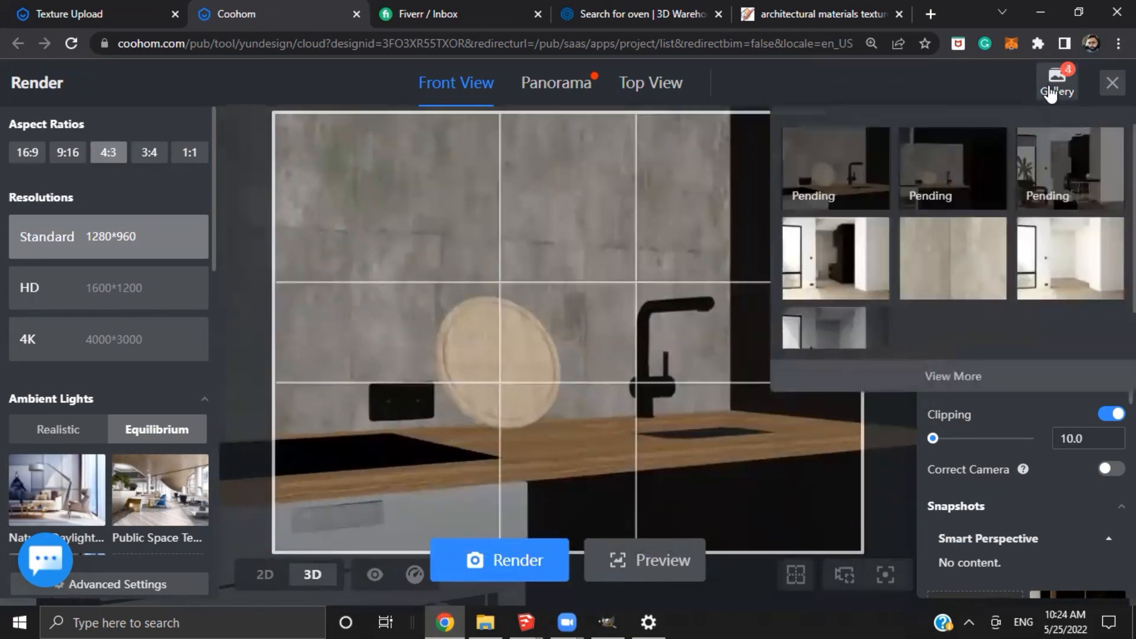
click(1057, 84)
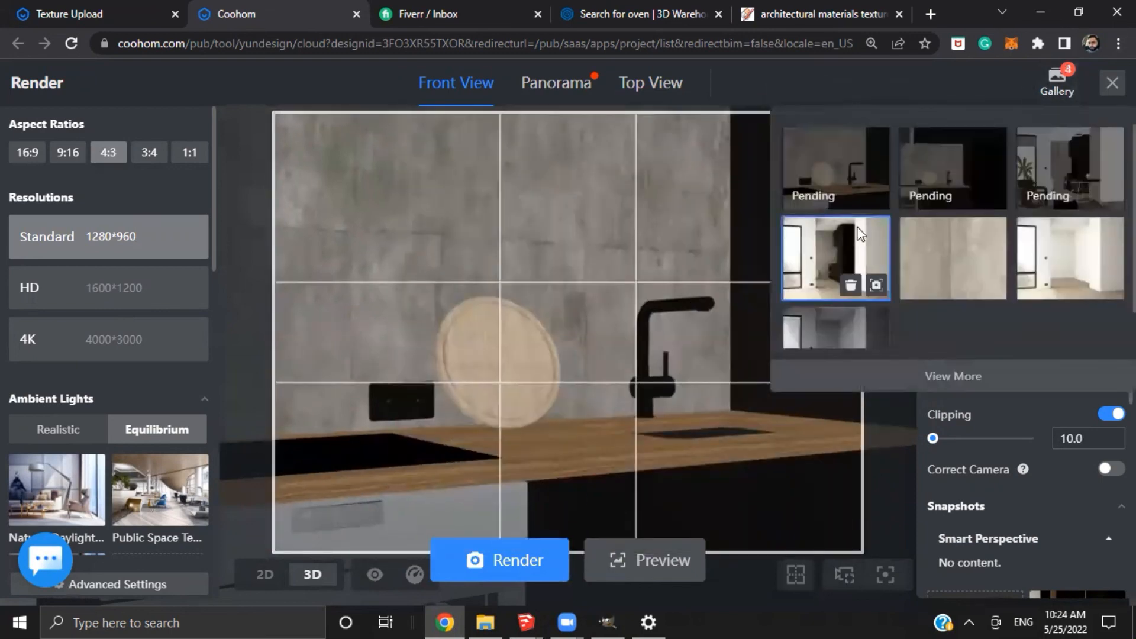
click(857, 227)
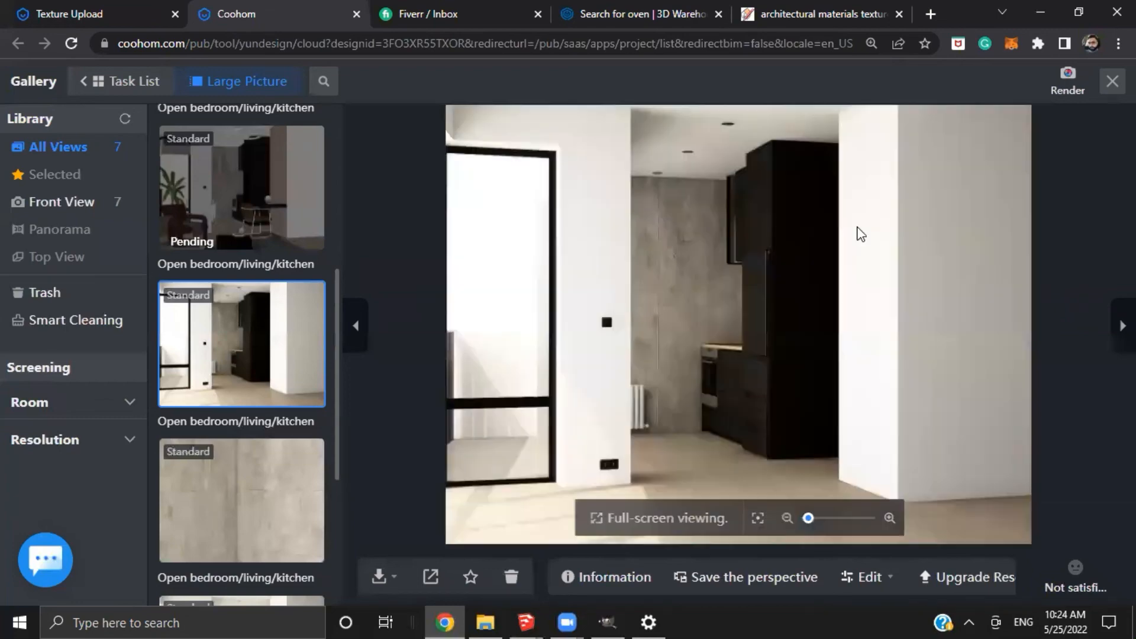
scroll(808, 343, up, 5)
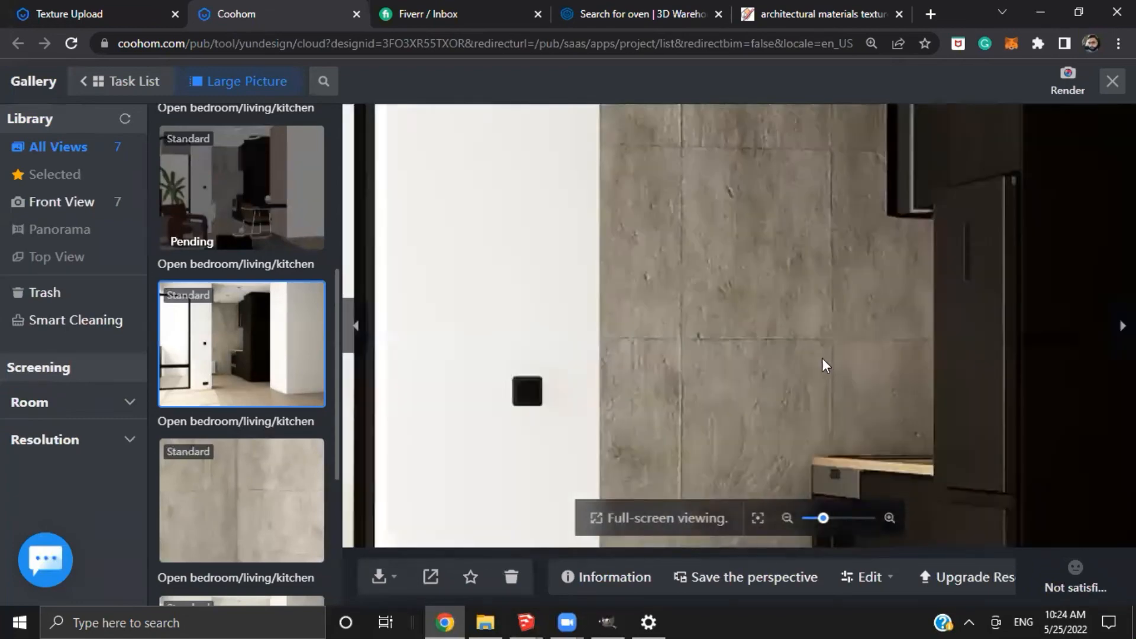
Examine the oven, wooden worktop and dark base cabinets beside the concrete wall in the empty kitchen render
drag(822, 357, 697, 182)
scroll(649, 347, down, 2)
scroll(649, 347, up, 3)
scroll(704, 376, up, 2)
drag(666, 347, 650, 152)
scroll(667, 368, up, 2)
scroll(619, 350, down, 3)
drag(732, 292, 651, 393)
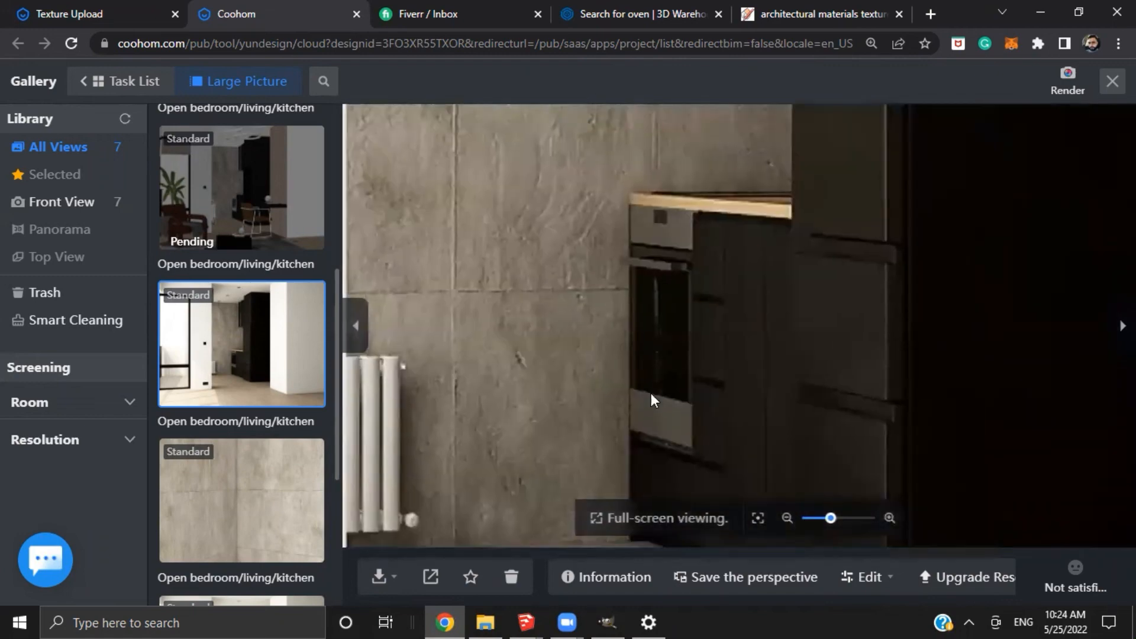
drag(683, 236, 683, 421)
scroll(683, 421, up, 2)
drag(702, 293, 719, 143)
scroll(690, 375, up, 2)
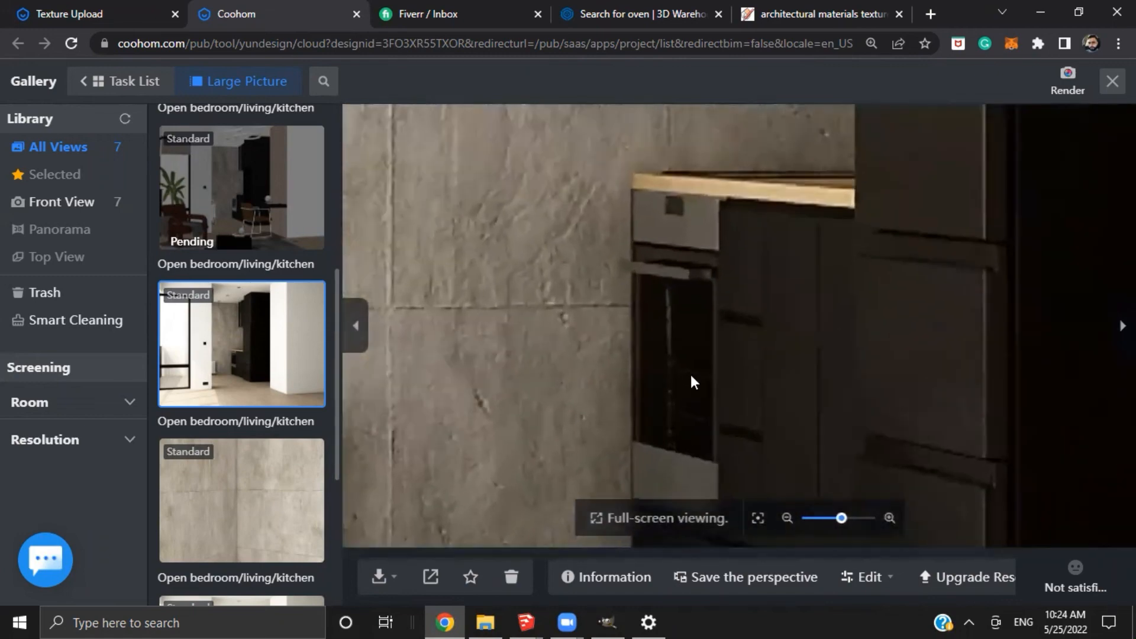
Examine the ceiling spotlights, tall black cabinets and upper concrete wall of the empty render, finishing with the whole image
scroll(751, 323, down, 3)
drag(846, 290, 780, 431)
drag(794, 310, 844, 516)
scroll(772, 332, up, 3)
drag(774, 289, 817, 528)
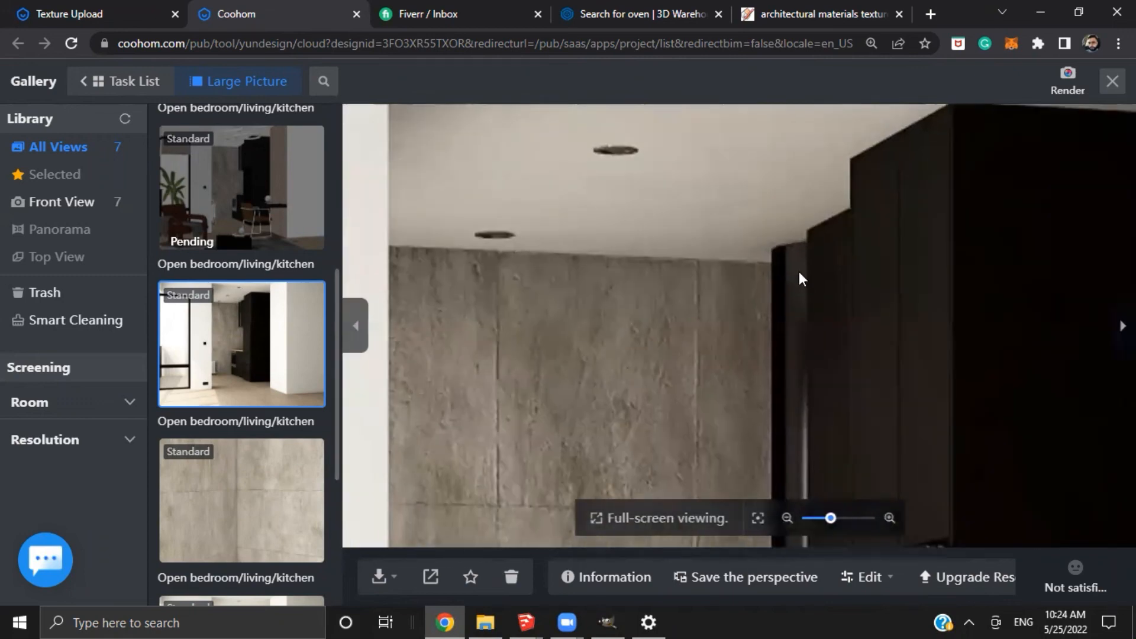
scroll(796, 286, down, 3)
drag(756, 331, 751, 233)
scroll(751, 260, down, 2)
scroll(744, 409, down, 2)
scroll(792, 401, up, 5)
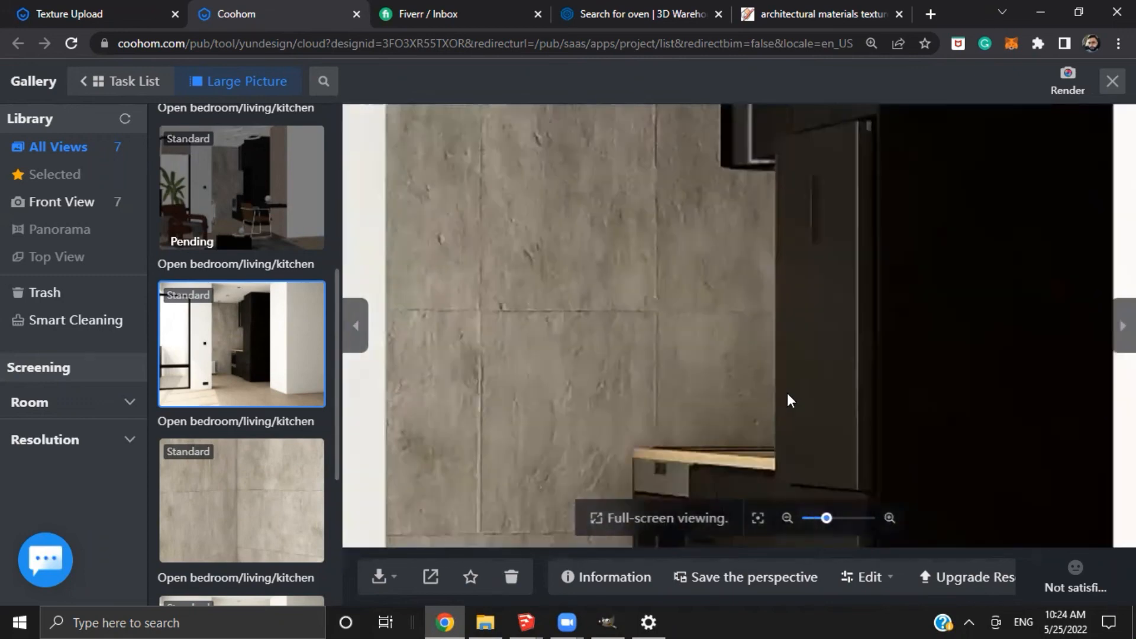
drag(814, 435, 743, 119)
scroll(584, 315, down, 6)
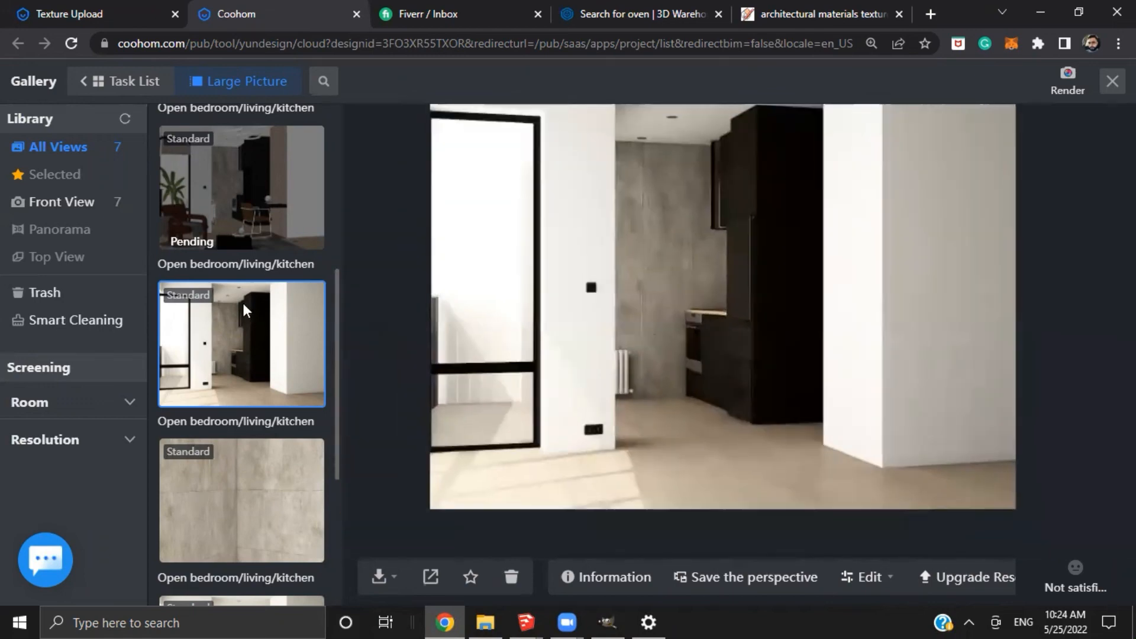
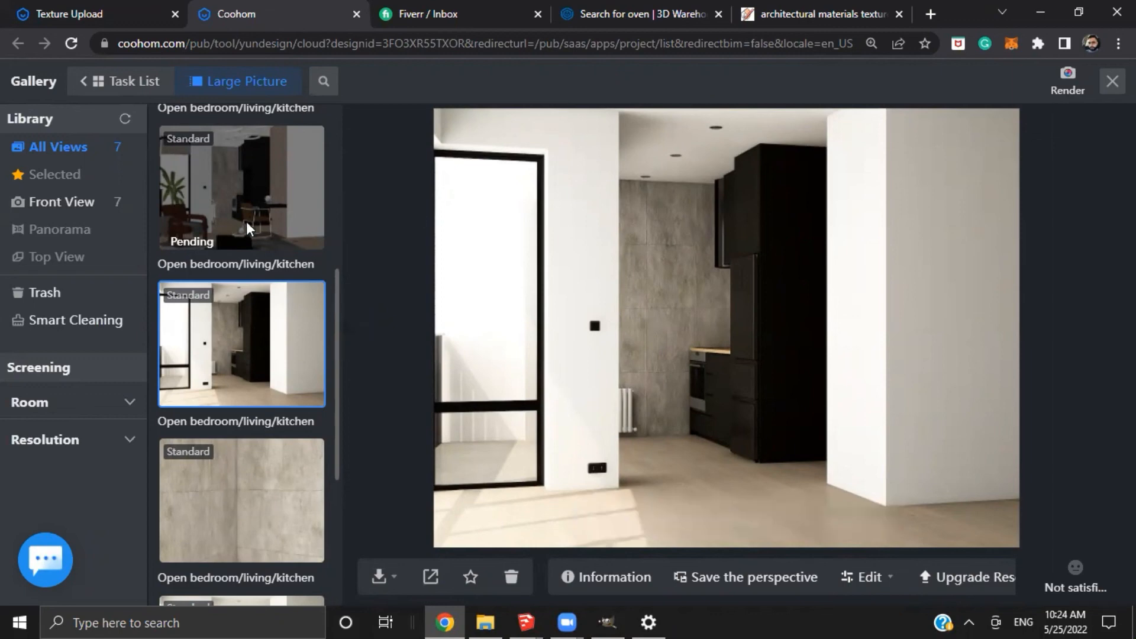
Open the finished furnished render from the gallery and examine the armchair, desk, ceiling lamps and kitchen behind them
scroll(261, 222, up, 5)
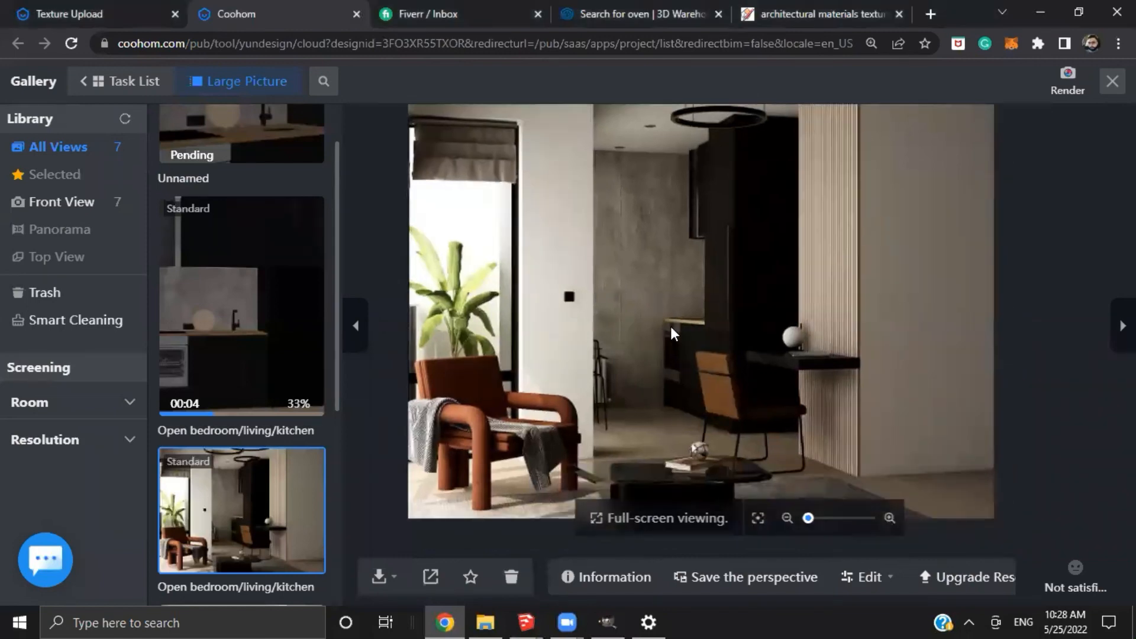
drag(670, 325, 770, 332)
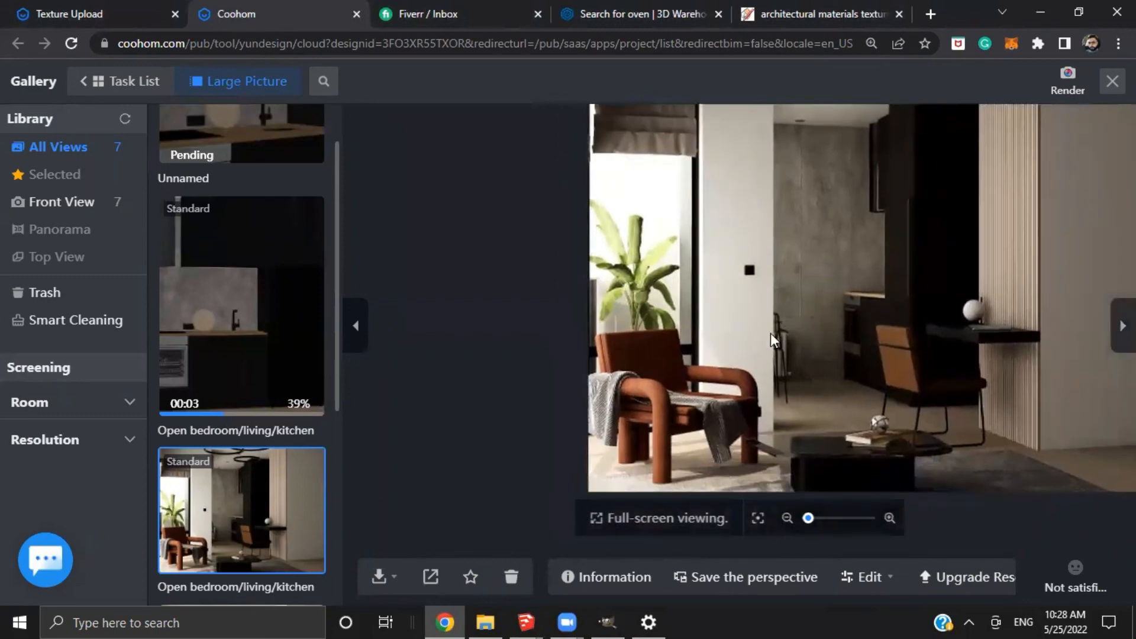
drag(686, 357, 674, 409)
scroll(932, 348, down, 3)
scroll(825, 360, up, 3)
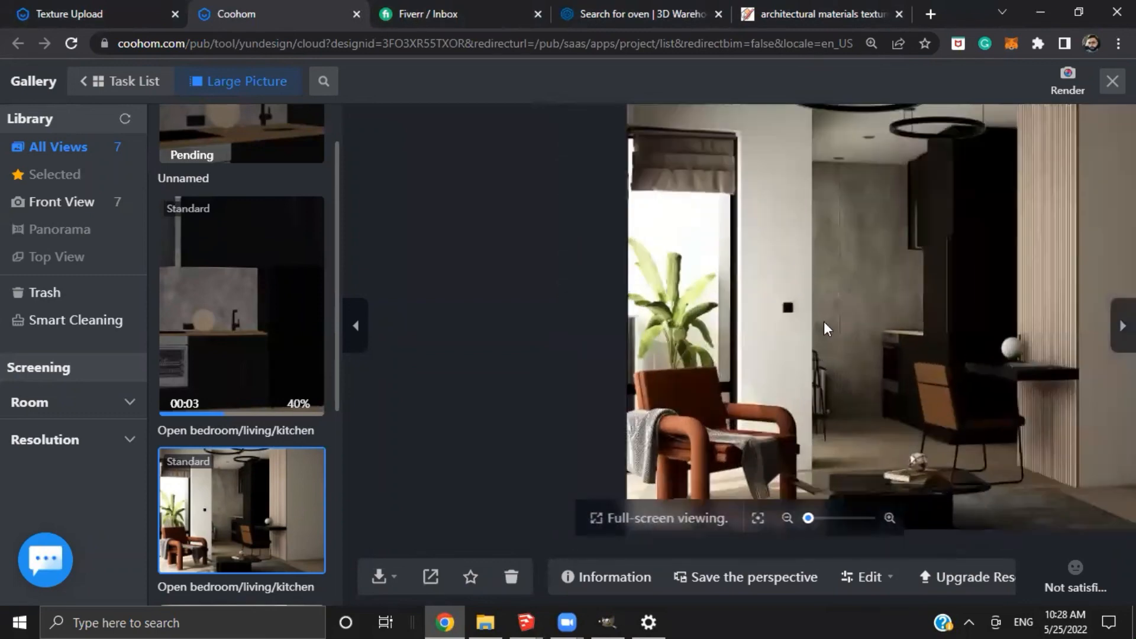
drag(822, 297, 802, 358)
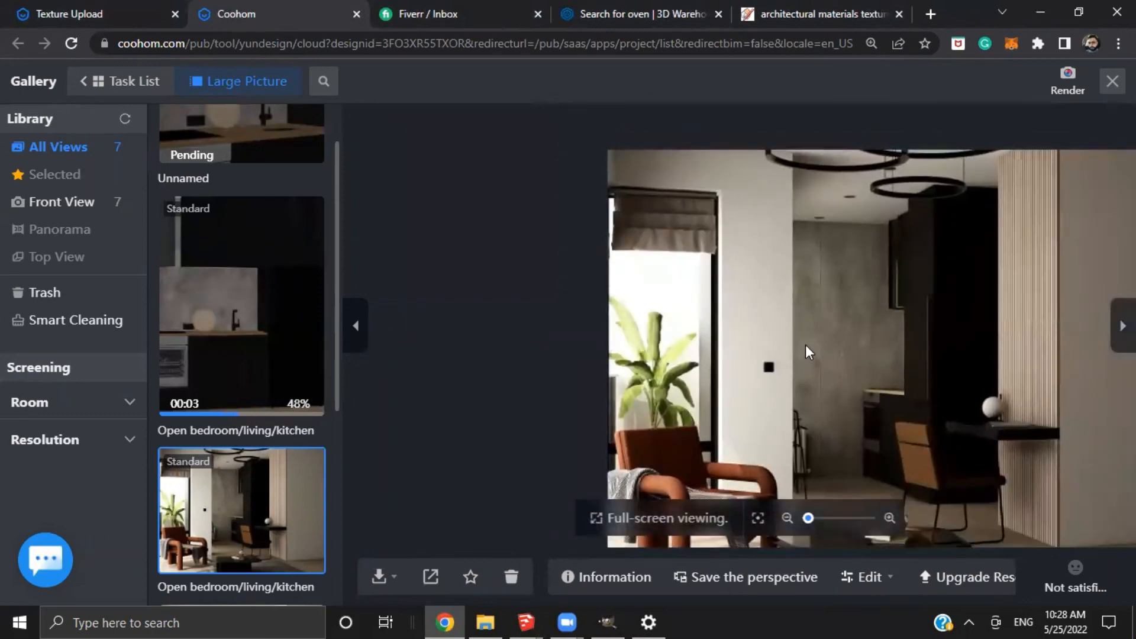
scroll(804, 344, down, 3)
scroll(747, 368, up, 3)
drag(697, 418, 699, 350)
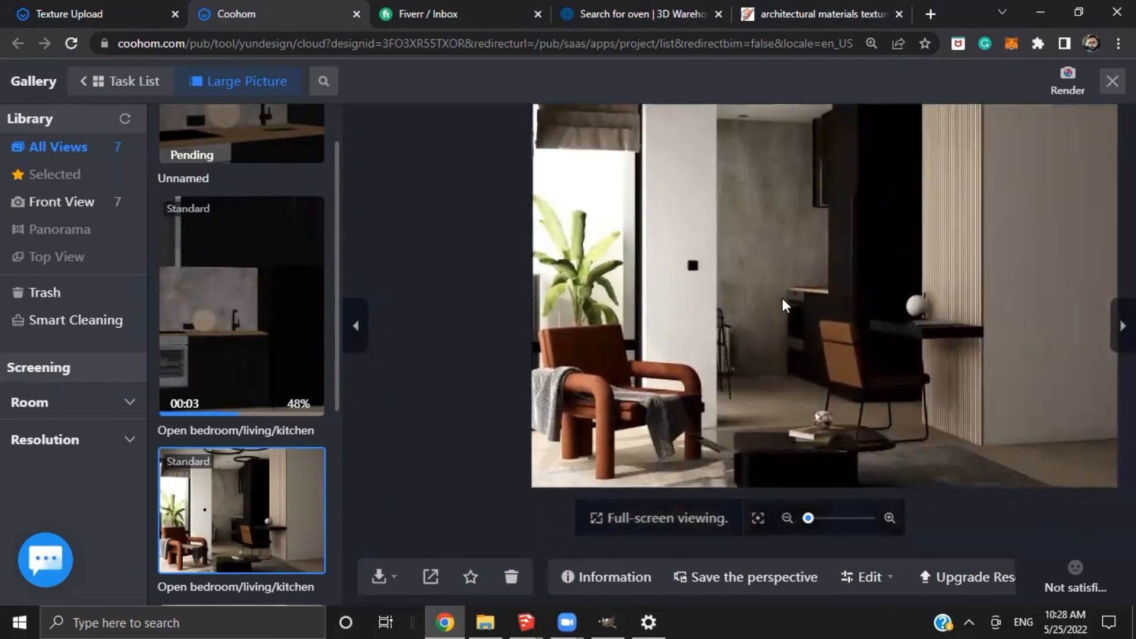
drag(782, 298, 774, 363)
drag(777, 314, 772, 390)
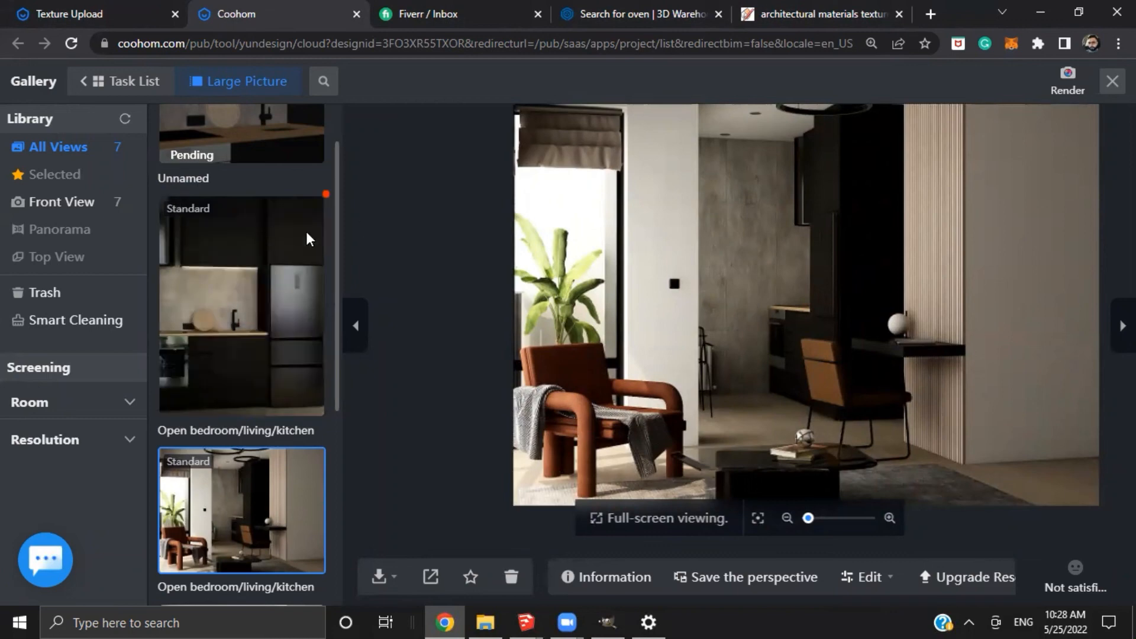
Open the finished portrait kitchen render and examine its black upper cabinet fronts up close
click(285, 295)
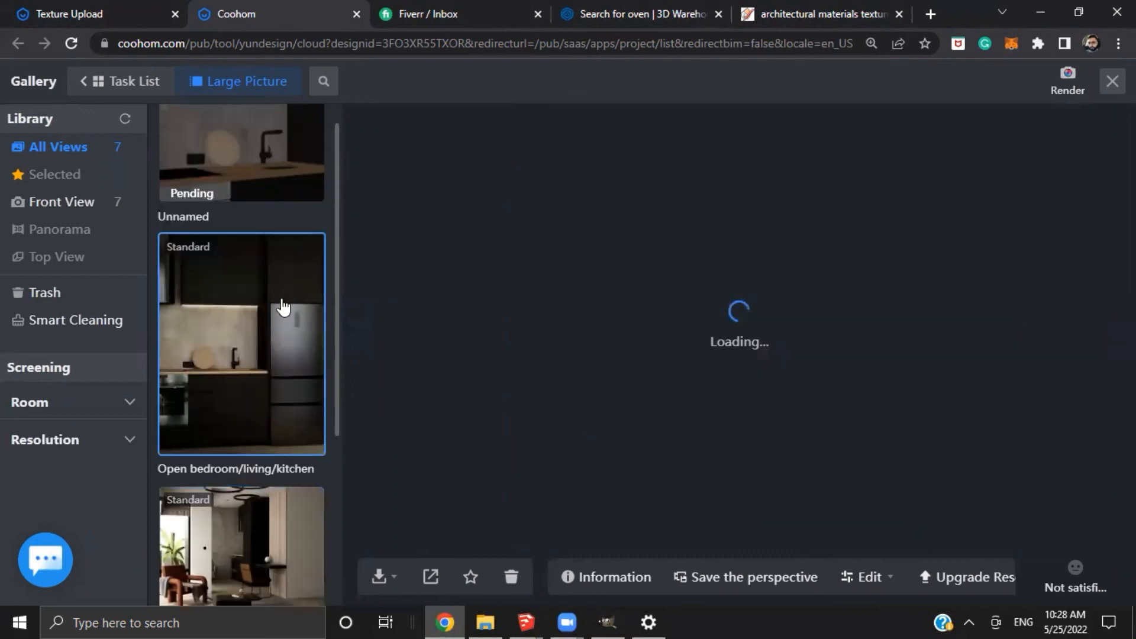
mouse_move(390, 385)
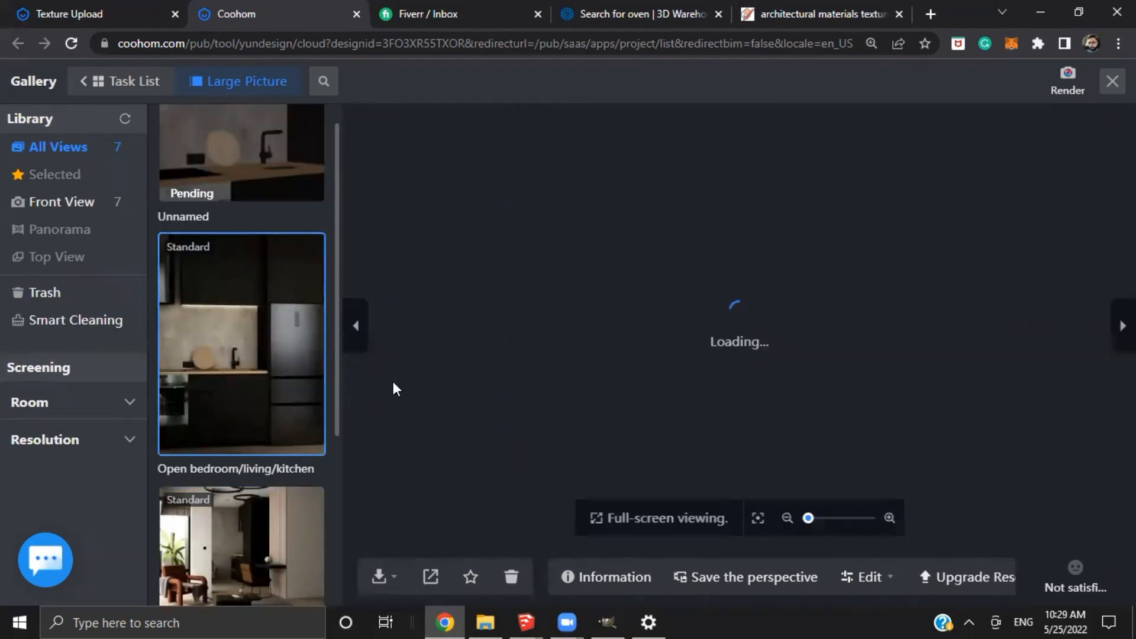
scroll(731, 201, up, 3)
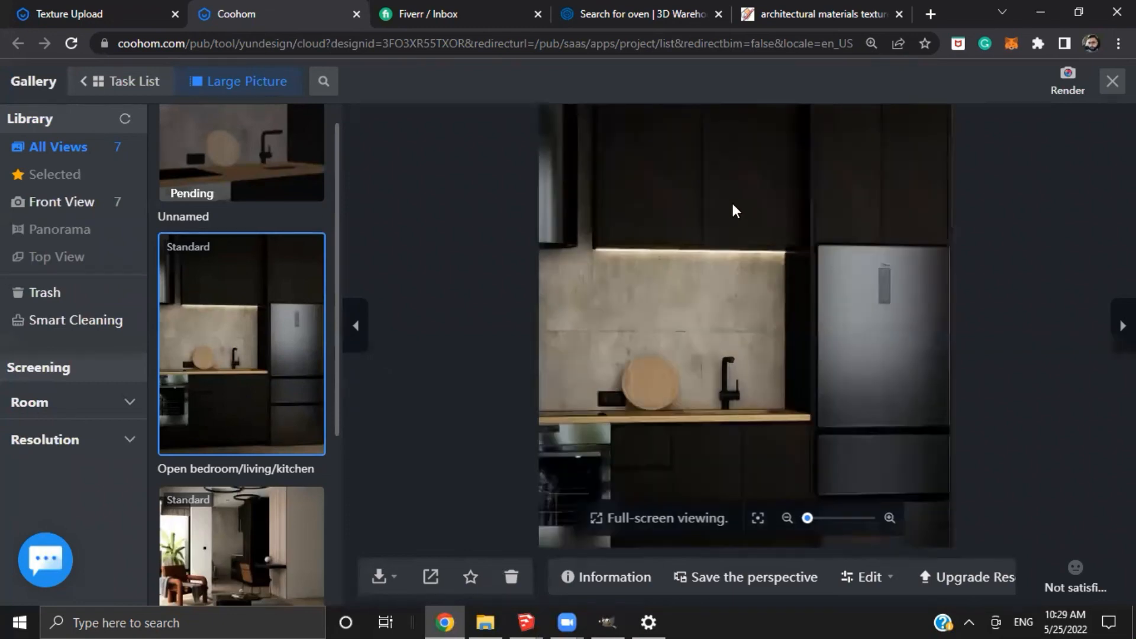
scroll(670, 391, down, 3)
scroll(553, 299, up, 2)
scroll(623, 331, up, 2)
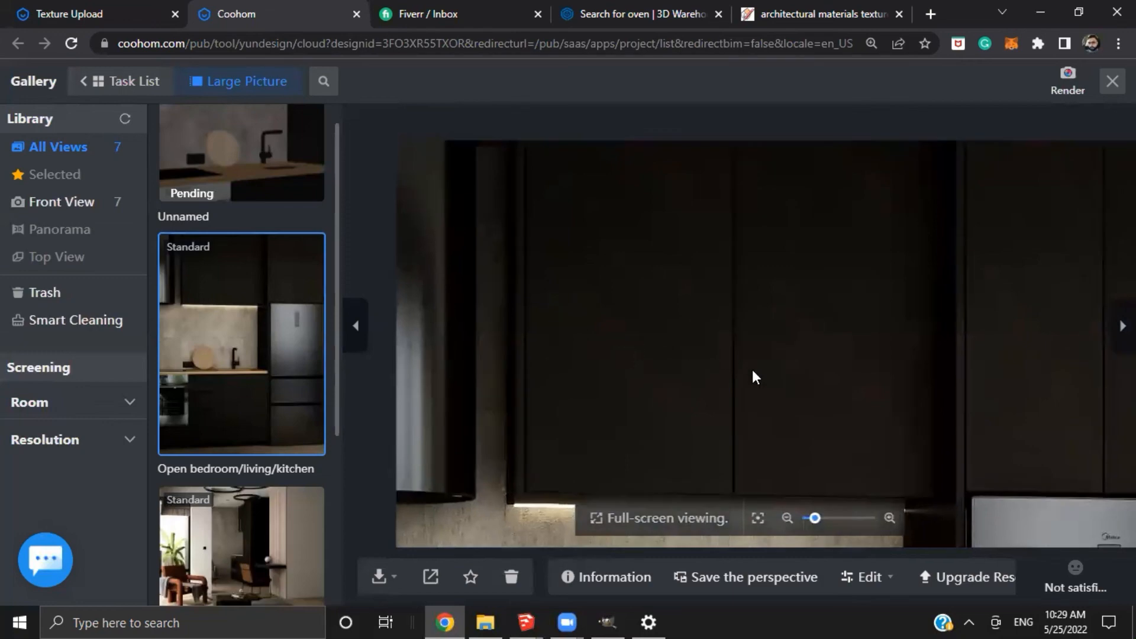
scroll(672, 393, up, 2)
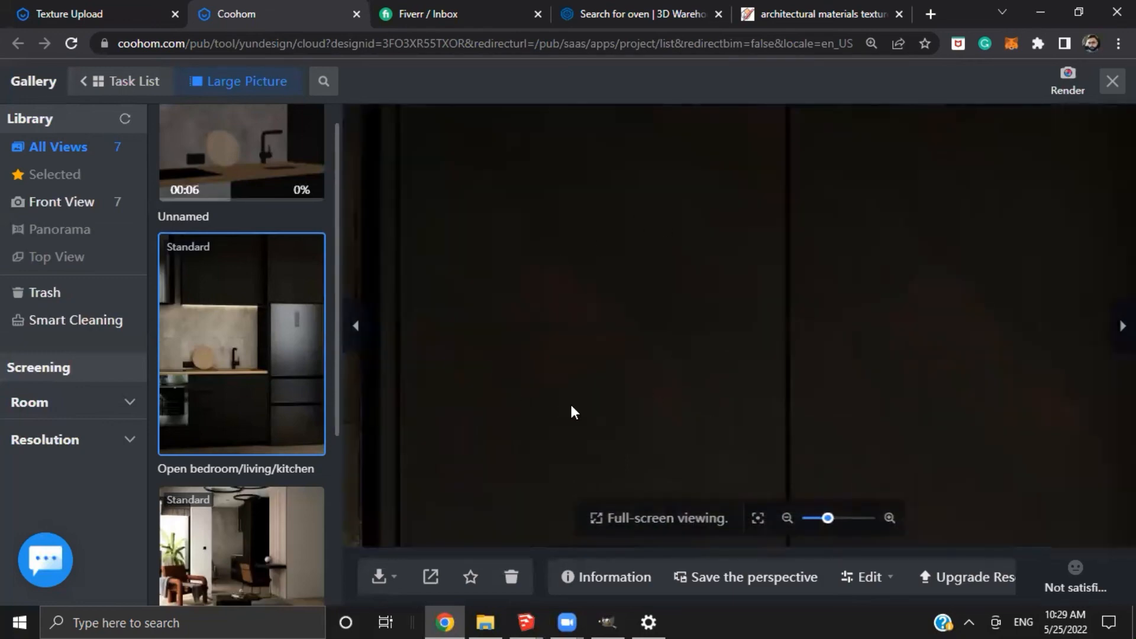
scroll(686, 359, down, 1)
drag(703, 367, 738, 403)
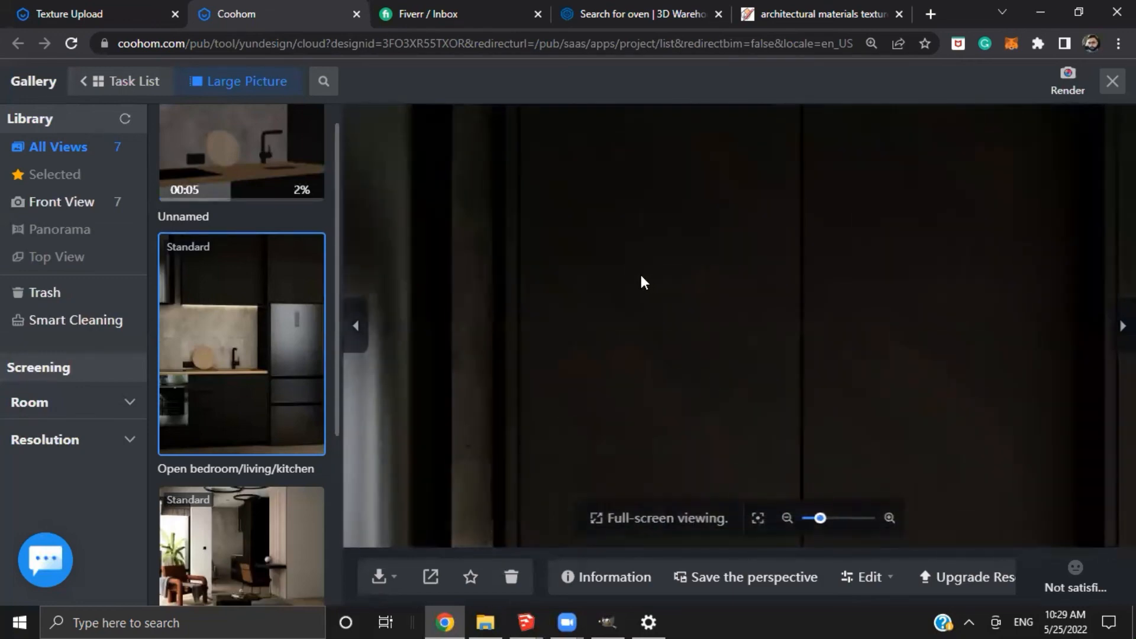
Examine the concrete backsplash's texture and joints and the light strip under the upper cabinets
drag(664, 378, 744, 119)
drag(790, 436, 772, 351)
scroll(537, 334, up, 2)
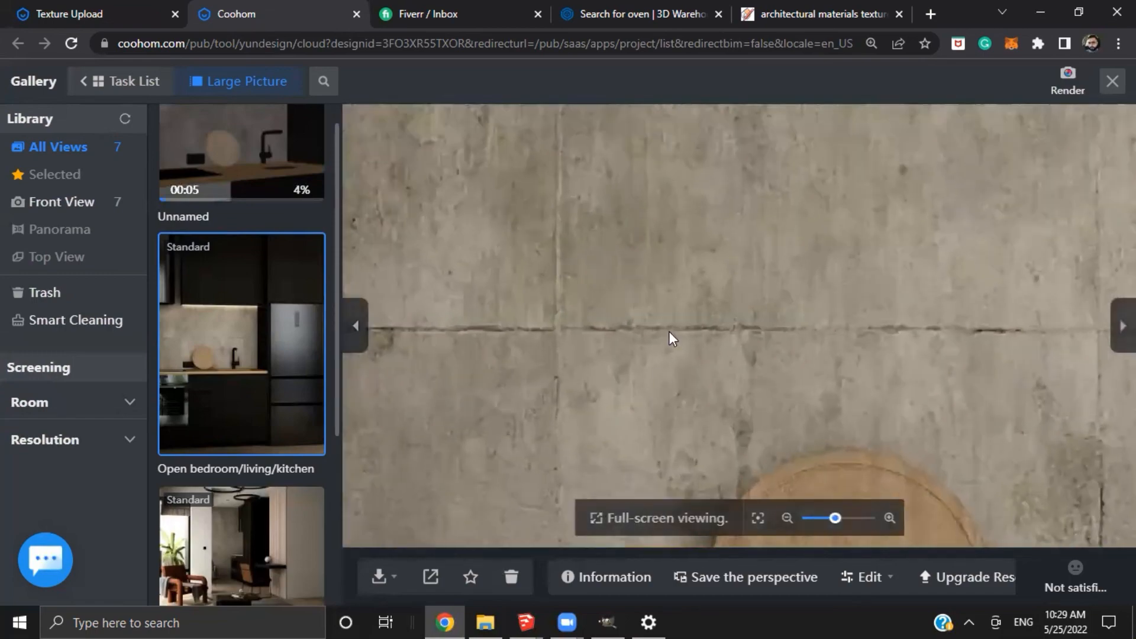
drag(669, 331, 674, 201)
drag(614, 299, 557, 132)
drag(907, 189, 631, 483)
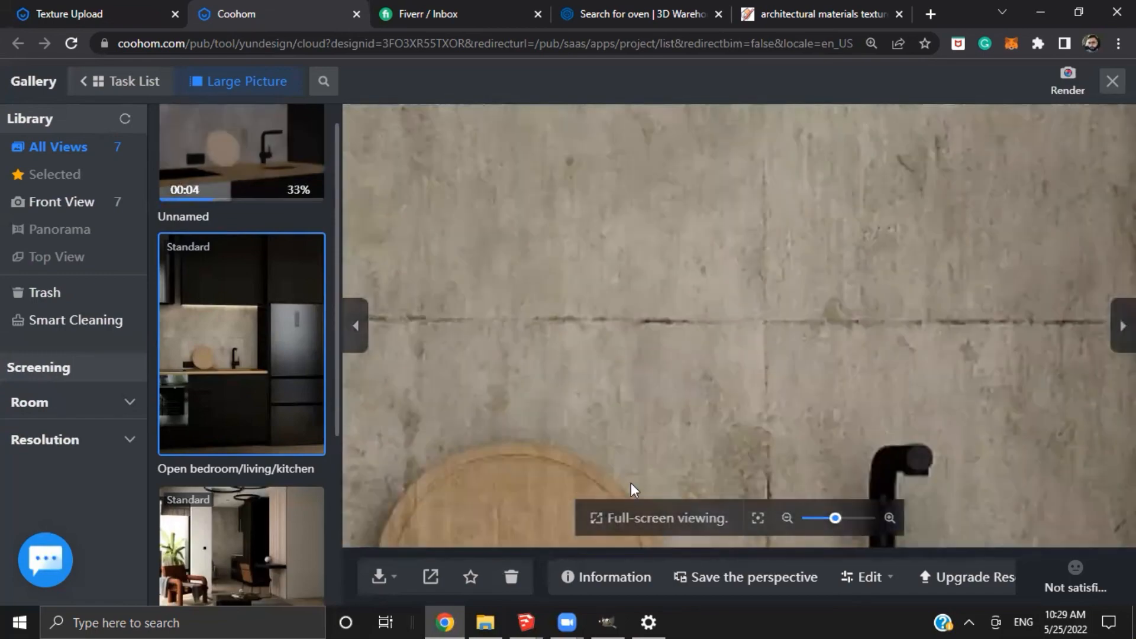
scroll(633, 481, down, 2)
drag(757, 354, 709, 431)
scroll(570, 313, up, 1)
drag(539, 177, 687, 217)
scroll(687, 217, up, 1)
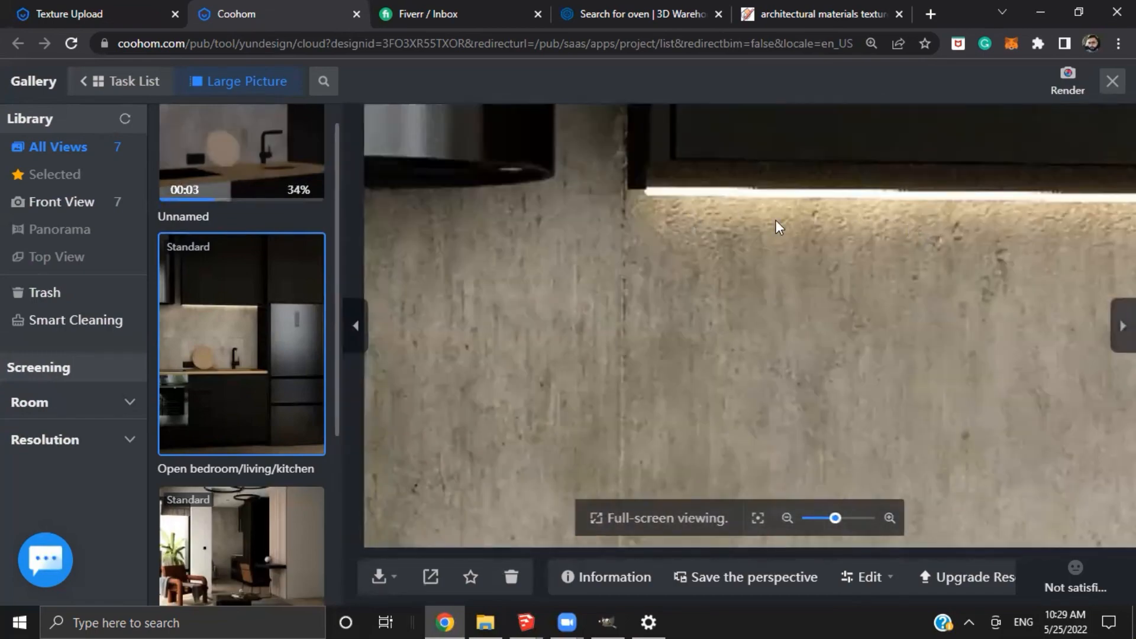
drag(947, 215, 509, 260)
Examine the cutting board, tap, oven and drawers in the portrait render, finishing with the whole image
scroll(907, 260, down, 2)
scroll(921, 288, down, 4)
drag(935, 417, 892, 353)
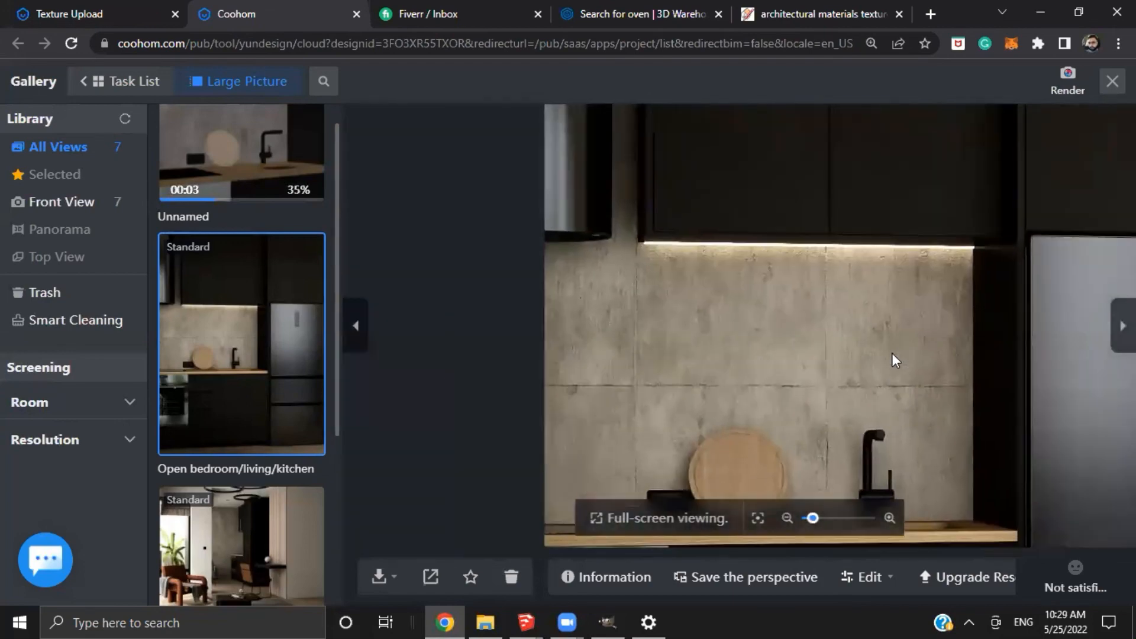
drag(964, 403, 838, 292)
scroll(740, 356, up, 2)
drag(855, 336, 976, 291)
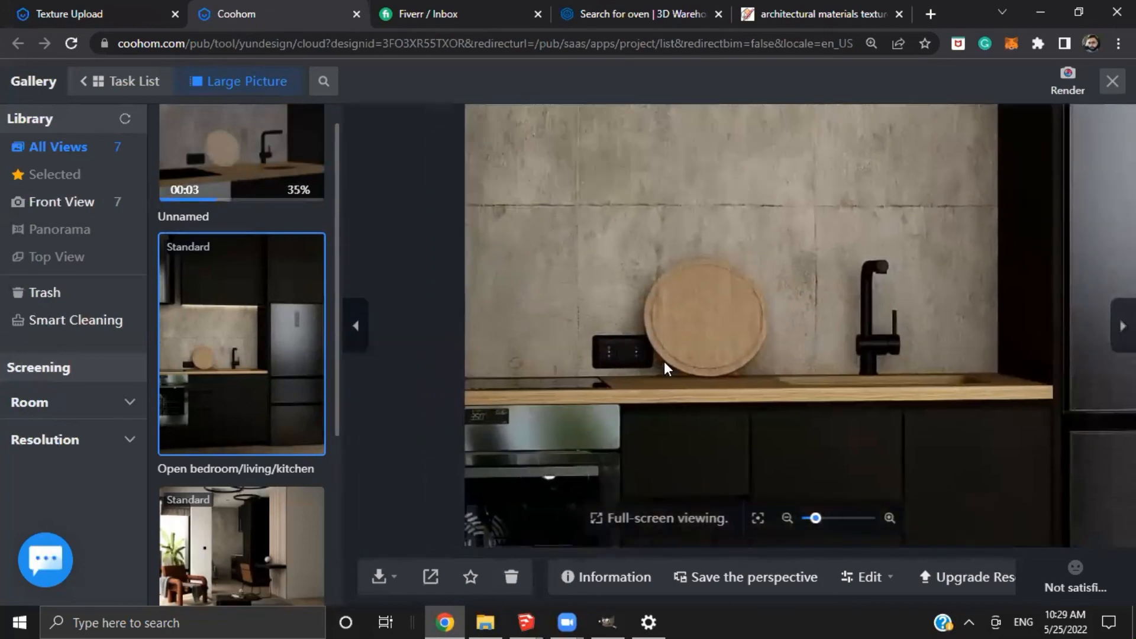
drag(663, 362, 747, 295)
drag(747, 370, 809, 283)
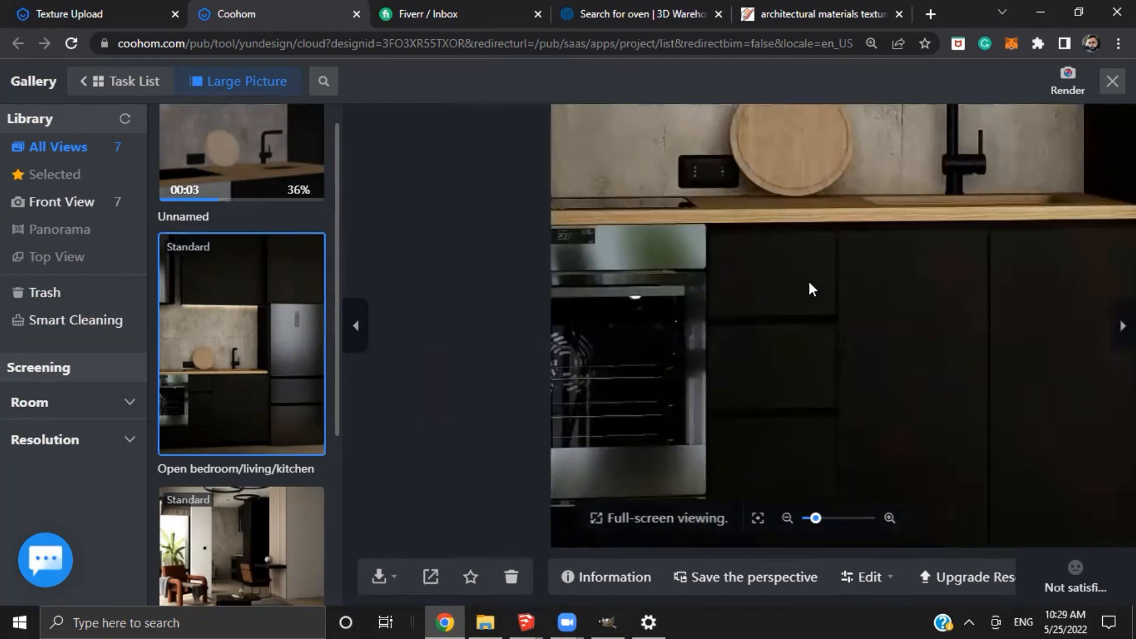
drag(892, 133, 720, 352)
scroll(721, 351, down, 3)
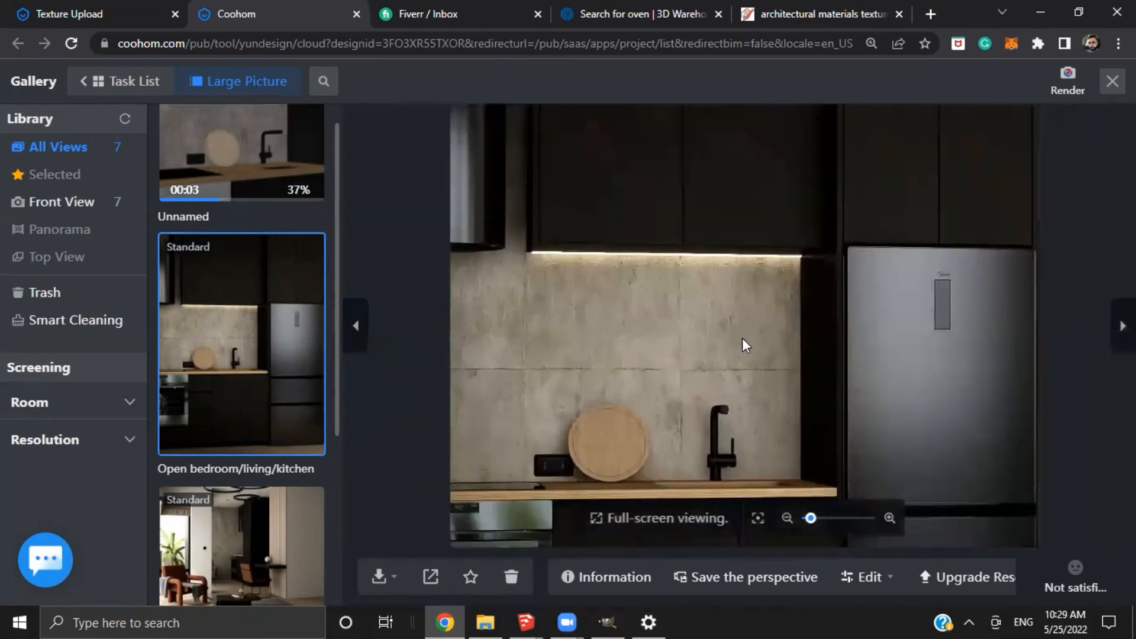
scroll(769, 311, down, 3)
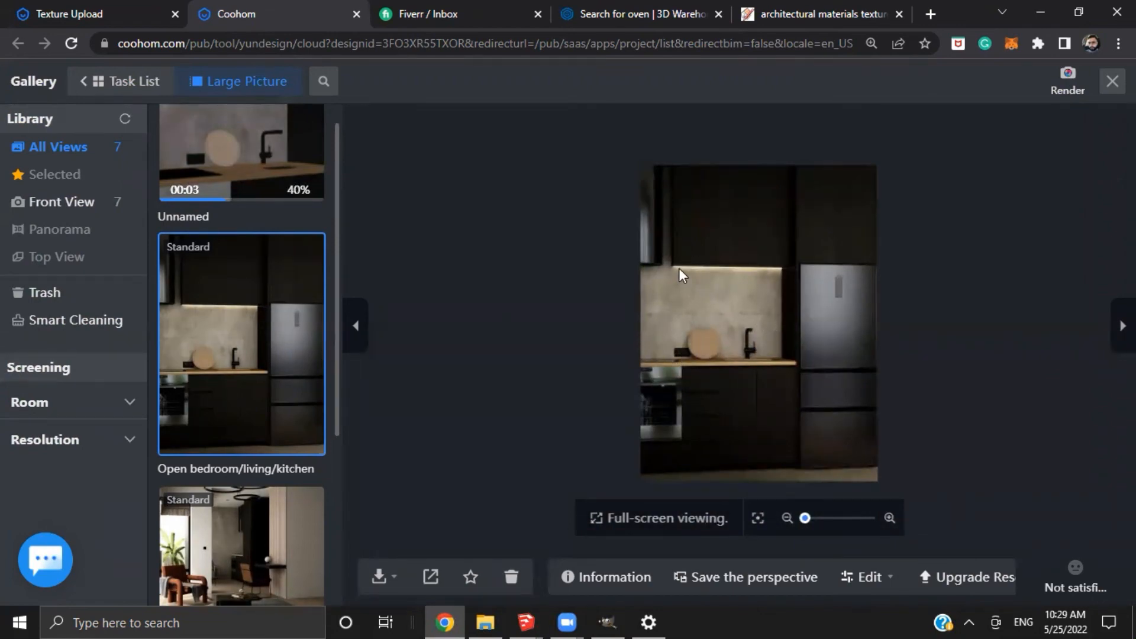
Examine the portrait render's range hood, upper cabinets, base cabinets, floor edge and fridge
scroll(674, 261, up, 1)
scroll(671, 284, up, 1)
scroll(687, 337, up, 1)
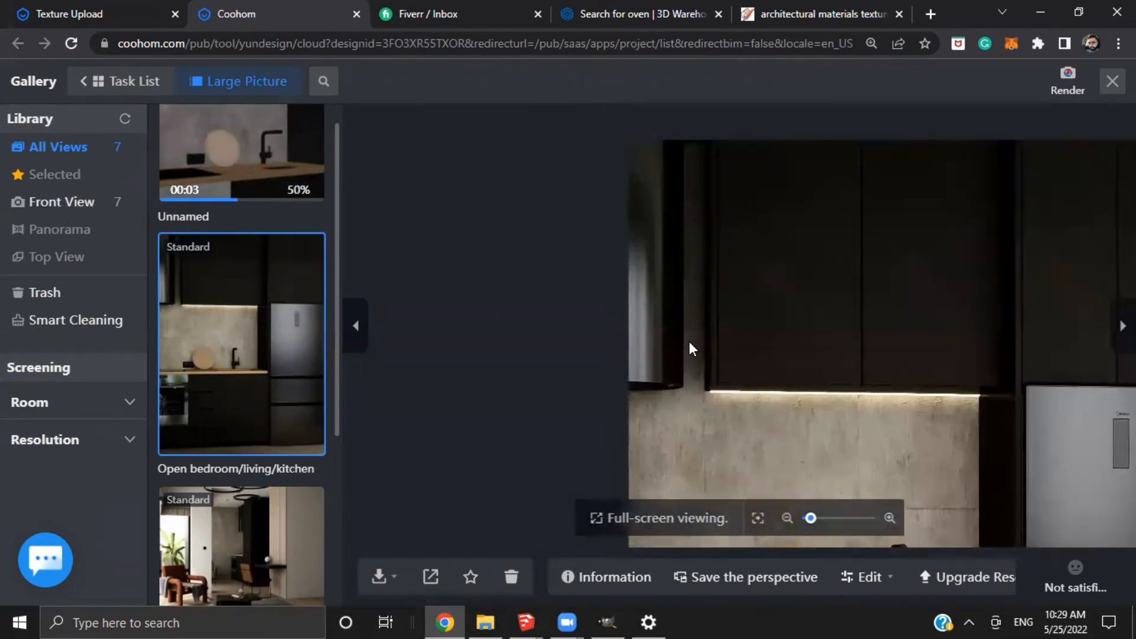
drag(773, 328, 754, 305)
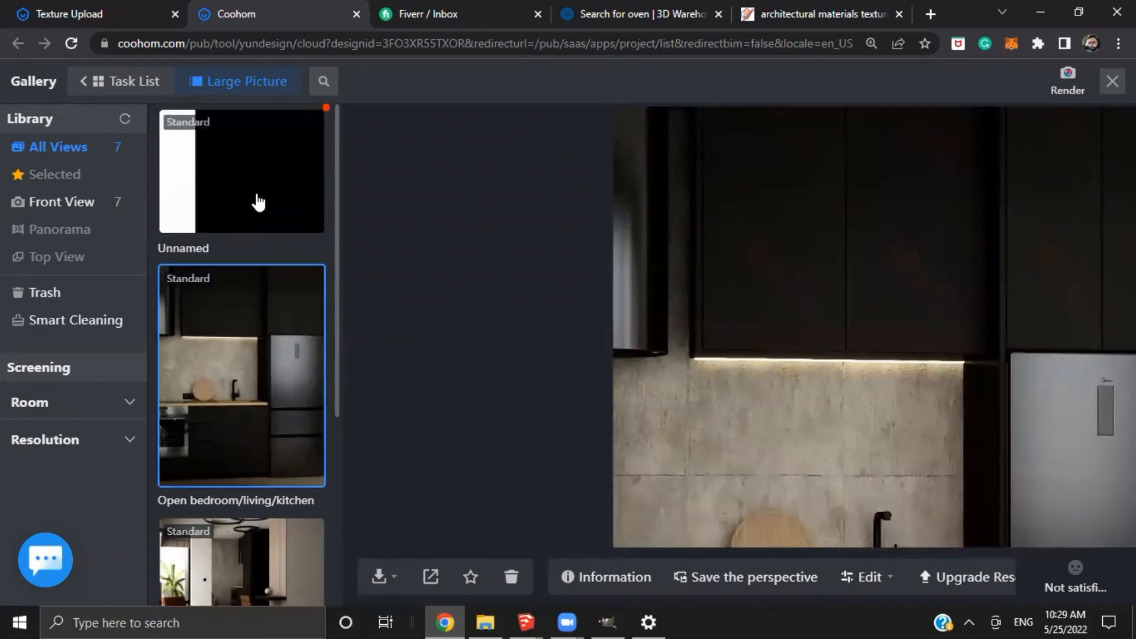
scroll(793, 414, down, 3)
scroll(738, 331, up, 1)
scroll(649, 243, up, 2)
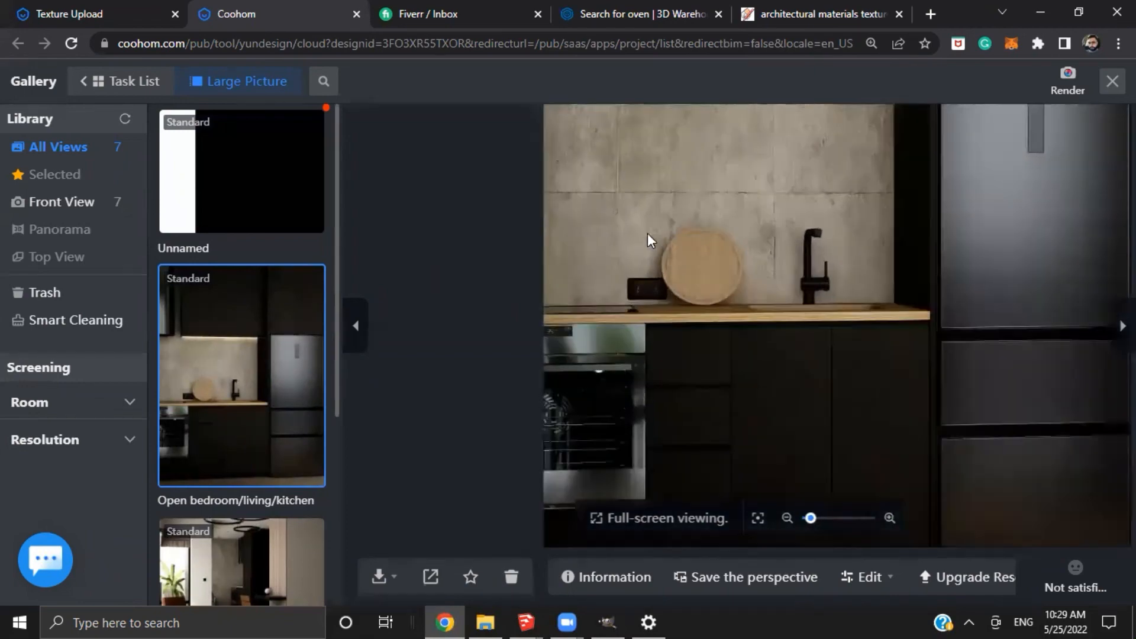
scroll(672, 266, up, 1)
drag(719, 264, 691, 137)
drag(839, 344, 803, 247)
scroll(875, 285, down, 1)
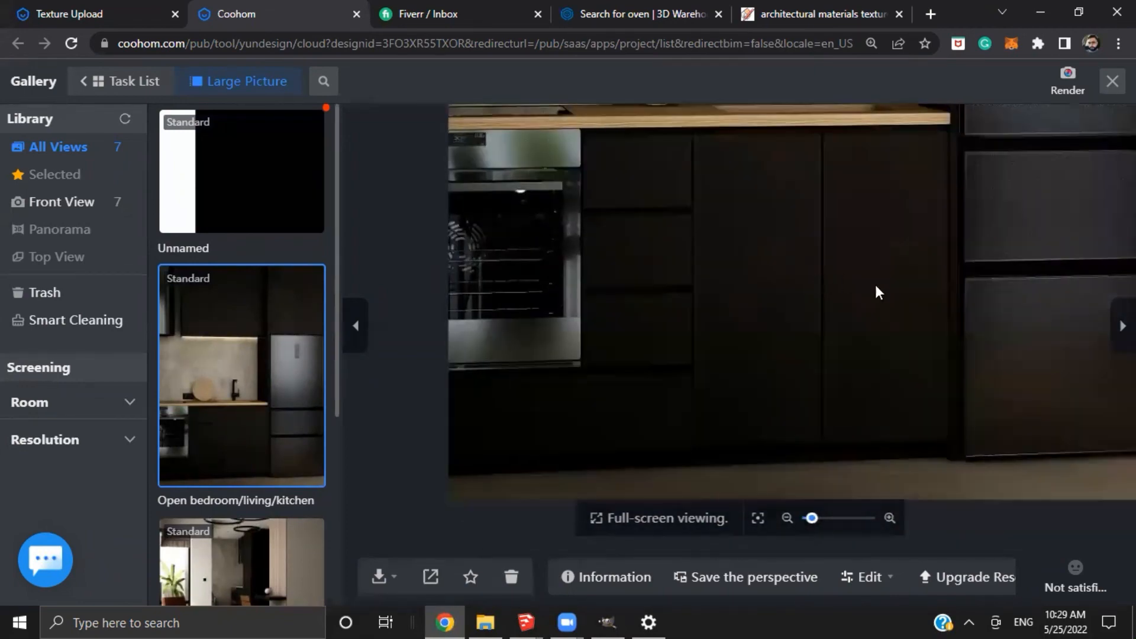
drag(875, 298, 861, 370)
drag(839, 214, 842, 385)
scroll(842, 382, down, 1)
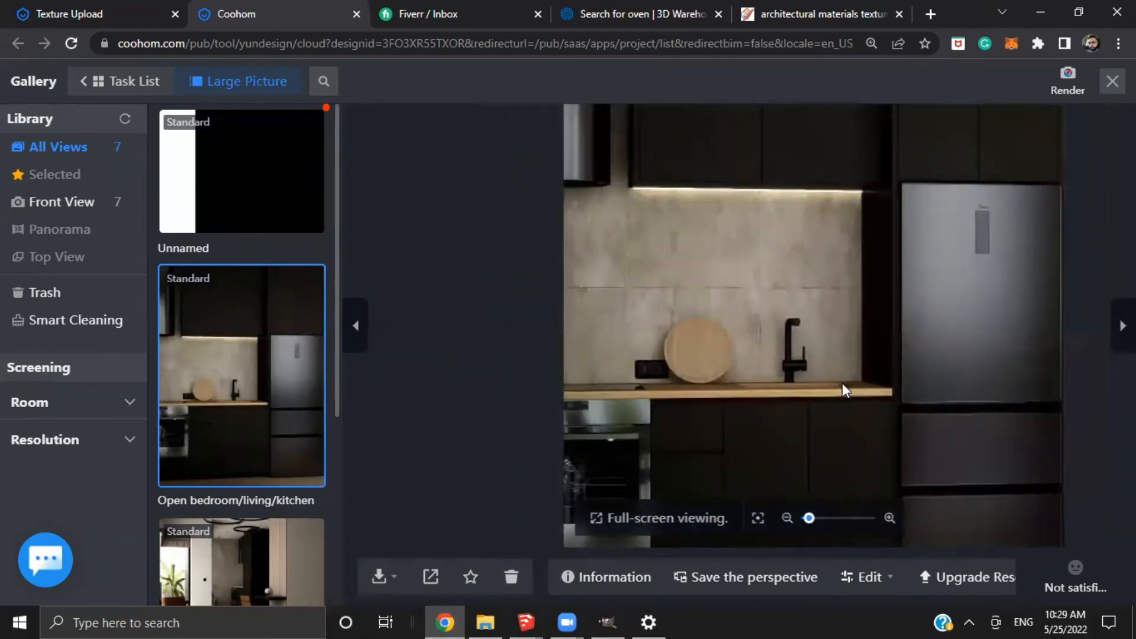
Examine the round cutting board, black socket and tap against the concrete backsplash in the portrait render
scroll(842, 378, up, 1)
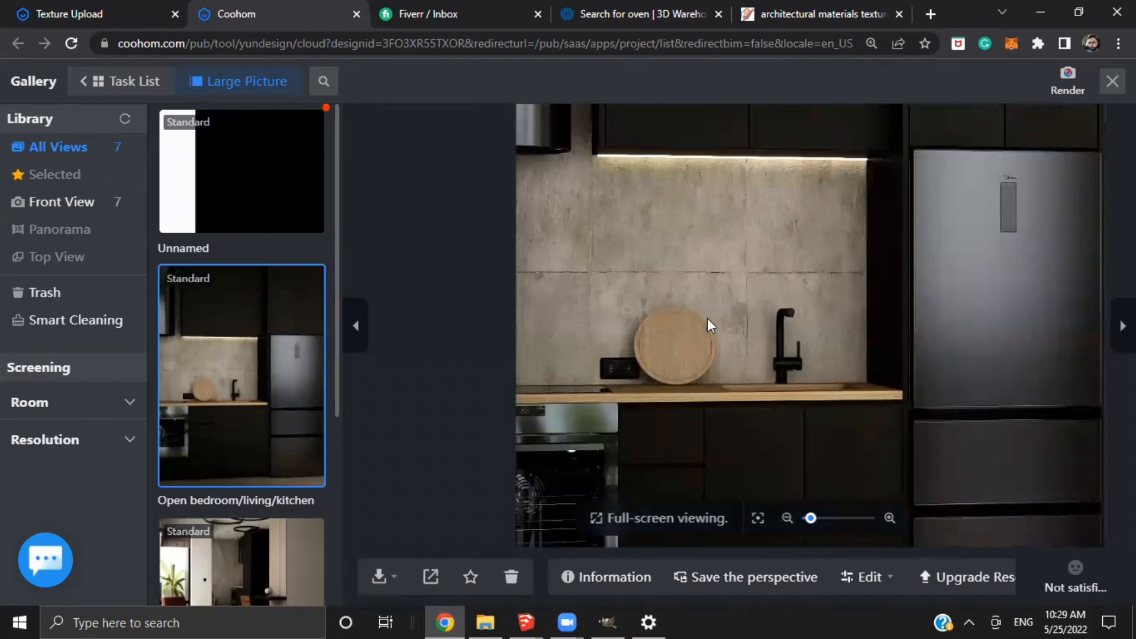
scroll(645, 353, up, 3)
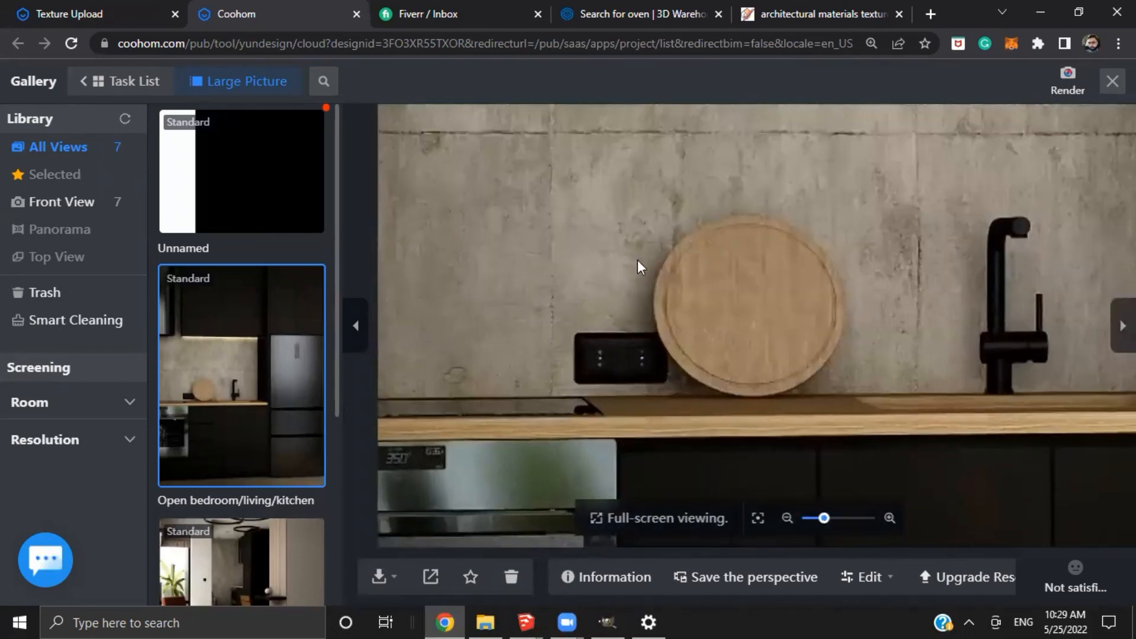
scroll(655, 290, down, 2)
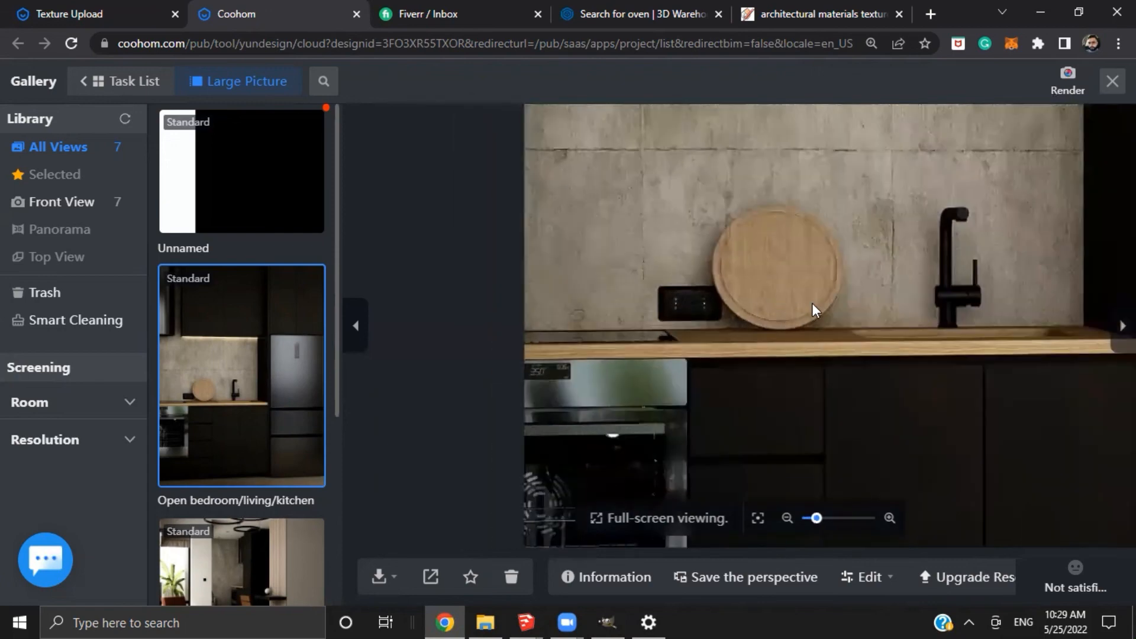
drag(823, 274, 796, 387)
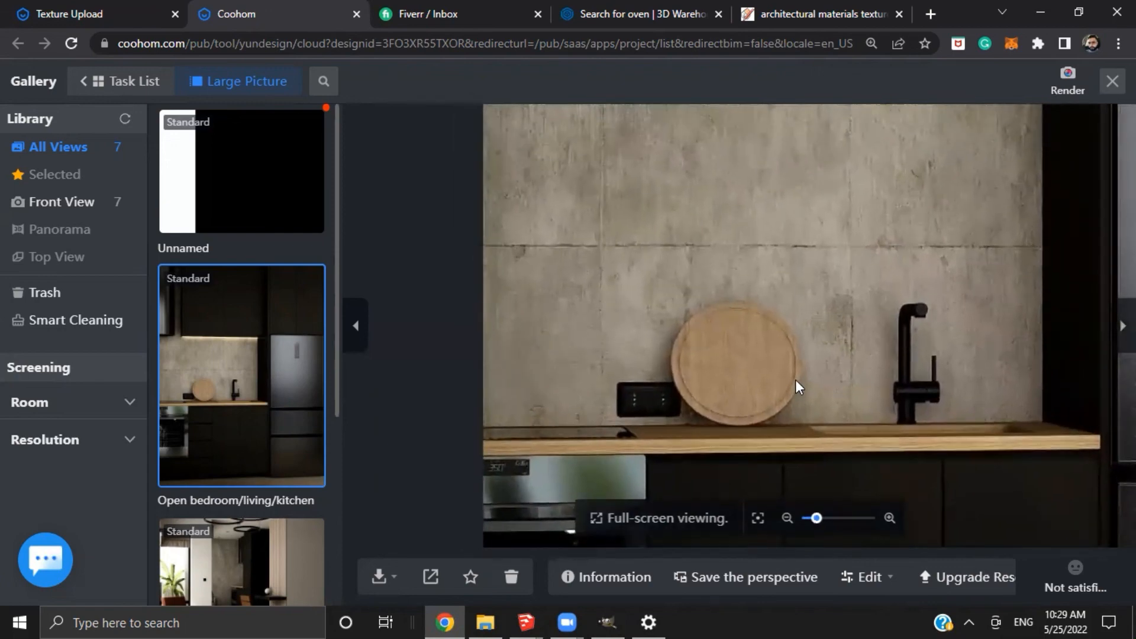
Examine the portrait render's wooden countertop, concrete backsplash and lit underside of the upper cabinets, finishing with the whole image
drag(869, 429, 854, 369)
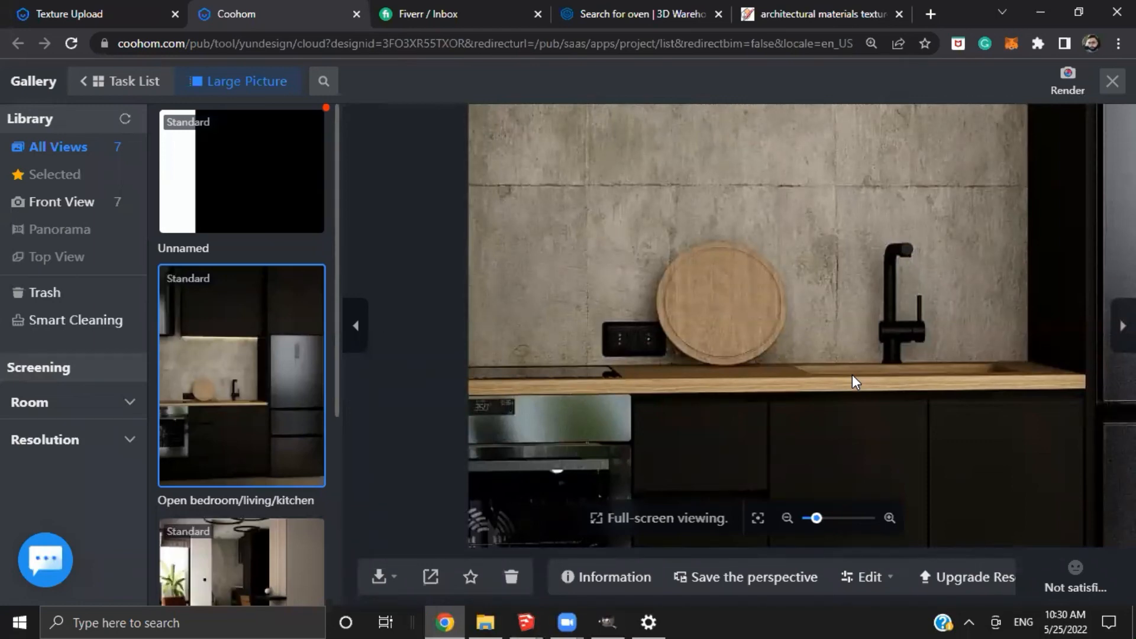
scroll(812, 295, down, 3)
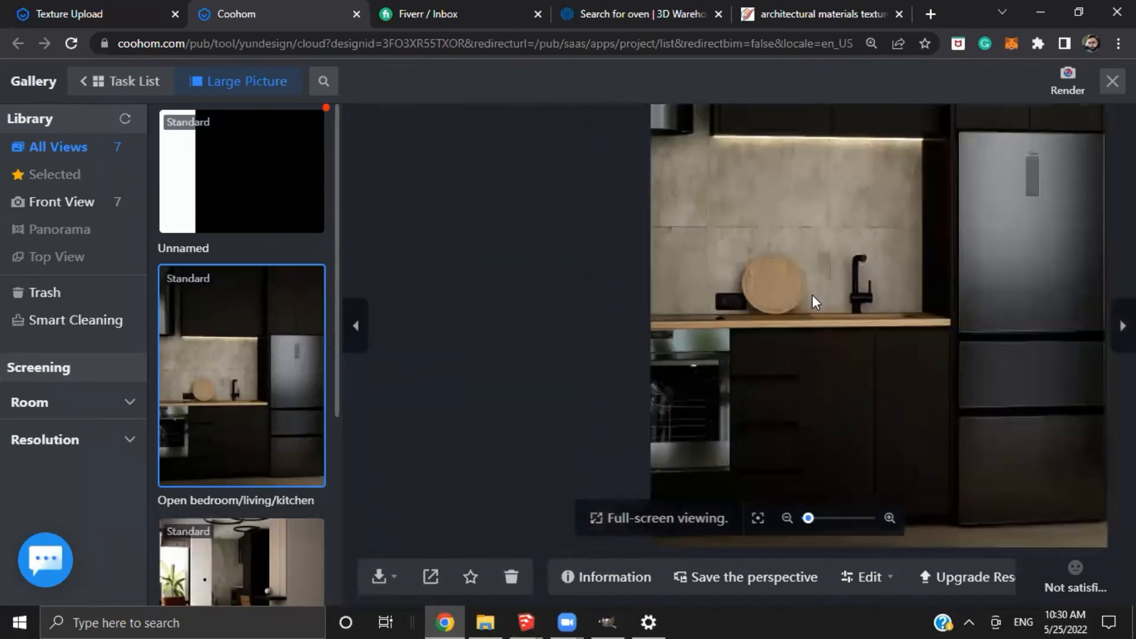
scroll(697, 321, down, 1)
scroll(697, 322, up, 3)
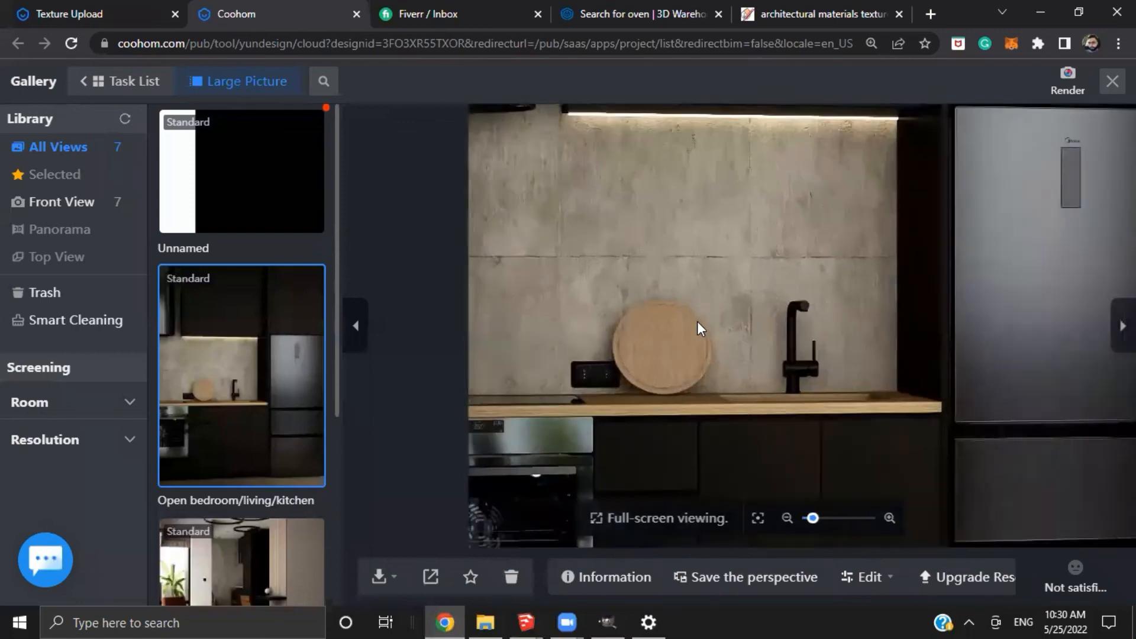
drag(853, 342, 856, 273)
drag(729, 310, 725, 350)
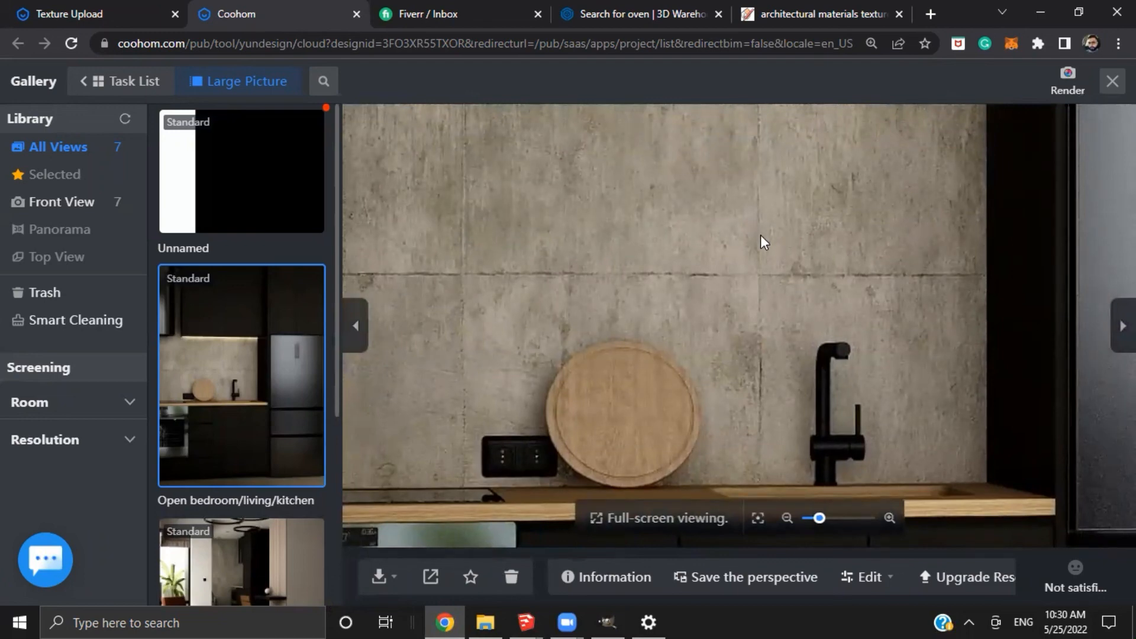
scroll(761, 236, down, 2)
drag(744, 333, 806, 349)
drag(723, 253, 786, 367)
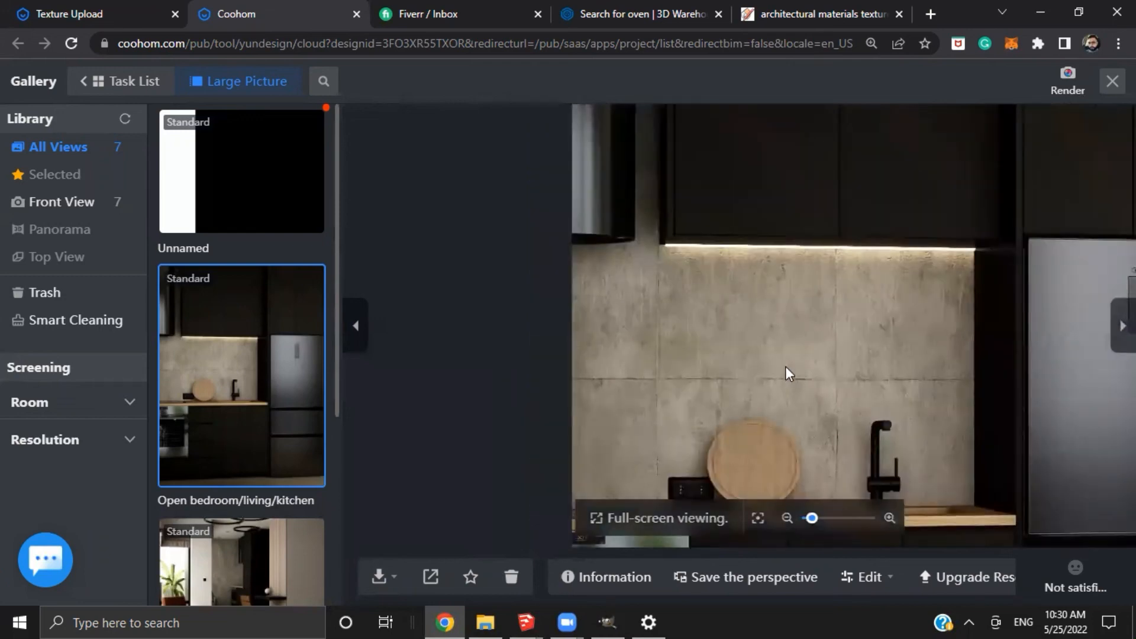
scroll(779, 346, down, 3)
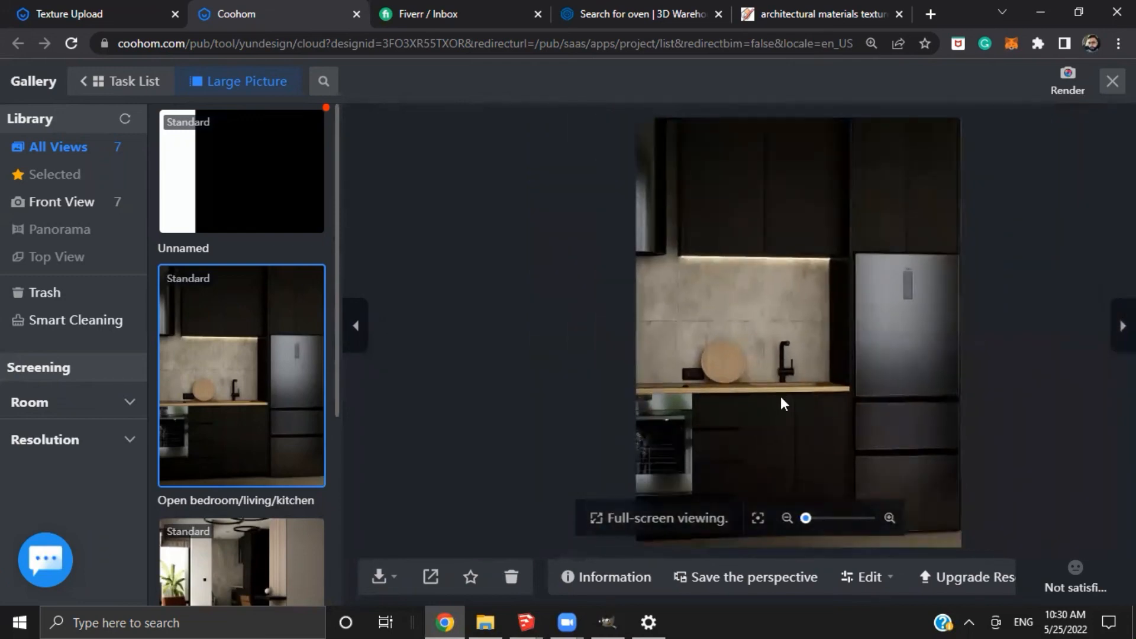
Examine the sink, black tap, socket and cutting board along the wooden countertop in the portrait render
scroll(763, 373, up, 2)
drag(772, 390, 697, 447)
scroll(696, 388, up, 1)
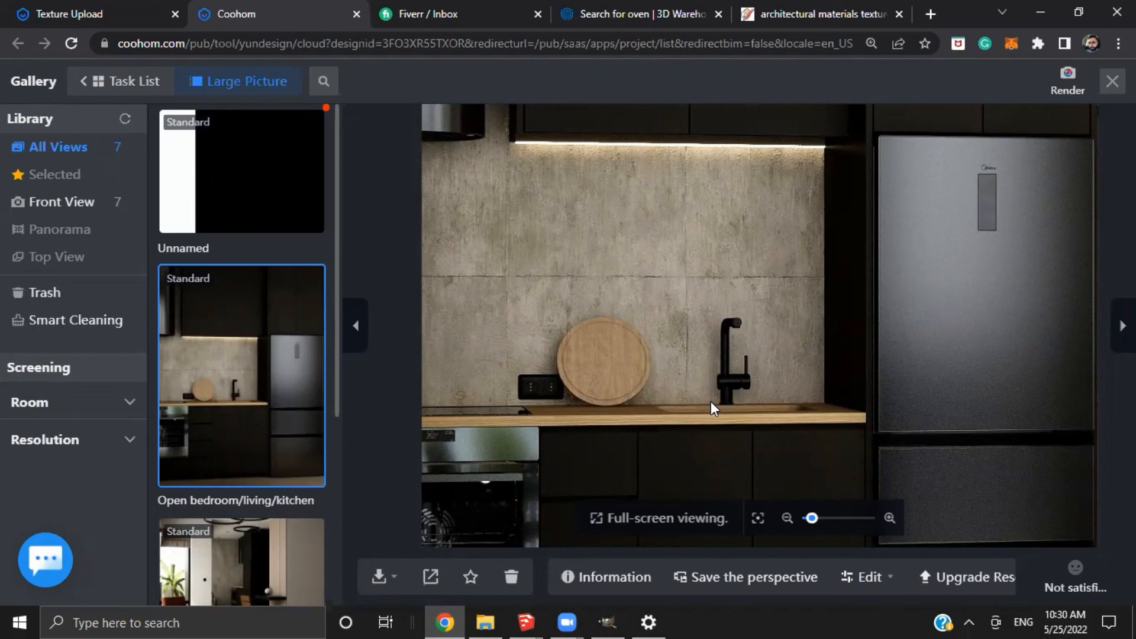
scroll(739, 343, up, 3)
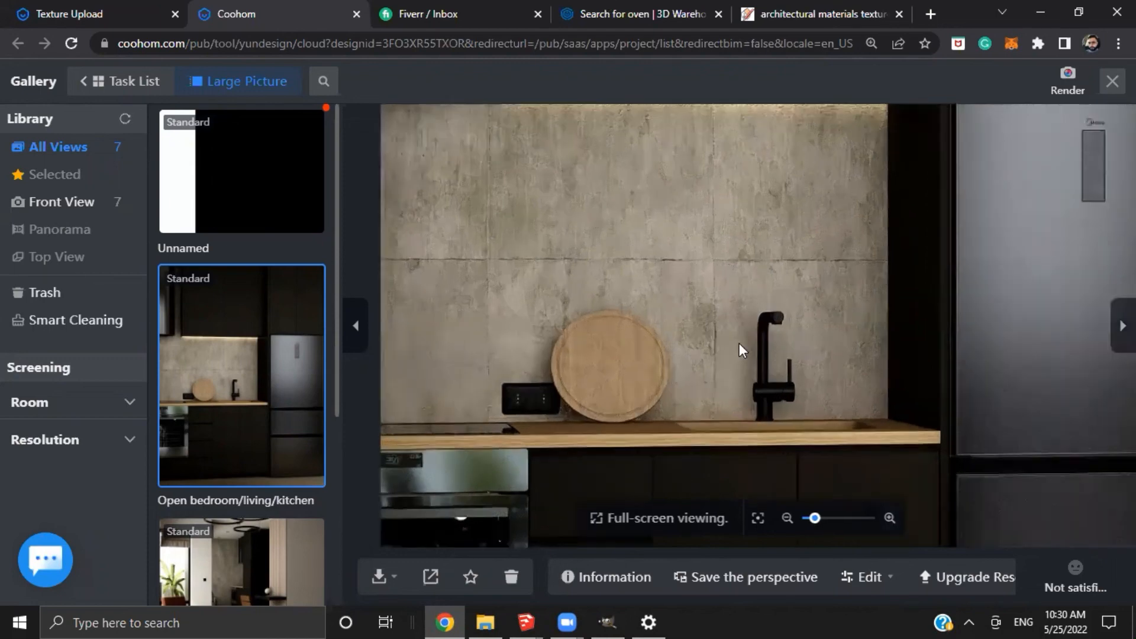
drag(743, 389, 740, 359)
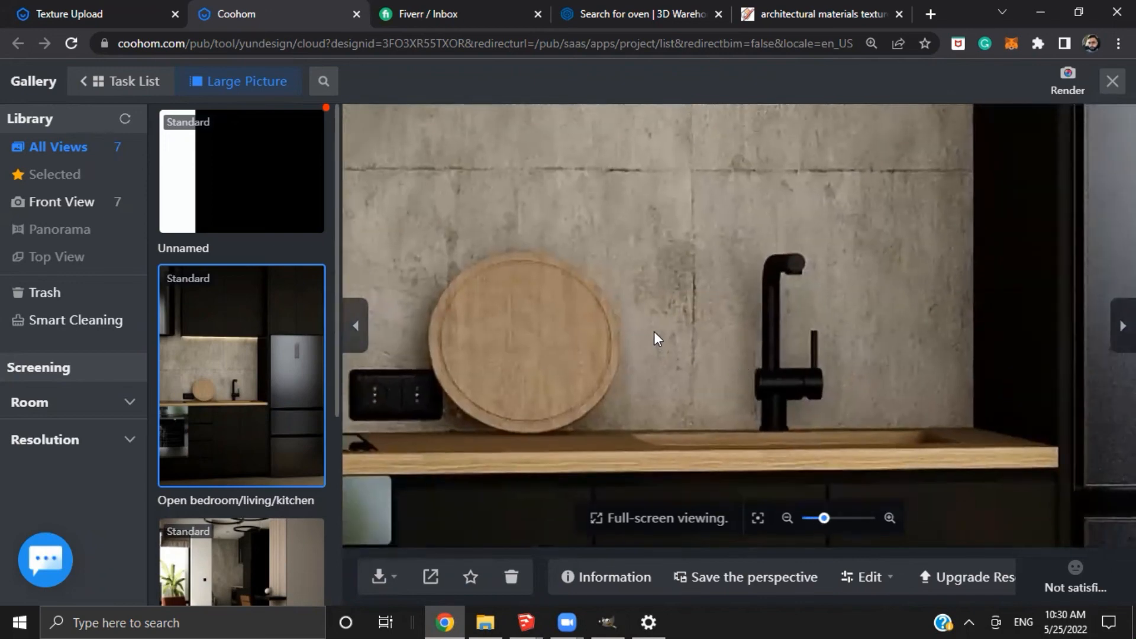
scroll(641, 315, down, 5)
drag(642, 315, 794, 266)
scroll(740, 297, up, 2)
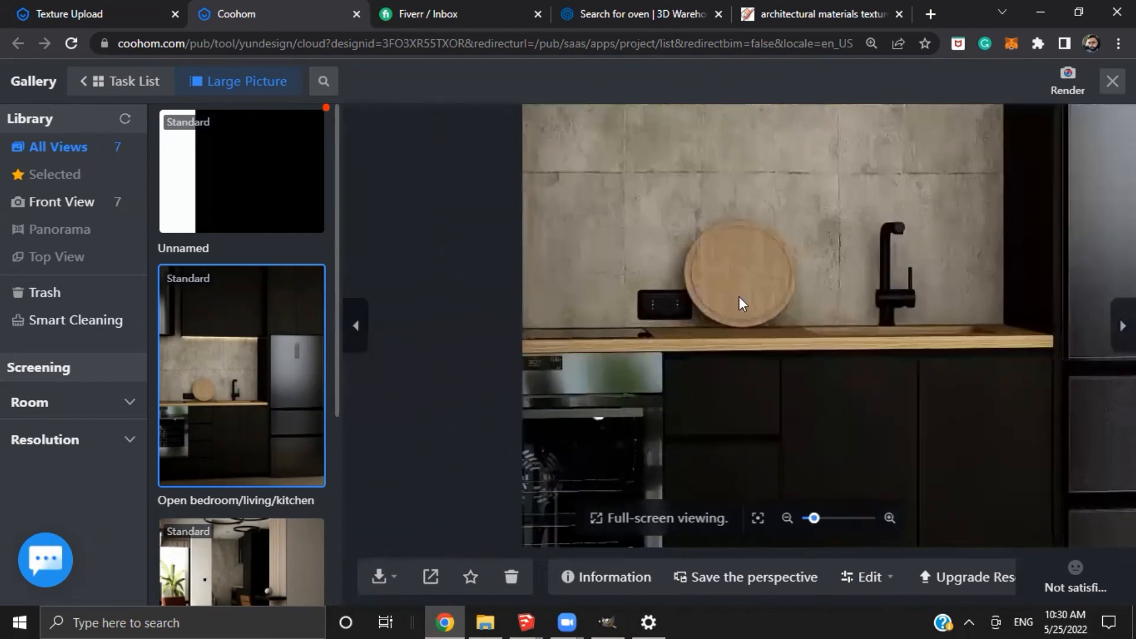
Examine the portrait render's dark base cabinets and drawers together with the countertop and lower fridge doors
scroll(740, 296, down, 1)
drag(722, 368, 719, 286)
scroll(719, 285, down, 2)
scroll(667, 363, up, 1)
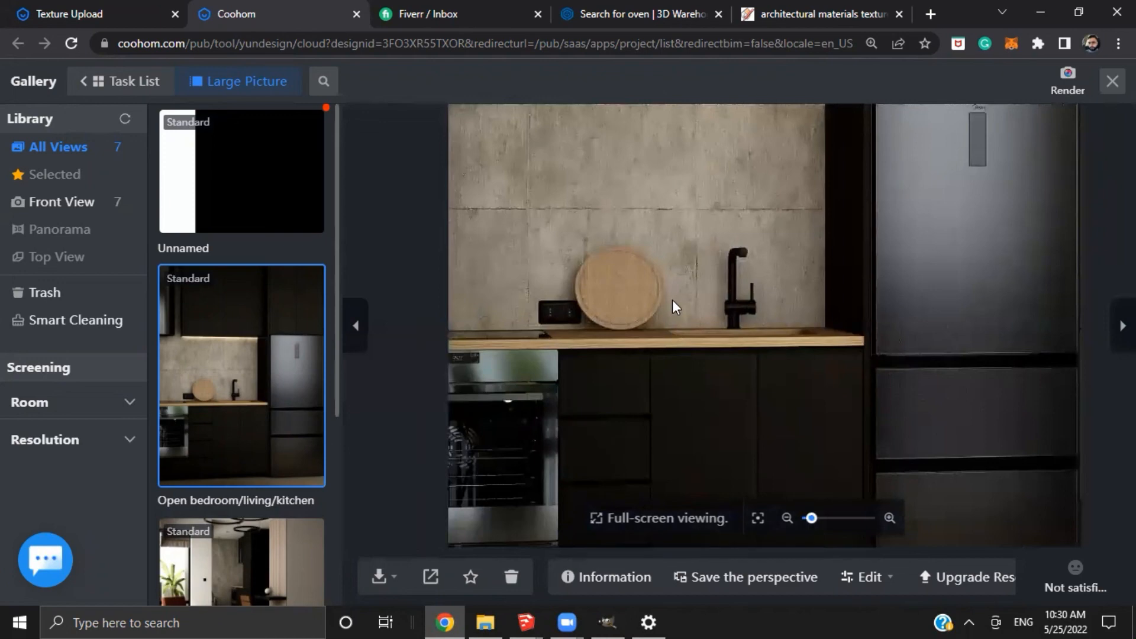
scroll(664, 303, down, 2)
scroll(654, 296, up, 1)
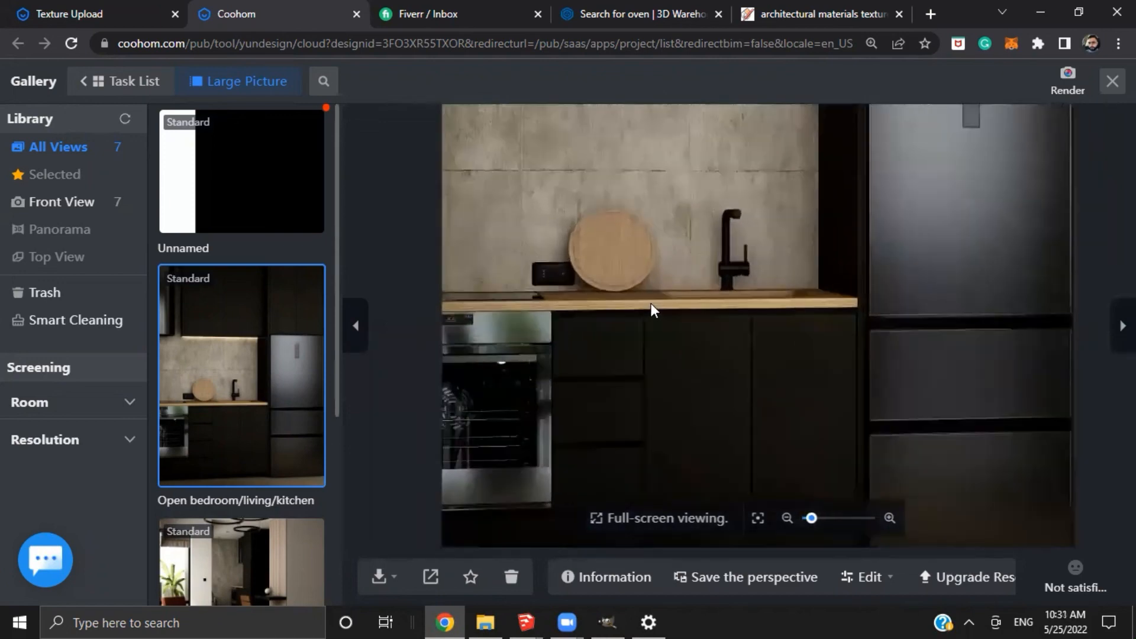
scroll(651, 303, down, 2)
scroll(663, 302, up, 1)
scroll(599, 372, up, 1)
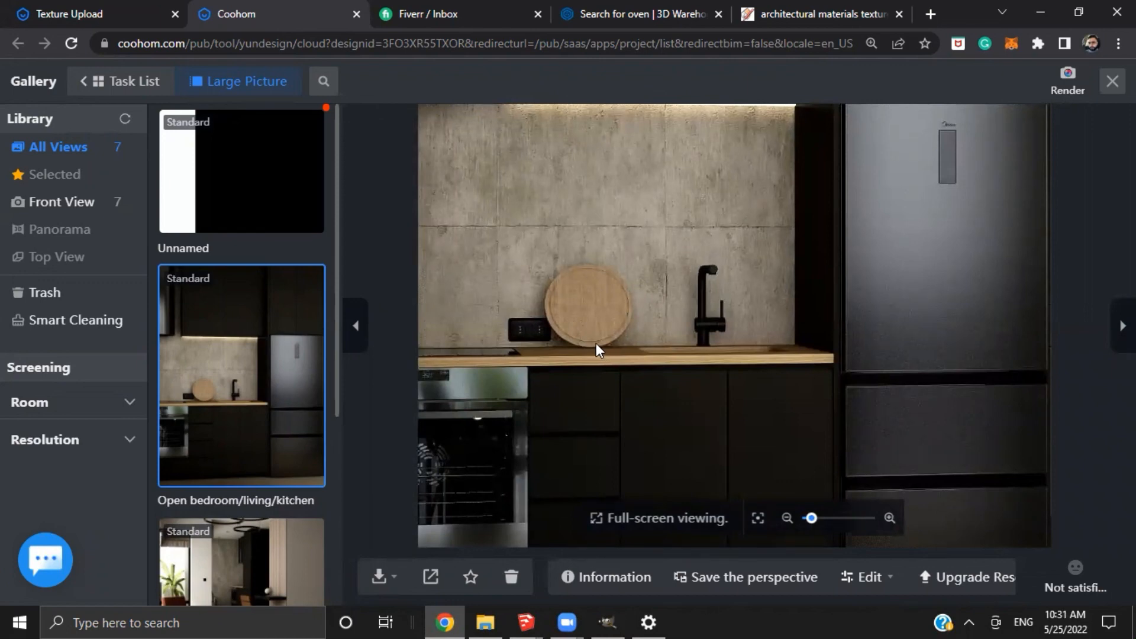
Examine the built-in oven, concrete backsplash, under-cabinet light strip and upper cabinets in the portrait render
scroll(443, 443, up, 2)
drag(473, 416, 557, 338)
scroll(557, 354, up, 1)
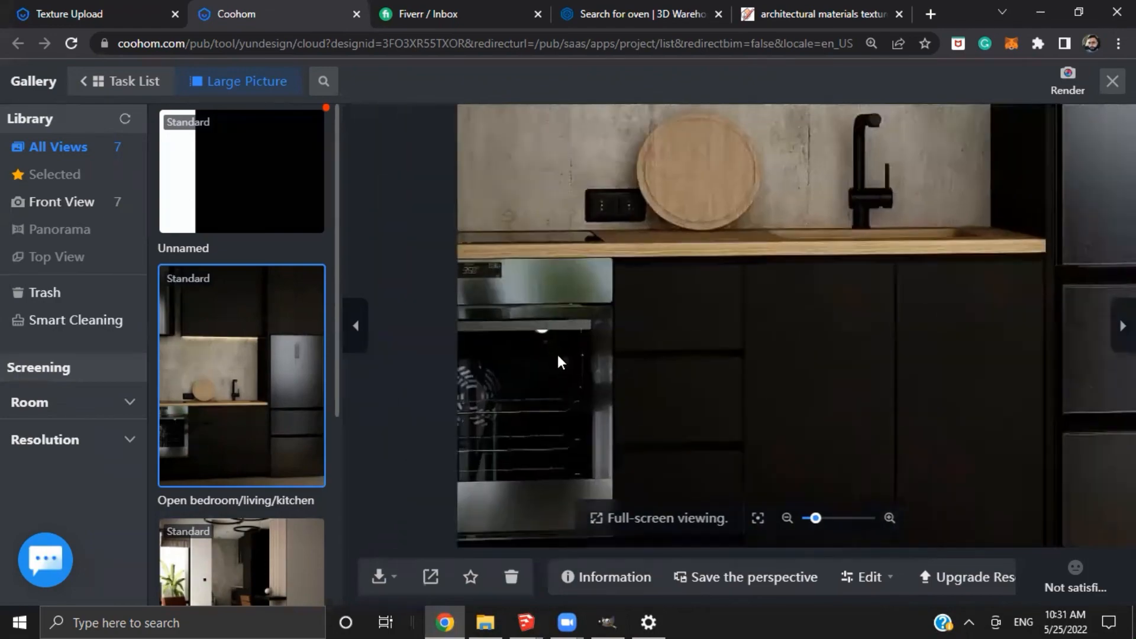
scroll(610, 324, down, 3)
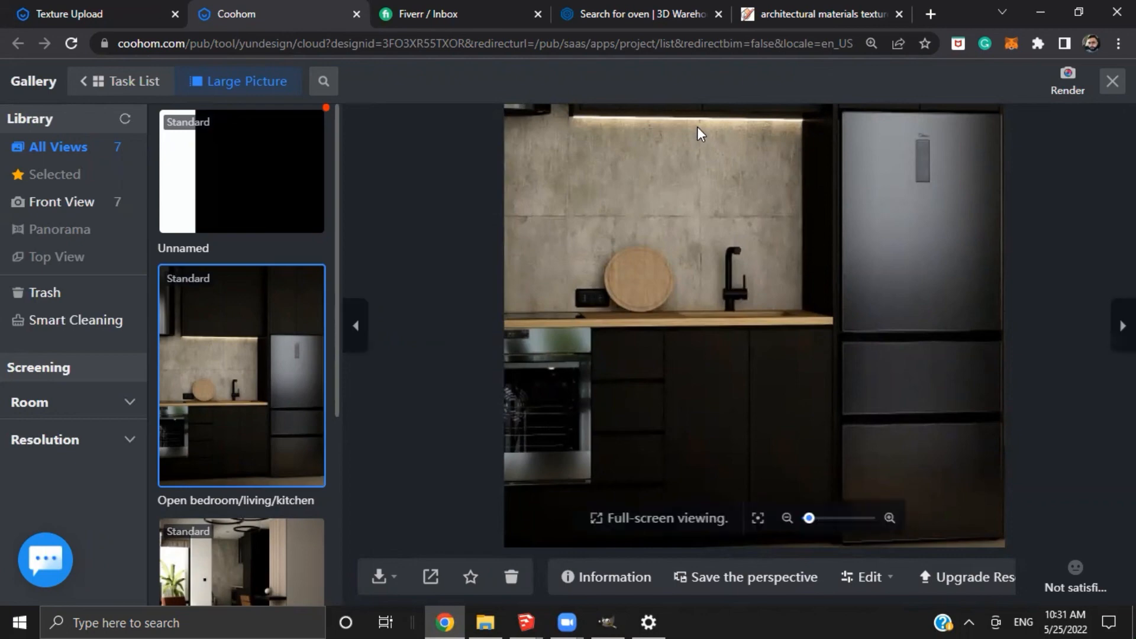
scroll(559, 219, up, 3)
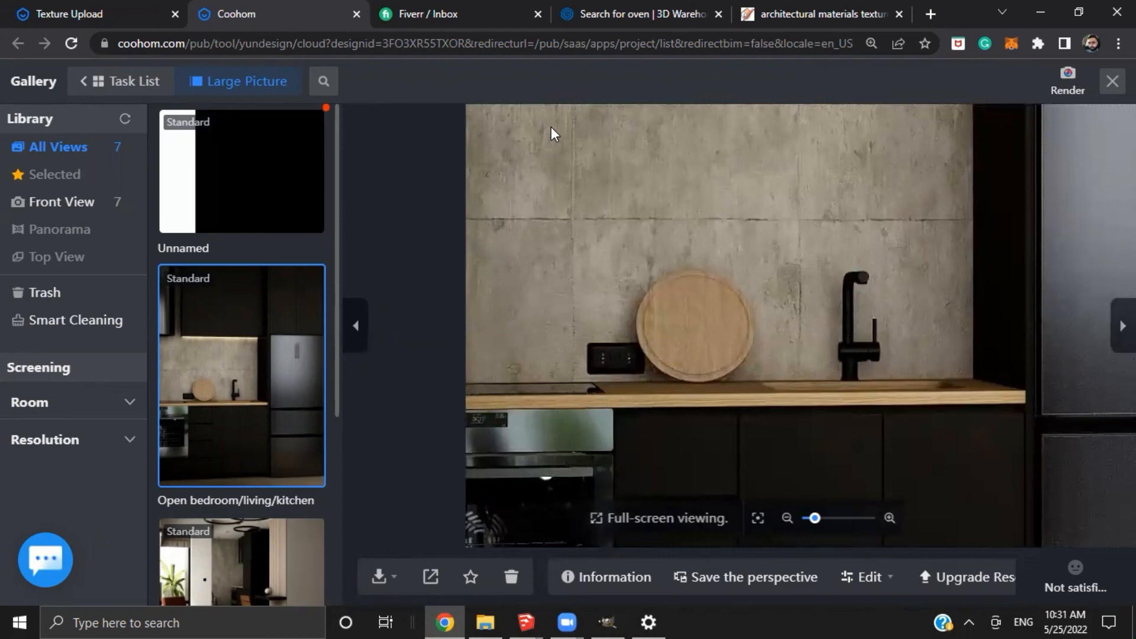
scroll(674, 373, down, 3)
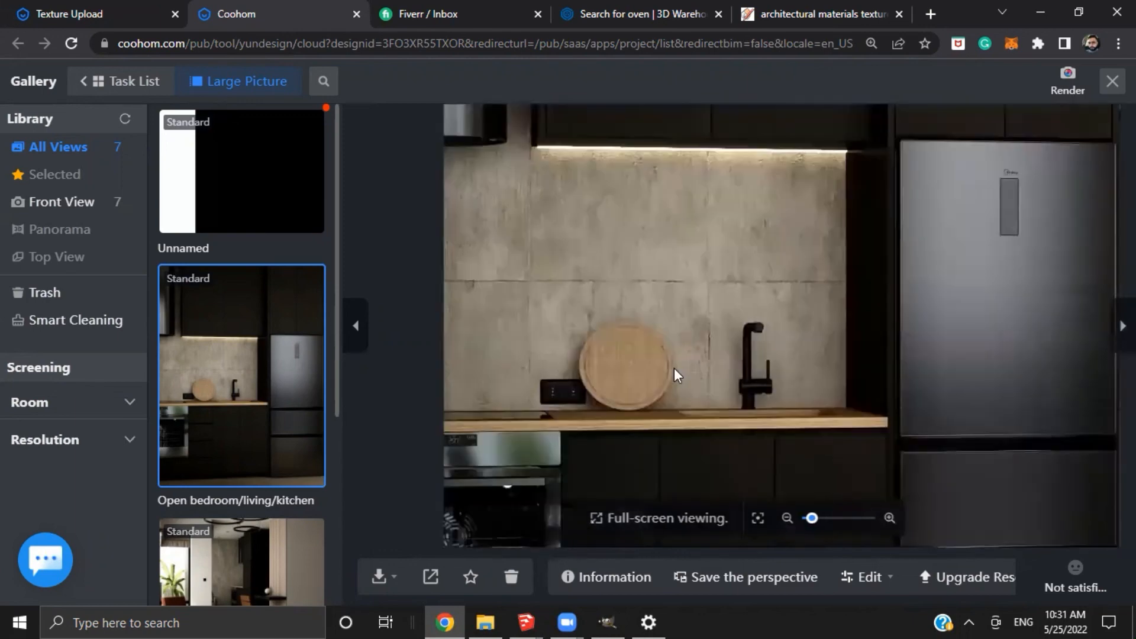
scroll(651, 322, down, 3)
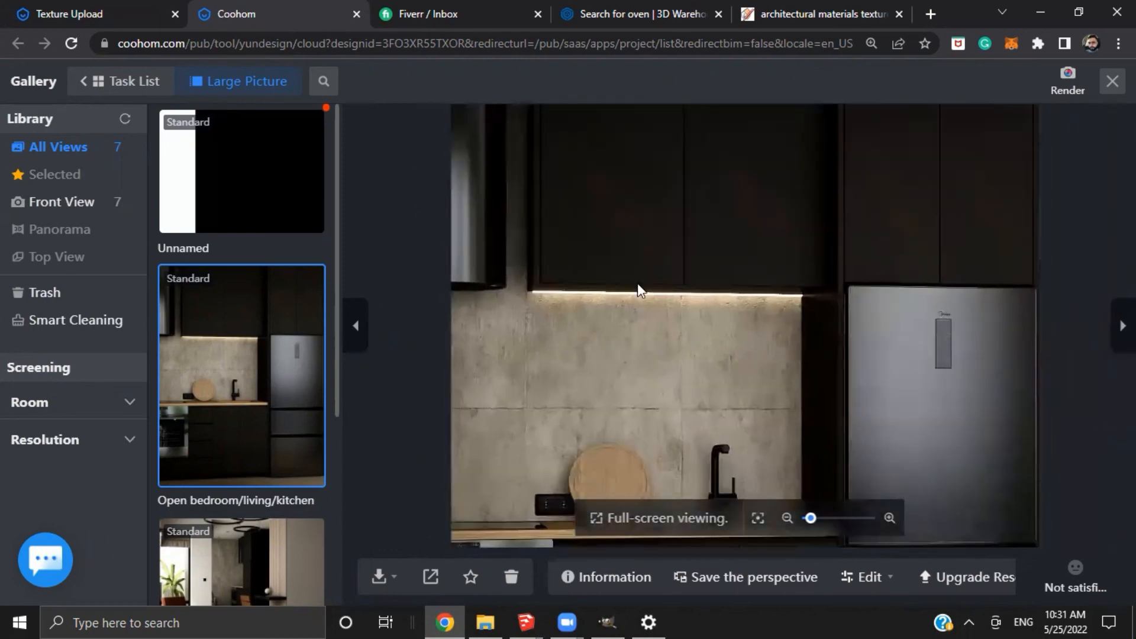
drag(670, 364, 669, 340)
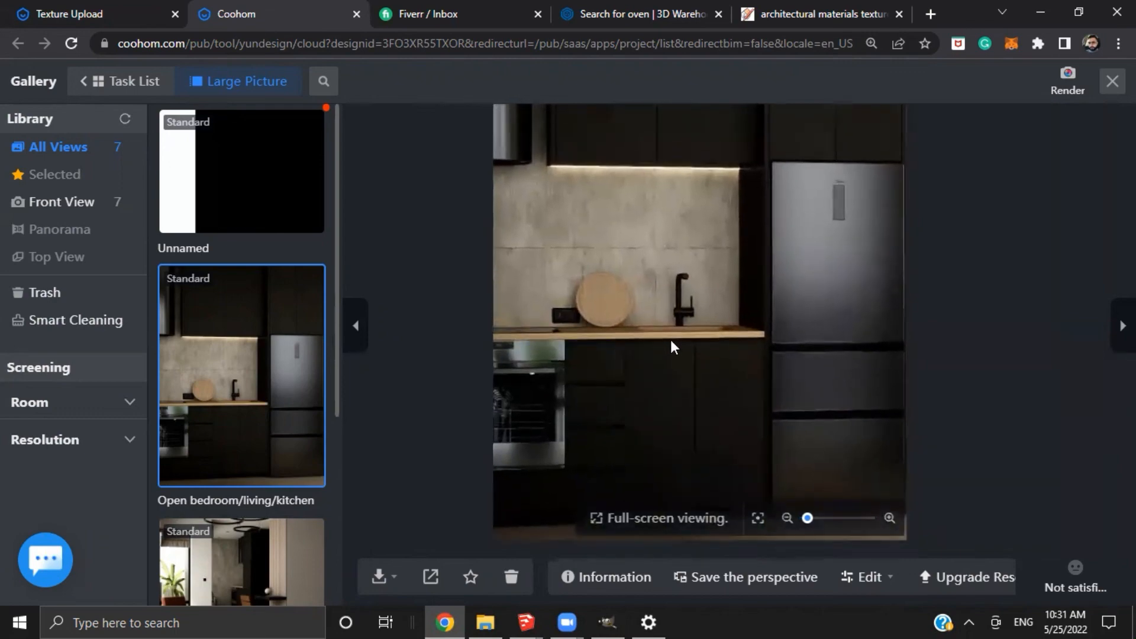